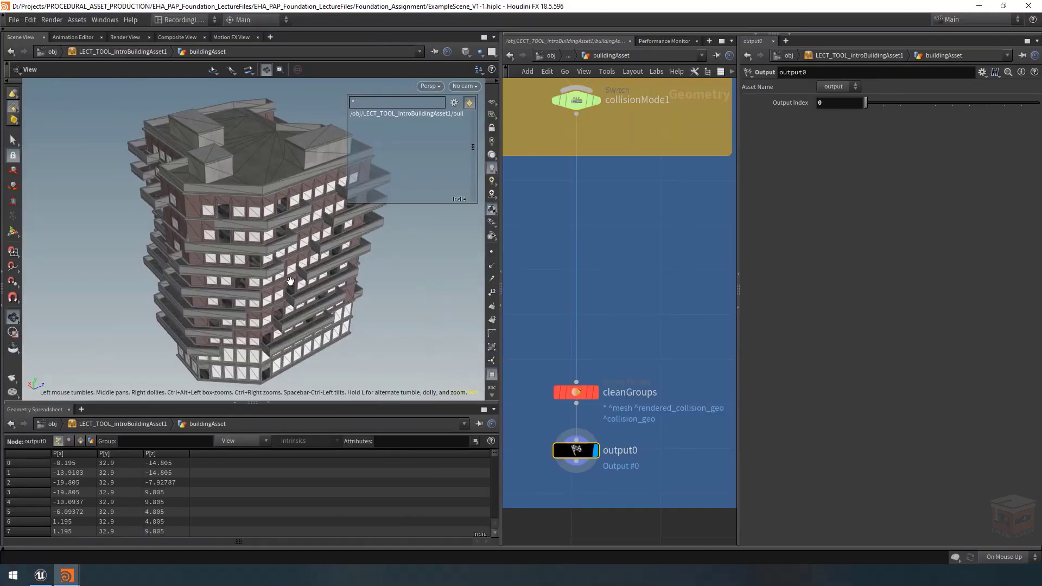
Display the output of the compile_end1 node, located just above splitBalconyShapes in the building network.
scroll(626, 304, "down", 11)
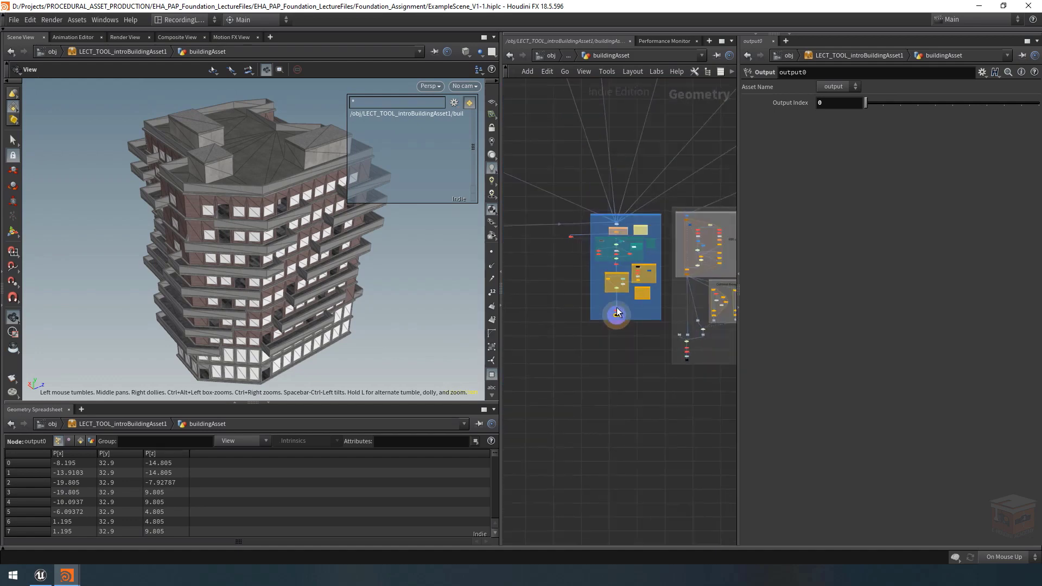
middle_click_drag(552, 316, 687, 390)
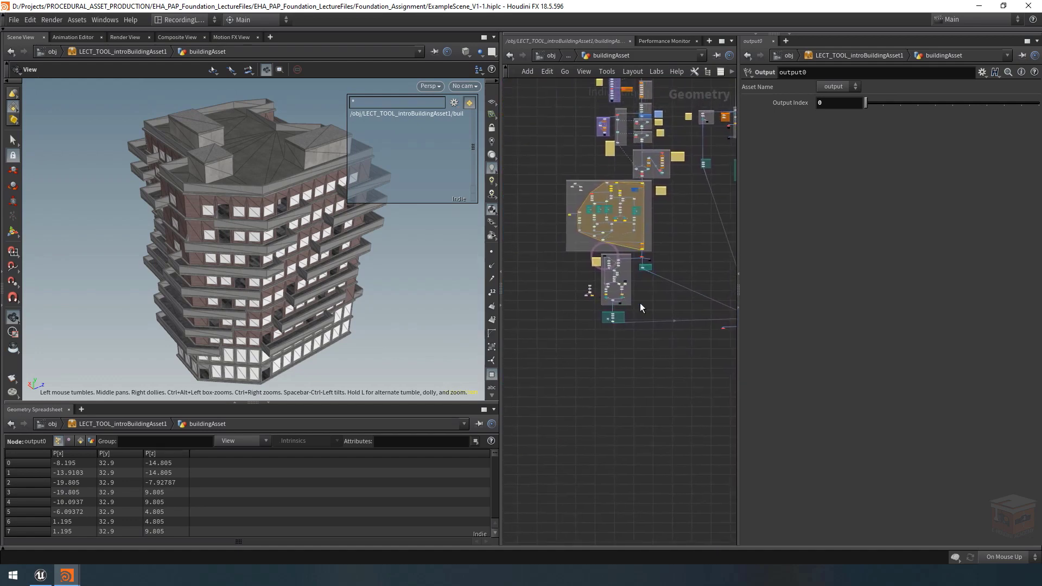
scroll(599, 285, "up", 10)
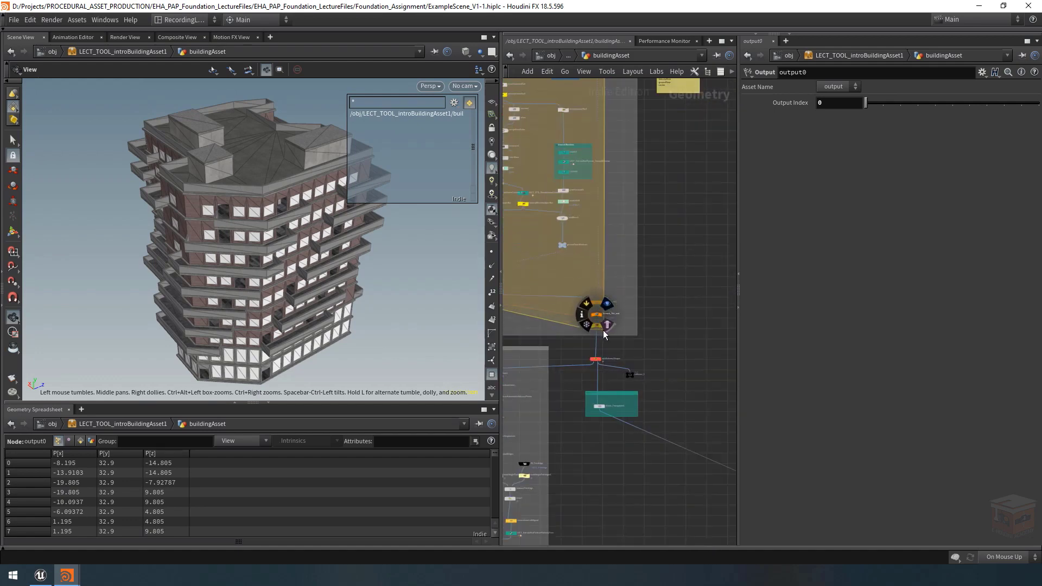
left_click(599, 320)
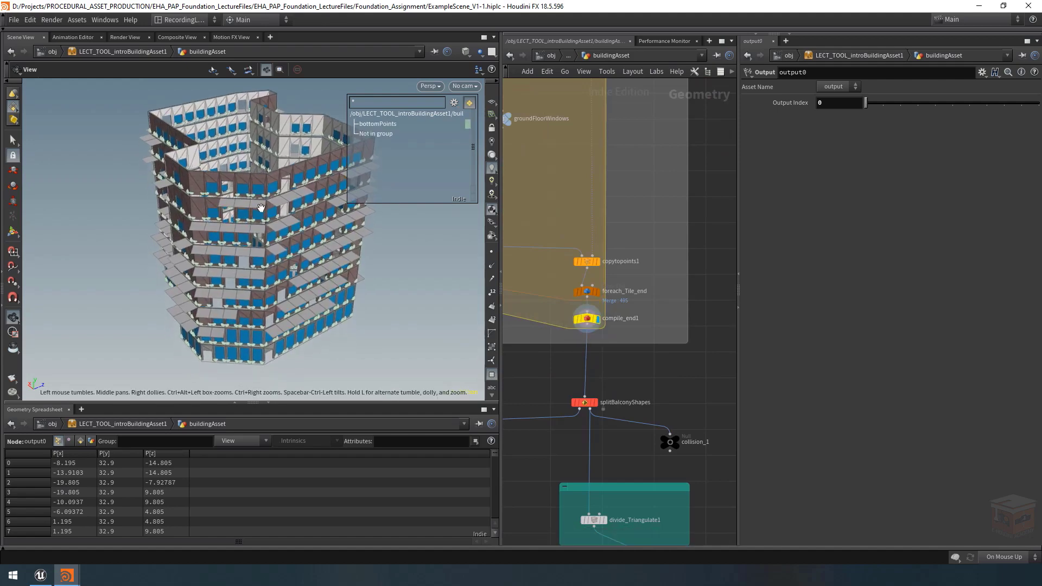
Hide the group list overlay and examine the flat balcony shapes on the building facade from several angles.
left_click(492, 374)
scroll(252, 188, "up", 4)
left_click_drag(255, 189, 291, 204)
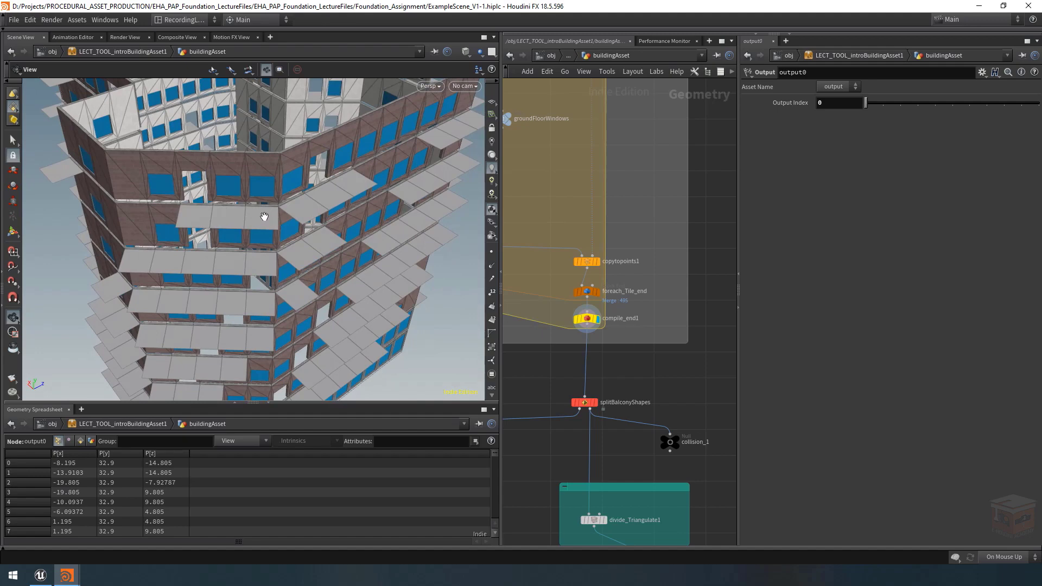
mouse_move(258, 217)
left_mouse_down()
mouse_move(235, 209)
mouse_move(259, 213)
left_mouse_up()
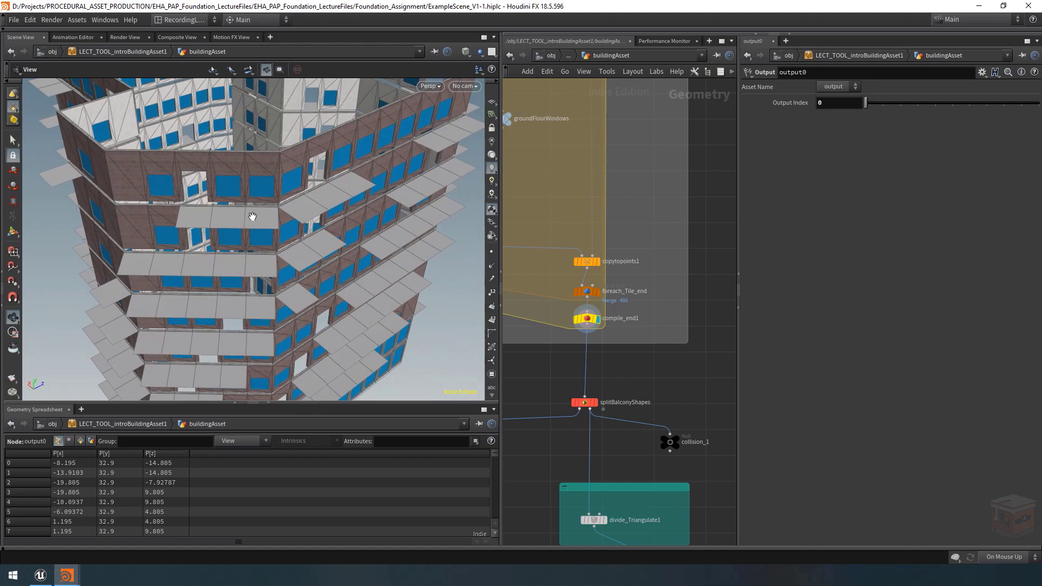
left_click_drag(262, 223, 290, 243)
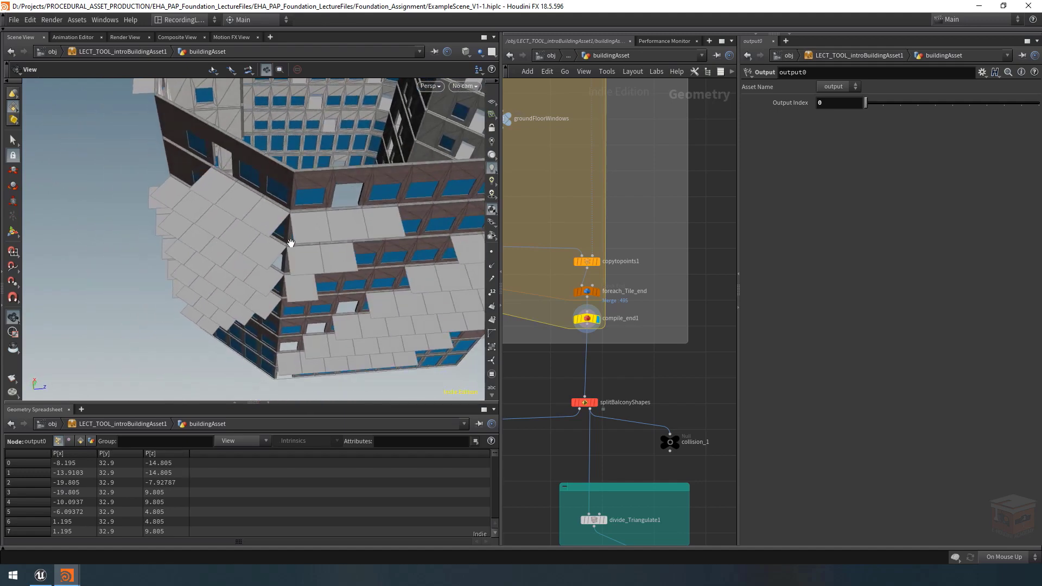
mouse_move(291, 241)
left_mouse_down()
mouse_move(247, 232)
mouse_move(284, 243)
left_mouse_up()
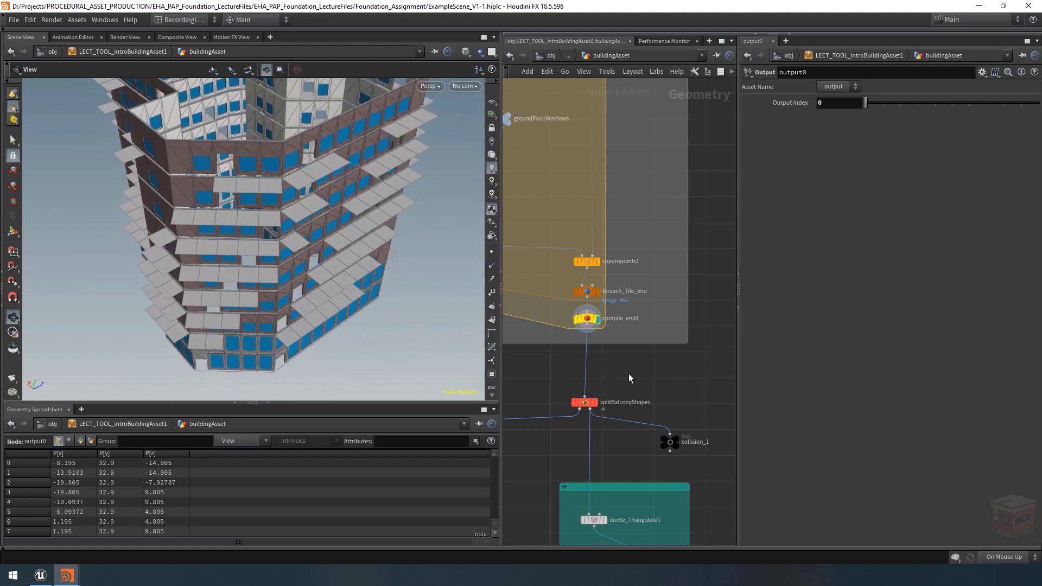
Display the wall_IN node of the Generate Balconies network and examine the whole wall mesh.
scroll(646, 382, "down", 6)
middle_click_drag(666, 366, 705, 311)
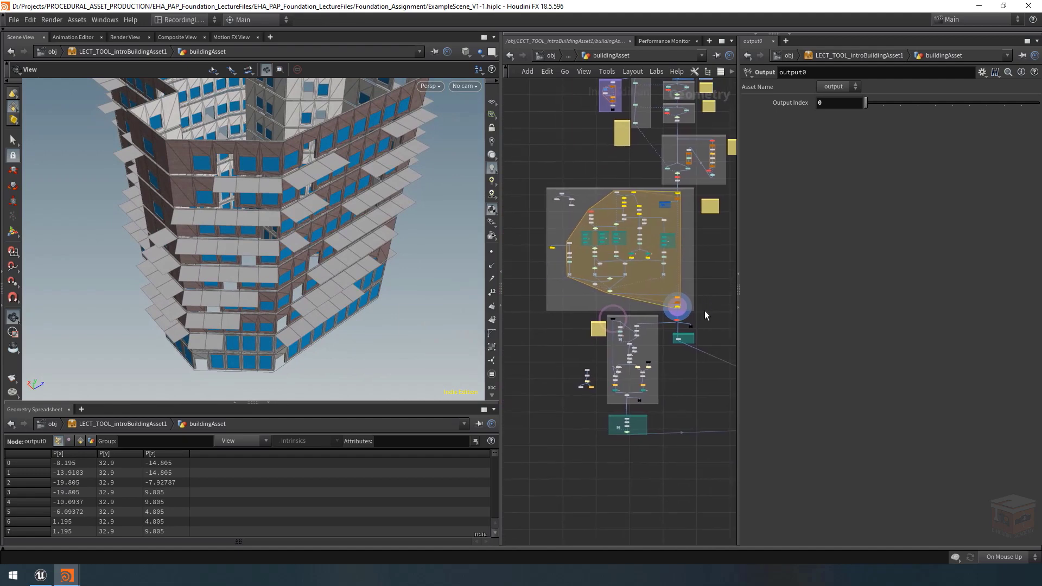
scroll(642, 374, "up", 4)
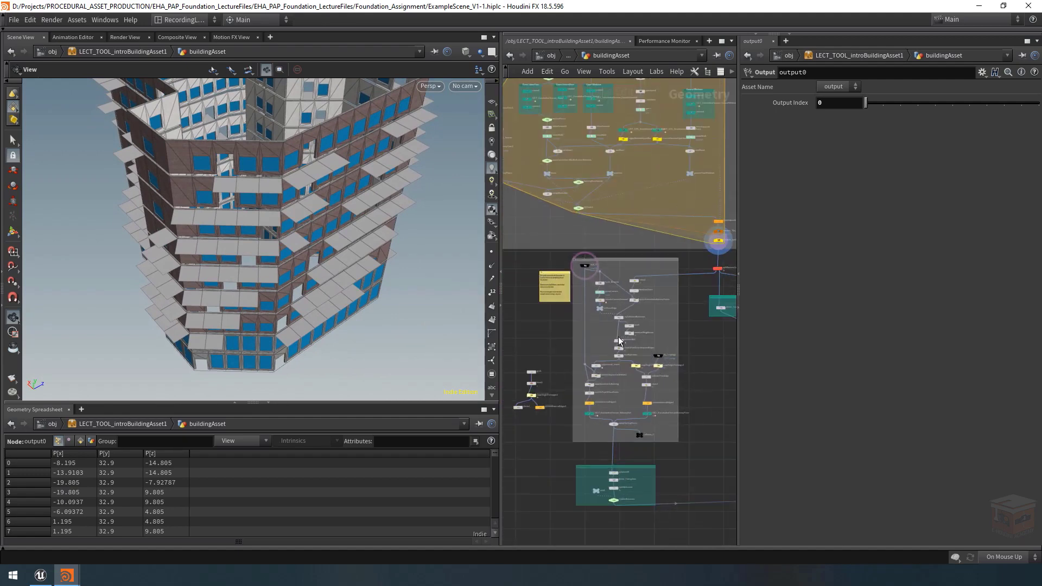
scroll(590, 265, "up", 5)
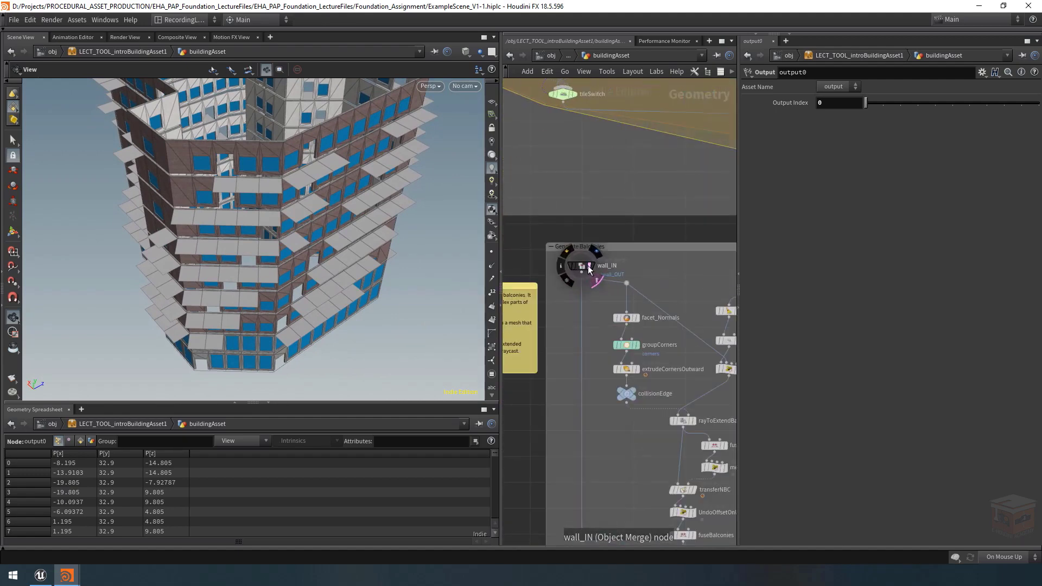
middle_click_drag(591, 333, 551, 337)
left_click(551, 269)
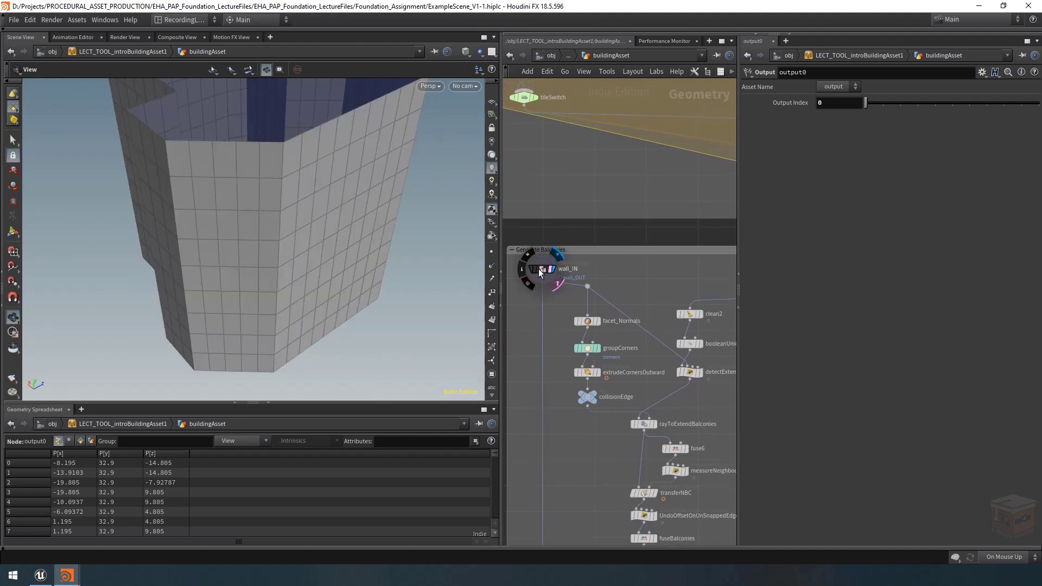
scroll(282, 248, "down", 5)
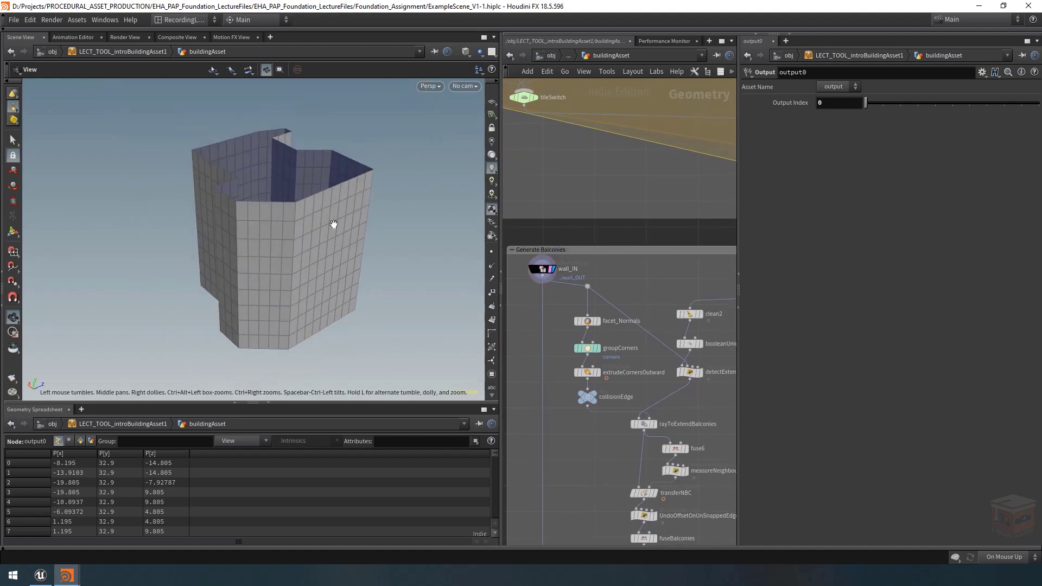
mouse_move(366, 258)
left_mouse_down()
mouse_move(282, 249)
mouse_move(369, 255)
left_mouse_up()
Show the booleanUnion node as a template over the displayed wall mesh.
middle_click_drag(637, 282, 560, 273)
scroll(561, 270, "down", 2)
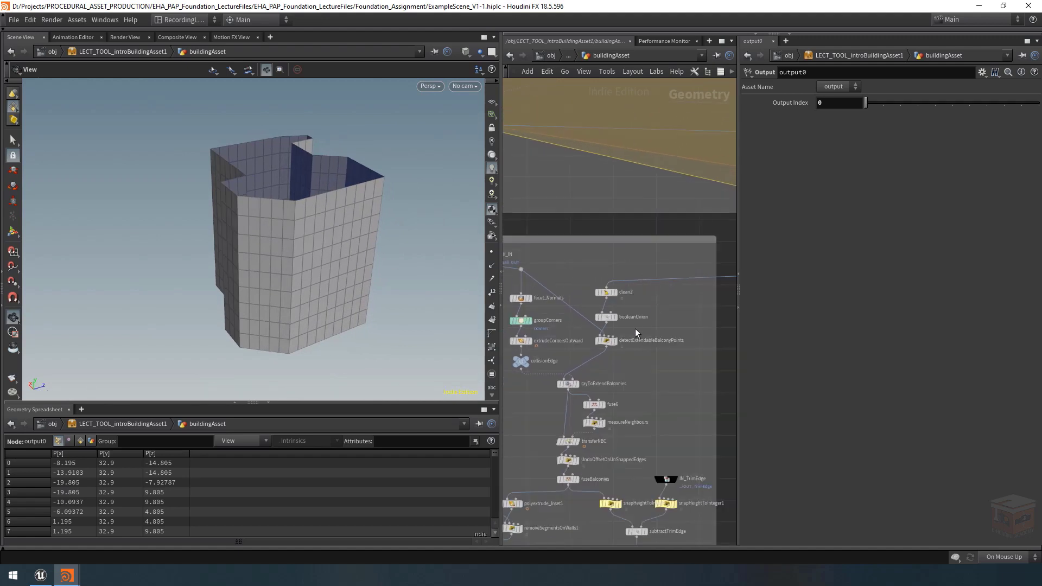
scroll(617, 330, "up", 4)
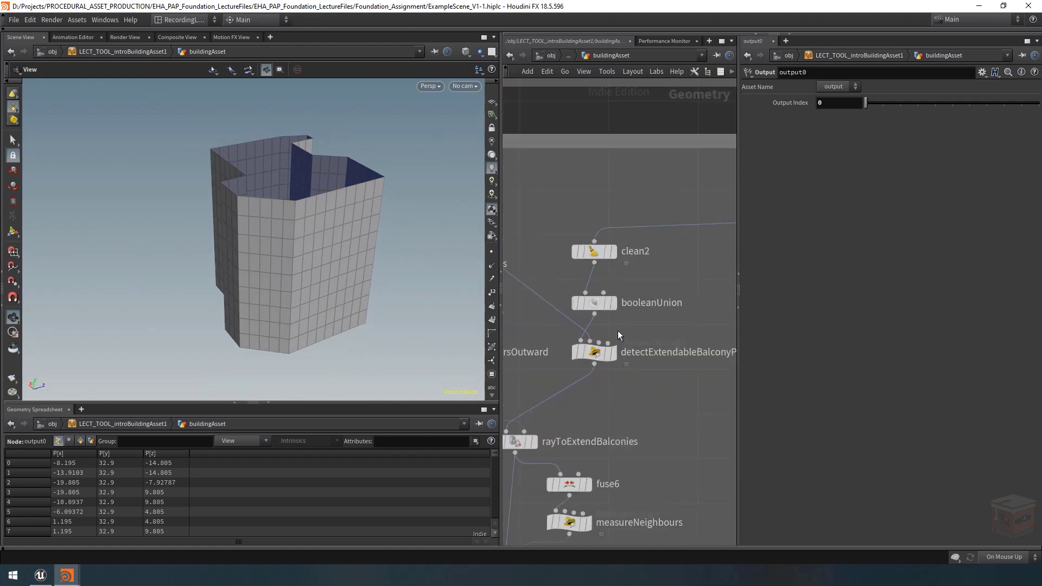
left_click(607, 302)
left_click_drag(334, 227, 457, 277)
Display the detectExtendableBalconyPoints node, turn on the group list overlay, and bring up the node's VEX code.
middle_click_drag(622, 393, 632, 360)
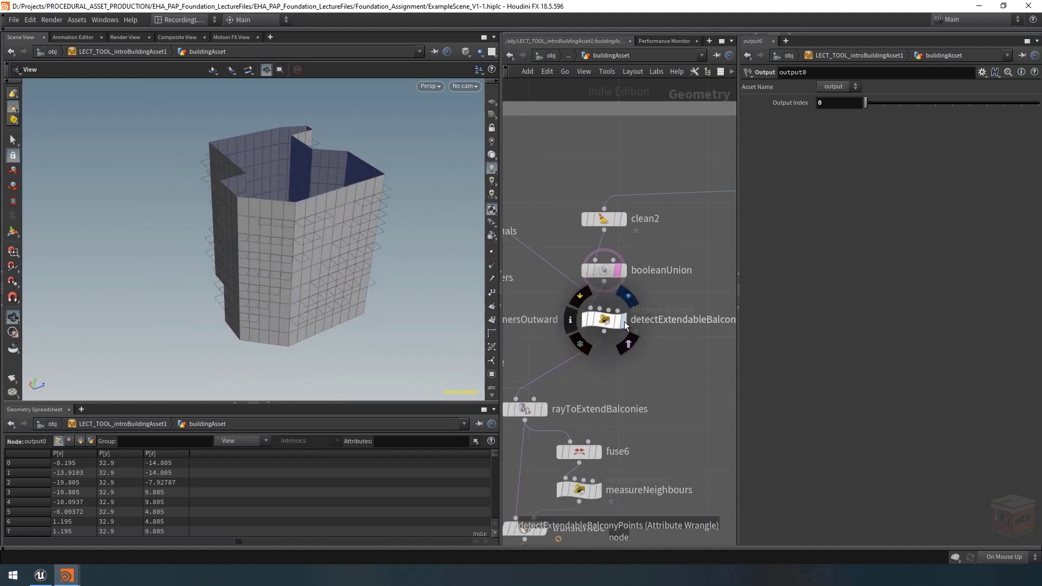
left_click(624, 322)
scroll(302, 237, "up", 5)
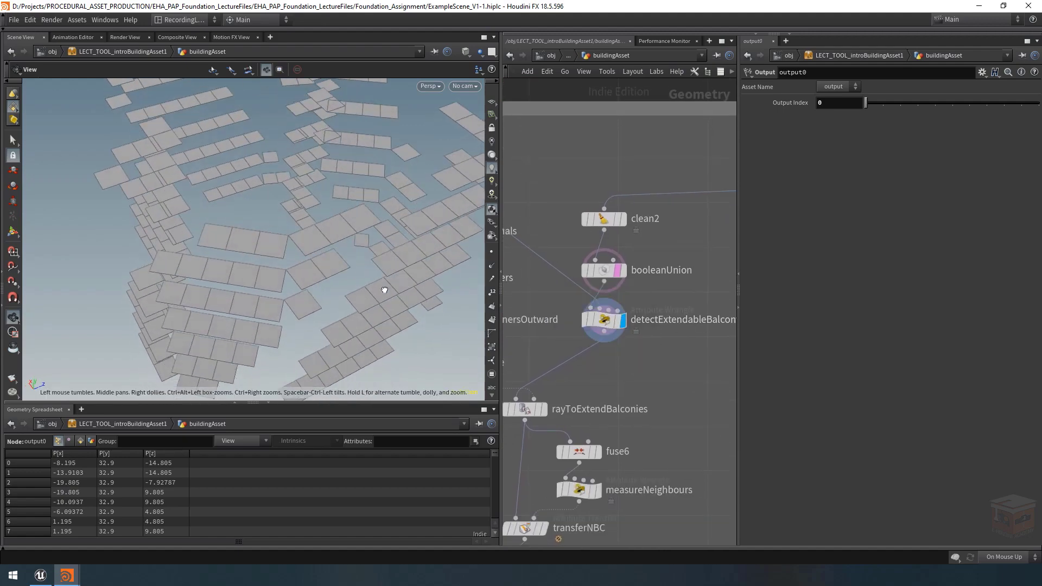
left_click(492, 374)
left_click(616, 321)
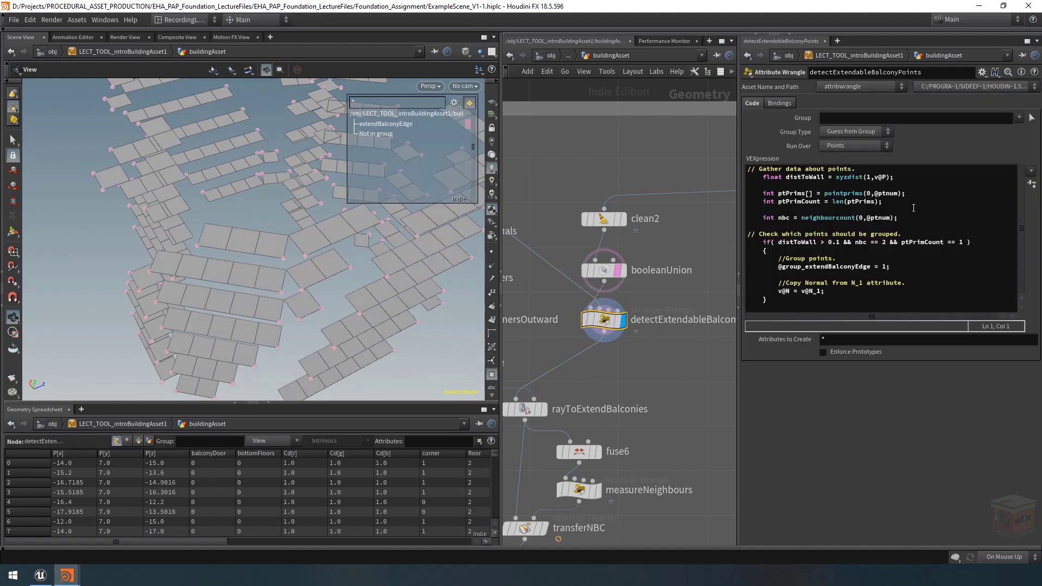
Show wall_IN as a template around the balcony shapes for reference.
scroll(641, 198, "down", 4)
middle_click_drag(662, 202, 781, 240)
scroll(628, 213, "up", 5)
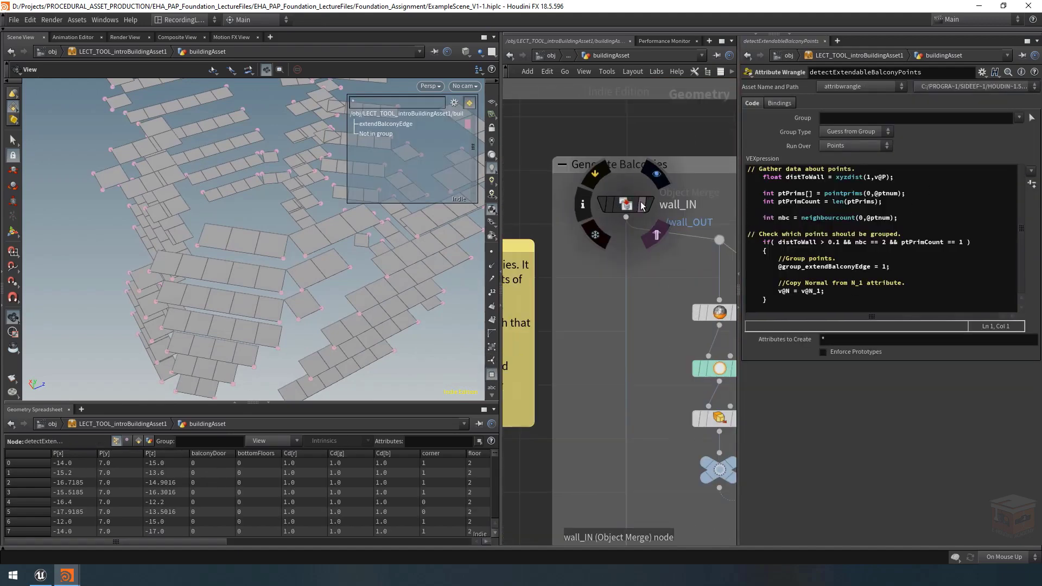
left_click(642, 208)
middle_click_drag(322, 262, 268, 242)
scroll(676, 352, "down", 4)
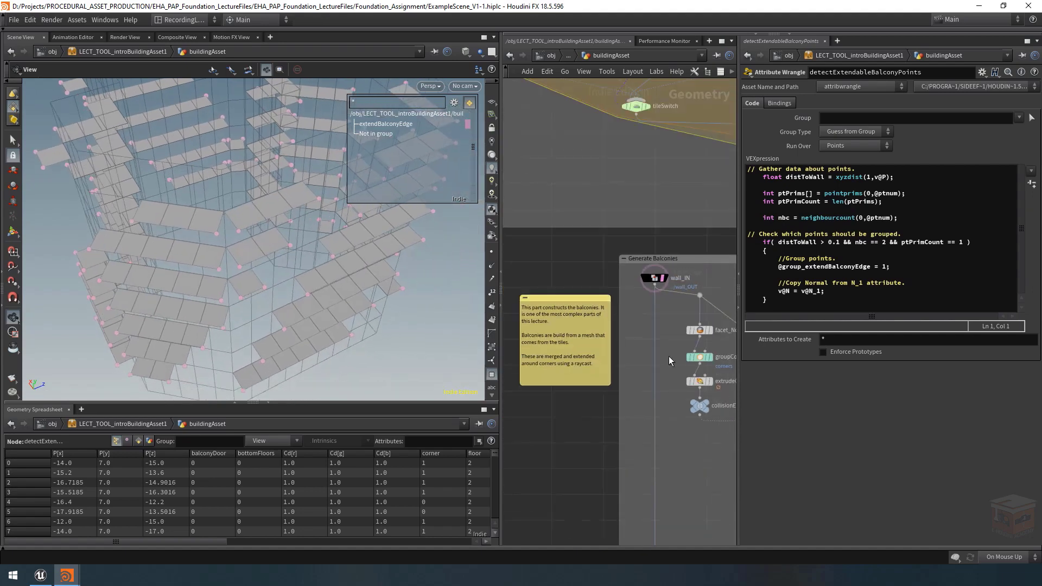
Display the rayToExtendBalconies node and examine how the balcony edges extend at the building's corners.
middle_click_drag(668, 356, 463, 228)
scroll(550, 315, "up", 2)
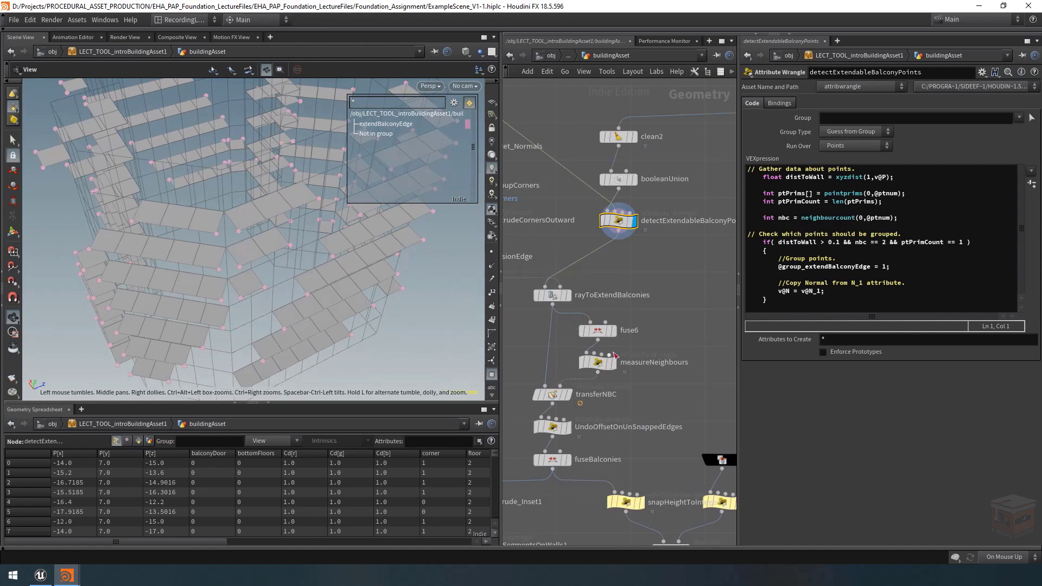
left_click(569, 297)
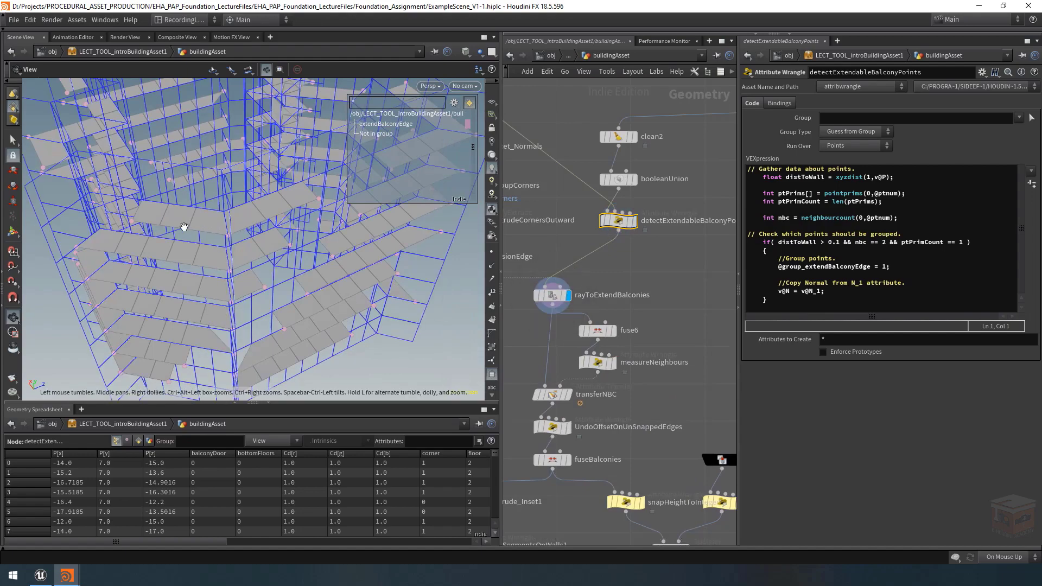
left_click_drag(183, 226, 250, 239)
left_click_drag(265, 316, 236, 228)
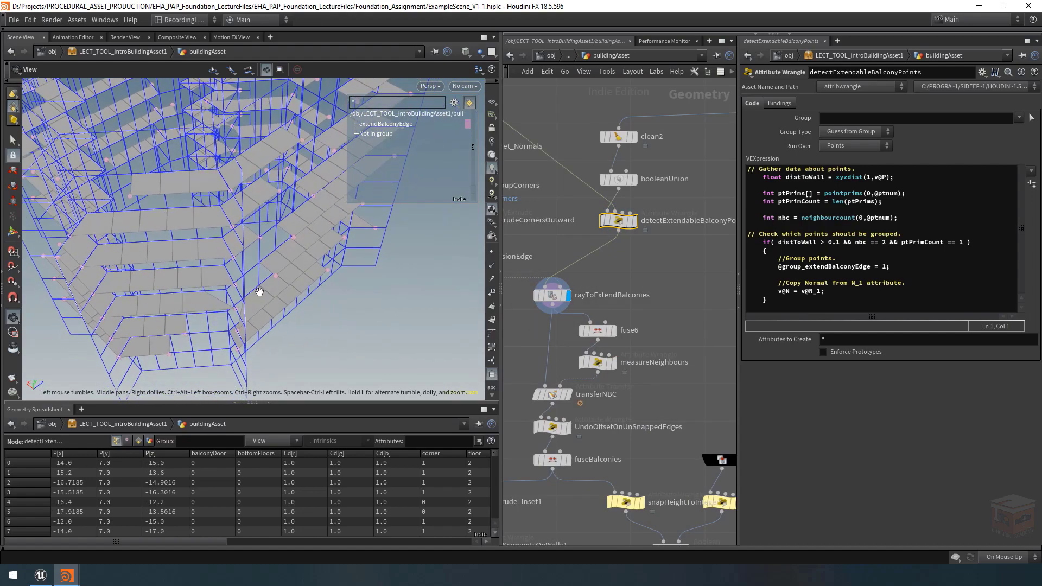
left_click_drag(258, 291, 222, 199)
middle_click_drag(215, 270, 223, 212)
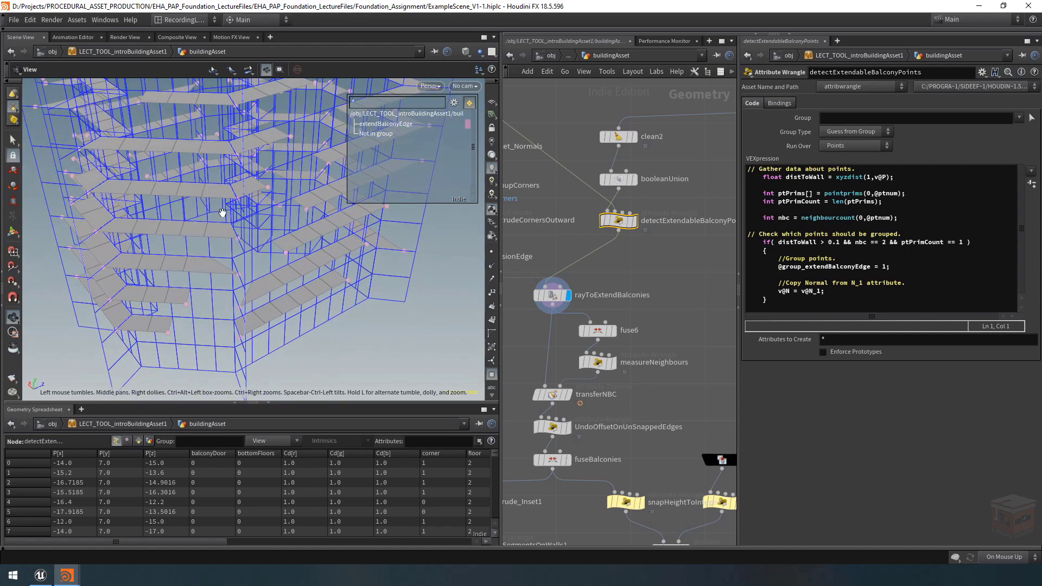
right_click_drag(232, 265, 483, 272)
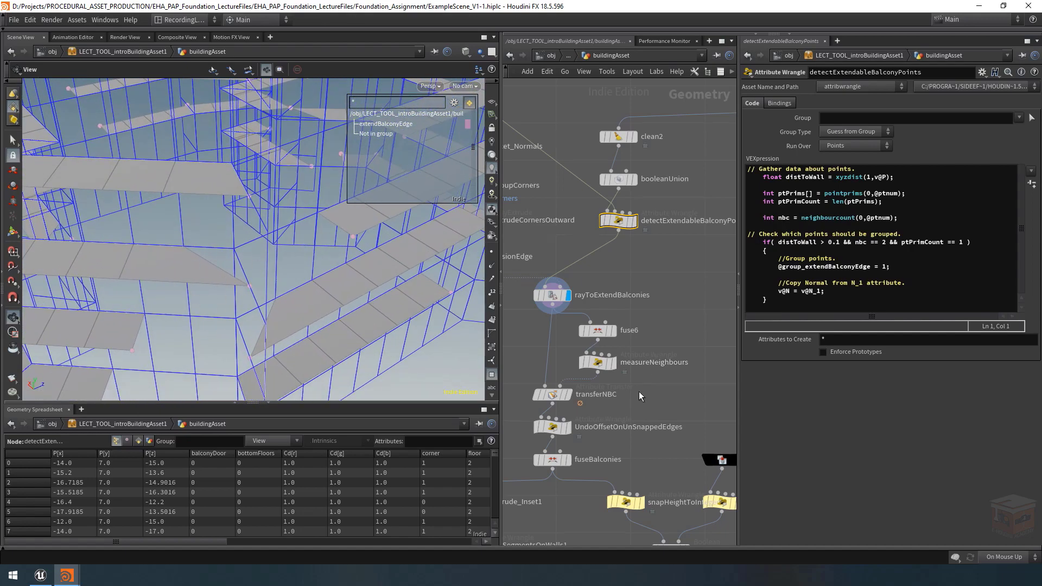
Display the UndoOffsetOnUnSnappedEdges node and inspect the balcony edges around the building.
middle_click_drag(639, 392, 671, 348)
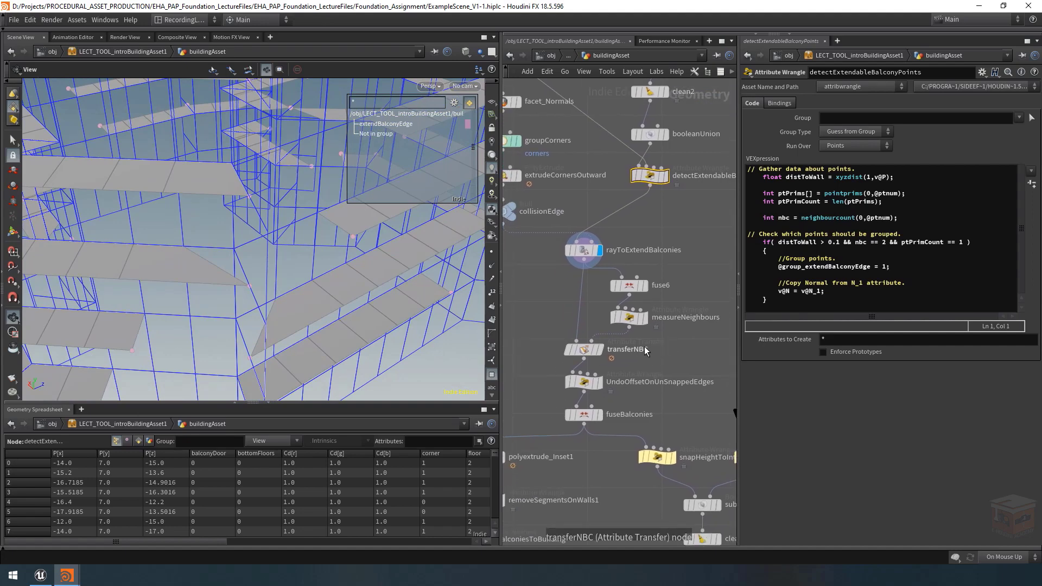
mouse_move(604, 355)
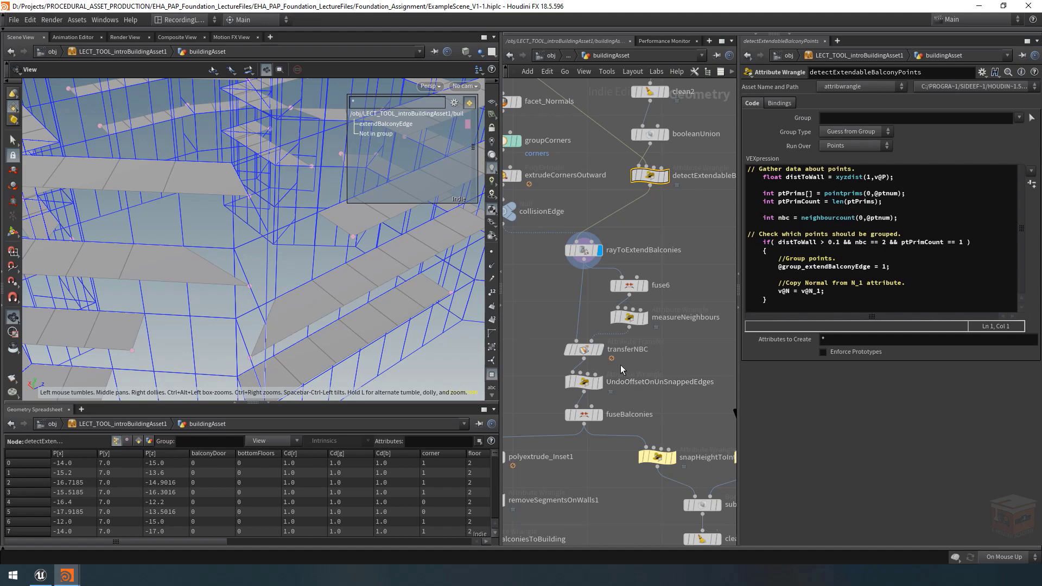
left_click(601, 384)
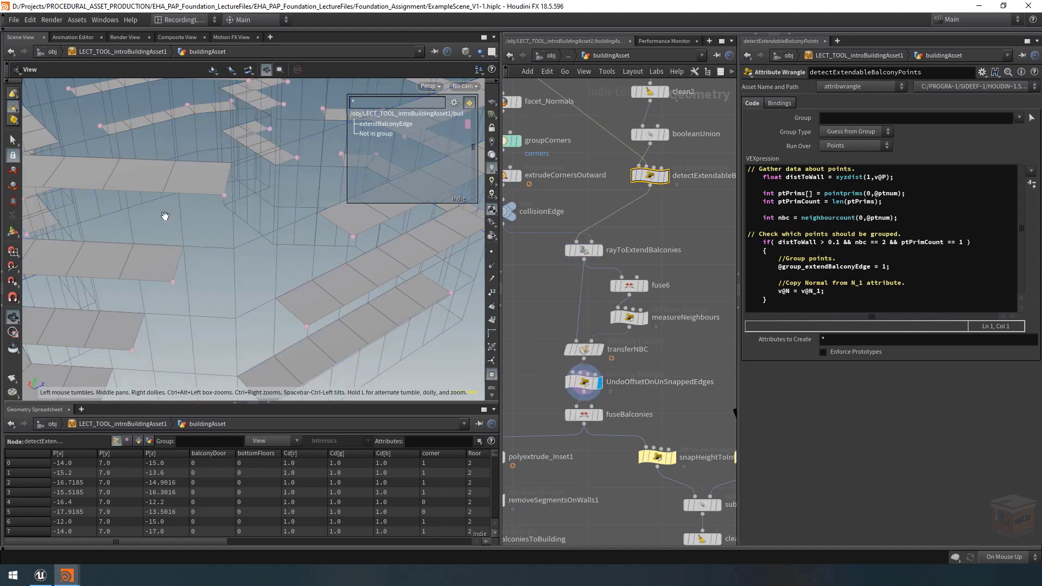
left_click_drag(225, 268, 229, 227)
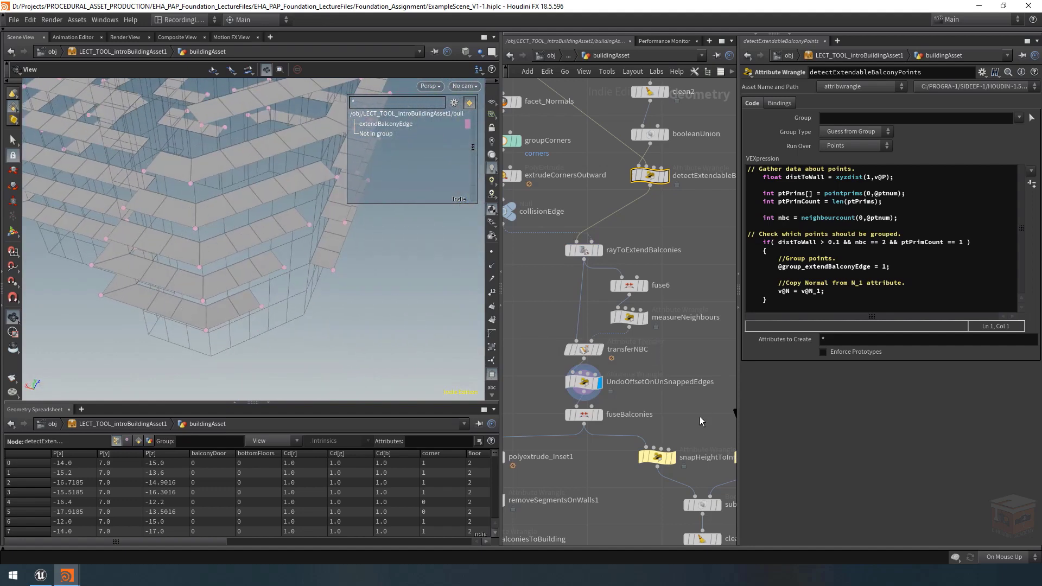
Display the clean3 node below subtractTrimEdge and inspect the trimmed balcony shapes.
scroll(638, 263, "down", 3)
scroll(651, 303, "up", 5)
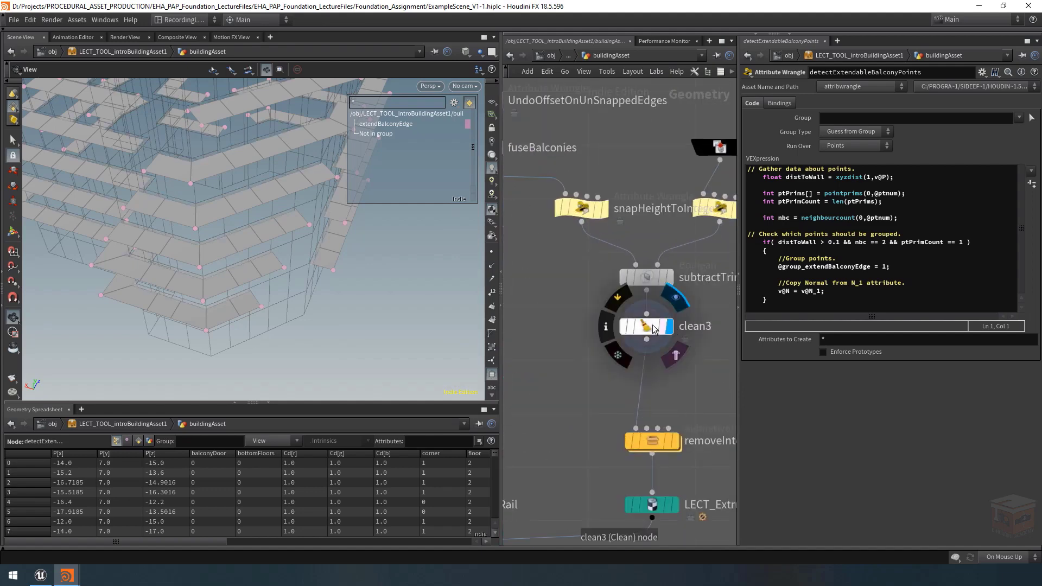
left_click(671, 328)
mouse_move(212, 239)
left_mouse_down()
mouse_move(291, 235)
mouse_move(208, 236)
left_mouse_up()
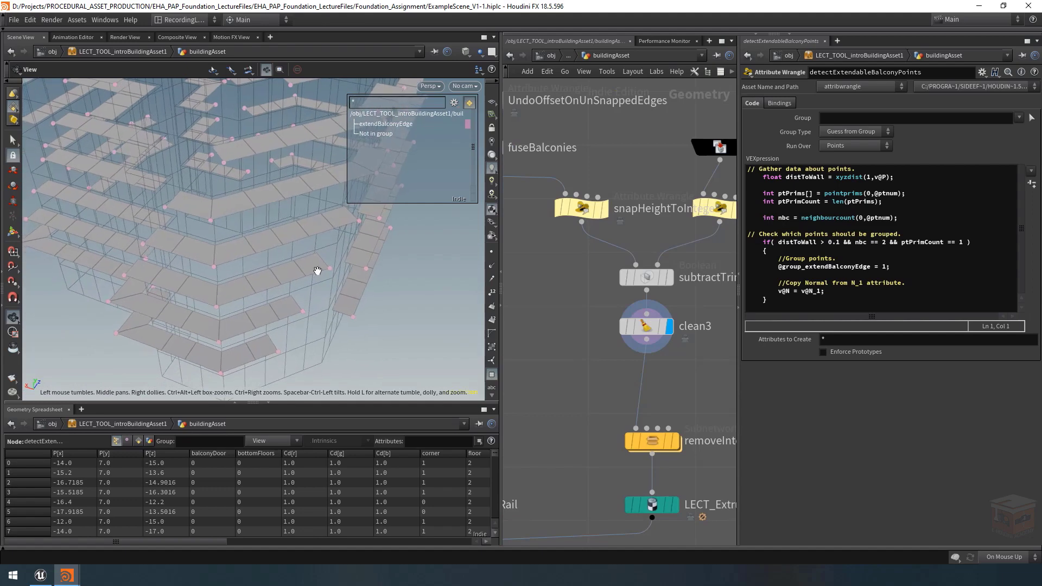
Show the IN_TrimEdge node as a template and compare its trim geometry with the balconies up close.
scroll(558, 379, "down", 8)
scroll(603, 321, "up", 5)
scroll(603, 321, "up", 3)
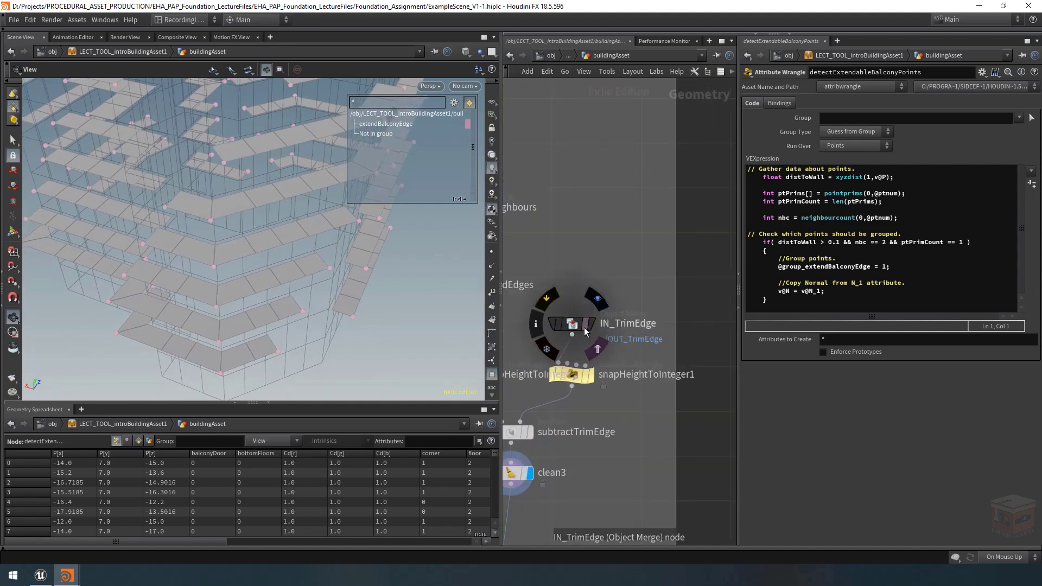
left_click(585, 327)
scroll(194, 231, "up", 4)
left_click_drag(194, 231, 310, 284)
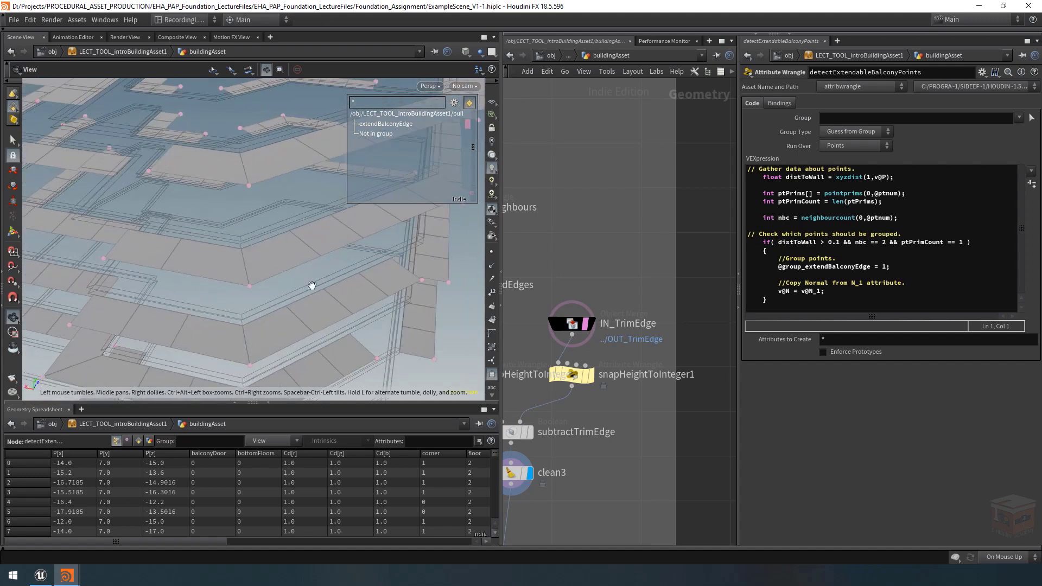
Display the LECT_ExtrudeAndTexture_BalconyRail node and inspect the extruded balcony rails around the whole building.
scroll(643, 344, "down", 6)
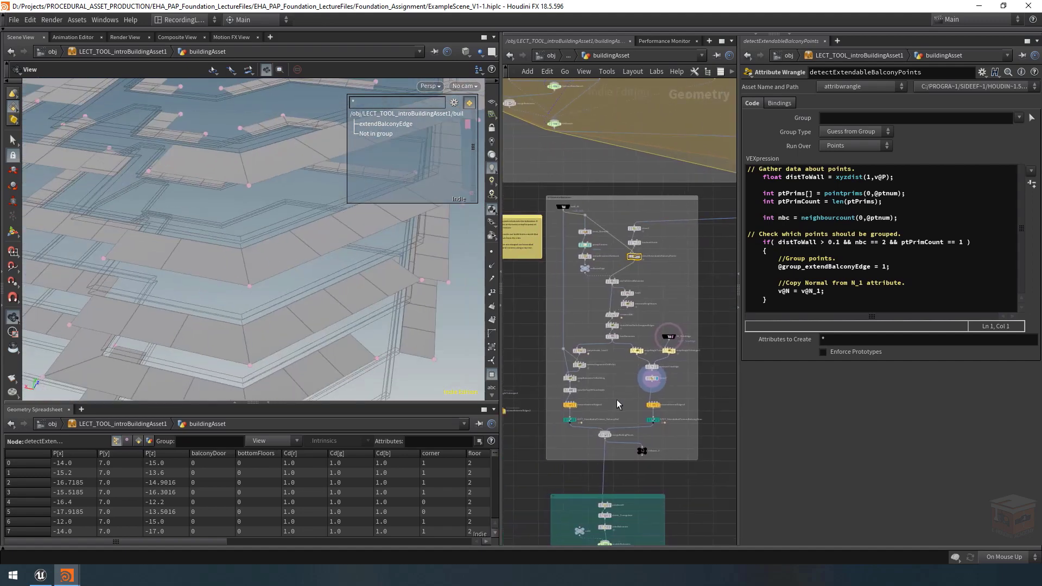
scroll(617, 400, "up", 5)
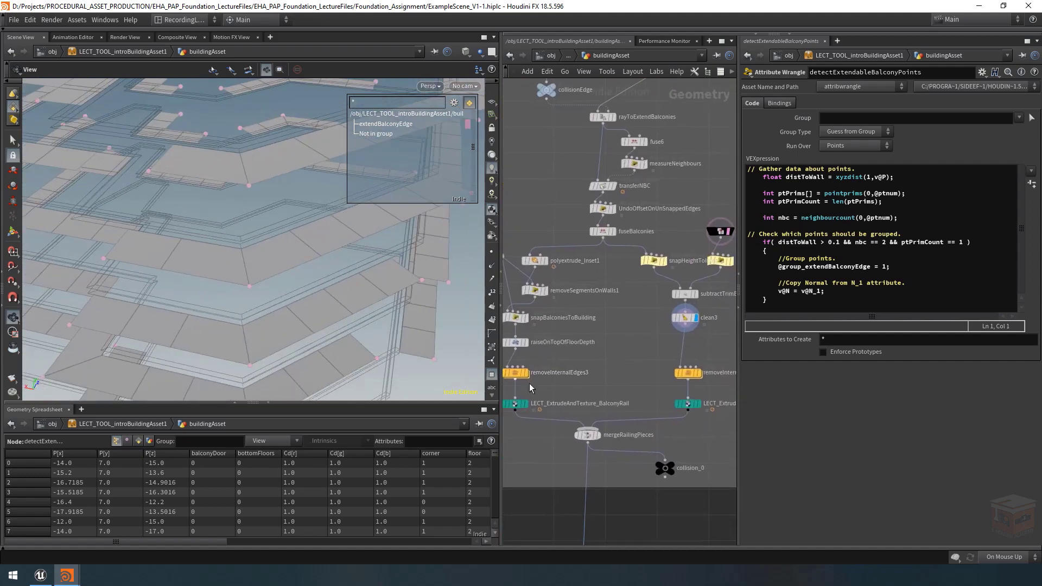
middle_click_drag(529, 383, 562, 374)
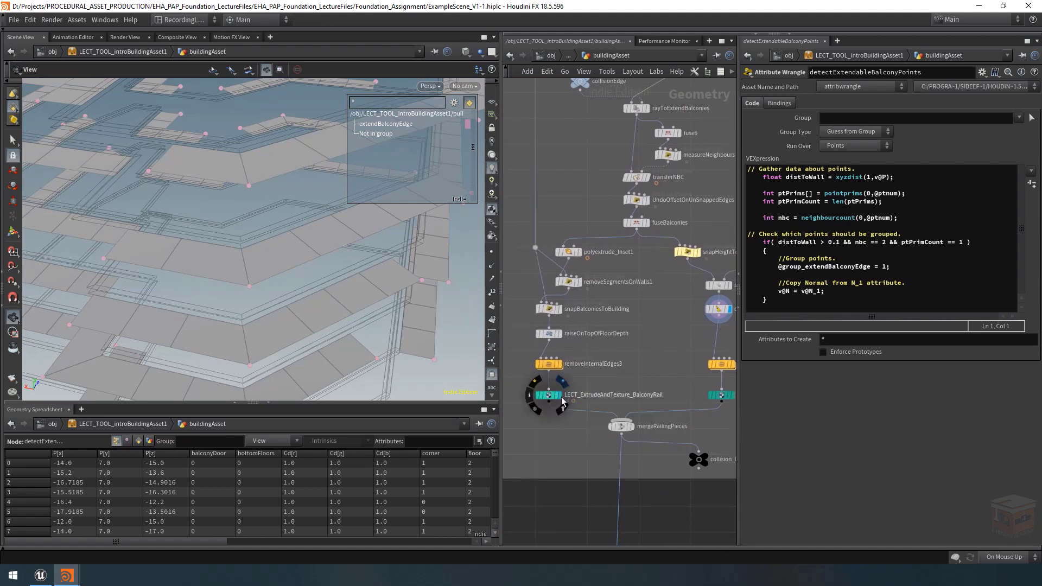
left_click(561, 399)
scroll(155, 223, "down", 8)
left_click_drag(155, 223, 241, 194)
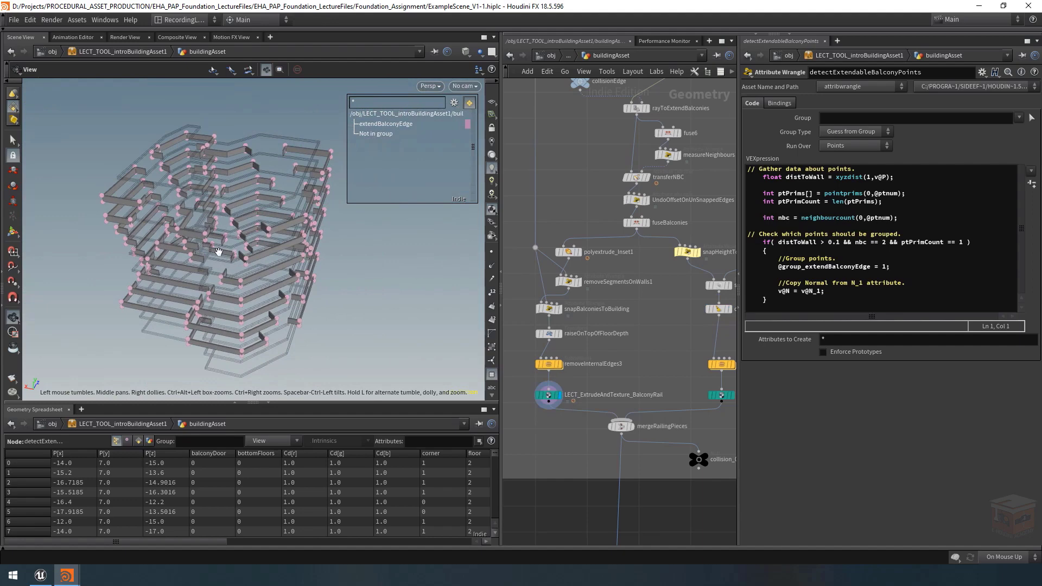
Display the snapHeightToInteger2 node of the grid1 test setup on its own and examine the holed grid with primitive numbers shown.
scroll(630, 356, "down", 5)
middle_click_drag(549, 290, 605, 272)
scroll(589, 318, "up", 7)
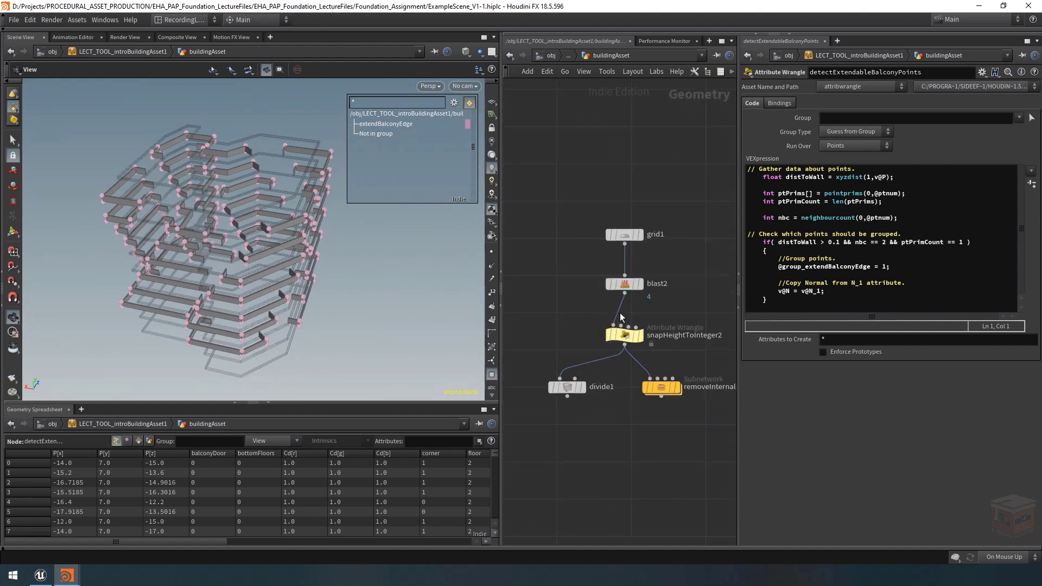
left_click(639, 335)
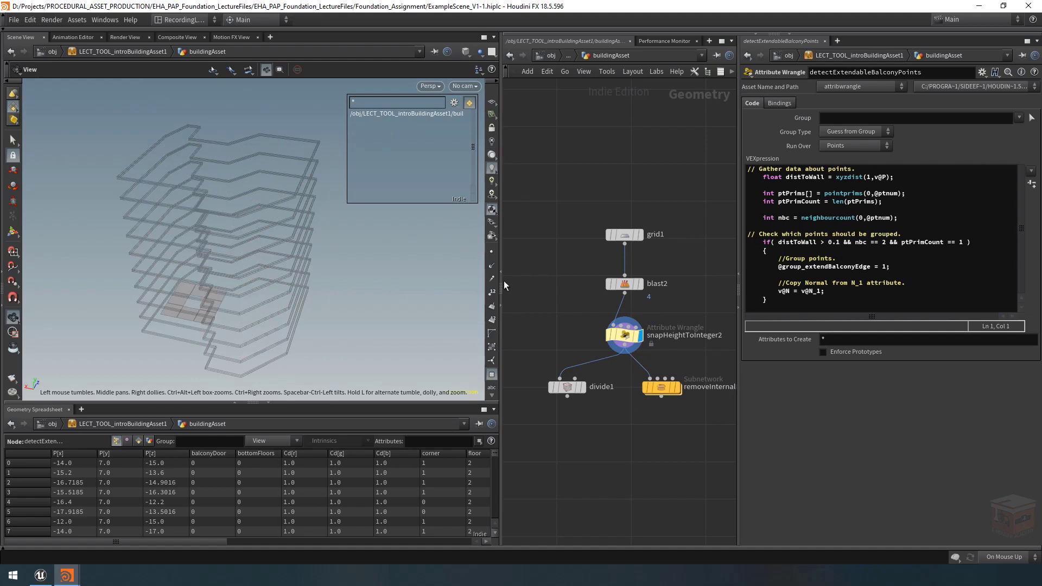
left_click(639, 335)
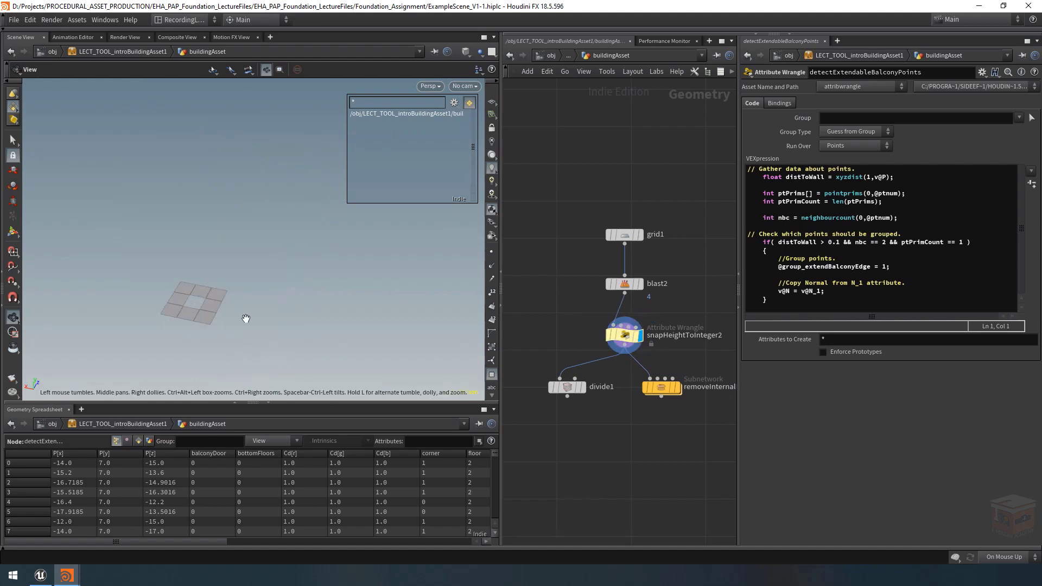
key("g")
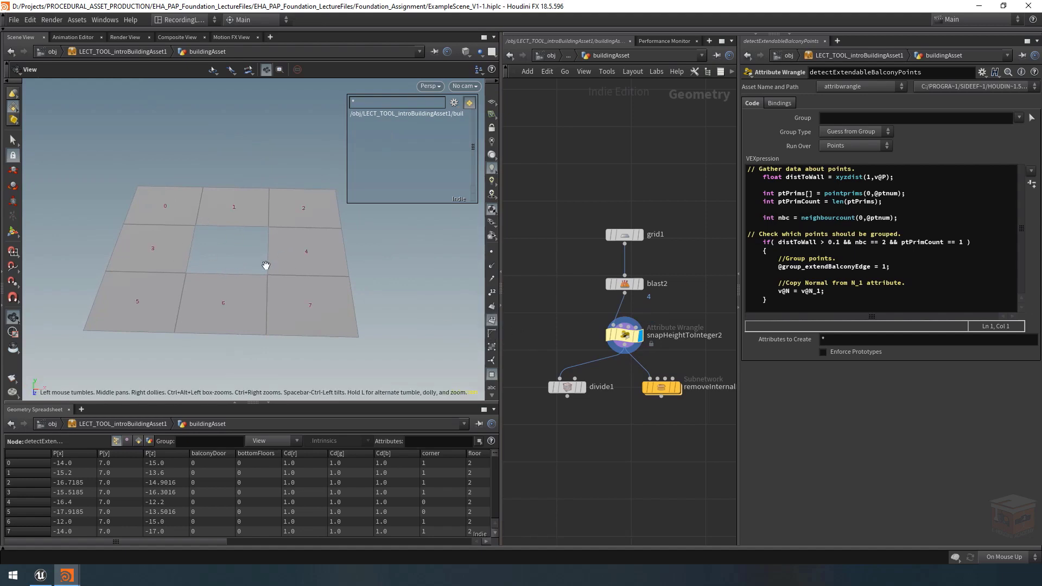
middle_click_drag(584, 424, 591, 425)
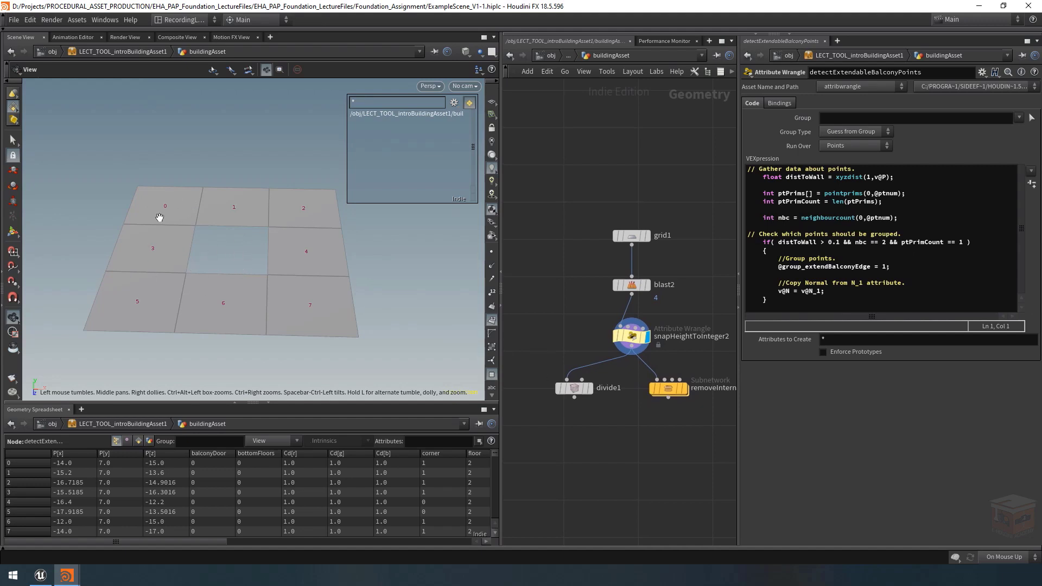
Display the divide1 node and examine its result on the holed grid in wireframe and shaded views.
left_click(592, 391)
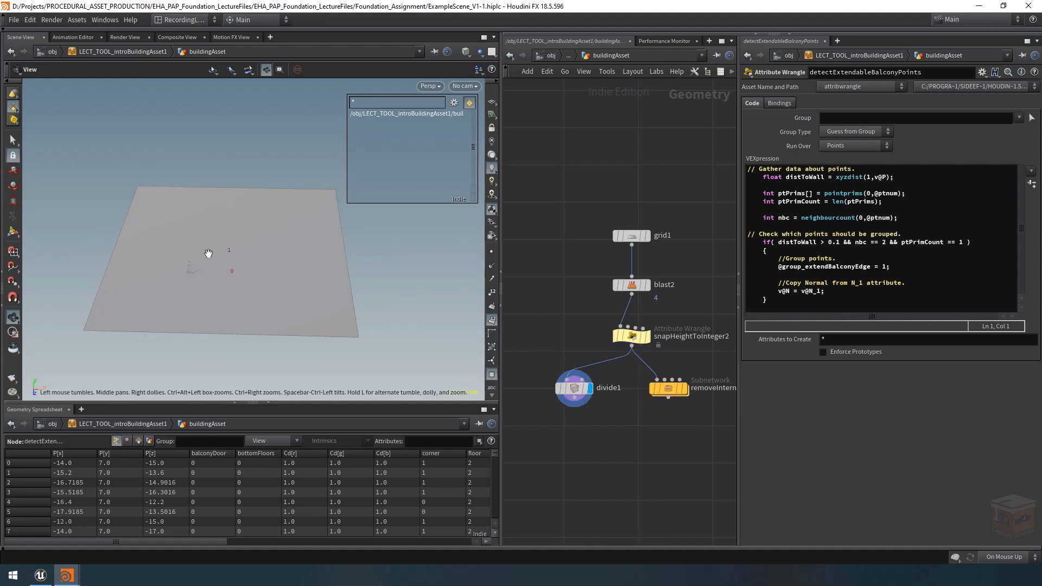
key("w")
left_click_drag(280, 258, 267, 248)
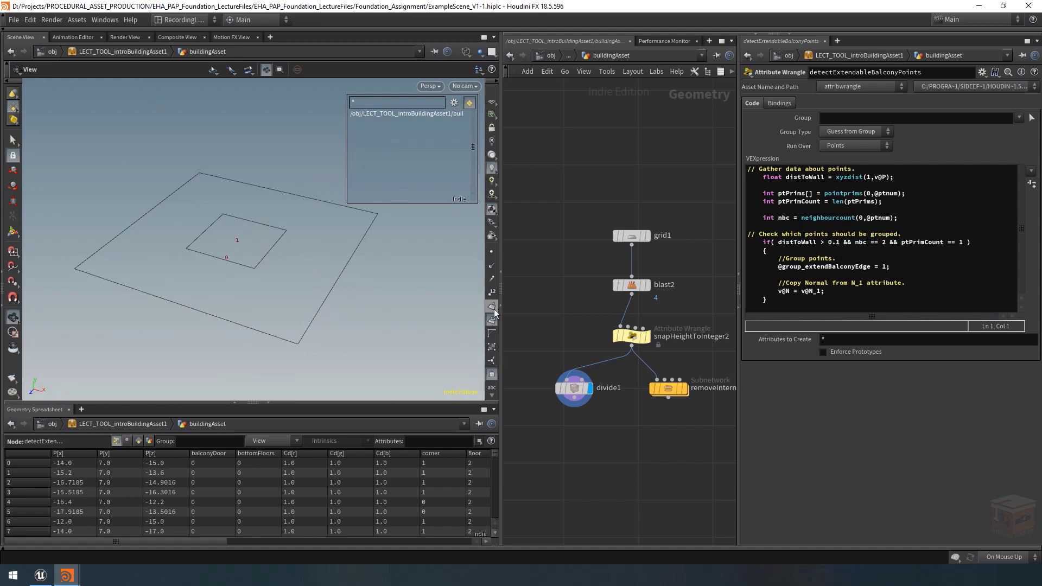
mouse_move(267, 249)
left_mouse_down()
mouse_move(295, 247)
mouse_move(295, 168)
mouse_move(293, 268)
mouse_move(226, 253)
mouse_move(210, 272)
left_mouse_up()
key("w")
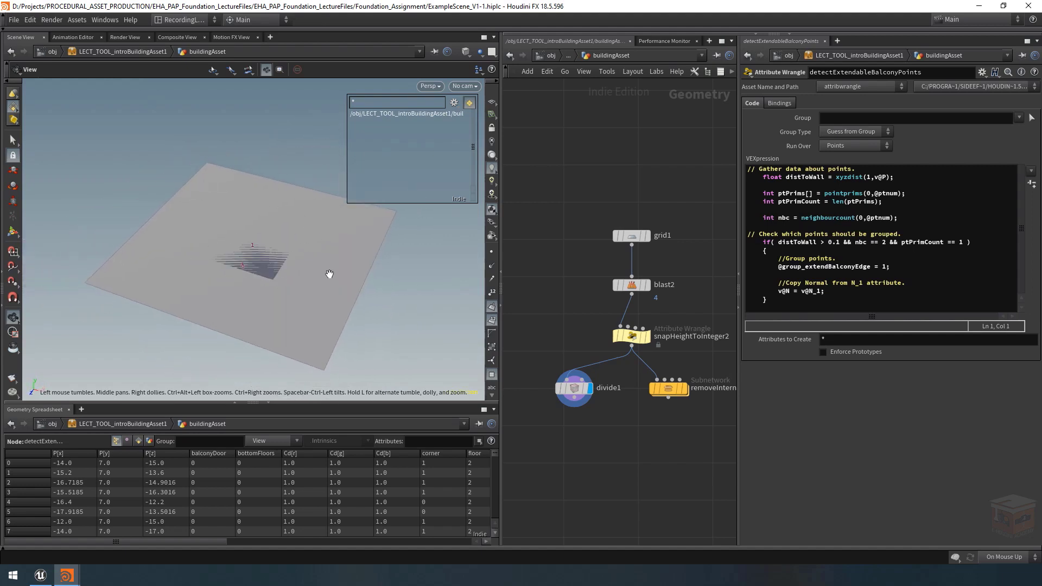
Display the removeInternalEdges2 subnetwork and examine how it merges the holed grid's faces.
middle_click_drag(685, 373, 612, 375)
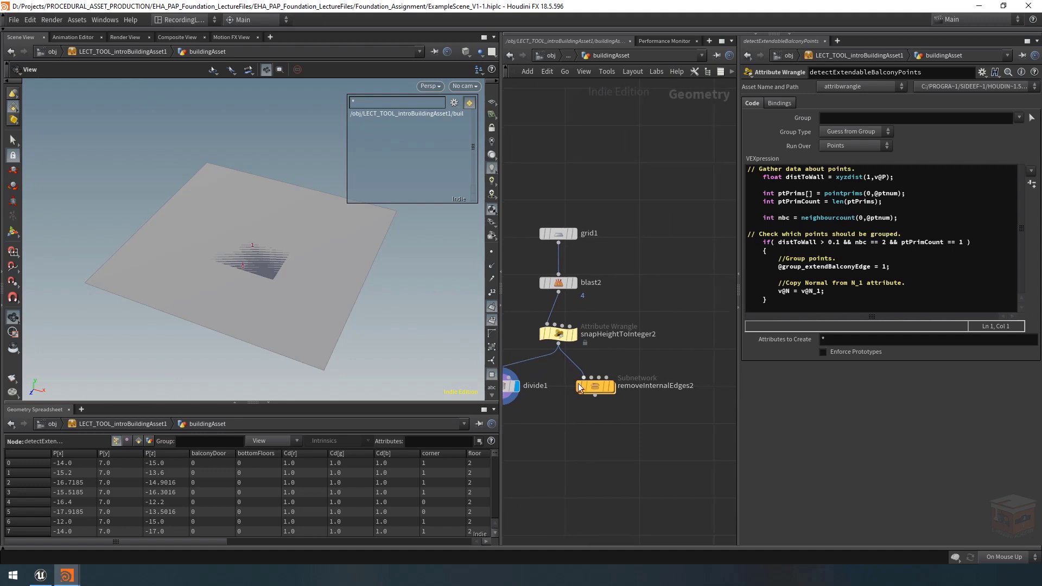
left_click(611, 388)
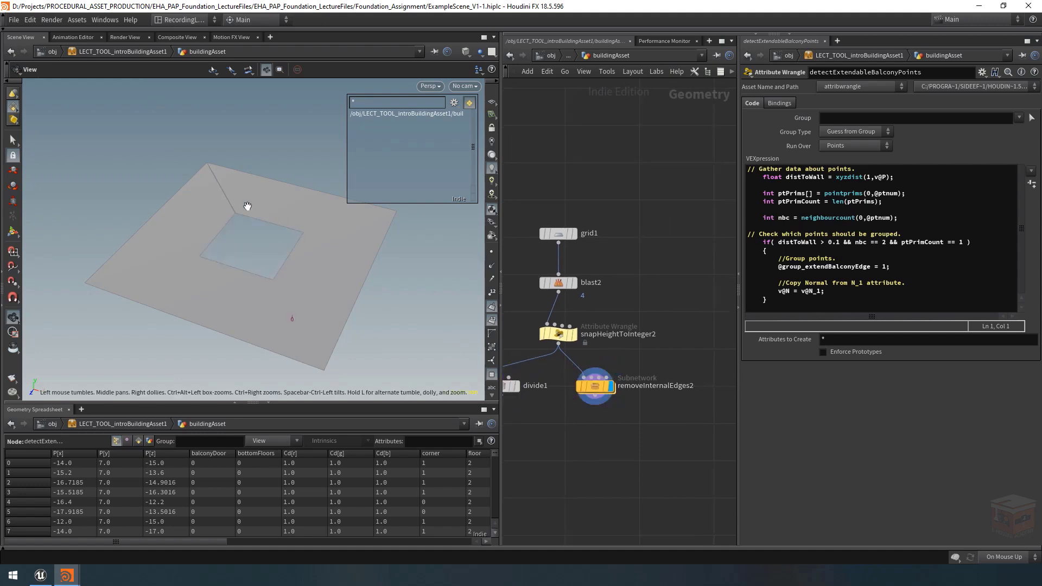
left_click_drag(286, 265, 308, 281)
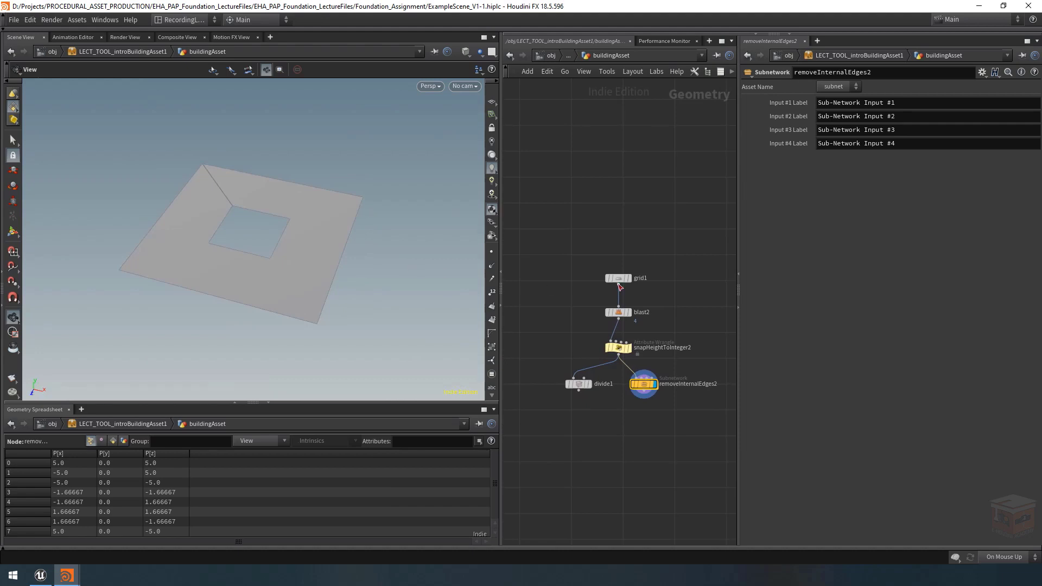
Return to the balcony network, display LECT_ExtrudeAndTexture_BalconyRail again and inspect the rails up close.
scroll(618, 274, "down", 5)
middle_click_drag(642, 250, 479, 230)
middle_click_drag(544, 266, 568, 269)
scroll(555, 295, "up", 6)
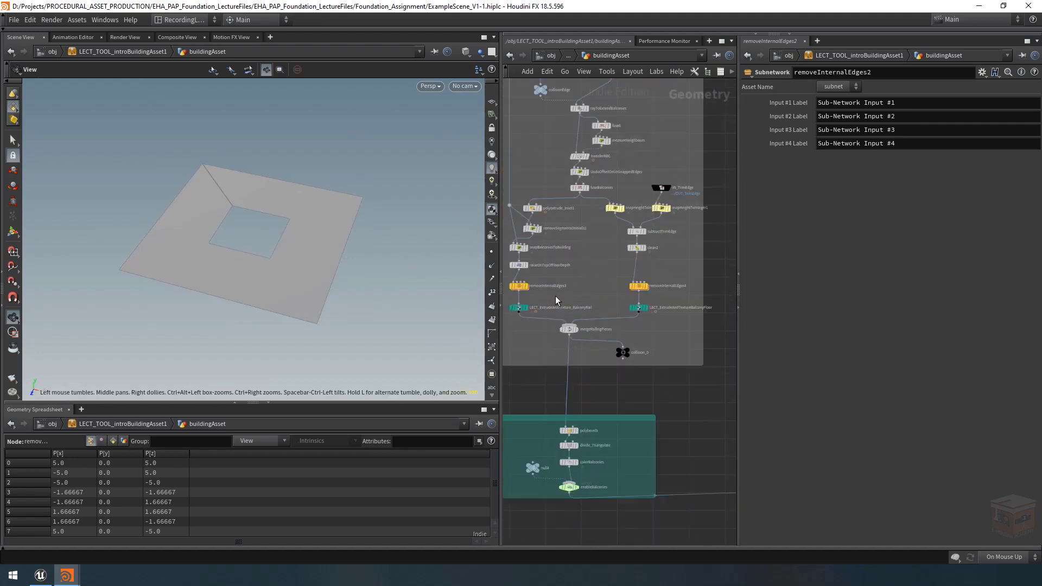
left_click(522, 310)
left_click_drag(399, 259, 355, 262)
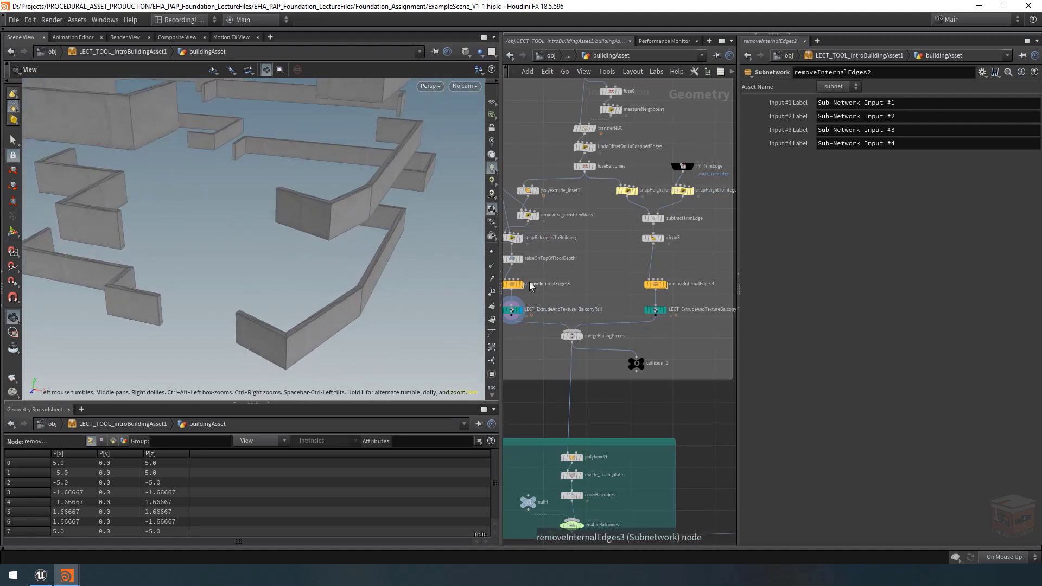
Display LECT_ExtrudeAndTextureBalconyFloor, mergeRailingPieces and enableBalconies in turn to compare the balcony floors, merged pieces and coloured balconies.
middle_click_drag(533, 279, 559, 285)
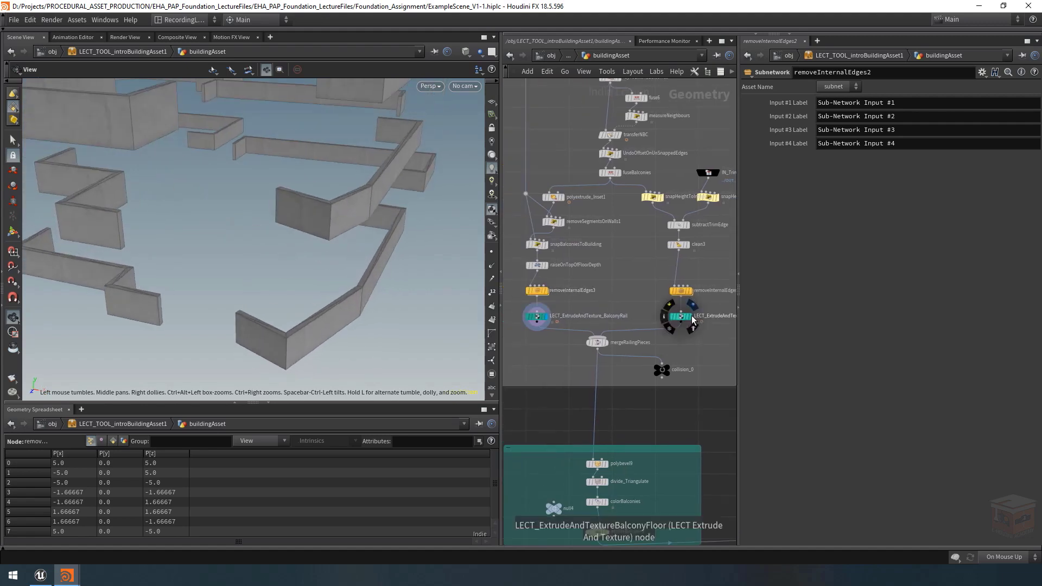
left_click(693, 305)
left_click(607, 343)
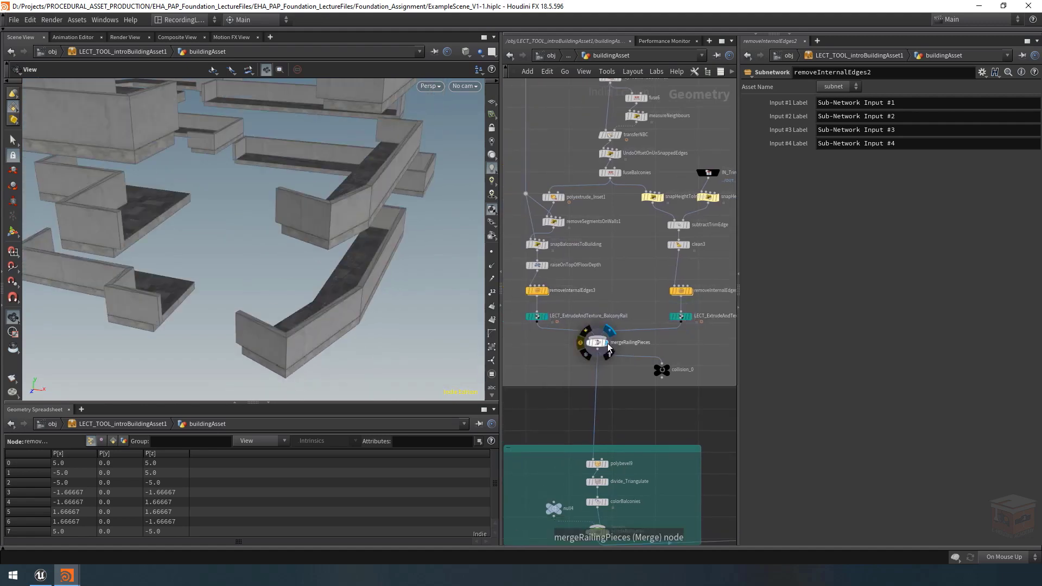
middle_click_drag(608, 542, 600, 363)
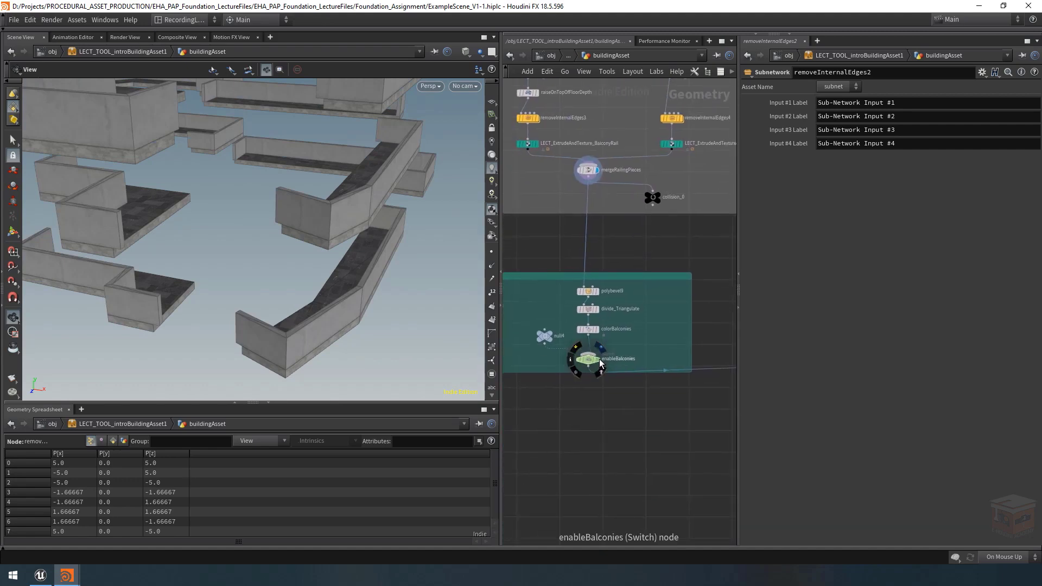
left_click(599, 360)
Select and display the final output0 node, and inspect the complete building alongside the overall node network.
scroll(363, 298, "down", 4)
scroll(643, 438, "down", 5)
middle_click_drag(647, 441, 499, 398)
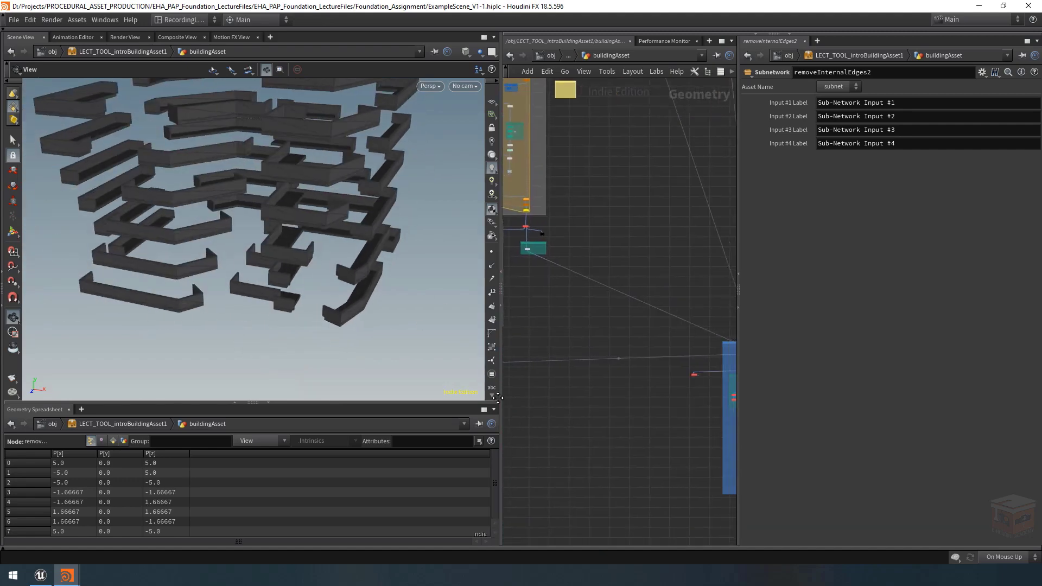
scroll(664, 470, "up", 6)
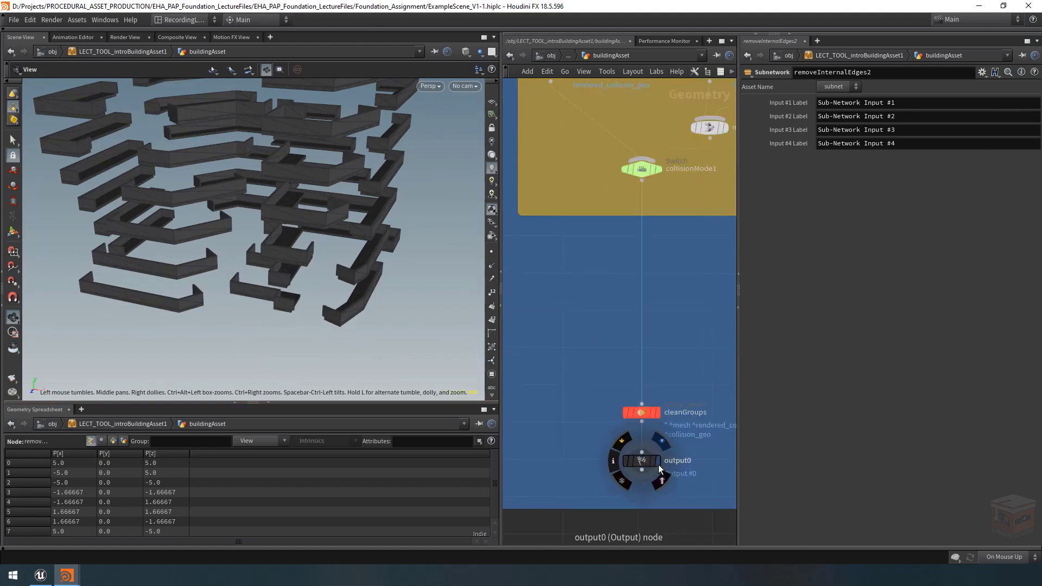
left_click(658, 463)
left_click(643, 461)
scroll(305, 252, "down", 3)
left_click_drag(306, 251, 497, 266)
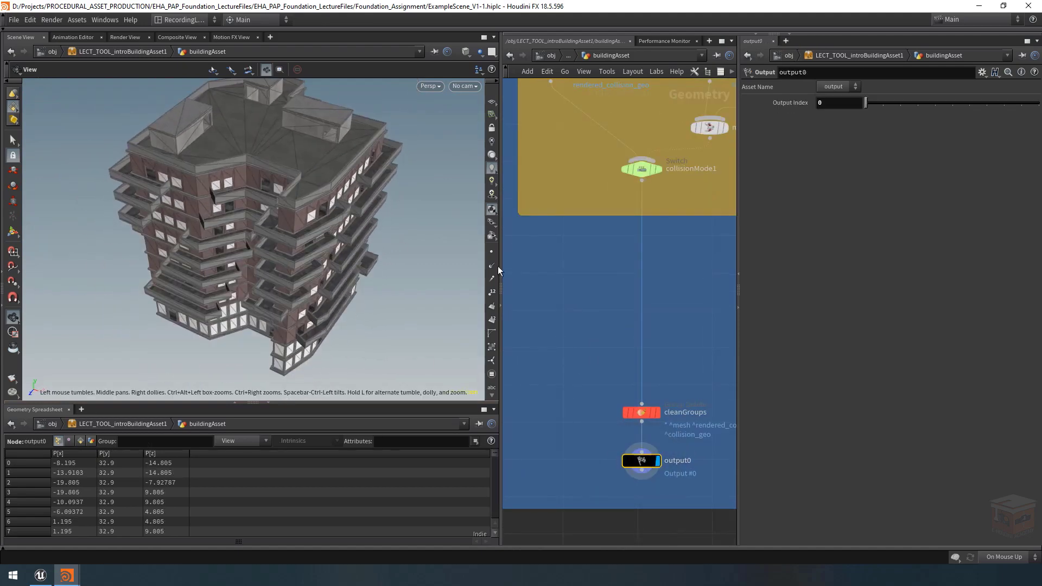
scroll(629, 321, "down", 10)
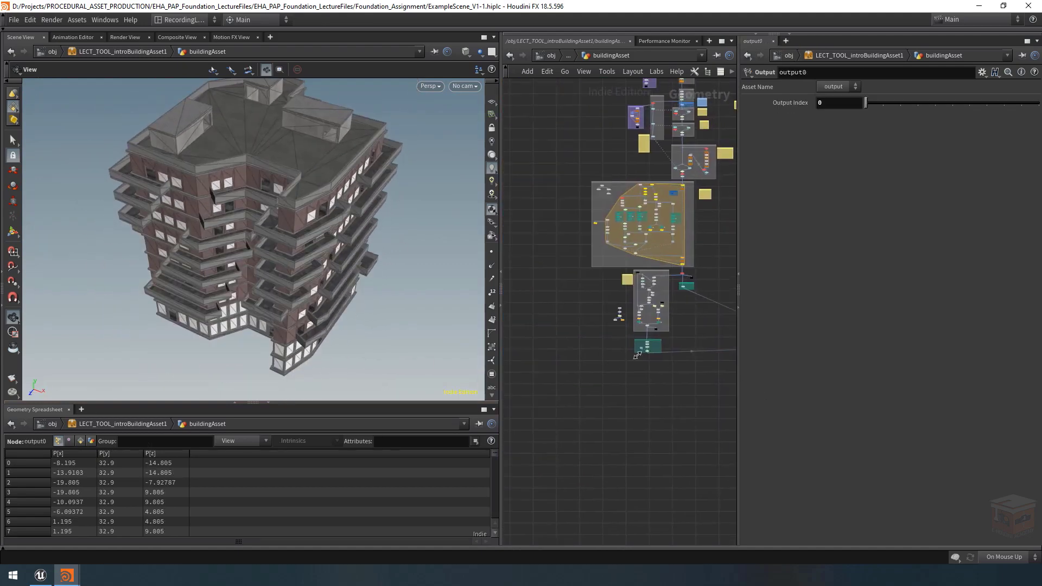
middle_click_drag(684, 303, 633, 361)
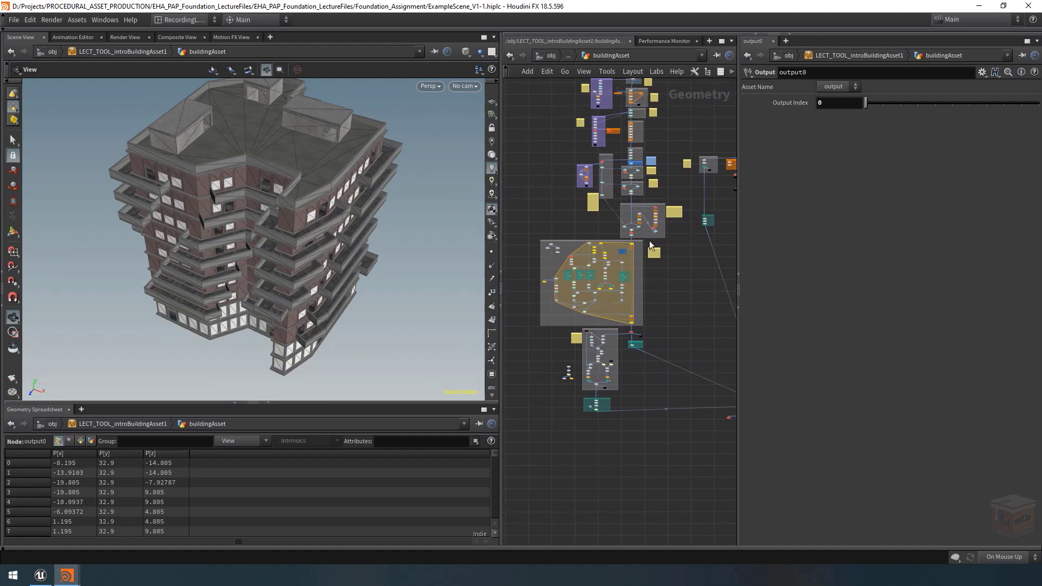
left_click_drag(336, 239, 318, 235)
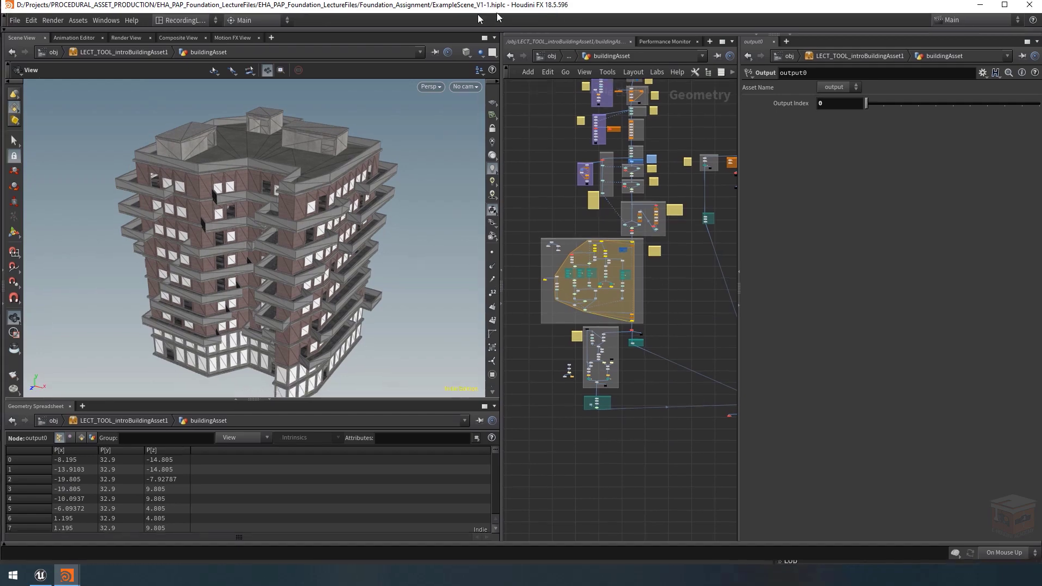
Switch to the other Houdini window containing the Foundation_Scene_Vid22.hip project.
left_click(40, 575)
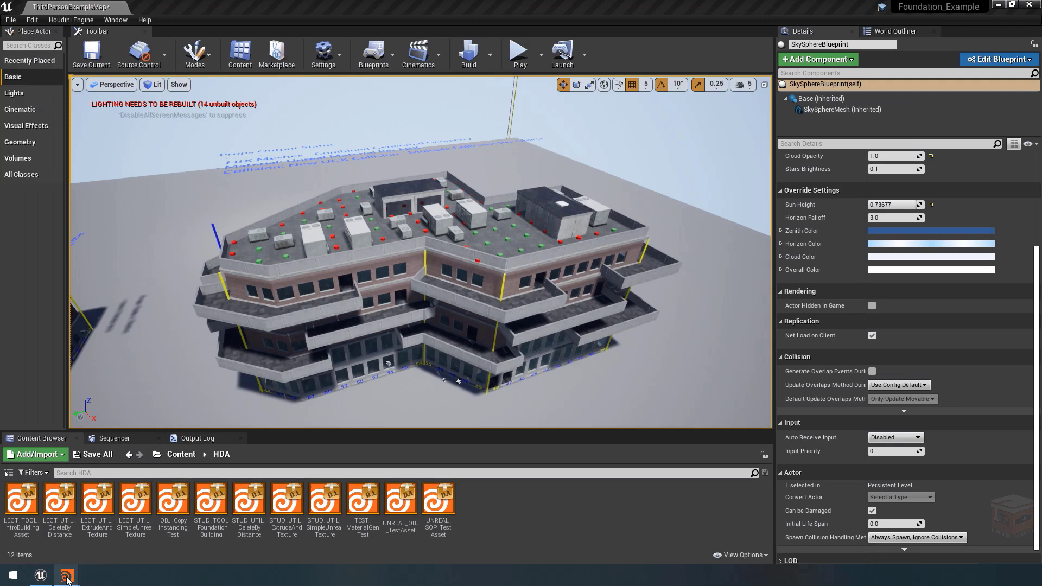
mouse_move(67, 574)
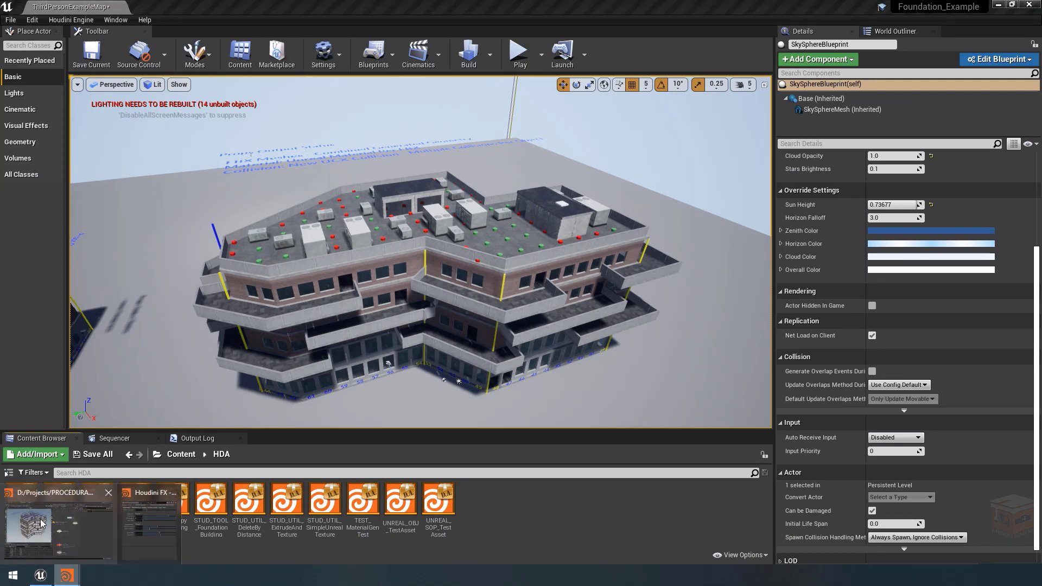
left_click(89, 534)
Select and display the foreach_Tile_end node, and inspect the flat proto balcony shapes on the building's facade.
scroll(621, 357, "down", 8)
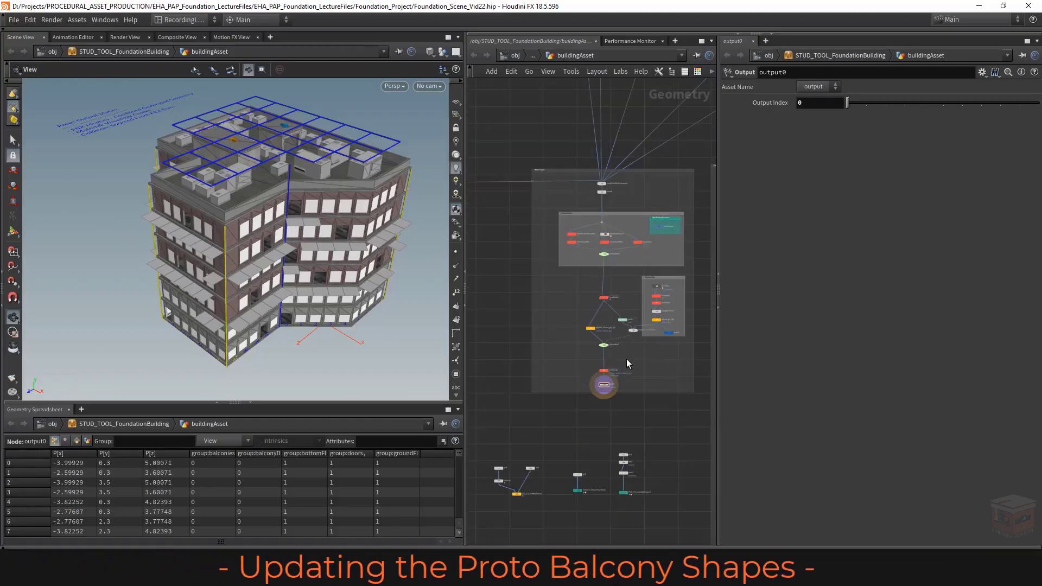
middle_click_drag(543, 350, 646, 386)
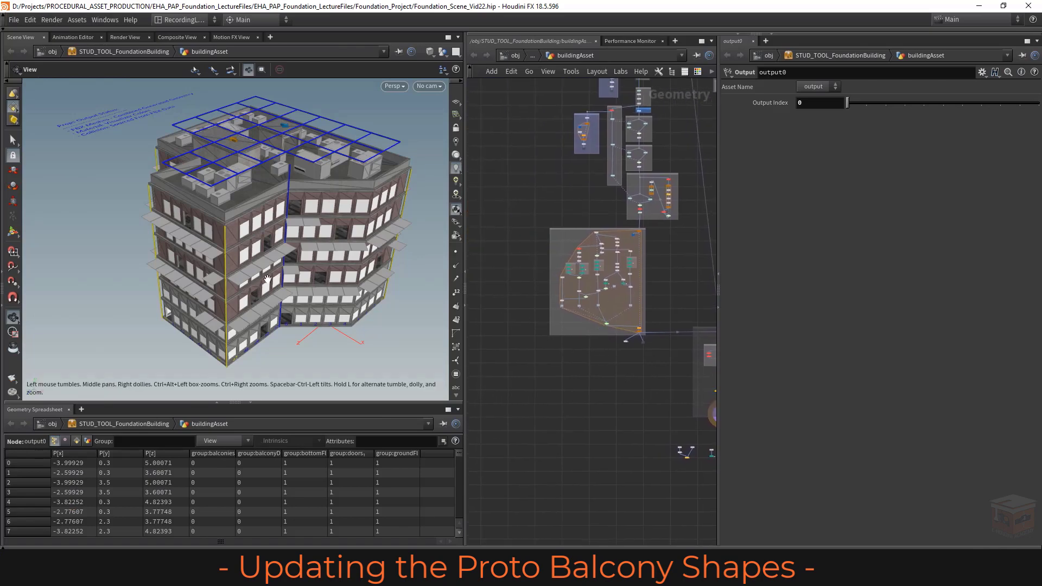
scroll(268, 261, "up", 6)
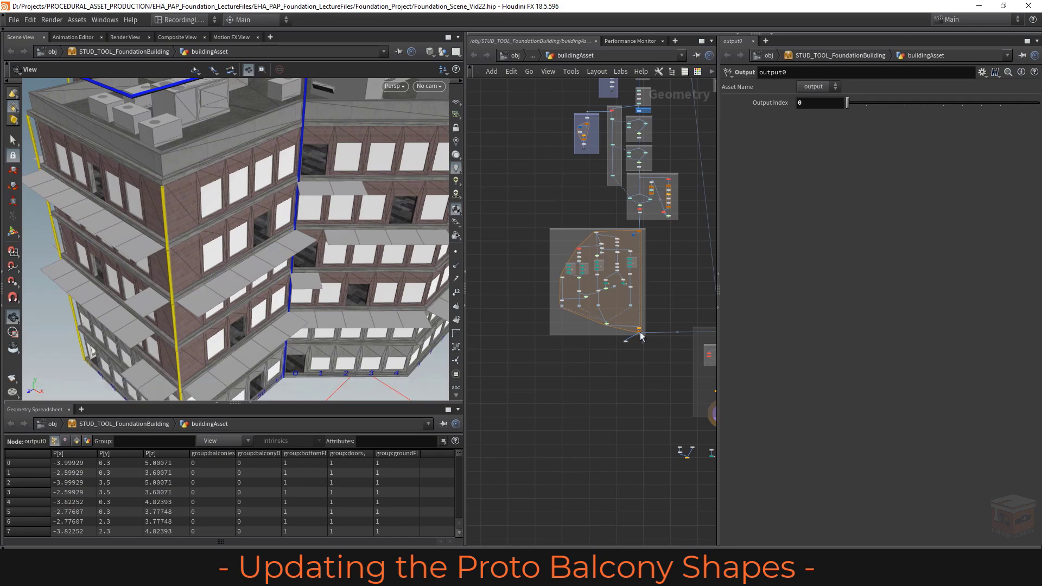
scroll(641, 328, "up", 8)
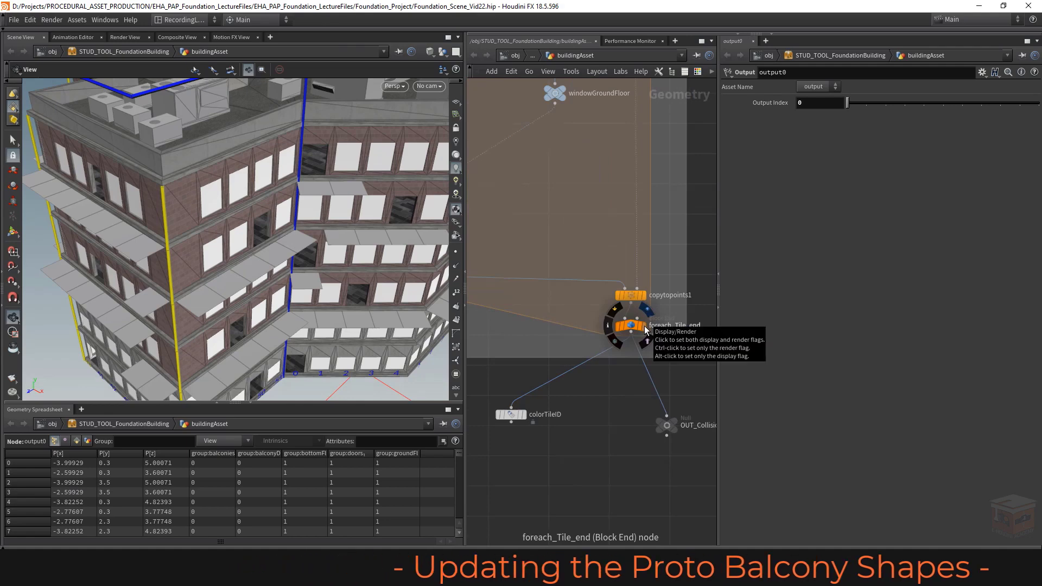
left_click(643, 326)
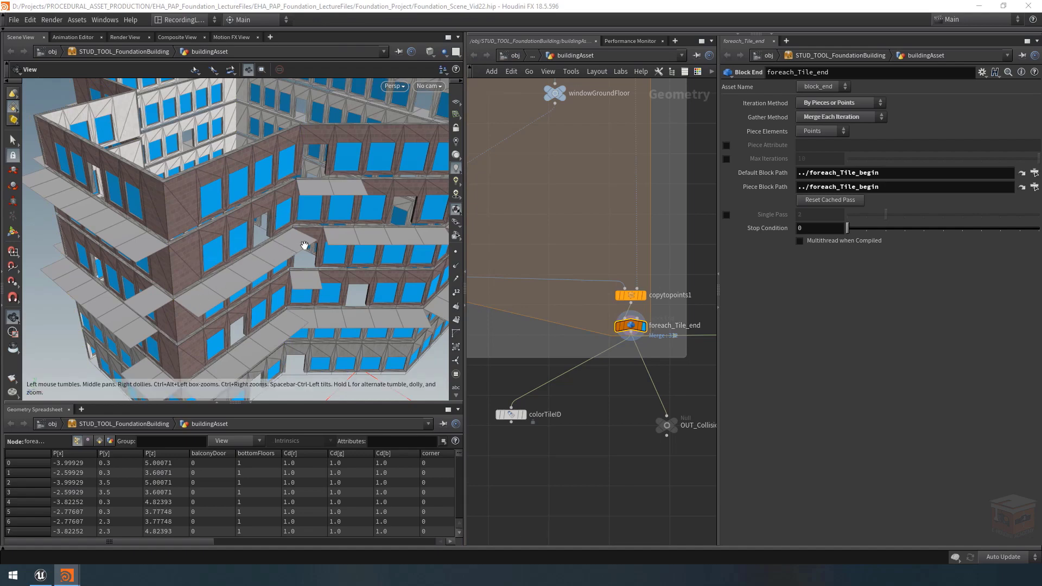
right_click_drag(291, 250, 421, 243)
mouse_move(293, 245)
left_mouse_down()
mouse_move(279, 249)
mouse_move(305, 230)
mouse_move(279, 245)
left_mouse_up()
right_click_drag(278, 244, 92, 244)
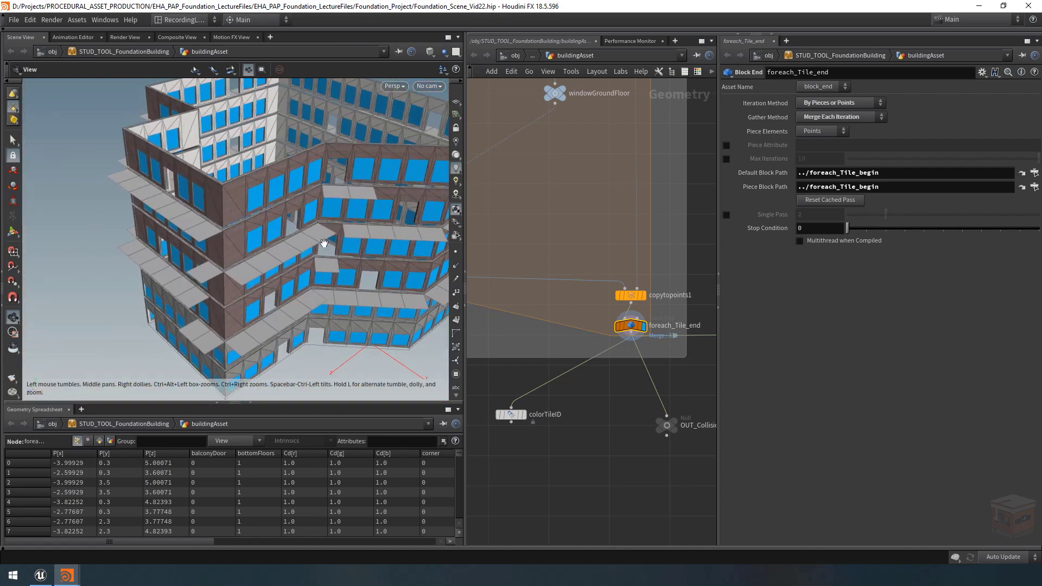
Add a Group node and insert it on the wire between the balconyFloor and mergeBalconies nodes.
scroll(597, 457, "down", 4)
middle_click_drag(618, 456, 621, 430)
middle_click_drag(552, 392, 683, 446)
middle_click_drag(510, 402, 639, 478)
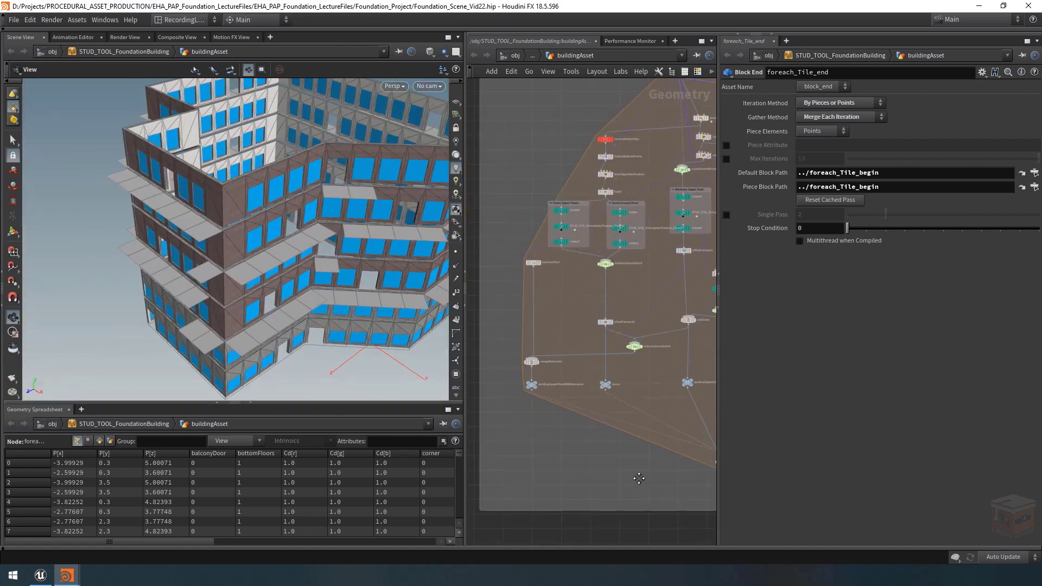
scroll(638, 478, "down", 5)
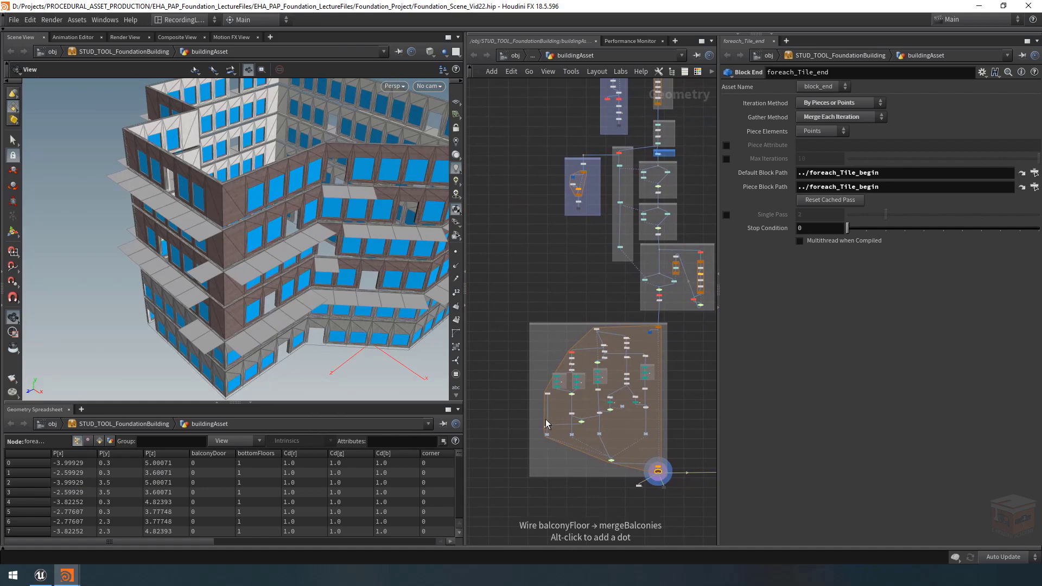
scroll(546, 423, "up", 6)
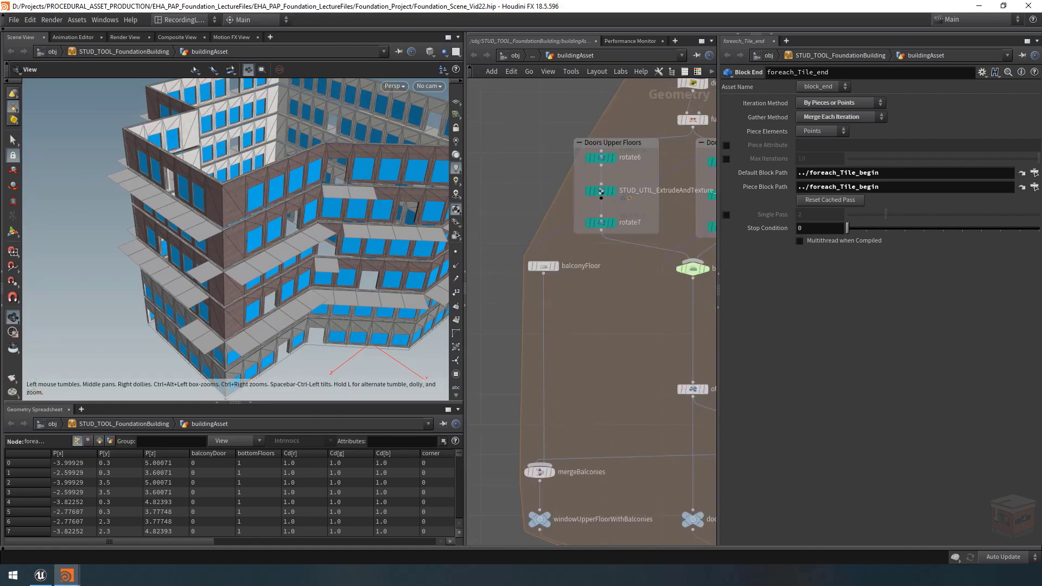
key("Tab")
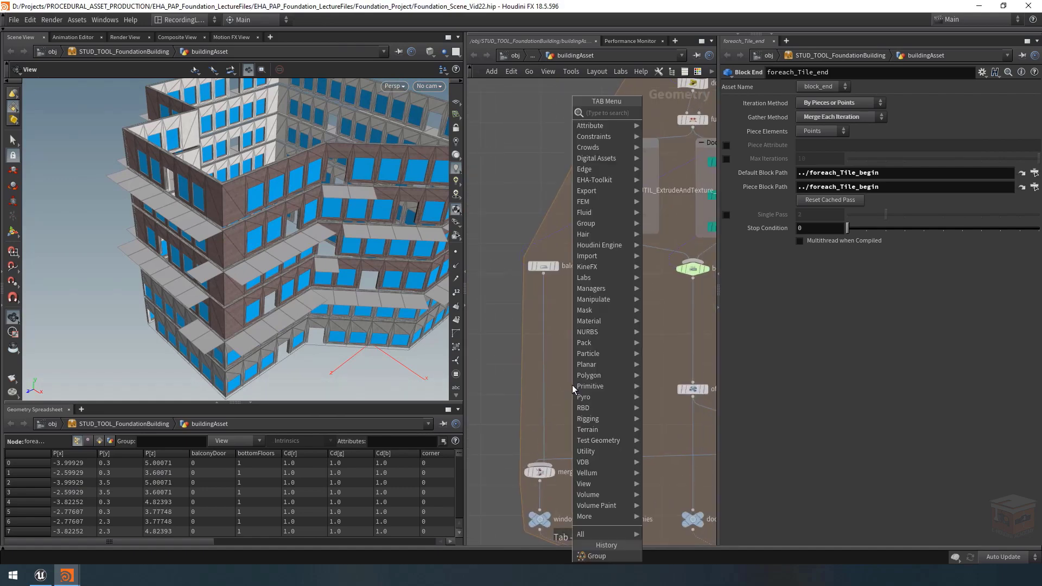
type("gr")
key("Return")
left_click(572, 385)
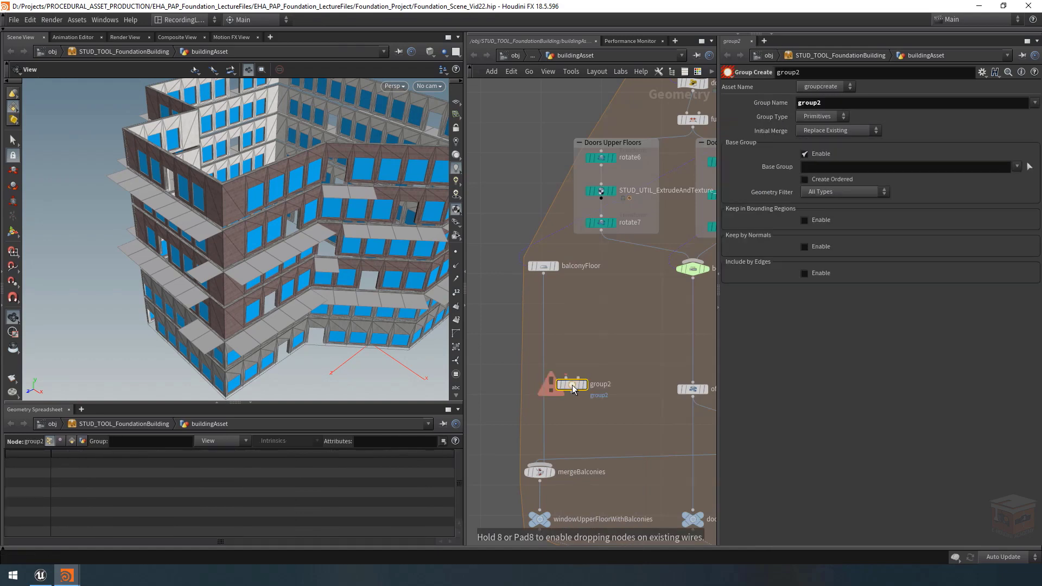
mouse_move(546, 409)
left_mouse_down()
mouse_move(573, 387)
mouse_move(561, 422)
left_mouse_up()
Name both the new Group node and its primitive group balconyFloor, and colour the node light green.
double_click(564, 414)
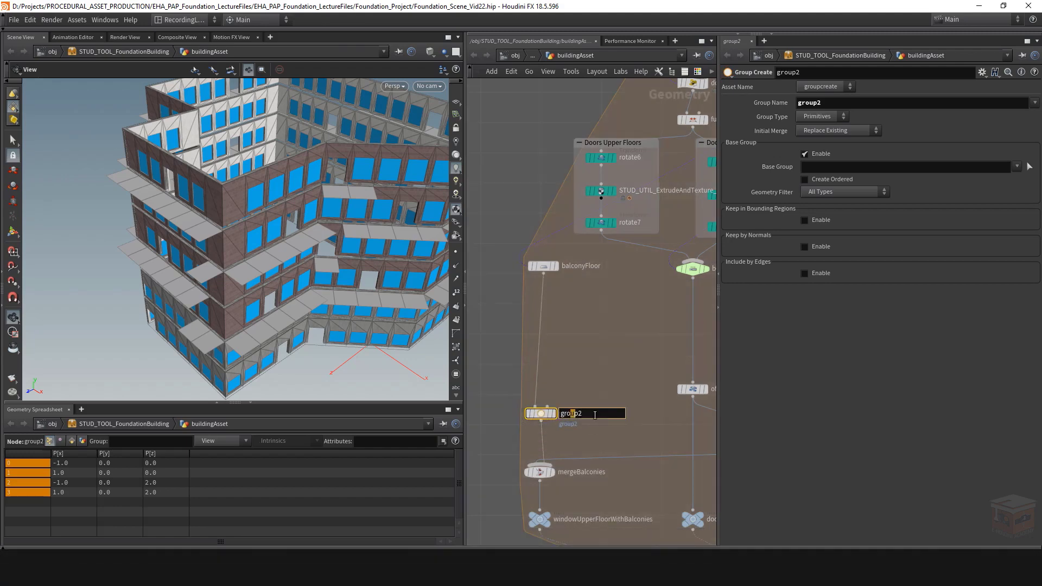
type("balconyFloor")
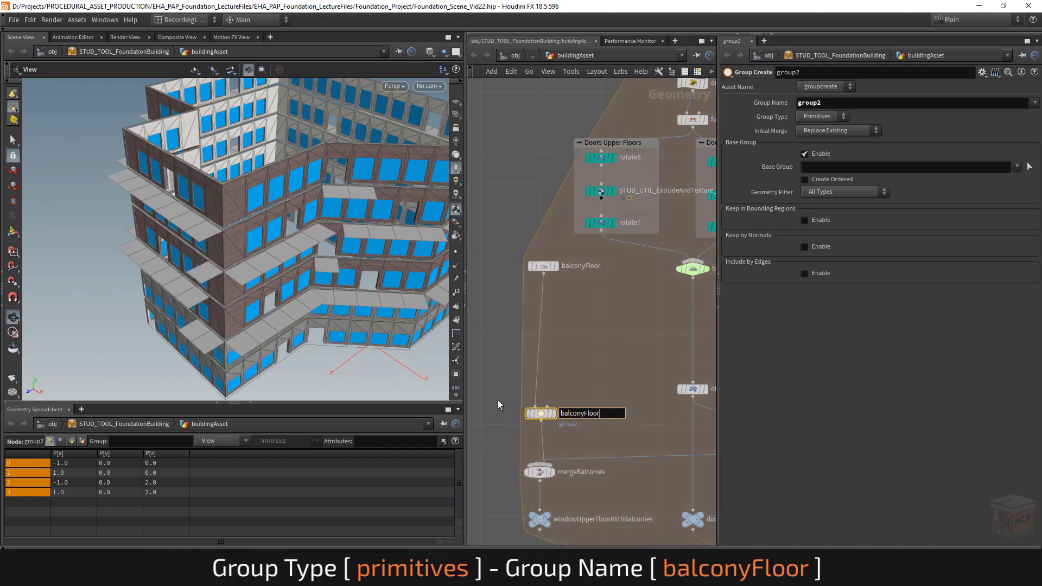
key("Return")
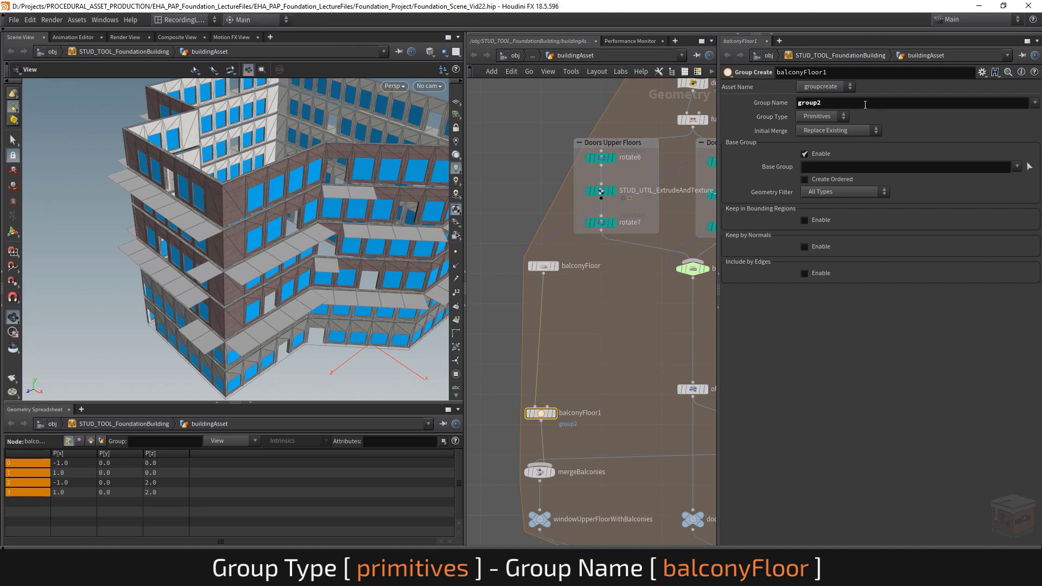
left_click(865, 105)
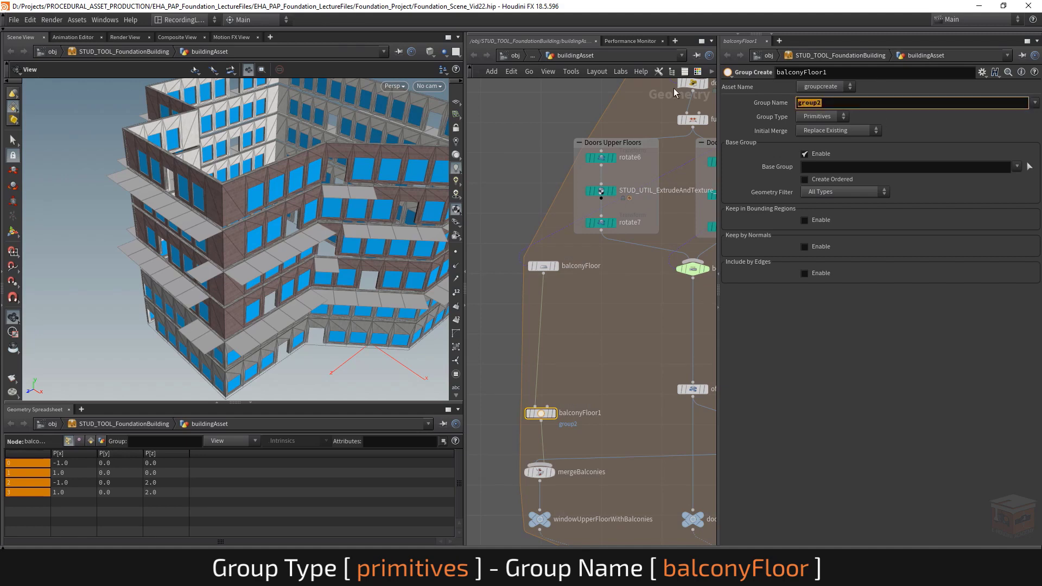
type("balconyFloor")
key("Return")
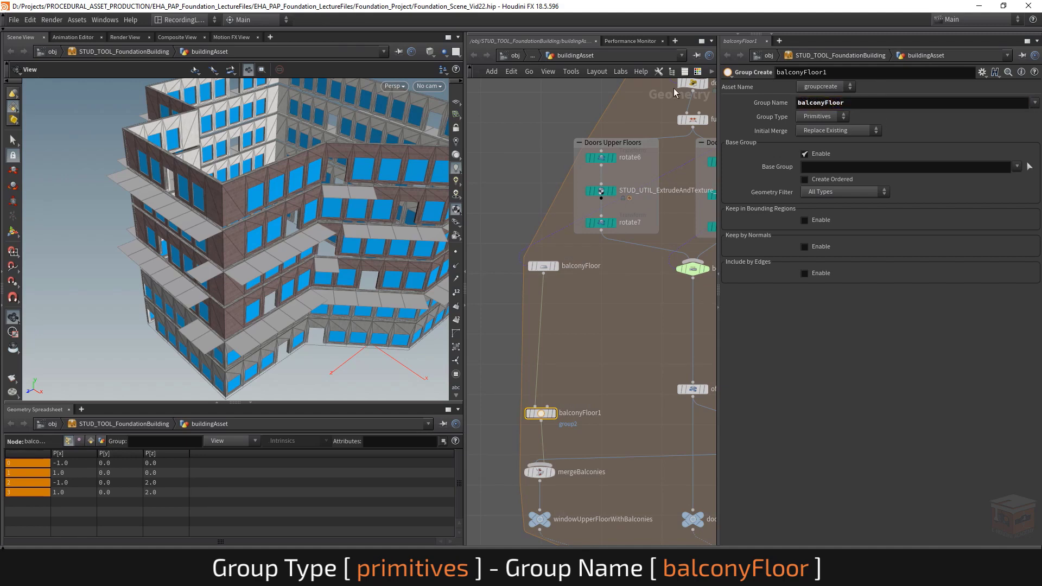
left_click(697, 72)
left_click(681, 492)
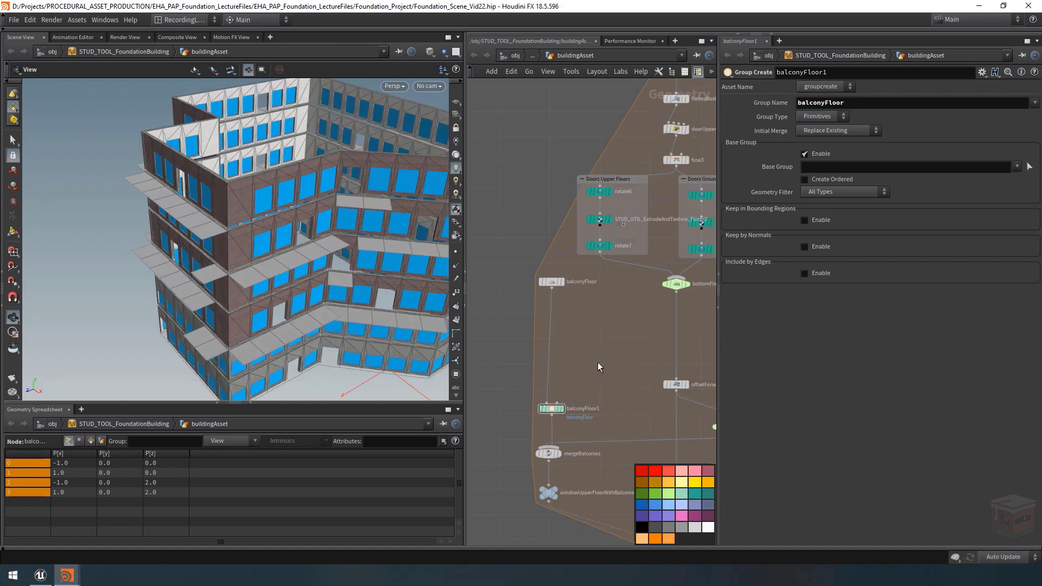
Display the building's primitive groups with foreach_Tile_end selected, and examine the balconyFloor group on the balconies.
scroll(589, 363, "down", 5)
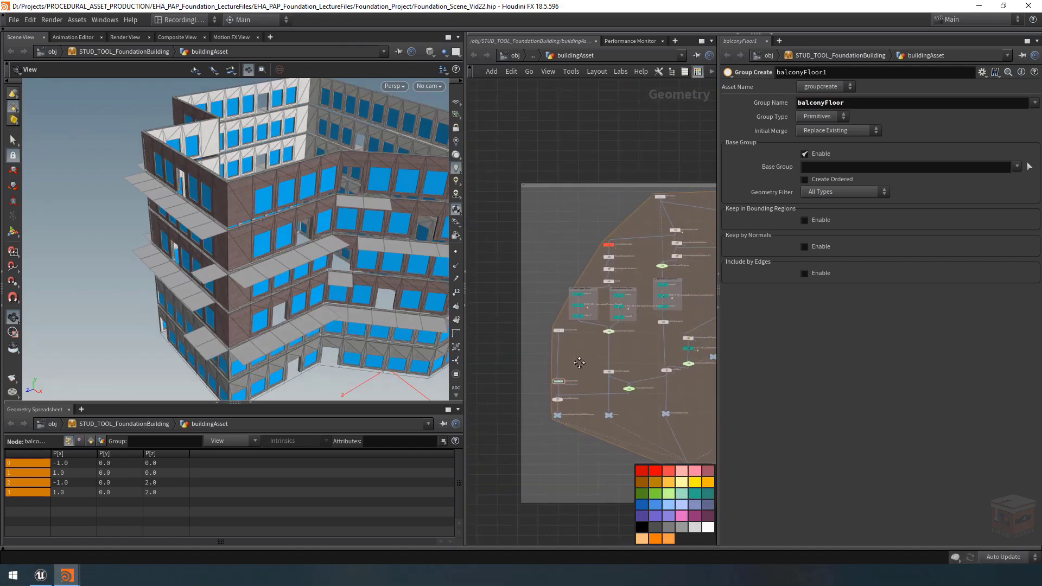
middle_click_drag(579, 362, 499, 311)
left_click(456, 374)
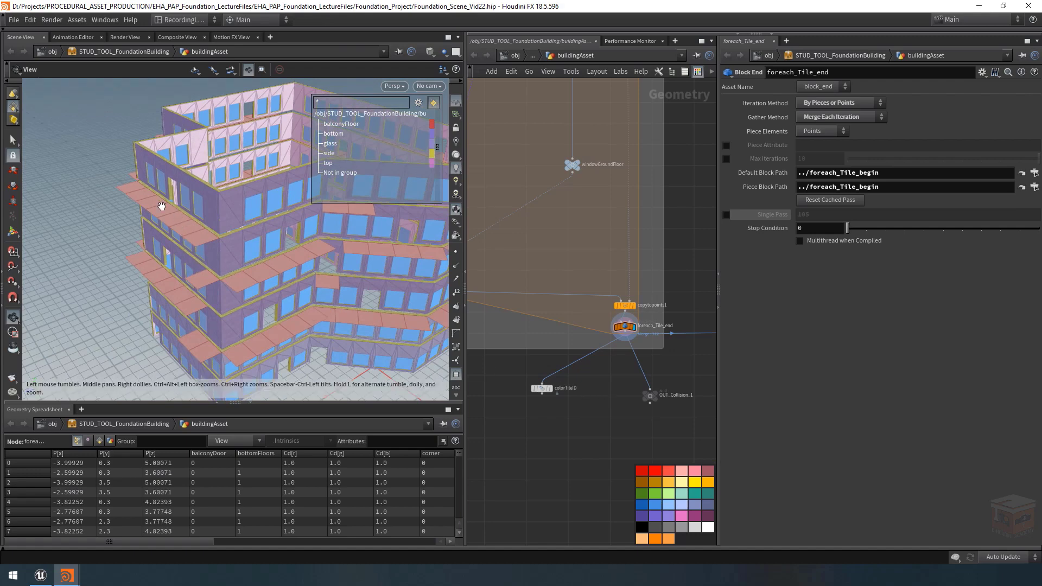
right_click_drag(161, 208, 414, 274)
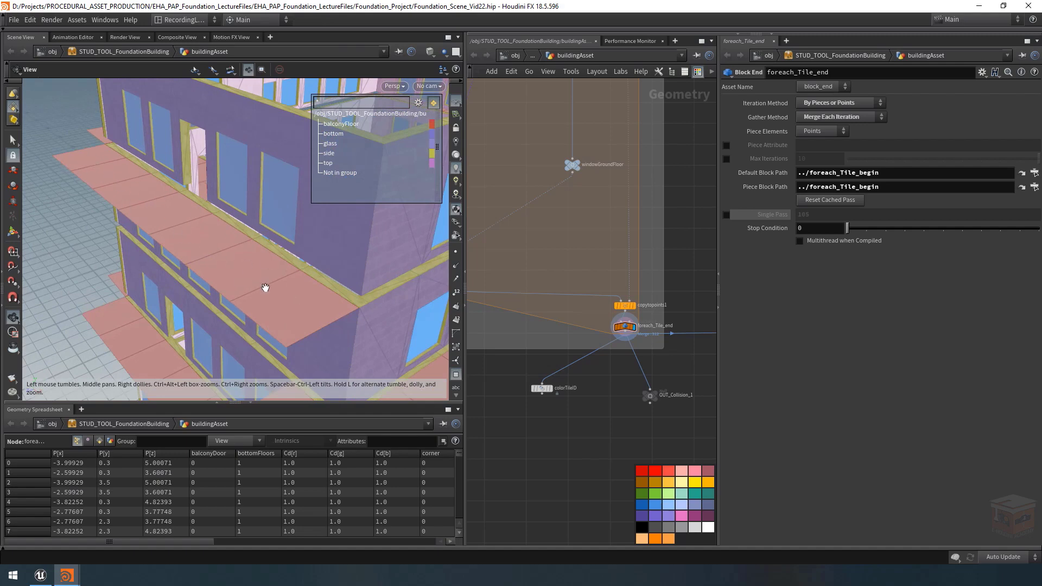
left_click_drag(265, 288, 207, 270)
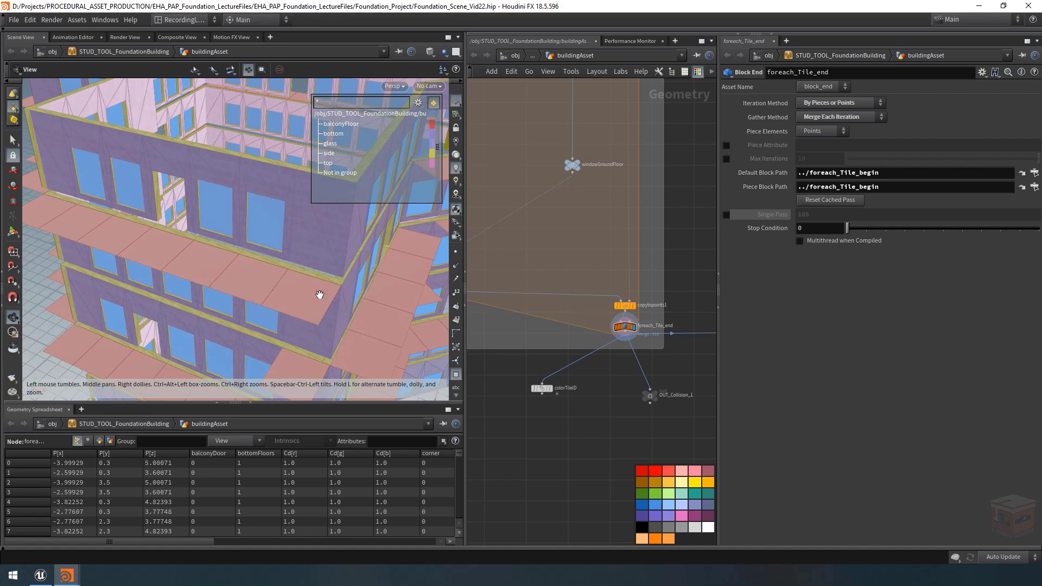
left_click_drag(319, 295, 208, 273)
right_click_drag(208, 273, 276, 282)
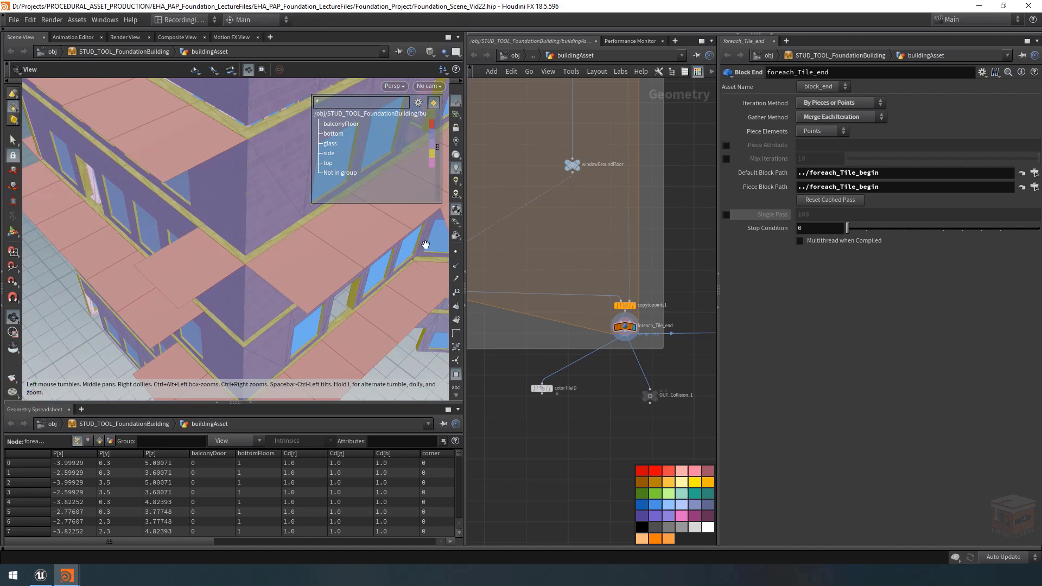
Show the geometry points and examine how the balcony floor tiles meet around the building's corner.
left_click(456, 252)
left_click_drag(184, 307, 189, 236)
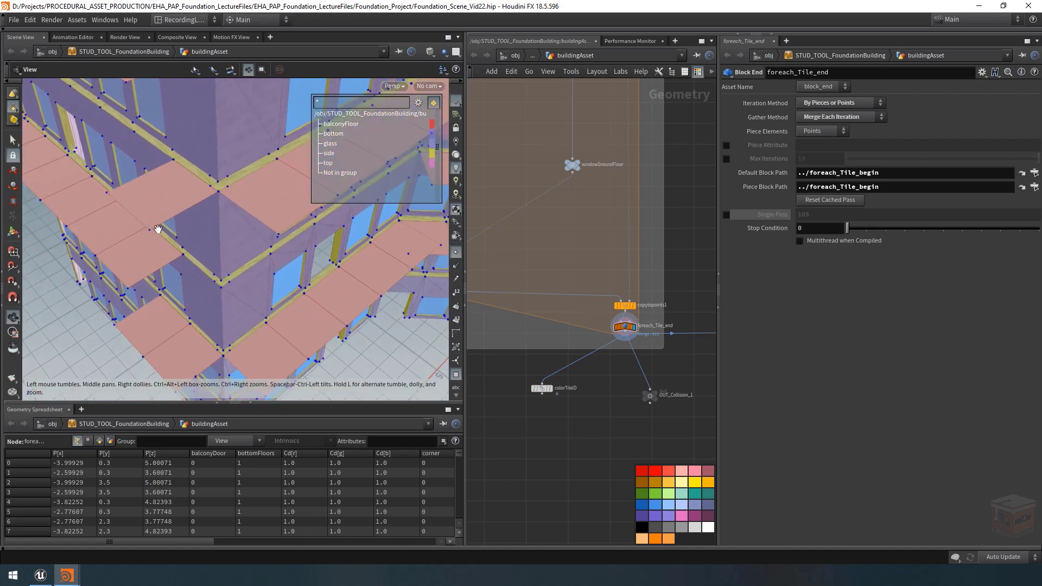
left_click_drag(157, 229, 191, 231)
right_click_drag(190, 230, 172, 183)
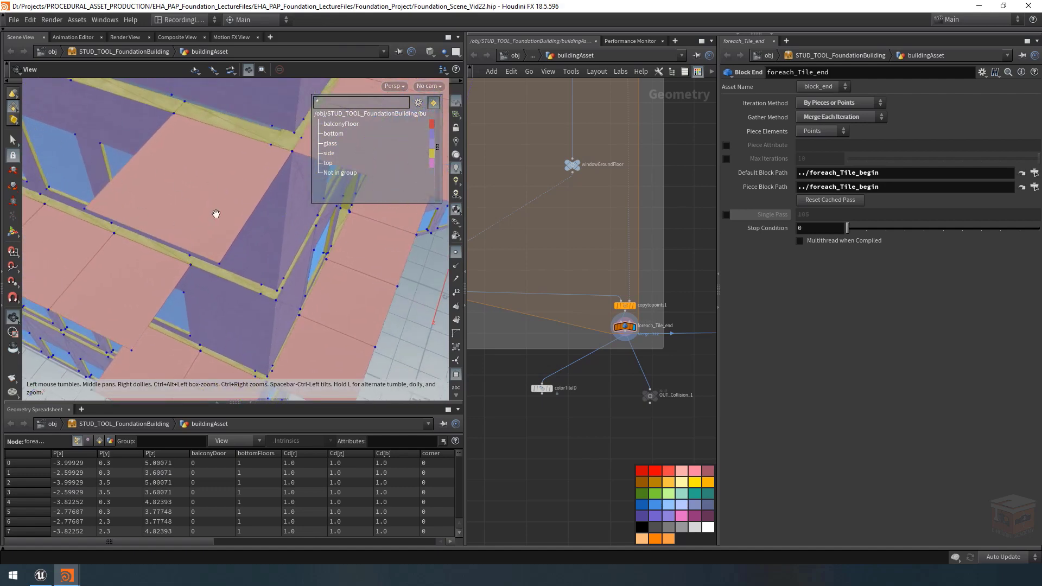
left_click_drag(231, 235, 234, 257)
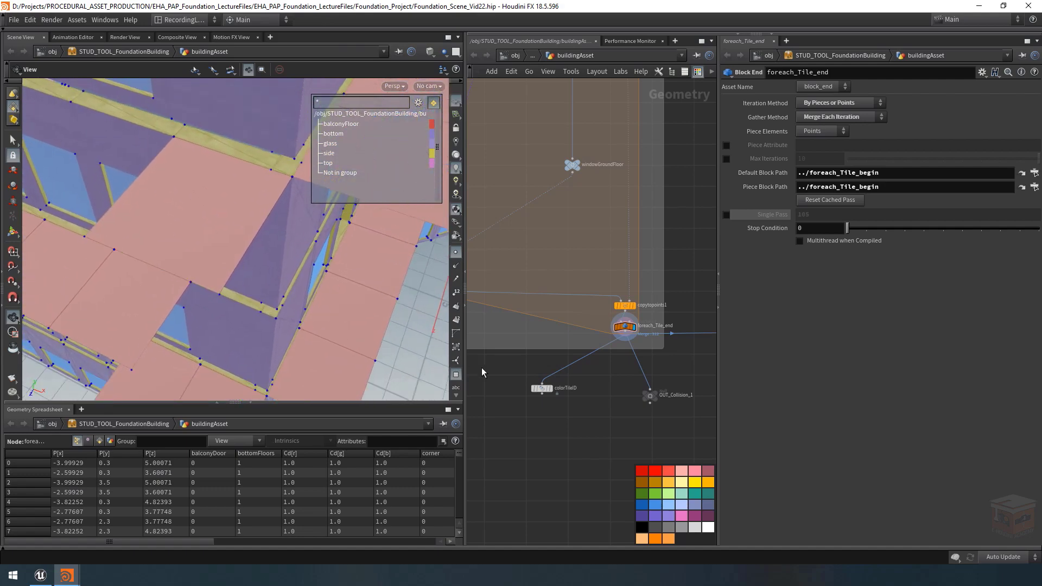
Hide the primitive group overlay and examine the edge points of the balcony floor tiles across the facade.
left_click(456, 374)
right_click_drag(187, 250, 187, 266)
mouse_move(206, 268)
left_mouse_down()
mouse_move(225, 265)
mouse_move(222, 274)
left_mouse_up()
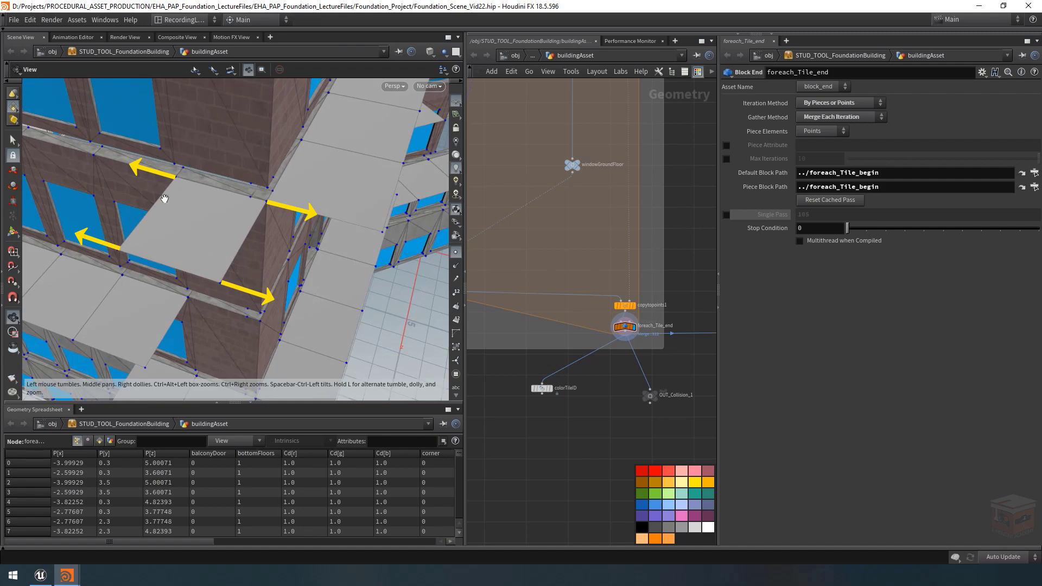
scroll(222, 230, "down", 5)
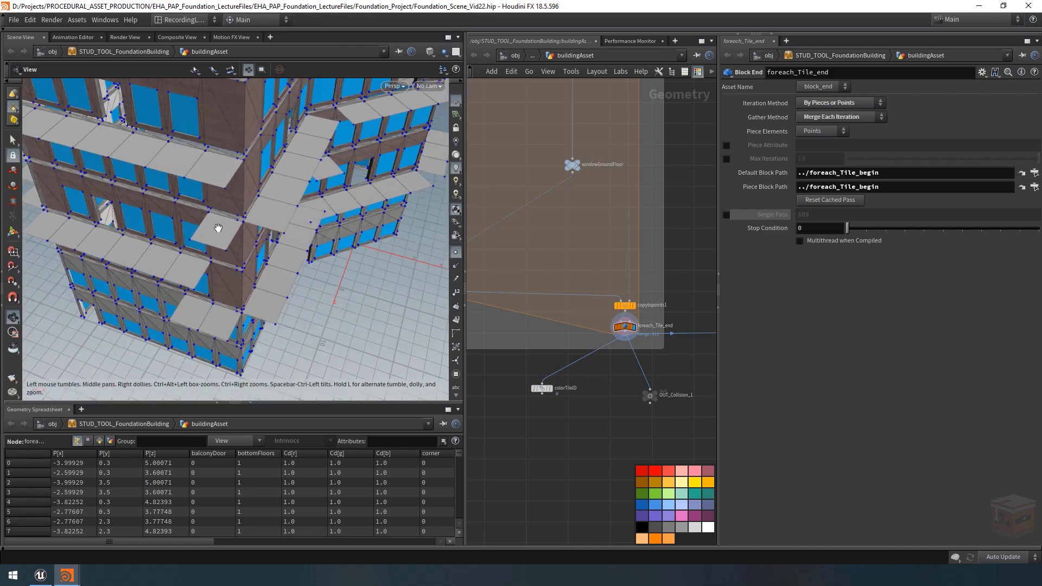
scroll(218, 228, "down", 3)
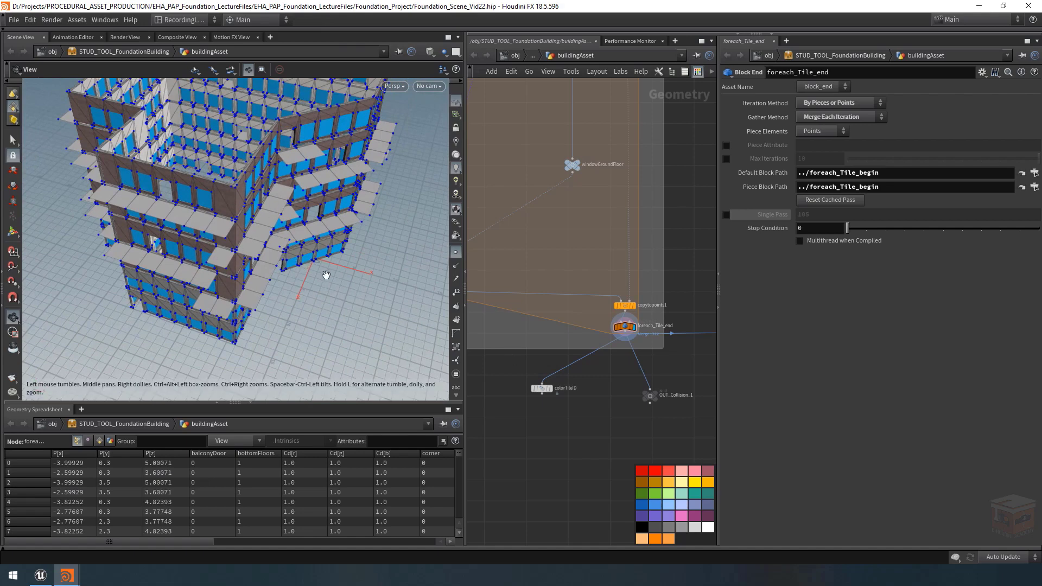
scroll(607, 362, "down", 4)
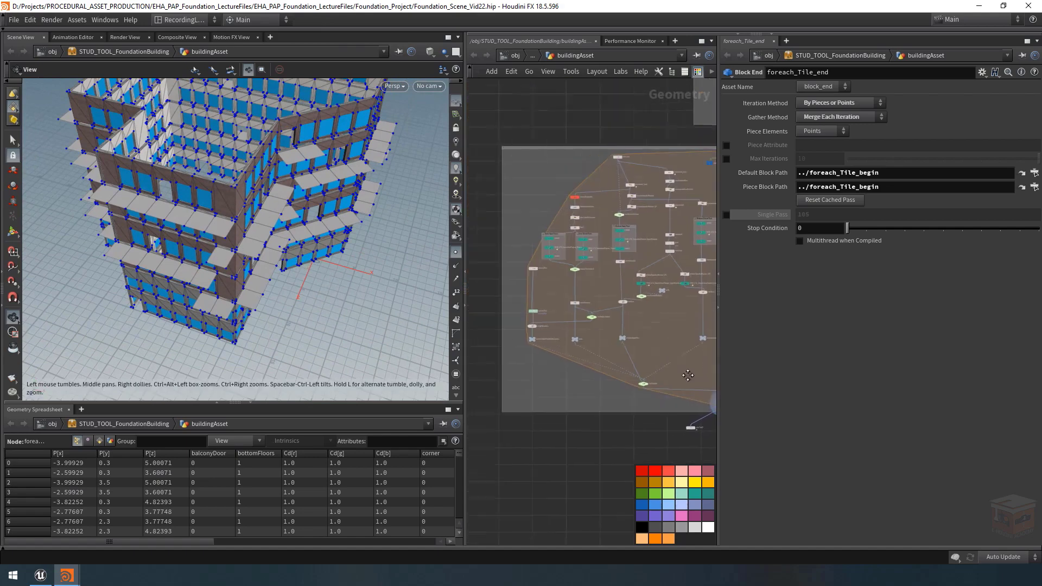
scroll(594, 314, "up", 5)
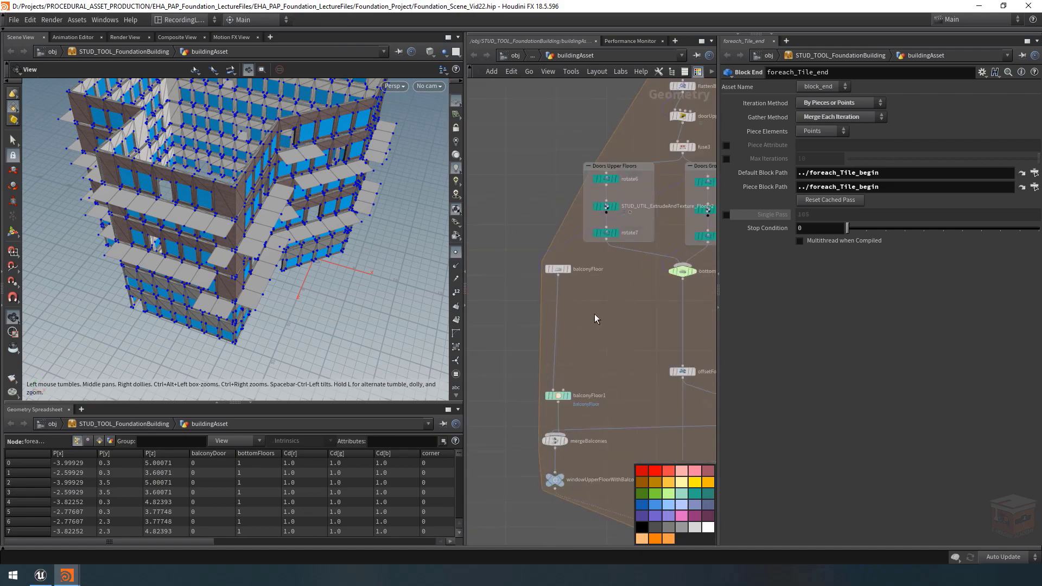
Display the point normals and examine their directions on the balcony floors.
left_click(456, 265)
scroll(240, 224, "up", 3)
scroll(236, 228, "up", 4)
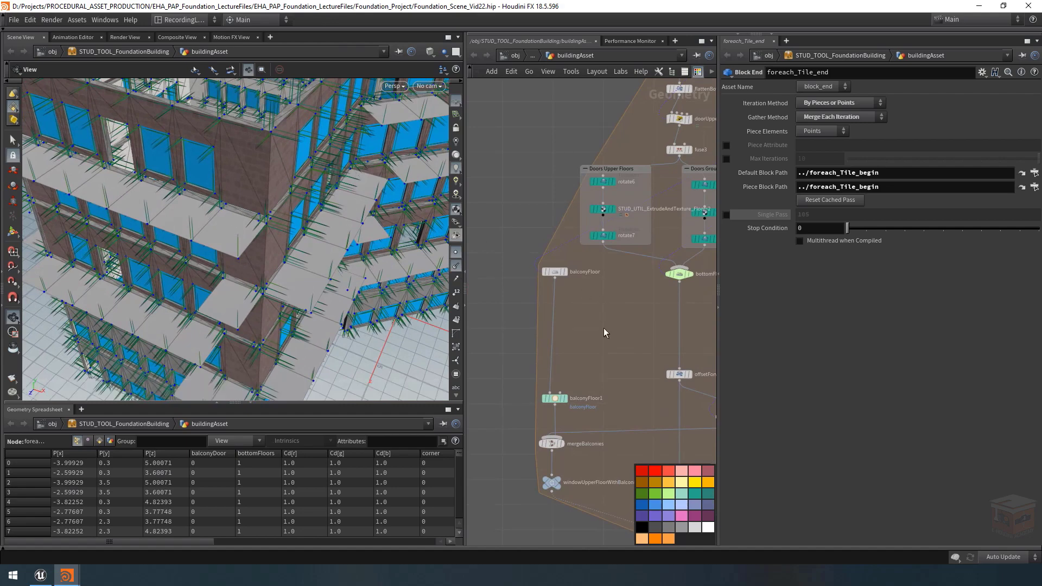
Add an Attribute Create node and insert it between the balconyFloor grid and the green balconyFloor group node.
scroll(603, 328, "down", 5)
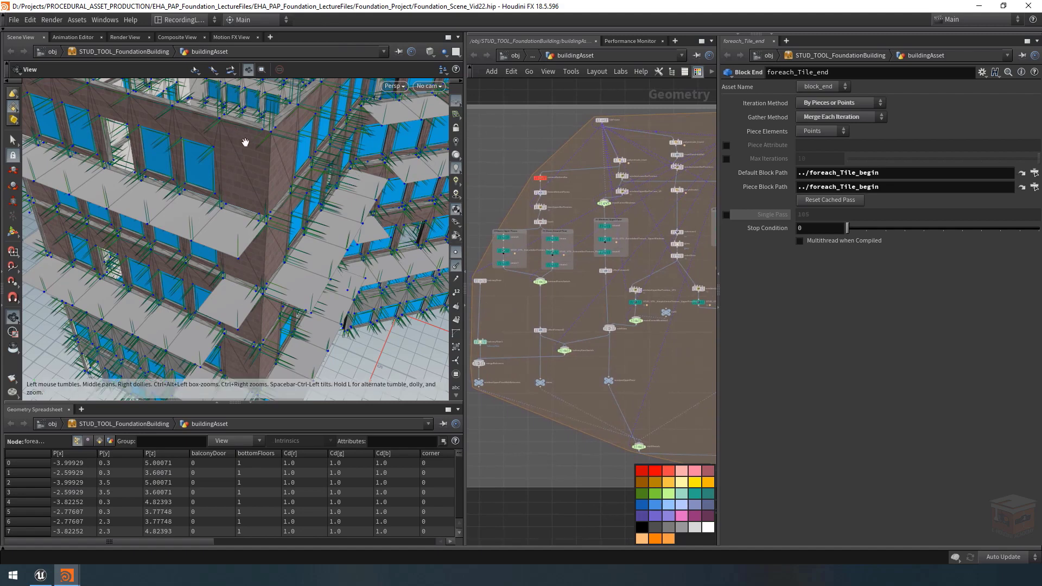
scroll(577, 354, "up", 8)
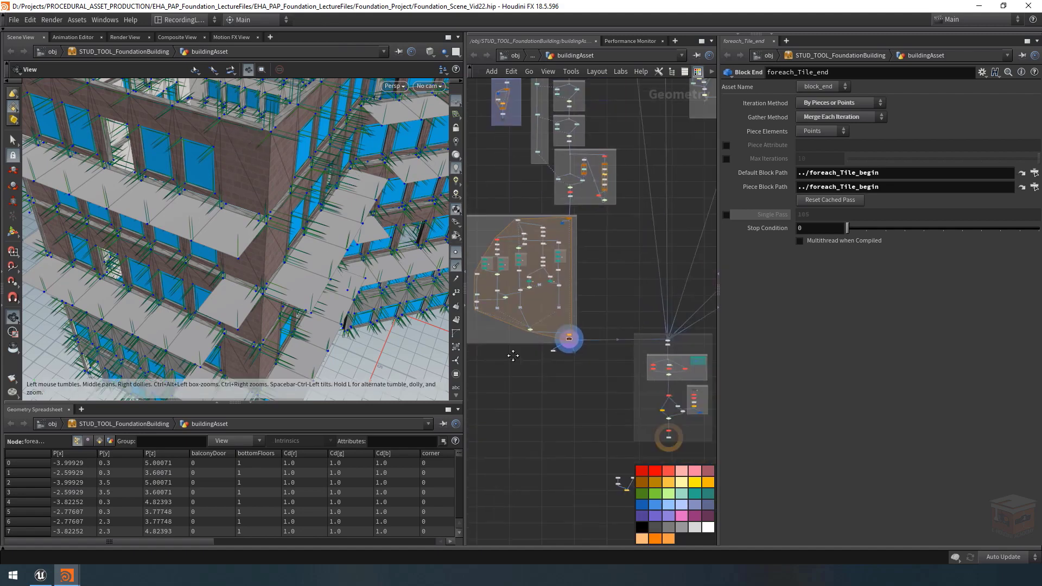
middle_click_drag(509, 348, 669, 440)
scroll(535, 326, "up", 7)
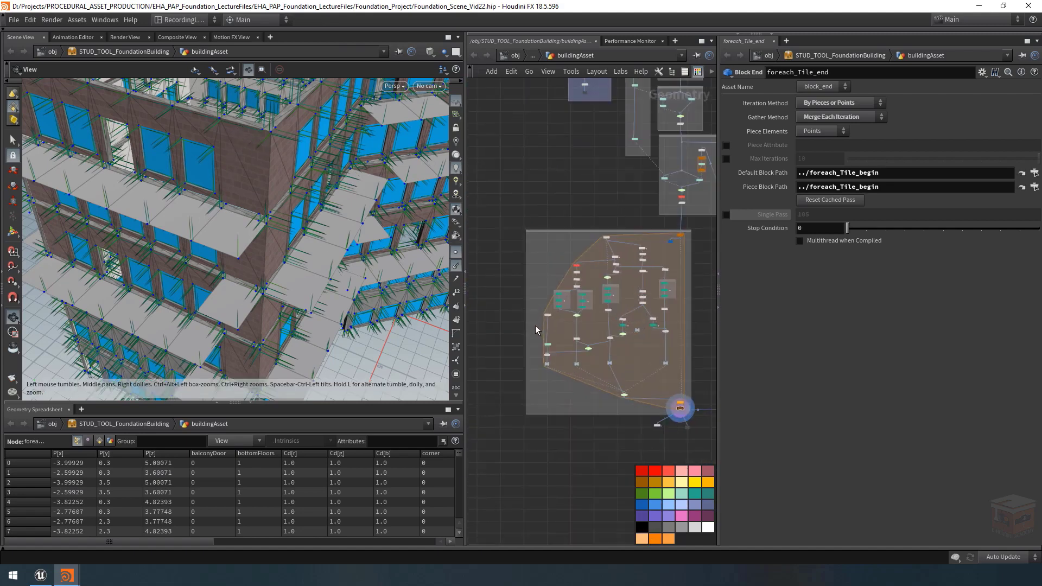
scroll(582, 348, "up", 3)
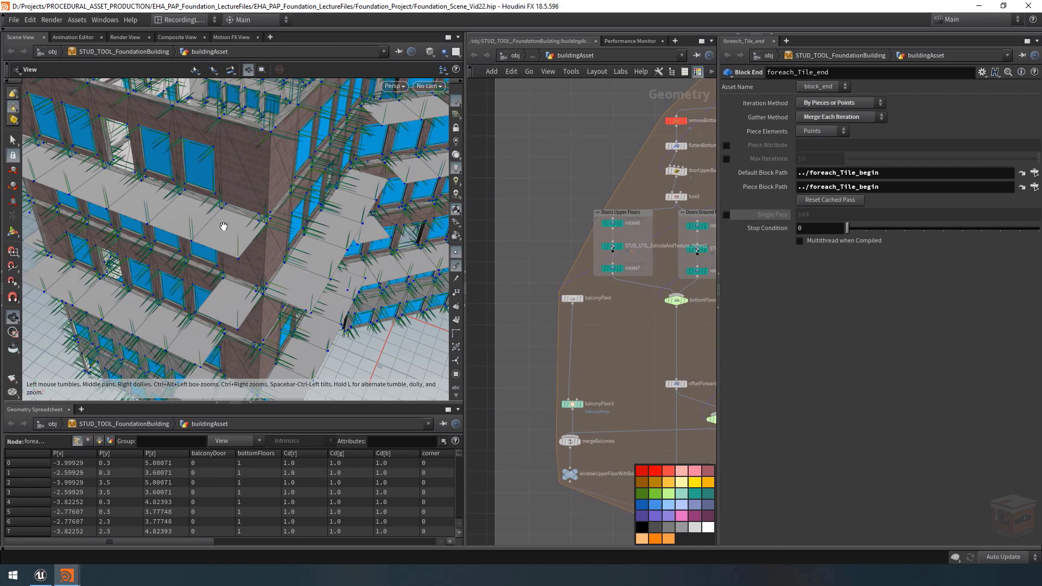
scroll(624, 347, "up", 3)
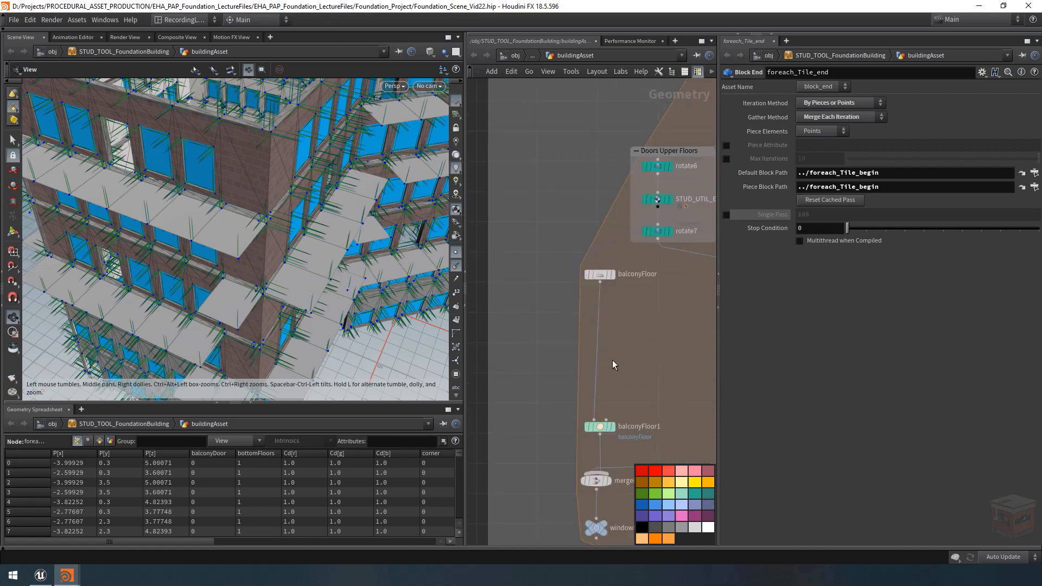
middle_click_drag(614, 349, 575, 339)
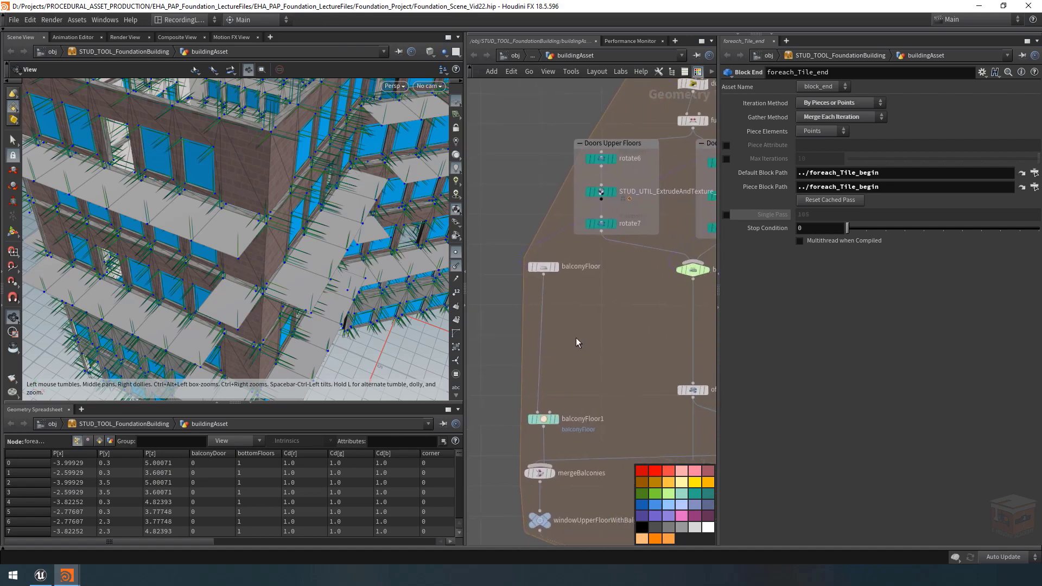
key("Tab")
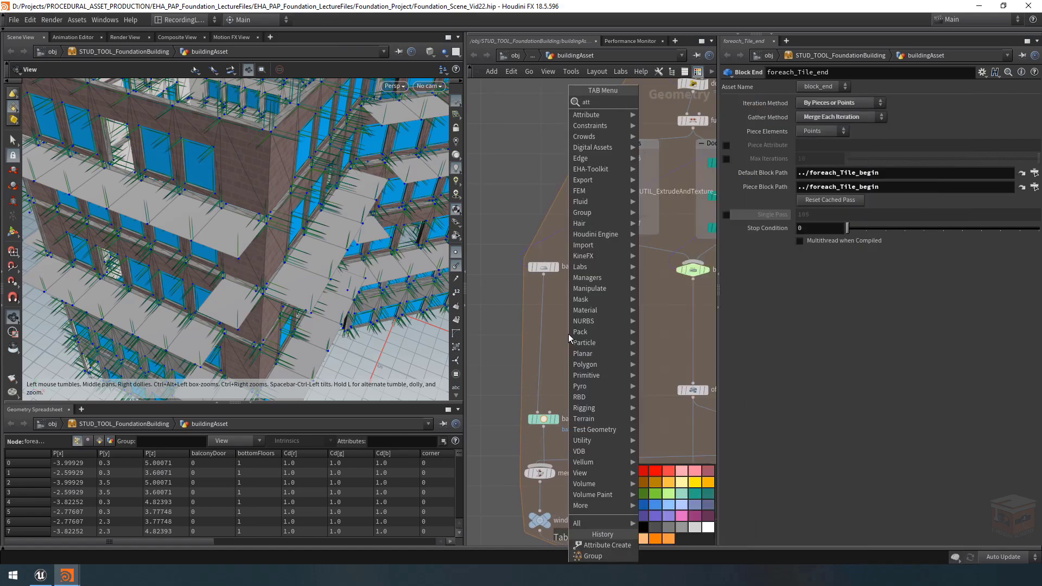
key("Return")
left_click(578, 322)
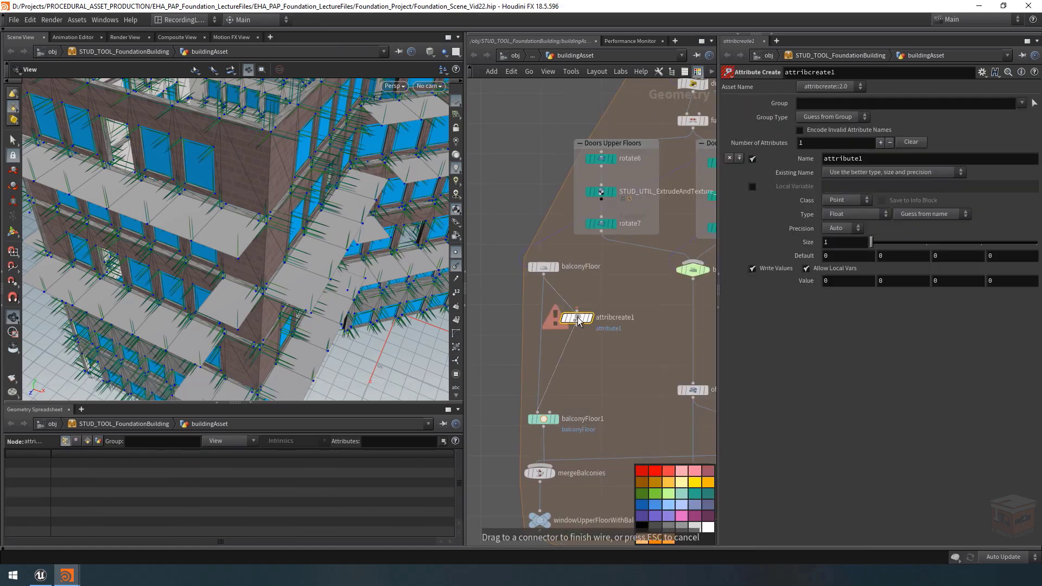
left_click(543, 322)
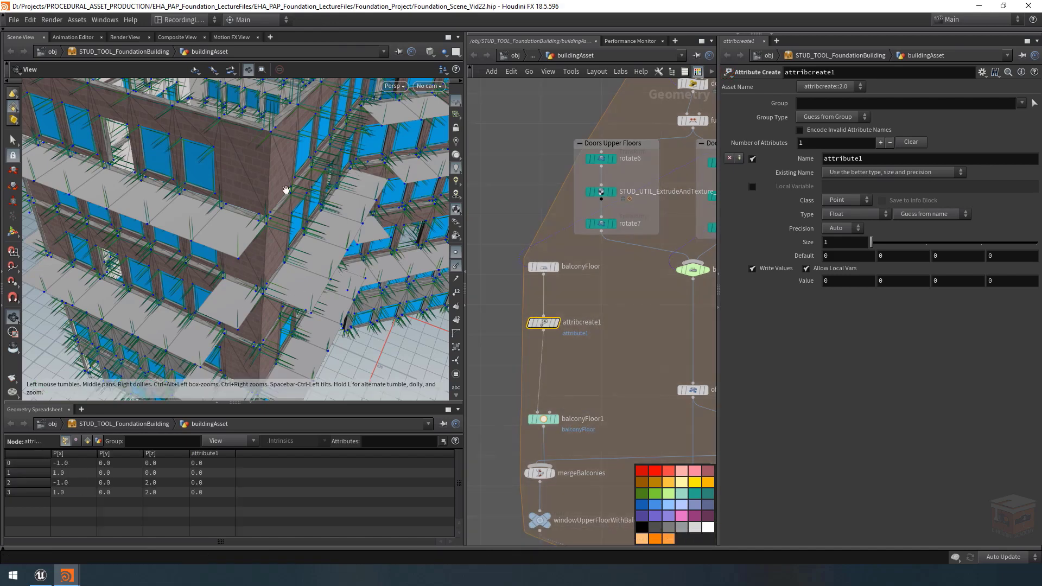
Select the foreach_Tile_end block and enable Single Pass at 105 to isolate one window tile with its balcony floor.
scroll(615, 372, "down", 6)
middle_click_drag(697, 385, 587, 339)
middle_click_drag(701, 437, 625, 380)
scroll(633, 384, "up", 5)
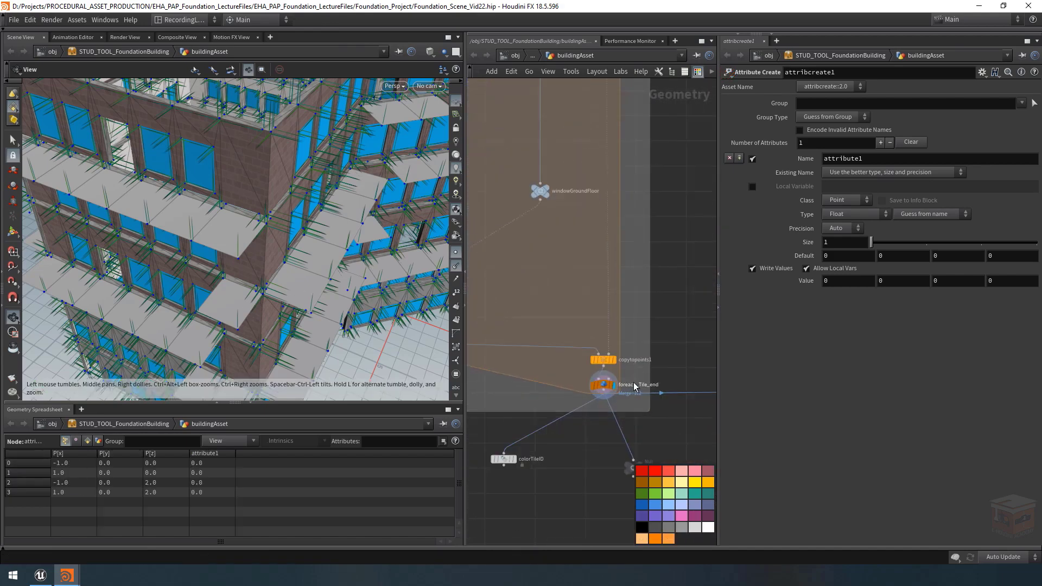
left_click(612, 385)
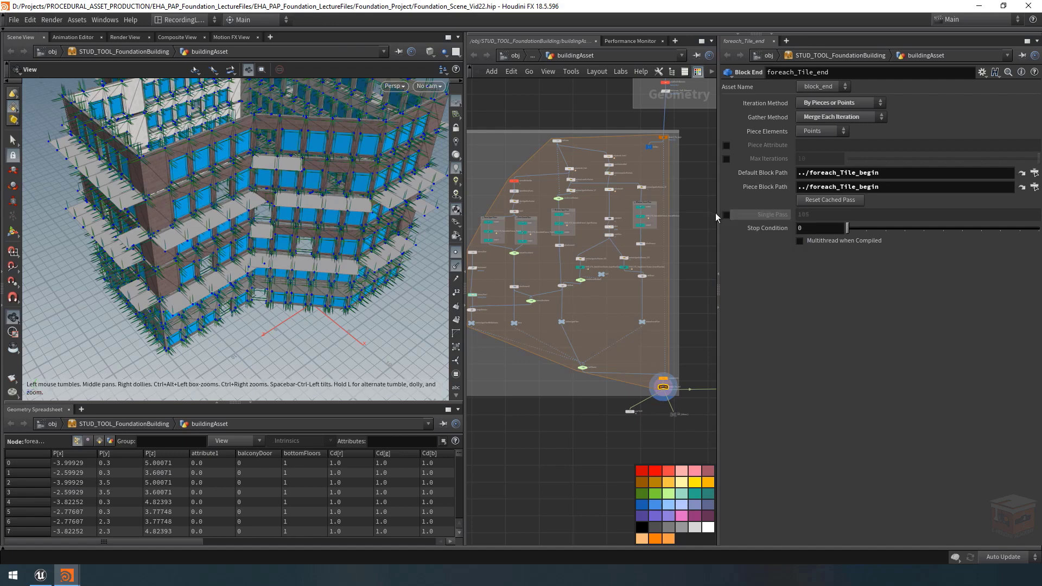
left_click(727, 214)
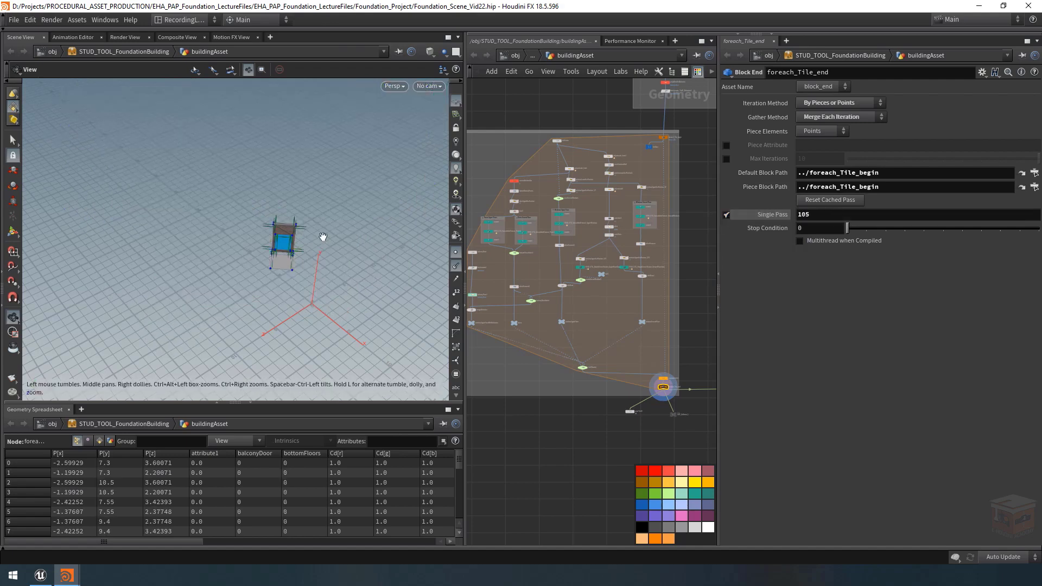
scroll(323, 235, "up", 3)
mouse_move(347, 250)
left_mouse_down()
mouse_move(326, 230)
mouse_move(333, 283)
mouse_move(342, 244)
left_mouse_up()
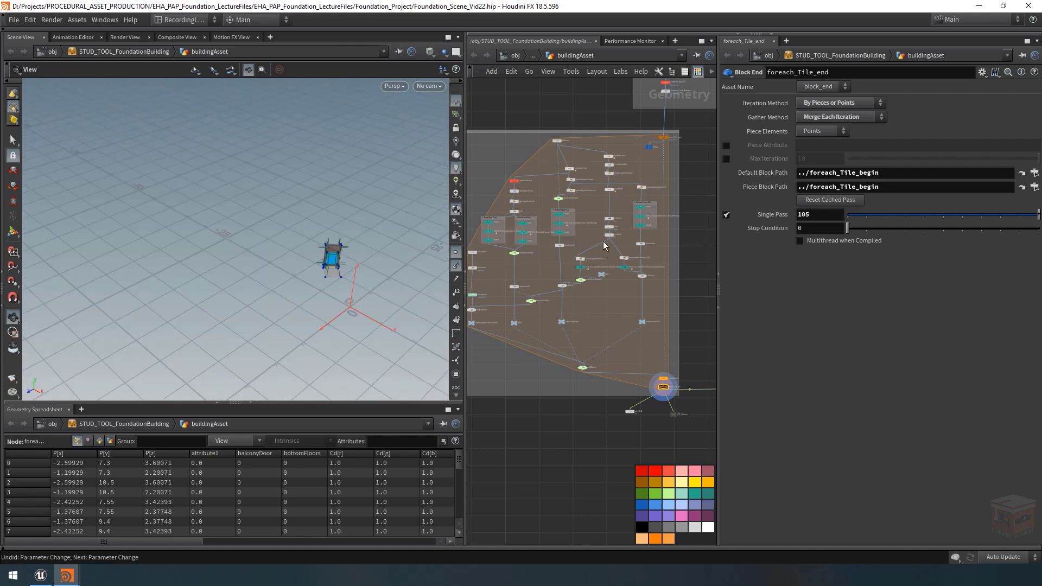
mouse_move(762, 214)
middle_mouse_down()
mouse_move(657, 214)
mouse_move(768, 210)
middle_mouse_up()
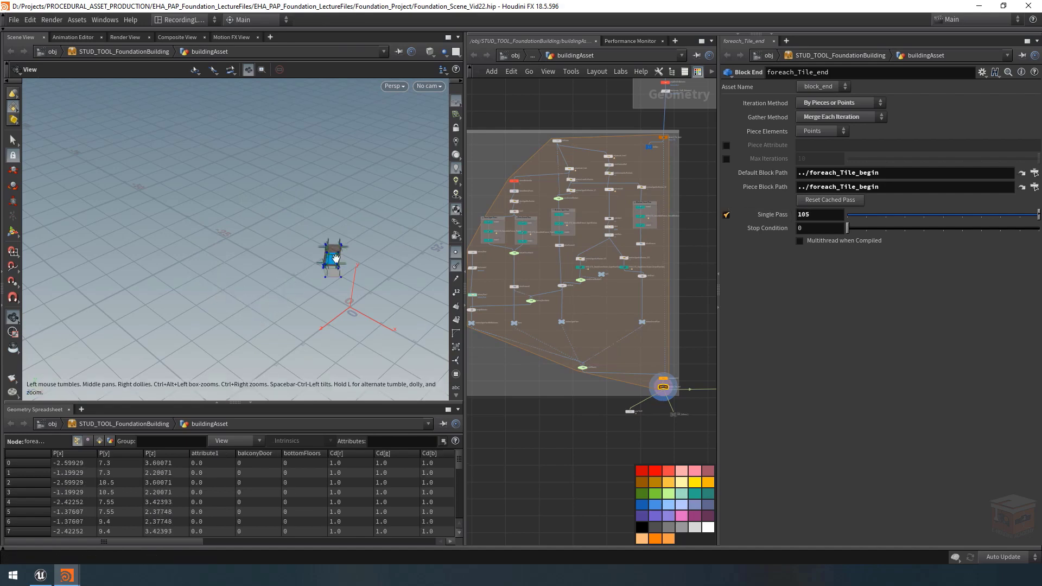
right_click_drag(335, 259, 602, 267)
left_click_drag(347, 274, 373, 263)
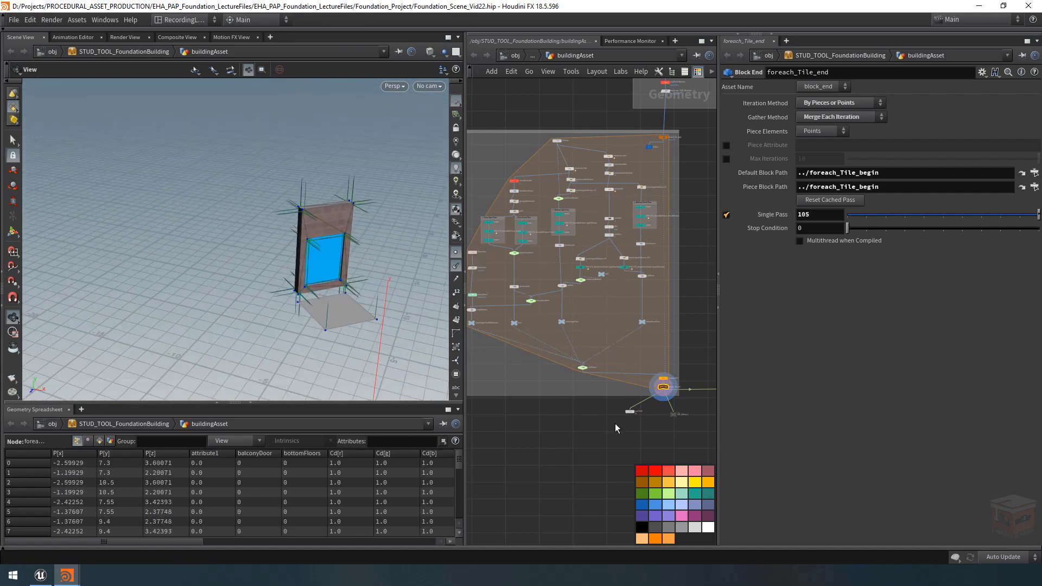
Display the tileIDSwitch node's output and examine the single window tile with its balcony floor at the origin.
scroll(571, 373, "up", 5)
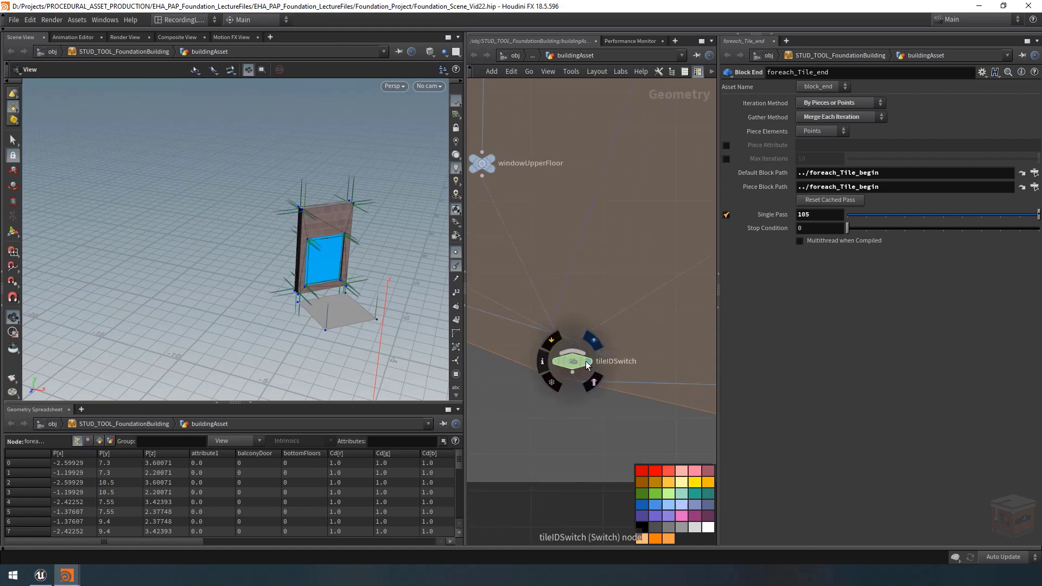
left_click(593, 341)
left_click(573, 362)
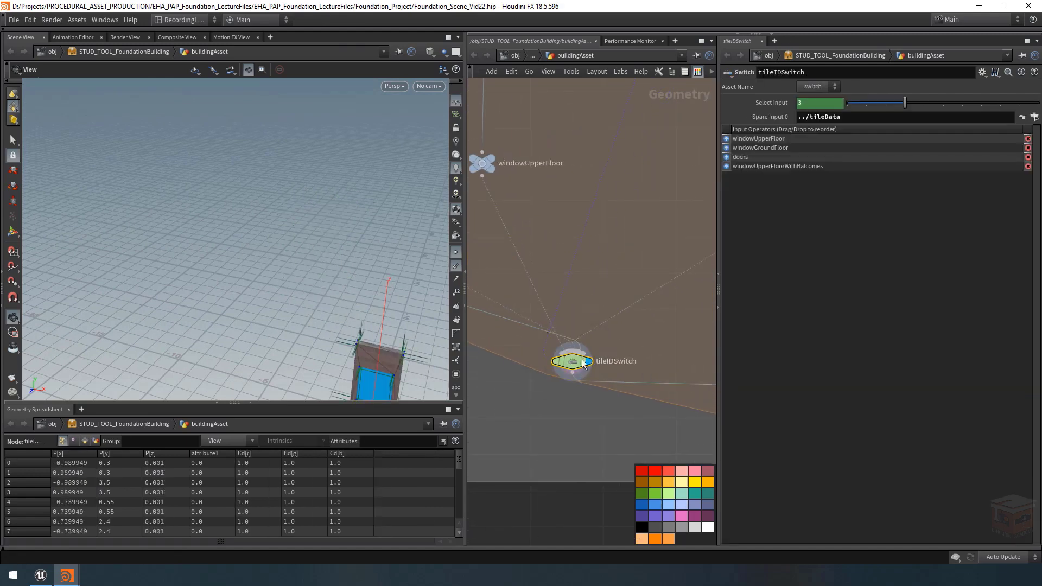
scroll(573, 362, "down", 5)
scroll(613, 353, "up", 5)
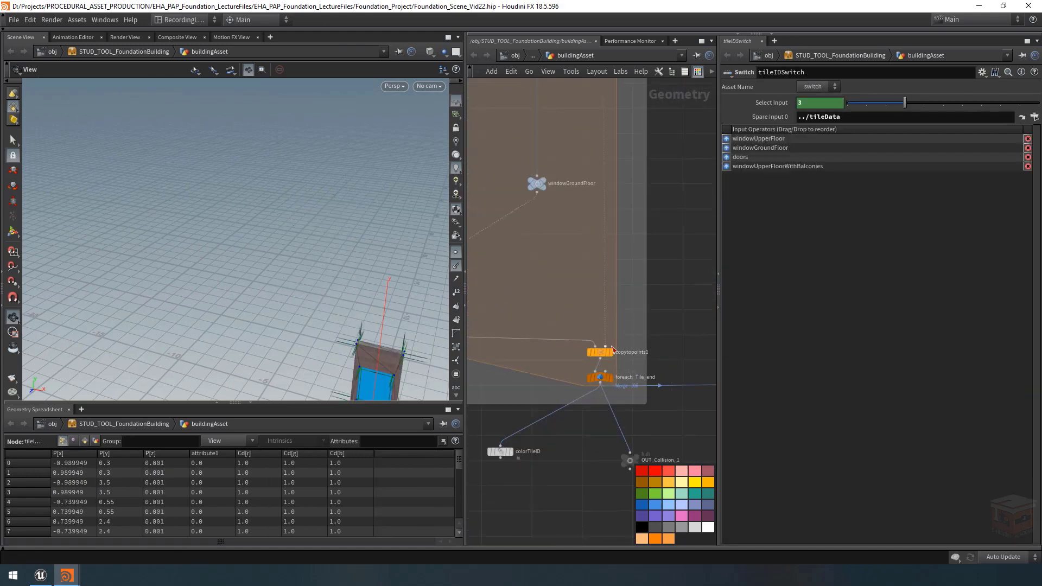
middle_click_drag(497, 318, 702, 343)
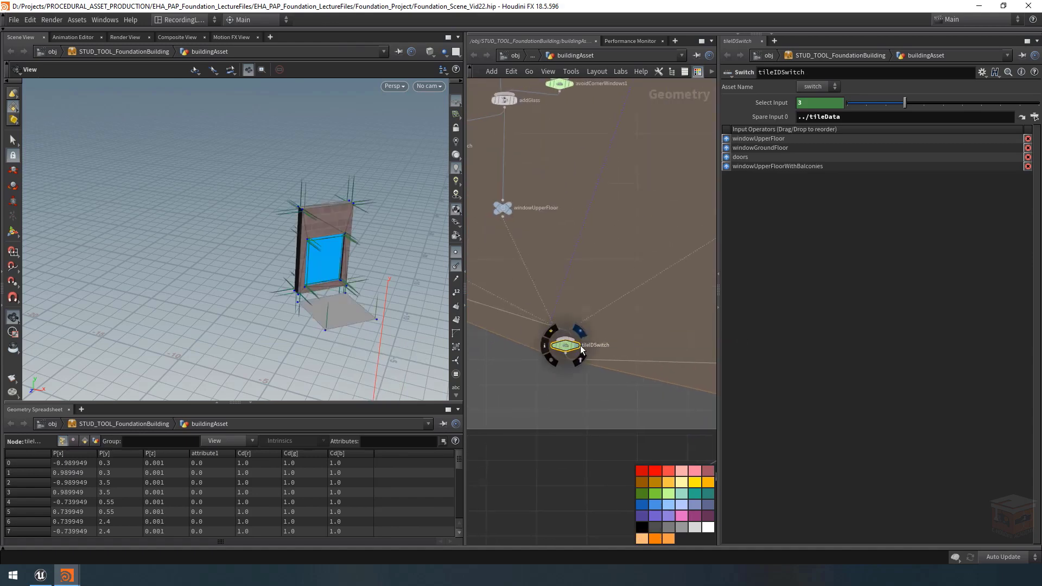
middle_click_drag(353, 285, 266, 139)
left_click_drag(314, 273, 279, 281)
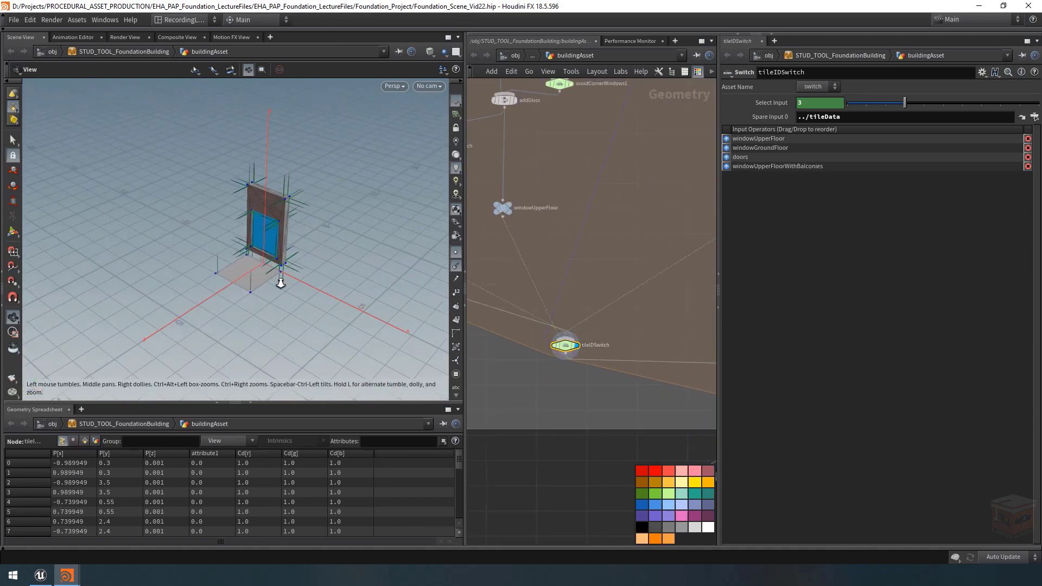
right_click_drag(278, 282, 307, 211)
Hide the point normals and examine the balcony floor beneath the window tile alongside its node chain.
scroll(561, 339, "down", 5)
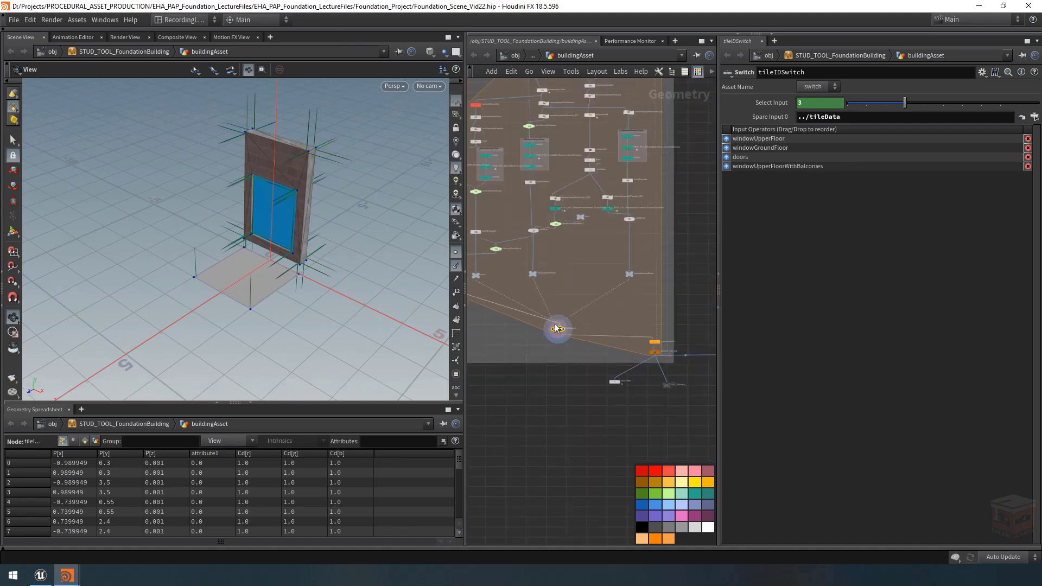
scroll(561, 343, "up", 5)
middle_click_drag(601, 338, 632, 347)
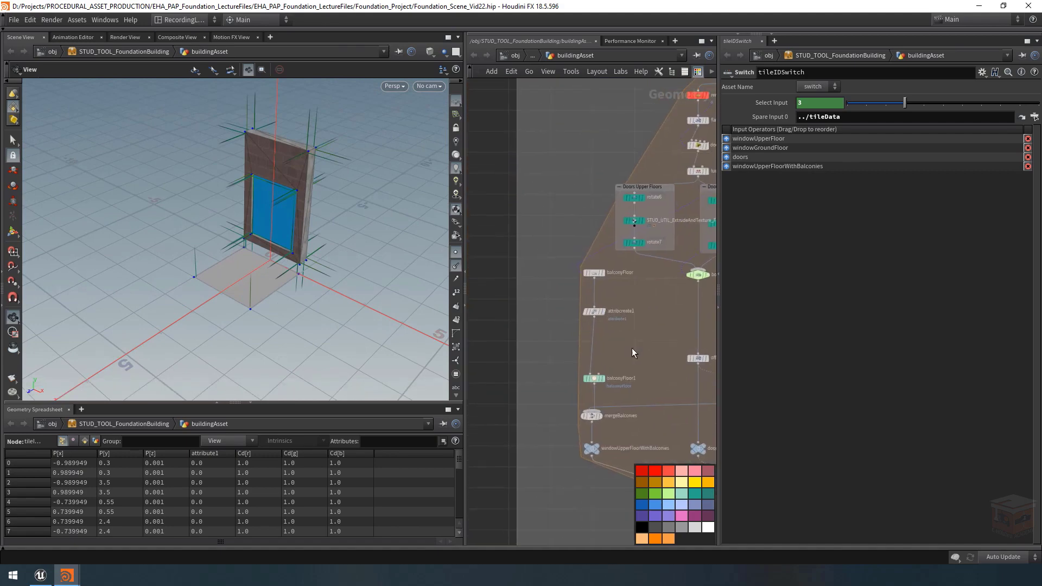
scroll(624, 341, "up", 3)
right_click_drag(224, 250, 310, 272)
left_click_drag(310, 271, 304, 303)
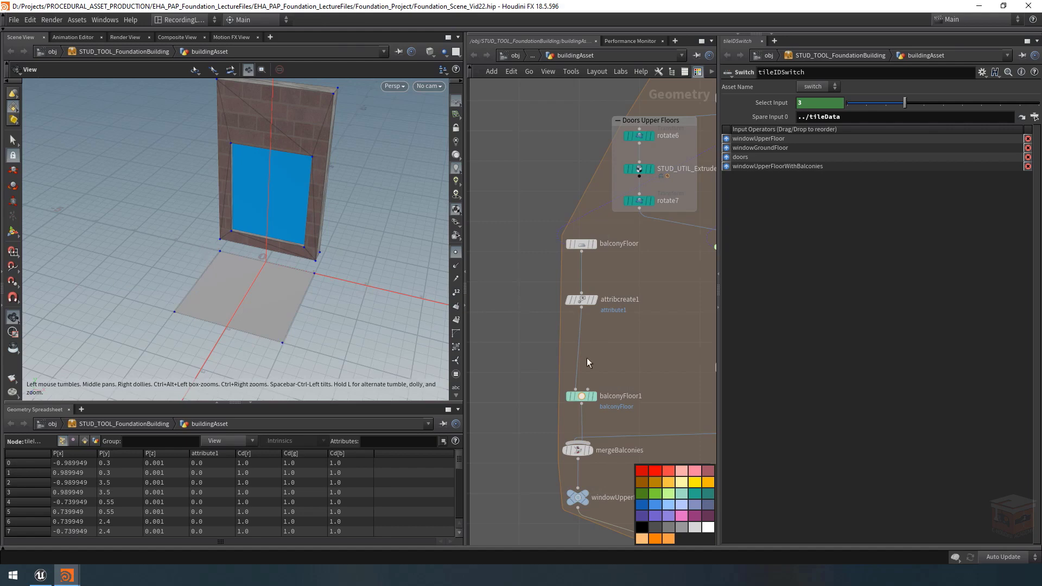
Display the attribcreate1 node's output, show point numbers on the balcony floor, and select the node.
left_click(595, 300)
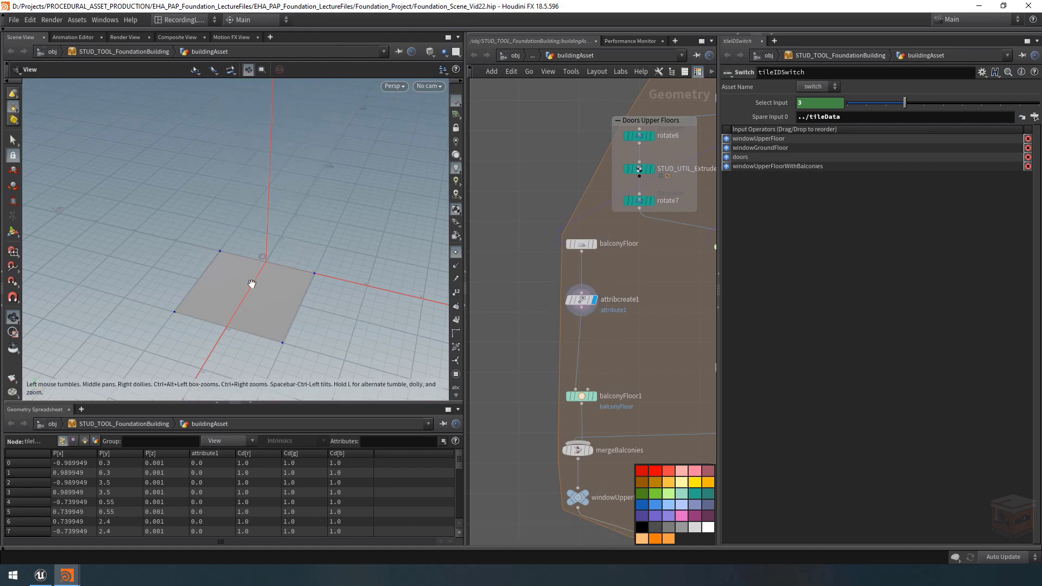
left_click(459, 292)
left_click_drag(291, 343, 184, 272)
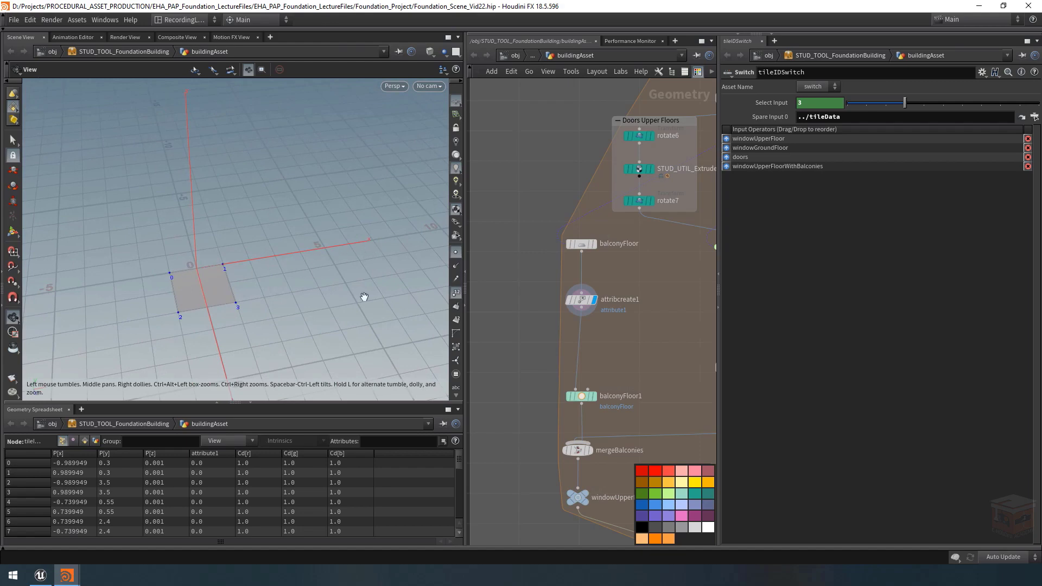
left_click_drag(622, 270, 543, 319)
middle_click_drag(534, 297, 503, 301)
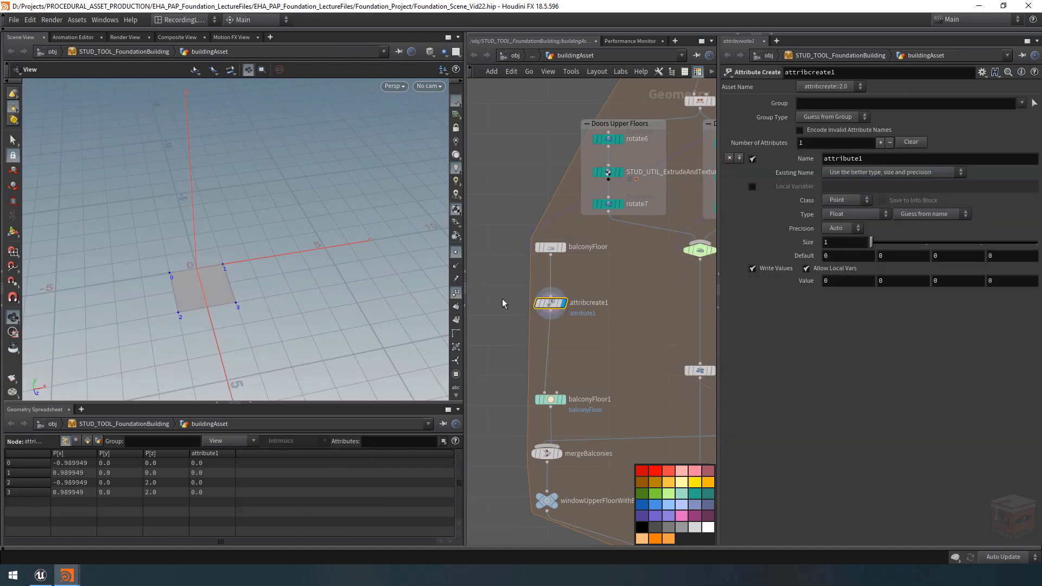
Rename the Attribute Create node as N_1.
double_click(586, 303)
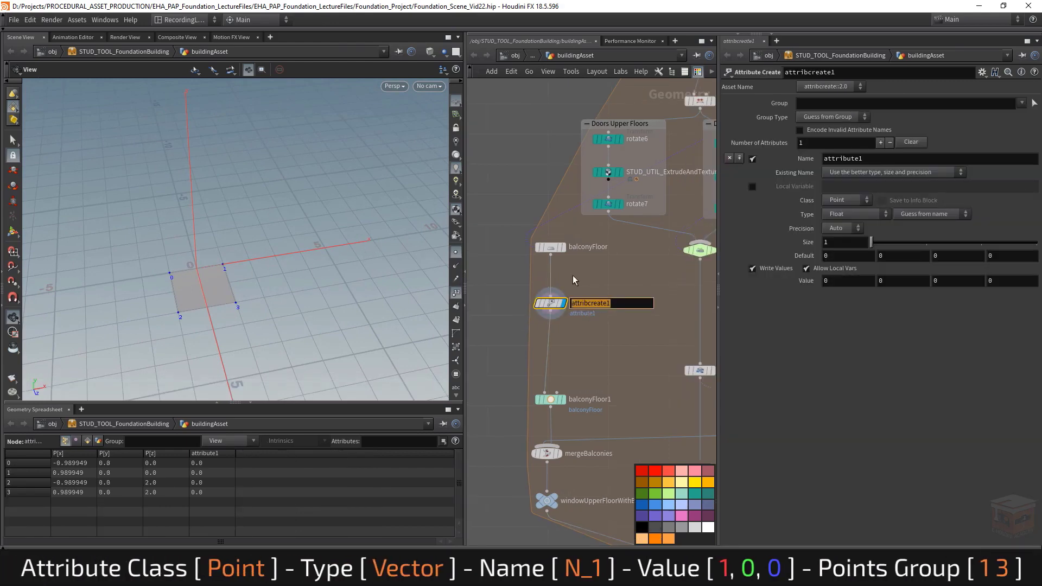
type("N_1")
key("Return")
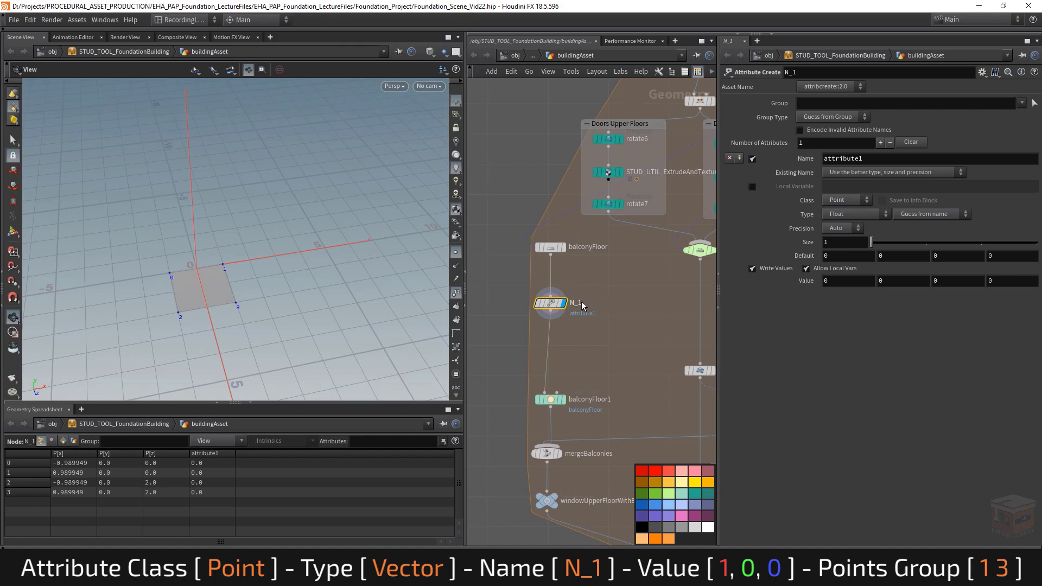
double_click(577, 302)
left_click(593, 275)
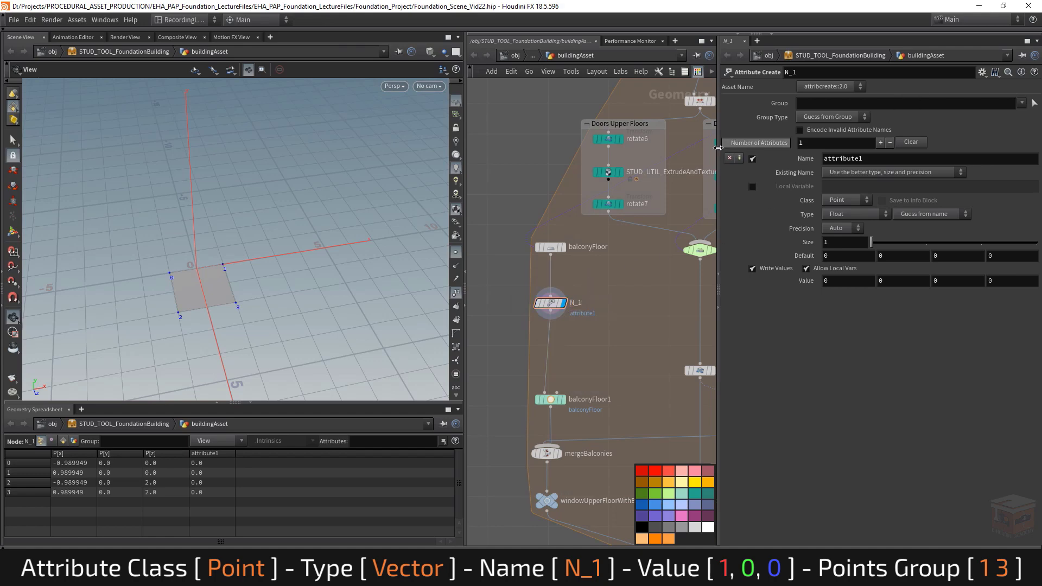
Name the created point attribute N_1 and set its type to Vector.
double_click(890, 158)
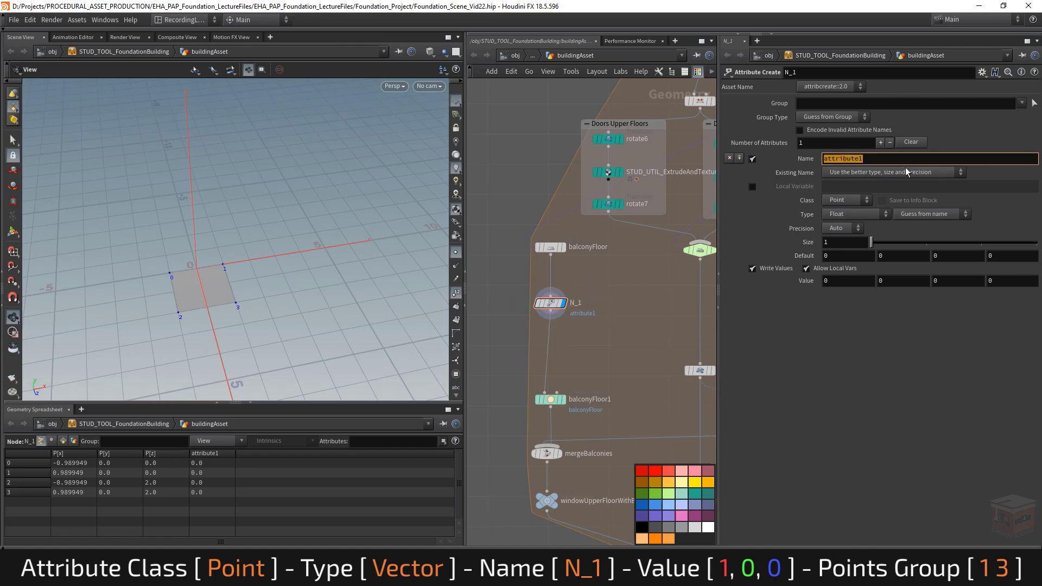
type("N_1")
key("Return")
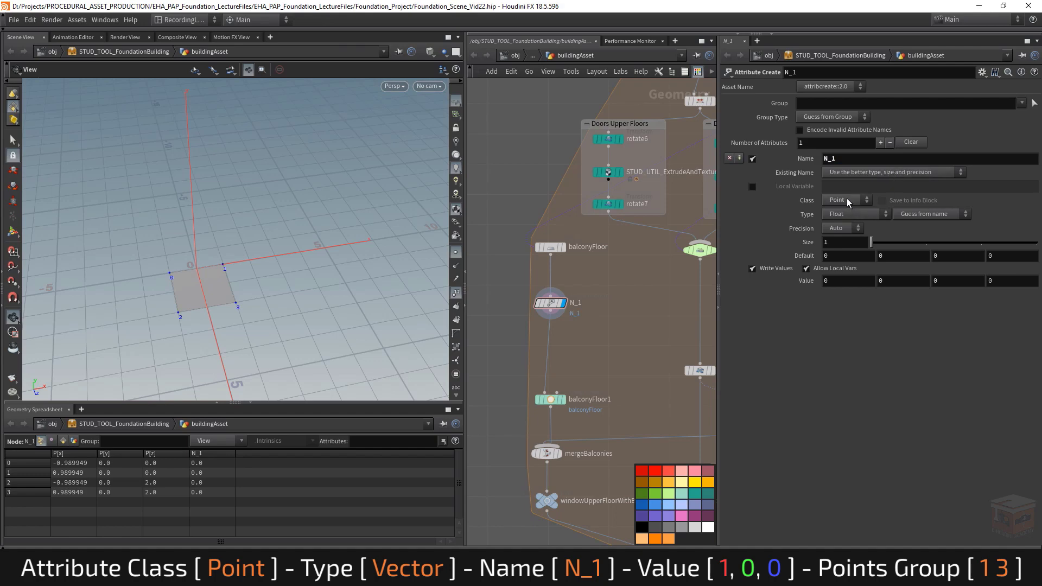
left_click(854, 214)
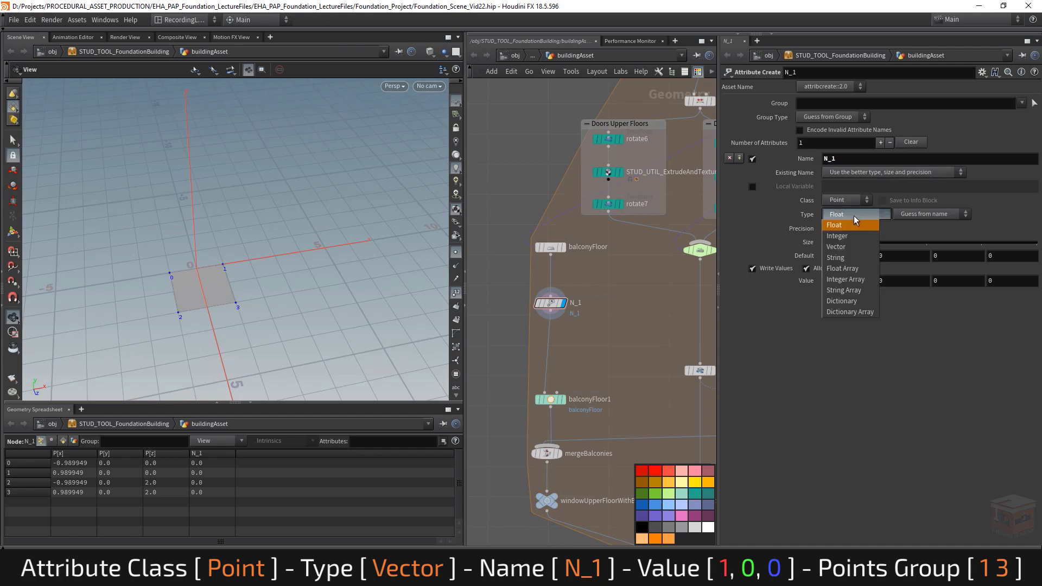
left_click(845, 248)
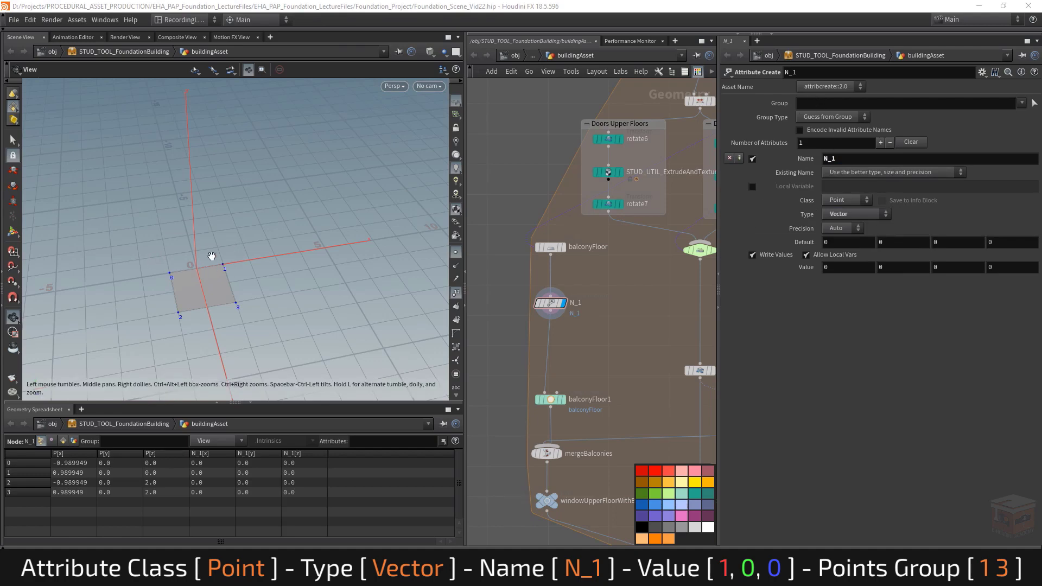
Restrict the N_1 attribute to group 1 3 with the group type set to Points.
left_click_drag(254, 268, 217, 251)
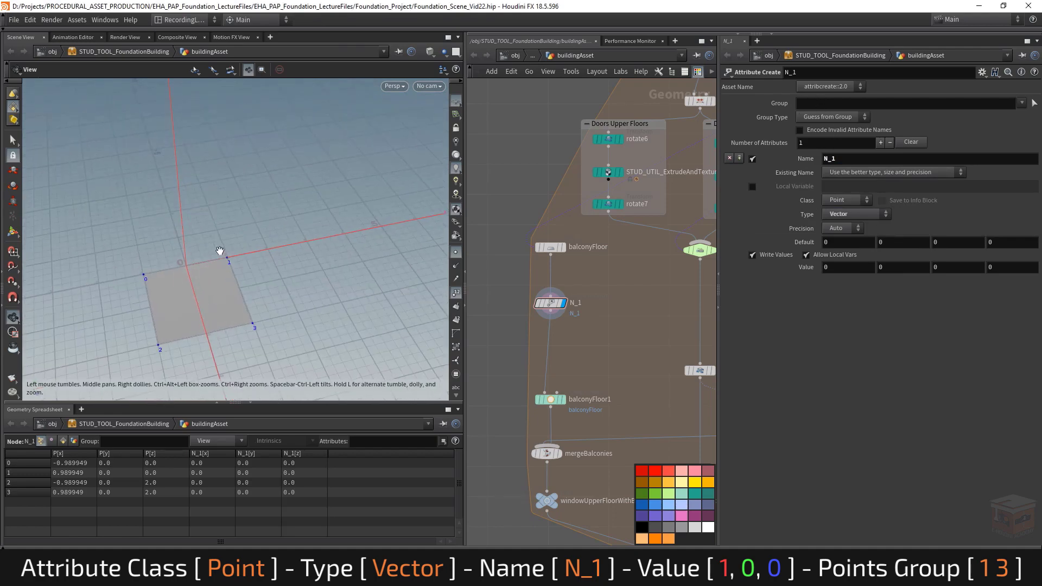
left_click(846, 104)
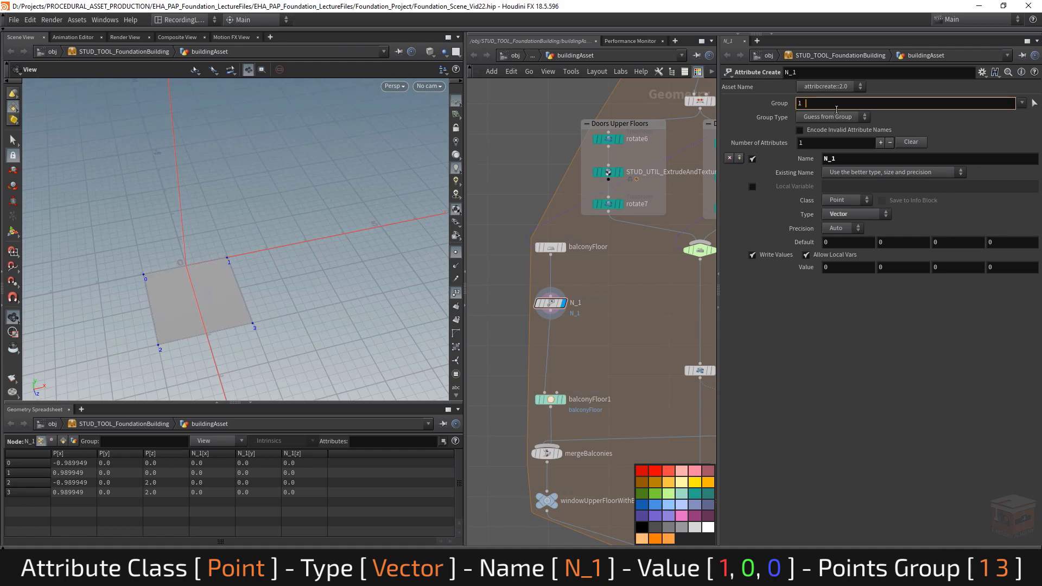
type("1 3")
key("Return")
left_click(827, 117)
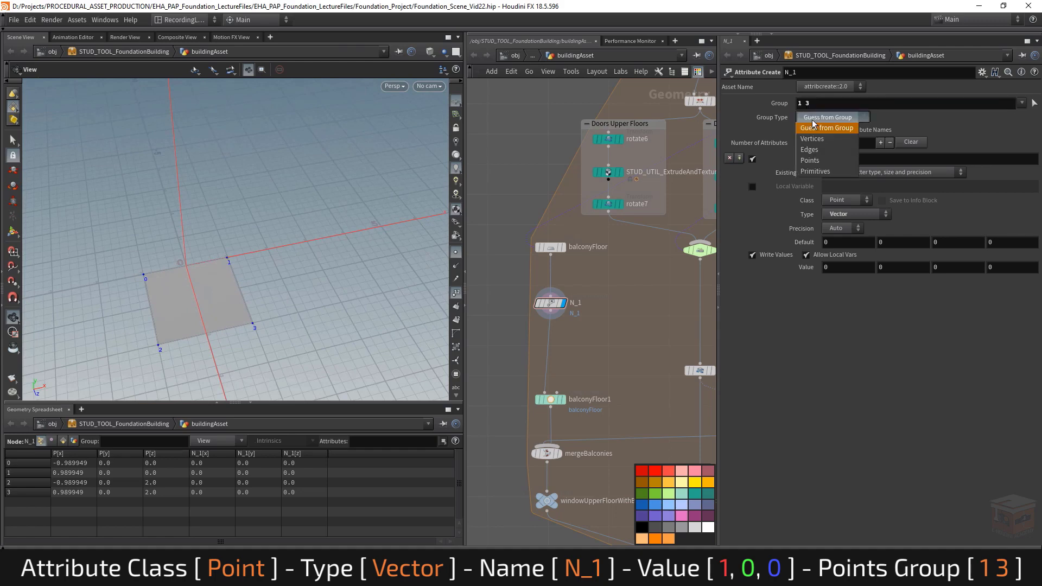
left_click(823, 162)
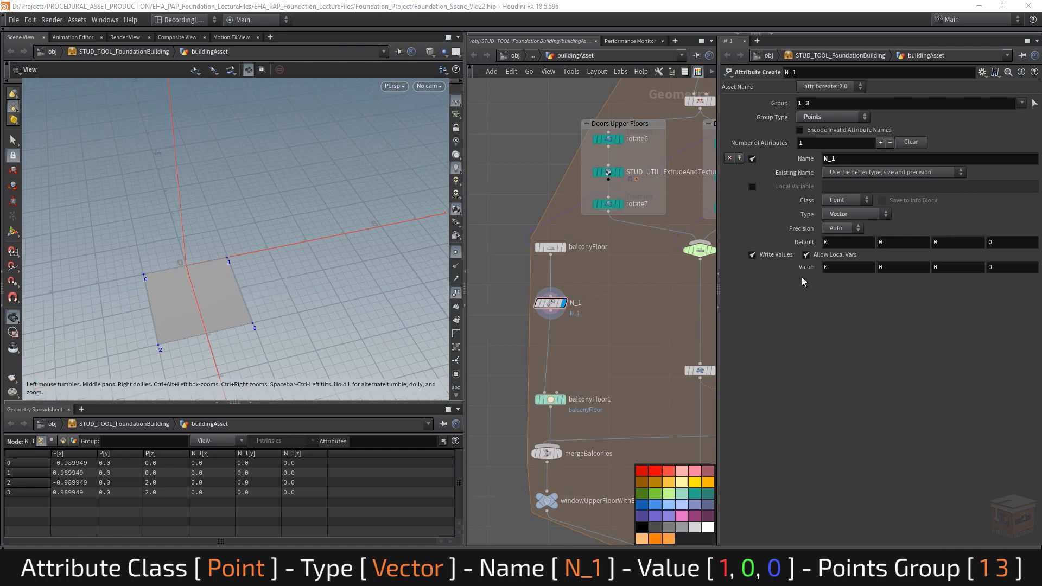
Set the first component of the N_1 vector value to 1.
left_click(844, 268)
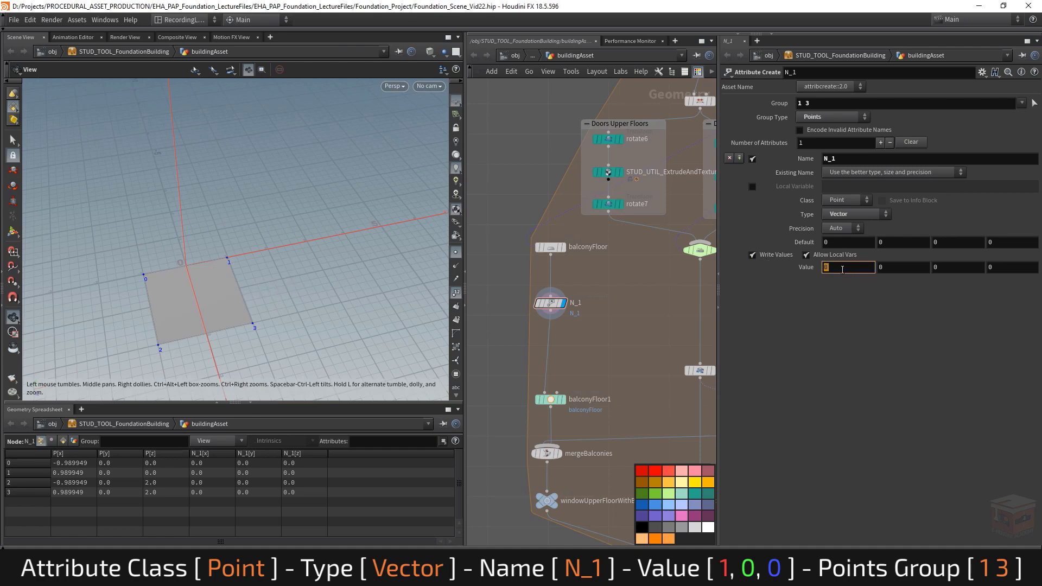
type("1")
key("Return")
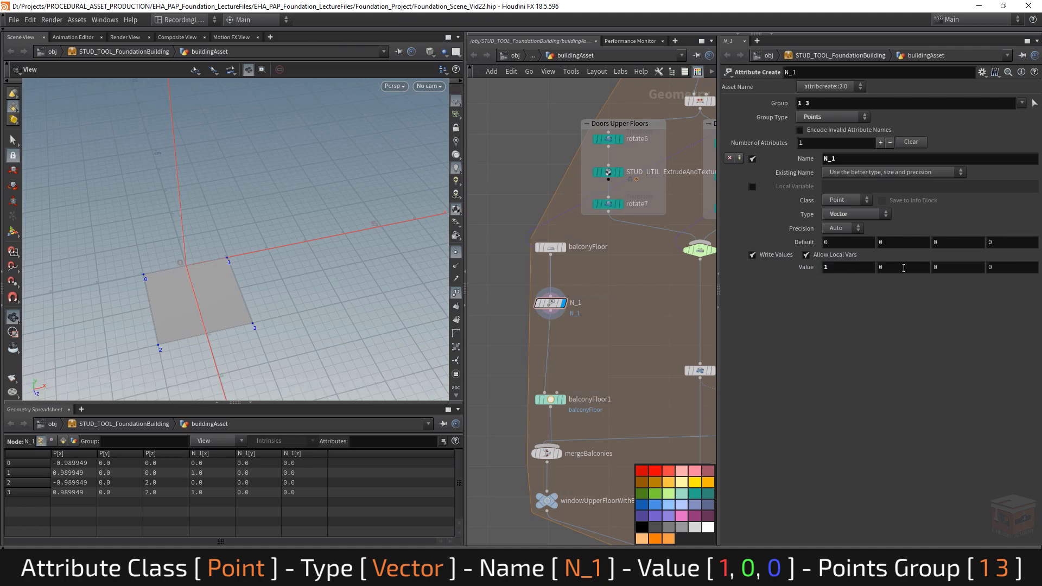
middle_click_drag(333, 281, 313, 274)
mouse_move(314, 274)
left_mouse_down()
mouse_move(304, 272)
mouse_move(314, 279)
left_mouse_up()
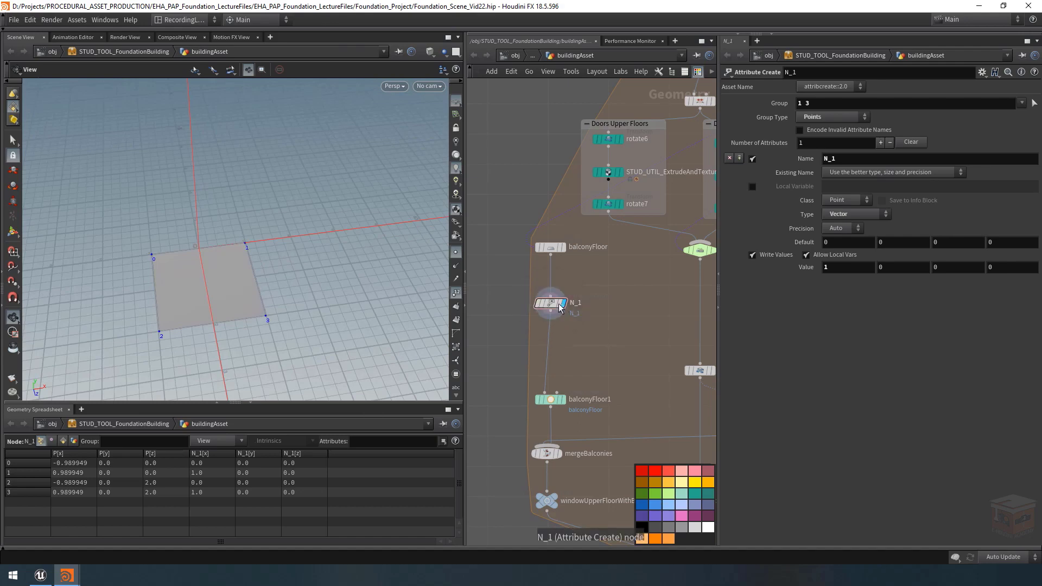
Visualize the N_1 attribute from the node's information and examine its vectors at the balcony floor's points.
left_click(527, 304)
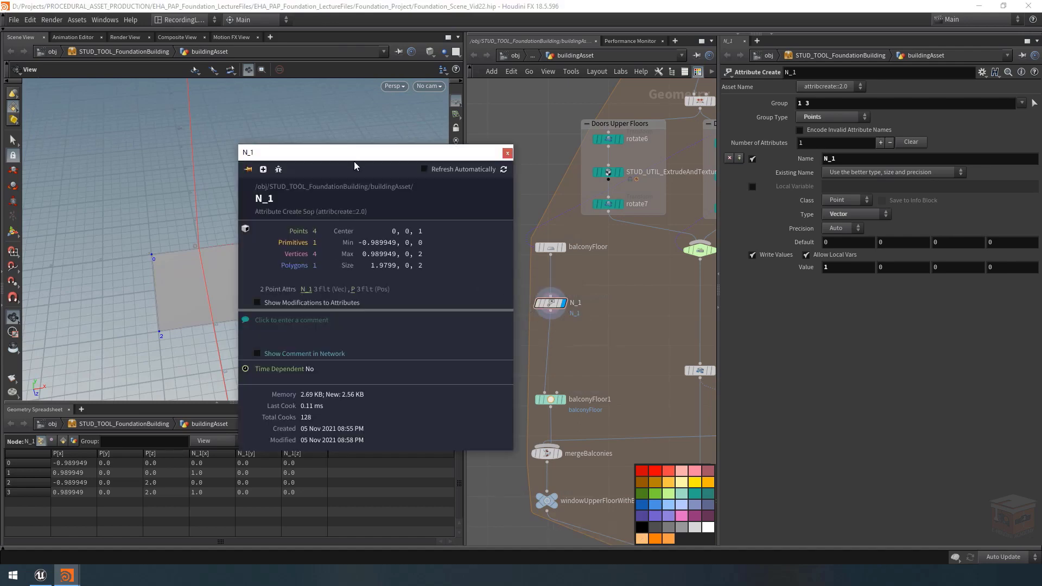
left_click_drag(365, 157, 634, 144)
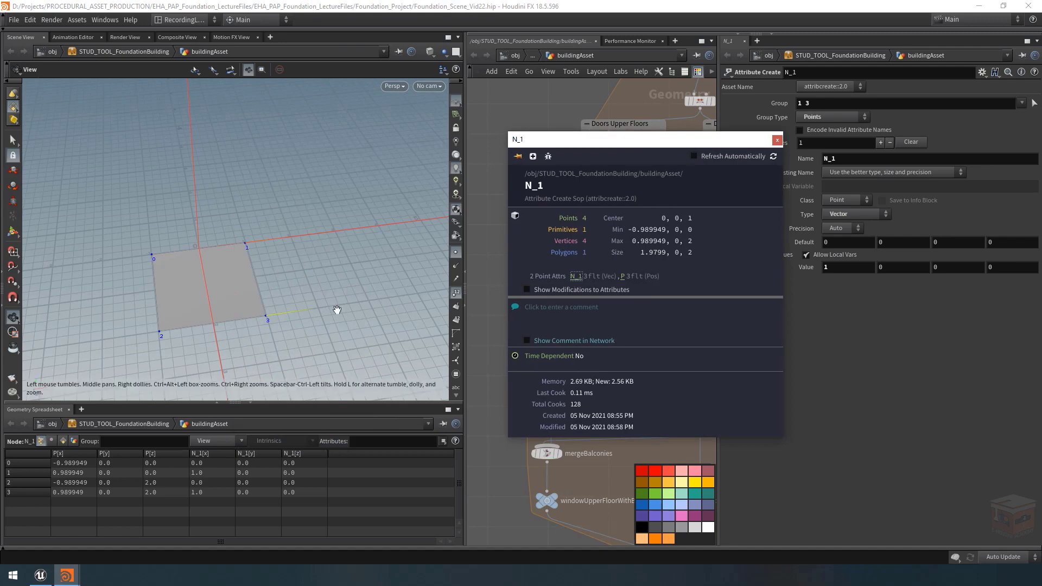
left_click_drag(275, 292, 343, 325)
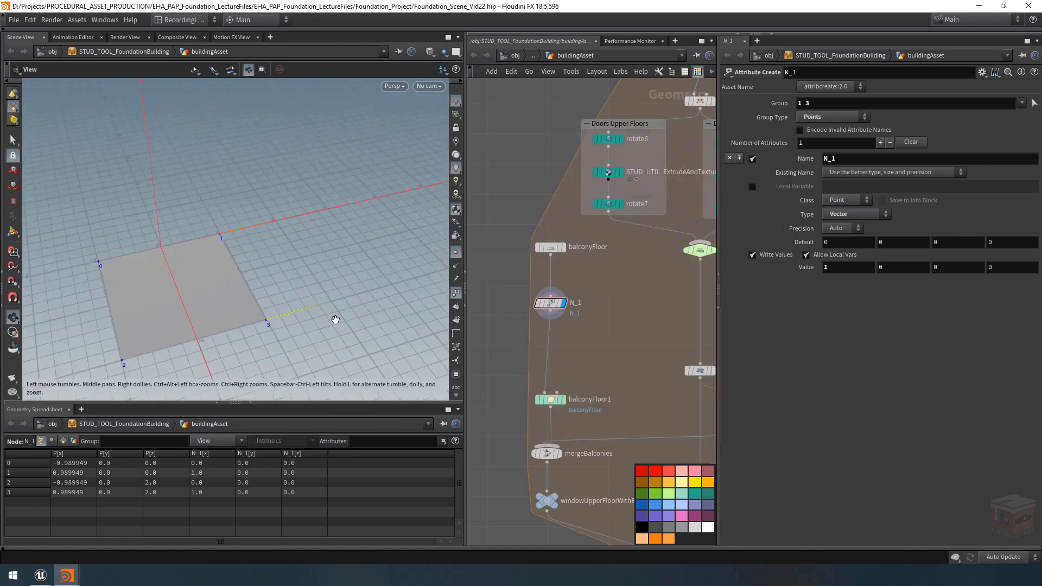
middle_click_drag(321, 283, 334, 281)
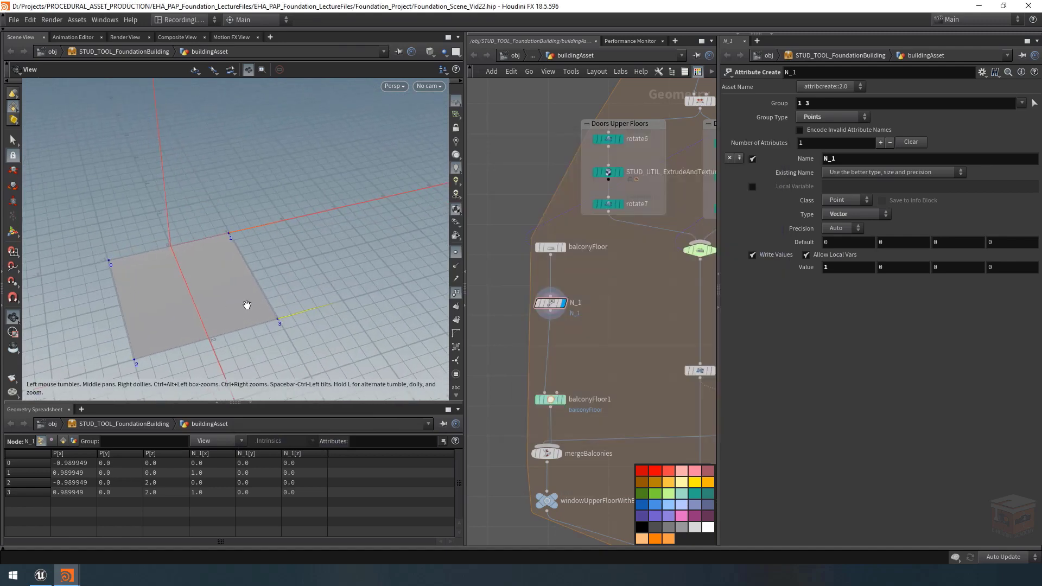
Turn off the origin gnomon in the viewport guide options and examine the N_1 vectors on the balcony floor.
left_click_drag(314, 317, 239, 291)
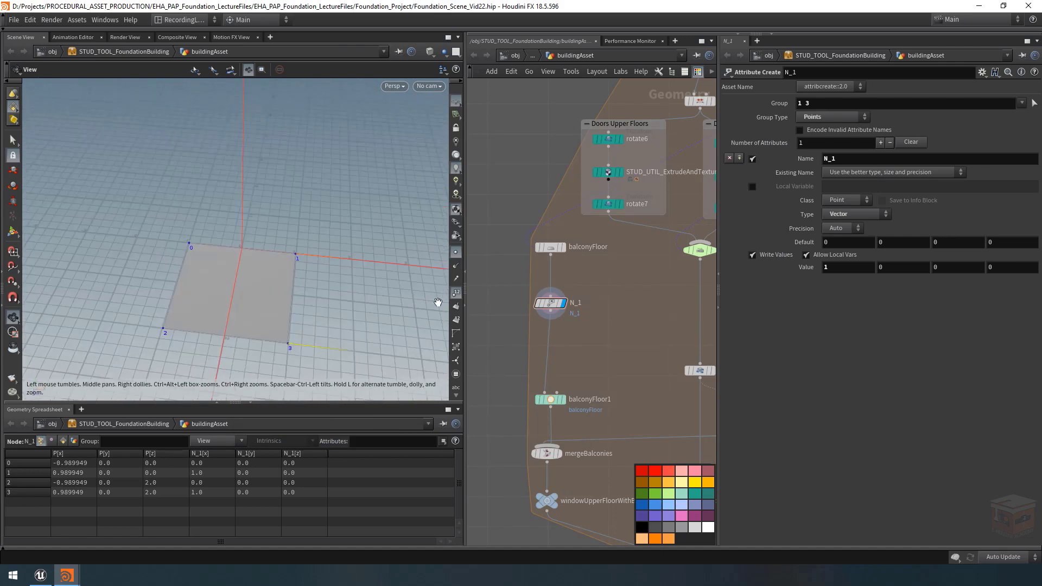
left_click_drag(335, 303, 264, 272)
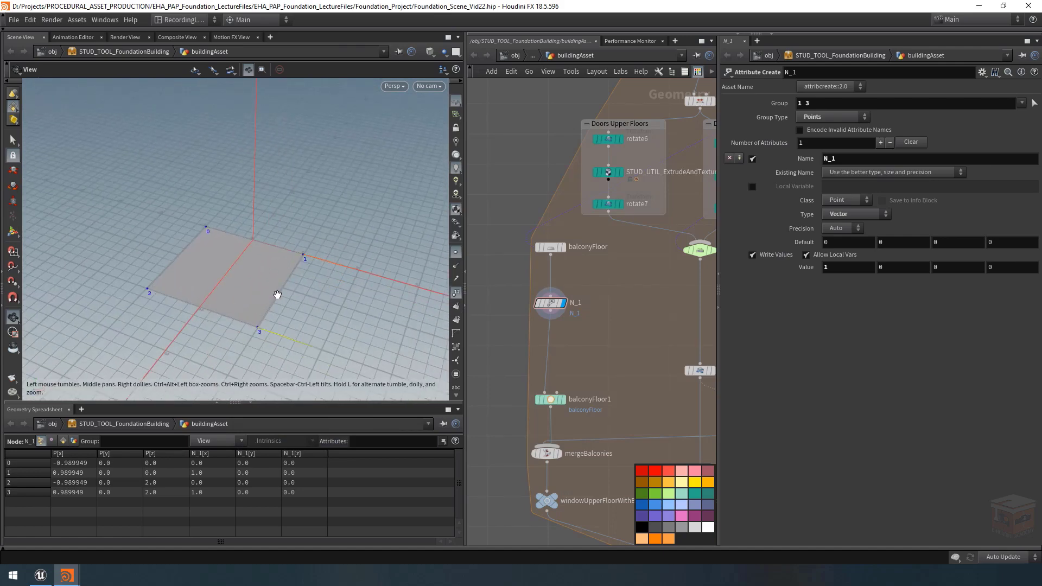
right_click_drag(277, 294, 71, 261)
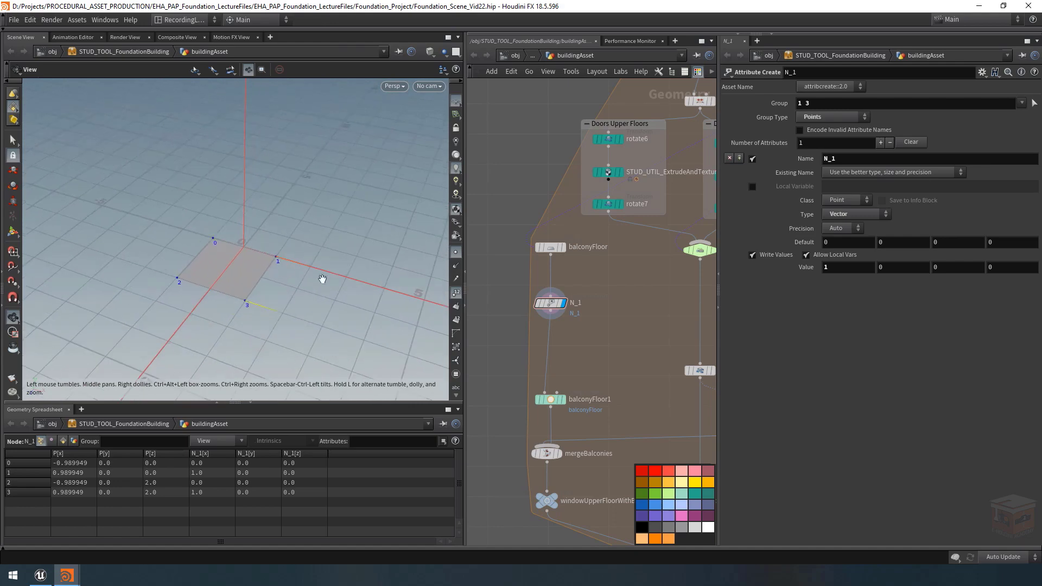
key("d")
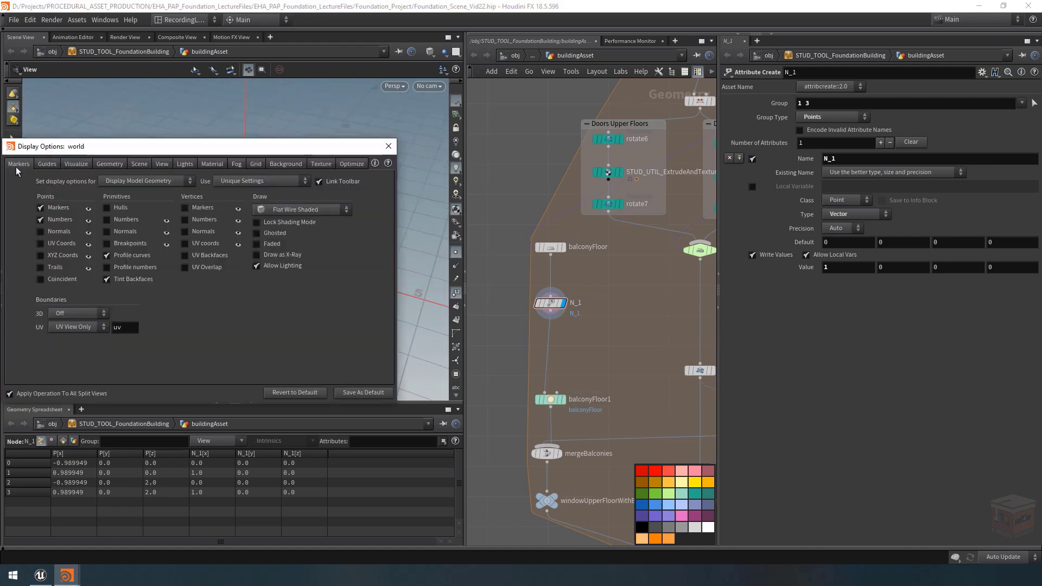
left_click(45, 164)
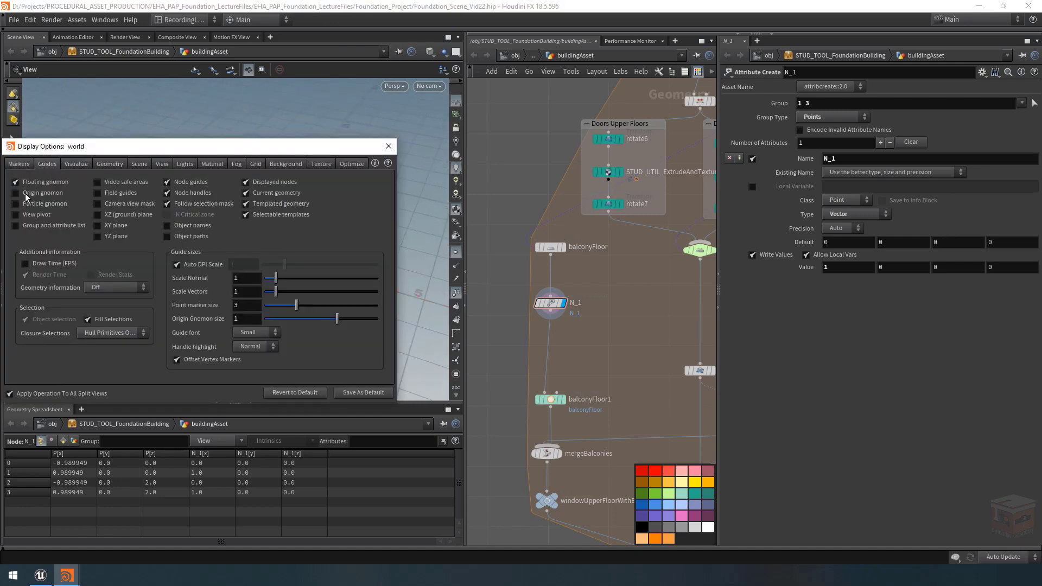
left_click(389, 146)
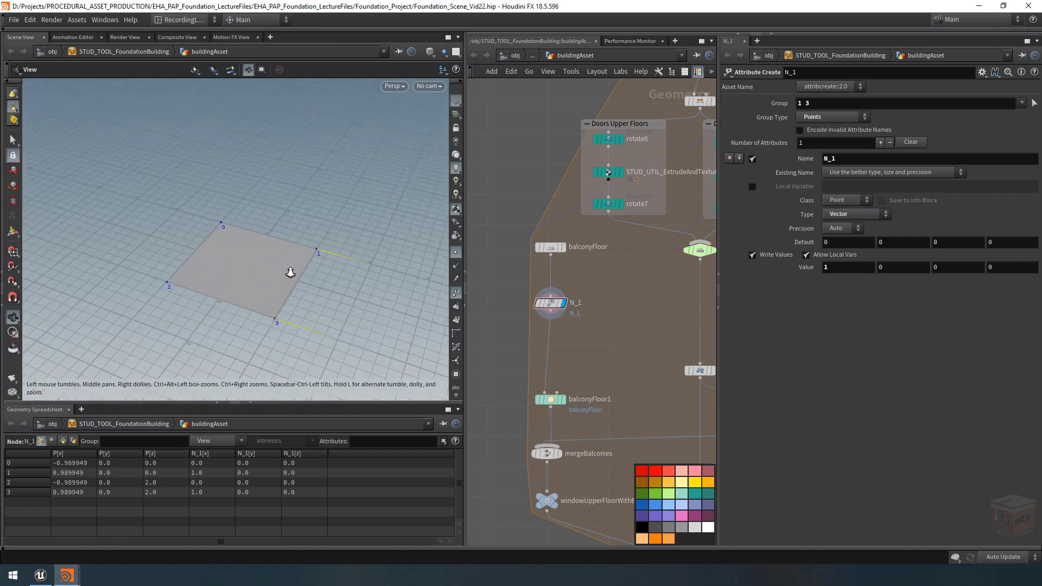
mouse_move(290, 272)
left_mouse_down()
mouse_move(256, 260)
mouse_move(277, 270)
left_mouse_up()
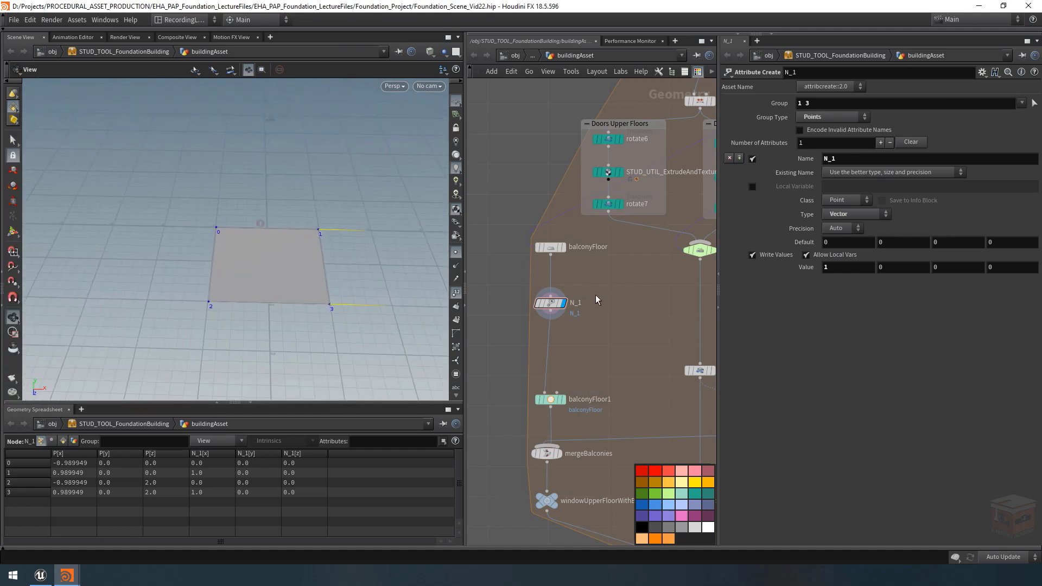
Duplicate the N_1 attribute node, insert the copy before balconyFloor1, and rename it N_1_Inverse.
left_click_drag(581, 282, 540, 319)
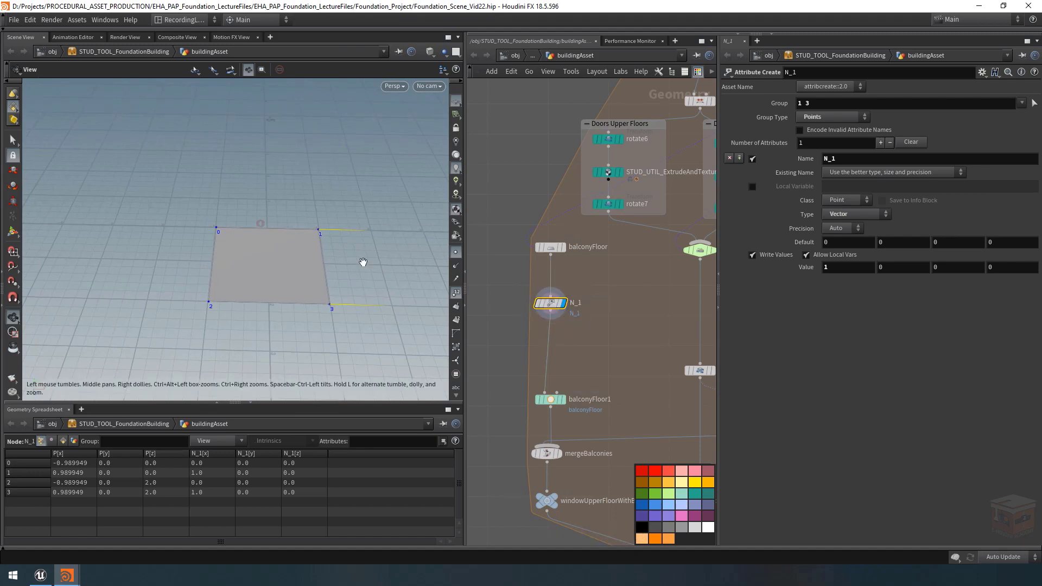
left_click_drag(590, 273, 553, 338)
key("ctrl+c")
key("ctrl+v")
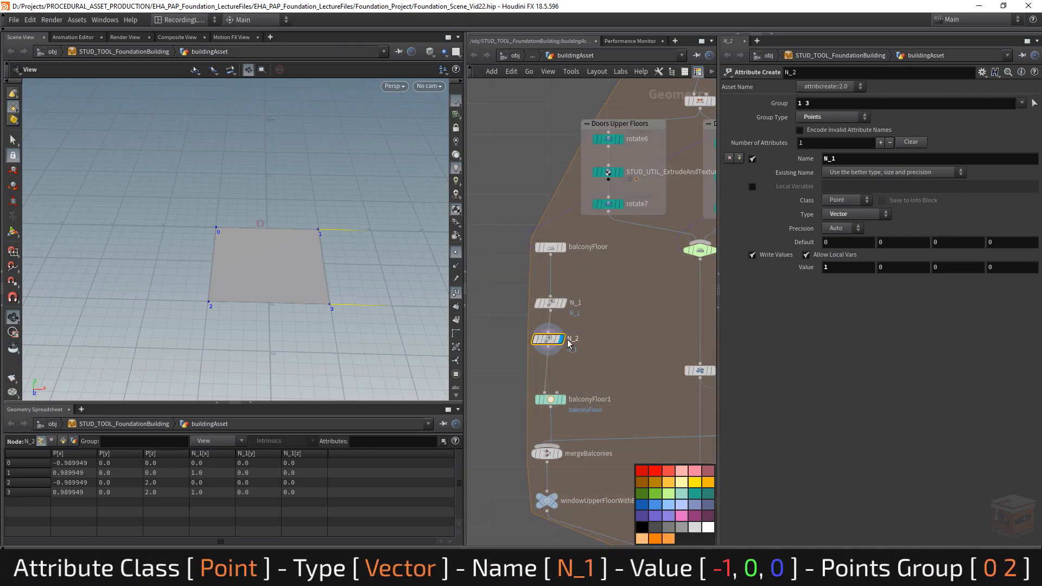
scroll(570, 339, "up", 3)
double_click(576, 340)
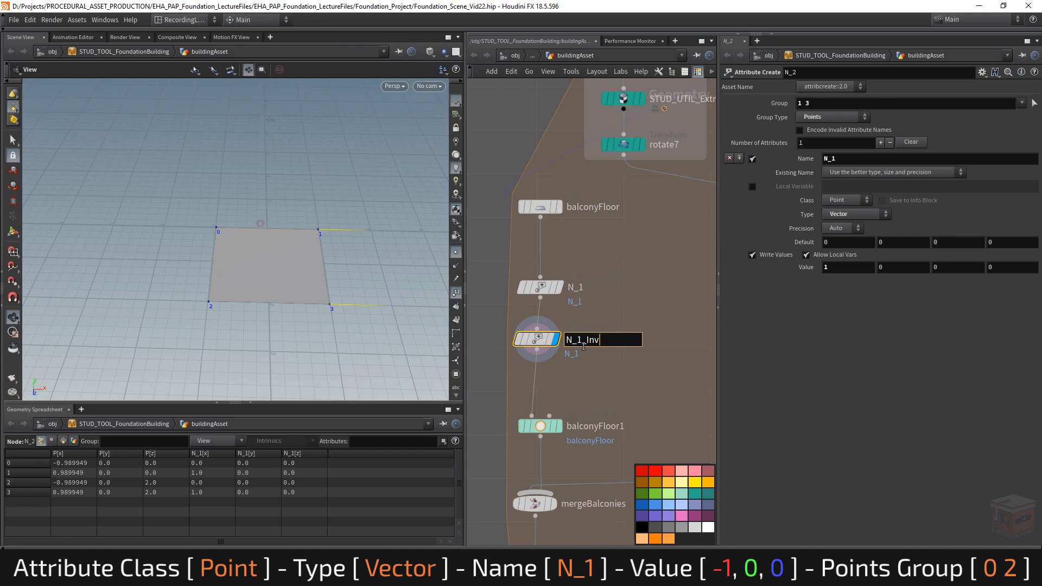
key("Return")
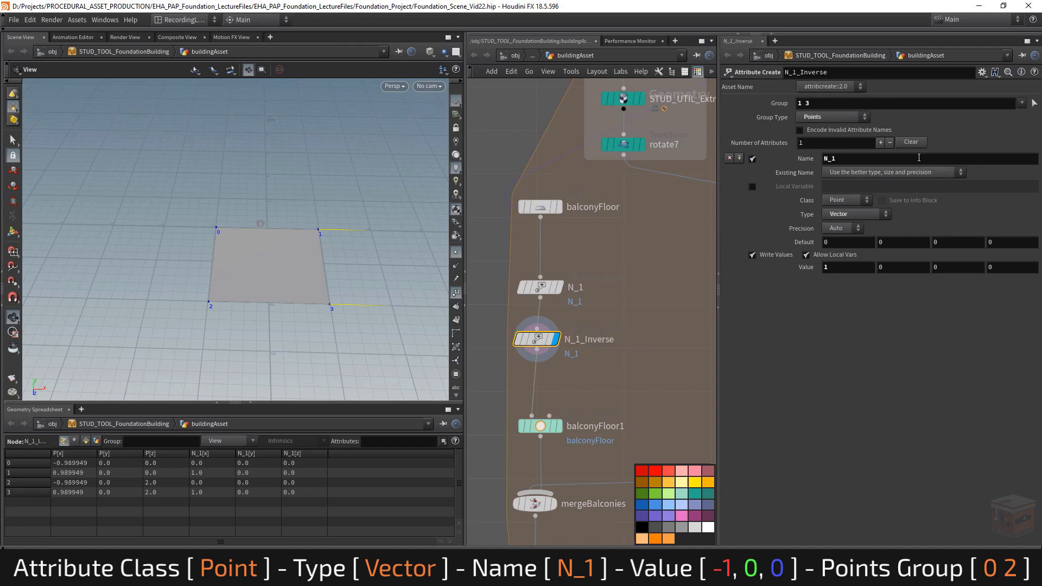
Restrict N_1_Inverse to point group 0 2 and set the first component of its vector value to -1.
left_click(808, 103)
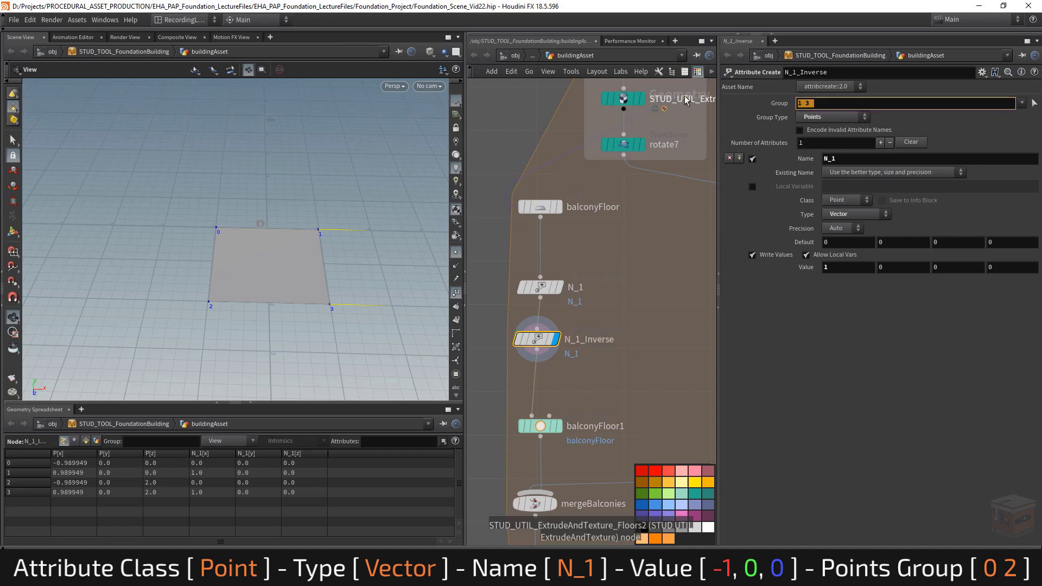
type("0 2")
key("Return")
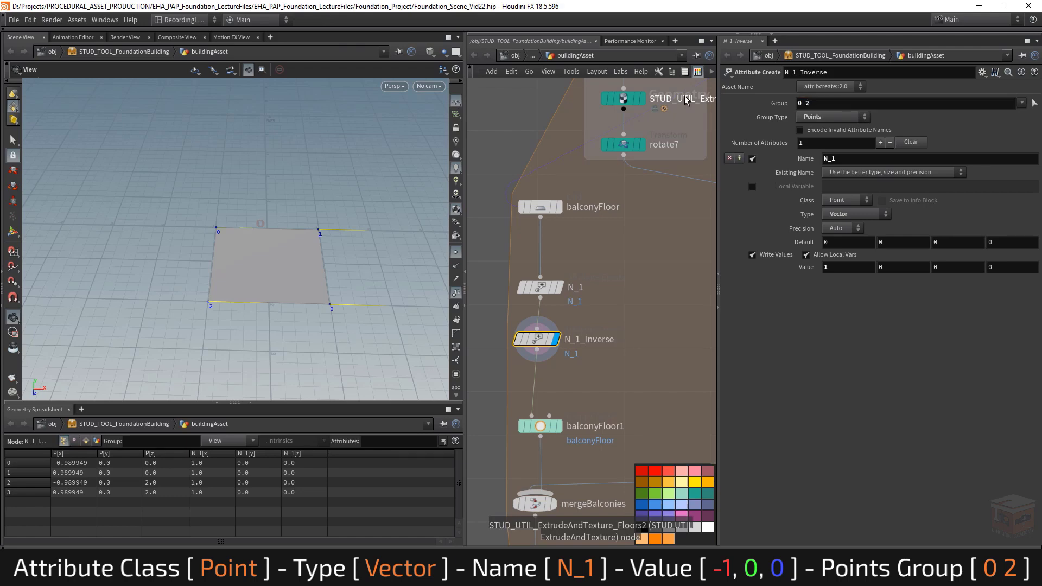
left_click(840, 268)
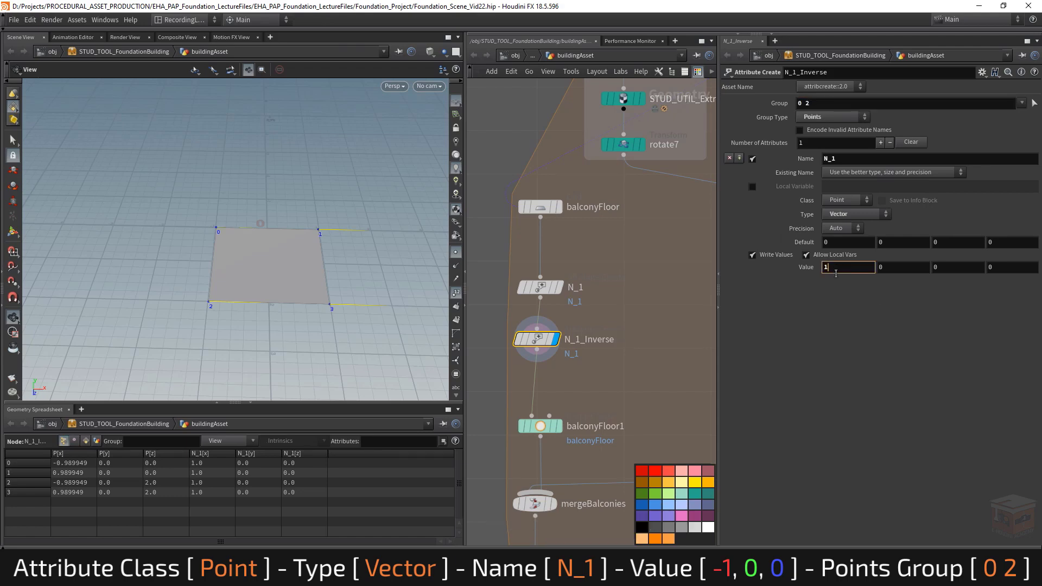
type("-")
key("Return")
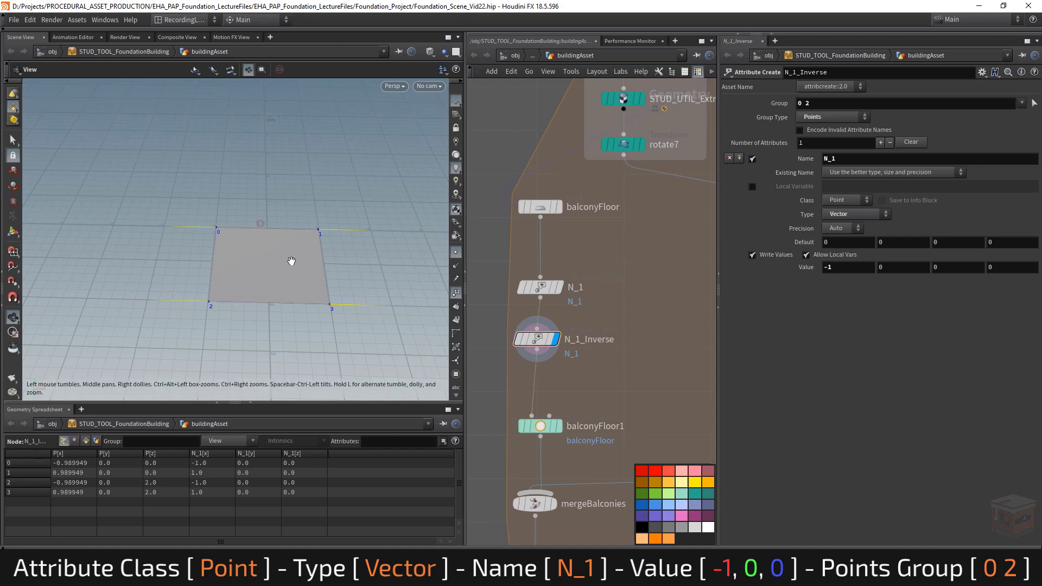
left_click_drag(274, 249, 293, 241)
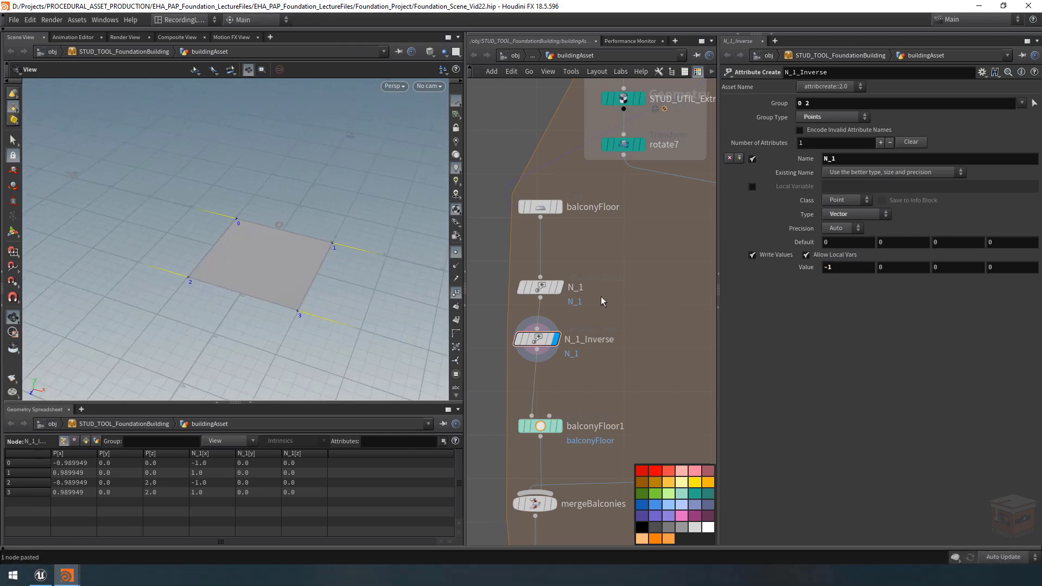
Display the foreach_Tile_end node's result and frame the single window tile with its balcony floor.
scroll(610, 299, "down", 8)
scroll(637, 296, "down", 2)
middle_click_drag(697, 404, 590, 318)
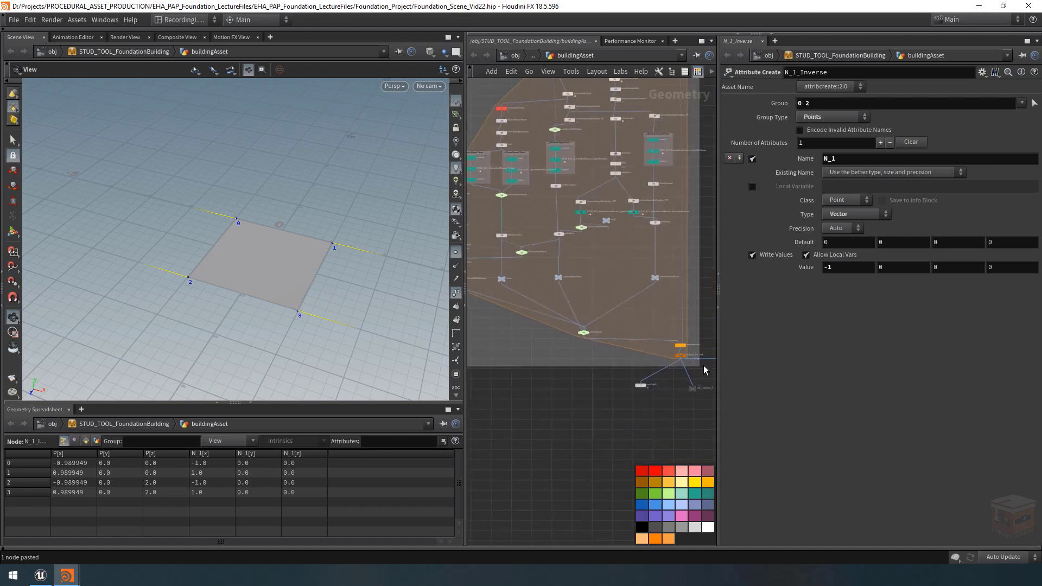
scroll(705, 367, "up", 8)
left_click(653, 346)
left_click(636, 343)
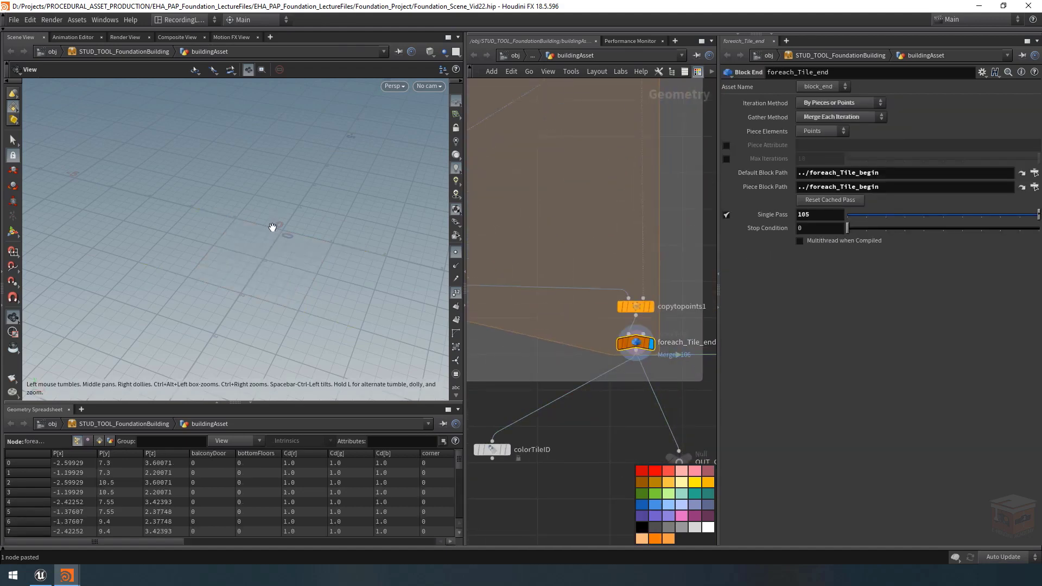
key("g")
left_click_drag(239, 249, 213, 236)
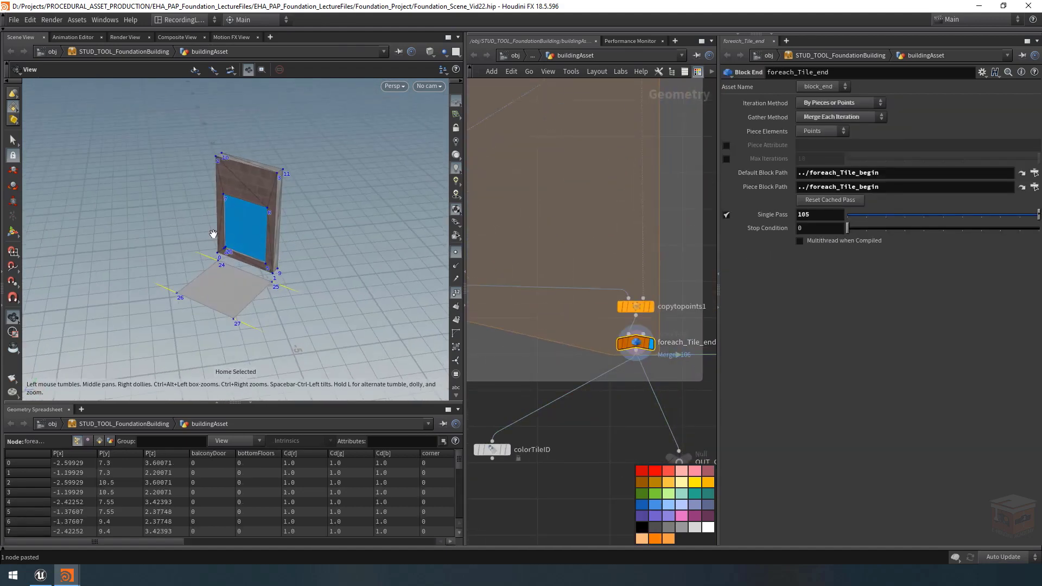
Disable Single Pass on foreach_Tile_end and hide the point markers and numbers to view the vectors on the whole building.
left_click_drag(564, 327, 646, 366)
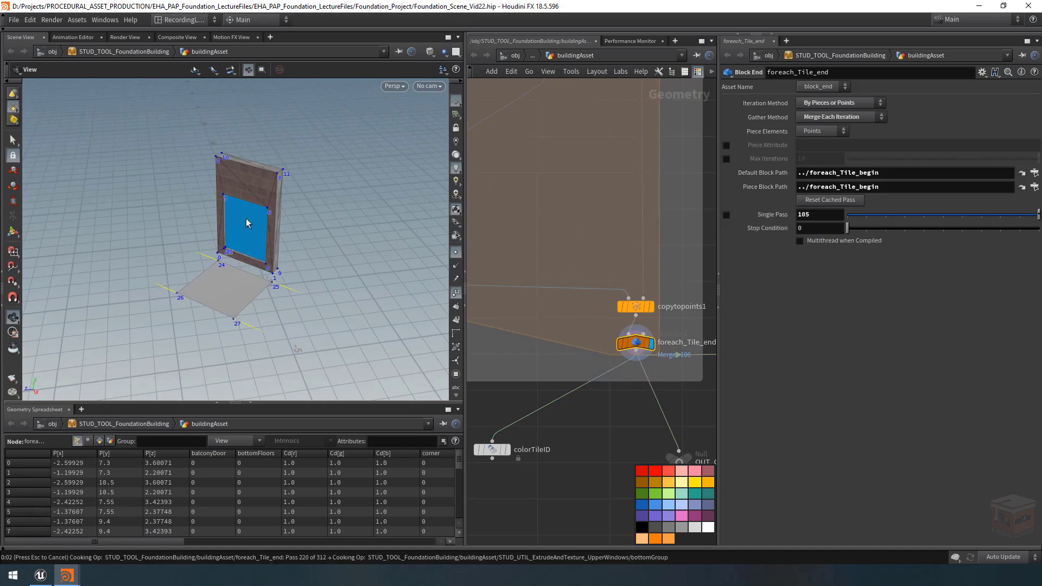
right_click_drag(268, 259, 382, 280)
middle_click_drag(381, 280, 286, 247)
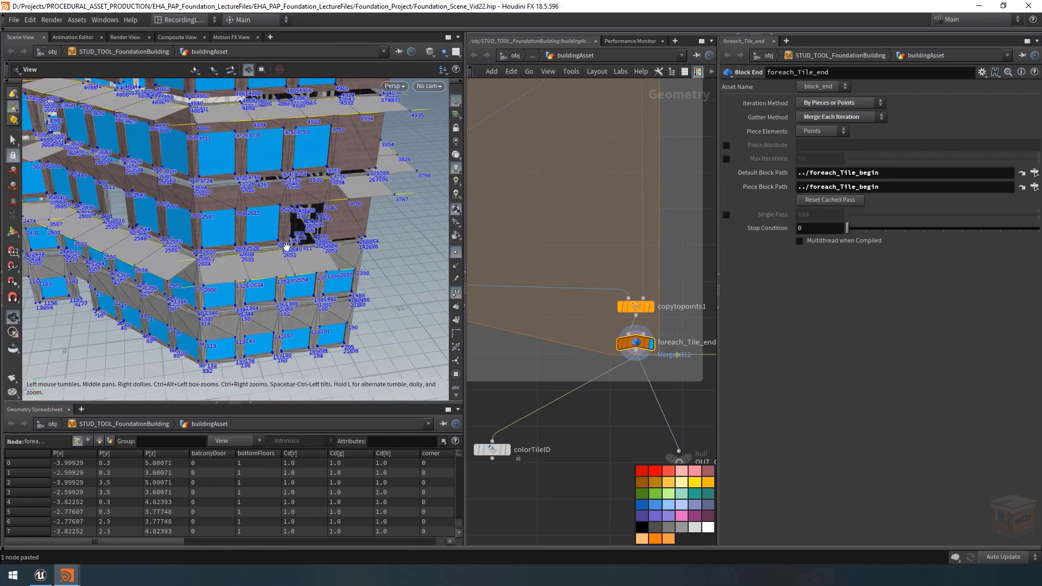
left_click(456, 292)
scroll(295, 292, "up", 4)
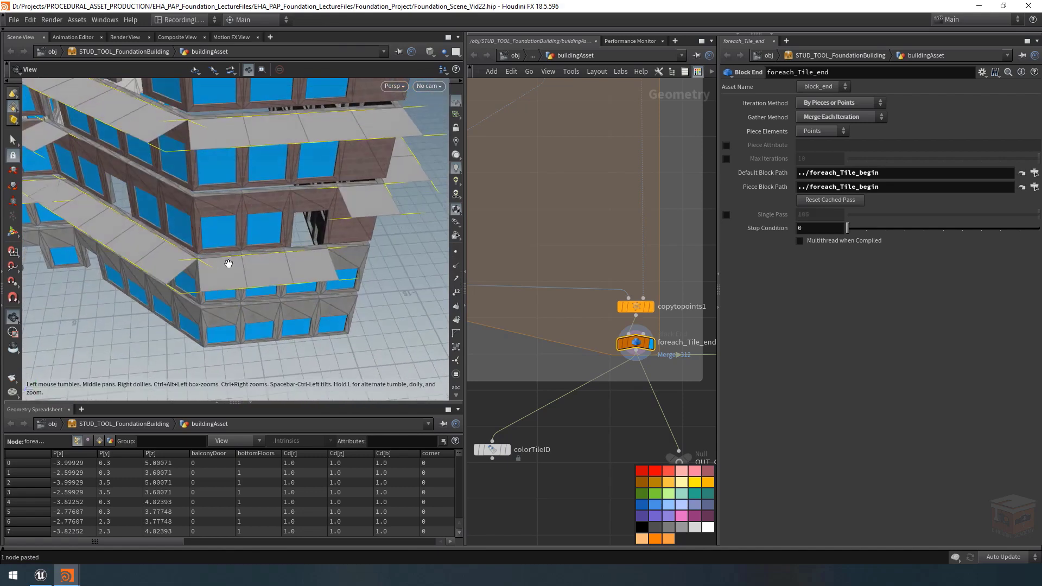
Add a Split node to the network below foreach_Tile_end.
scroll(571, 366, "down", 6)
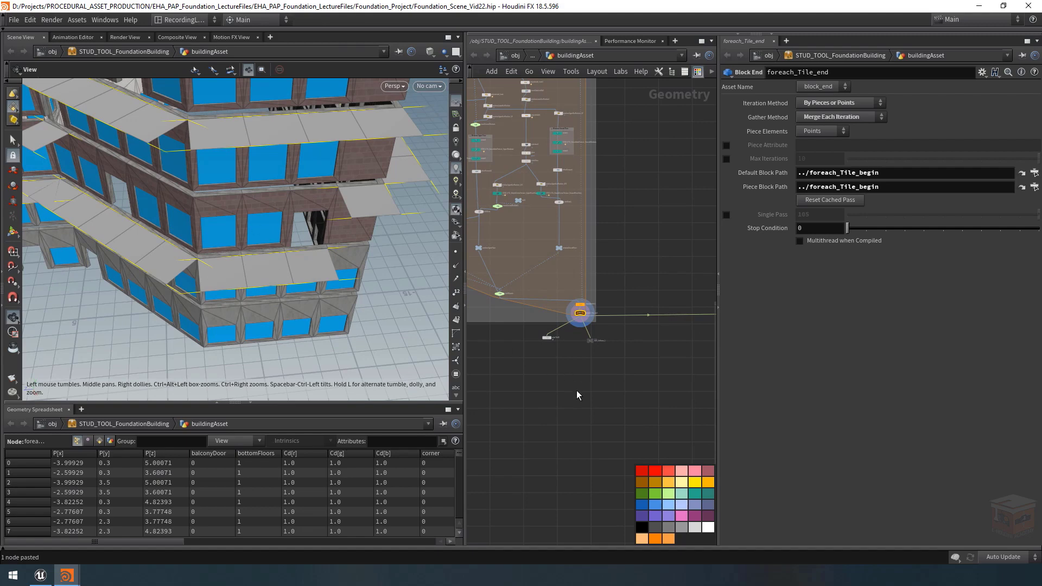
scroll(599, 345, "up", 5)
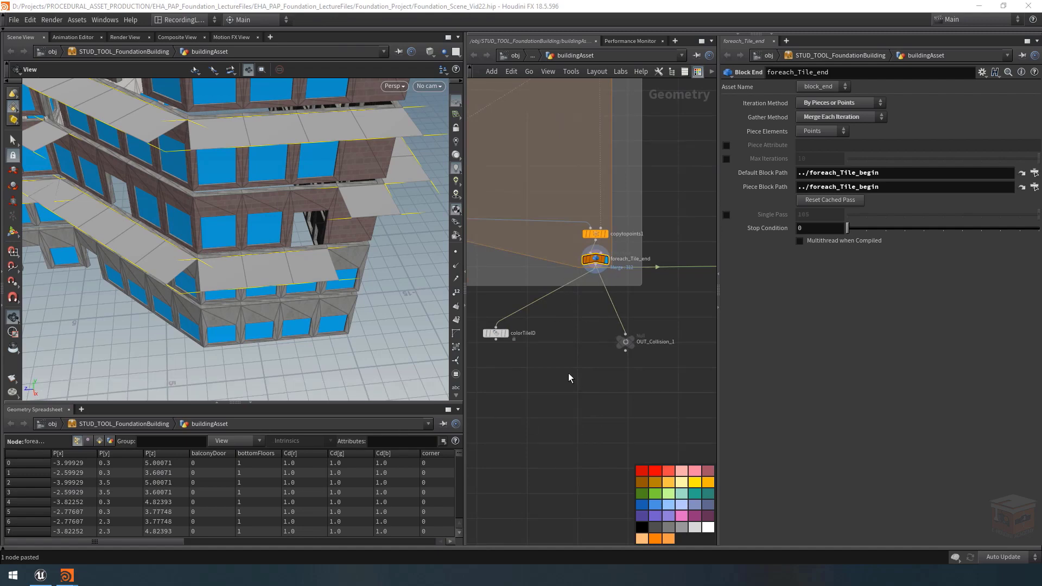
key("Tab")
type("split")
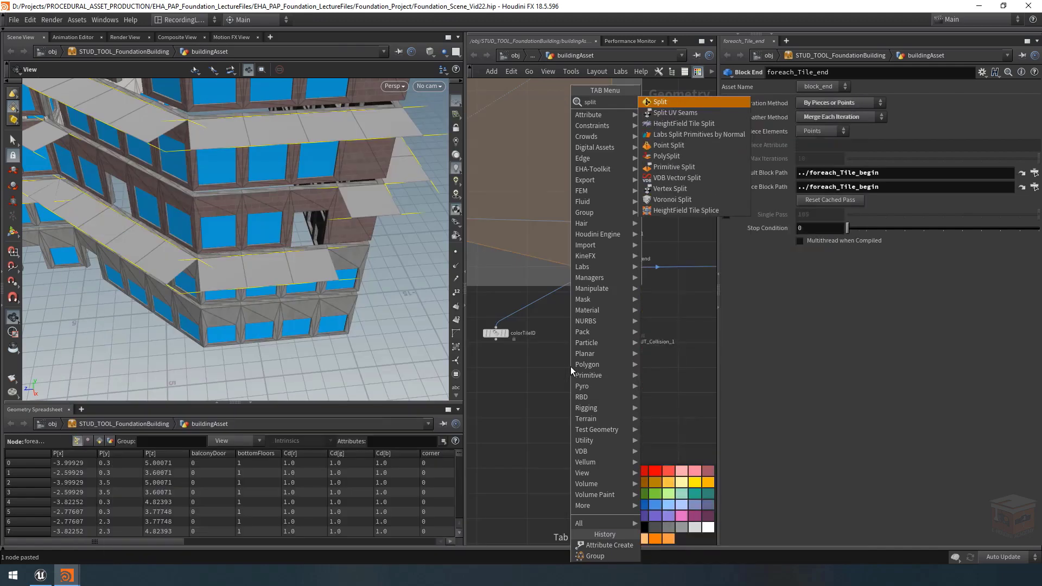
key("Return")
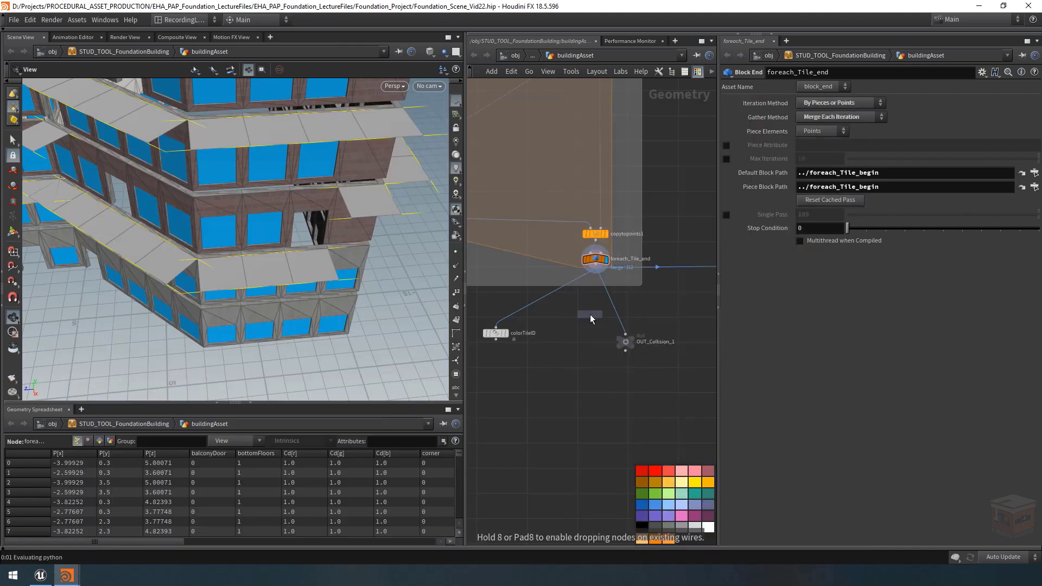
left_click(590, 314)
Move the colorTileID and OUT_Collision_1 nodes down to make room around the Split node.
left_click_drag(676, 332, 480, 368)
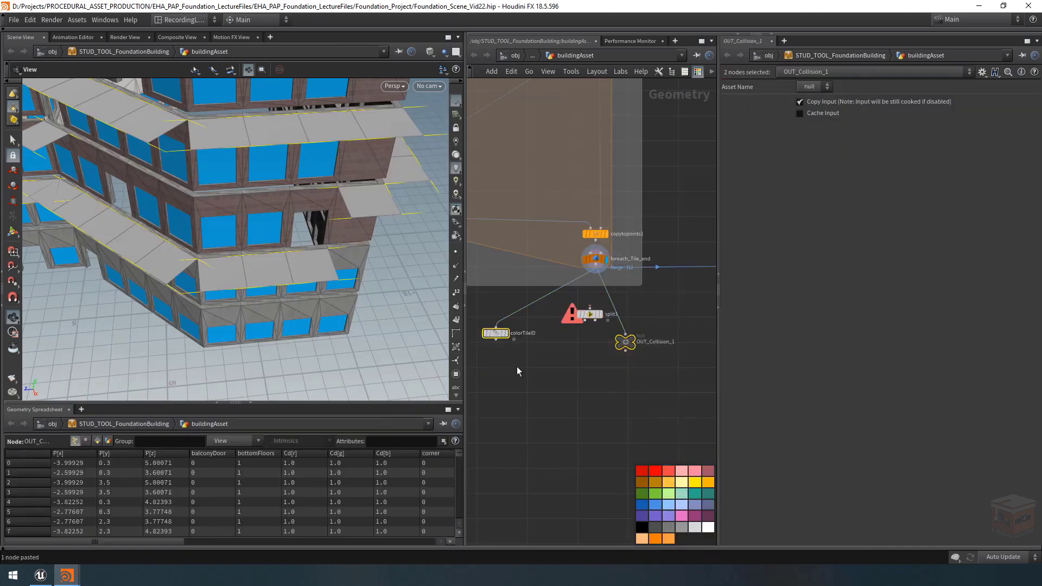
left_click_drag(500, 333, 503, 413)
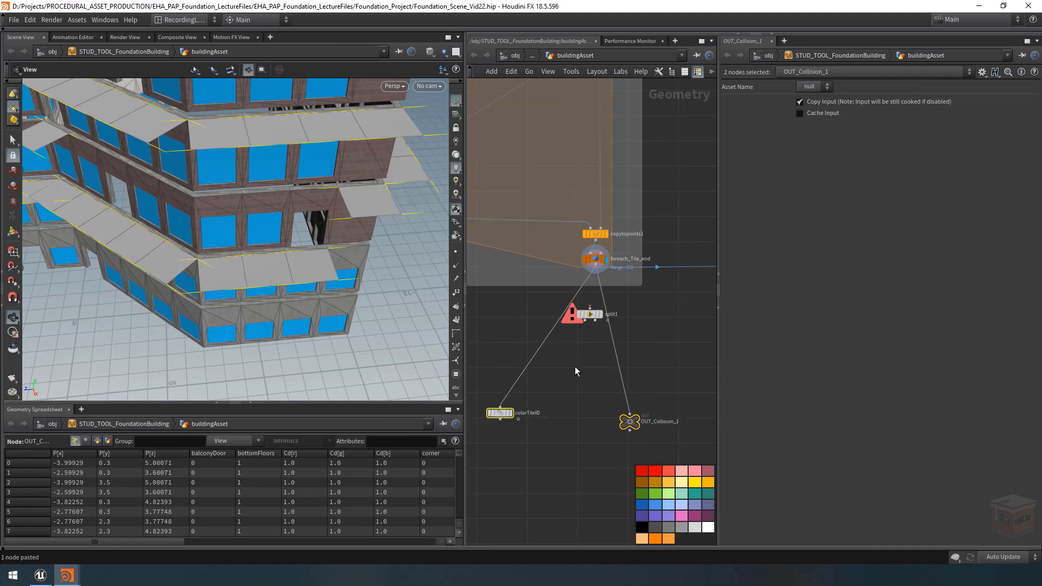
left_click_drag(502, 326, 688, 386)
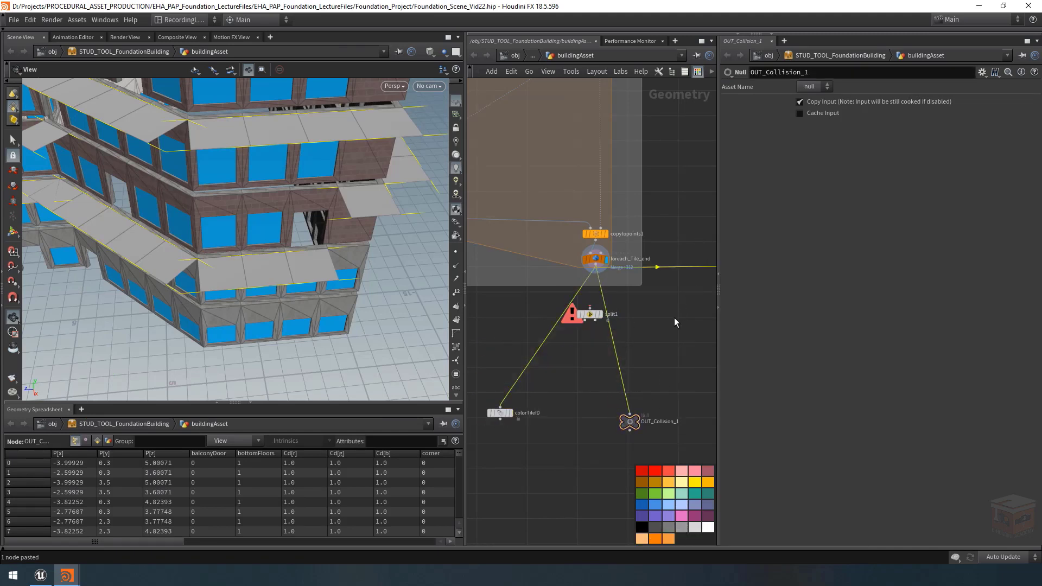
Feed foreach_Tile_end into the Split node and reroute all the downstream connections to the Split's second output.
middle_click_drag(674, 317, 631, 316)
scroll(630, 315, "down", 4)
left_click_drag(641, 295, 578, 327)
scroll(608, 326, "up", 4)
middle_click_drag(595, 336, 623, 367)
left_click_drag(597, 313, 599, 293)
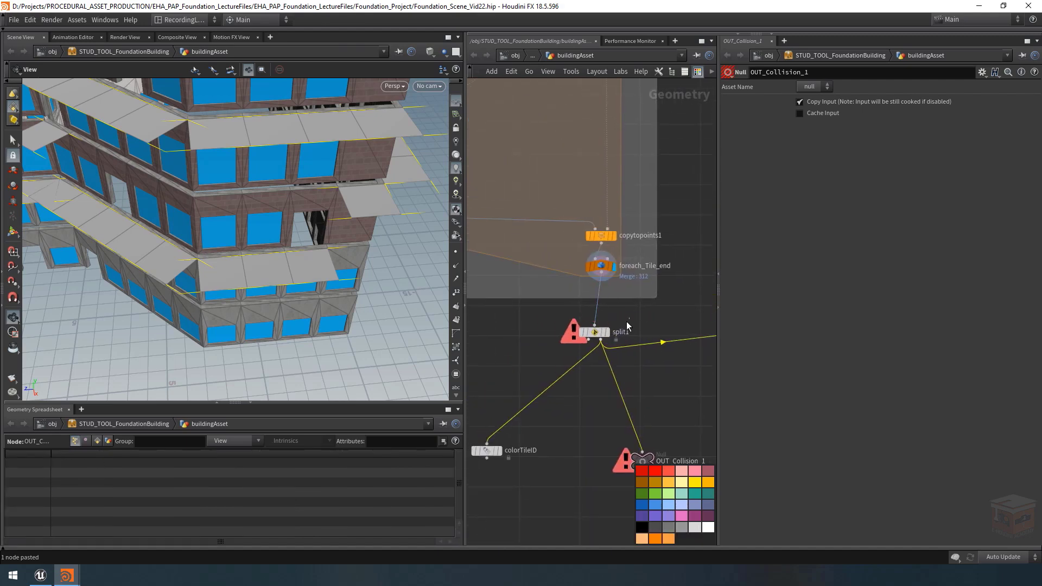
Display the Split node, set its group to balconyFloor, and inspect the isolated balcony floors.
left_click(594, 332)
scroll(558, 423, "down", 2)
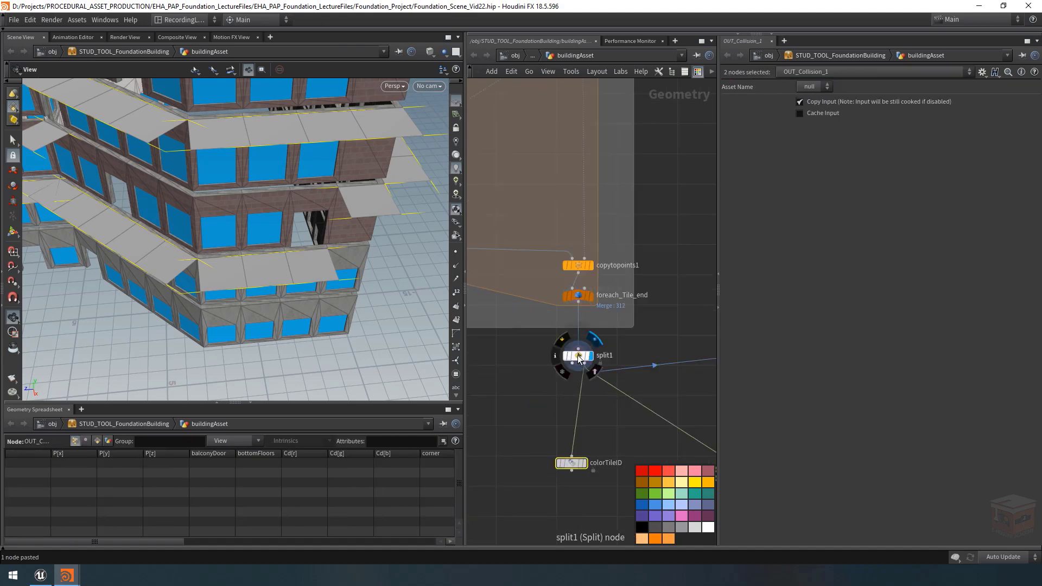
left_click(577, 356)
mouse_move(579, 362)
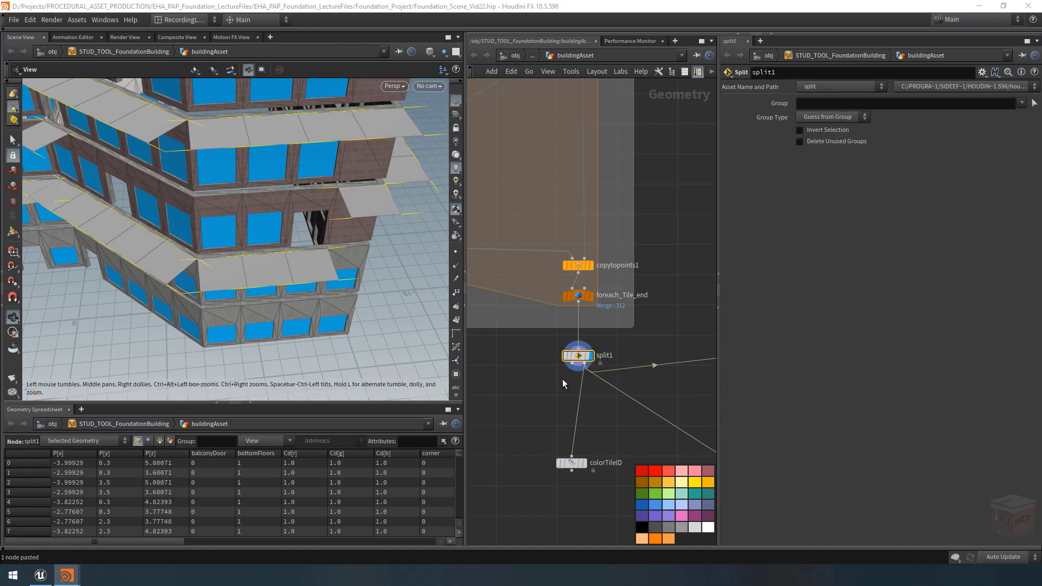
left_click(1021, 103)
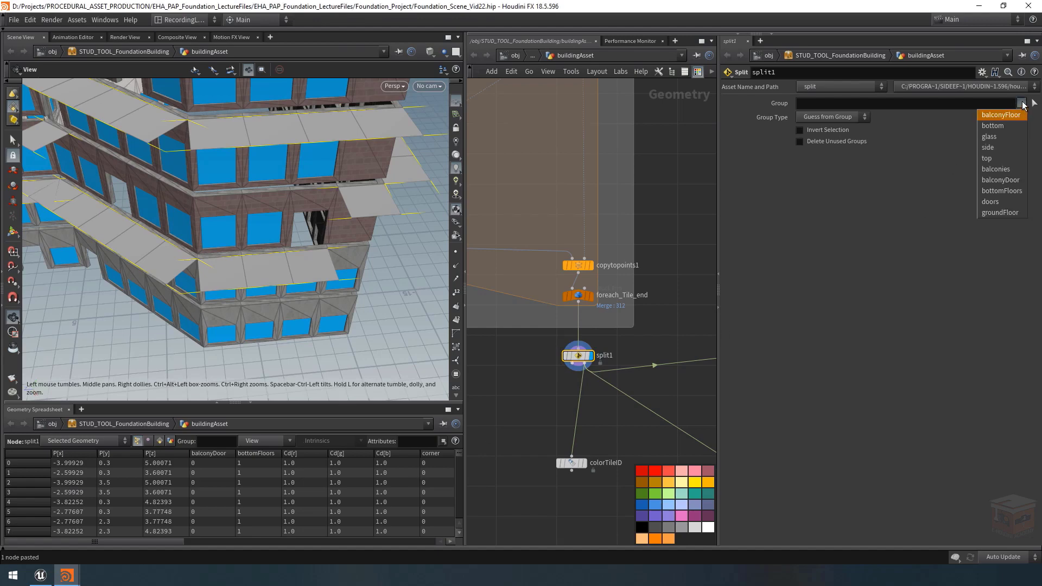
left_click(1015, 116)
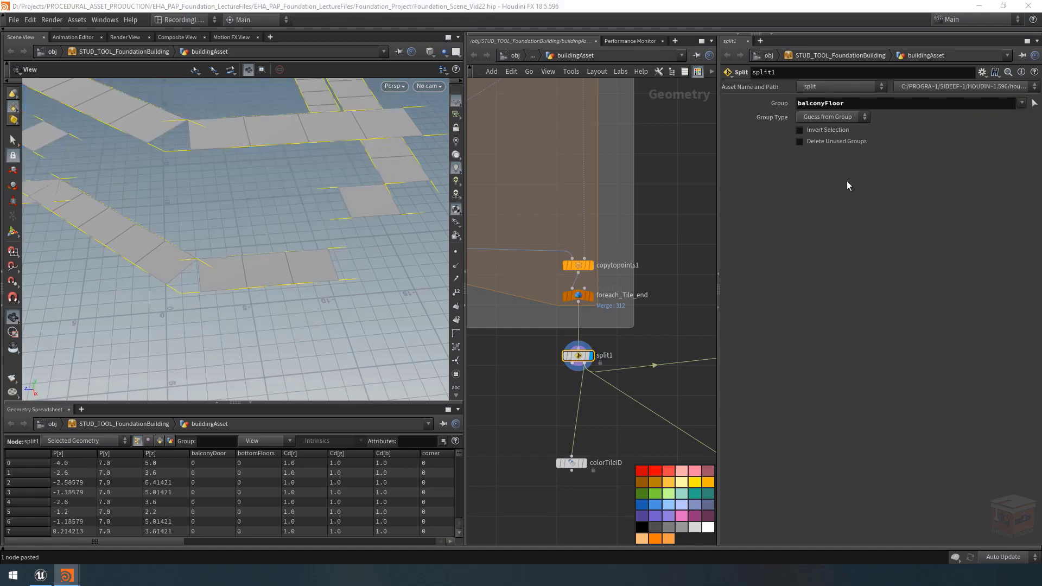
left_click_drag(281, 233, 252, 181)
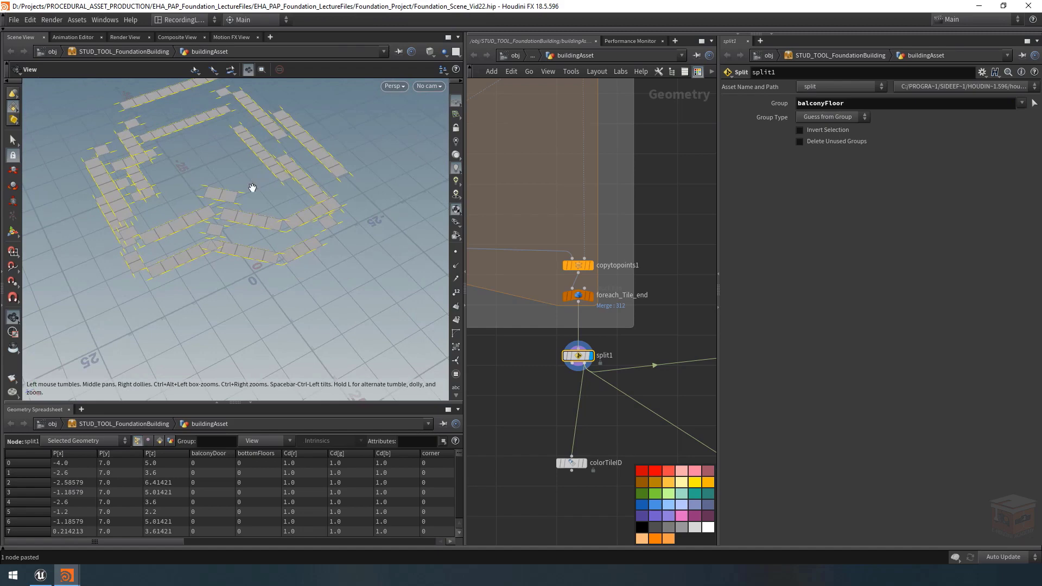
Display the colorTileID node and inspect the whole building from a closer view.
middle_click_drag(596, 375, 541, 330)
left_click(528, 419)
left_click_drag(152, 238, 171, 209)
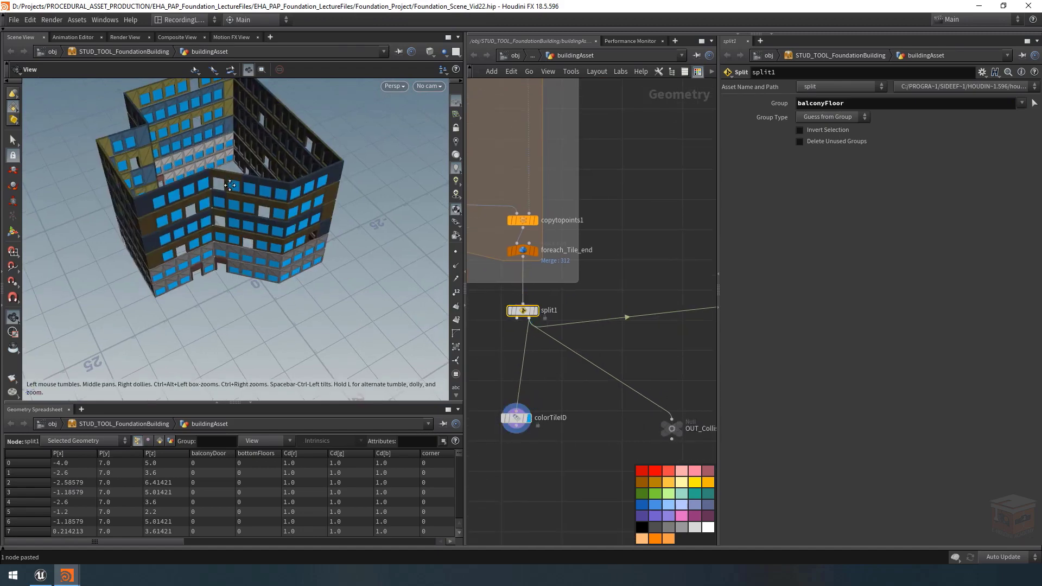
middle_click_drag(239, 176, 249, 218)
right_click_drag(249, 219, 226, 290)
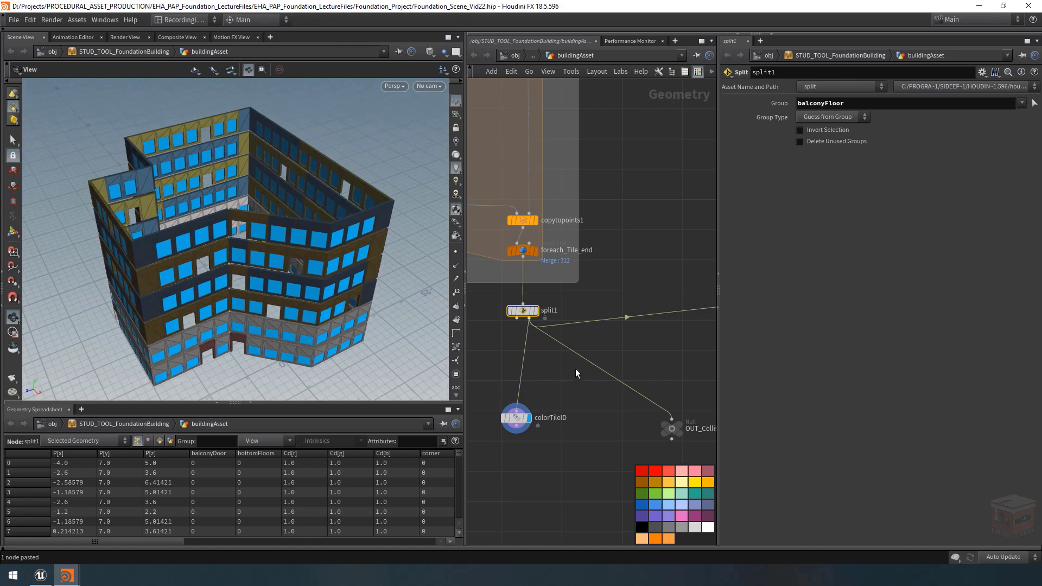
middle_click_drag(564, 397, 672, 392)
left_click(529, 419)
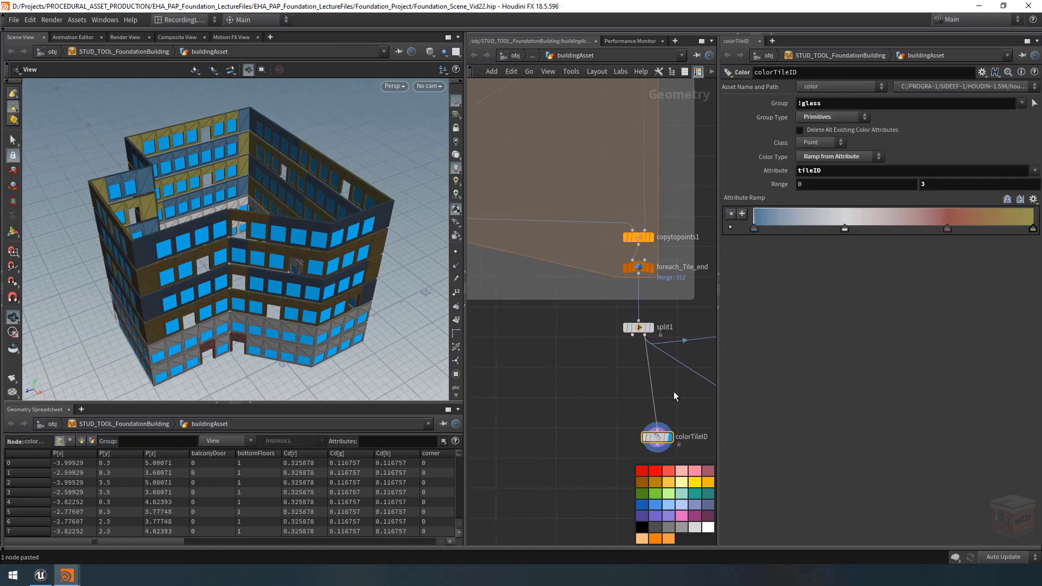
scroll(671, 386, "down", 1)
Color the Split node red and rename it splitBalconyShapes.
left_click(635, 335)
left_click(673, 469)
scroll(681, 353, "up", 3)
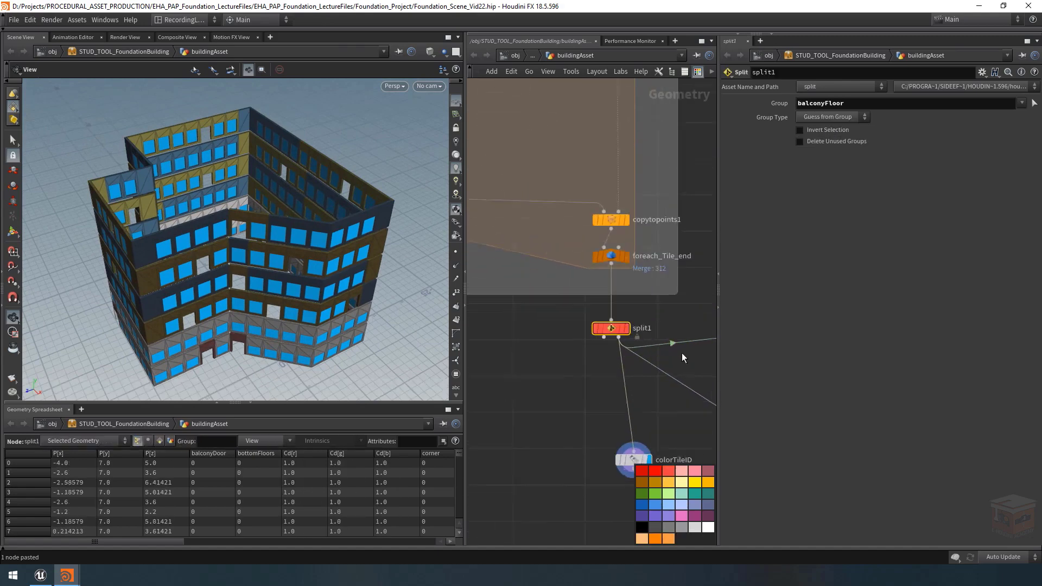
double_click(636, 325)
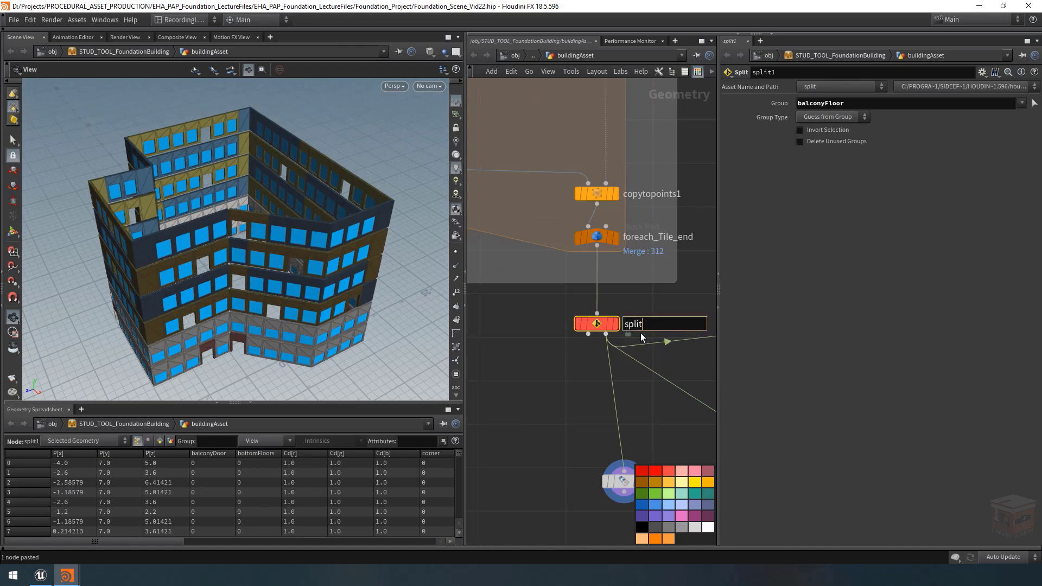
type("splitBalconyShapes")
key("Return")
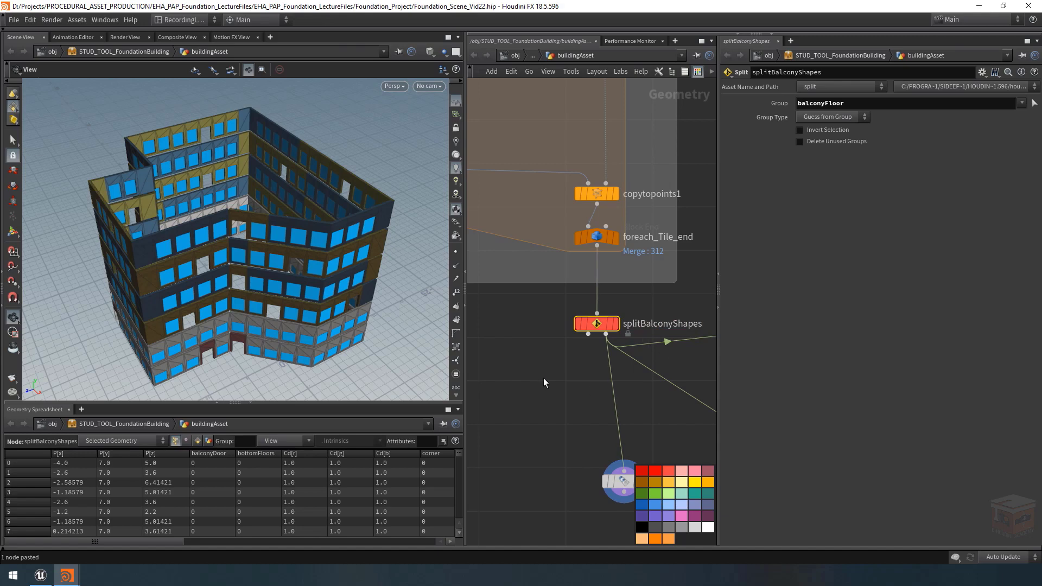
Hide the network's color palette and widen the network editor at the expense of the parameter pane.
scroll(613, 353, "down", 6)
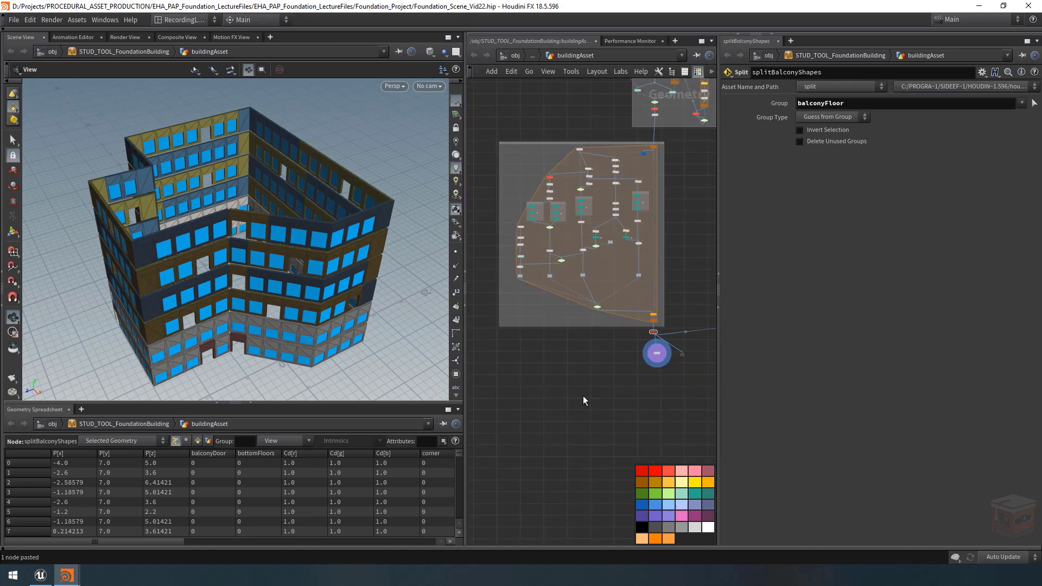
left_click(696, 73)
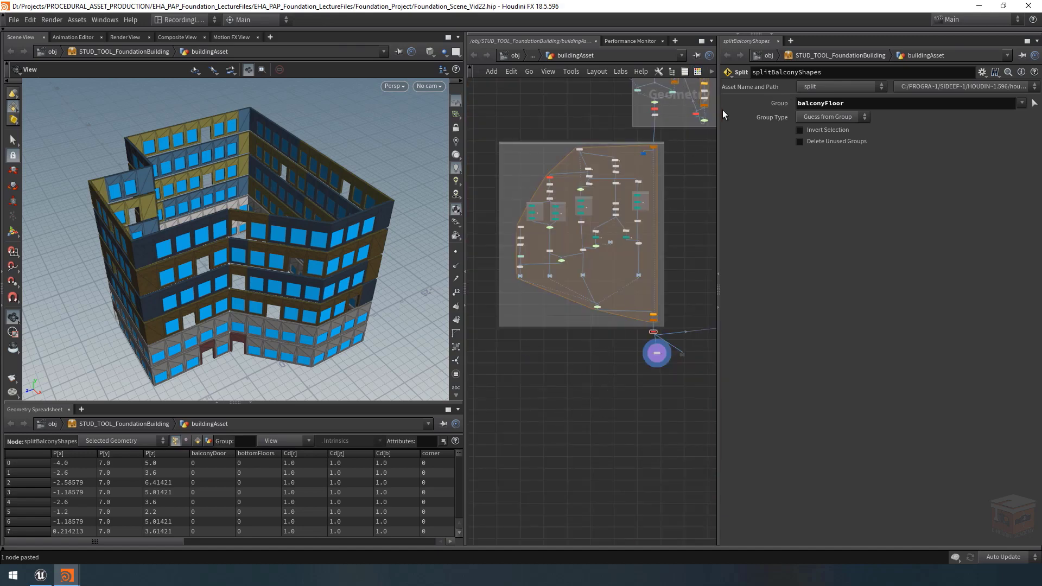
left_click_drag(719, 111, 820, 110)
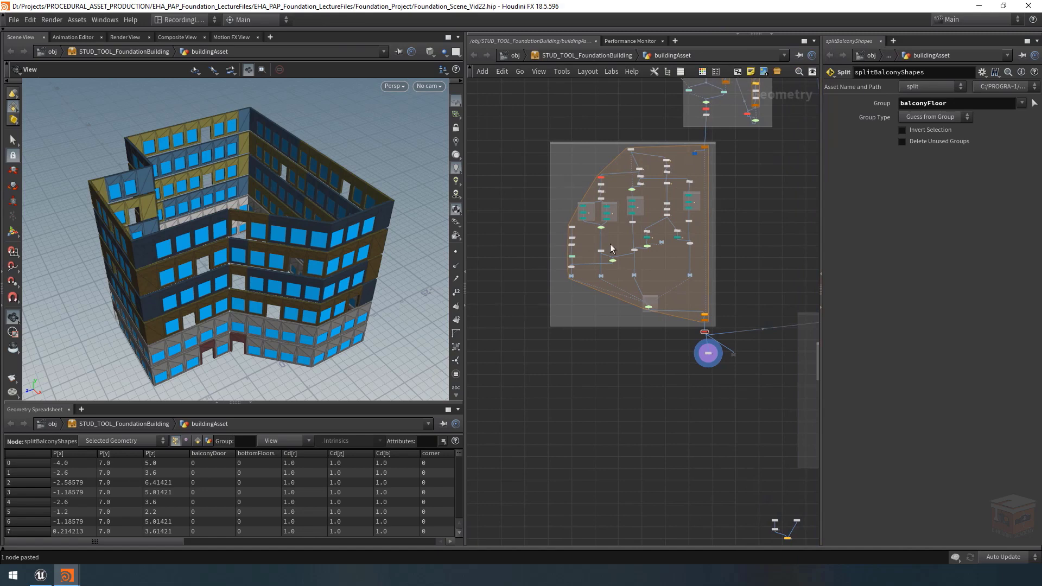
Create an empty network box below the tile loop's box and enlarge it into a tall rectangle beside colorTileID.
scroll(649, 299, "up", 2)
left_click_drag(505, 378, 521, 367)
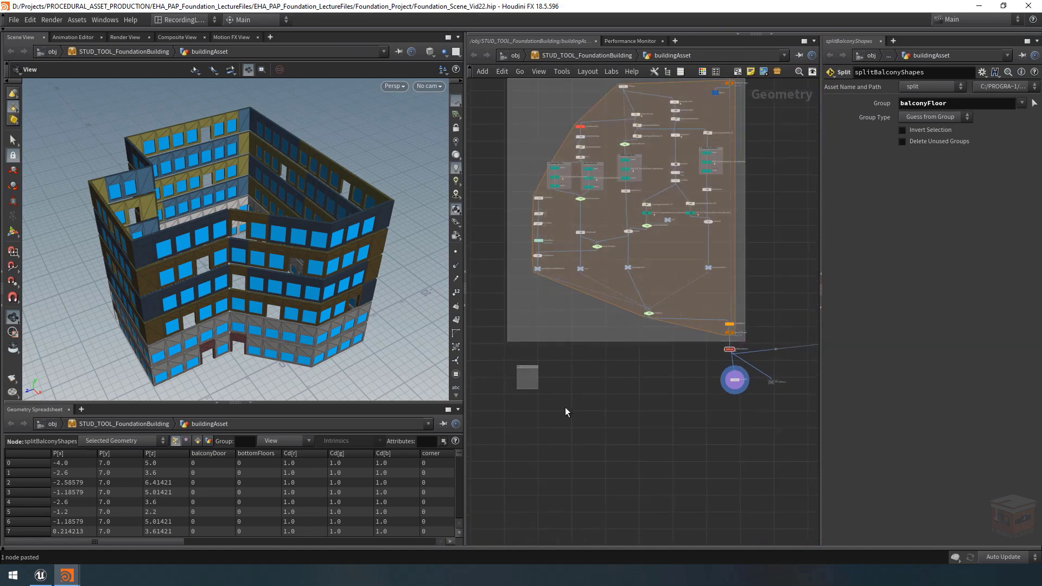
middle_click_drag(566, 432, 580, 267)
left_click_drag(553, 224, 713, 472)
middle_click_drag(746, 340, 700, 372)
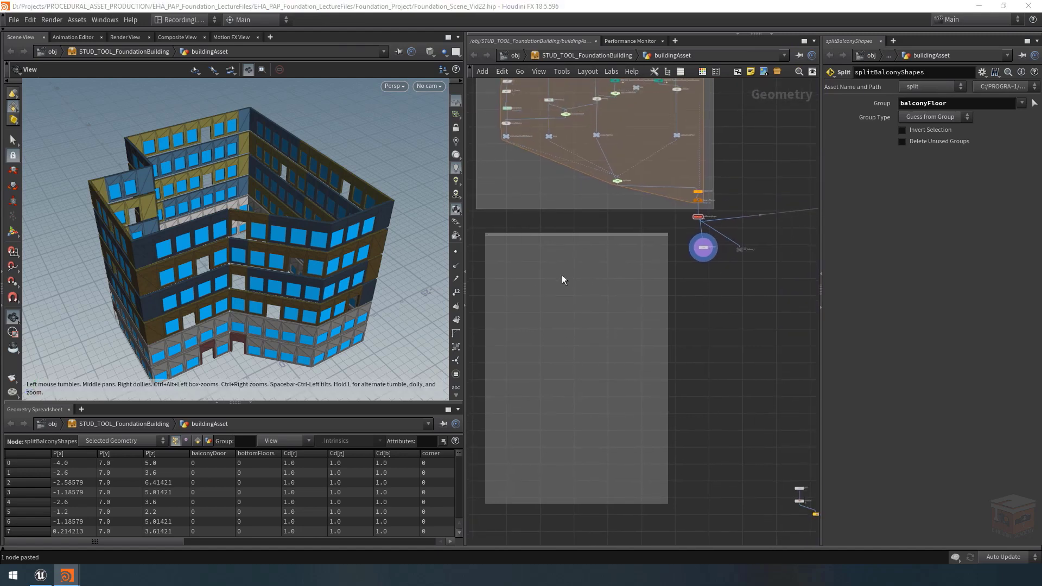
Title the new network box "Generate Balconies".
scroll(495, 231, "up", 6)
left_click(556, 254)
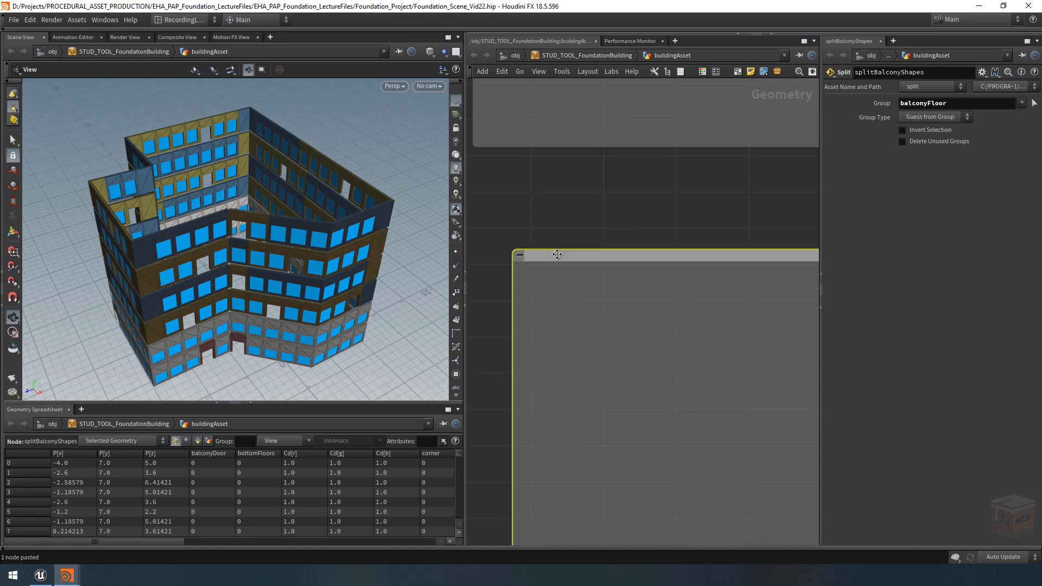
double_click(557, 254)
type("Generate Ba")
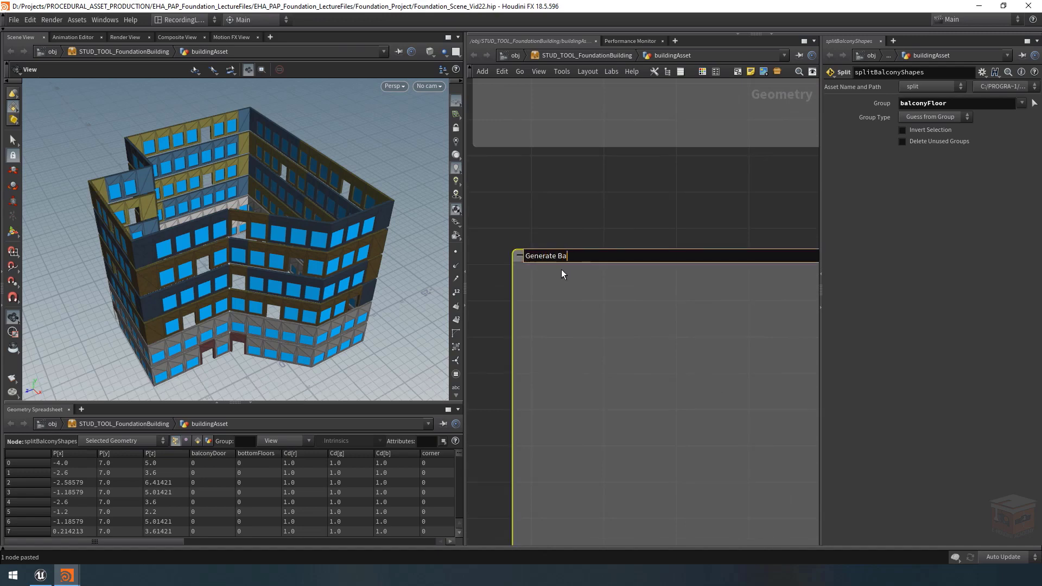
type("lconies")
key("Return")
scroll(656, 339, "down", 5)
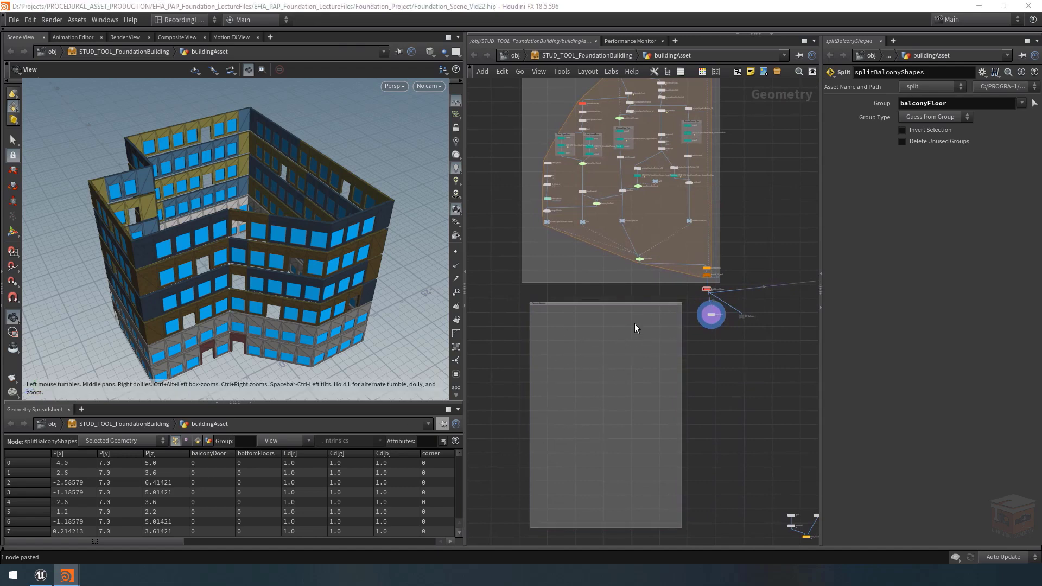
Add a Null node inside the Generate Balconies box and connect it to the first output of splitBalconyShapes.
middle_click_drag(669, 318, 583, 338)
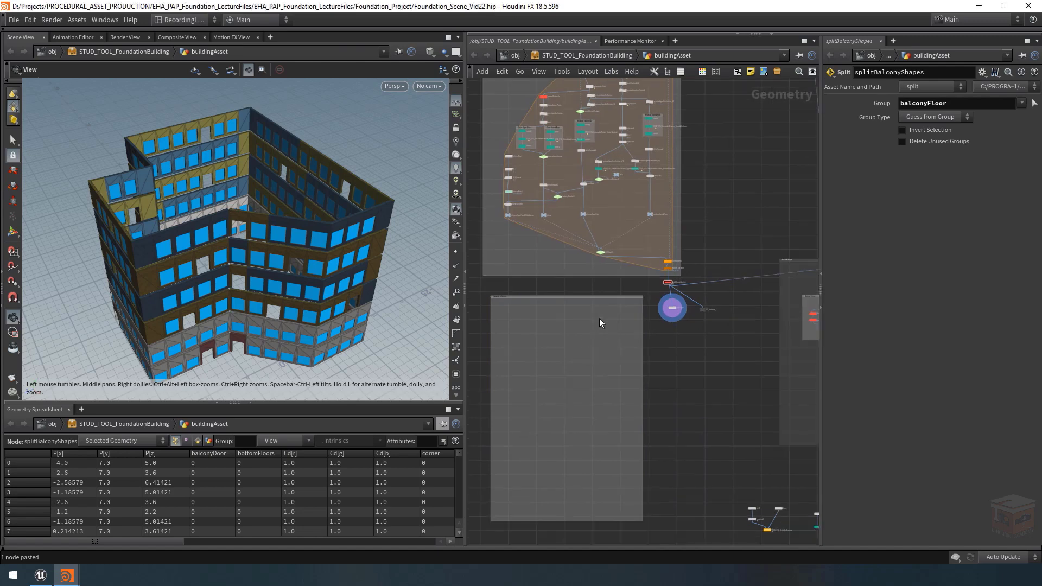
scroll(589, 333, "up", 3)
middle_click_drag(633, 310, 603, 316)
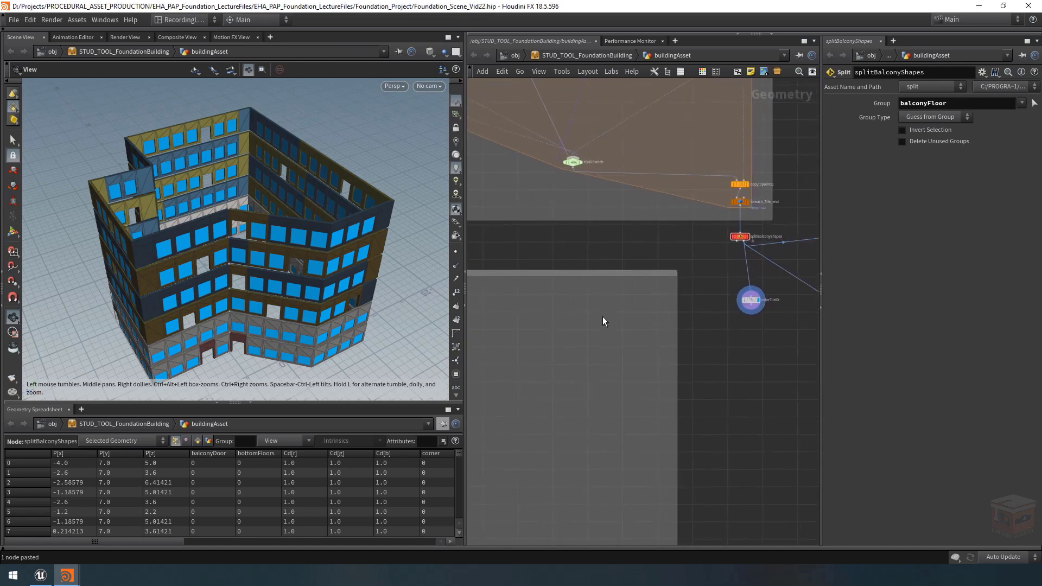
key("Tab")
type("null")
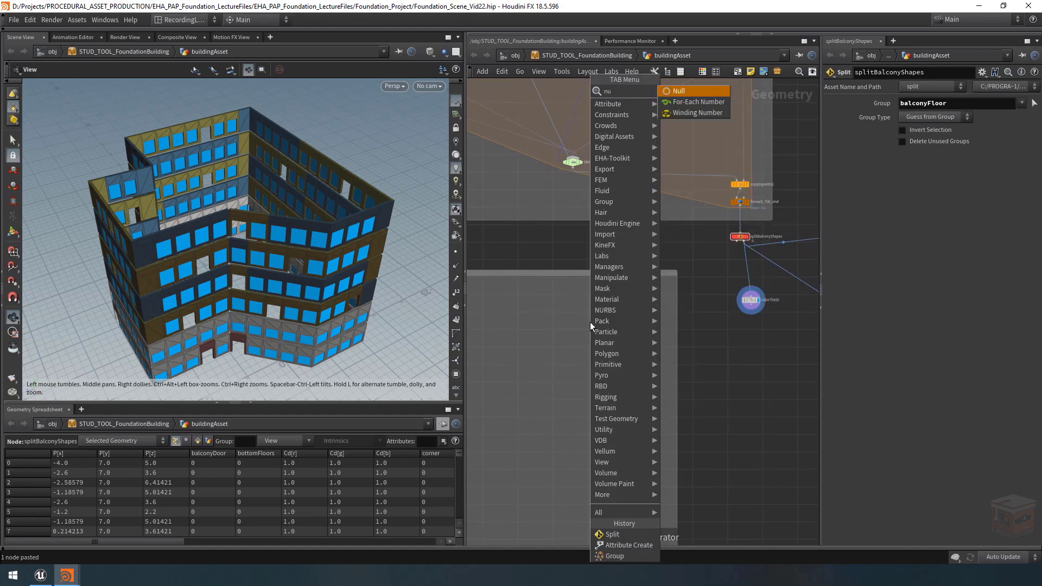
key("Return")
left_click(615, 304)
scroll(635, 291, "up", 3)
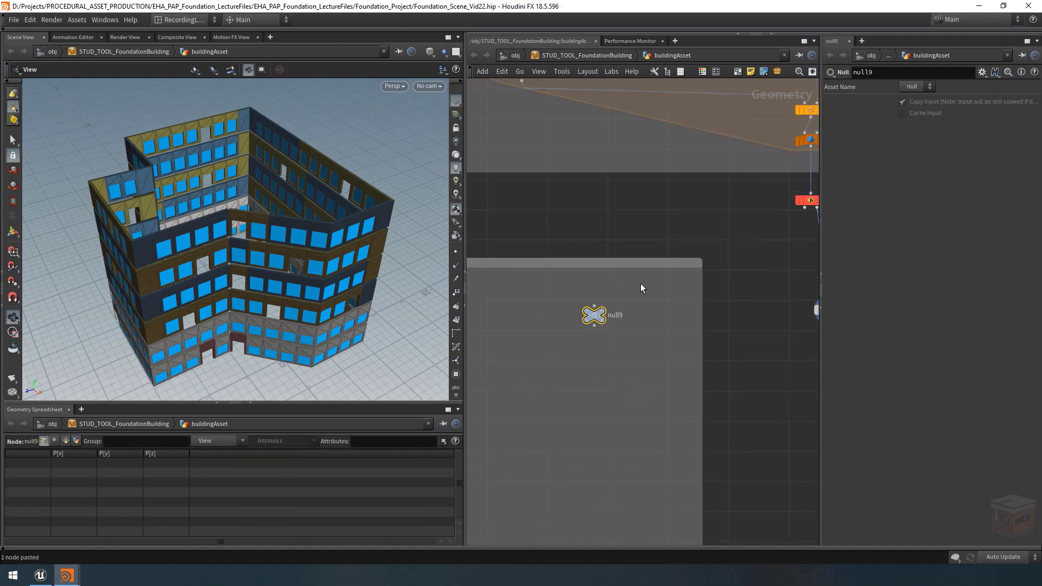
left_click(757, 232)
left_click(547, 332)
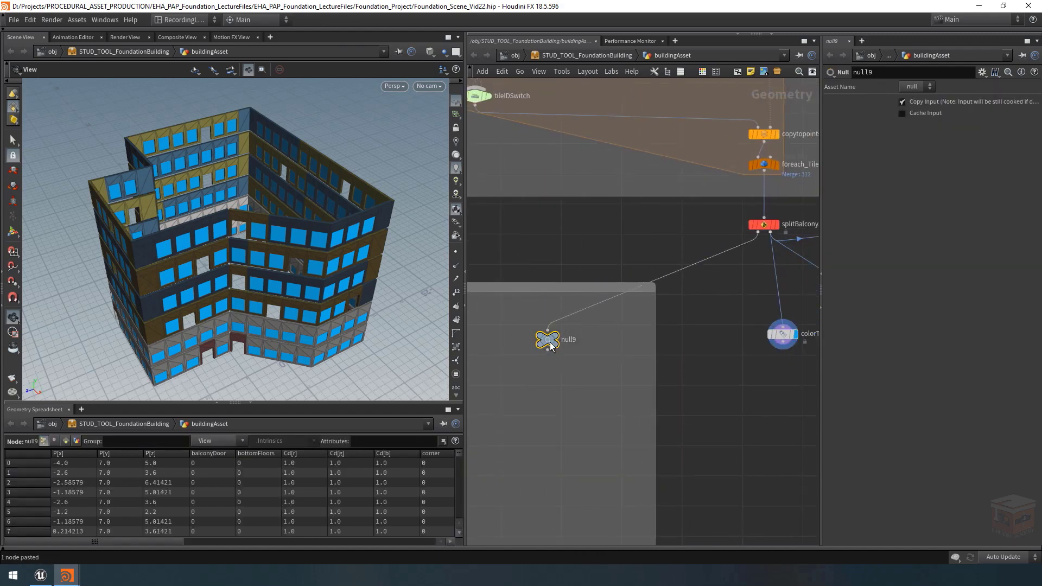
Move the null near the box's upper edge, rename it balconyShapes and display its geometry.
left_click_drag(547, 339, 532, 324)
double_click(554, 324)
type("balconyShapes")
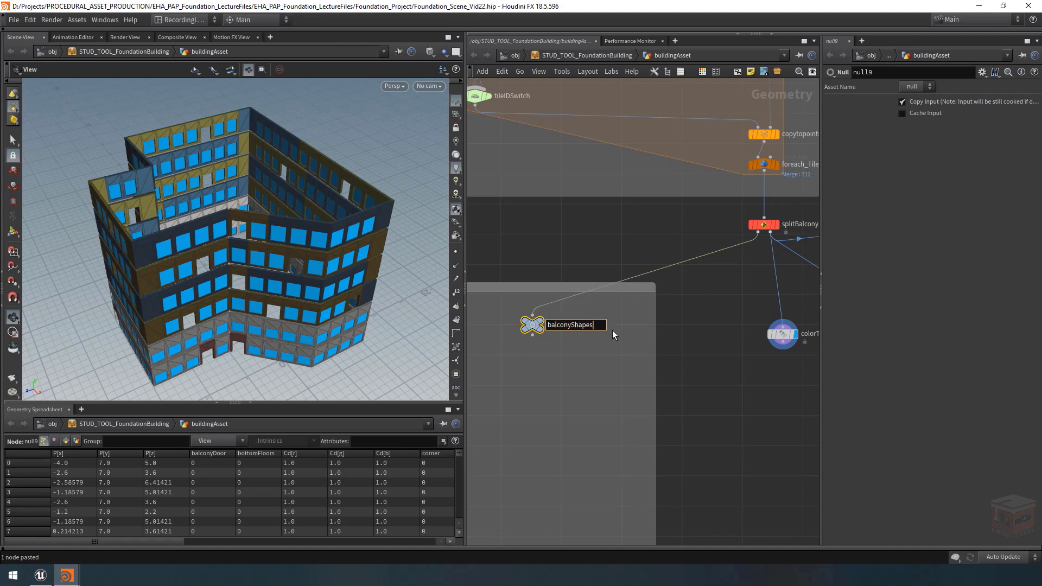
key("Return")
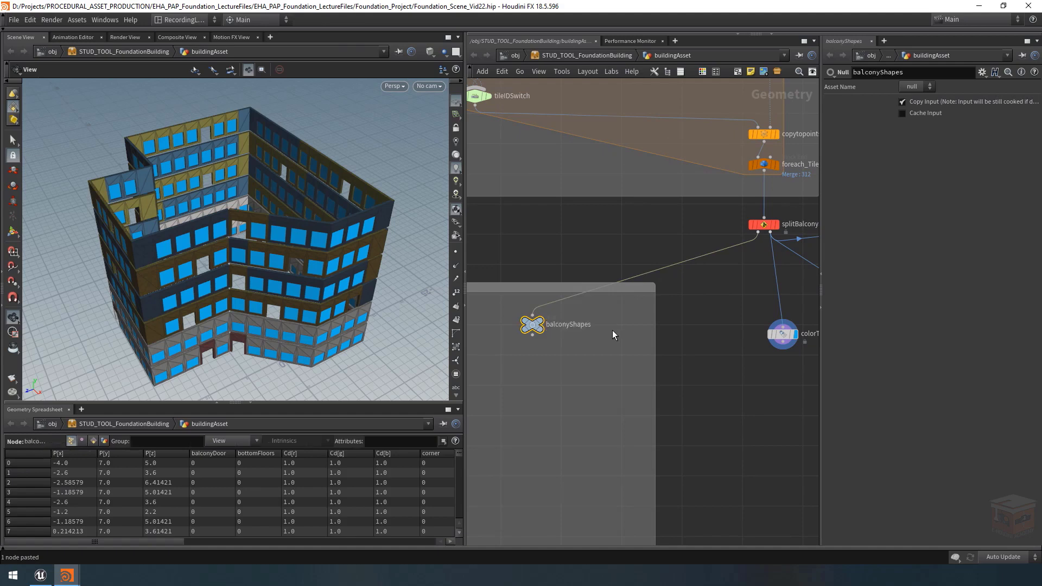
left_click(541, 323)
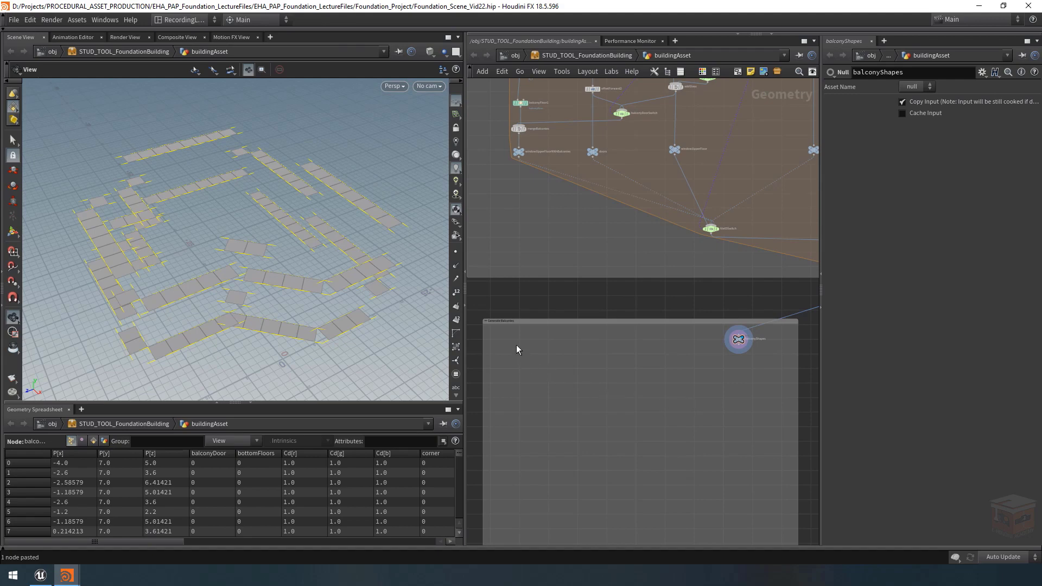
Display foreach_Floor_end1 in the Copy Floors With Numbers box and examine its wall geometry.
scroll(561, 359, "down", 8)
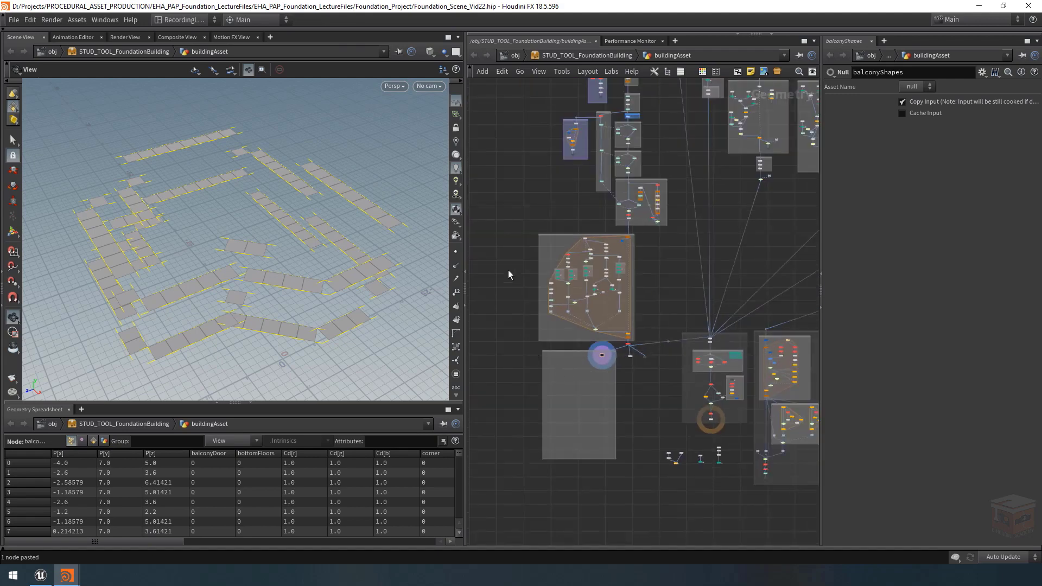
middle_click_drag(508, 269, 499, 405)
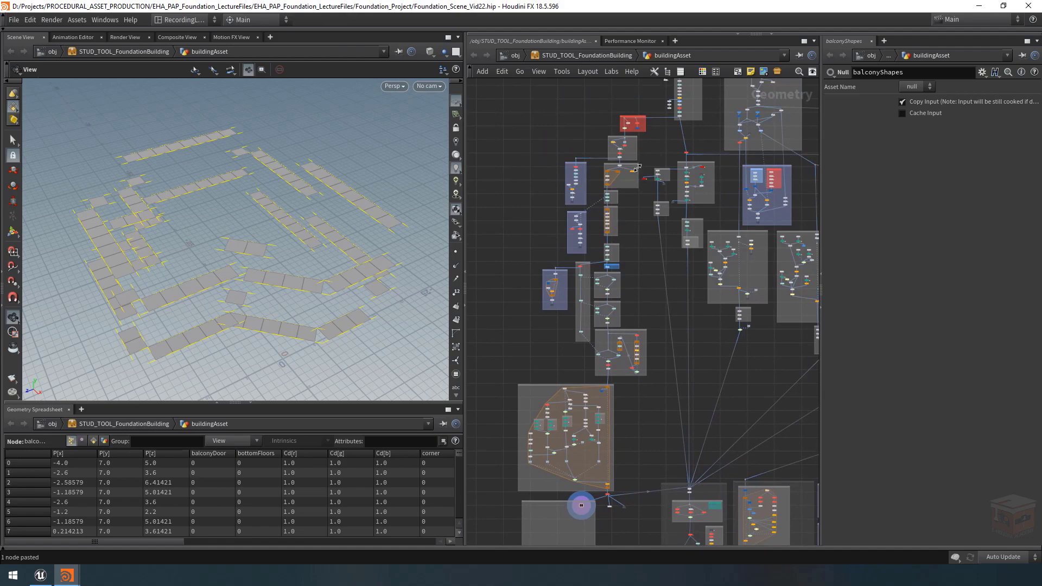
scroll(638, 168, "up", 8)
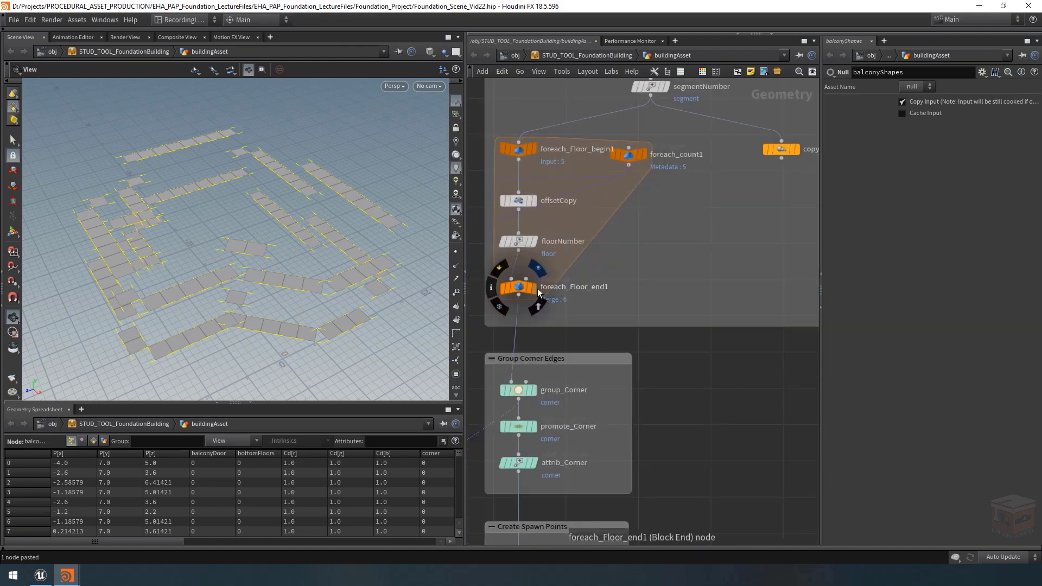
left_click(537, 290)
middle_click_drag(658, 254, 666, 325)
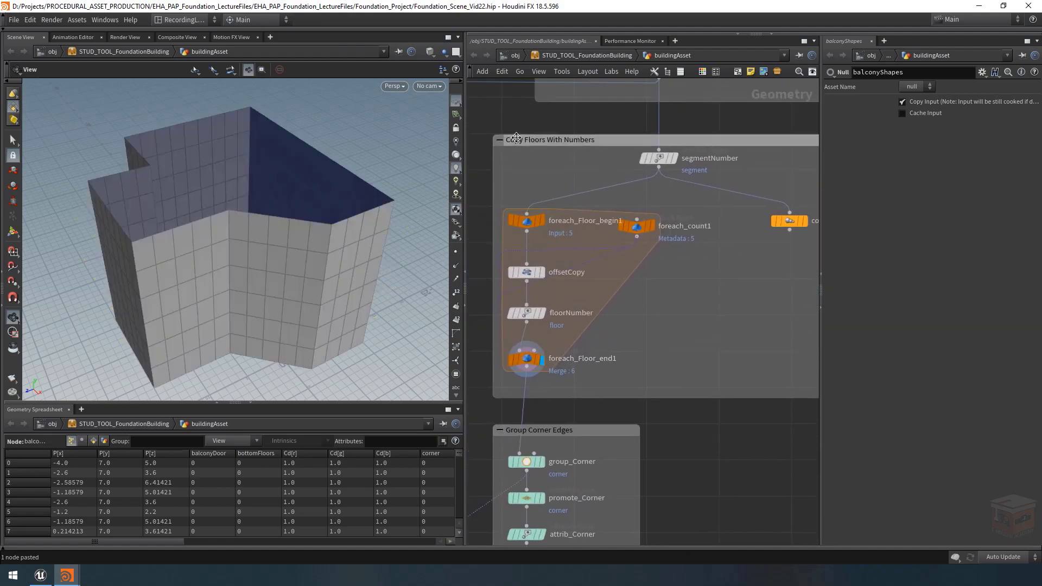
scroll(684, 312, "down", 2)
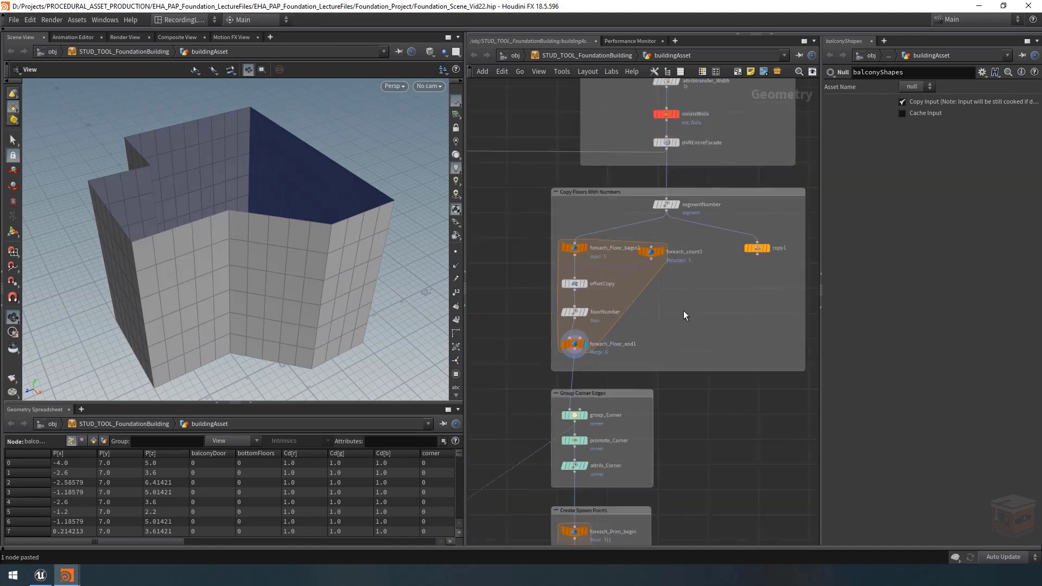
scroll(680, 314, "down", 4)
scroll(673, 326, "up", 2)
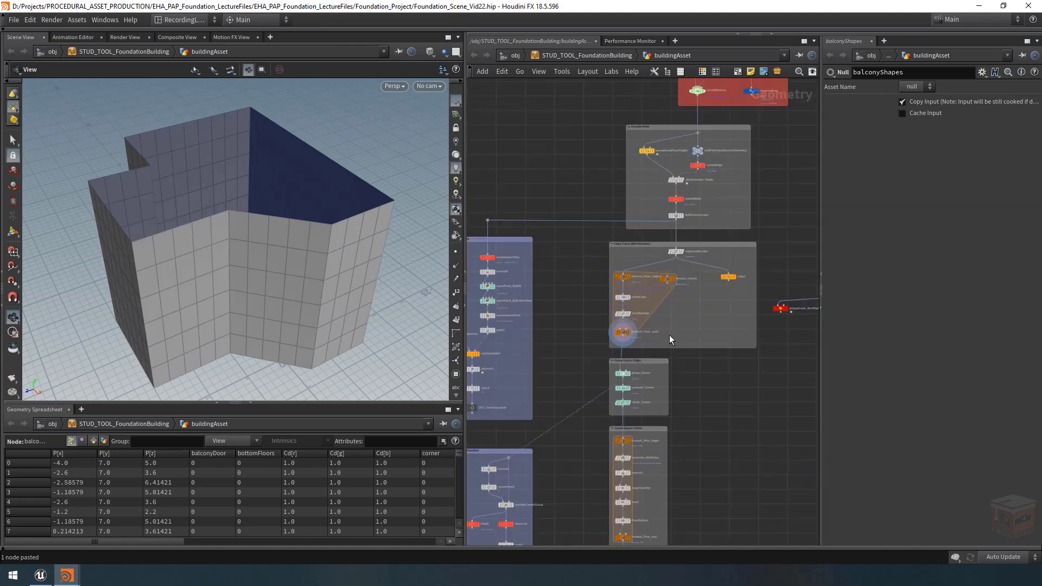
scroll(669, 334, "up", 3)
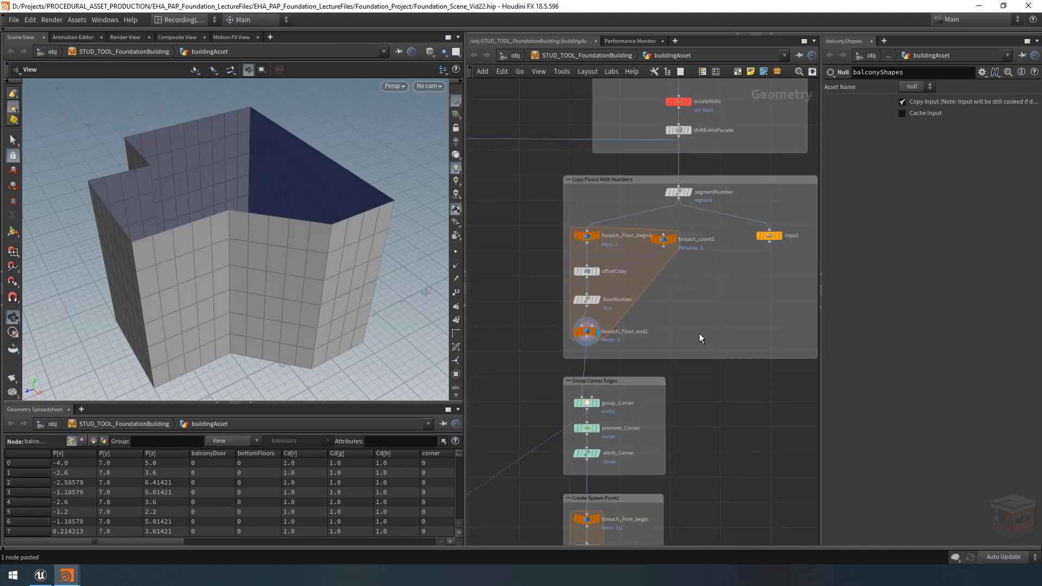
Add a Null node in the Copy Floors With Numbers box and connect it to the output of foreach_Floor_end1.
key("Tab")
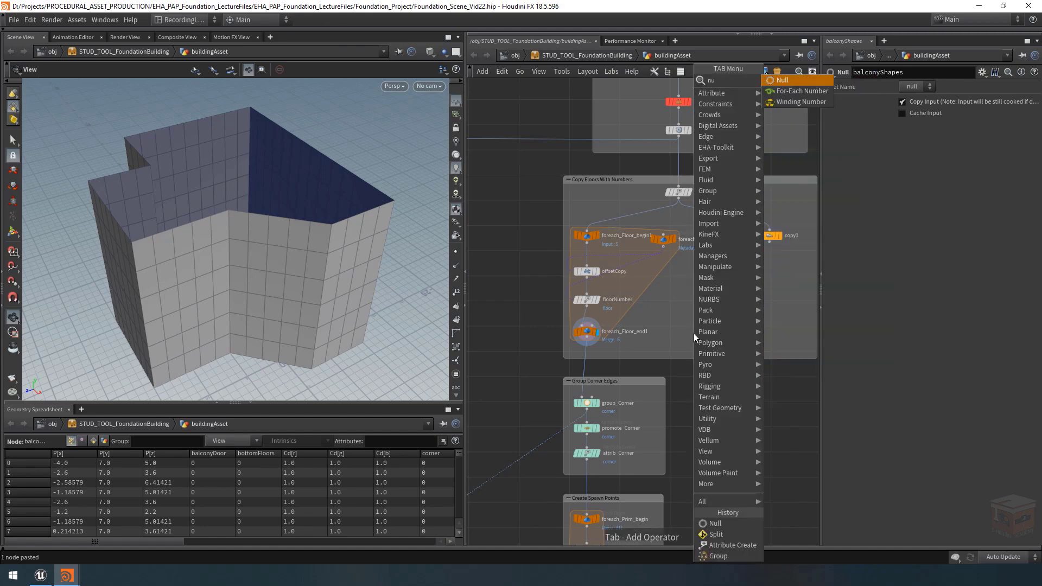
key("Return")
left_click(716, 340)
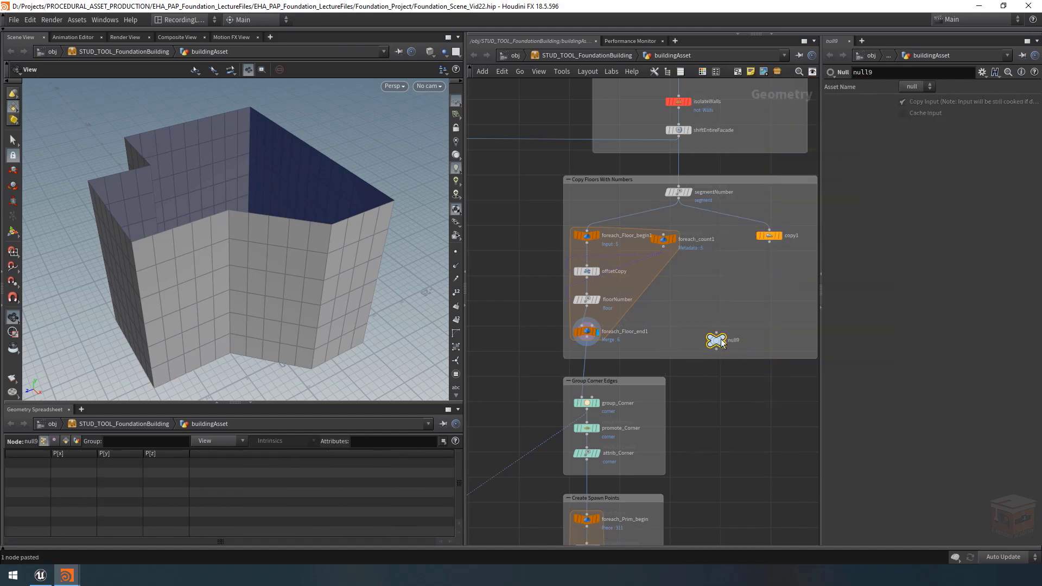
left_click(716, 332)
left_click(587, 342)
Rename the new null OUT_Walls and color it dark gray.
scroll(669, 313, "down", 2)
scroll(639, 311, "up", 2)
key("ctrl+z")
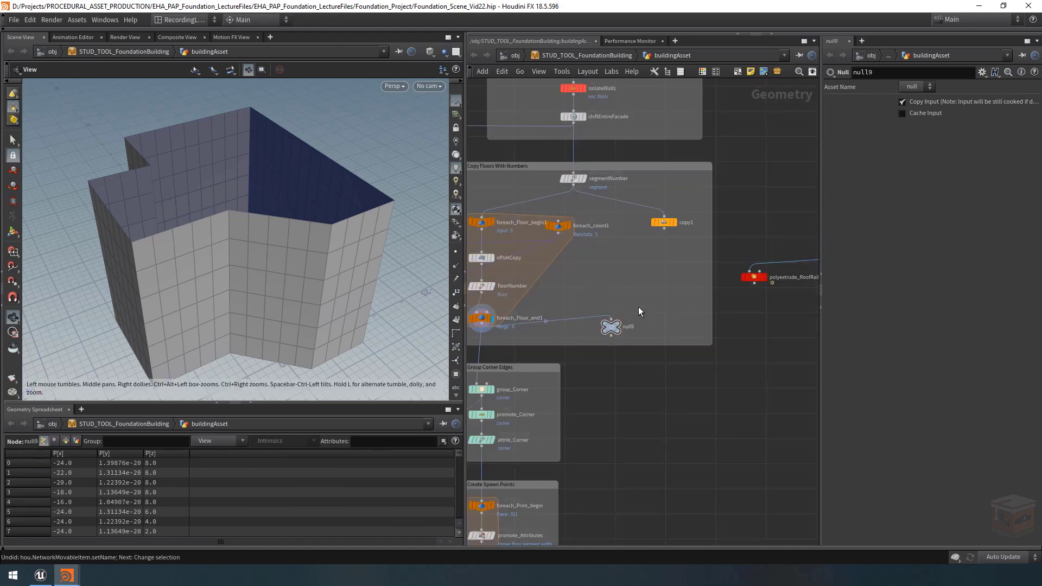
double_click(631, 326)
key("Return")
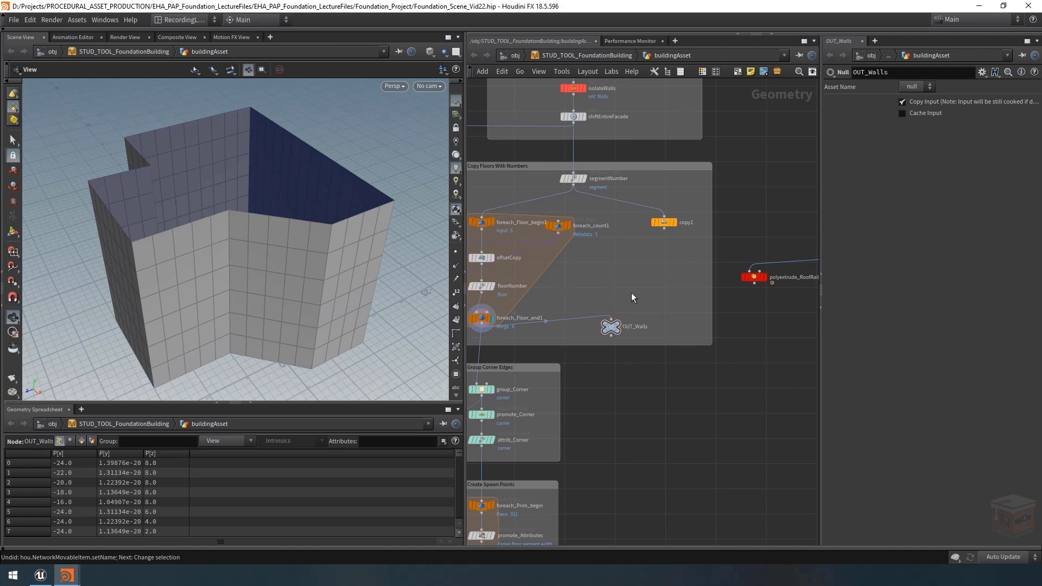
left_click(703, 72)
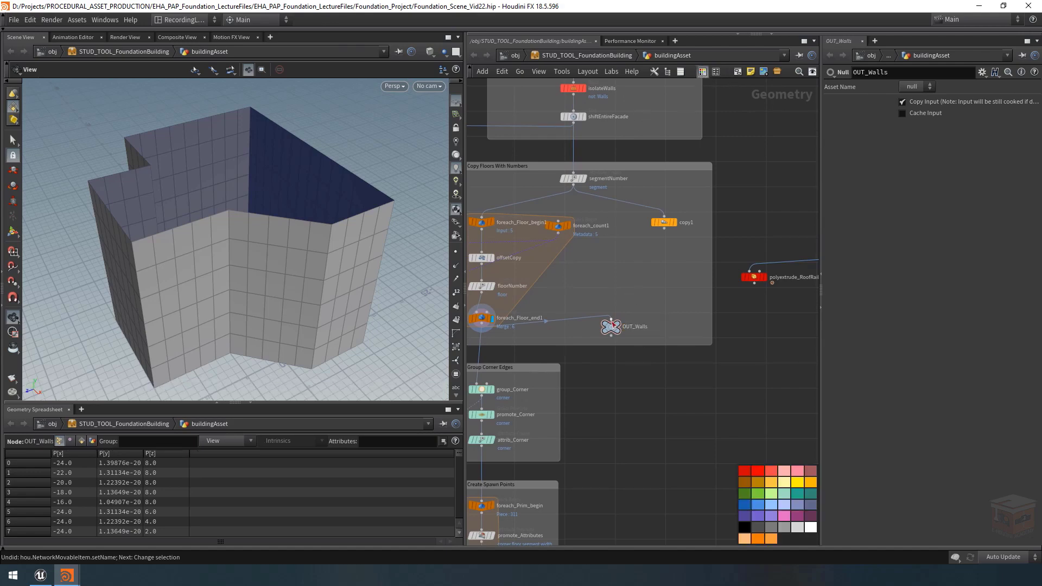
left_click(757, 526)
scroll(671, 408, "up", 3)
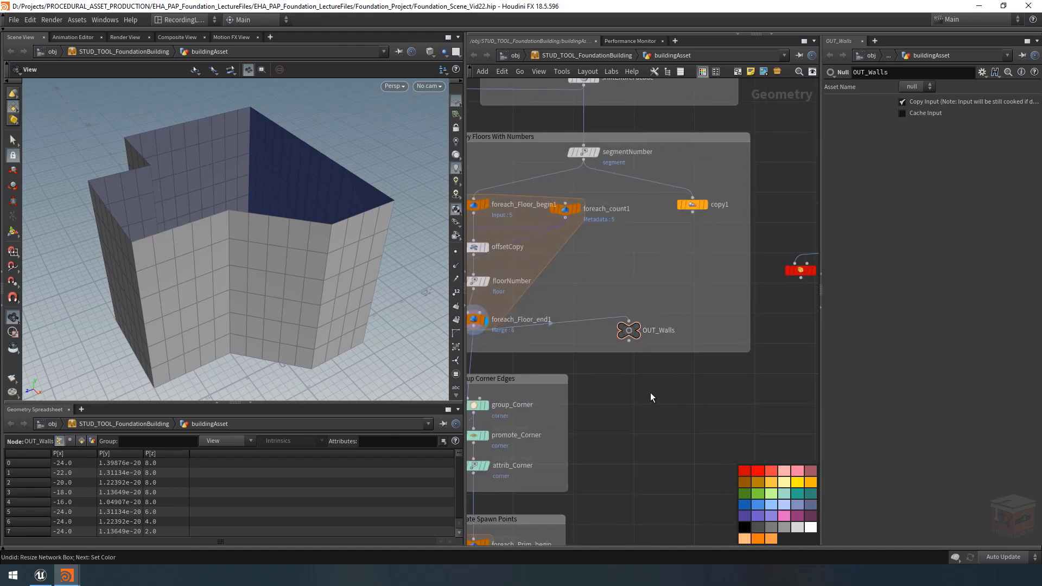
Add an Object Merge node below OUT_Walls and rename it IN_Walls.
key("Tab")
type("obj")
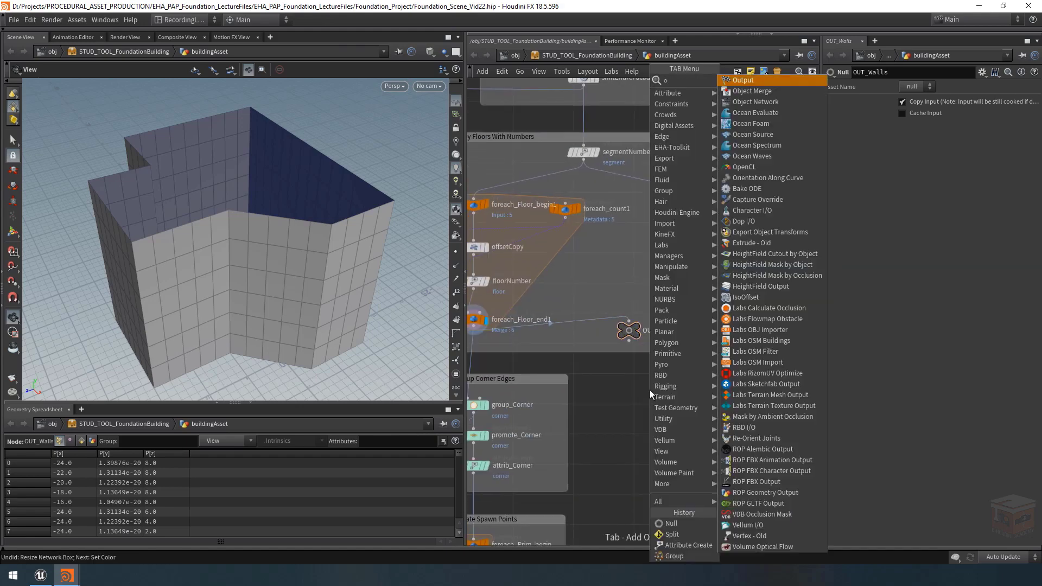
key("Return")
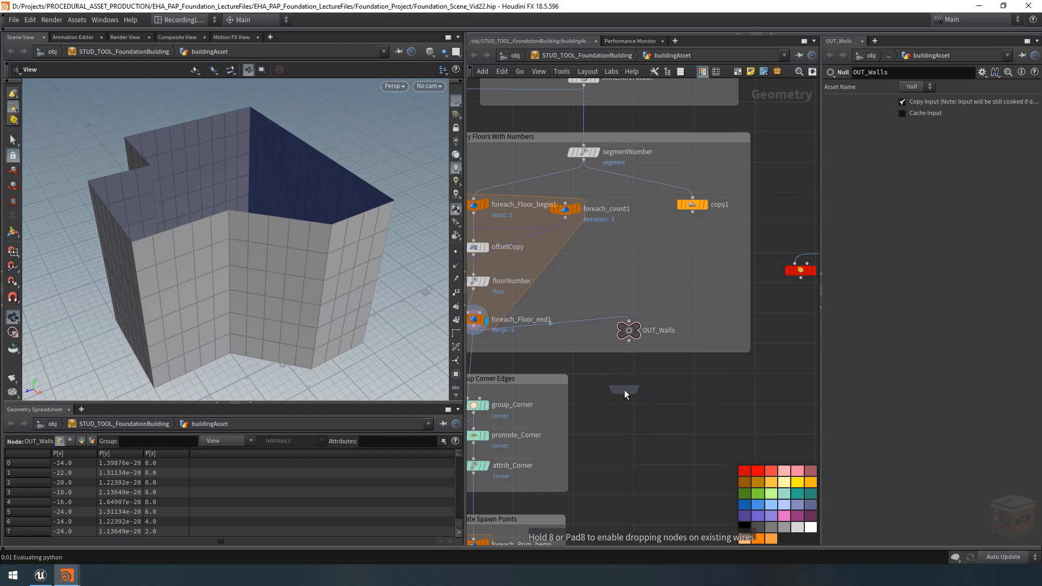
left_click(630, 386)
double_click(665, 329)
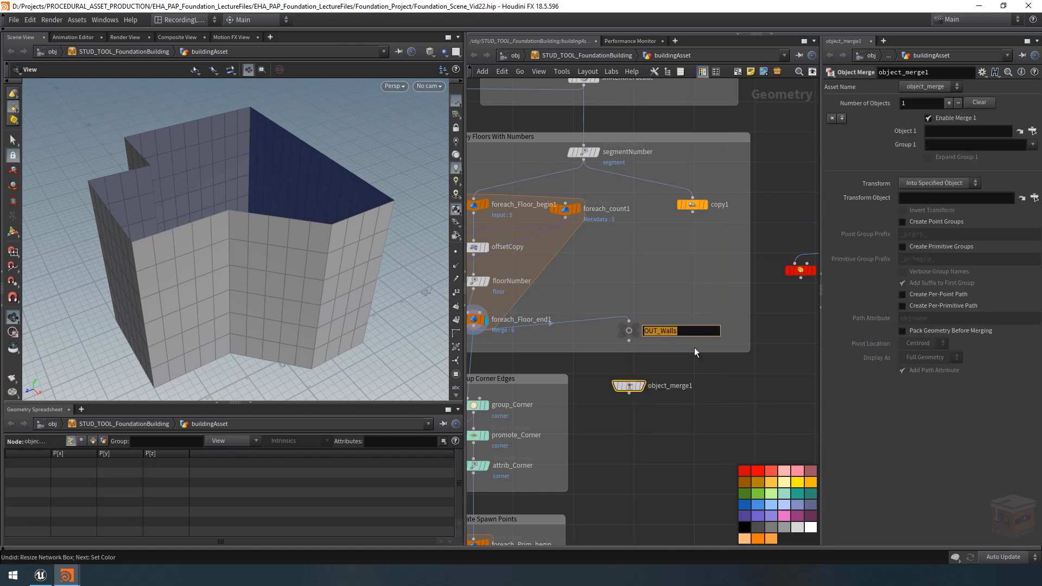
double_click(669, 386)
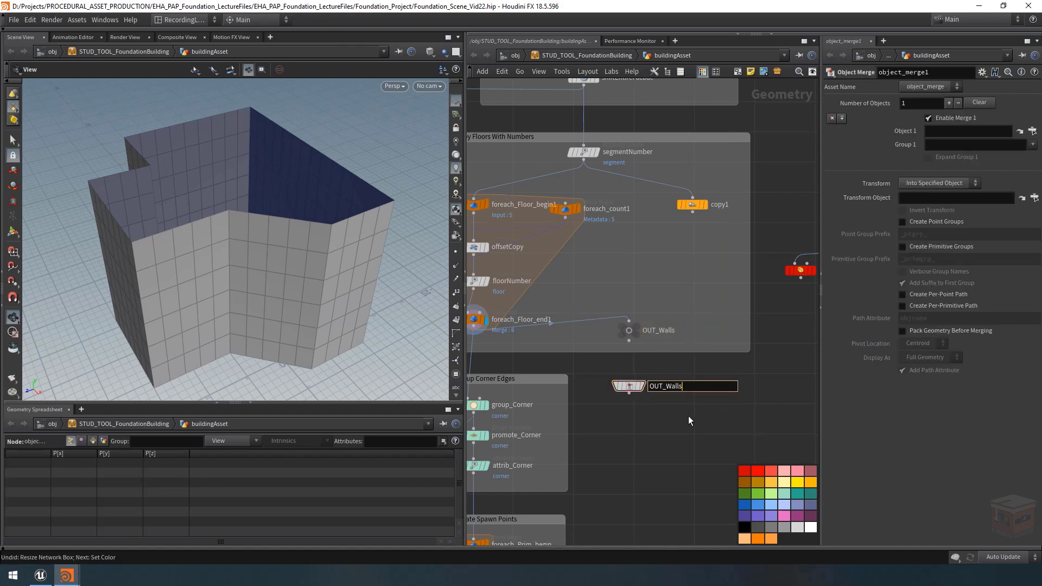
key("Home")
key("Delete")
key("Delete")
key("Delete")
type("IN")
key("Return")
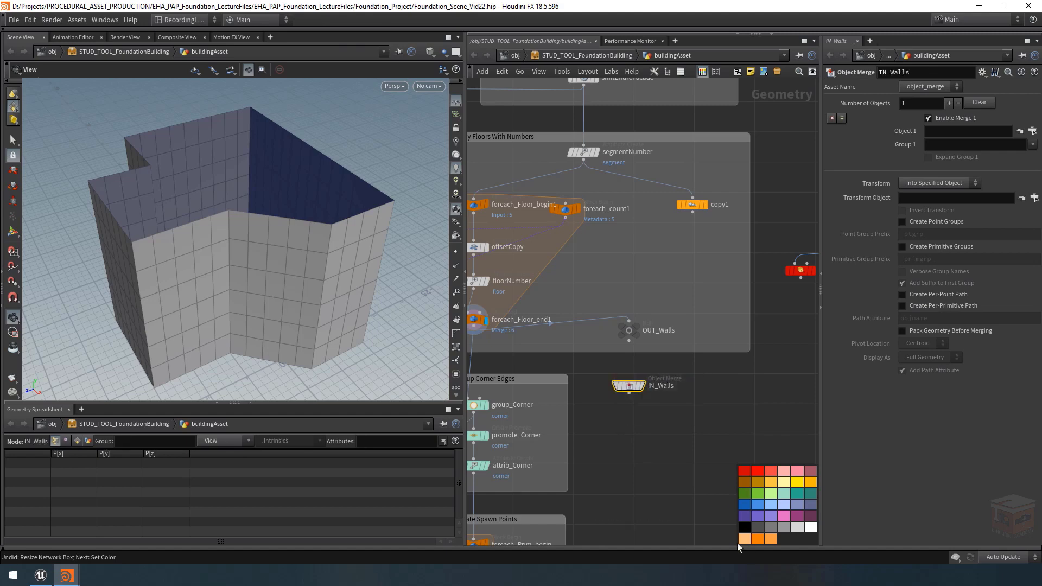
Display IN_Walls, widen the parameter area and set Object 1 to ../OUT_Walls.
left_click(642, 386)
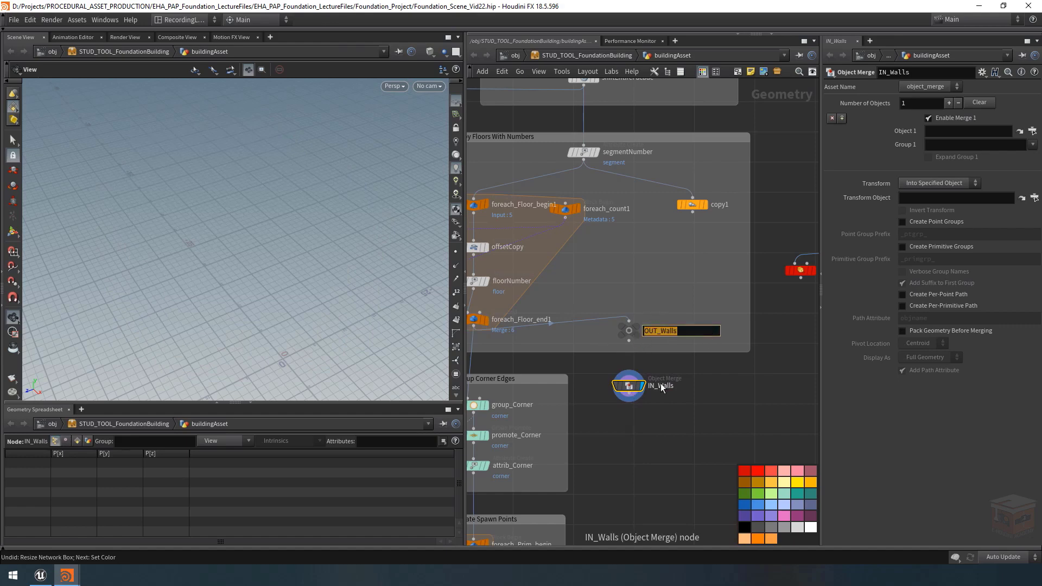
left_click_drag(678, 365, 584, 412)
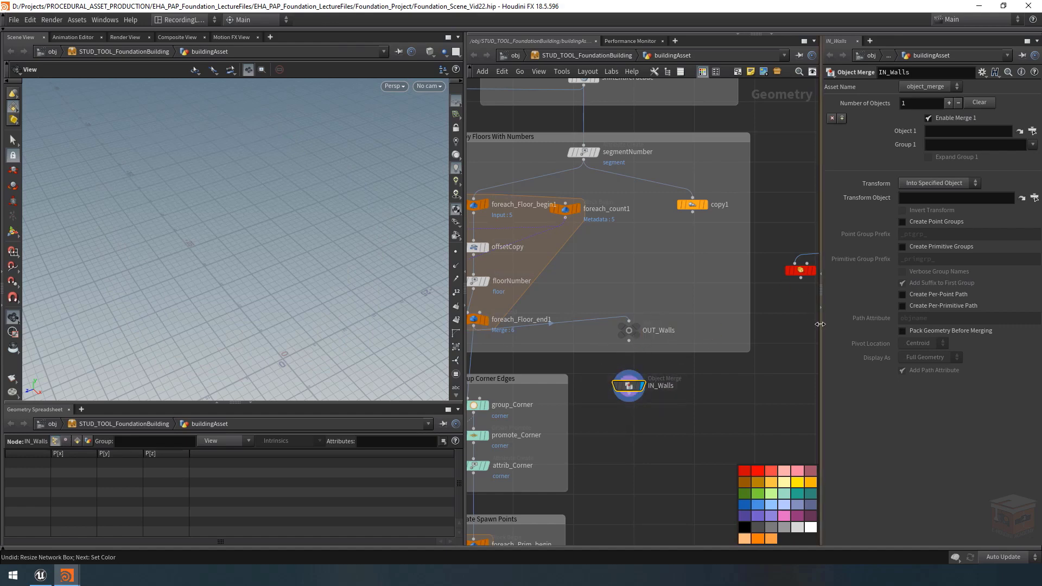
left_click_drag(820, 323, 716, 323)
left_click(828, 133)
type(".")
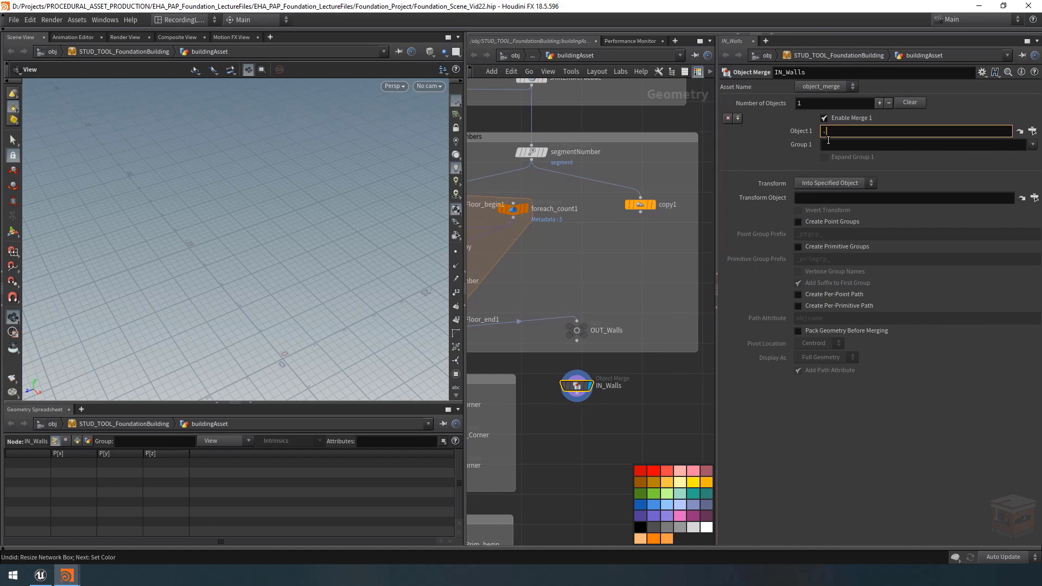
type("./OUT_Walls")
key("Return")
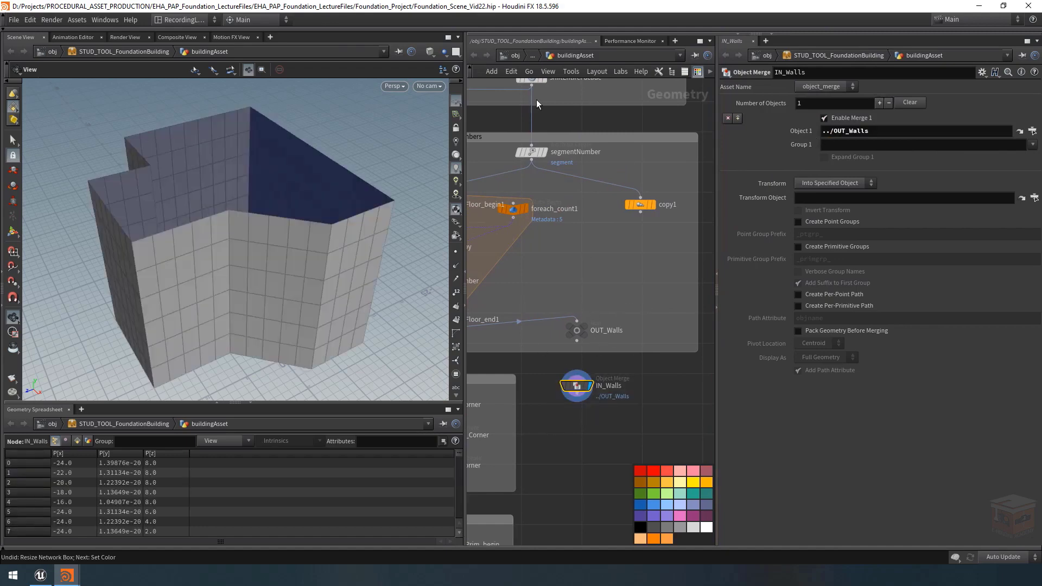
Turn on the network display of dependency links so IN_Walls shows its reference to OUT_Walls.
left_click(549, 74)
left_click(591, 207)
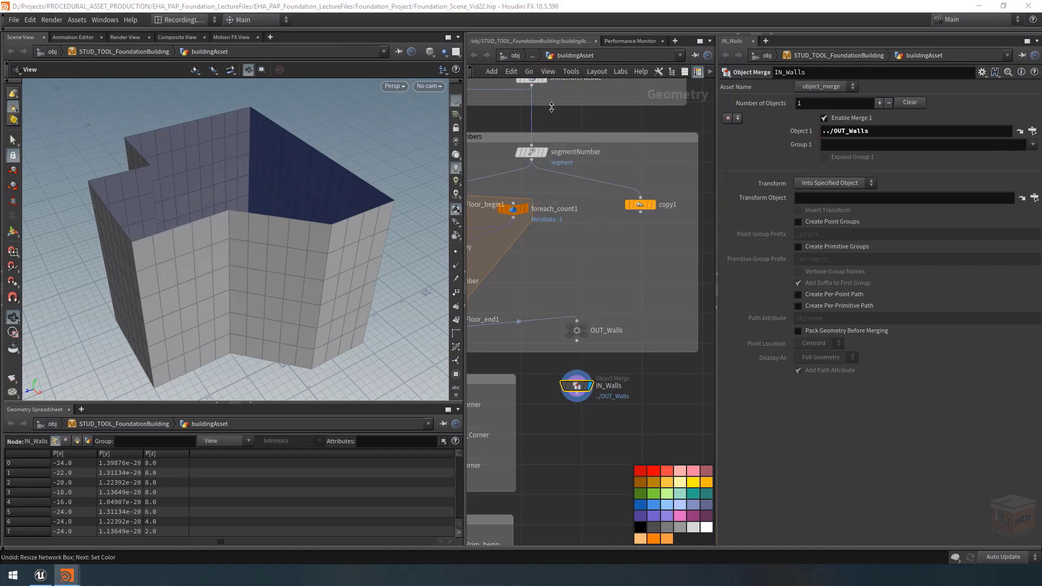
left_click(551, 72)
left_click(603, 216)
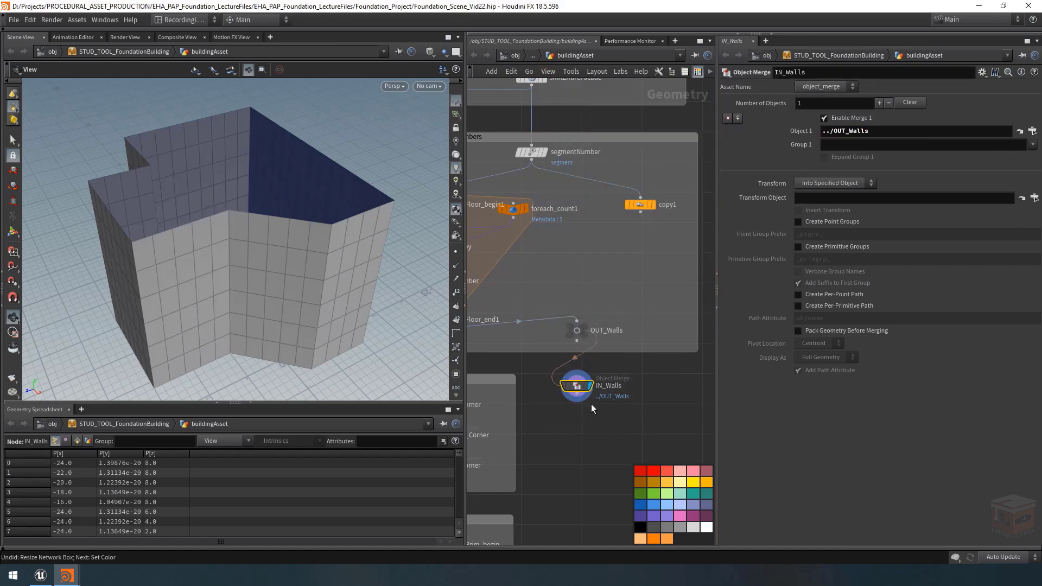
Move IN_Walls down into the Generate Balconies box, beside balconyShapes near the box's upper edge.
scroll(591, 410, "down", 6)
scroll(593, 421, "down", 4)
middle_click_drag(595, 432, 634, 255)
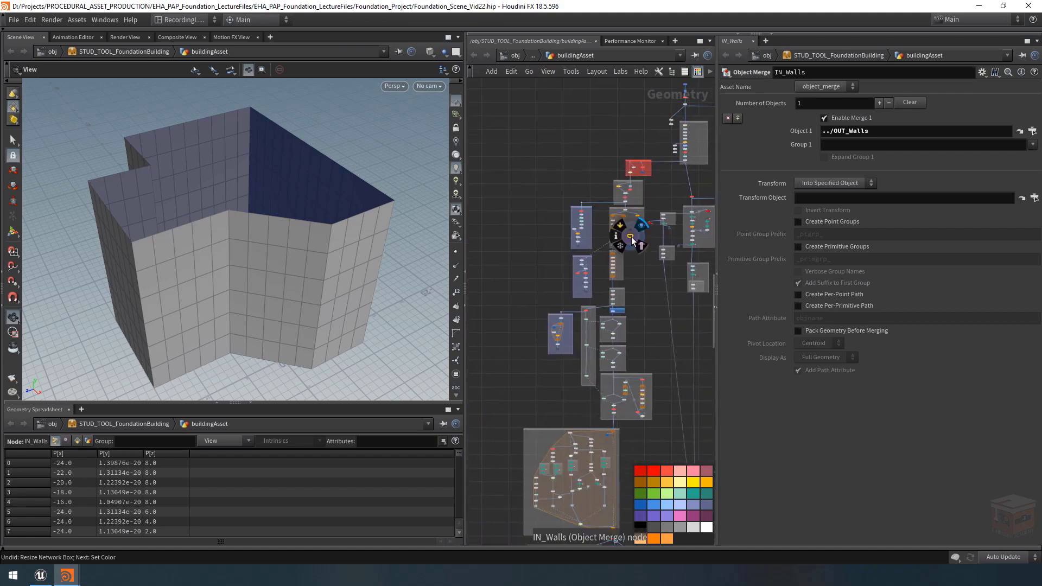
left_click_drag(630, 237, 503, 489)
middle_click_drag(497, 420, 508, 215)
scroll(532, 304, "up", 2)
left_click_drag(511, 277, 563, 368)
scroll(594, 390, "up", 3)
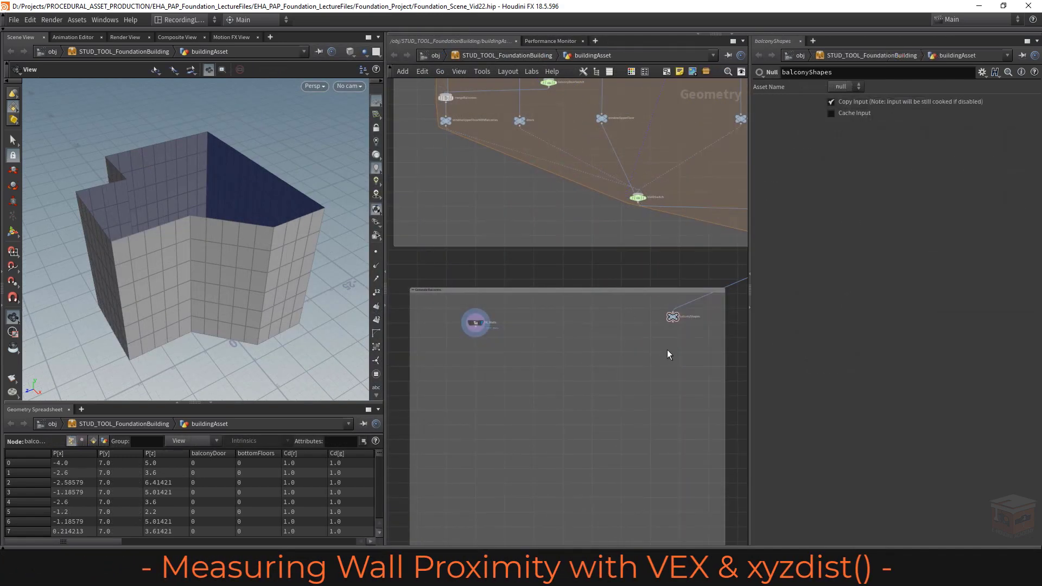
Display balconyShapes and move it a little closer to IN_Walls.
scroll(678, 315, "up", 4)
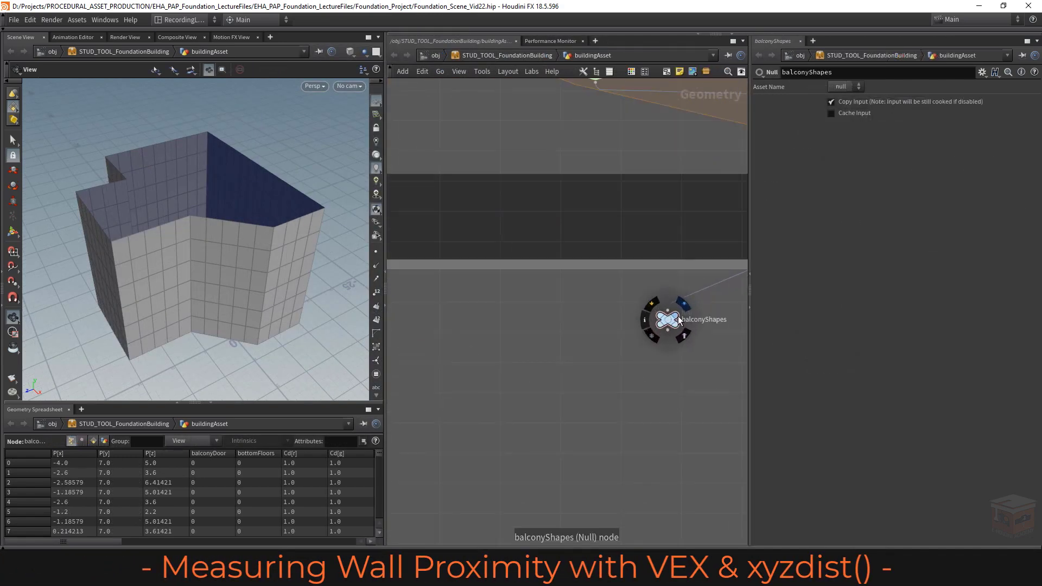
left_click(675, 317)
left_click_drag(666, 320, 607, 329)
scroll(544, 337, "down", 3)
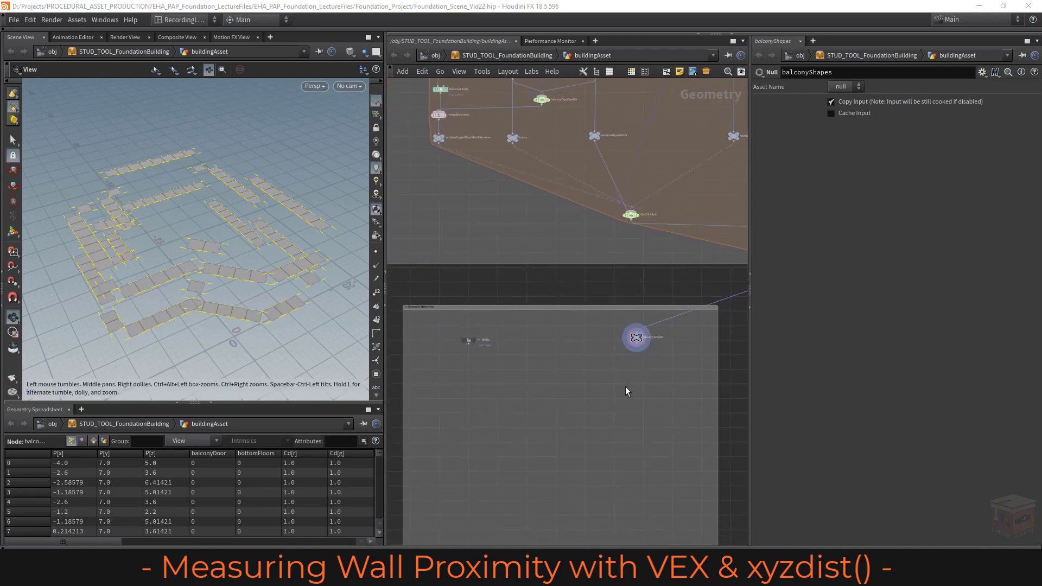
Show point markers and point numbers on the balcony shapes and examine the points where neighbouring polygons meet.
scroll(275, 288, "up", 3)
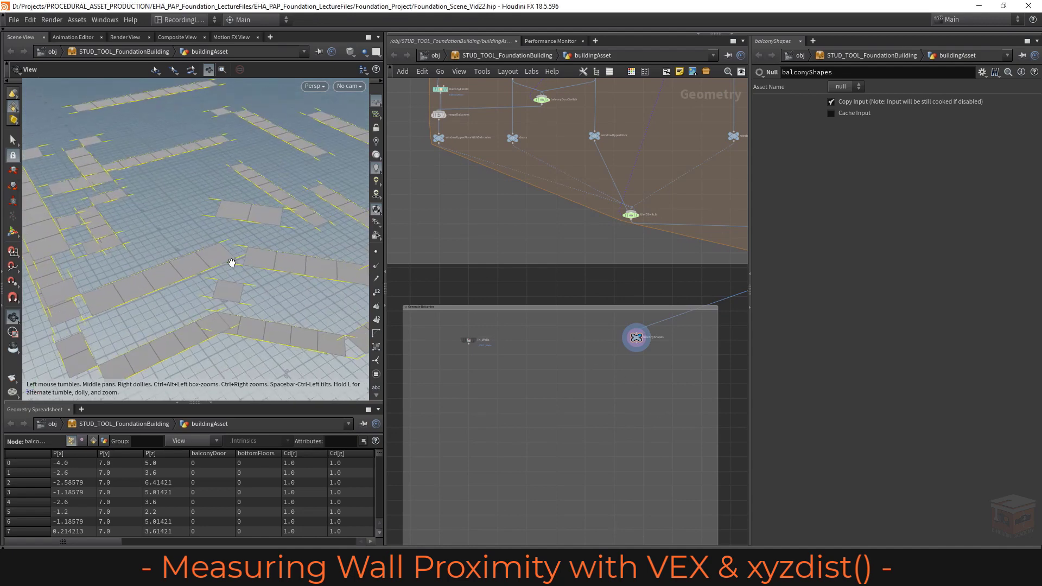
scroll(281, 294, "up", 3)
scroll(200, 249, "up", 3)
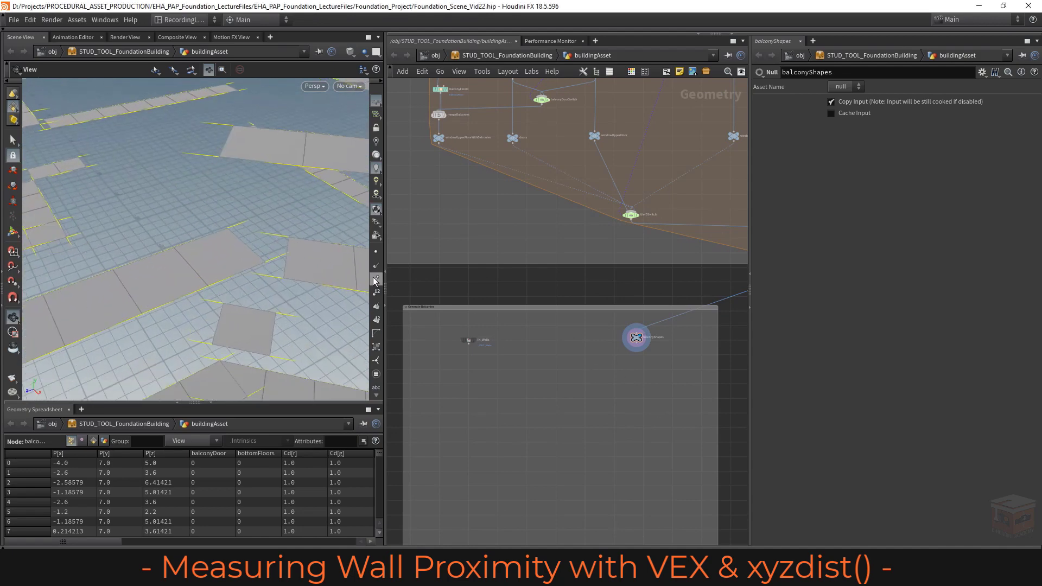
left_click(378, 253)
scroll(227, 277, "up", 2)
left_click(377, 293)
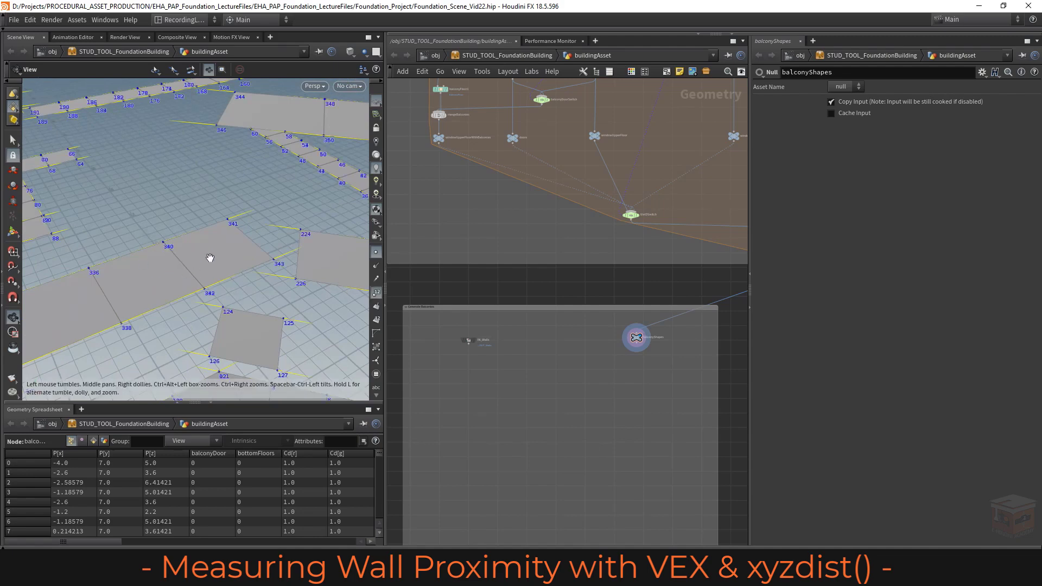
right_click_drag(218, 262, 197, 264)
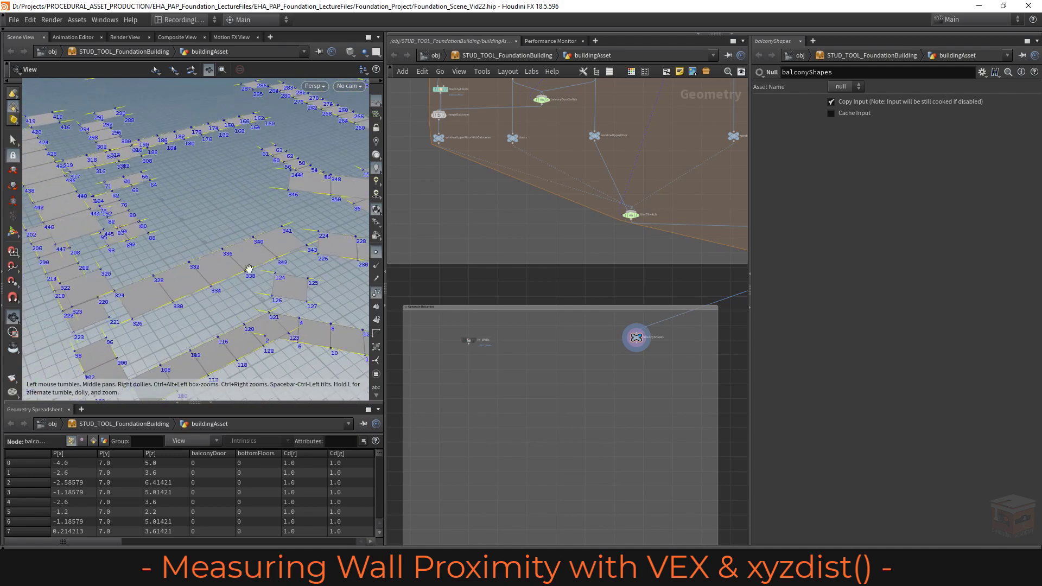
middle_click_drag(642, 368, 638, 355)
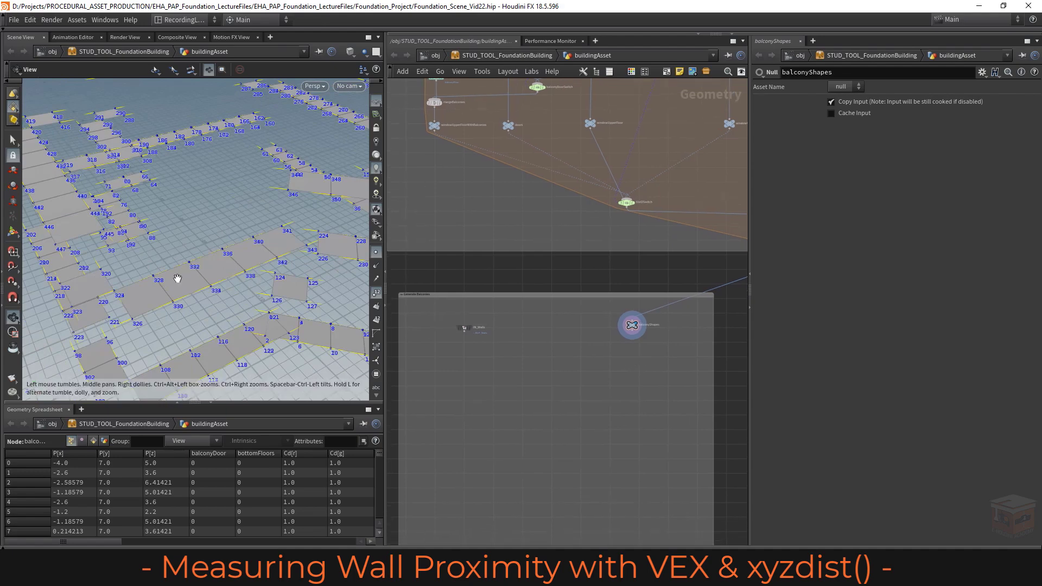
mouse_move(223, 256)
left_mouse_down()
mouse_move(89, 221)
mouse_move(121, 214)
mouse_move(231, 264)
left_mouse_up()
left_click_drag(178, 230, 184, 242)
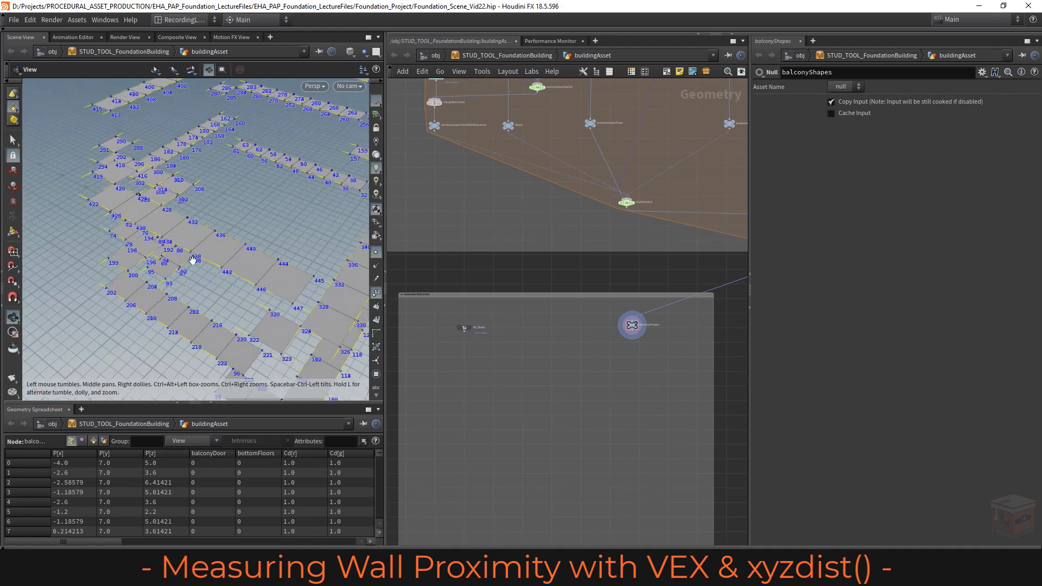
middle_click_drag(642, 379, 595, 390)
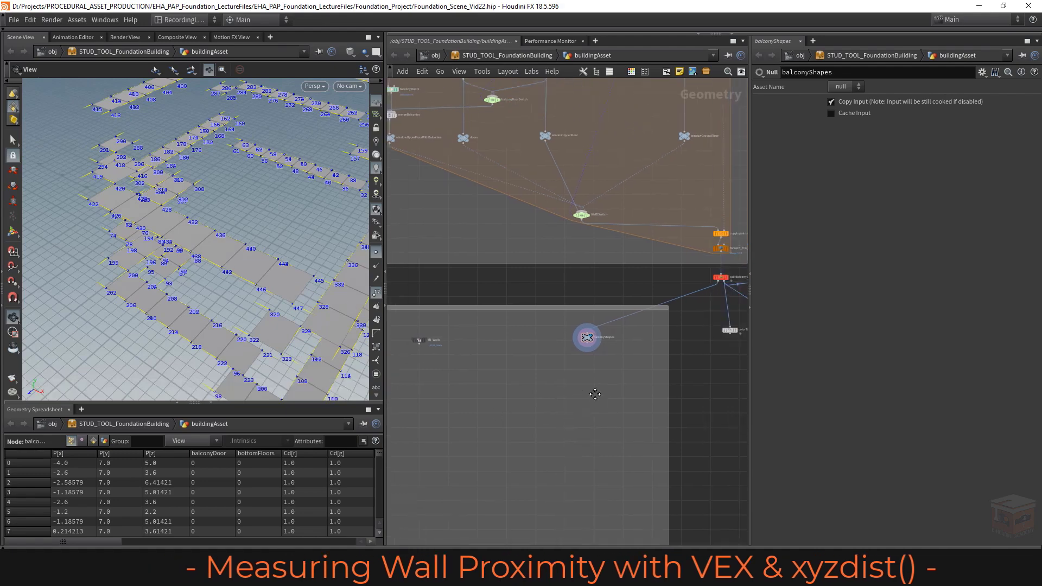
Add a Clean node below balconyShapes, connect it to the null's output and display it.
scroll(595, 373, "up", 4)
middle_click_drag(586, 348, 576, 349)
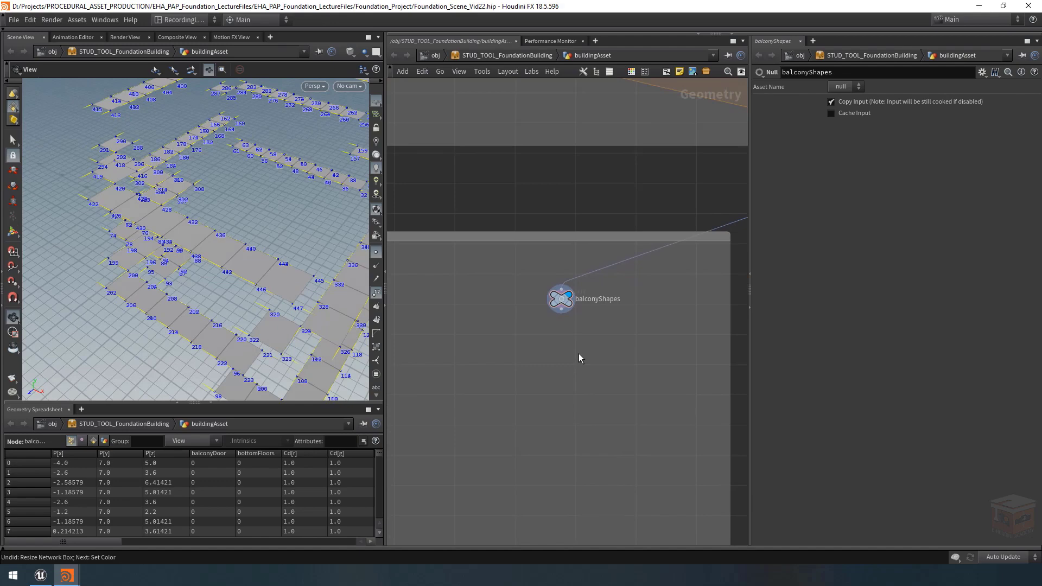
key("Tab")
type("clean")
key("Return")
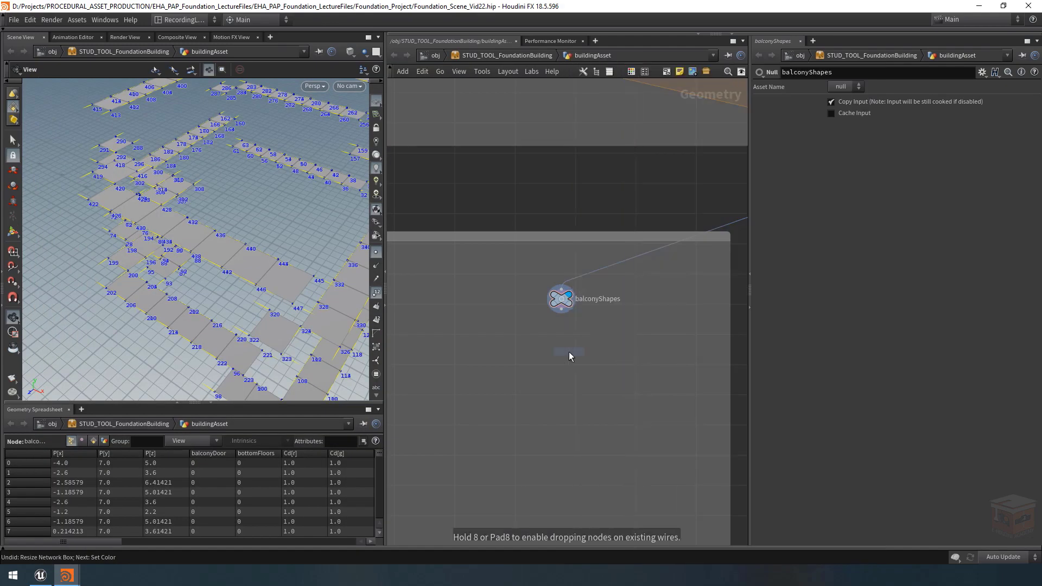
left_click(561, 343)
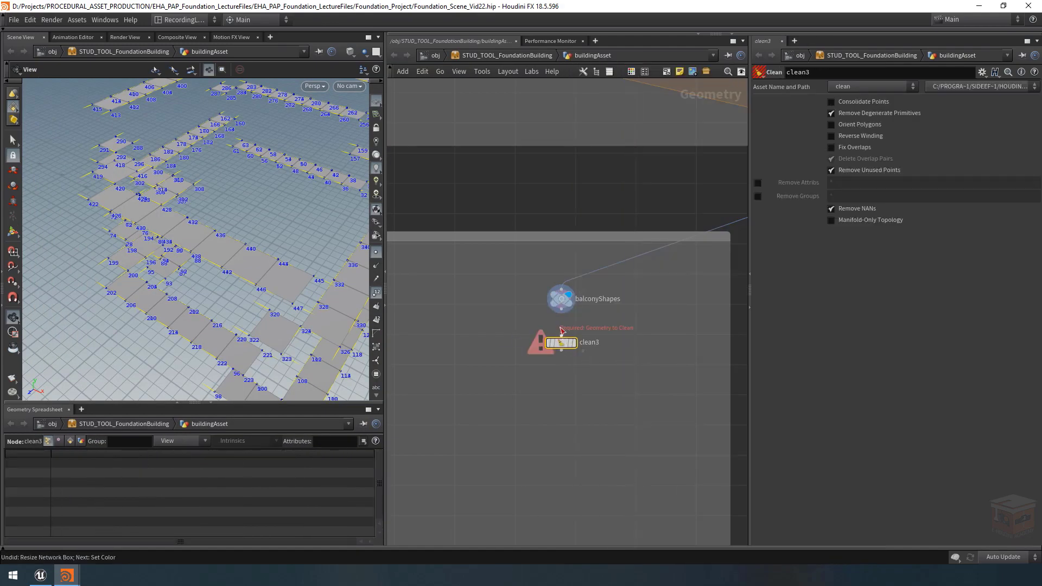
left_click(561, 335)
left_click(561, 308)
left_click(574, 342)
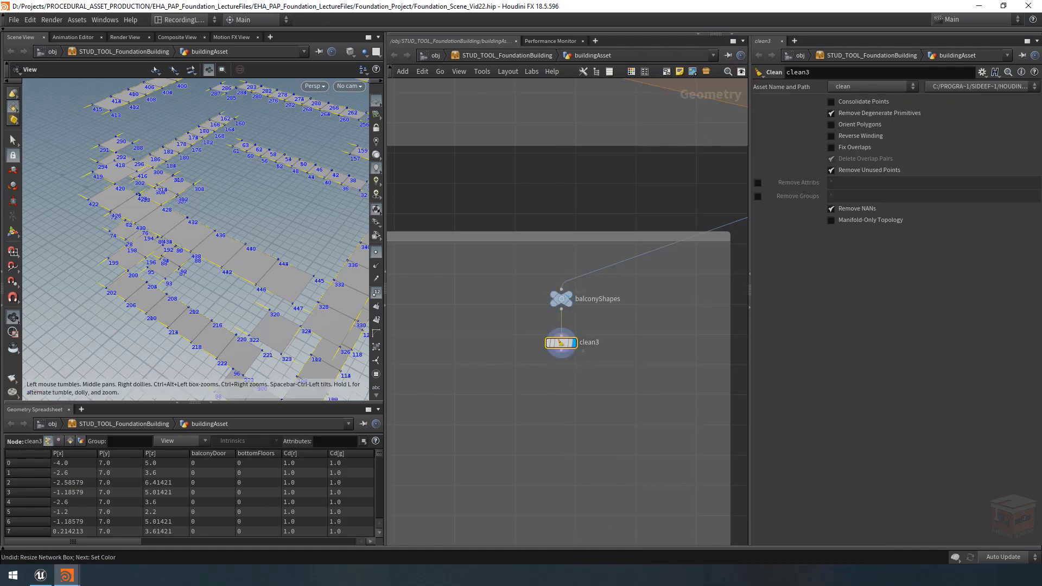
Enable Consolidate Points on the Clean node and check the point numbers on the balcony shapes.
left_click(869, 102)
right_click_drag(223, 251, 281, 251)
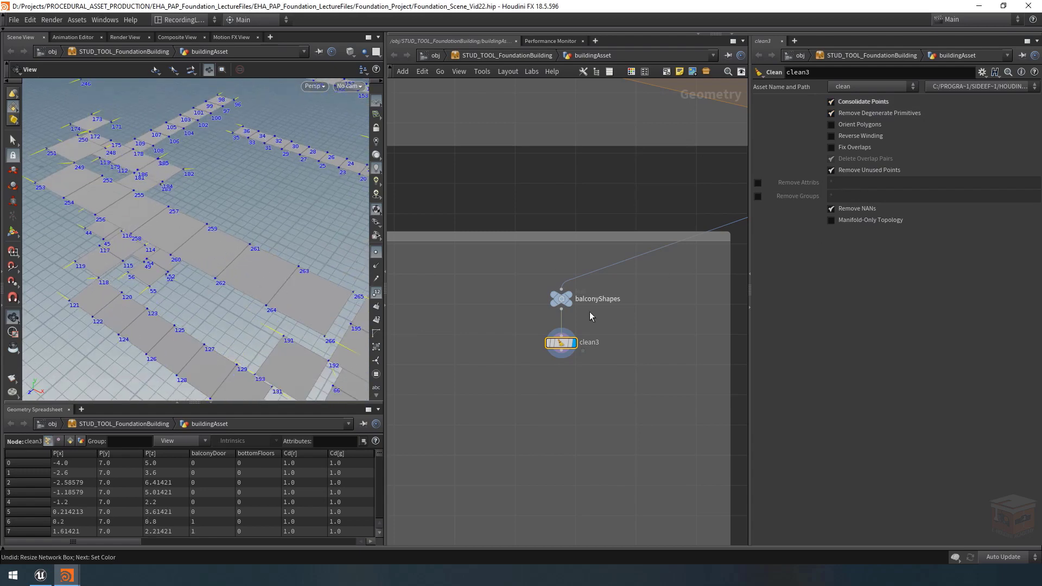
left_click_drag(274, 256, 249, 263)
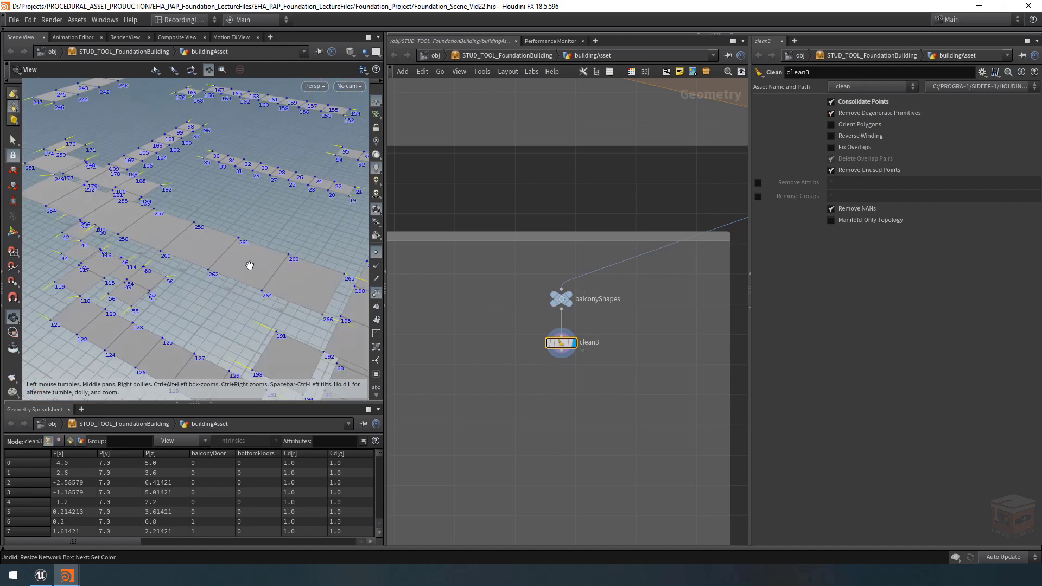
Enable Fix Overlaps and disable Delete Overlap Pairs on the Clean node, hiding the viewport's point markers and numbers.
left_click(850, 148)
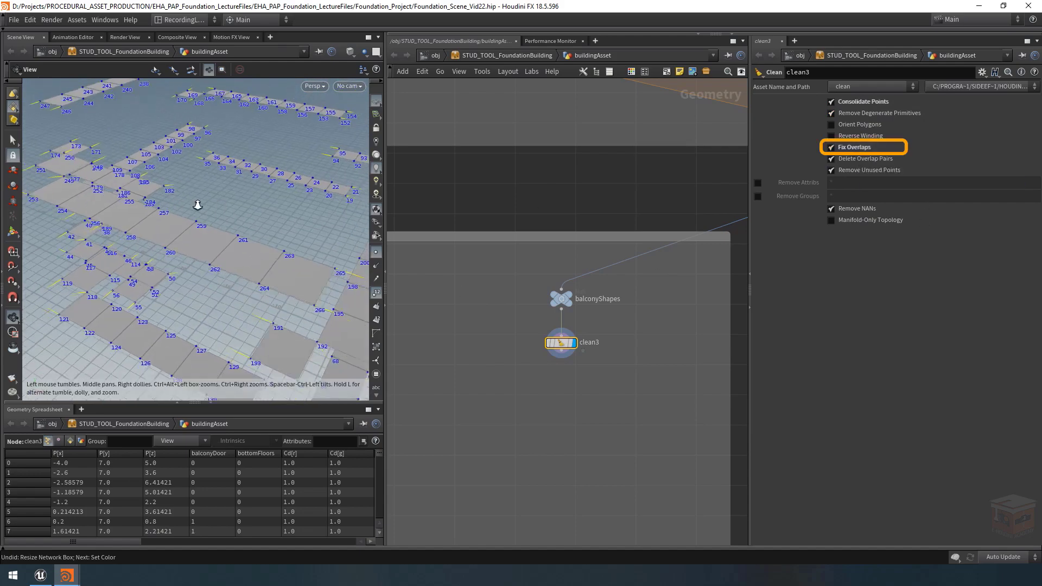
mouse_move(197, 204)
left_mouse_down()
mouse_move(245, 217)
mouse_move(207, 246)
mouse_move(225, 241)
left_mouse_up()
left_click(375, 252)
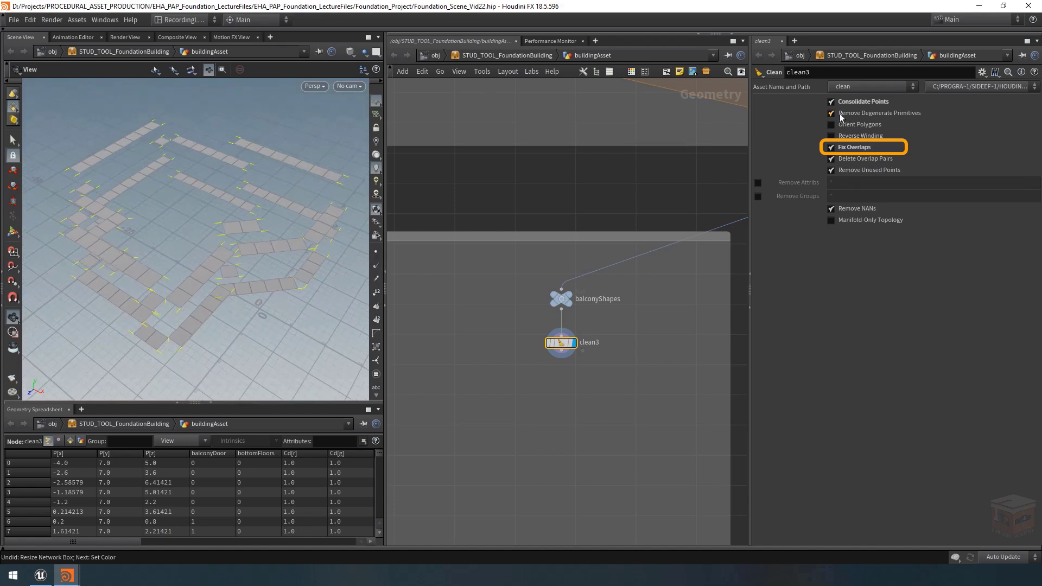
mouse_move(853, 163)
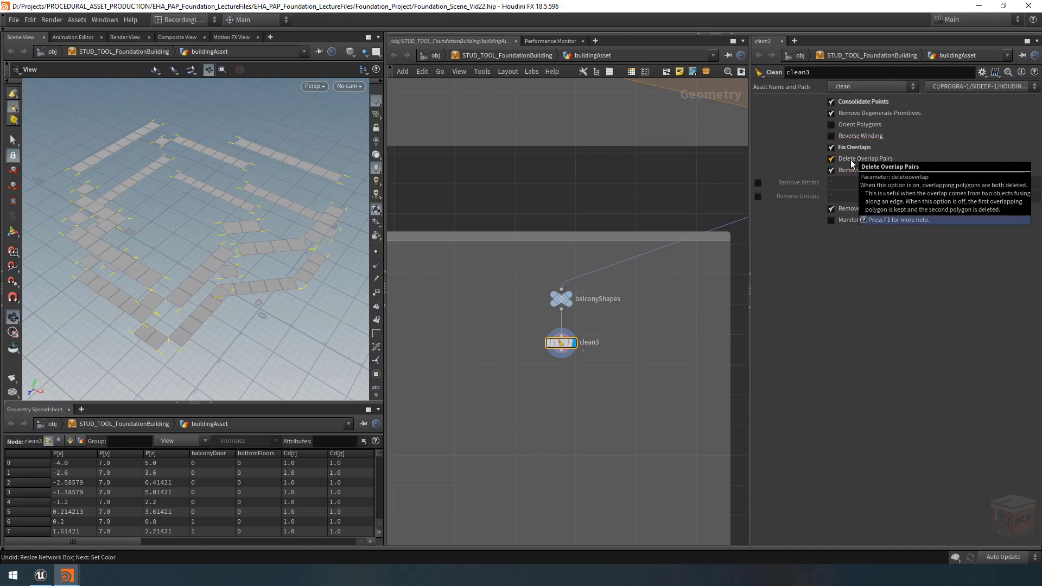
left_click(851, 162)
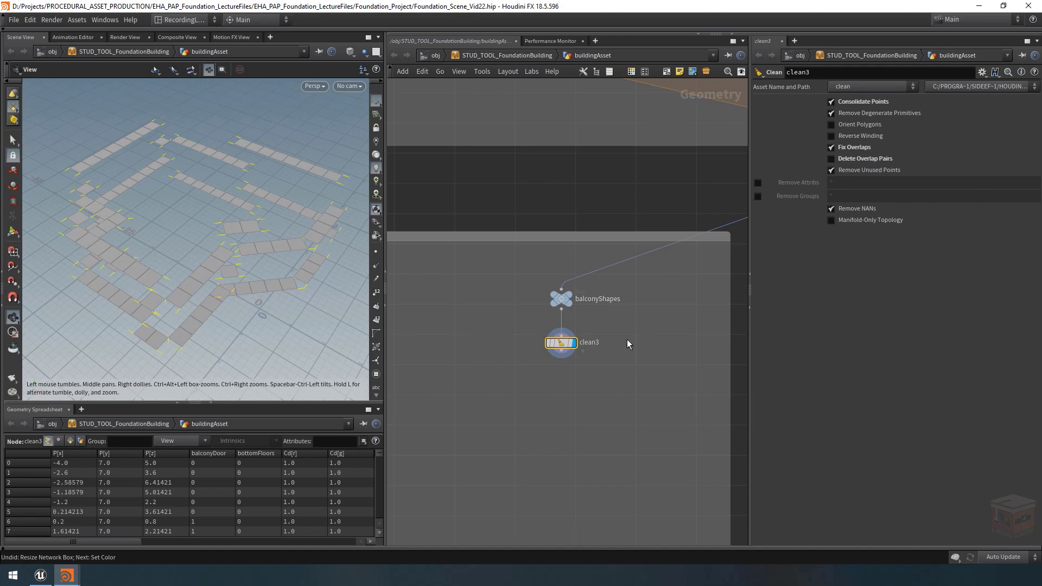
Switch the viewport to wireframe and examine the cleaned balcony shapes for overlapping polygons at the corners.
left_click(601, 391)
middle_click_drag(600, 393, 593, 358)
left_click_drag(152, 245, 186, 239)
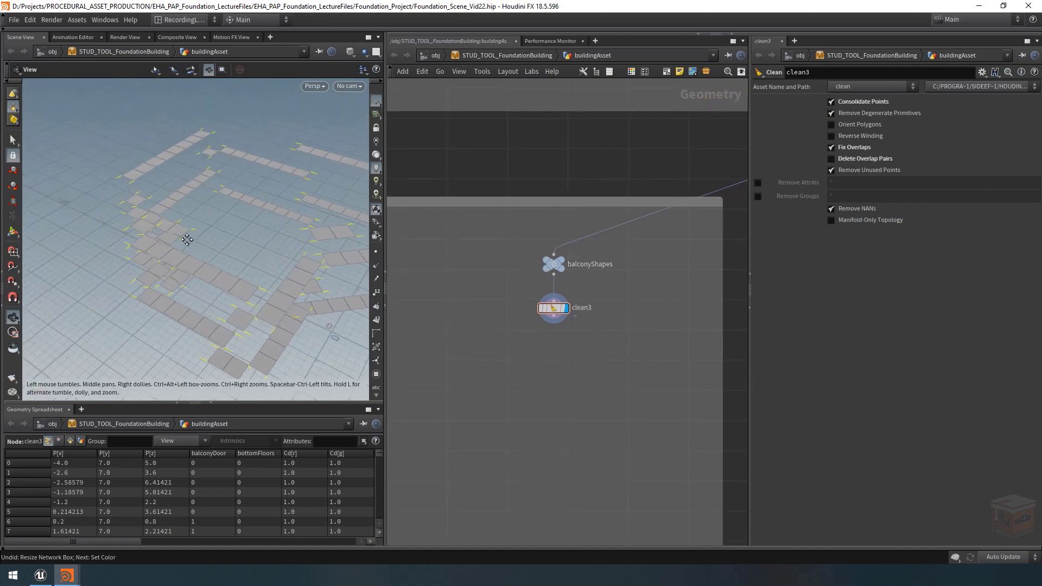
right_click_drag(186, 239, 488, 262)
mouse_move(202, 265)
middle_mouse_down()
mouse_move(271, 282)
mouse_move(284, 275)
middle_mouse_up()
key("w")
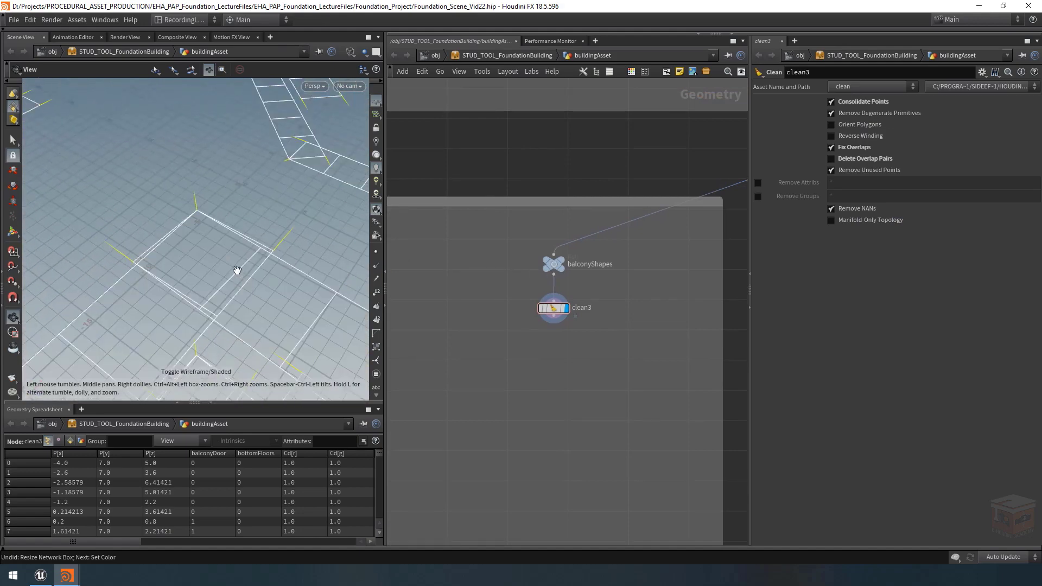
left_click_drag(237, 270, 204, 267)
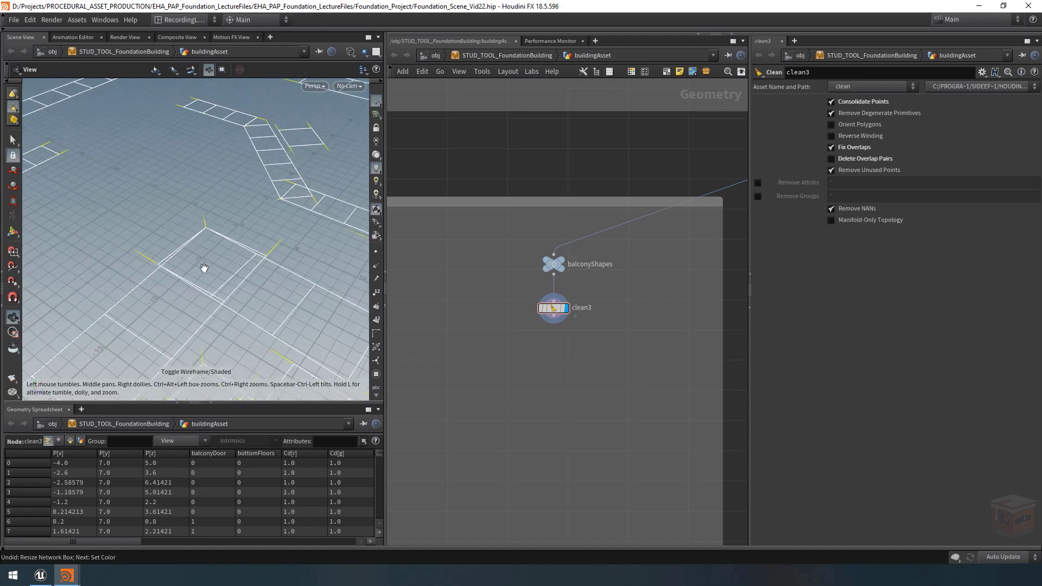
Add a Boolean Union node below the Clean node in the balcony network.
scroll(549, 350, "up", 4)
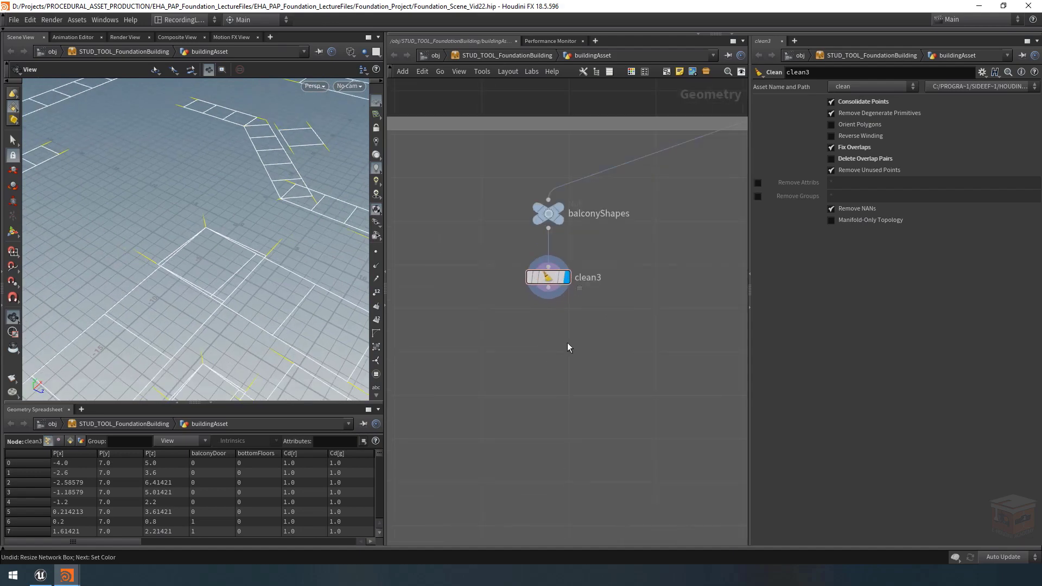
key("Tab")
type("boole")
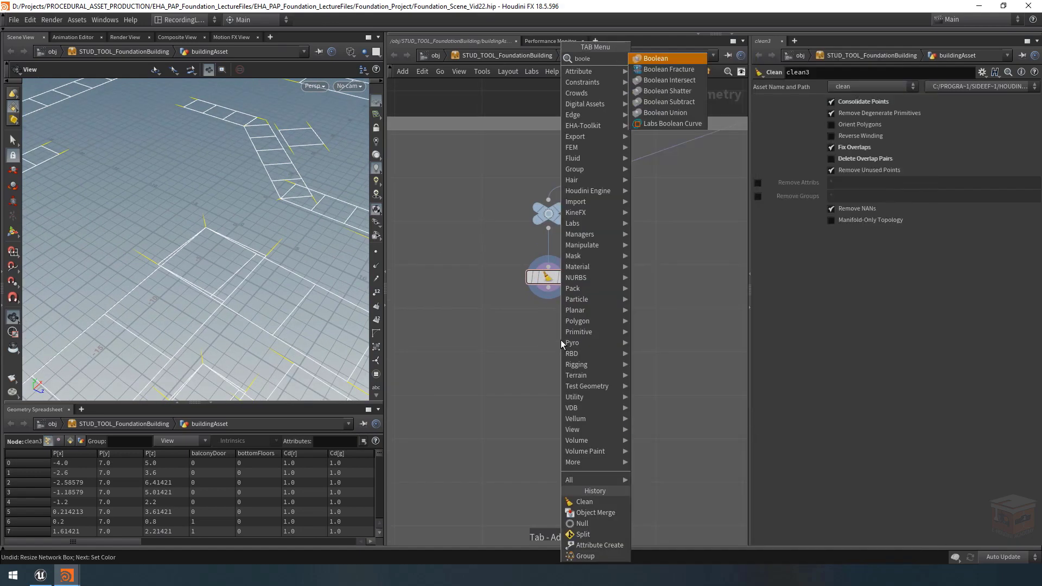
key("Down")
key("Down")
key("Down")
key("Down")
key("Down")
key("Return")
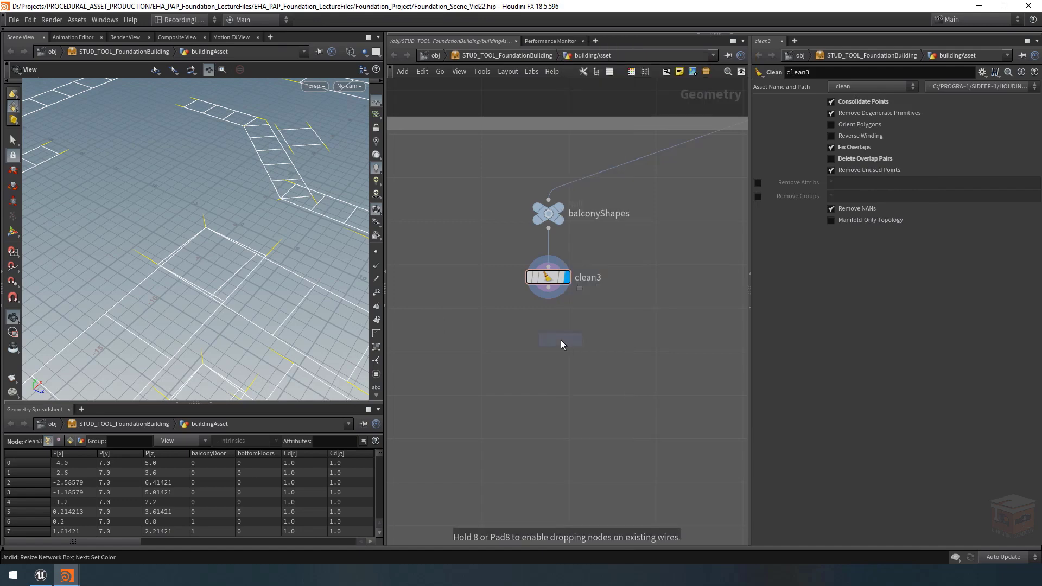
left_click(548, 333)
Return the viewport to shaded mode, wire the Clean node into the Boolean's first input and display the Boolean.
mouse_move(284, 279)
left_mouse_down()
mouse_move(168, 246)
mouse_move(239, 251)
mouse_move(231, 236)
mouse_move(201, 265)
left_mouse_up()
key("w")
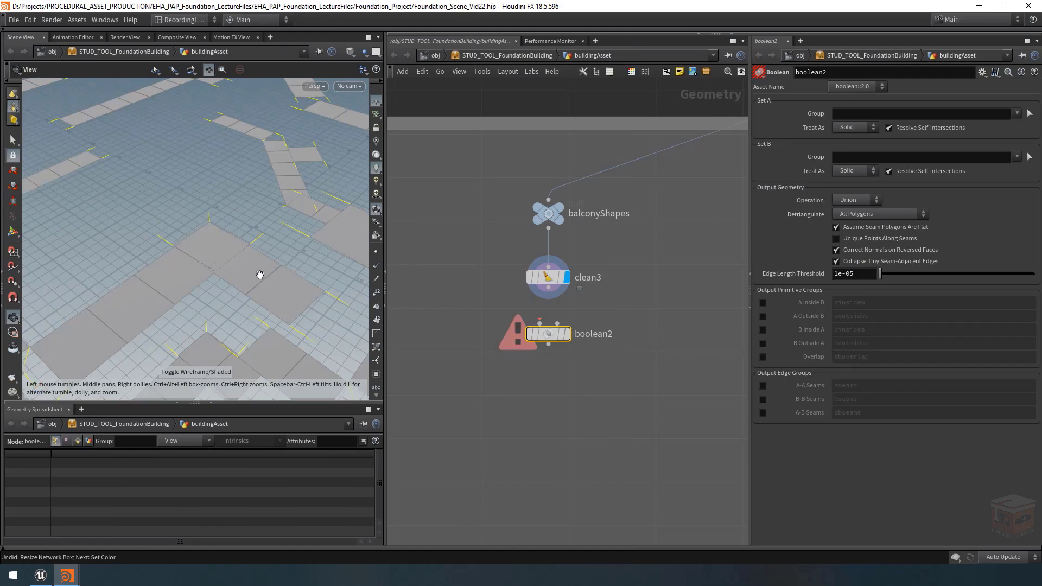
left_click(548, 323)
left_click(548, 288)
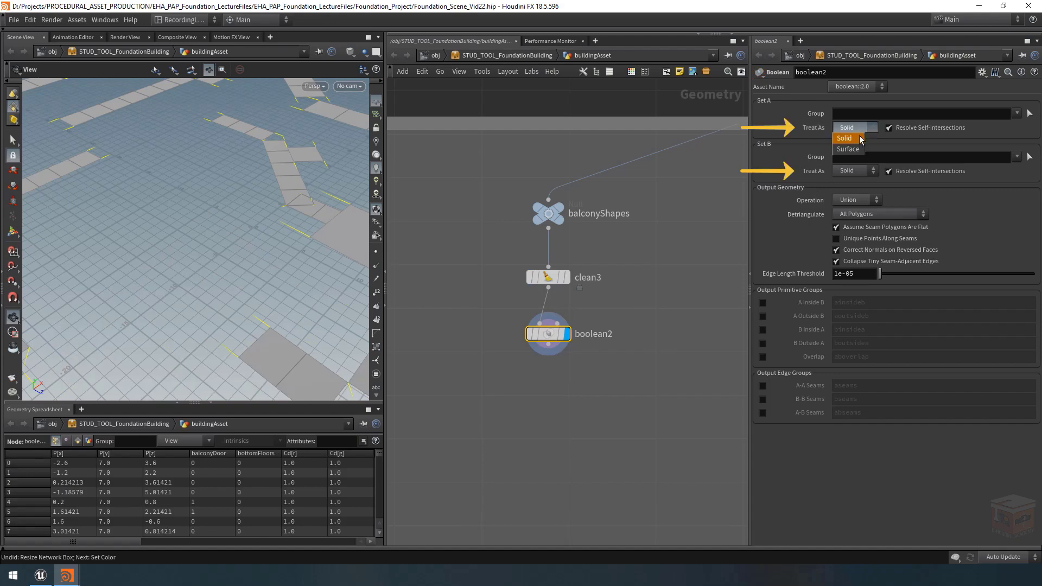
Set both Set A and Set B of the Boolean to be treated as Surface.
left_click(849, 149)
left_click(855, 171)
left_click(848, 193)
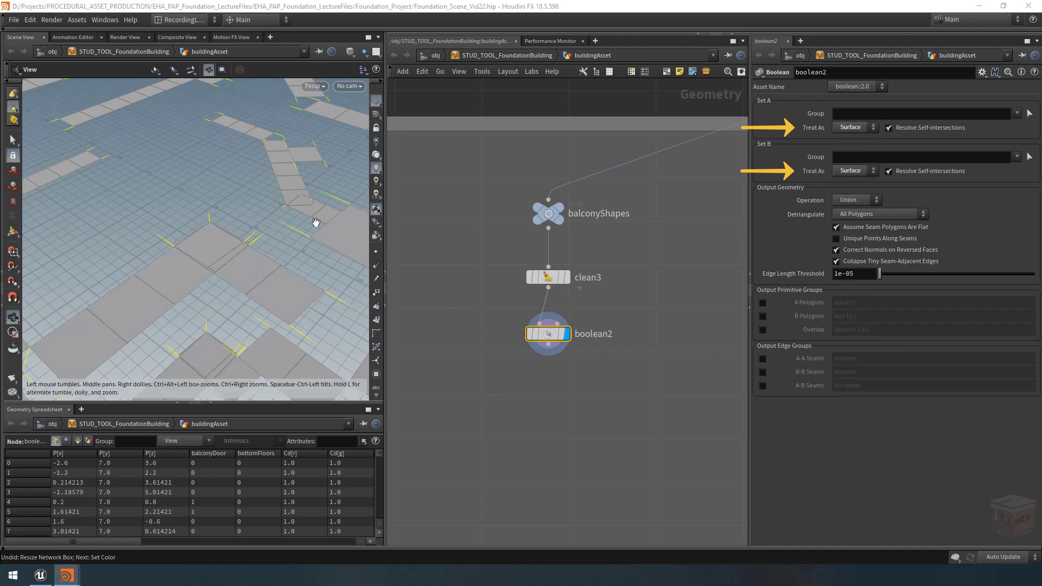
Show point markers and point numbers in the viewport to check the merged balcony corner.
scroll(210, 262, "up", 3)
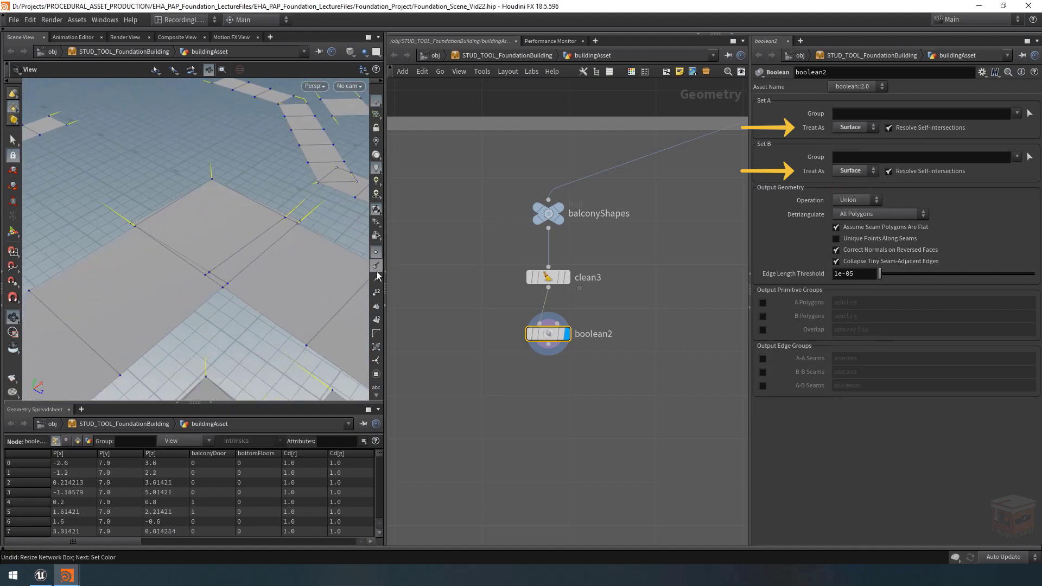
left_click(376, 292)
scroll(223, 266, "up", 1)
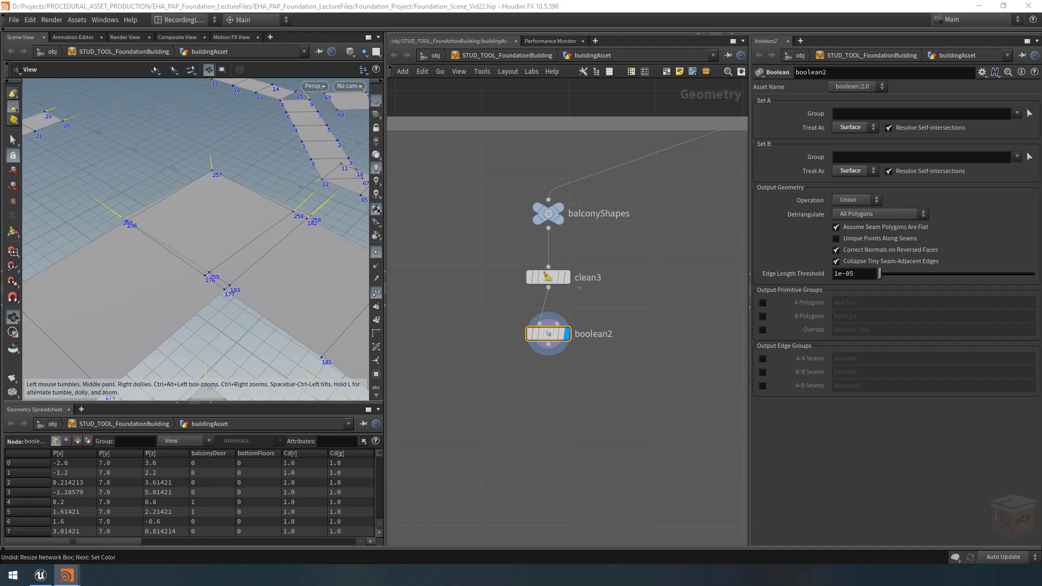
Rename the Boolean node to boolean_Union_Balconies and hide the viewport's point markers and numbers.
double_click(607, 335)
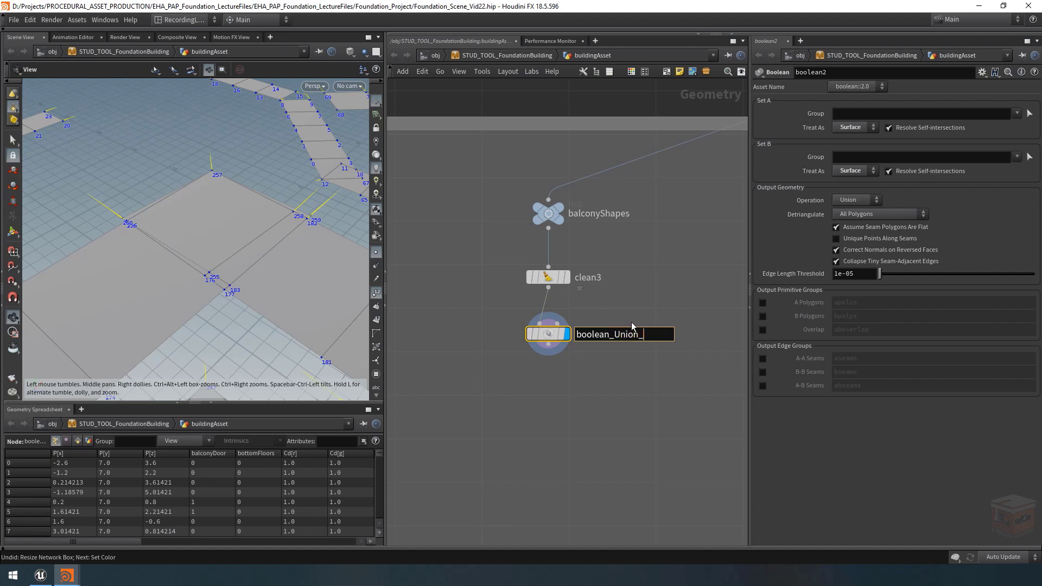
type("boolean_Union_Balconies")
key("Return")
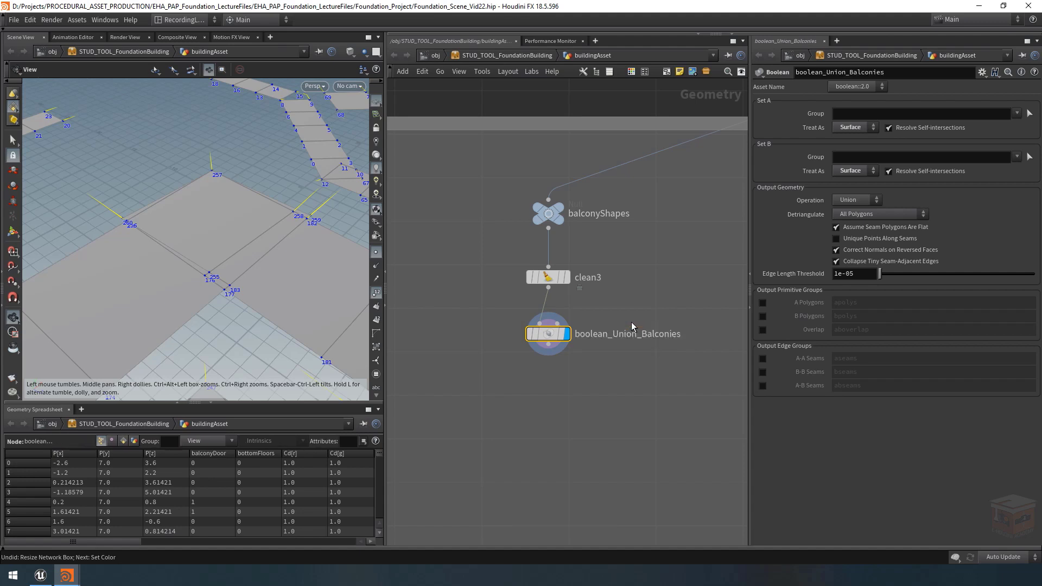
left_click_drag(659, 298, 523, 367)
middle_click_drag(303, 261, 290, 246)
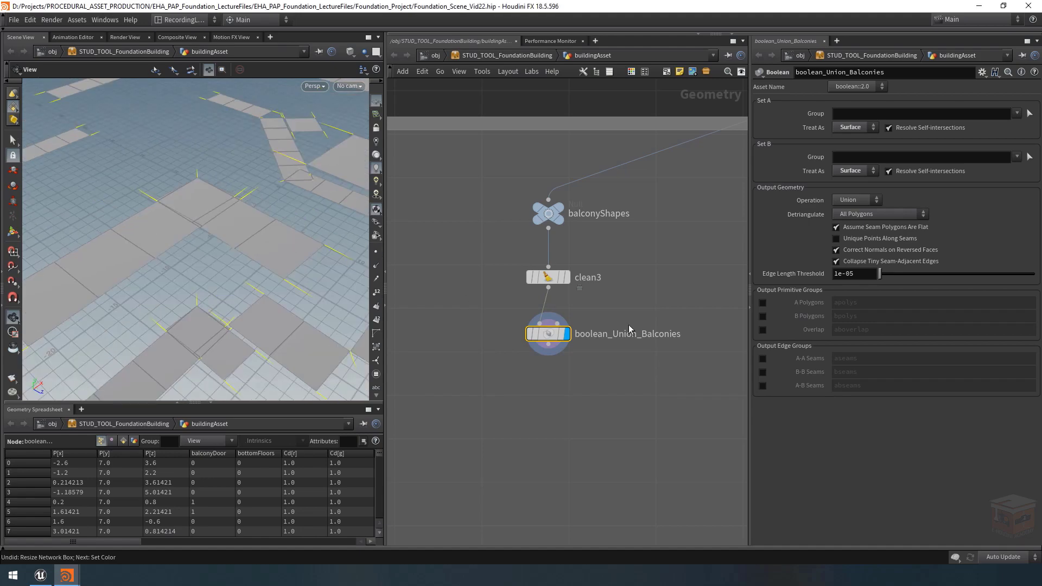
Enable the template display of the IN_Walls node to overlay the walls on the balconies.
scroll(580, 387, "down", 5)
scroll(444, 350, "up", 5)
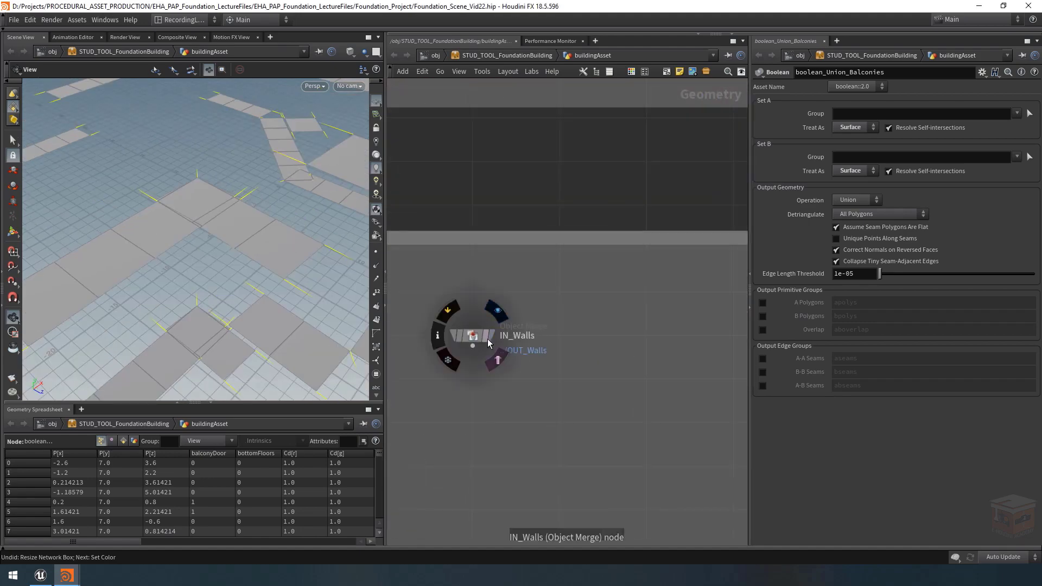
left_click(485, 335)
Examine the balcony polygons against the templated walls, focusing on the inner corners and the edges adjoining the walls.
middle_click_drag(124, 230, 112, 219)
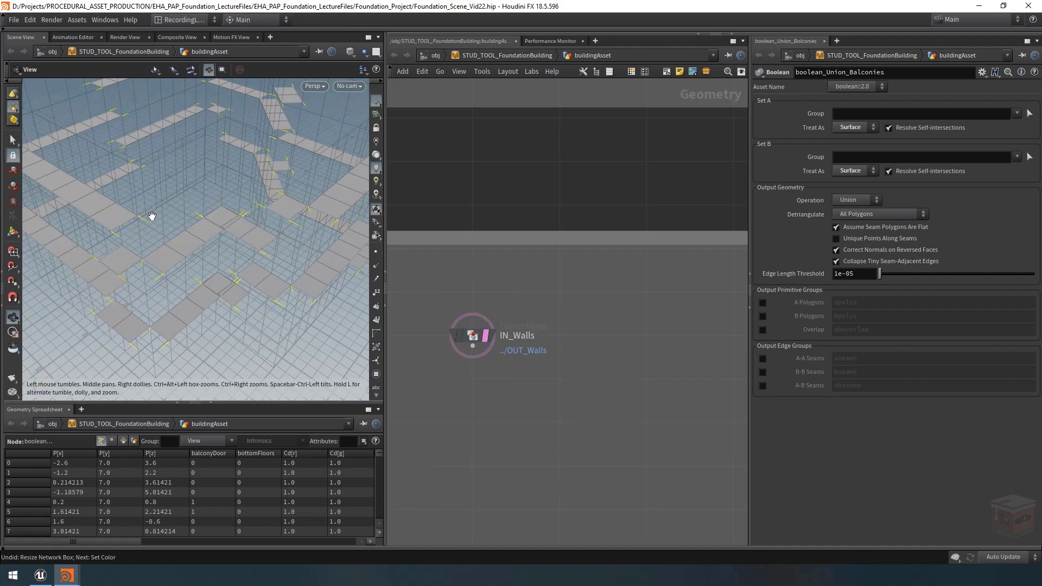
left_click_drag(151, 215, 226, 224)
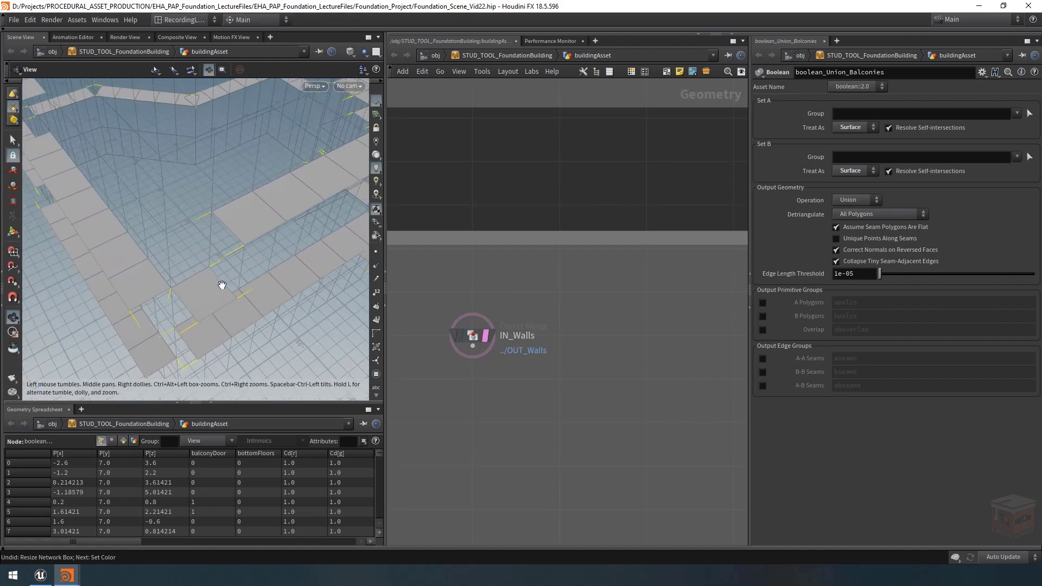
left_click_drag(221, 285, 128, 228)
middle_click_drag(128, 227, 86, 205)
left_click_drag(87, 205, 234, 244)
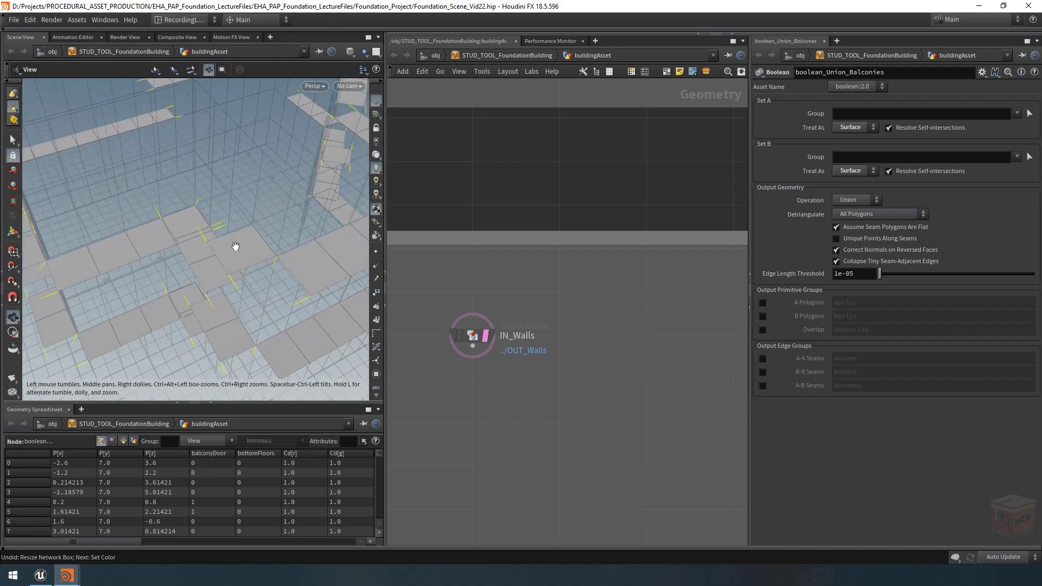
right_click_drag(223, 220, 353, 230)
middle_click_drag(353, 230, 242, 250)
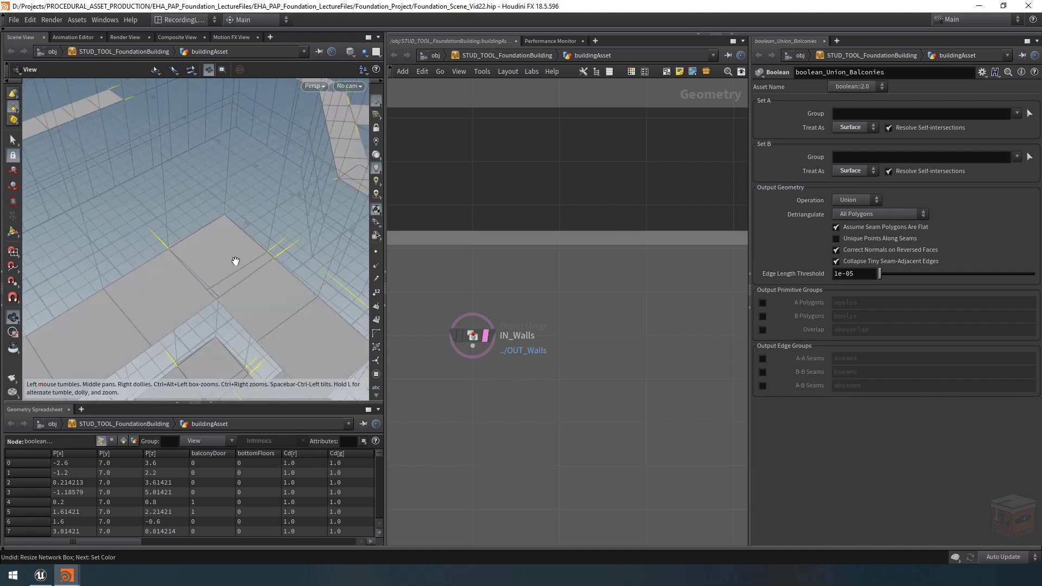
right_click_drag(235, 261, 309, 261)
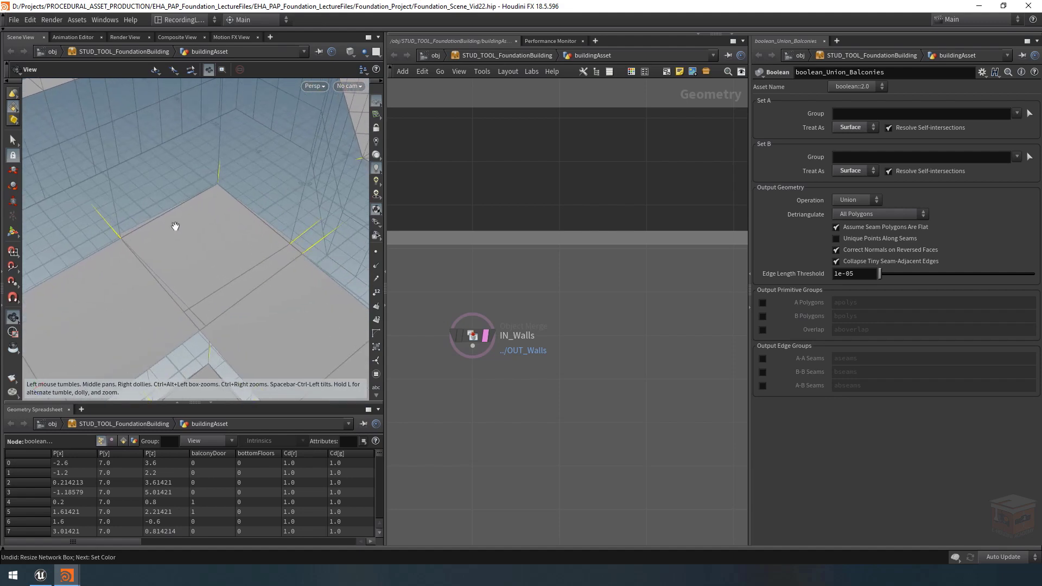
right_click_drag(258, 249, 109, 192)
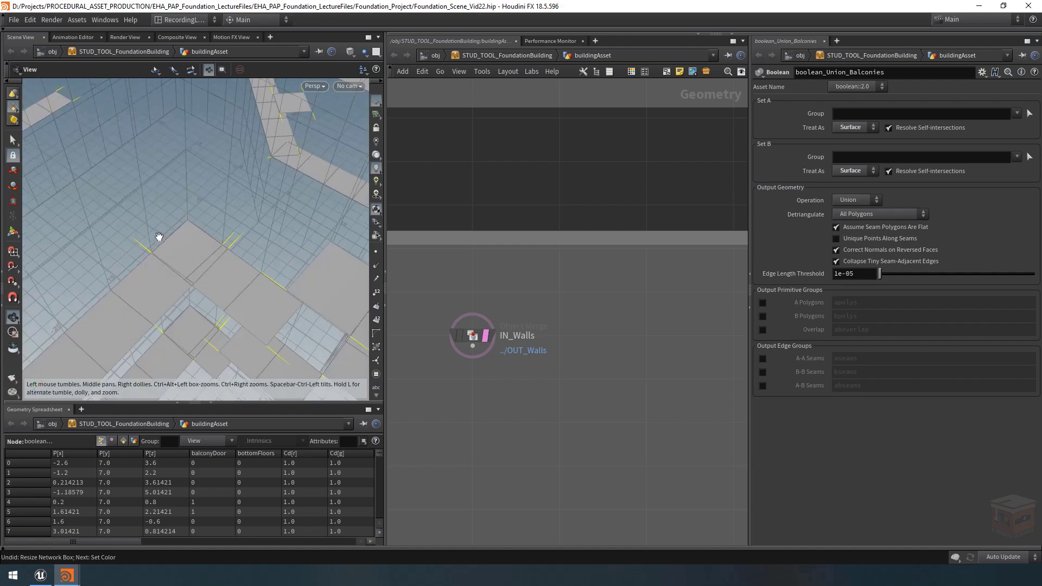
left_click_drag(148, 249, 197, 264)
middle_click_drag(161, 247, 216, 257)
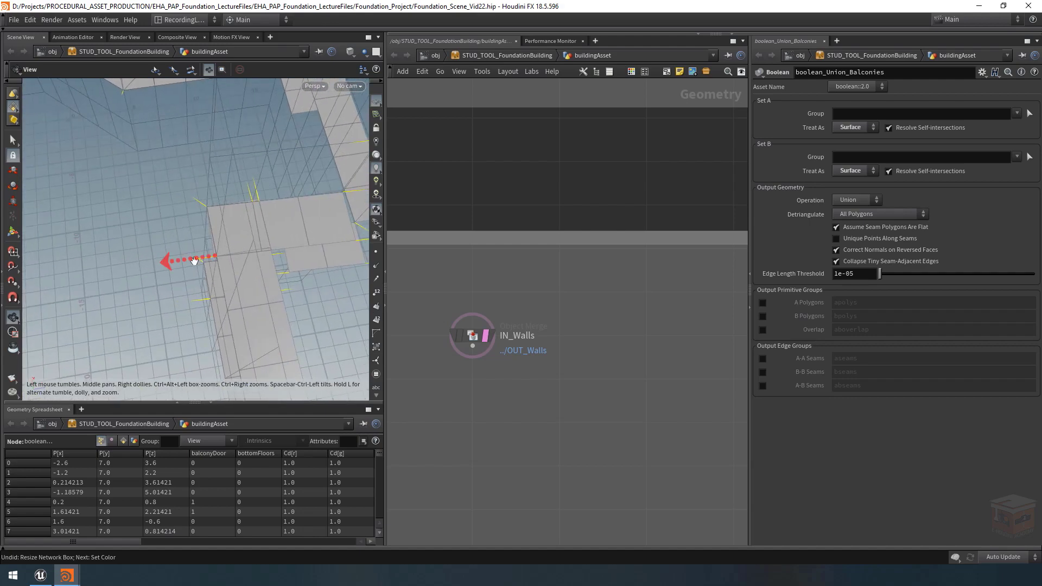
right_click_drag(197, 261, 262, 223)
left_click_drag(270, 209, 197, 223)
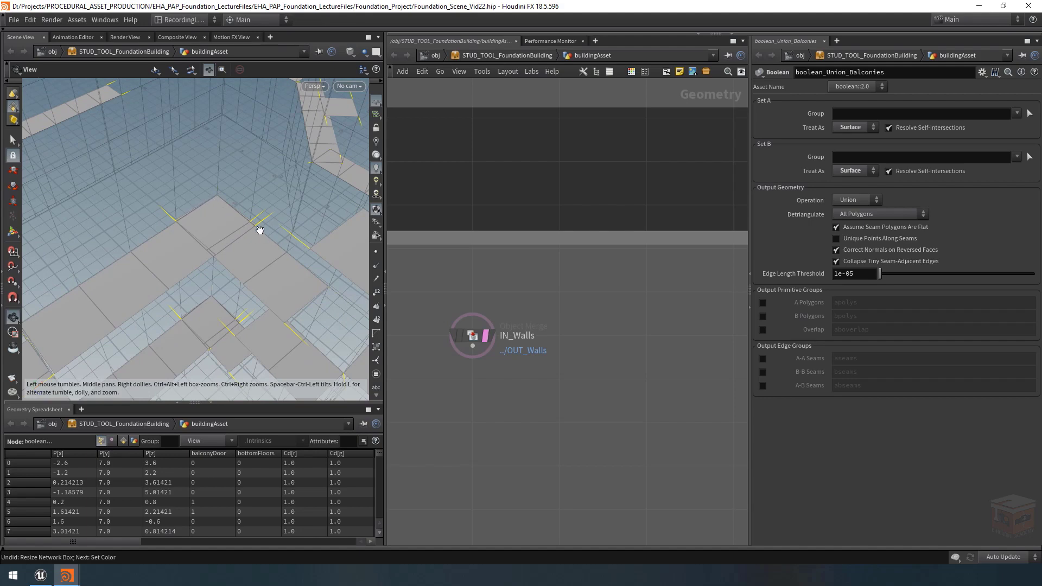
left_click_drag(255, 228, 247, 255)
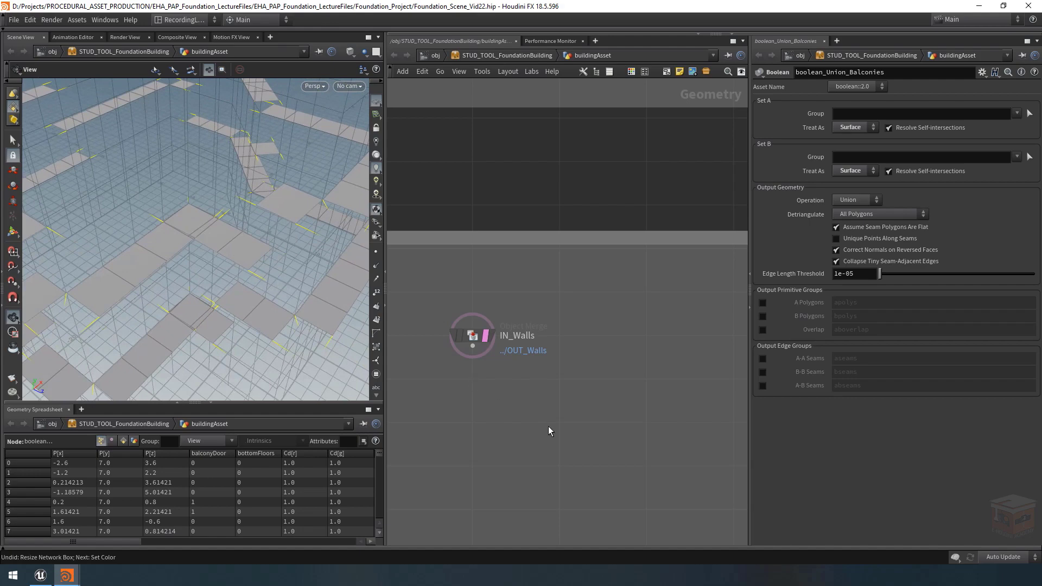
Show the point markers again and examine the balcony corner points in relation to the surrounding walls.
scroll(545, 425, "down", 5)
middle_click_drag(600, 459, 512, 391)
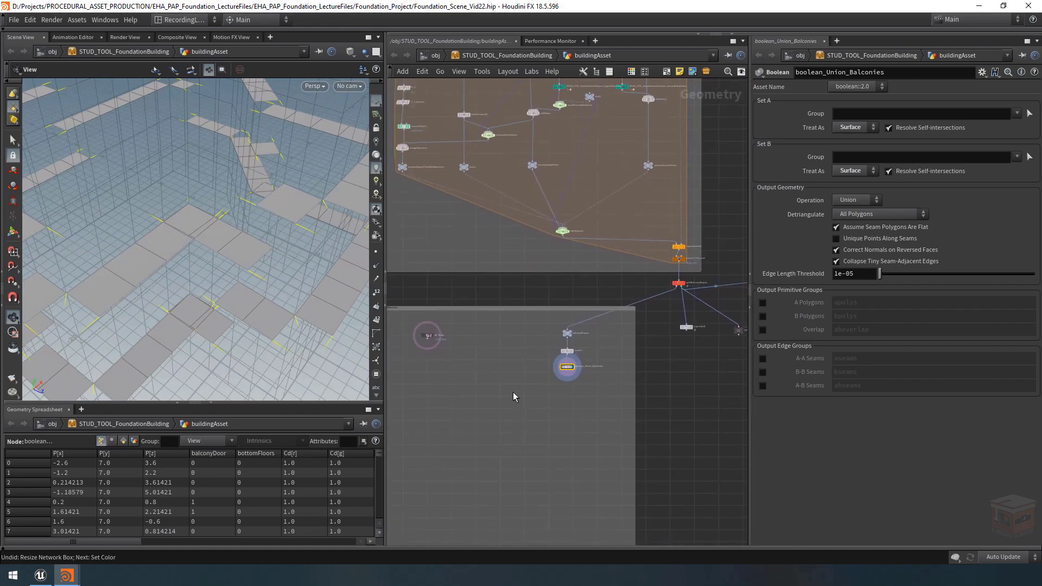
scroll(422, 336, "up", 5)
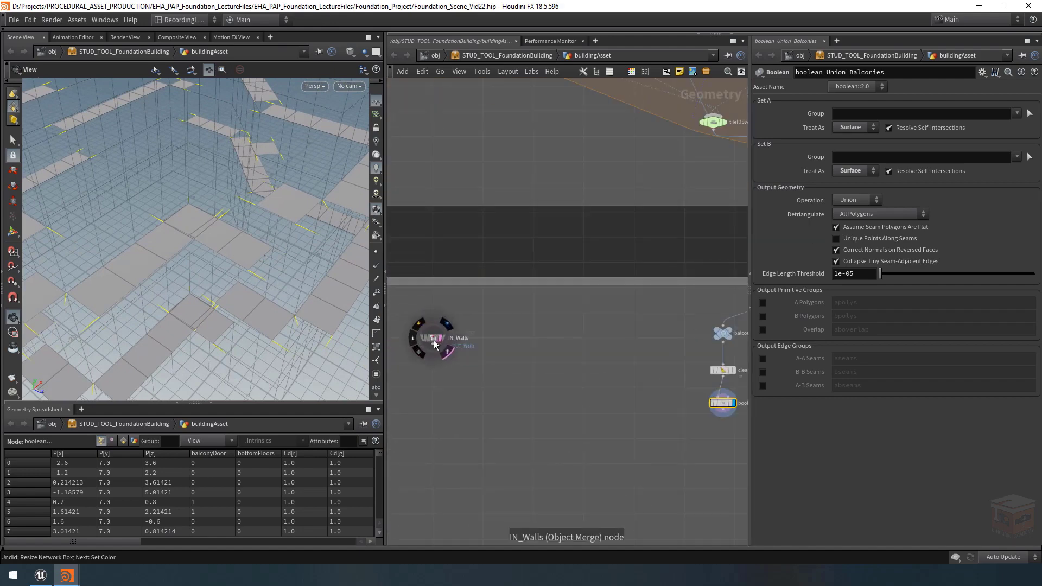
right_click_drag(187, 209, 312, 231)
left_click(378, 252)
left_click_drag(150, 220, 135, 252)
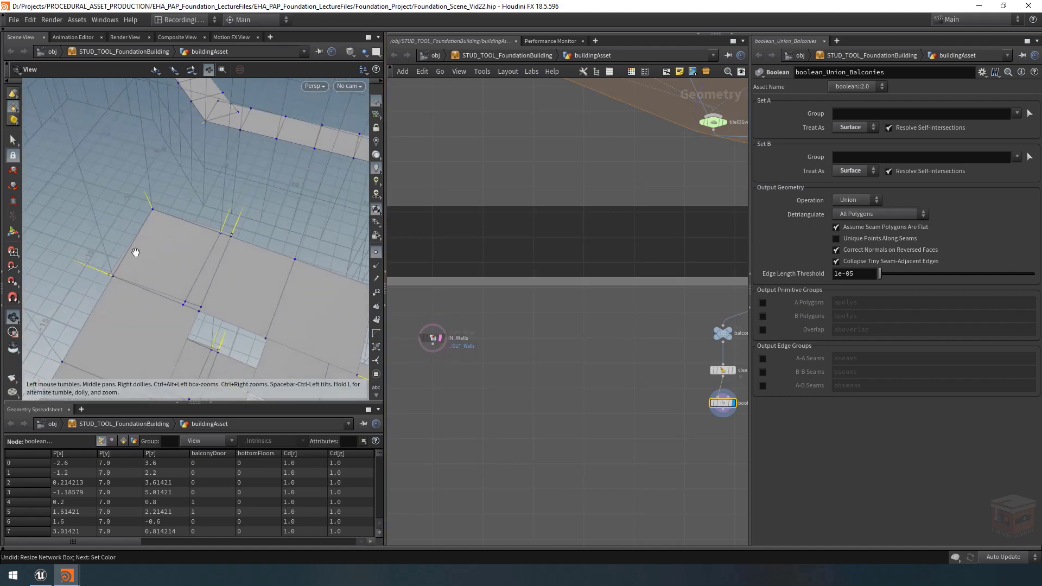
left_click_drag(275, 252, 217, 249)
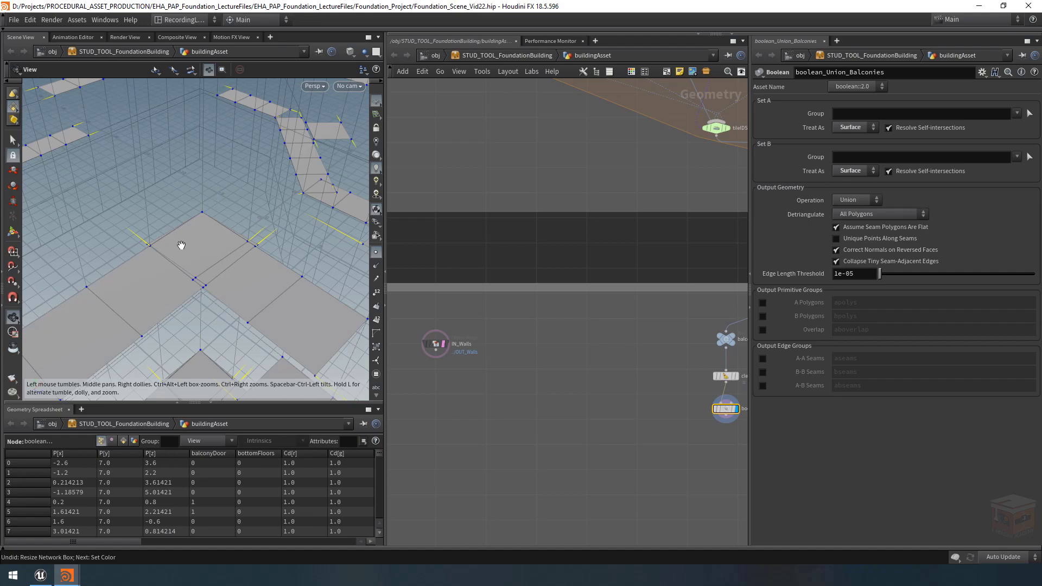
left_click_drag(181, 245, 226, 265)
middle_click_drag(647, 427, 602, 414)
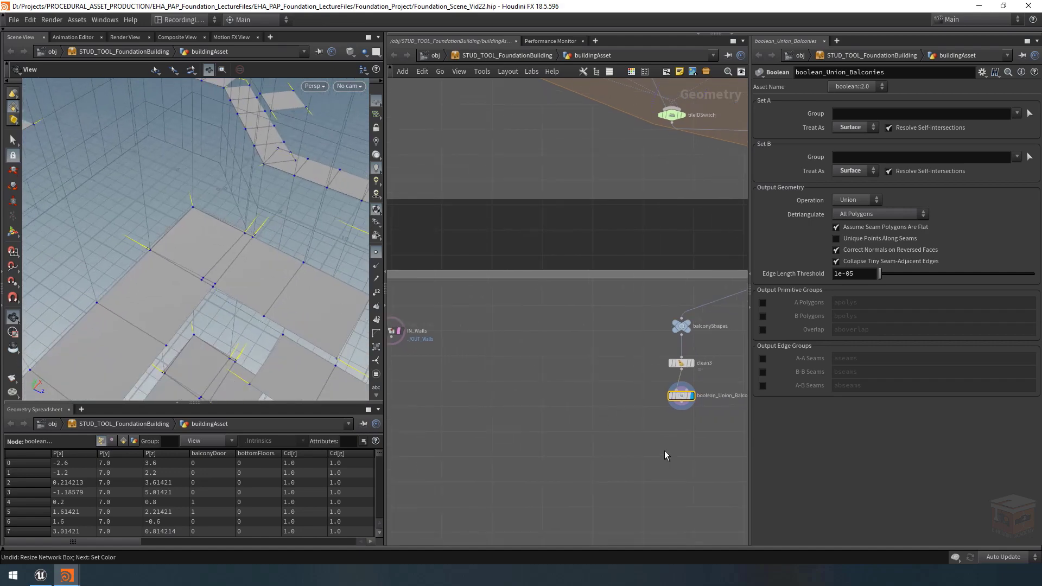
Add an Attribute Wrangle below boolean_Union_Balconies, wiring the Boolean into its first input and IN_Walls into its second.
key("Tab")
type("attribwrangle")
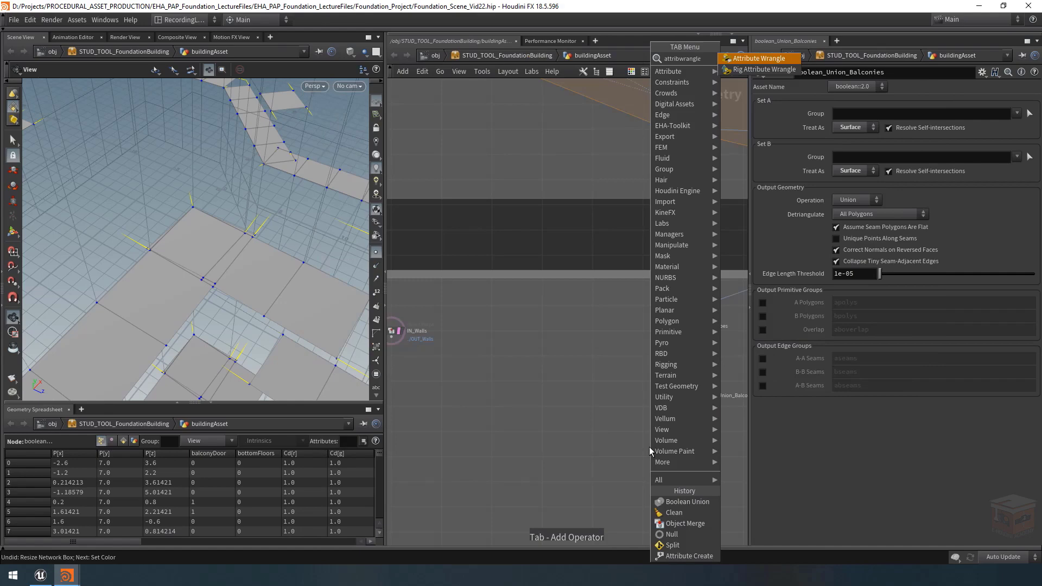
key("Return")
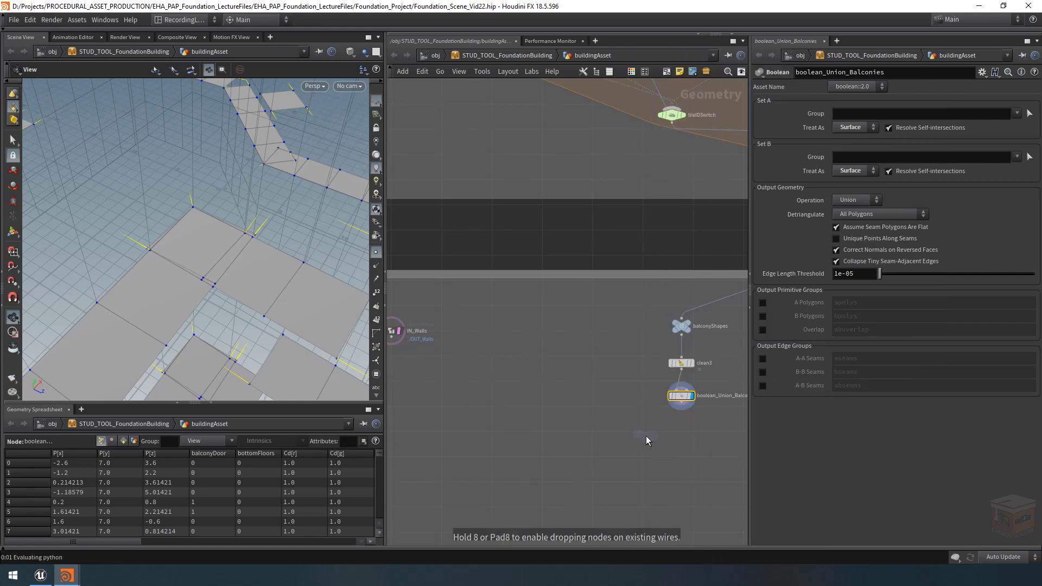
scroll(646, 435, "down", 3)
left_click(666, 439)
left_click_drag(519, 344, 636, 350)
scroll(535, 395, "up", 4)
left_click_drag(617, 398, 469, 310)
left_click(418, 272)
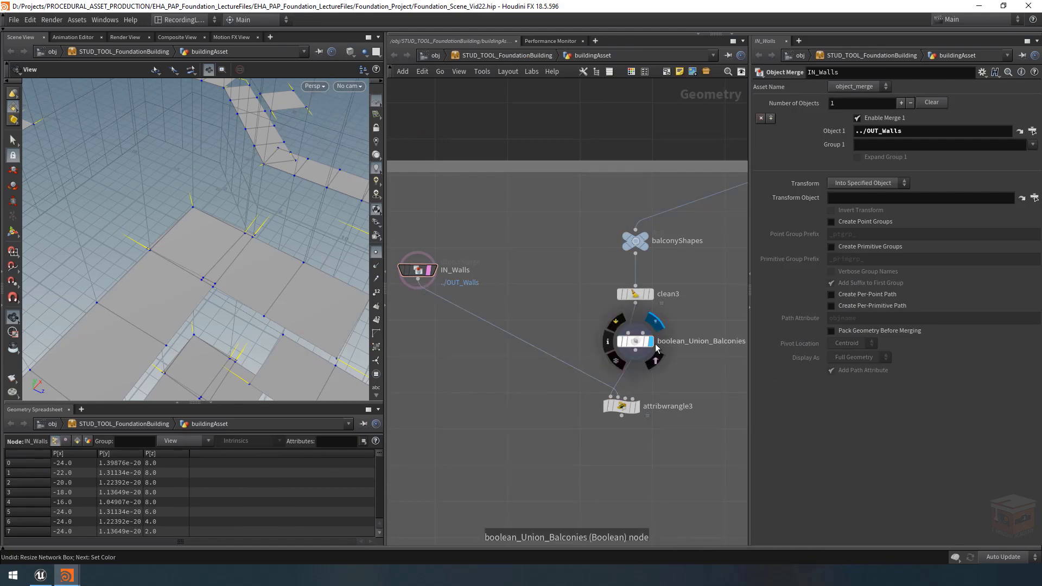
Select the new Attribute Wrangle and make it the displayed node.
mouse_move(640, 344)
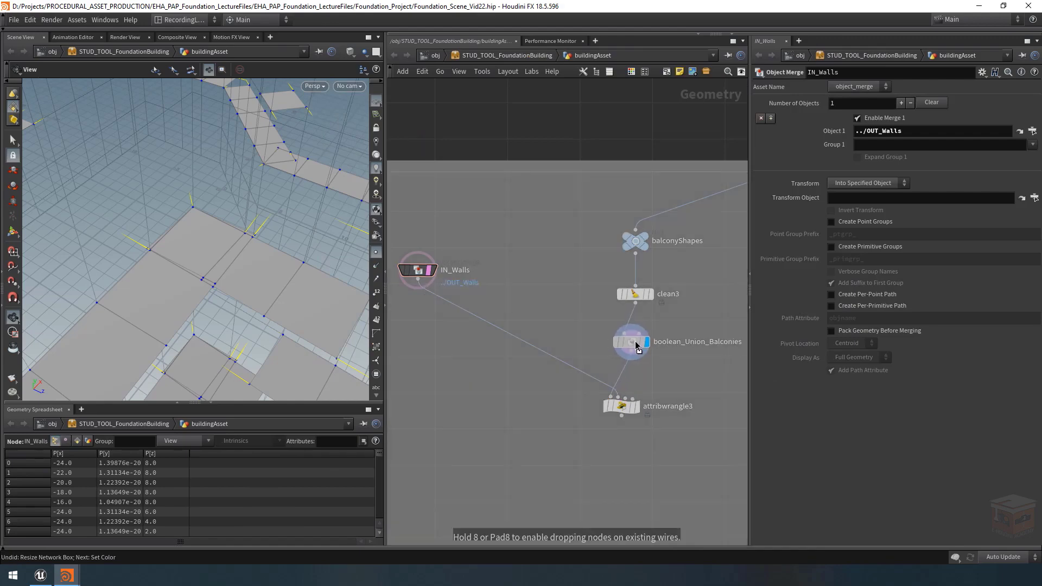
left_click(621, 406)
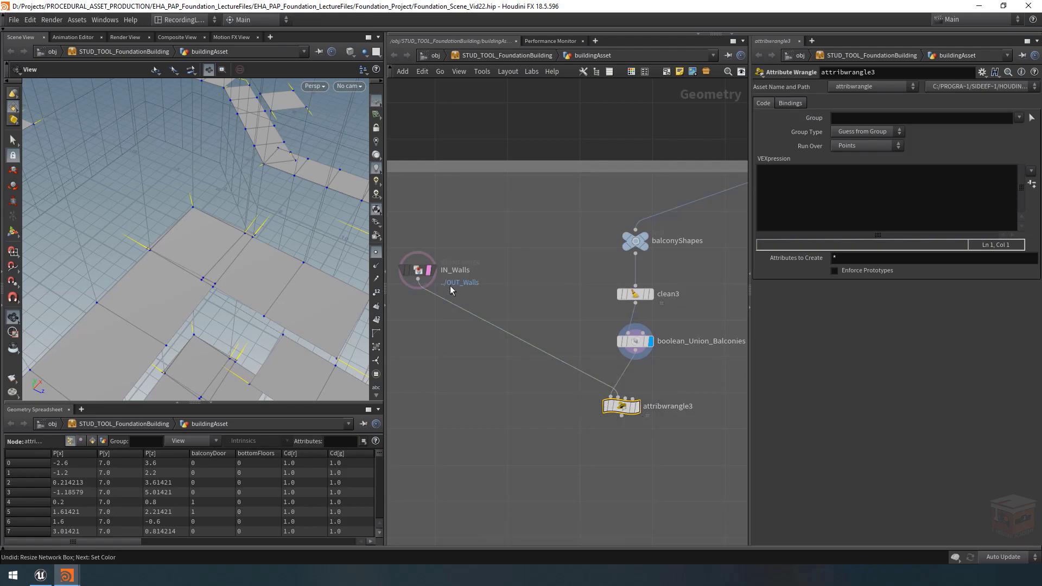
mouse_move(422, 274)
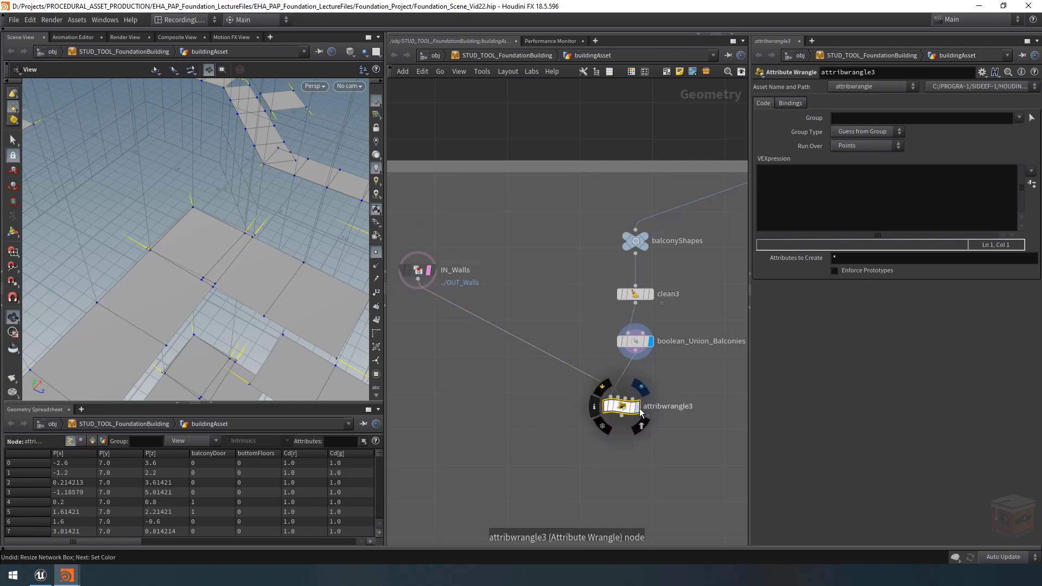
left_click(635, 405)
middle_click_drag(642, 461, 638, 462)
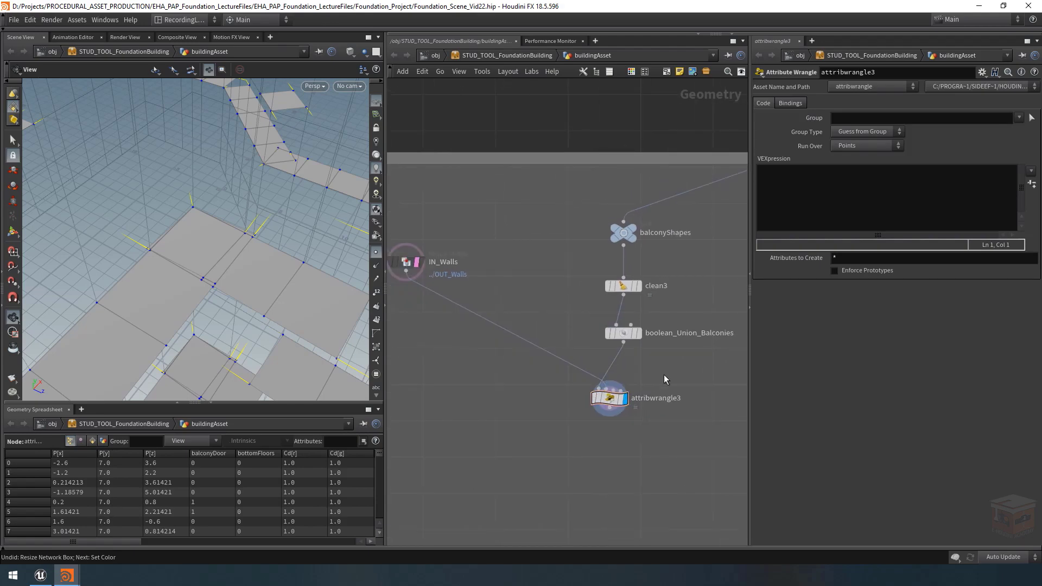
Rename the new wrangle detectExtendableBalconyPoints and align it directly beneath boolean_Union_Balconies.
middle_click_drag(663, 374, 611, 375)
double_click(628, 394)
left_click_drag(627, 394, 572, 372)
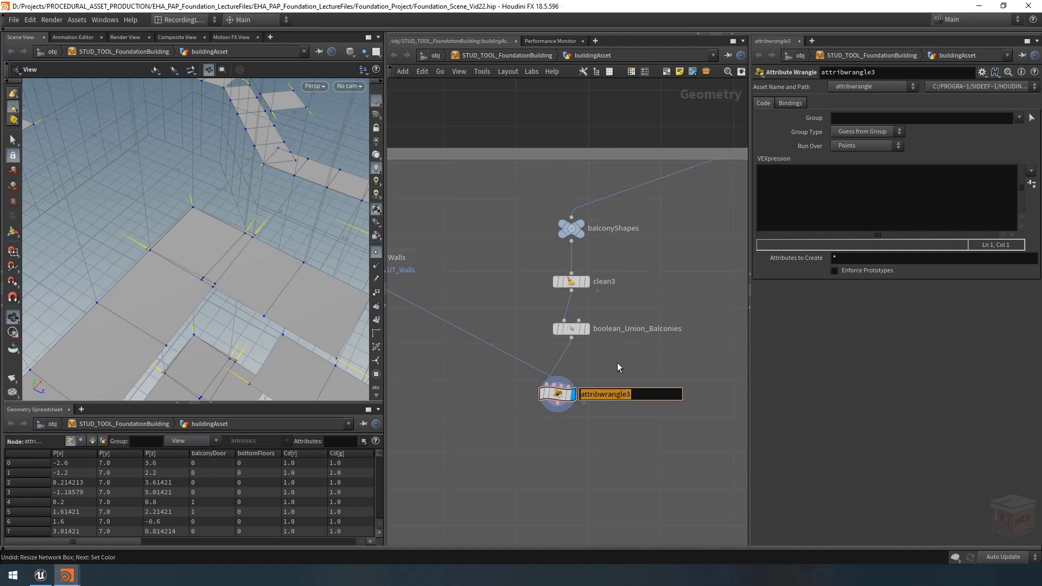
type("detectExtendableBA")
key("BackSpace")
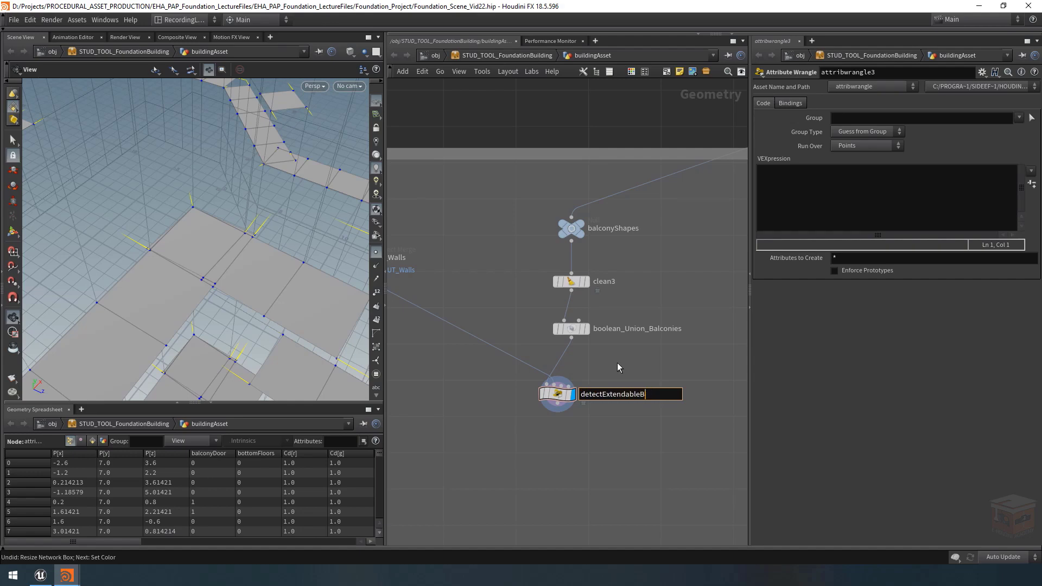
type("alconyPoints")
key("Return")
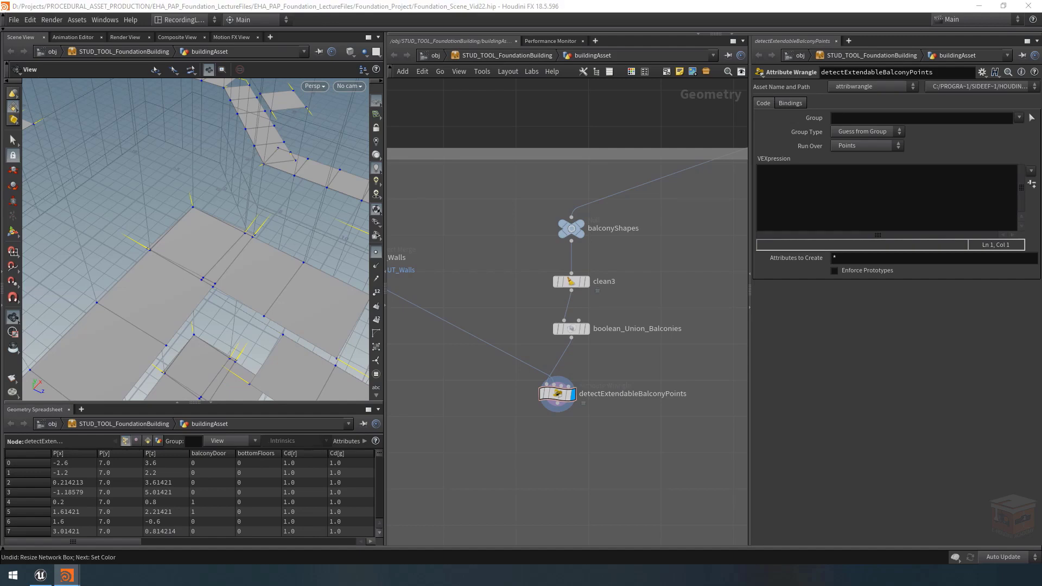
left_click_drag(562, 402, 574, 387)
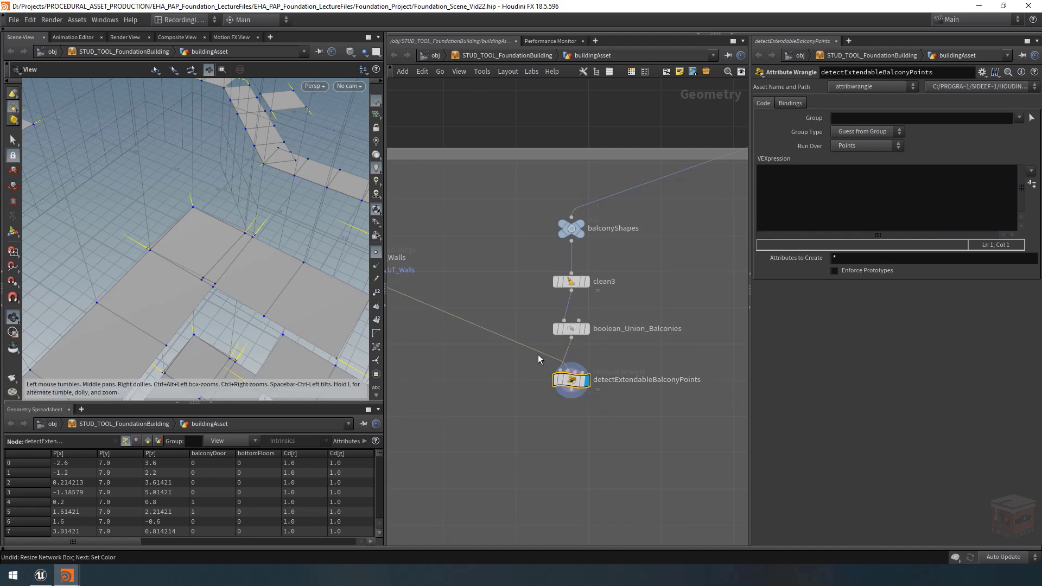
Hide the viewport's reference plane and frame the balcony corner where it meets the walls.
scroll(204, 244, "down", 3)
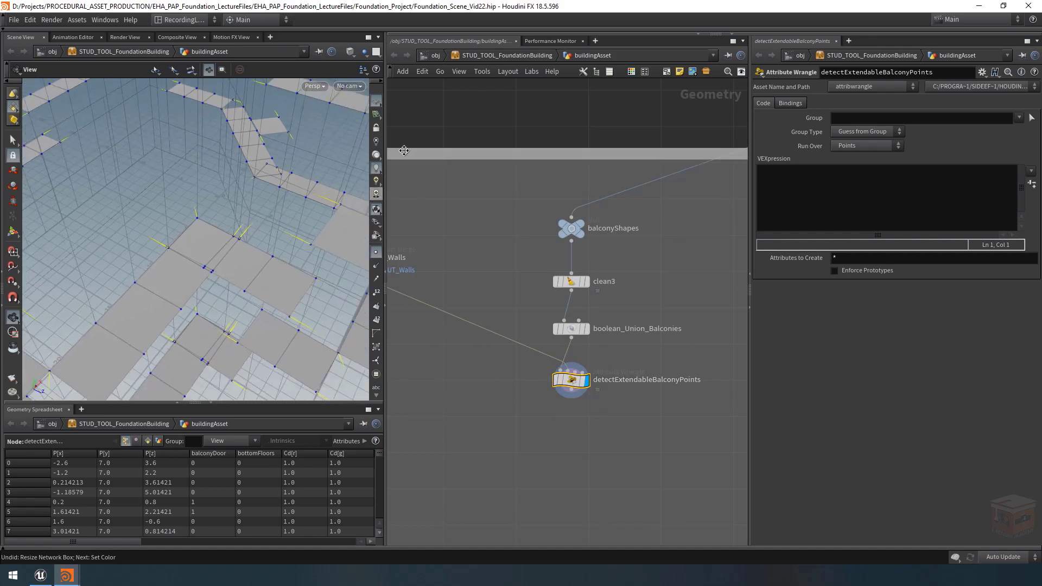
left_click(378, 102)
left_click_drag(239, 232, 155, 217)
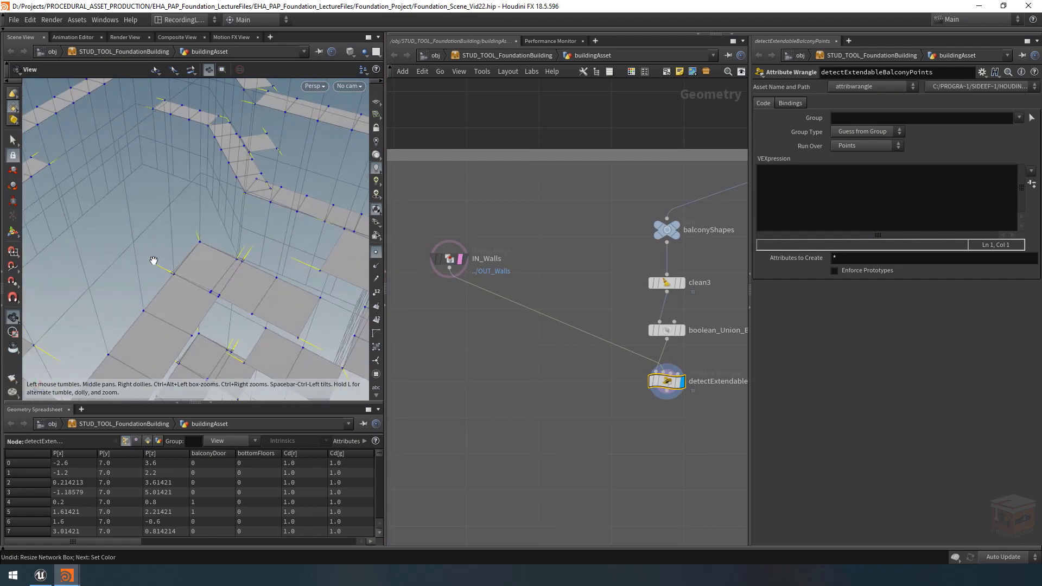
scroll(184, 282, "up", 4)
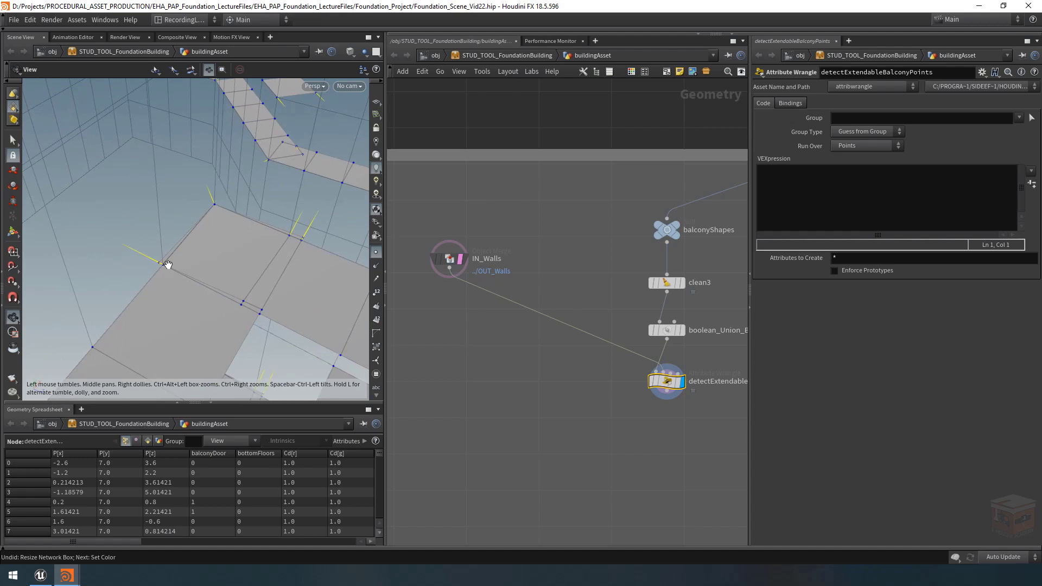
Start the wrangle's VEX code with the comment "//Gather Data About Points." and an indented line beneath it.
left_click(781, 175)
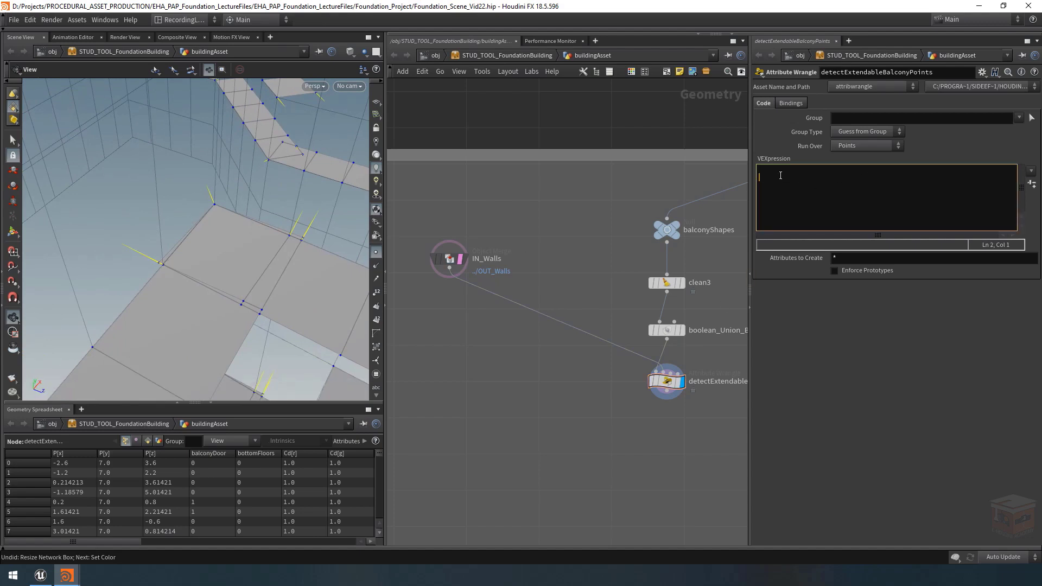
type("//Gather Data ")
type("About Bp")
type("Point")
type("s.")
key("Return")
key("Tab")
key("ctrl+shift+z")
key("ctrl+shift+z")
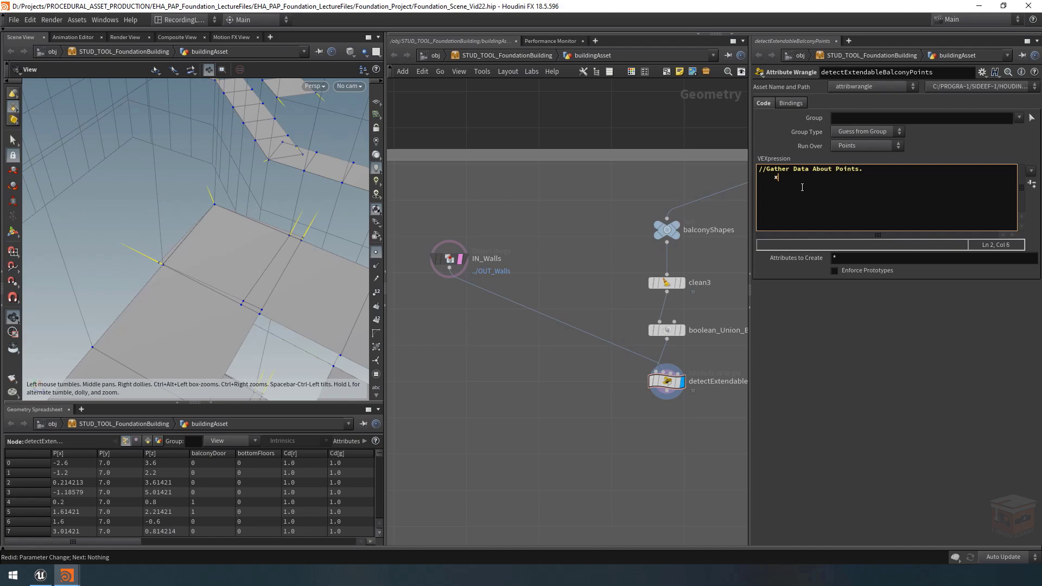
Store each point's distance to the walls with the line "float distToWall = xyzdist(1,v@P);".
type("yzdist(1,v@P);")
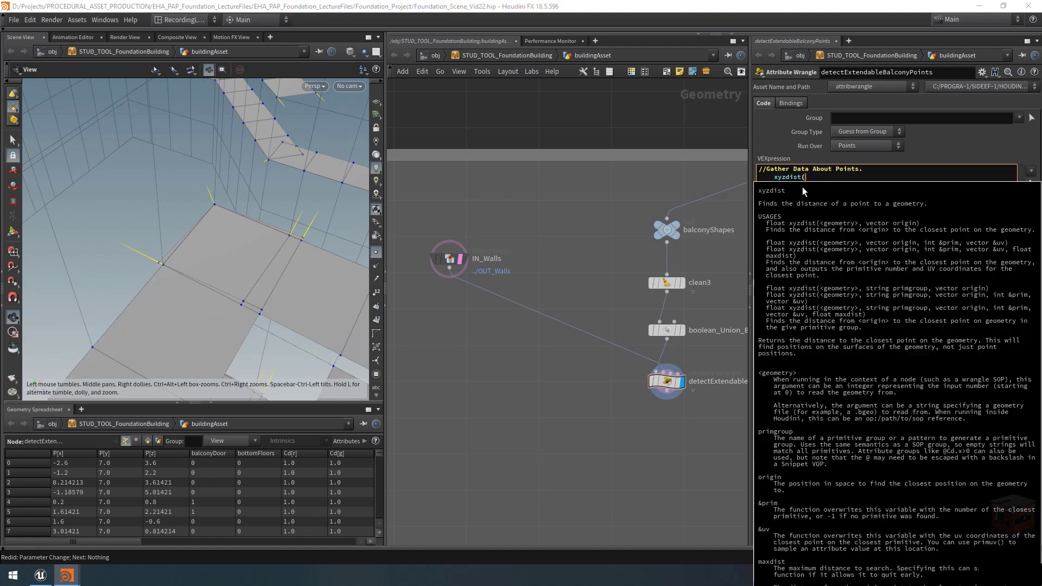
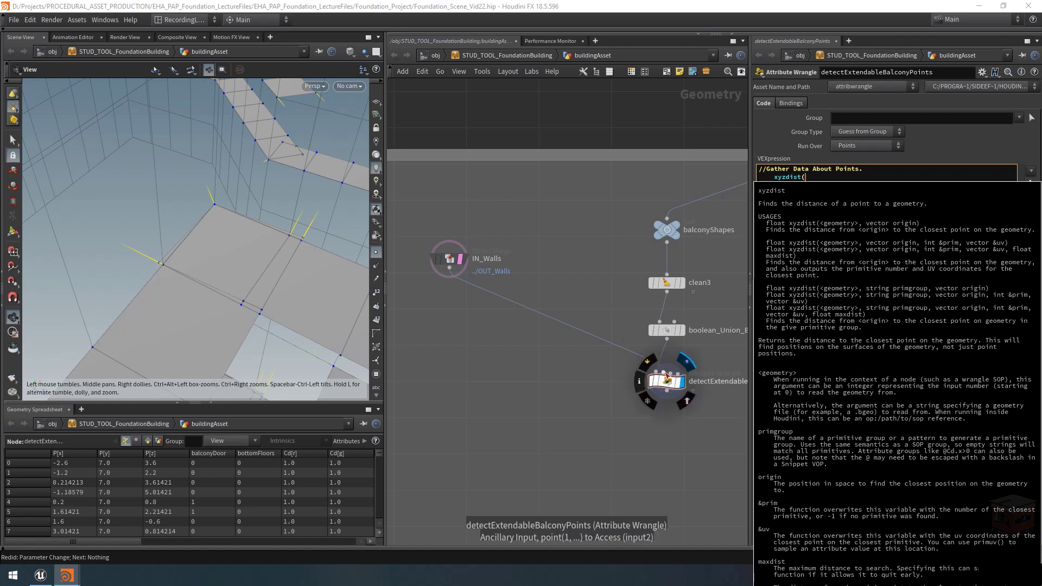
type("1")
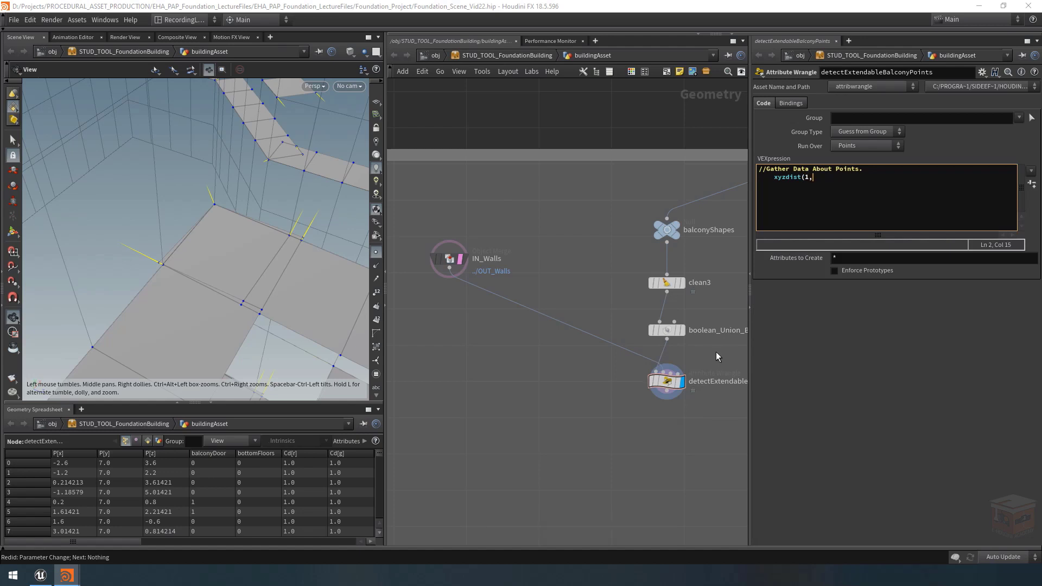
type(",v@P);")
key("Home")
type("float distToWall =")
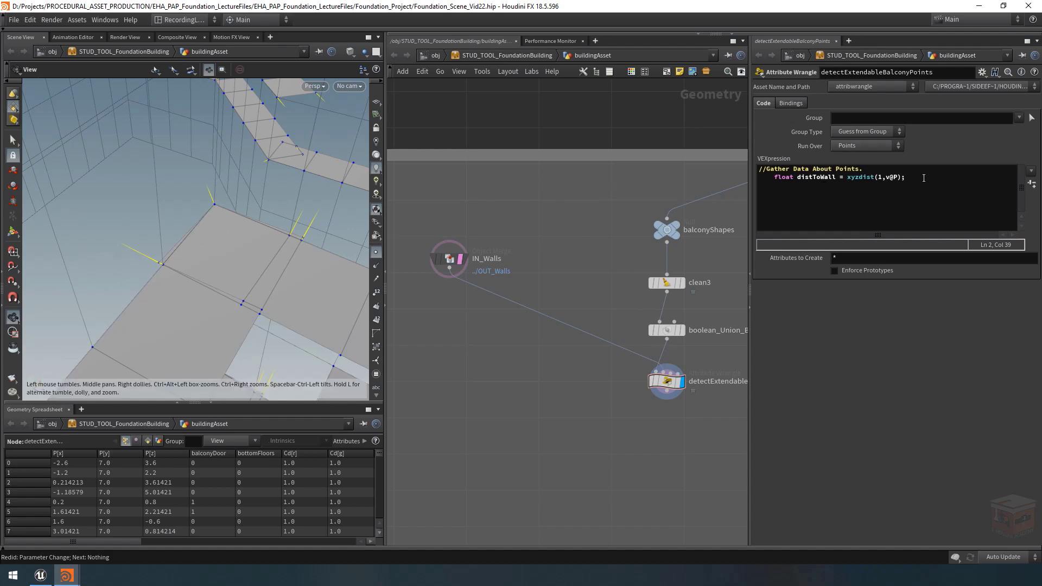
Output the wall distance as a test attribute by adding the line "f@test = distToWall;" below a blank line.
key("Return")
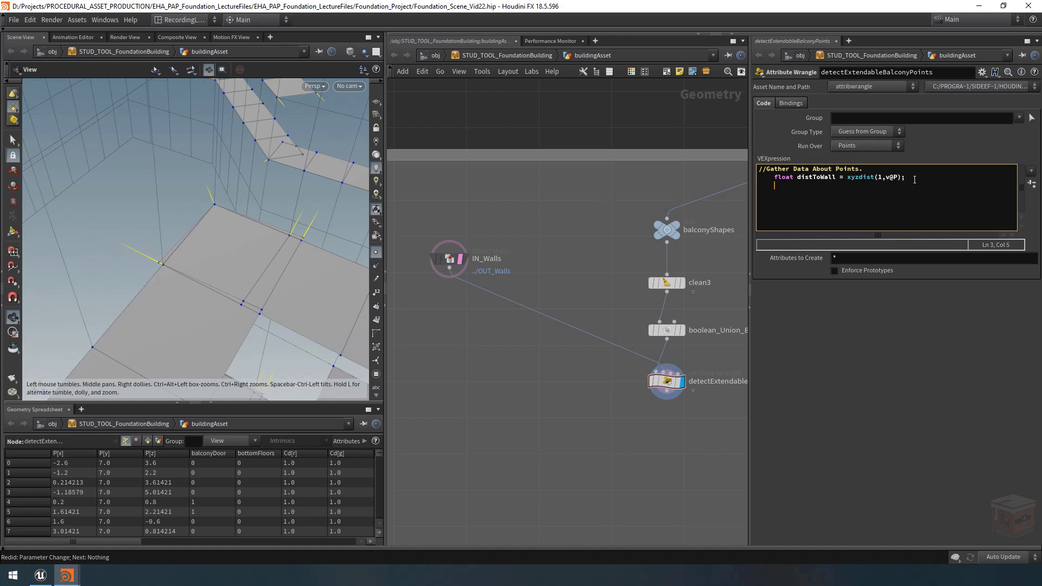
type("f@test")
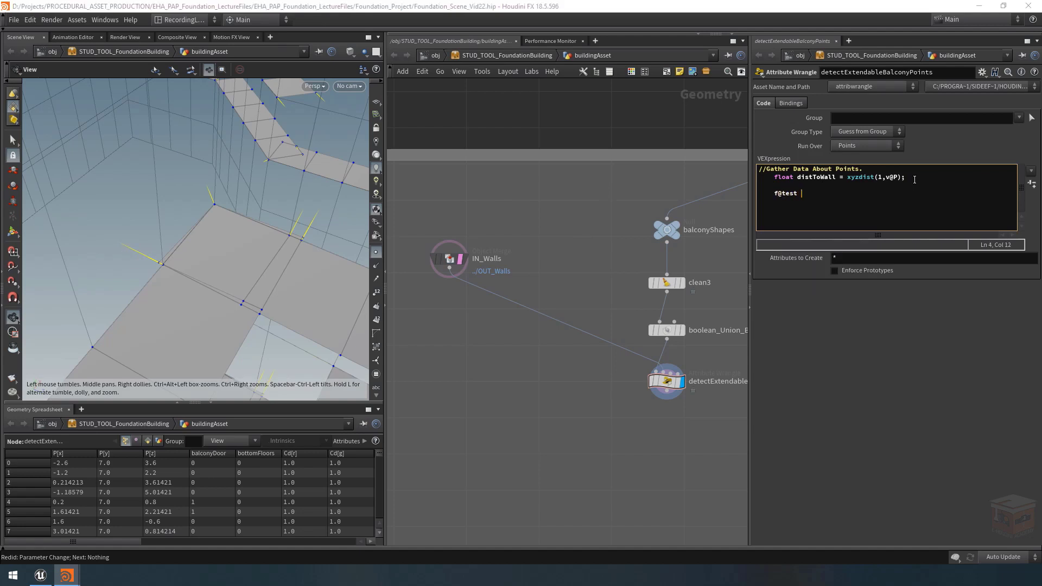
key("Up")
key("Up")
key("Left")
key("shift+Right")
key("shift+Right")
key("shift+Right")
key("shift+Right")
key("shift+Right")
key("shift+Right")
key("shift+Right")
key("shift+Right")
key("shift+Right")
key("shift+Right")
key("ctrl+c")
key("Down")
key("Down")
key("End")
key("ctrl+v")
type(";")
Create a scene marker visualizer with the name and label test that shows the test attribute in the viewport.
type("d")
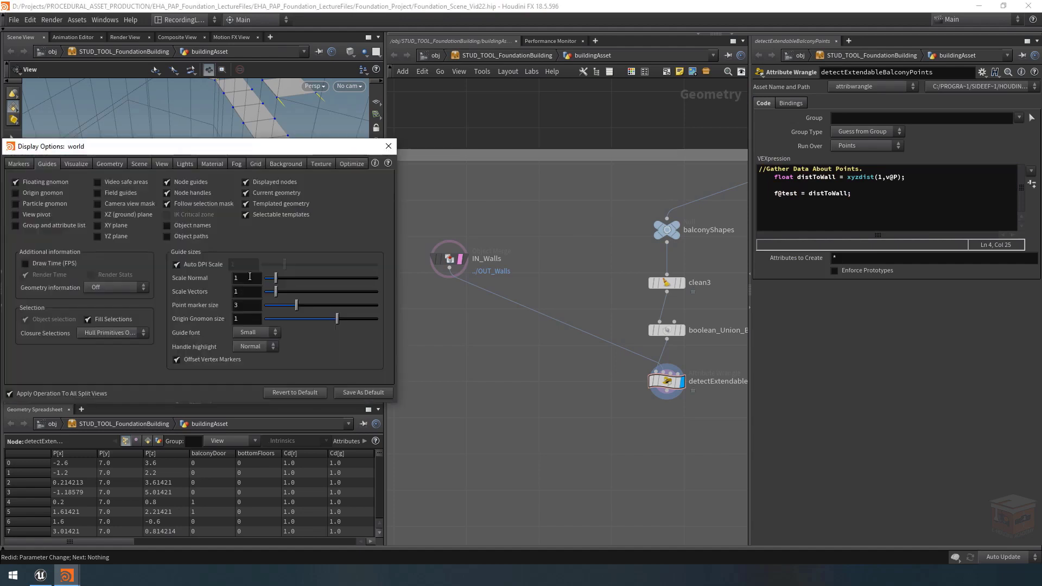
left_click(76, 164)
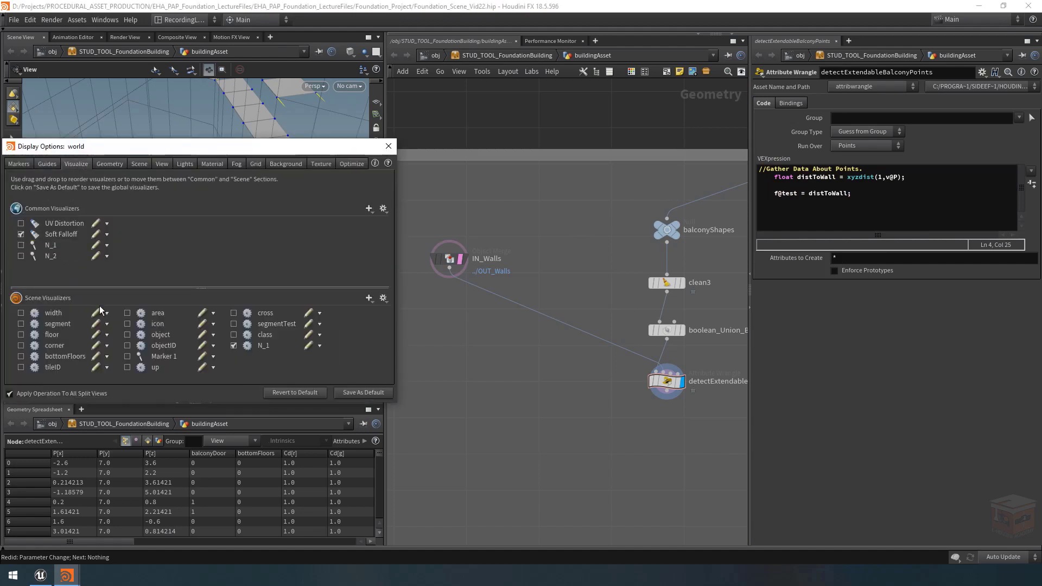
left_click(369, 298)
left_click(390, 308)
left_click(383, 200)
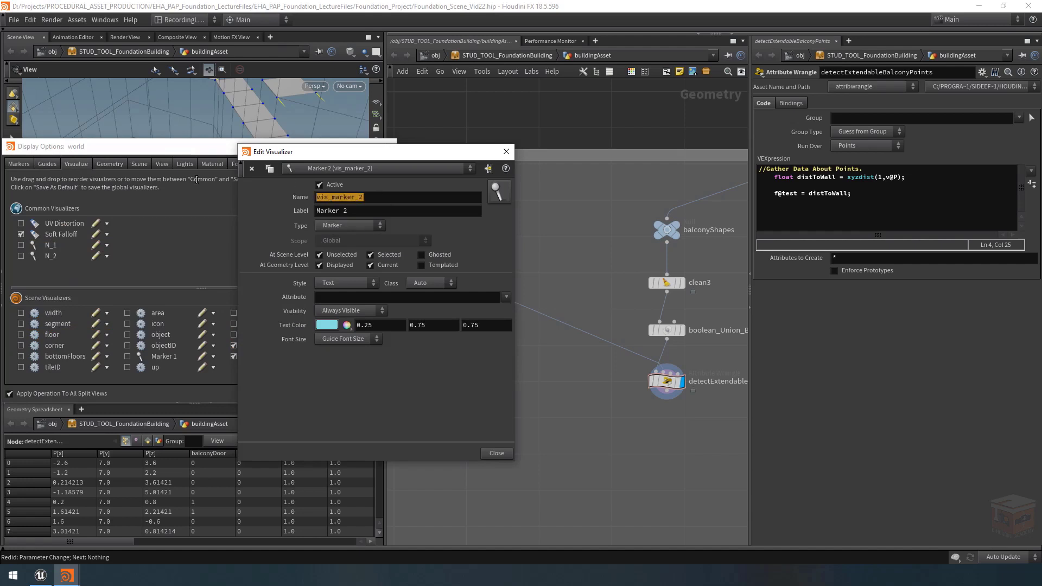
type("test")
key("Tab")
type("test")
key("Tab")
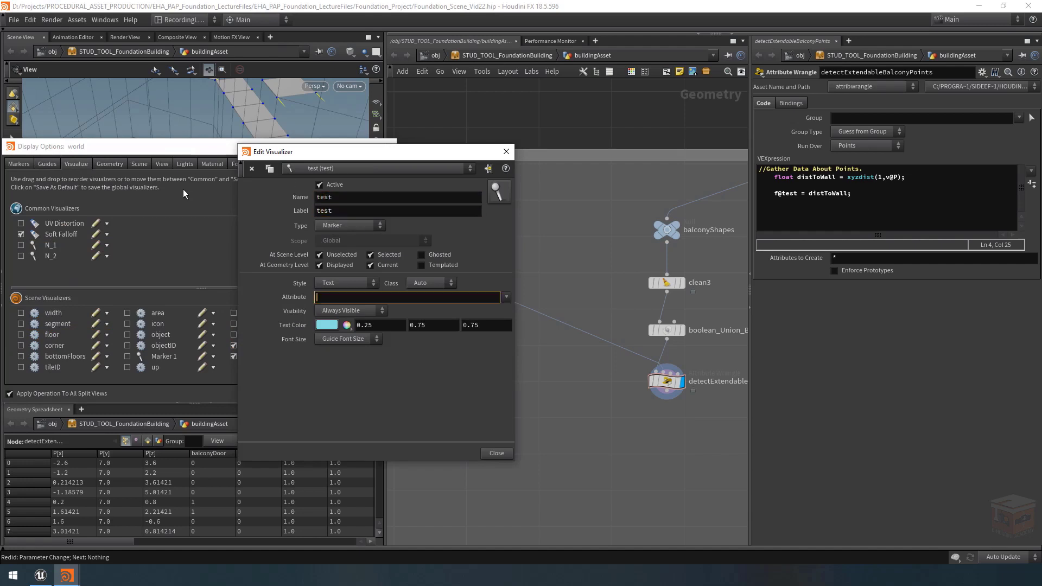
type("test")
key("Return")
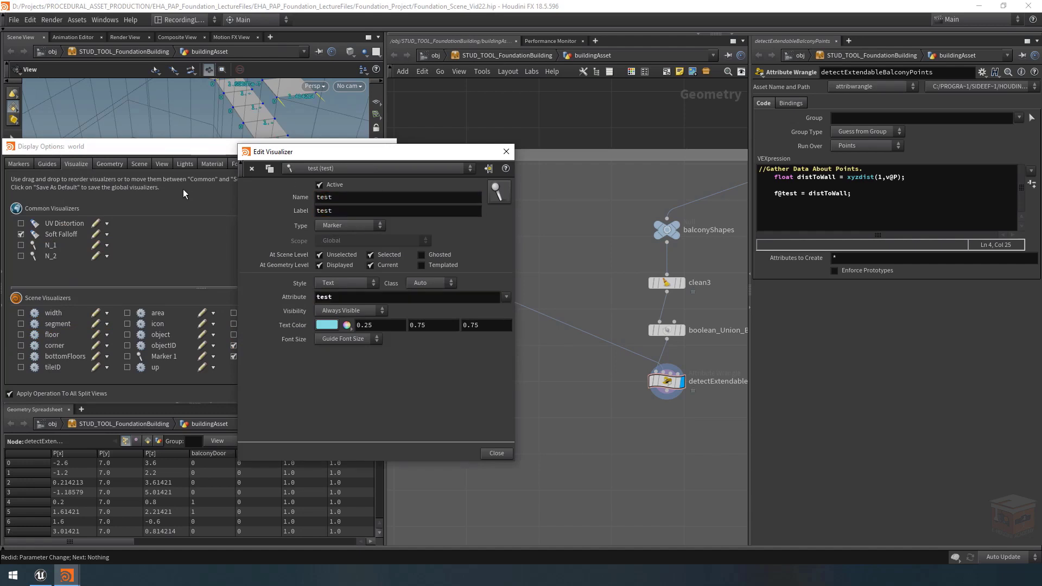
left_click(506, 152)
left_click(388, 147)
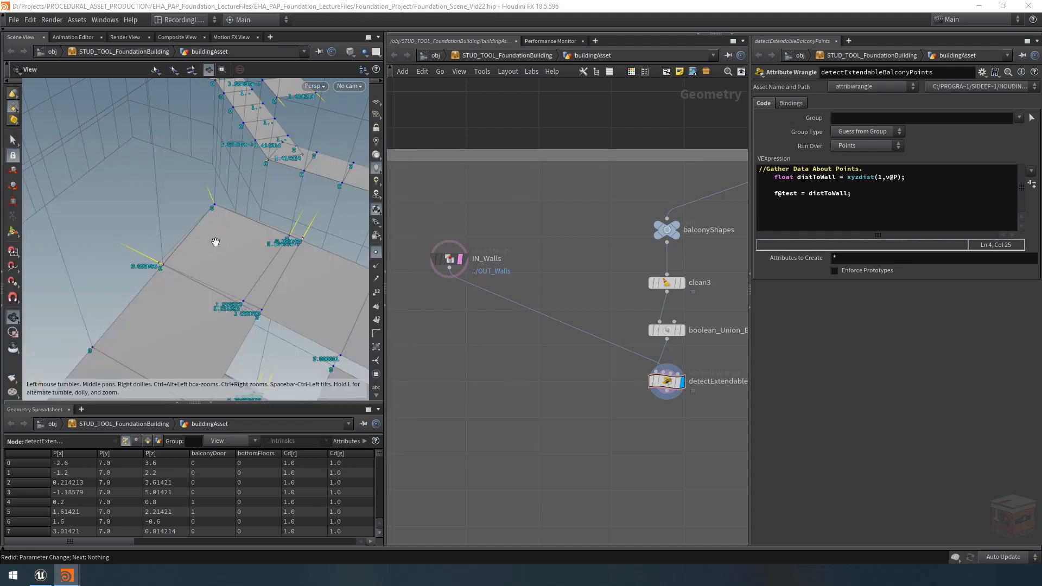
Examine the distance values at the balcony points, comparing points on the walls with those at the inner and outer corners.
middle_click_drag(197, 270, 171, 194)
right_click_drag(171, 194, 91, 226)
middle_click_drag(172, 263, 187, 279)
right_click_drag(186, 279, 226, 223)
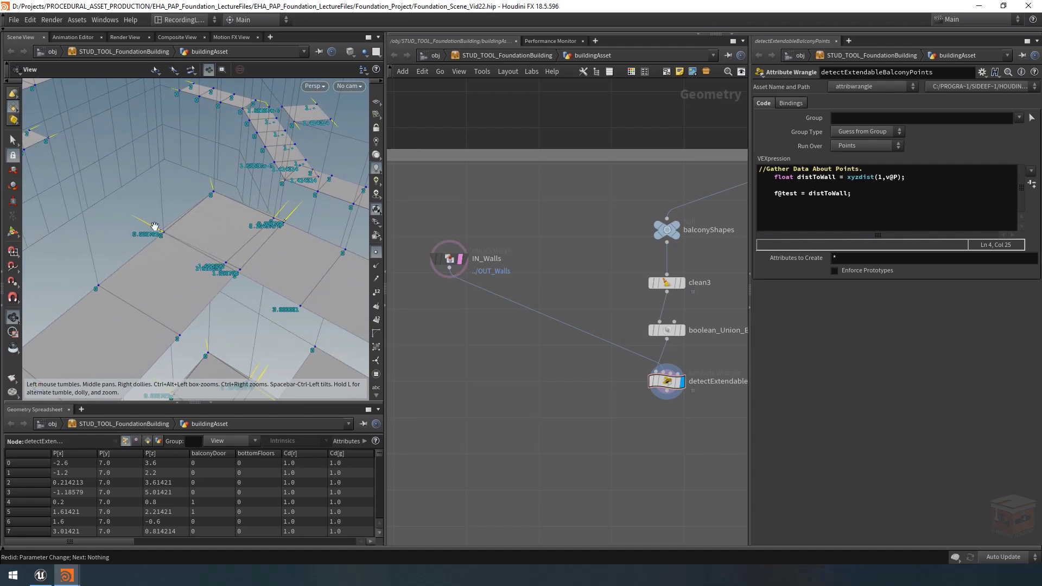
right_click_drag(162, 216, 230, 258)
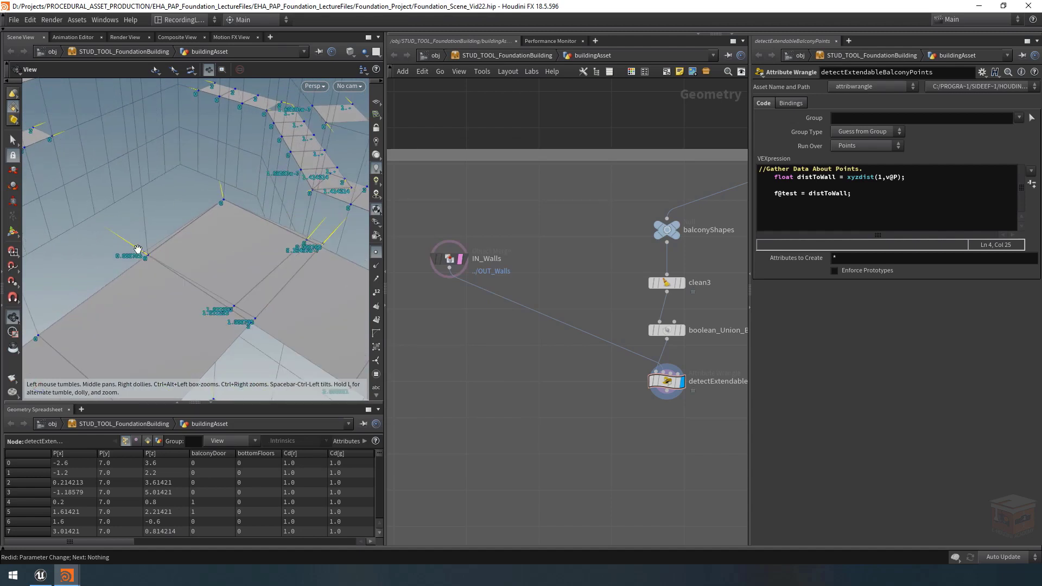
middle_click_drag(242, 304, 212, 268)
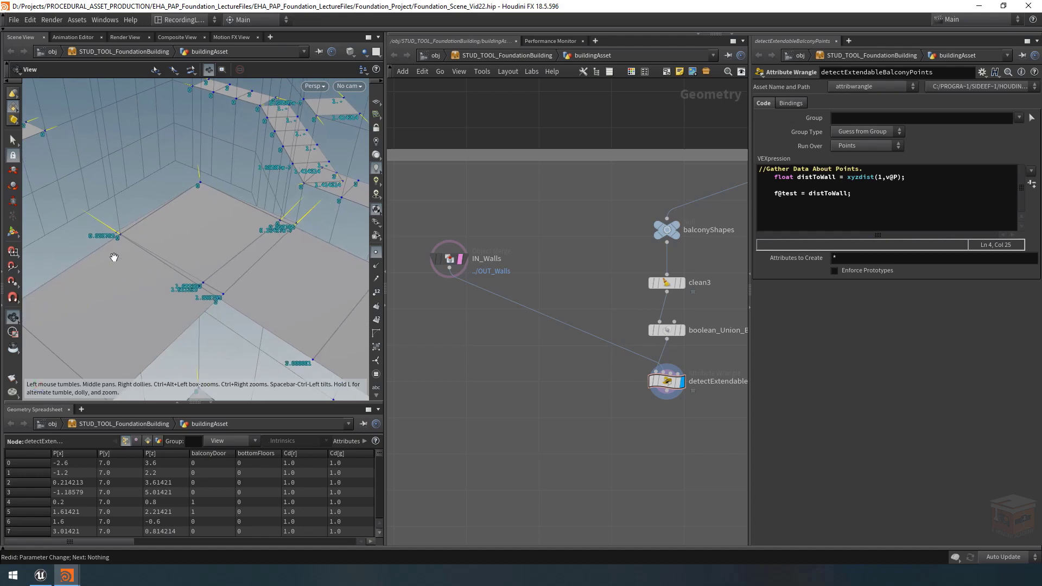
left_click_drag(164, 255, 238, 236)
right_click_drag(239, 236, 143, 304)
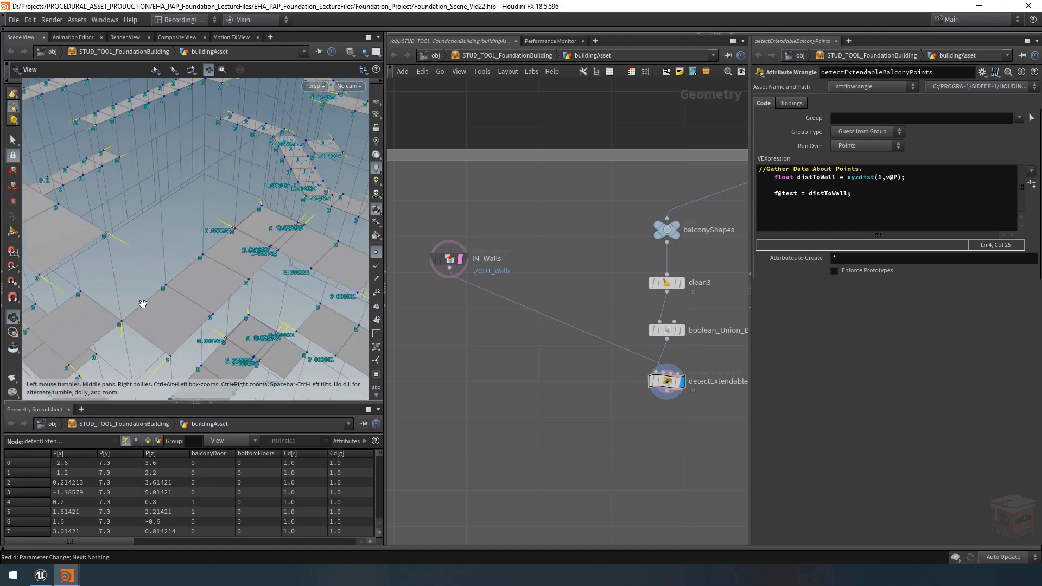
right_click_drag(245, 232, 130, 259)
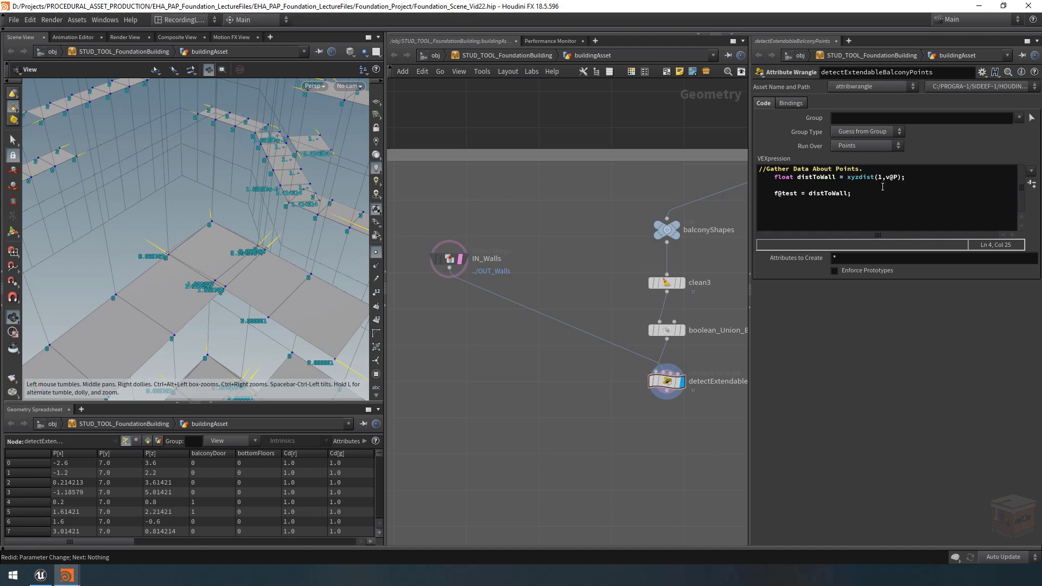
Insert blank lines between the distToWall declaration and the f@test line in the wrangle code.
left_click(917, 177)
key("Return")
key("Return")
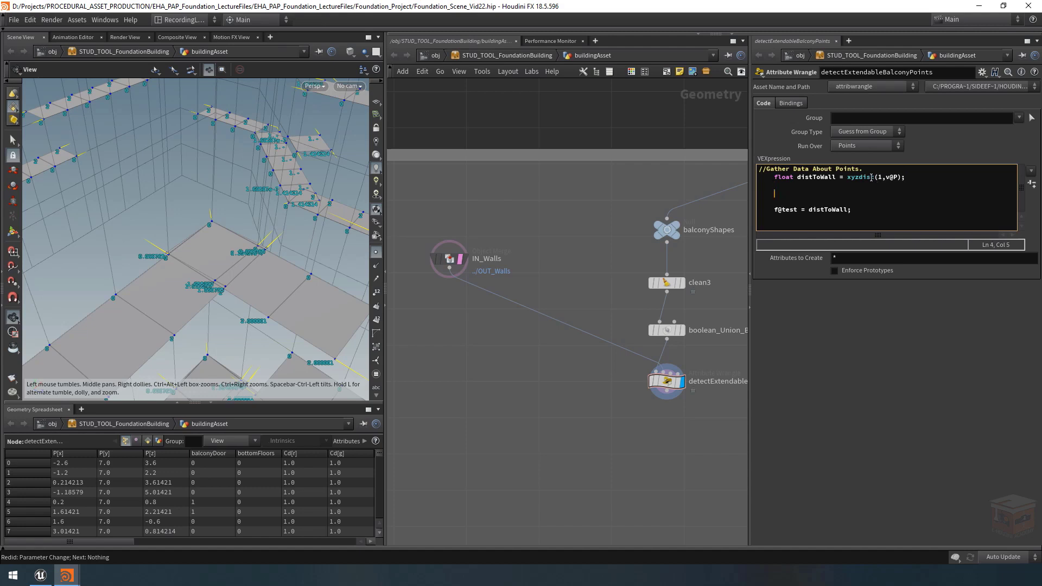
Try a Ray node with the Minimum Distance method and Import Attributes from Hits enabled, and delete it to return to the wrangle code.
key("Tab")
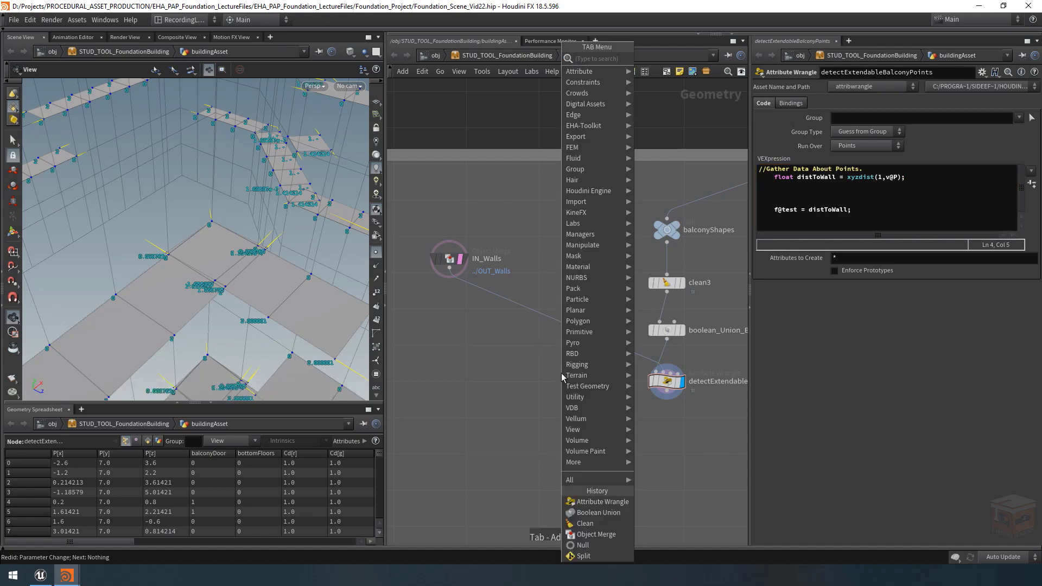
type("ray")
key("Return")
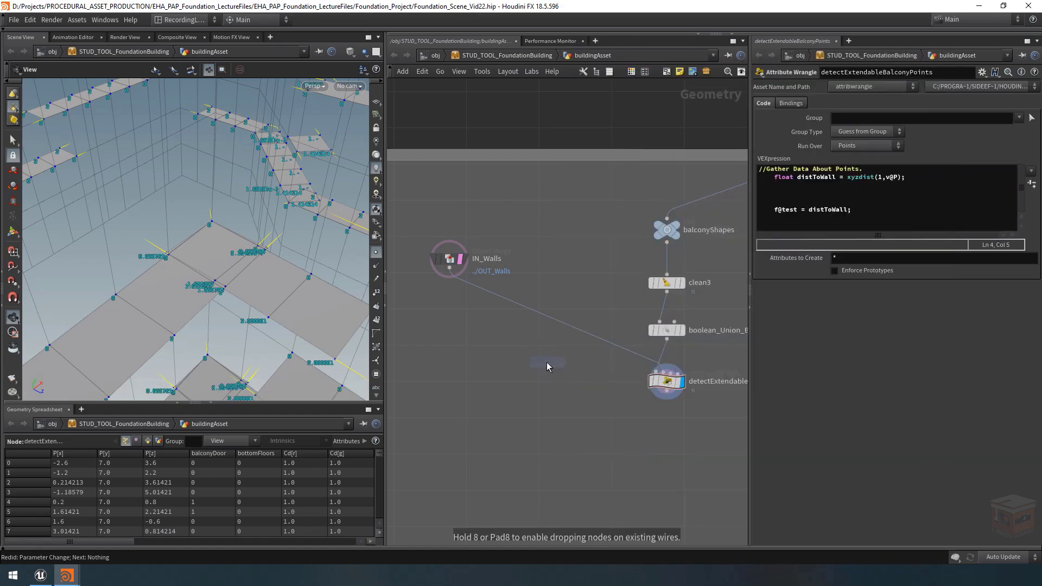
left_click(494, 361)
left_click(860, 144)
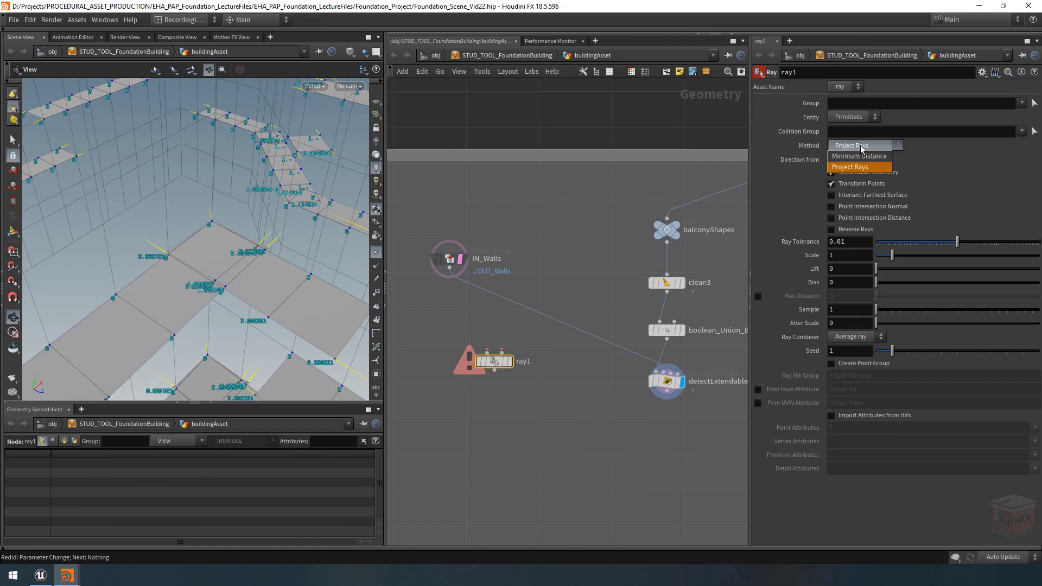
left_click(849, 157)
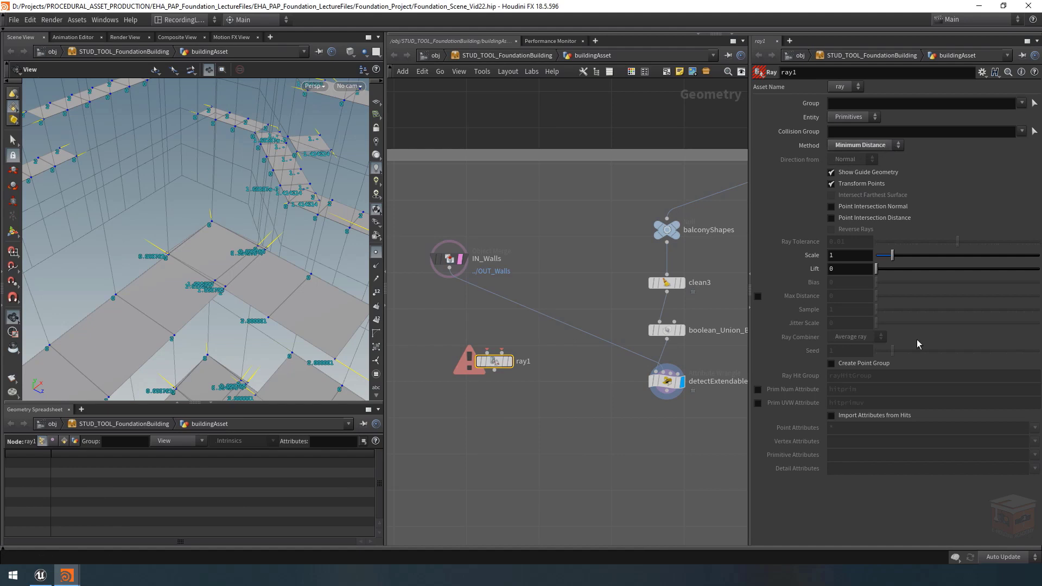
left_click(849, 417)
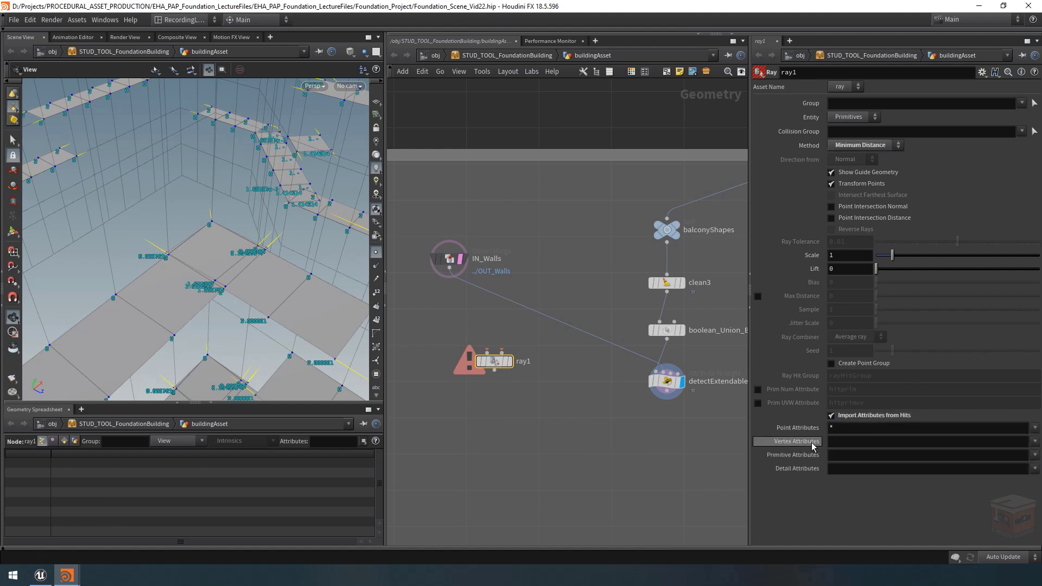
mouse_move(810, 435)
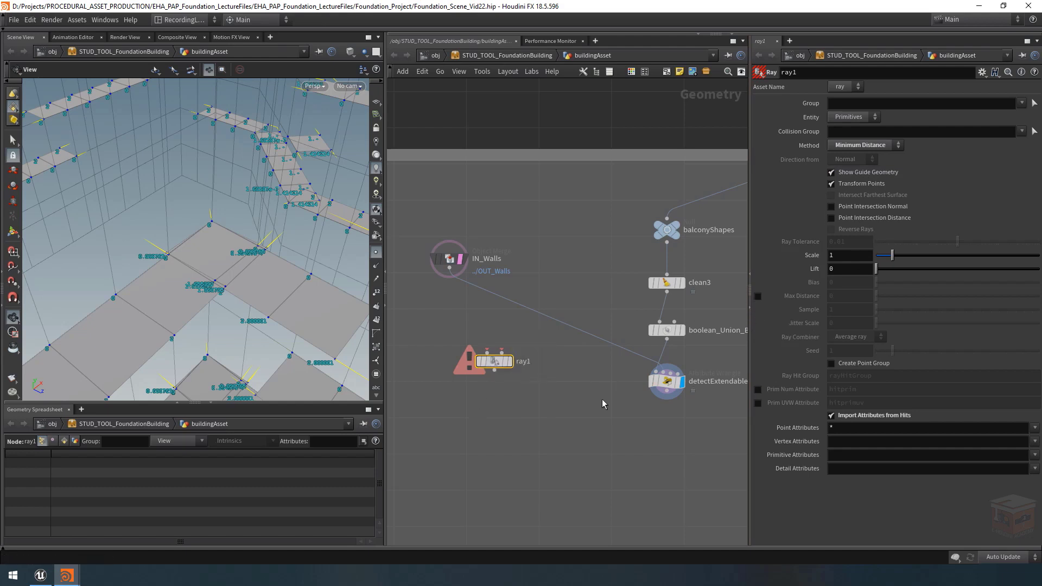
left_click_drag(600, 413, 720, 366)
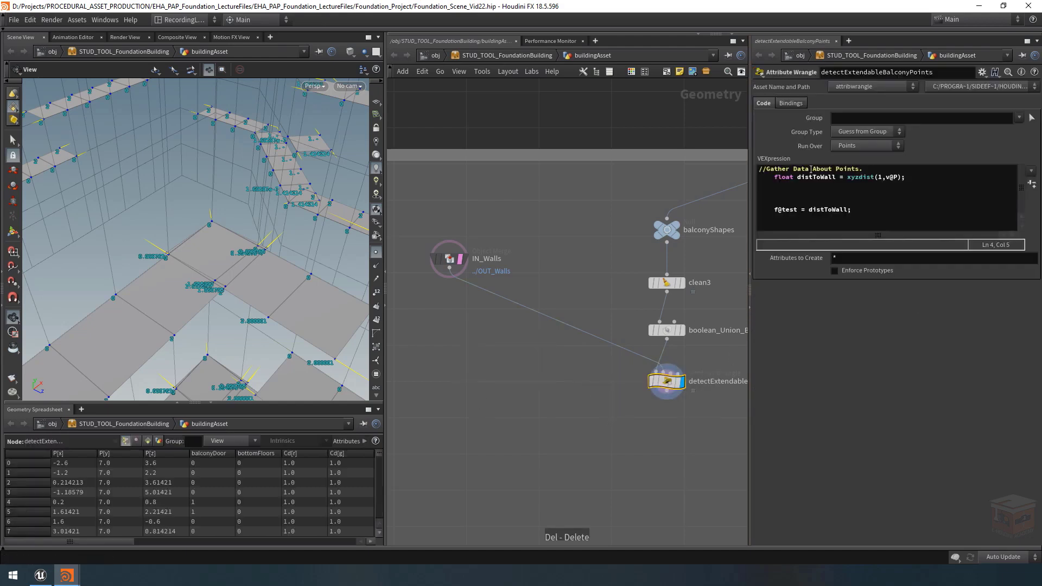
left_click(780, 188)
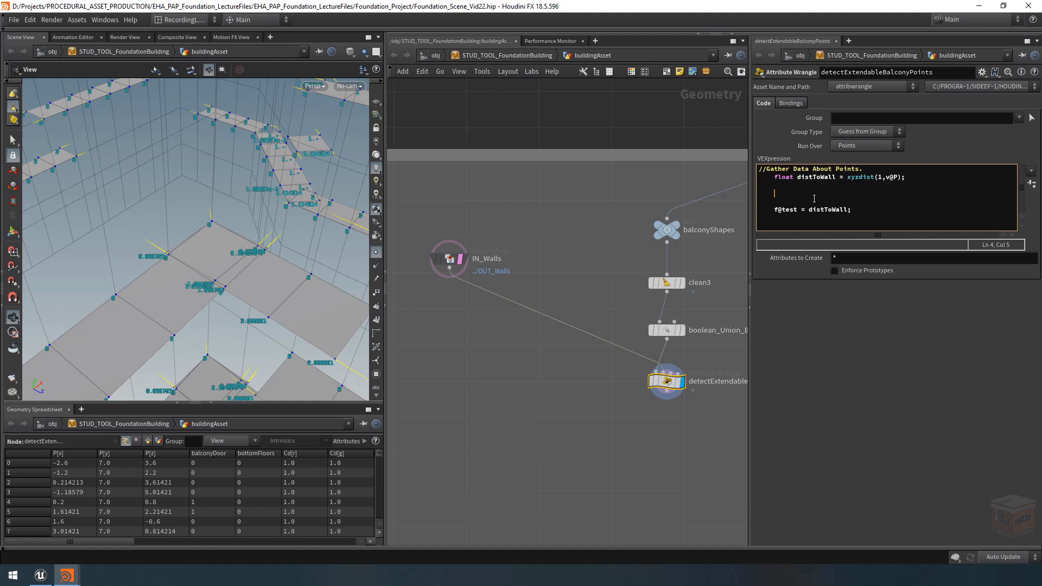
Write a second distance call, xyzdist(1,v@P,prim,uvw), on the blank line above the f@test assignment.
type("xyzdist()")
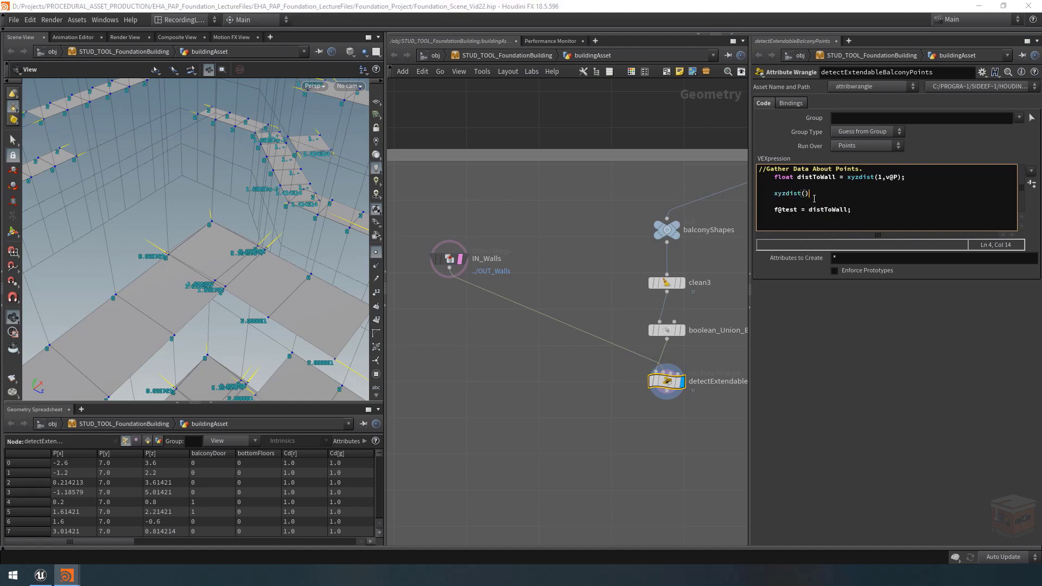
key("Left")
type("1,v@P,prim")
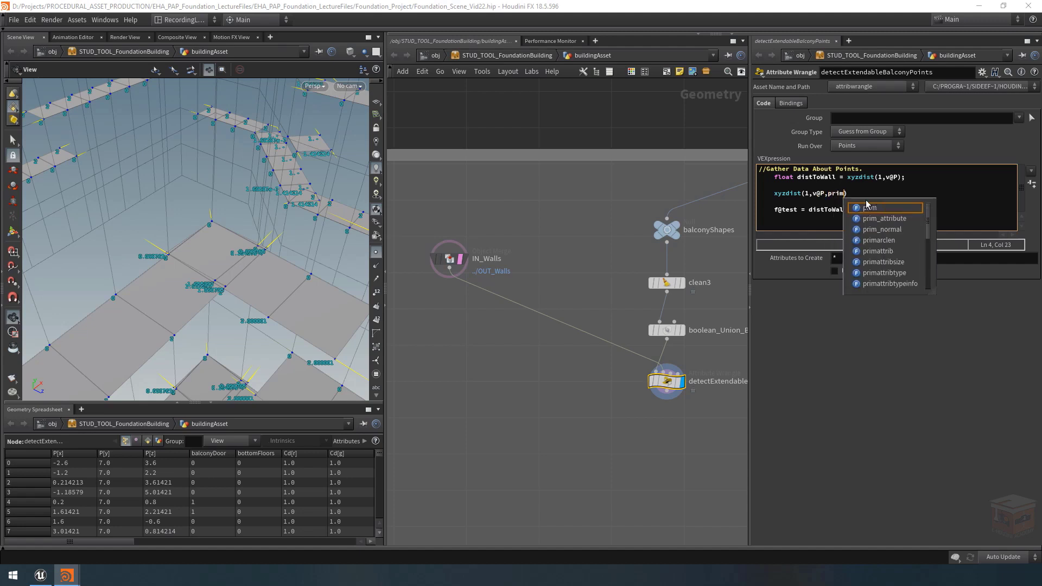
type(",uvw")
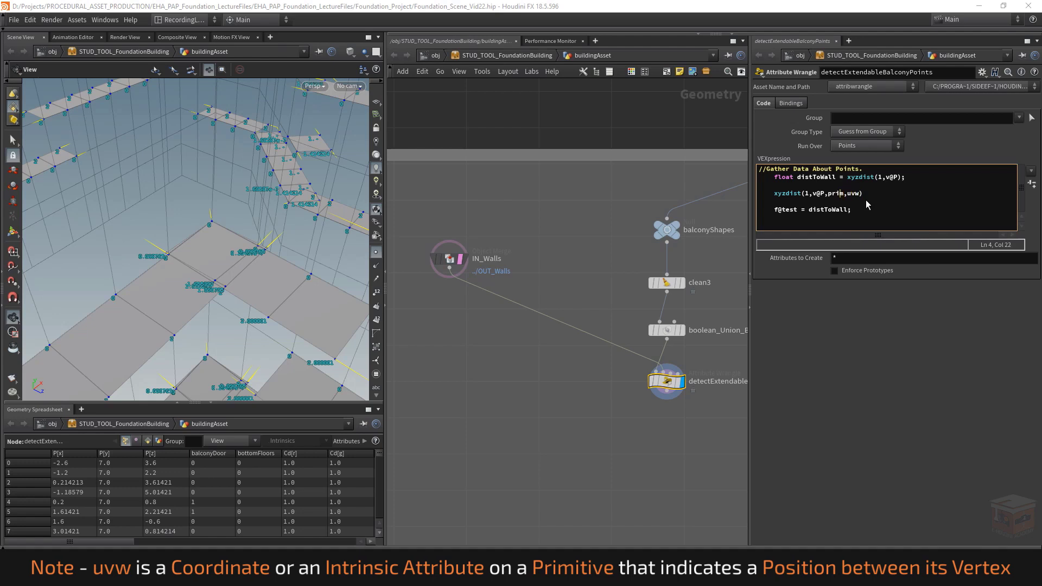
key("Right")
key("Right")
key("Right")
key("Right")
key("Right")
key("Right")
left_click_drag(236, 265, 181, 230)
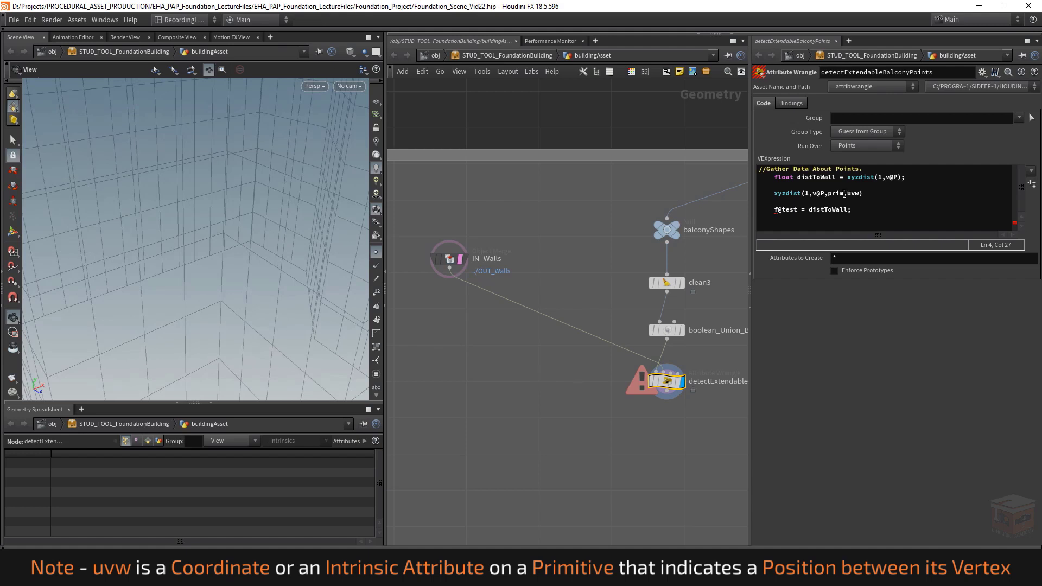
End the new xyzdist call with a semicolon and assign its result to float distToWall, copying the declaration from the original line.
left_click(873, 194)
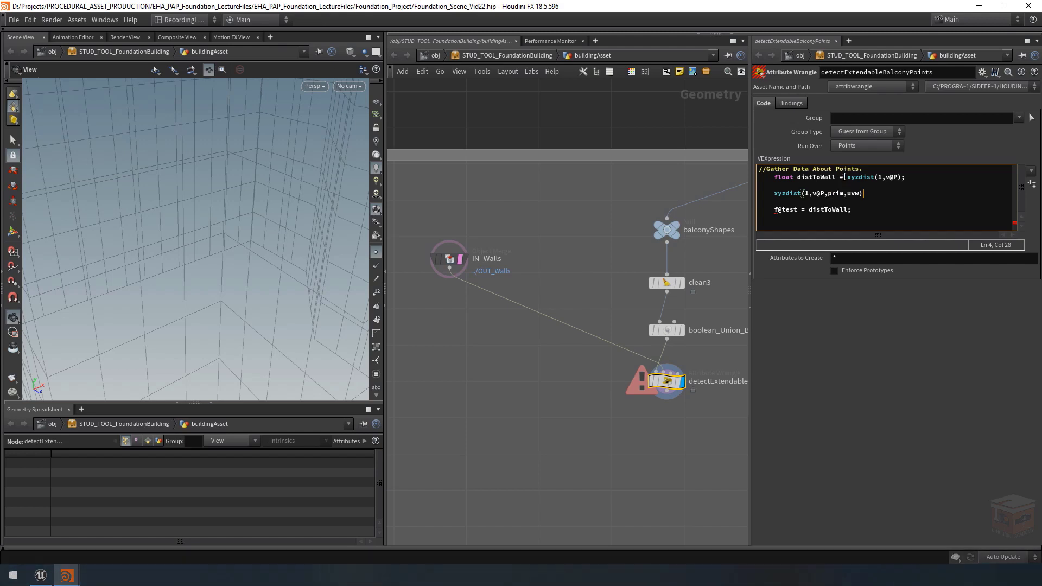
left_click_drag(844, 179, 775, 179)
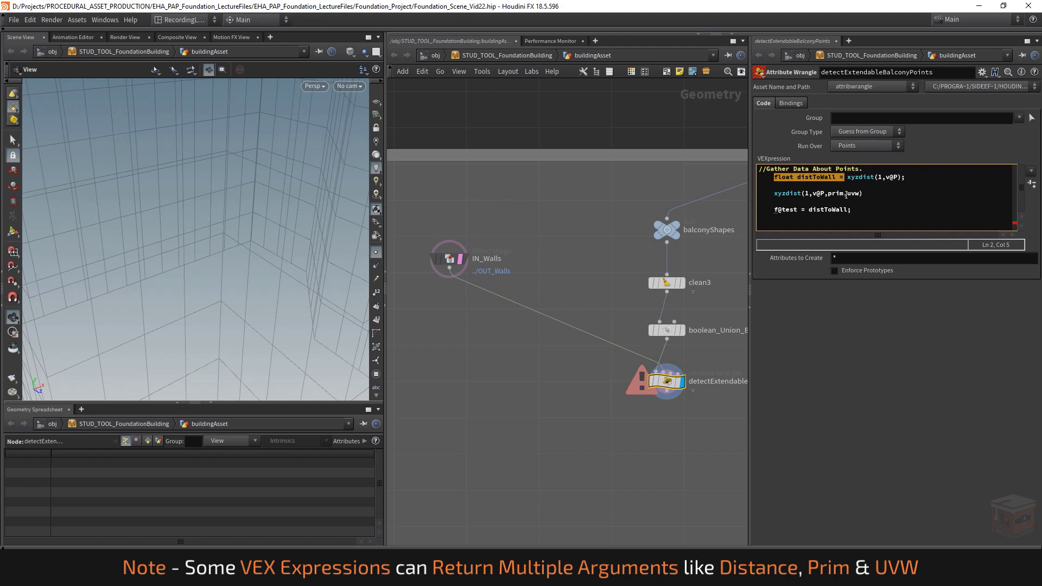
mouse_move(845, 194)
left_mouse_down()
mouse_move(827, 195)
mouse_move(859, 194)
mouse_move(848, 195)
left_mouse_up()
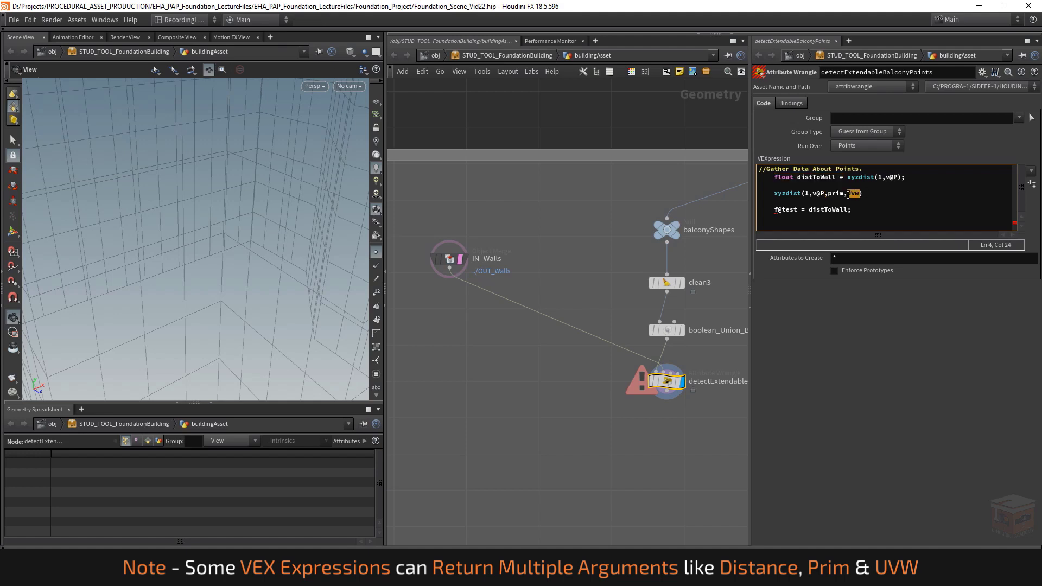
left_click(866, 193)
type(";")
left_click_drag(847, 177, 775, 177)
key("ctrl+c")
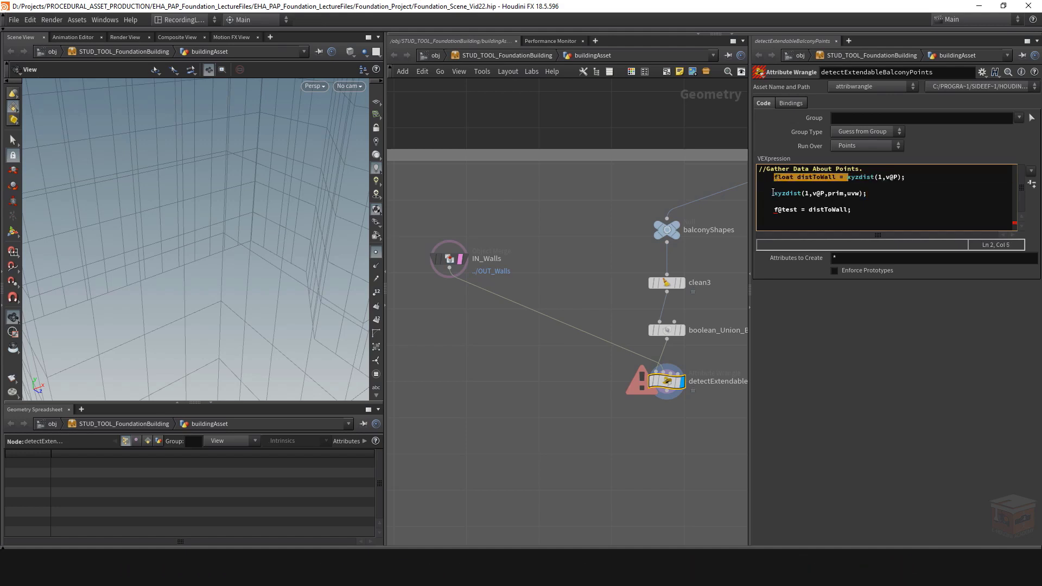
left_click(774, 194)
key("ctrl+v")
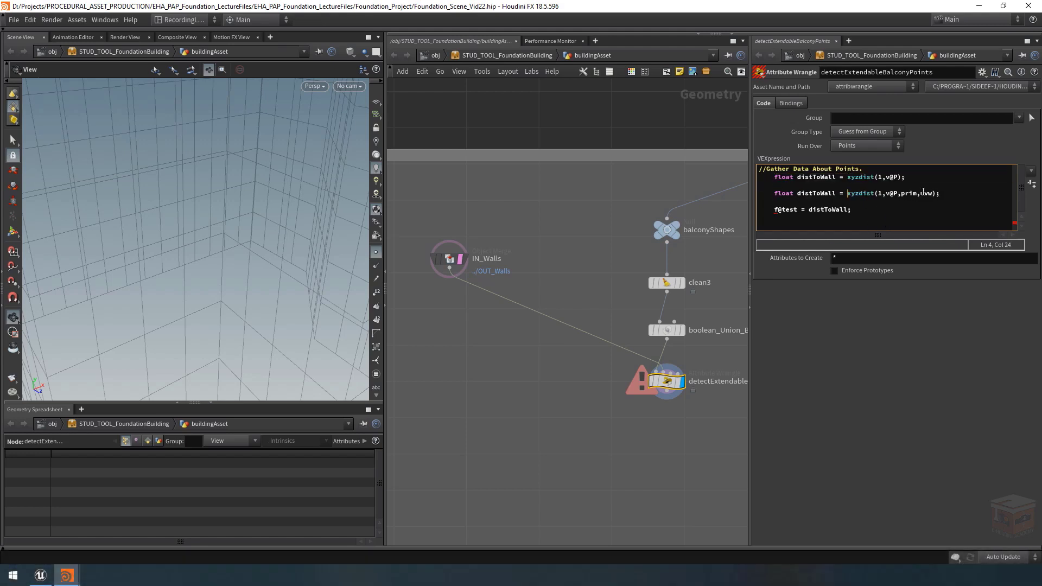
Comment out the original two-argument xyzdist declaration of distToWall.
left_click(773, 178)
type("//")
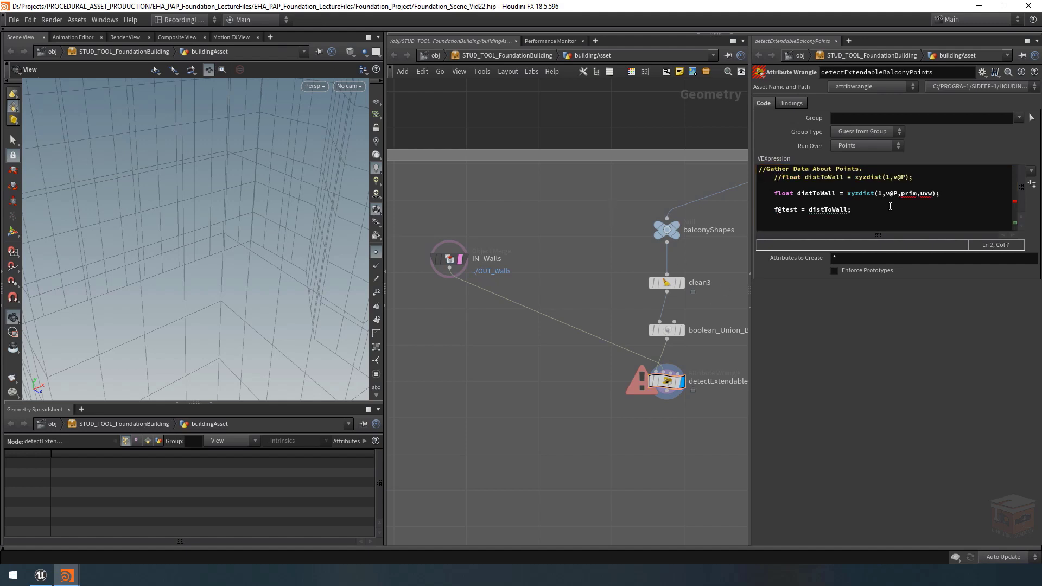
left_click(945, 193)
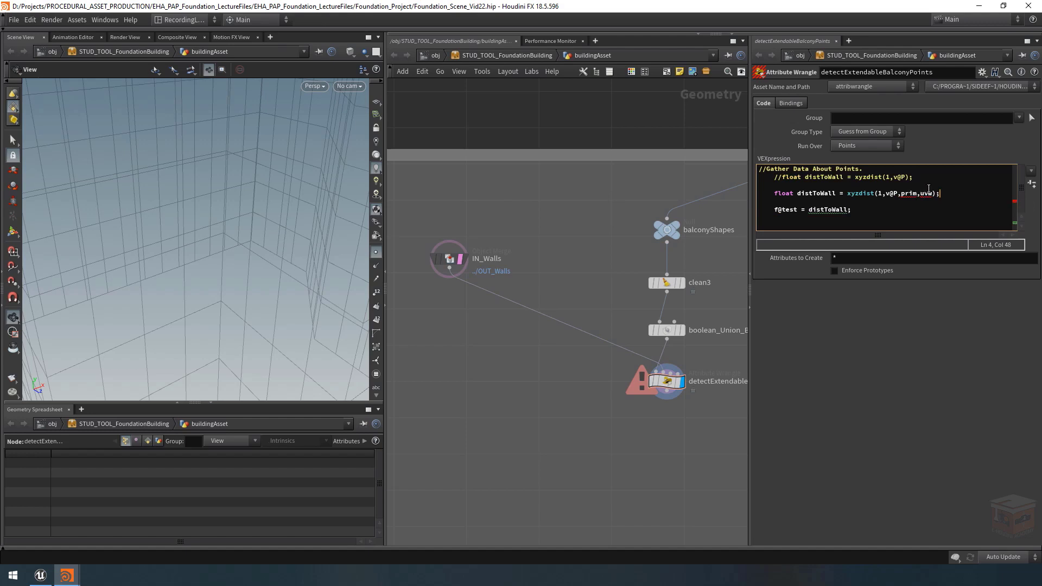
Declare int prim; and vector uvw; on separate lines above the four-argument xyzdist line.
left_click(788, 185)
key("Return")
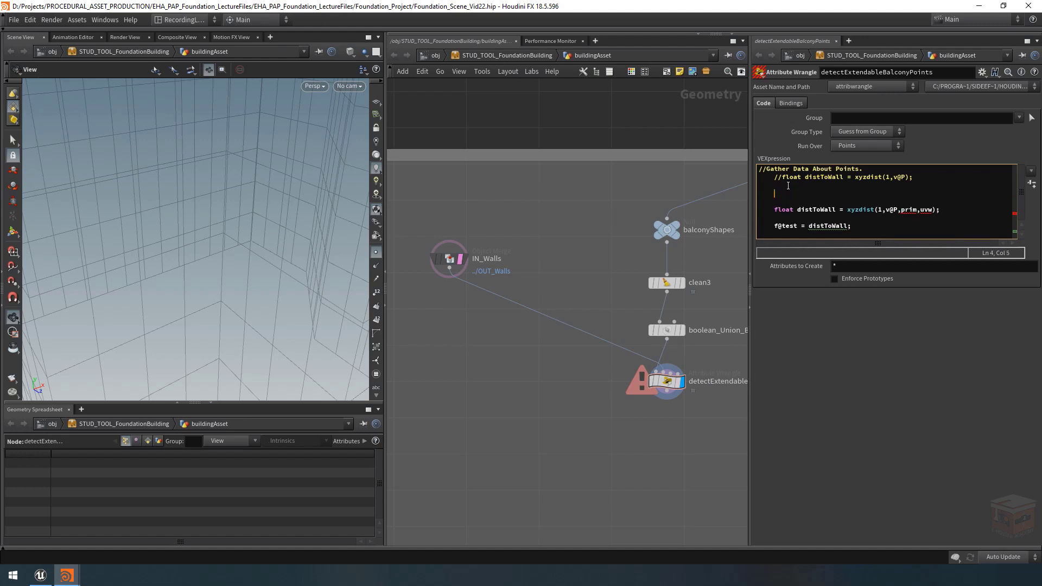
type("int prim;")
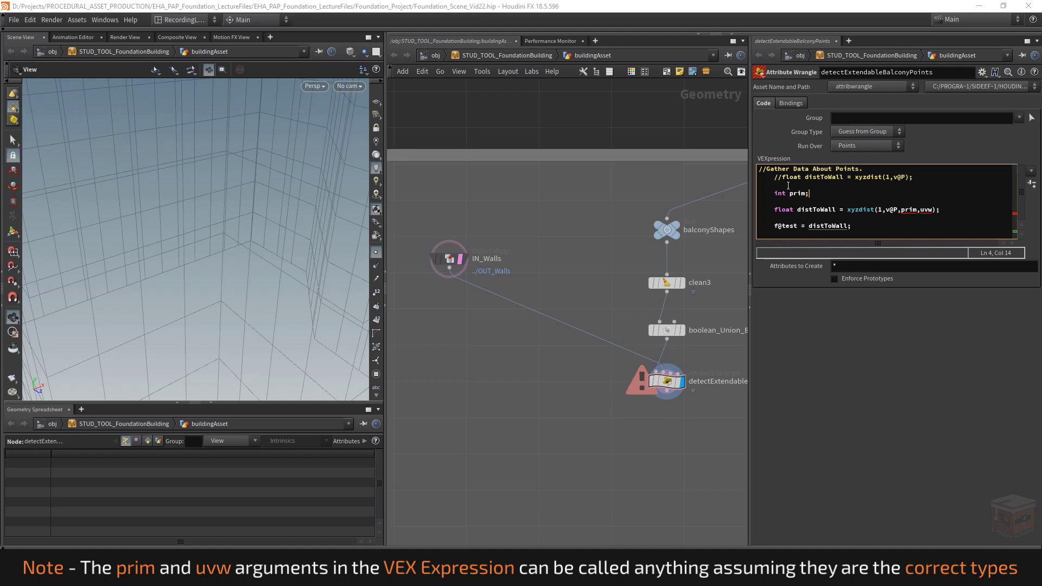
key("Return")
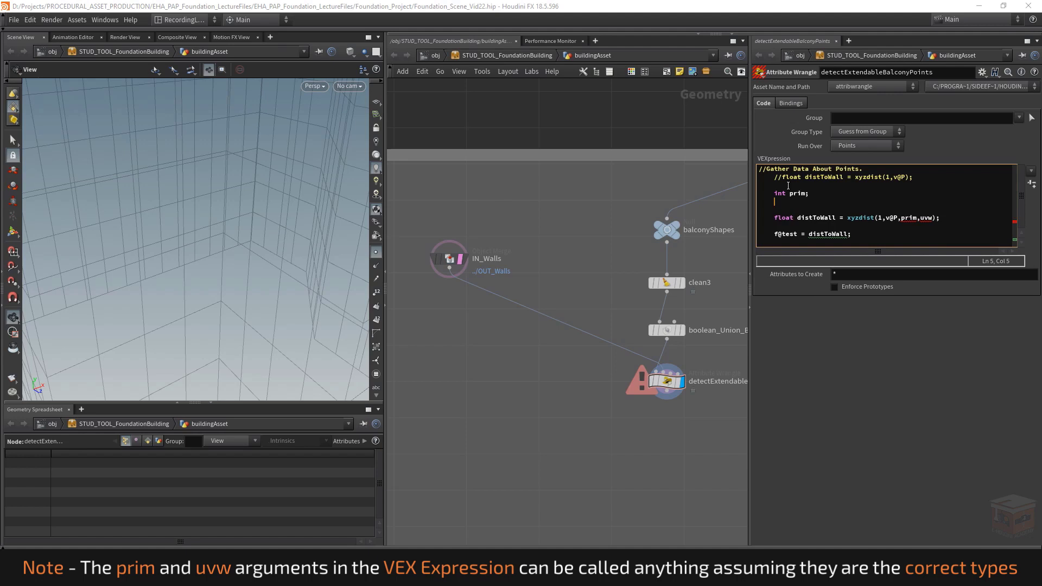
type("vector uvw;")
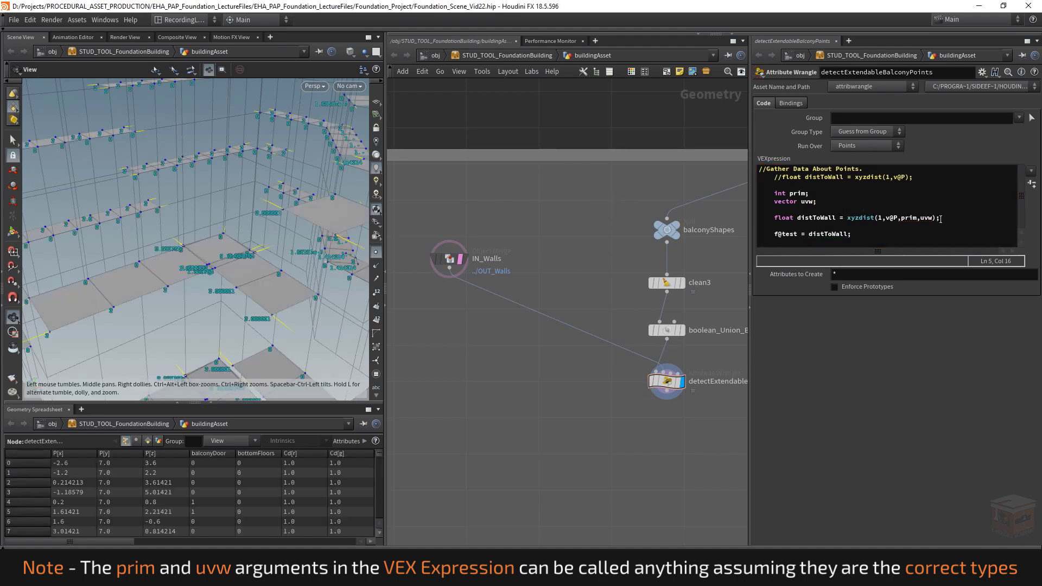
Examine the four-argument xyzdist line, going over the distToWall result and the prim and uvw arguments.
left_click_drag(940, 218, 763, 218)
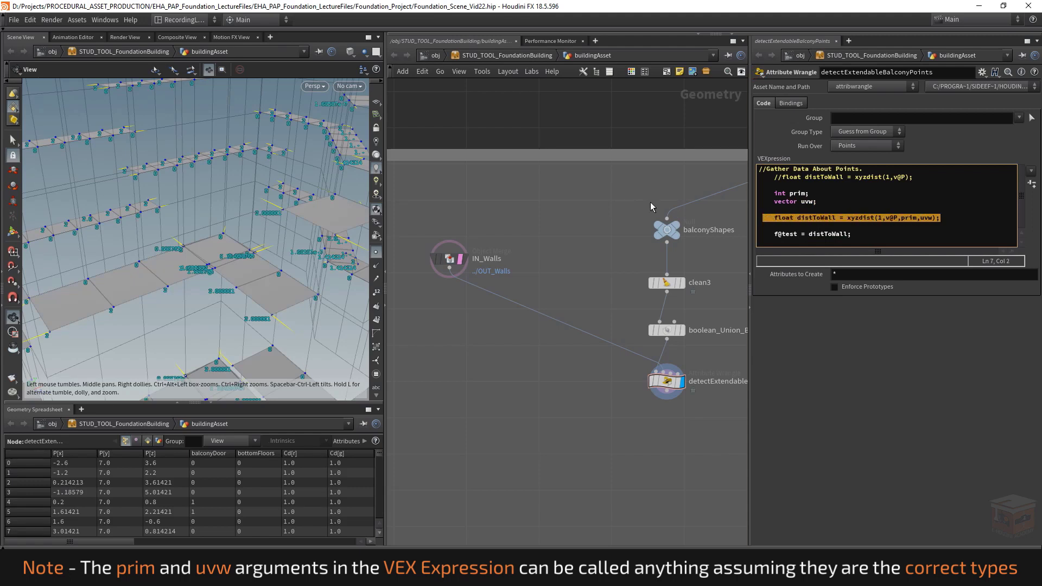
left_click(877, 218)
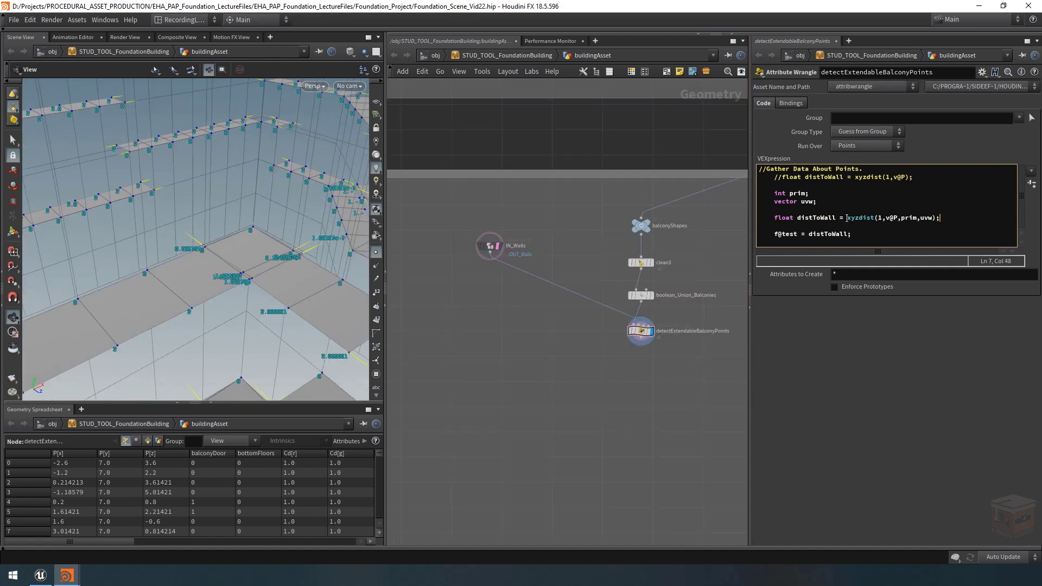
left_click_drag(844, 218, 775, 218)
left_click(784, 218)
left_click(912, 217)
left_click_drag(910, 217, 901, 218)
left_click(903, 217)
left_click(917, 217)
left_click_drag(933, 217, 920, 218)
left_click(928, 218)
left_click(930, 218)
left_click_drag(936, 218, 899, 219)
Add an empty primuv() call on the line between the xyzdist line and the f@test assignment.
left_click(908, 226)
type("primuv(")
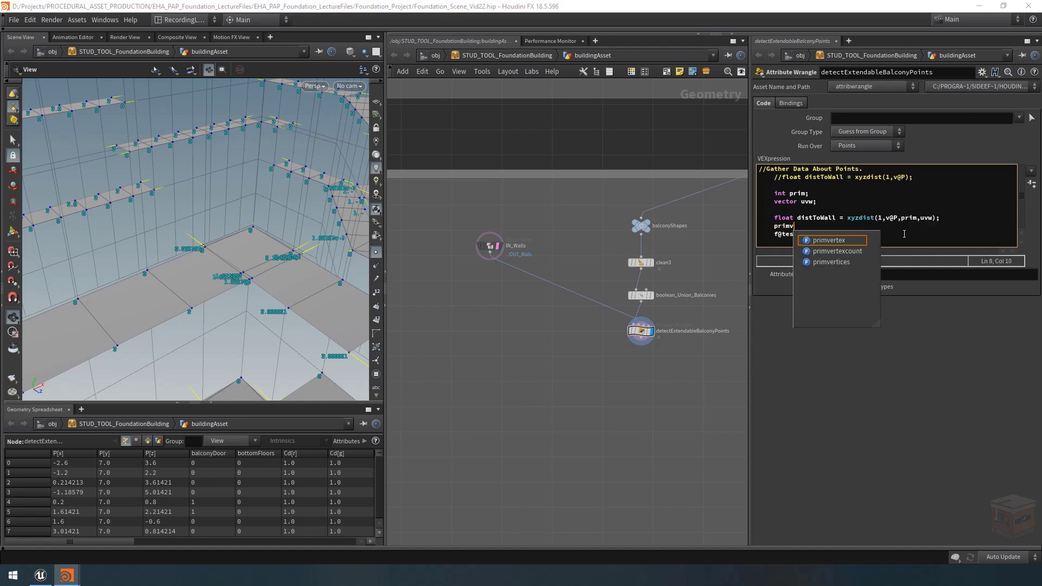
type(")")
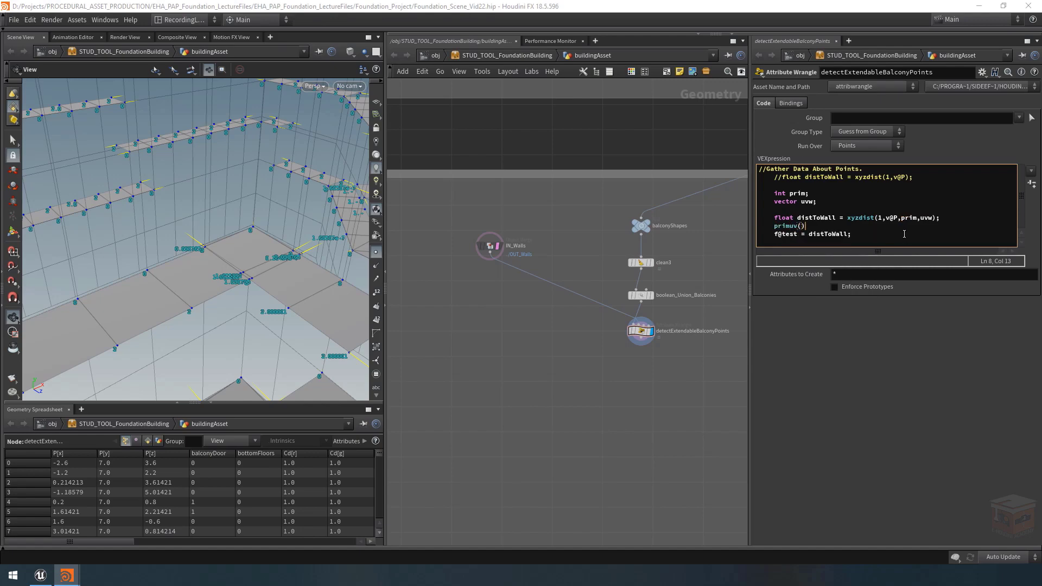
Complete the primuv call in the wrangle and assign it to the point position, giving v@P = primuv(1,"P",prim,uvw);.
key("Return")
key("End")
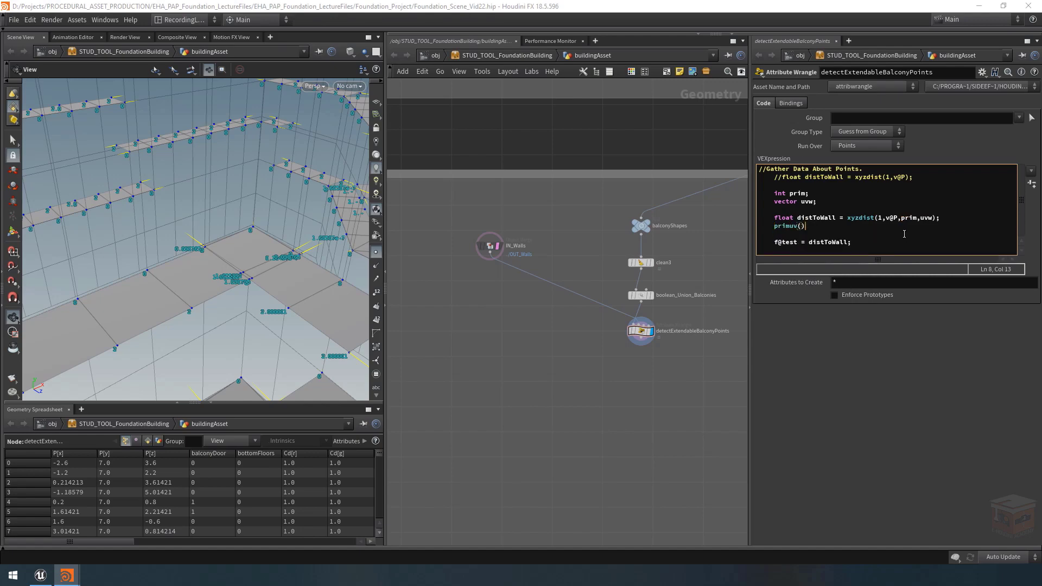
key("Left")
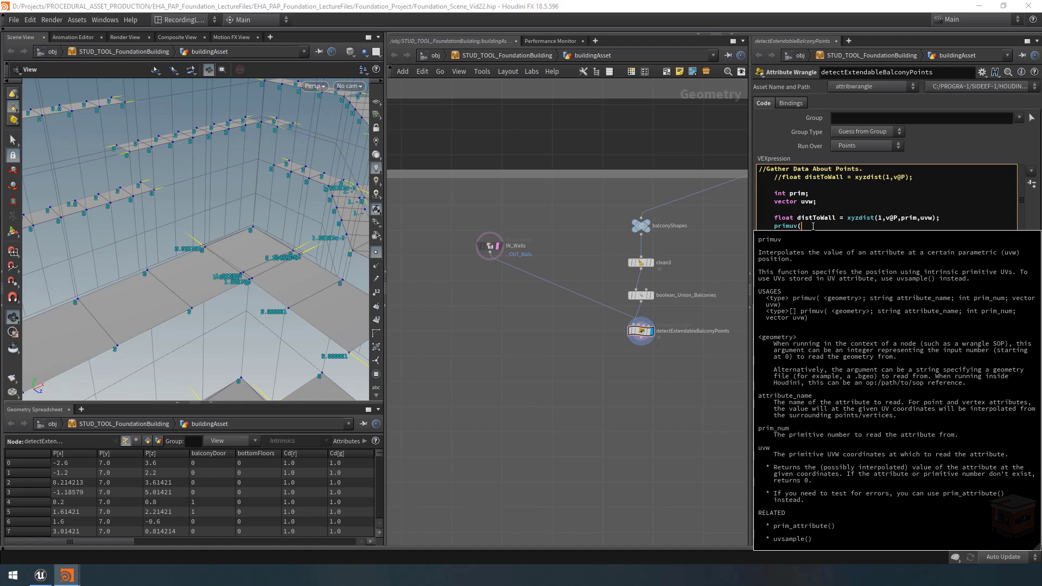
type("1")
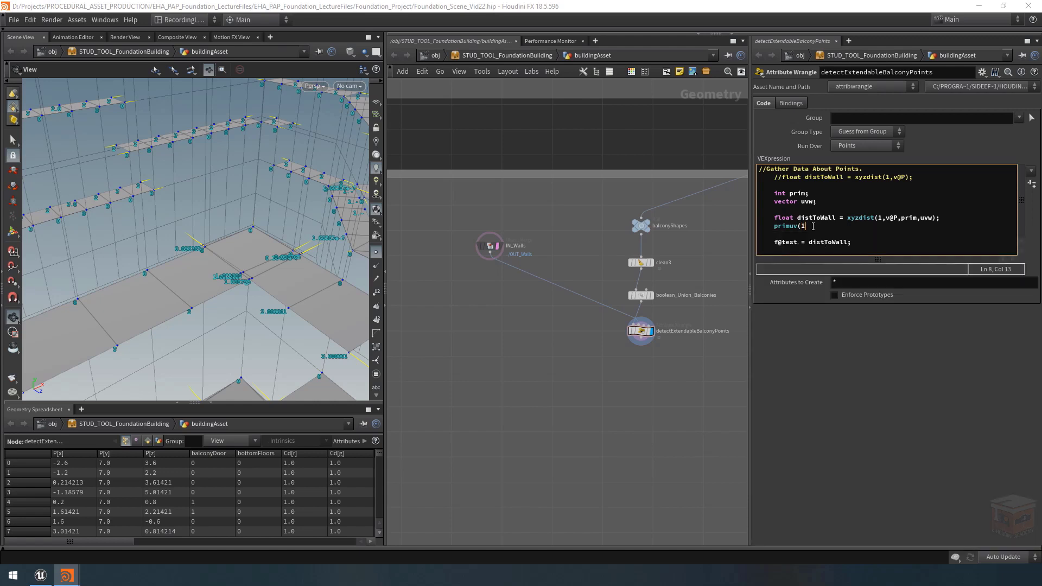
type(",")
type("\"P")
type("P")
type(",")
type("prim,uvw);")
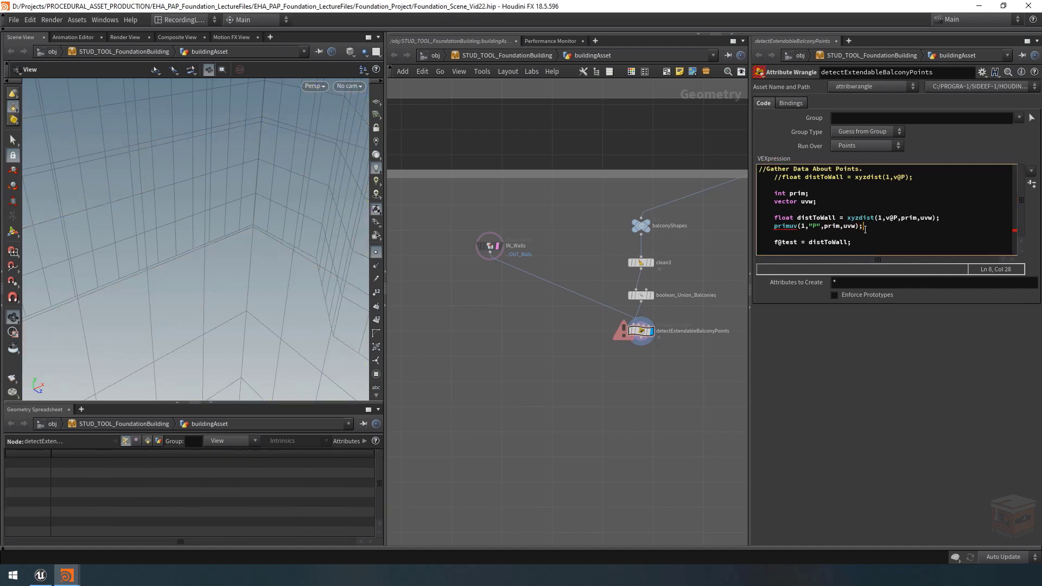
left_click(772, 227)
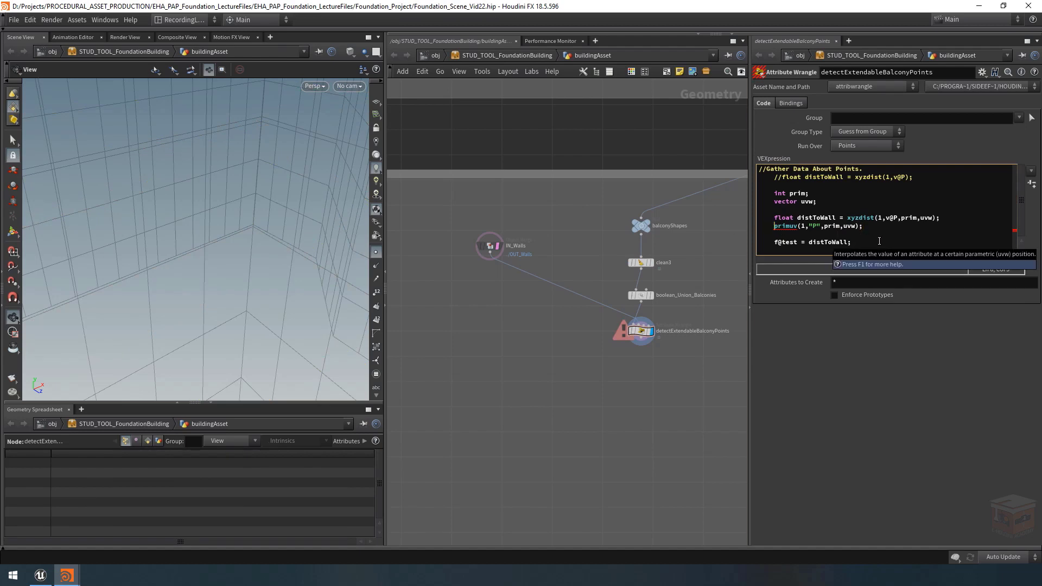
type("v@P =")
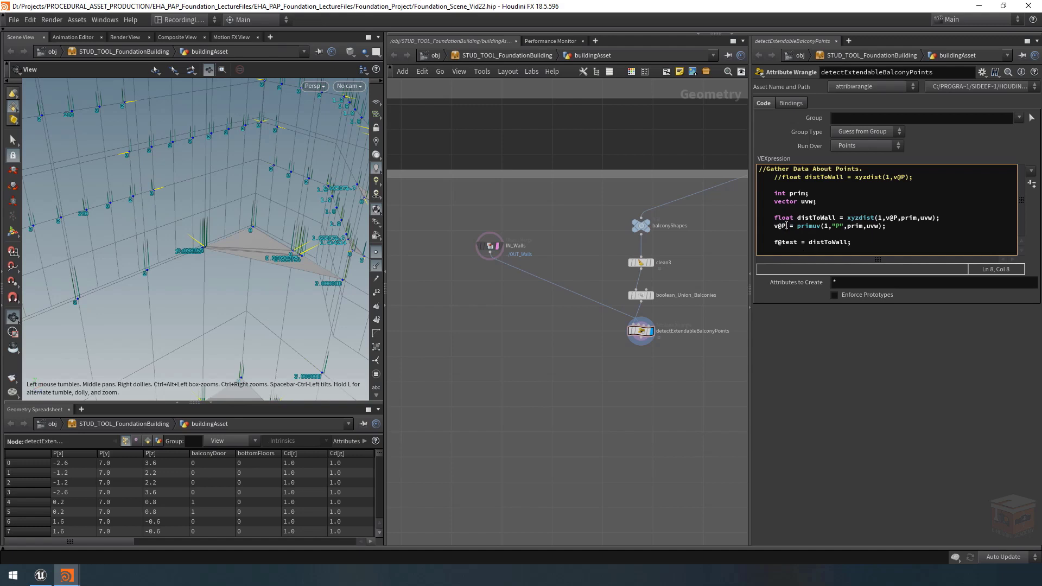
Change the primuv line to store the direction in the normal, as v@N = primuv(1,"P",prim,uvw) - v@P;.
key("shift+Left")
type("N")
key("End")
key("shift+Left")
key("shift+Left")
key("shift+Left")
key("shift+Left")
key("shift+Left")
key("shift+Left")
key("shift+Left")
key("shift+Left")
key("shift+Left")
key("shift+Left")
key("shift+Left")
key("shift+Left")
key("shift+Left")
key("shift+Left")
key("shift+Left")
key("shift+Left")
key("shift+Left")
key("shift+Left")
key("shift+Left")
key("shift+Left")
key("Right")
type("- v@P")
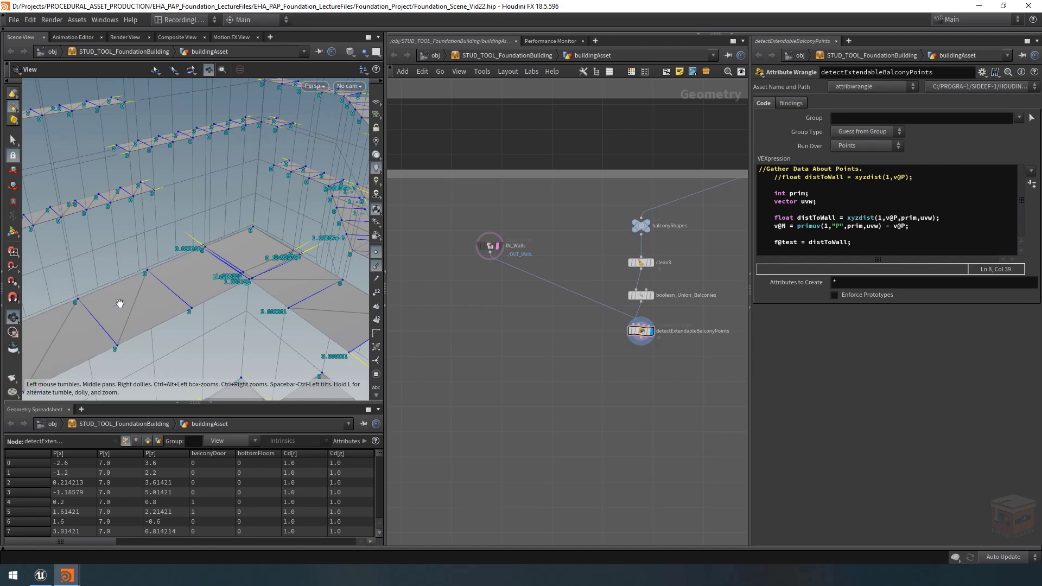
Examine the point normals on the balcony shapes against the walls and compare them with the xyzdist and primuv code lines.
left_click(378, 265)
left_click(378, 266)
middle_click_drag(164, 279, 263, 251)
right_click_drag(262, 252, 217, 259)
left_click_drag(216, 258, 210, 275)
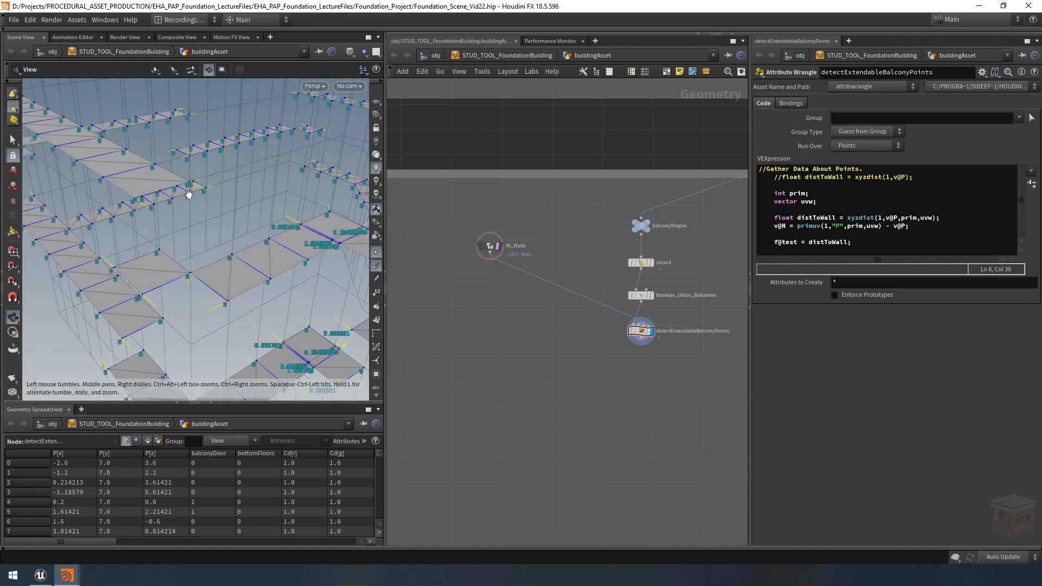
right_click_drag(218, 201, 233, 230)
left_click_drag(233, 230, 235, 268)
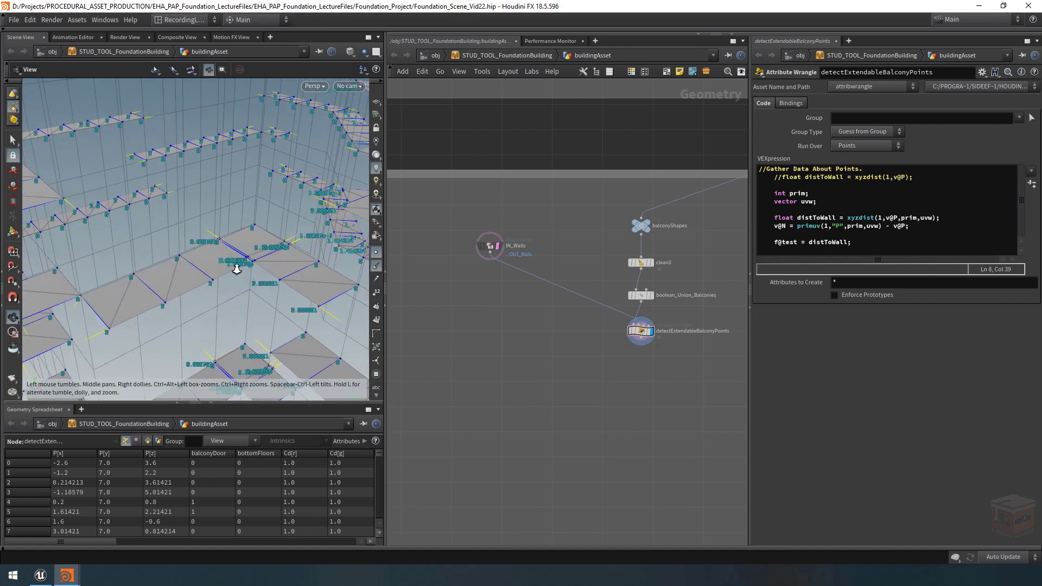
right_click_drag(235, 267, 190, 261)
middle_click_drag(190, 260, 137, 243)
right_click_drag(235, 258, 186, 262)
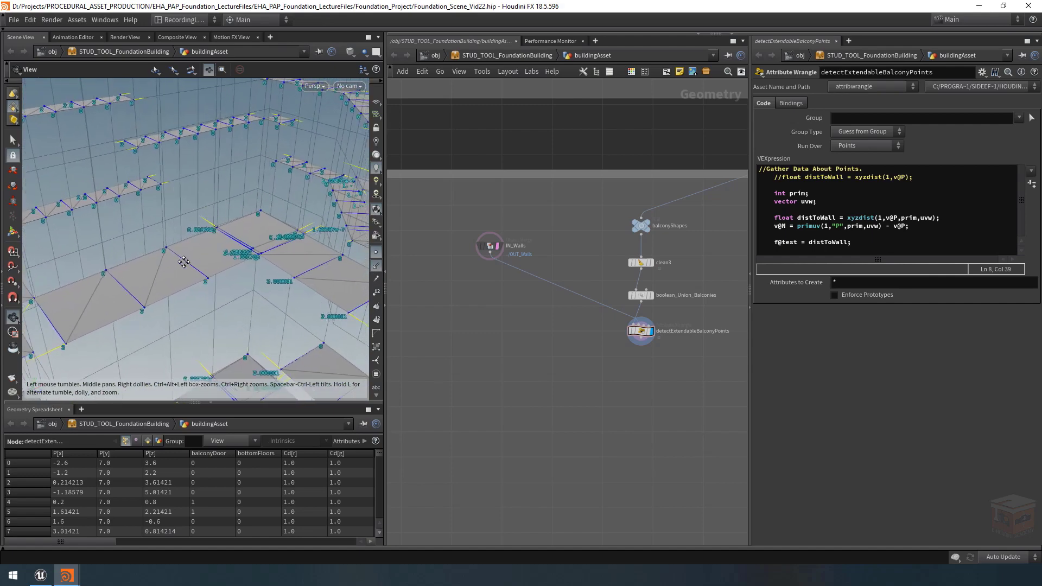
middle_click_drag(186, 262, 215, 262)
left_click_drag(215, 262, 215, 262)
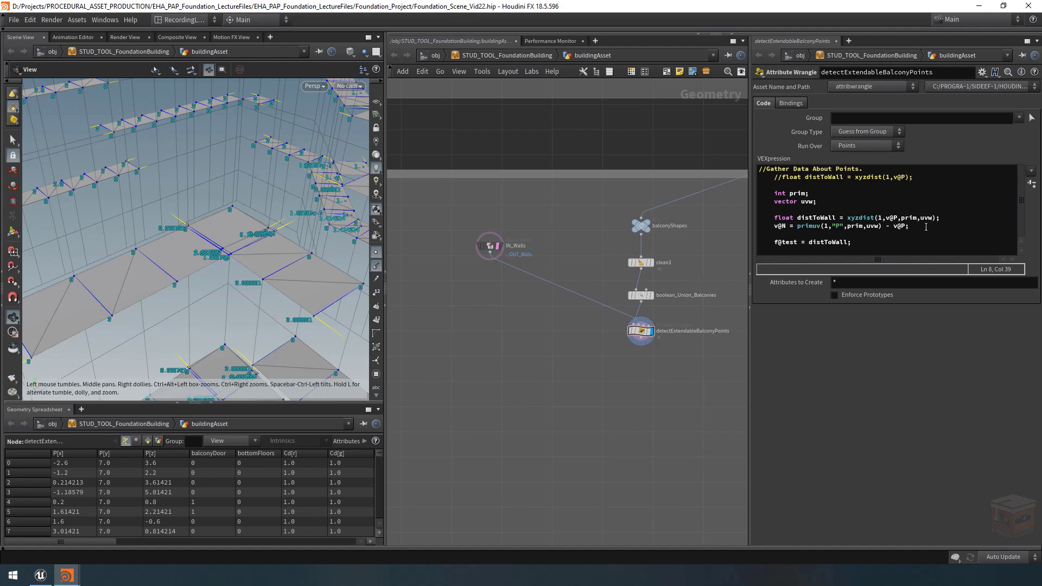
left_click_drag(916, 226, 754, 221)
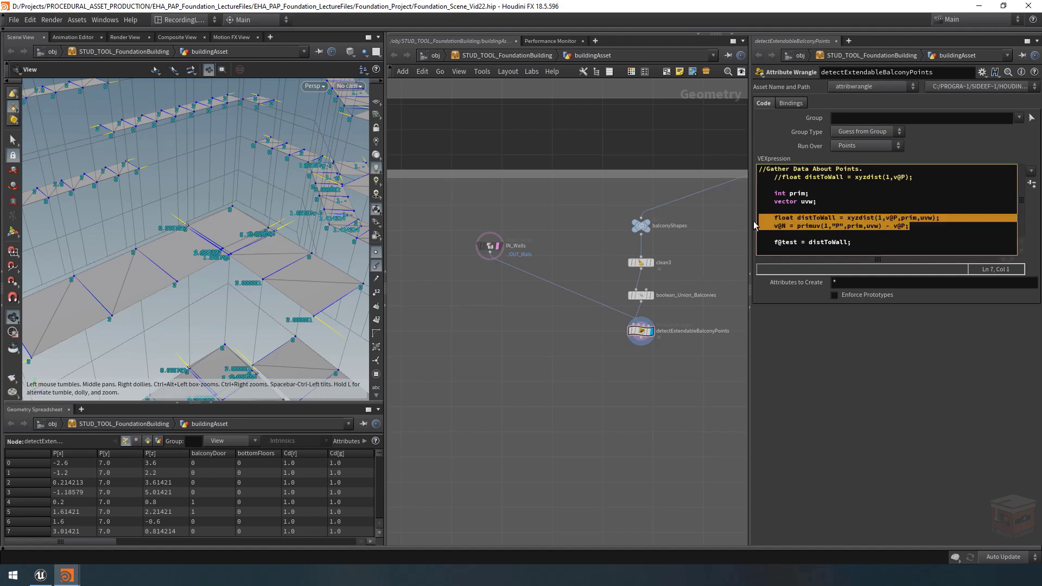
left_click(919, 227)
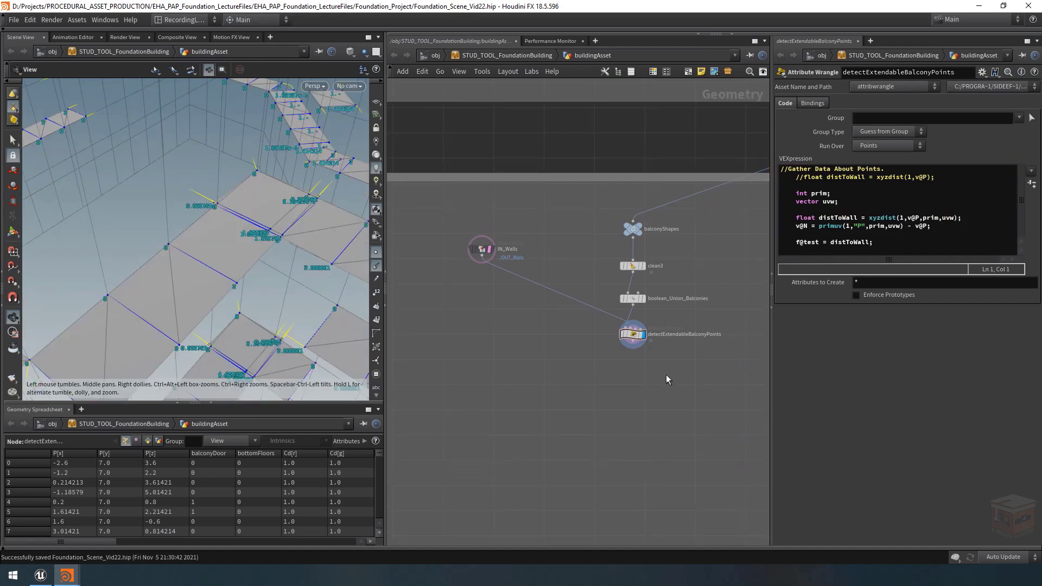
Widen the parameter pane and add a Ray node to the network with its method set to Minimum Distance.
left_click_drag(771, 357, 667, 357)
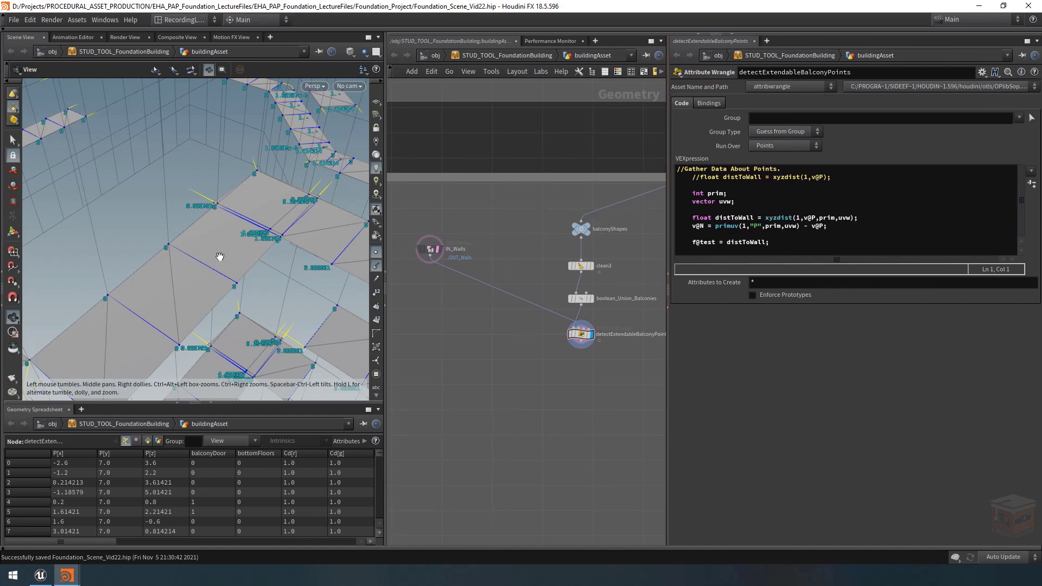
middle_click_drag(489, 374, 490, 367)
key("Tab")
type("ray")
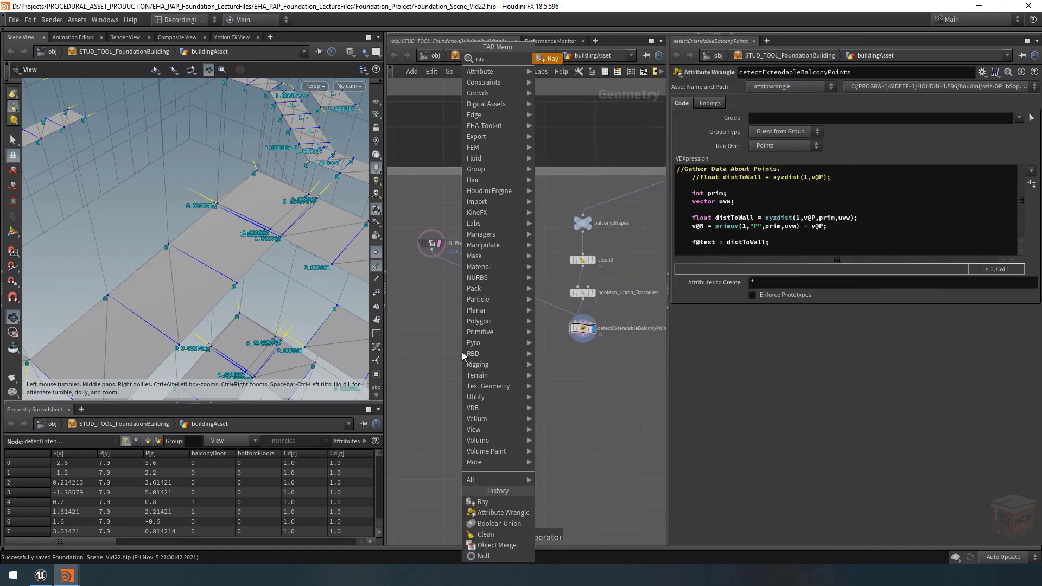
key("Return")
left_click(461, 351)
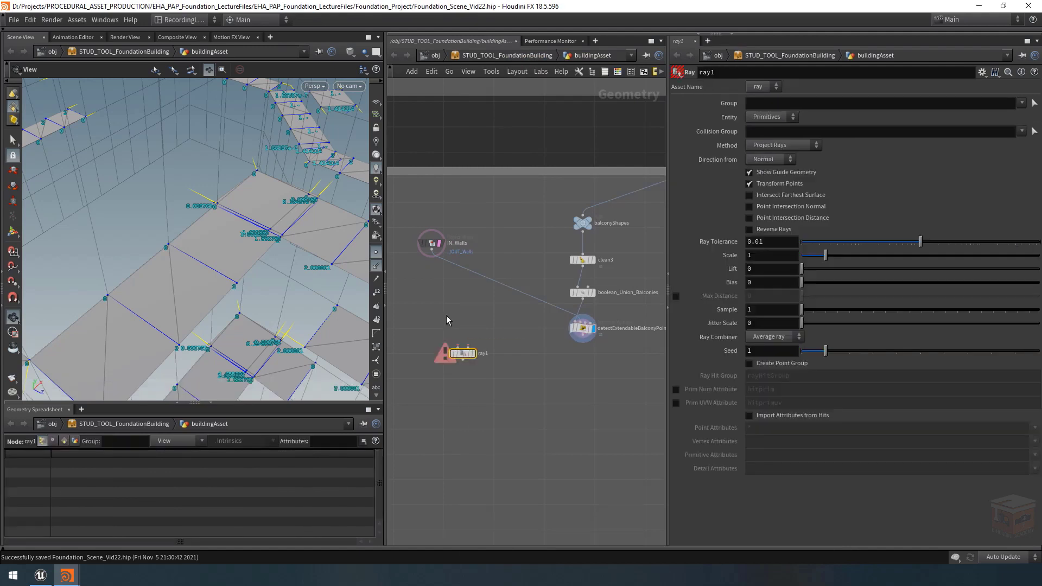
left_click(782, 145)
left_click(774, 158)
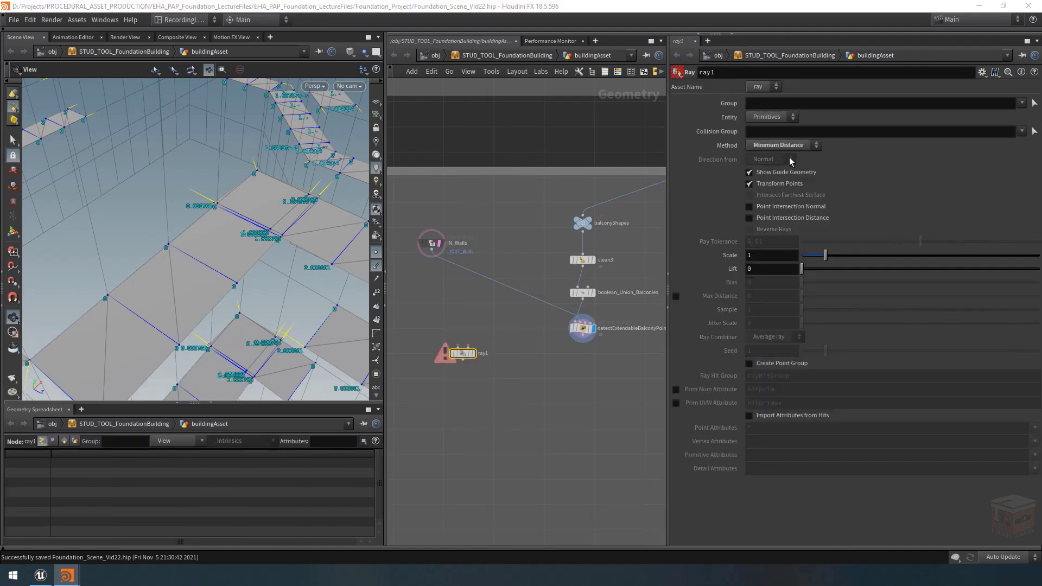
Add a maximum distance argument of 3 to the xyzdist call in the detectExtendableBalconyPoints wrangle.
left_click(569, 329)
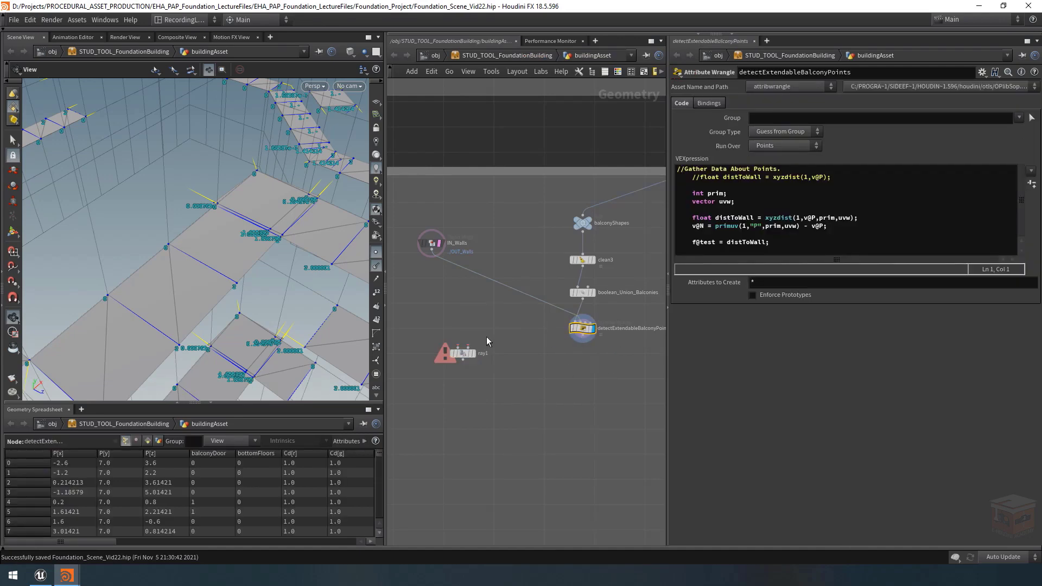
scroll(241, 222, "down", 10)
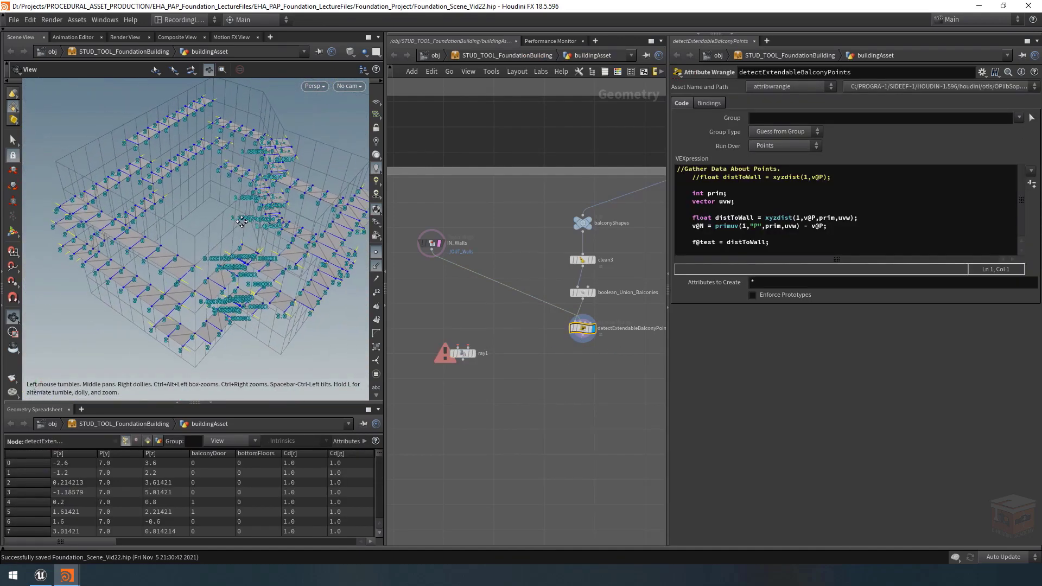
middle_click_drag(241, 222, 241, 224)
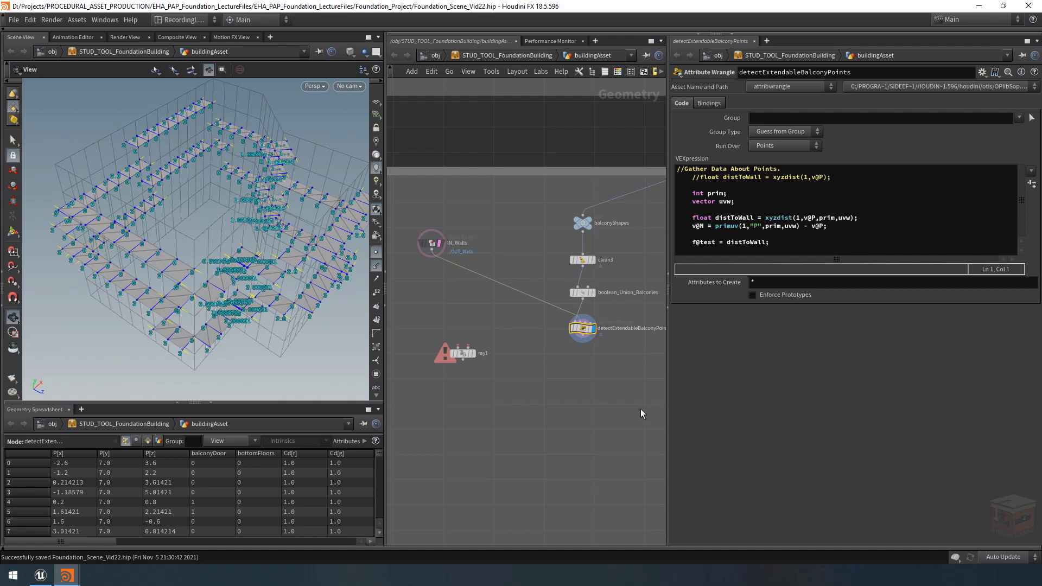
scroll(591, 352, "up", 5)
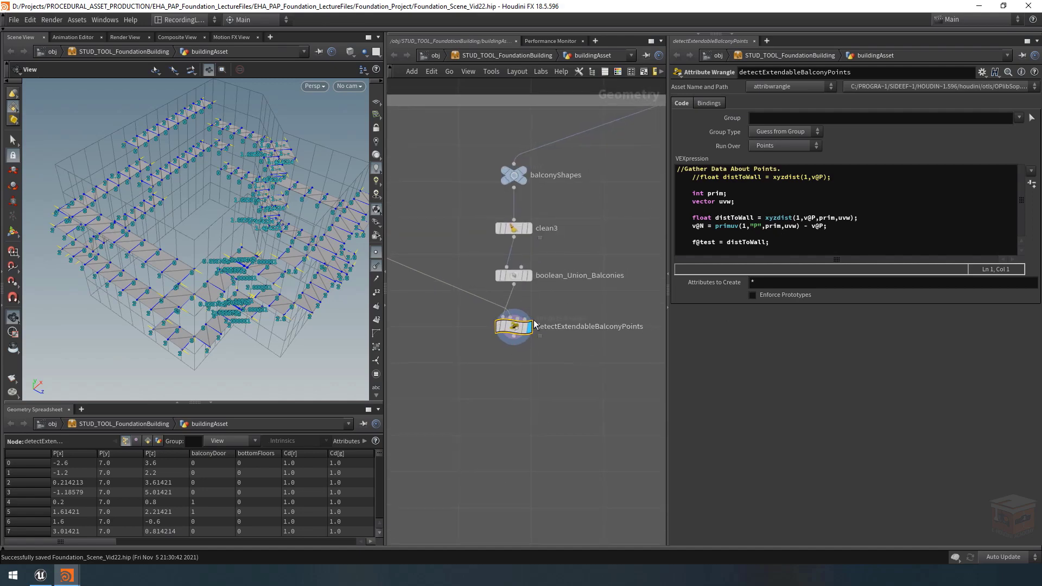
right_click_drag(247, 265, 467, 276)
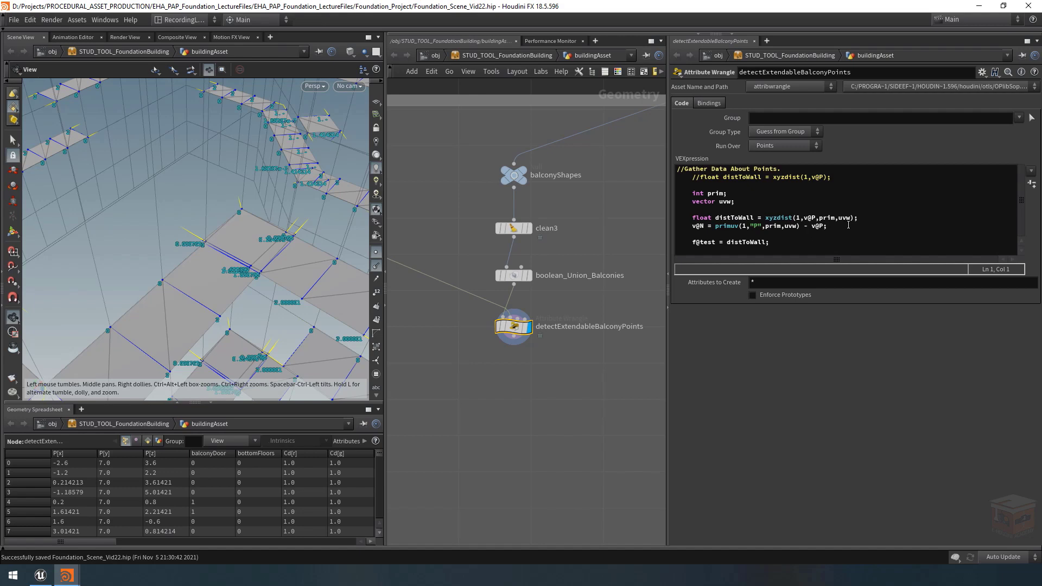
left_click_drag(241, 329, 235, 324)
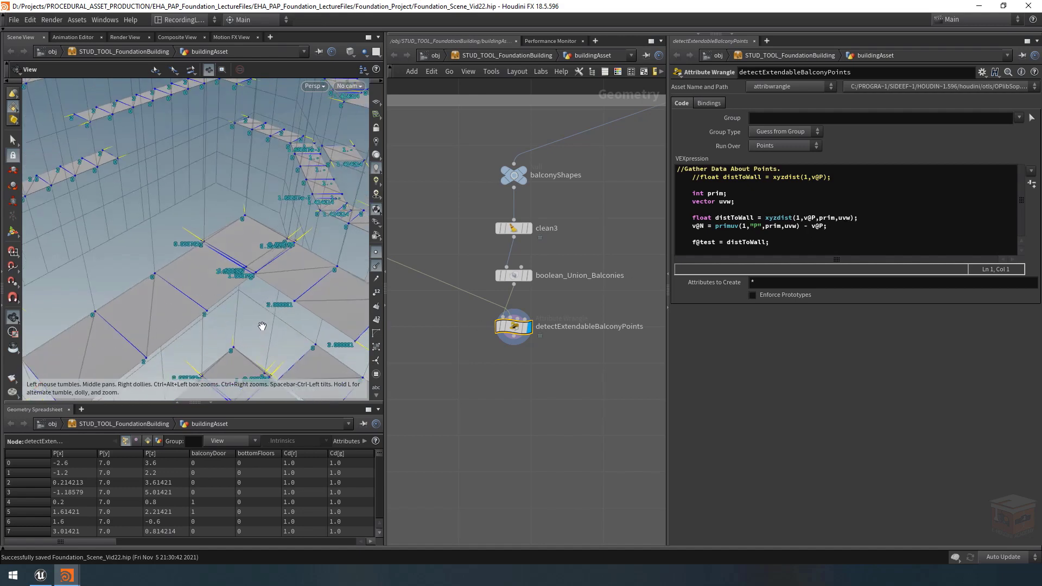
left_click(849, 220)
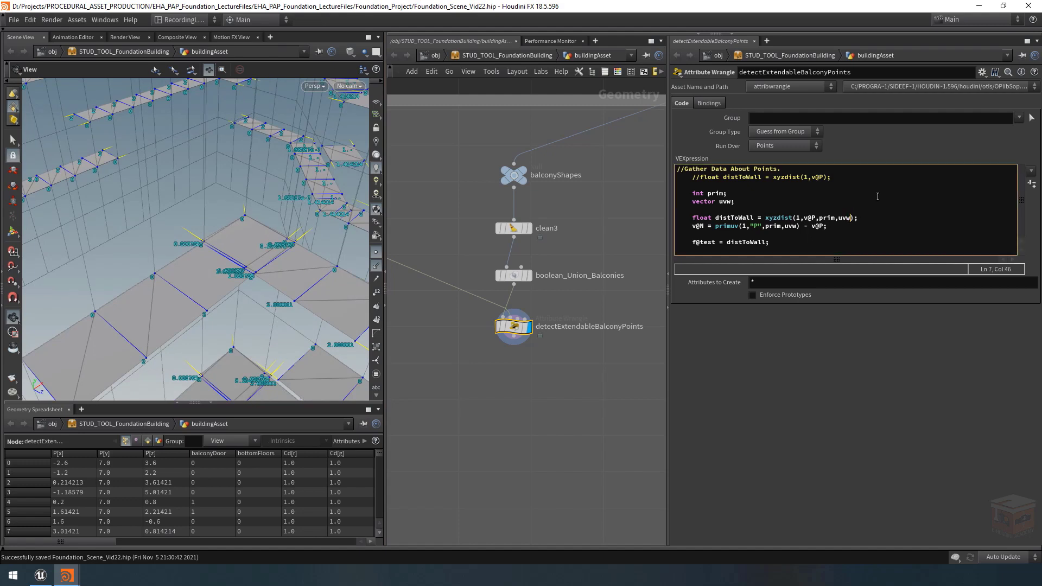
type(",")
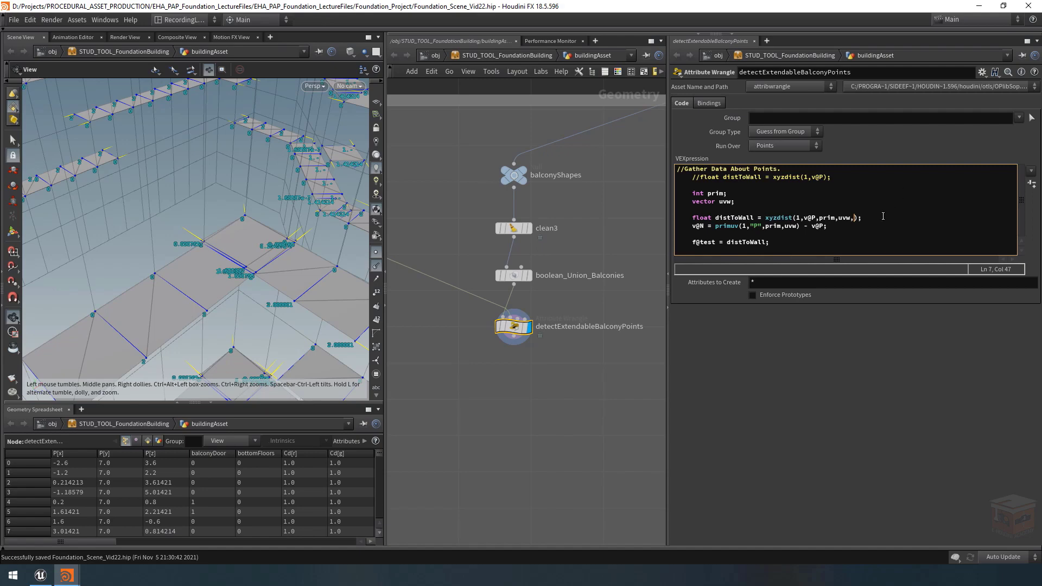
type("3")
left_click(607, 213)
right_click_drag(261, 270, 144, 251)
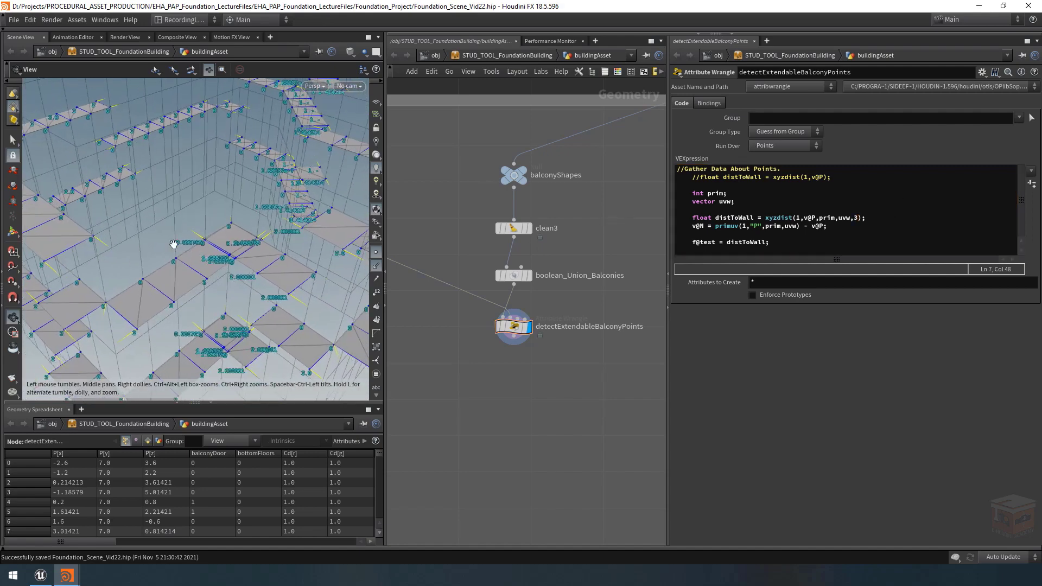
middle_click_drag(244, 231, 233, 254)
left_click_drag(244, 296, 255, 277)
Set the maximum distance argument of the xyzdist call to 1.
left_click(857, 219)
key("BackSpace")
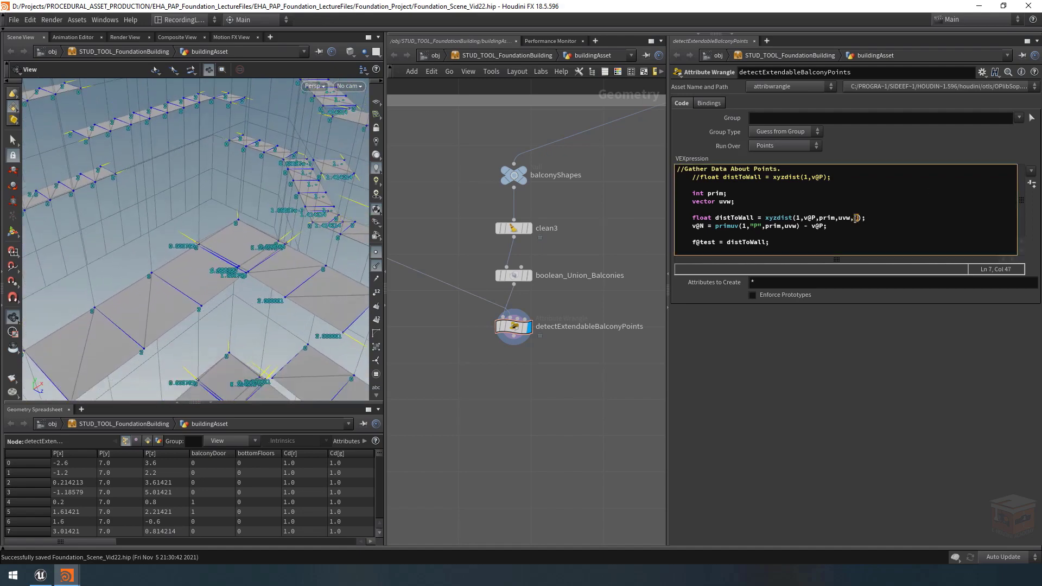
type("1")
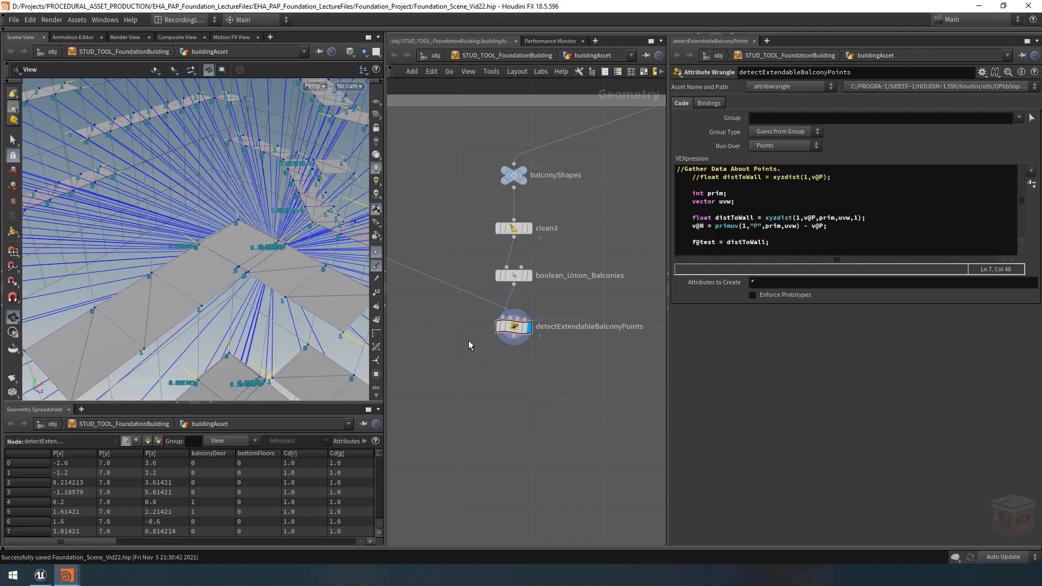
left_click_drag(208, 269, 183, 249)
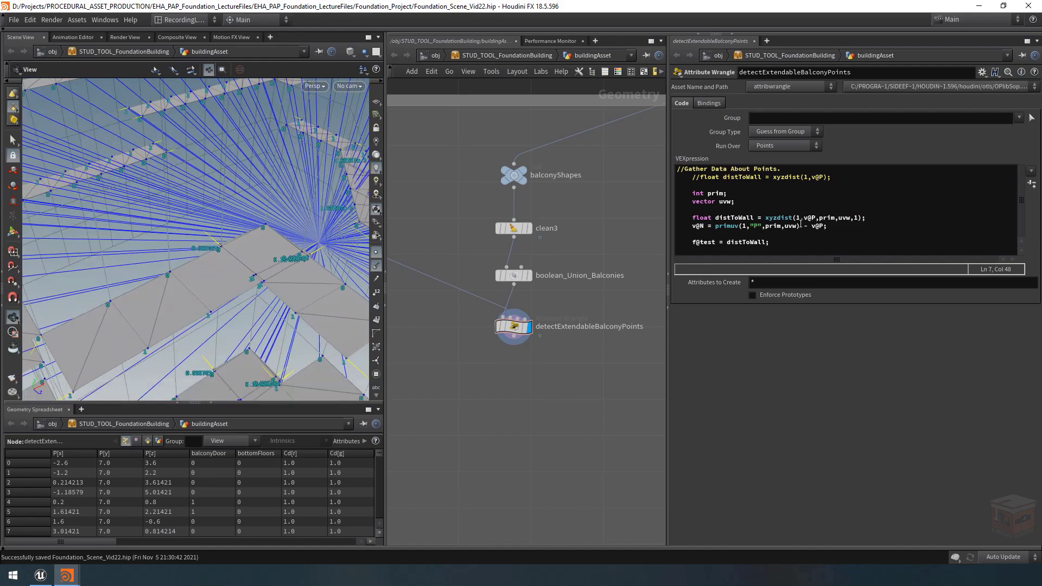
Review the prim, uvw and "P" arguments in the code and examine where the balcony points' normals aim from above and up close.
left_click_drag(832, 215, 821, 218)
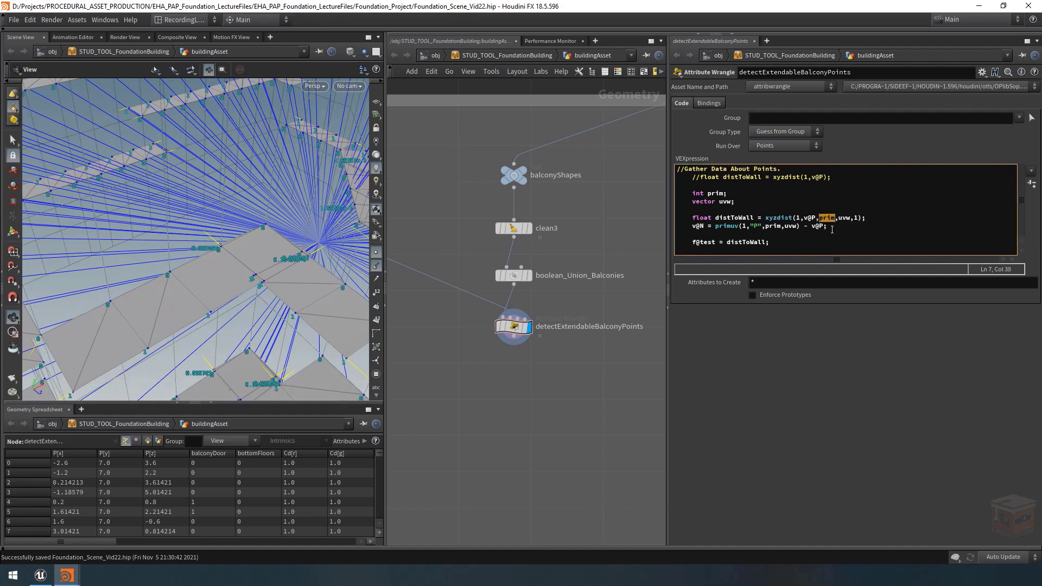
left_click(835, 225)
left_click_drag(160, 233, 153, 236)
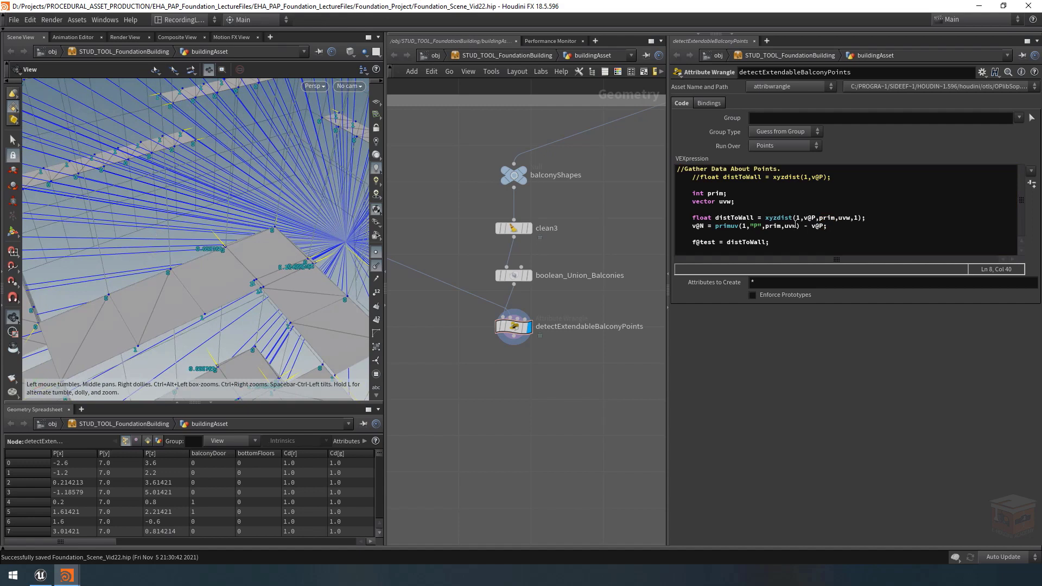
double_click(755, 226)
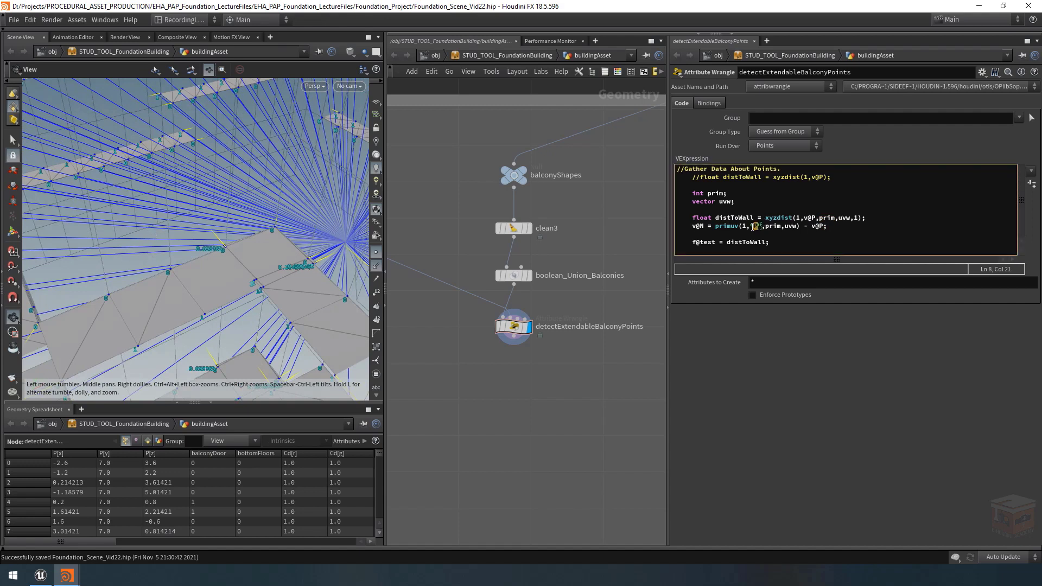
left_click(796, 226)
left_click_drag(823, 226, 811, 228)
left_click(834, 225)
left_click_drag(226, 291, 198, 210)
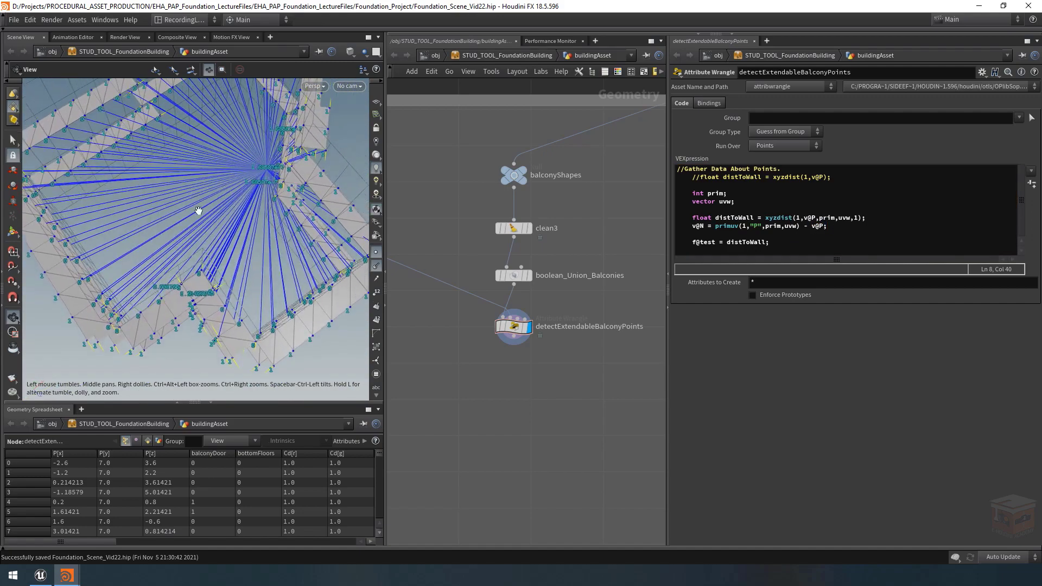
scroll(333, 228, "down", 10)
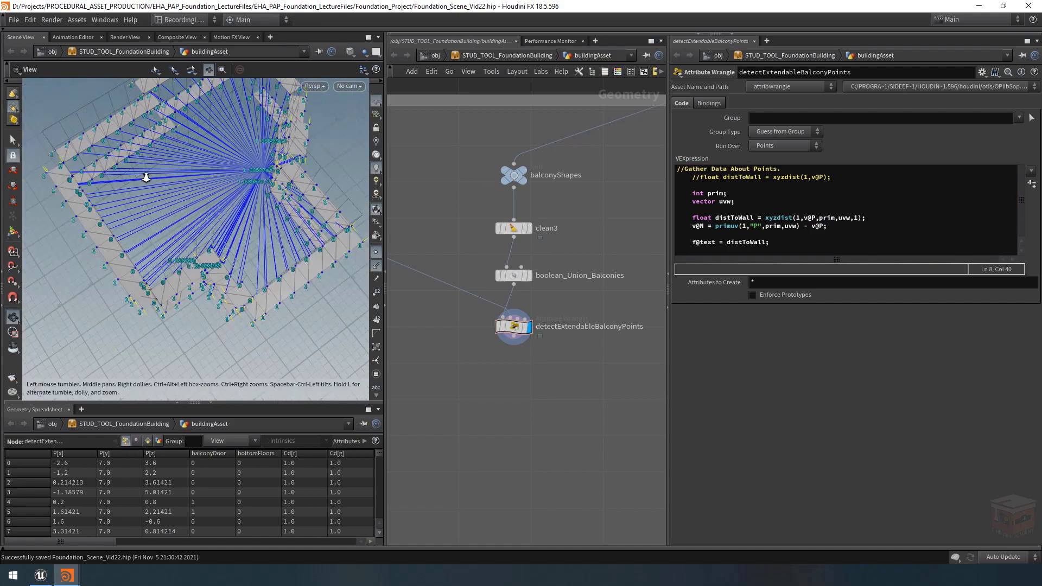
scroll(333, 228, "up", 10)
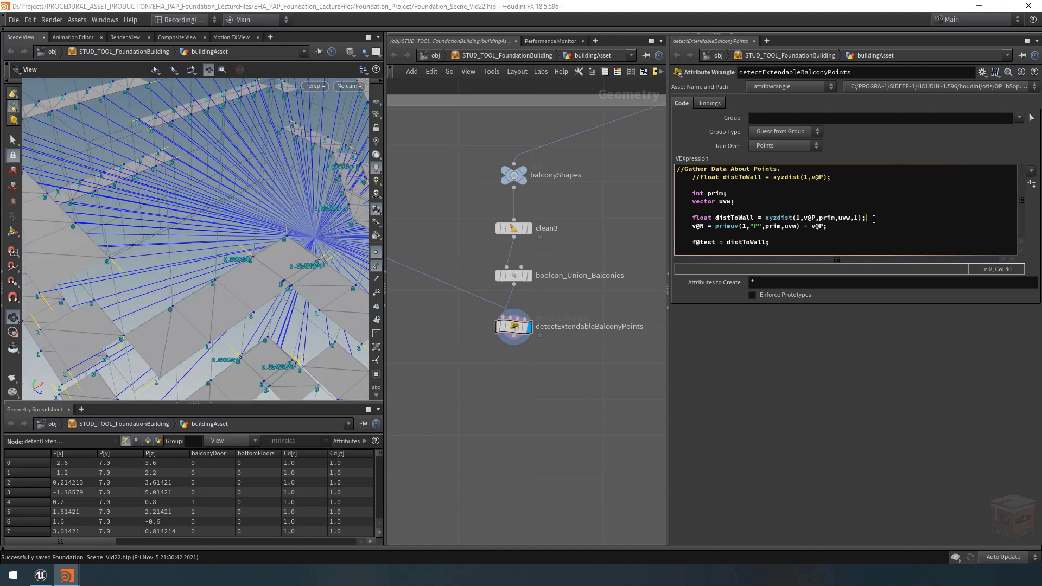
Wrap the v@N primuv assignment in an if(prim != -1) block, indenting the line between braces.
left_click_drag(316, 266, 255, 255)
left_click(852, 226)
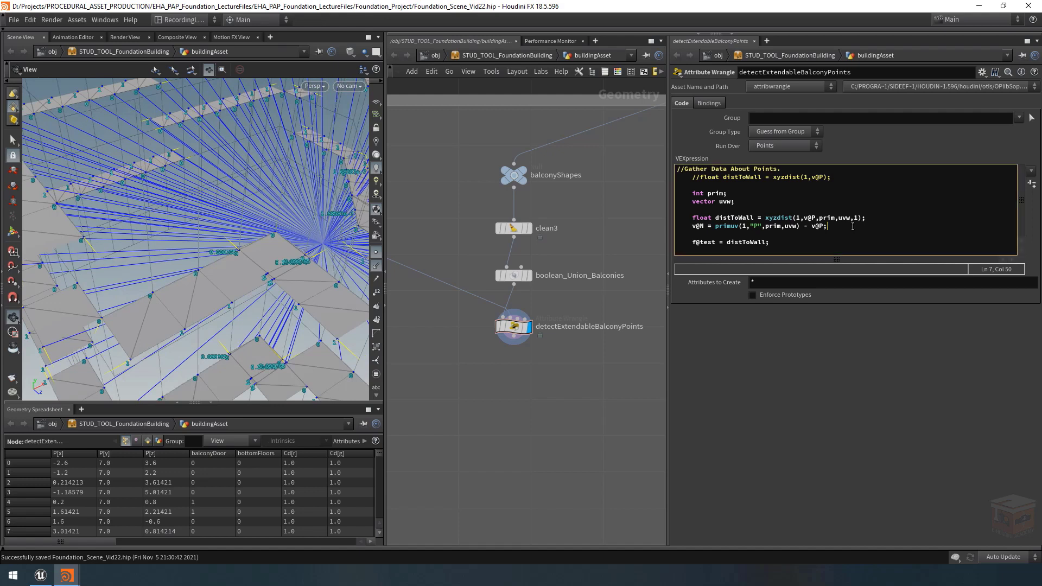
key("Home")
key("Return")
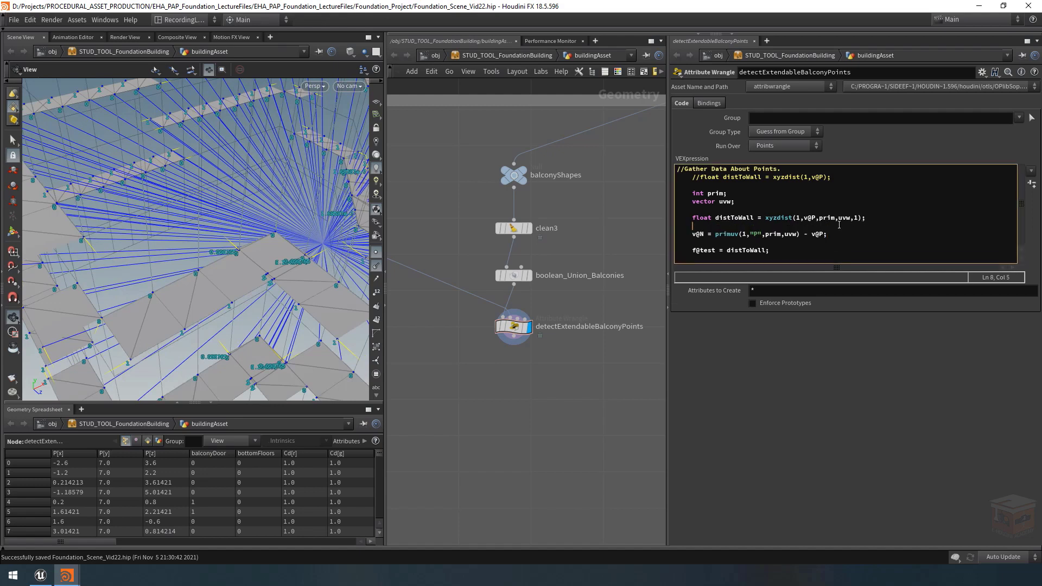
type("if(")
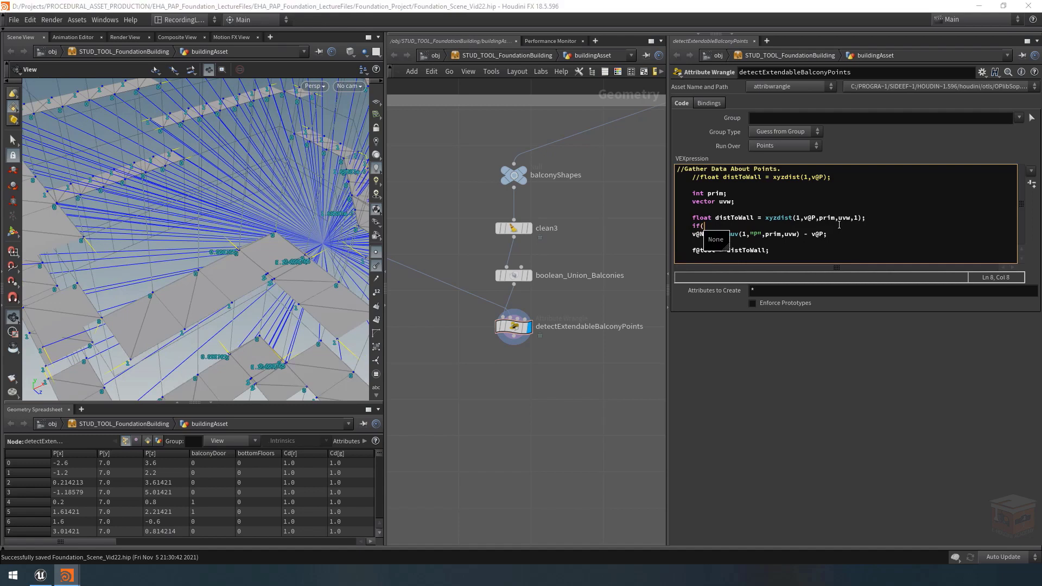
type("prim != -1")
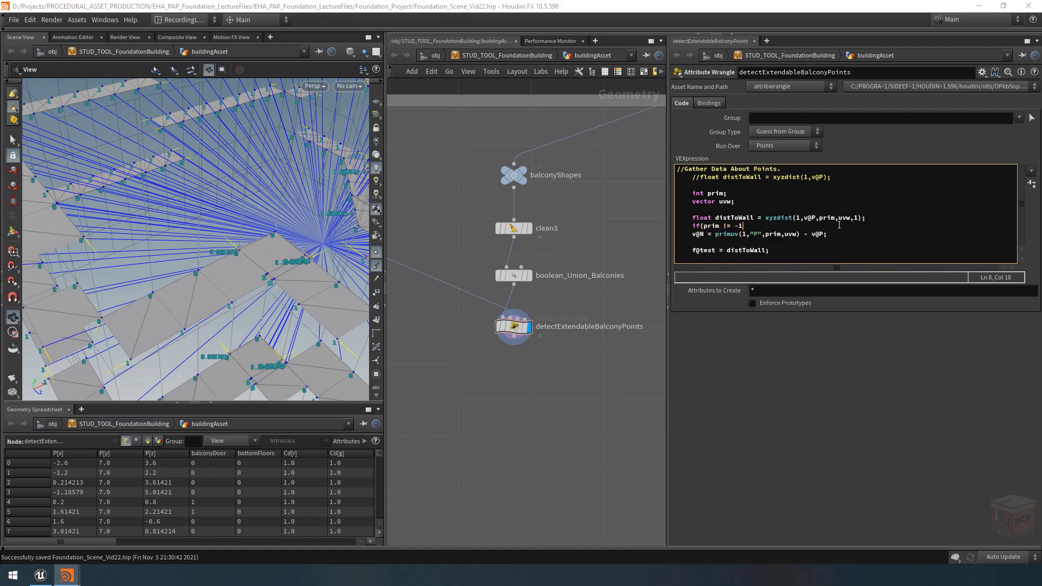
key("Return")
type("{")
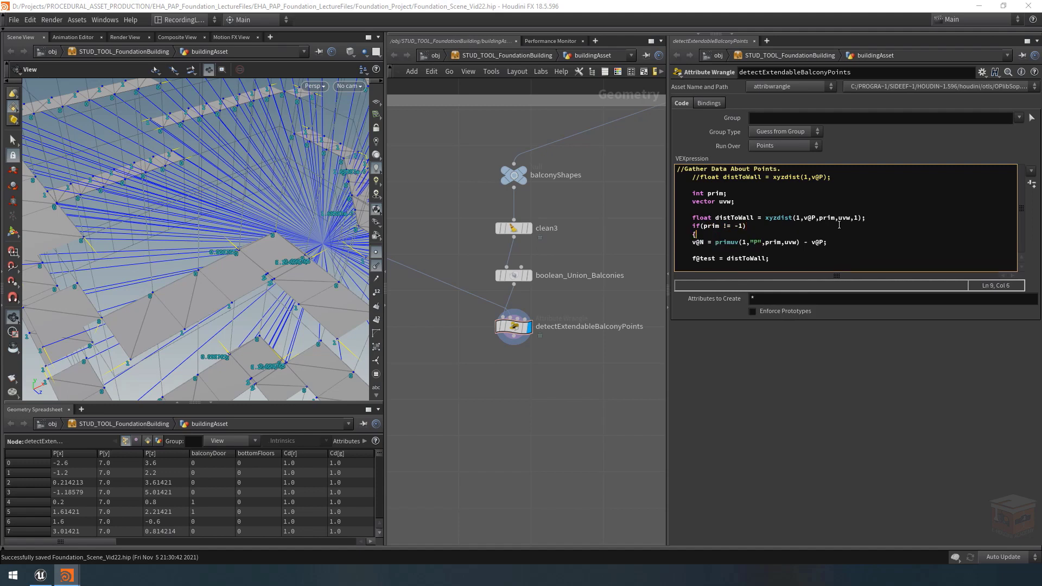
key("Down")
key("Tab")
key("End")
key("Return")
type("}")
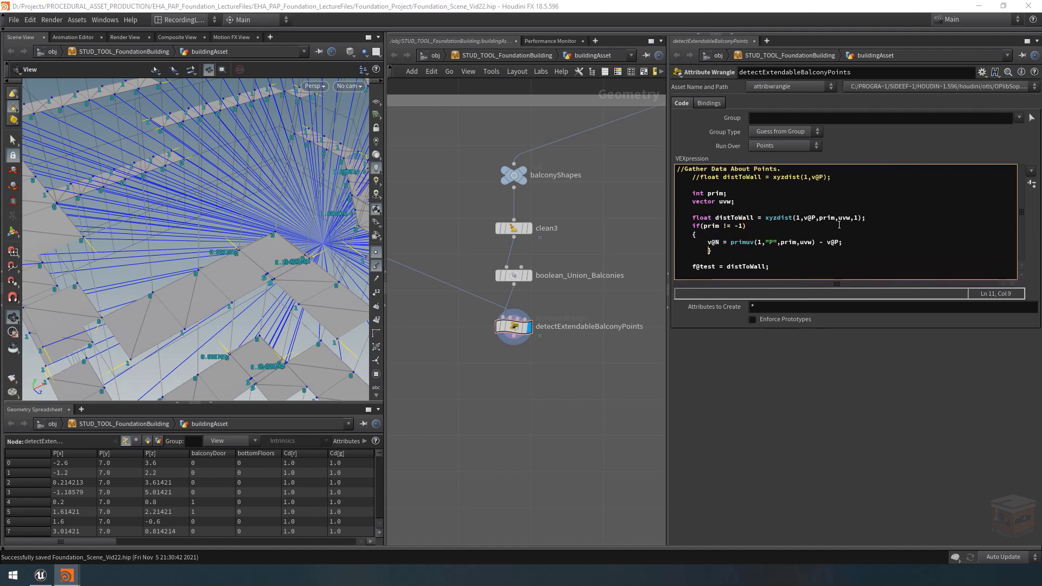
left_click(622, 223)
Examine the balcony point normals in the viewport and review the distToWall variable and maximum distance argument of the xyzdist line.
left_click_drag(156, 316, 263, 279)
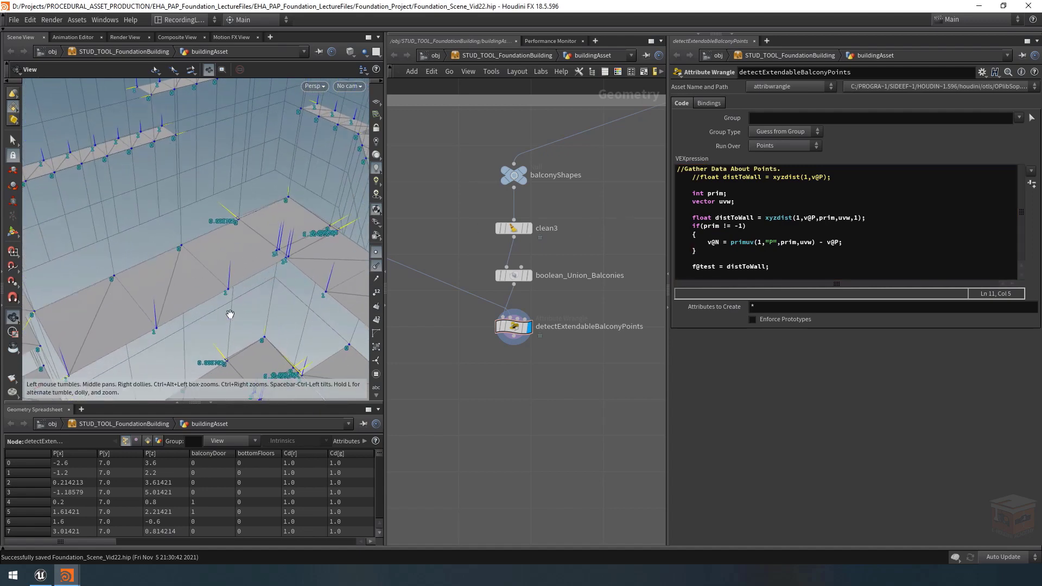
left_click_drag(242, 284, 231, 255)
left_click_drag(908, 219, 652, 220)
left_click(892, 217)
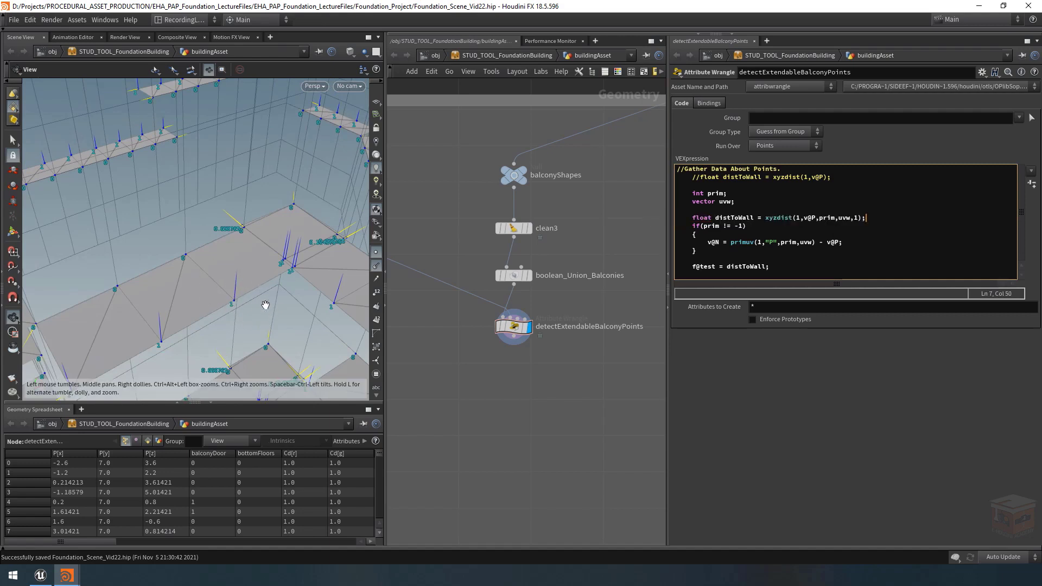
middle_click_drag(263, 305, 233, 279)
double_click(754, 217)
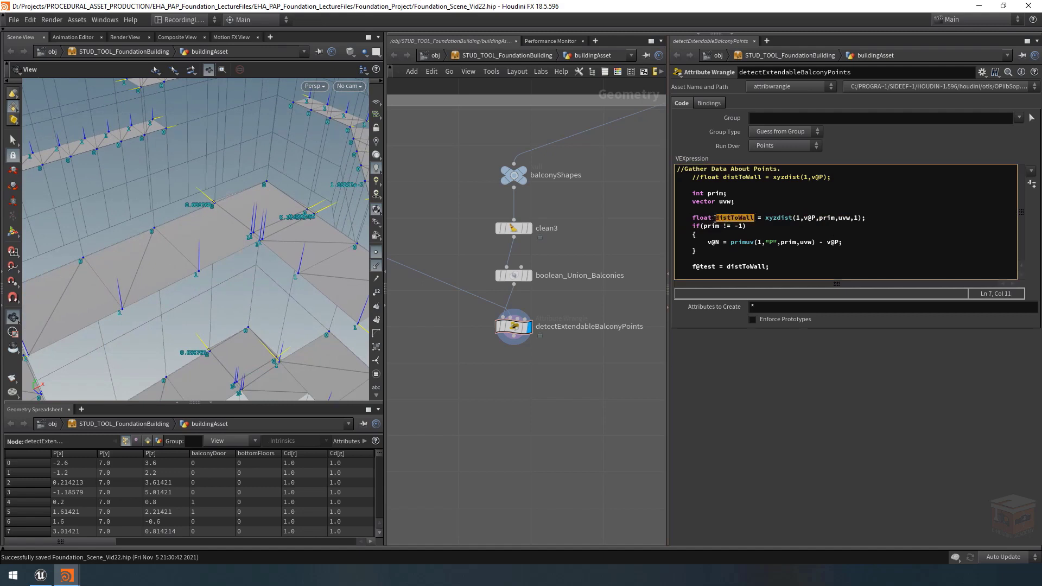
double_click(856, 218)
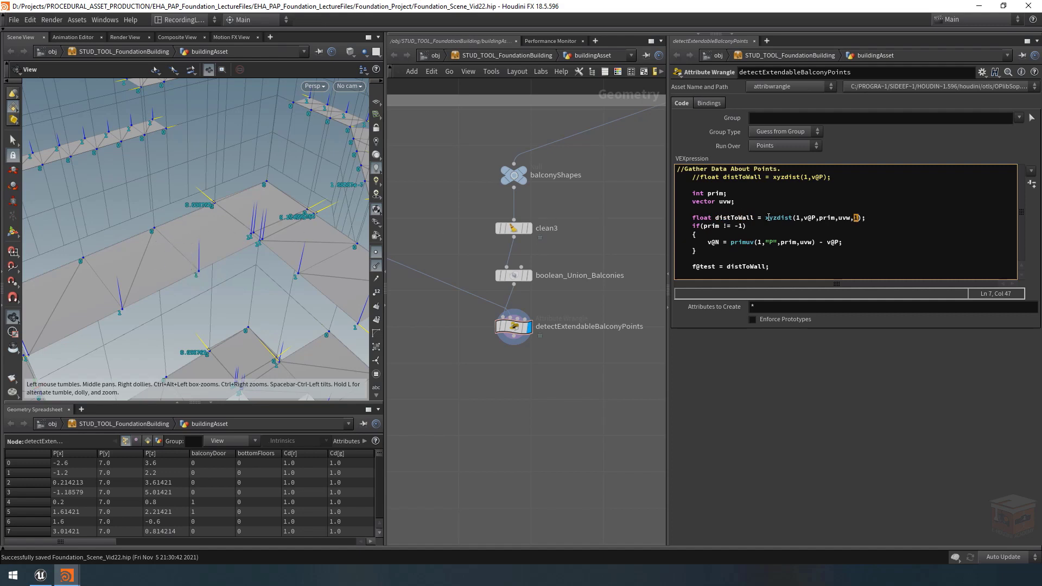
Add an else block below the if(prim != -1) block that sets distToWall = -1.
left_click(748, 226)
left_click(715, 252)
key("Return")
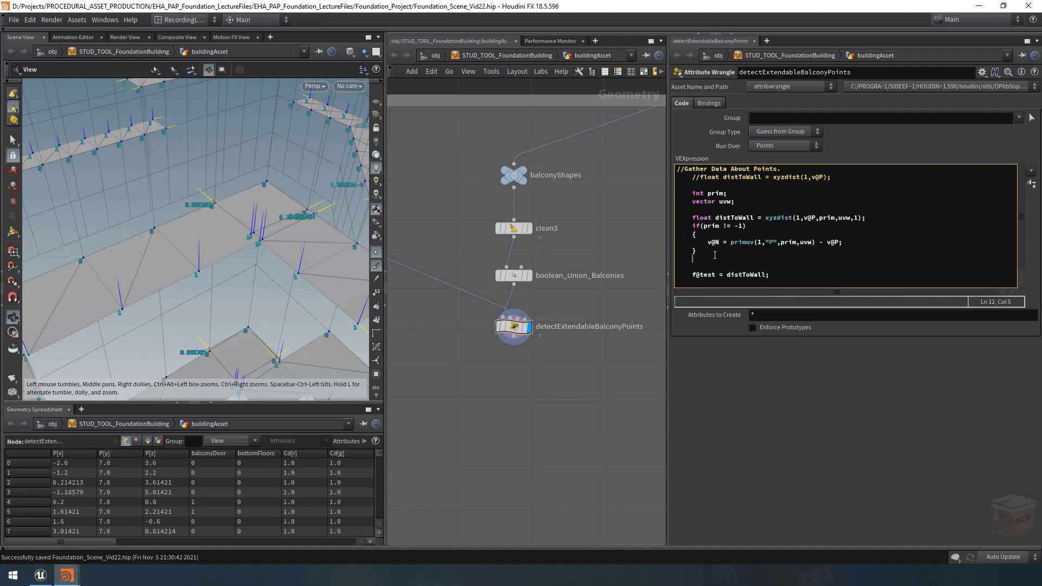
type("else")
key("Return")
type("{}")
key("Left")
key("Return")
key("Return")
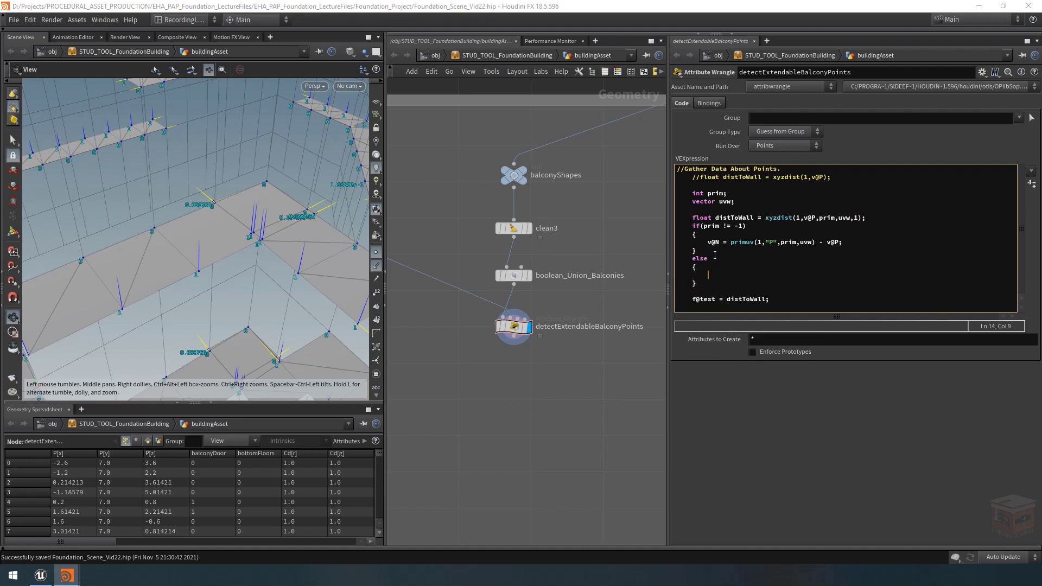
type("distToW")
key("BackSpace")
key("BackSpace")
Compare the displayed output of boolean_Union_Balconies and detectExtendableBalconyPoints, and review the xyzdist and if/else code.
left_click_drag(168, 305, 234, 252)
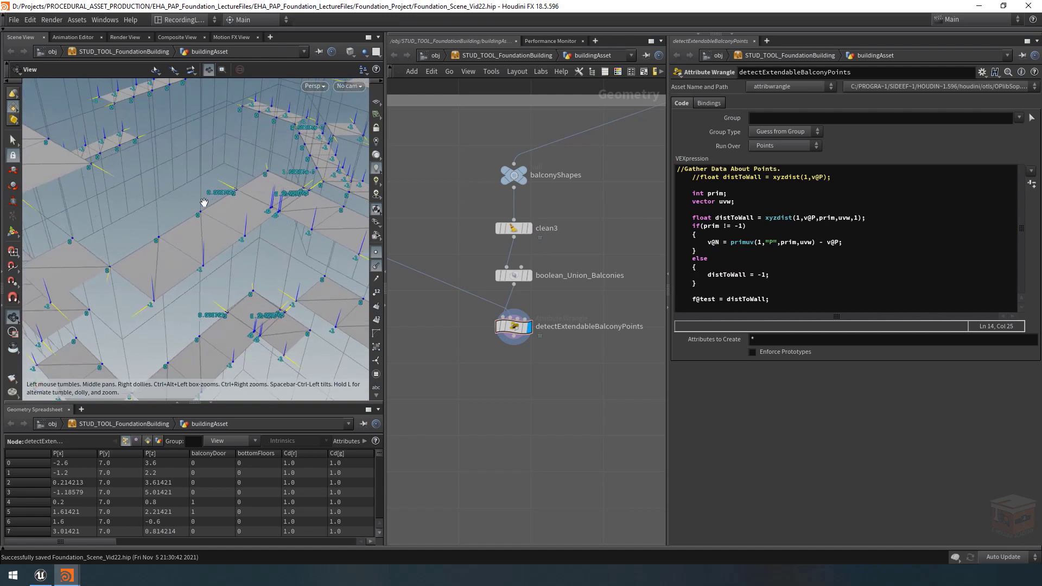
mouse_move(524, 329)
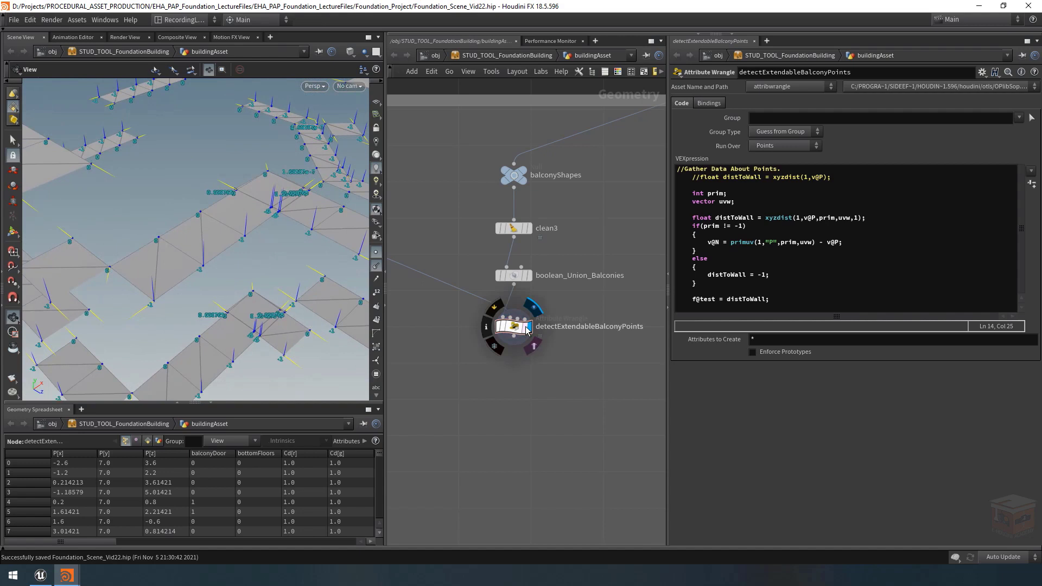
left_click(530, 276)
left_click(530, 328)
left_click_drag(239, 232, 226, 228)
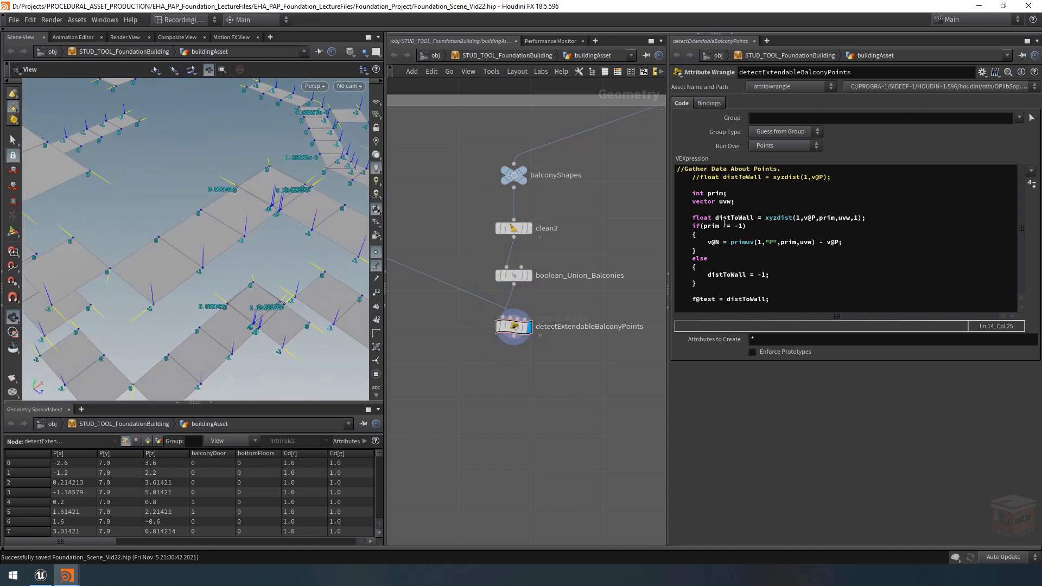
left_click_drag(829, 281, 675, 218)
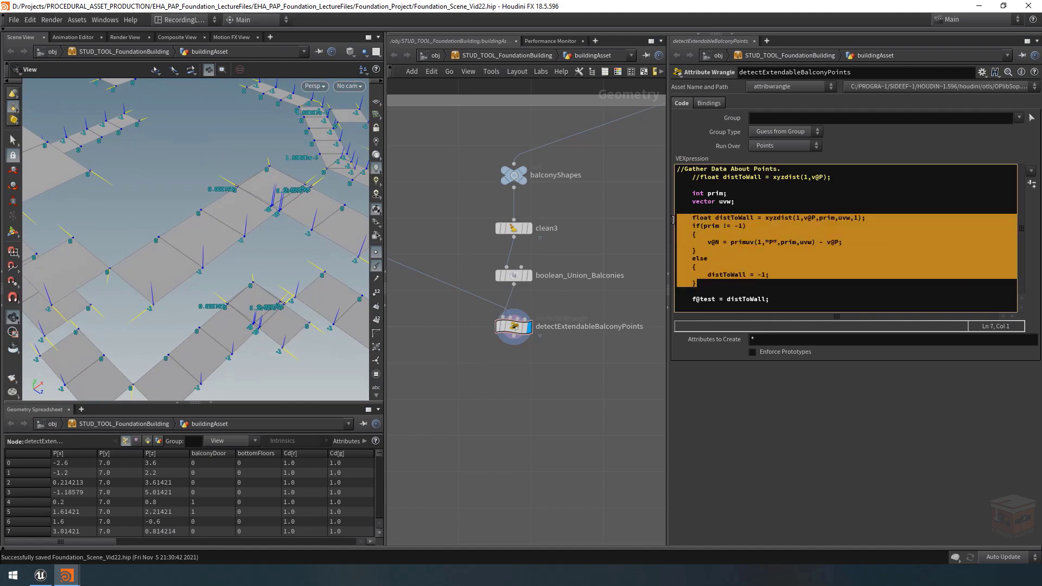
left_click(797, 268)
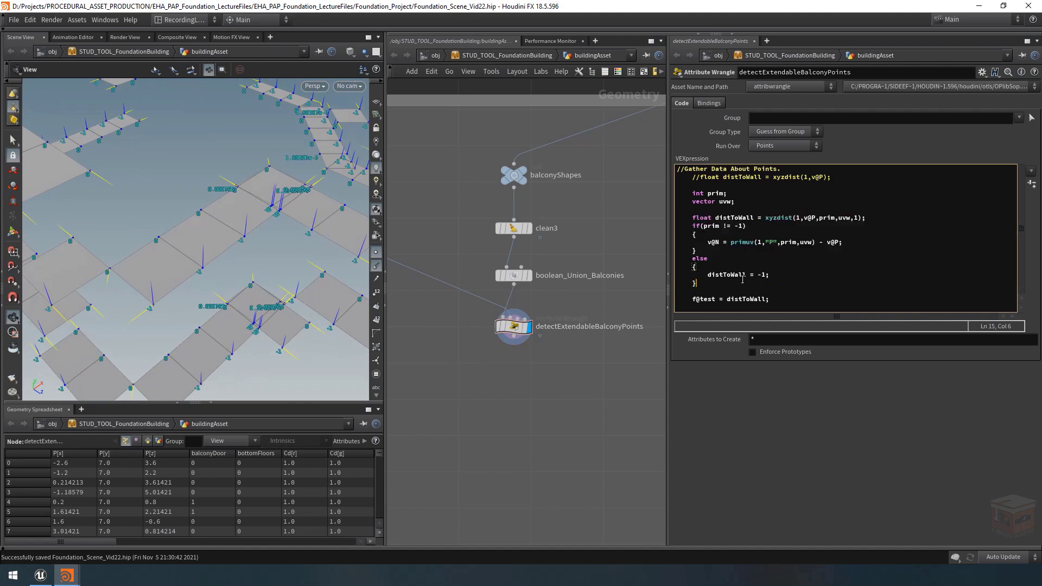
left_click_drag(742, 281, 668, 217)
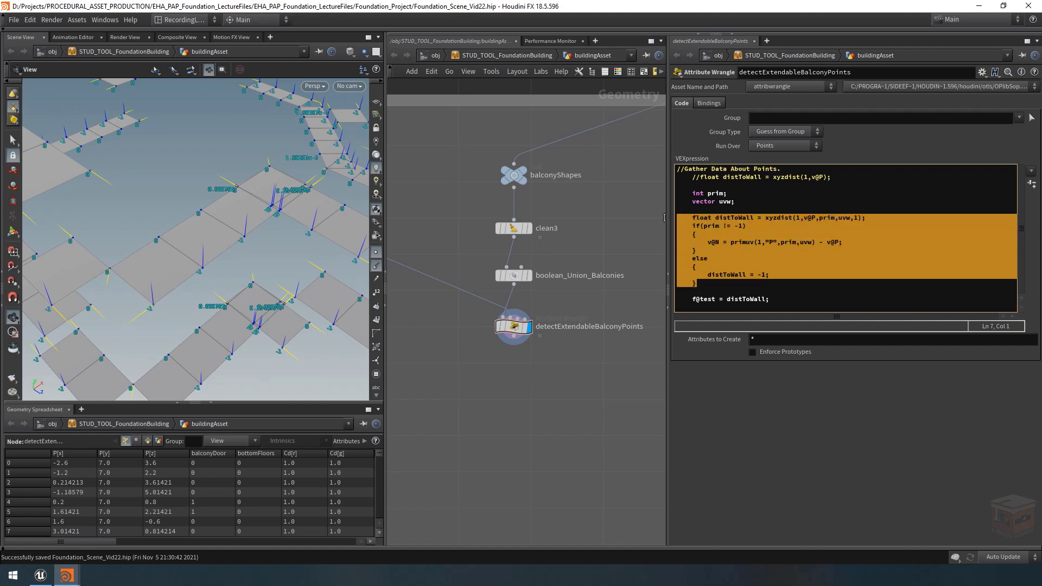
left_click(881, 249)
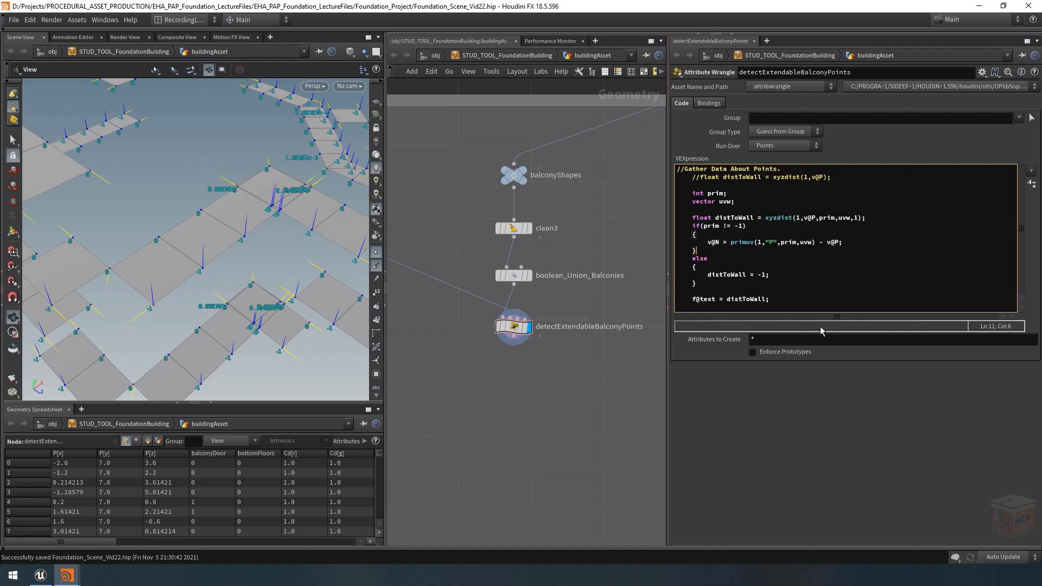
Delete the extended xyzdist line with its if/else blocks and the prim and uvw declarations from the wrangle code.
left_click_drag(778, 283, 661, 219)
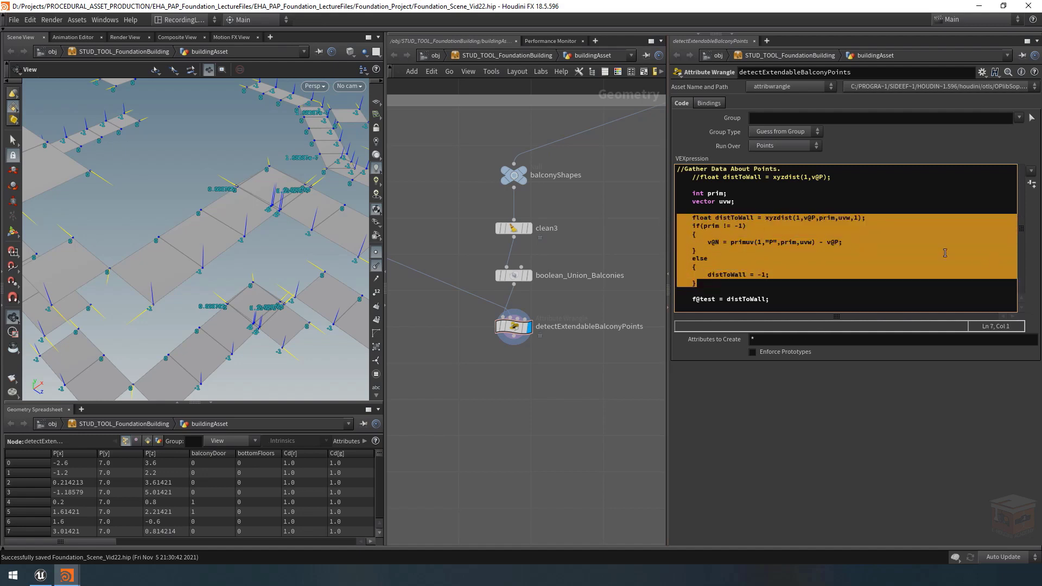
key("BackSpace")
left_click_drag(728, 217, 676, 193)
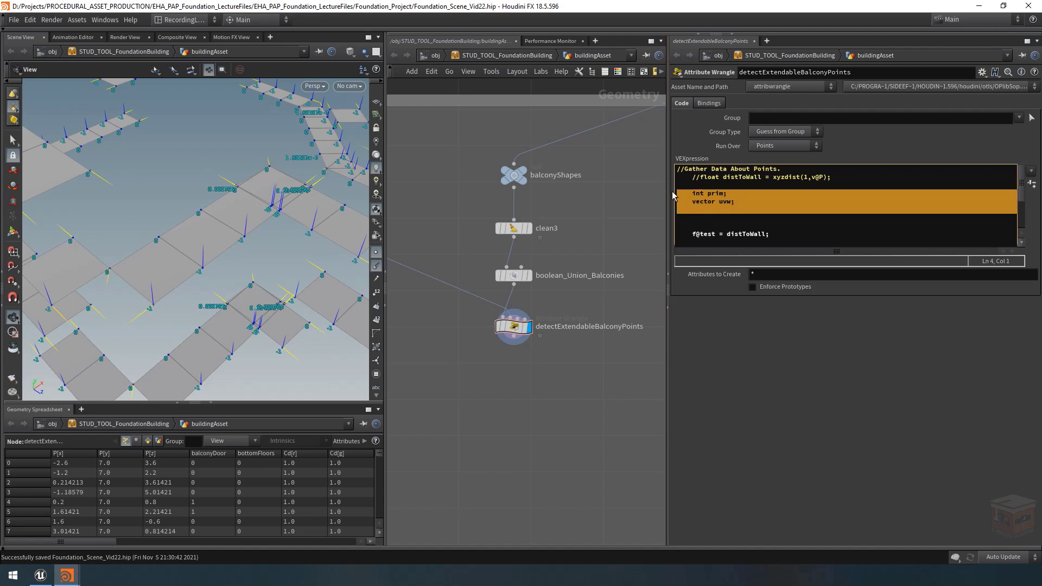
key("BackSpace")
key("BackSpace")
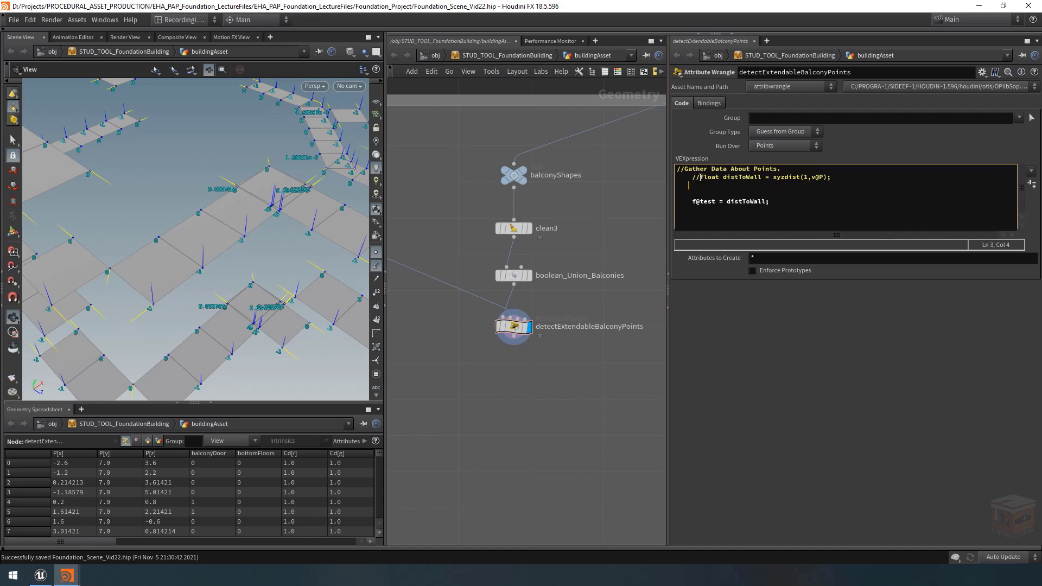
Uncomment the line float distToWall = xyzdist(1,v@P); and remove the surplus blank line below it.
left_click(700, 177)
key("BackSpace")
key("BackSpace")
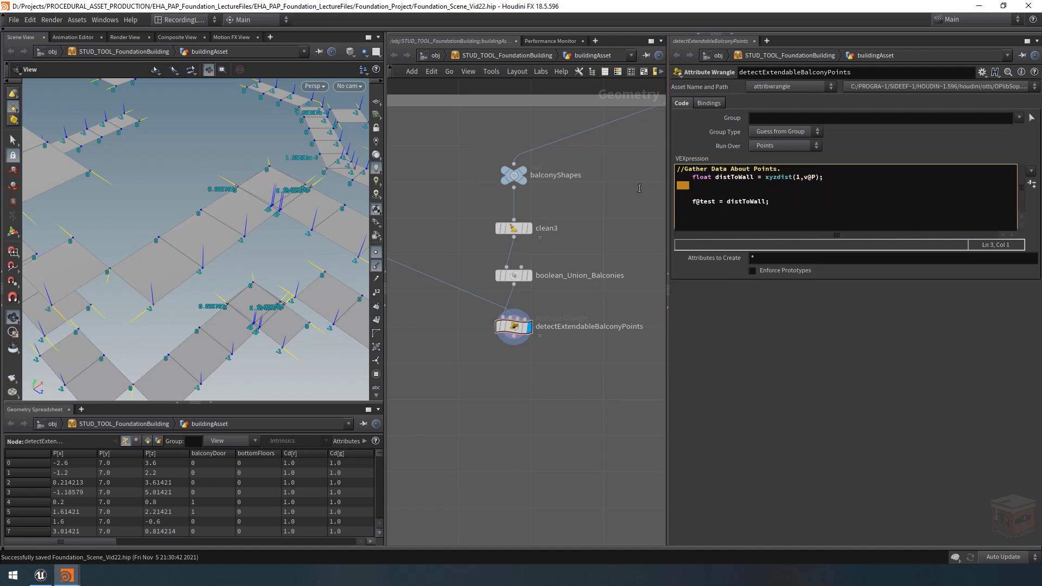
key("BackSpace")
key("BackSpace")
key("BackSpace")
key("BackSpace")
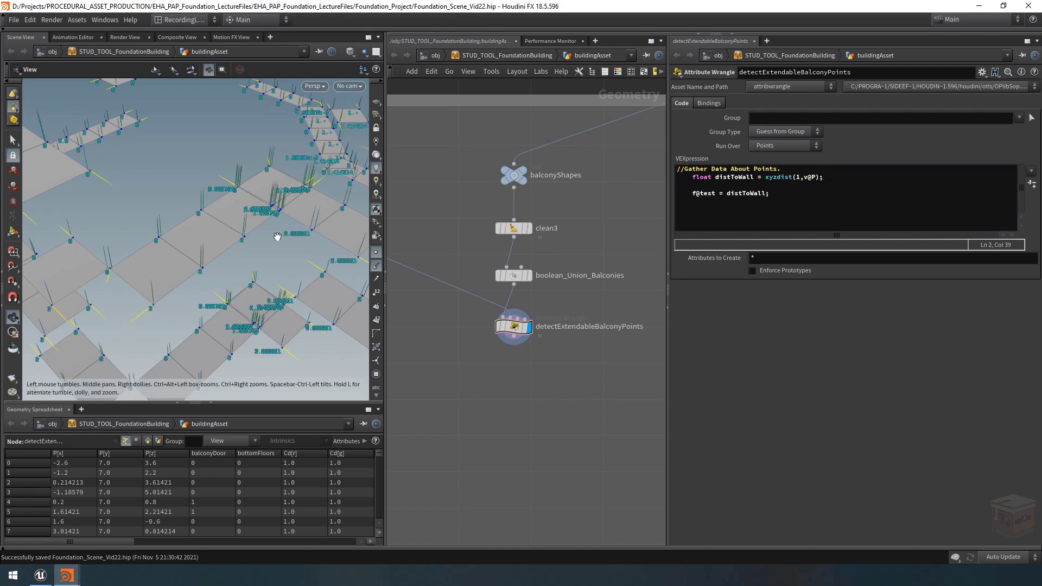
Turn off the point normals display in the viewport, with the balcony corner in closer view.
left_click_drag(277, 238, 242, 239)
scroll(242, 239, "up", 3)
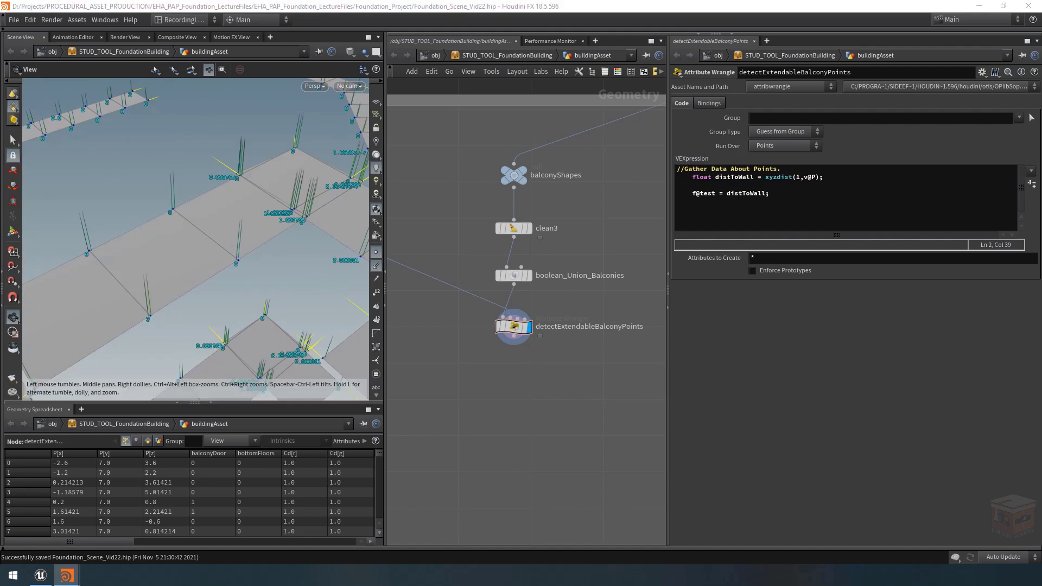
left_click(376, 266)
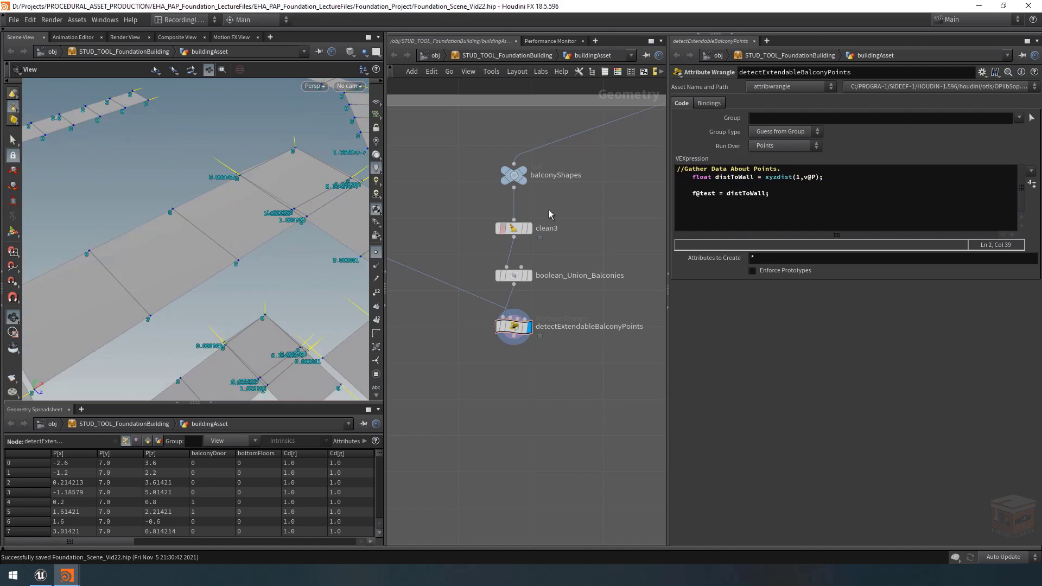
Add the comment "//Check which points should be grouped." below the f@test line, without indentation.
left_click(754, 230)
key("Return")
key("Return")
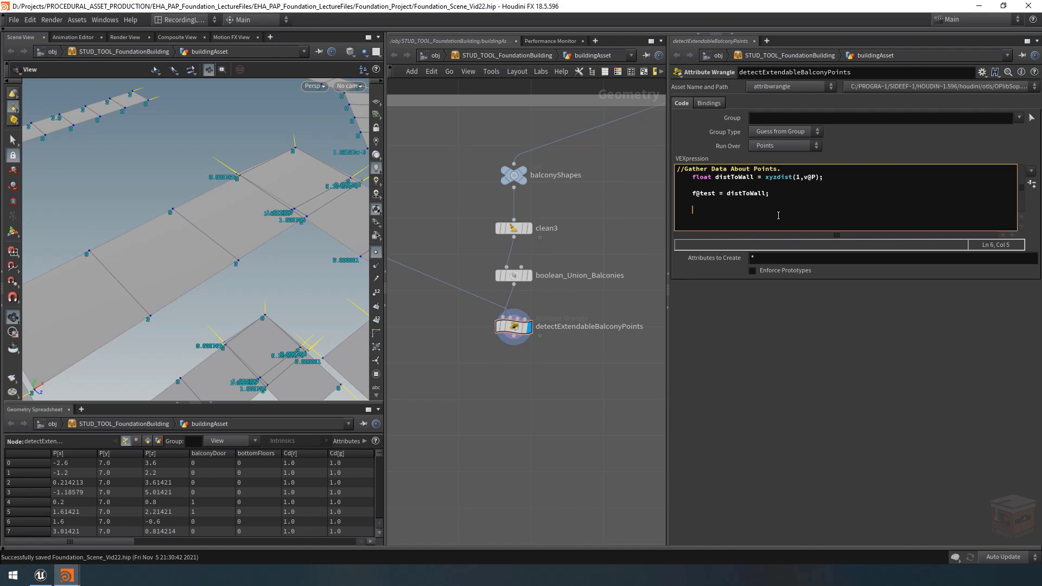
key("shift+Home")
key("BackSpace")
type("//Check which")
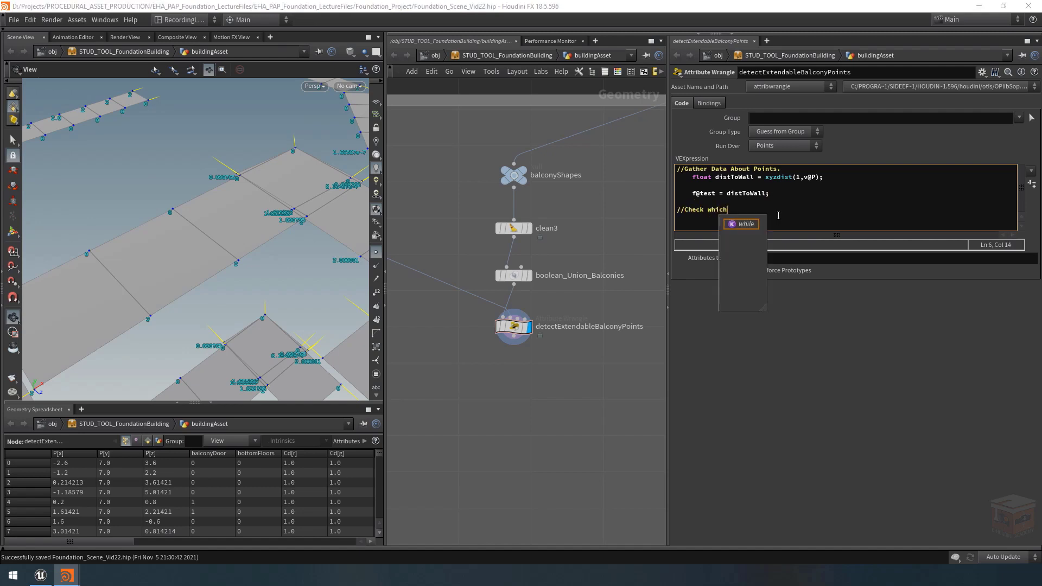
type(" points should be g")
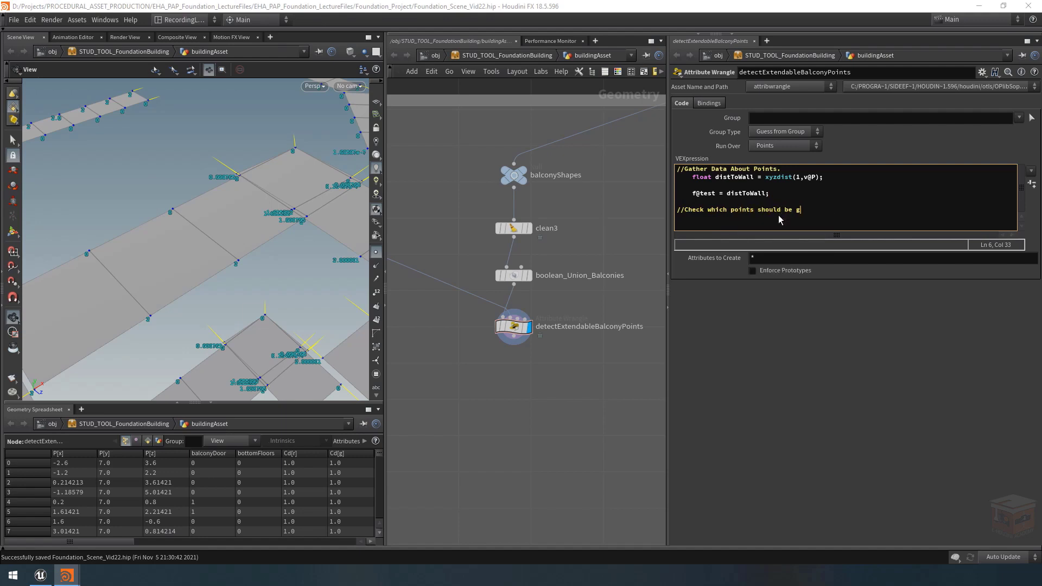
type("rouped.")
key("Return")
middle_click_drag(577, 408, 571, 397)
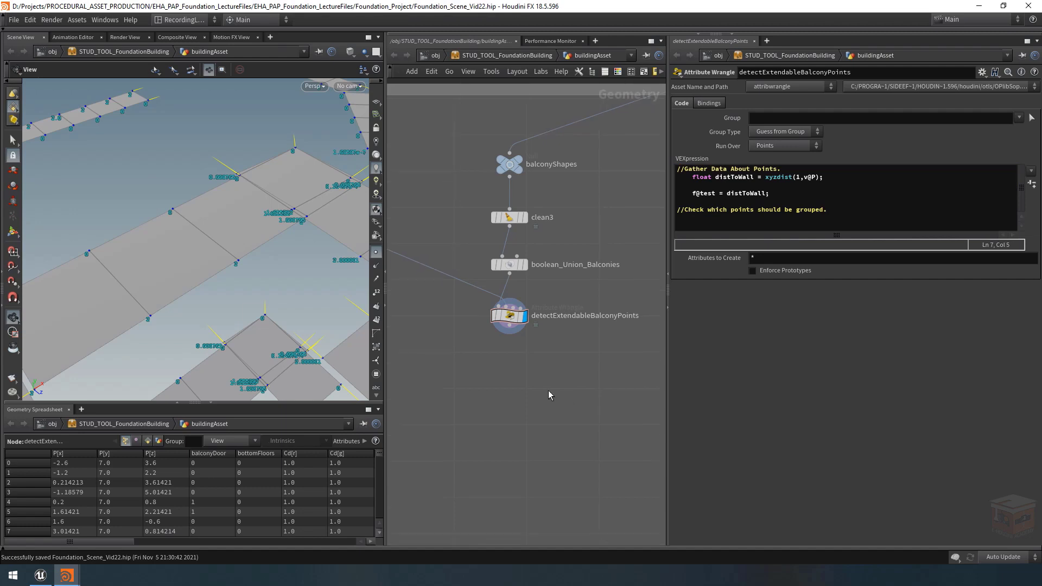
middle_click_drag(210, 230, 219, 249)
left_click_drag(219, 249, 226, 253)
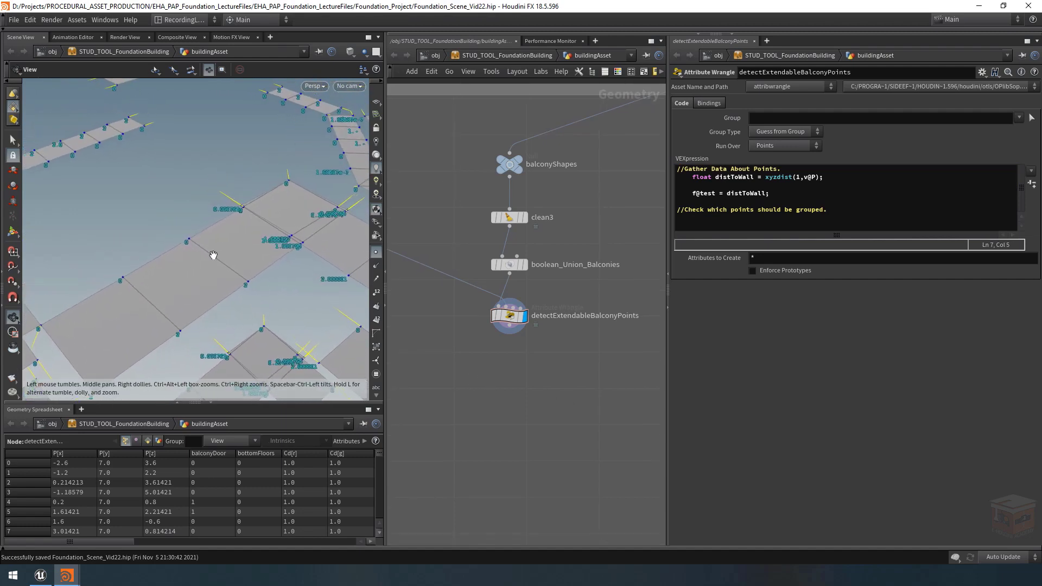
left_click(714, 223)
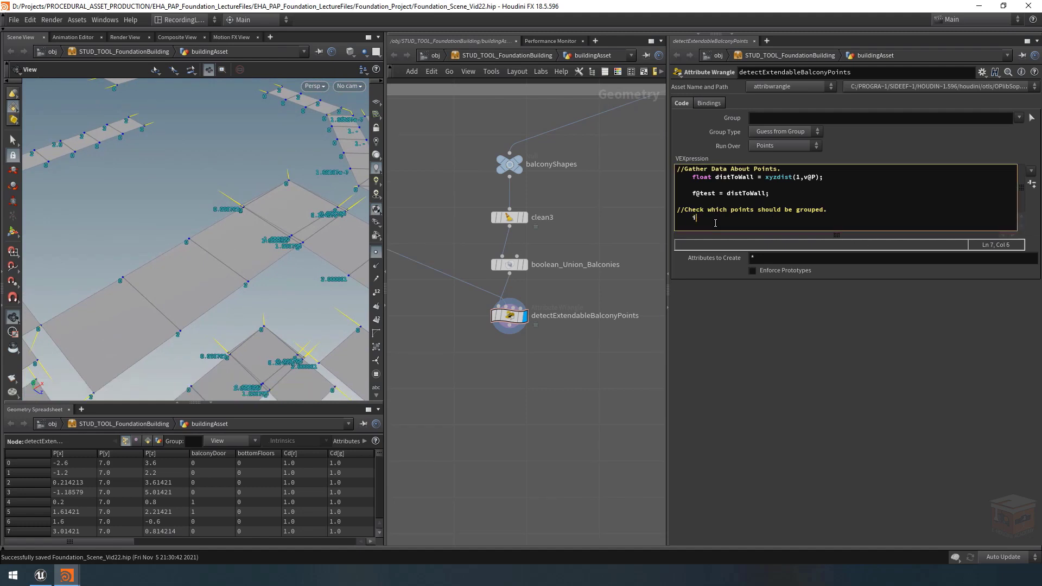
type("if( distToWall")
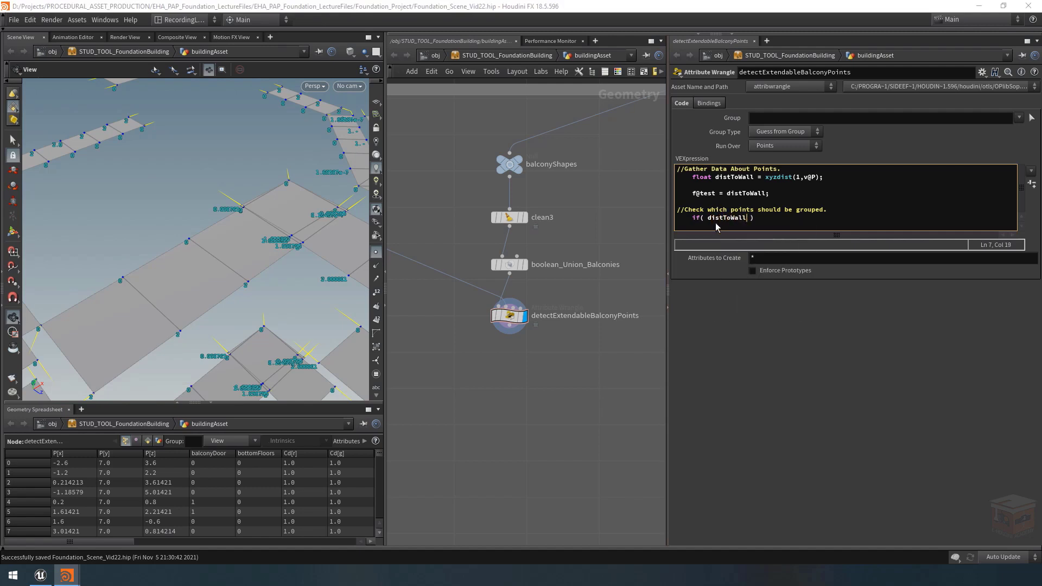
type(" > 0.1")
key("Return")
type("{")
key("Return")
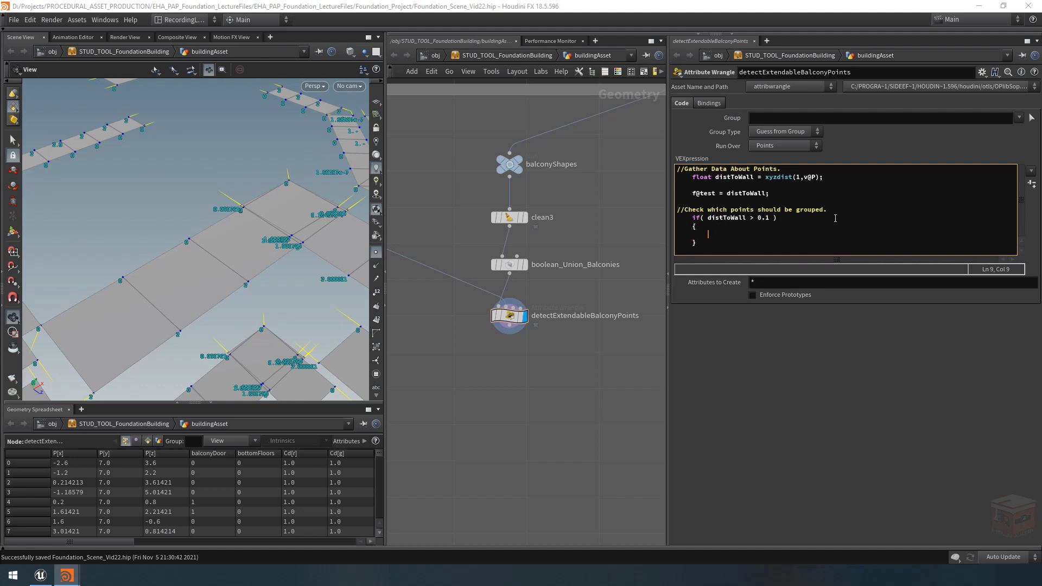
type("@group_extendBalconyEdge = 1;")
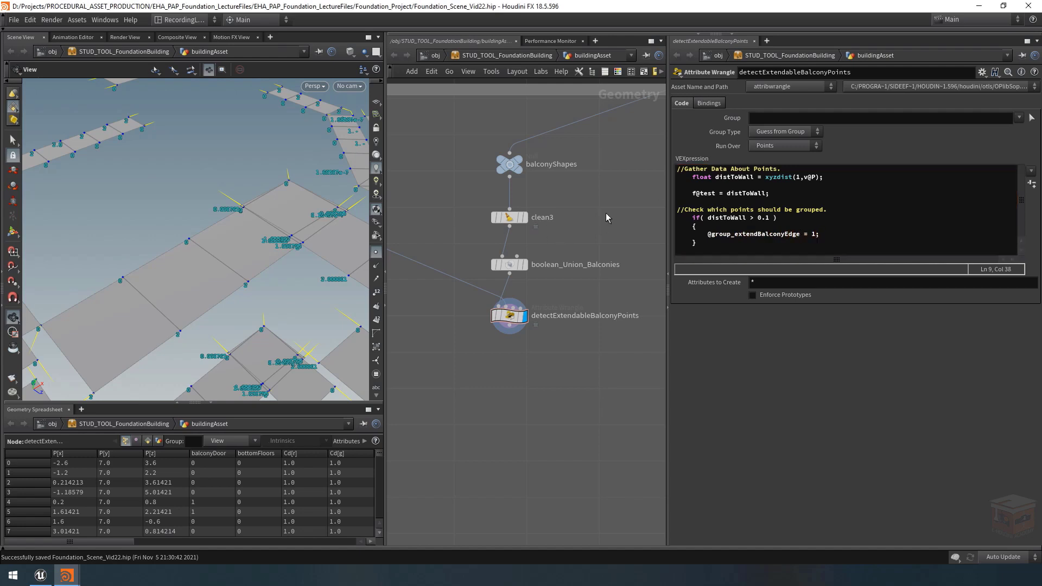
Show the group list in the viewport and switch it from primitive groups to point groups.
left_click(375, 375)
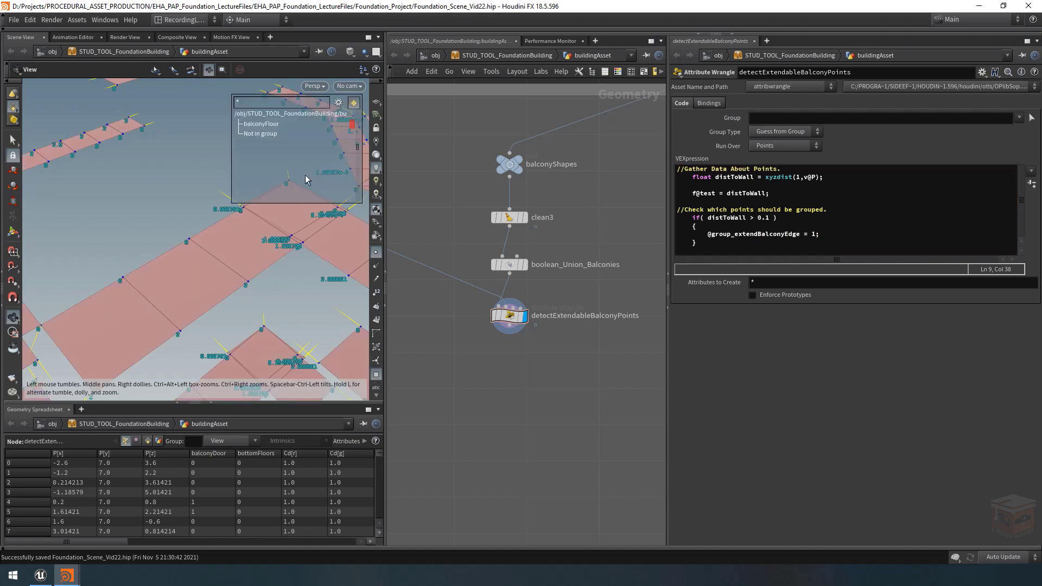
left_click(339, 103)
left_click(348, 137)
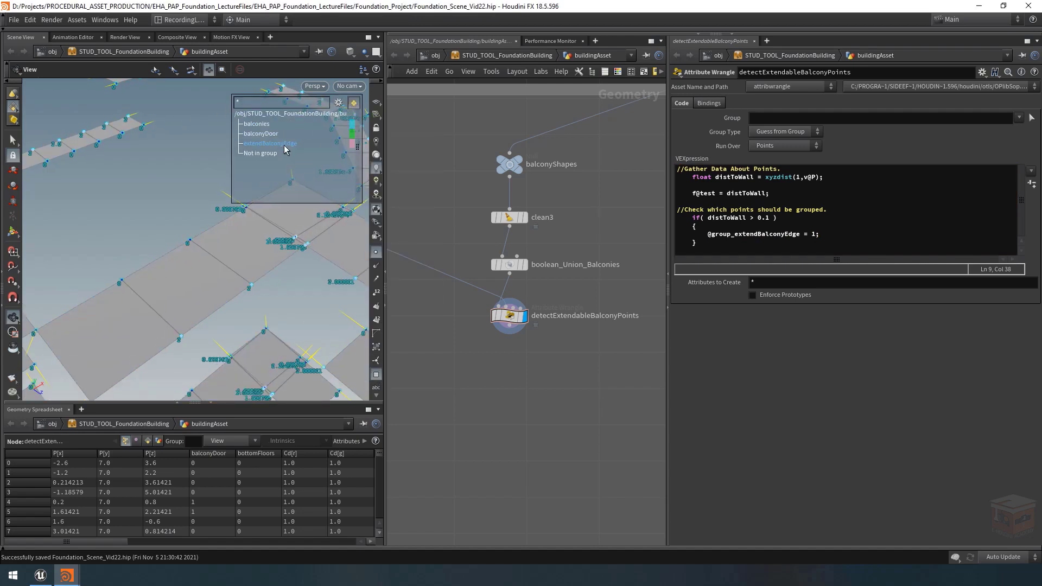
Set the display color of the extendBalconyEdge group to red (FF0000).
scroll(256, 274, "down", 3)
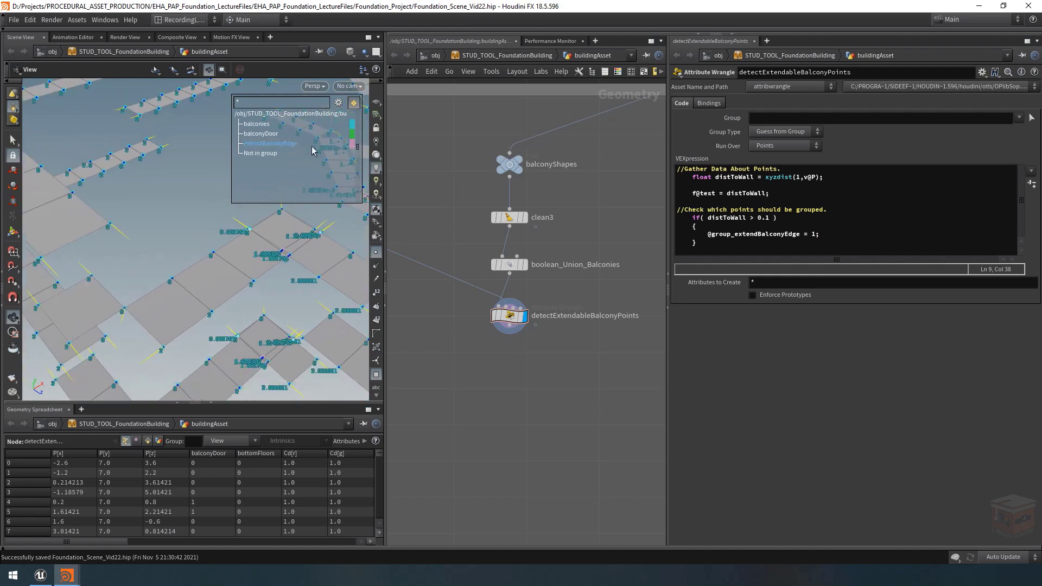
left_click(352, 144)
left_click(400, 82)
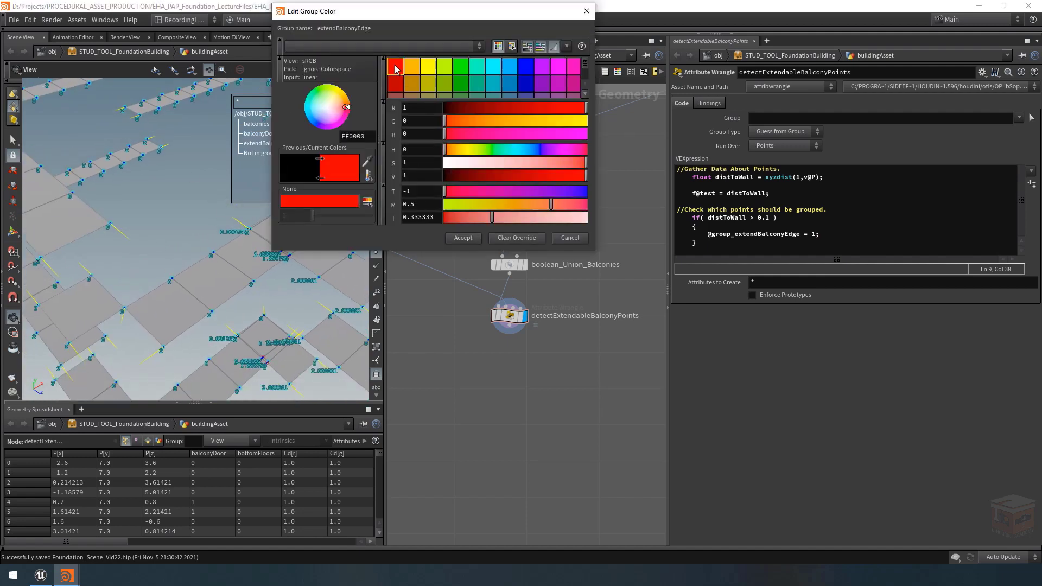
left_click(459, 239)
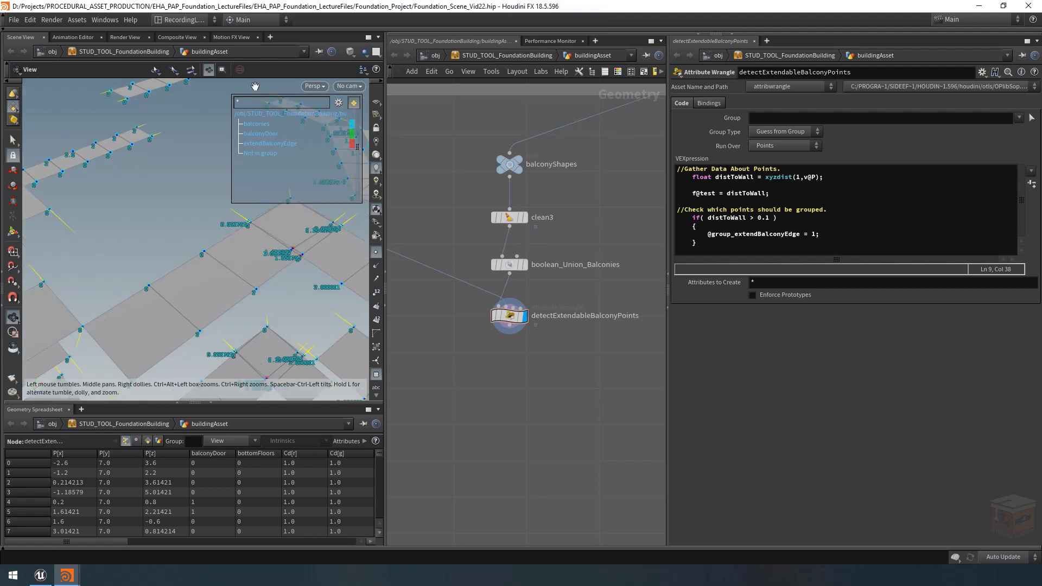
Filter the viewport's group list with the pattern *extendBalconyEdge.
left_click(259, 105)
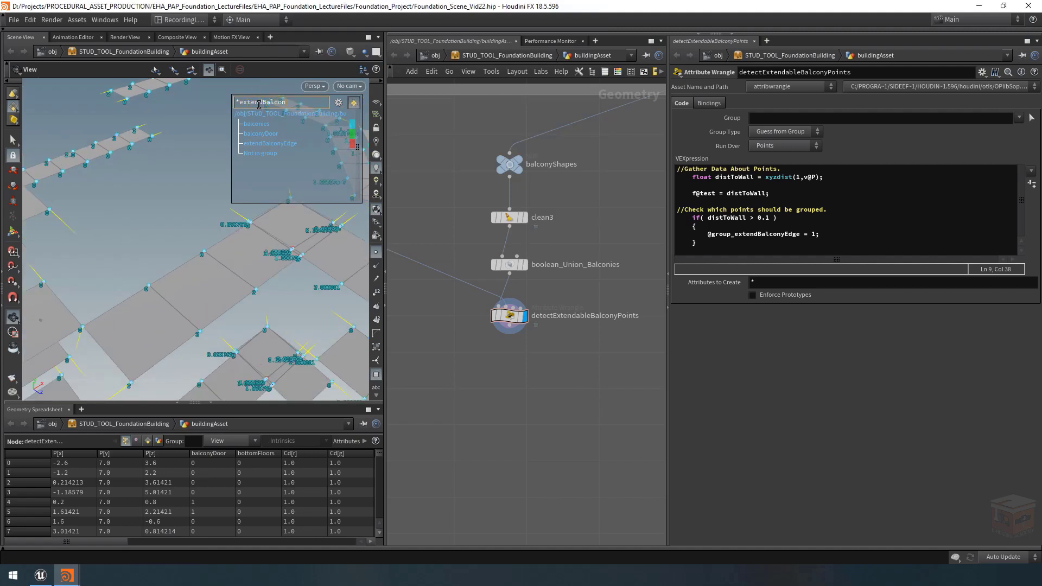
key("Return")
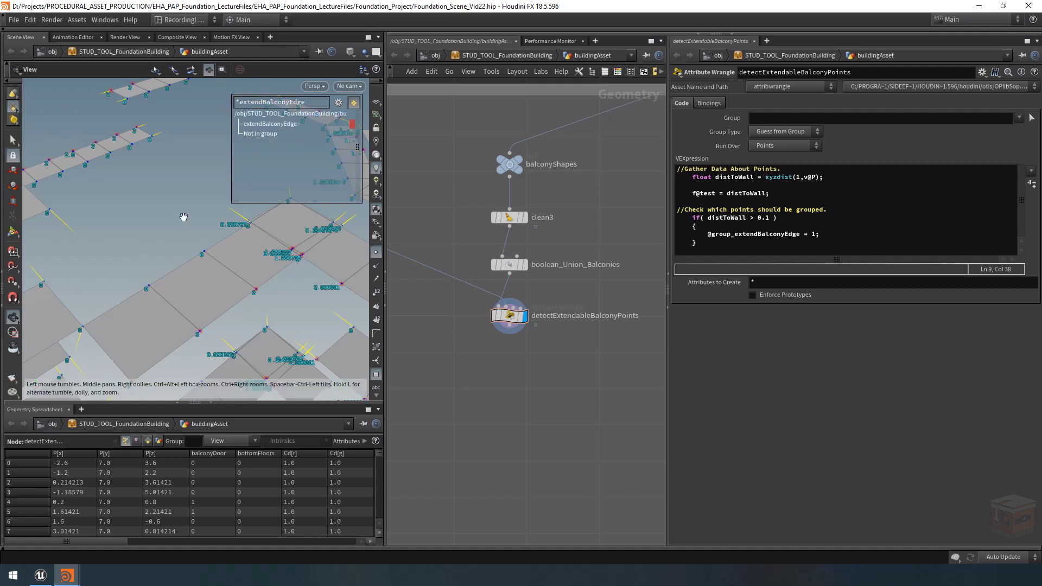
right_click_drag(184, 216, 152, 210)
left_click_drag(366, 261, 211, 224)
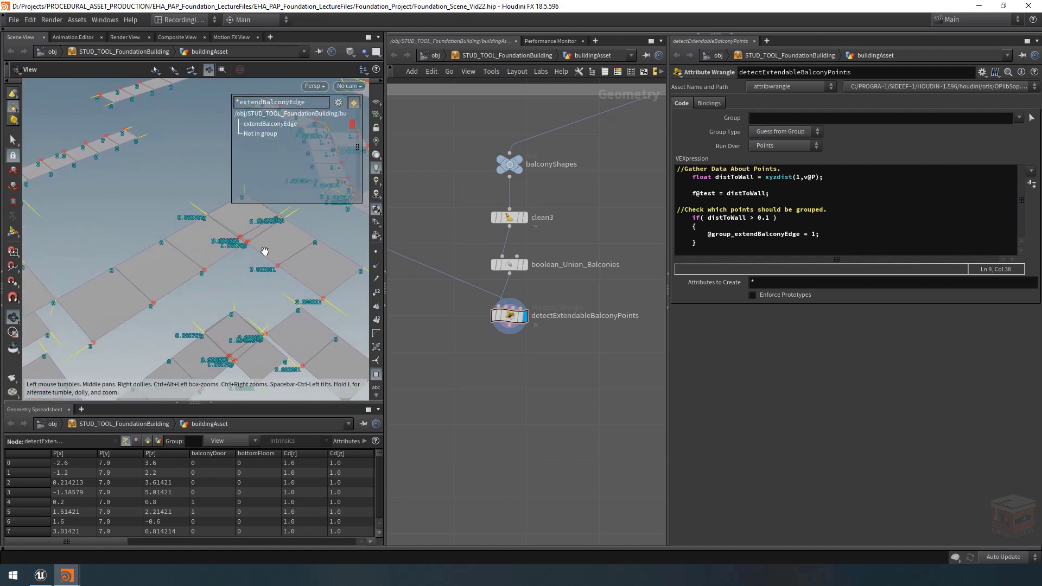
Comment out the f@test = distToWall; line in the wrangle code.
left_click(691, 193)
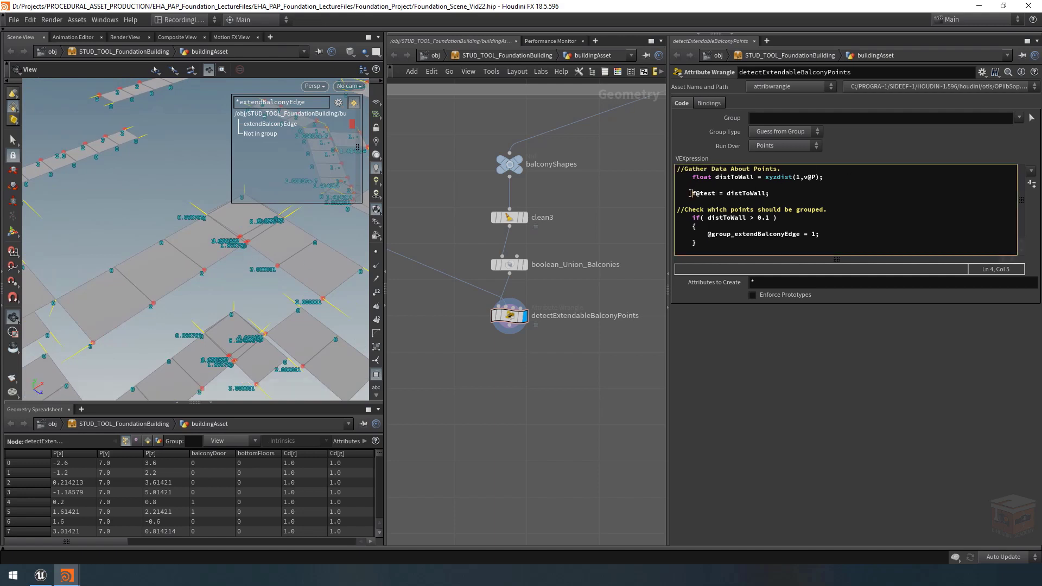
type("//")
scroll(193, 265, "down", 4)
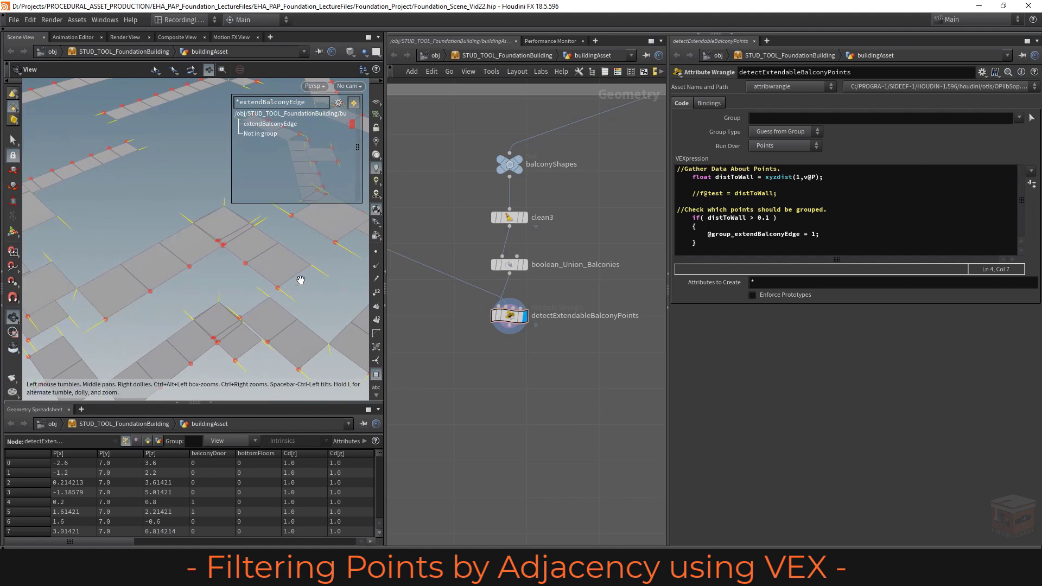
Turn on the point display in the viewport, with the balcony corners in view.
scroll(264, 276, "up", 3)
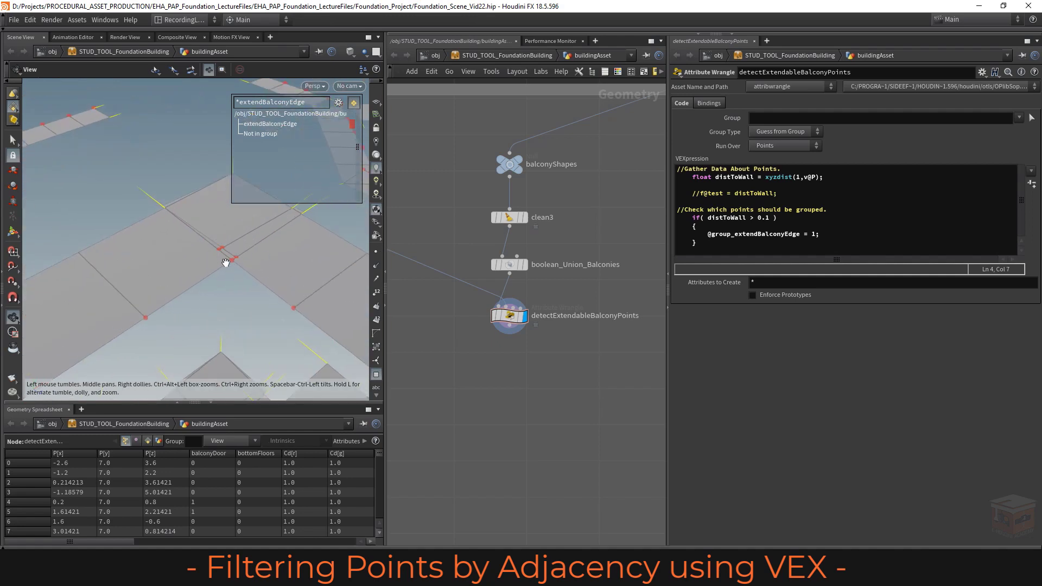
scroll(267, 256, "down", 3)
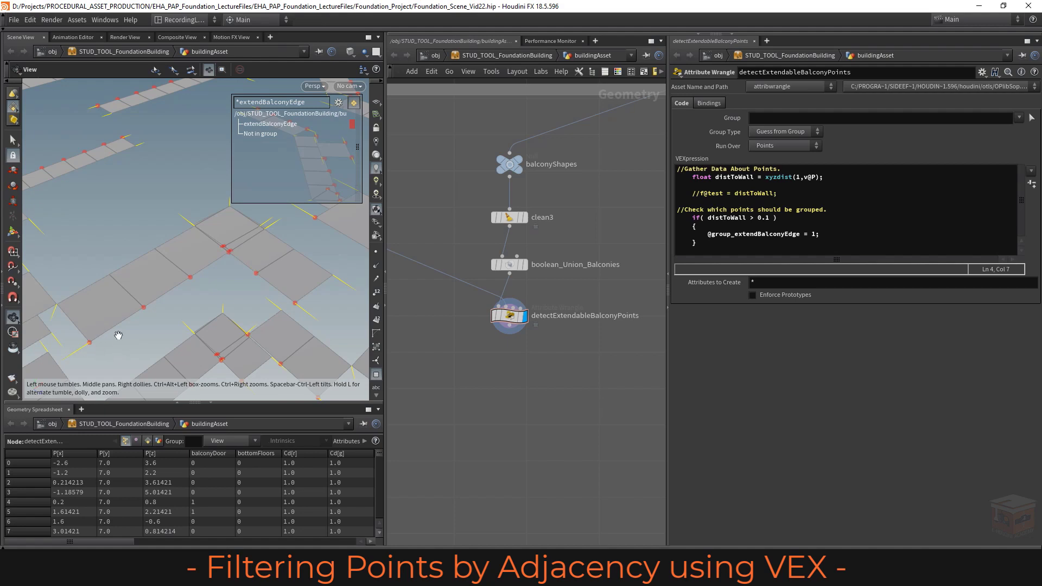
left_click(375, 252)
left_click_drag(144, 314, 113, 289)
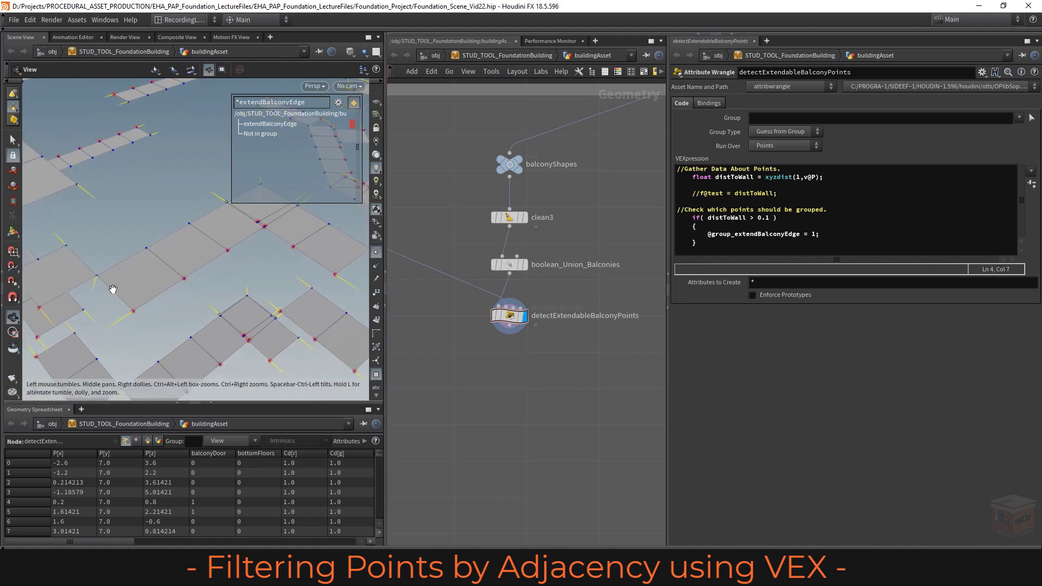
left_click(787, 192)
key("Up")
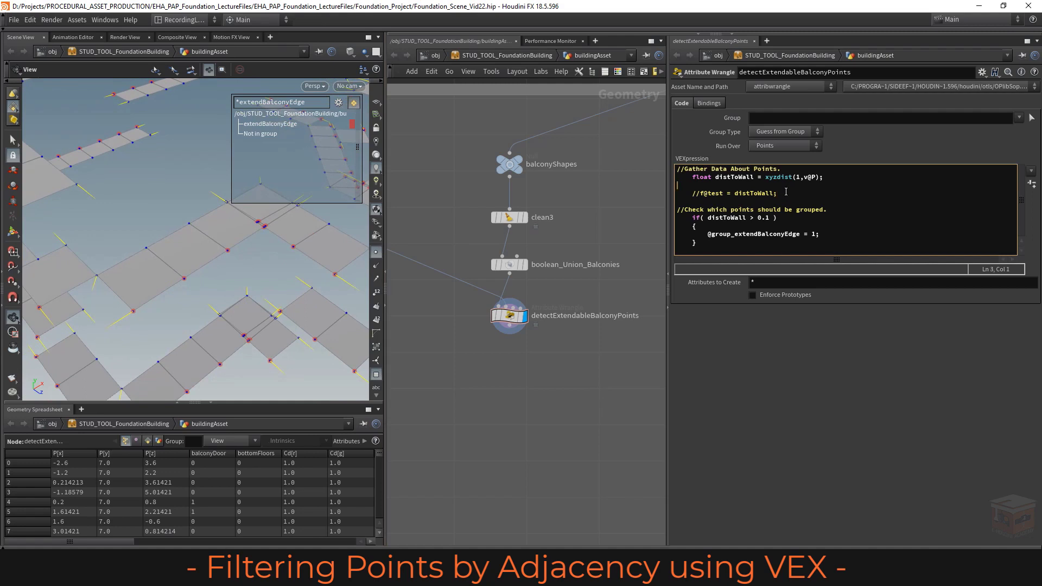
key("Return")
key("Return")
key("Up")
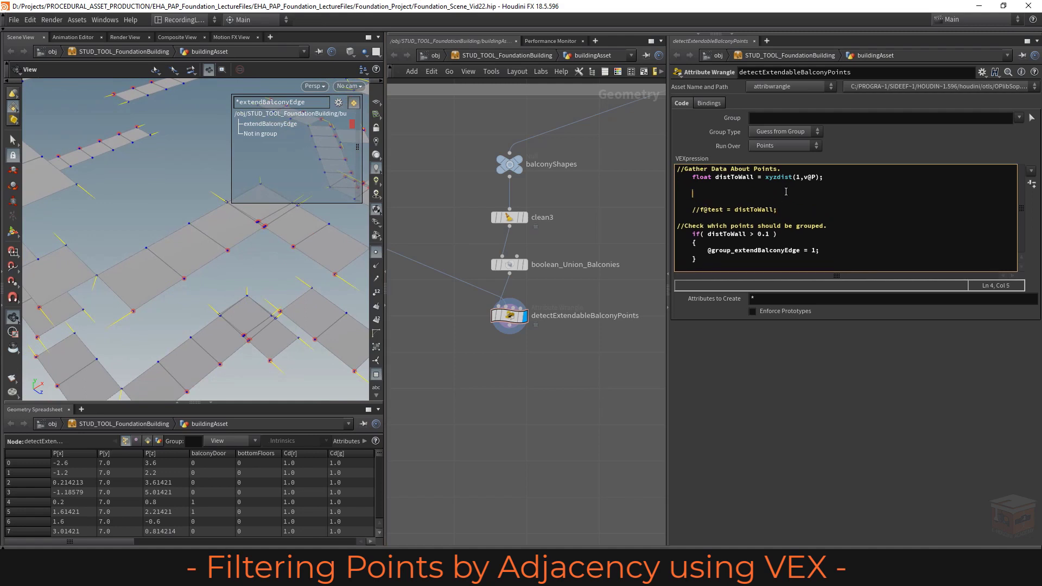
type("neighbou")
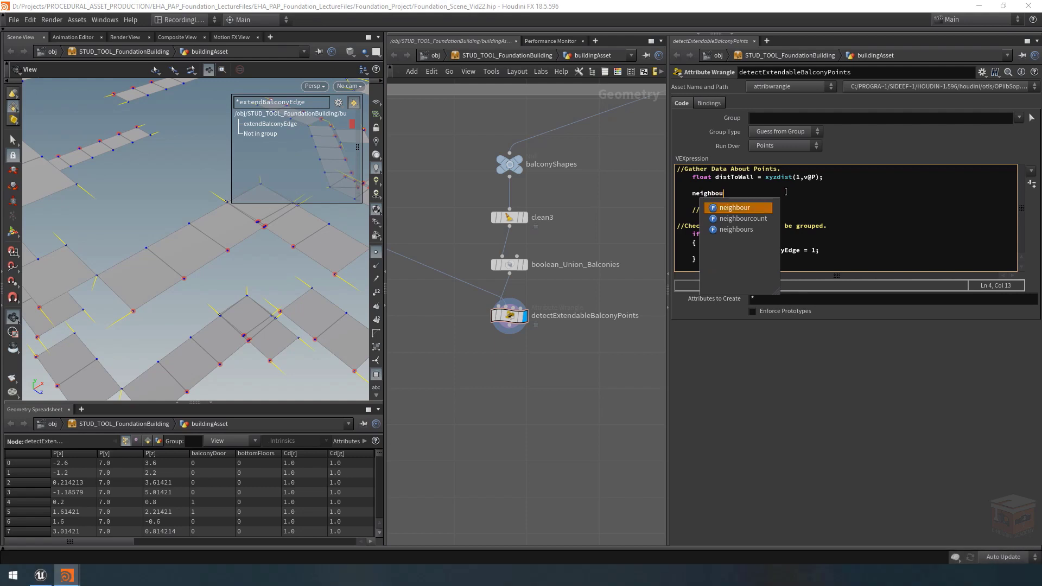
key("Down")
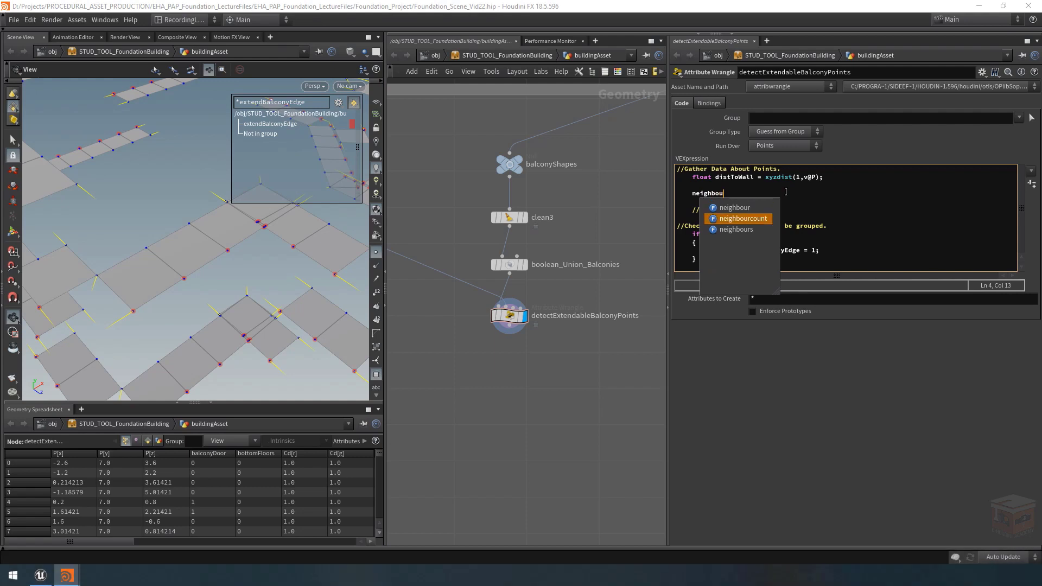
key("Return")
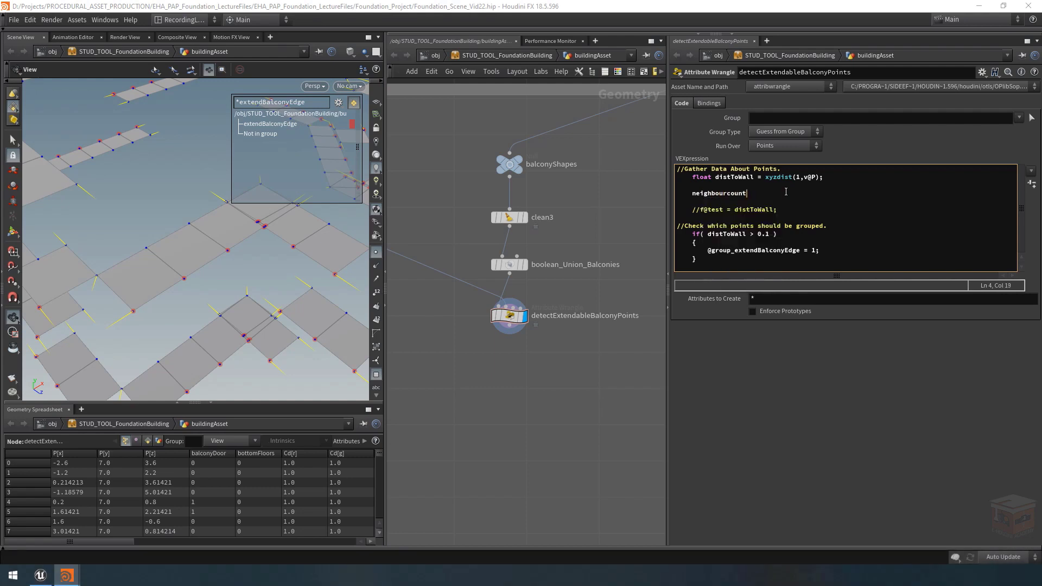
type("(")
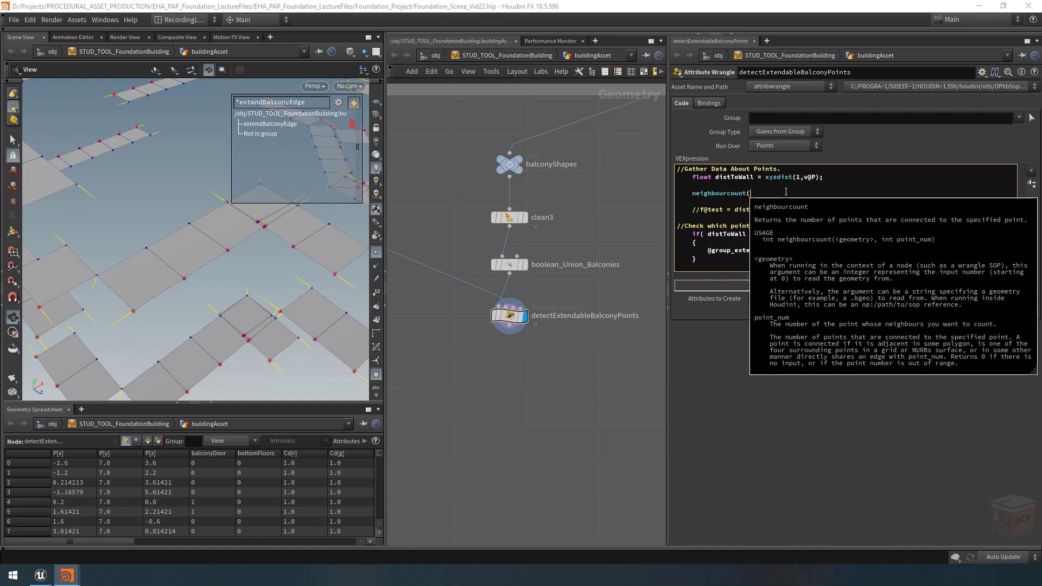
type("0")
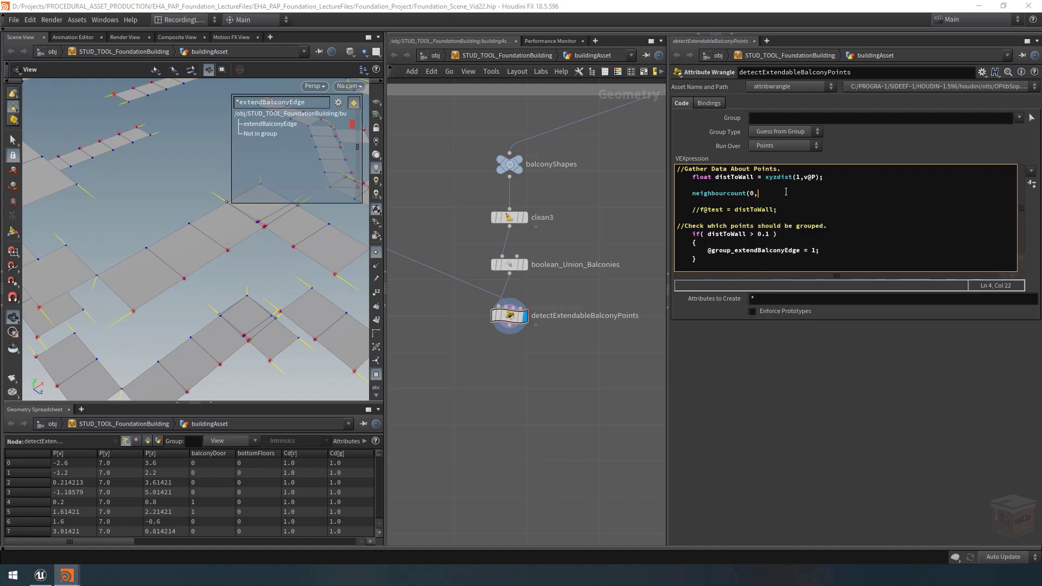
type(",@ptnum);")
key("Home")
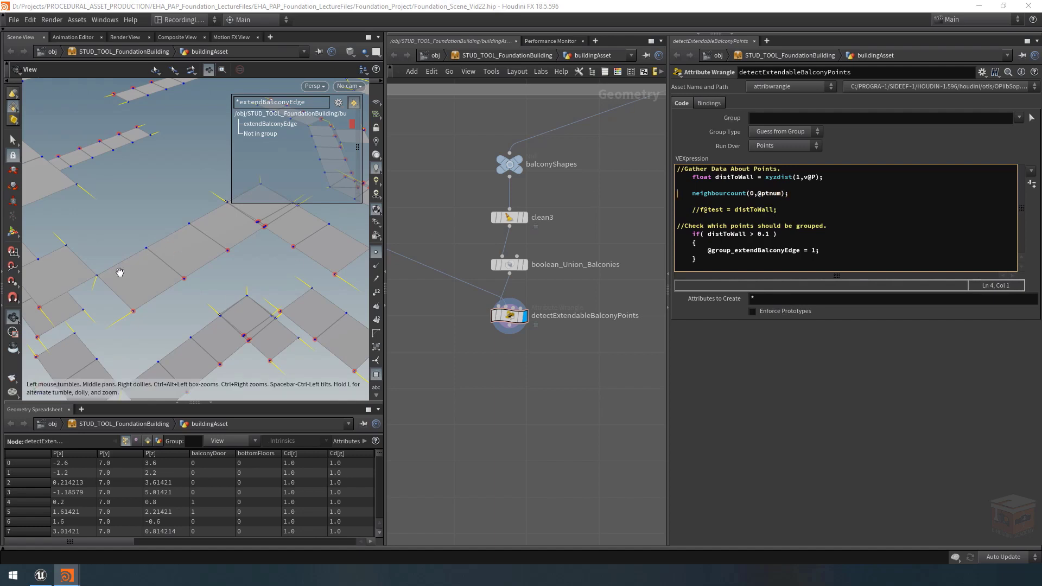
Store the neighbourcount result in an integer variable by putting int nbc = in front of the call.
mouse_move(139, 310)
left_mouse_down()
mouse_move(135, 282)
mouse_move(128, 295)
left_mouse_up()
scroll(130, 298, "up", 3)
left_click(692, 194)
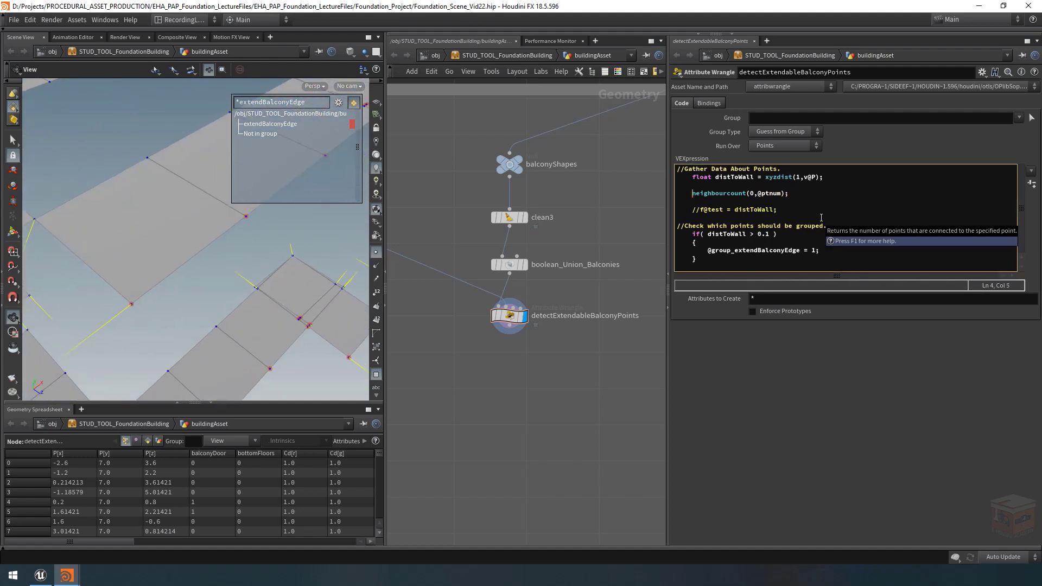
type("int nbc =")
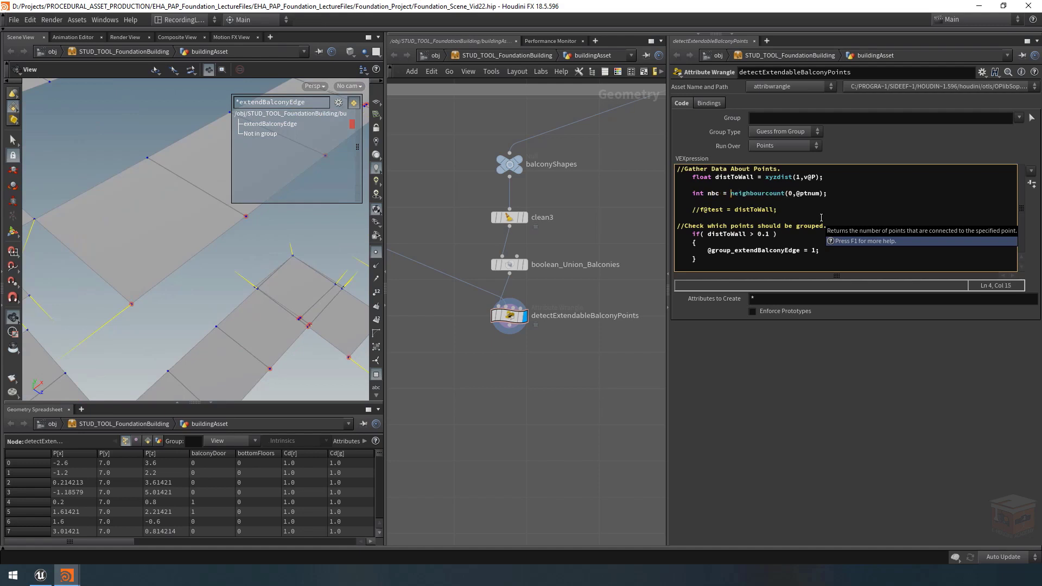
left_click(584, 201)
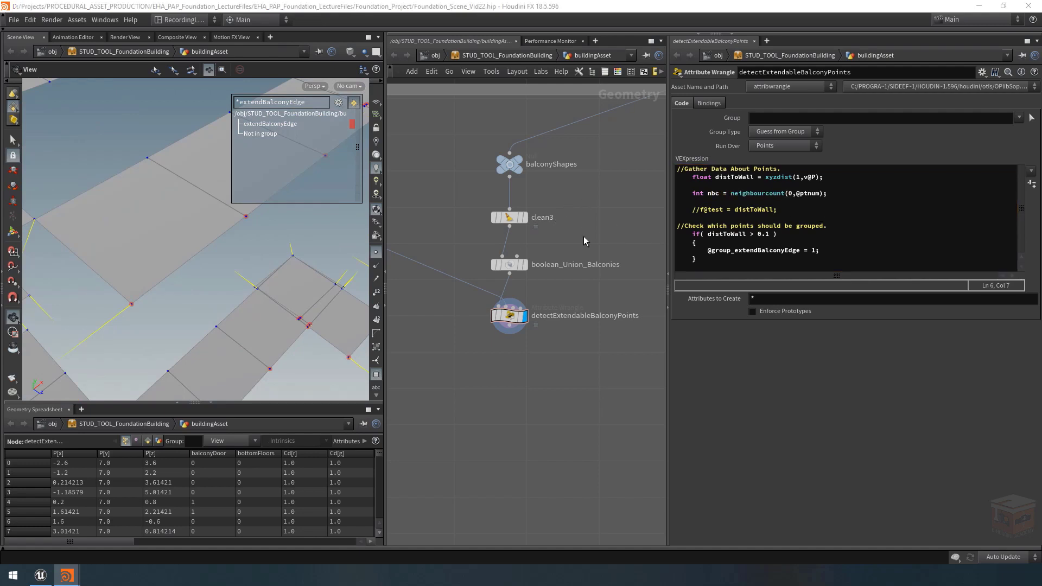
Uncomment the f@test line, make it output nbc instead of distToWall, and apply the code.
left_click(700, 209)
key("BackSpace")
key("BackSpace")
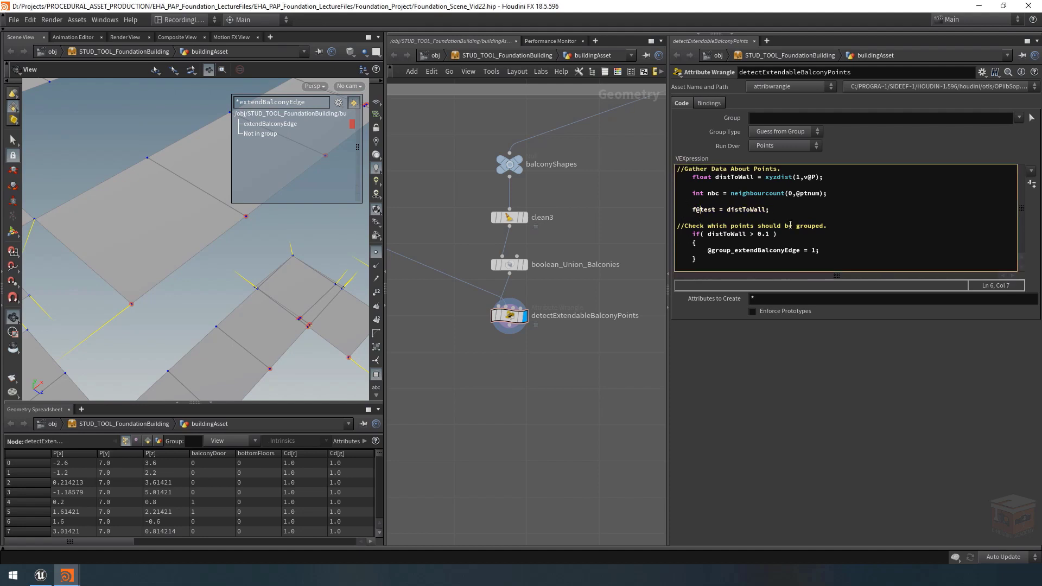
key("ctrl+Right")
key("ctrl+Right")
key("shift+Right")
key("shift+Right")
key("shift+Right")
key("shift+Right")
key("shift+Right")
key("shift+Right")
key("shift+Right")
type("nbc")
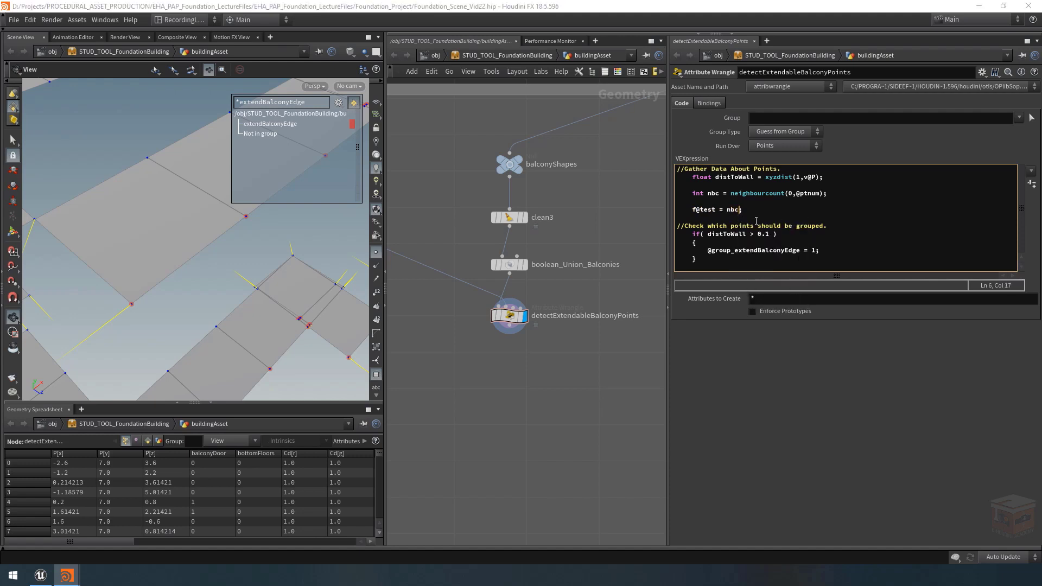
key("ctrl+Return")
Examine the neighbour counts on the balcony corner and edge points in the viewport.
scroll(176, 277, "down", 3)
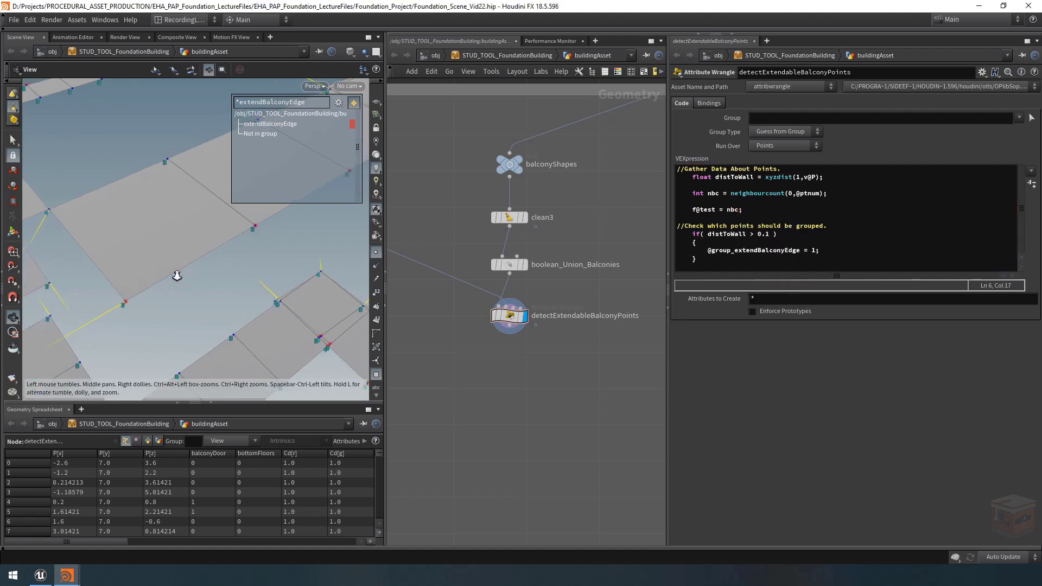
left_click_drag(177, 274, 196, 245)
scroll(198, 255, "up", 5)
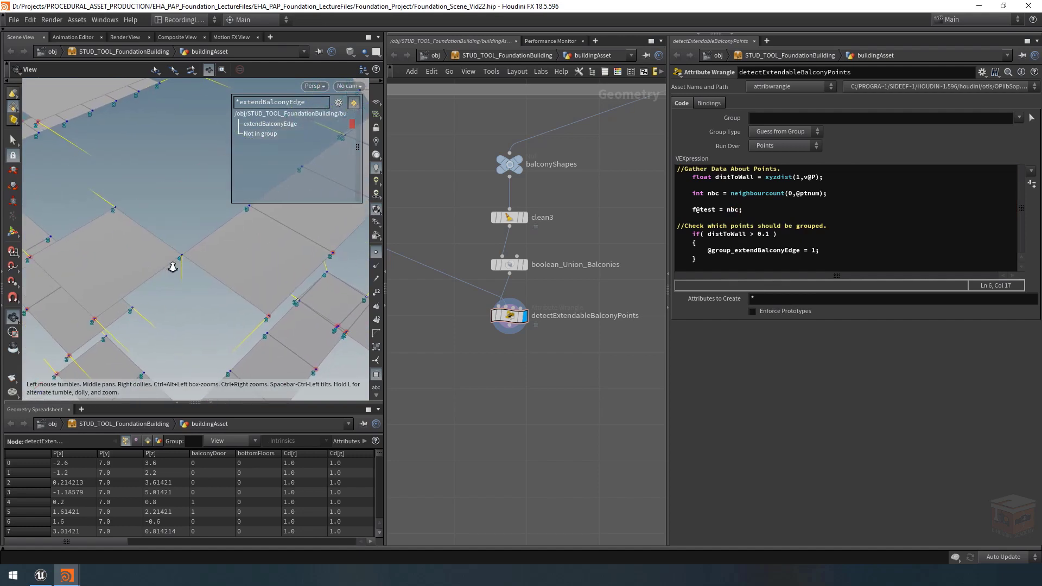
scroll(179, 261, "down", 5)
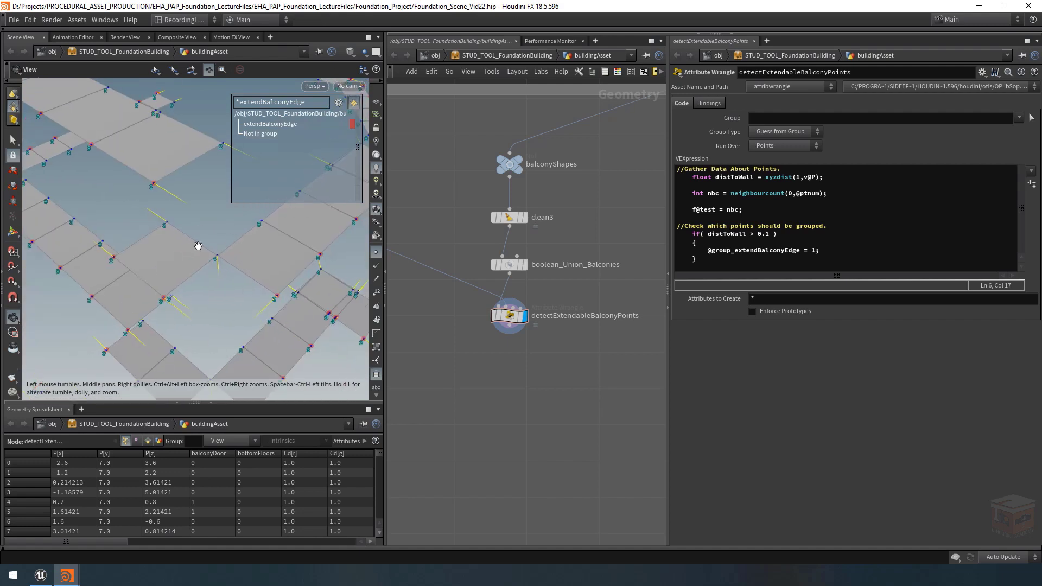
scroll(203, 253, "up", 3)
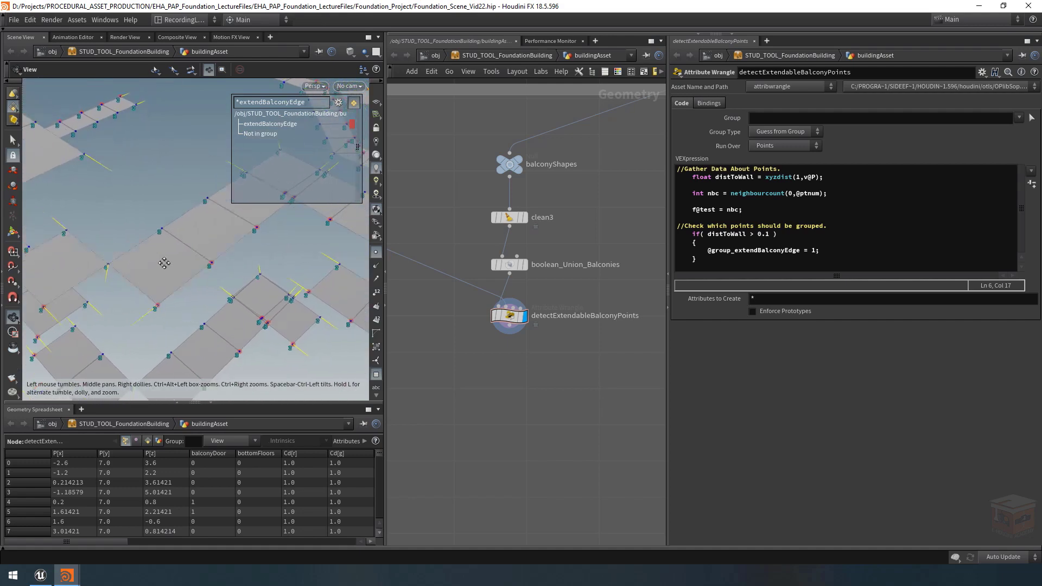
scroll(117, 304, "up", 3)
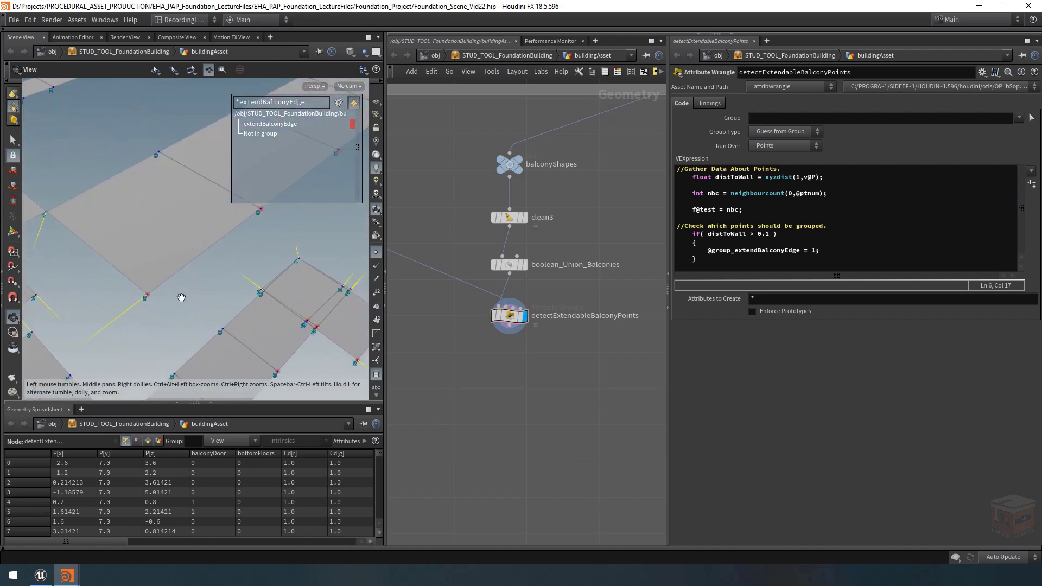
scroll(121, 279, "down", 5)
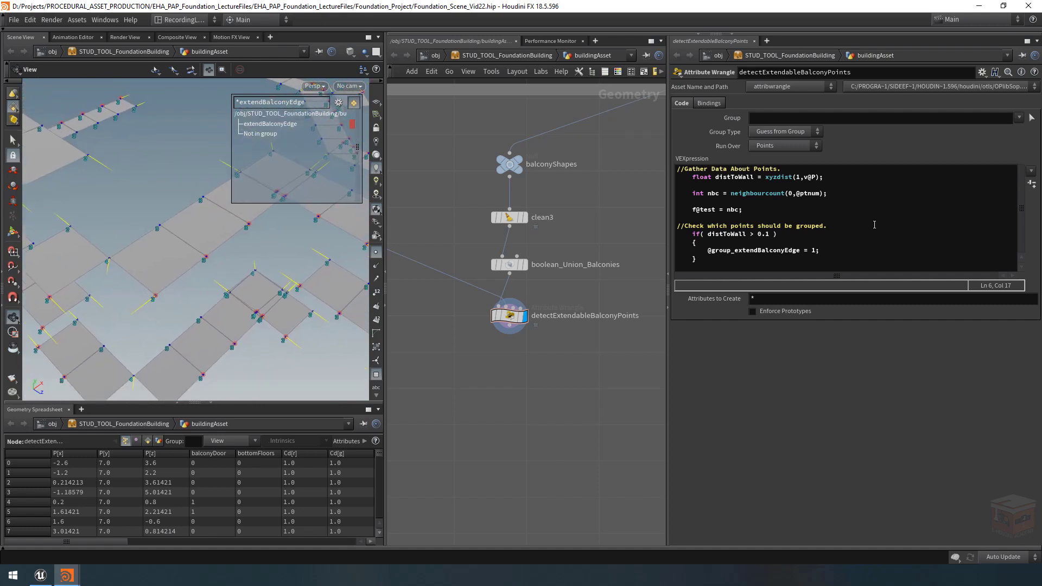
Extend the if condition to distToWall > 0.1 && nbc == 2 and apply the code.
left_click(771, 234)
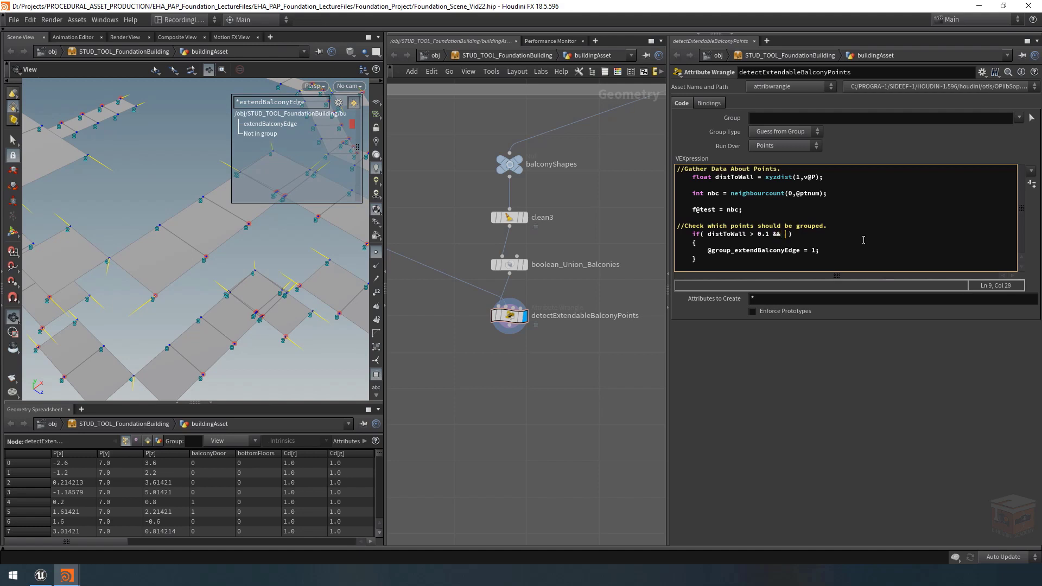
type("nbc == 2")
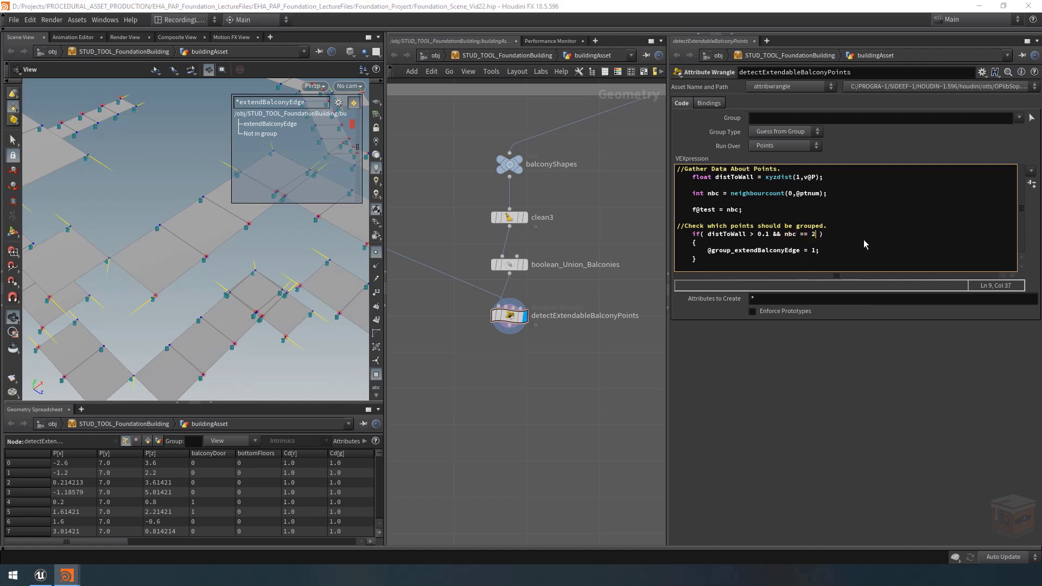
key("ctrl+Return")
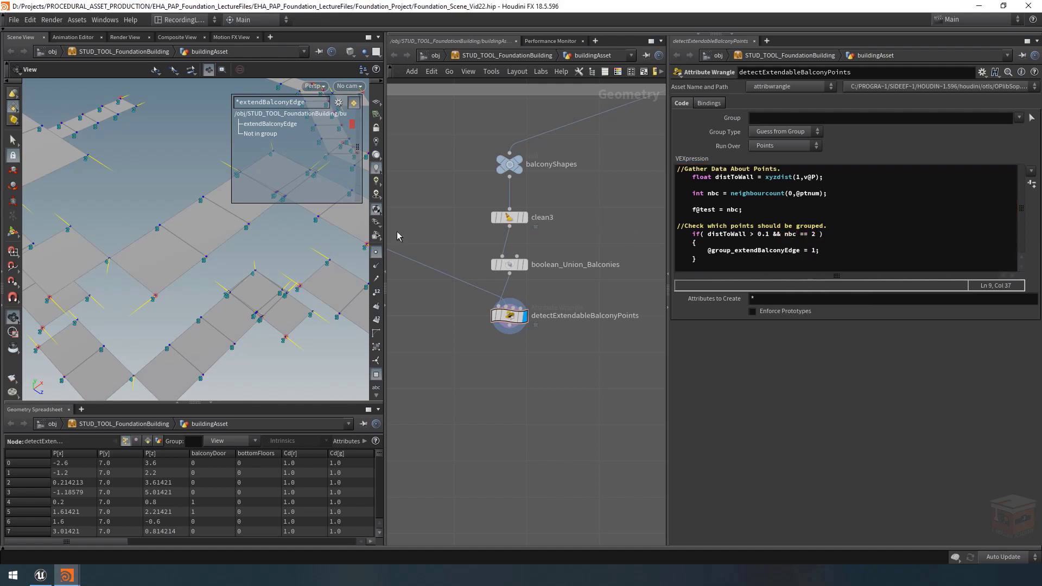
Examine across all balconies which points belong to the extendBalconyEdge group.
scroll(264, 247, "down", 4)
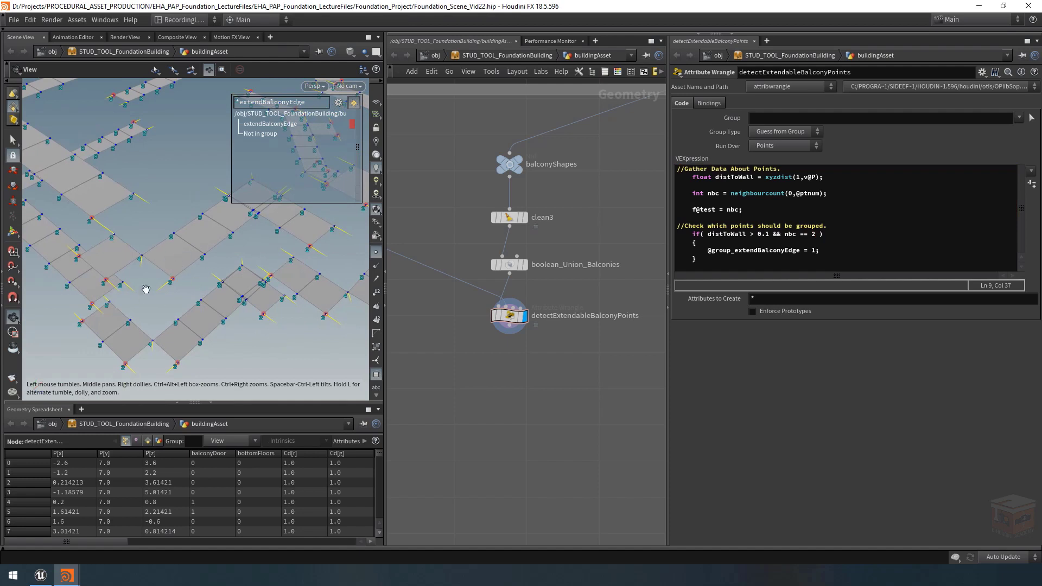
middle_click_drag(247, 254, 203, 277)
scroll(205, 249, "down", 4)
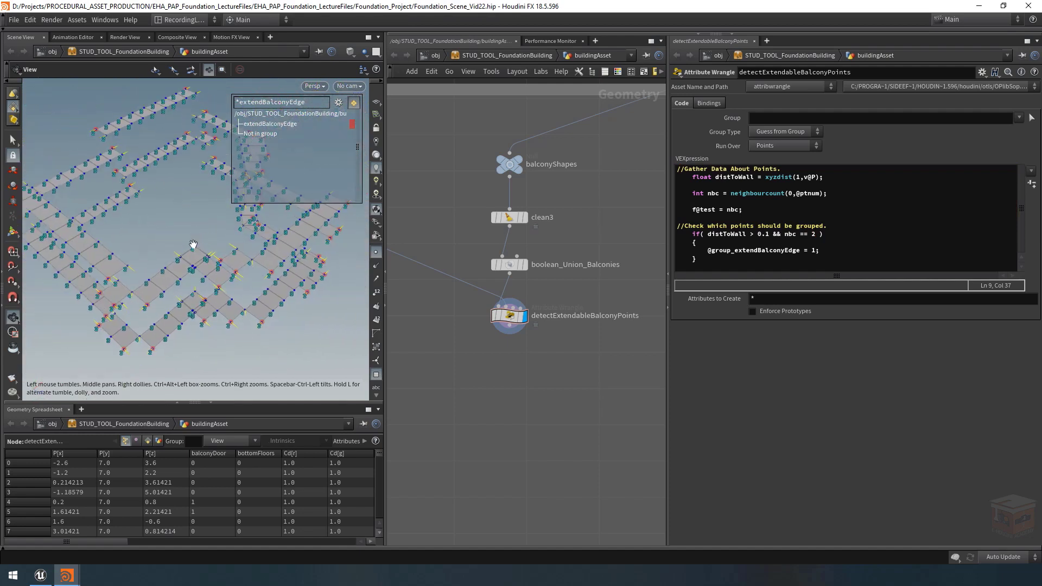
scroll(235, 295, "up", 6)
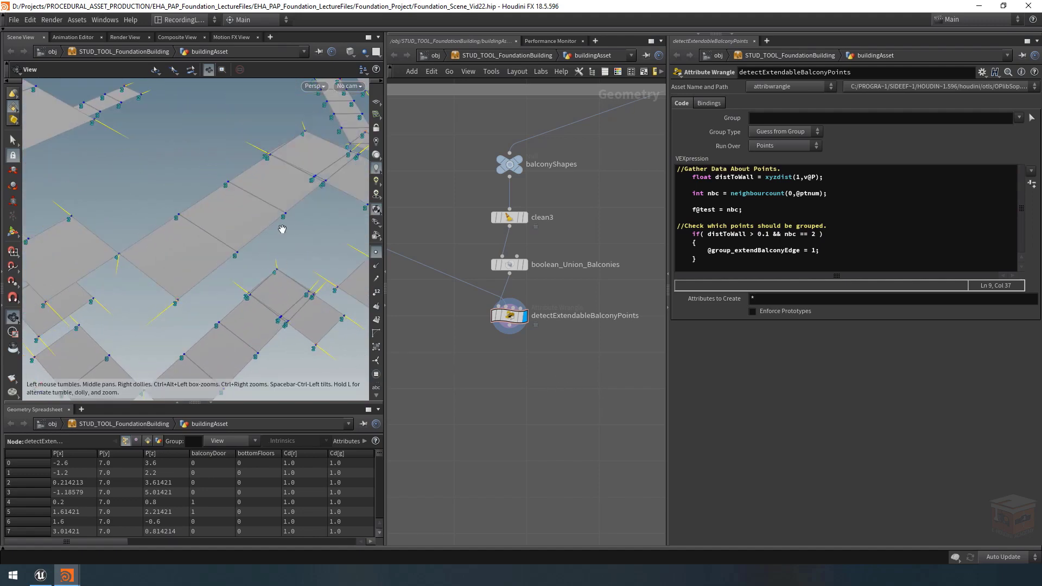
scroll(279, 222, "down", 8)
left_click(378, 374)
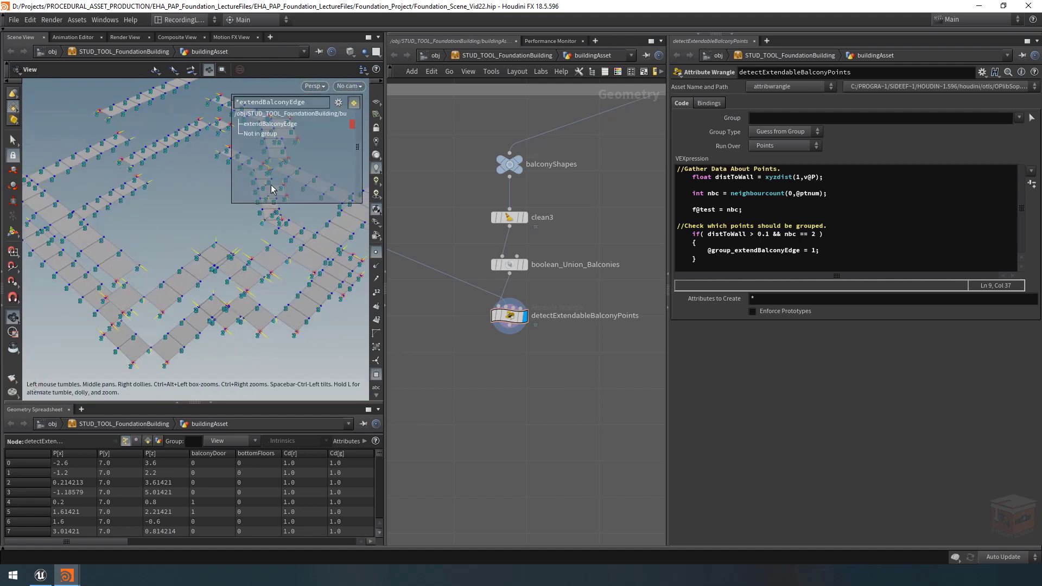
left_click_drag(111, 209, 348, 252)
scroll(144, 263, "up", 10)
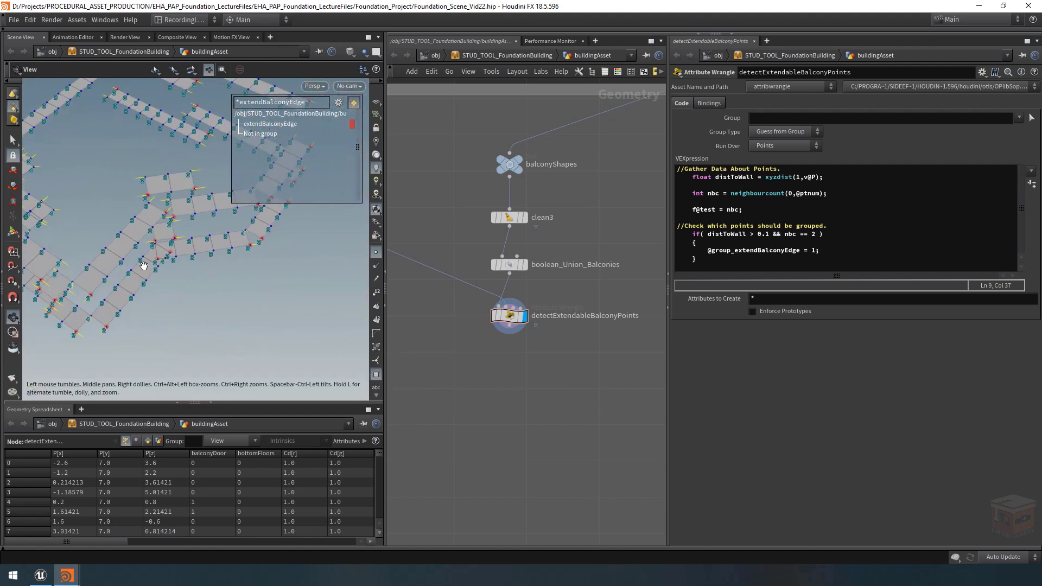
Compare the grouped points where balconies overlap at the inner corner with the free outer balcony corner.
scroll(134, 274, "up", 3)
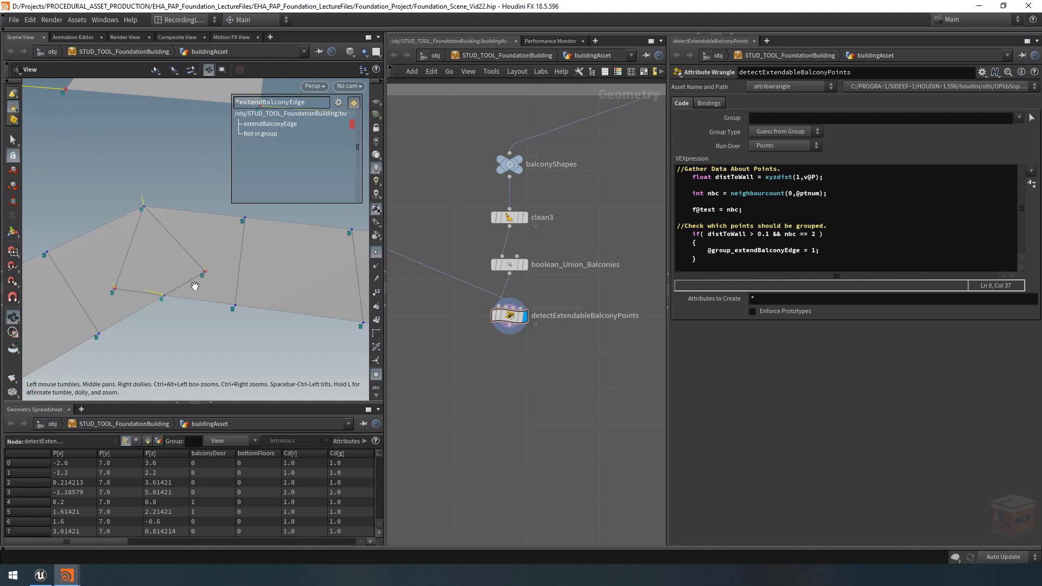
left_click_drag(175, 284, 158, 269)
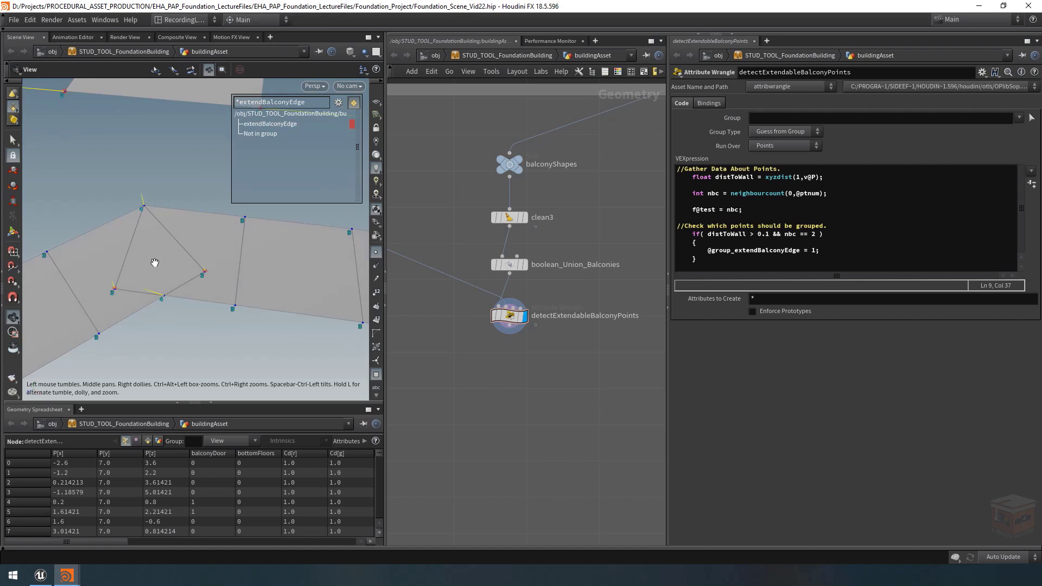
mouse_move(155, 263)
left_mouse_down()
mouse_move(246, 218)
mouse_move(156, 264)
left_mouse_up()
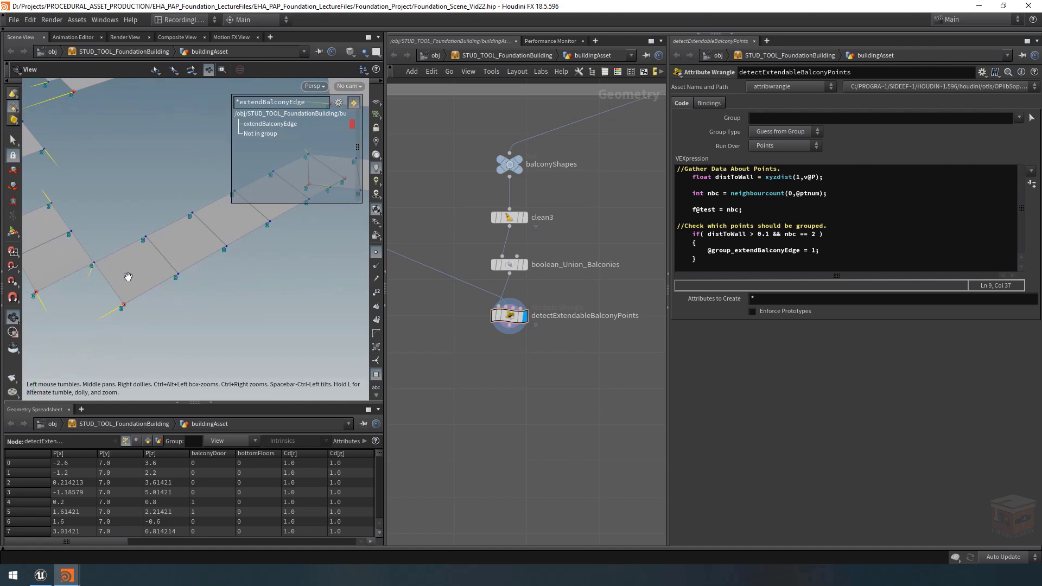
right_click_drag(123, 310, 274, 309)
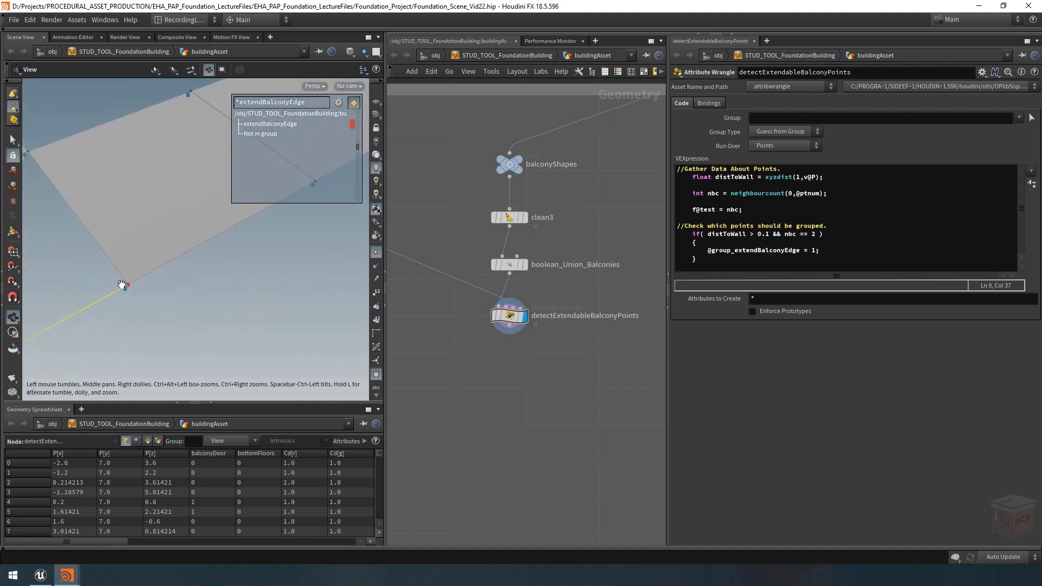
right_click_drag(231, 277, 103, 259)
middle_click_drag(261, 252, 152, 308)
scroll(157, 295, "up", 4)
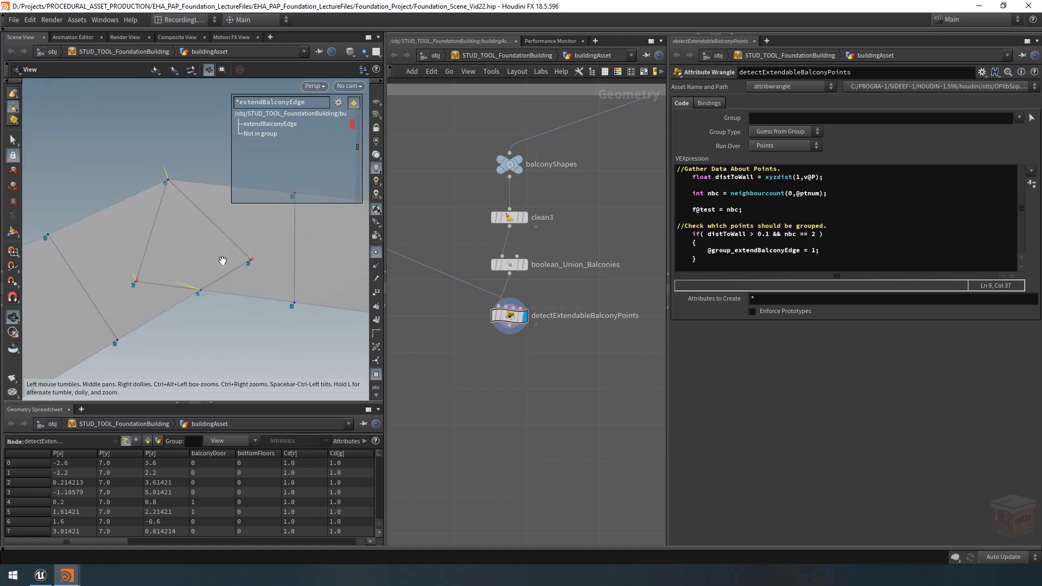
Turn on the primitive number display in the viewport.
left_click(751, 203)
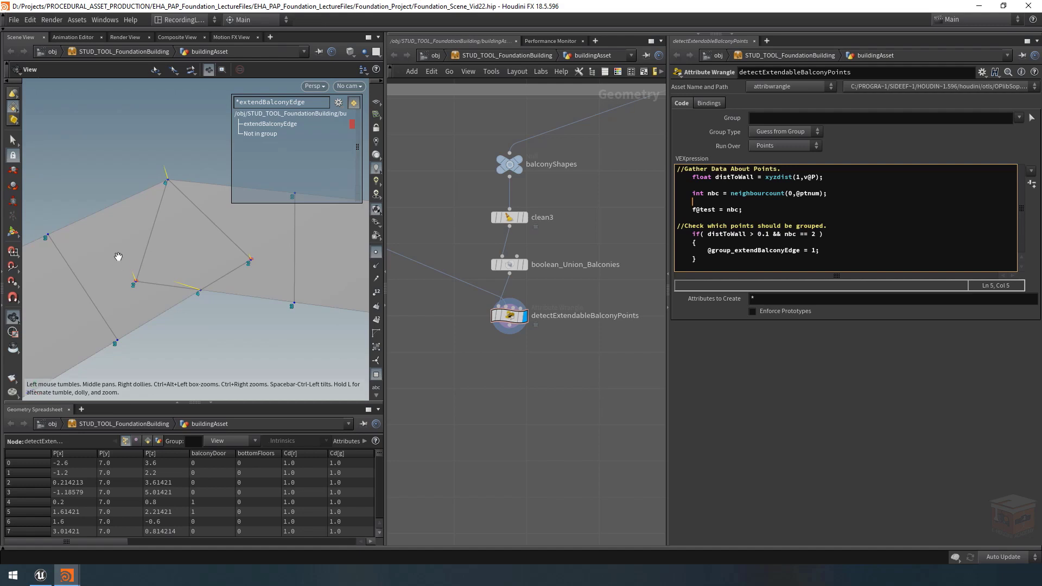
left_click(377, 319)
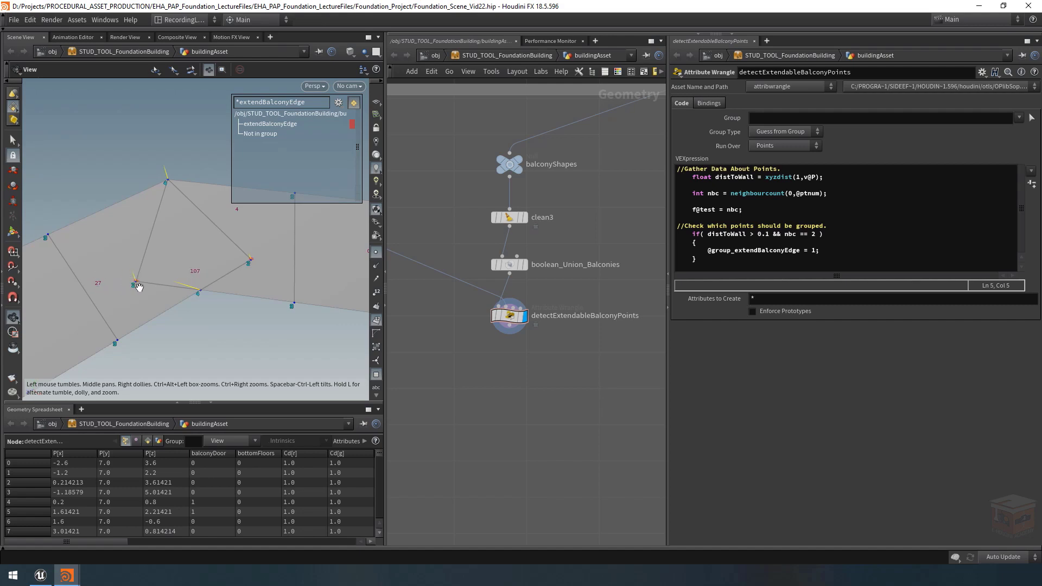
left_click(806, 200)
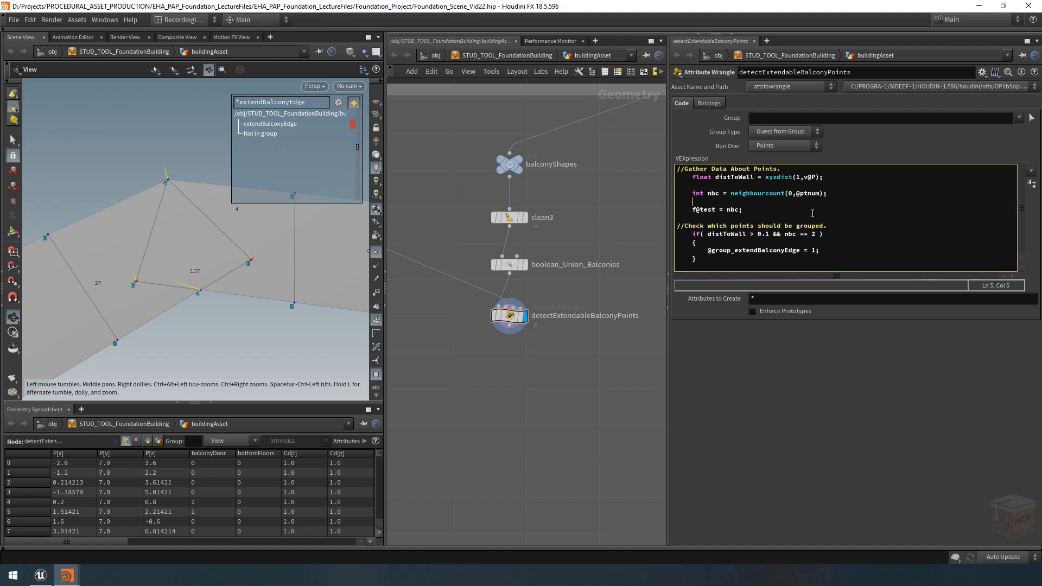
key("Return")
key("Return")
key("Up")
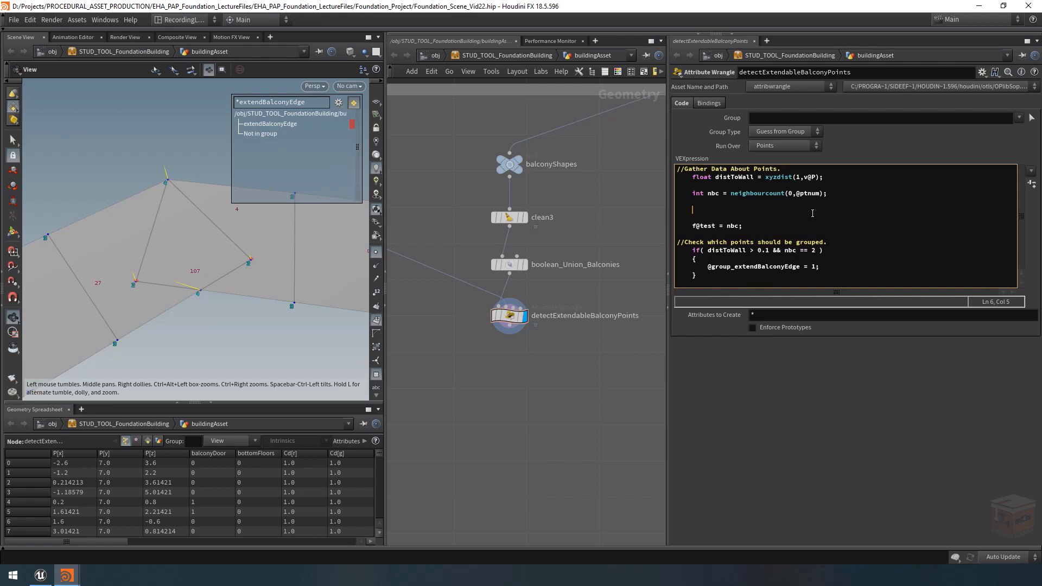
type("pointprims()")
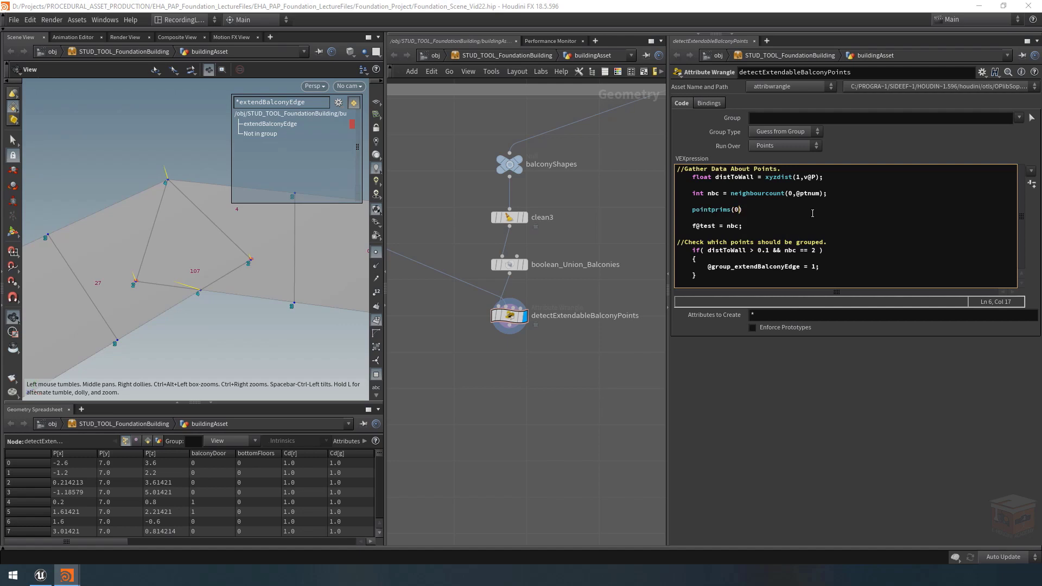
type("0,@ptnum")
key("Home")
type("int ptPrims")
type("=")
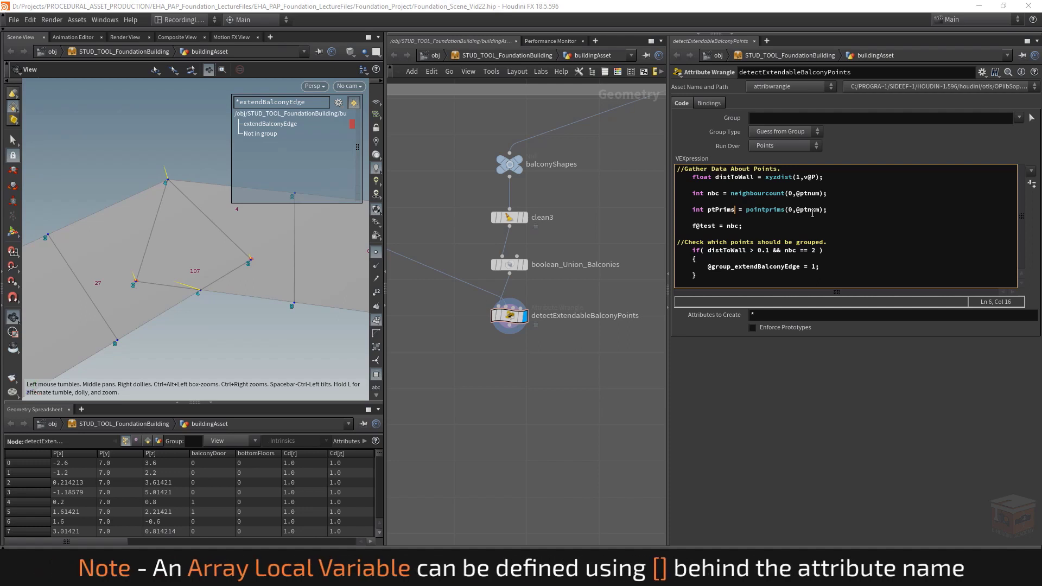
Turn ptPrims into an array variable by adding [] directly behind its name.
type("[]")
key("Left")
key("Left")
key("shift+Right")
key("shift+Right")
key("Right")
key("ctrl+Left")
key("shift+Right")
key("shift+Right")
key("shift+Right")
key("shift+Right")
key("shift+Right")
key("shift+Right")
key("shift+Right")
key("shift+Right")
key("shift+Right")
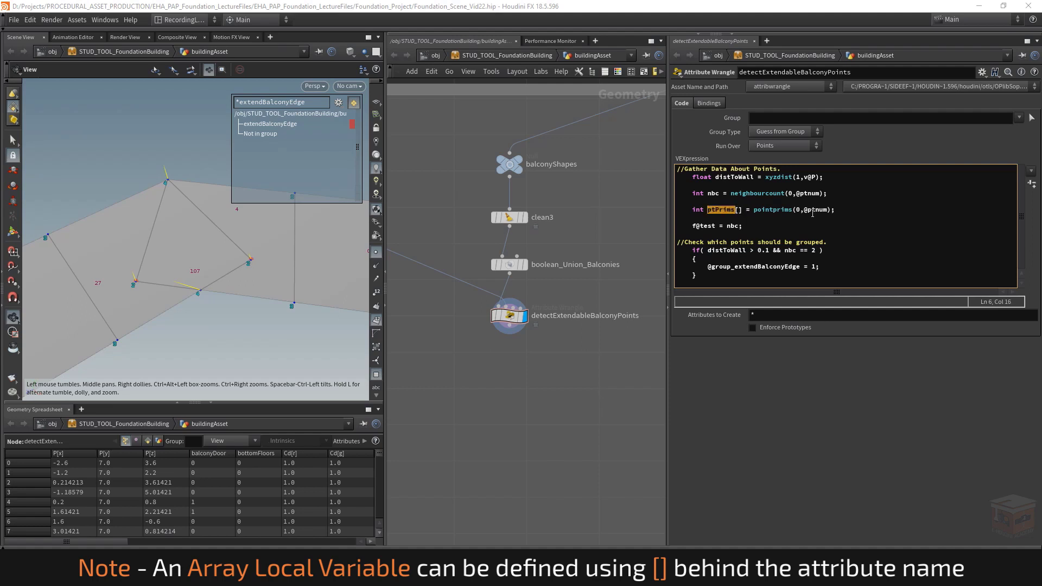
key("End")
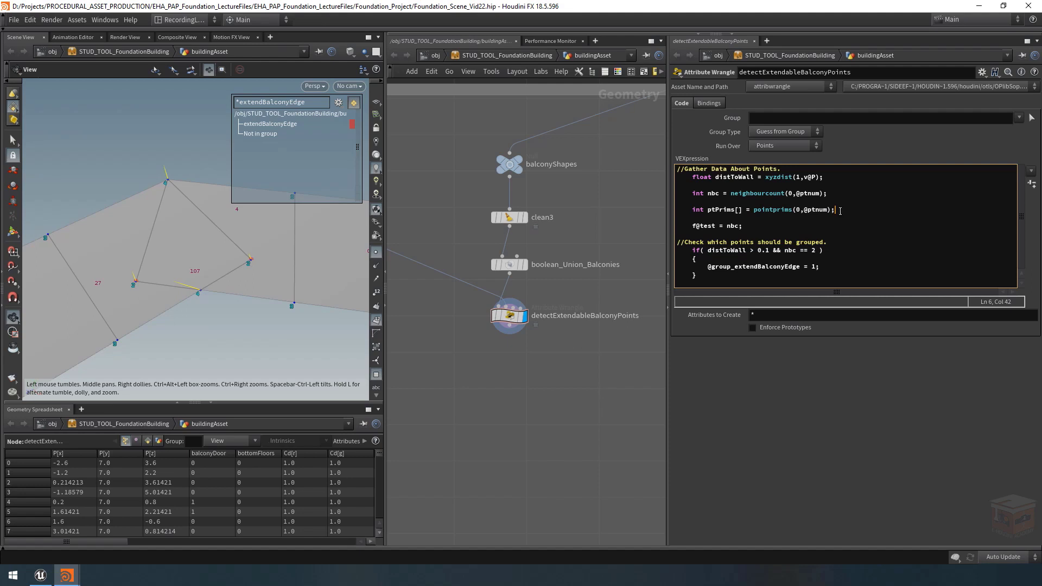
Above the f@test line, start s@testString = sprintf() with the format string "%s".
key("Return")
key("Return")
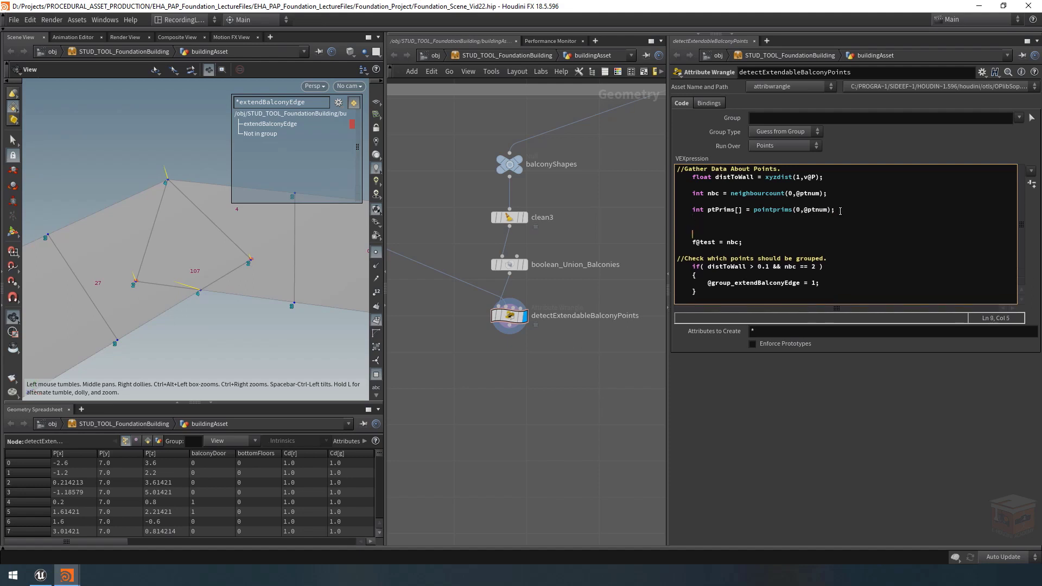
type("s@testSt")
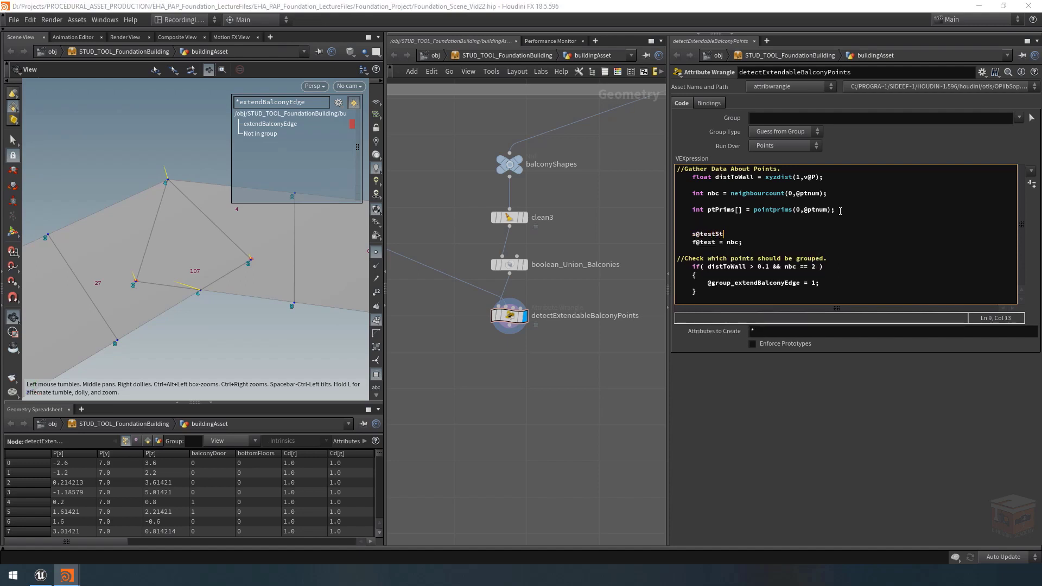
type("ring = sprintf(")
key("Left")
key("Left")
key("Left")
key("Right")
key("Right")
key("Right")
key("Right")
key("Left")
type("\"\"")
key("Left")
type("%s")
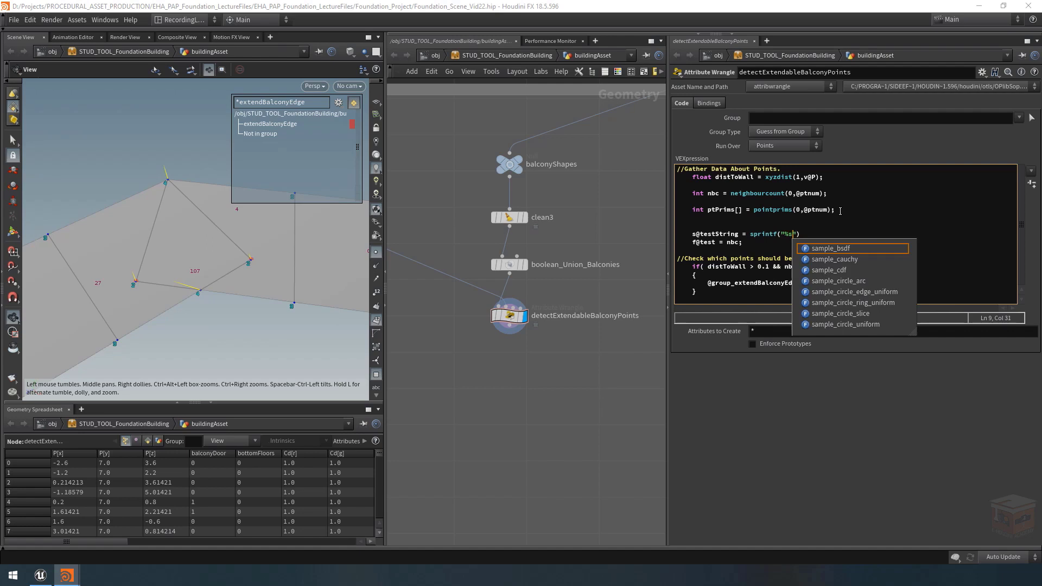
Pass ptPrims as the sprintf argument, end the statement with a semicolon, and apply the code.
key("Right")
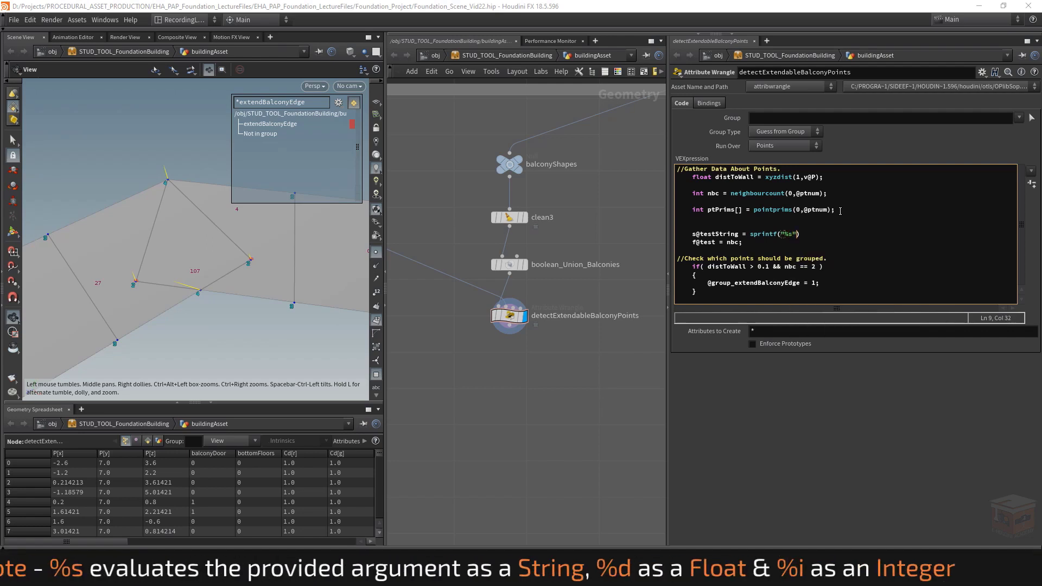
type(",")
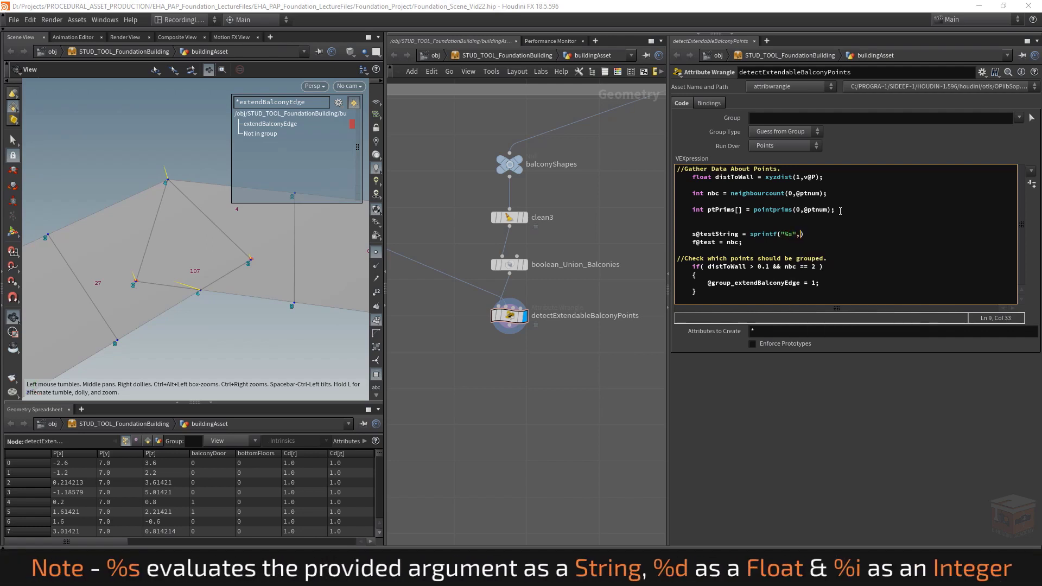
type("ptPrims")
key("Right")
type(";")
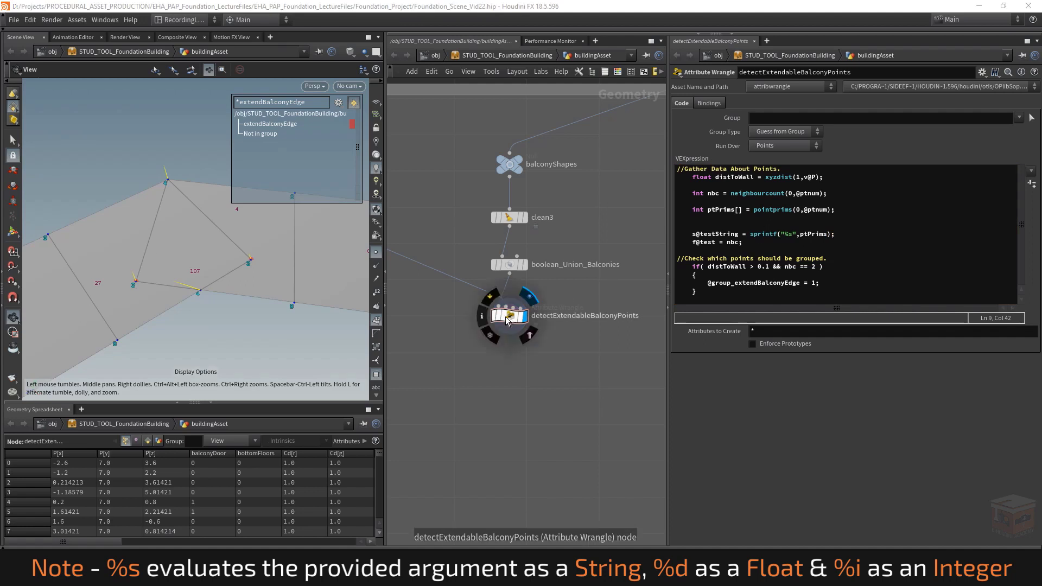
Visualize the testString point attribute in the viewport from the wrangle's node info.
left_click(482, 316)
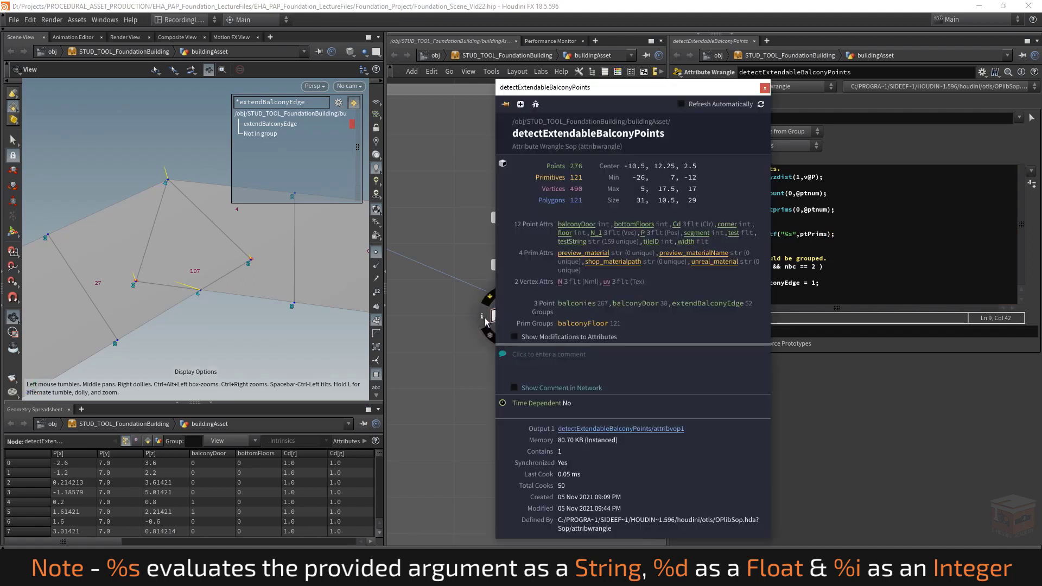
left_click(573, 242)
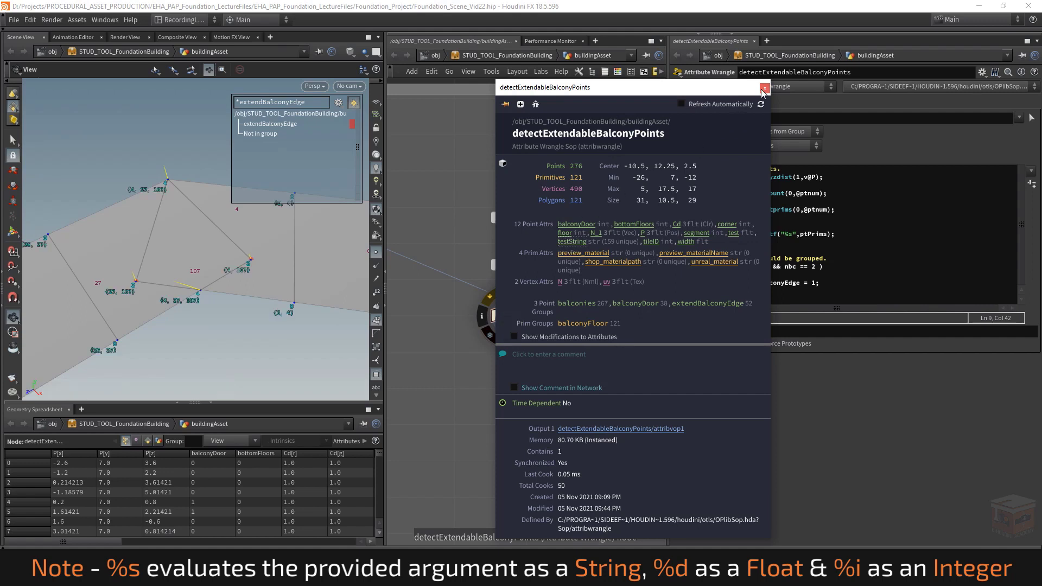
left_click(764, 88)
Examine the primitive lists on the points at the overlapping corner, along the balcony edge and at the outer corner.
left_click_drag(140, 296, 111, 291)
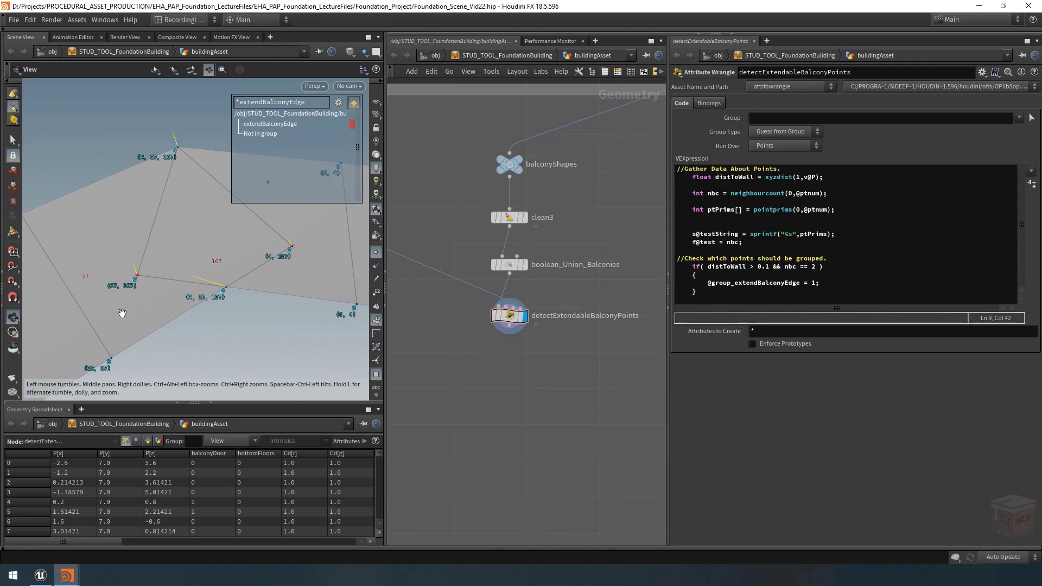
left_click_drag(122, 313, 100, 340)
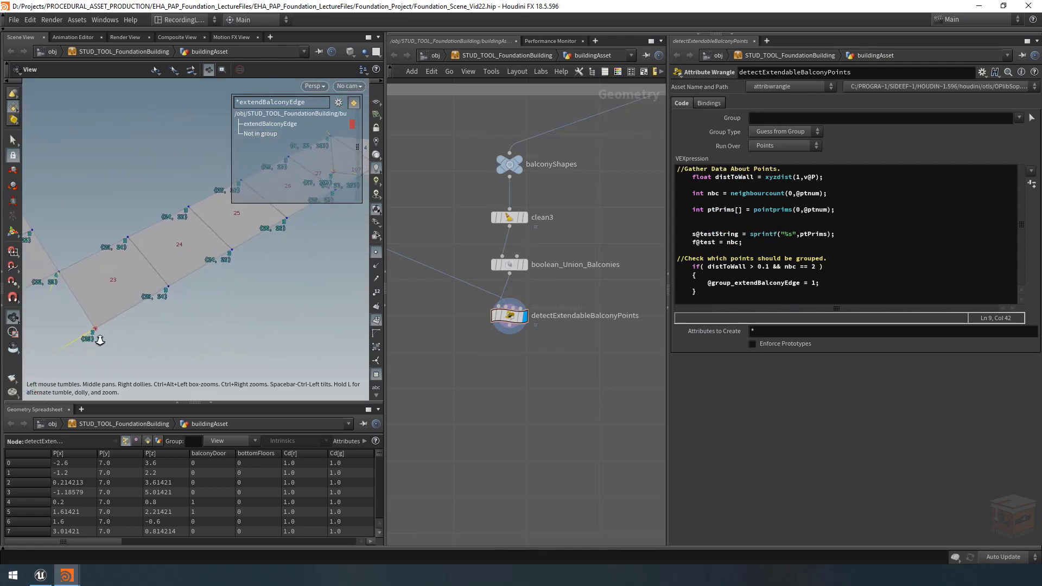
right_click_drag(100, 339, 176, 338)
middle_click_drag(280, 239, 221, 269)
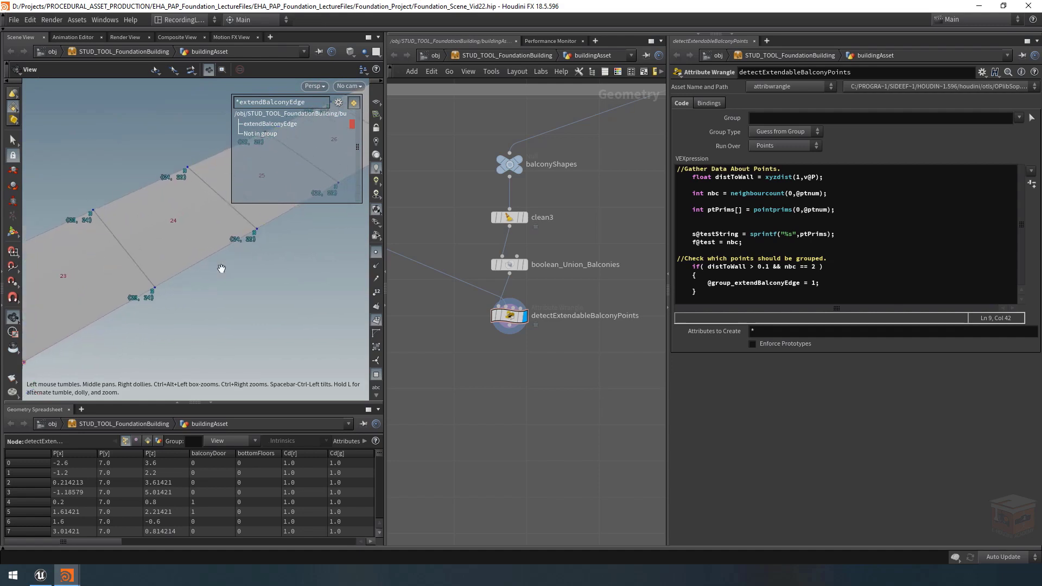
middle_click_drag(283, 244, 128, 320)
right_click_drag(184, 236, 305, 228)
middle_click_drag(305, 227, 235, 259)
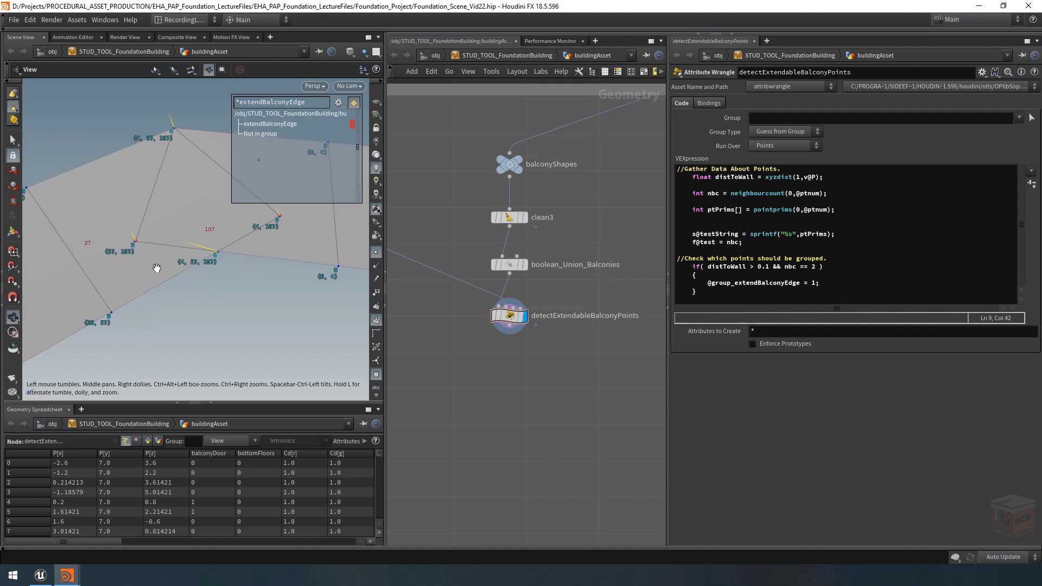
middle_click_drag(301, 237, 256, 275)
right_click_drag(255, 274, 162, 263)
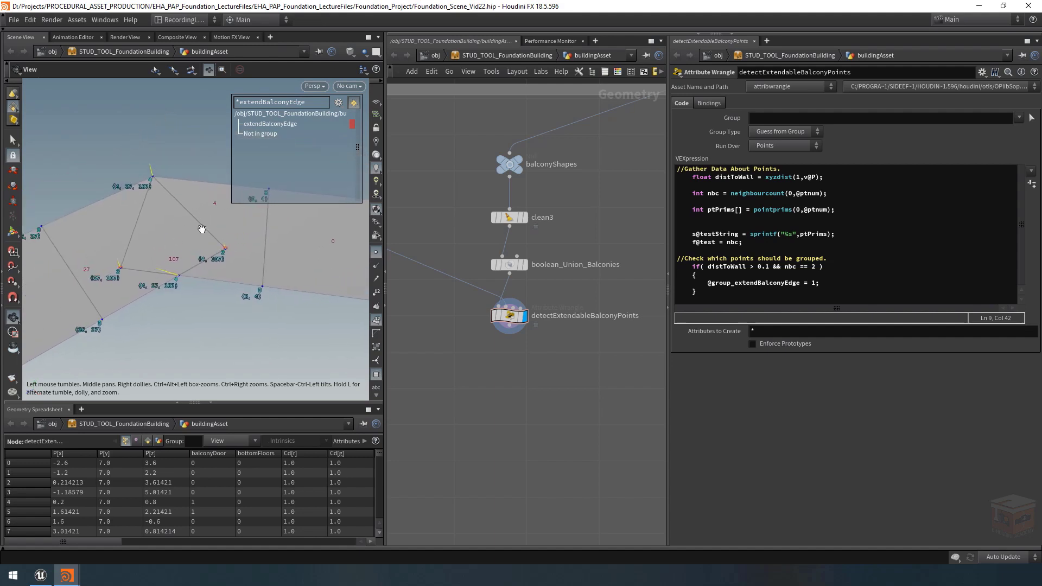
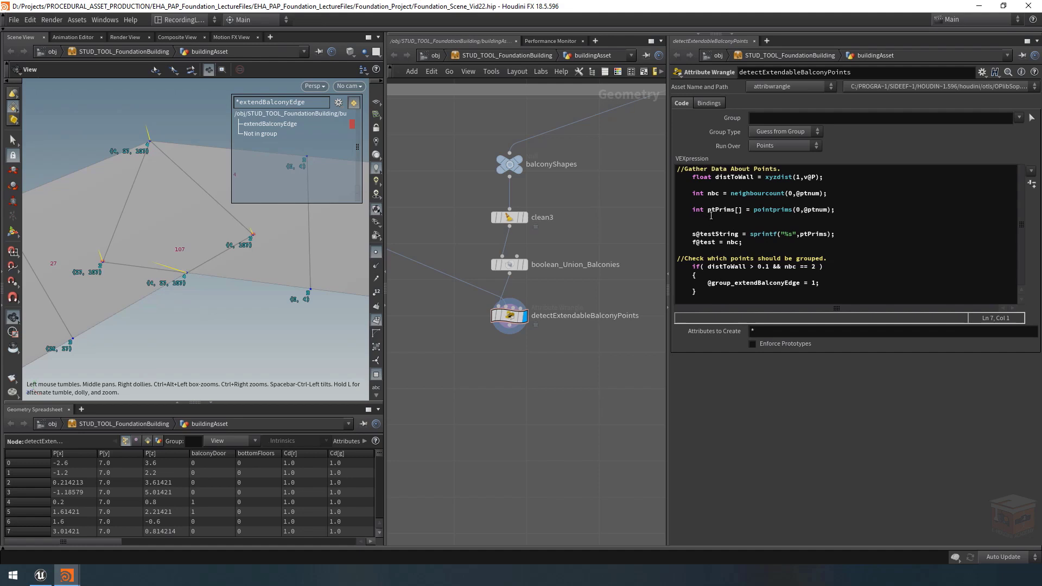
Below the ptPrims declaration, declare int ptPrimCount as len(ptPrims) and end the statement with a semicolon.
left_click_drag(711, 210, 741, 210)
left_click(740, 210)
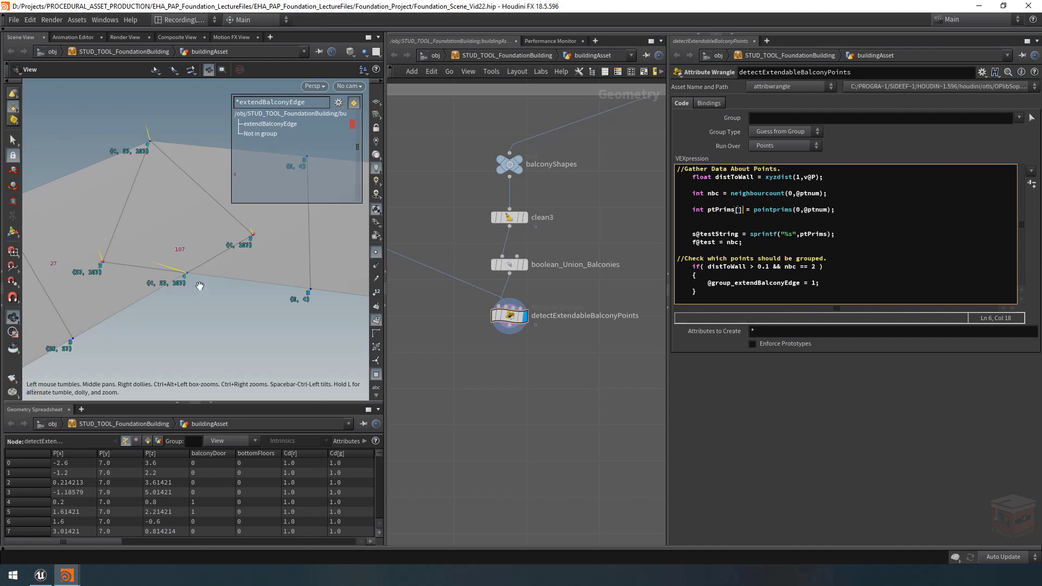
left_click(695, 220)
type("int ptPr")
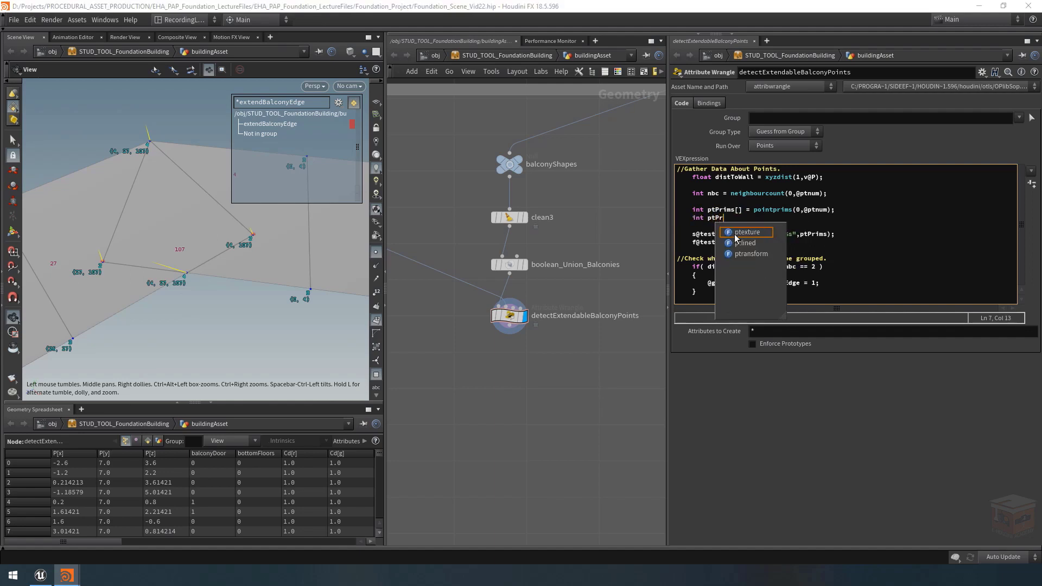
type("imCount")
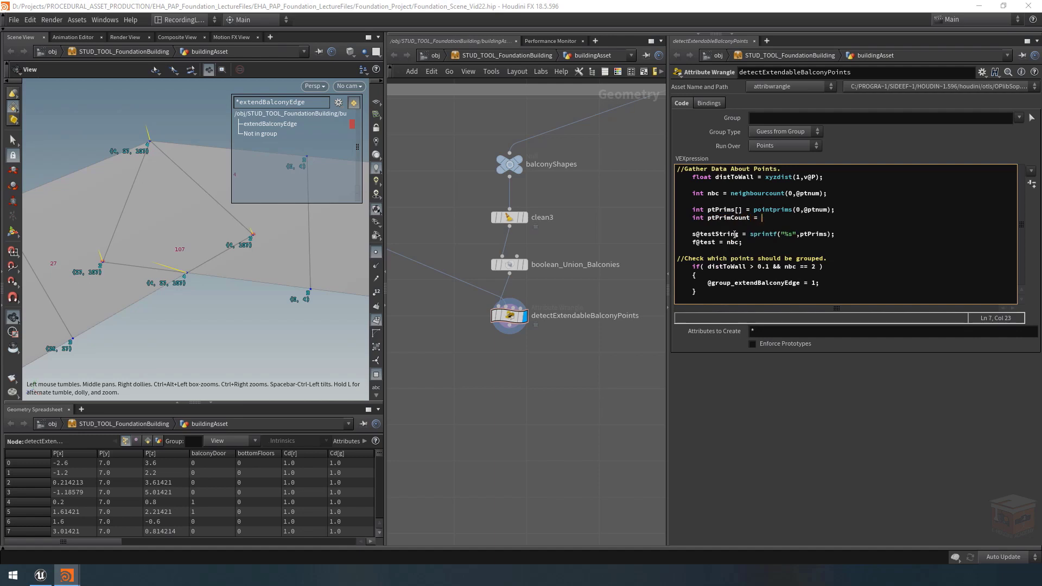
type(" = len")
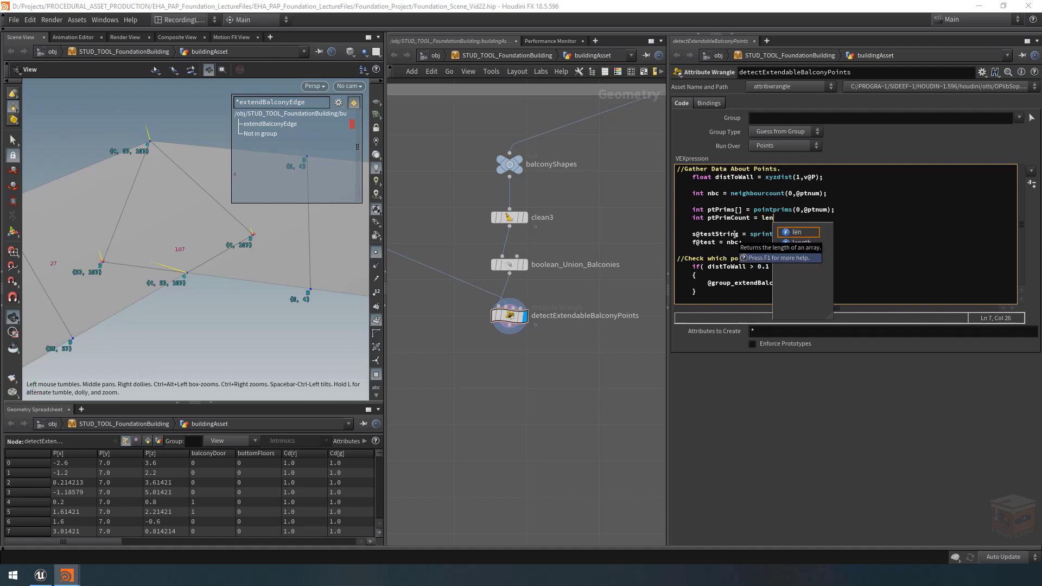
type("(")
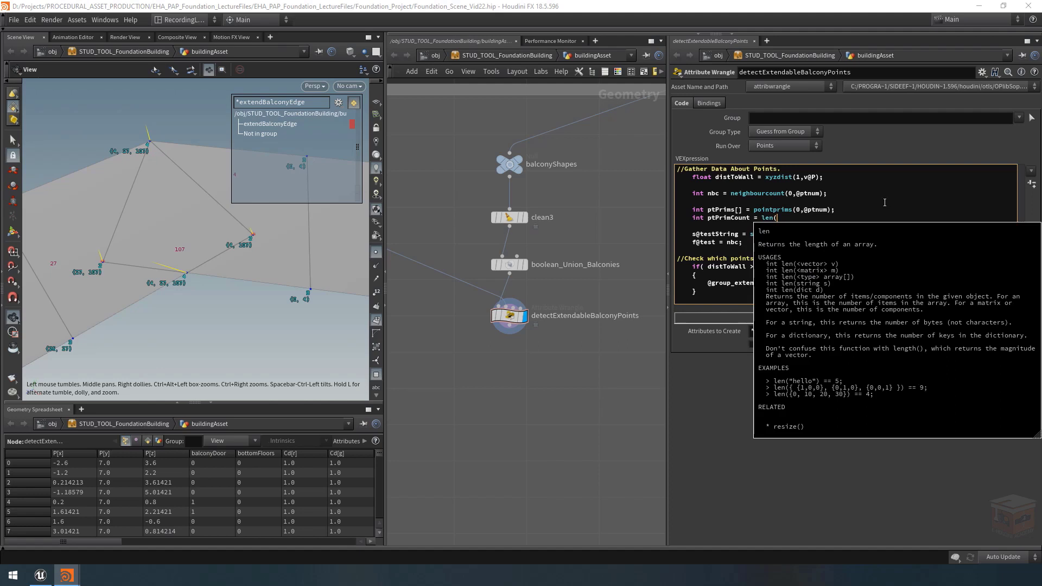
type("ptPrims")
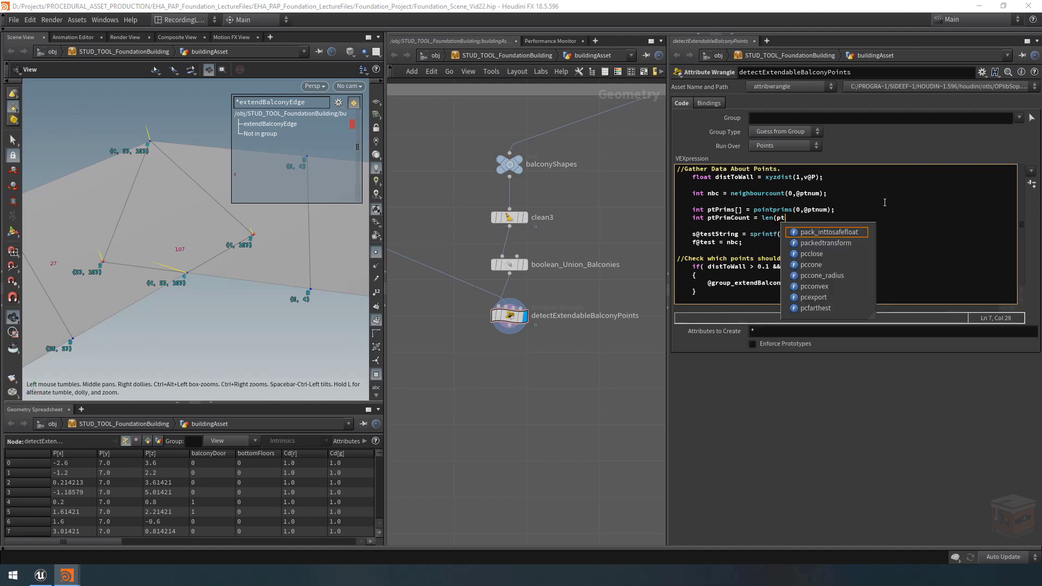
type(")")
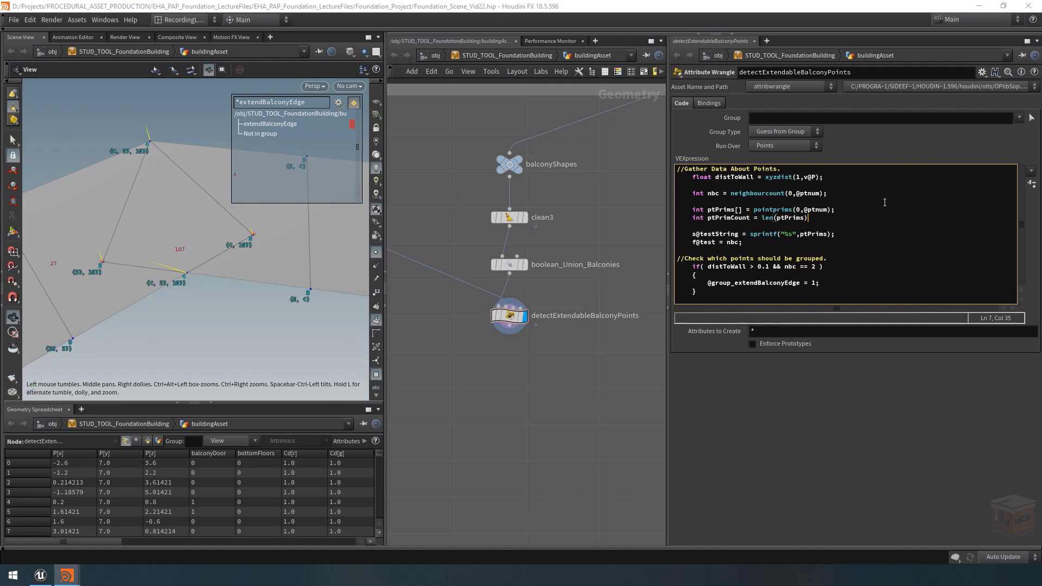
type(";")
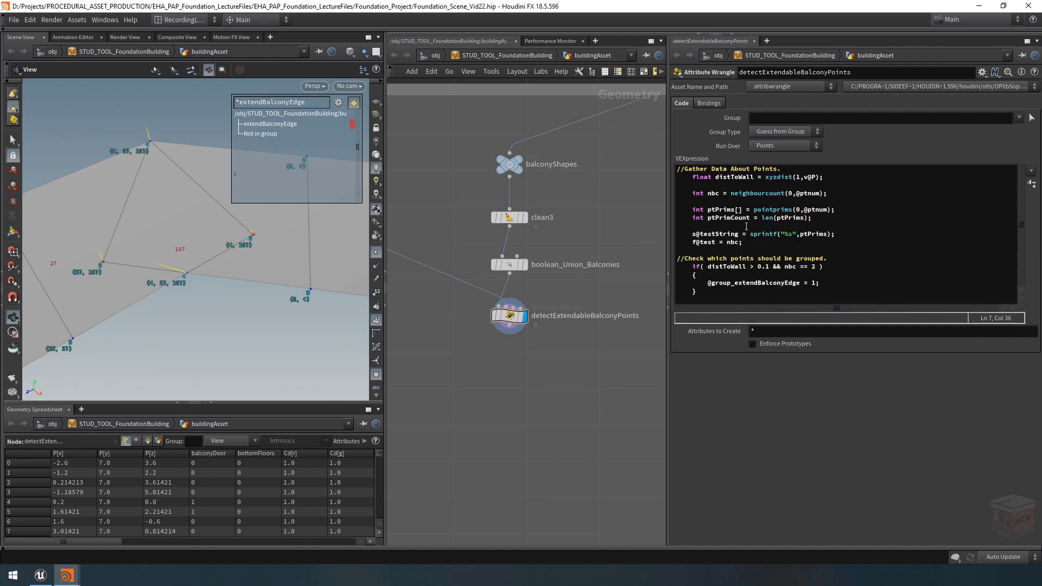
Replace nbc with ptPrimCount in the f@test assignment and apply the code.
left_click_drag(750, 219, 706, 221)
key("ctrl+c")
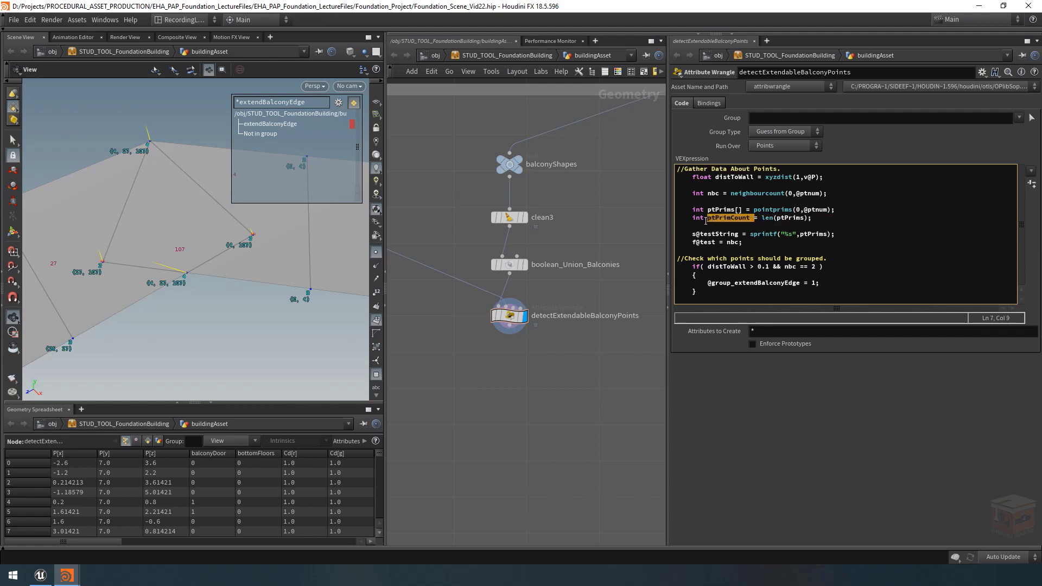
double_click(734, 242)
key("ctrl+v")
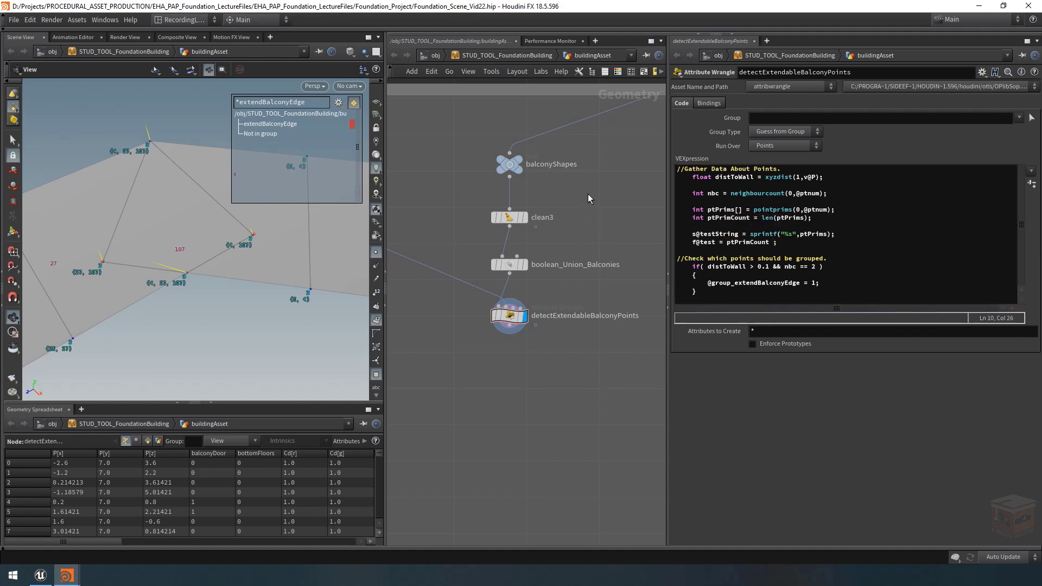
Examine the primitive lists on the points at the overlapping balcony corner and at the outer corners.
left_click_drag(199, 283, 187, 279)
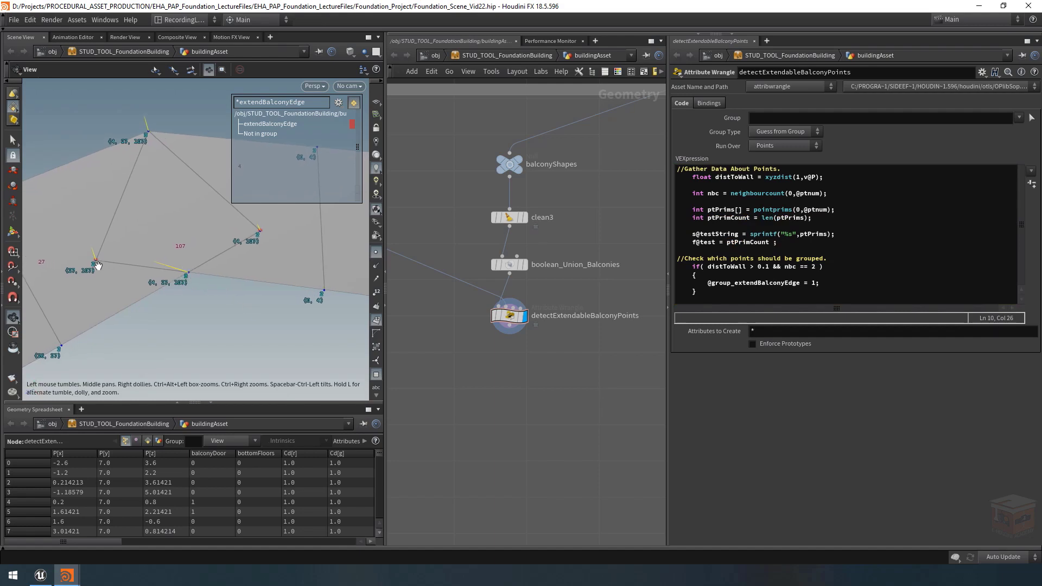
right_click_drag(216, 271, 55, 292)
middle_click_drag(150, 348, 358, 204)
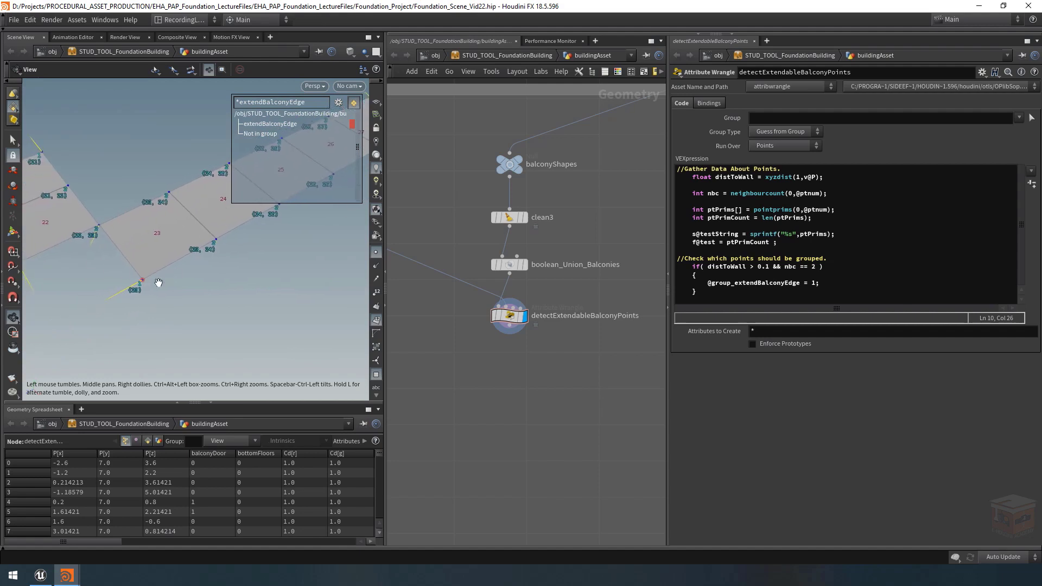
right_click_drag(133, 279, 51, 267)
middle_click_drag(239, 220, 112, 317)
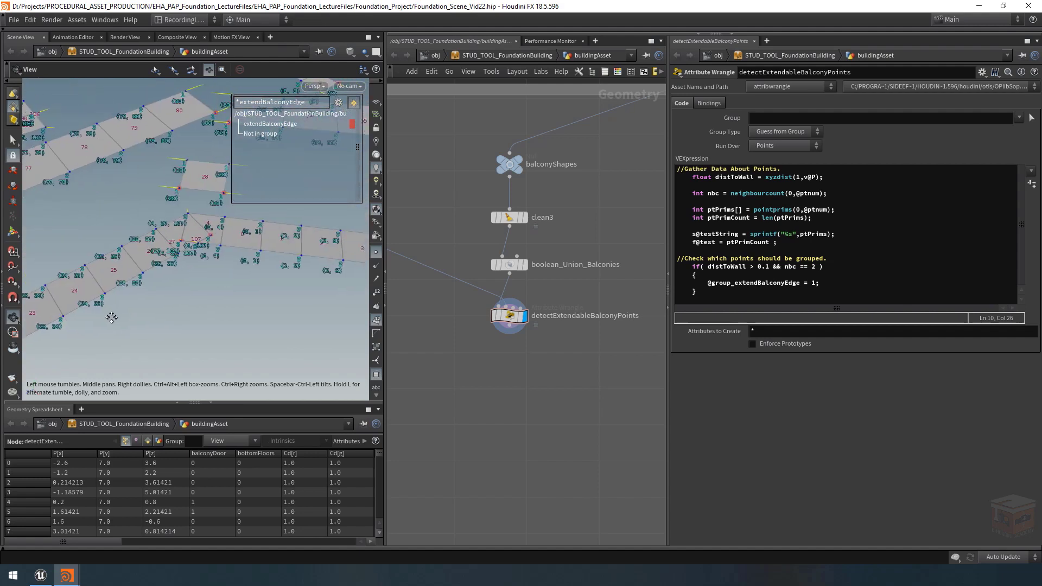
right_click_drag(191, 231, 244, 255)
middle_click_drag(227, 261, 207, 264)
right_click_drag(206, 264, 253, 291)
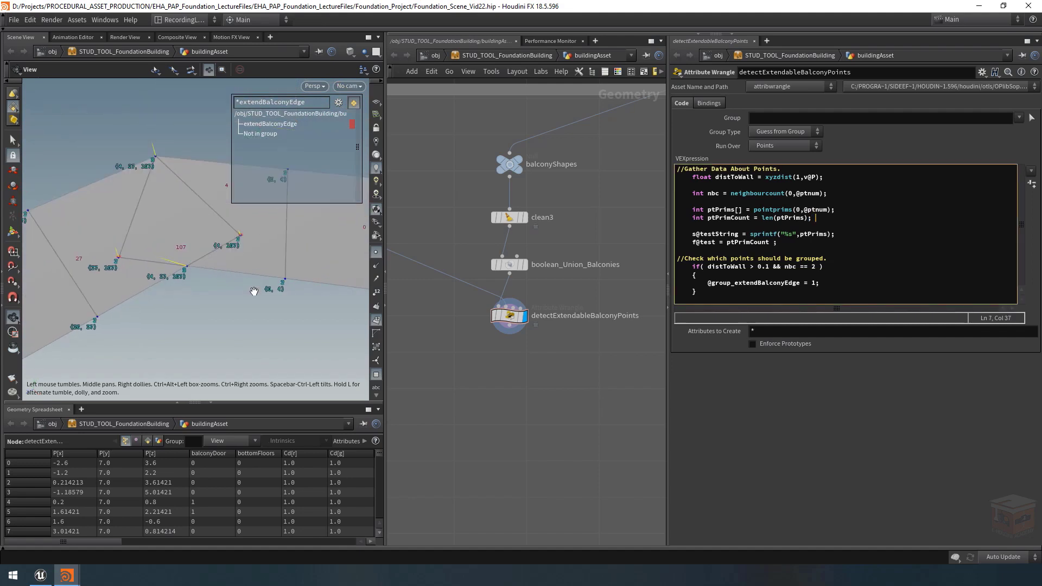
type("length(")
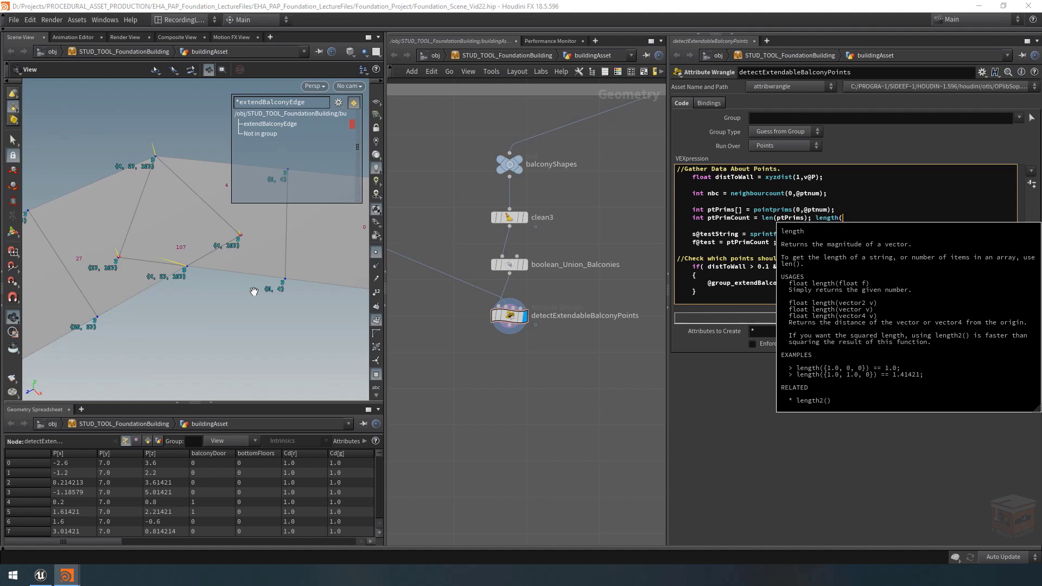
key("Left")
key("Left")
key("Left")
key("Left")
key("Left")
key("Left")
key("Left")
key("Left")
key("Left")
key("Left")
key("Left")
key("Left")
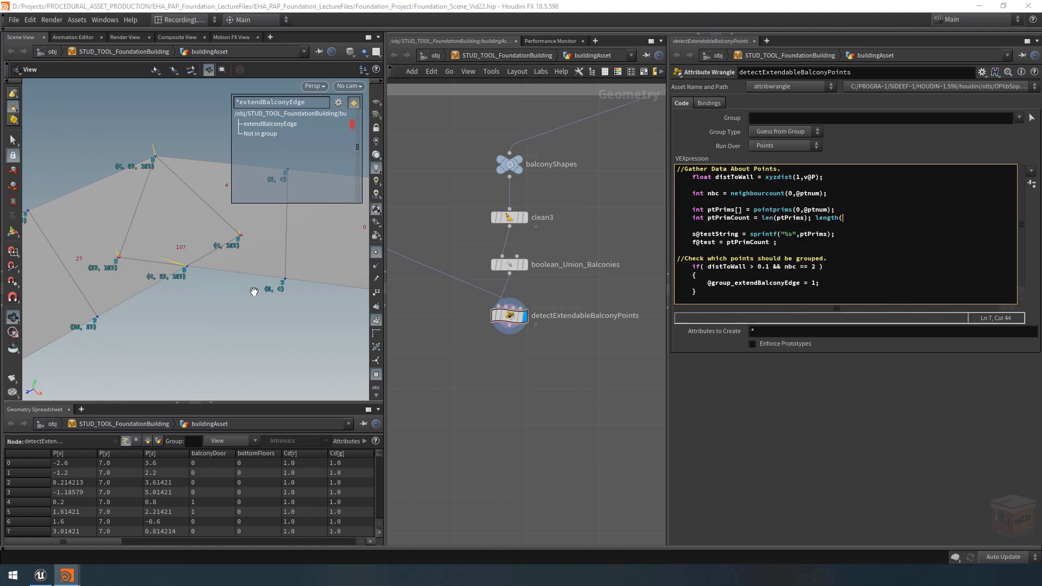
key("BackSpace")
key("BackSpace")
key("BackSpace")
key("BackSpace")
key("BackSpace")
key("BackSpace")
key("BackSpace")
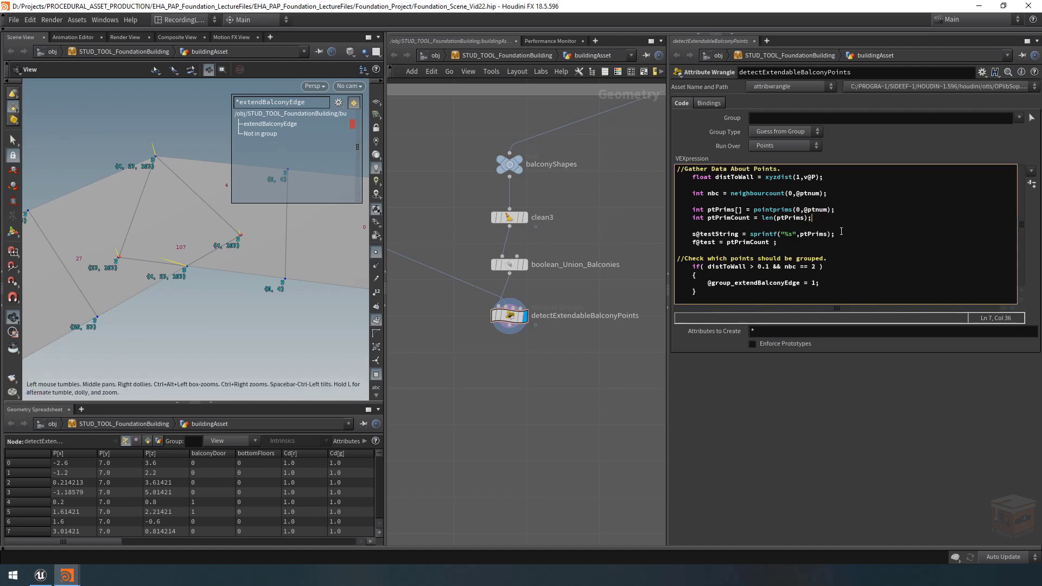
Extend the if condition with && ptPrimCount == 1 and apply the code.
left_click(819, 267)
type("&& ptPrimCoun ")
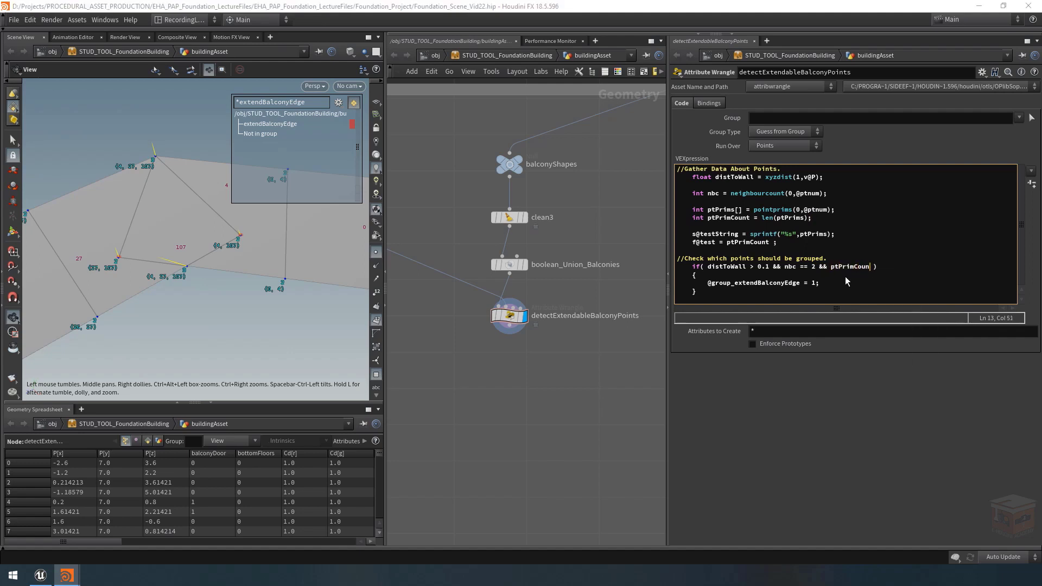
type("t == 1")
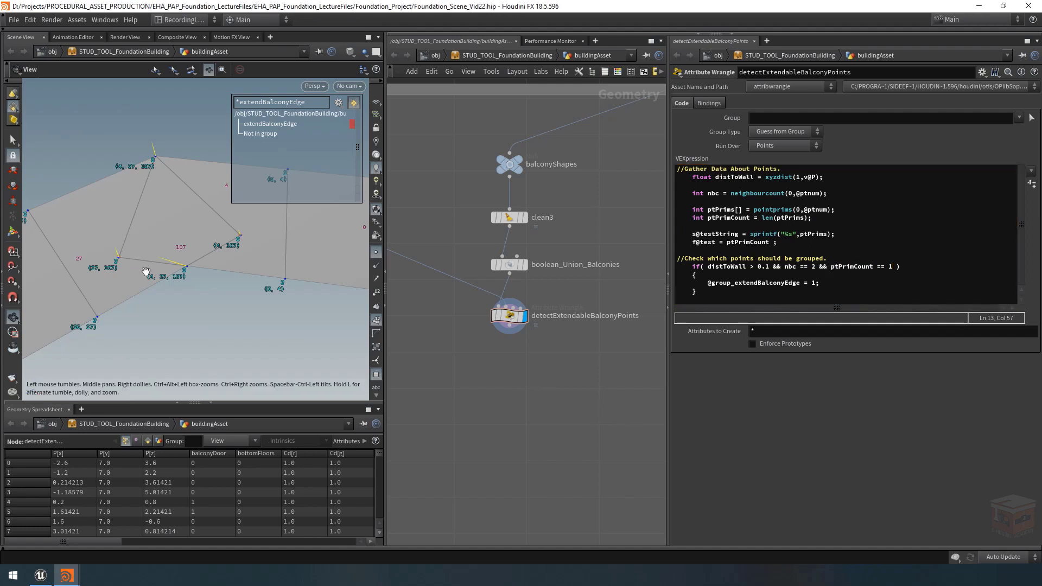
Examine which points are highlighted in the extendBalconyEdge group at the overlapping corner and along the outer balcony edges.
scroll(135, 239, "down", 5)
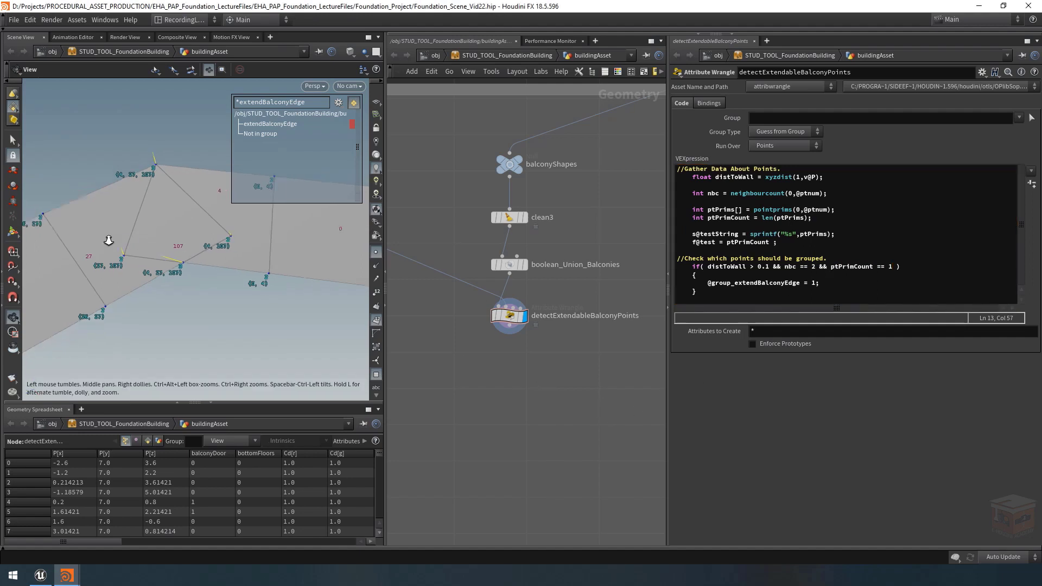
middle_click_drag(130, 267, 248, 225)
right_click_drag(187, 280, 265, 280)
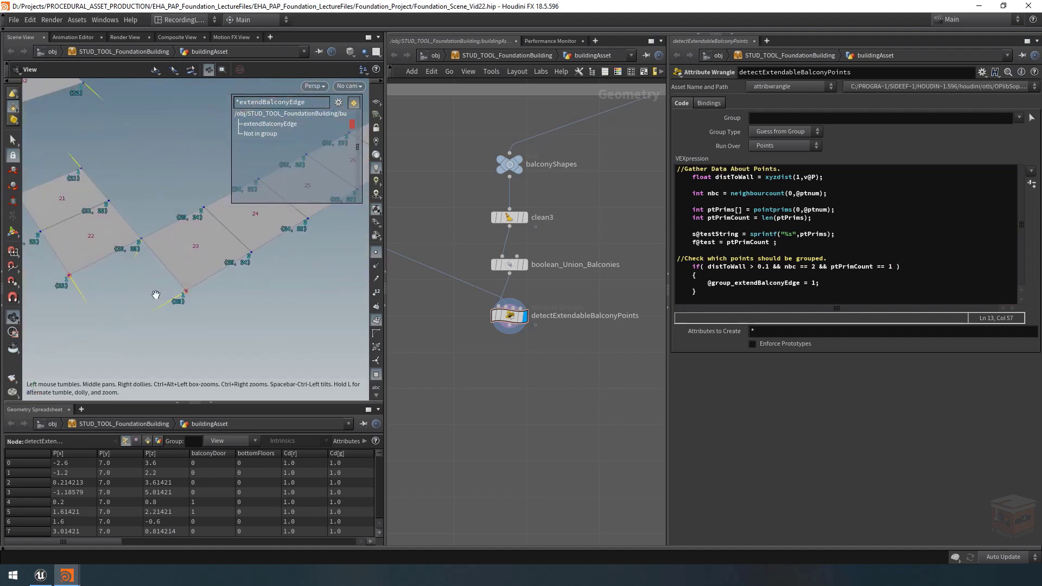
middle_click_drag(251, 249, 93, 307)
right_click_drag(93, 307, 135, 249)
scroll(175, 236, "up", 5)
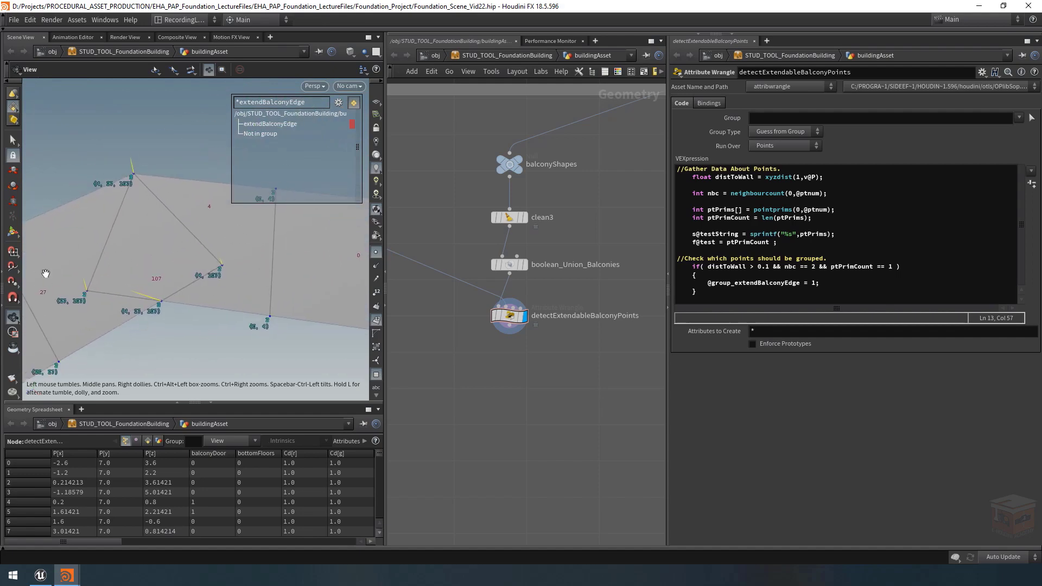
scroll(200, 266, "down", 5)
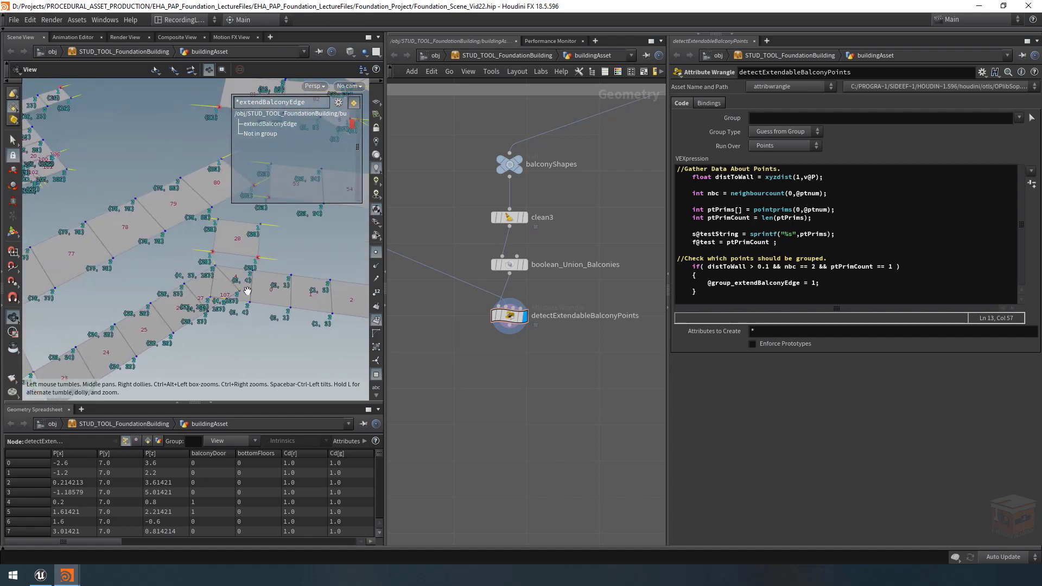
scroll(200, 266, "down", 2)
scroll(240, 284, "up", 3)
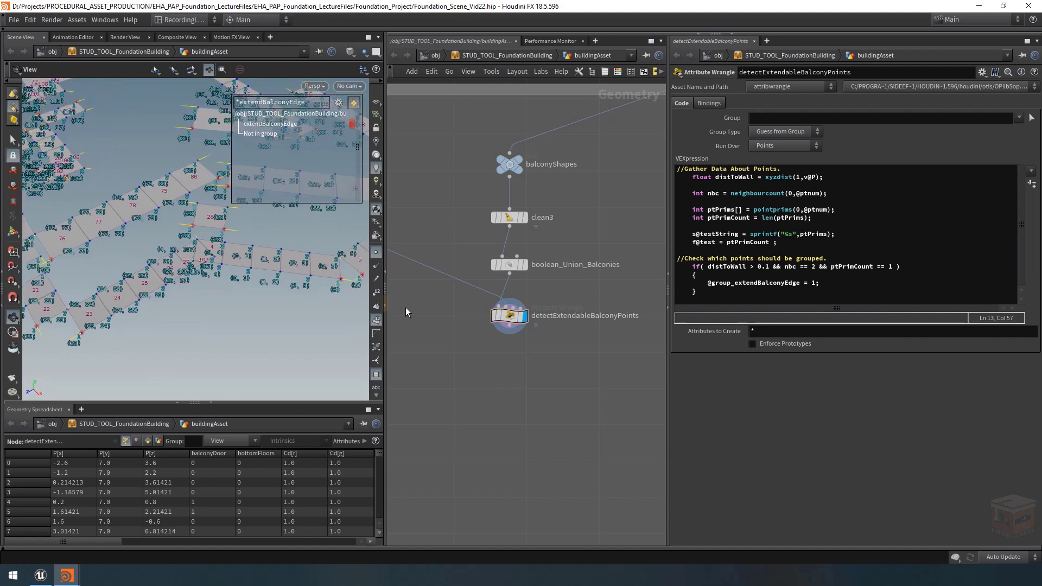
Comment out the s@testString and f@test lines in the wrangle and apply the code.
left_click(692, 242)
type("//")
key("Up")
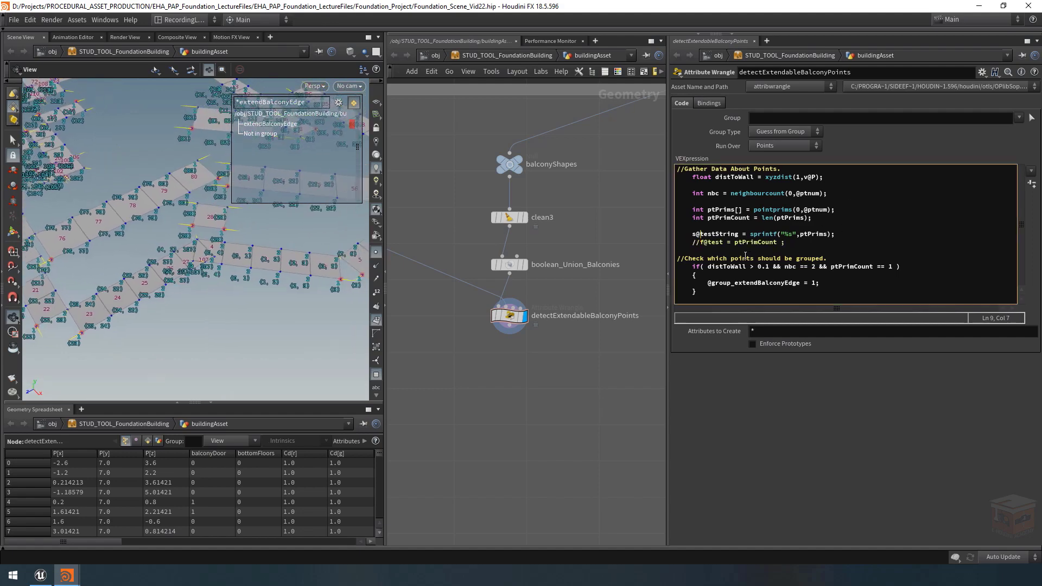
type("//")
left_click_drag(762, 182, 798, 179)
left_click(847, 178)
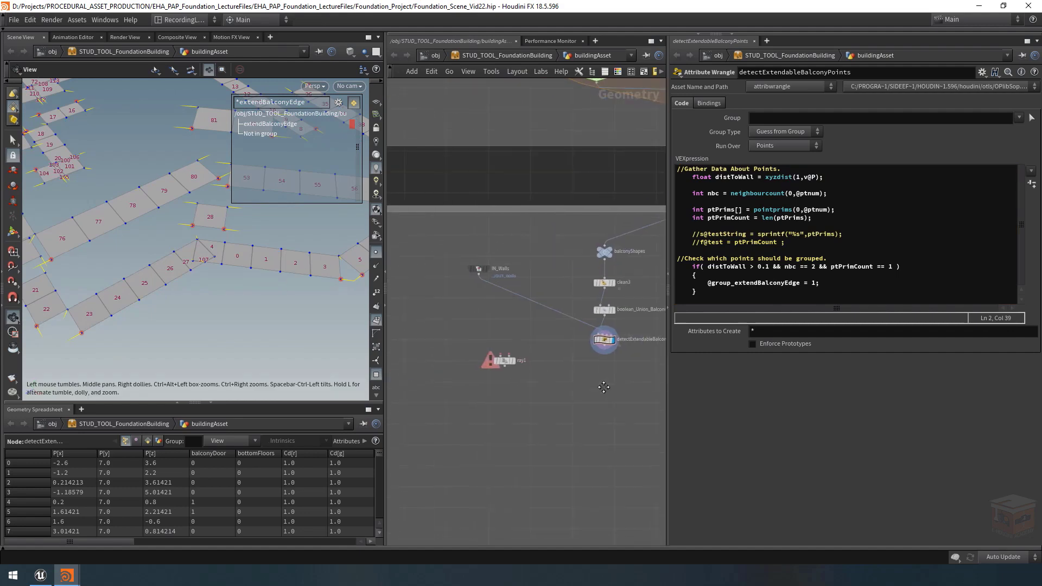
Delete the unconnected ray1 node and select the detectExtendableBalconyPoints wrangle.
left_click_drag(556, 330, 470, 390)
left_click(781, 145)
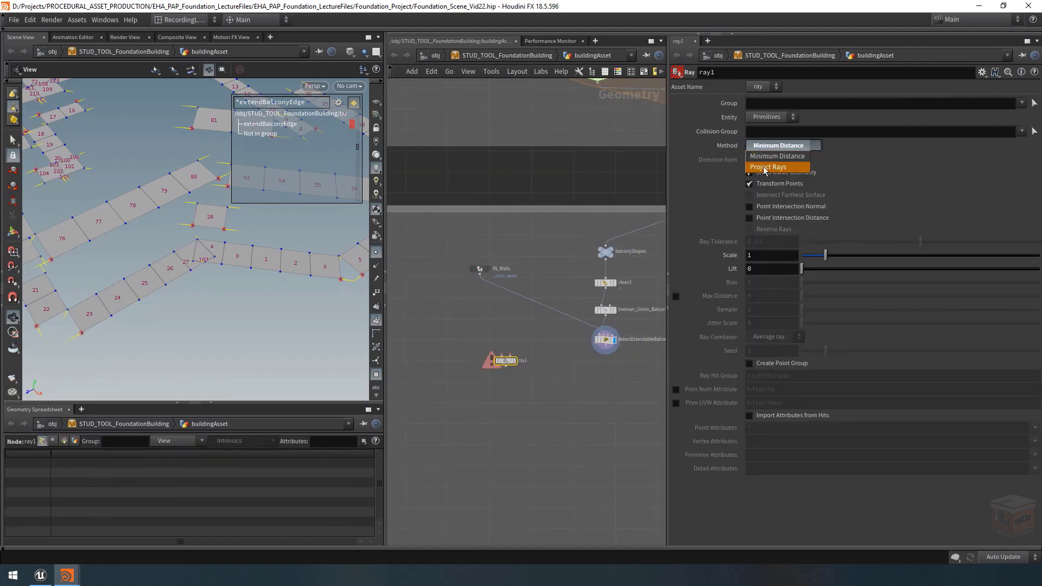
left_click(789, 148)
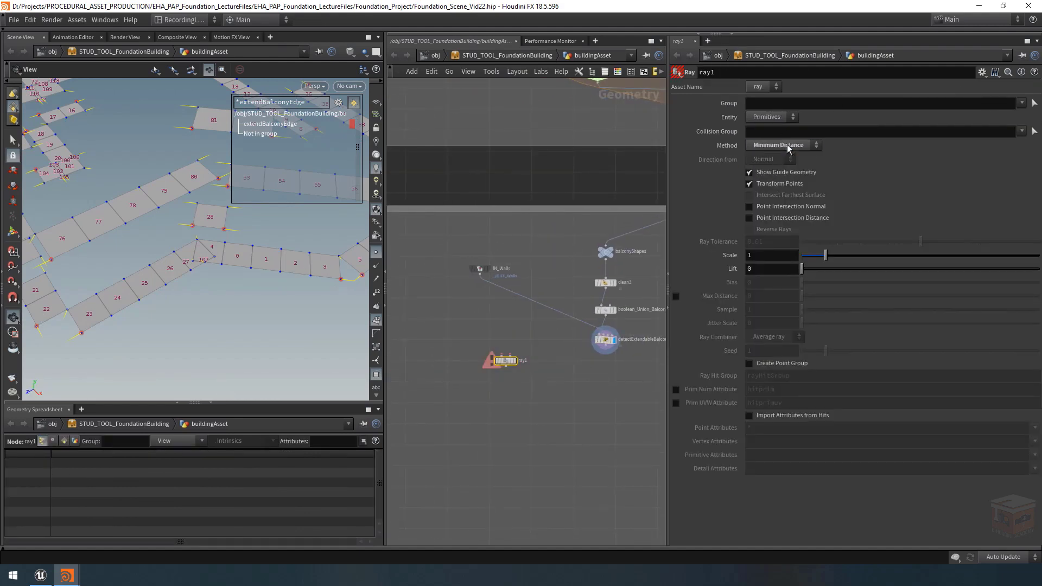
left_click_drag(552, 347, 498, 381)
left_click_drag(532, 344, 495, 381)
key("Delete")
middle_click_drag(594, 369, 473, 392)
scroll(473, 393, "up", 3)
left_click(490, 350)
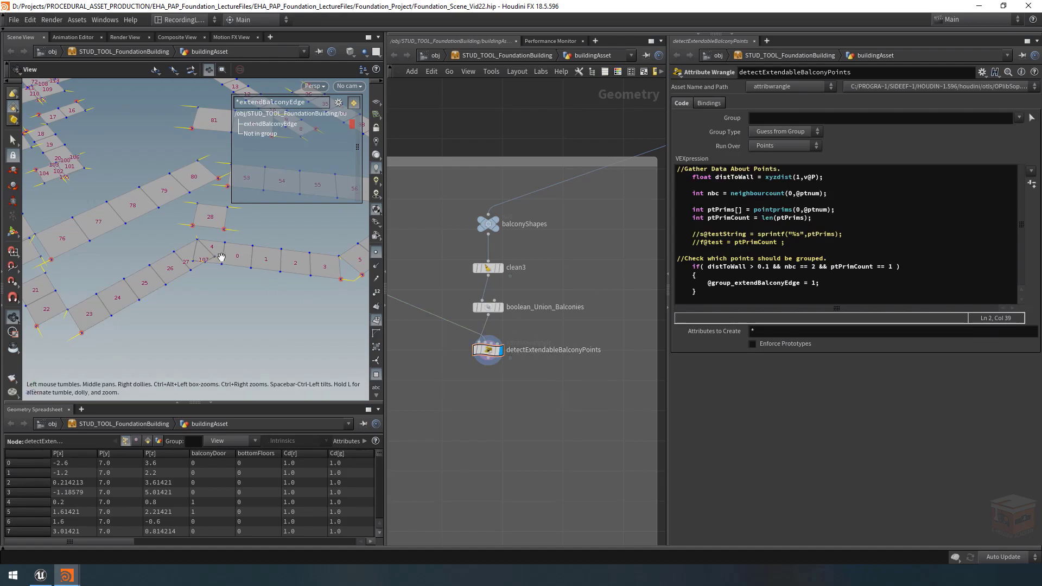
Turn off the primitive numbers and the group list overlay in the viewport.
scroll(278, 262, "up", 3)
scroll(278, 262, "up", 1)
middle_click_drag(585, 396, 604, 389)
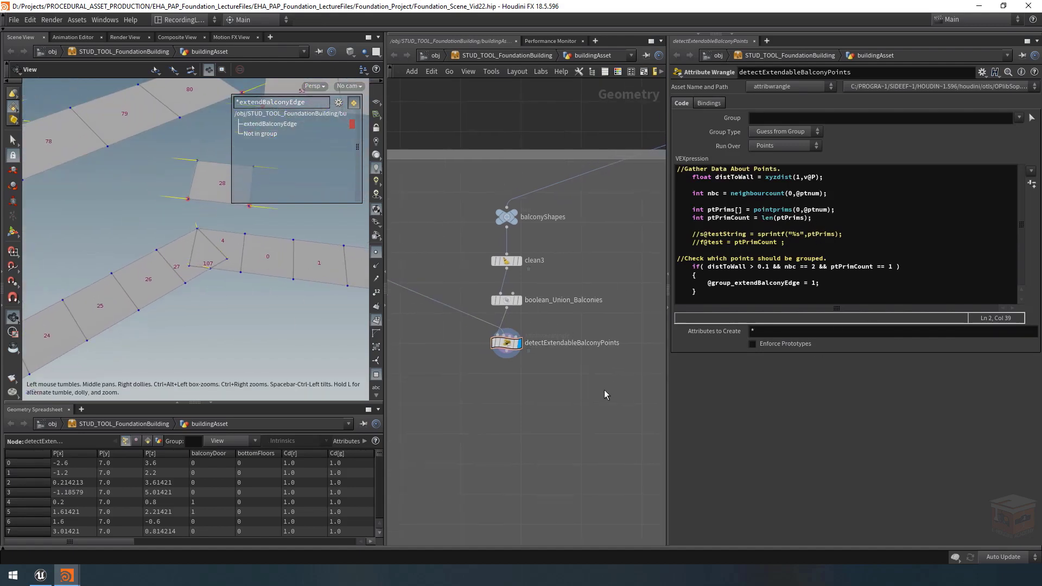
scroll(104, 250, "down", 2)
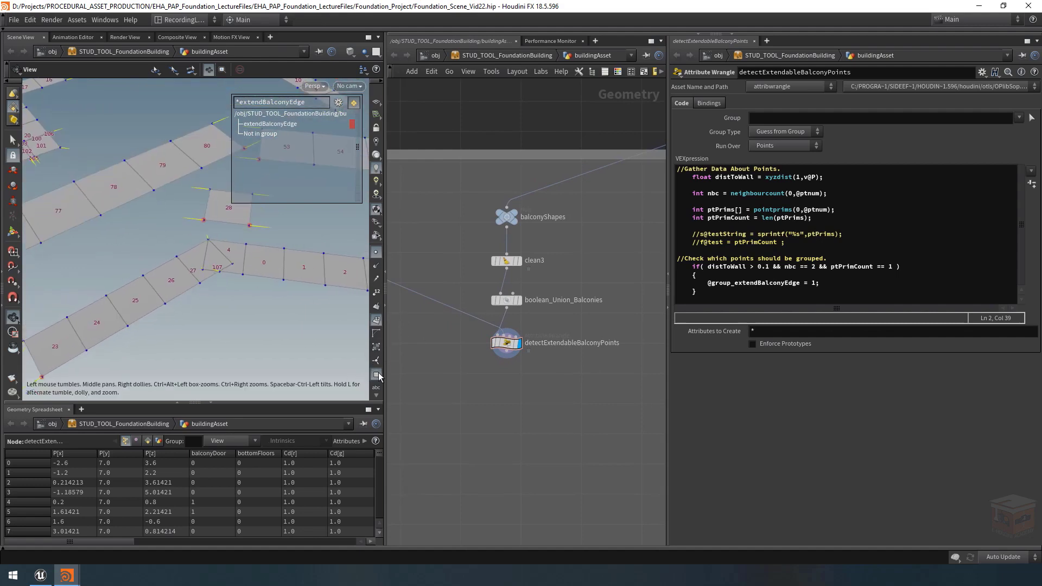
left_click_drag(204, 282, 340, 255)
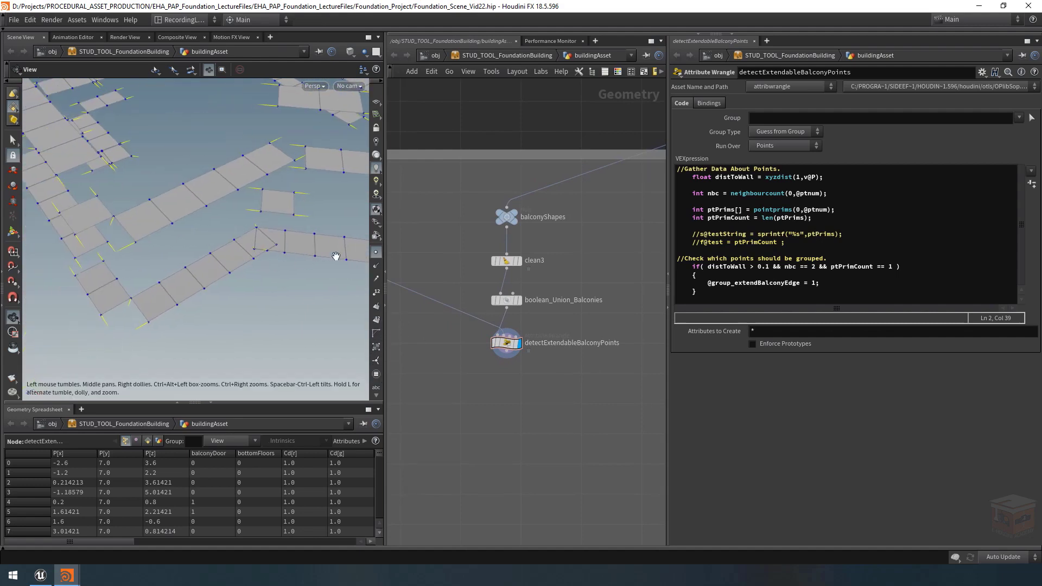
Move the IN_Walls object merge node farther away from the balcony node chain in the network.
middle_click_drag(392, 404, 503, 350)
scroll(502, 350, "down", 2)
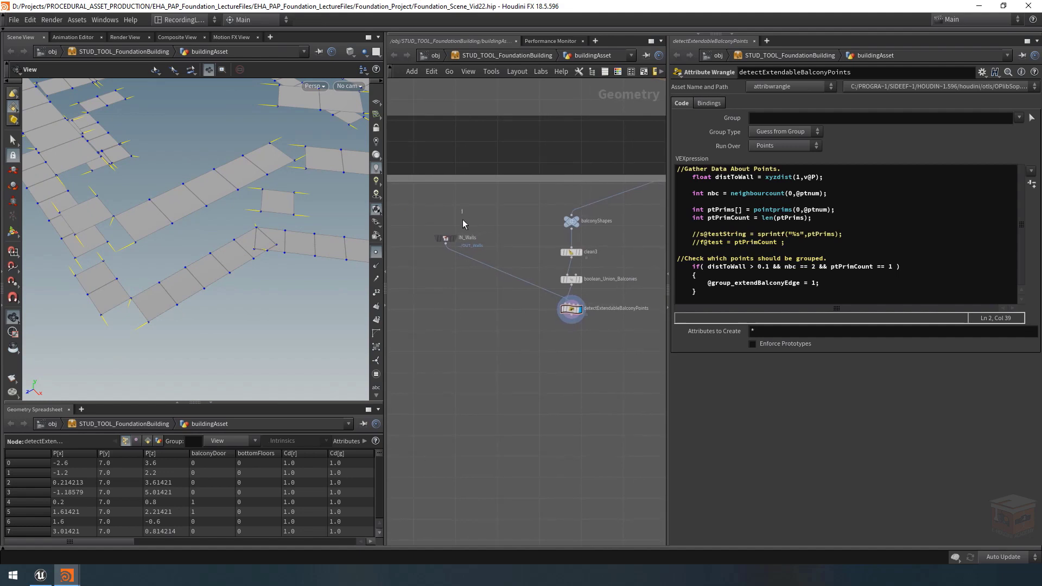
left_click(449, 239)
middle_click_drag(455, 284, 509, 285)
left_click_drag(507, 239, 458, 240)
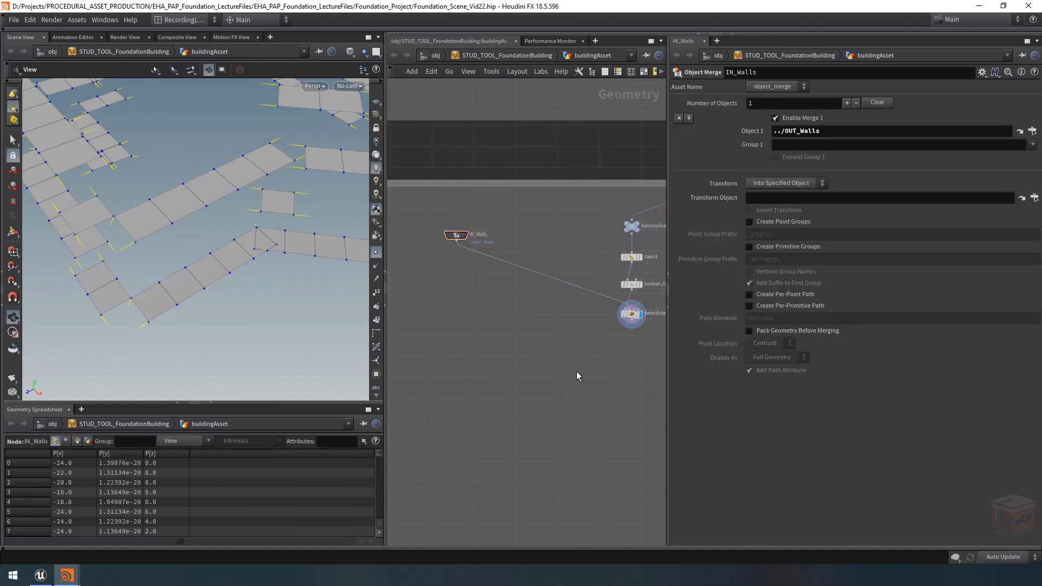
middle_click_drag(577, 374, 507, 371)
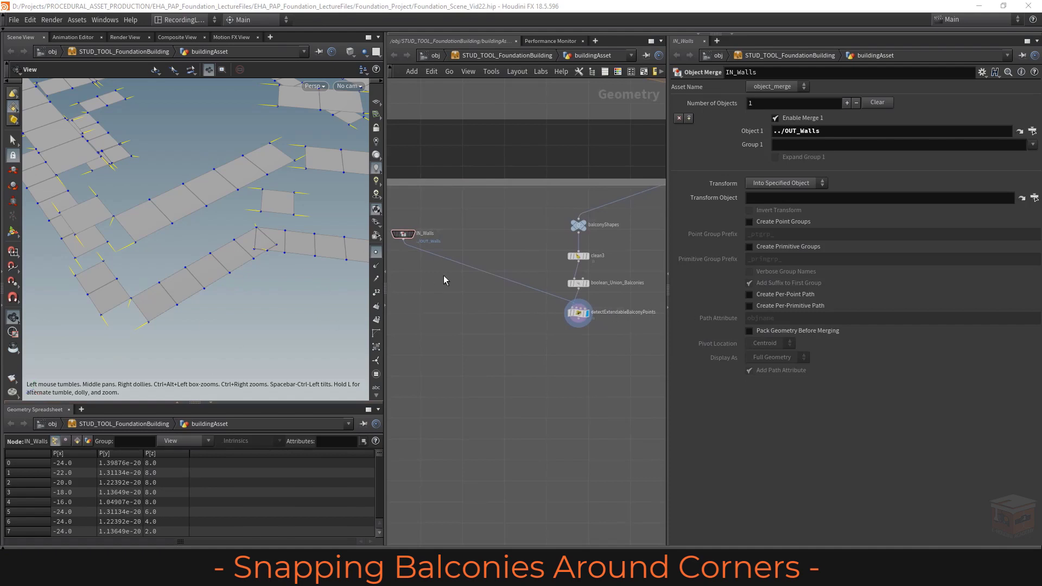
Show the group list overlay and examine the extendable balcony edge points against the templated IN_Walls geometry around the building corners.
left_click(376, 375)
left_click_drag(149, 253, 241, 227)
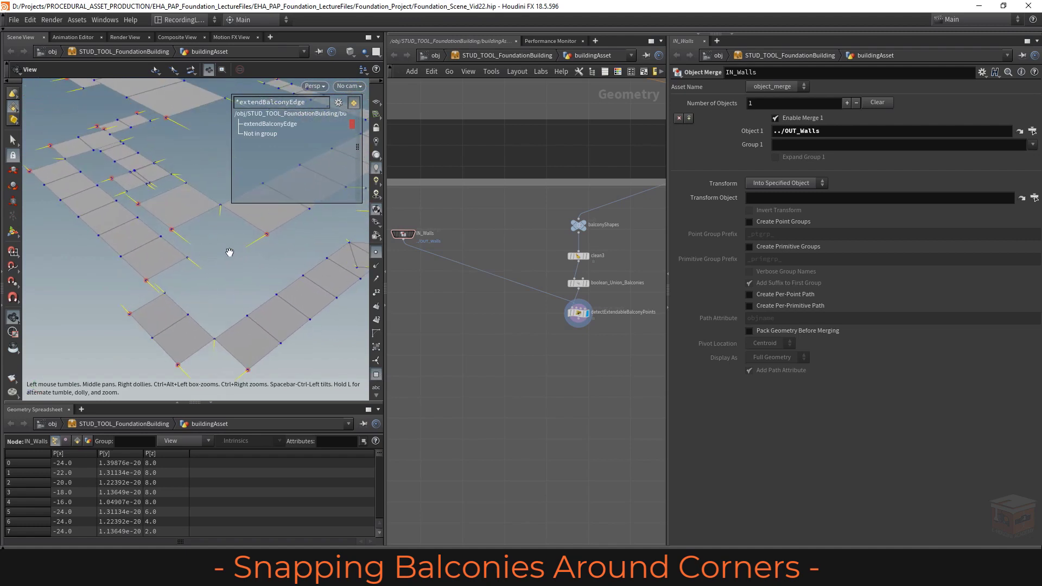
middle_click_drag(450, 314, 520, 356)
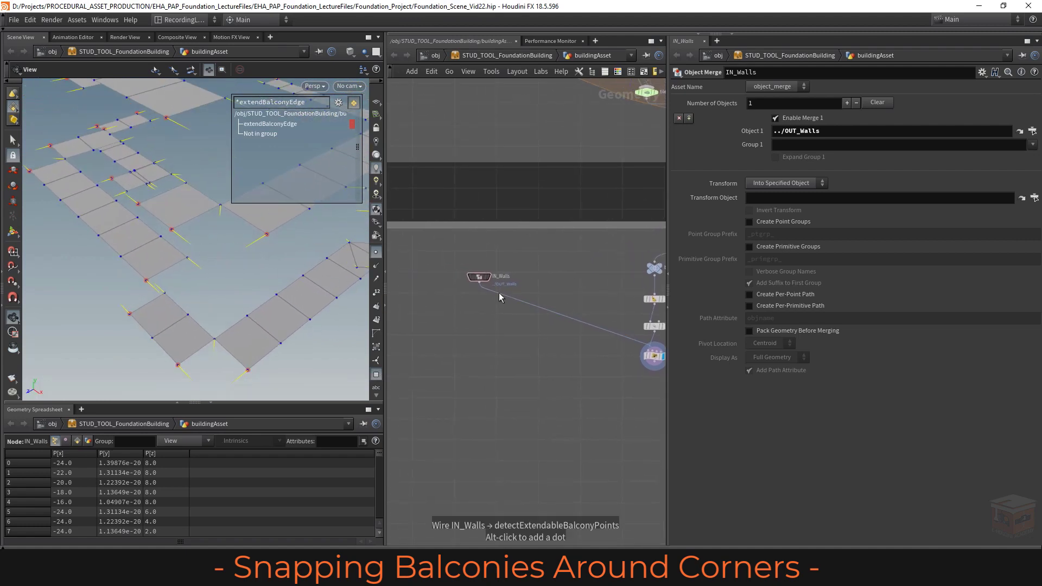
middle_click_drag(499, 292, 480, 287)
left_click_drag(238, 239, 260, 238)
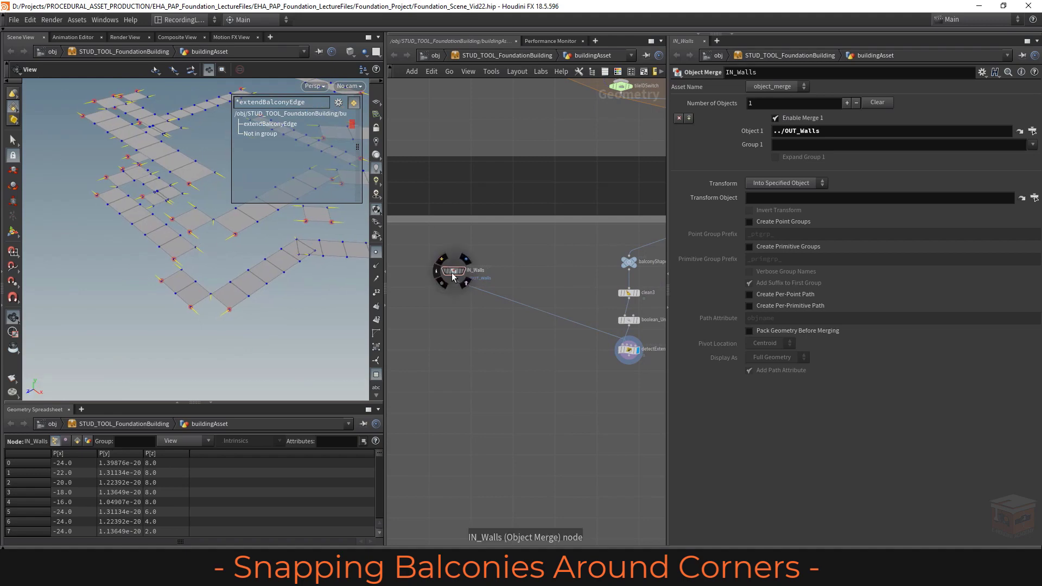
scroll(460, 275, "up", 3)
left_click_drag(206, 261, 156, 243)
scroll(233, 272, "up", 6)
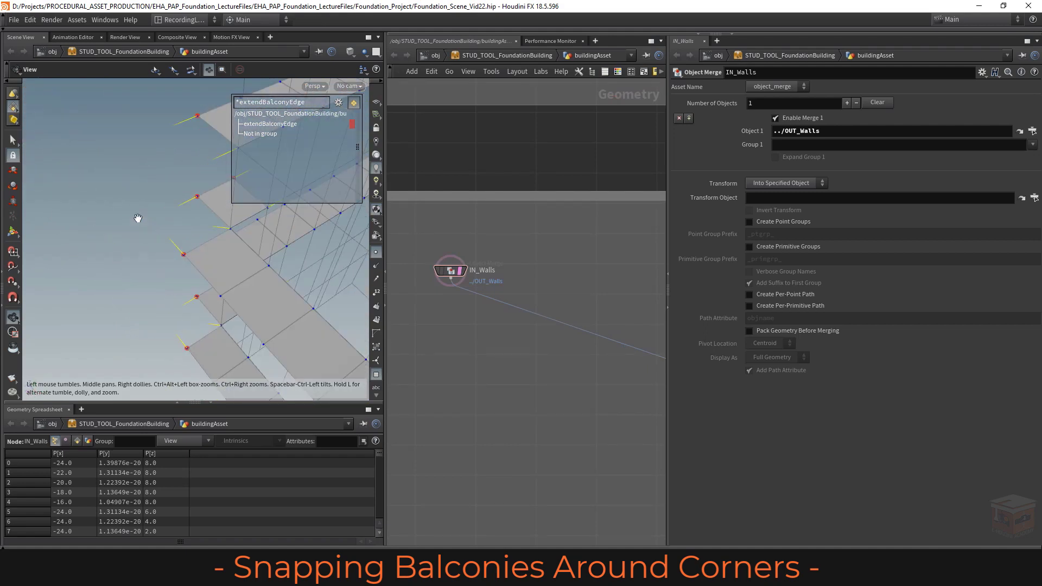
left_click_drag(136, 218, 104, 246)
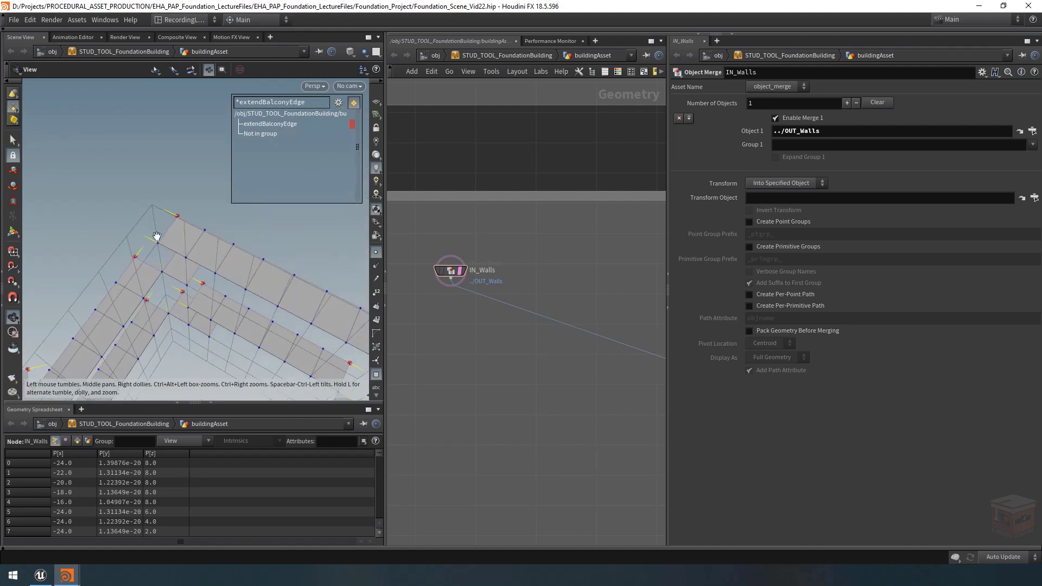
Display the IN_Walls node, hide the group list and point markers, and turn on point normals in the viewport.
left_click(464, 270)
left_click_drag(187, 253, 334, 265)
left_click(380, 253)
left_click(376, 375)
left_click(375, 265)
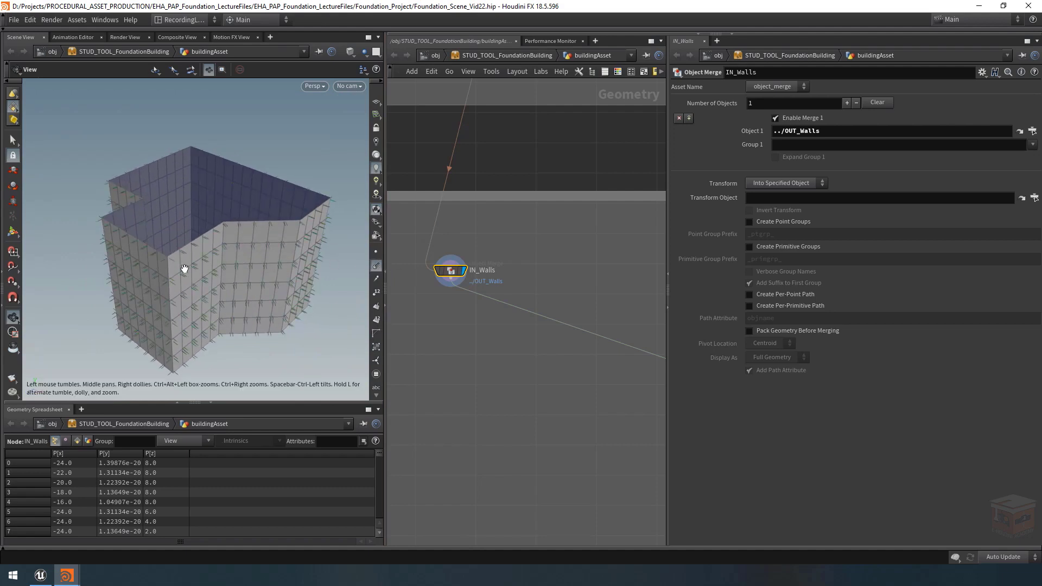
scroll(255, 274, "up", 3)
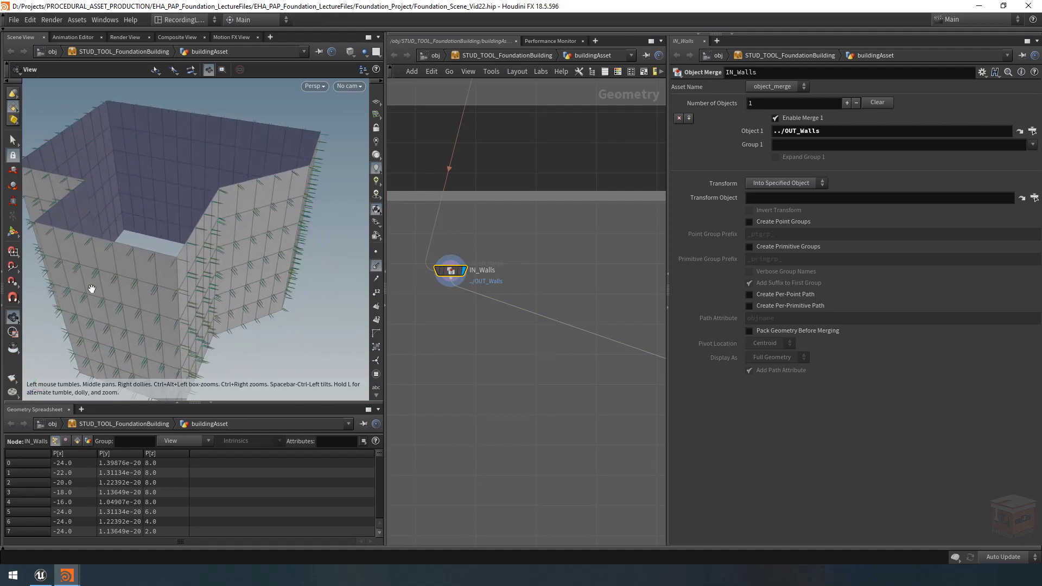
Add a Facet node below IN_Walls, wire the walls into it and make it the displayed node.
middle_click_drag(506, 340, 488, 325)
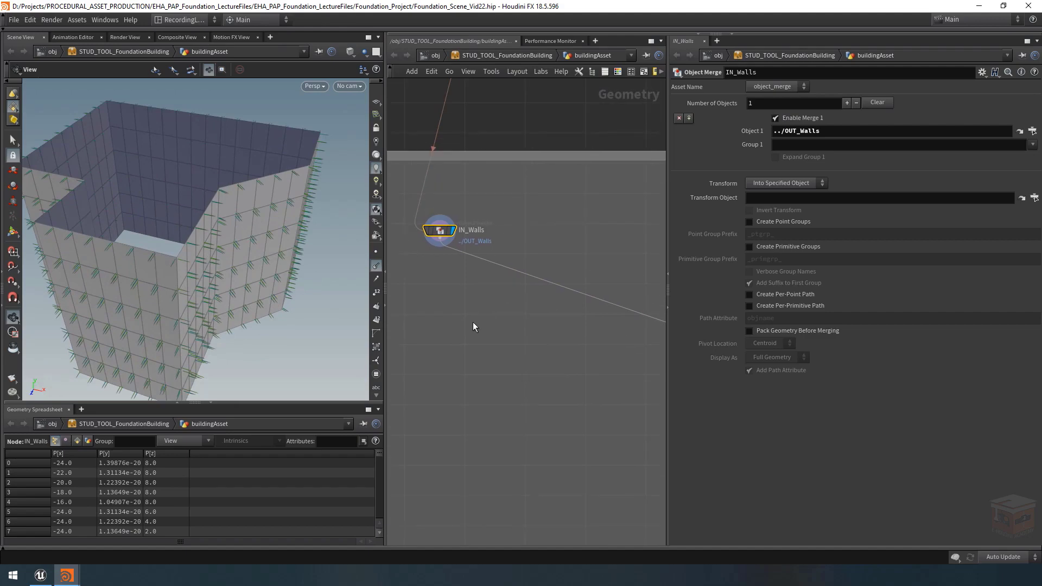
key("Tab")
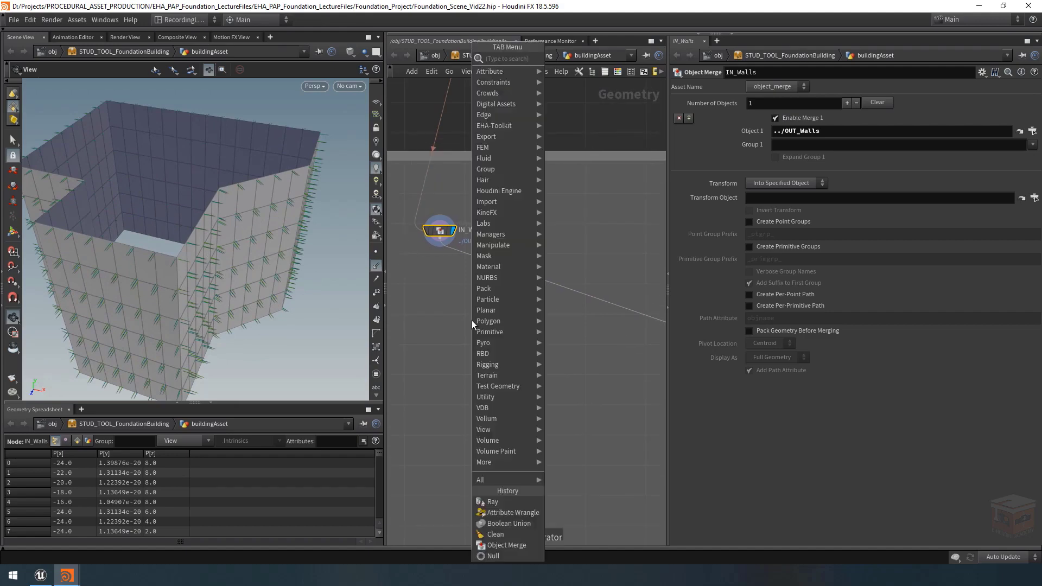
type("norm")
key("Return")
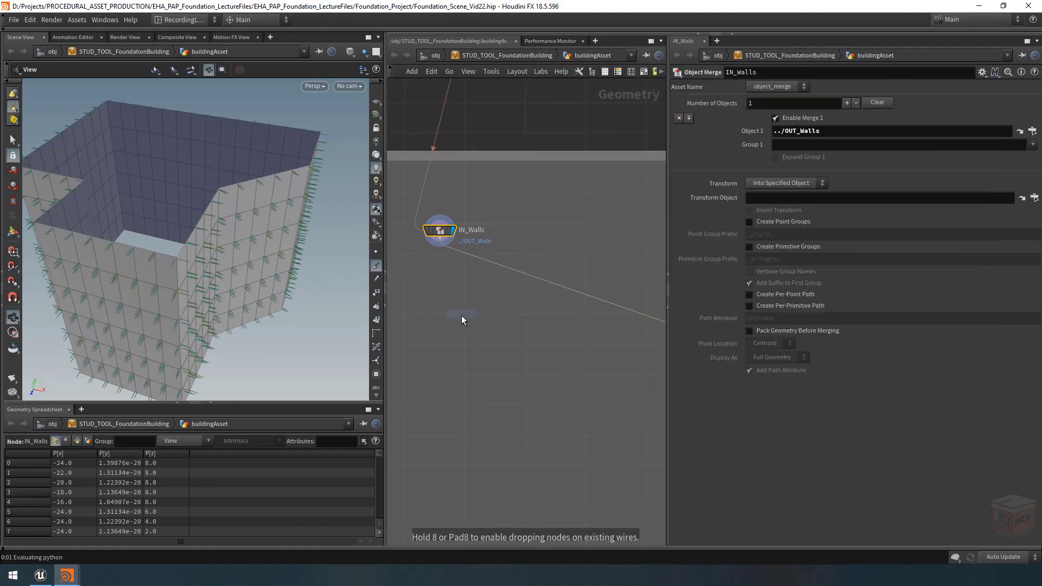
left_click(461, 314)
left_click(440, 248)
left_click(462, 313)
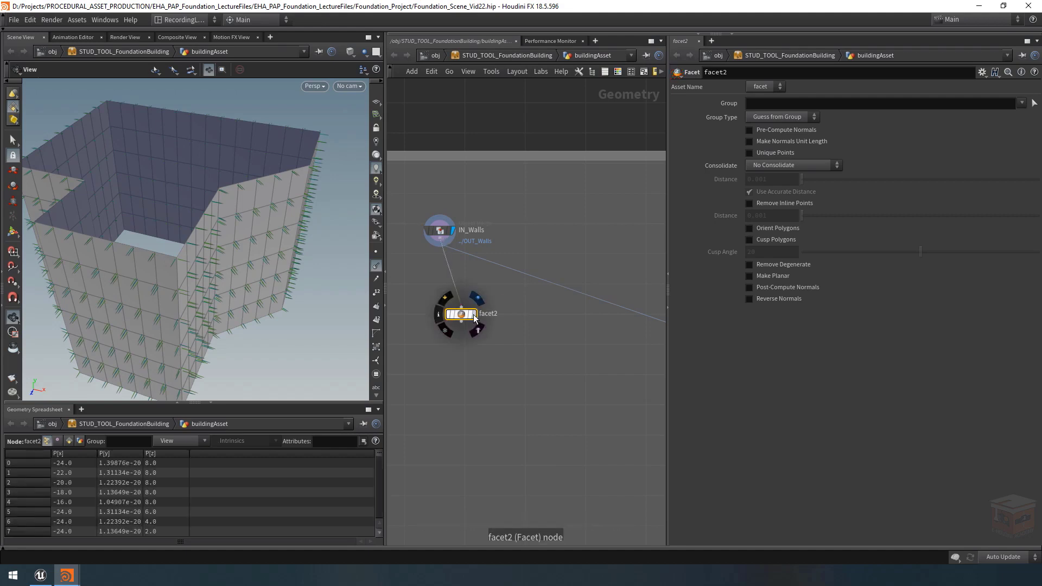
left_click_drag(463, 314, 470, 314)
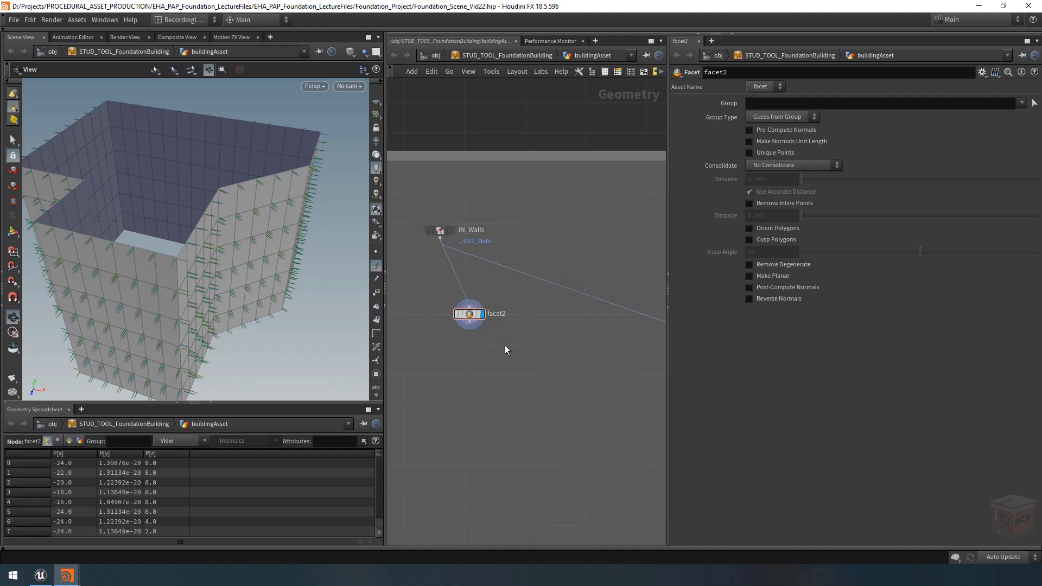
Rename the Facet node facet_Normals and enable Post-Compute Normals on it.
double_click(501, 314)
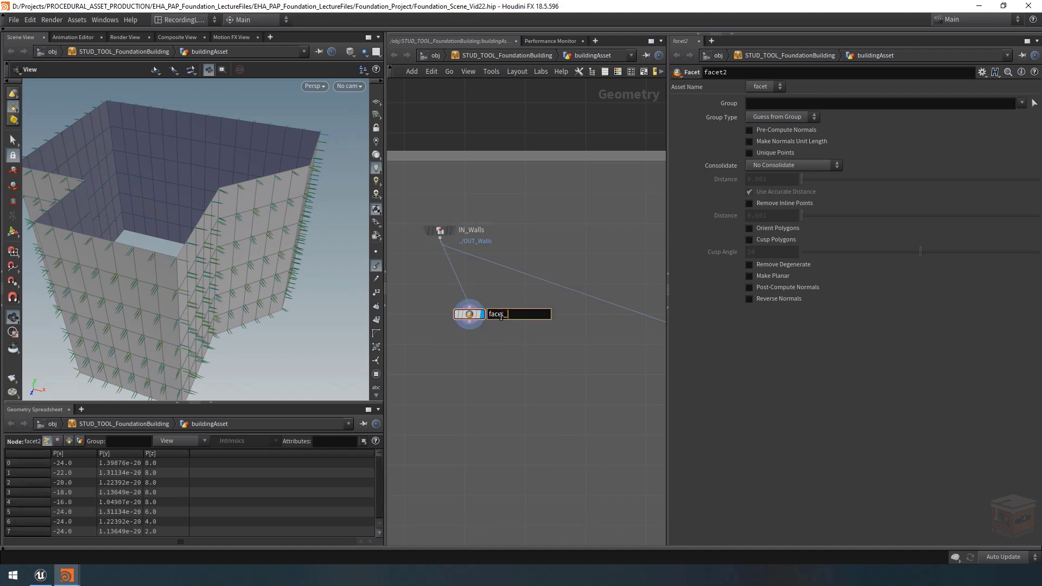
type("facet_Normals")
key("Return")
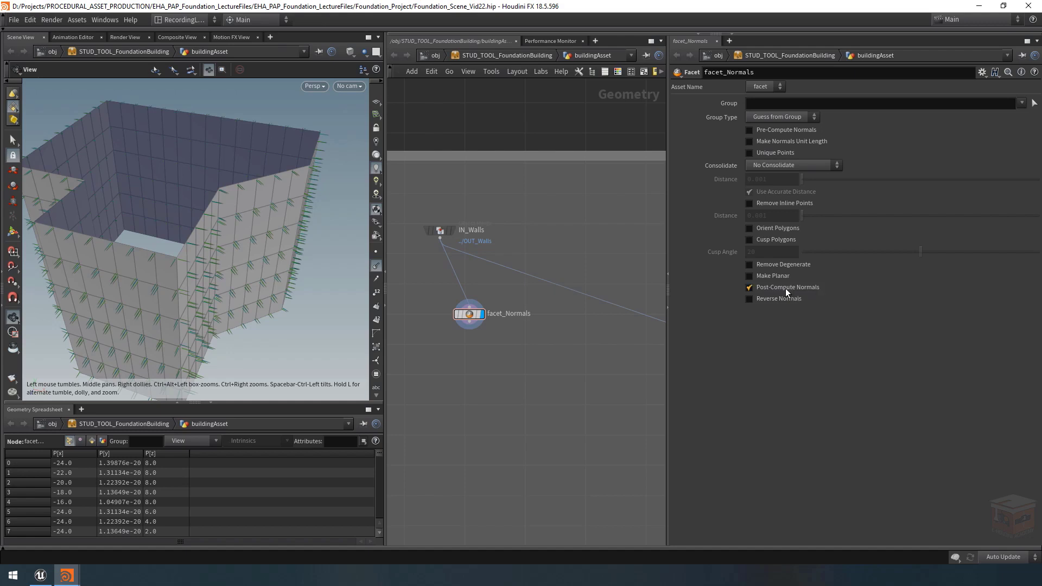
left_click(786, 288)
Examine the direction of the computed point normals along the walls and at the building's corners.
left_click_drag(195, 270, 163, 266)
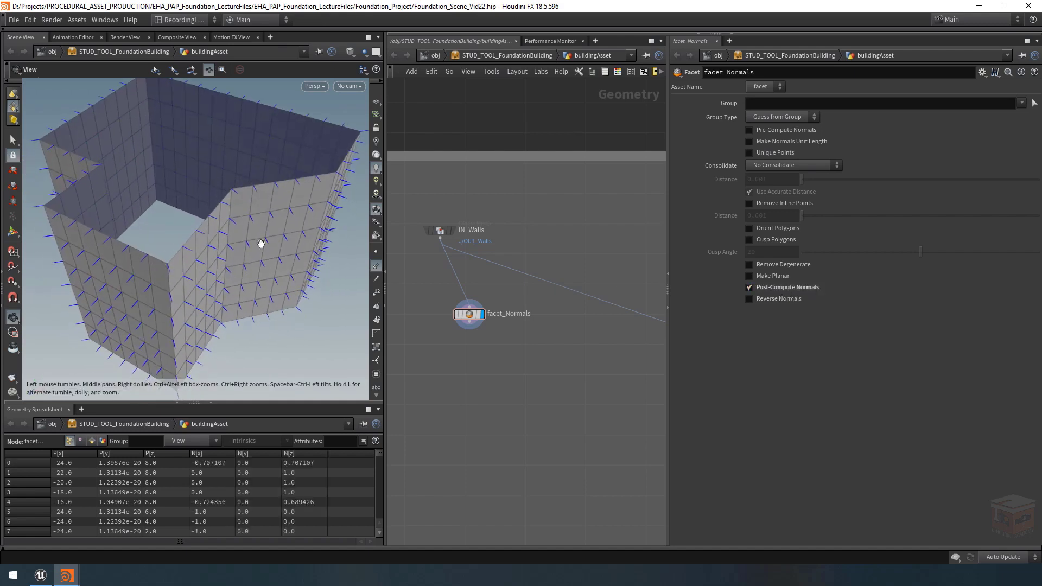
left_click_drag(261, 243, 189, 203)
left_click_drag(148, 286, 265, 262)
scroll(266, 262, "up", 3)
scroll(156, 256, "up", 3)
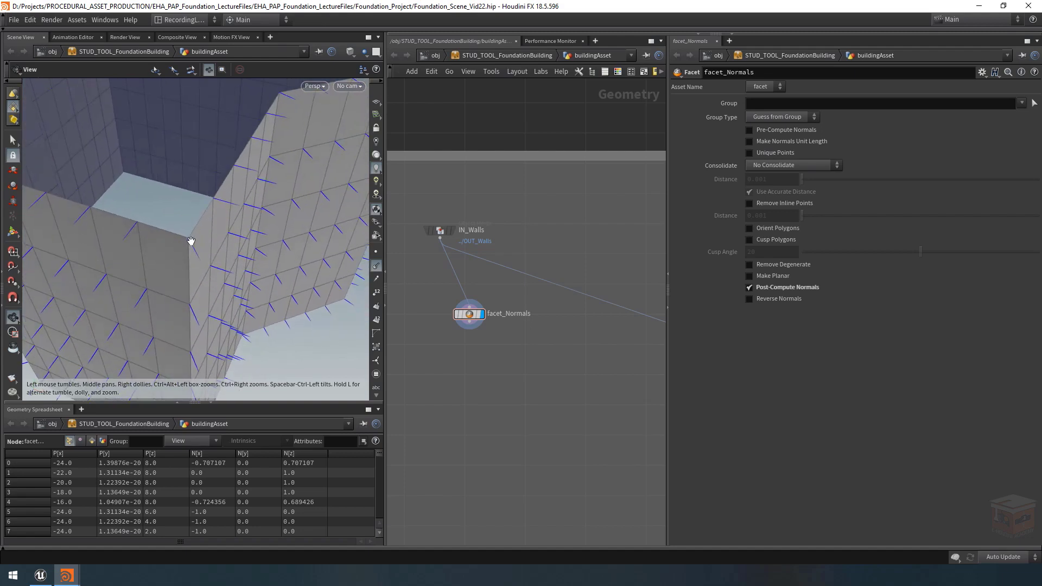
mouse_move(177, 248)
left_mouse_down()
mouse_move(163, 247)
mouse_move(181, 242)
left_mouse_up()
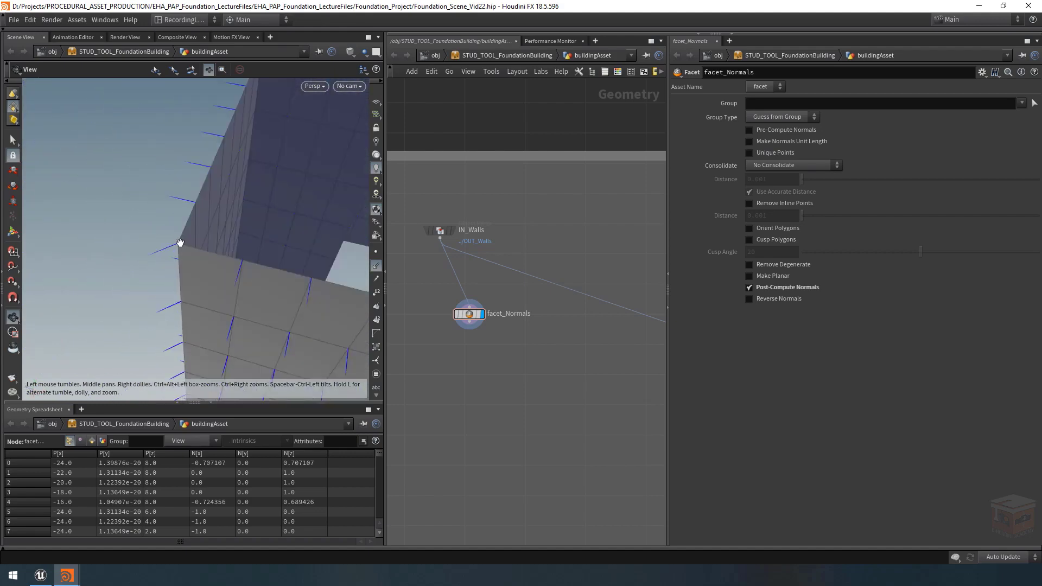
key("space+h")
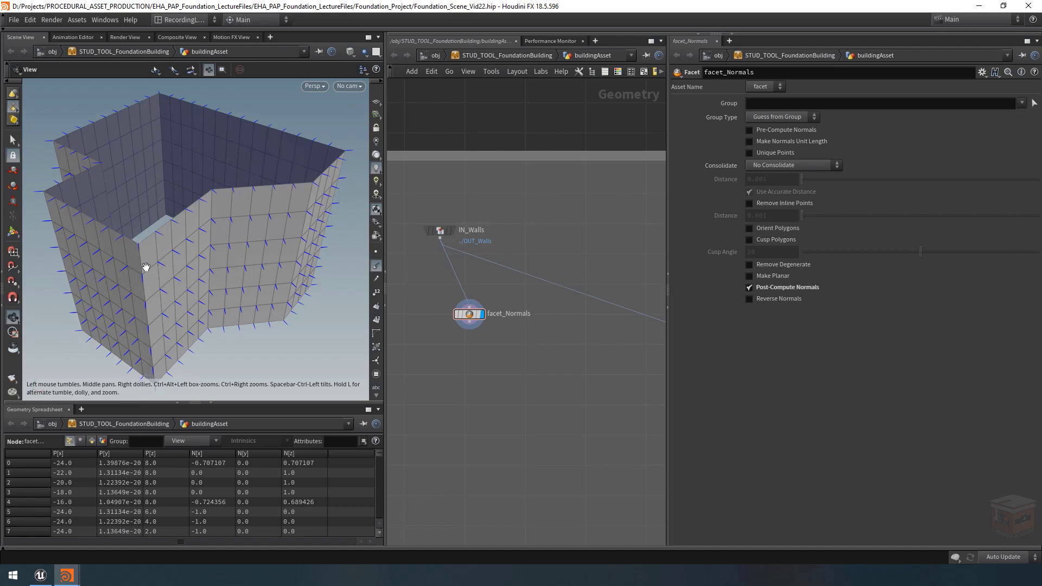
scroll(188, 273, "up", 5)
left_click_drag(189, 273, 215, 253)
Add a Group node below facet_Normals, wire facet_Normals into its first input and display it.
middle_click_drag(485, 353, 480, 330)
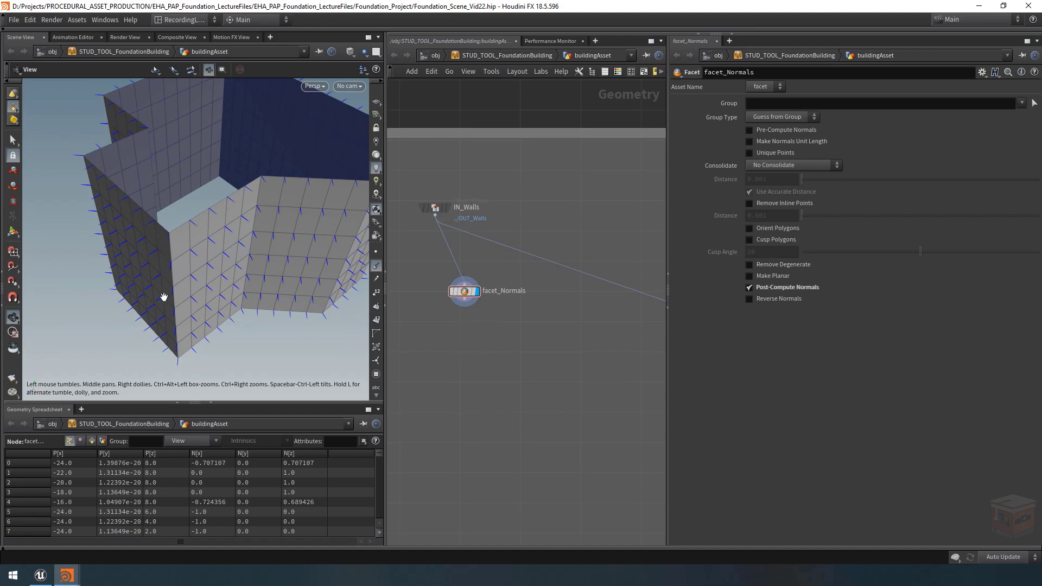
middle_click_drag(503, 332, 506, 340)
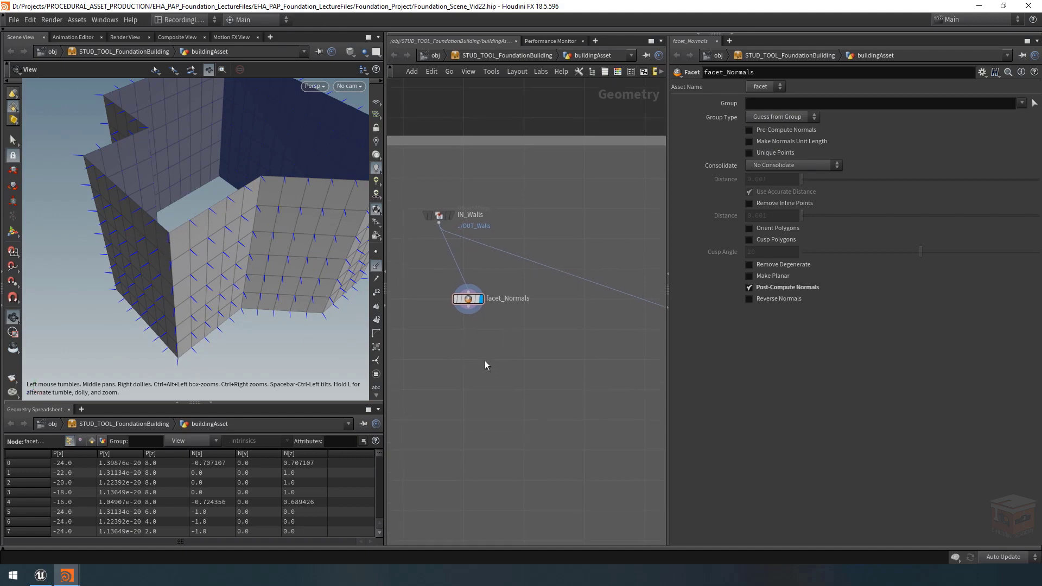
key("Tab")
type("group")
key("Return")
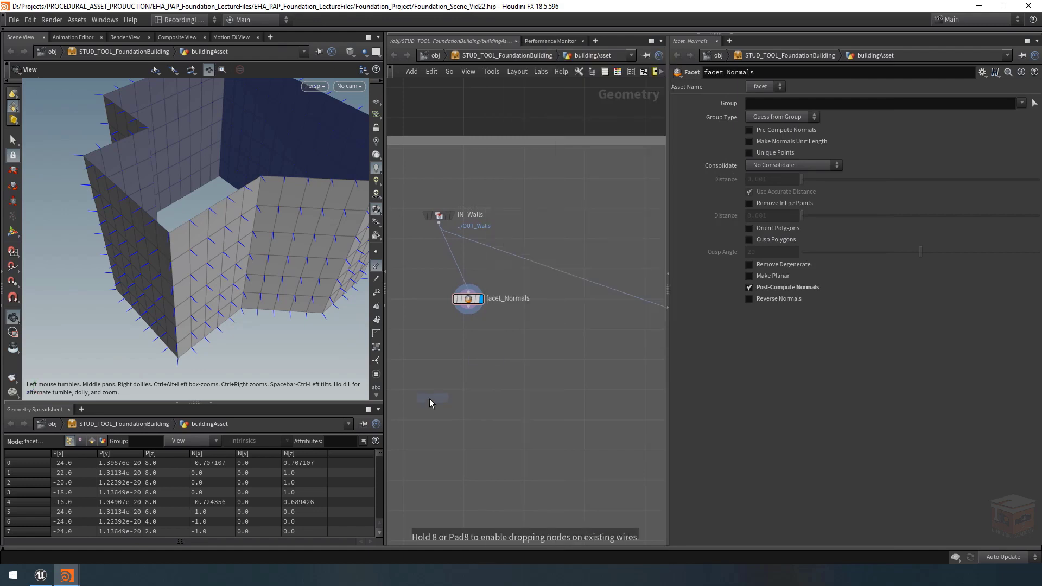
scroll(457, 350, "up", 2)
left_click(472, 322)
left_click(477, 284)
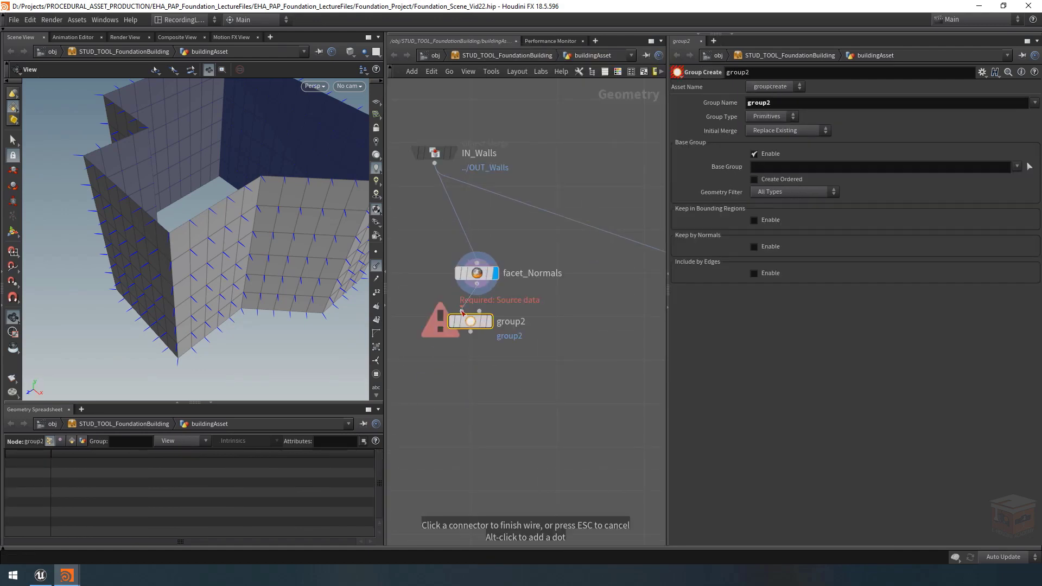
left_click(463, 313)
left_click_drag(472, 324, 479, 338)
left_click(495, 335)
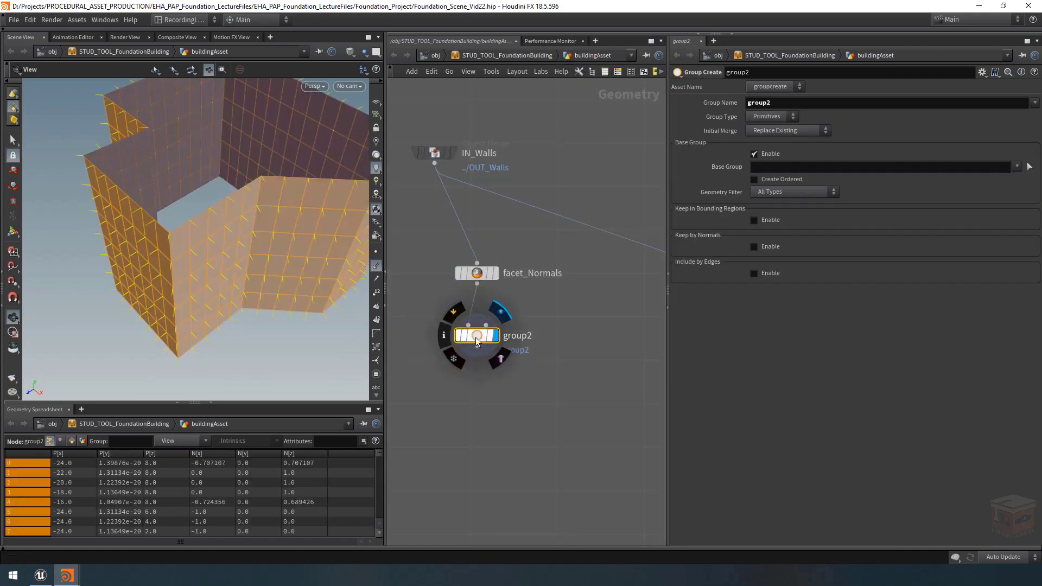
Rename the Group node groupCorners, set its group type to Edges and its group name to corners.
double_click(530, 337)
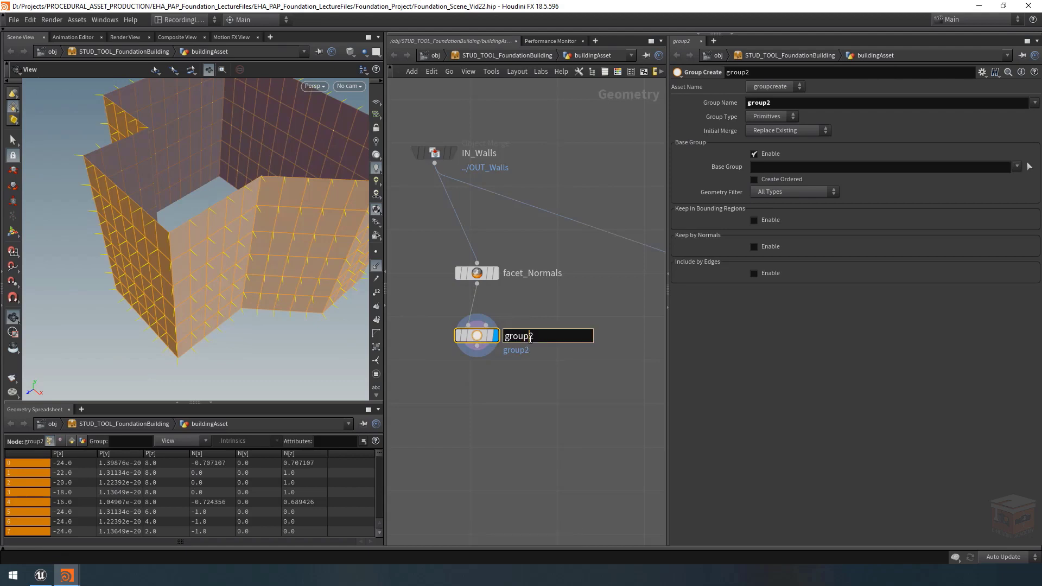
type("groupCorners")
key("Return")
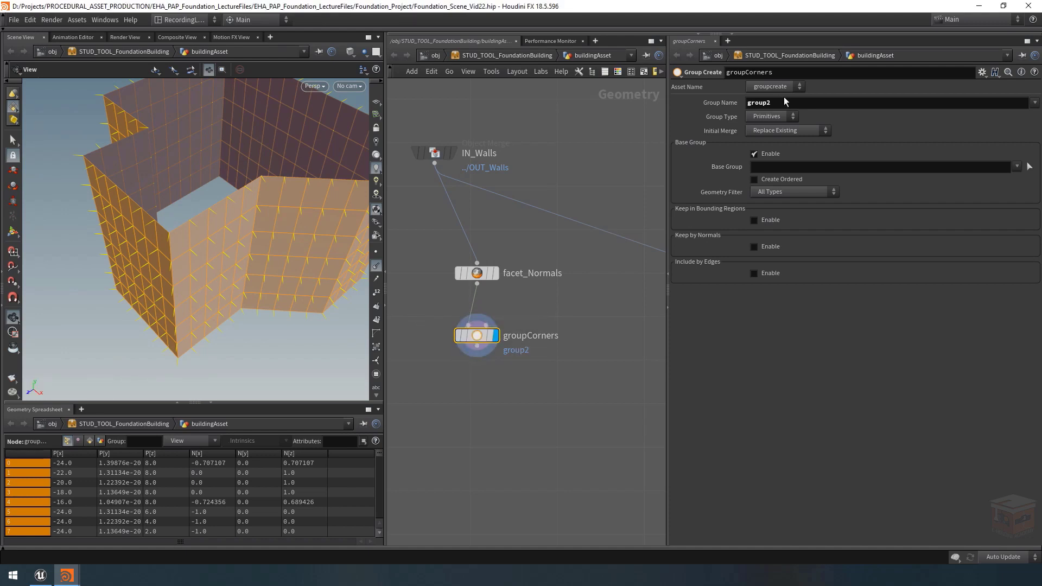
left_click(774, 118)
left_click(766, 135)
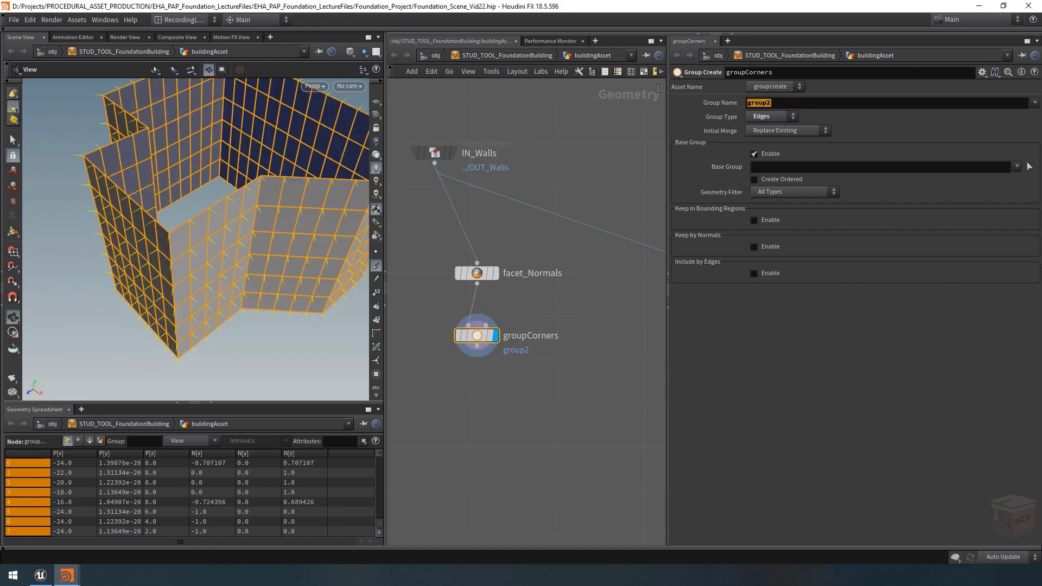
type("corners")
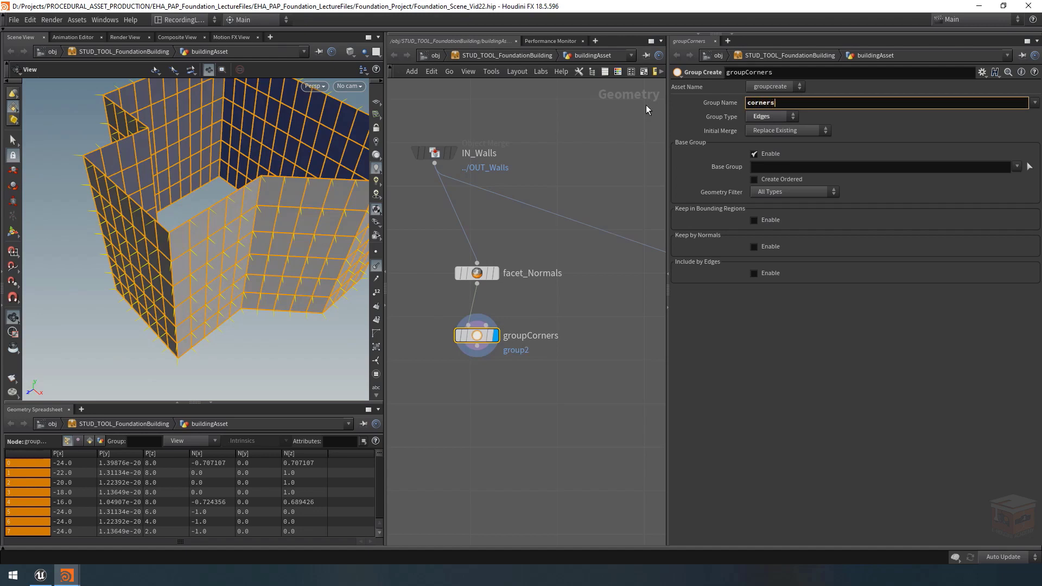
key("Return")
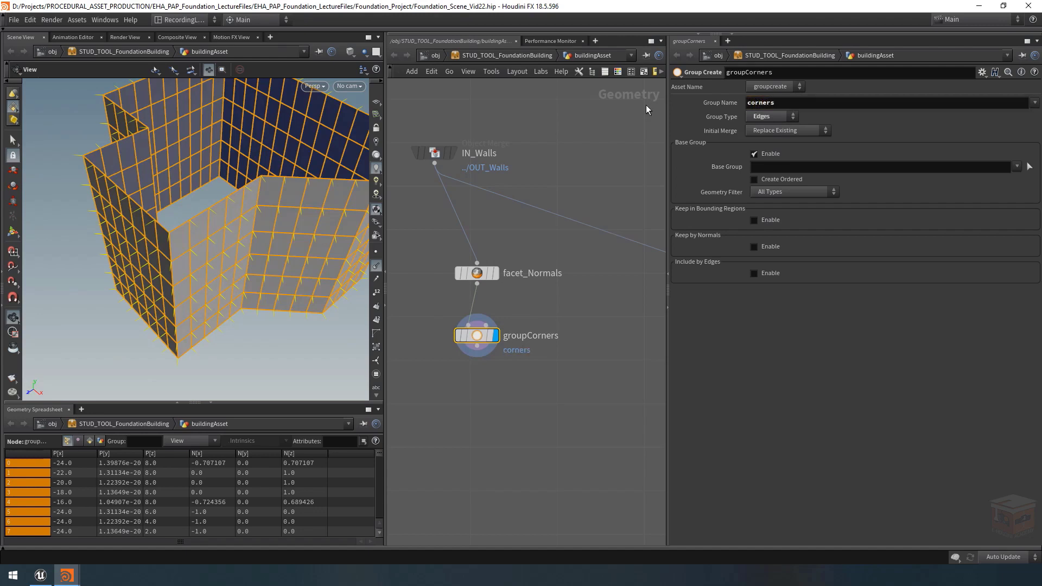
Disable the base group on groupCorners and include edges with a minimum edge angle of 1.
left_click(764, 154)
left_click(755, 234)
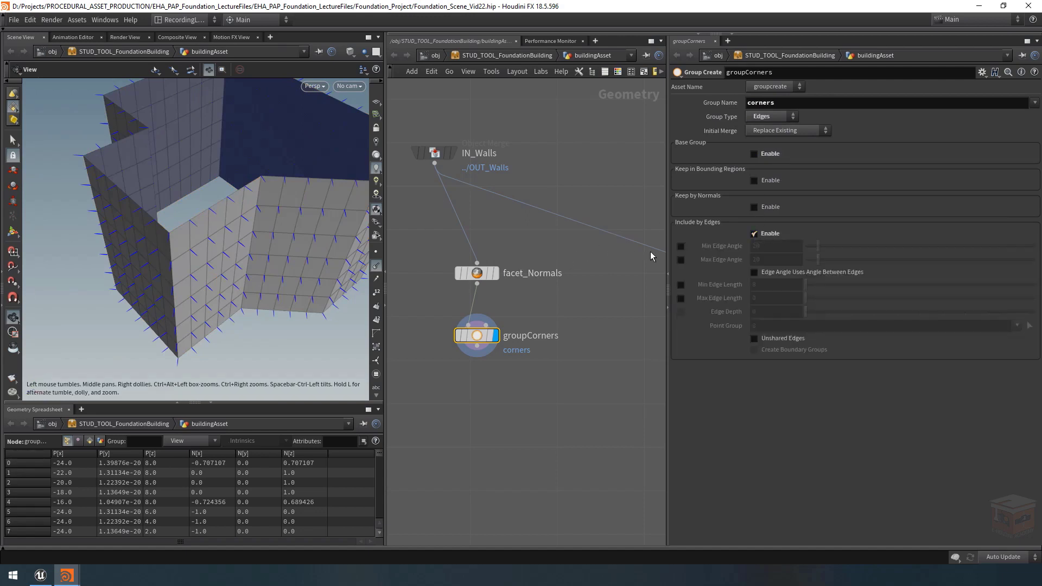
left_click(680, 246)
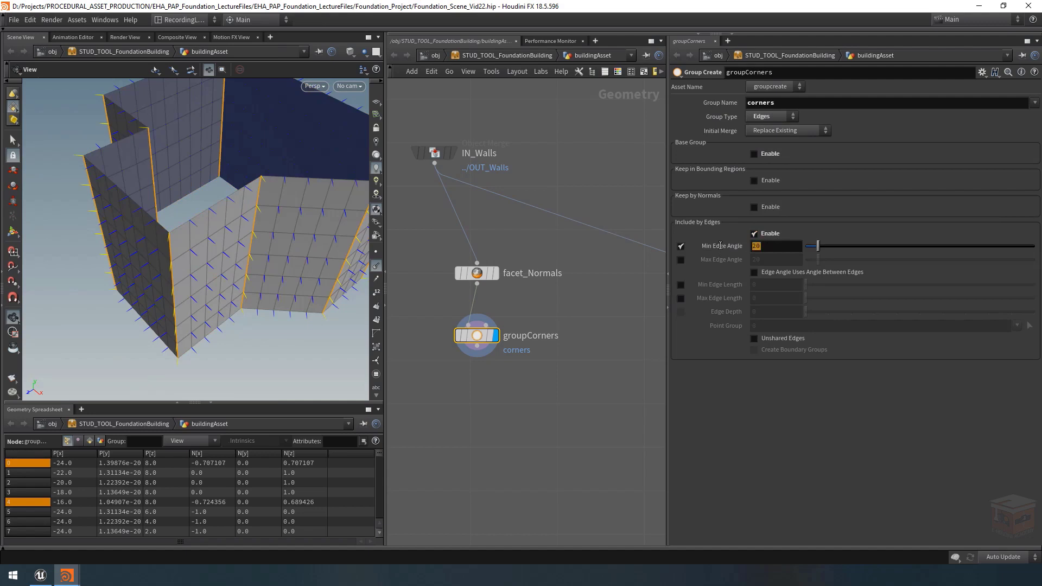
type("1")
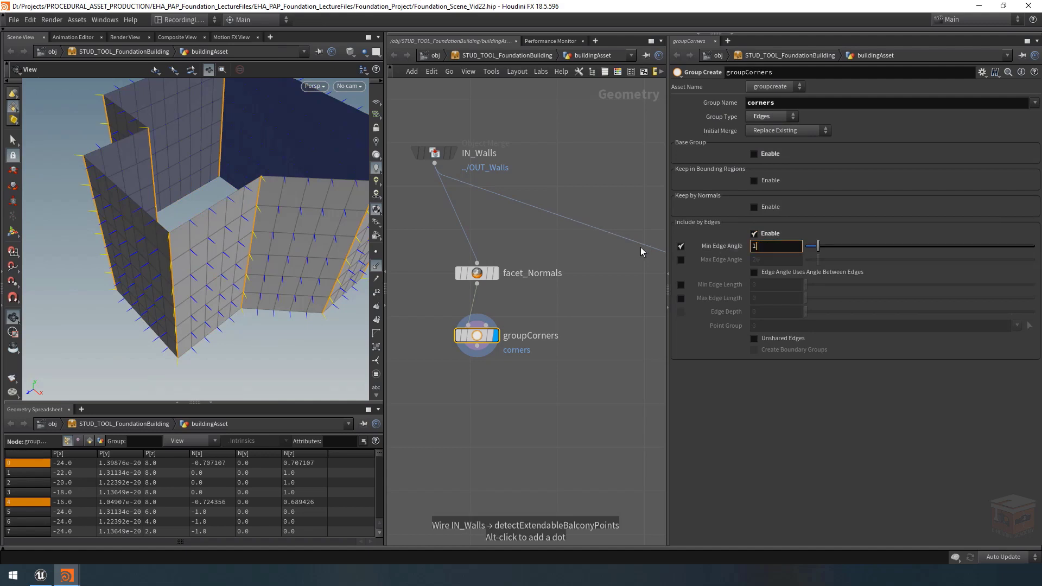
key("Return")
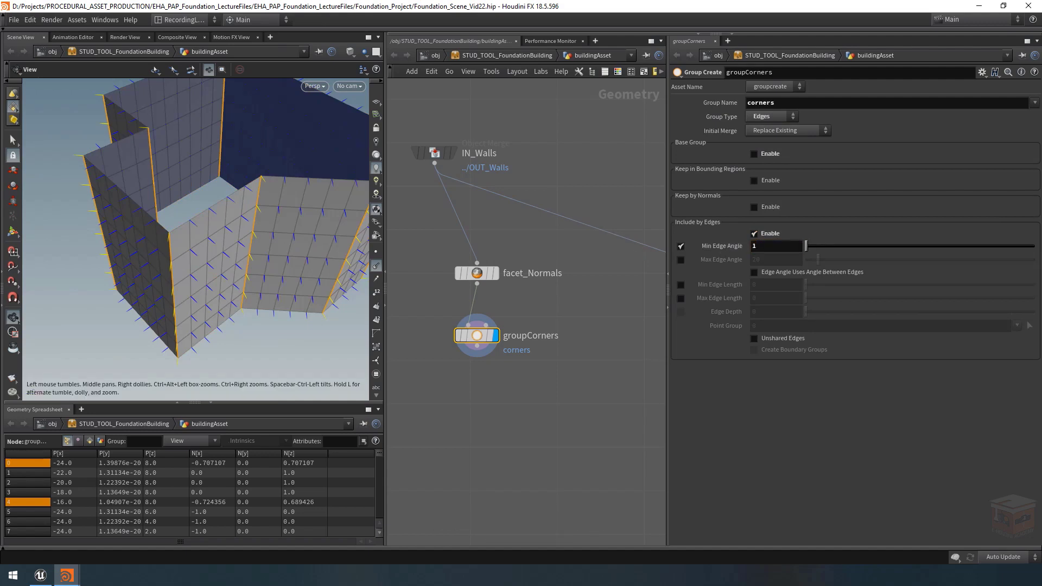
left_click_drag(241, 233, 197, 177)
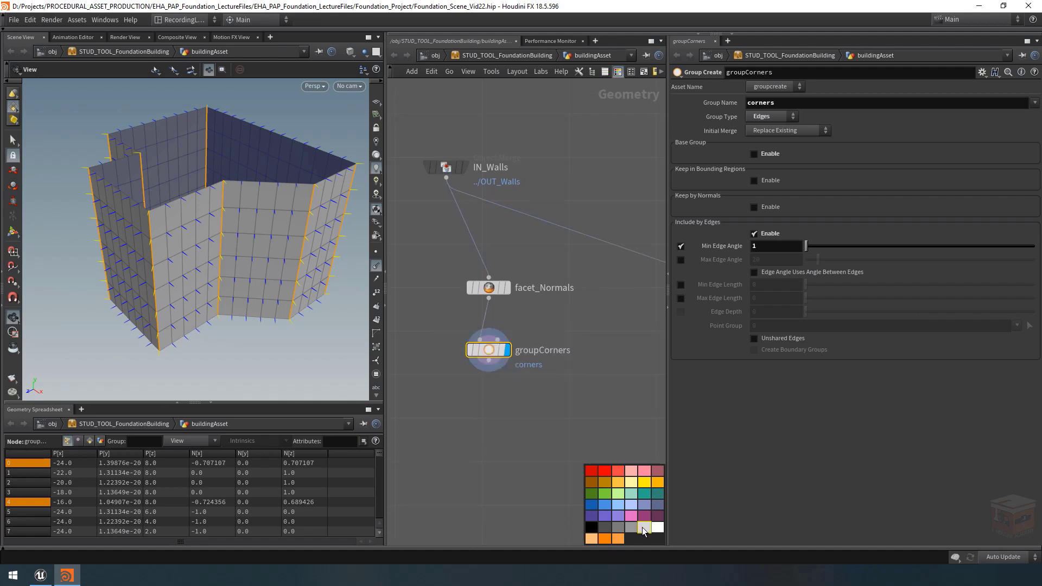
Color the groupCorners node light teal and add a displayed PolyExtrude node wired beneath it.
left_click(633, 496)
key("h")
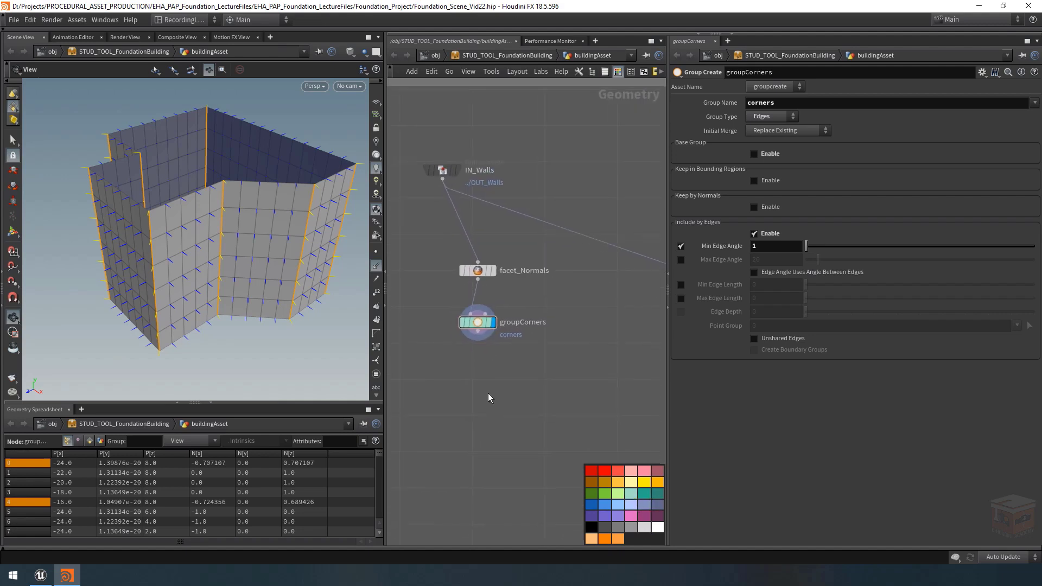
key("Tab")
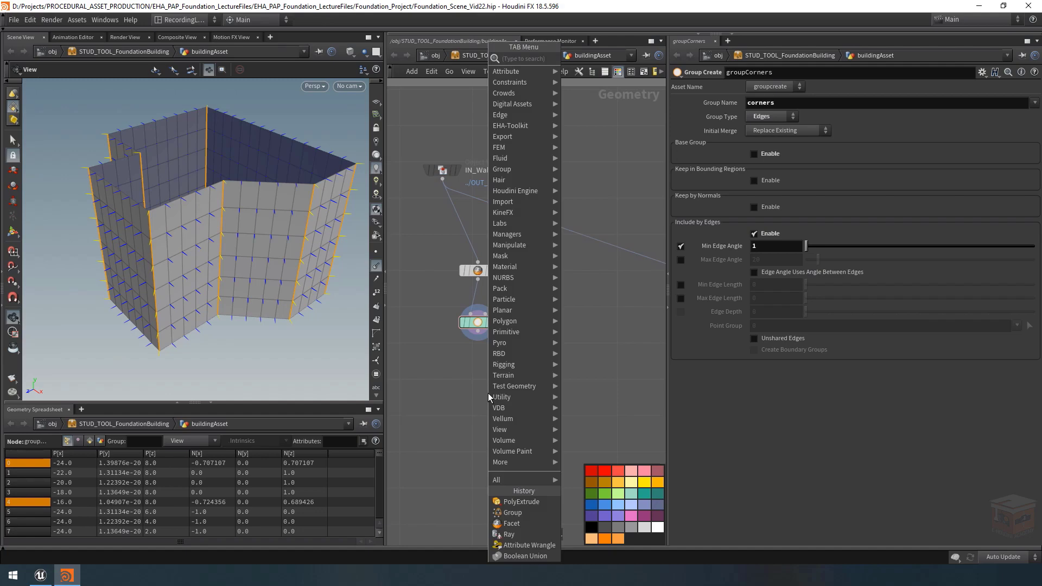
type("polye")
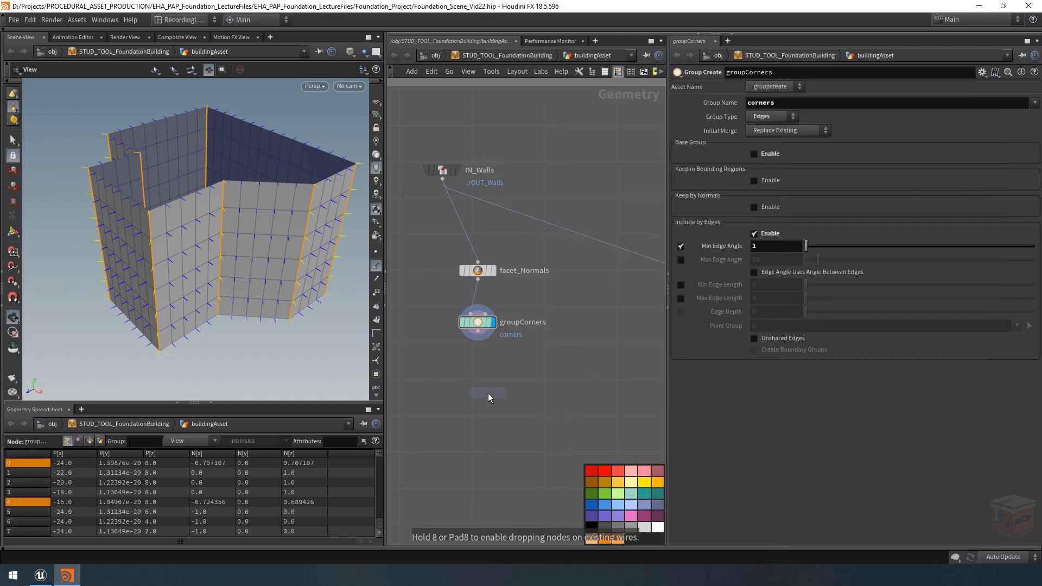
left_click(475, 380)
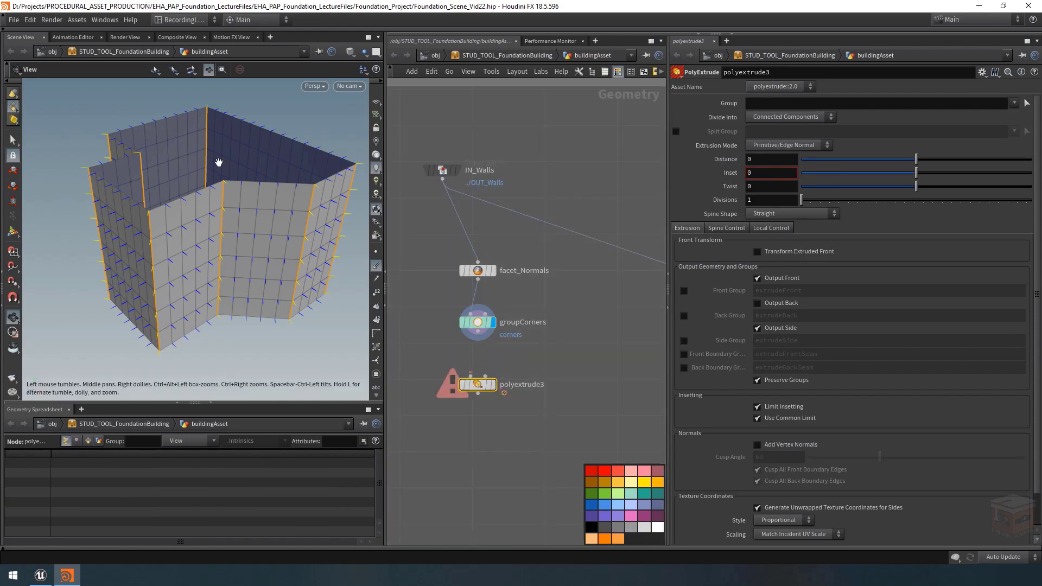
left_click_drag(478, 333, 478, 378)
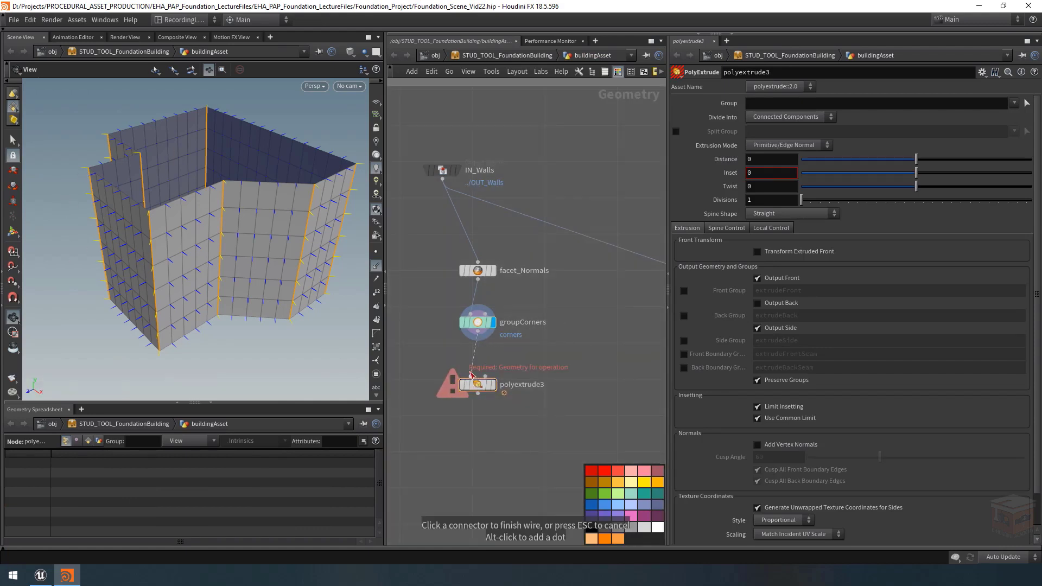
left_click(492, 384)
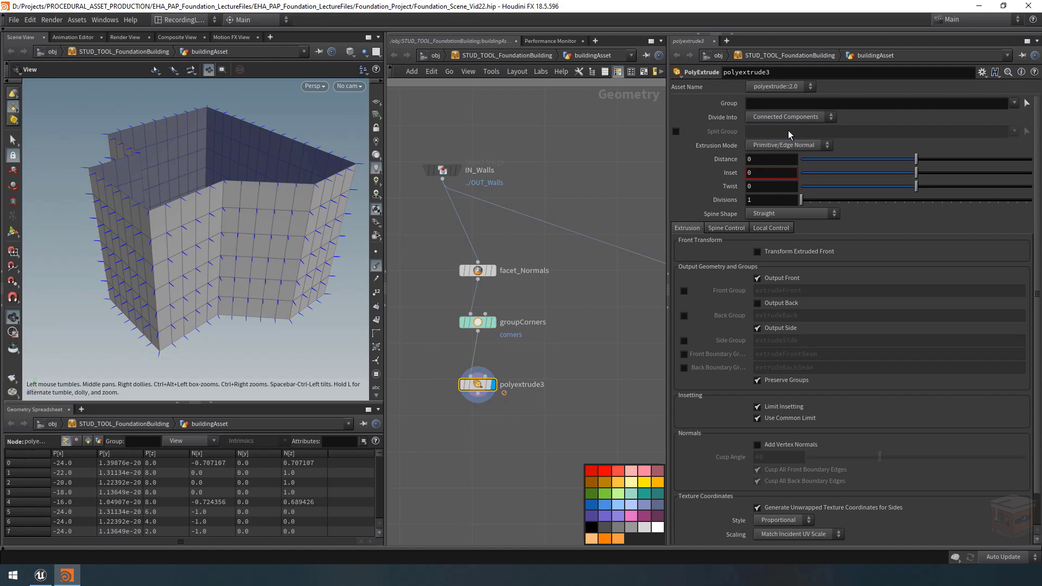
Restrict the PolyExtrude to the corners group and set its distance to 4.9.
left_click(1014, 103)
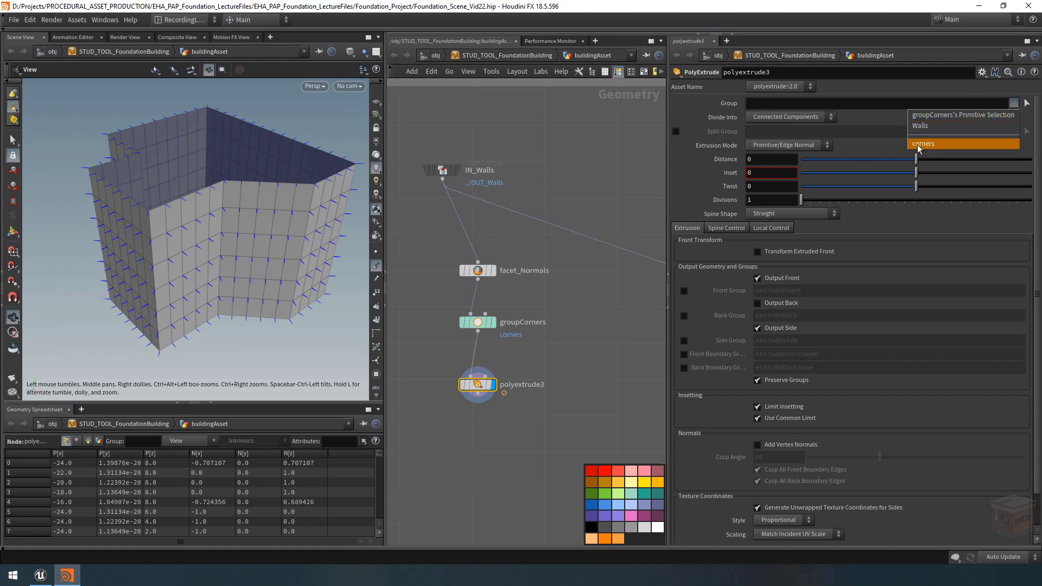
left_click(933, 144)
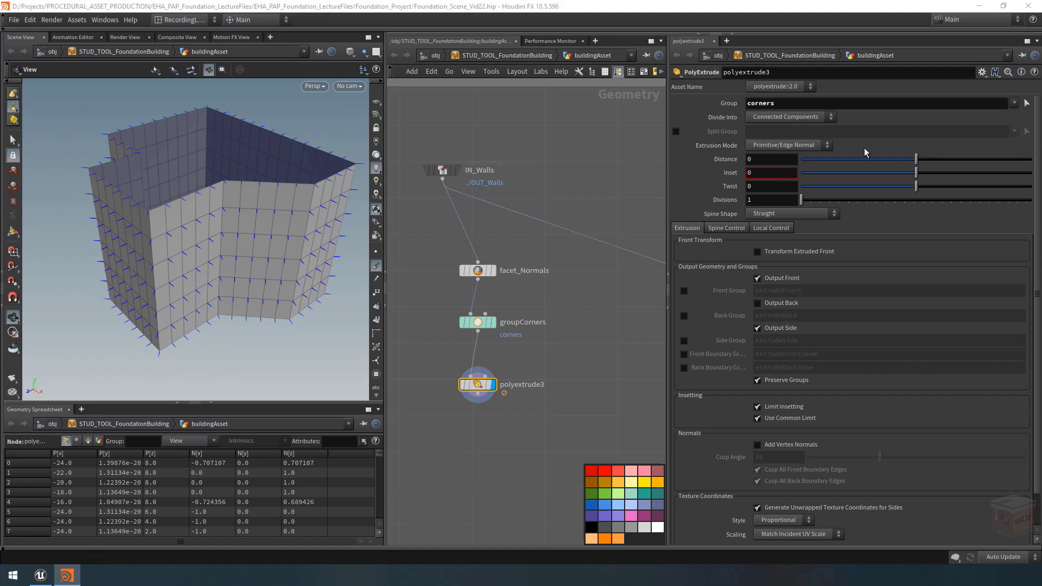
left_click_drag(917, 160, 1032, 161)
middle_click_drag(772, 162, 750, 171)
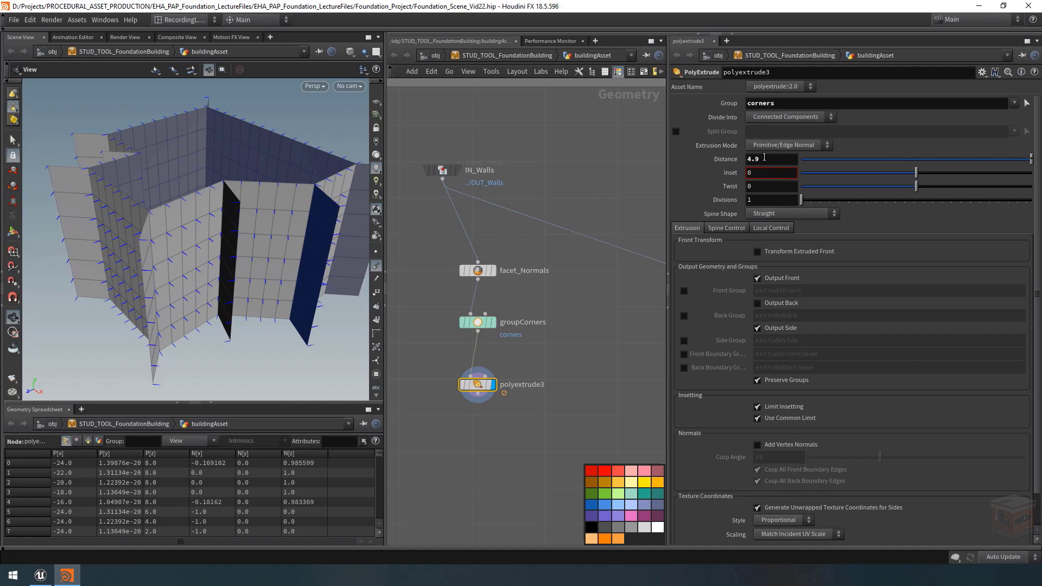
Compare the extruded corner faces with facet_Normals bypassed and active, and review the facet settings.
left_click_drag(165, 252, 128, 255)
left_click(462, 272)
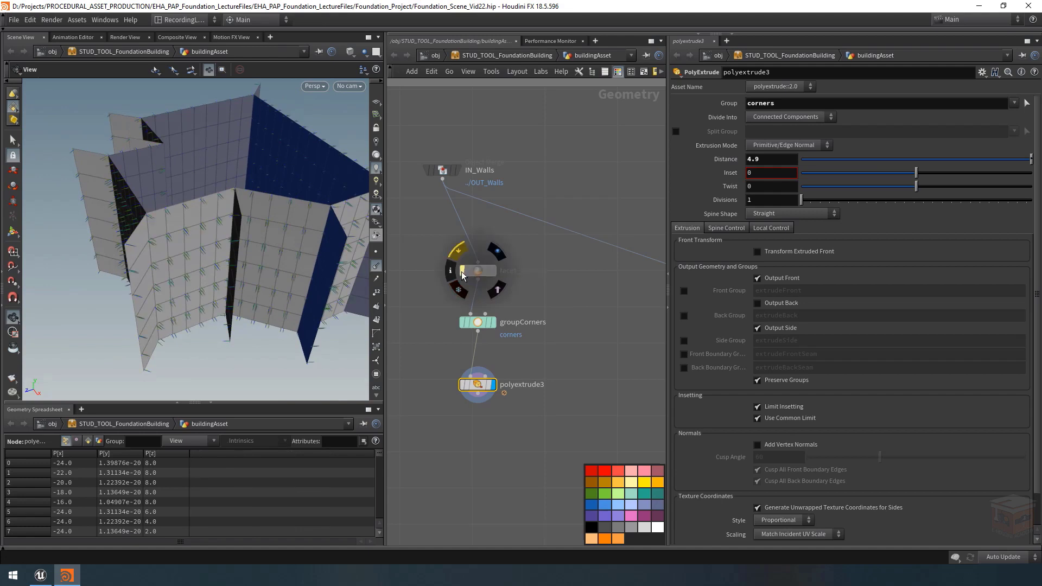
left_click(462, 271)
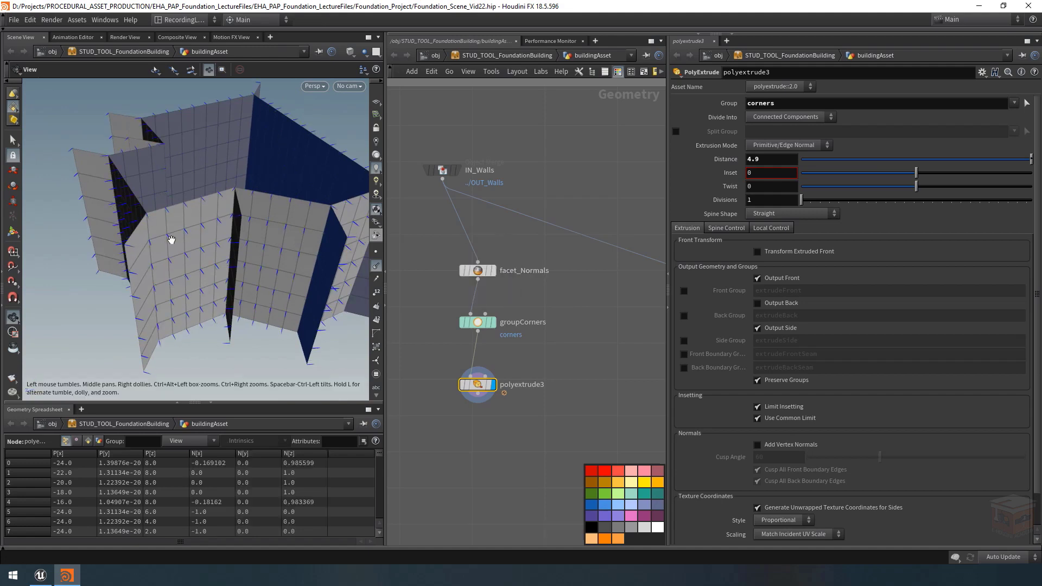
left_click_drag(170, 235, 272, 238)
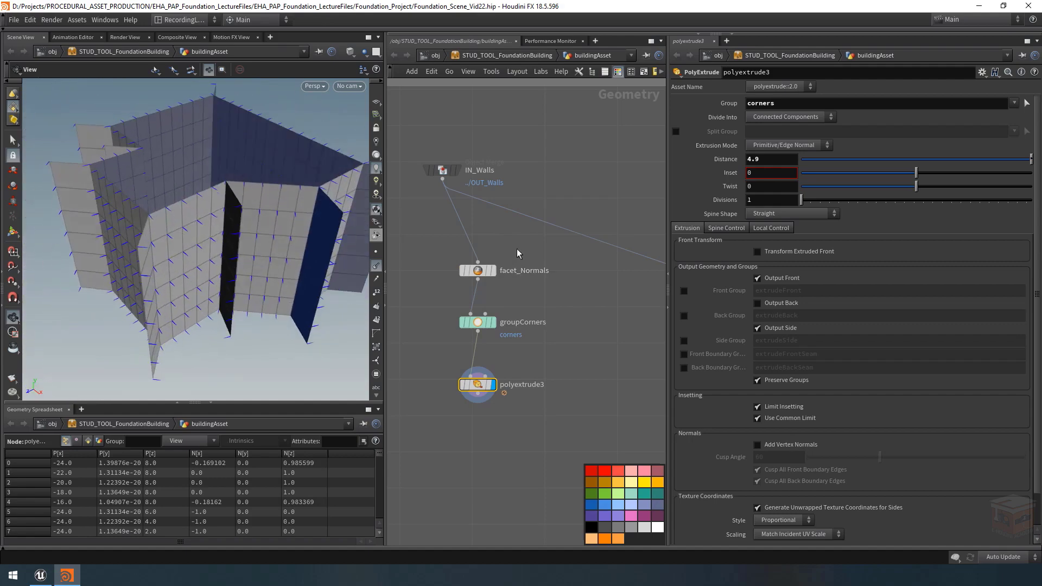
left_click(488, 270)
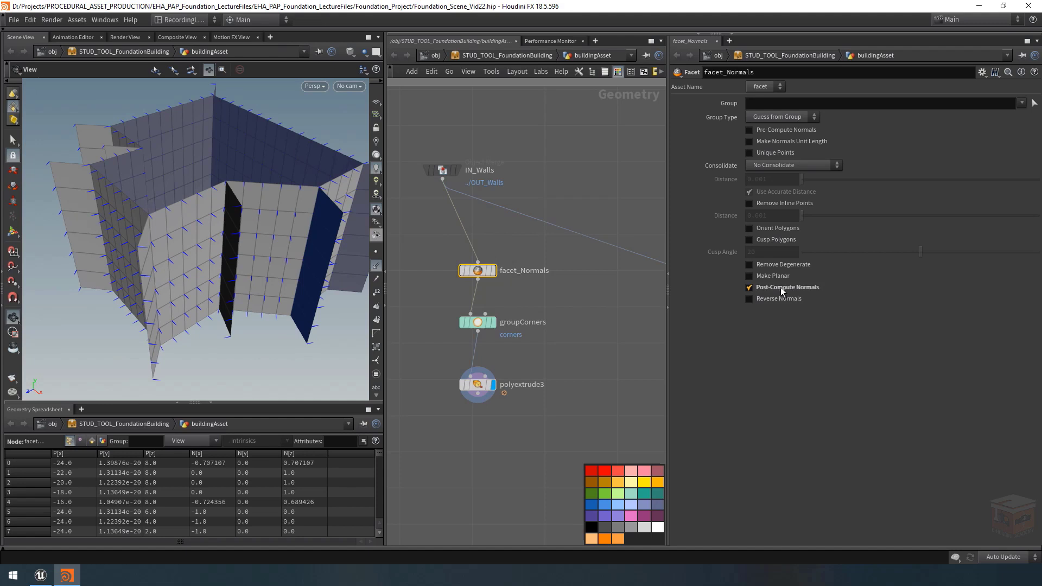
left_click_drag(512, 353, 451, 405)
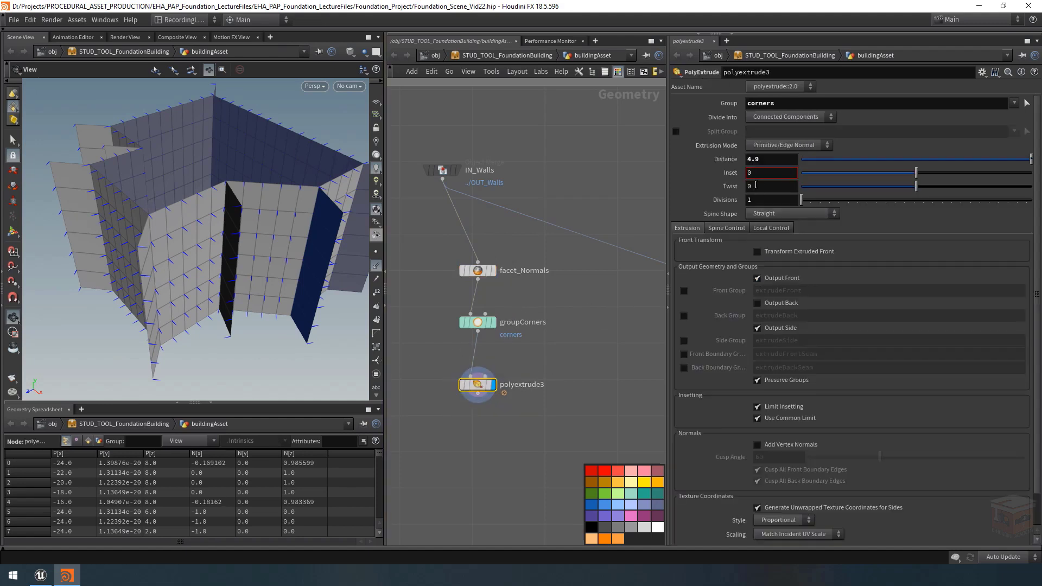
Set the corner extrusion mode to Point Normal, using the Existing normals.
left_click(797, 146)
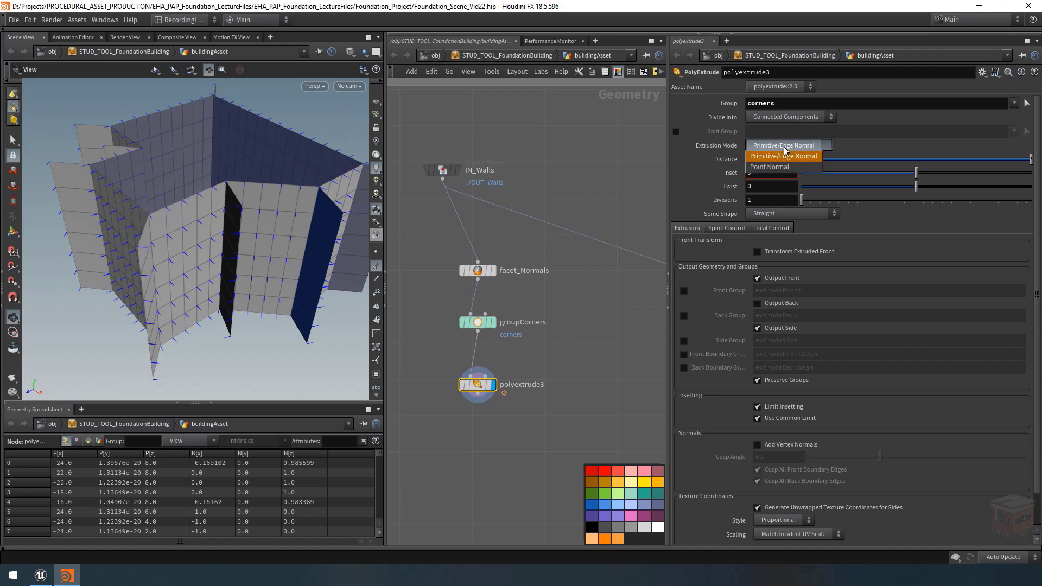
left_click(789, 167)
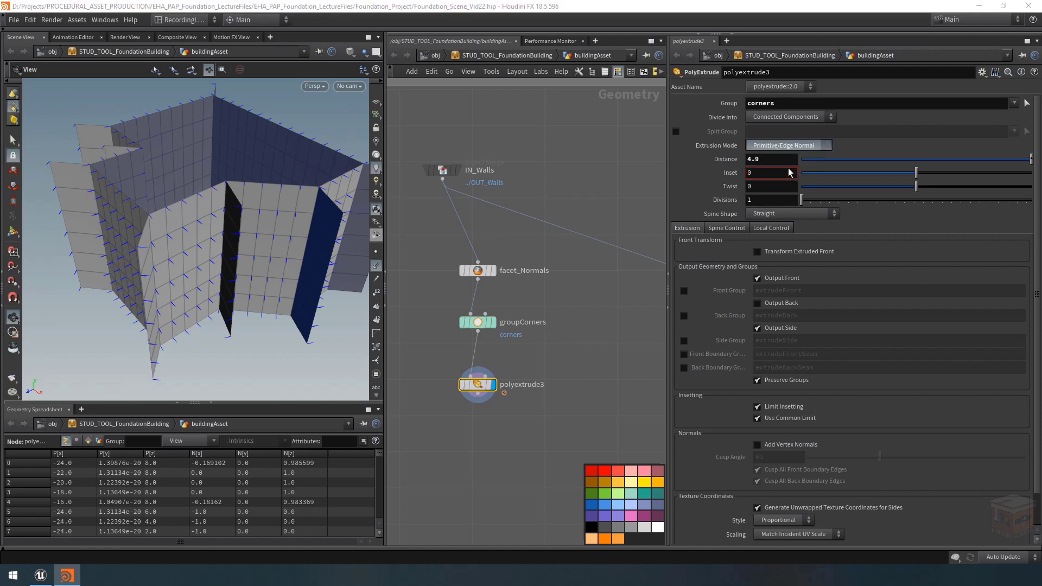
left_click(884, 147)
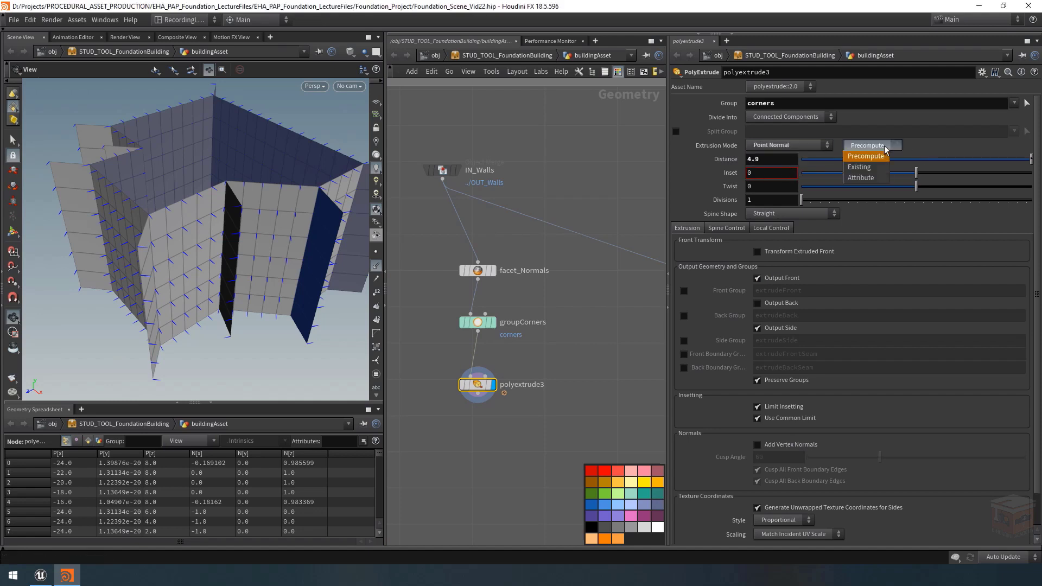
left_click(869, 169)
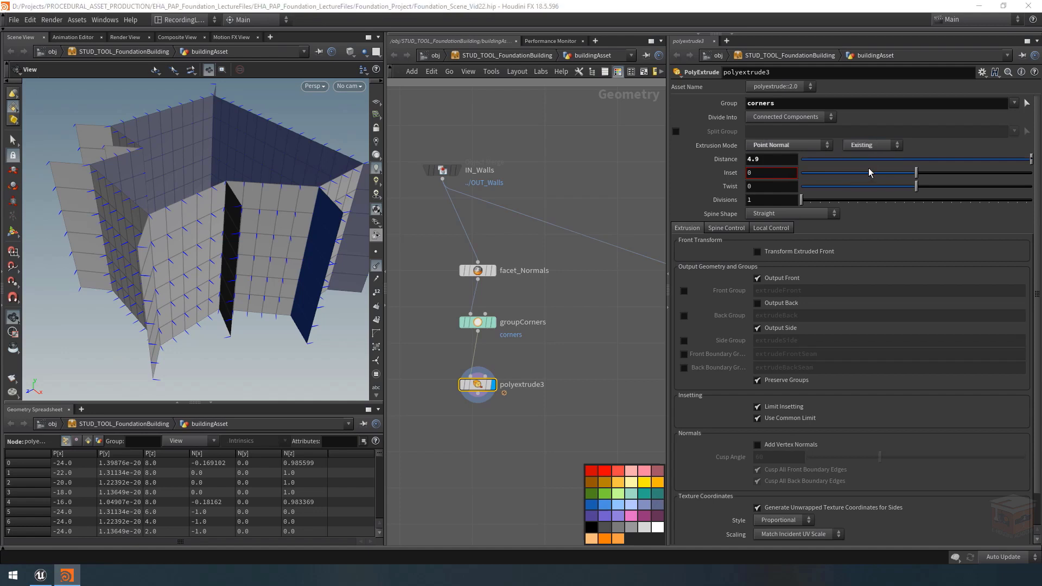
Try Attribute as the source of the extrusion's point normals and switch it back to Existing.
left_click(870, 148)
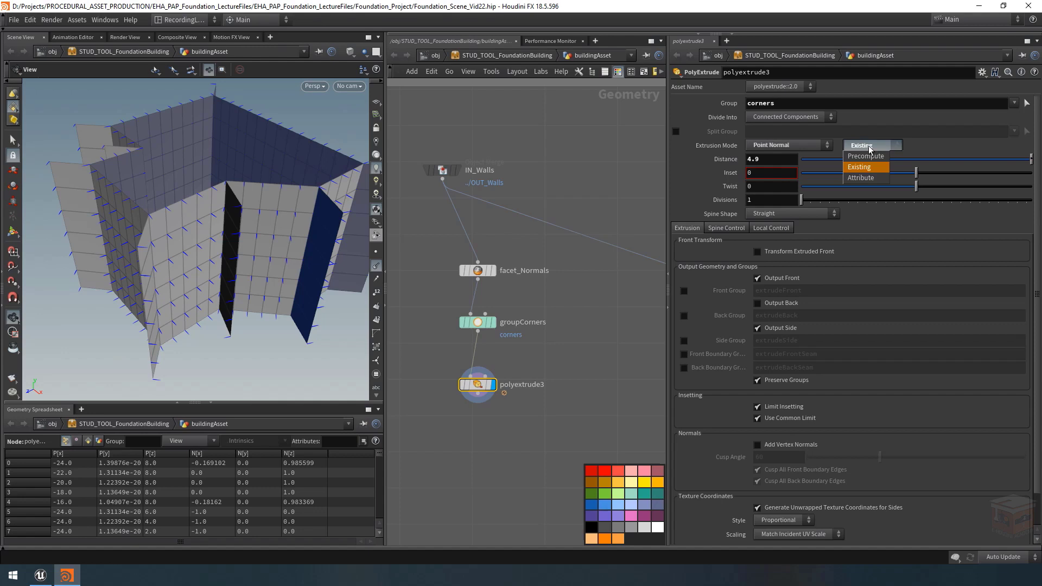
left_click(860, 178)
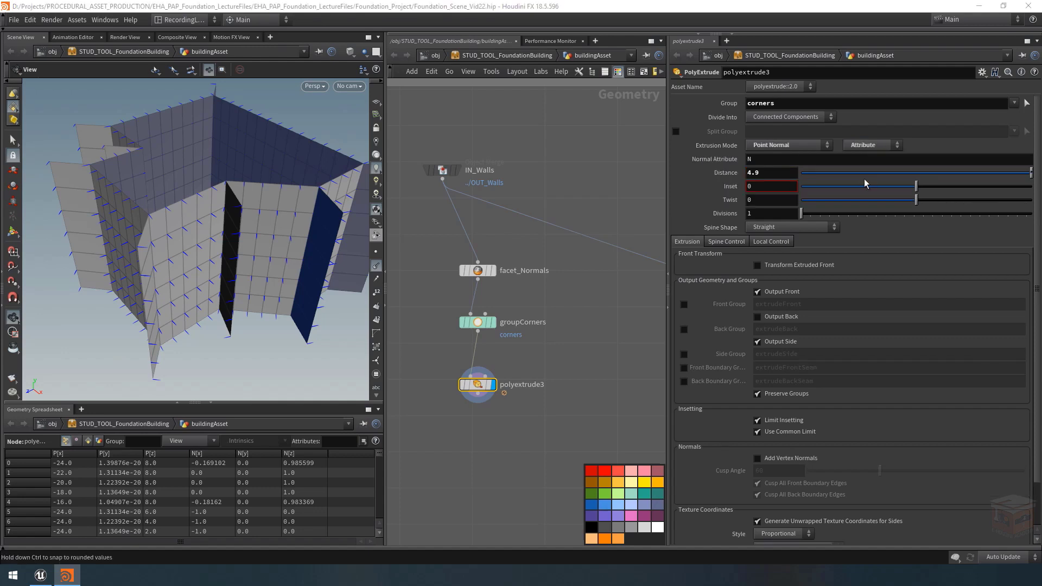
left_click(784, 158)
key("Return")
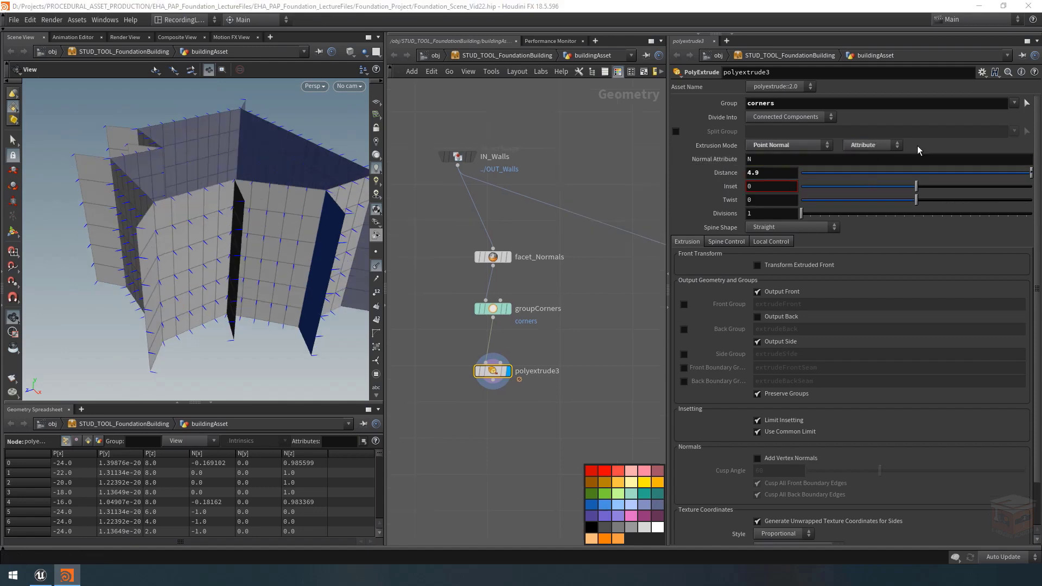
left_click(874, 145)
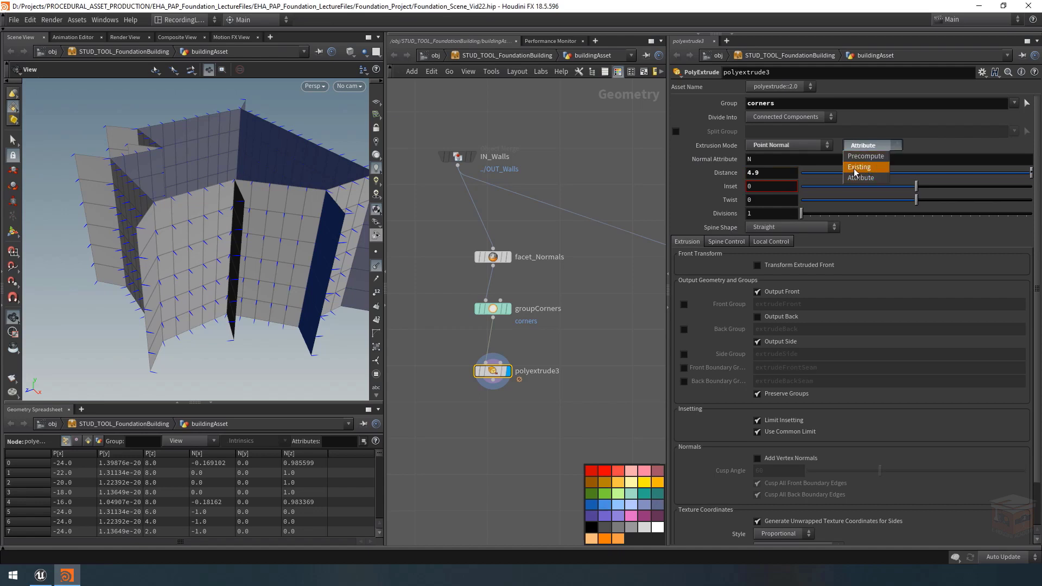
left_click(874, 168)
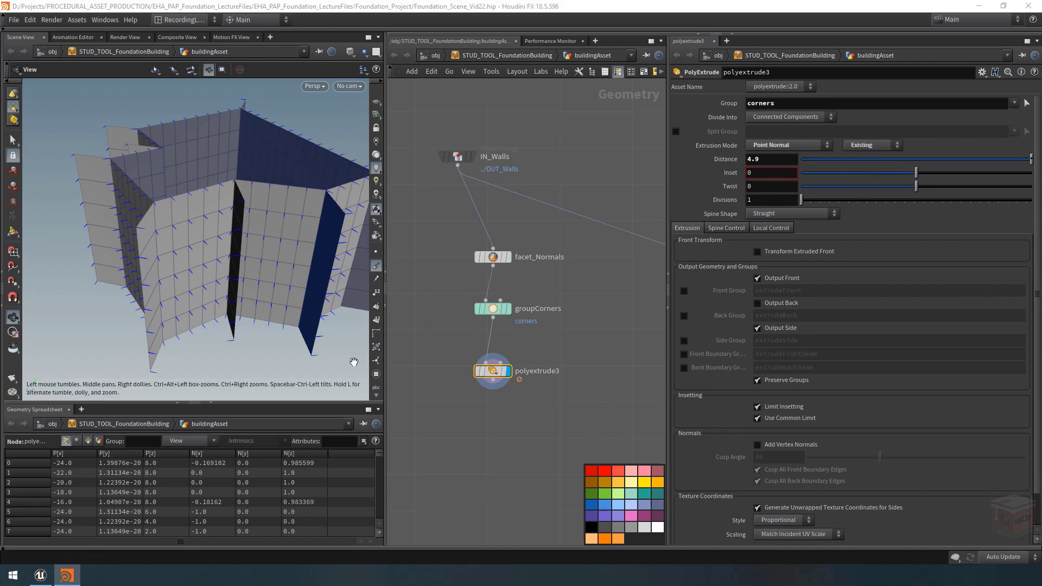
left_click_drag(210, 296, 255, 255)
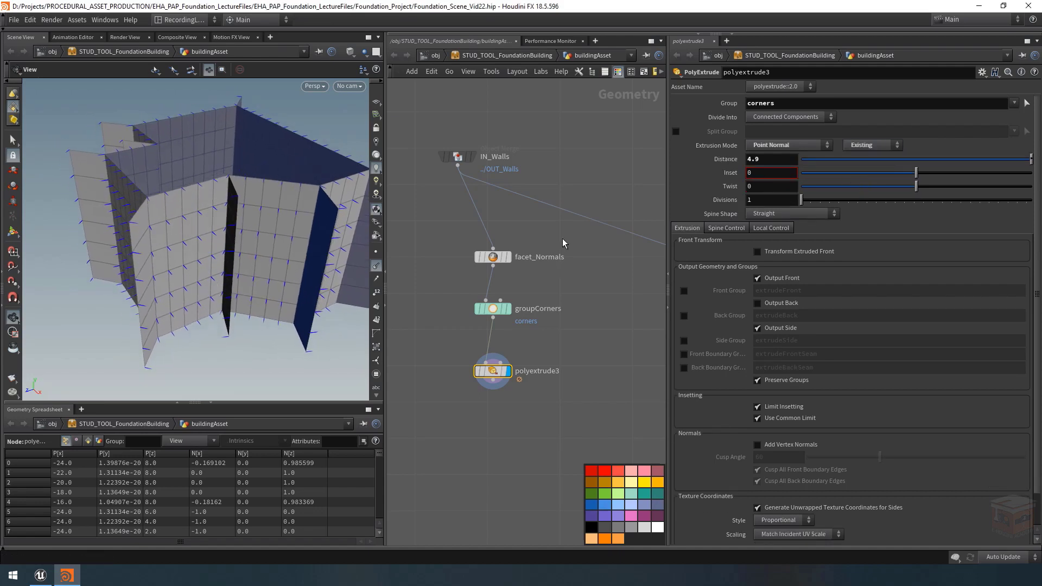
Move the PolyExtrude node closer to groupCorners and rename it extrudeCornersOutward.
left_click(493, 308)
left_click(492, 372)
left_click_drag(493, 374, 492, 360)
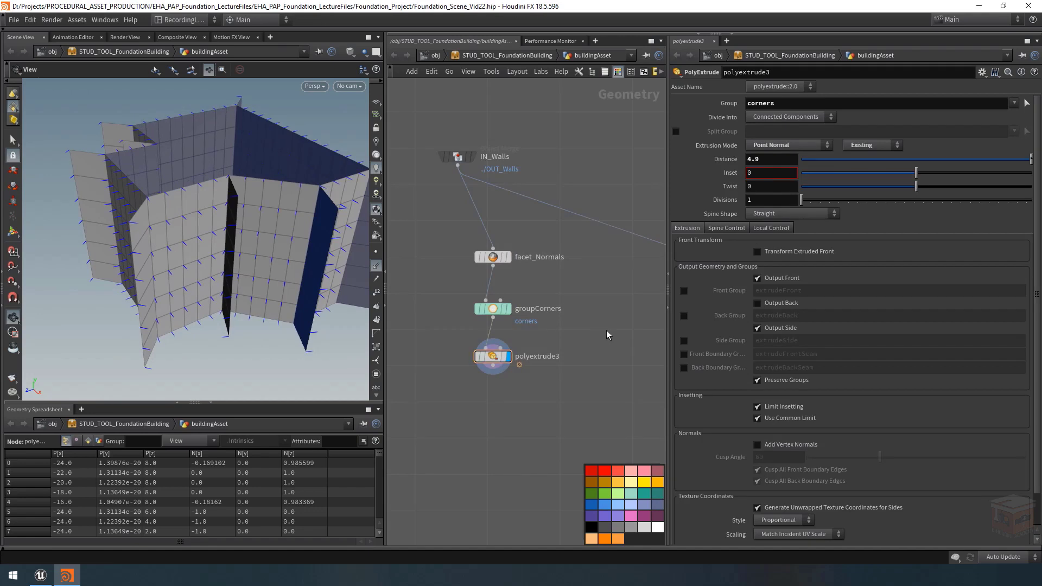
middle_click_drag(588, 334, 564, 331)
left_click(529, 353)
left_click_drag(541, 353, 444, 353)
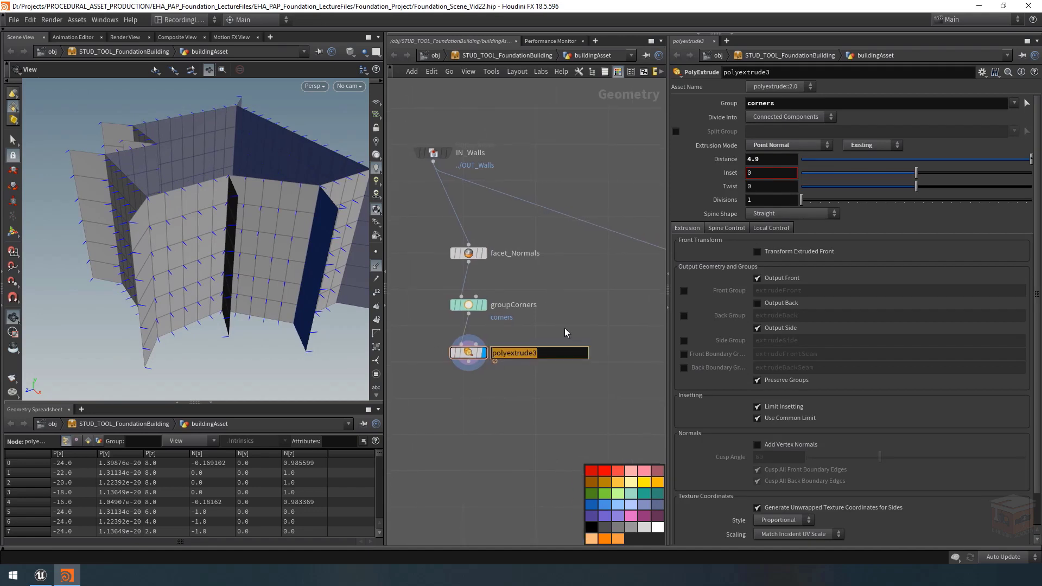
type("extrudeCornersOutward")
key("Return")
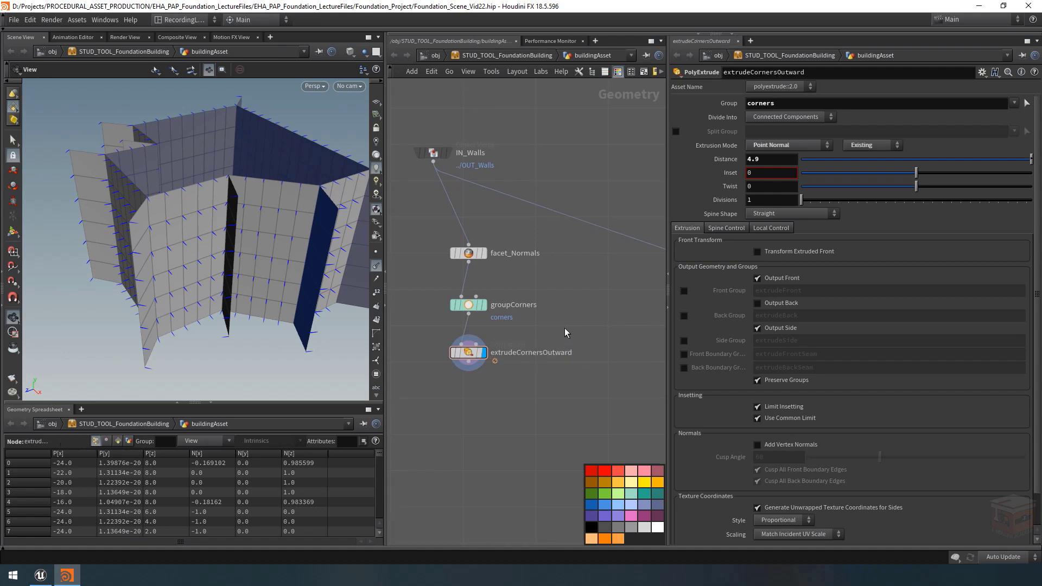
Display the detectExtendableBalconyPoints node to show the balcony shapes in the viewport.
left_click_drag(246, 306, 156, 210)
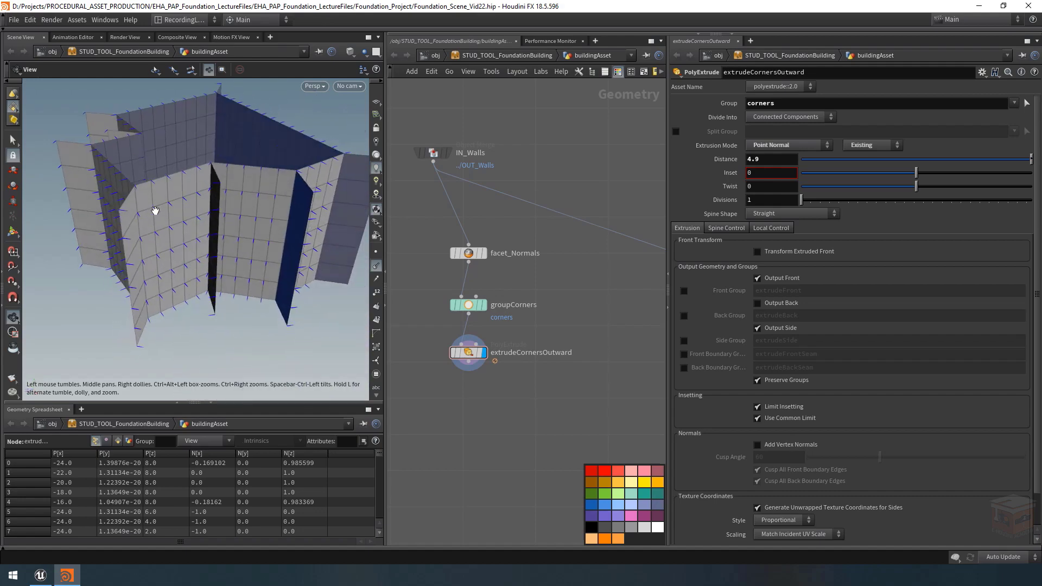
right_click_drag(156, 210, 163, 284)
scroll(624, 357, "down", 3)
middle_click_drag(624, 357, 410, 298)
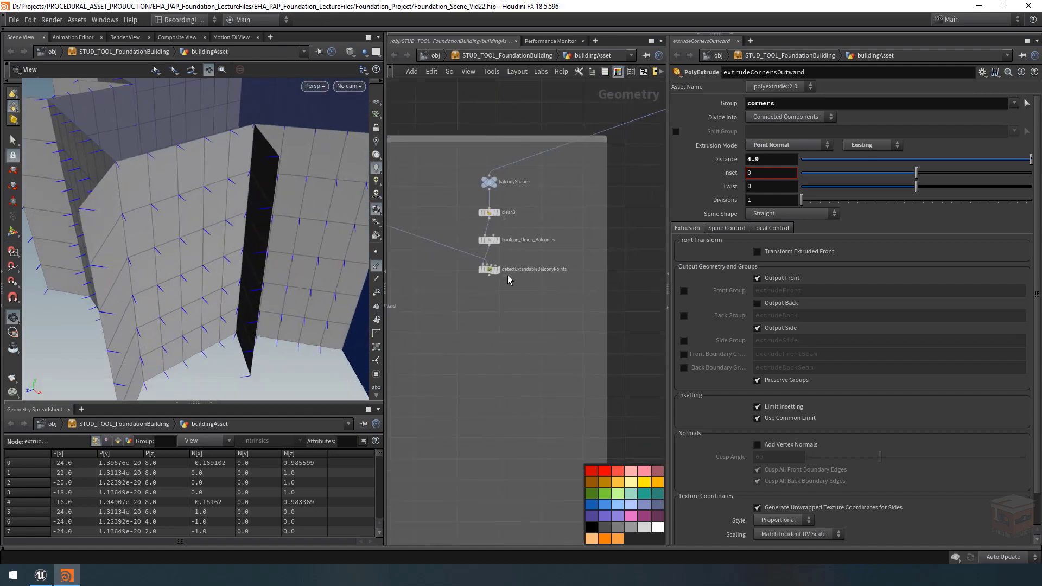
scroll(507, 279, "up", 3)
left_click(493, 273)
left_click_drag(198, 232, 178, 249)
Template extrudeCornersOutward over the balconies and check how its extruded corners line up with the balcony corner points.
middle_click_drag(412, 295, 575, 309)
scroll(575, 310, "down", 2)
scroll(445, 332, "up", 3)
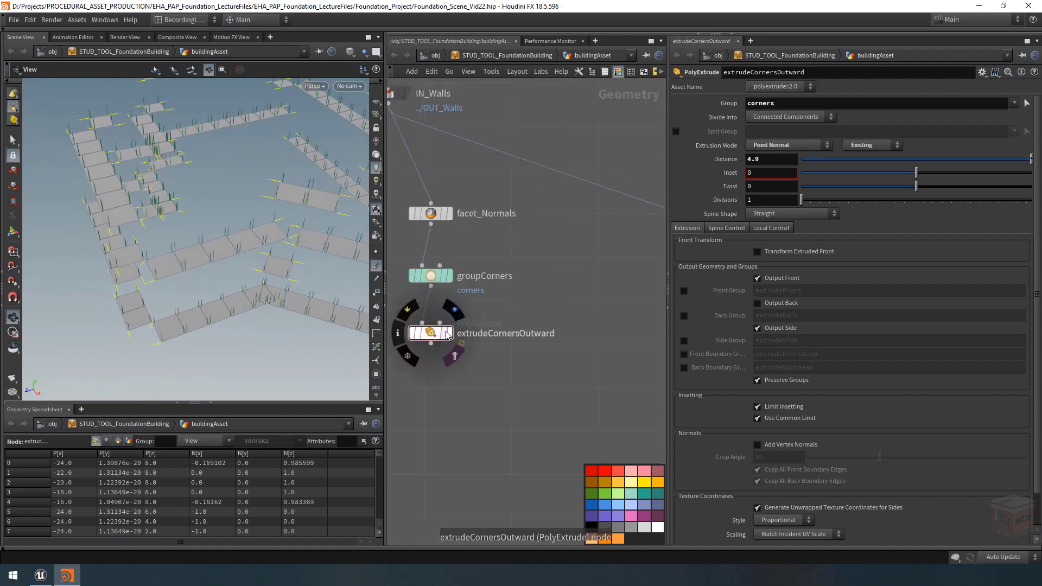
left_click(444, 333)
left_click_drag(177, 259, 121, 249)
right_click_drag(121, 249, 308, 256)
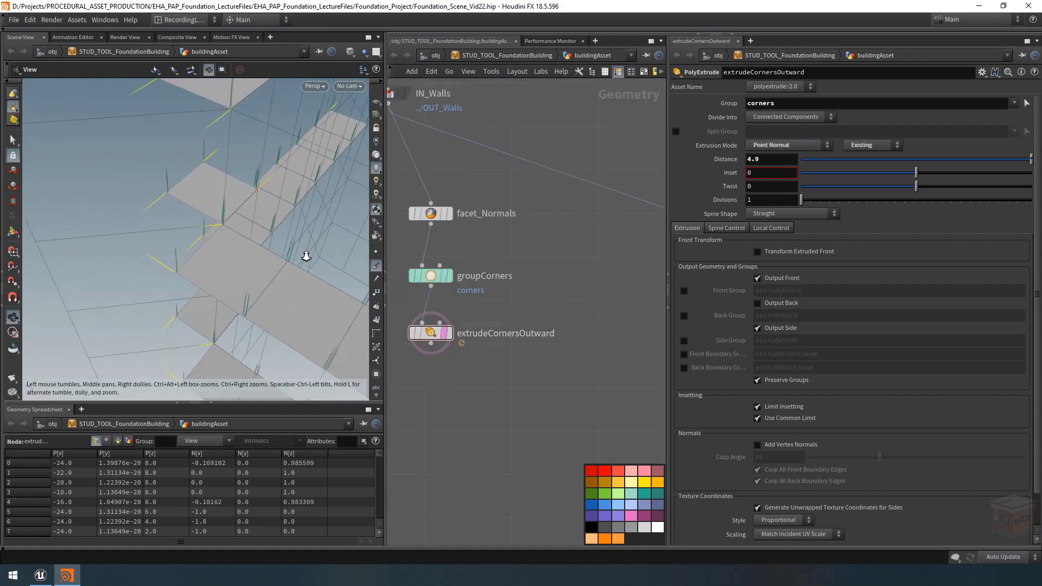
left_click_drag(198, 248, 168, 242)
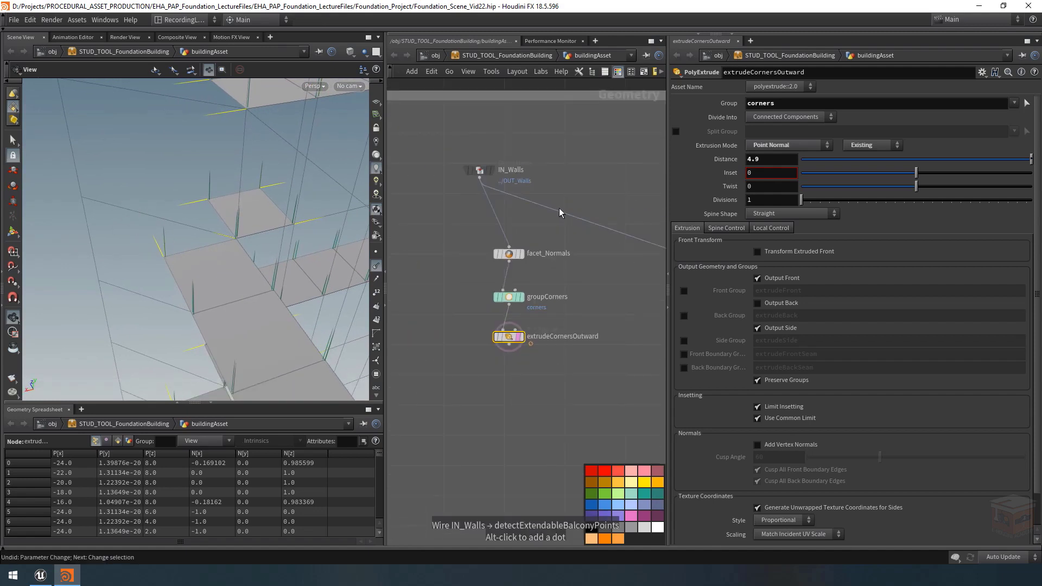
Increase the extrudeCornersOutward distance to 5.7 and inspect the corner extrusions around the whole building.
middle_click_drag(765, 159, 821, 166)
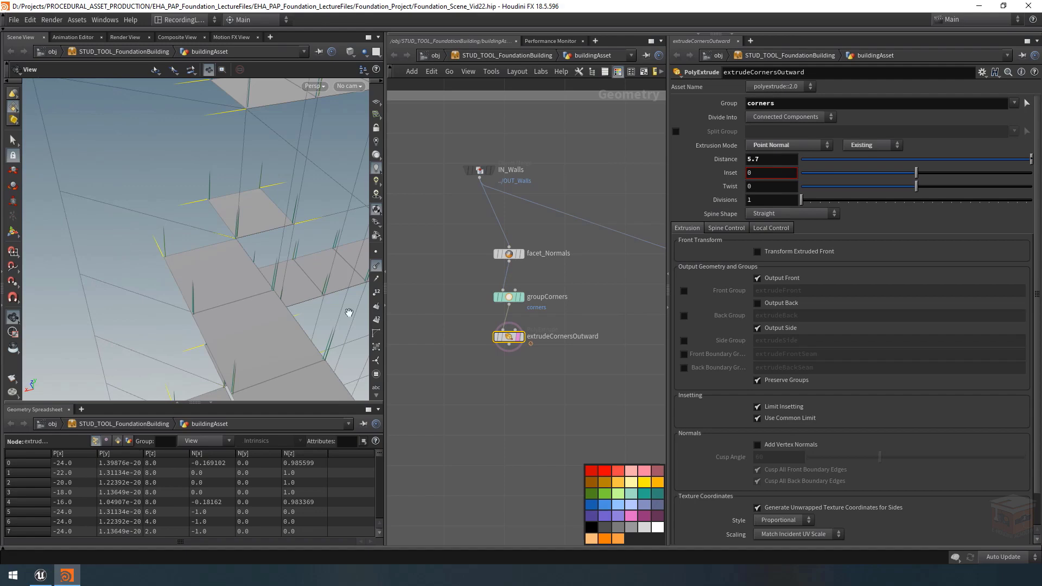
mouse_move(239, 289)
left_mouse_down()
mouse_move(221, 272)
mouse_move(231, 289)
left_mouse_up()
scroll(87, 299, "down", 5)
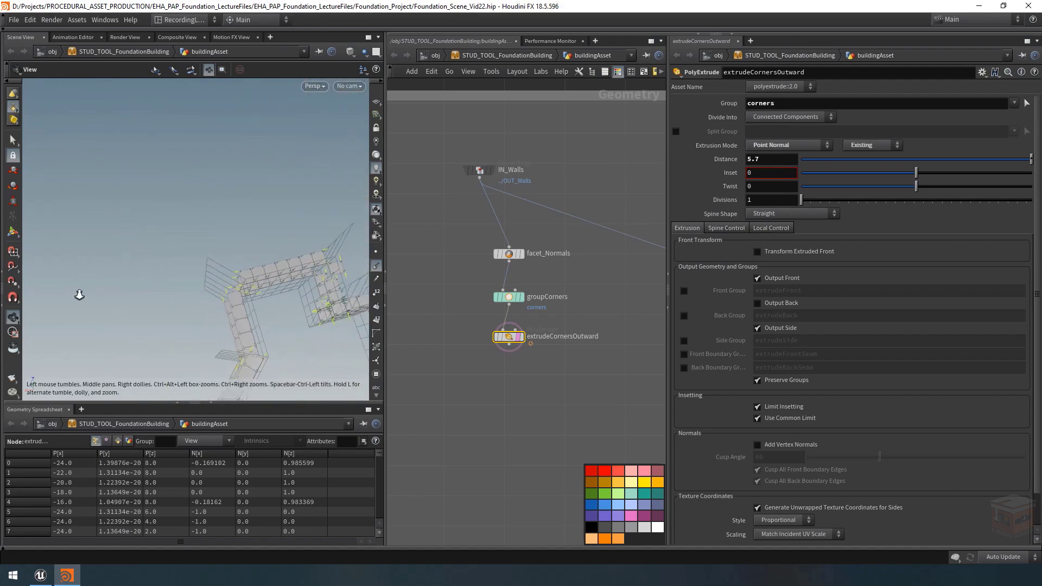
middle_click_drag(303, 314, 205, 226)
scroll(208, 230, "down", 4)
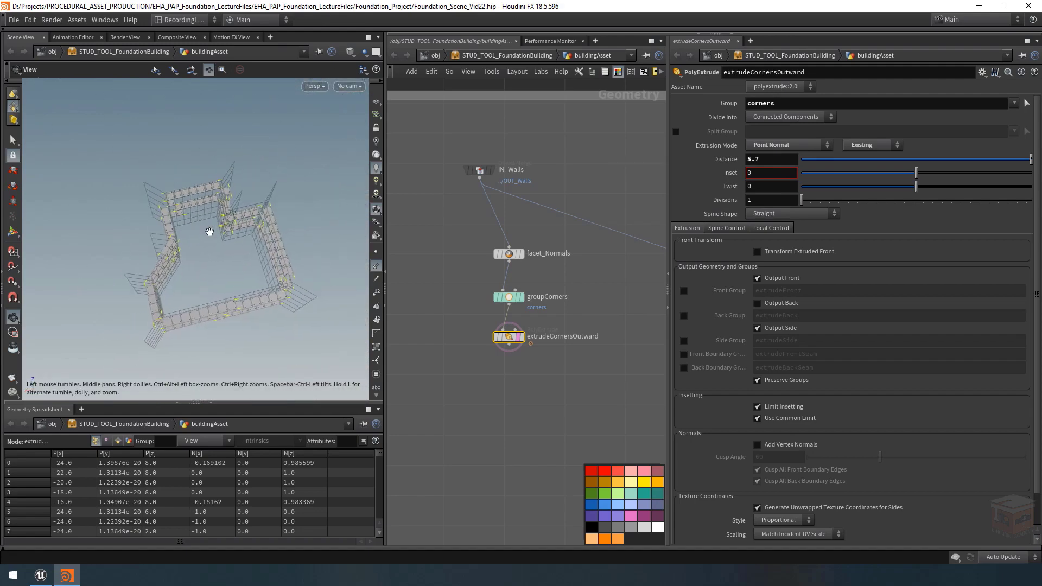
Copy the Balcony Depth parameter from the balcony settings of the STUD_TOOL_FoundationBuilding asset.
mouse_move(210, 232)
left_mouse_down()
mouse_move(232, 226)
mouse_move(214, 247)
left_mouse_up()
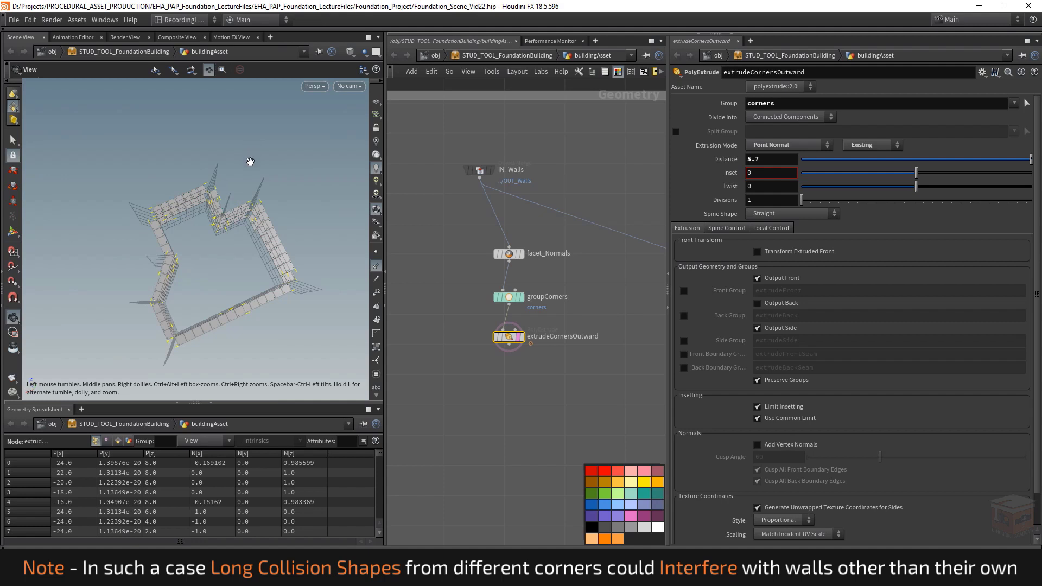
right_click_drag(125, 217, 268, 249)
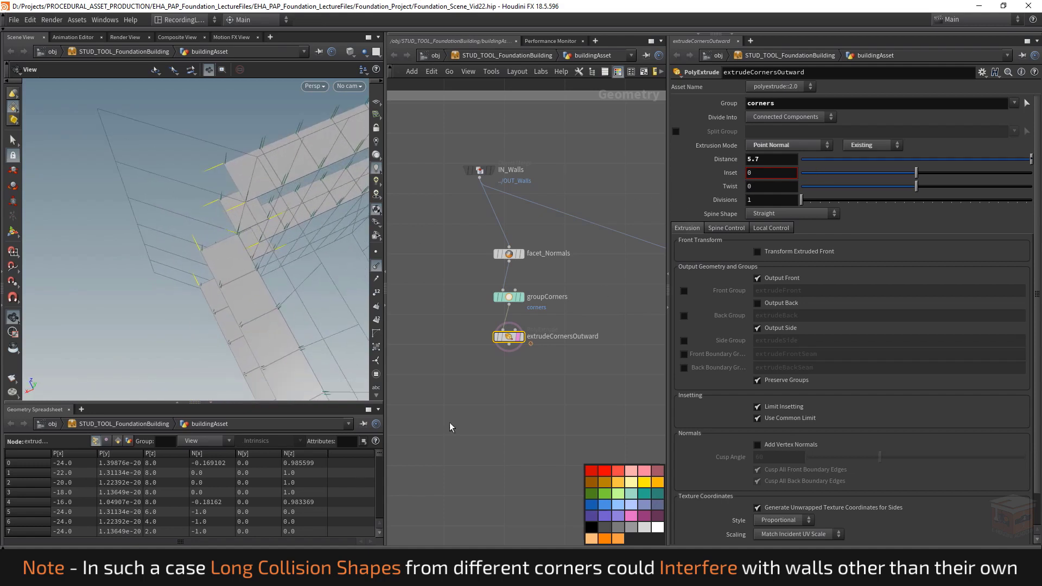
right_click(141, 52)
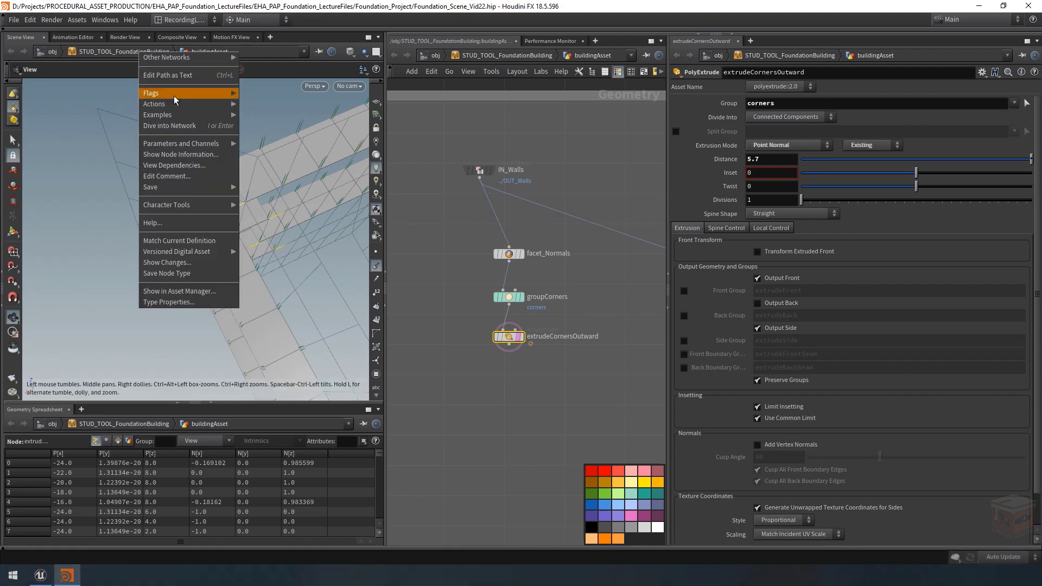
mouse_move(216, 145)
left_click(285, 142)
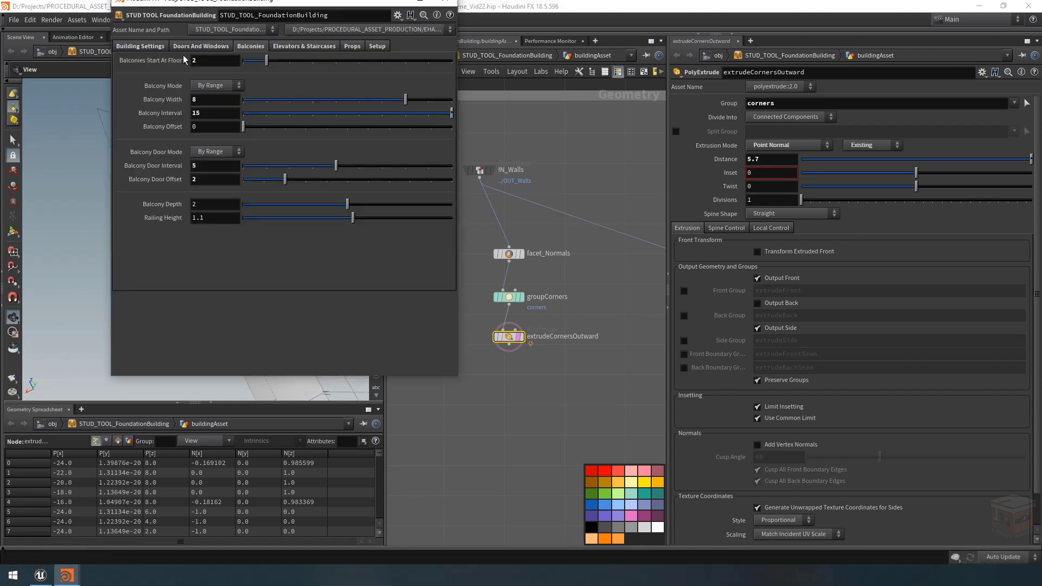
right_click(157, 206)
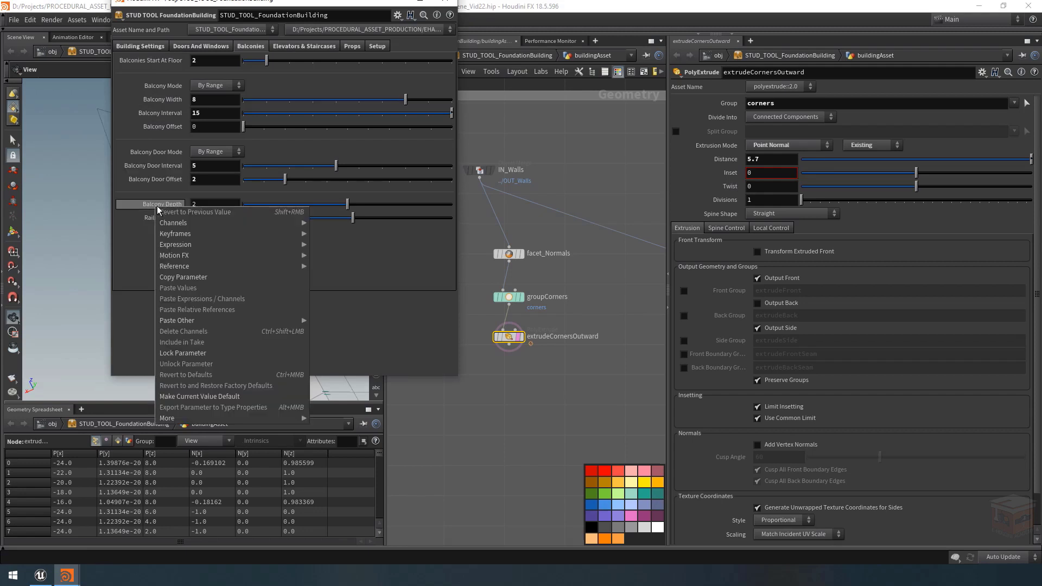
left_click(204, 275)
left_click_drag(355, 5, 347, 71)
left_click(436, 65)
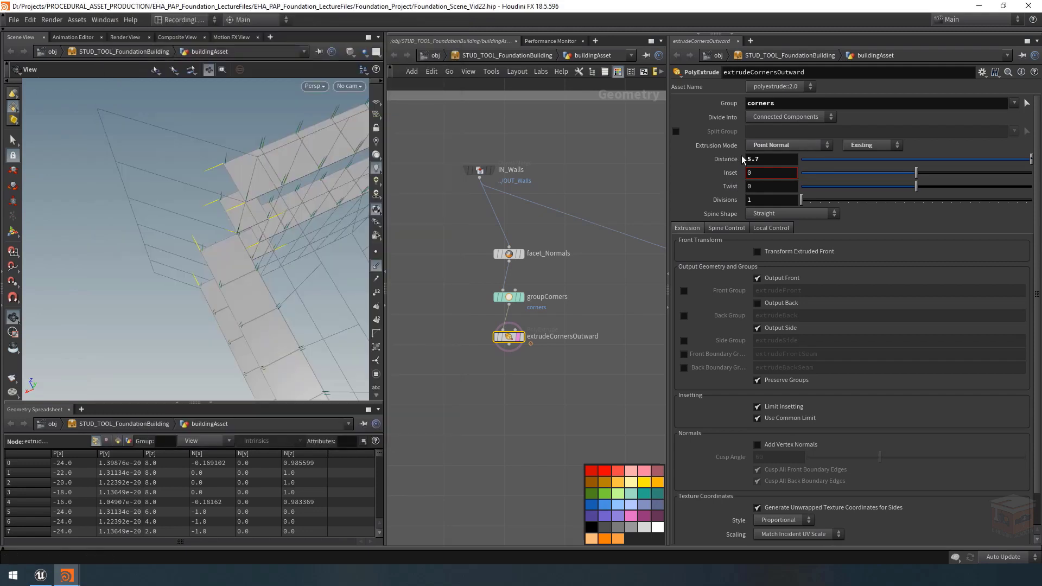
Link the extrudeCornersOutward distance to the copied parameter with the expression ch("../../balconyDepth") * 2.
right_click(758, 160)
left_click(799, 263)
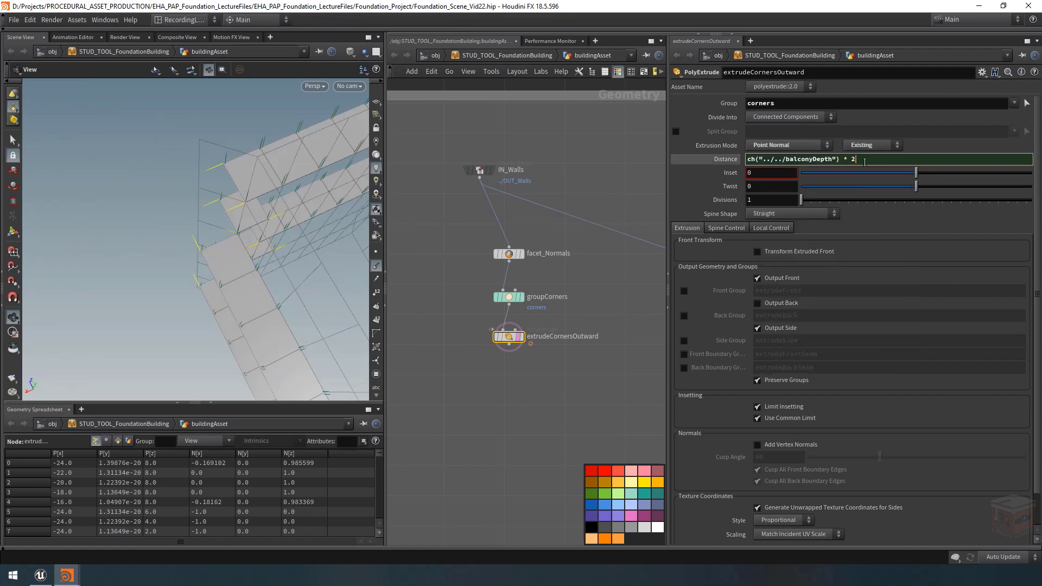
key("Return")
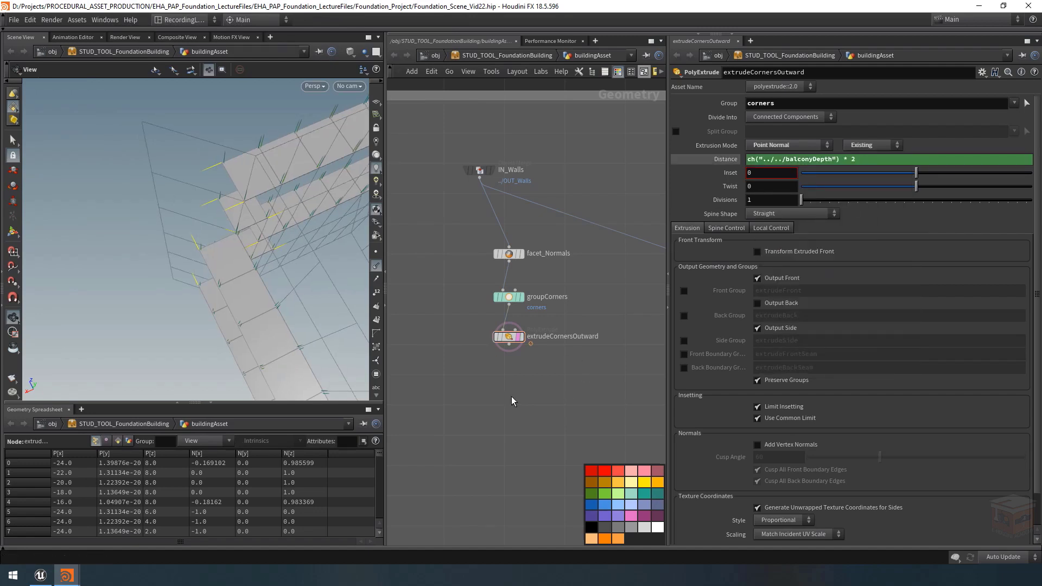
Rearrange the corner branch so facet_Normals, groupCorners and extrudeCornersOutward line up vertically beneath IN_Walls.
key("h")
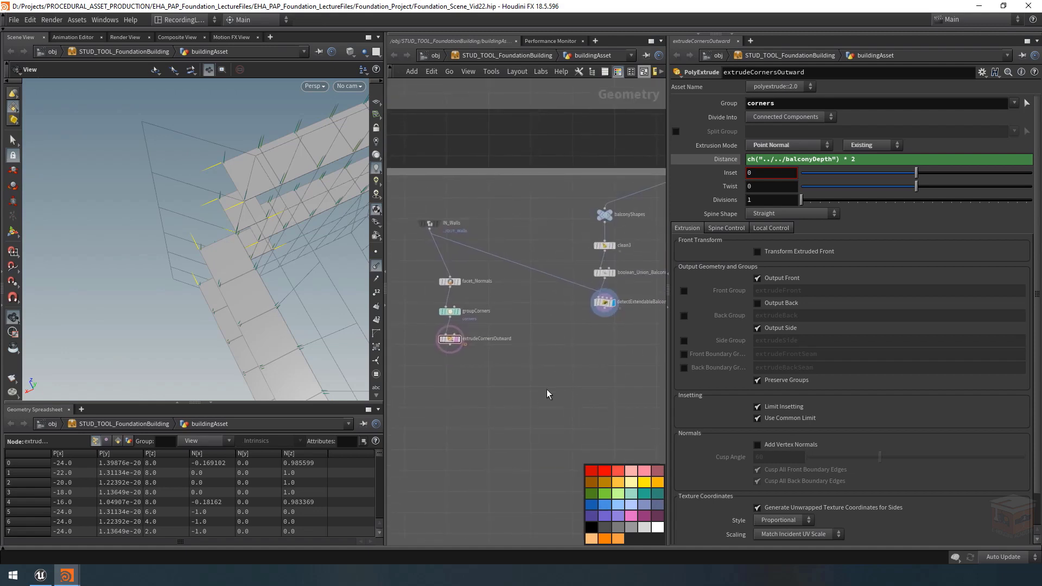
left_click_drag(538, 392, 477, 302)
left_click(490, 280)
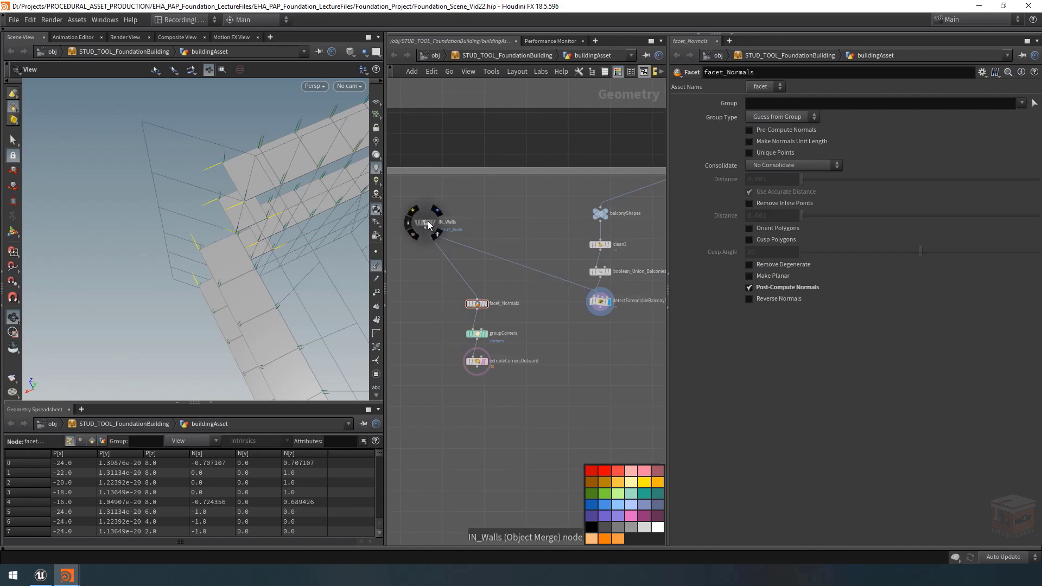
left_click_drag(429, 226, 481, 238)
middle_click_drag(542, 317, 497, 304)
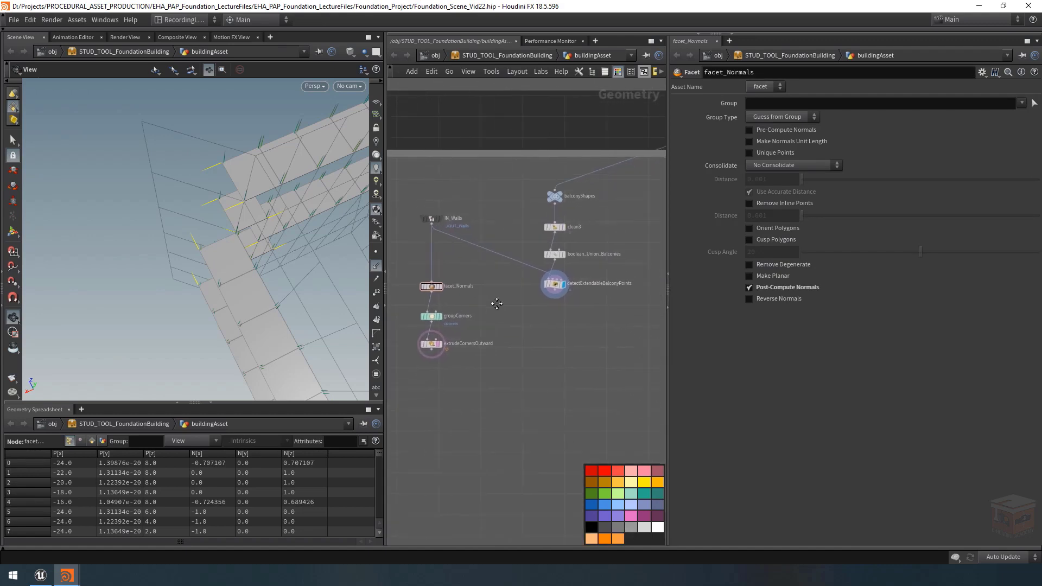
scroll(504, 339, "up", 2)
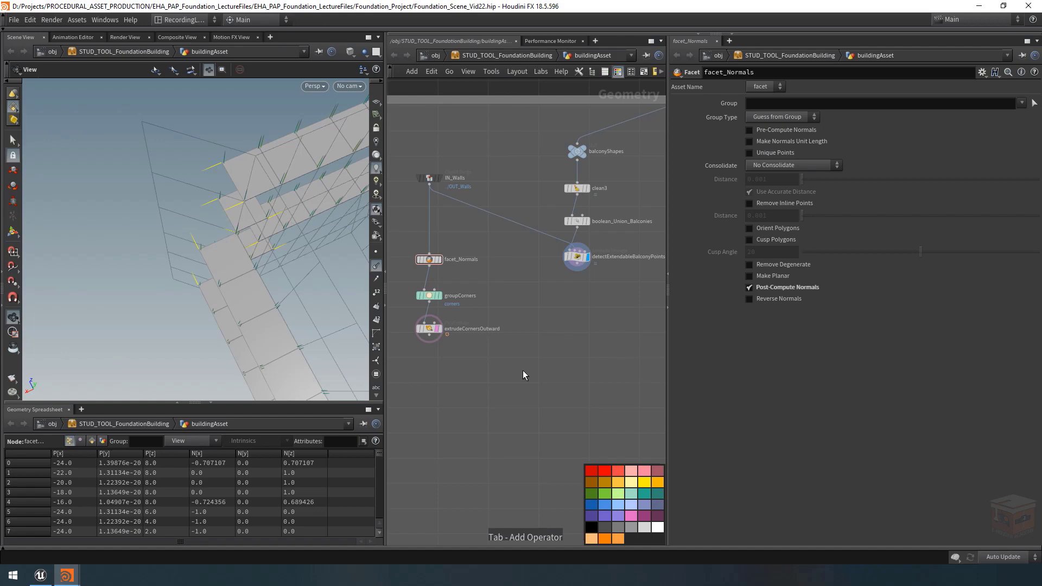
Add a Ray node below extrudeCornersOutward and detectExtendableBalconyPoints.
key("Tab")
type("ray")
key("Return")
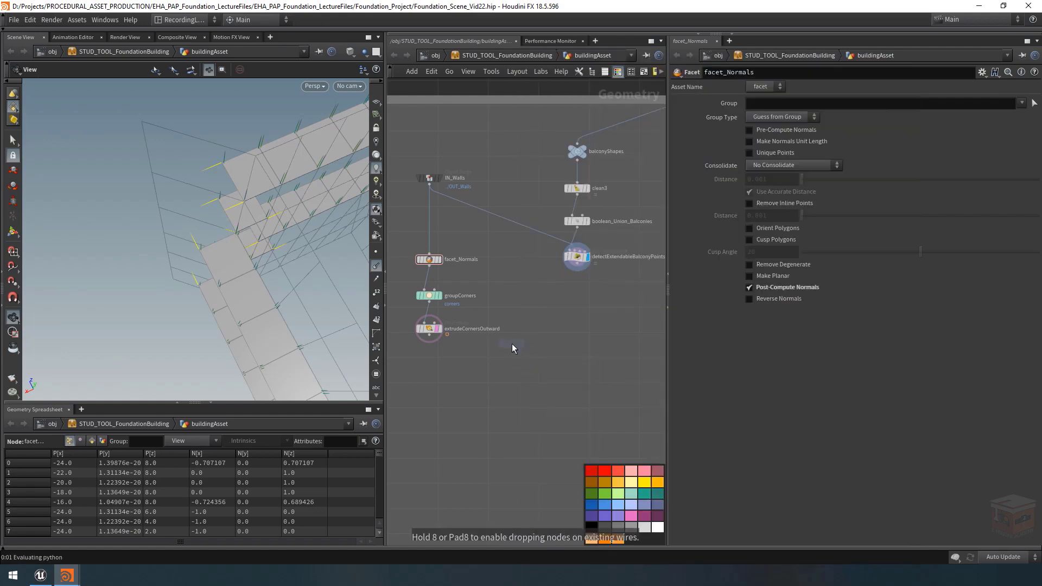
left_click(510, 359)
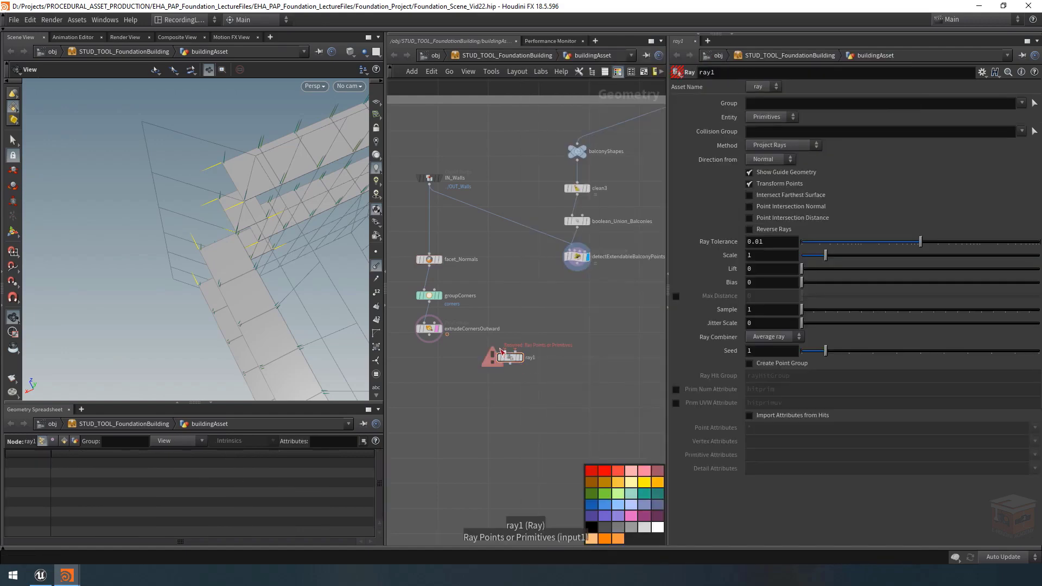
Feed detectExtendableBalconyPoints into the Ray node's first input and extrudeCornersOutward into its collision input, and display the Ray node.
left_click(501, 349)
left_click(577, 265)
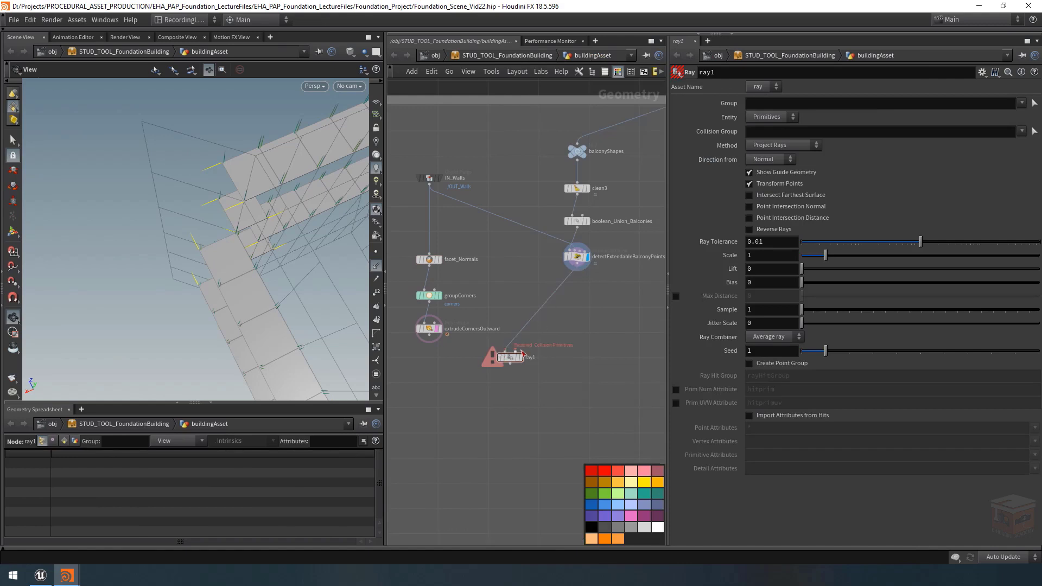
left_click(515, 349)
left_click(429, 341)
left_click(515, 357)
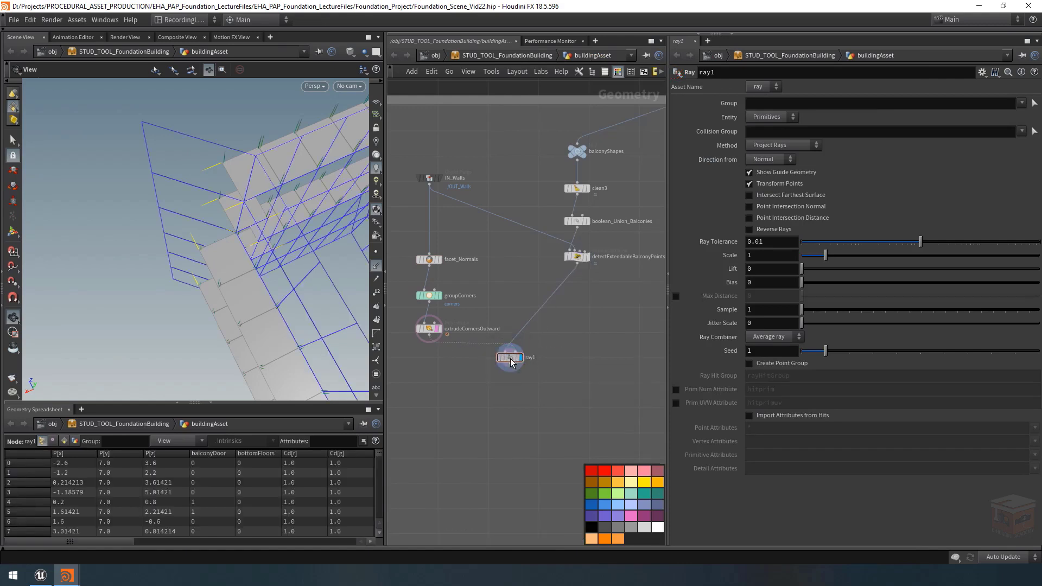
left_click(588, 257)
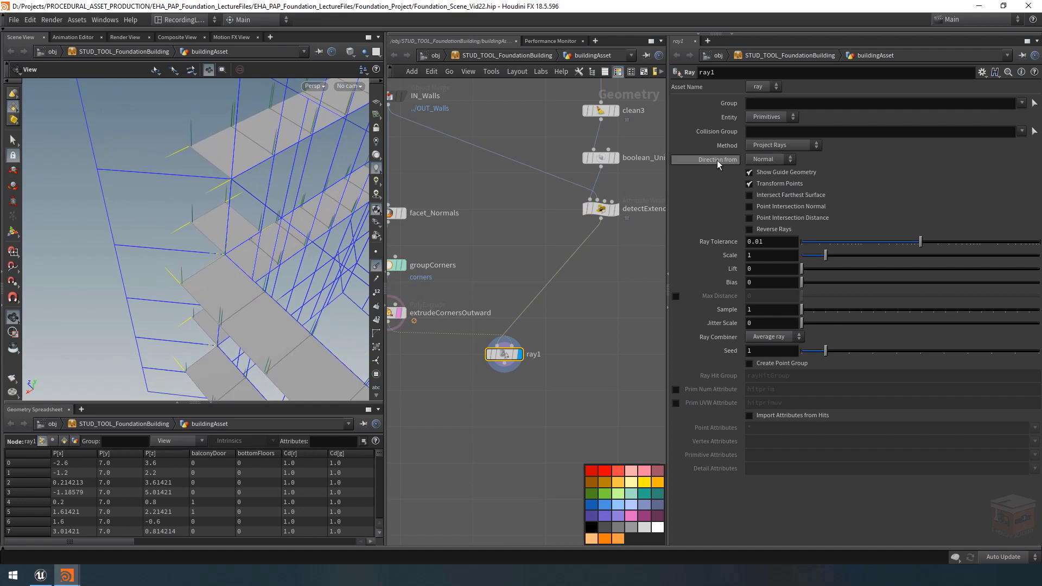
Set the Ray node to take its direction from an attribute, using N_1 as the direction attribute.
left_click(773, 160)
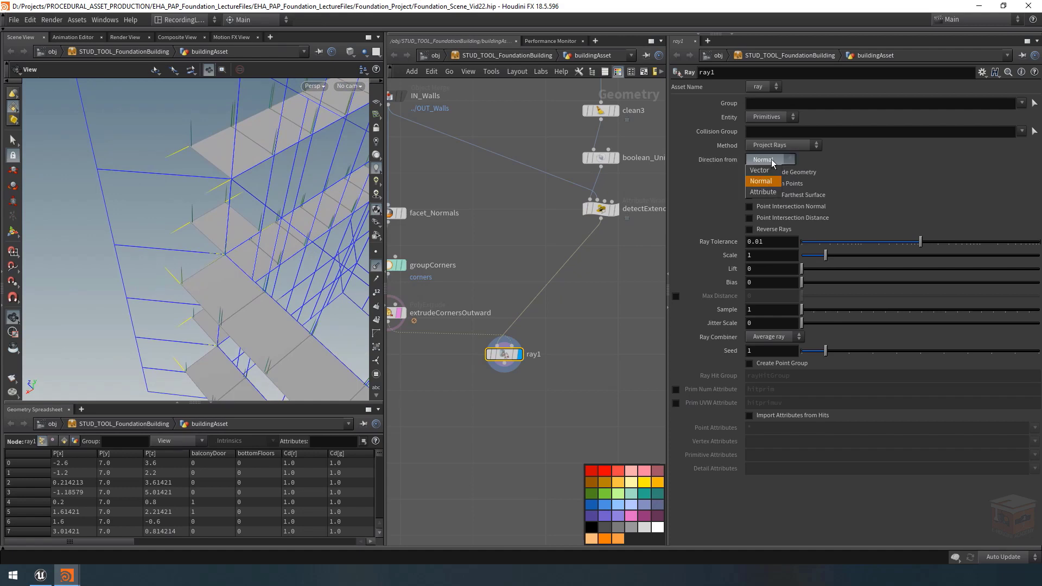
left_click(763, 192)
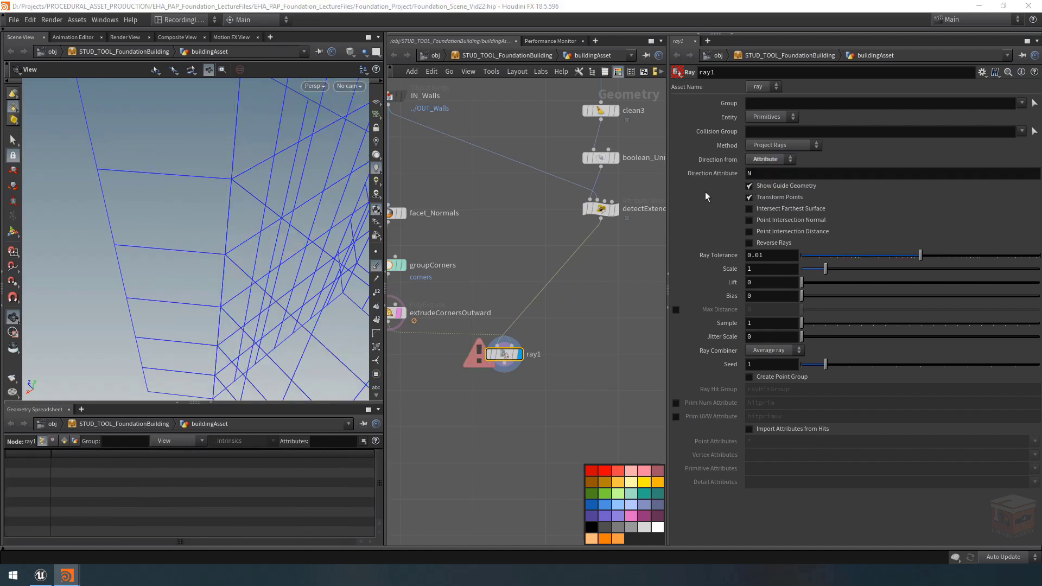
left_click(784, 173)
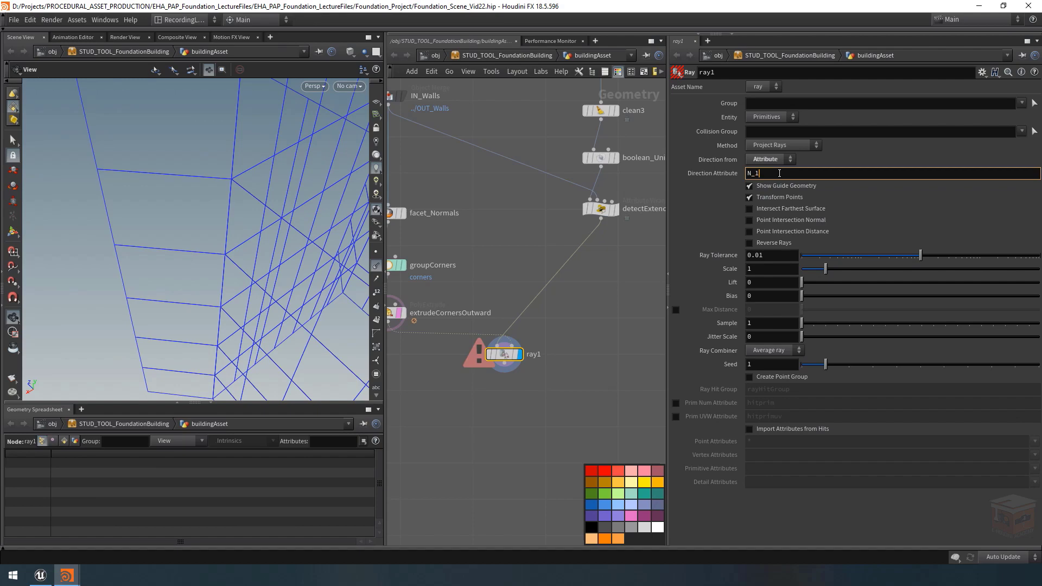
key("Return")
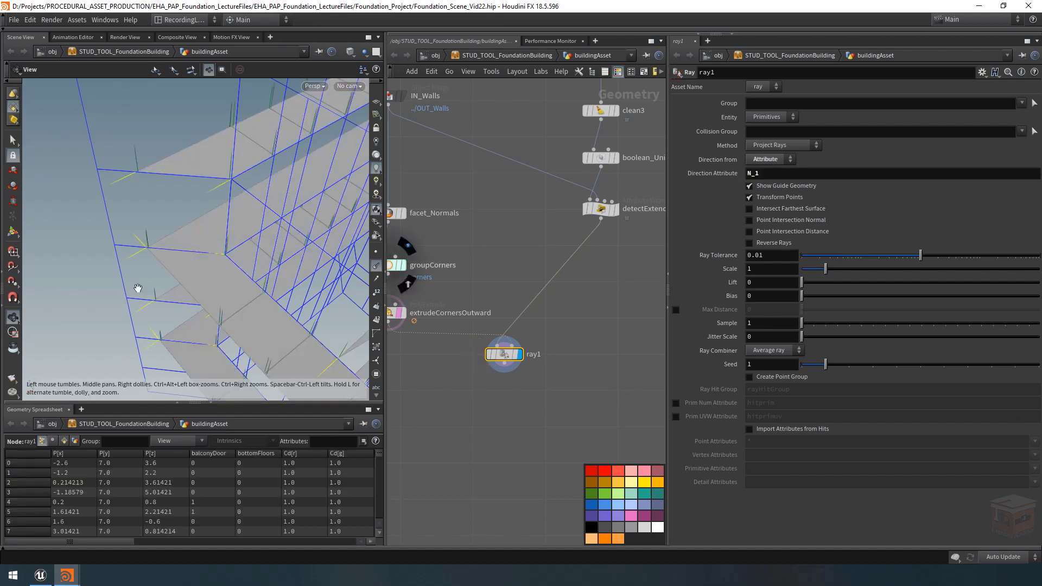
Check the projected balconies around the building and restrict the Ray node to the extendBalconyEdge group.
scroll(233, 250, "down", 5)
left_click_drag(233, 246, 171, 222)
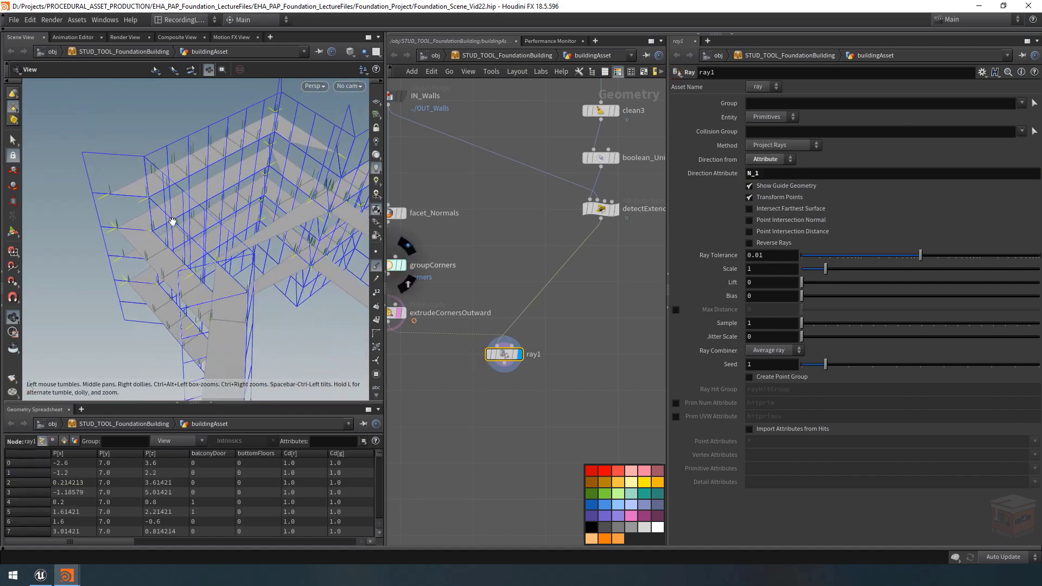
scroll(171, 222, "down", 2)
left_click_drag(234, 224, 149, 268)
scroll(216, 223, "down", 3)
scroll(129, 214, "up", 3)
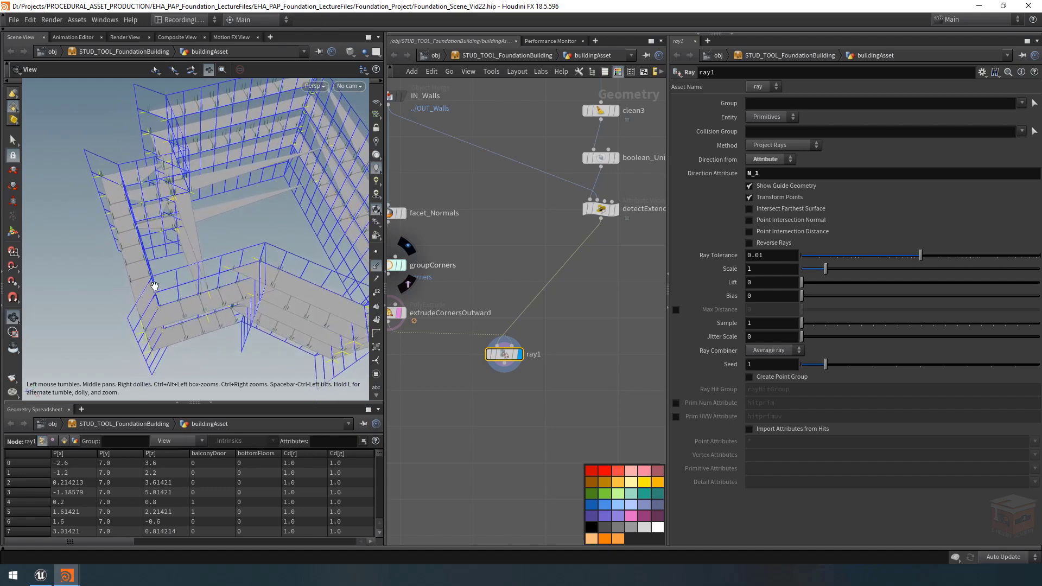
left_click_drag(212, 247, 163, 242)
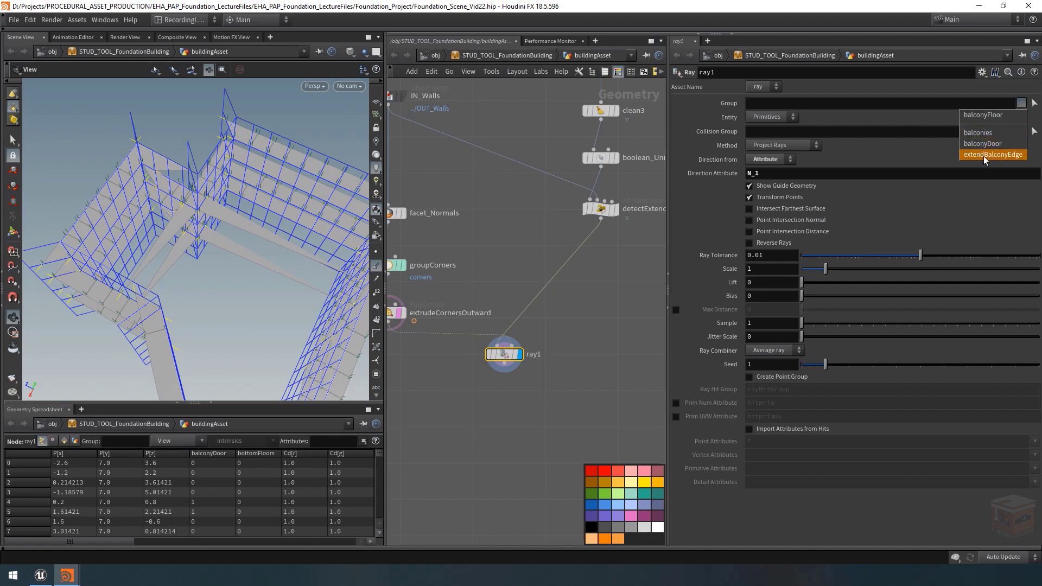
left_click(1012, 156)
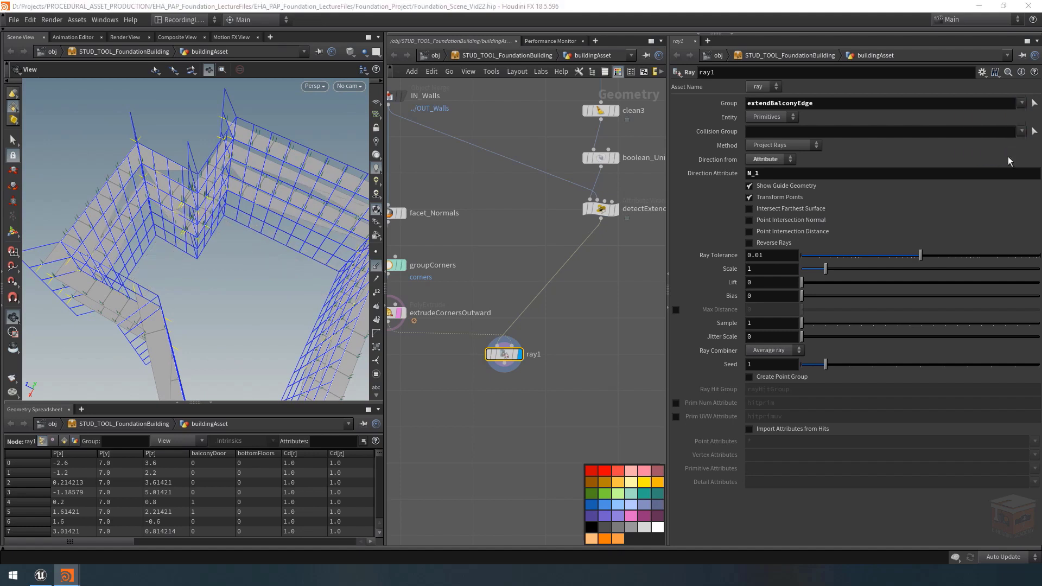
Show the extendBalconyEdge group points in the viewport and inspect how they are projected onto the corner extrusions.
left_click_drag(133, 208, 212, 161)
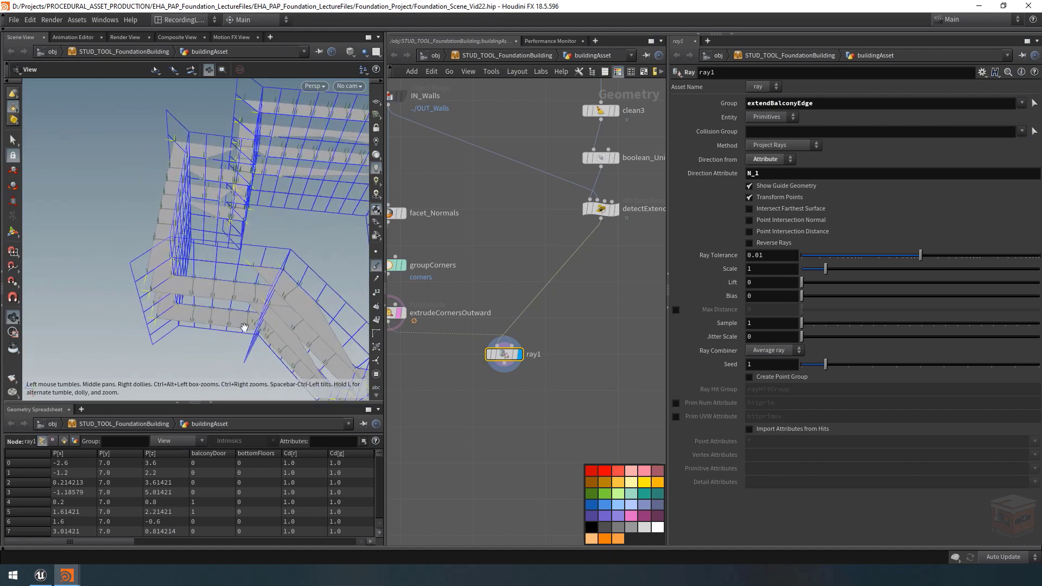
left_click(376, 374)
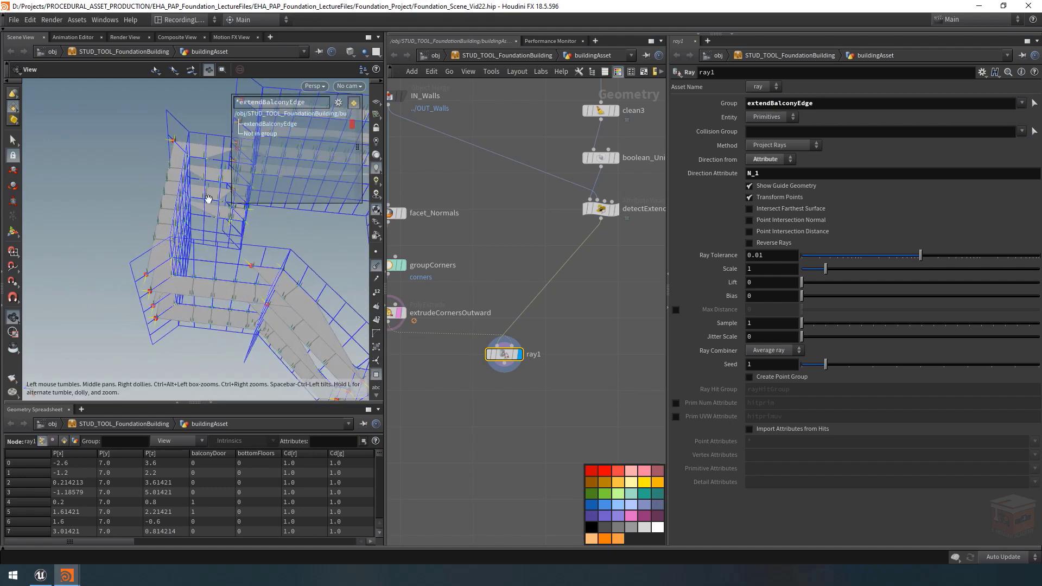
left_click_drag(207, 199, 407, 290)
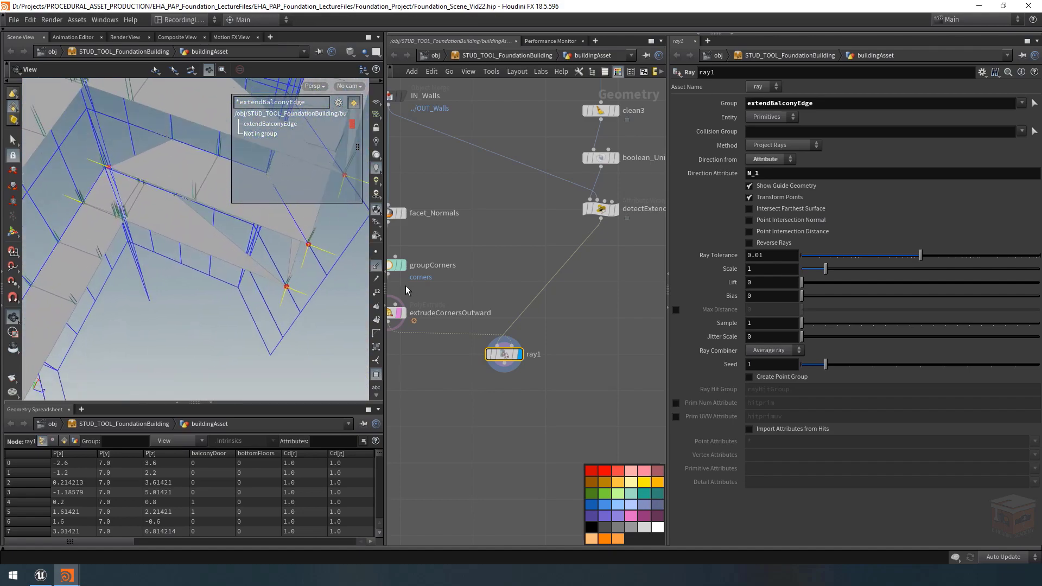
left_click_drag(125, 283, 199, 296)
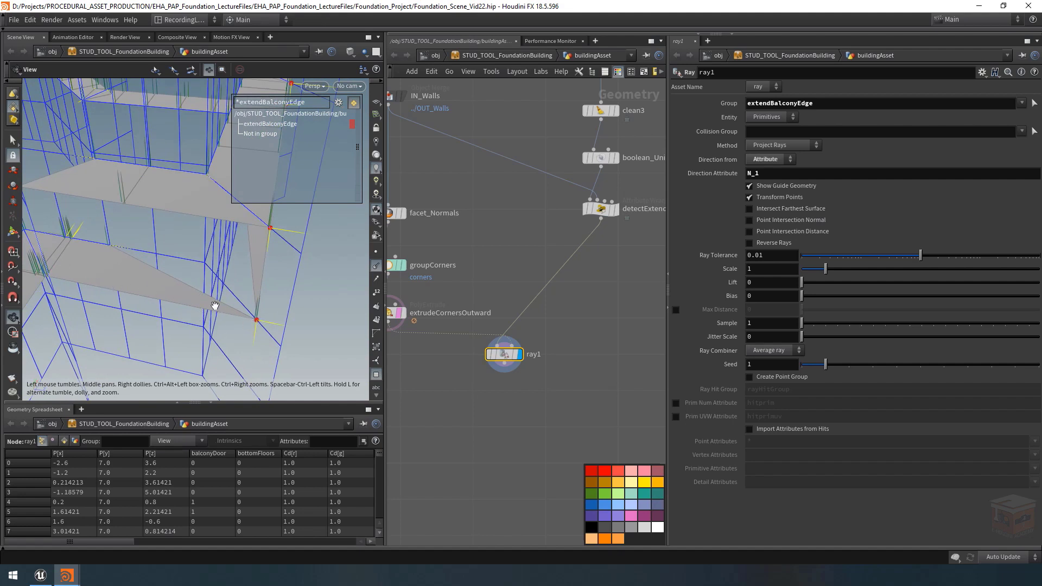
left_click_drag(181, 308, 261, 307)
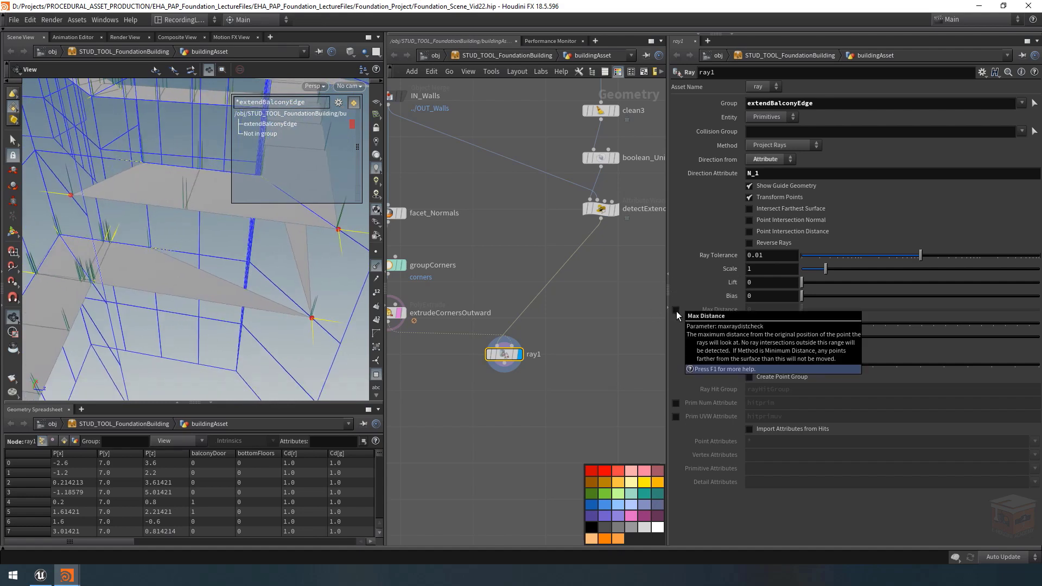
Enable the Max Distance limit on the Ray node.
middle_click_drag(628, 251, 555, 302)
scroll(566, 297, "down", 2)
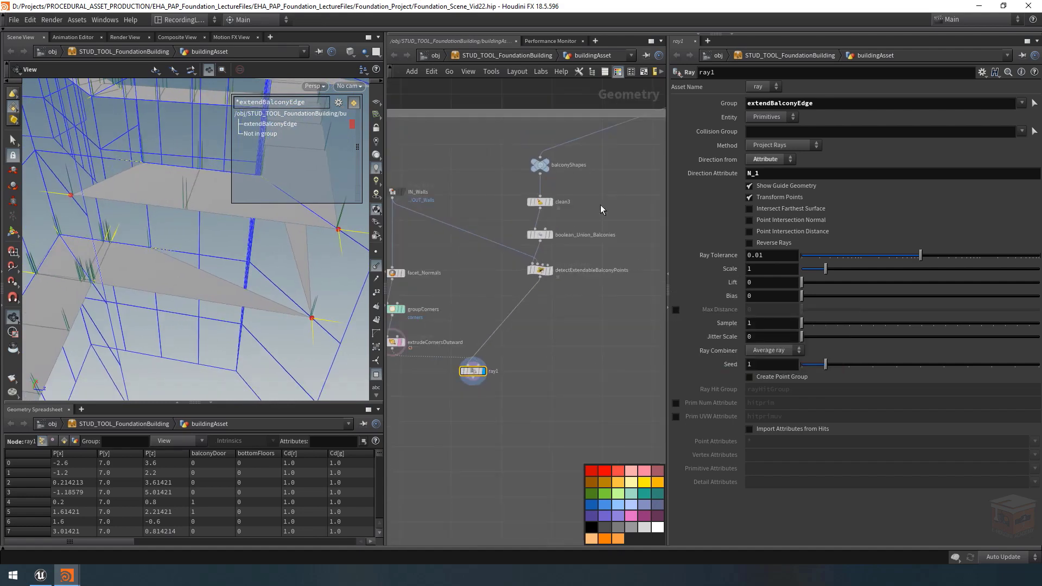
middle_click_drag(464, 296, 497, 293)
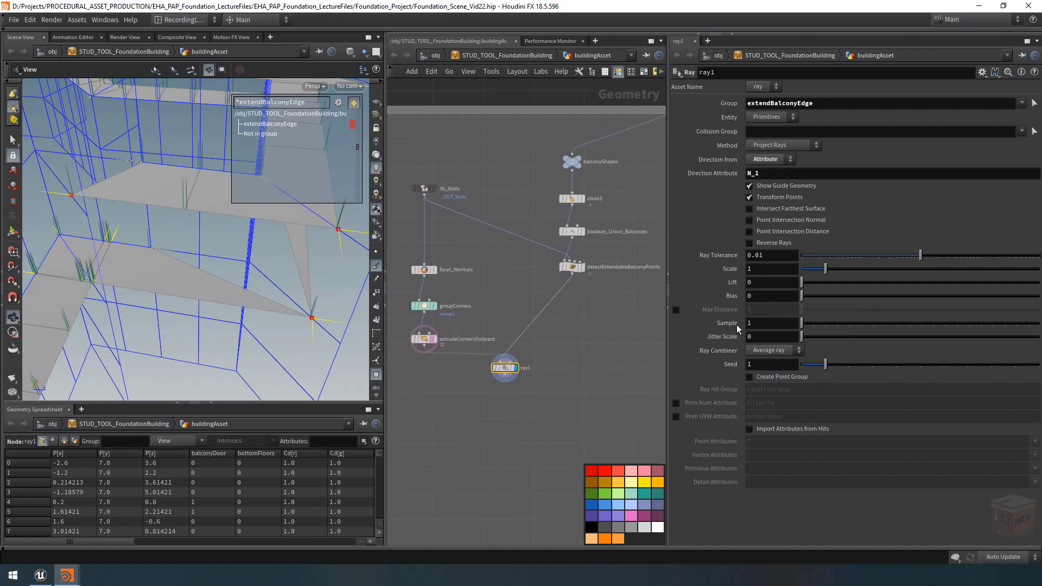
left_click(676, 310)
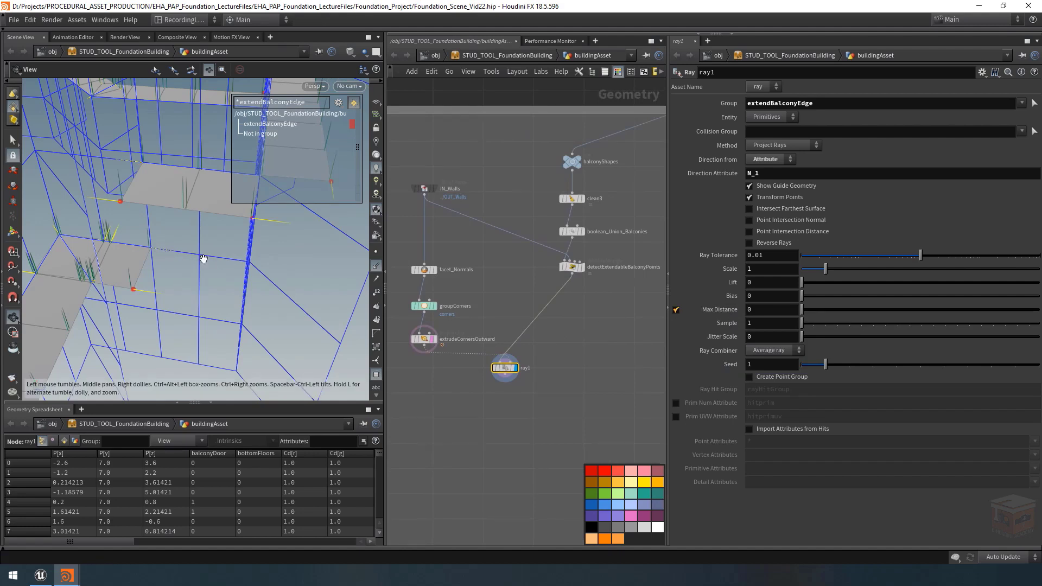
Link the Ray node's Max Distance to the building asset's Wall Segment Width by copying that parameter and pasting it as a relative reference.
mouse_move(66, 575)
left_click(149, 522)
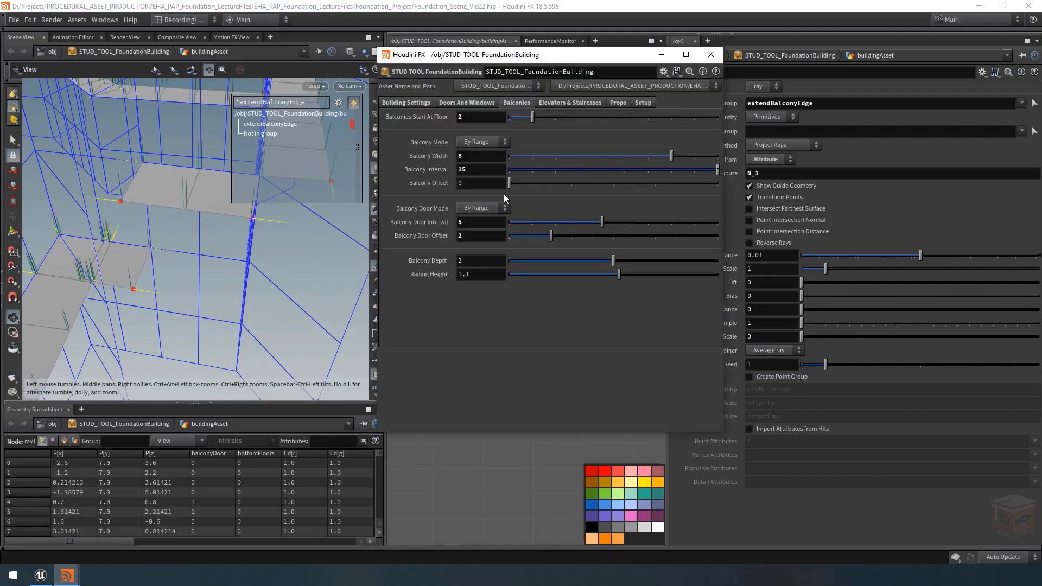
left_click(404, 104)
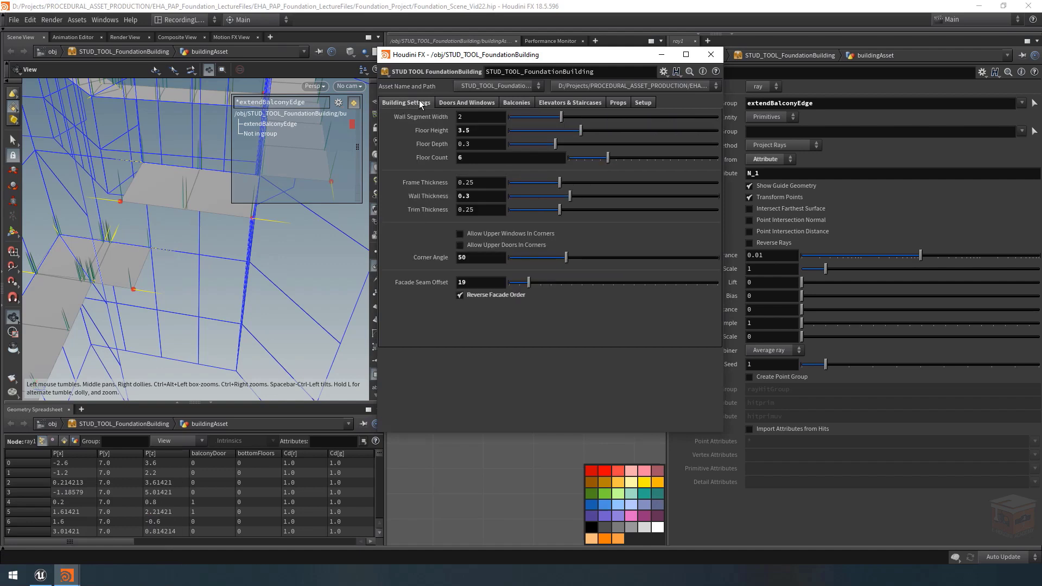
right_click(429, 116)
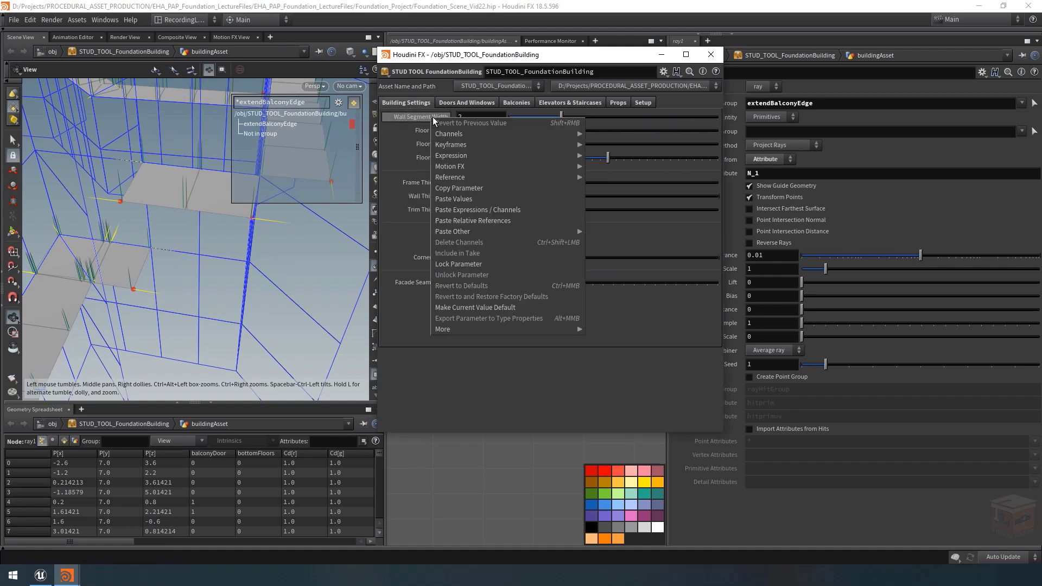
left_click(458, 190)
left_click(660, 55)
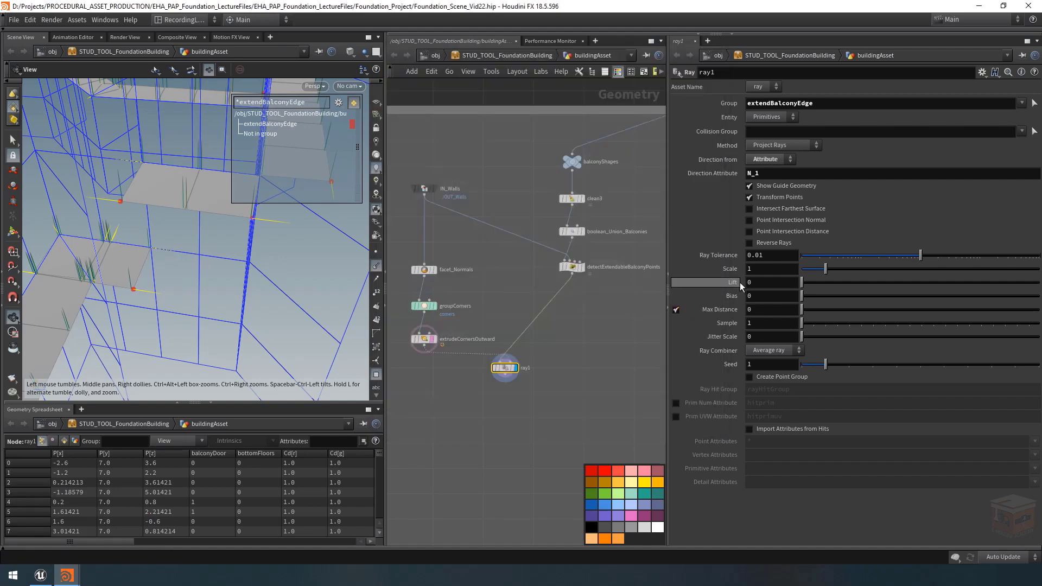
right_click(754, 309)
left_click(809, 413)
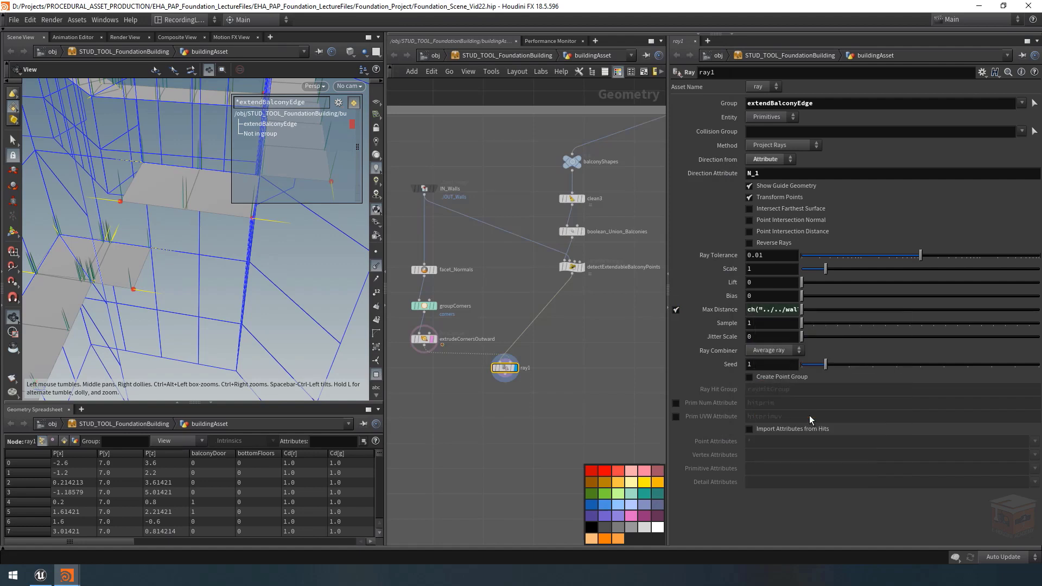
Set the Max Distance expression to ch("../../wallSegmentWidth")*1.75 and inspect the projected balcony corners.
left_click_drag(202, 250, 209, 253)
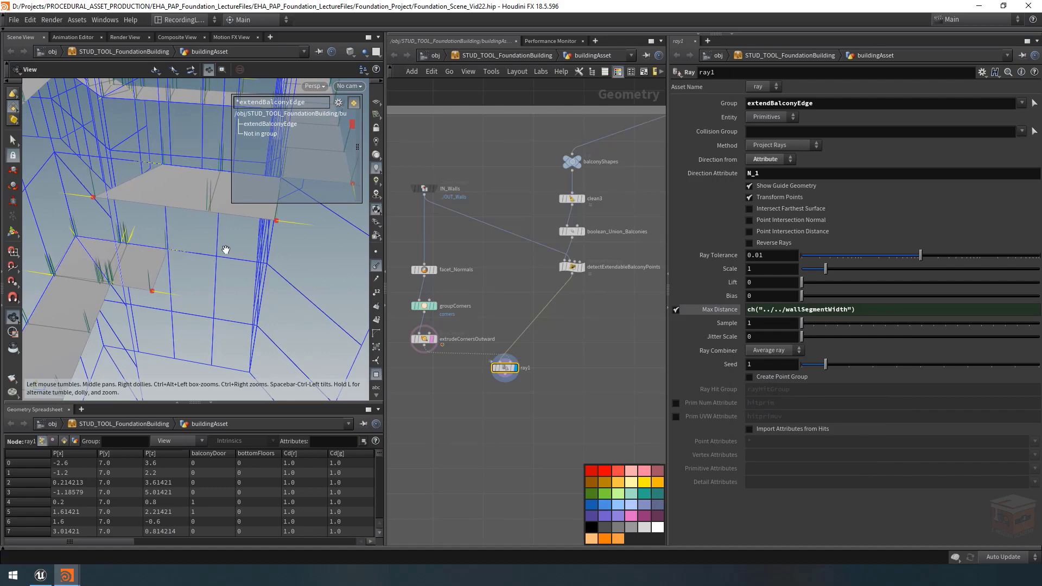
left_click_drag(205, 250, 129, 195)
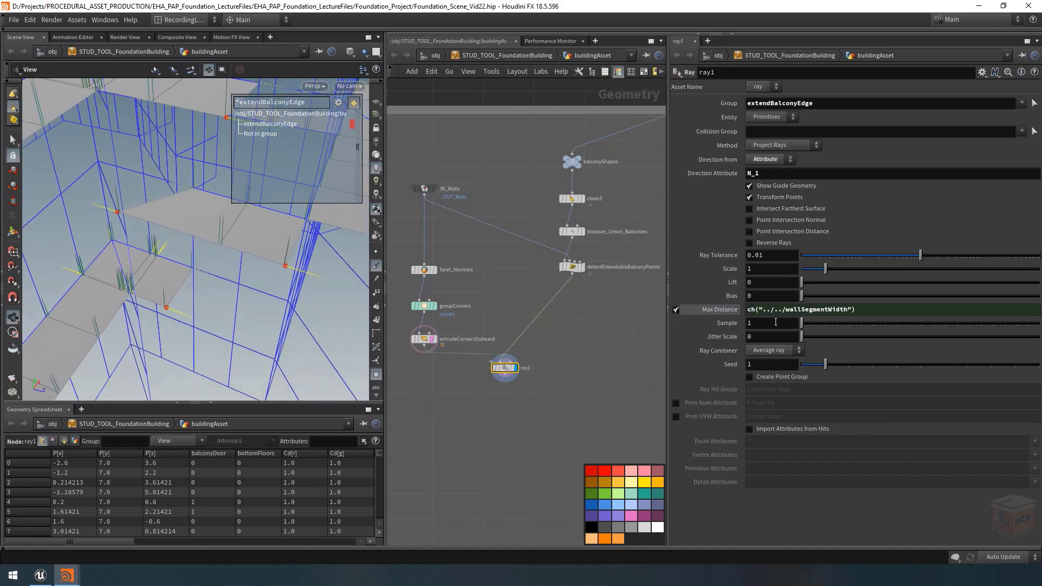
left_click(859, 308)
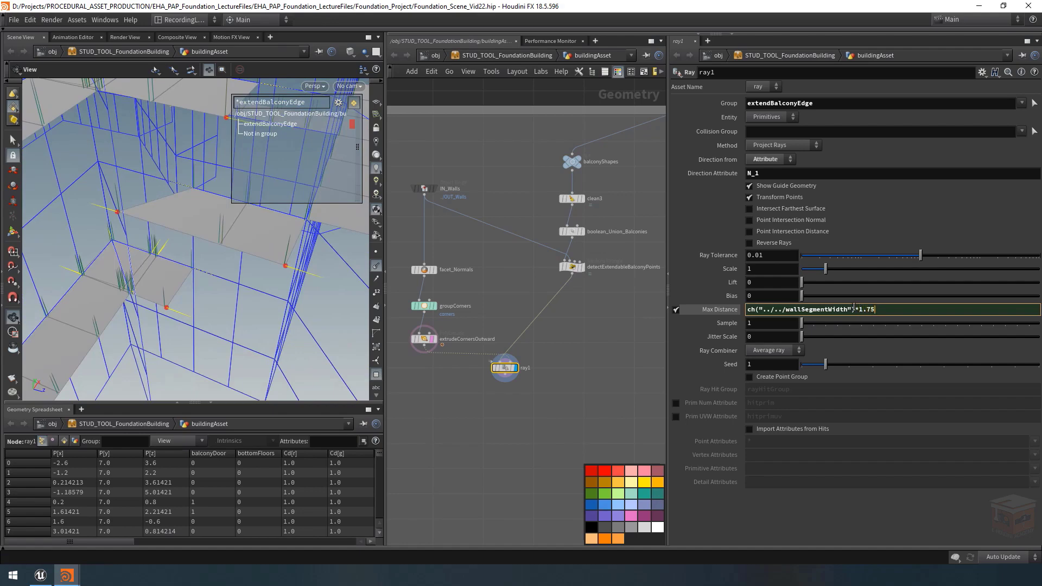
key("Return")
left_click_drag(186, 309, 179, 262)
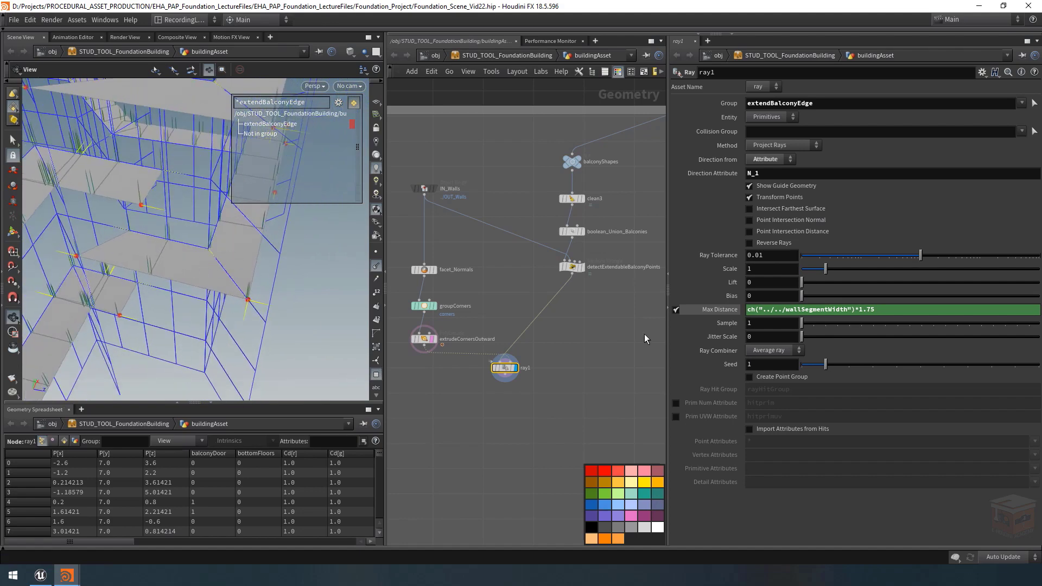
left_click_drag(244, 294, 272, 274)
left_click(895, 310)
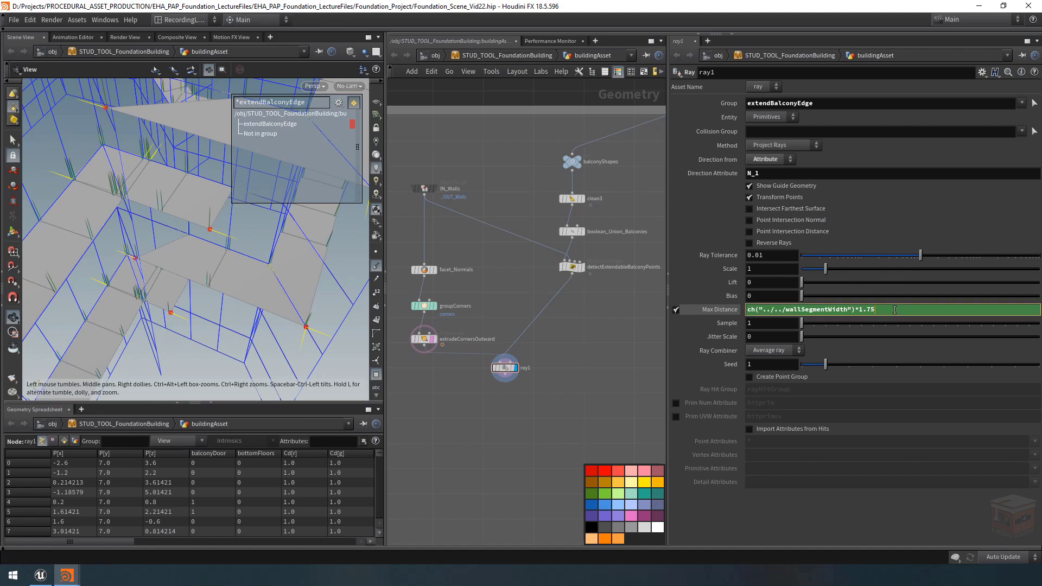
left_click_drag(230, 303, 239, 284)
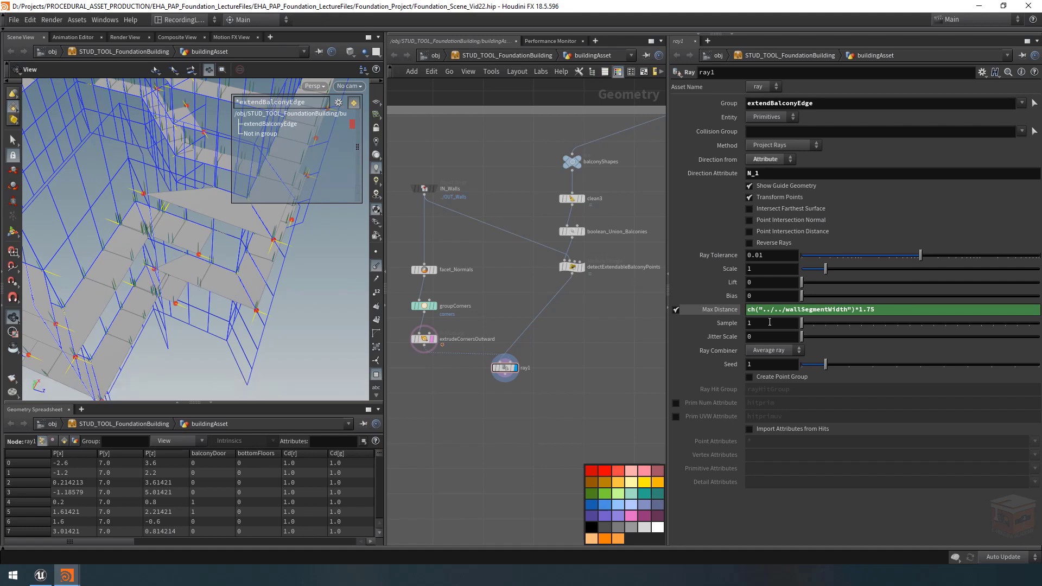
left_click(894, 308)
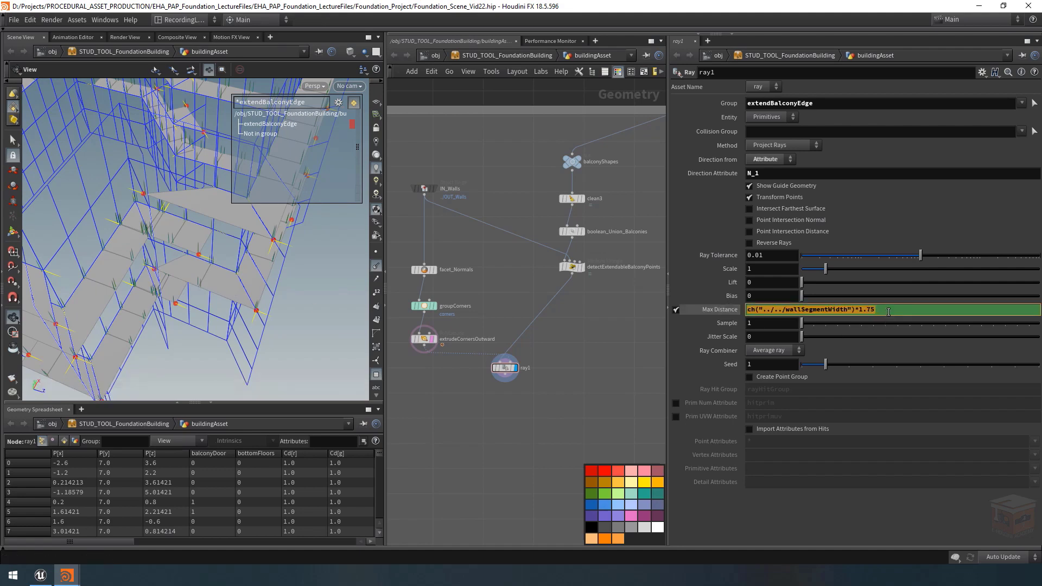
left_click(887, 313)
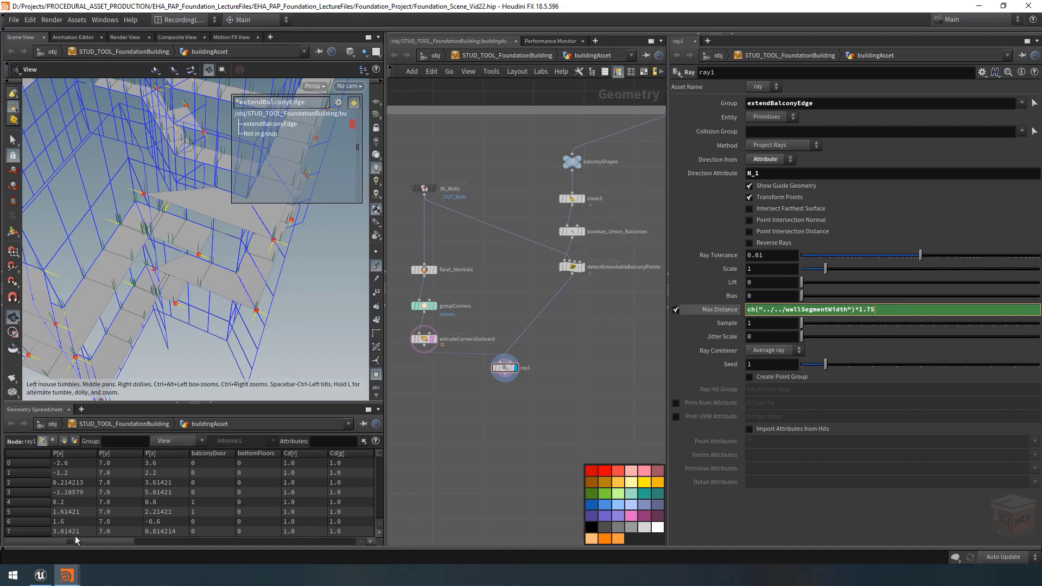
Switch to Unreal Editor, set the example building asset's Balcony Depth to 5, and inspect how its balconies behave at the corners.
left_click(43, 576)
mouse_move(601, 232)
right_mouse_down()
mouse_move(564, 234)
mouse_move(614, 244)
right_mouse_up()
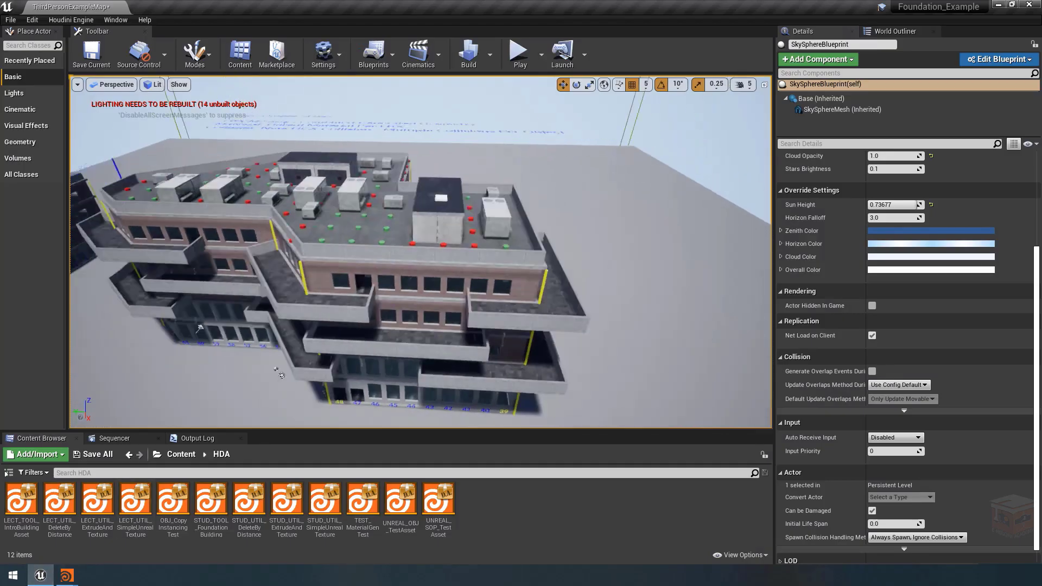
right_click_drag(429, 221, 455, 244)
left_click(413, 250)
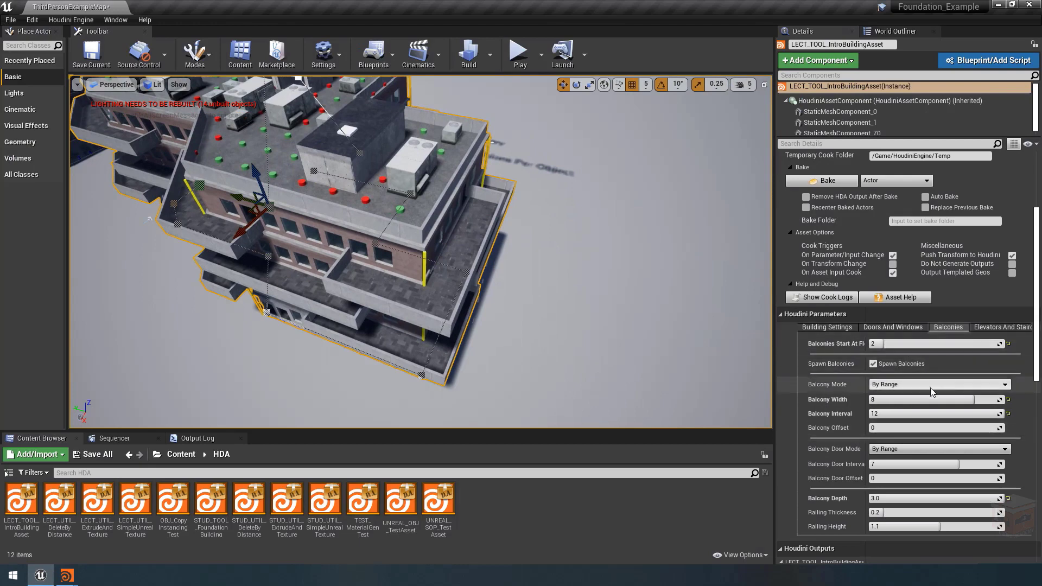
left_click(891, 498)
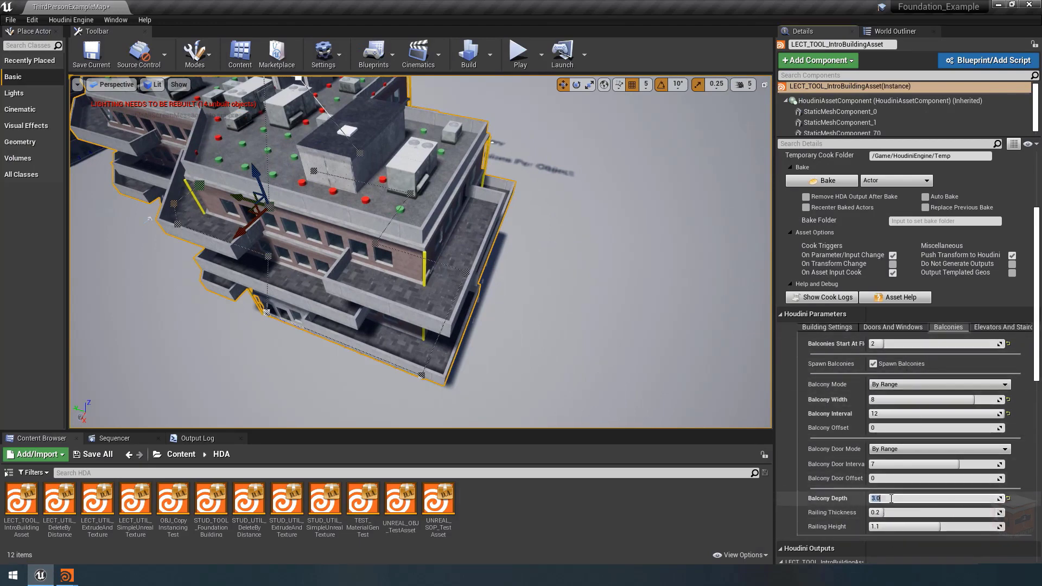
type("5")
key("Return")
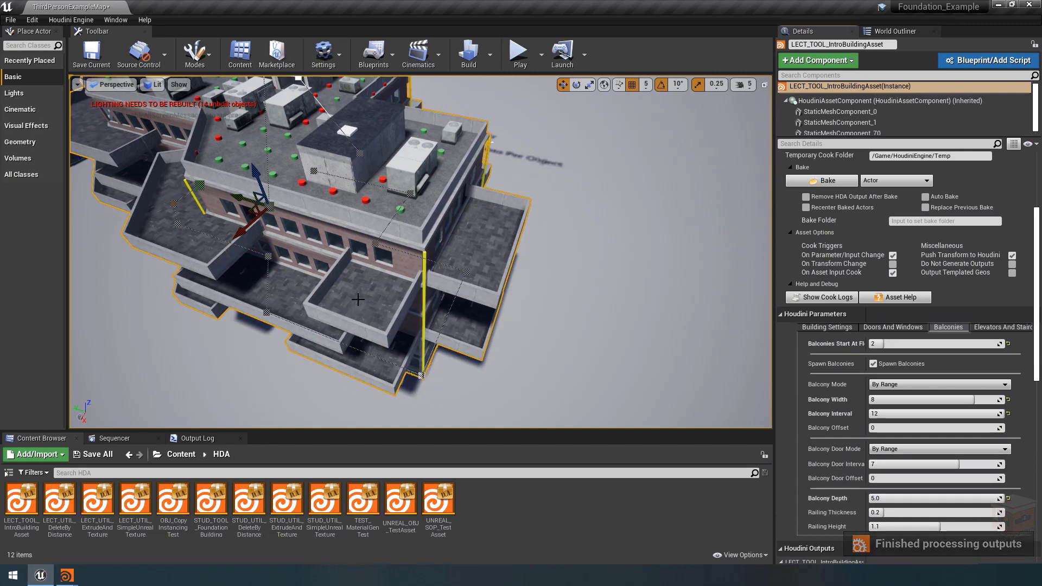
mouse_move(434, 280)
right_mouse_down()
mouse_move(467, 310)
mouse_move(418, 288)
mouse_move(435, 280)
right_mouse_up()
right_click_drag(508, 246, 472, 247)
right_click_drag(638, 289, 649, 289)
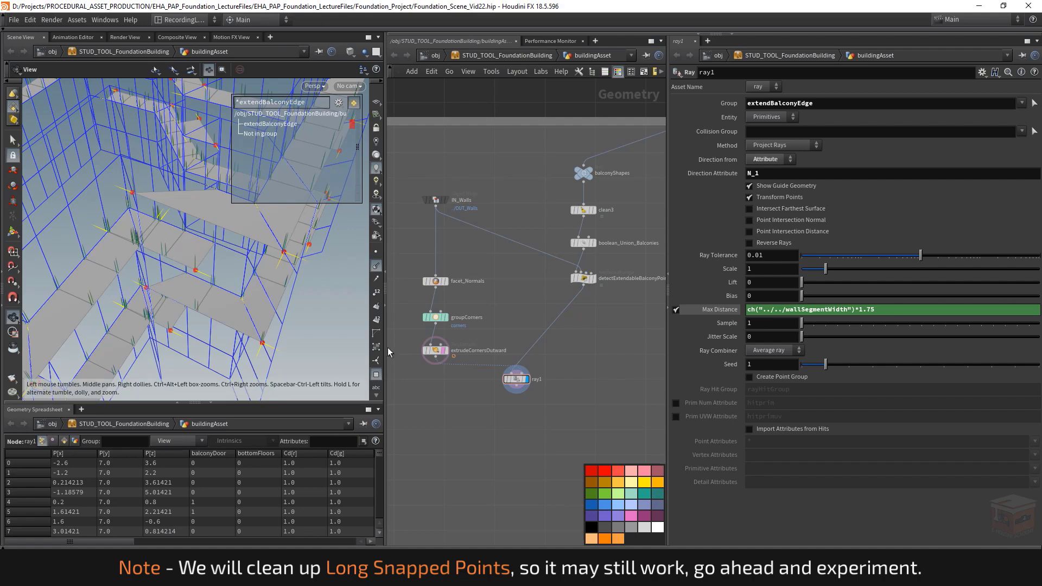
Turn off the extendBalconyEdge group display in Houdini's viewport.
left_click(376, 375)
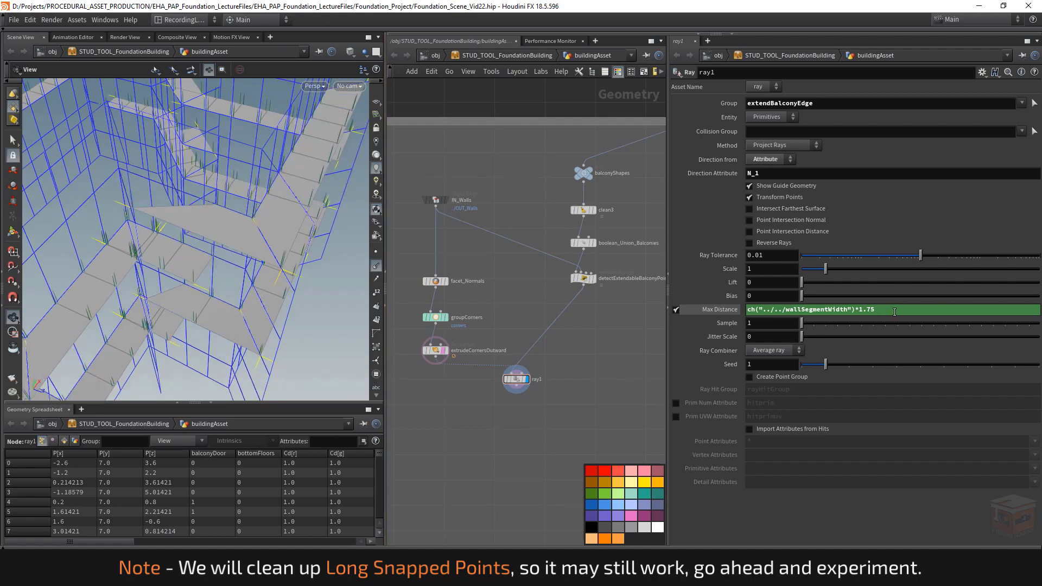
left_click(901, 311)
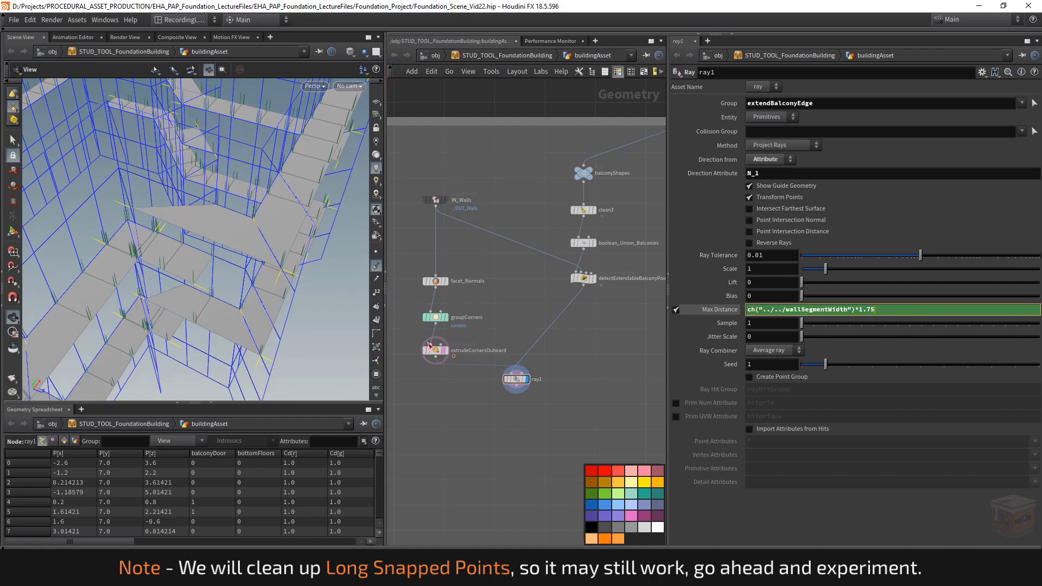
middle_click_drag(498, 436, 481, 416)
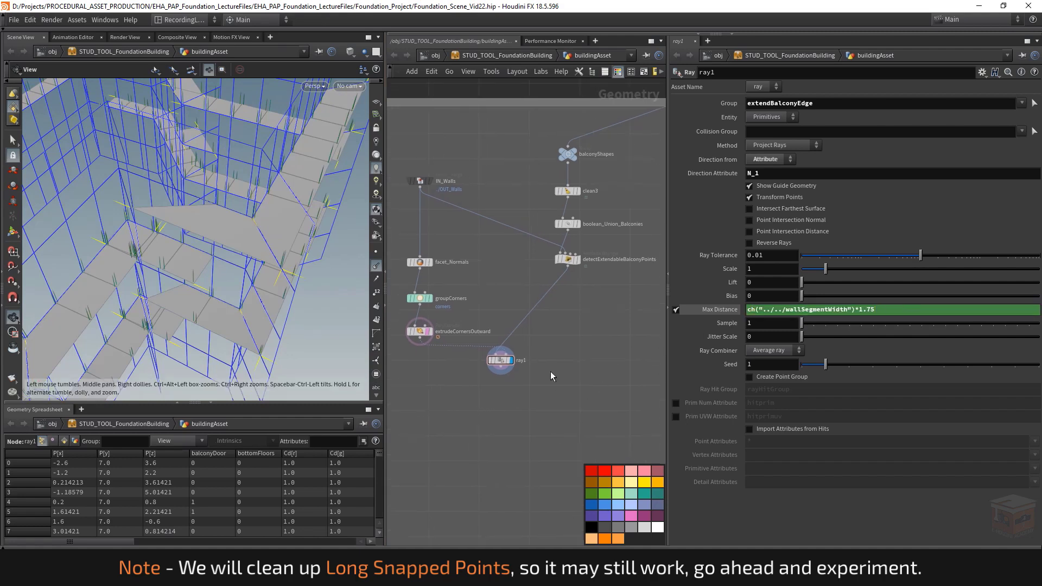
Rename the ray1 node as rayToExtendedBalconies.
scroll(537, 363, "up", 2)
scroll(530, 364, "up", 2)
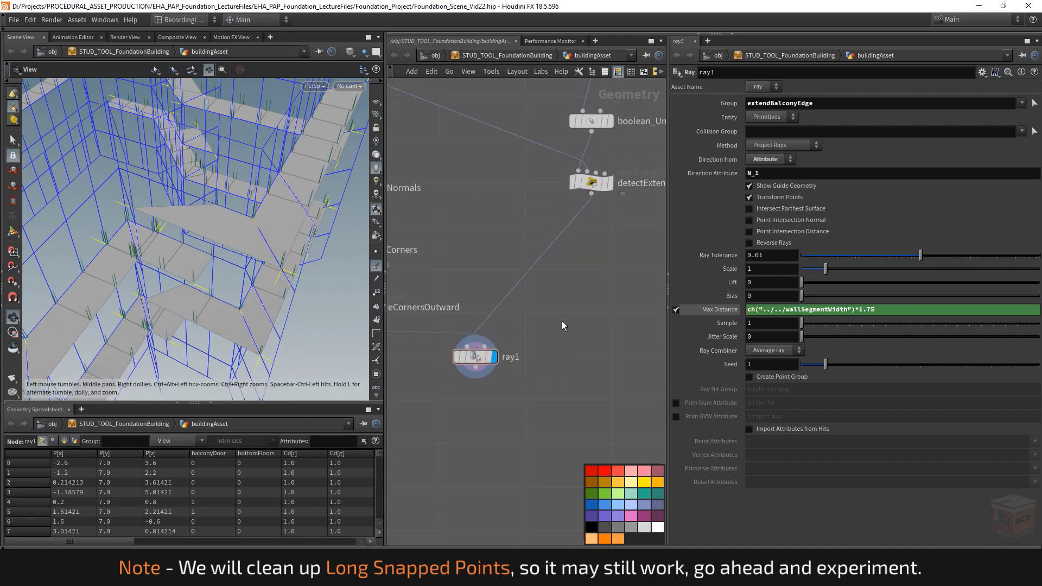
double_click(510, 357)
type("rayToE")
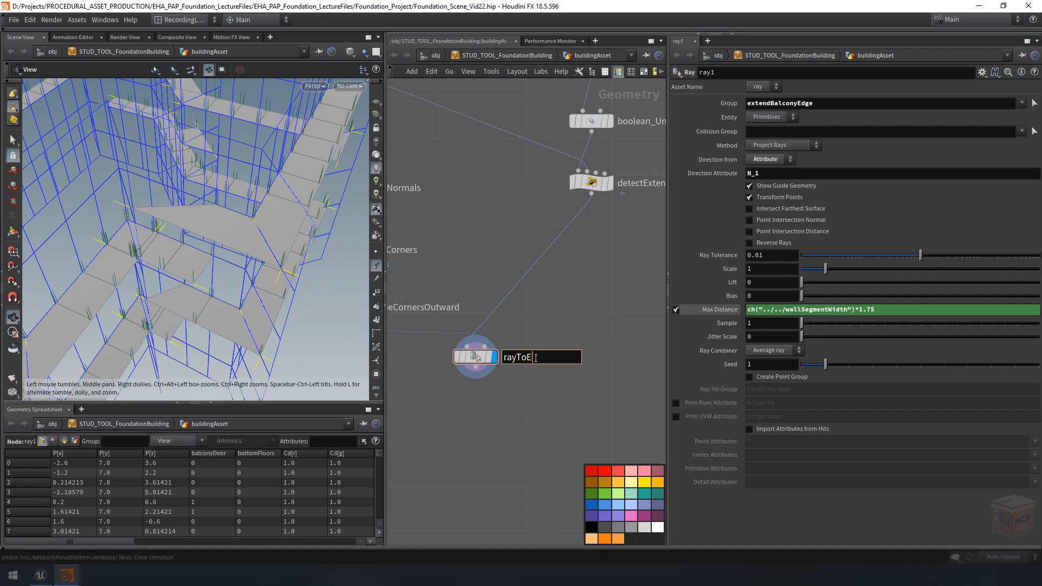
type("xtendedBalc")
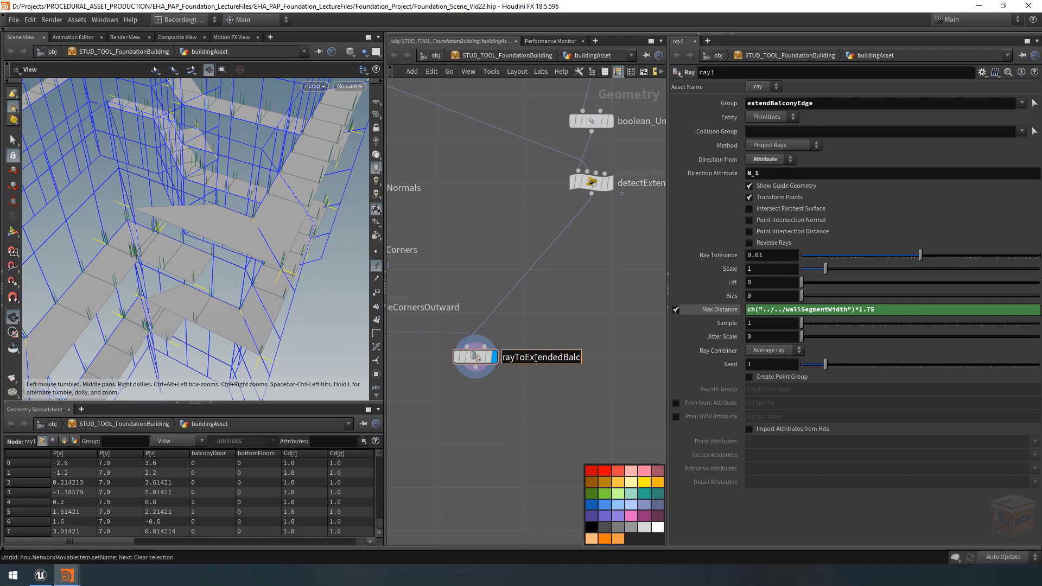
type("onies")
key("Return")
scroll(597, 312, "down", 4)
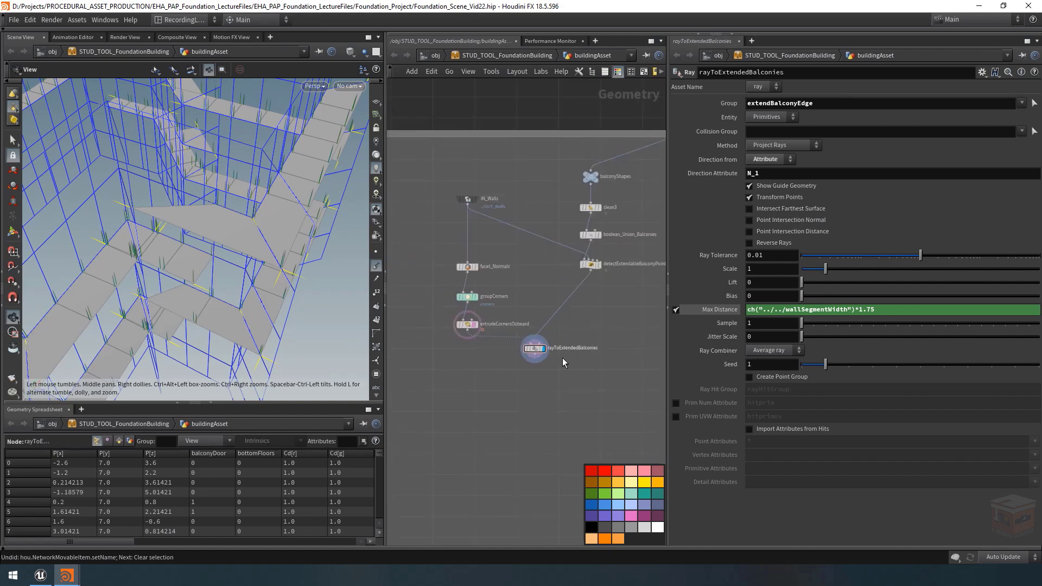
Display point numbers in the viewport and examine the badly snapped balcony corner points up close.
right_click_drag(271, 323, 182, 254)
right_click_drag(258, 258, 282, 259)
middle_click_drag(572, 399, 552, 368)
right_click_drag(229, 236, 272, 247)
left_click_drag(271, 246, 161, 227)
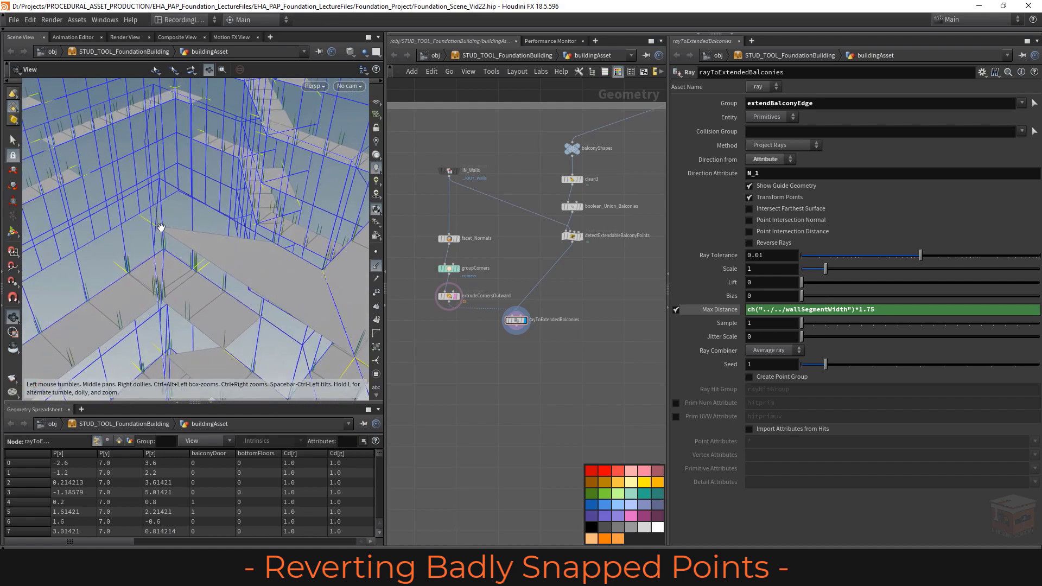
middle_click_drag(169, 233, 176, 229)
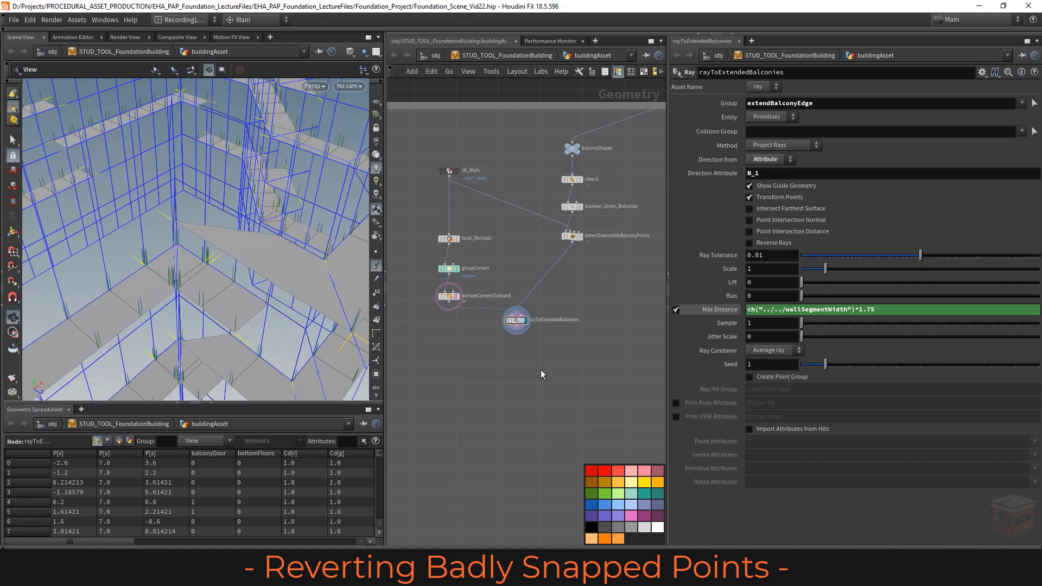
middle_click_drag(538, 372, 531, 357)
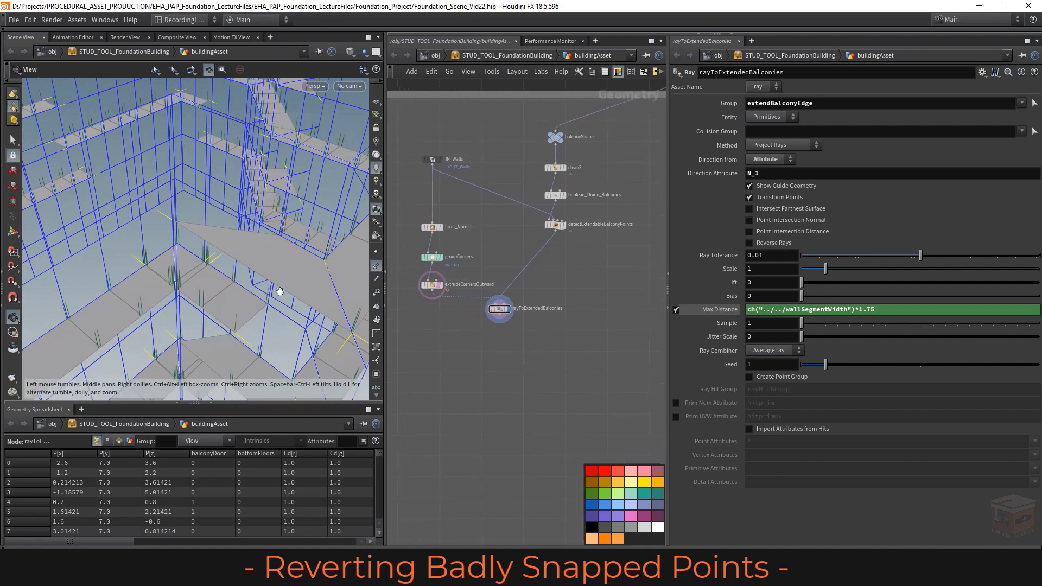
middle_click_drag(280, 291, 227, 268)
left_click(376, 292)
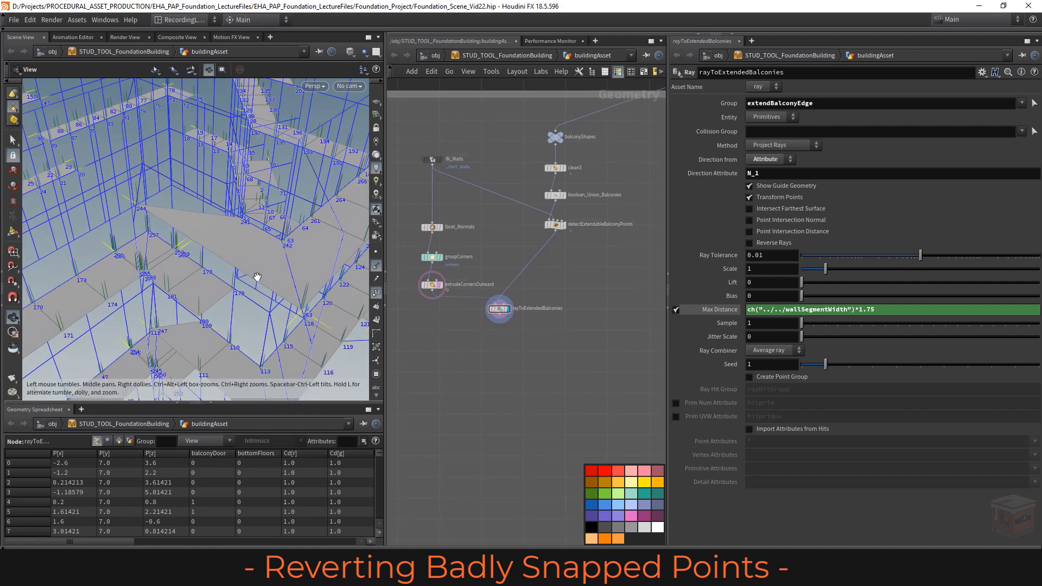
left_click_drag(268, 275, 251, 272)
left_click_drag(304, 316, 195, 240)
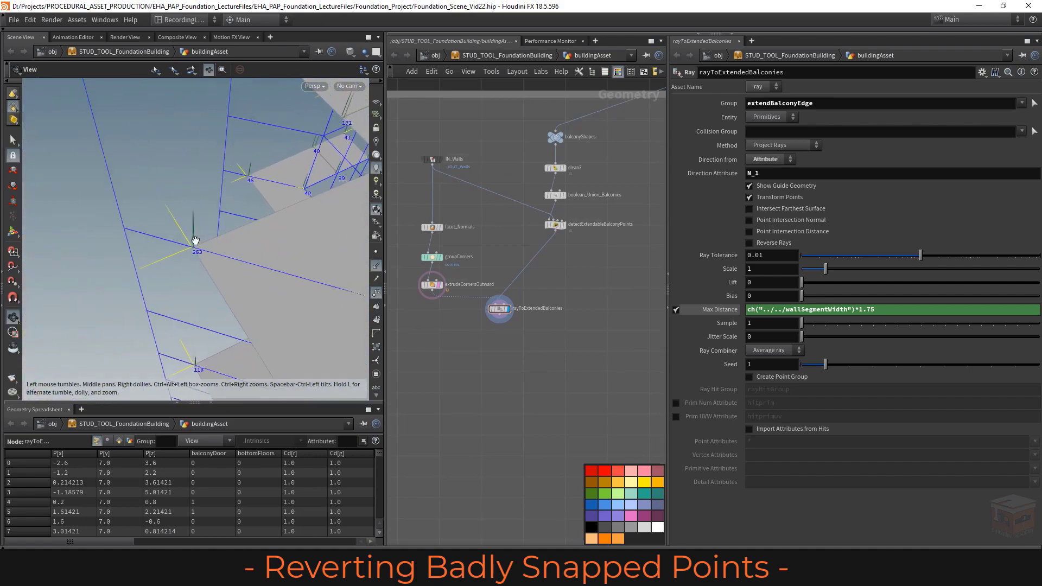
Add a Fuse node after rayToExtendedBalconies, display its output, and check the point numbers at the balcony corners.
scroll(489, 345, "up", 4)
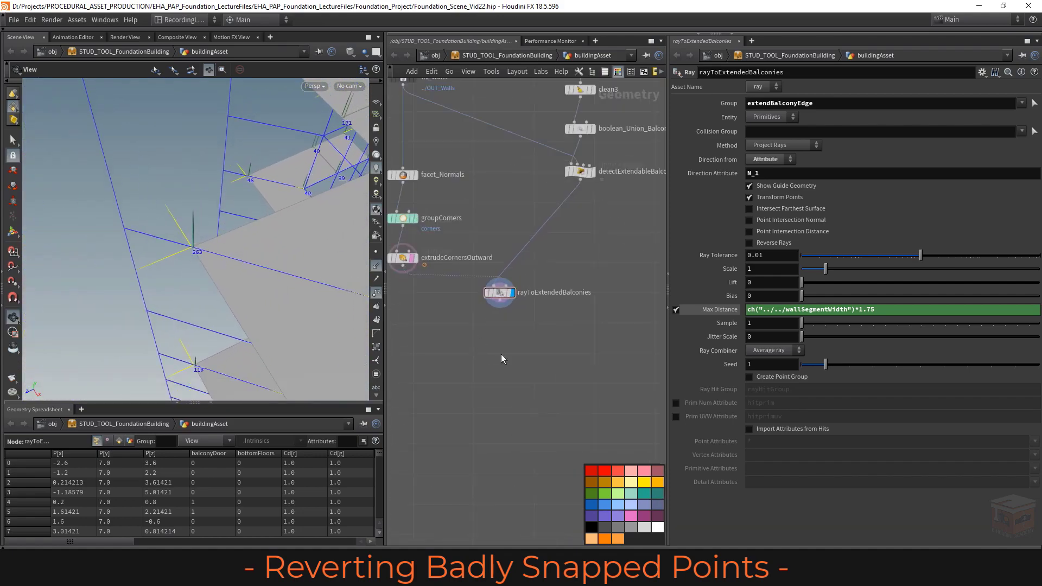
key("Tab")
type("null")
key("Return")
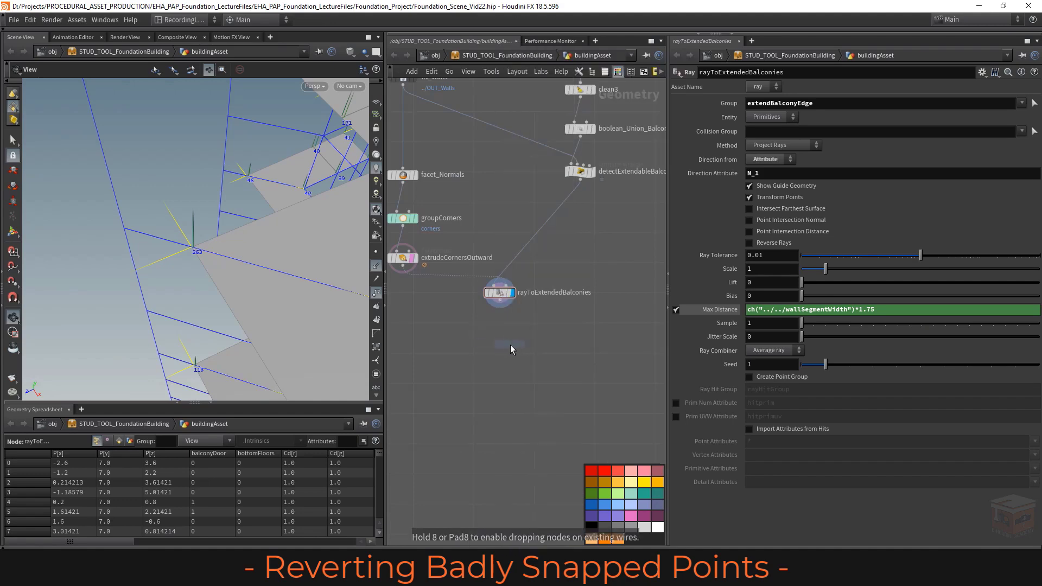
left_click(542, 333)
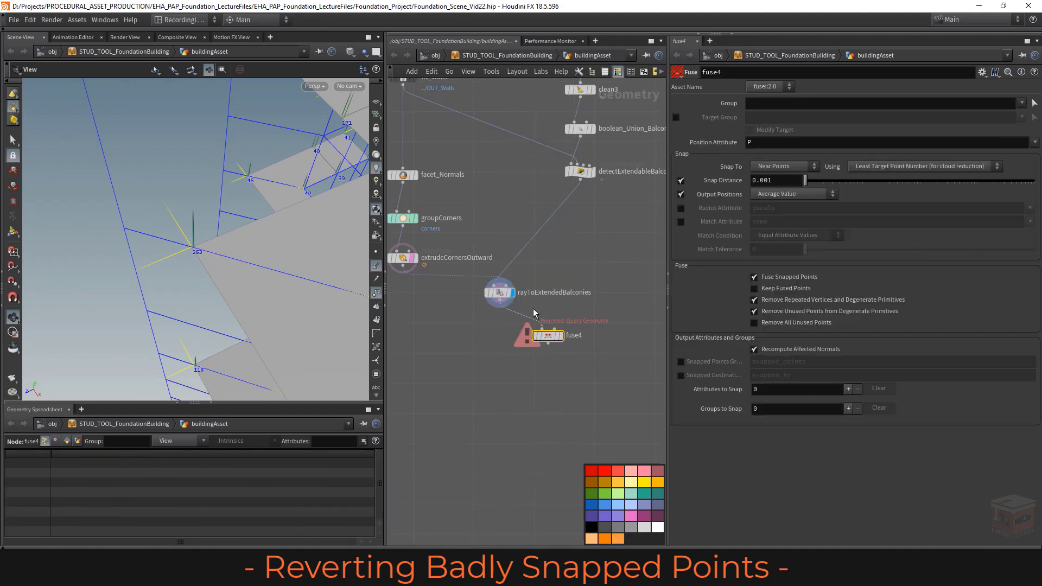
left_click(563, 337)
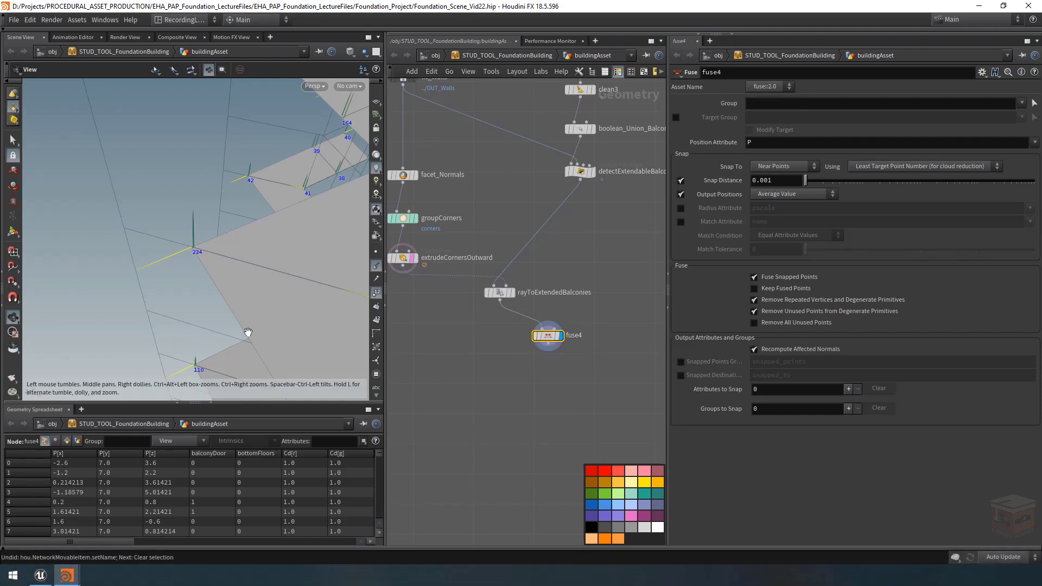
middle_click_drag(536, 386, 507, 382)
left_click_drag(259, 256, 269, 254)
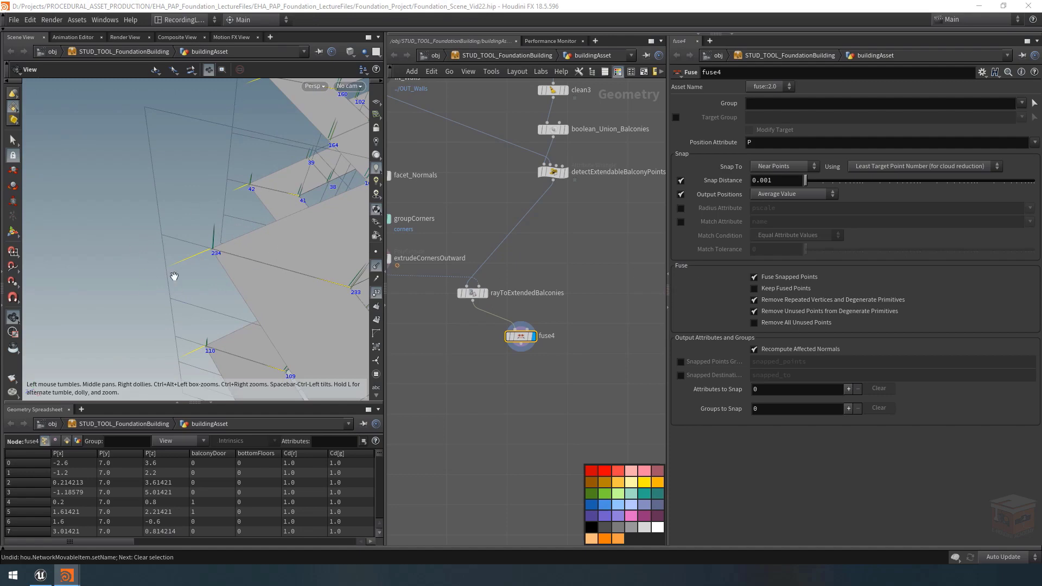
Add an Attribute Wrangle node after fuse4 and rename it as measureNeighbours.
middle_click_drag(494, 386, 488, 384)
key("Tab")
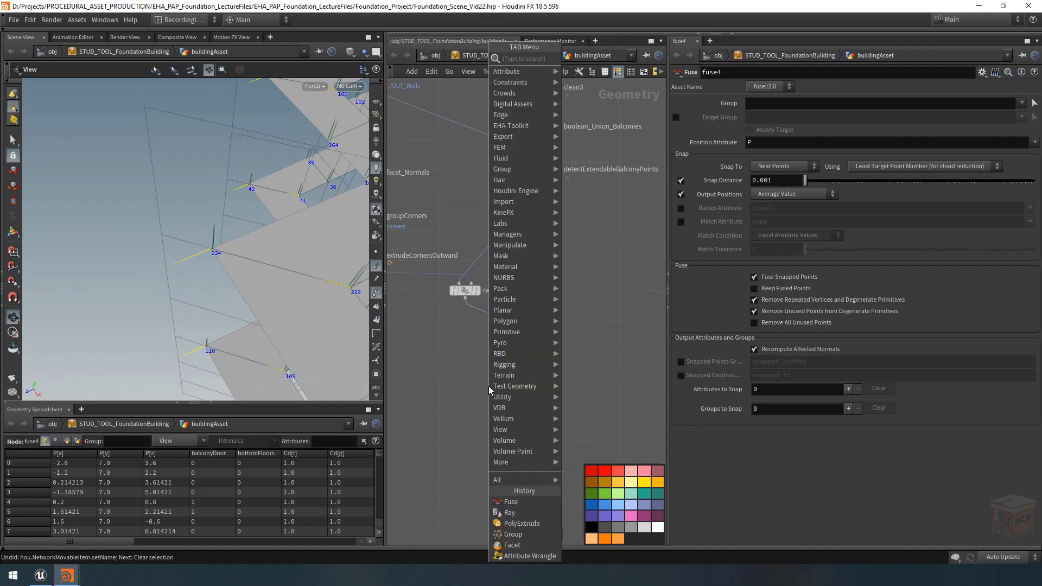
type("attribwran")
key("Return")
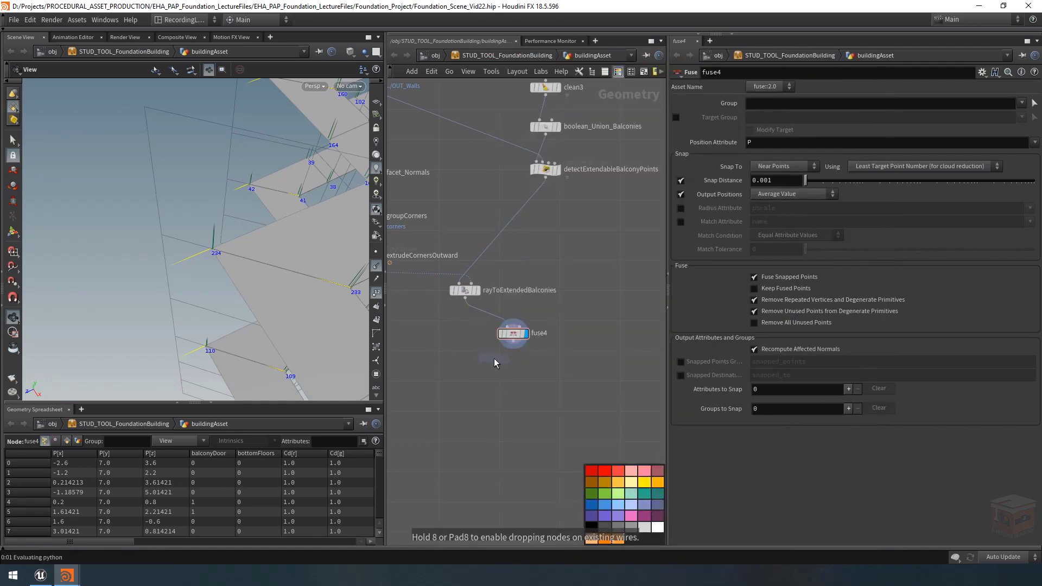
left_click(517, 377)
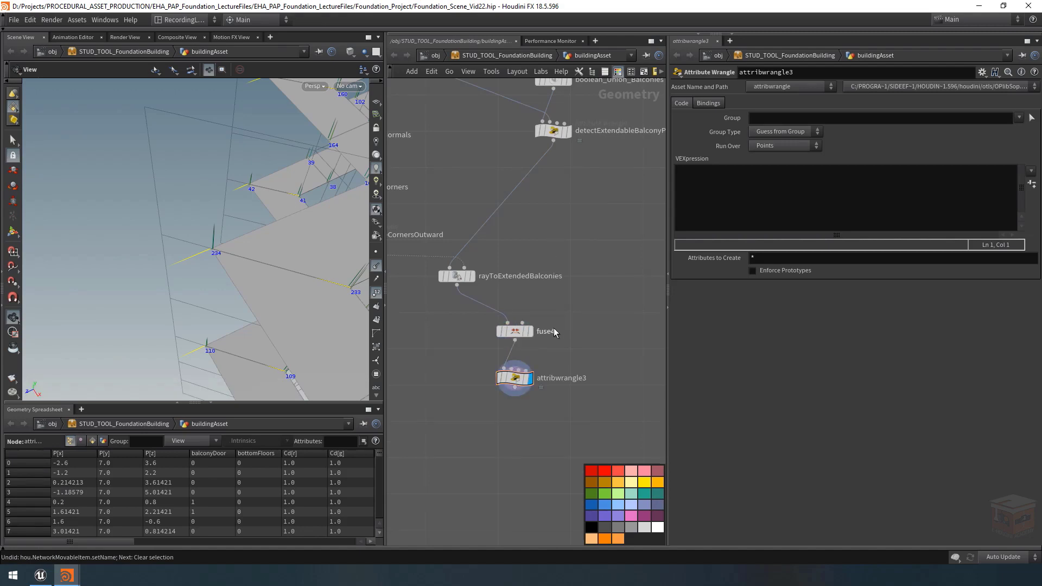
key("F2")
type("measureNeighbours")
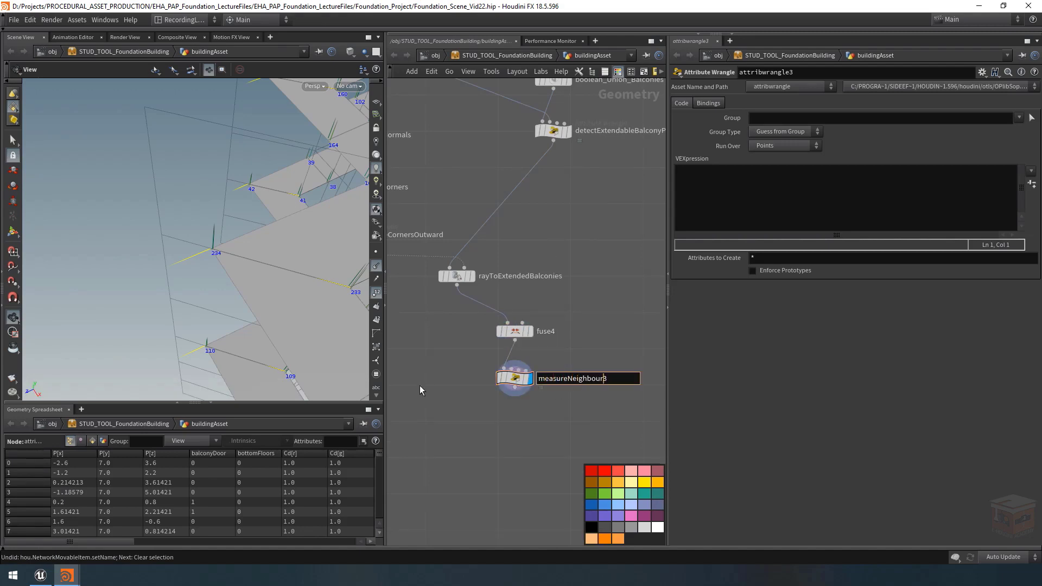
key("Return")
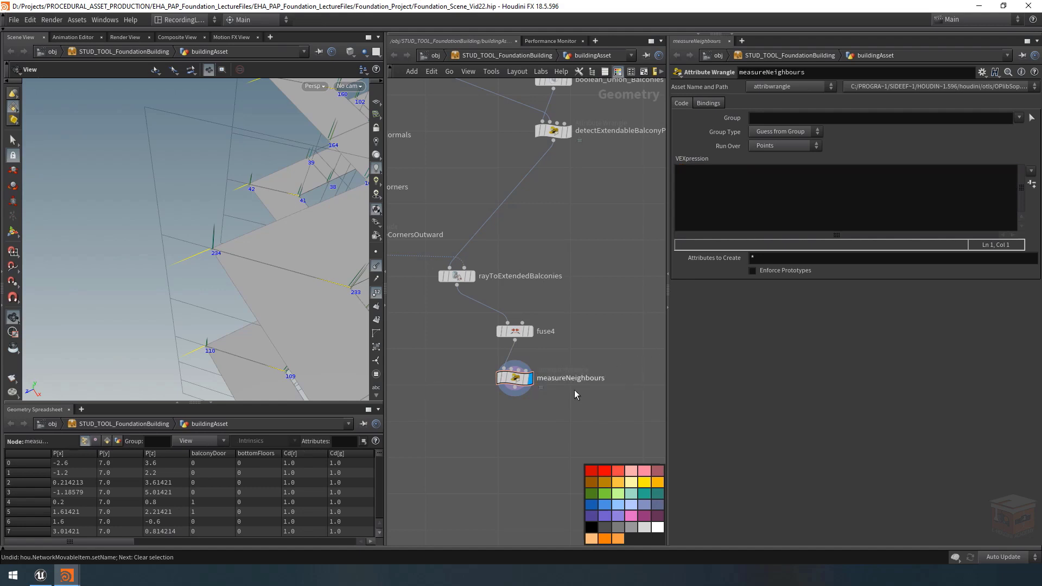
left_click(770, 191)
type("i")
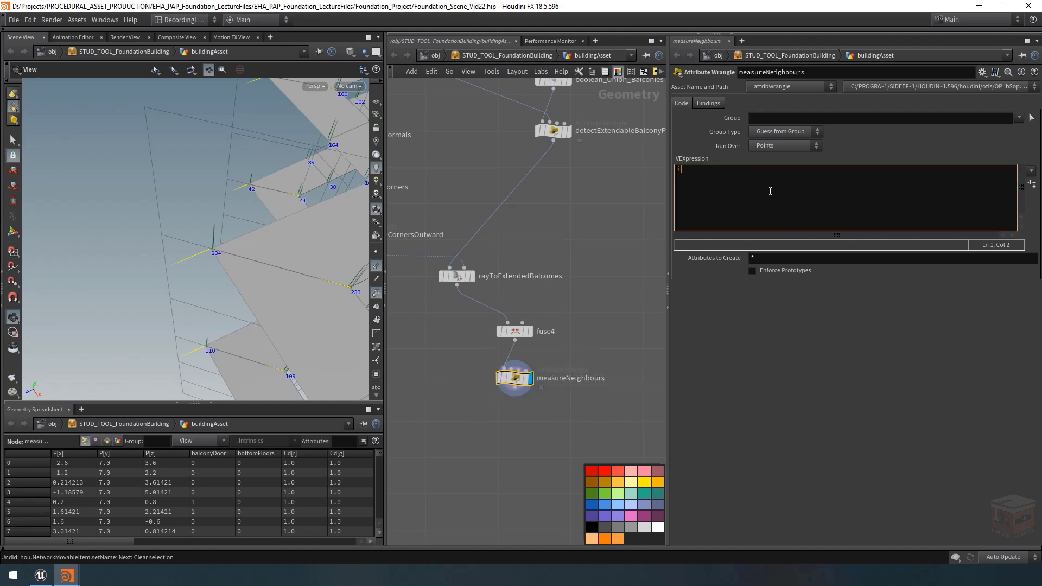
type("@nbc = ")
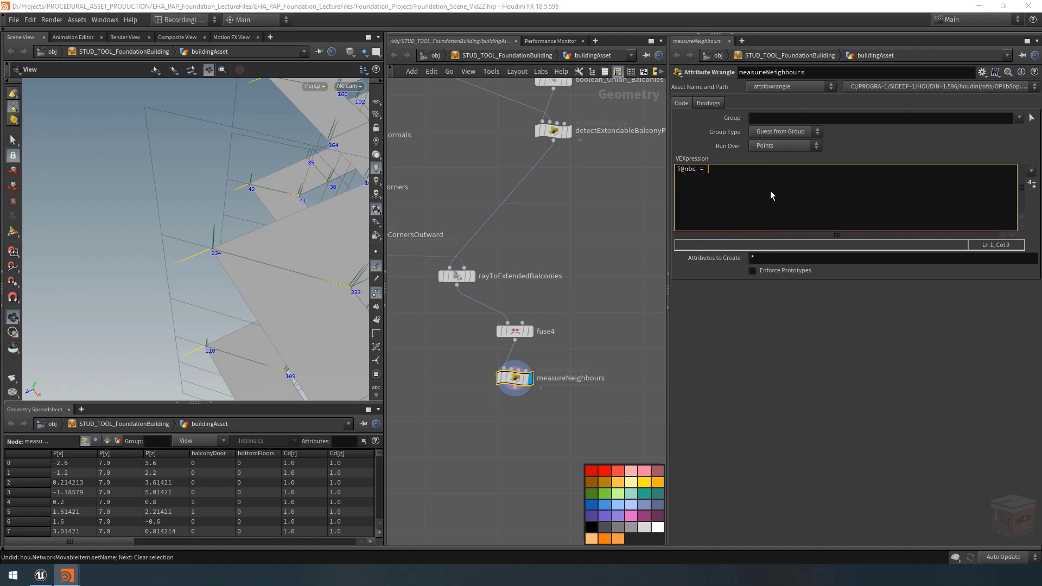
type("neighbo")
left_click(771, 194)
type("(")
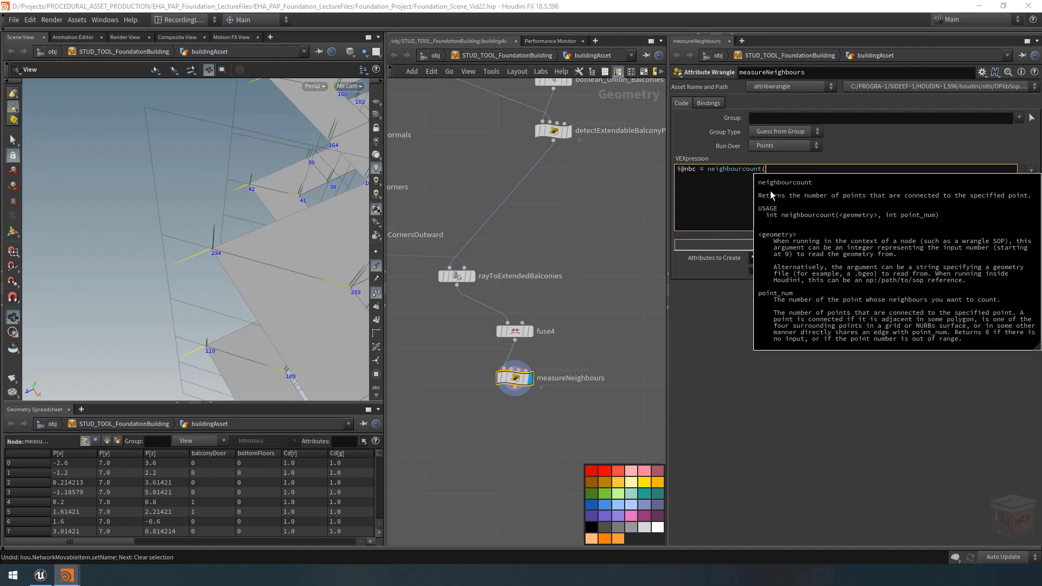
type("0,@ptn")
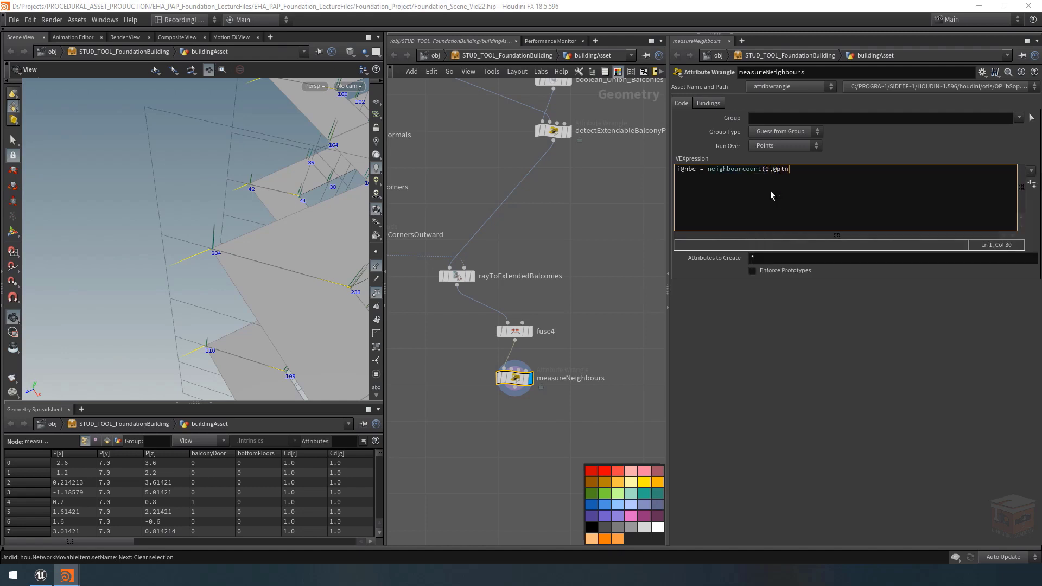
type(");")
left_click(552, 243)
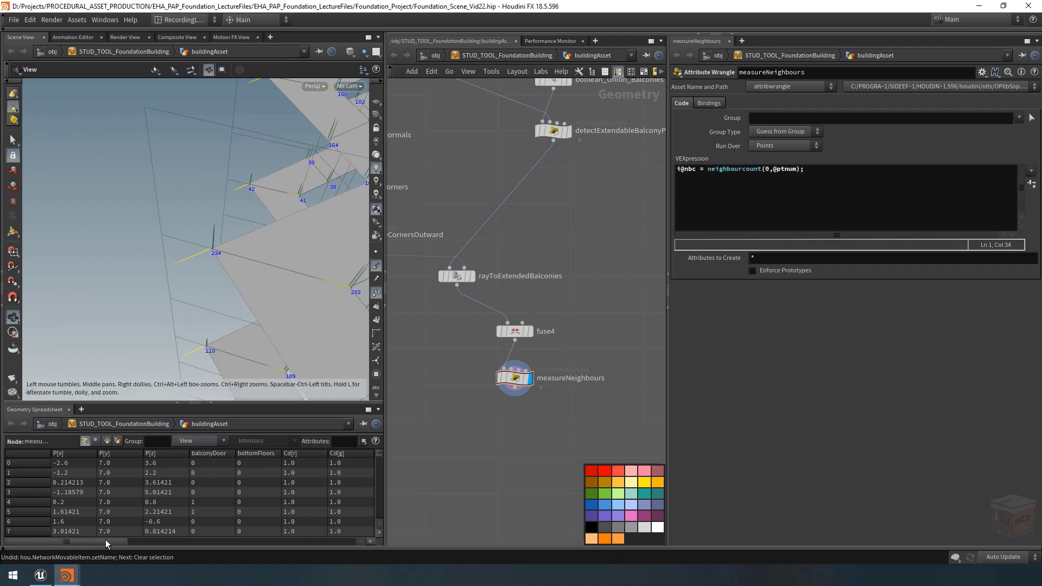
Sort the point attributes by nbc in ascending order in the spreadsheet and look through the lowest values.
left_click_drag(105, 540, 265, 555)
left_click(272, 454)
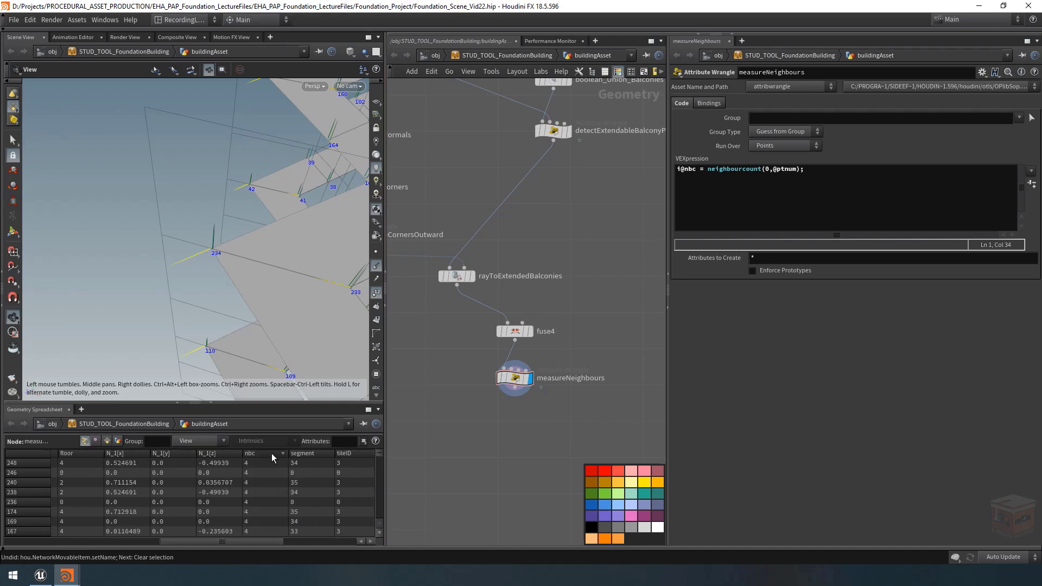
left_click(272, 453)
left_click_drag(261, 466, 261, 522)
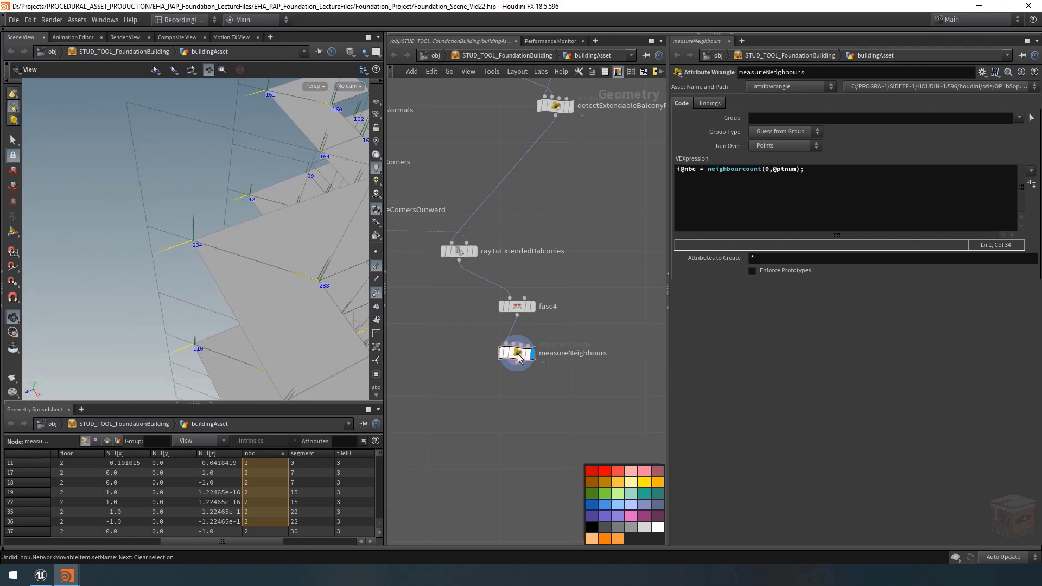
Enable a viewport visualizer for the nbc point attribute from the measureNeighbours node information.
left_click(490, 353)
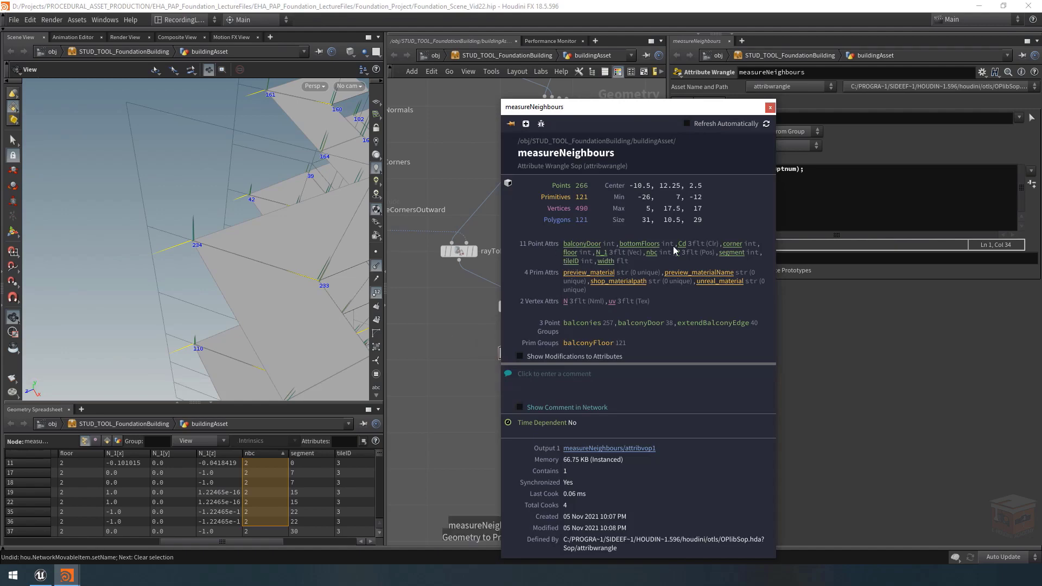
left_click(652, 253)
left_click(770, 108)
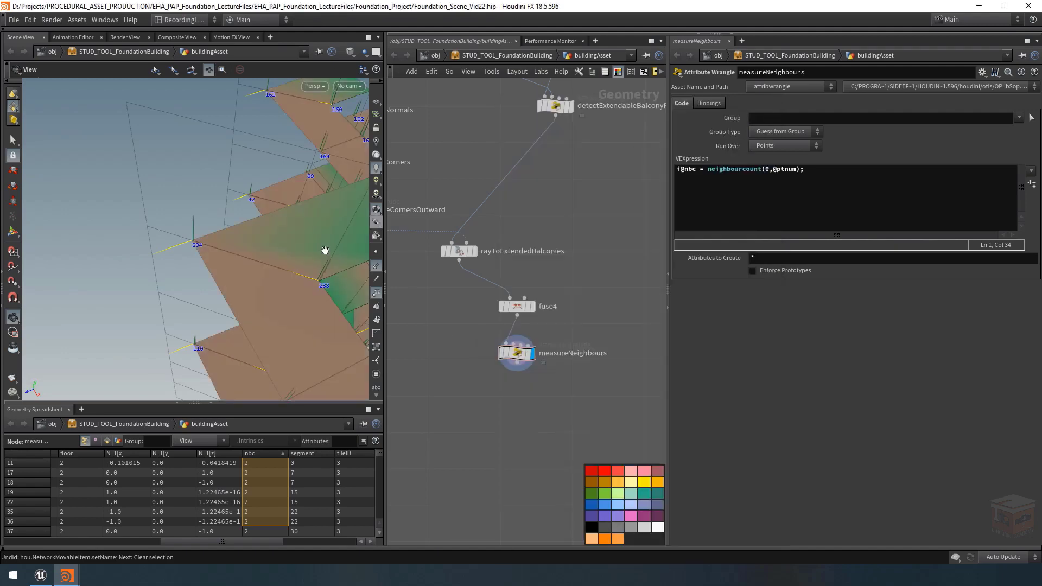
Change the nbc visualizer type from Color to Marker and check the neighbour counts on the balcony points.
right_click_drag(325, 251, 174, 246)
left_click_drag(175, 246, 265, 272)
key("d")
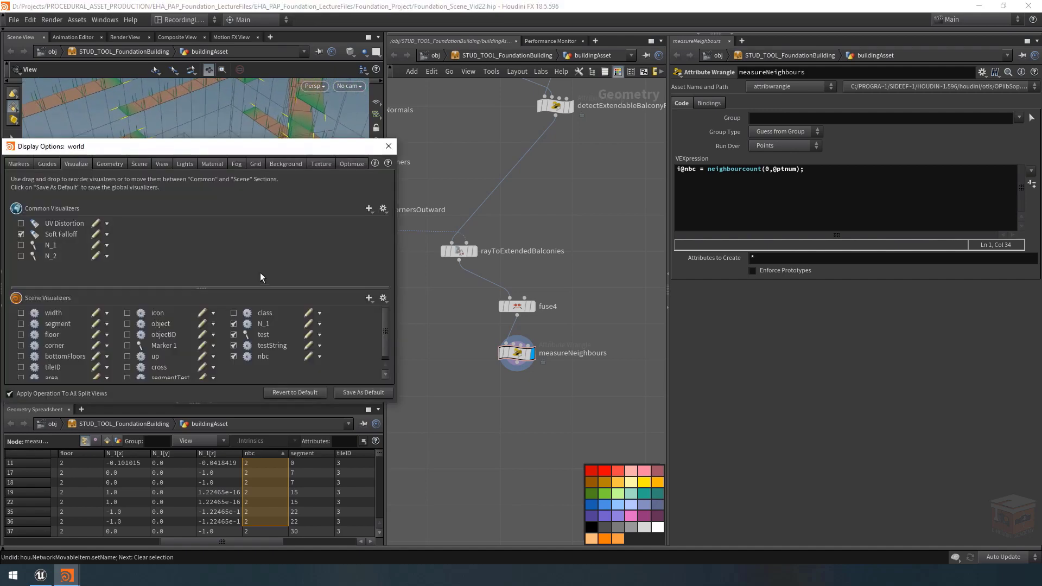
left_click(309, 357)
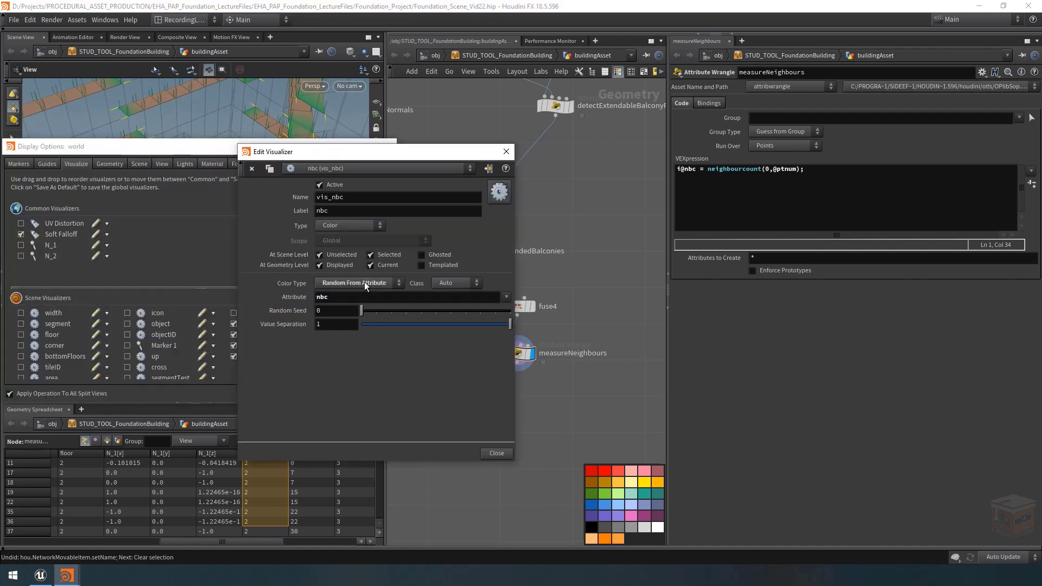
left_click(354, 226)
left_click(342, 239)
left_click(507, 152)
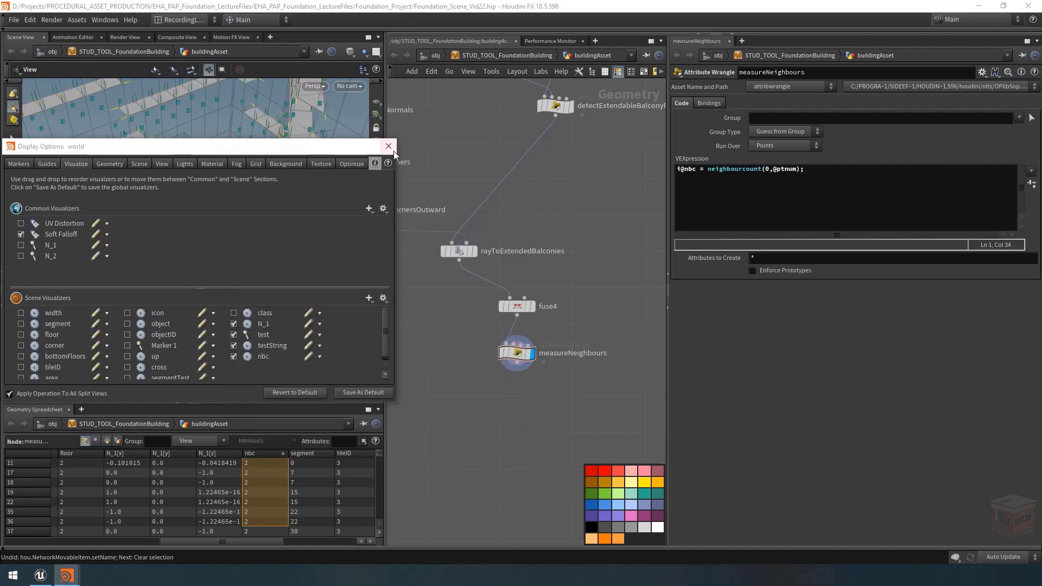
left_click(390, 146)
left_click_drag(246, 293, 228, 255)
mouse_move(529, 356)
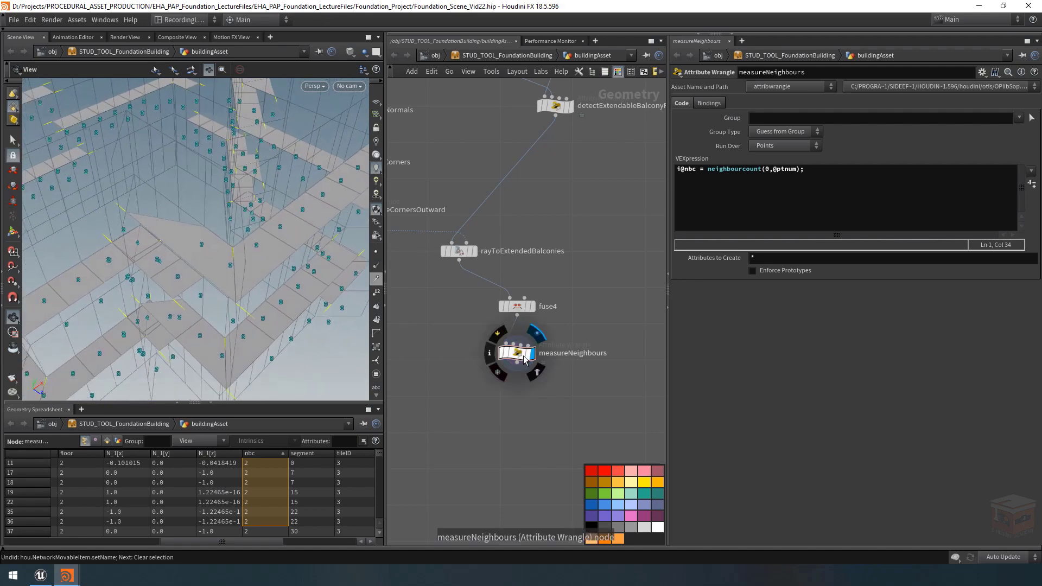
scroll(242, 267, "up", 5)
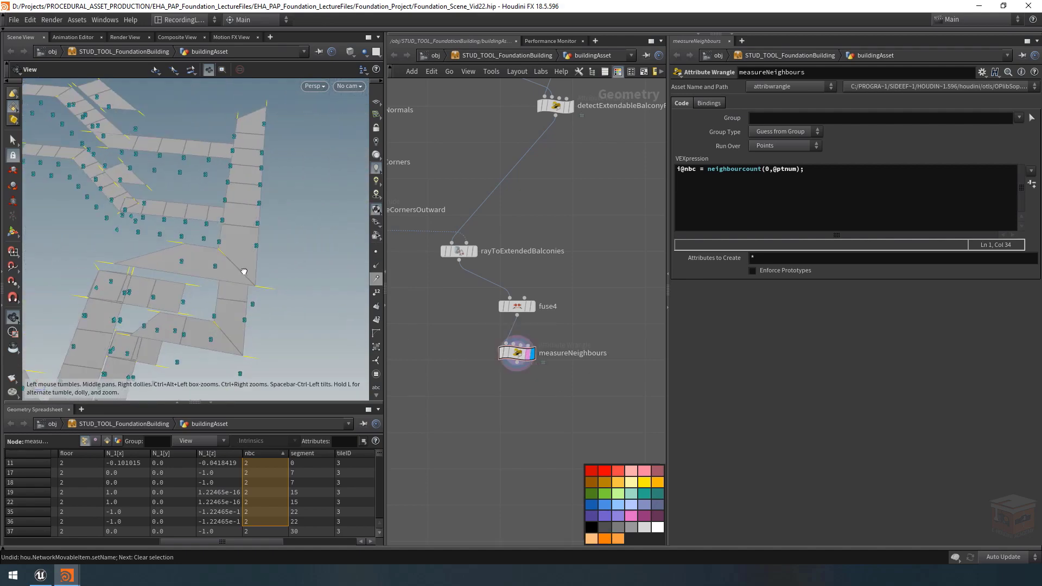
Turn off the test and testString scene visualizers in the viewport's display options.
mouse_move(242, 267)
middle_mouse_down()
mouse_move(299, 268)
mouse_move(253, 270)
middle_mouse_up()
key("d")
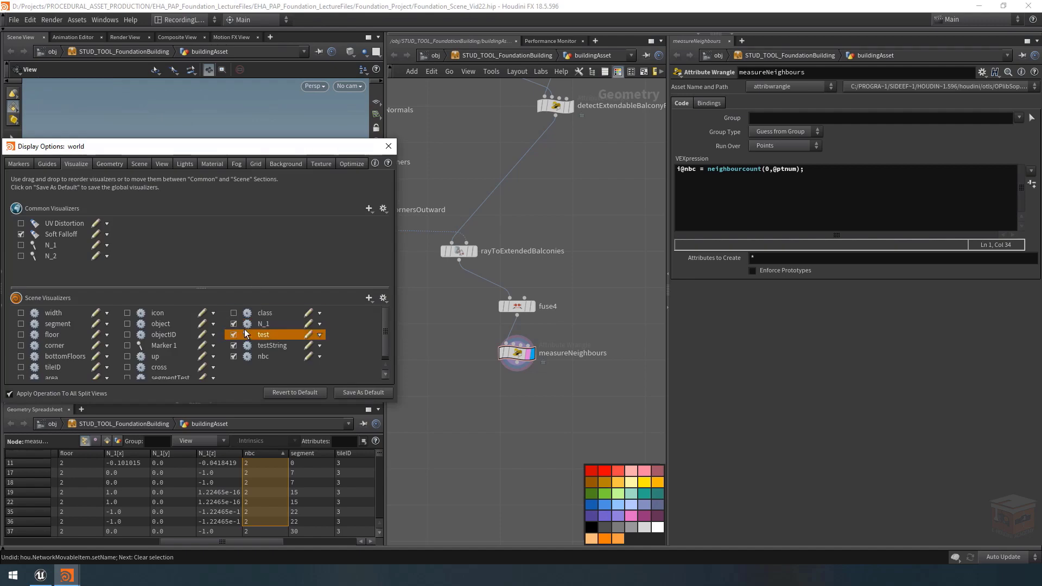
left_click_drag(273, 146, 730, 102)
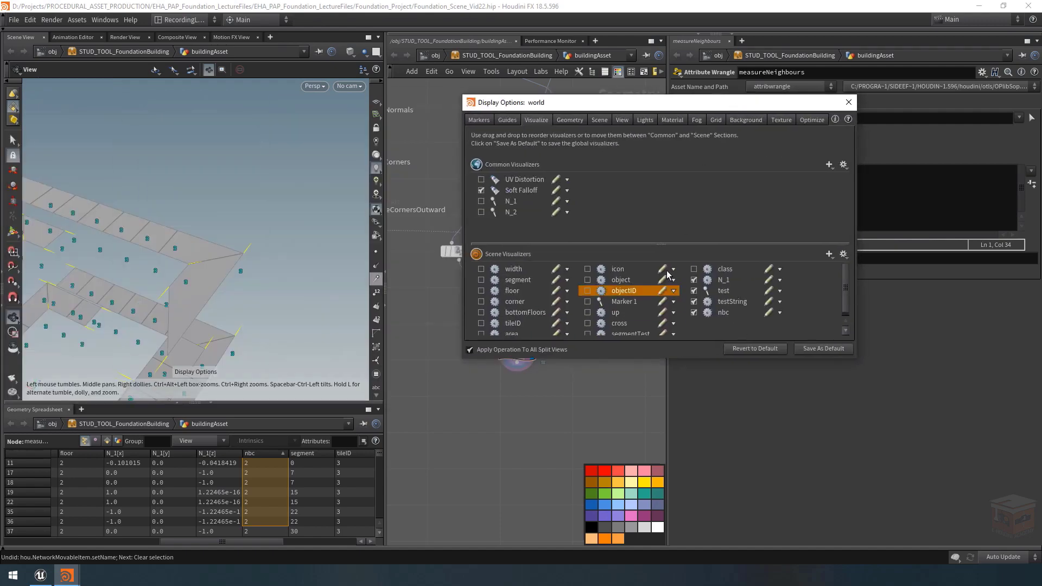
left_click(694, 301)
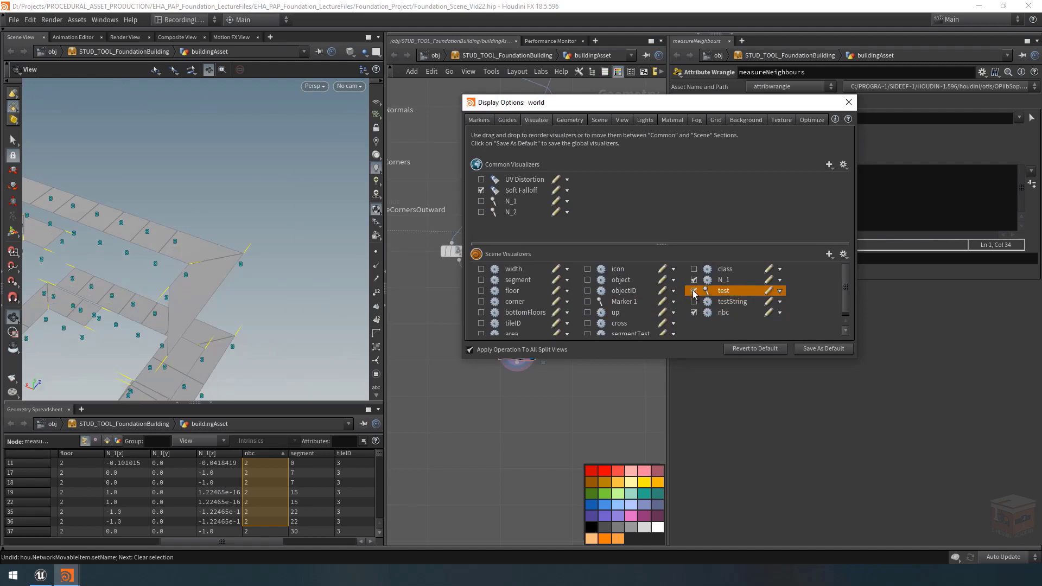
scroll(279, 255, "up", 5)
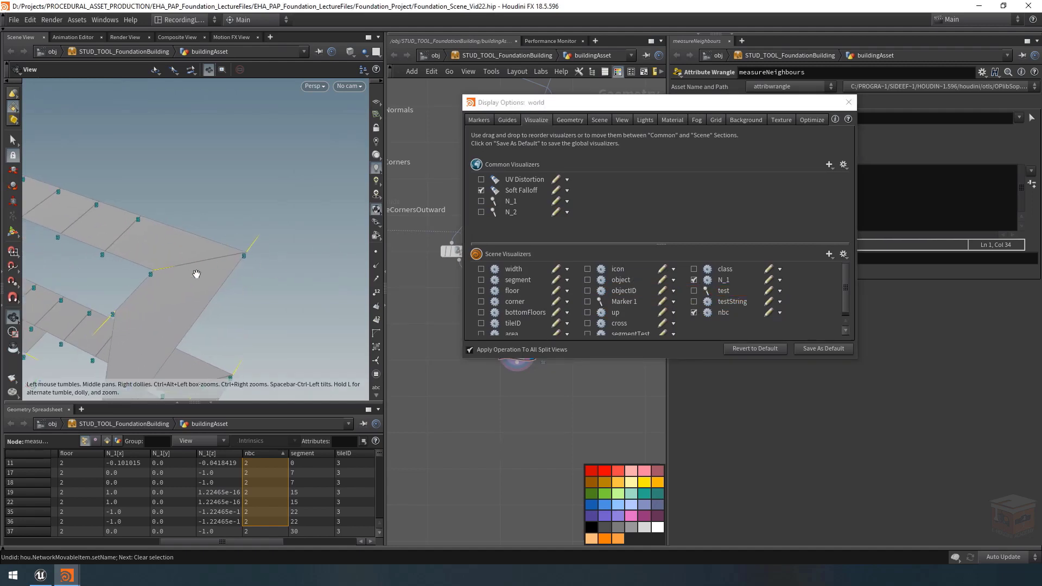
left_click_drag(220, 272, 298, 286)
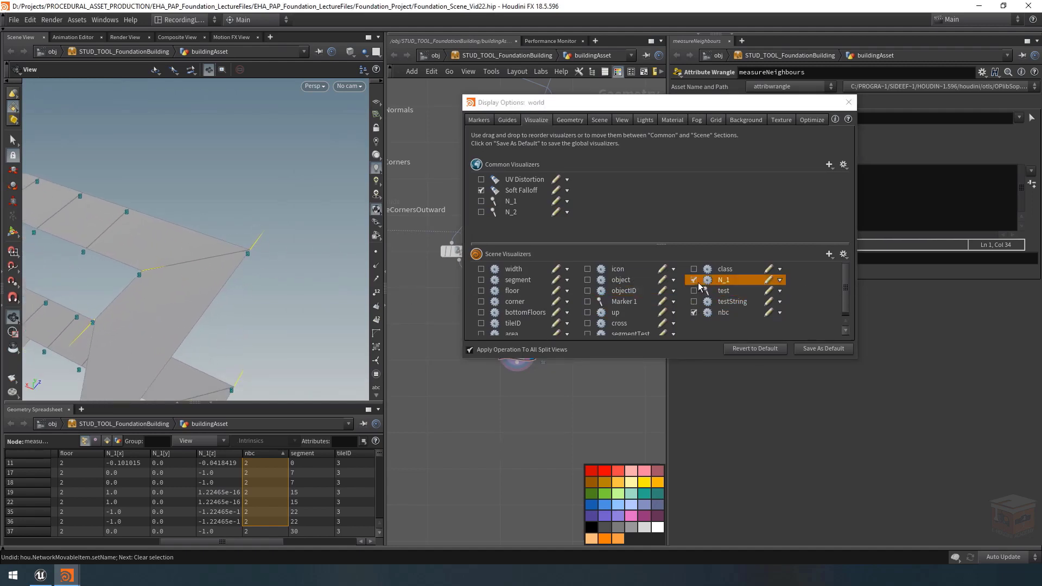
left_click(848, 102)
Examine the neighbour count markers on the points around the extended balcony corners and edges.
mouse_move(227, 263)
left_mouse_down()
mouse_move(202, 269)
mouse_move(217, 266)
left_mouse_up()
left_click_drag(348, 253, 239, 260)
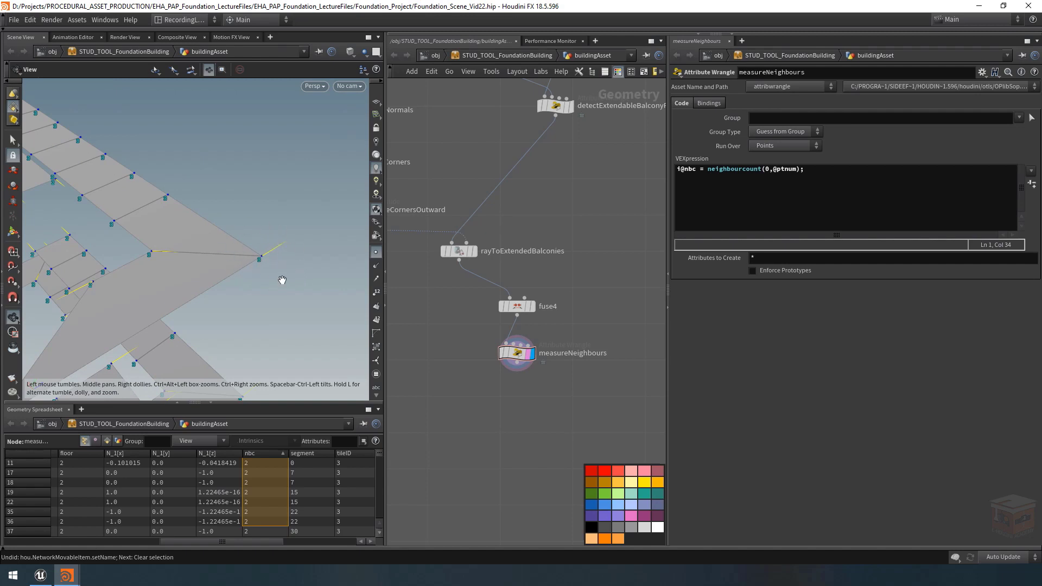
left_click_drag(282, 280, 130, 260)
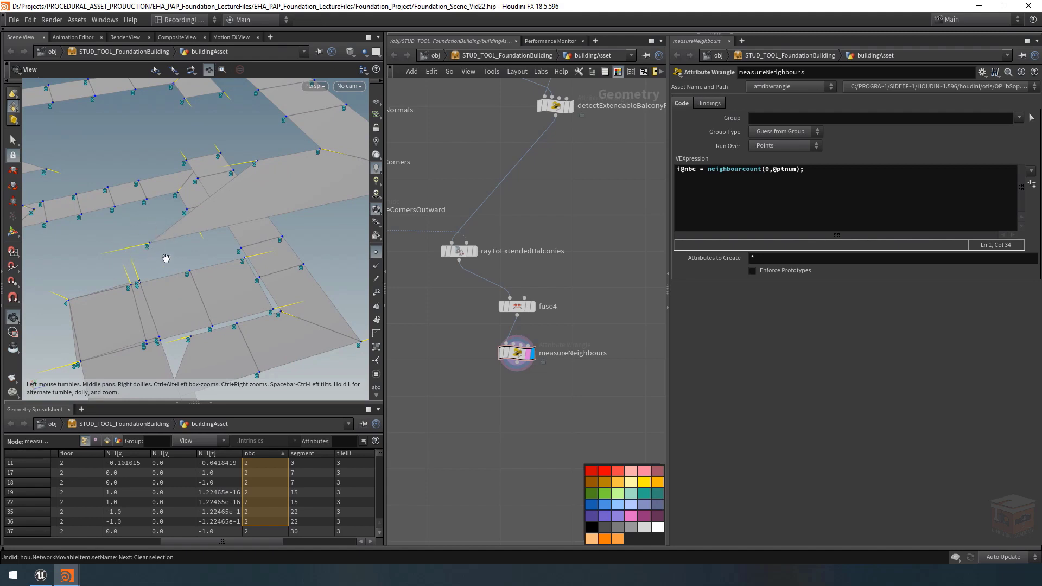
mouse_move(183, 253)
left_mouse_down()
mouse_move(84, 255)
mouse_move(190, 264)
left_mouse_up()
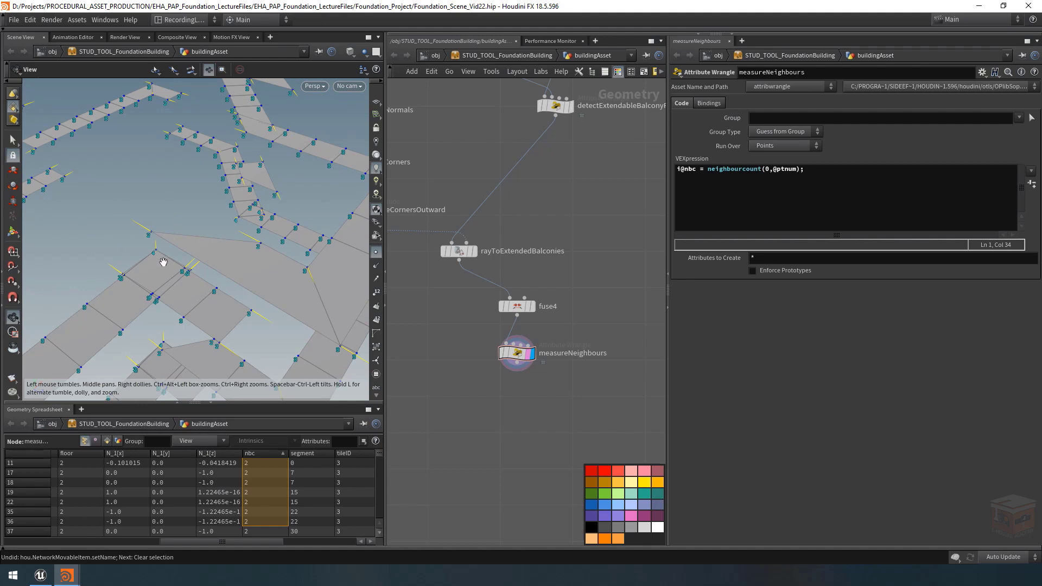
left_click_drag(198, 259, 217, 279)
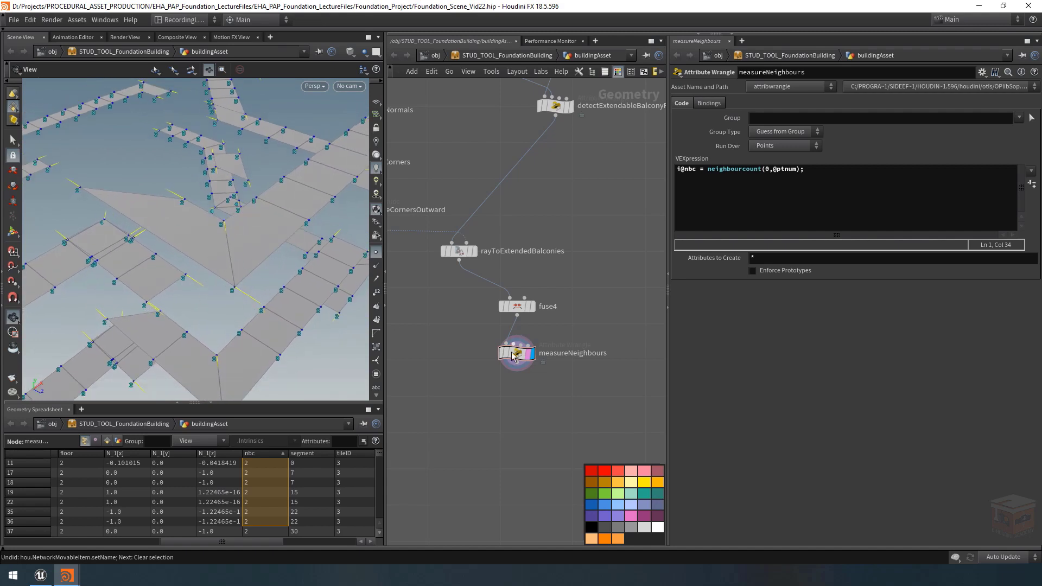
middle_click_drag(512, 408, 524, 401)
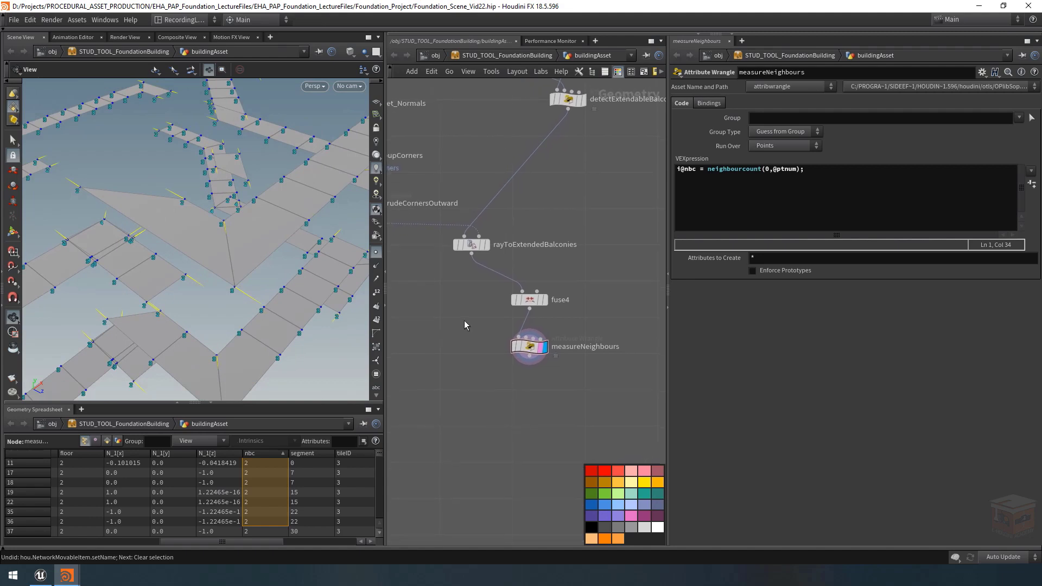
middle_click_drag(464, 324, 468, 329)
middle_click_drag(235, 265, 249, 261)
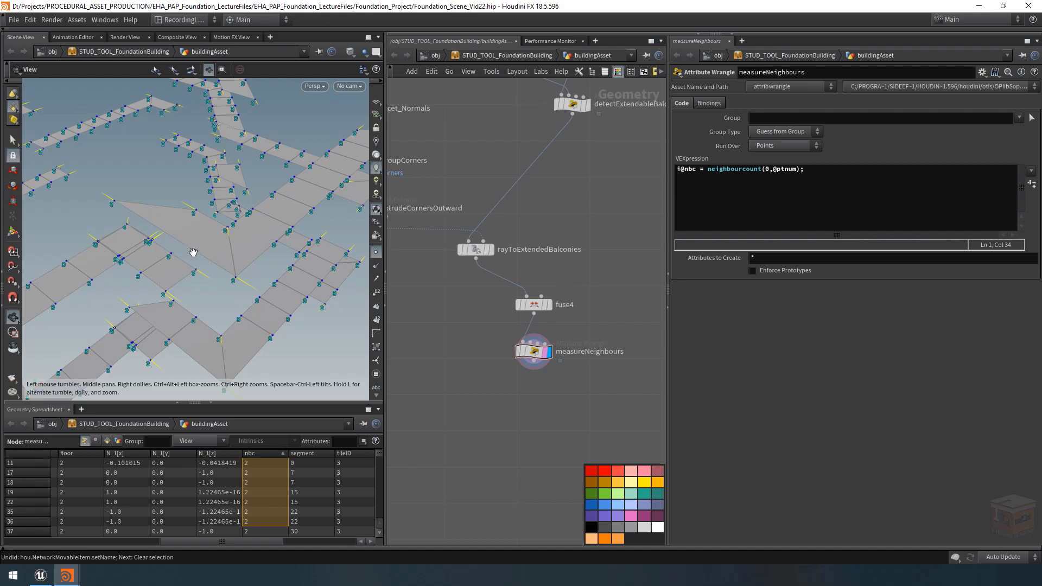
Display the unfused result of the rayToExtendedBalconies node in the viewport.
left_click(492, 250)
left_click(477, 253)
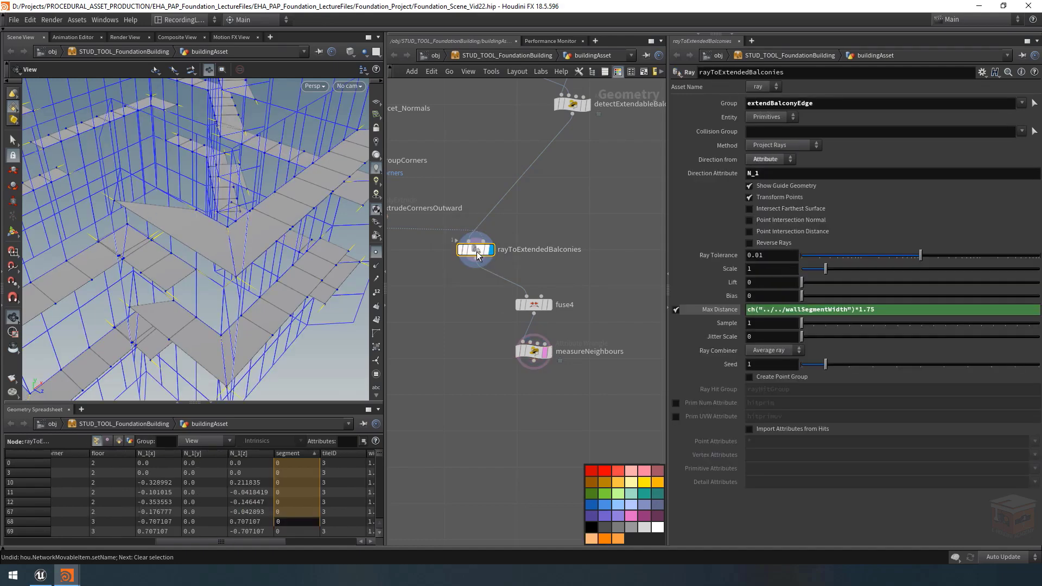
middle_click_drag(478, 389, 474, 376)
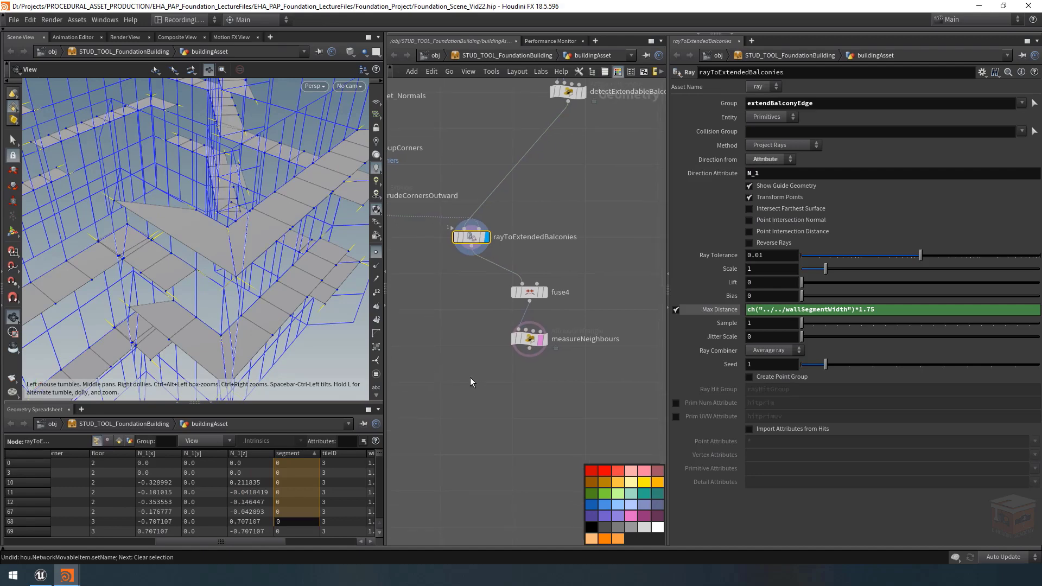
Add an Attribute Transfer node with rayToExtendedBalconies as first input and measureNeighbours as second input, and display its result.
key("Tab")
type("attribtran")
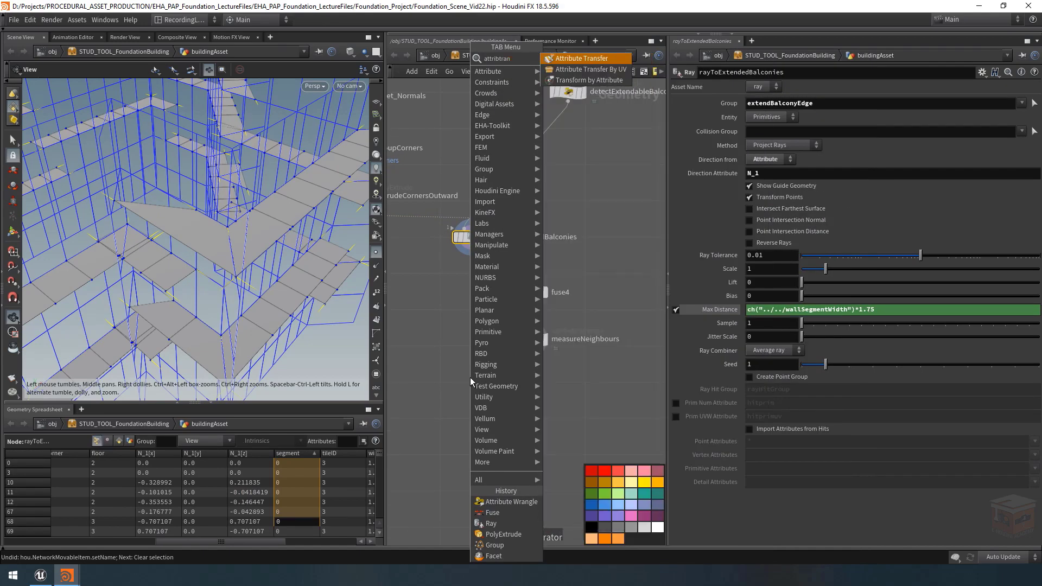
key("Return")
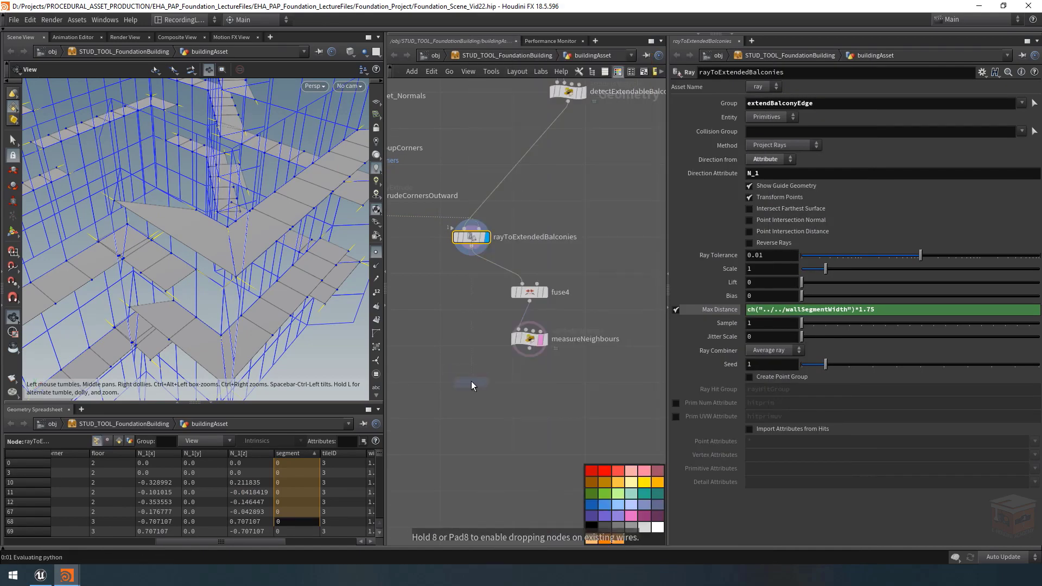
left_click(471, 381)
left_click(464, 374)
left_click(470, 250)
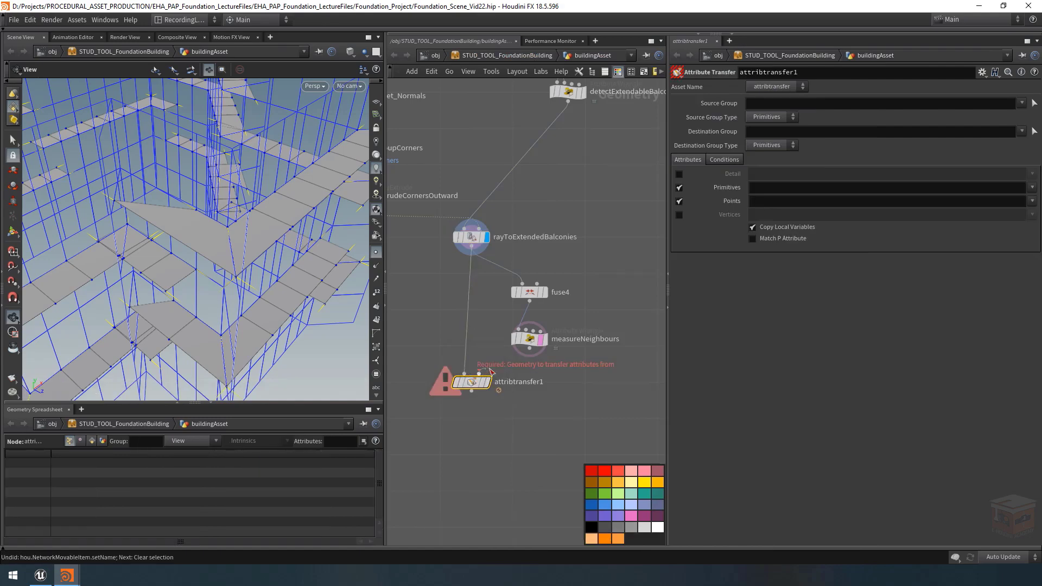
left_click(479, 374)
left_click(530, 348)
left_click(487, 382)
left_click_drag(472, 384, 477, 383)
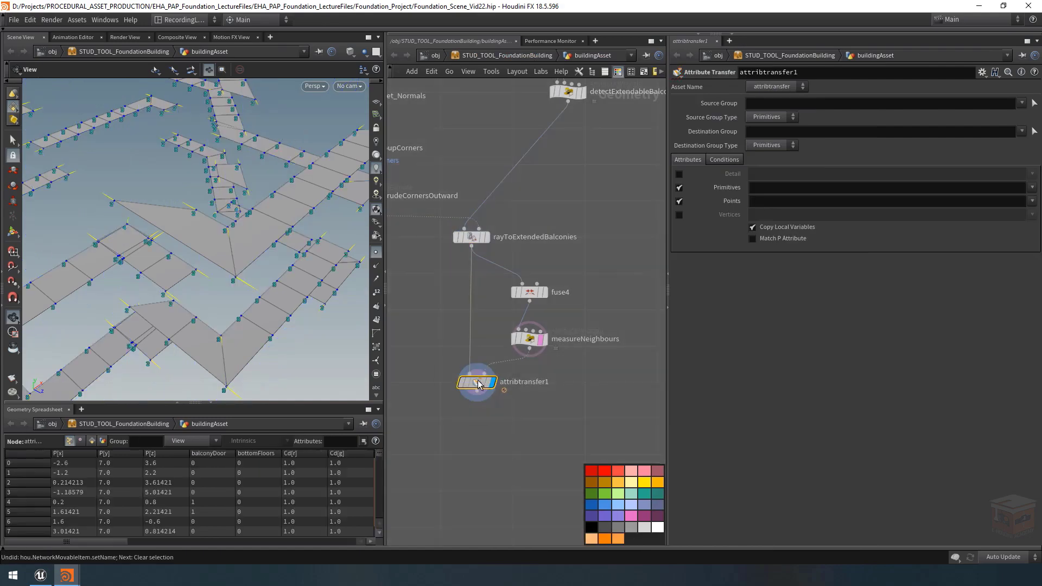
Turn off primitive attribute transfer and restrict the transferred point attributes to nbc.
left_click(679, 188)
left_click(1031, 201)
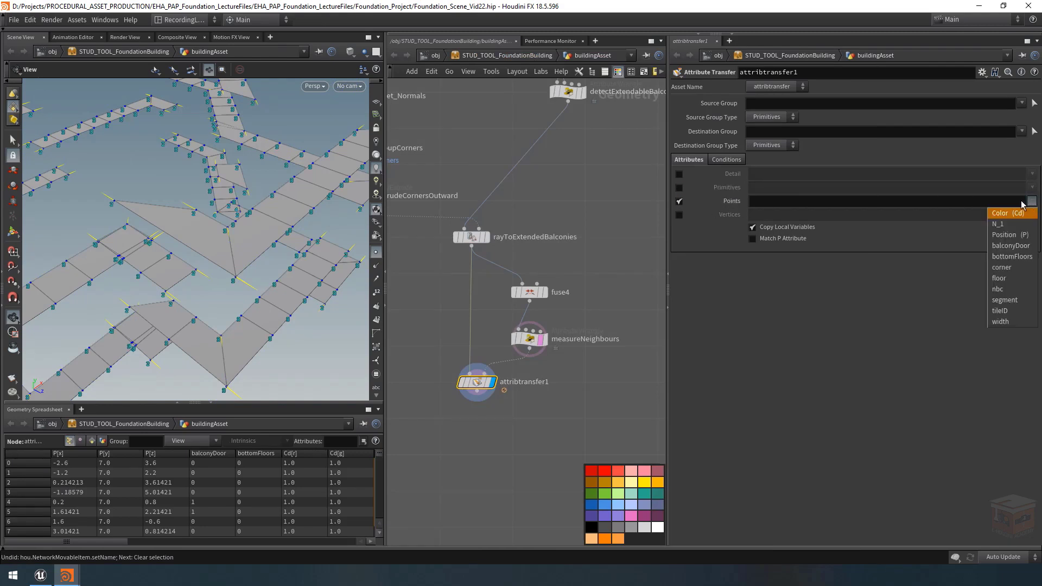
left_click(1003, 289)
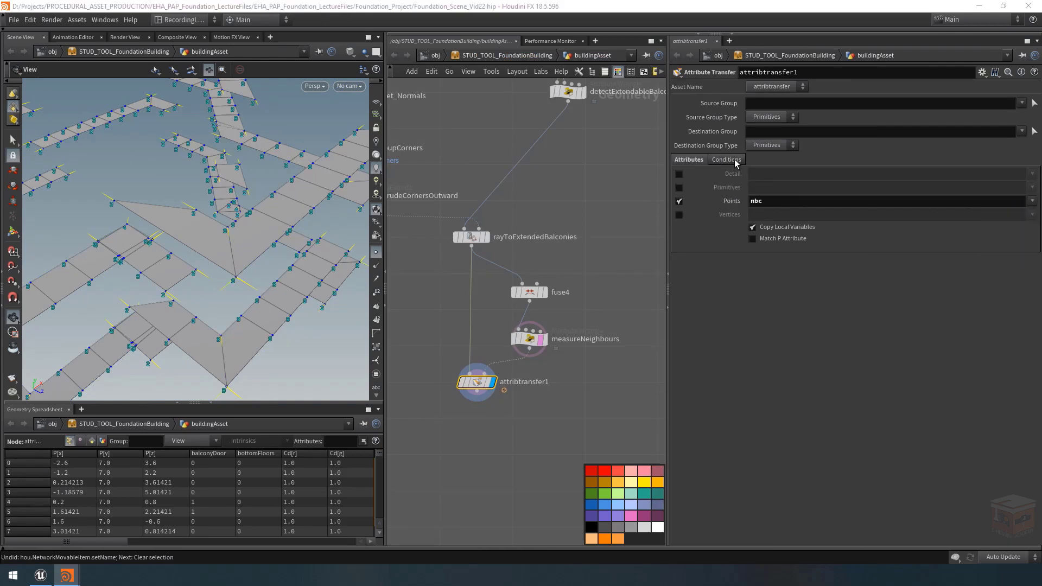
Set the attribute transfer's Distance Threshold to 0.001.
left_click(727, 160)
double_click(761, 214)
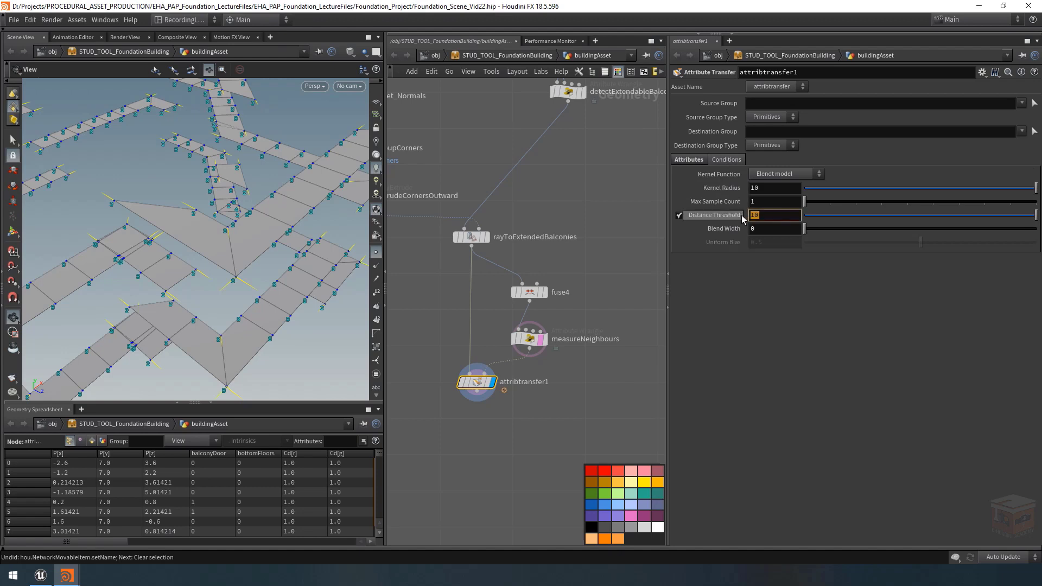
type("0.")
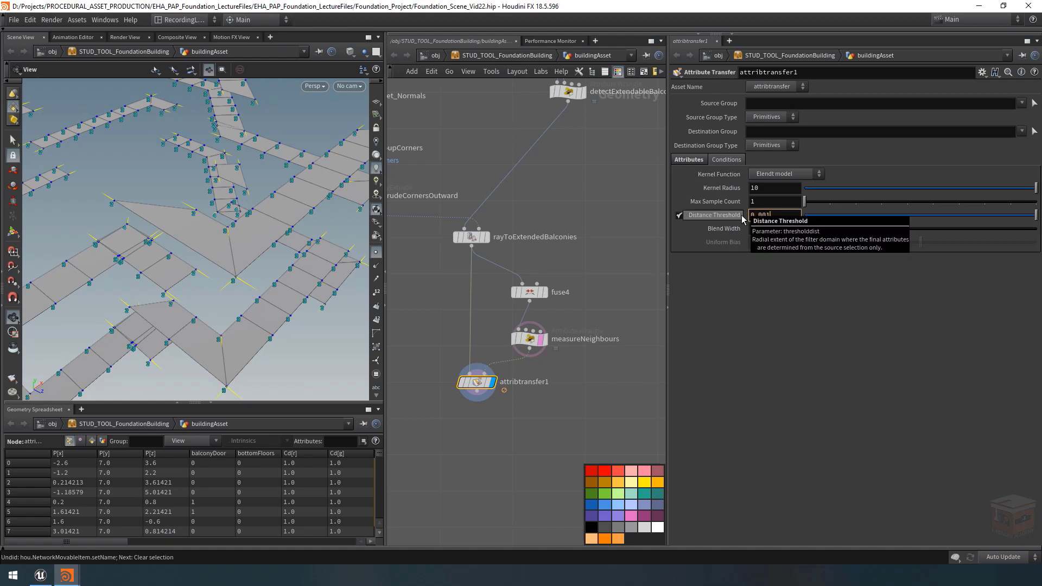
key("Return")
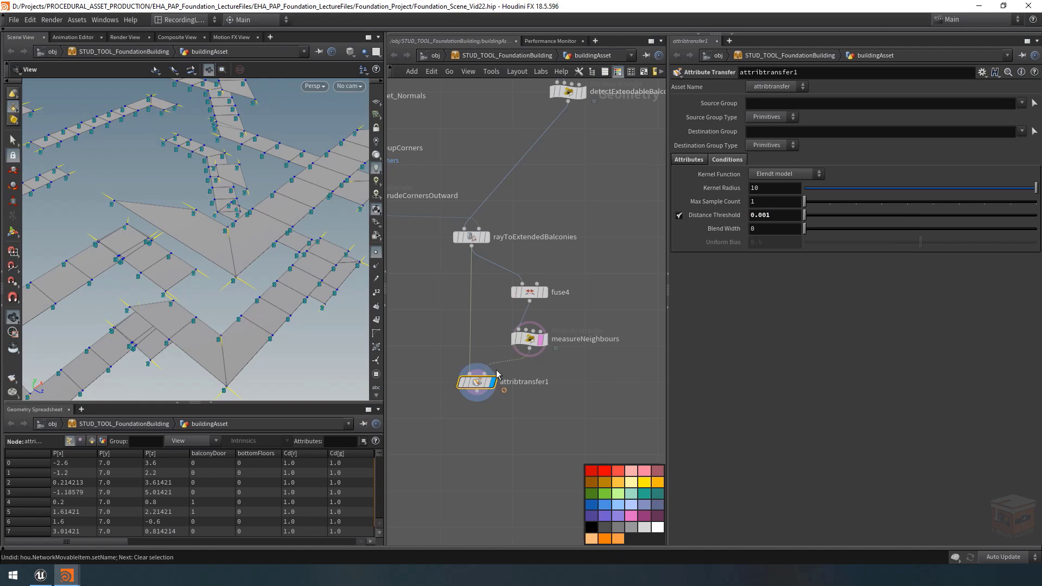
Rename the Attribute Transfer node to transferNBC.
left_click_drag(479, 382, 478, 382)
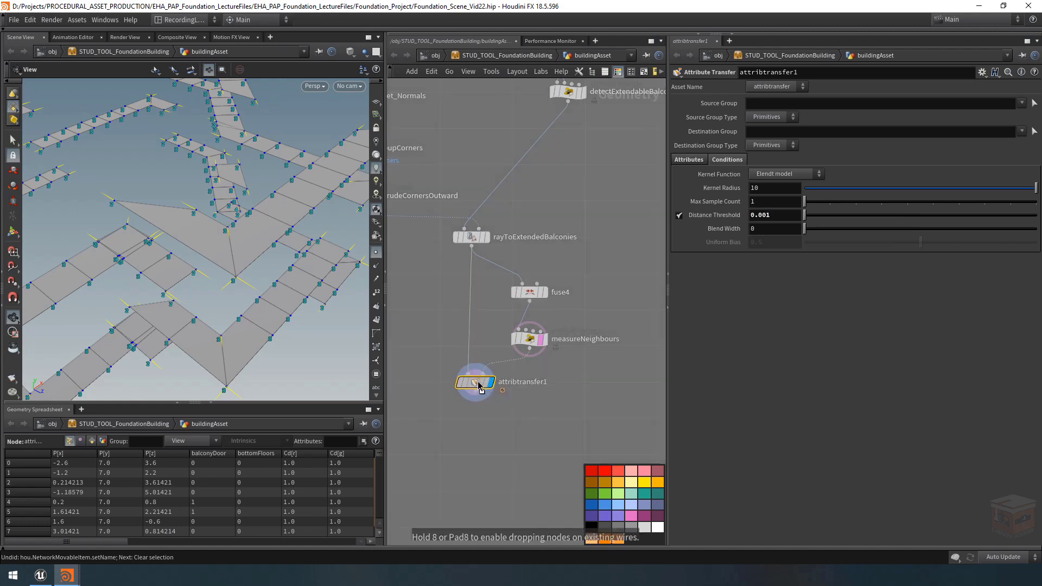
left_click(541, 384)
key("ctrl+a")
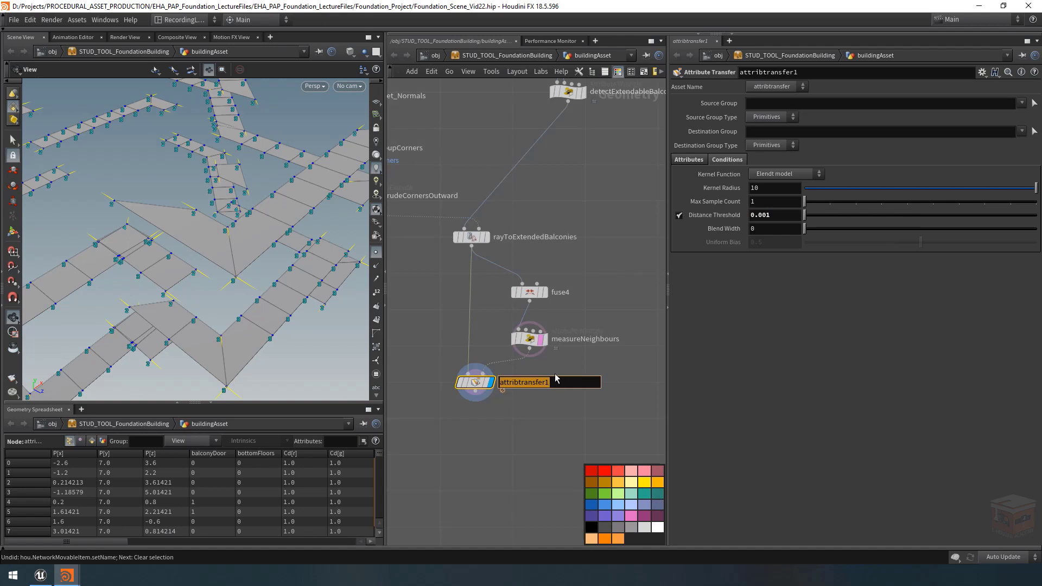
type("t")
key("Return")
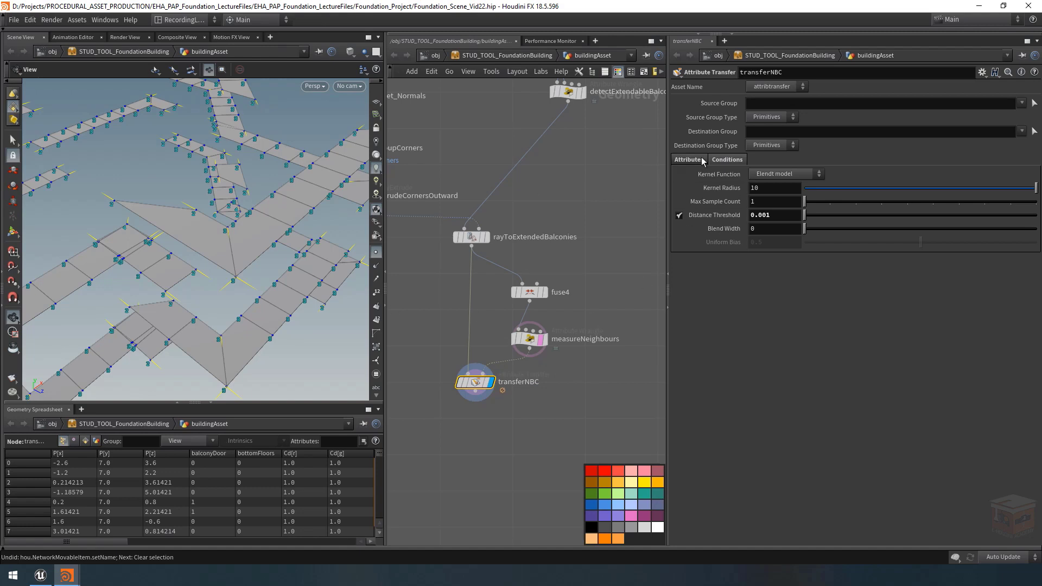
Compare the nbc values on the balcony points between measureNeighbours and transferNBC.
left_click(689, 159)
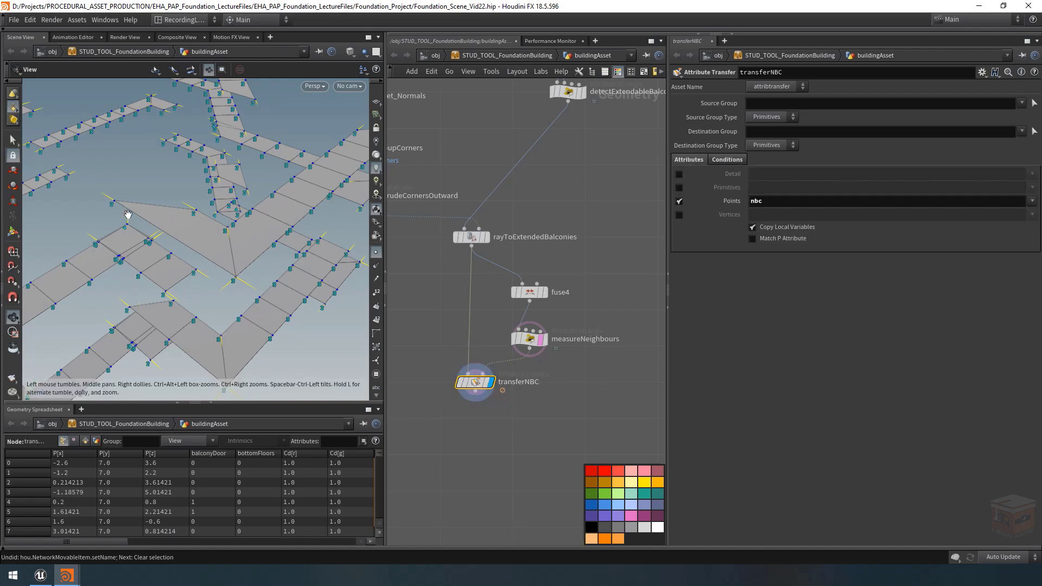
scroll(247, 273, "up", 4)
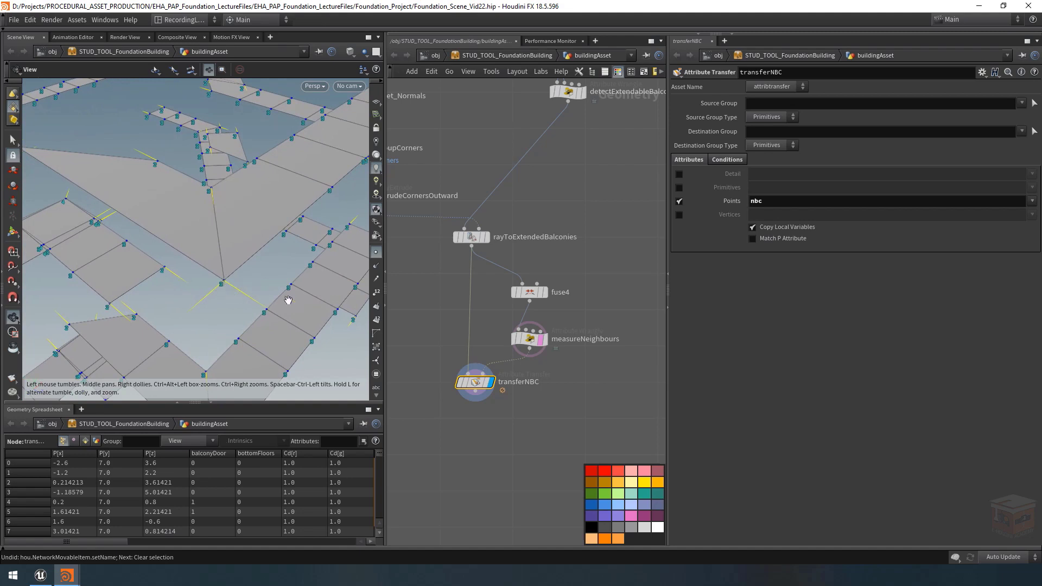
left_click(548, 350)
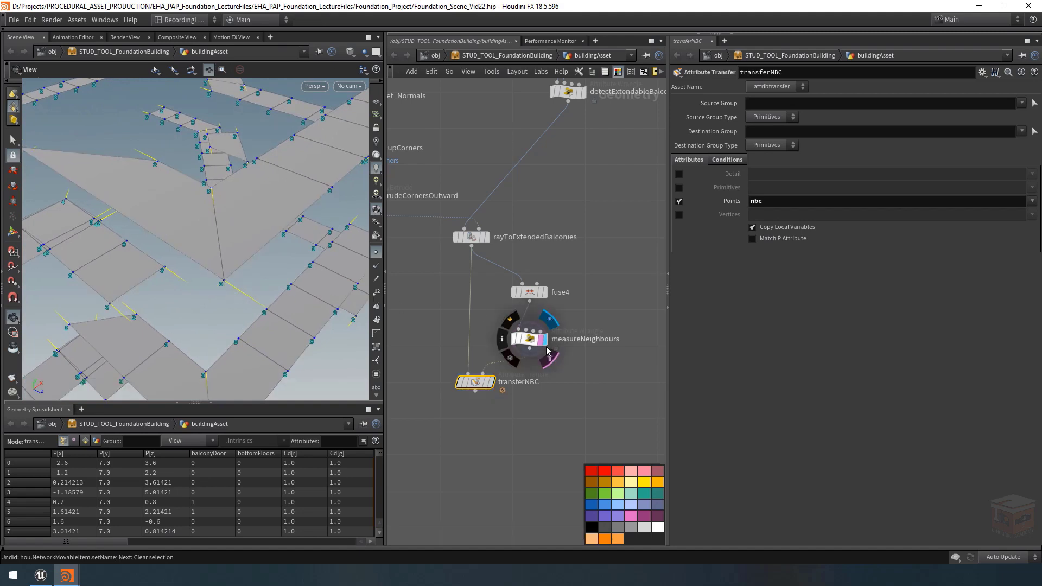
left_click(490, 382)
middle_click_drag(477, 441, 502, 402)
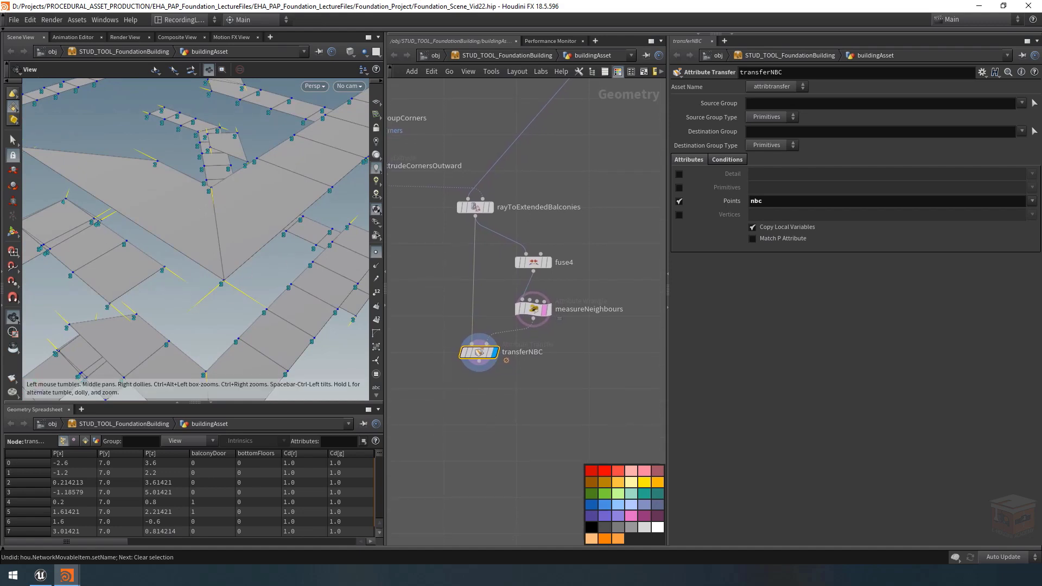
middle_click_drag(532, 389, 548, 401)
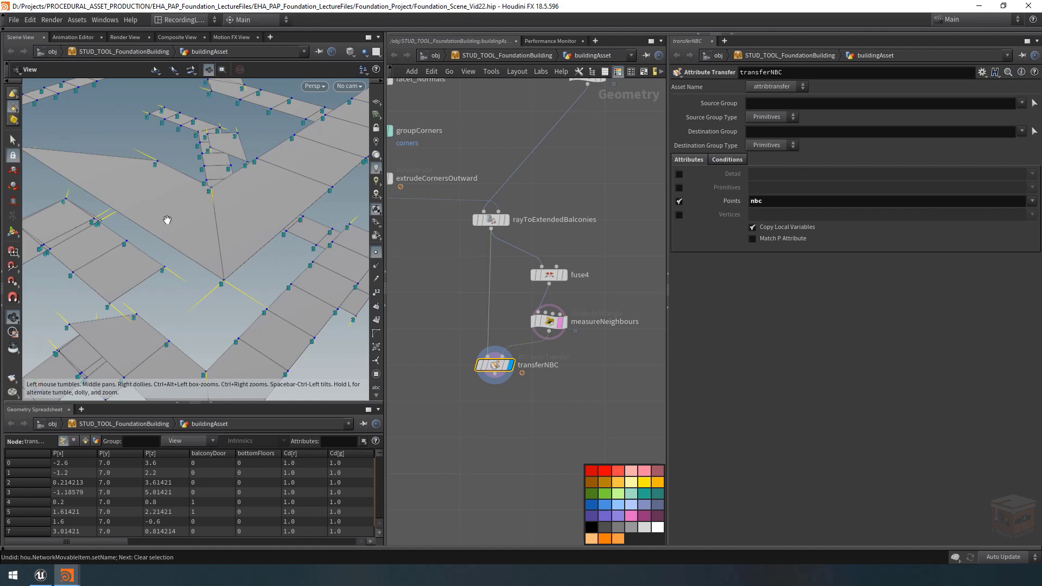
right_click_drag(217, 222, 141, 224)
middle_click_drag(169, 227, 176, 230)
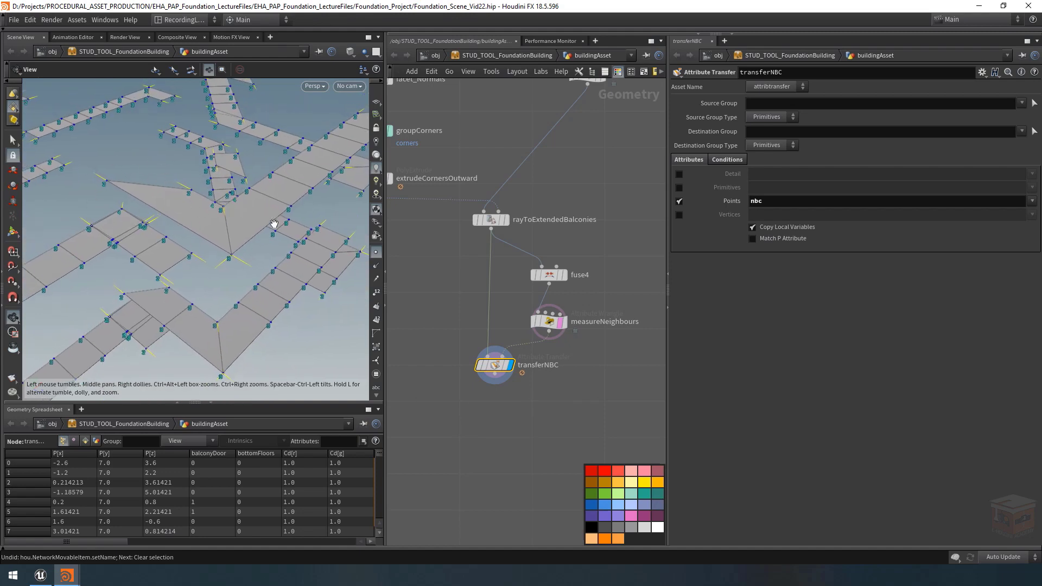
middle_click_drag(599, 222, 607, 242)
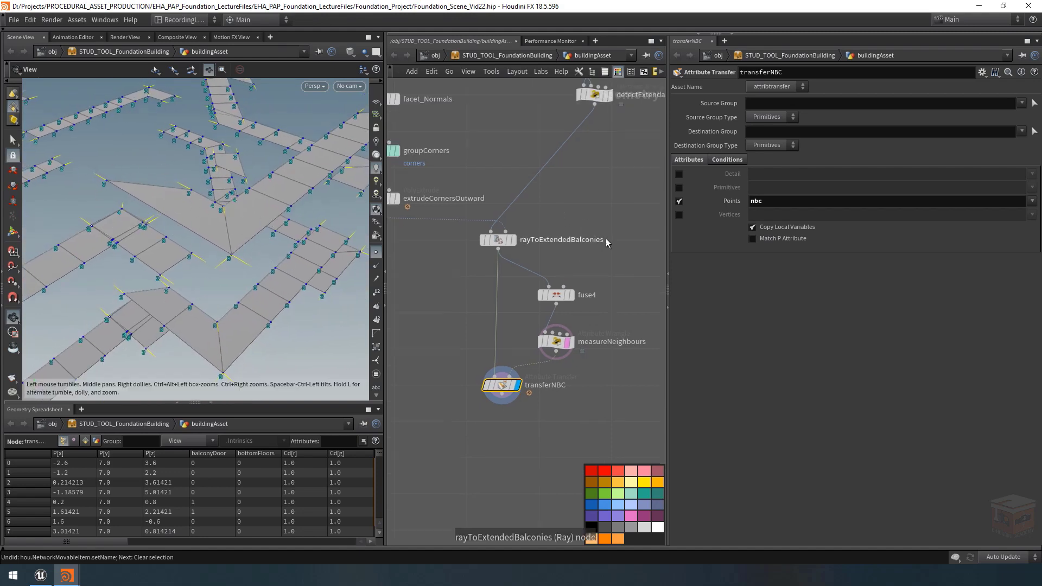
Enable Point Intersection Distance on rayToExtendedBalconies and sort its spreadsheet points by dist in descending order.
left_click_drag(556, 214, 474, 257)
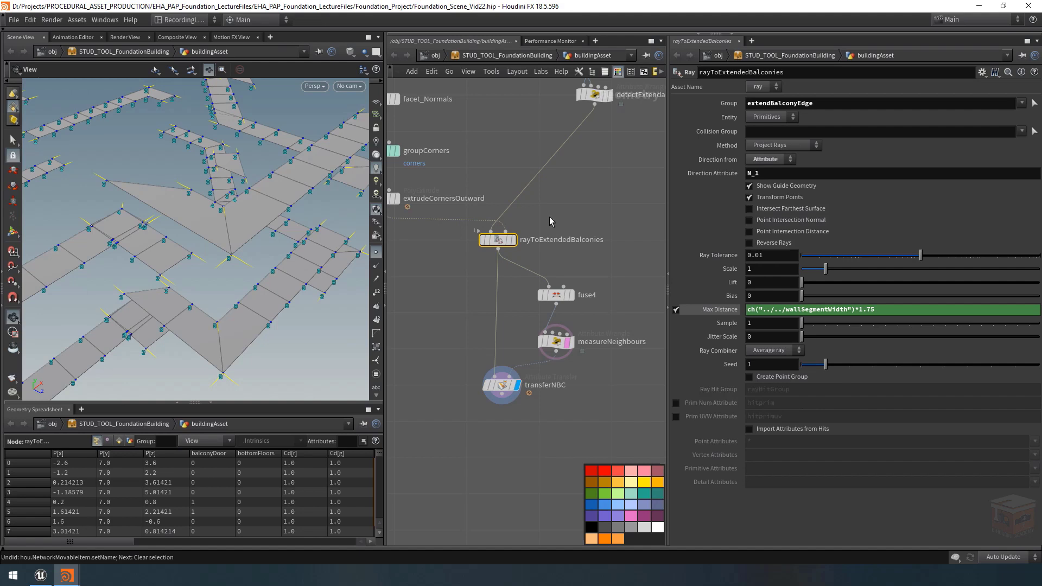
left_click(765, 233)
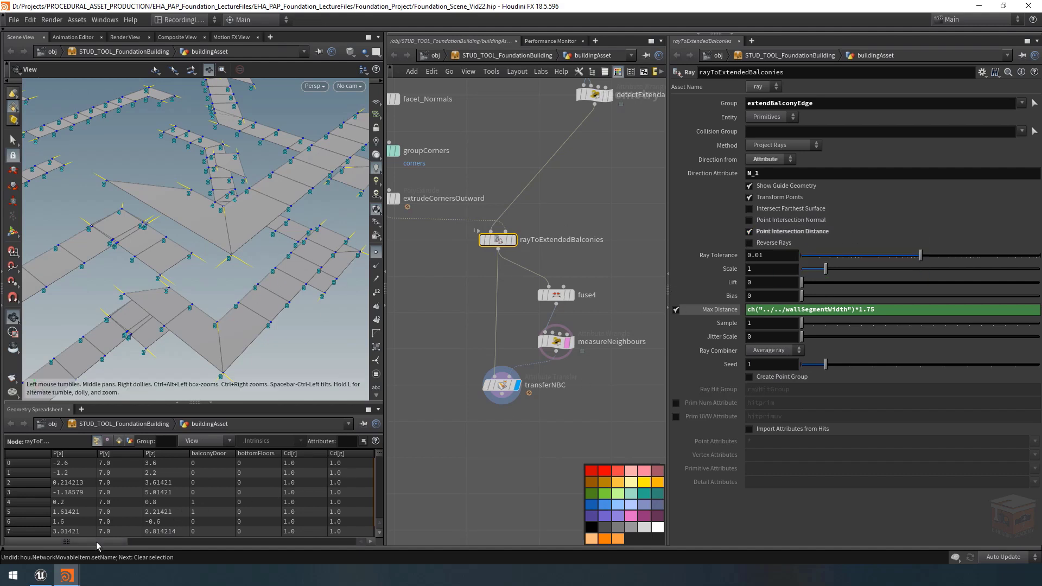
left_click_drag(98, 545, 216, 510)
left_click(196, 459)
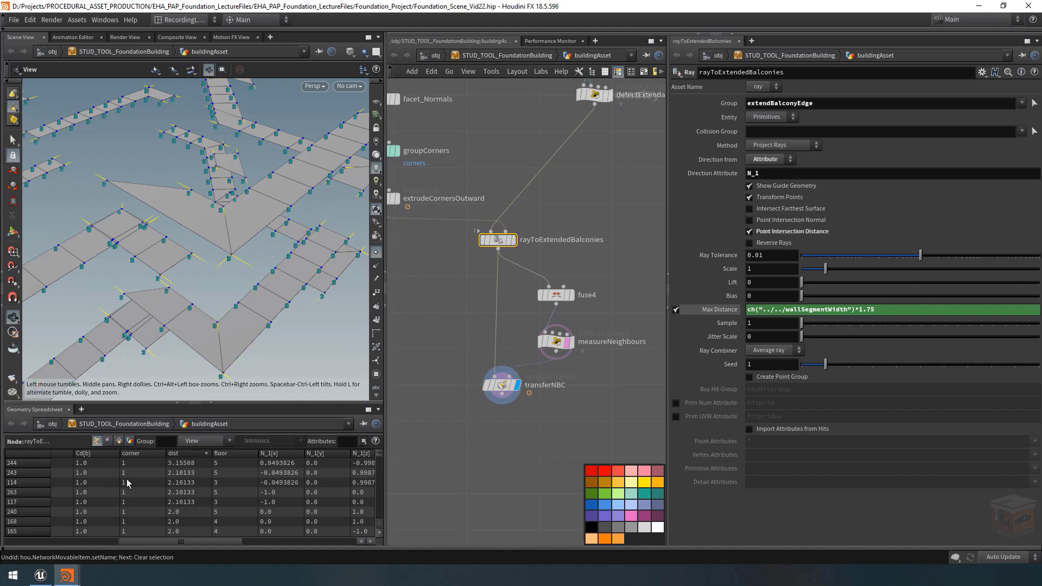
Add an Attribute Wrangle node below transferNBC and wire transferNBC's output into its first input.
left_click(504, 448)
middle_click_drag(515, 440, 497, 426)
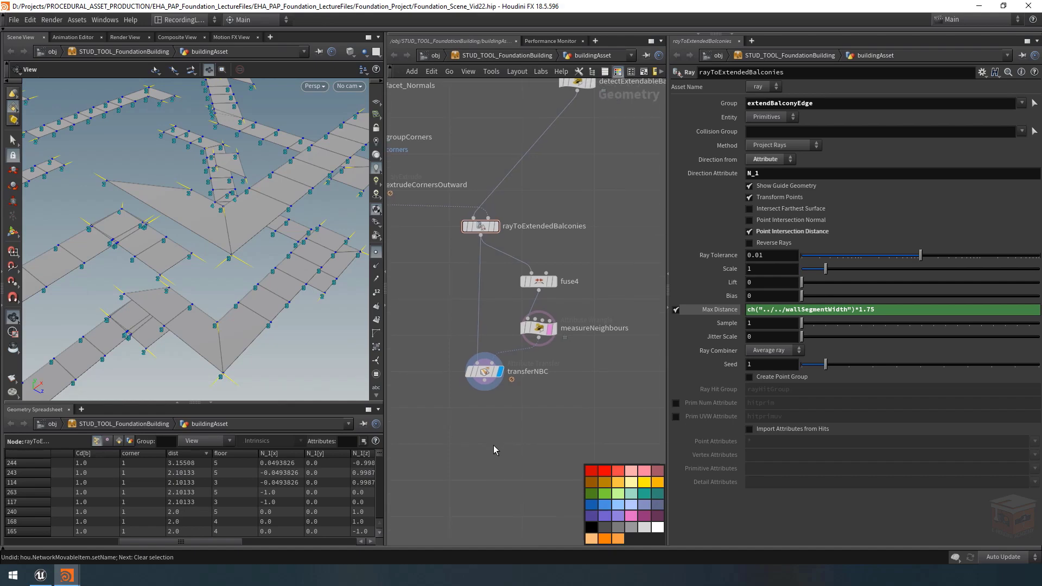
key("Tab")
type("attribwran")
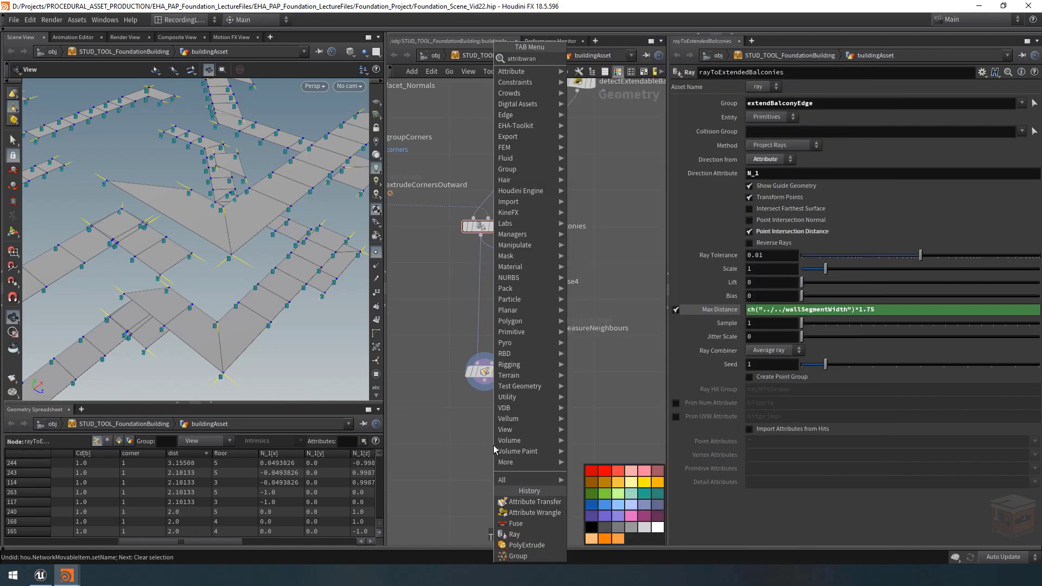
key("Return")
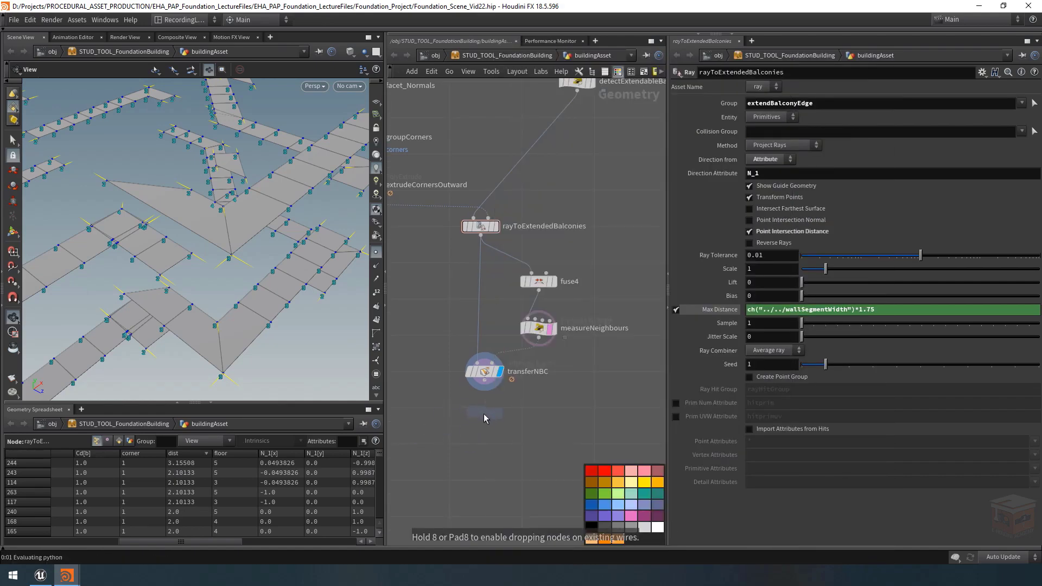
left_click(482, 406)
left_click_drag(473, 408, 485, 382)
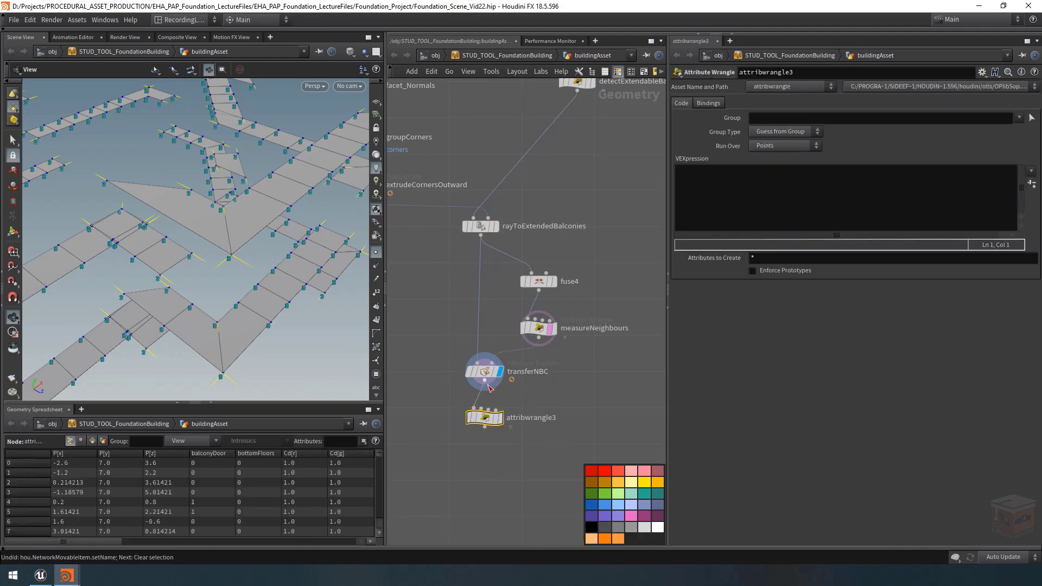
Rename the new wrangle undoOffsetOnUnsnappedEdges and set it as the displayed node.
left_click(549, 417)
left_click_drag(561, 418, 481, 416)
type("undoOffset")
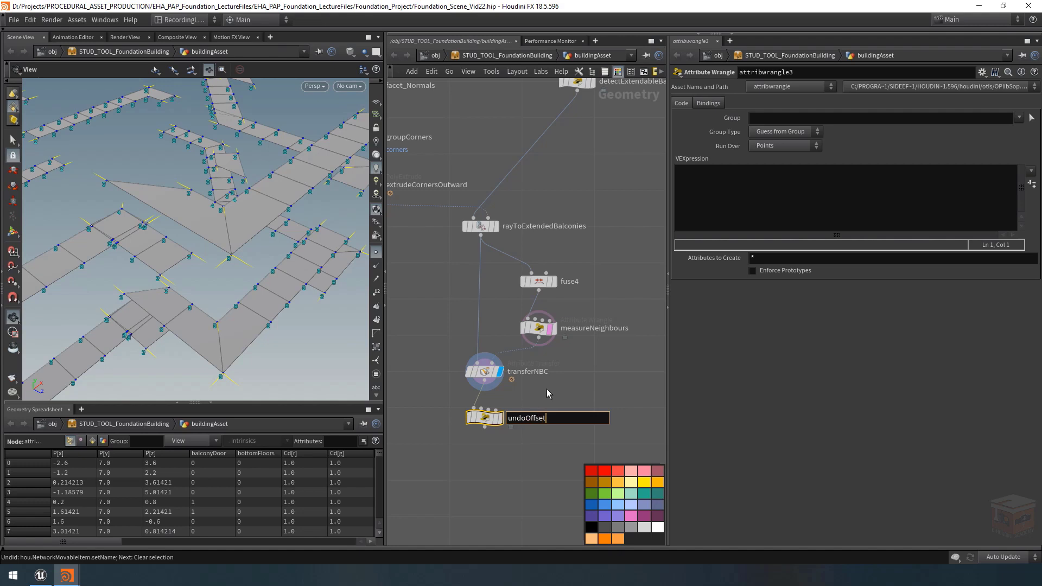
type("OnUnsnappedEdges")
key("Return")
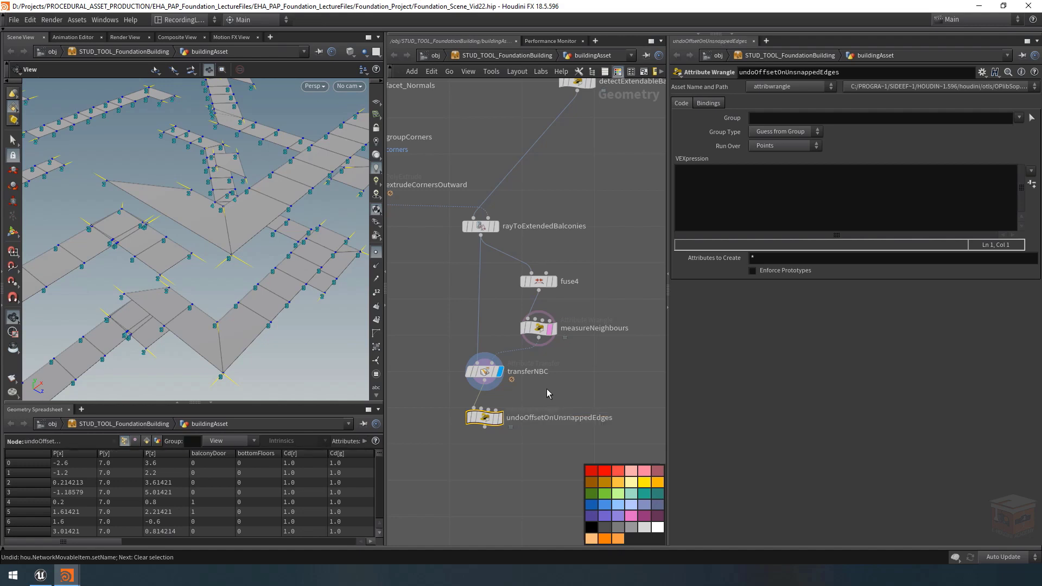
left_click(500, 419)
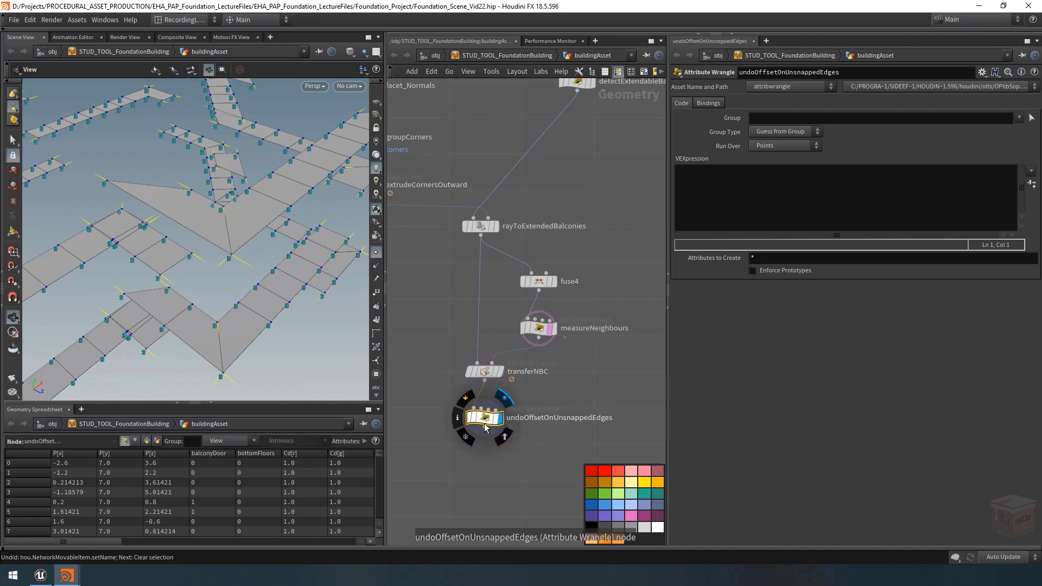
Begin the wrangle's VEX code with the comment "//If we didn't snap, or snapped badly, Undo the offset.".
left_click(747, 194)
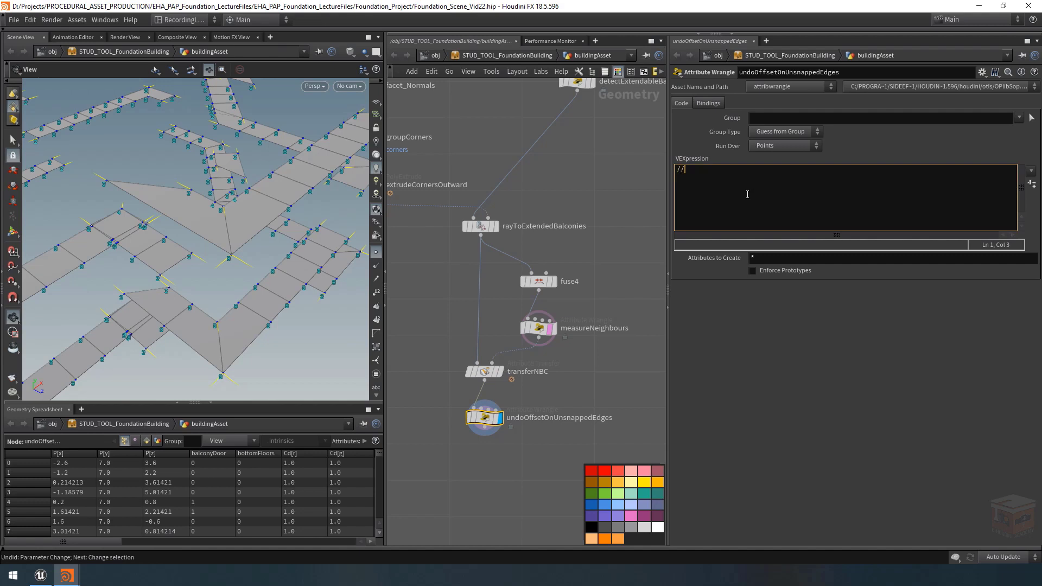
type("//If we didn't snap")
type(", or snapped badly, Undo the offset")
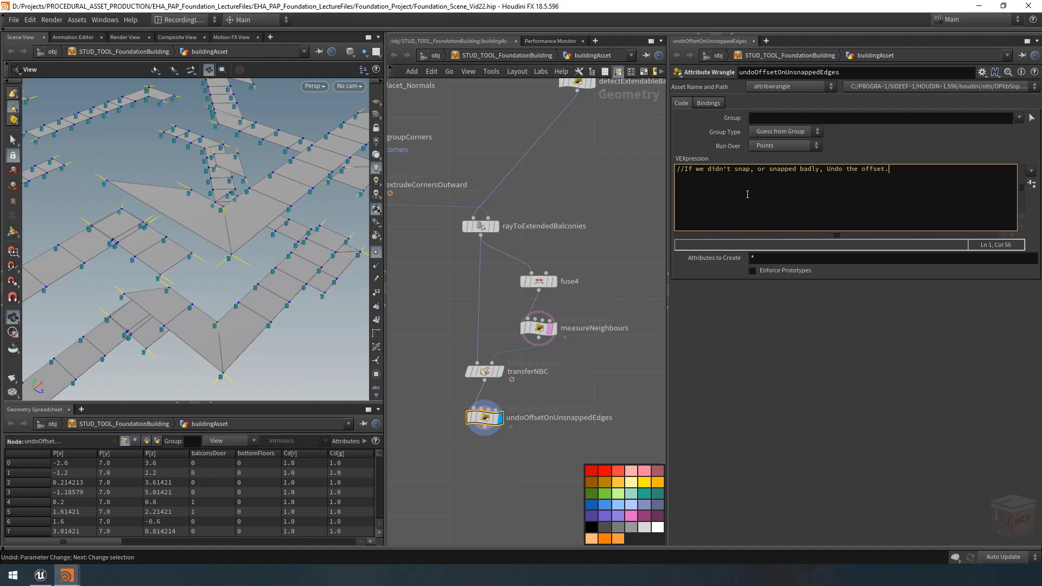
type(".")
key("Return")
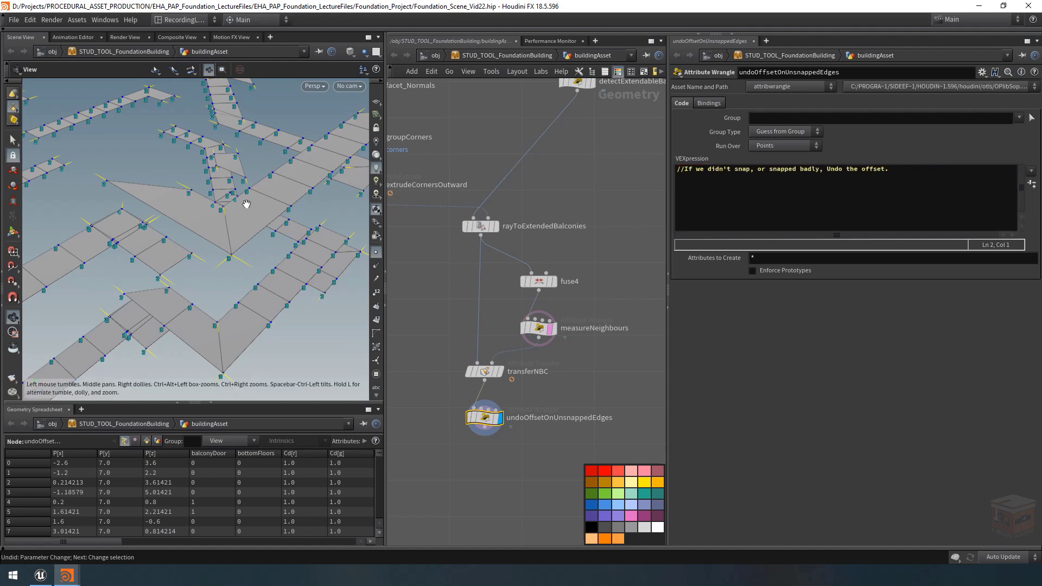
Show the group list in the viewport and restrict the wrangle to the extendBalconyEdge group.
left_click(378, 375)
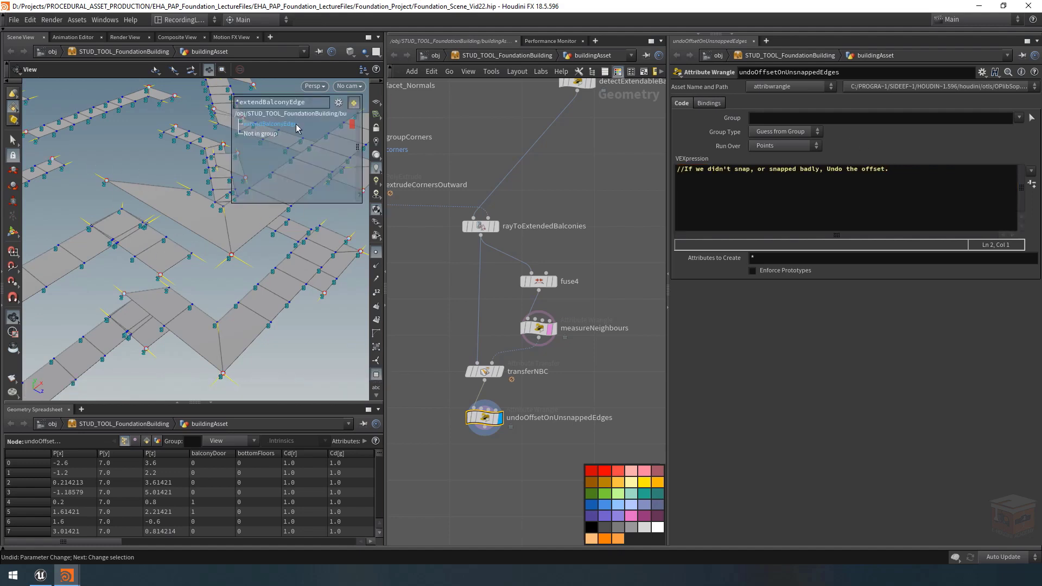
left_click(1018, 117)
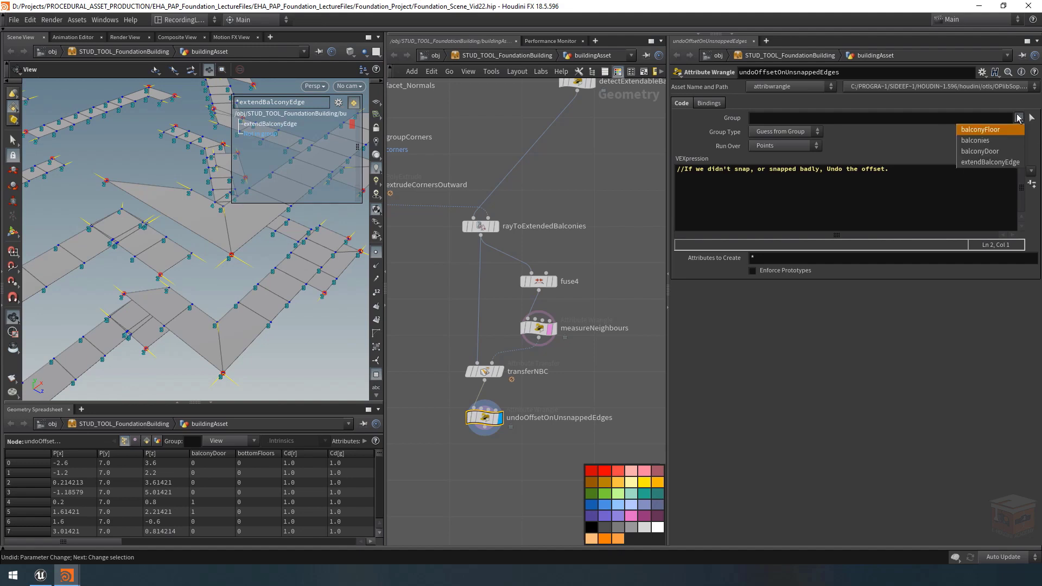
left_click(987, 162)
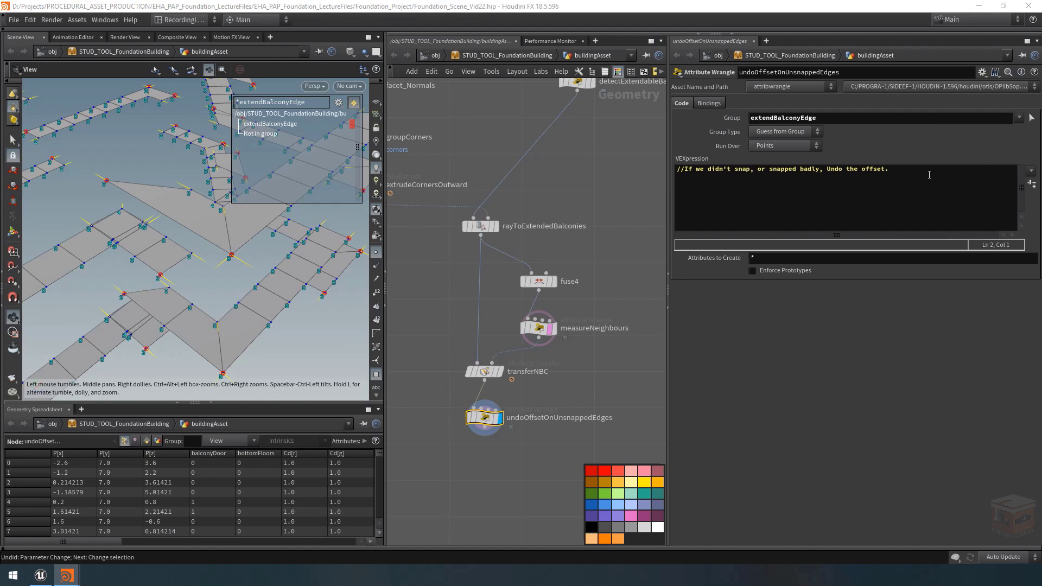
Add the condition "if( i@nbc != 3 )" with a braced block below the comment in the wrangle code.
left_click(778, 195)
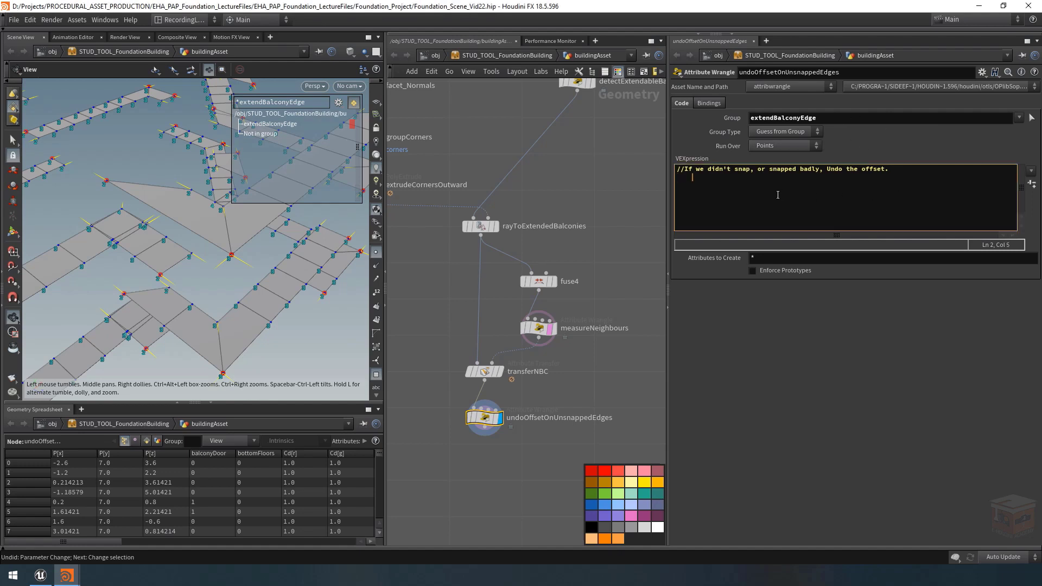
type("if( ")
type("inbc")
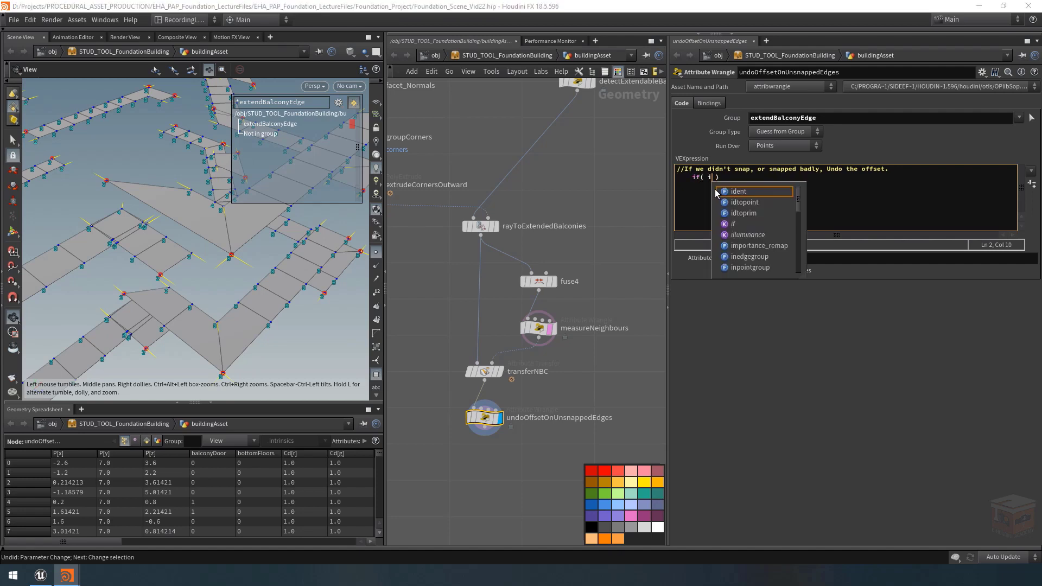
key("Left")
key("Left")
key("Left")
type("@")
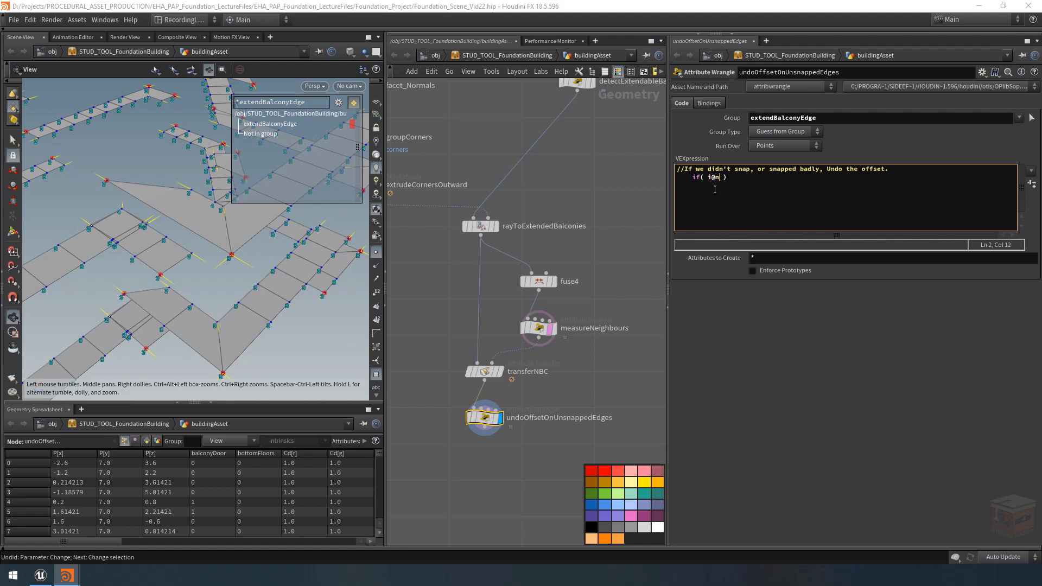
key("Right")
key("Right")
key("Right")
key("Return")
Inside the if block, write "v@P -= v@N_1 * f@dist;" and apply the code.
type("v@")
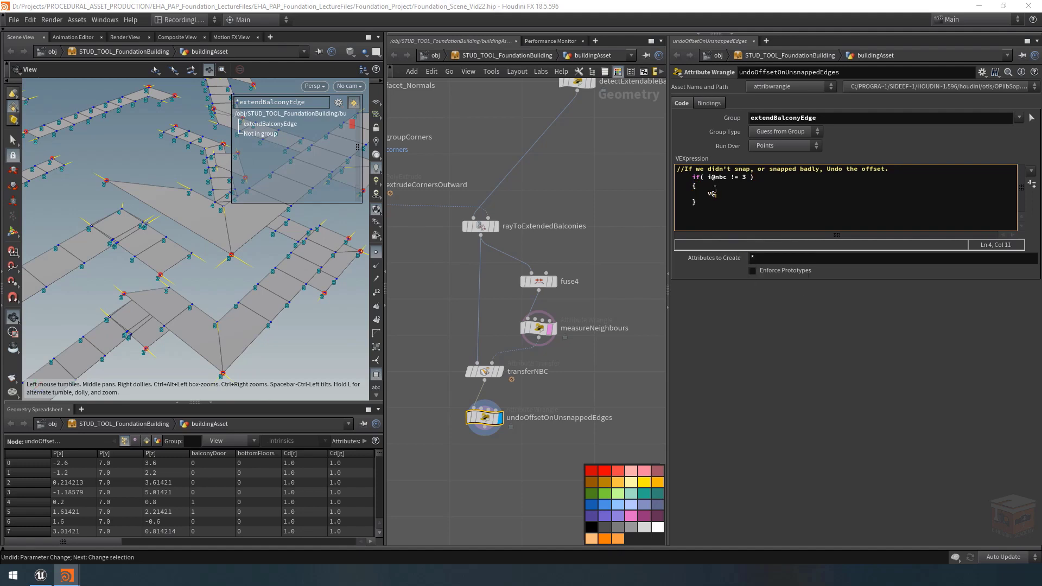
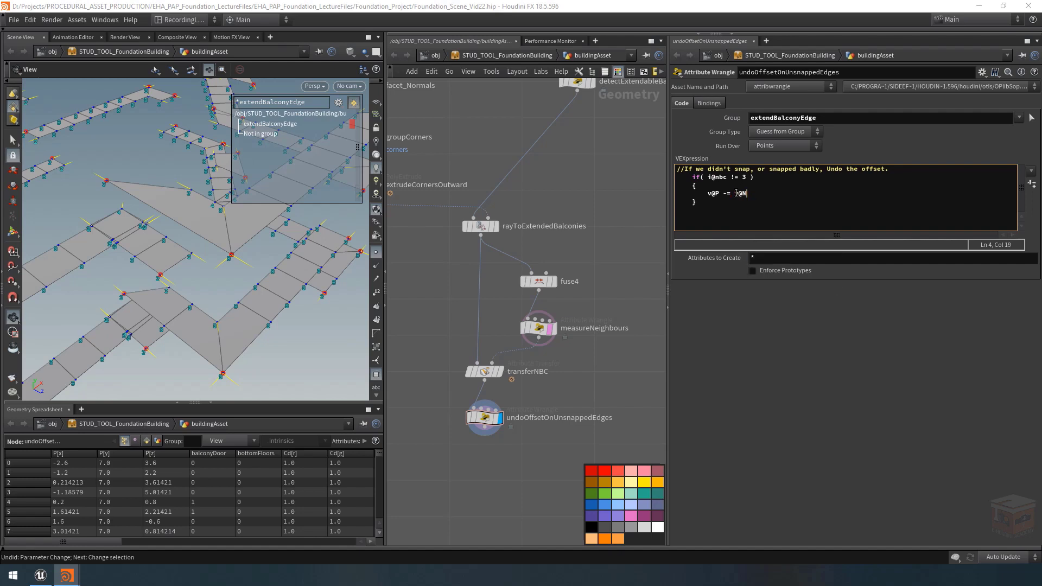
type("_1")
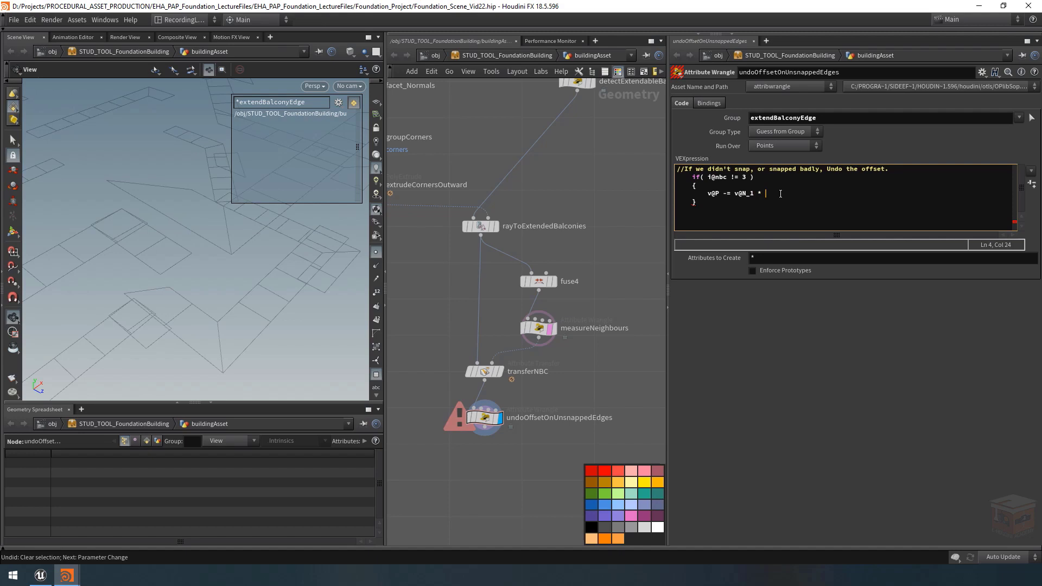
type("* f@dist;")
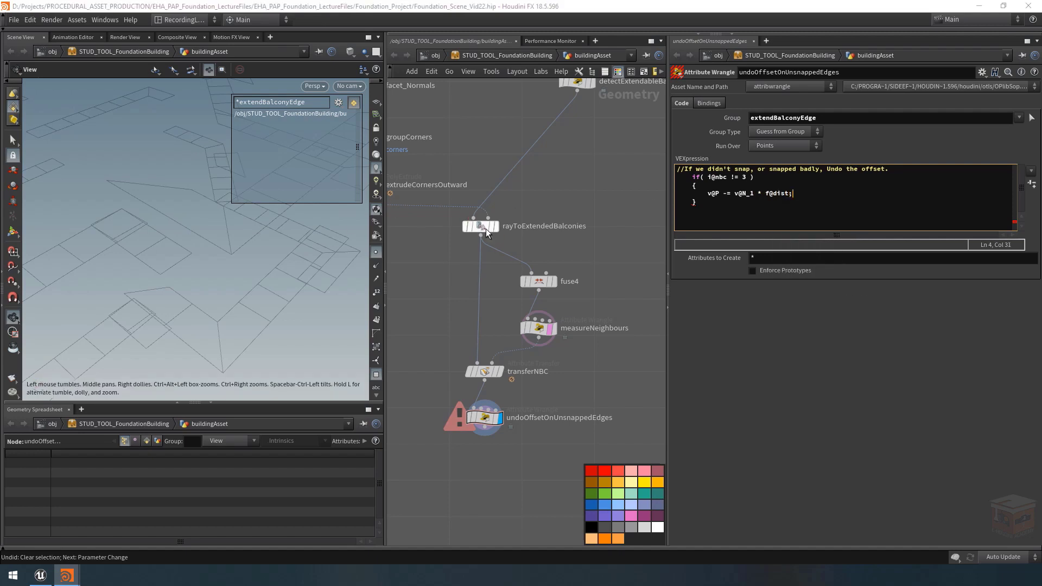
left_click(585, 187)
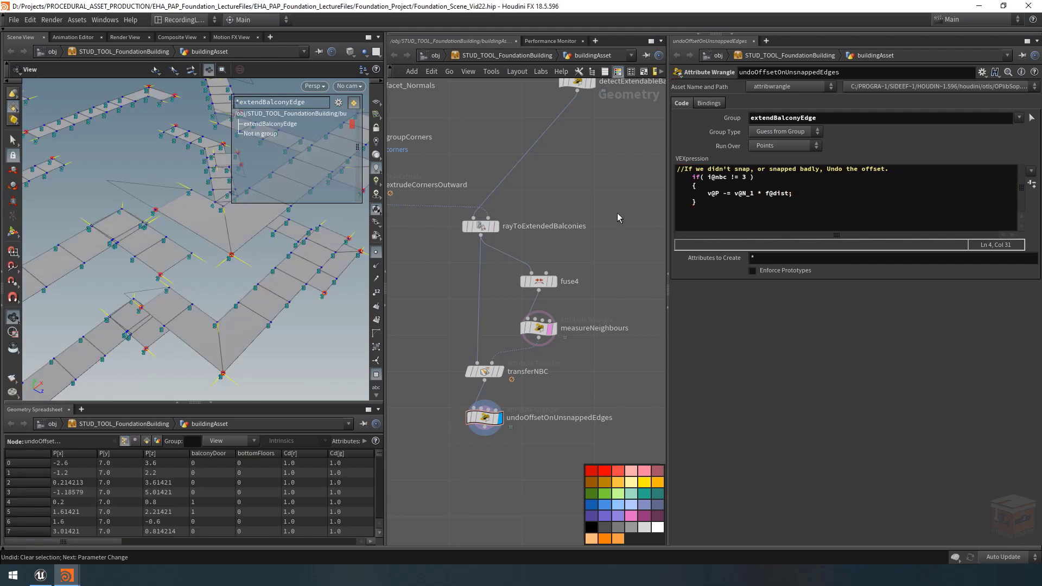
Wrap v@N_1 in normalize() so the line reads "v@P -= normalize(v@N_1) * f@dist;".
left_click(734, 193)
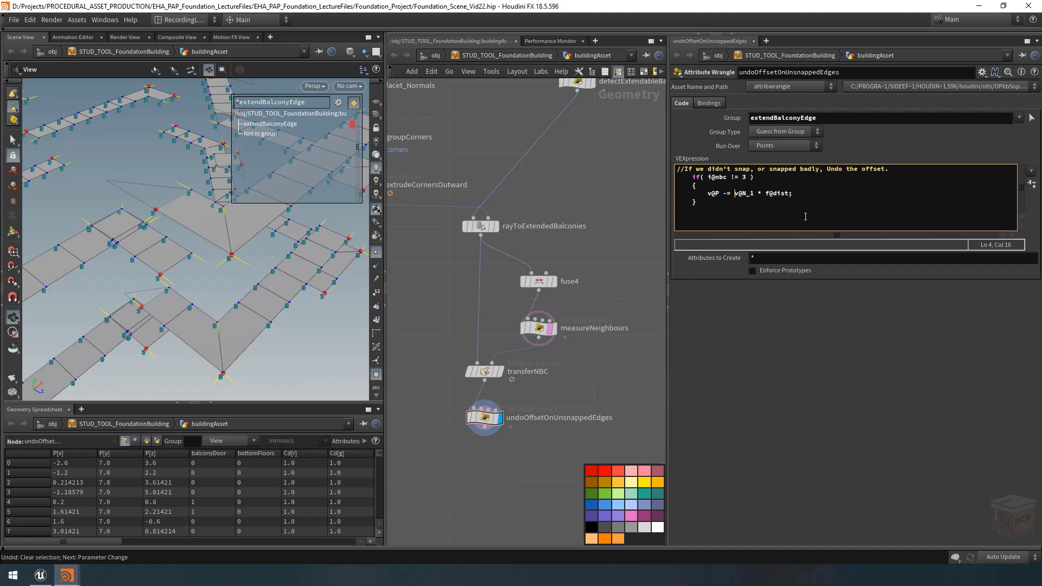
type("normalize(")
key("Right")
key("Right")
key("Right")
key("Right")
key("Right")
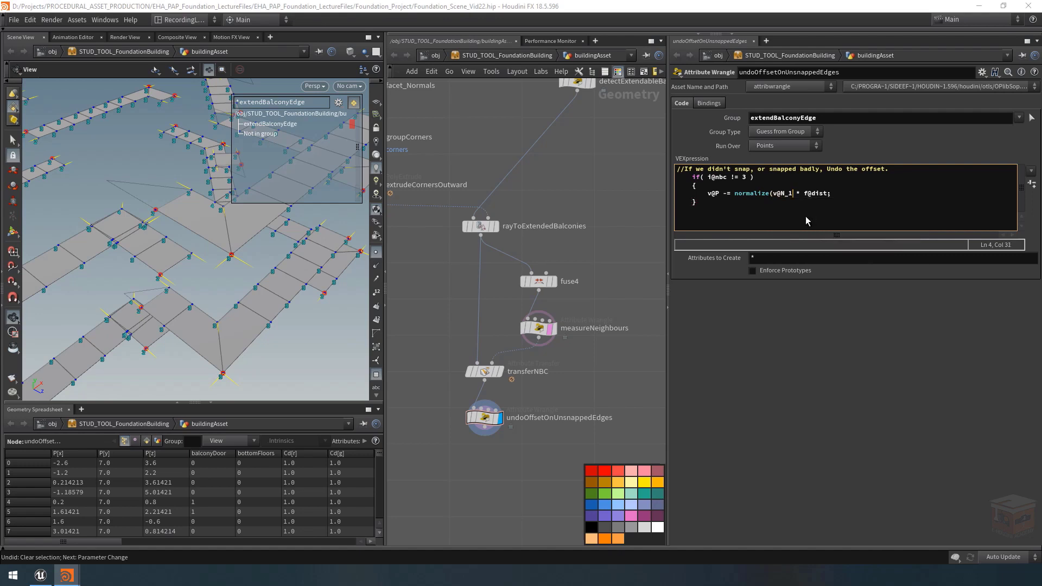
type(")")
key("Right")
key("Right")
key("Right")
key("shift+End")
key("Right")
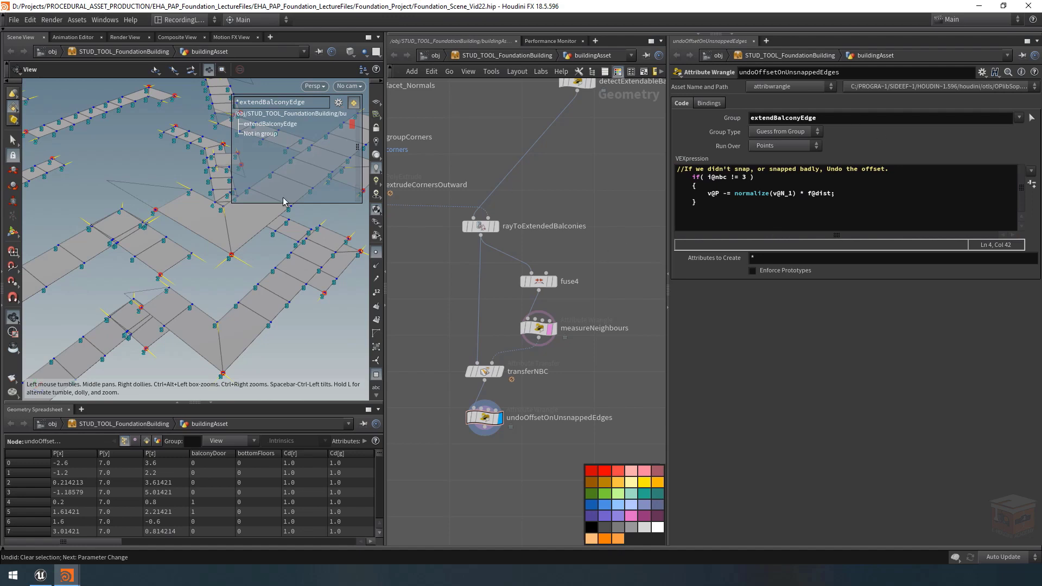
Hide the viewport group list and examine the balcony edges and corners from several angles.
scroll(163, 203, "up", 4)
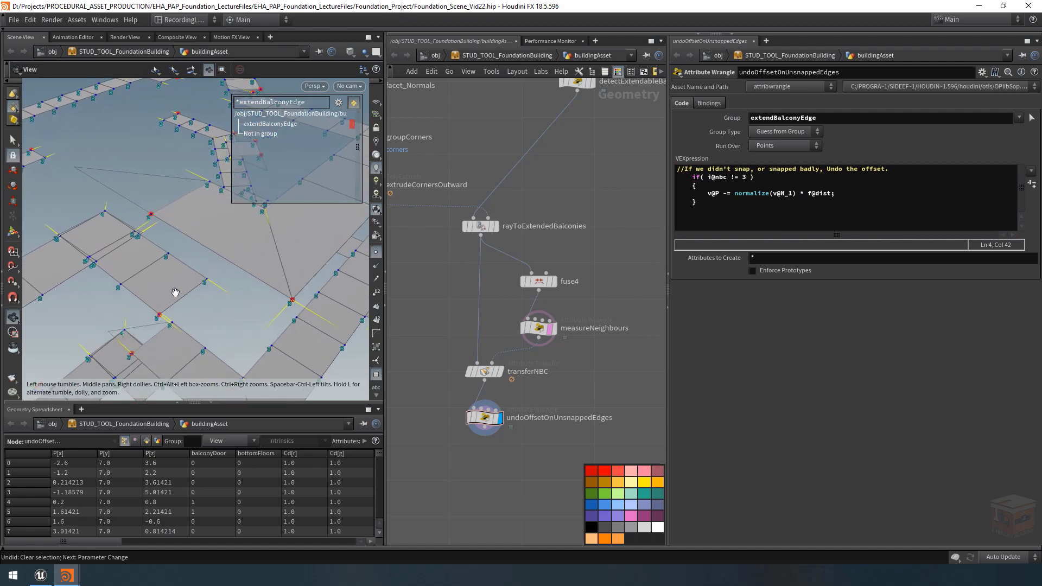
middle_click_drag(620, 389, 622, 323)
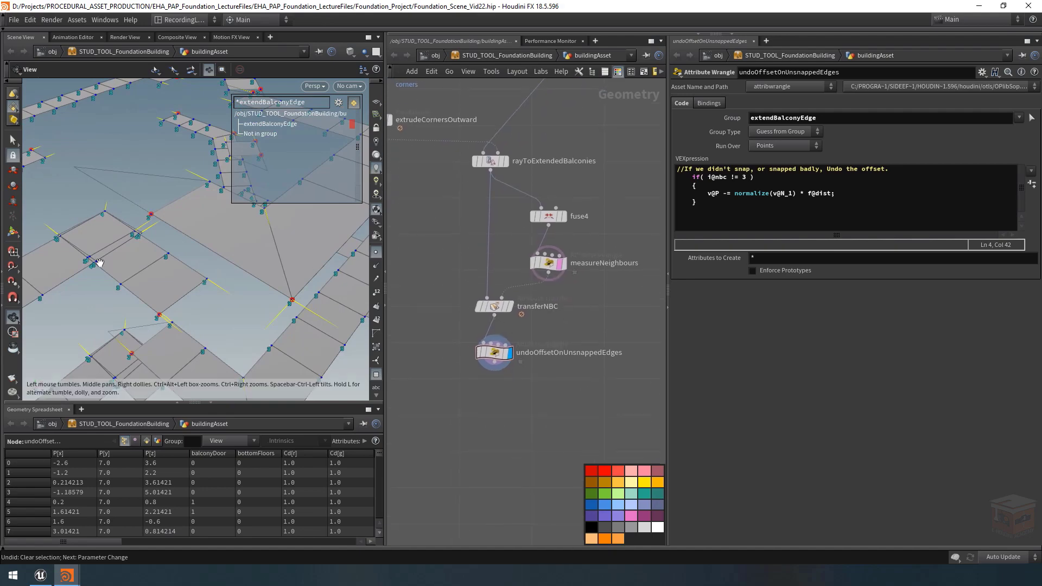
left_click_drag(99, 262, 160, 253)
left_click(376, 374)
right_click_drag(179, 244, 133, 240)
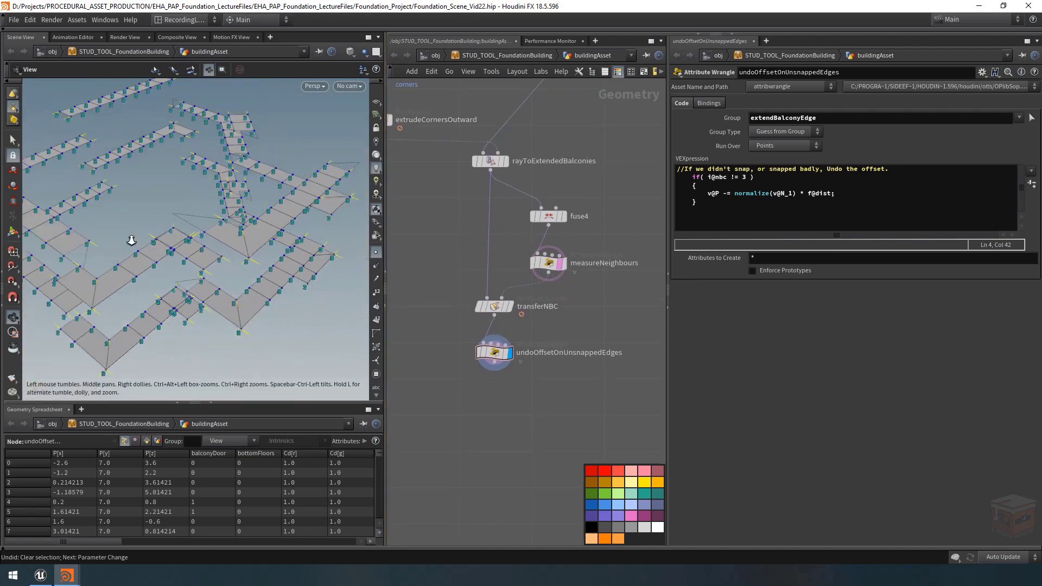
middle_click_drag(228, 206, 233, 239)
left_click_drag(233, 239, 216, 307)
right_click_drag(216, 307, 280, 296)
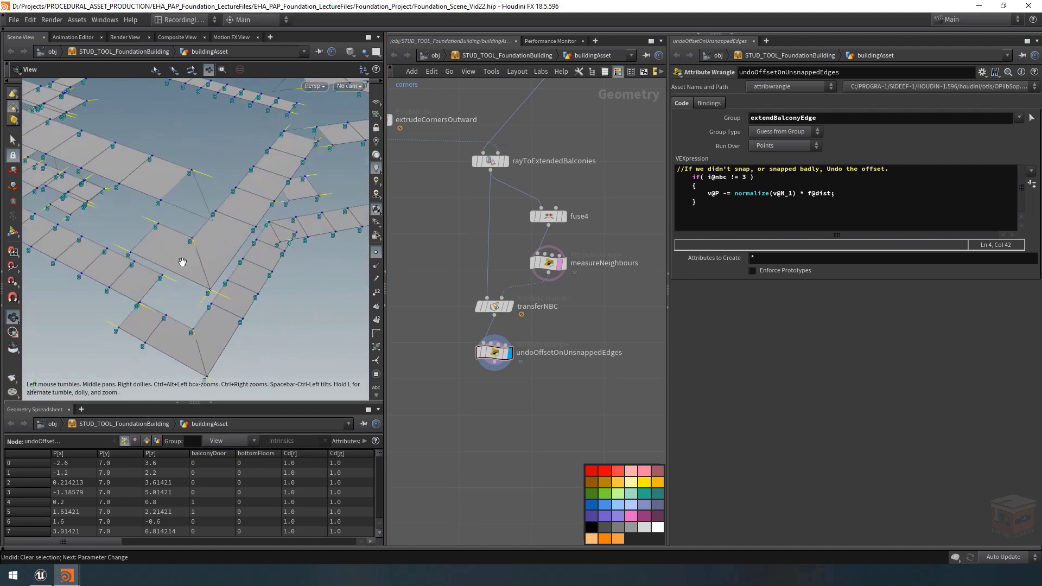
right_click_drag(200, 261, 74, 246)
left_click_drag(203, 244, 212, 251)
Add a Fuse node below undoOffsetOnUnsnappedEdges and wire the wrangle's output into its first input.
middle_click_drag(504, 412, 502, 402)
key("Tab")
type("fuse")
key("Return")
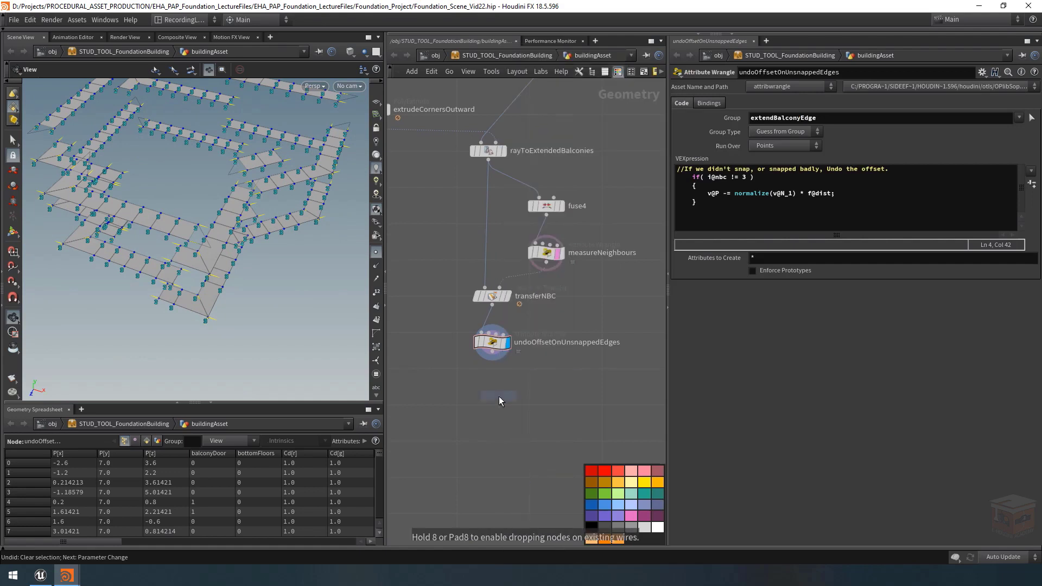
left_click(490, 385)
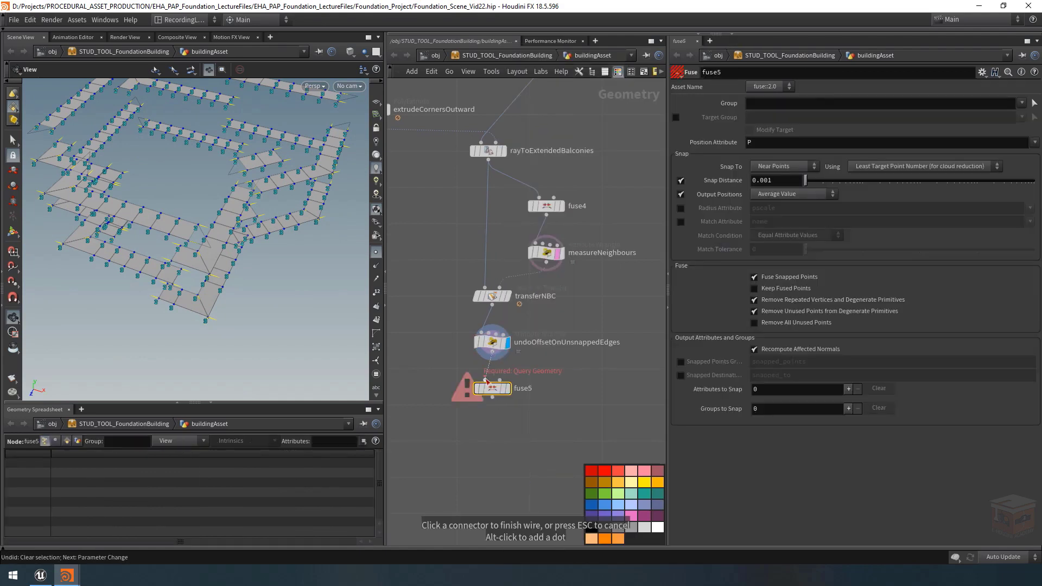
Rename the new Fuse node fuseBalconies and set it as the displayed node.
double_click(522, 389)
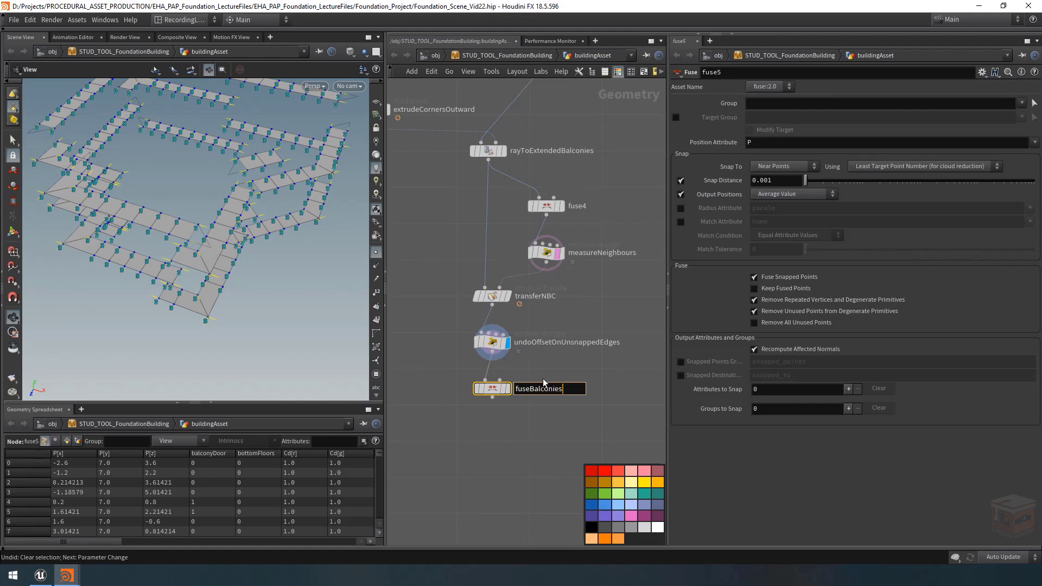
type("fuseBalconies")
key("Return")
left_click(507, 388)
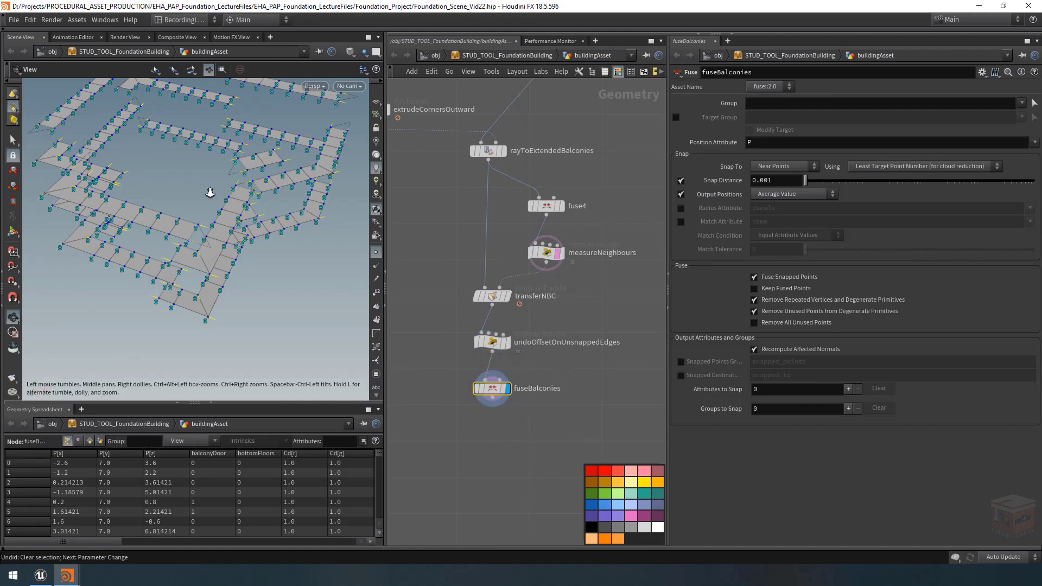
Turn off the nbc scene visualizer in the viewport's display options.
mouse_move(210, 193)
left_mouse_down()
mouse_move(155, 158)
mouse_move(191, 189)
left_mouse_up()
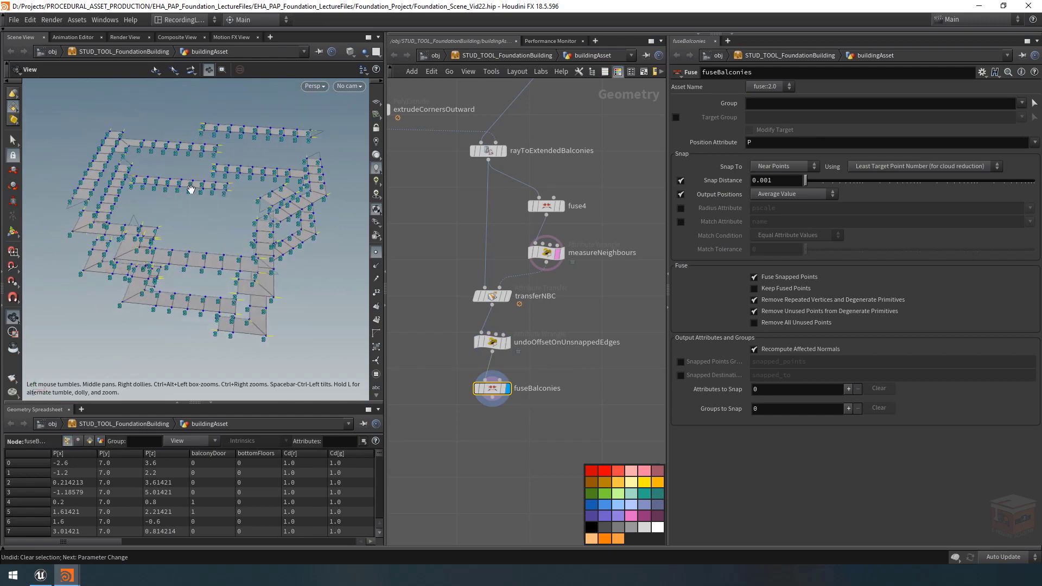
key("d")
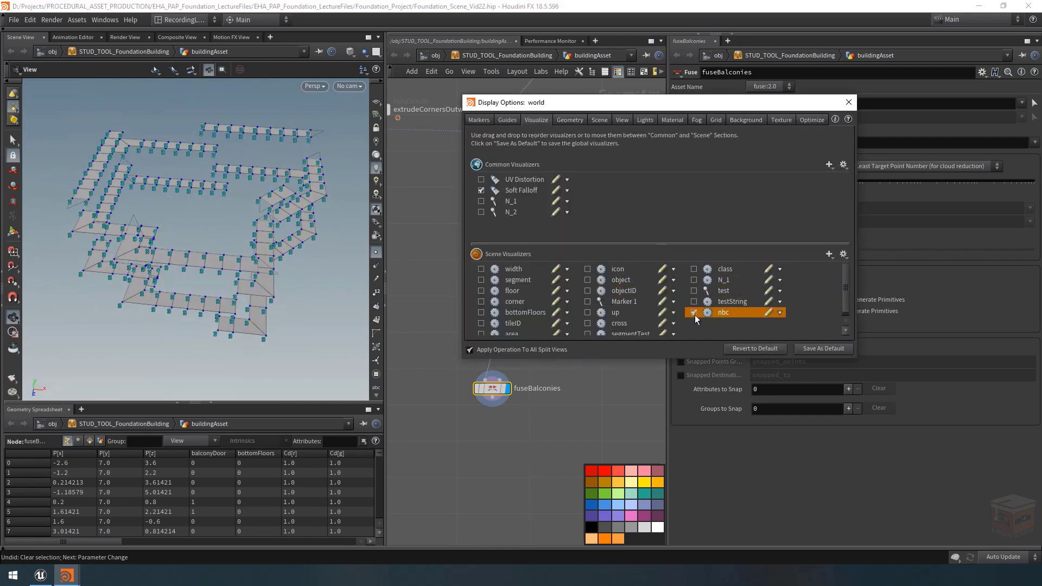
left_click(693, 313)
left_click(848, 102)
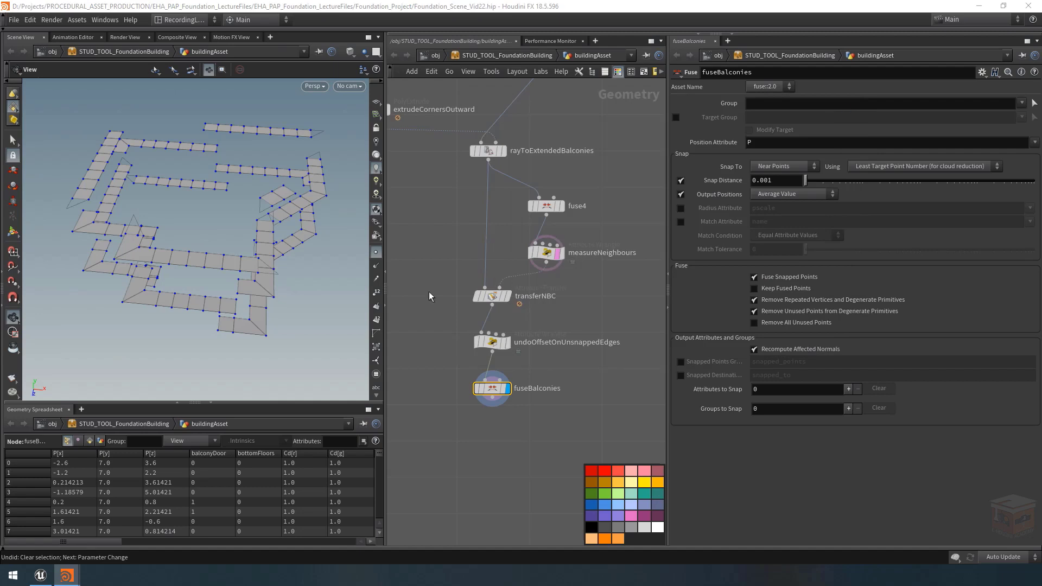
Show the Object Merge that references OUT_Walls as a template overlay around the fused balconies.
left_click_drag(186, 222, 252, 226)
scroll(461, 258, "down", 5)
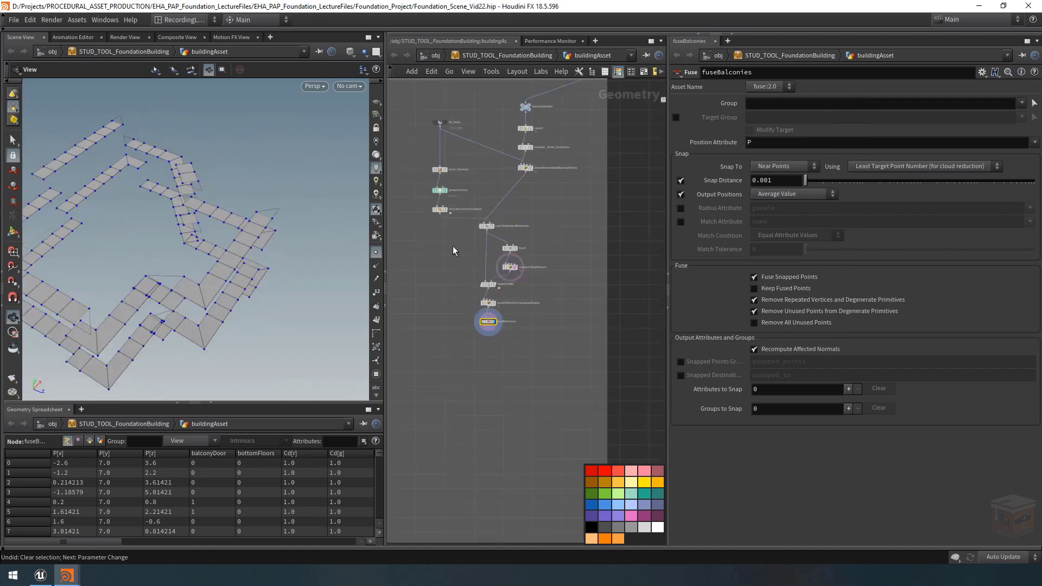
middle_click_drag(444, 133, 465, 186)
scroll(464, 179, "up", 5)
left_click(465, 174)
scroll(465, 174, "down", 2)
middle_click_drag(501, 422, 463, 327)
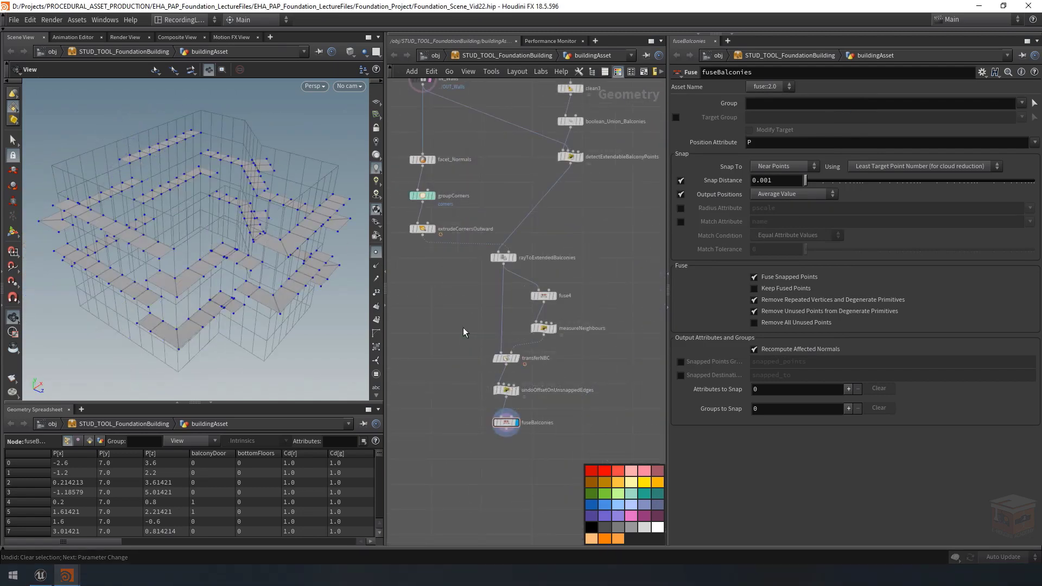
Examine the fused balcony corners and closely spaced points against the wall wireframe from several angles.
left_click_drag(225, 224, 225, 222)
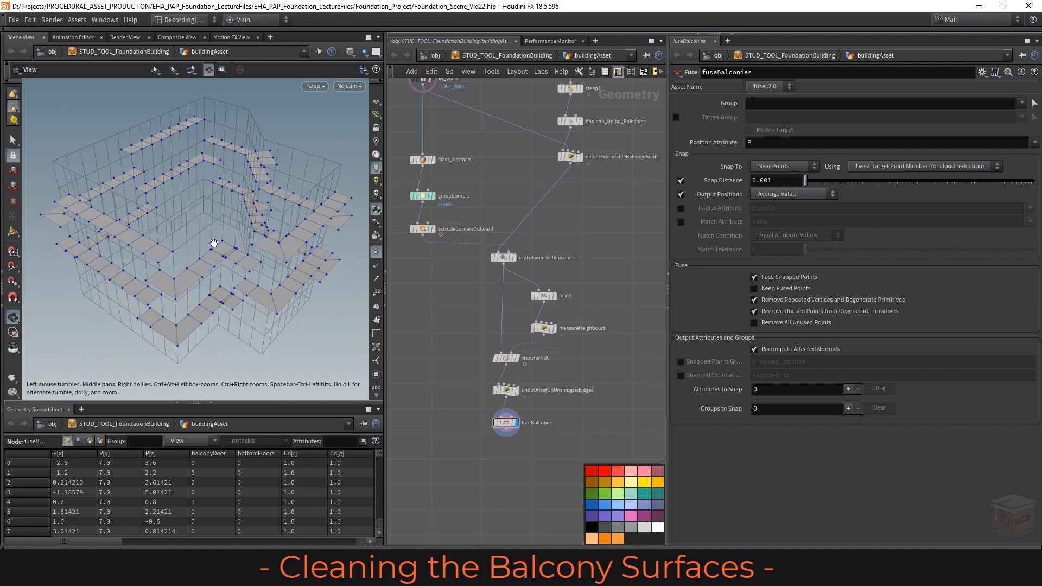
right_click_drag(219, 253, 545, 286)
middle_click_drag(209, 262, 231, 260)
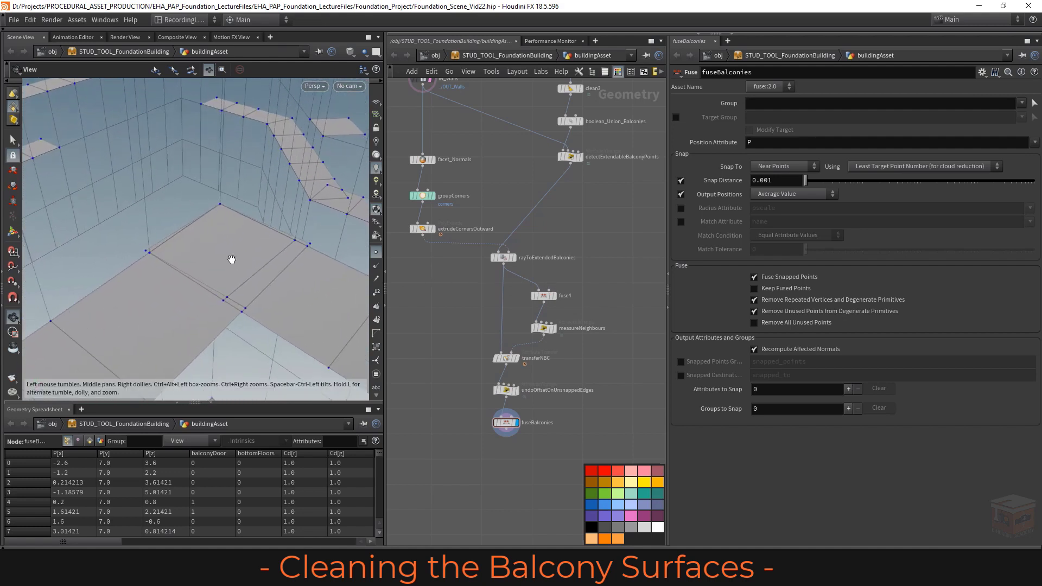
left_click_drag(231, 259, 188, 213)
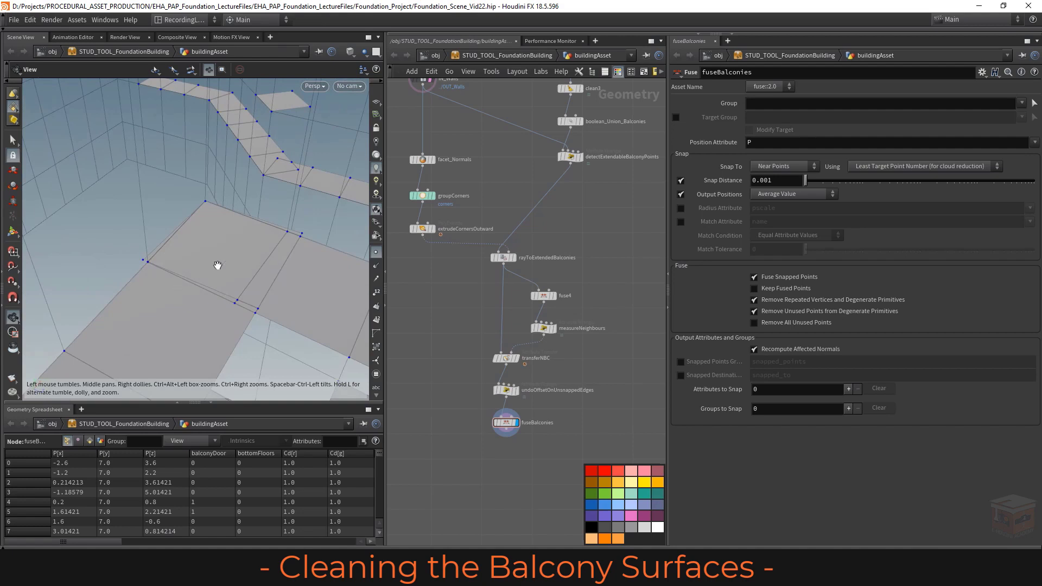
middle_click_drag(179, 230, 180, 246)
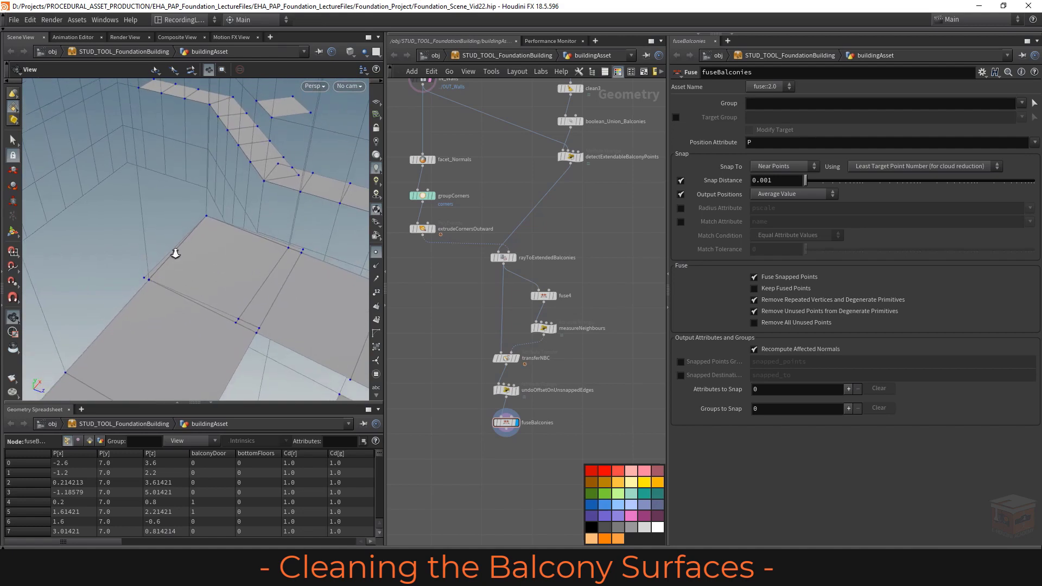
left_click_drag(175, 253, 162, 288)
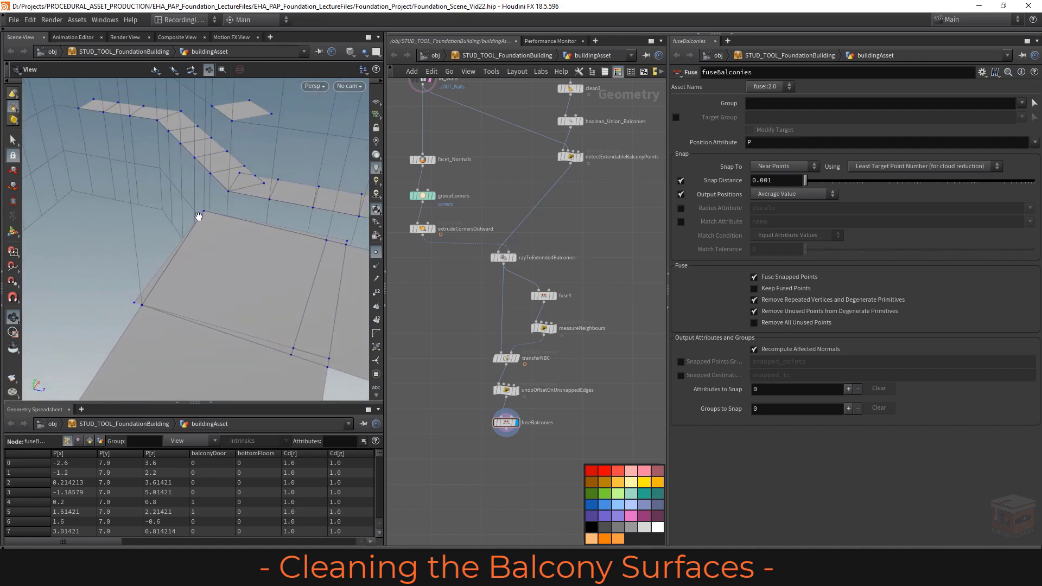
right_click_drag(228, 228, 132, 247)
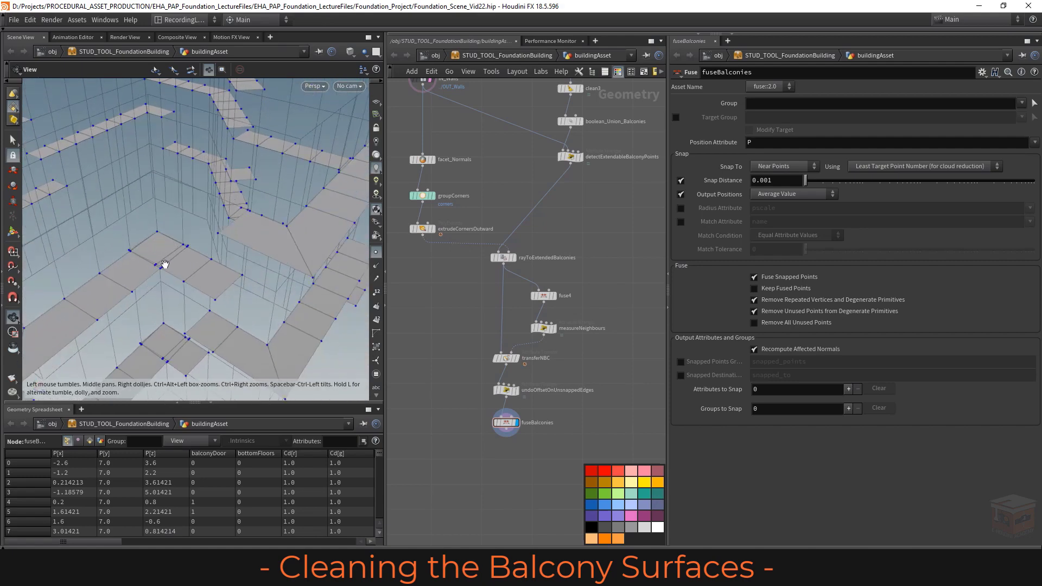
middle_click_drag(164, 264, 182, 261)
right_click_drag(167, 258, 193, 268)
left_click_drag(193, 268, 198, 244)
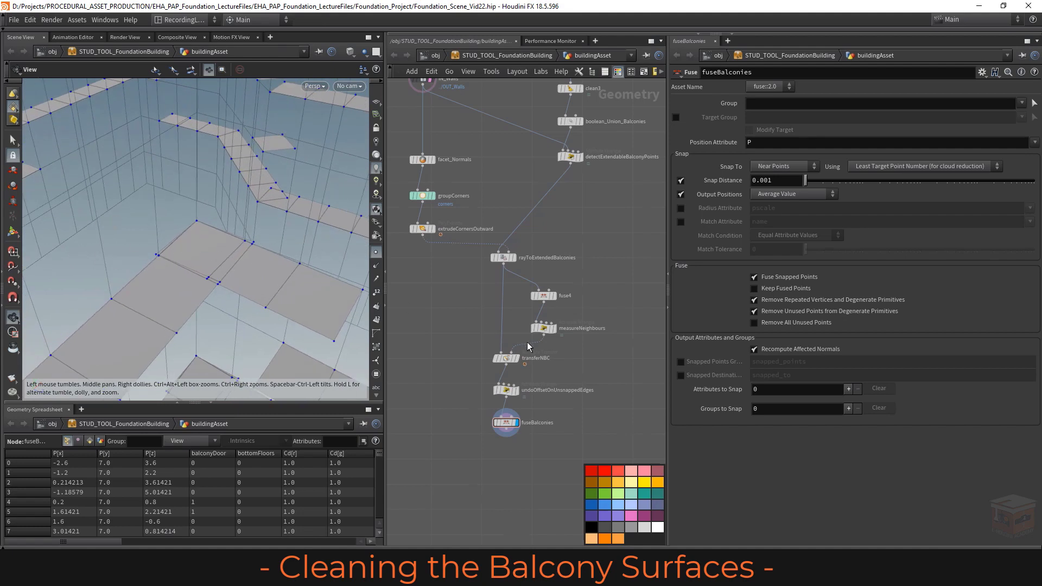
Template the STUD_UTIL_SimpleUnrealTexture node below groupRoofFloor and compare its wireframe with the balcony corner.
scroll(526, 347, "down", 10)
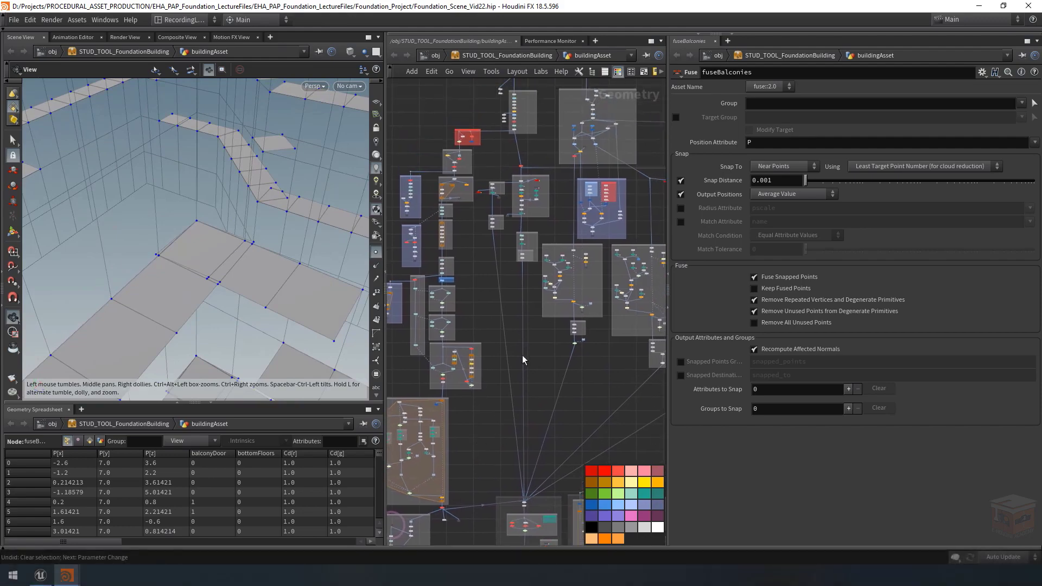
scroll(524, 247, "up", 10)
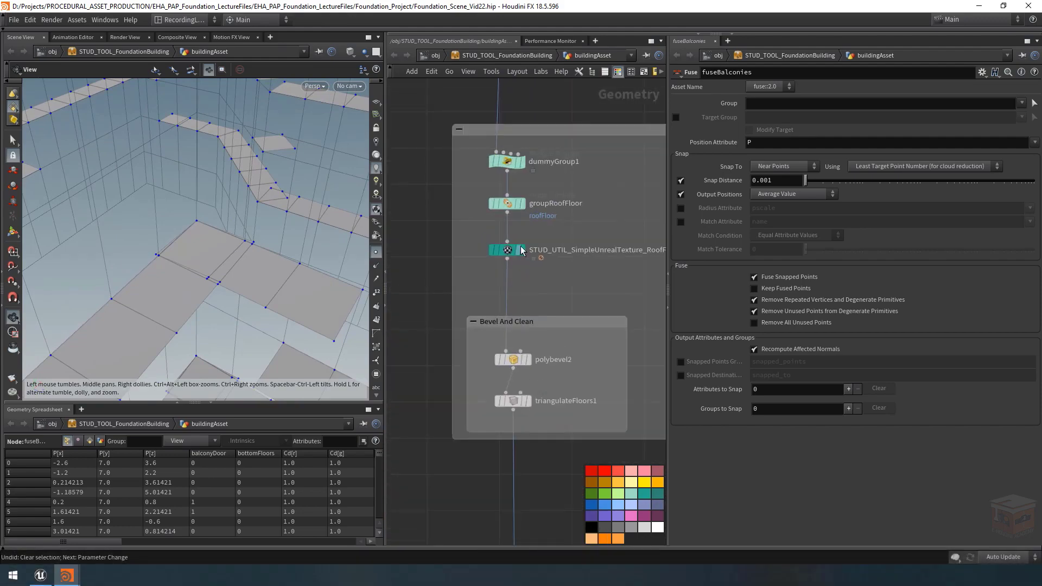
left_click(517, 252)
left_click_drag(177, 228, 198, 230)
right_click_drag(198, 230, 228, 261)
mouse_move(228, 260)
middle_mouse_down()
mouse_move(256, 242)
mouse_move(204, 258)
mouse_move(225, 256)
mouse_move(219, 248)
middle_mouse_up()
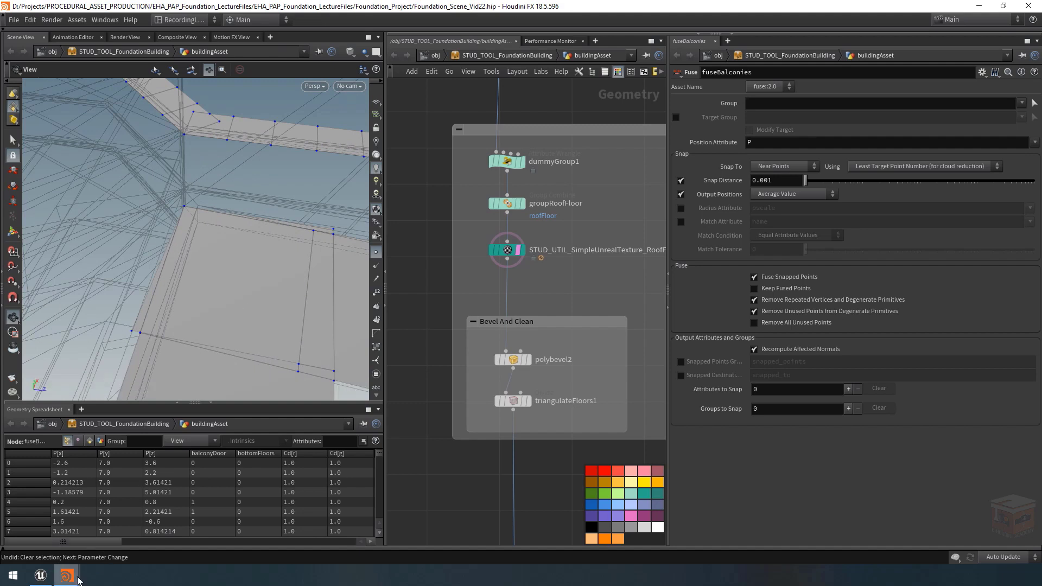
Set the building tool's Trim Thickness to 0.5 and inspect the trim at the balcony corner.
mouse_move(77, 580)
left_click(144, 532)
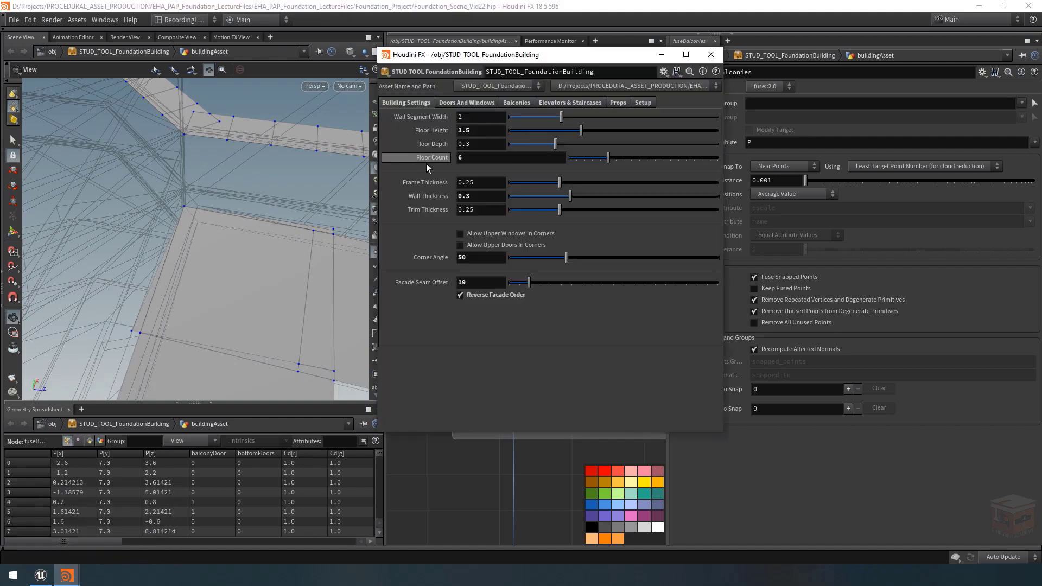
left_click(490, 209)
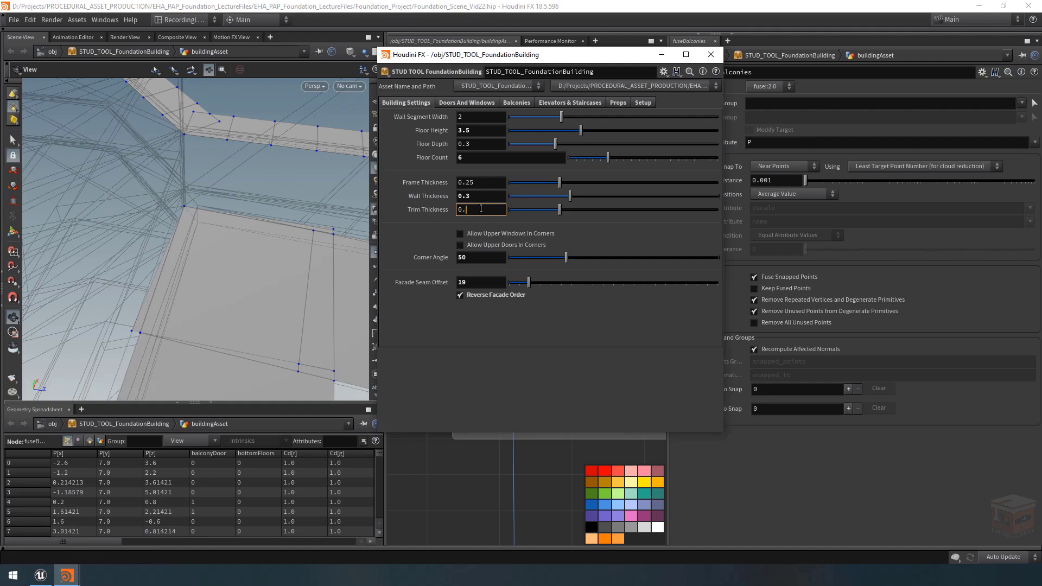
type("5")
key("Return")
left_click_drag(246, 246, 237, 262)
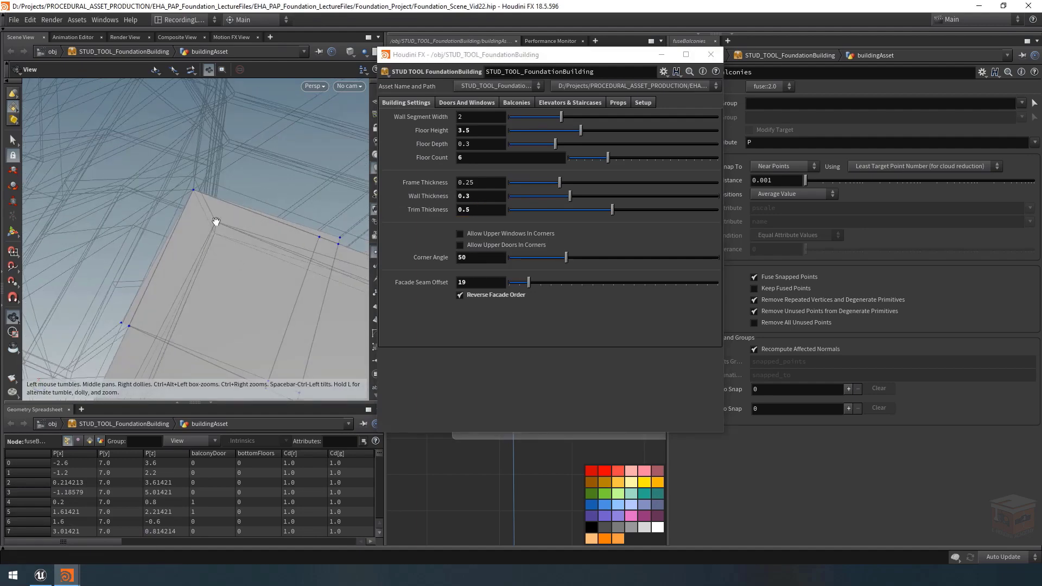
left_click_drag(216, 222, 234, 234)
Set Trim Thickness back to 0.25 and minimise the building tool's parameter window.
left_click(475, 209)
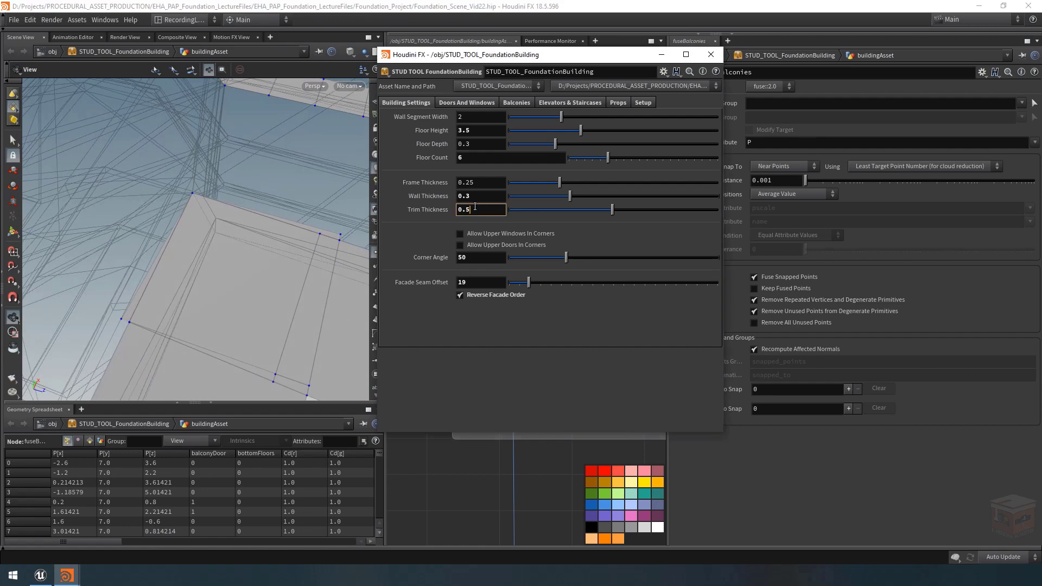
type("25")
key("Return")
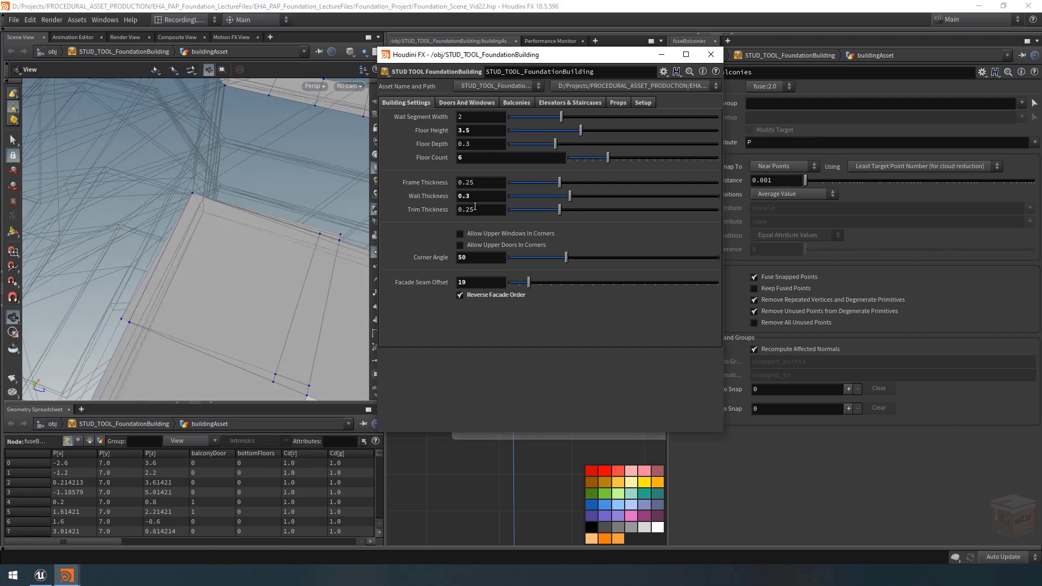
left_click(661, 54)
Display the copyFloors1 node in the Create Floors network and inspect the trim edge around the floors.
scroll(529, 439, "down", 8)
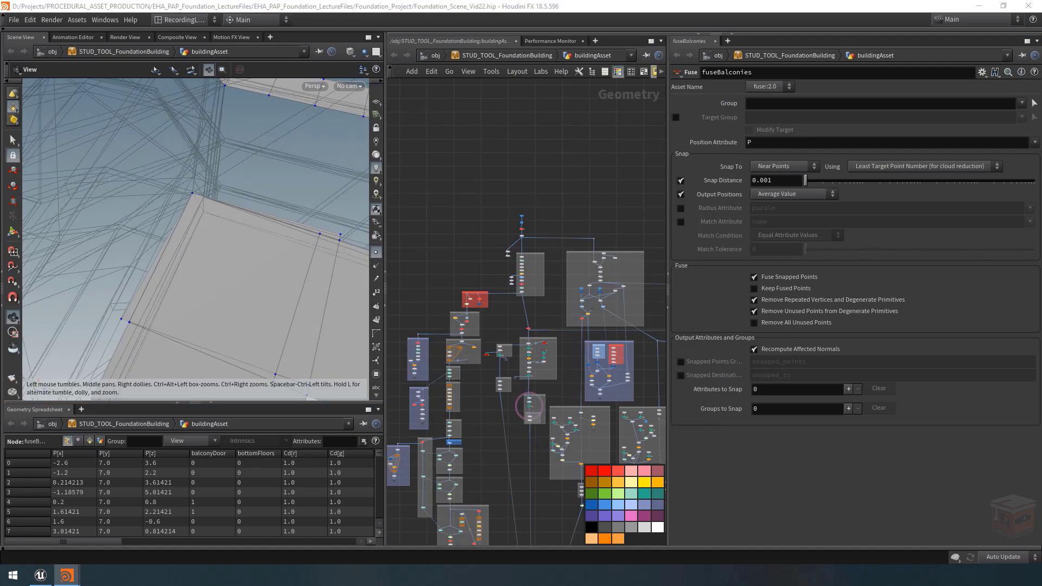
scroll(526, 380, "up", 10)
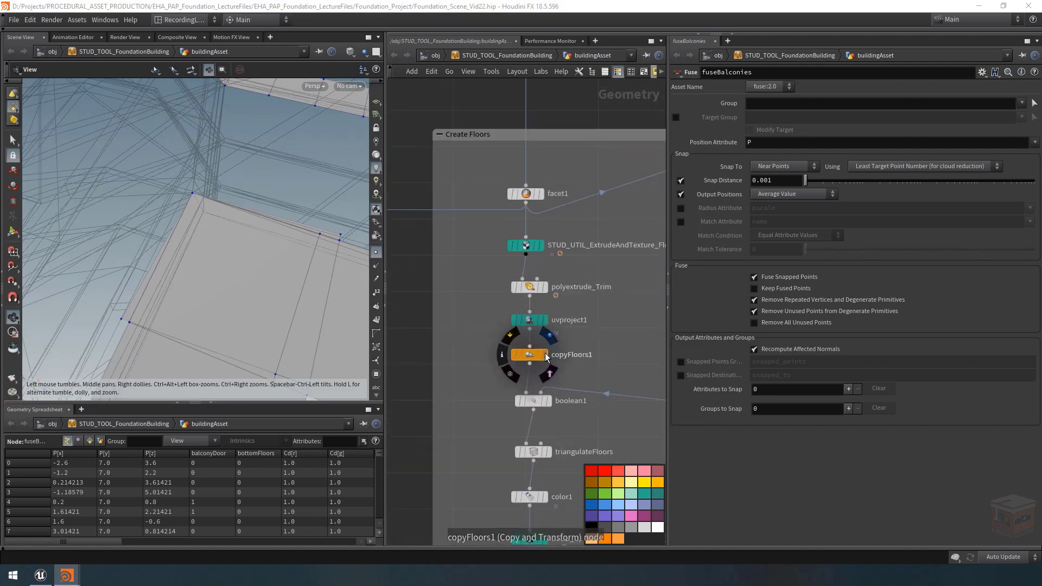
left_click(545, 355)
left_click(534, 355)
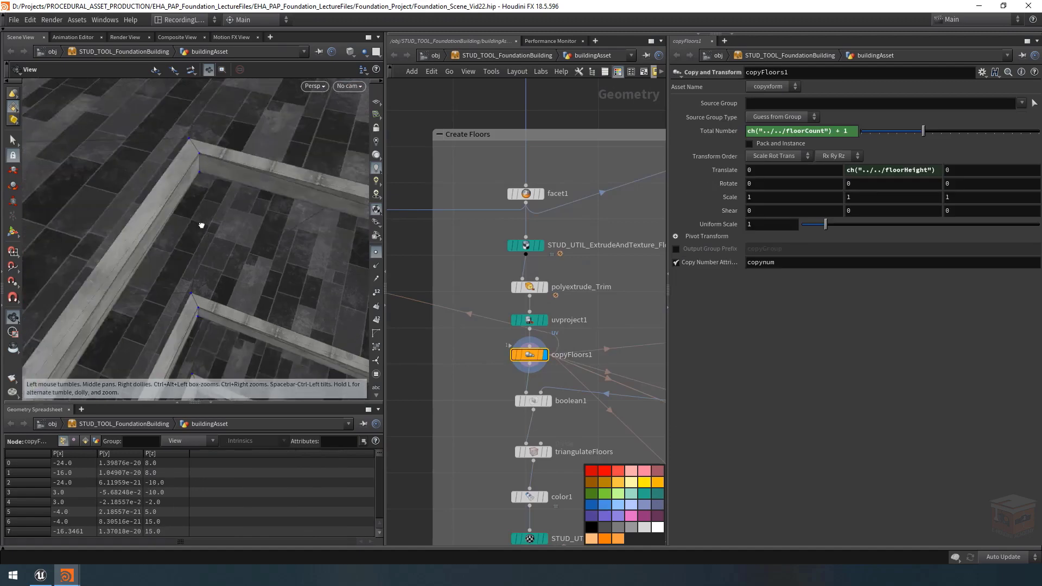
left_click_drag(202, 225, 210, 251)
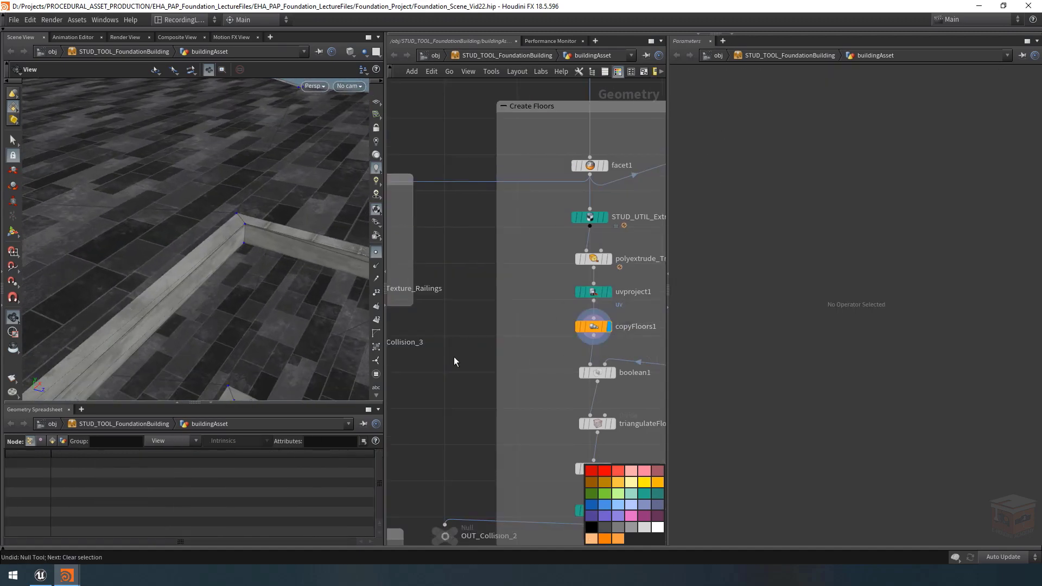
Add a Null node beside the Create Floors network box and rename it OUT_TrimEdge.
key("Tab")
type("nu")
key("Return")
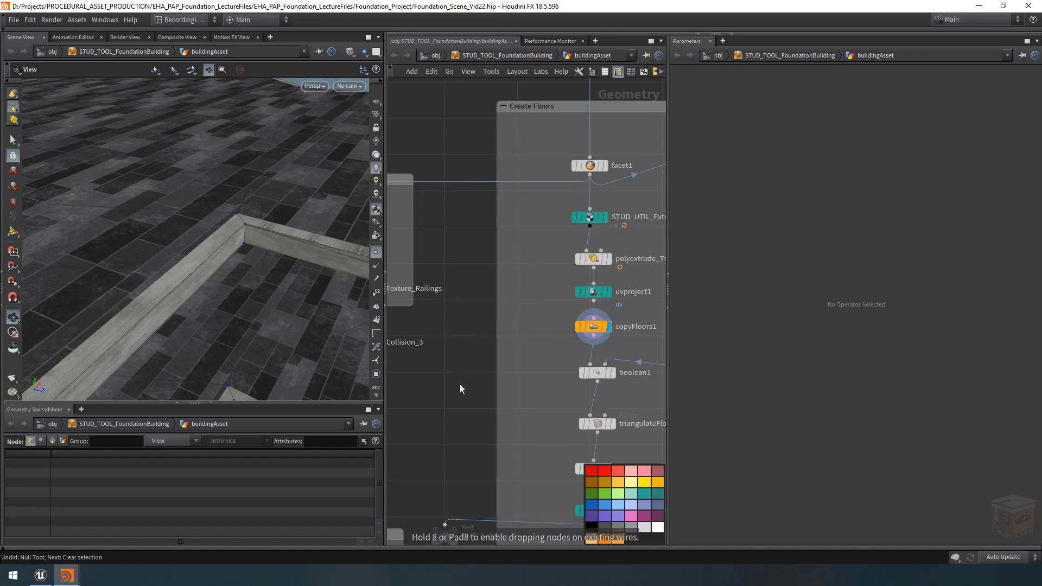
left_click(460, 382)
double_click(484, 380)
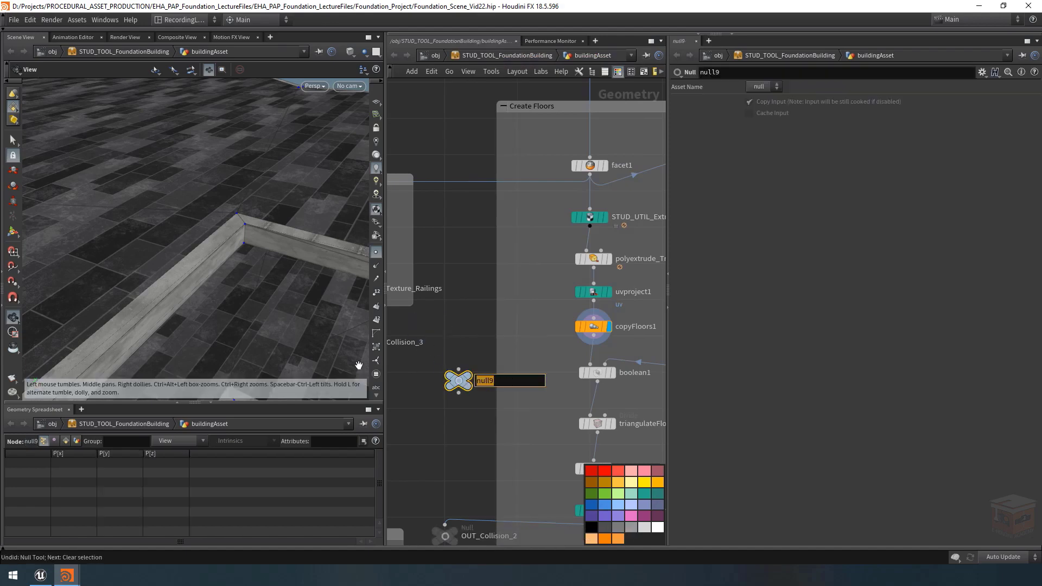
type("OUT_TrimEdge")
key("Return")
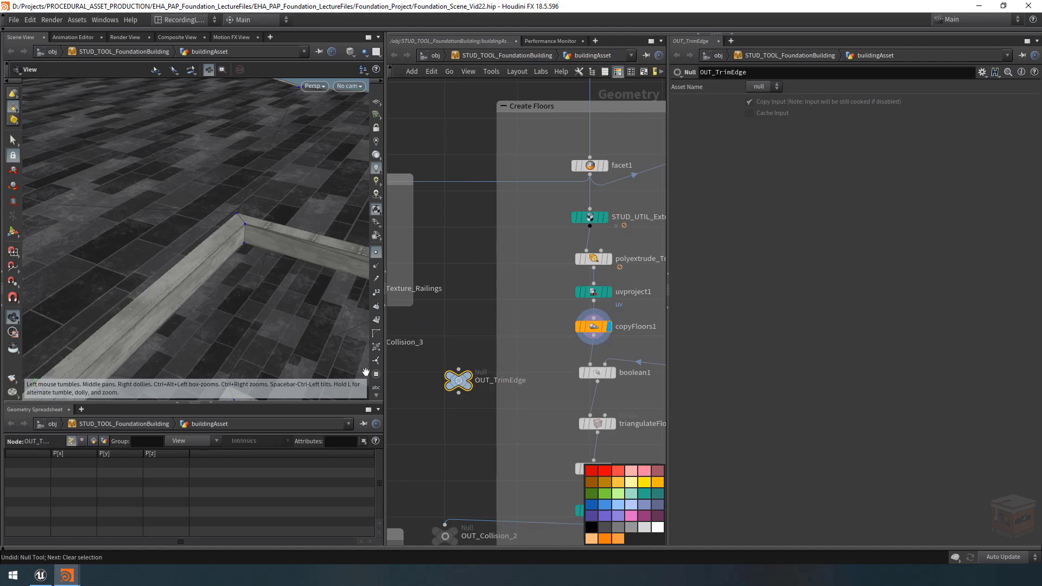
Wire copyFloors1's output into OUT_TrimEdge and colour the null dark grey.
left_click(457, 369)
left_click(594, 336)
left_click_drag(464, 381, 451, 372)
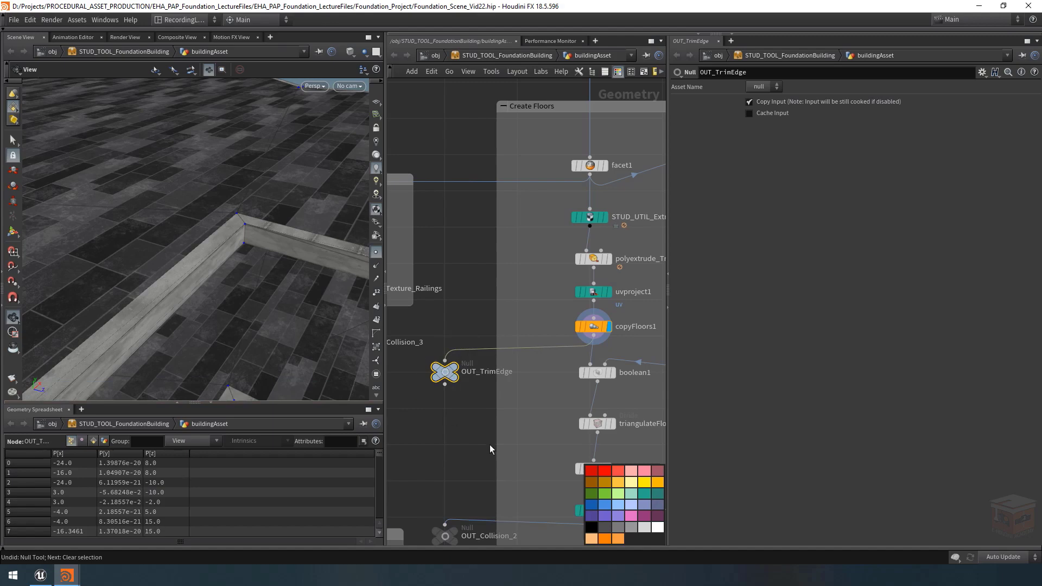
left_click(611, 529)
key("f")
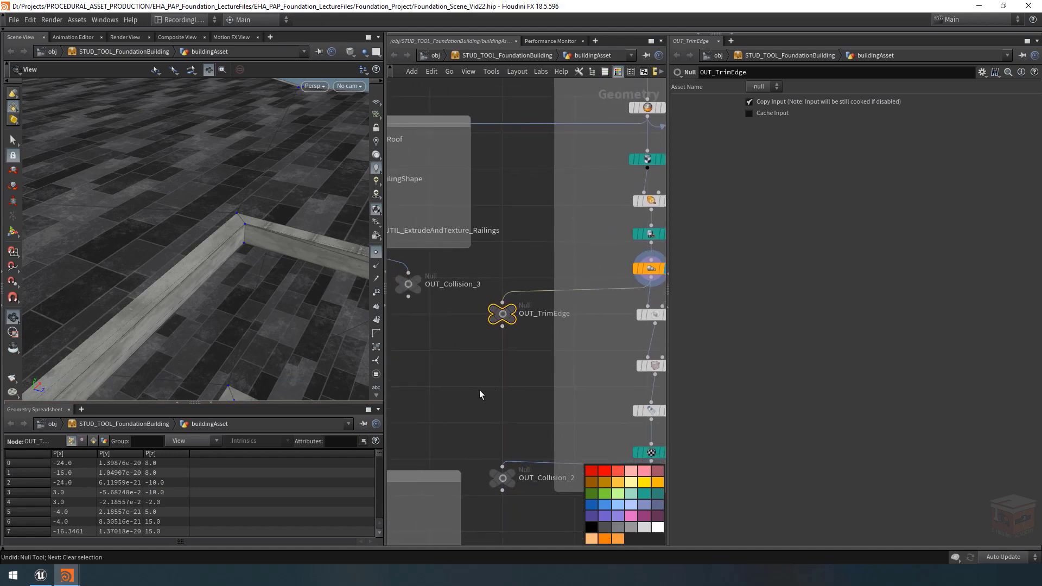
Add an Object Merge node below the OUT_TrimEdge null.
key("Tab")
type("obj")
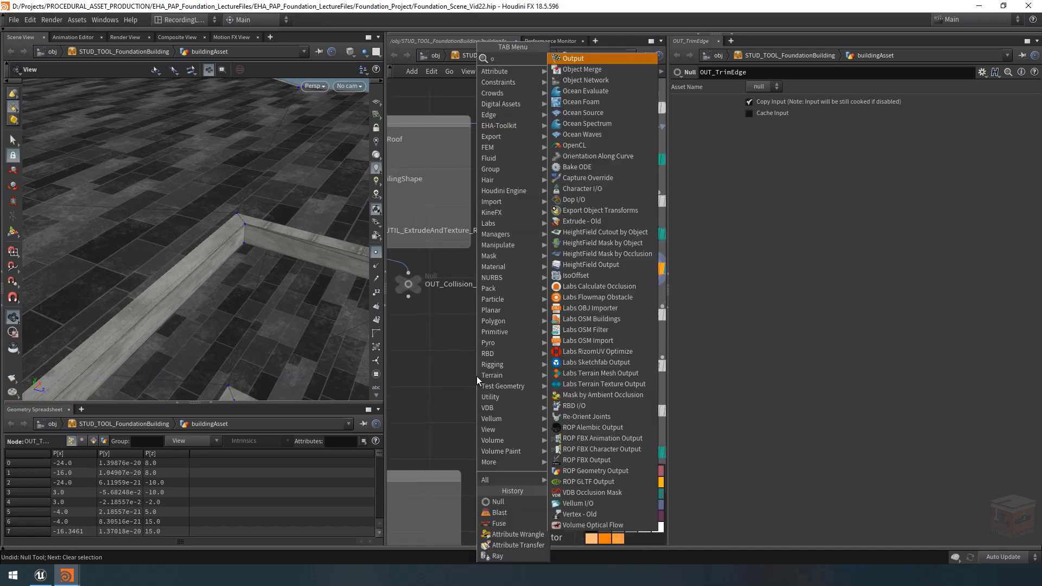
key("Return")
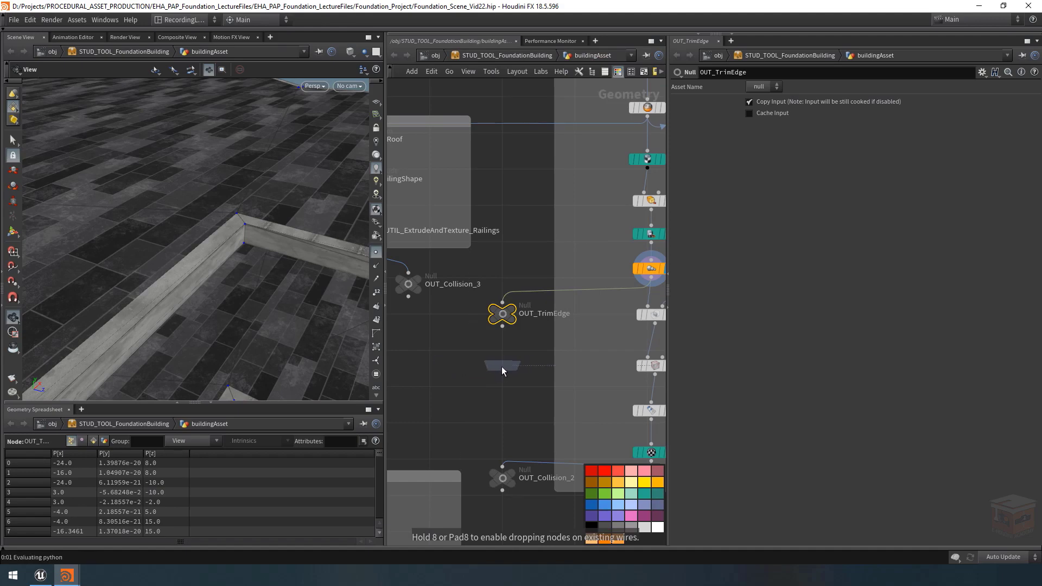
left_click(502, 366)
Rename the new Object Merge node IN_TrimEdge, reusing the null's name with the OUT prefix replaced by IN.
double_click(544, 313)
key("ctrl+c")
double_click(548, 365)
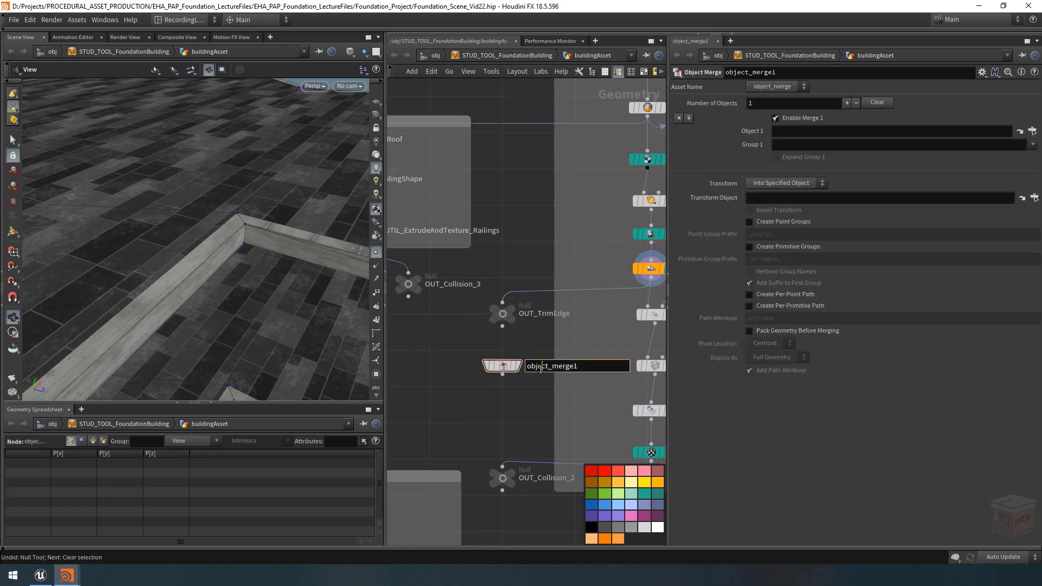
key("ctrl+v")
key("Home")
key("Delete")
key("Delete")
key("Delete")
type("INN")
key("BackSpace")
key("Return")
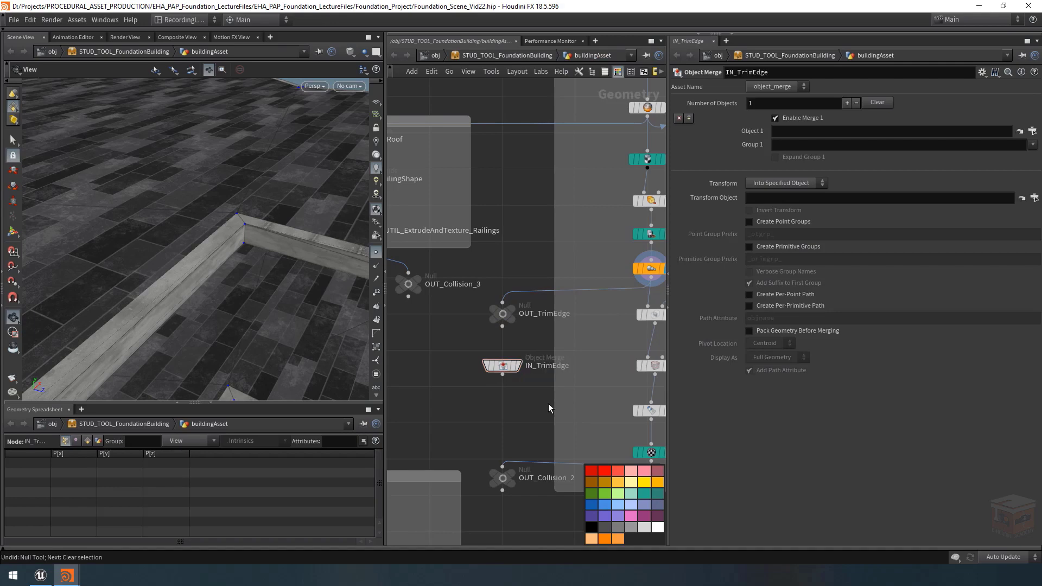
Set IN_TrimEdge's Object 1 to ../OUT_TrimEdge and colour the node dark grey.
left_click_drag(529, 341, 477, 394)
left_click(832, 131)
type("../OUT_TrimEdge")
key("Return")
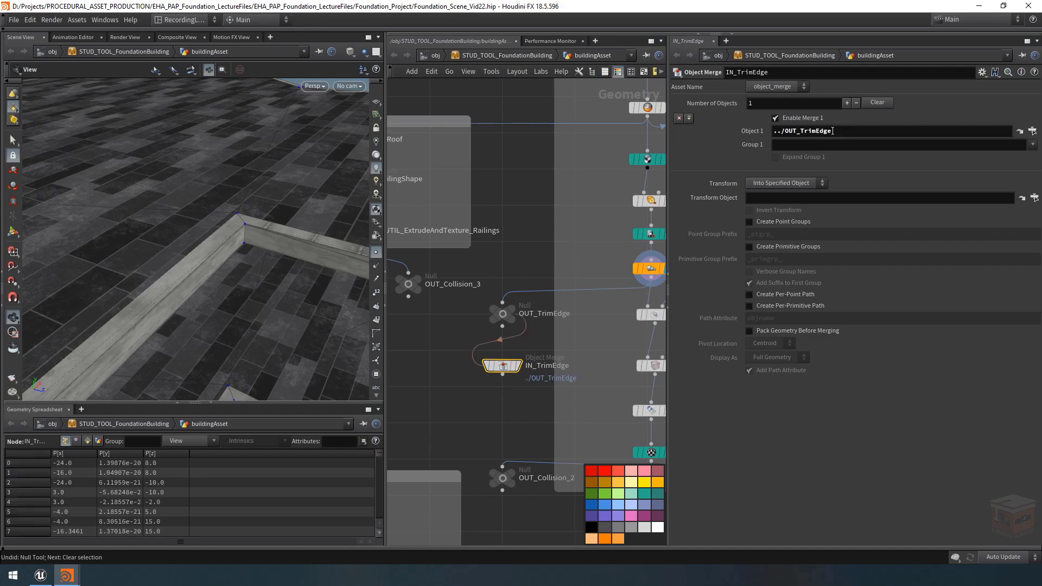
left_click_drag(546, 345, 412, 426)
left_click(607, 529)
Move the IN_TrimEdge node into the balcony network box, beside fuseBalconies.
scroll(516, 397, "down", 4)
left_click_drag(513, 393, 477, 527)
scroll(504, 394, "down", 8)
scroll(475, 491, "up", 10)
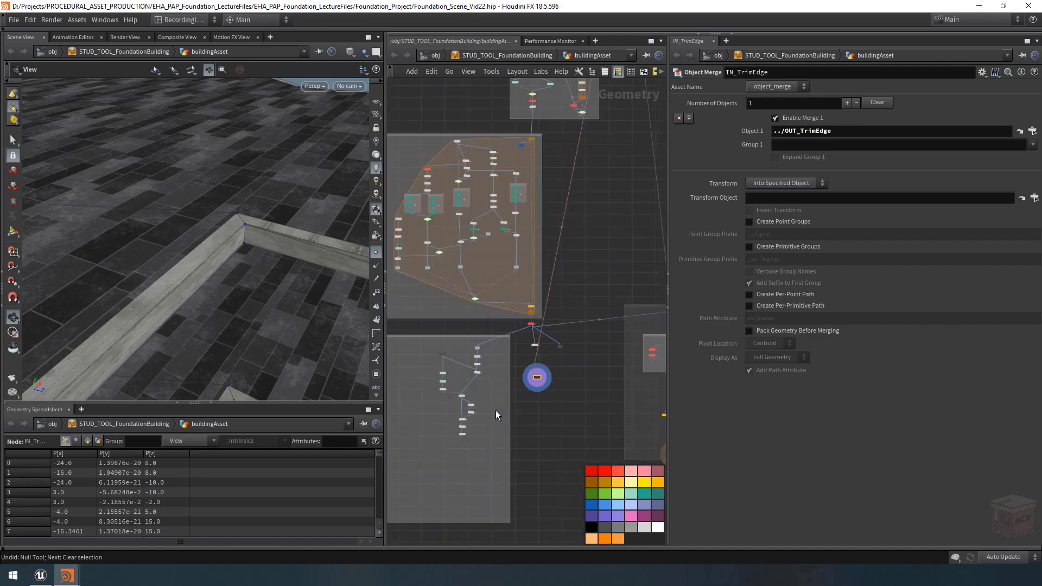
left_click_drag(545, 366, 480, 452)
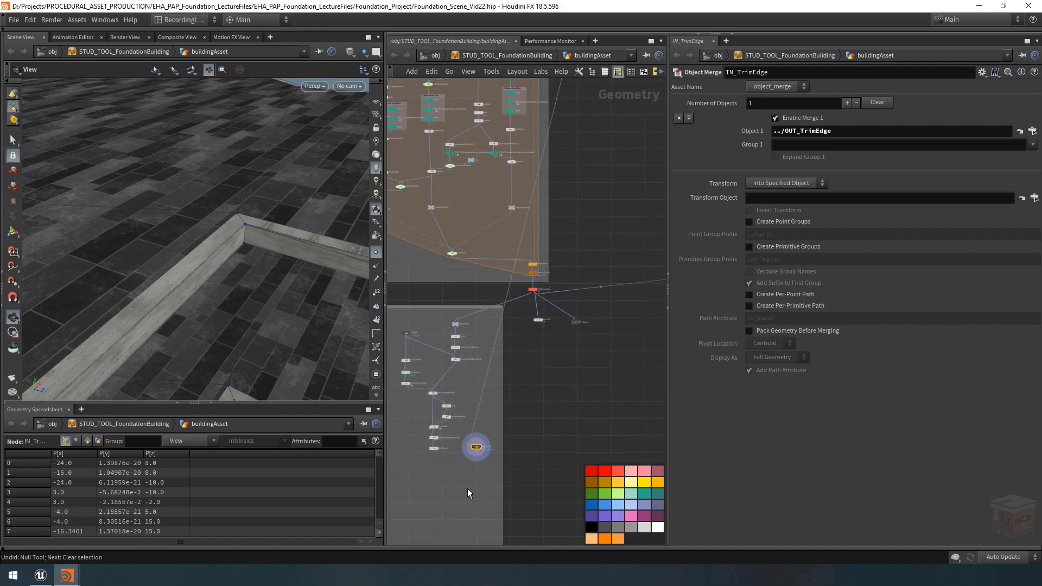
Display fuseBalconies to check its corner, and set IN_TrimEdge as the displayed node for comparison.
scroll(520, 436, "up", 6)
left_click(455, 382)
scroll(447, 382, "up", 5)
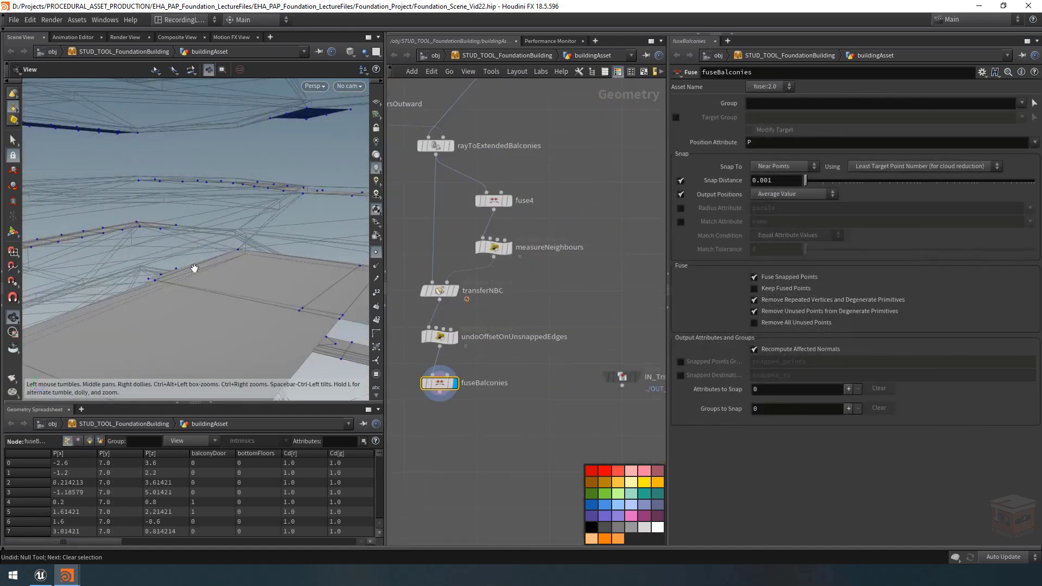
mouse_move(195, 265)
left_mouse_down()
mouse_move(214, 233)
mouse_move(214, 260)
left_mouse_up()
middle_click_drag(623, 374, 656, 371)
mouse_move(580, 375)
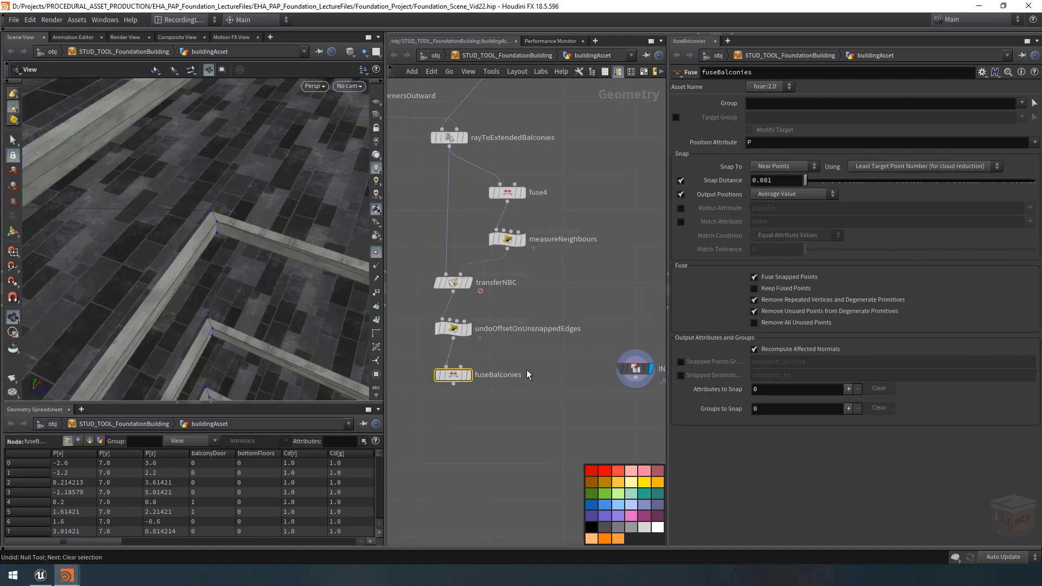
Display fuseBalconies and add a Boolean Subtract node between and below fuseBalconies and IN_TrimEdge.
mouse_move(472, 378)
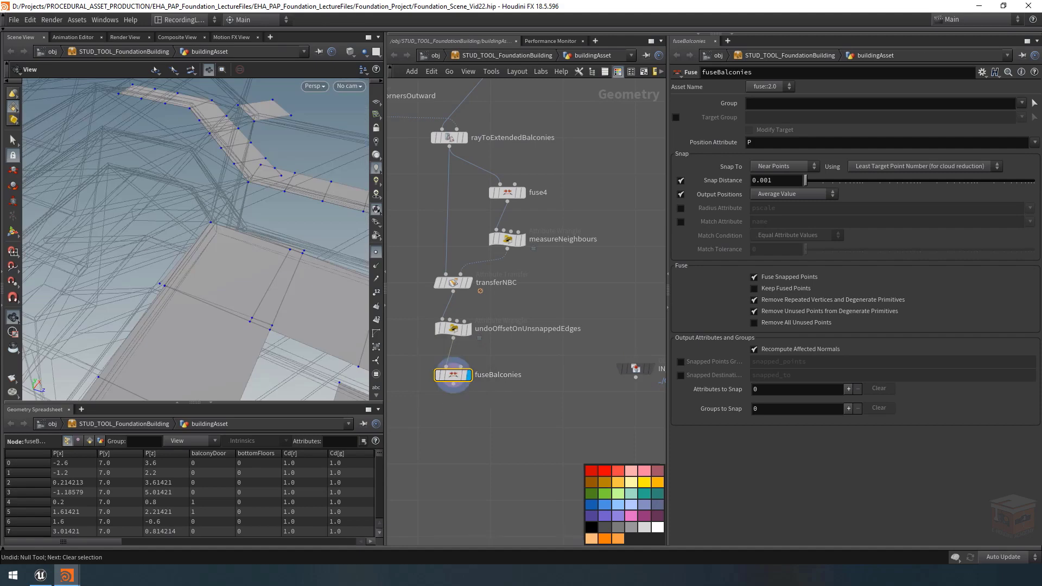
middle_click_drag(563, 429, 521, 412)
scroll(520, 408, "down", 2)
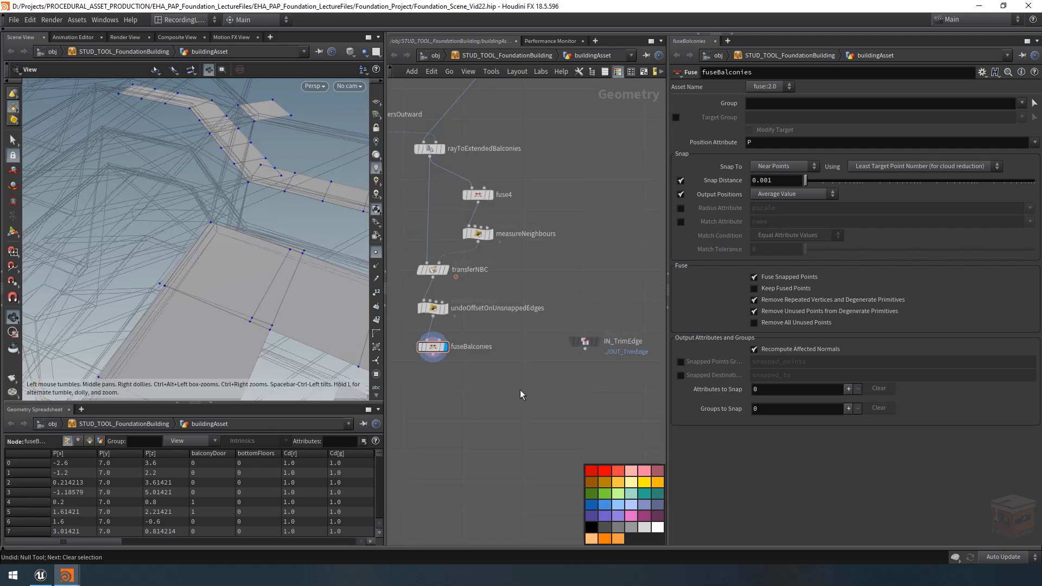
key("Tab")
type("boolean")
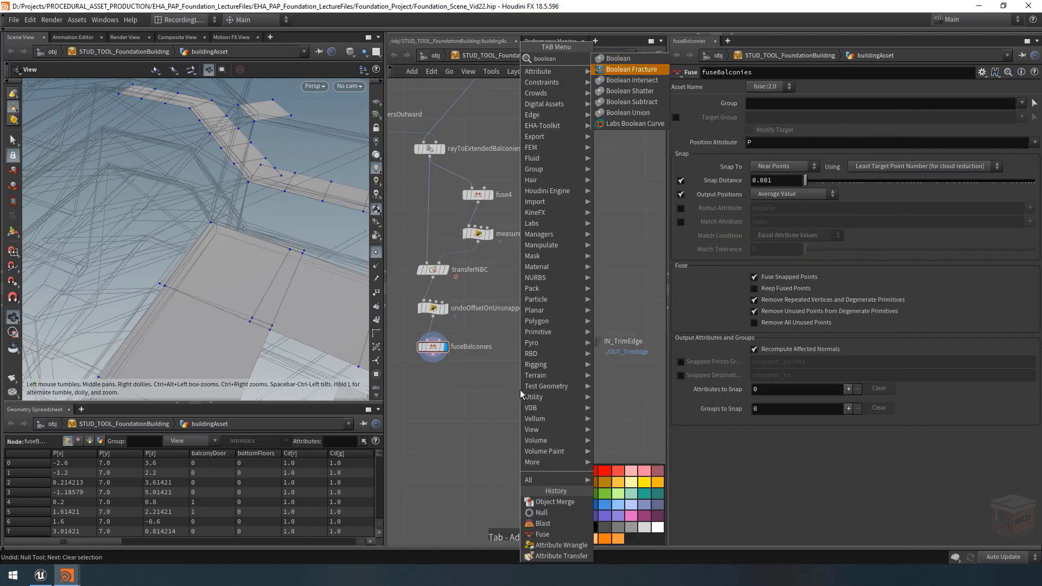
key("Down")
key("Down")
key("Down")
key("Return")
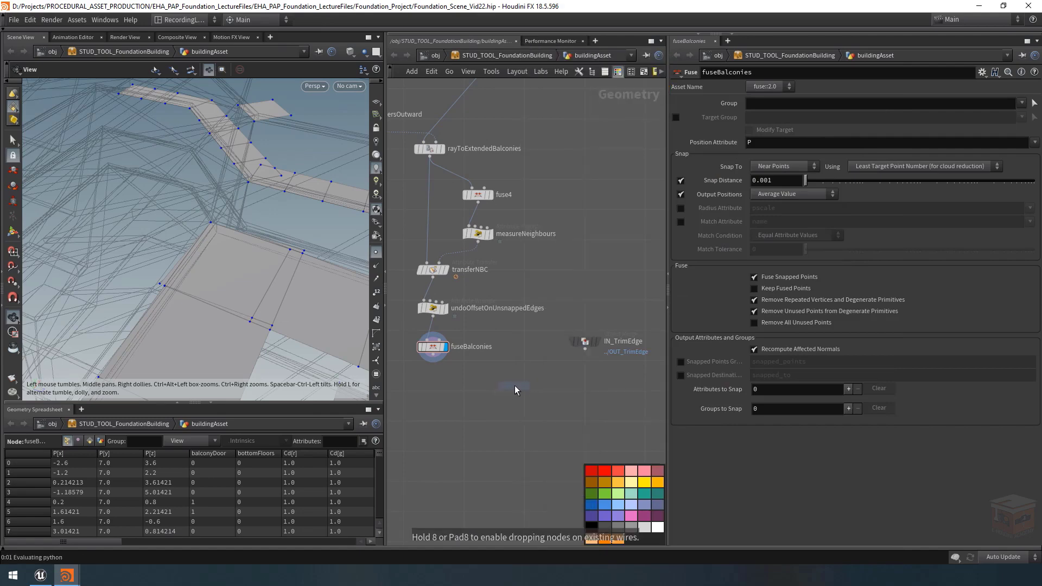
left_click(514, 386)
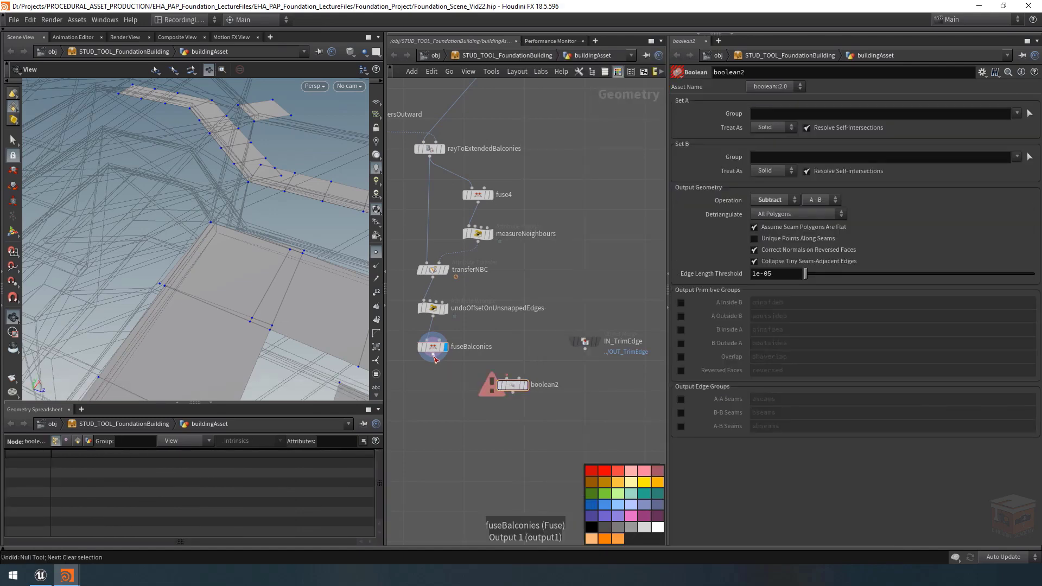
Connect fuseBalconies to the Boolean's first input and IN_TrimEdge to its second, and display the Boolean node.
left_click_drag(433, 355, 520, 377)
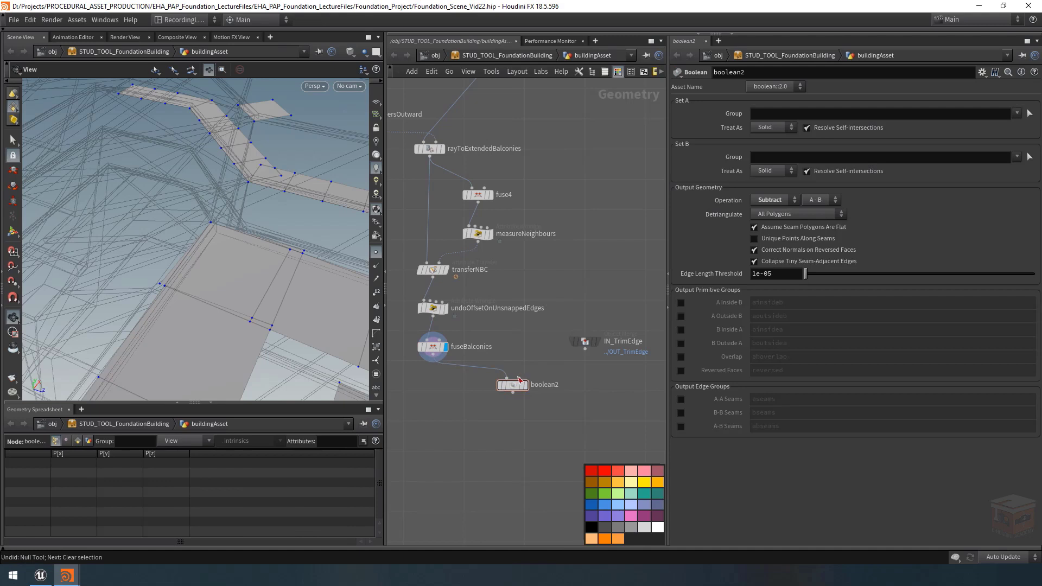
left_click(519, 377)
left_click(585, 350)
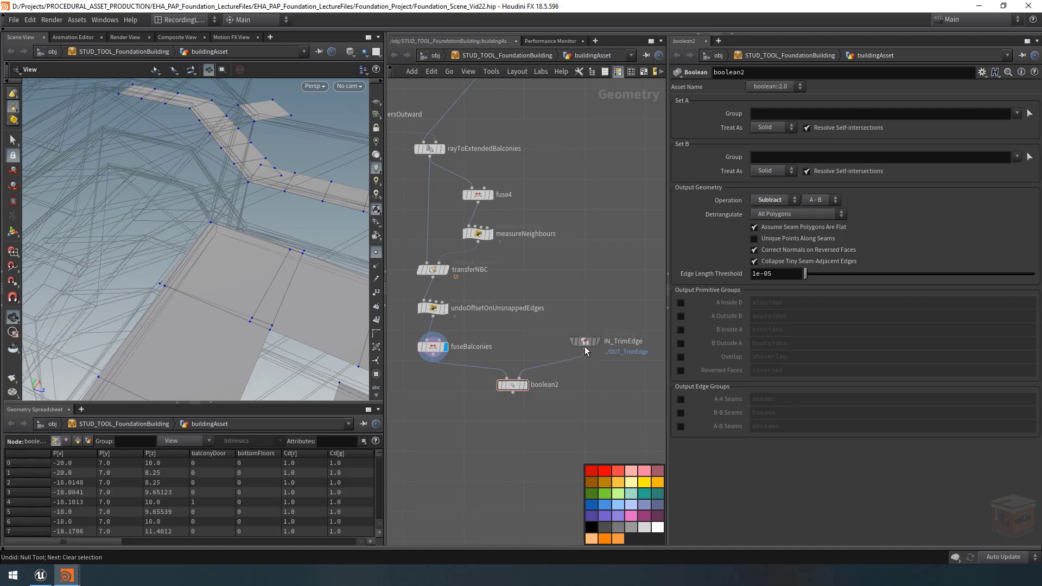
left_click(524, 387)
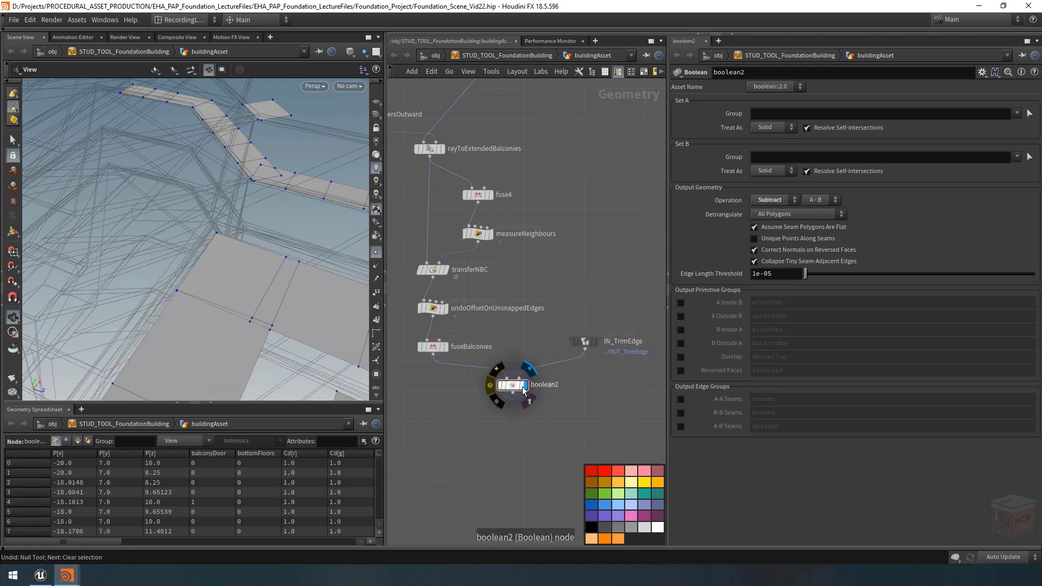
Compare the Boolean result with fuseBalconies around the balcony corner, and set the Boolean's Set A to be treated as Surface.
left_click_drag(304, 272, 219, 237)
scroll(226, 247, "up", 8)
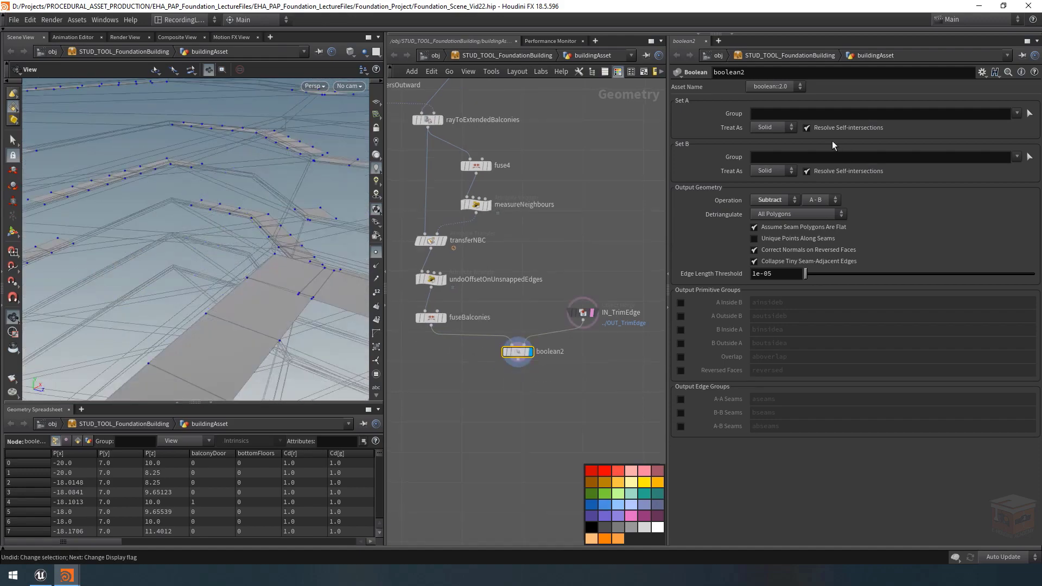
right_click_drag(232, 262, 152, 263)
left_click_drag(616, 281, 561, 326)
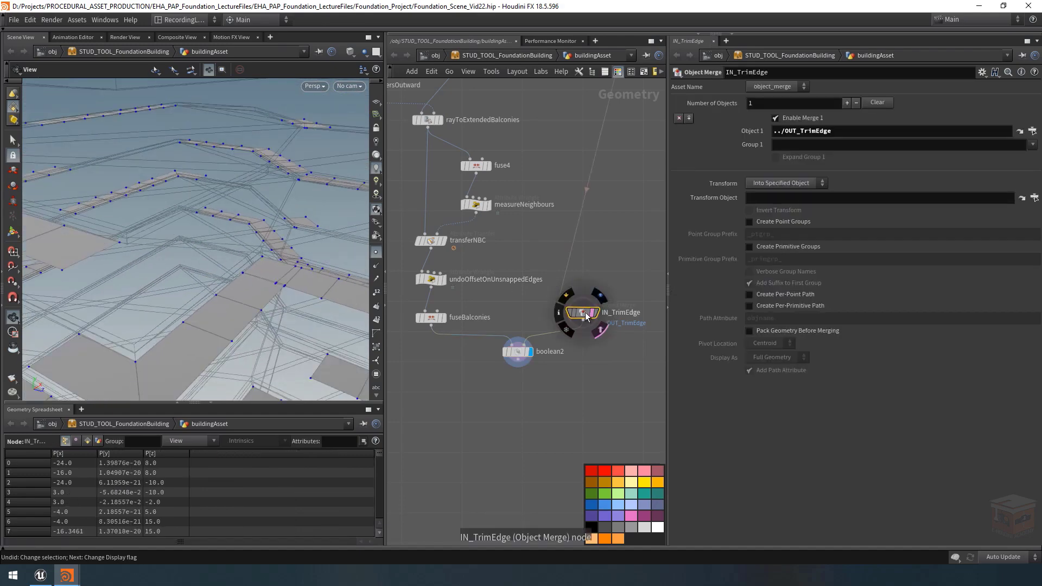
left_click_drag(465, 320, 465, 321)
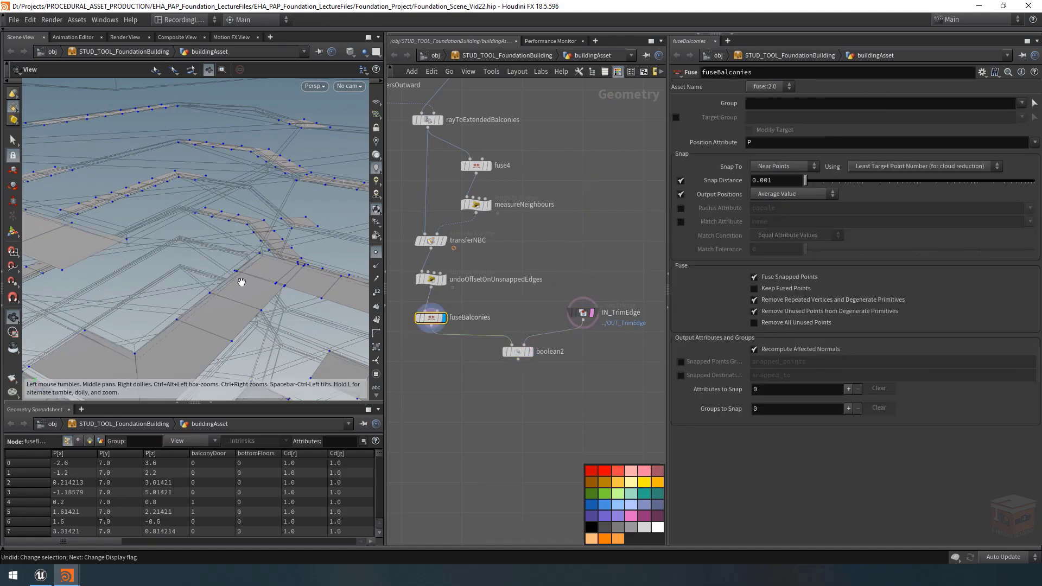
left_click_drag(237, 281, 249, 282)
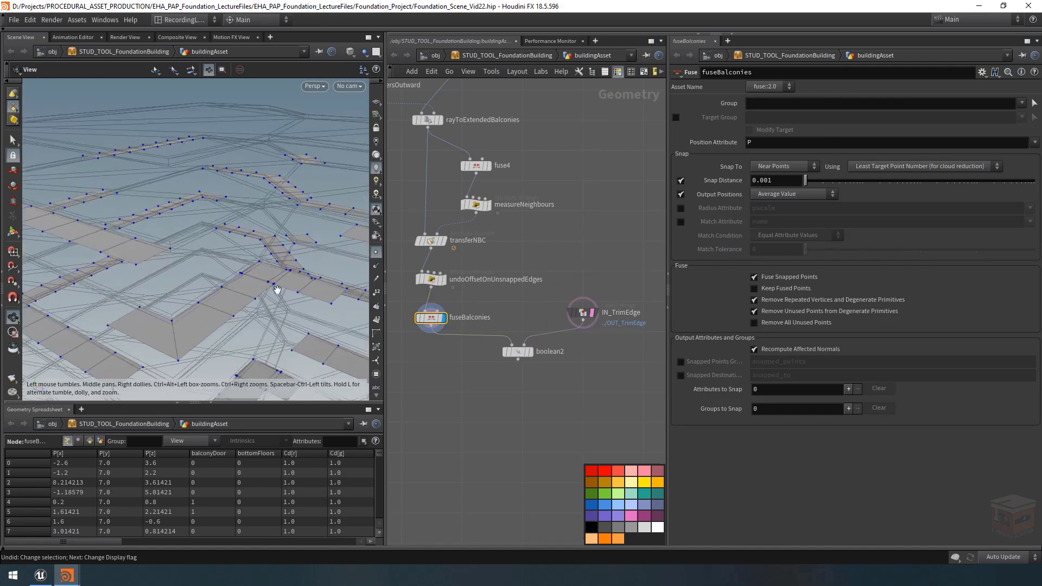
left_click(530, 353)
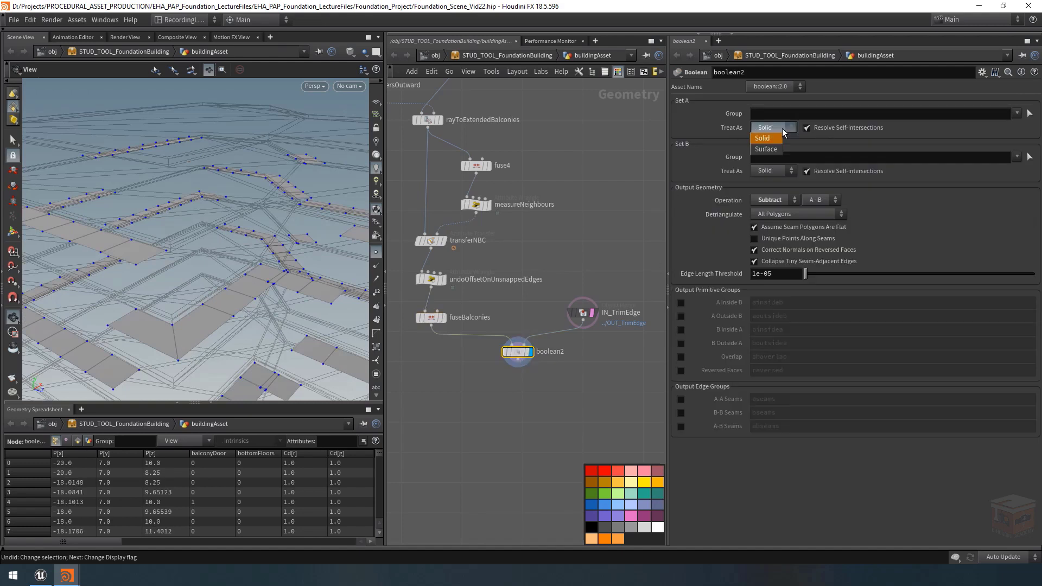
left_click(773, 150)
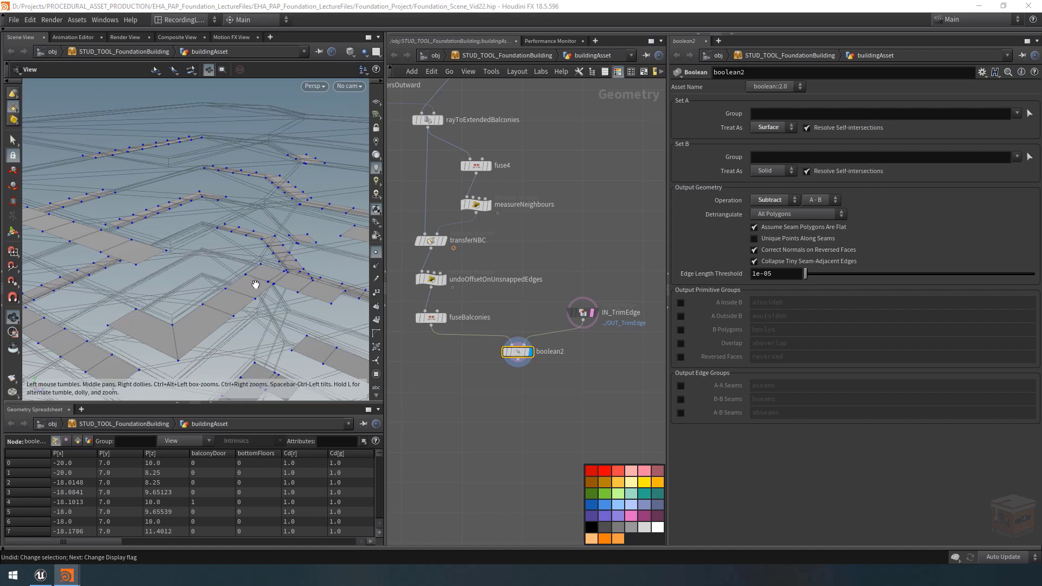
right_click_drag(253, 285, 325, 274)
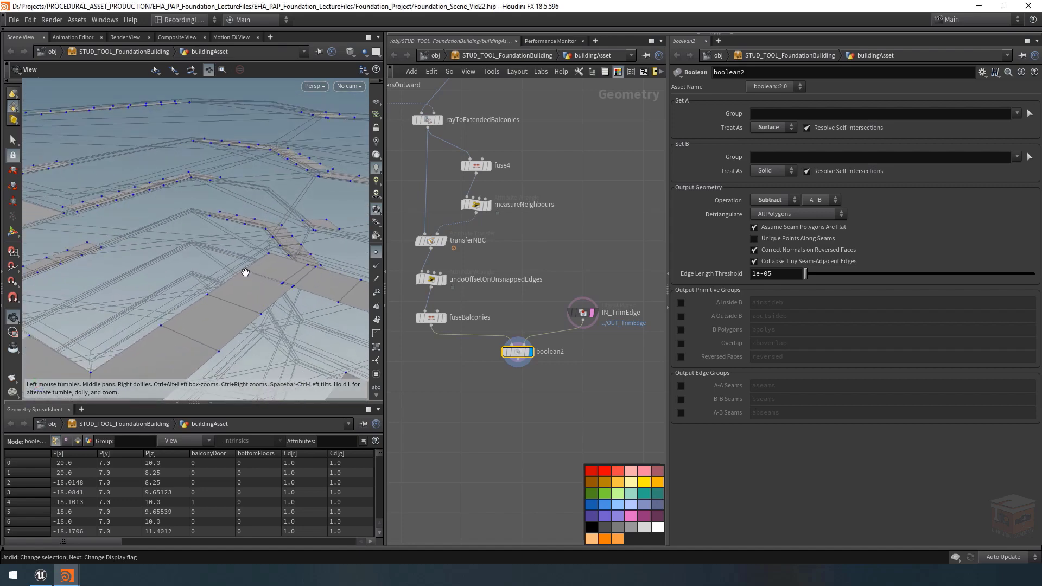
right_click_drag(242, 272, 255, 291)
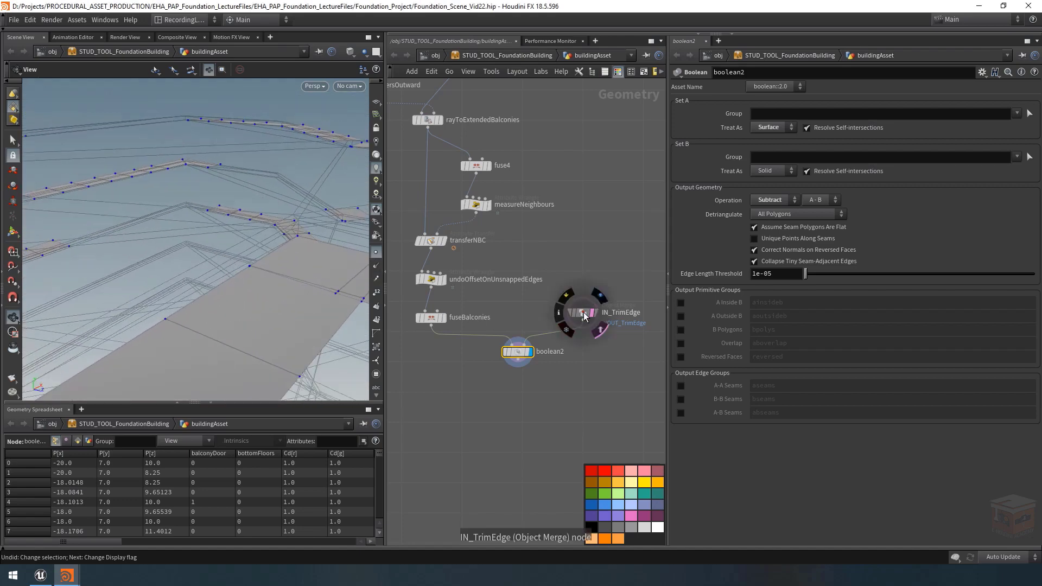
Move IN_TrimEdge up slightly and insert a Transform node between it and the Boolean's second input.
left_click_drag(584, 311, 586, 300)
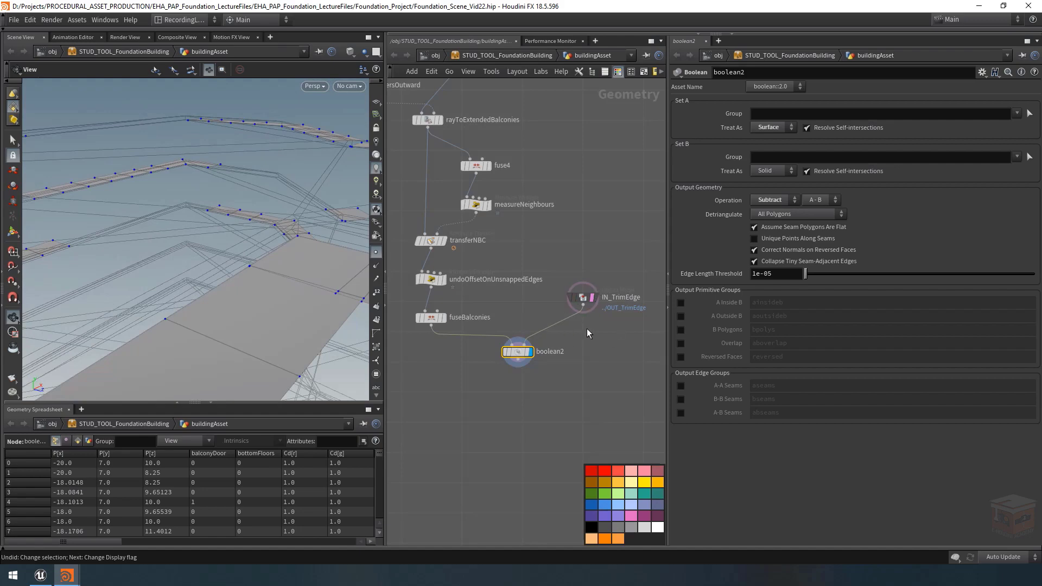
key("Tab")
type("trans")
key("Return")
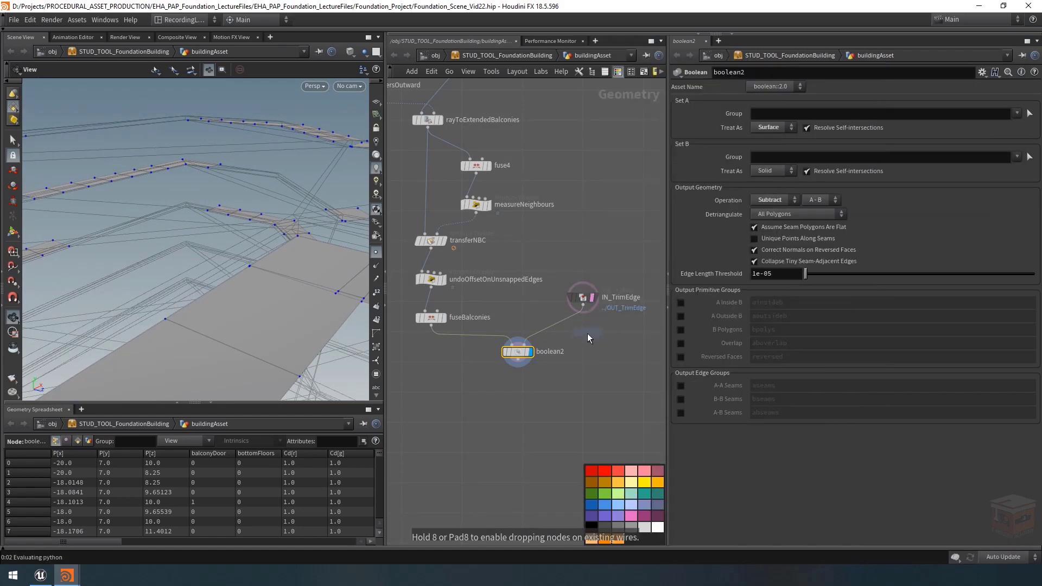
left_click(587, 333)
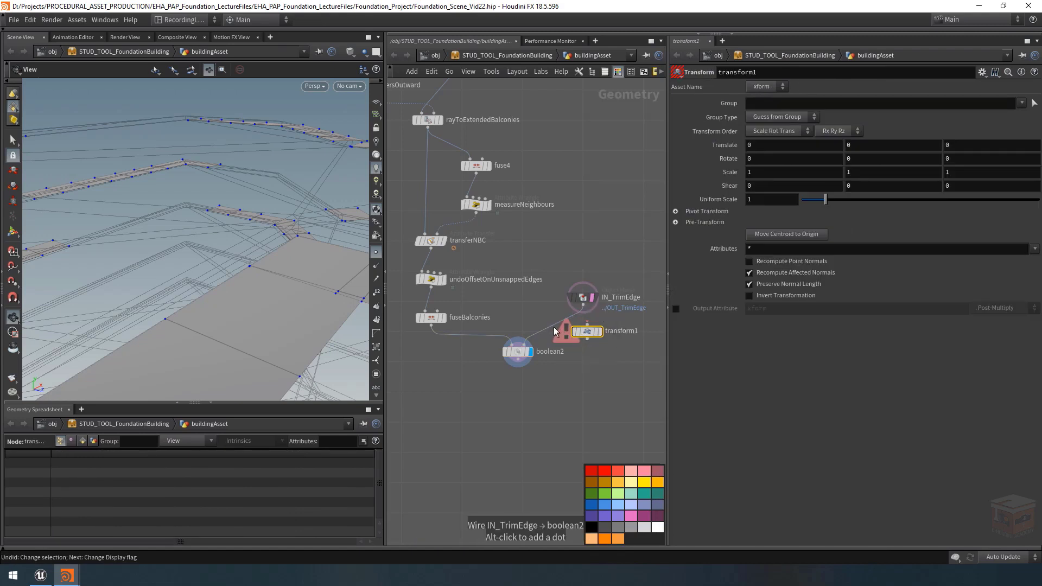
left_click(521, 353)
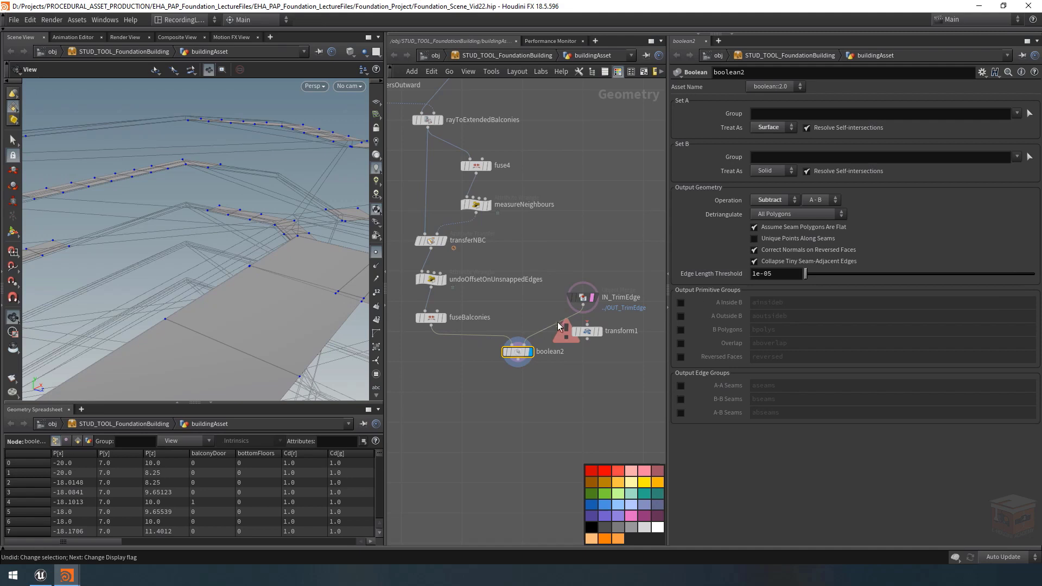
left_click_drag(557, 324, 583, 327)
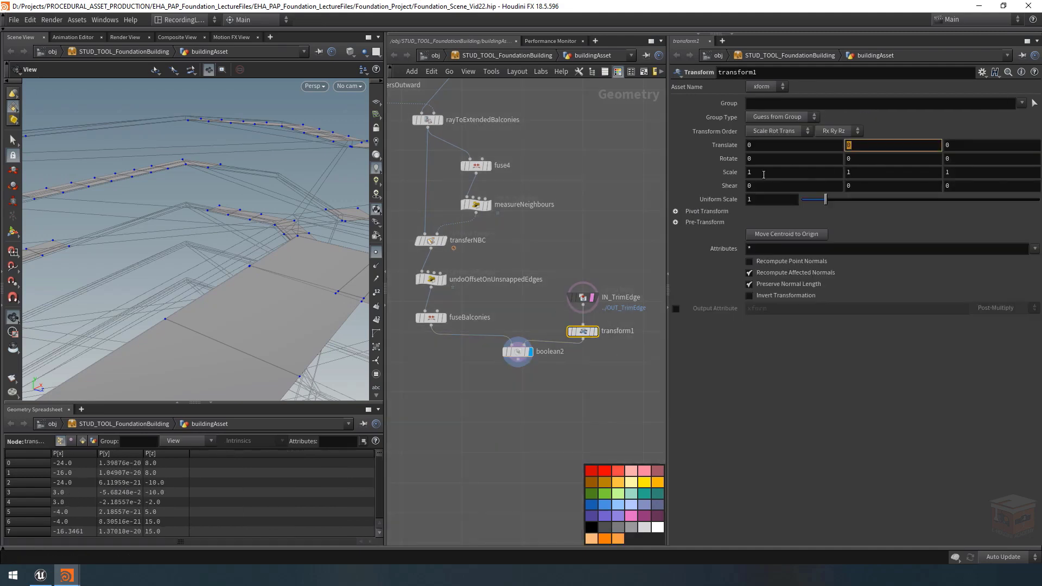
Set the Transform's Y translation to 0.000001 and check the balcony corner.
type("000001")
key("Return")
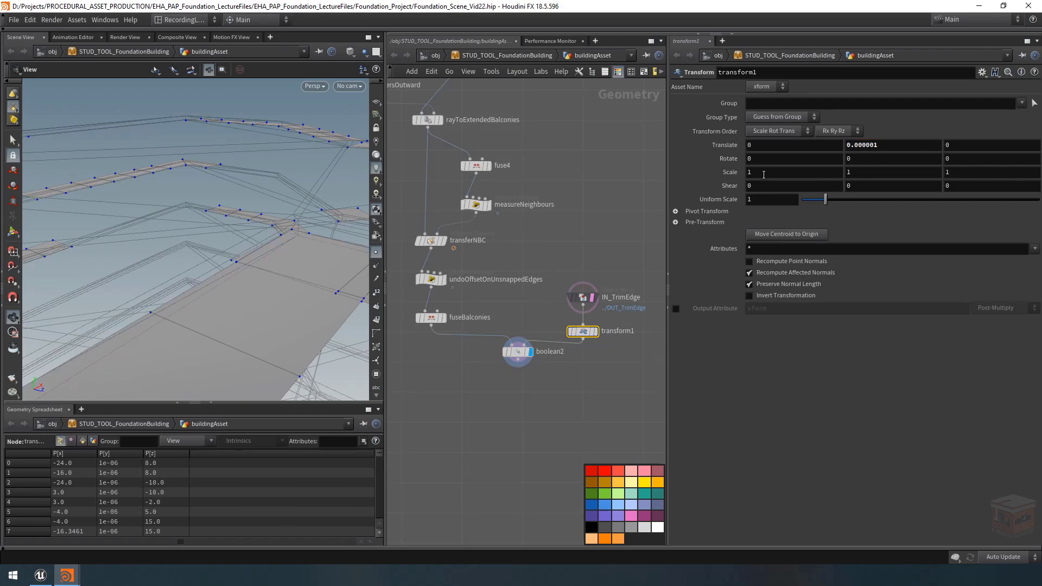
left_click_drag(254, 288, 205, 249)
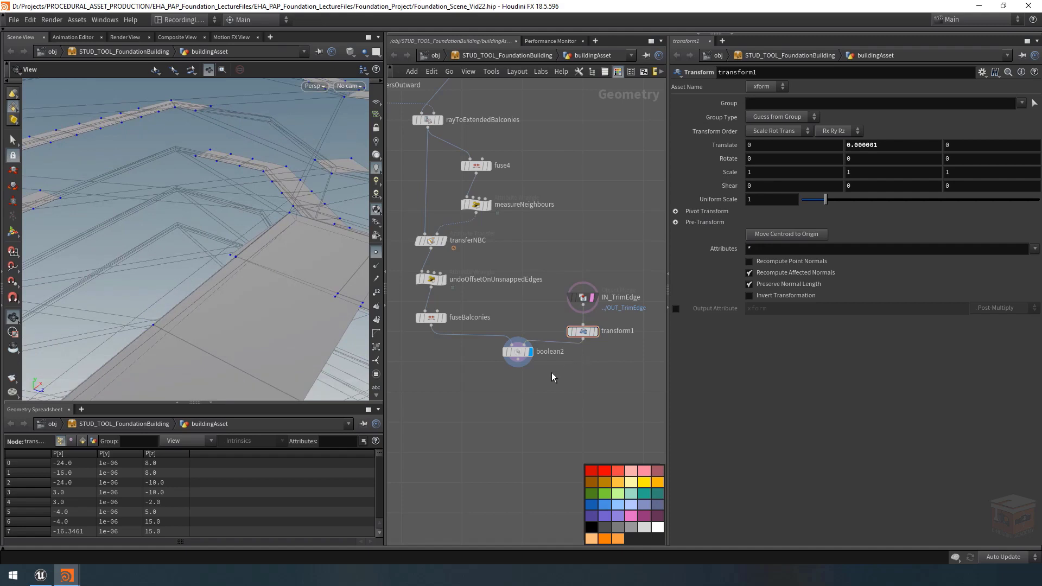
Treat the Boolean's Set B as Surface and move the node down to make room above it.
left_click_drag(561, 374, 469, 347)
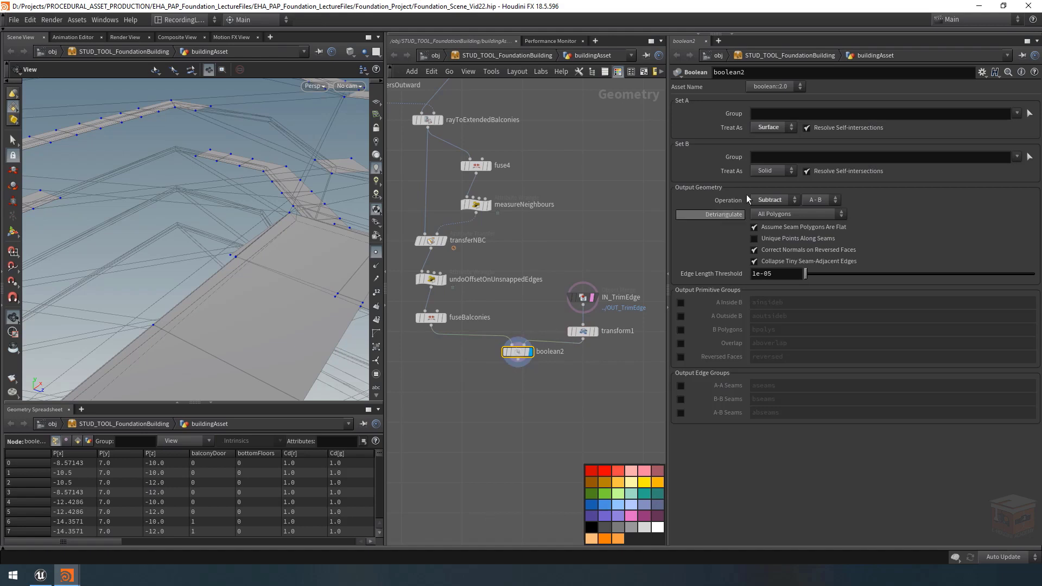
left_click(770, 172)
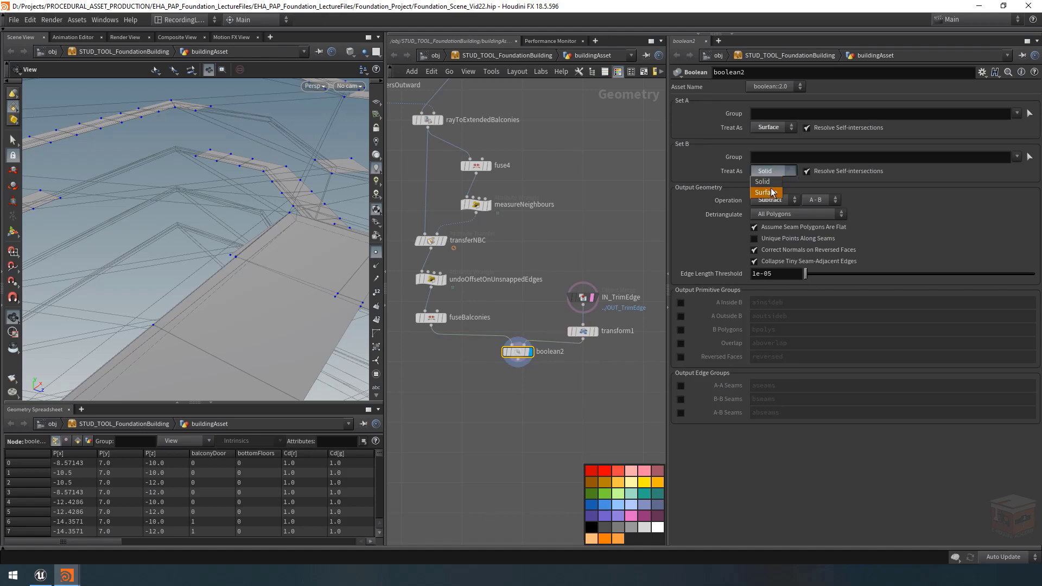
left_click(770, 193)
left_click_drag(512, 356, 510, 402)
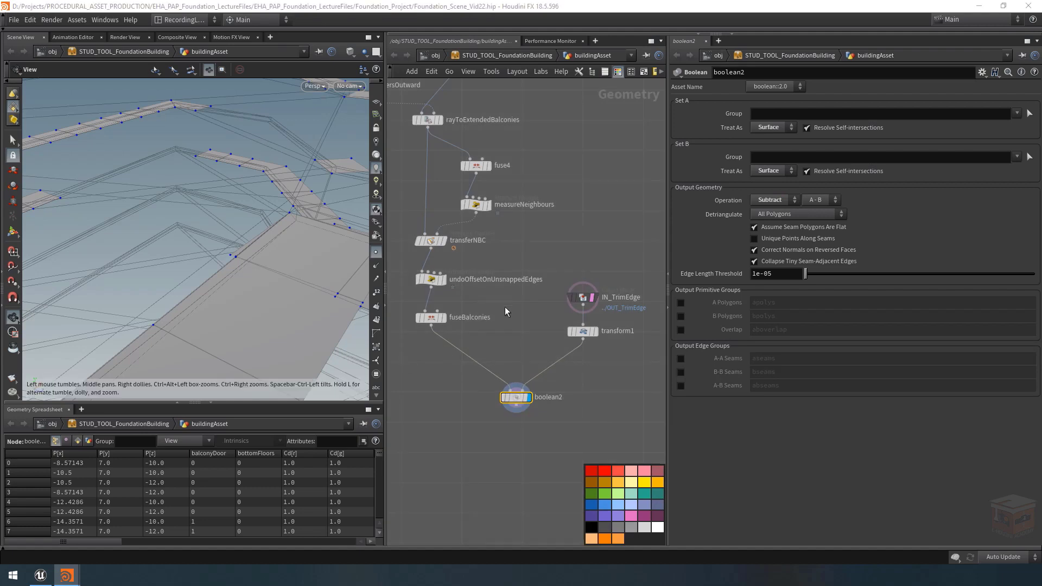
mouse_move(511, 343)
middle_mouse_down()
mouse_move(503, 332)
mouse_move(518, 337)
middle_mouse_up()
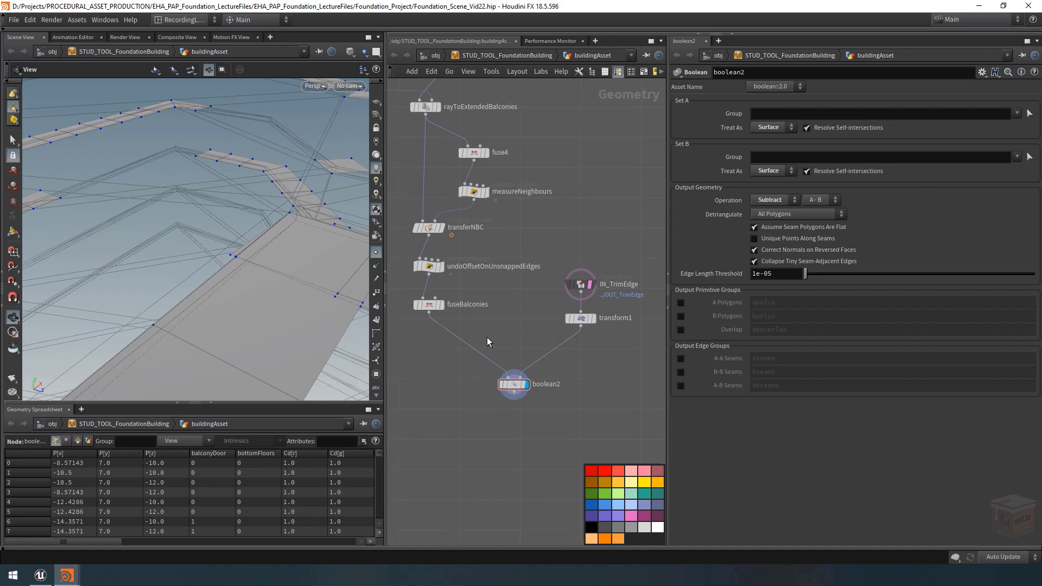
Insert an Attribute Wrangle node between fuseBalconies and the Boolean's first input.
key("Tab")
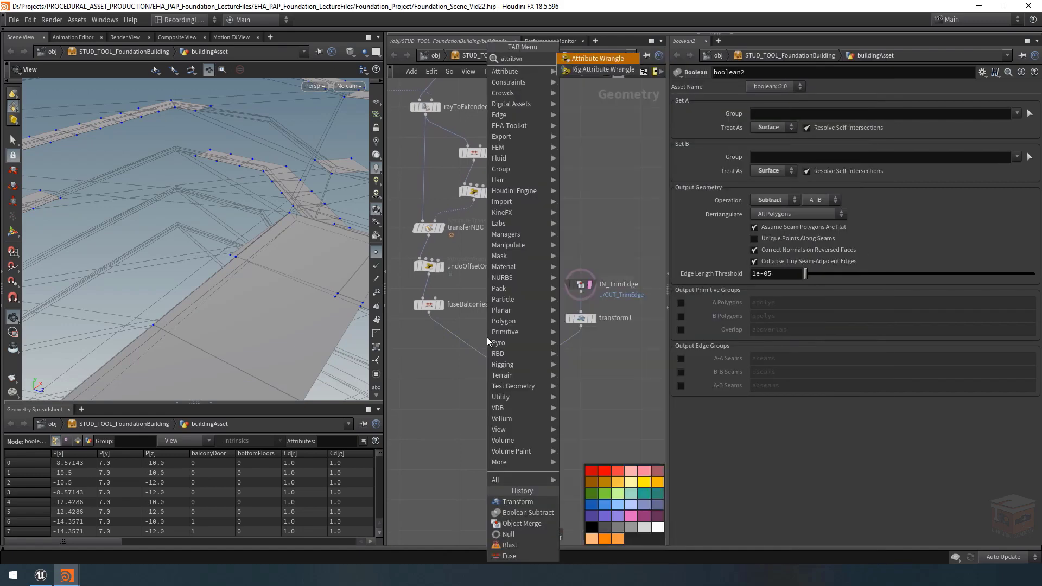
key("Escape")
left_click(500, 333)
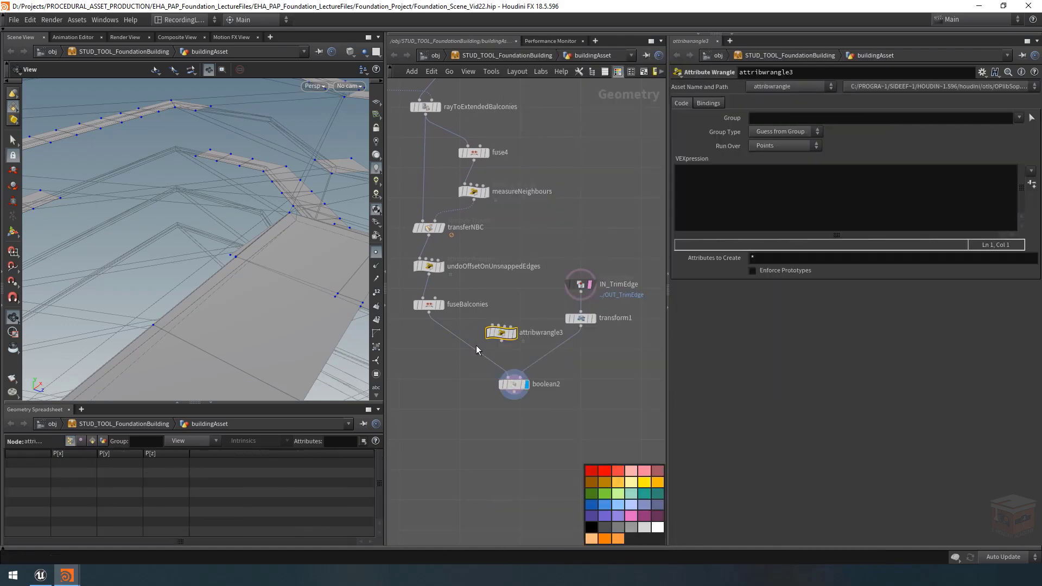
left_click_drag(477, 346, 451, 349)
Rename the new Attribute Wrangle snapHeightByTolerance.
left_click(491, 349)
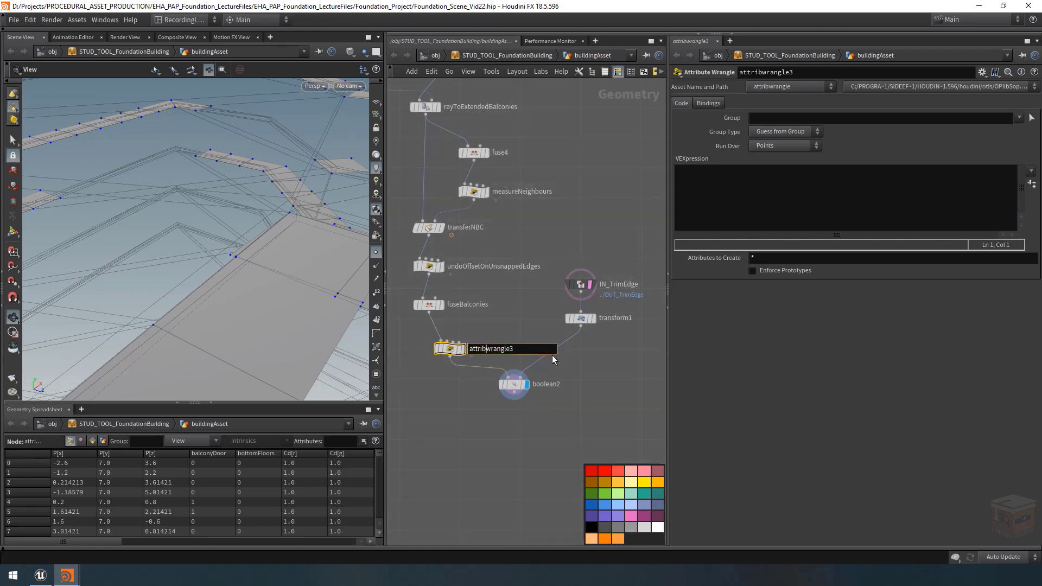
left_click_drag(552, 351, 387, 339)
type("snapHeightT")
key("BackSpace")
type("ByTolerance")
key("Return")
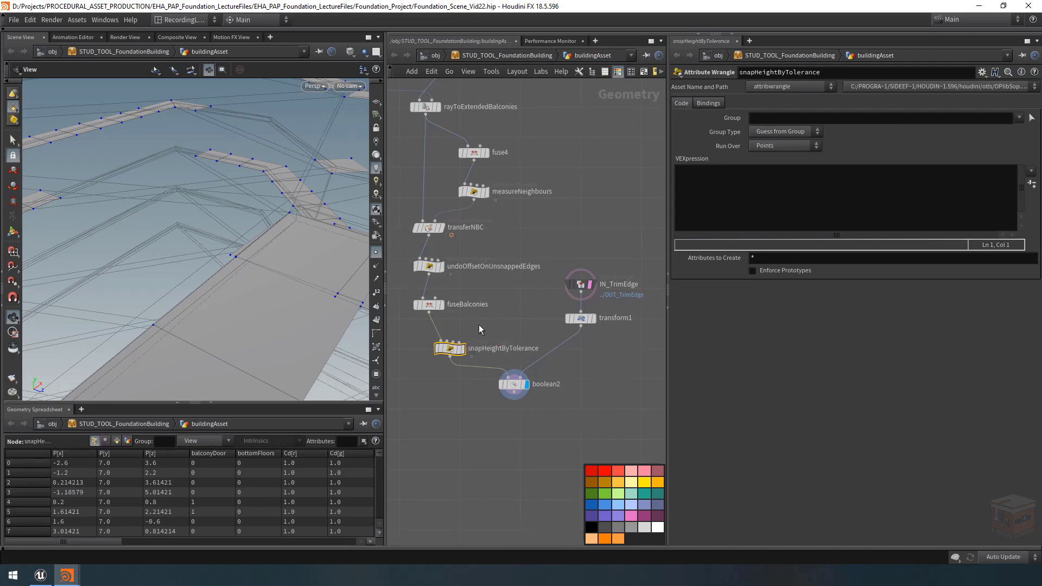
left_click(462, 349)
left_click(727, 191)
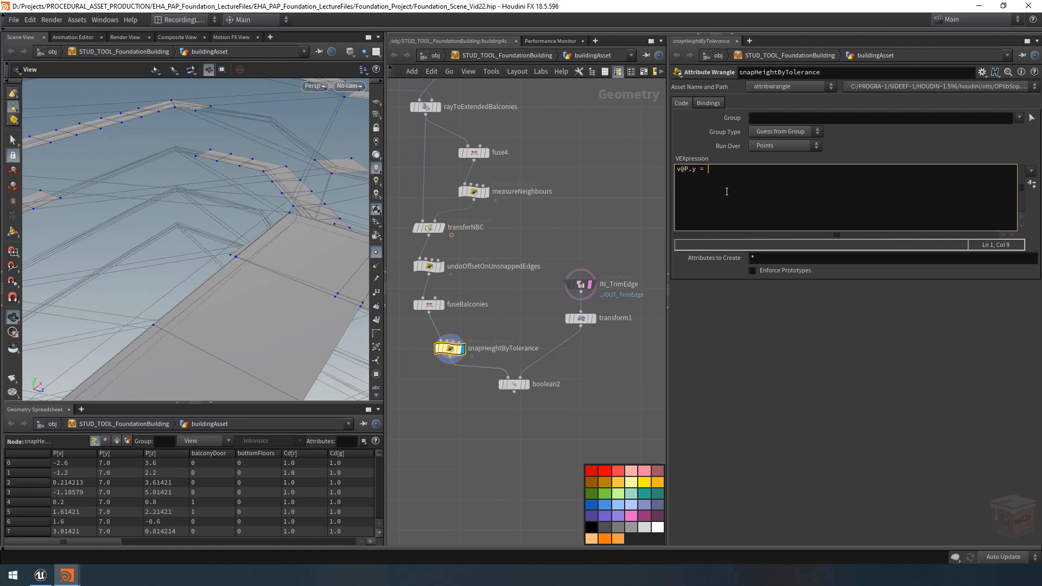
type("v@P.y = rint(")
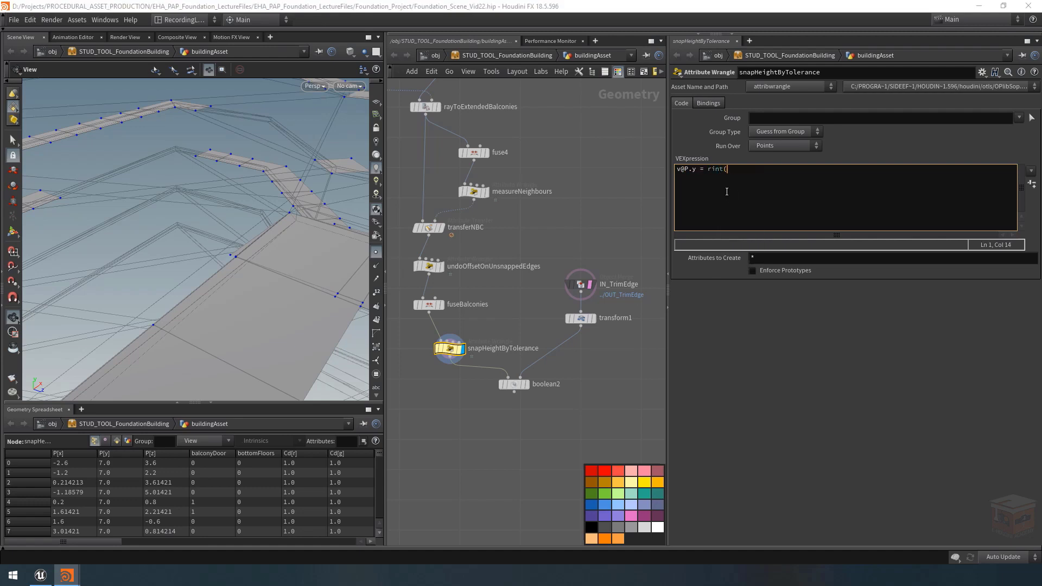
type(" v@P.y * 1000 ) / 1000;")
left_click(599, 197)
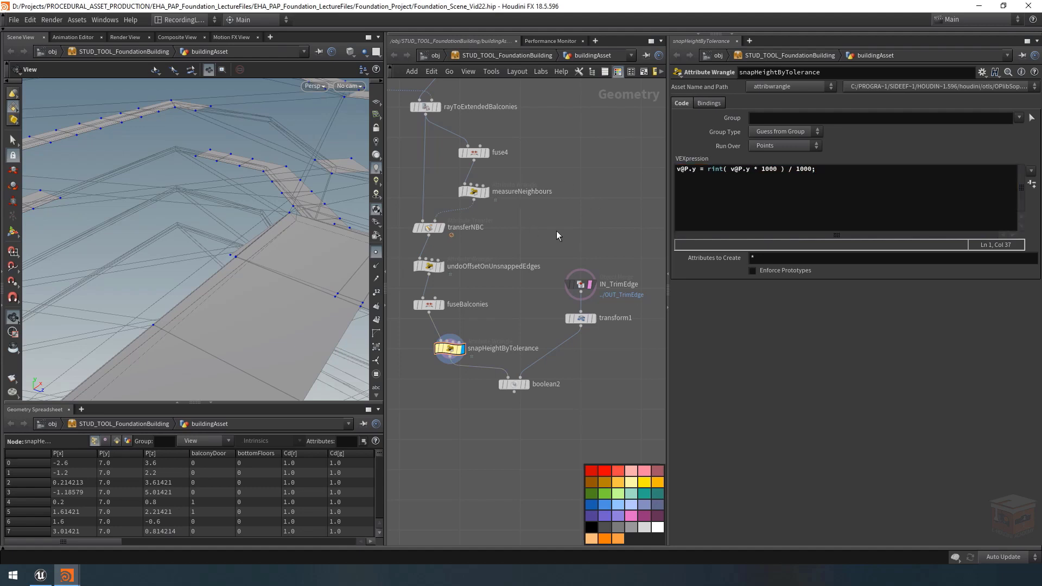
Duplicate snapHeightByTolerance, insert the copy between transform1 and the Boolean's second input, and display the Boolean.
left_click(835, 170)
key("ctrl+a")
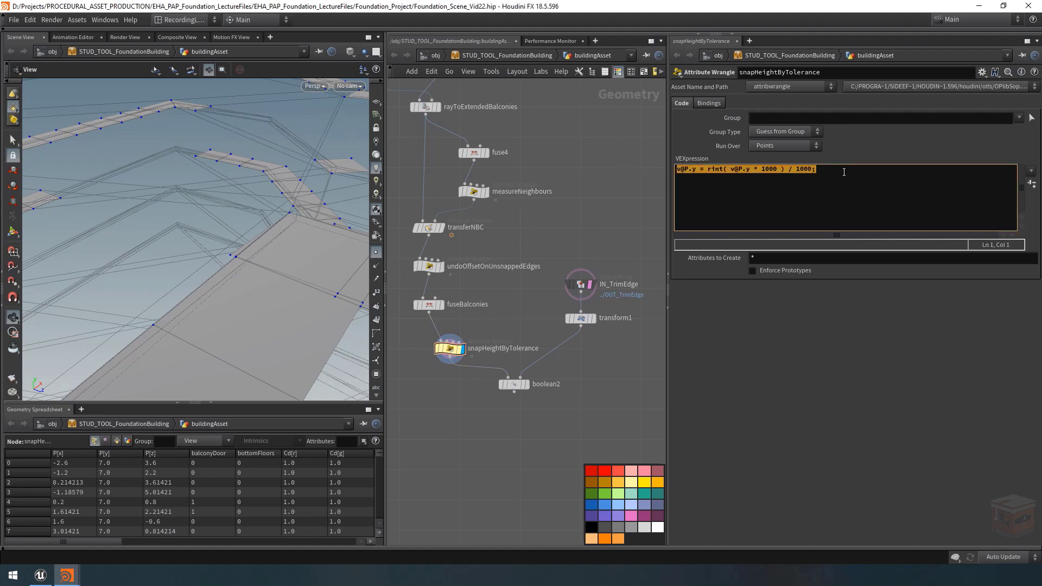
key("ctrl+Return")
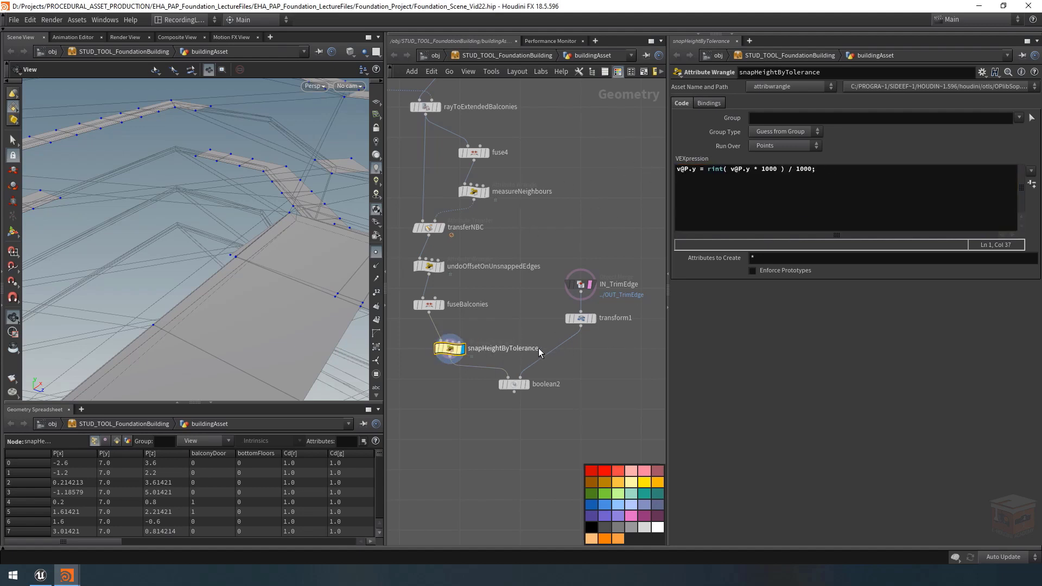
key("ctrl+c")
key("ctrl+v")
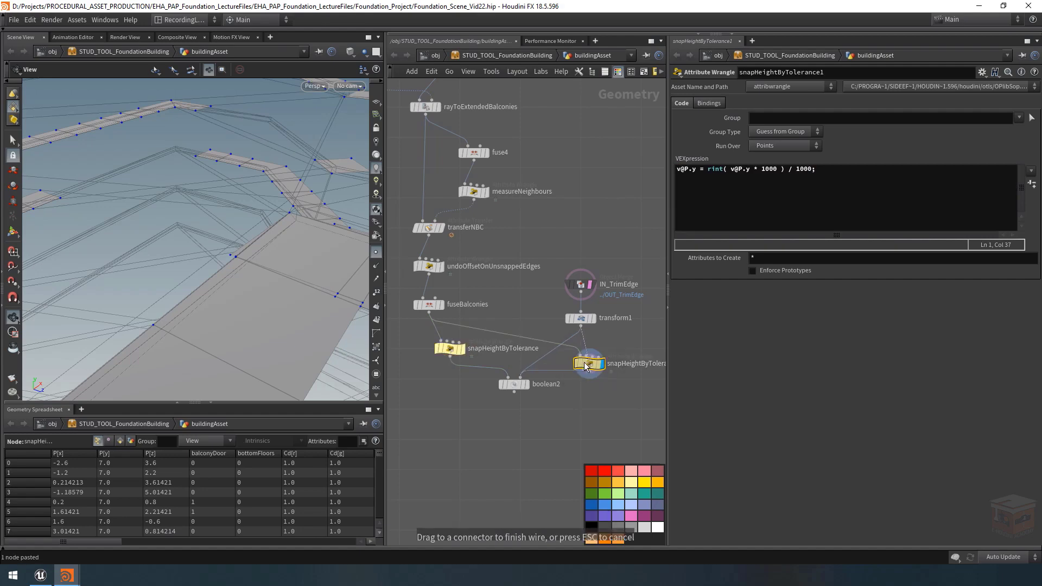
left_click_drag(585, 363, 560, 350)
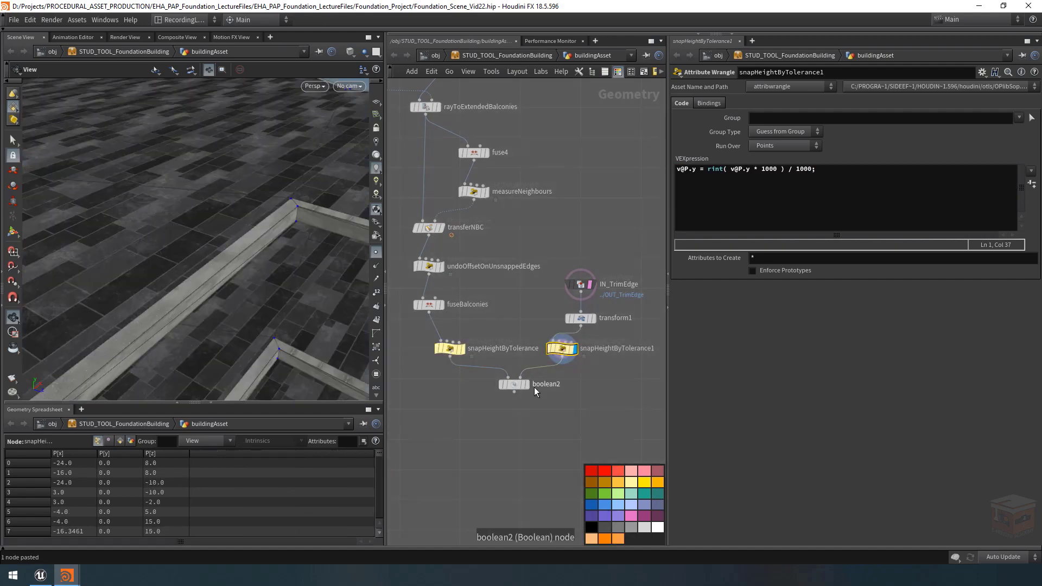
left_click(525, 384)
left_click(513, 385)
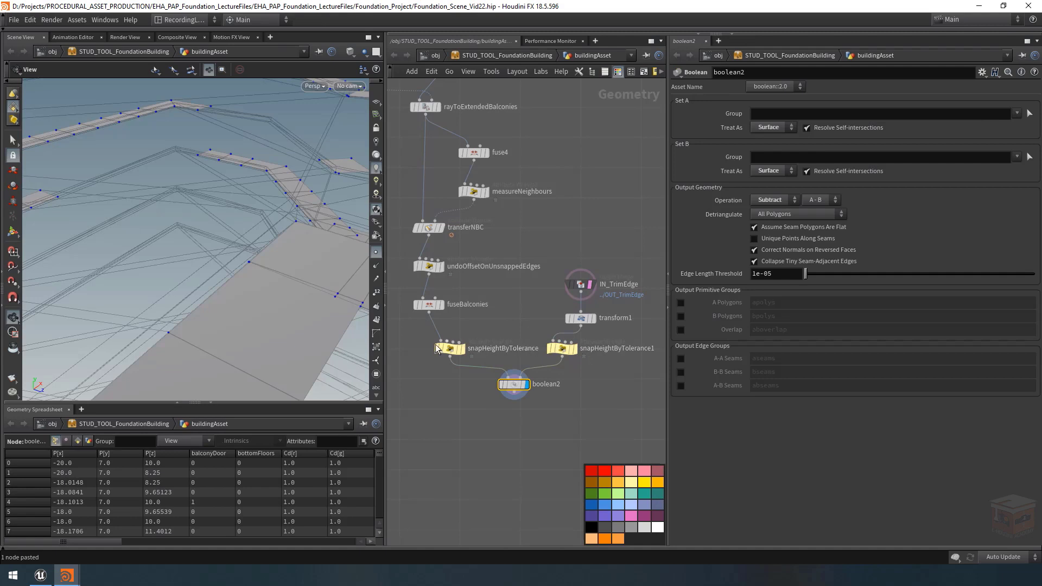
Check transform1's translate values and align the two height-snapping wrangles beneath transform1 and fuseBalconies.
left_click(580, 318)
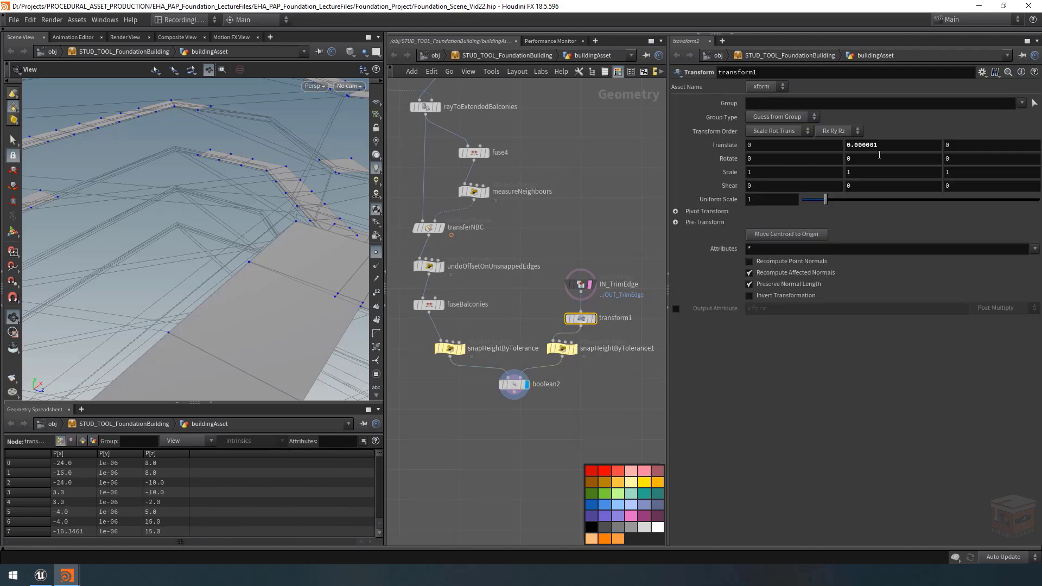
left_click_drag(873, 145, 857, 145)
left_click_drag(607, 369, 436, 343)
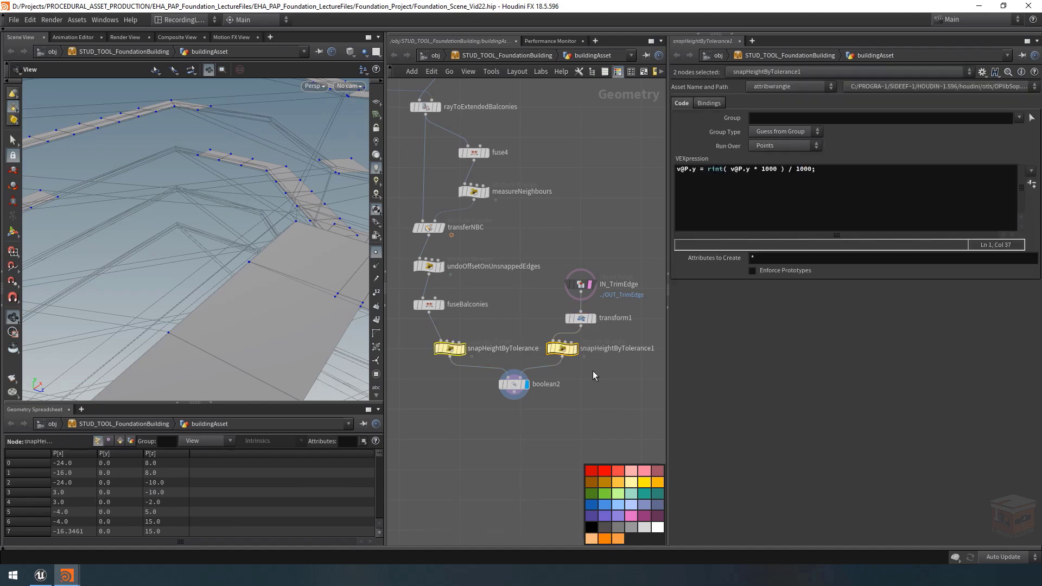
left_click(564, 350)
left_click_drag(564, 350, 583, 350)
left_click(579, 319)
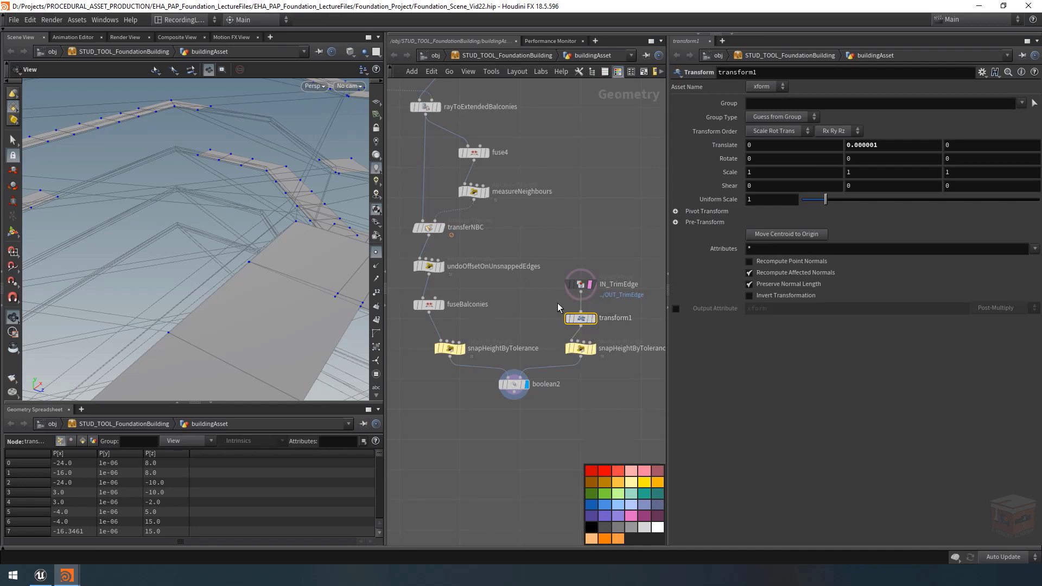
left_click(514, 384)
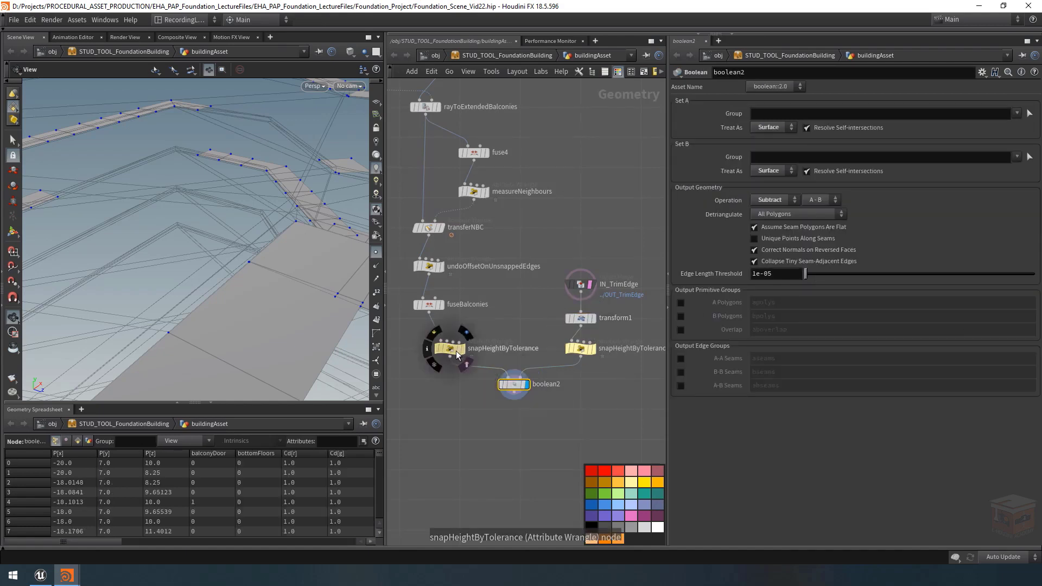
left_click_drag(456, 350, 436, 352)
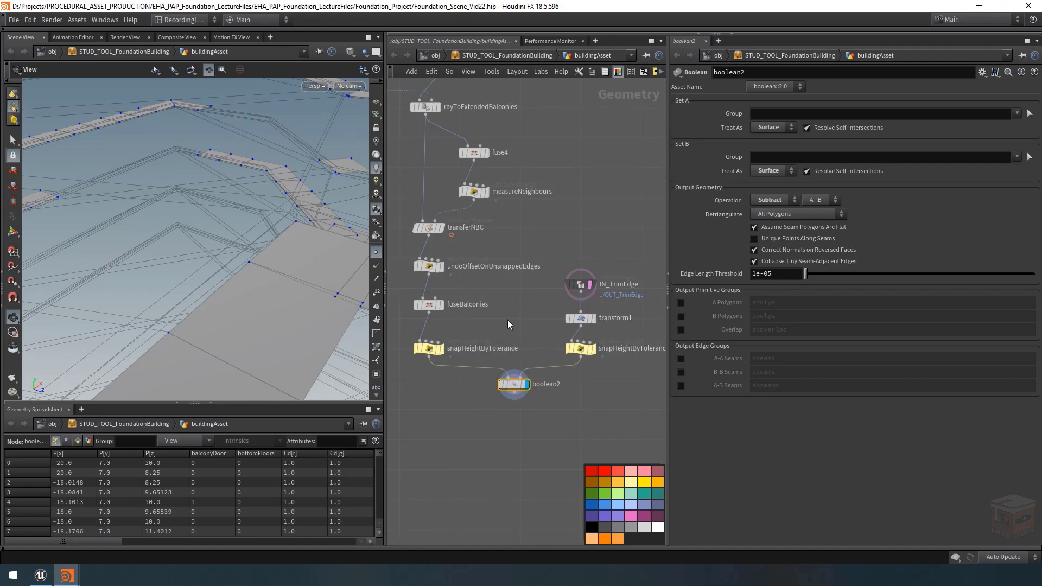
Rename the Boolean node boolean_SubtractTrim.
left_click_drag(298, 262, 277, 241)
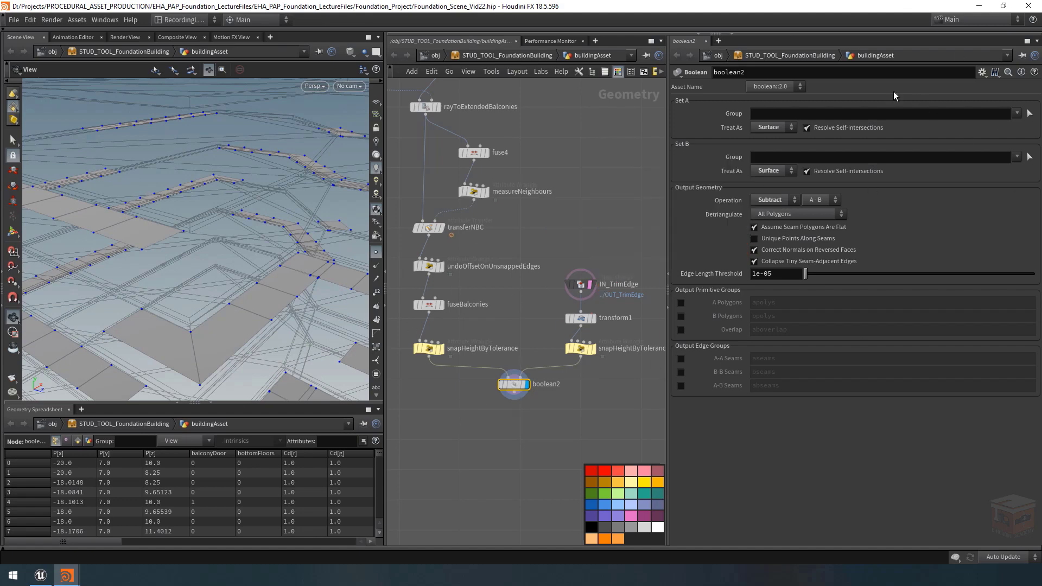
scroll(526, 406, "up", 2)
scroll(535, 376, "up", 1)
double_click(537, 371)
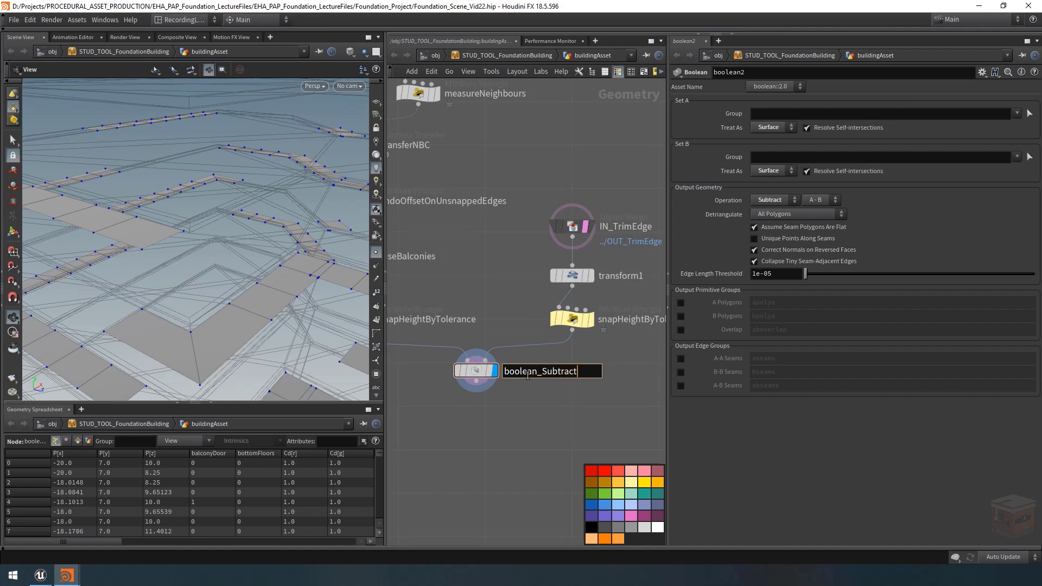
type("boolean_SubtractTrim")
key("Return")
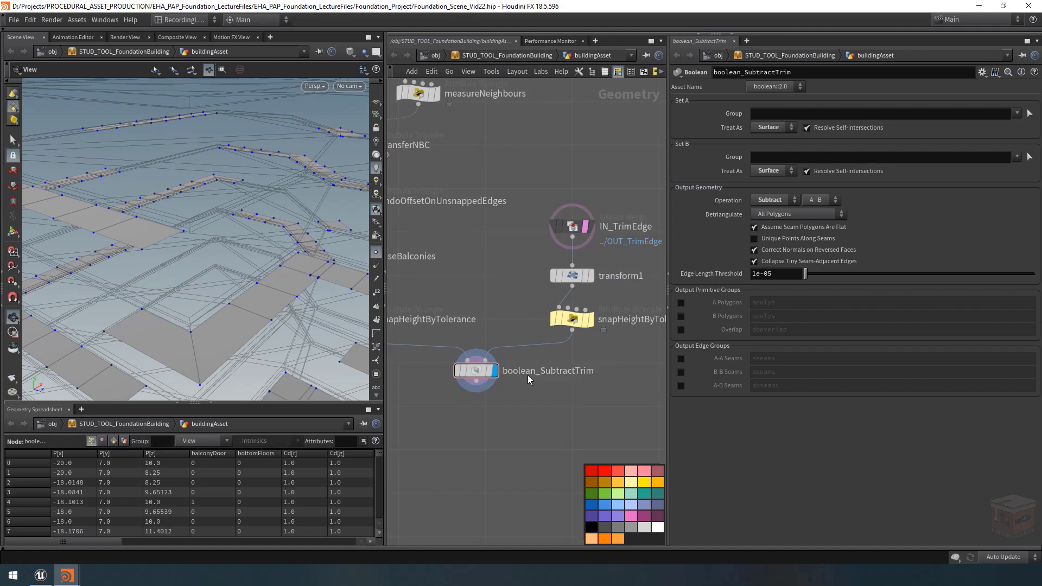
Append a Clean node below boolean_SubtractTrim, display it, and inspect the result with primitive numbers shown.
scroll(566, 418, "down", 2)
scroll(519, 387, "up", 2)
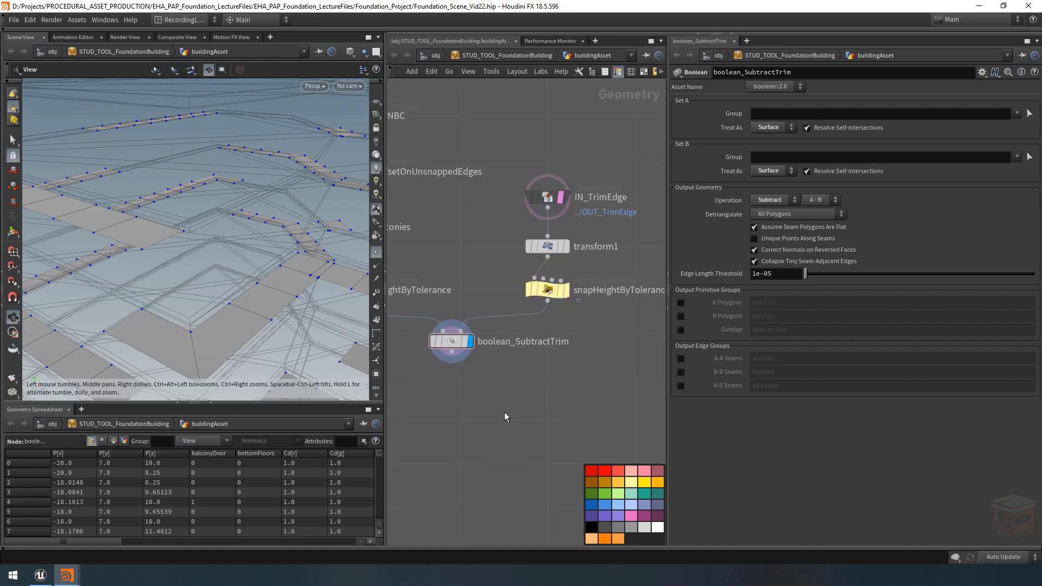
middle_click_drag(504, 412, 515, 382)
key("Tab")
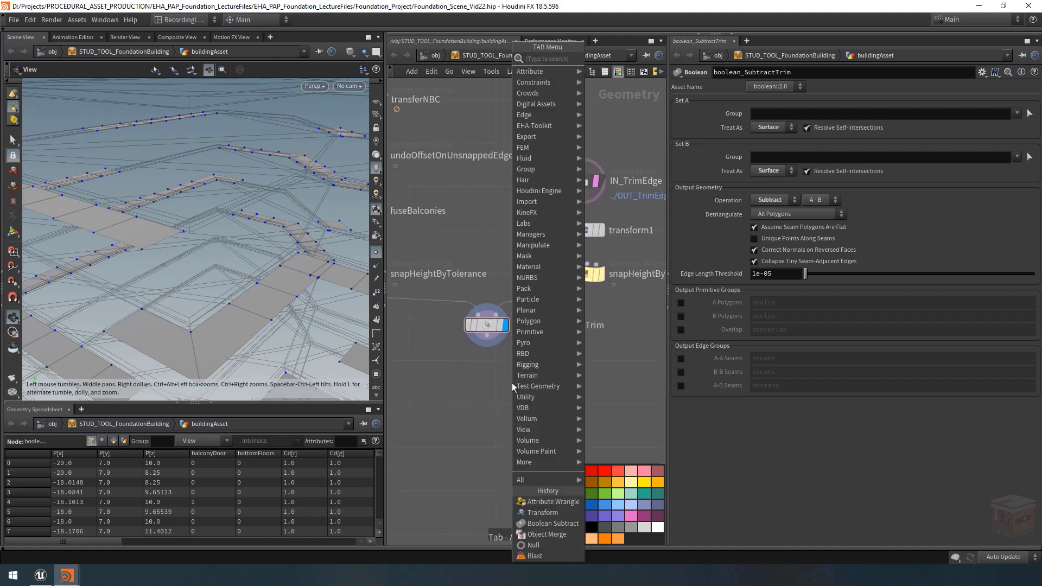
type("clean")
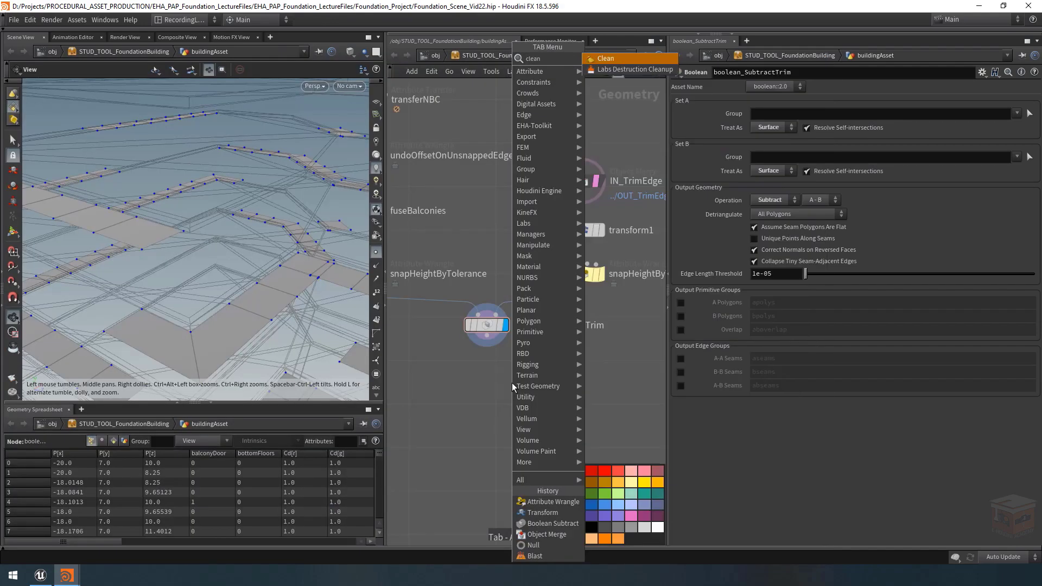
key("Return")
left_click(490, 385)
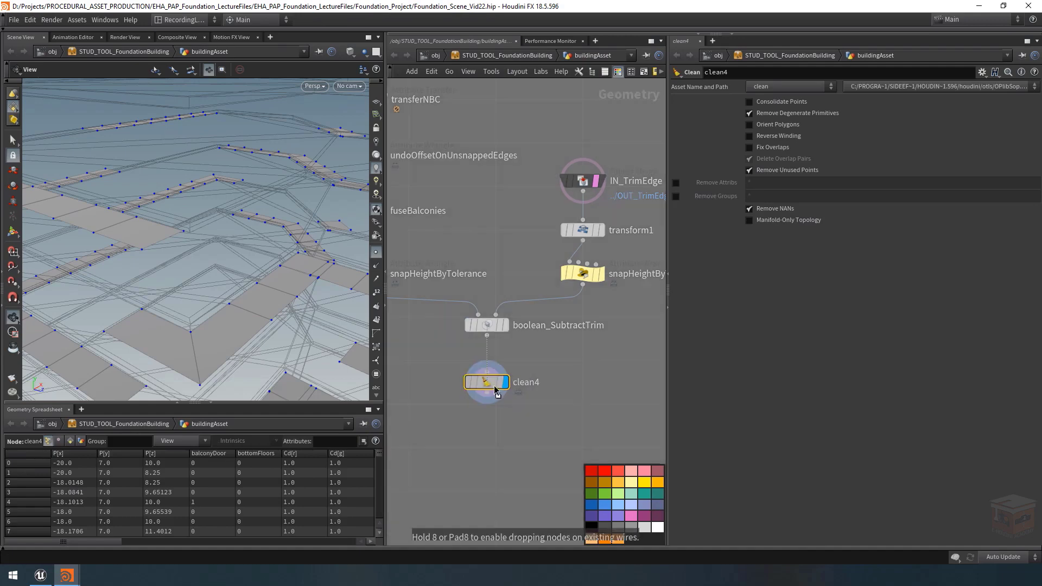
left_click_drag(129, 294, 213, 226)
left_click(376, 319)
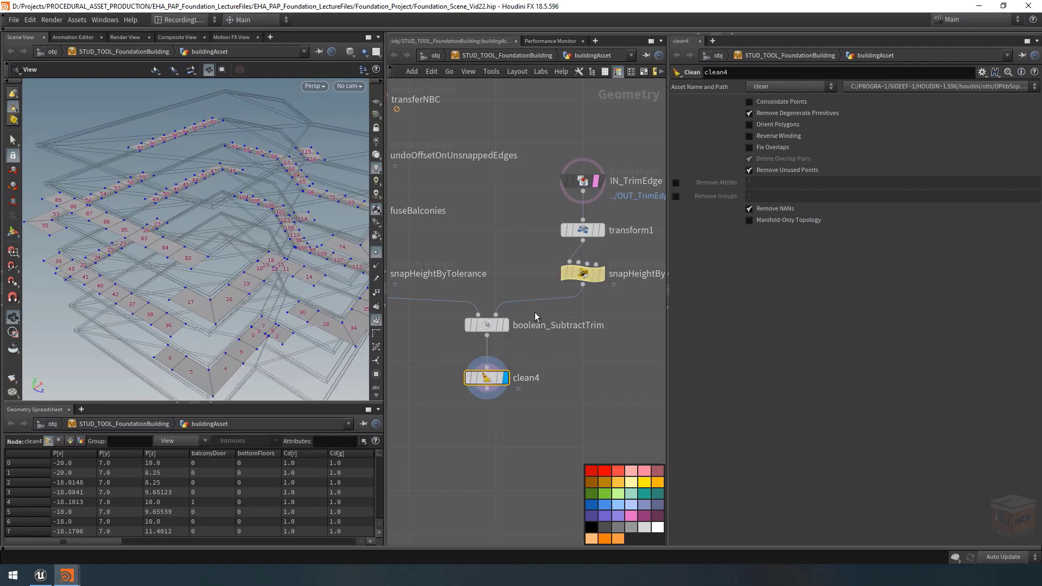
left_click_drag(494, 383, 494, 384)
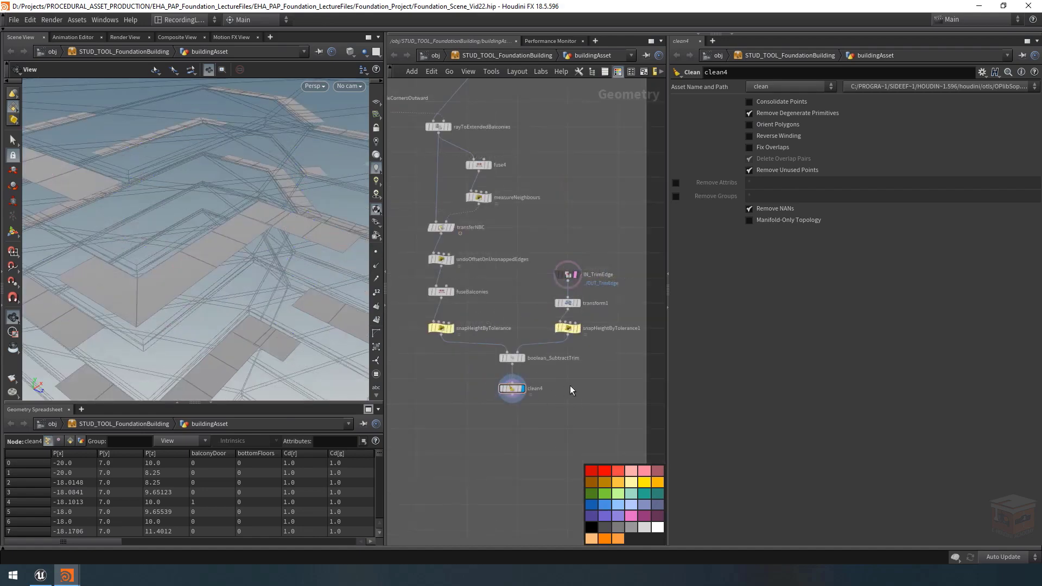
Template IN_Walls instead of IN_TrimEdge and examine the cleaned balcony surfaces against the walls.
scroll(526, 415, "down", 4)
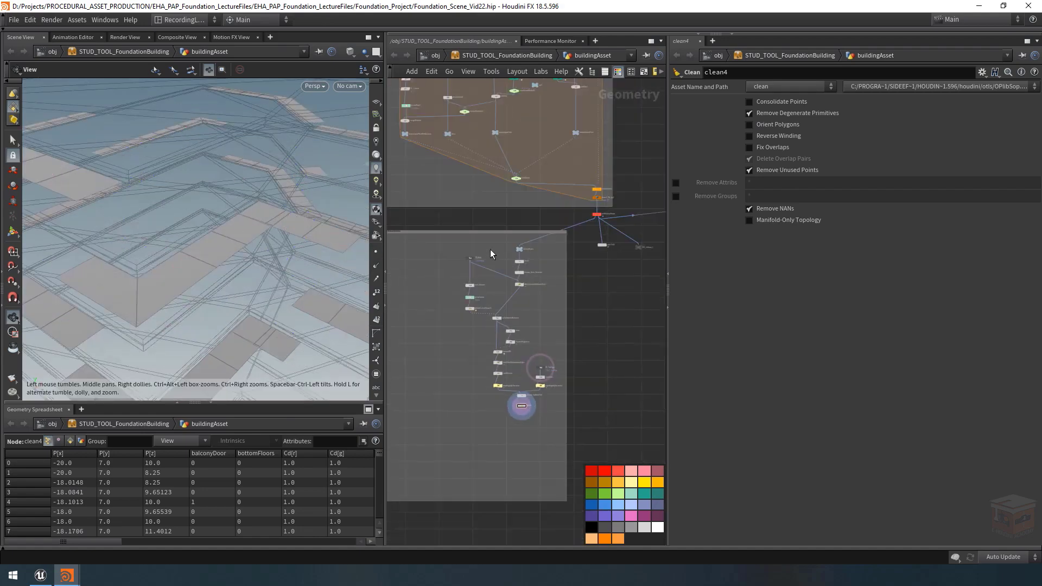
scroll(477, 265, "up", 4)
scroll(459, 281, "up", 2)
left_click(454, 270)
left_click_drag(233, 228, 204, 237)
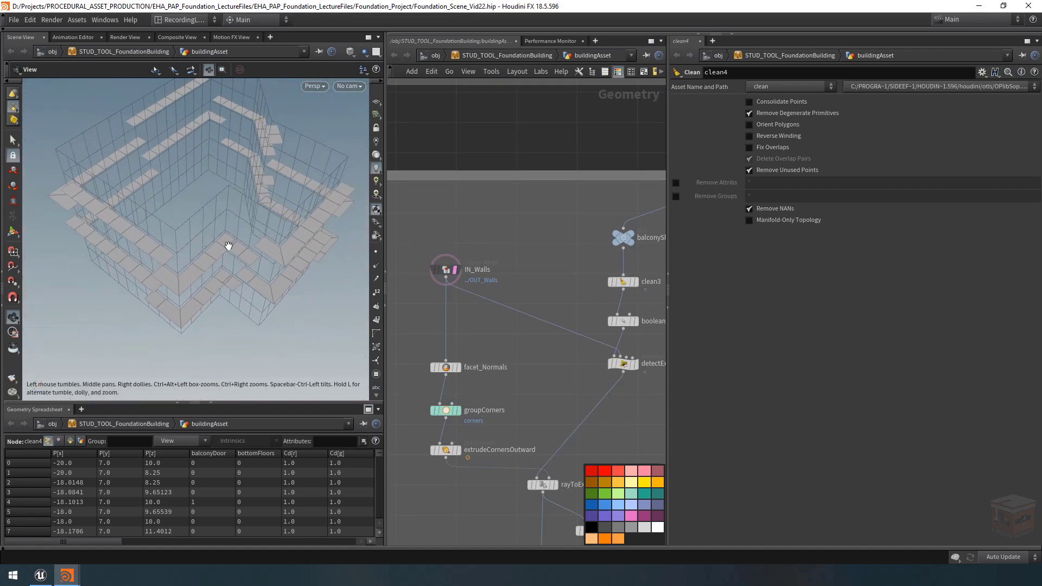
right_click_drag(228, 244, 312, 242)
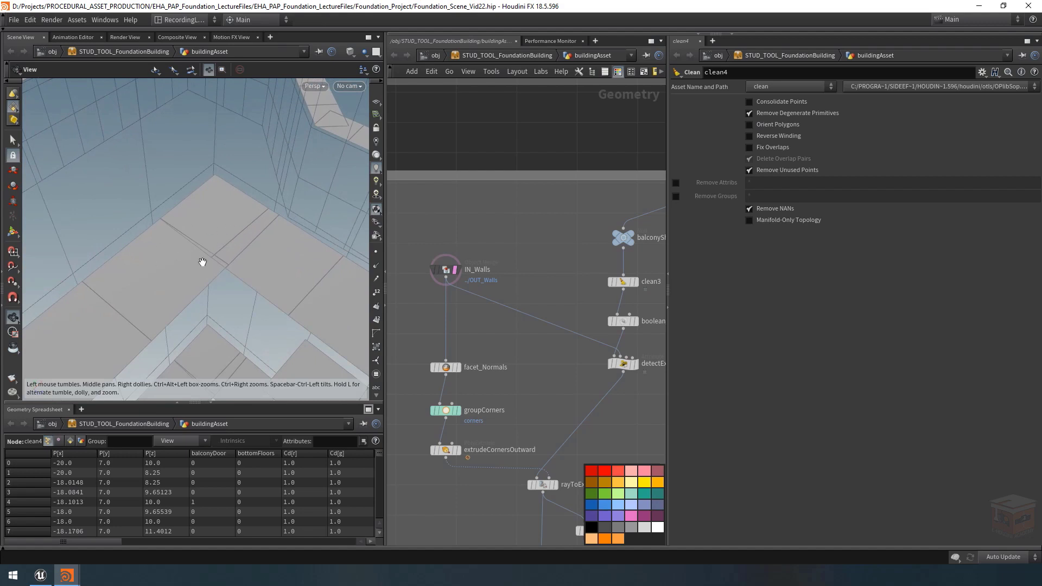
scroll(226, 239, "down", 5)
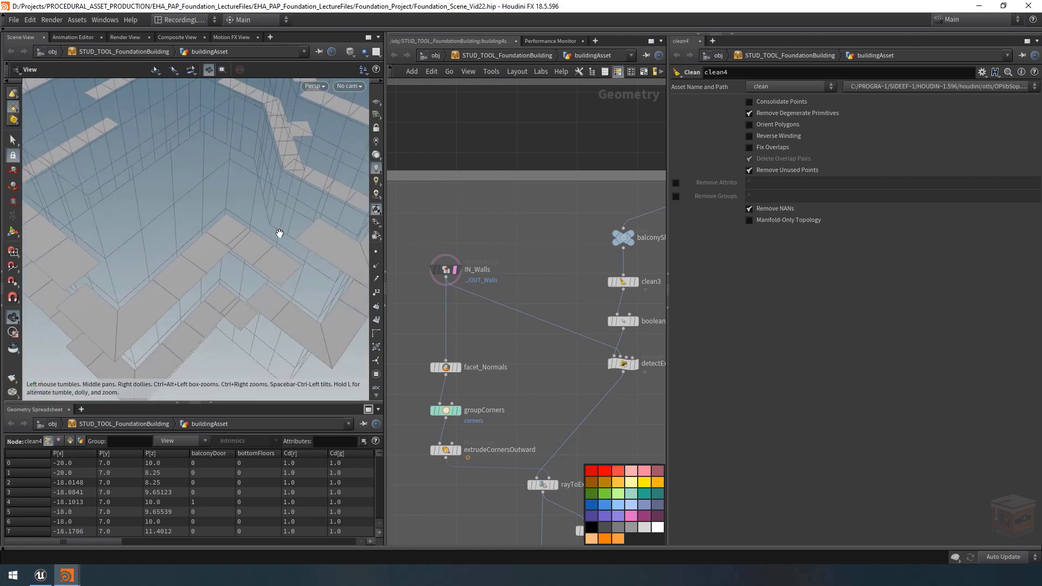
key("h")
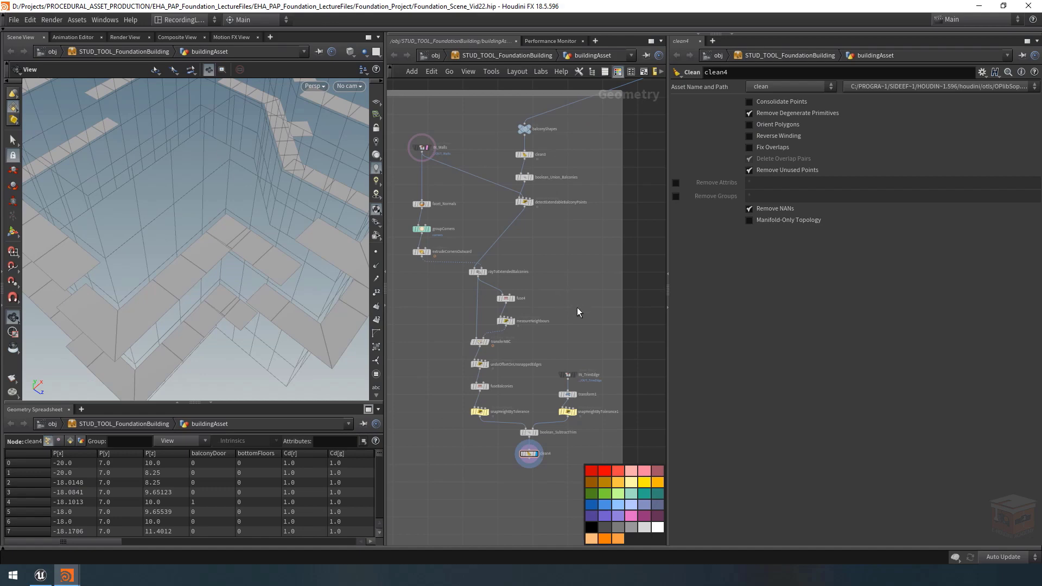
Add a Divide node below clean4 and connect clean4's output to its first input.
scroll(578, 307, "up", 5)
key("Tab")
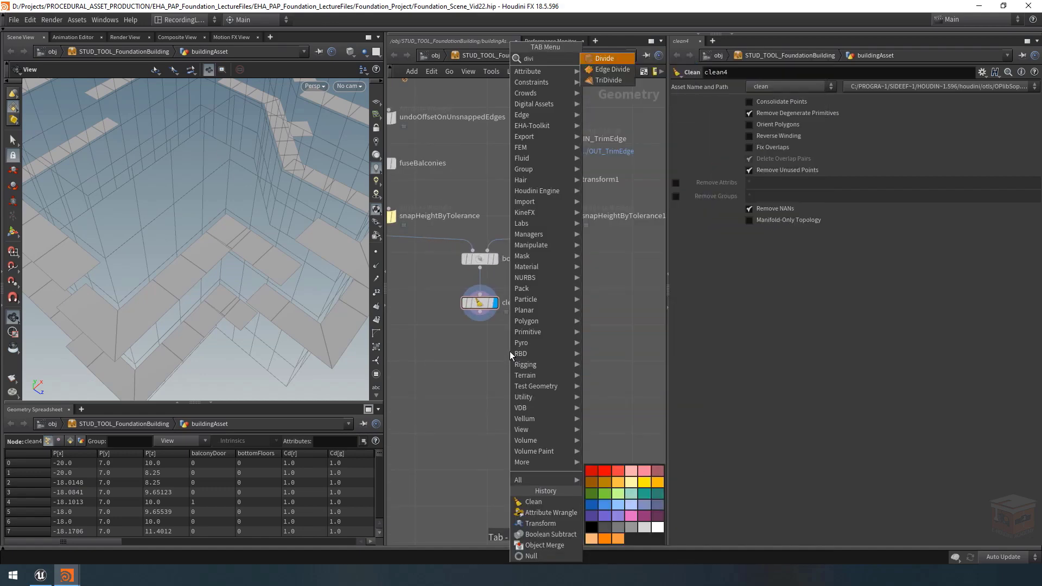
key("Return")
left_click(509, 372)
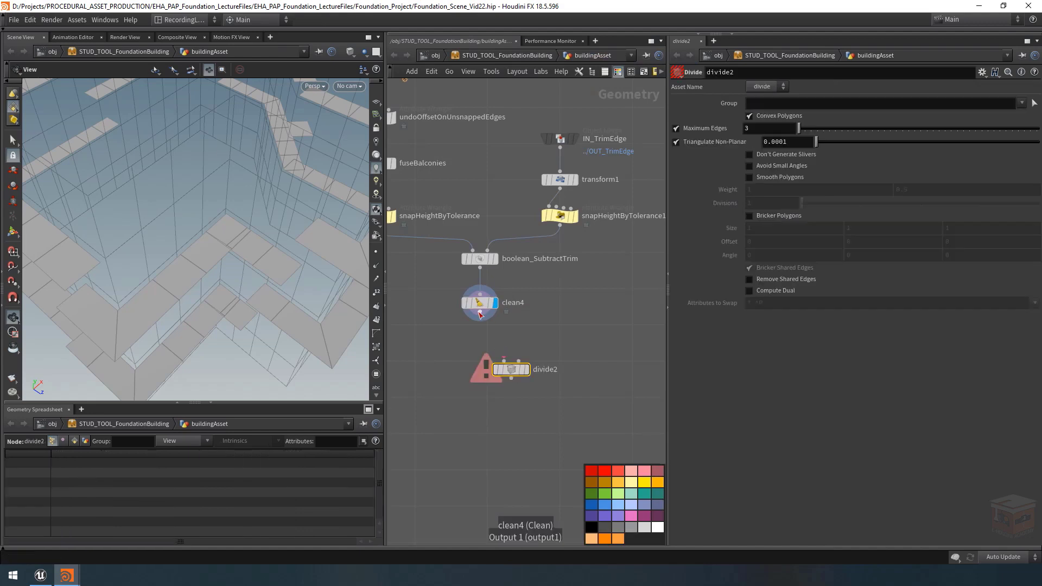
left_click(479, 313)
left_click(504, 361)
Show points, display the Divide node, and enable Remove Shared Edges to merge the balcony polygons.
left_click(375, 252)
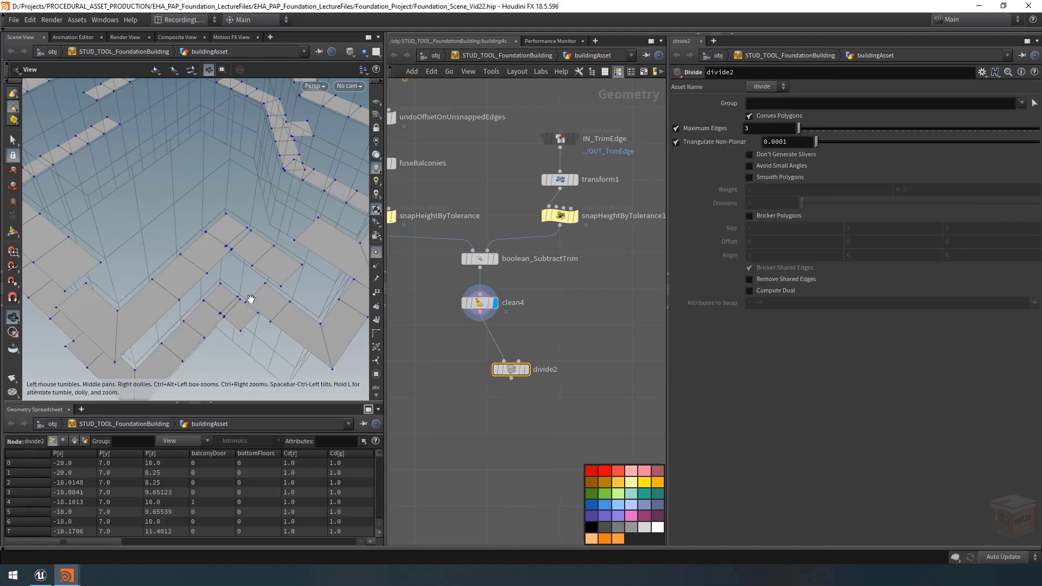
left_click(528, 371)
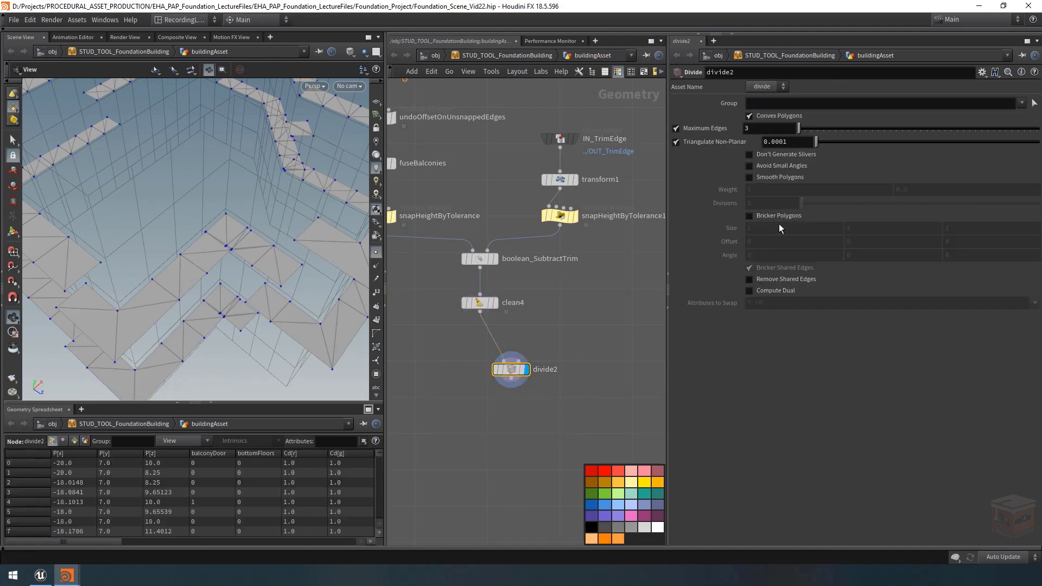
left_click(796, 283)
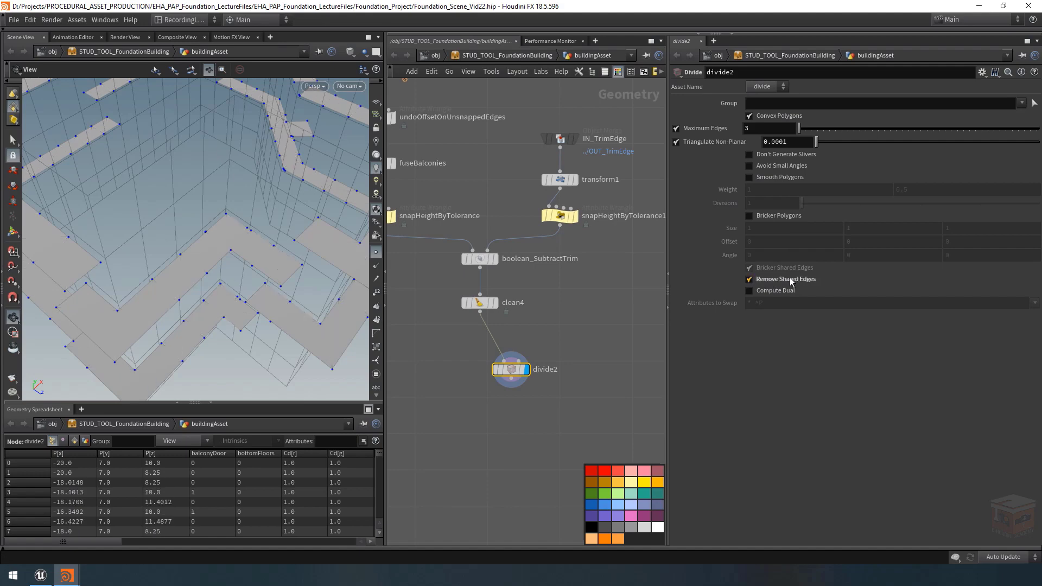
left_click_drag(271, 255, 170, 258)
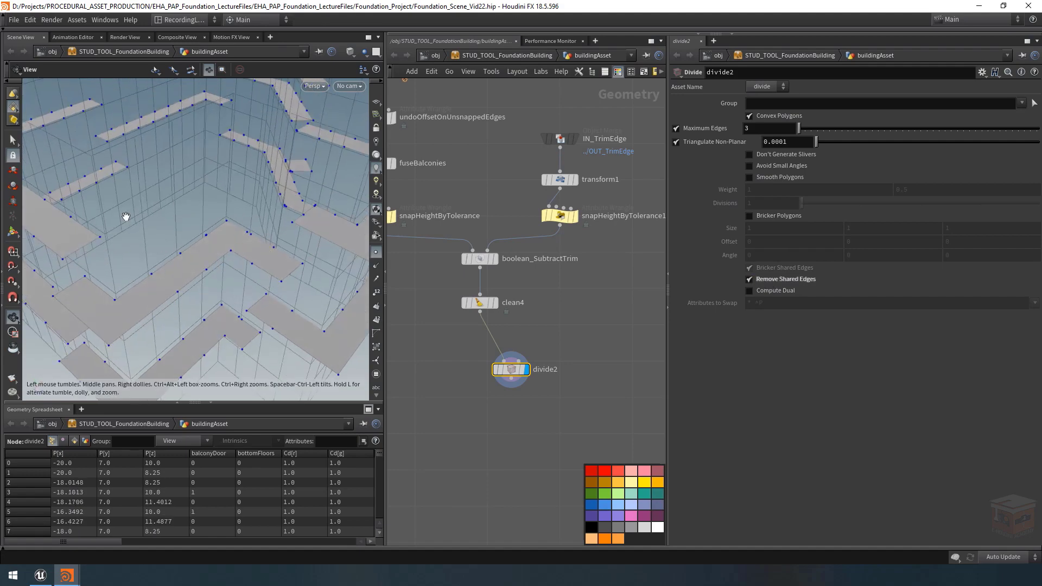
key("h")
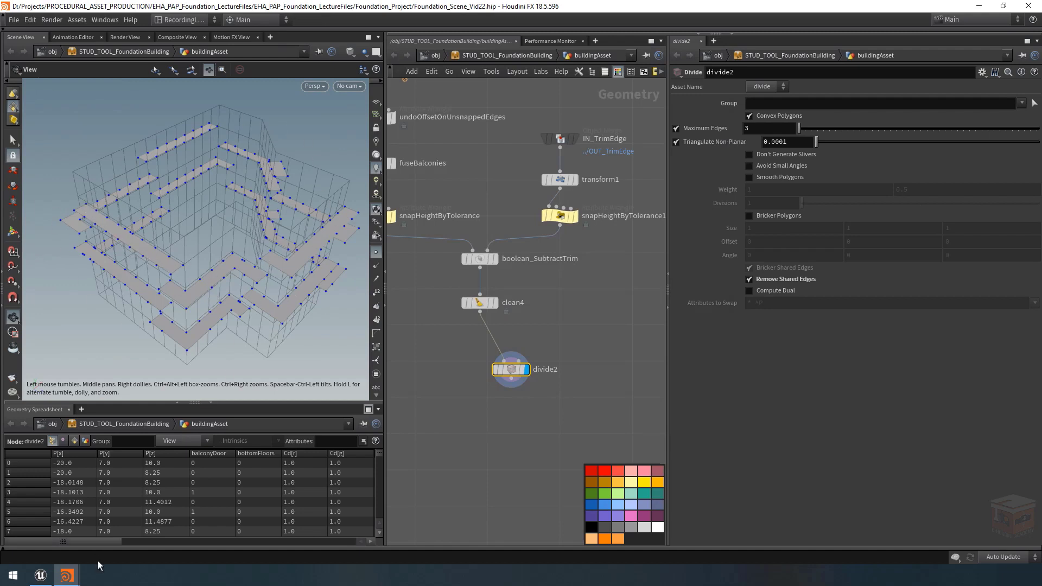
Set the STUD_TOOL_FoundationBuilding asset's Balcony Interval to 8 and close its parameter window.
mouse_move(67, 574)
left_click(159, 525)
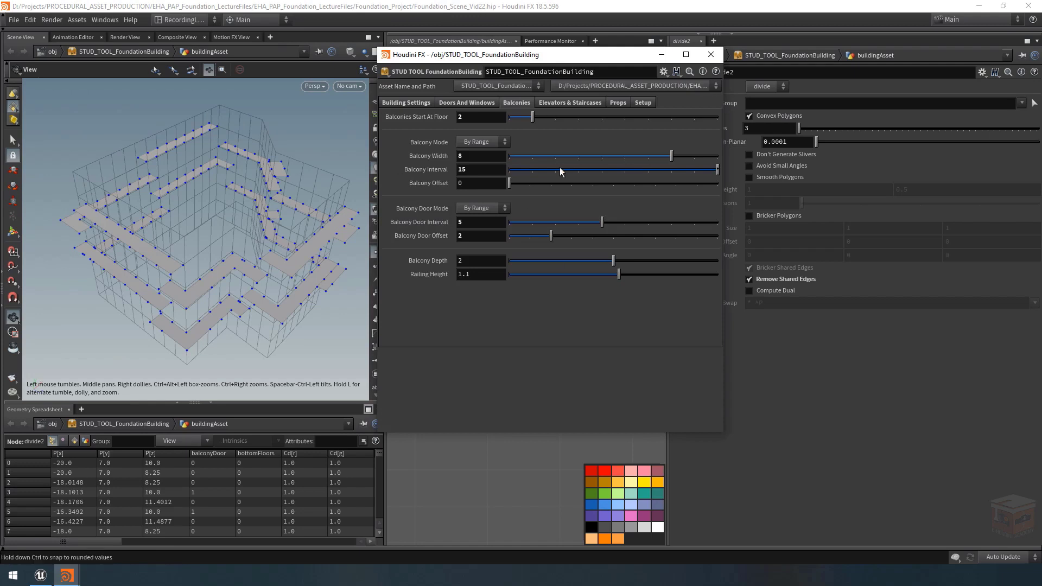
left_click_drag(493, 169, 404, 172)
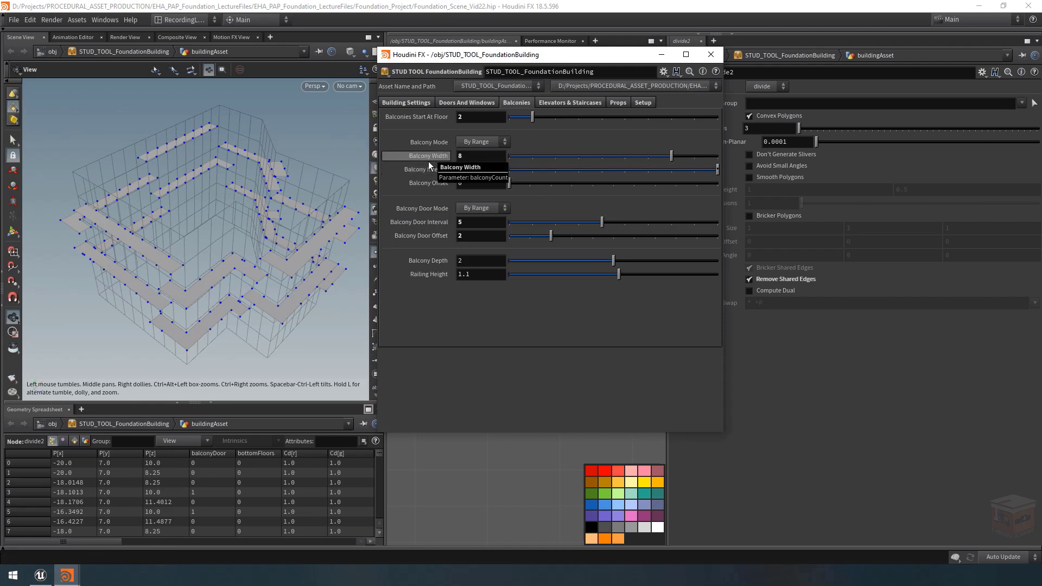
type("8")
key("Return")
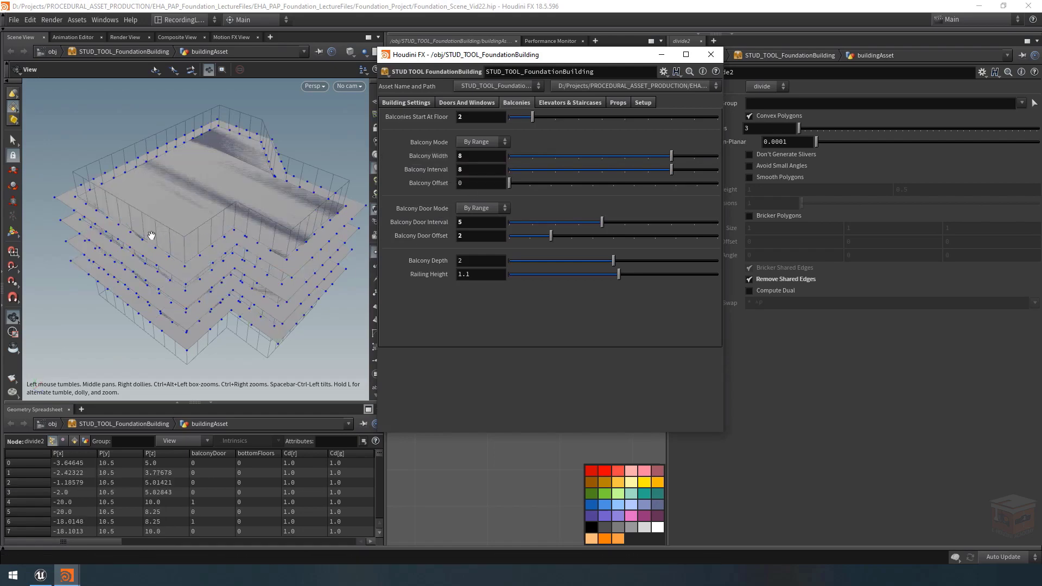
left_click(711, 54)
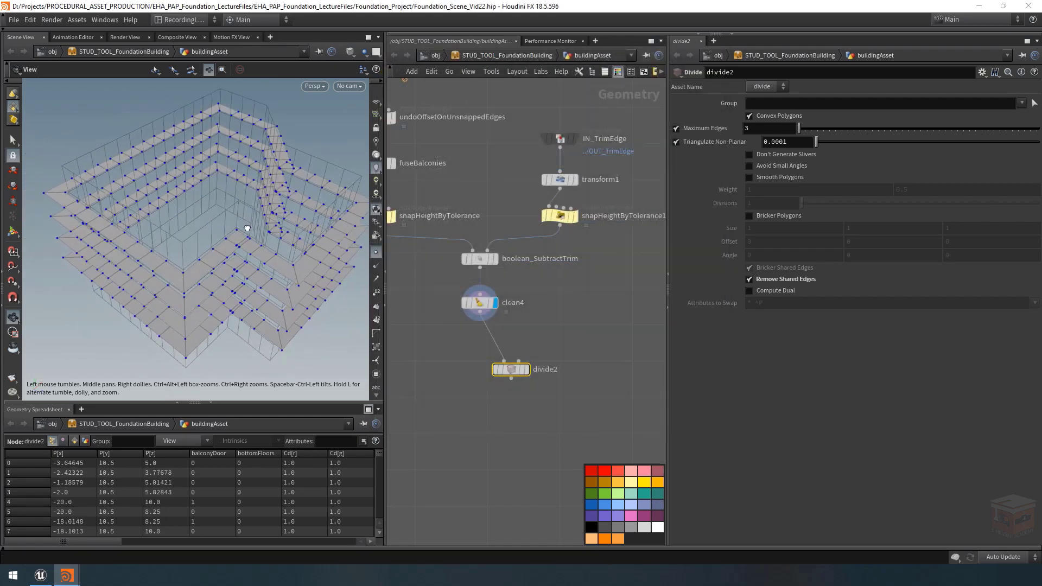
Display the divide2 node to show the merged balcony polygons.
left_click(527, 370)
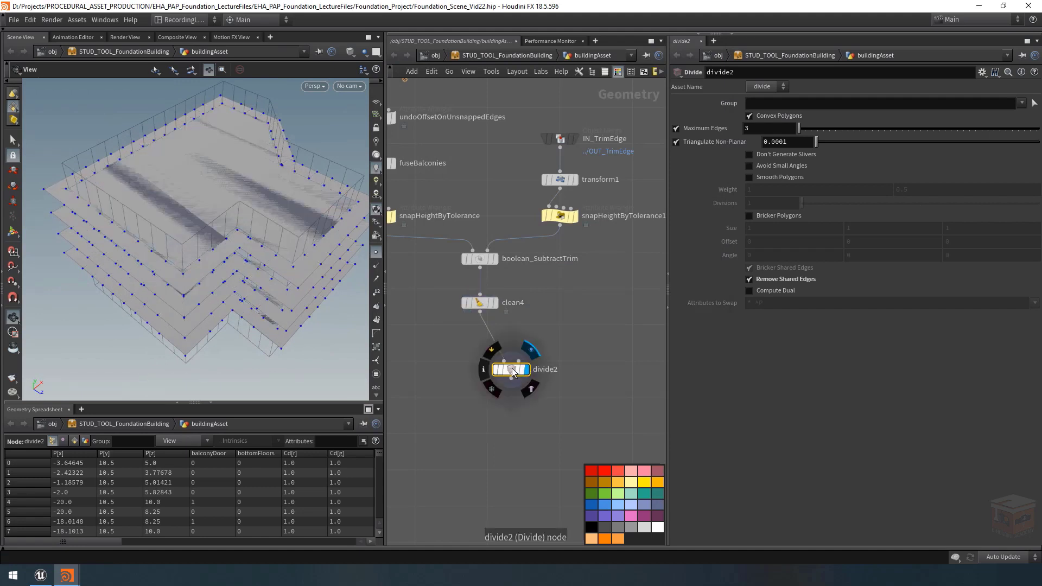
scroll(571, 318, "down", 3)
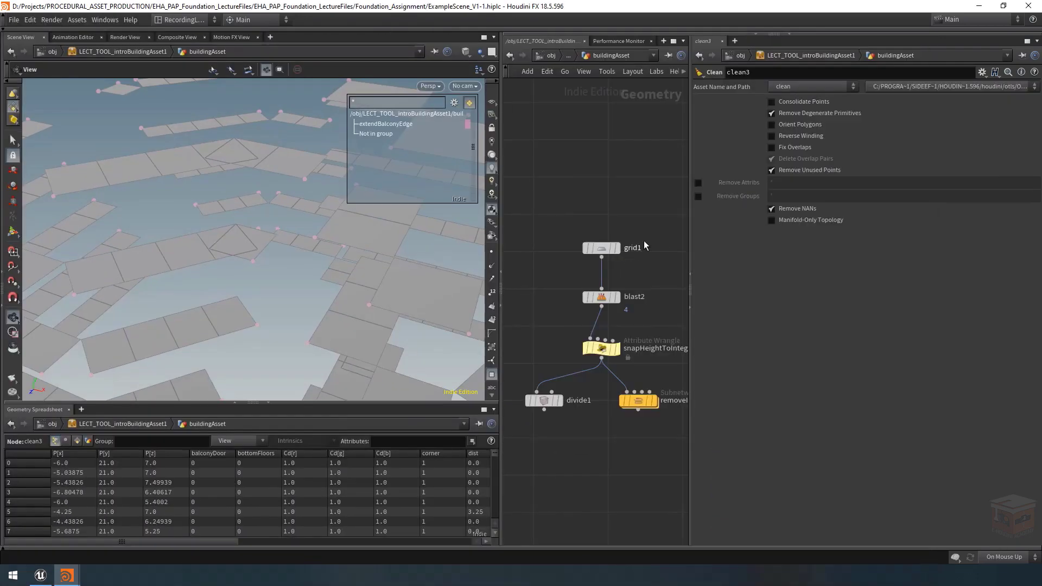
In the example scene, display grid1, blast2 and snapHeightToInteger2 in turn to examine the grid with its centre polygon removed.
middle_click_drag(644, 241, 616, 237)
left_click(590, 243)
key("space+g")
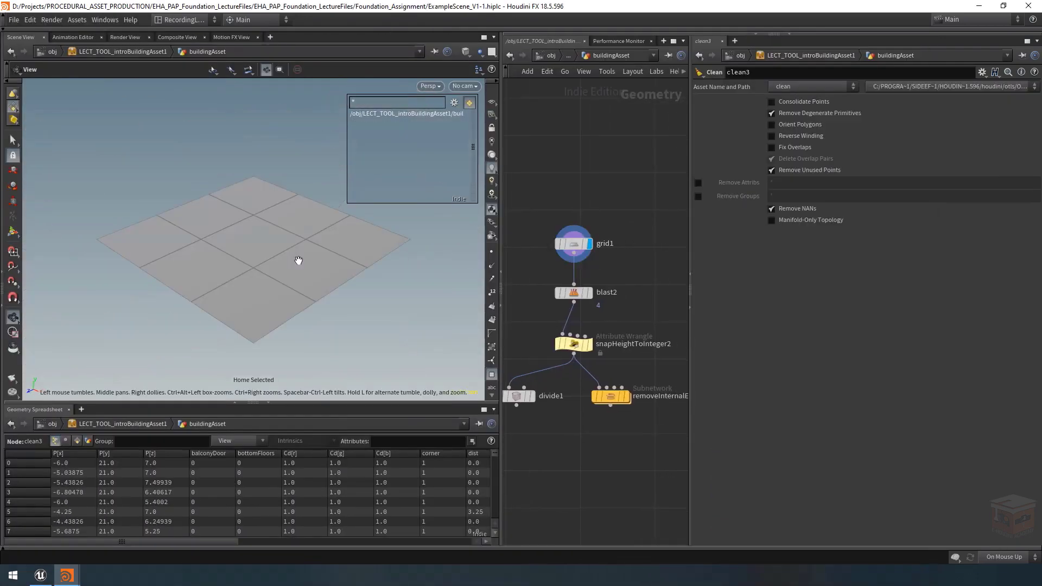
left_click_drag(299, 260, 313, 220)
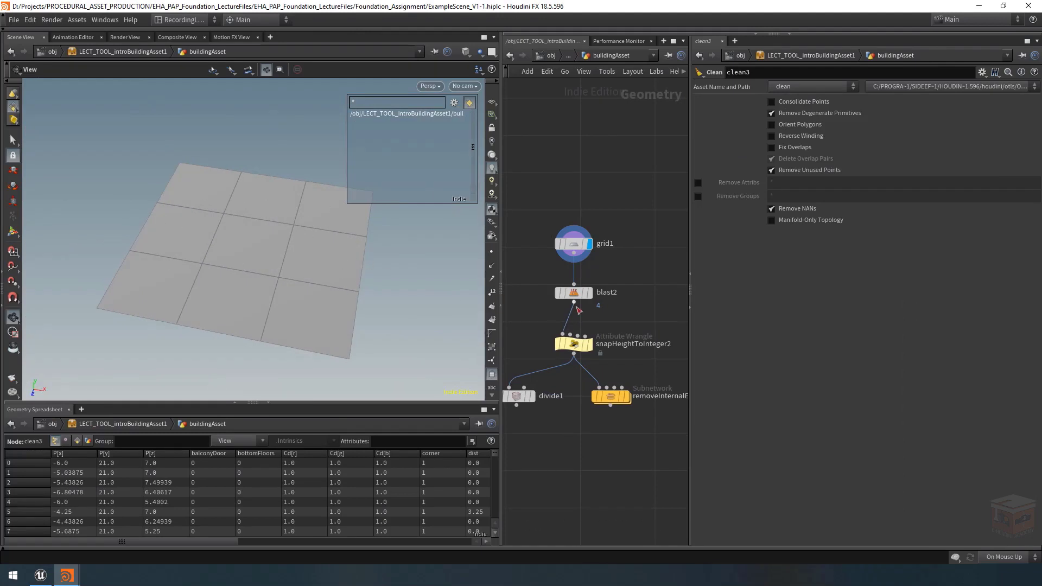
left_click(591, 293)
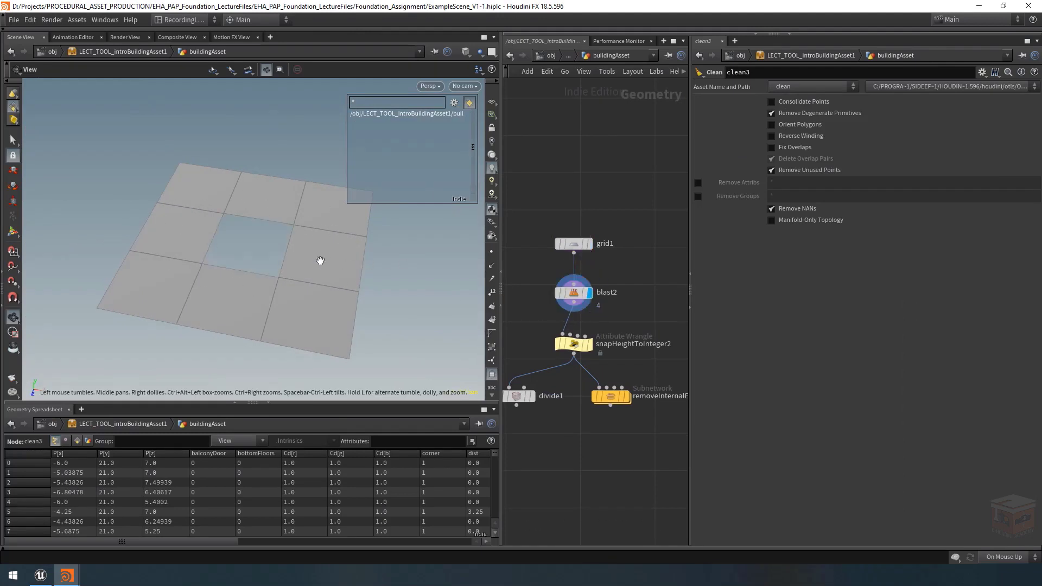
middle_click_drag(623, 321, 621, 306)
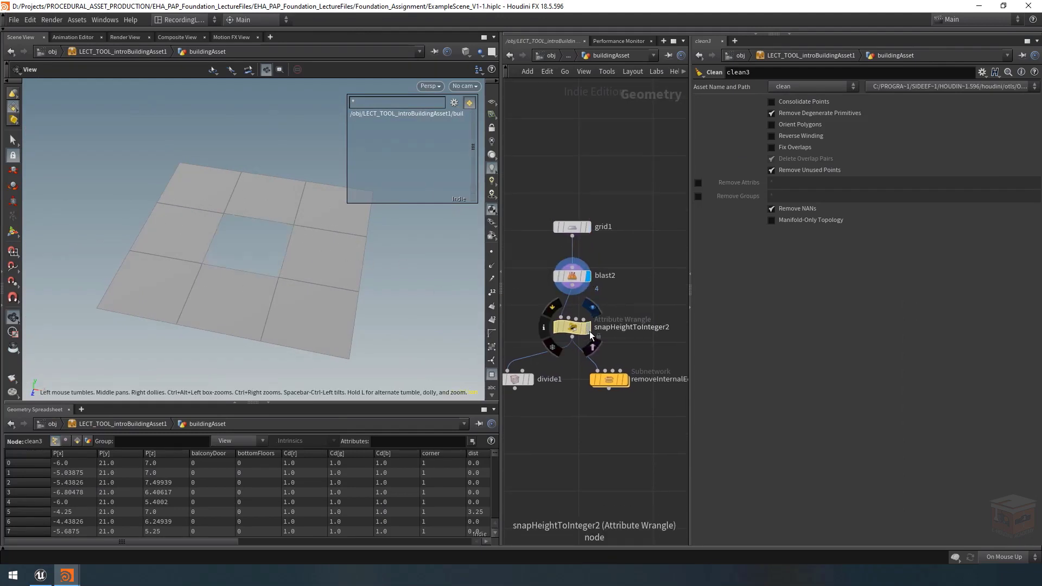
left_click(590, 330)
middle_click_drag(584, 401, 601, 382)
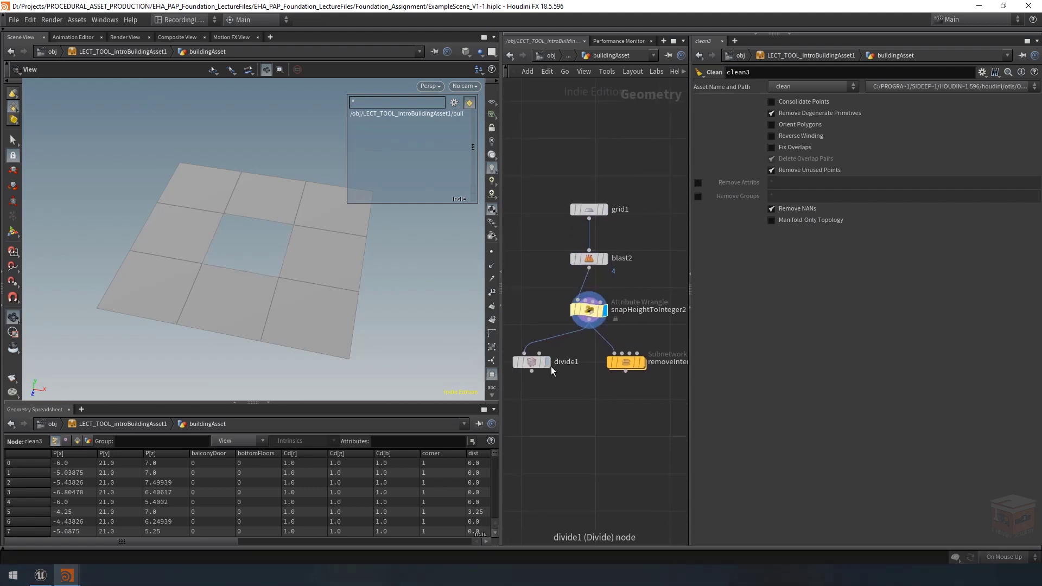
Display the example's divide1 node in wireframe with primitive numbers to examine the polygons around the hole.
left_click(547, 362)
left_click(529, 368)
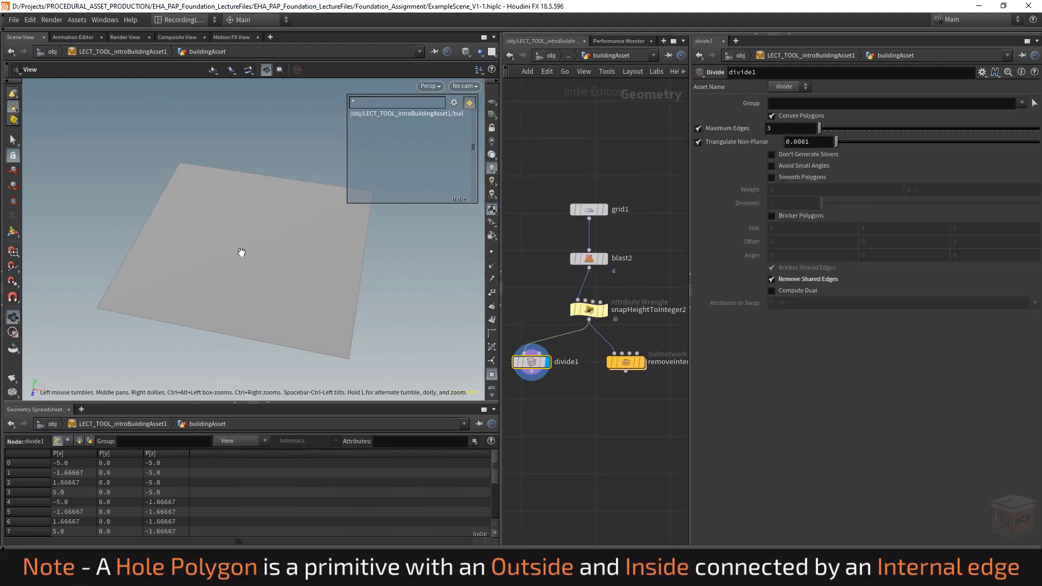
key("w")
left_click_drag(272, 257, 266, 257)
left_click(492, 321)
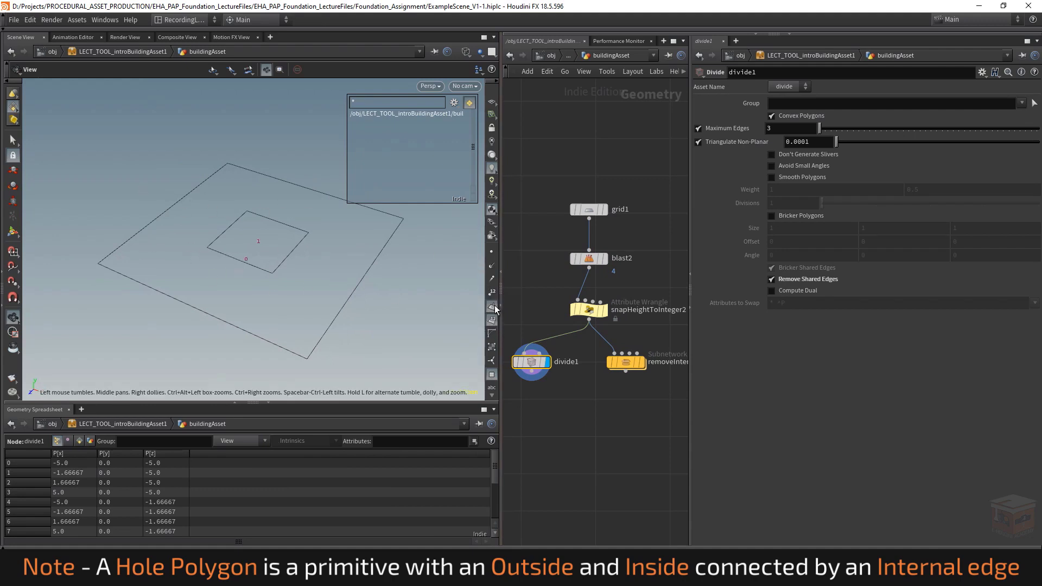
Return the example view to shaded display and examine the divided grid's hole from above and below.
mouse_move(275, 234)
left_mouse_down()
mouse_move(265, 237)
mouse_move(304, 237)
mouse_move(281, 265)
mouse_move(297, 251)
mouse_move(309, 264)
left_mouse_up()
scroll(304, 237, "up", 1)
key("w")
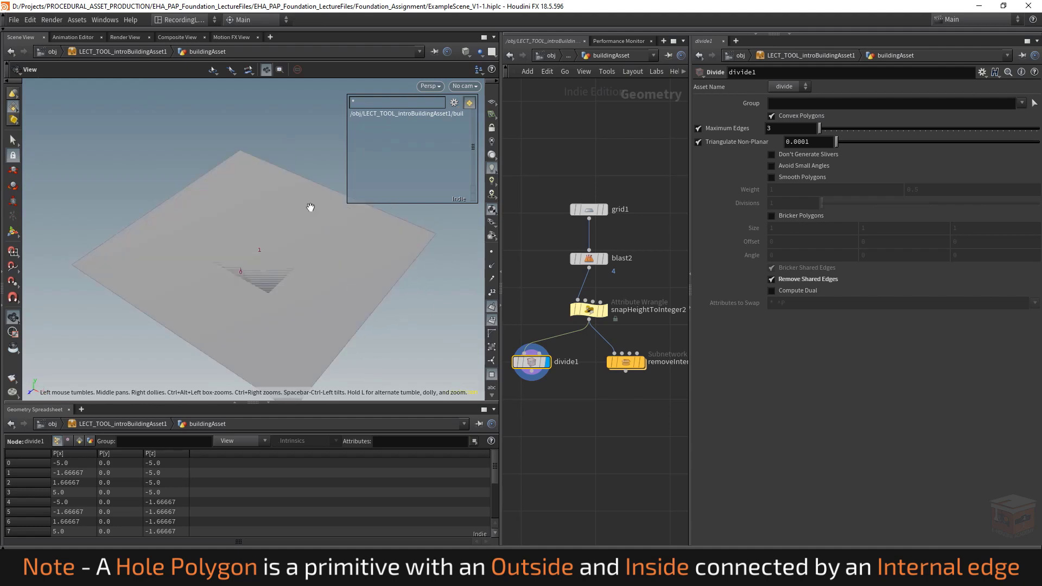
mouse_move(287, 282)
left_mouse_down()
mouse_move(288, 163)
mouse_move(269, 315)
left_mouse_up()
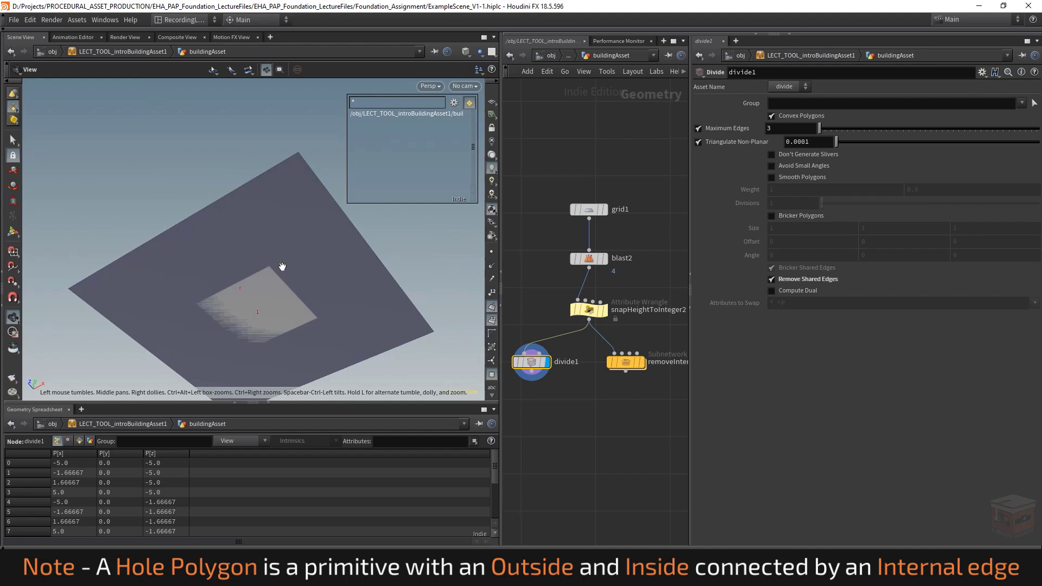
left_click_drag(282, 266, 302, 279)
Display the example's removeInternalEdges2 subnetwork and open it for inspection.
middle_click_drag(608, 403, 565, 404)
middle_click_drag(673, 407, 628, 406)
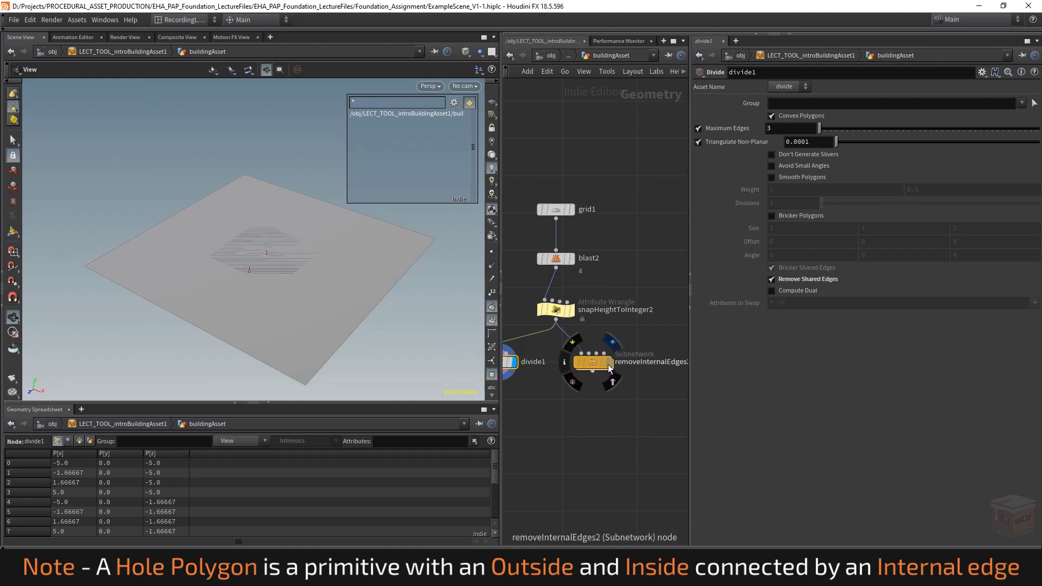
left_click(607, 363)
double_click(594, 362)
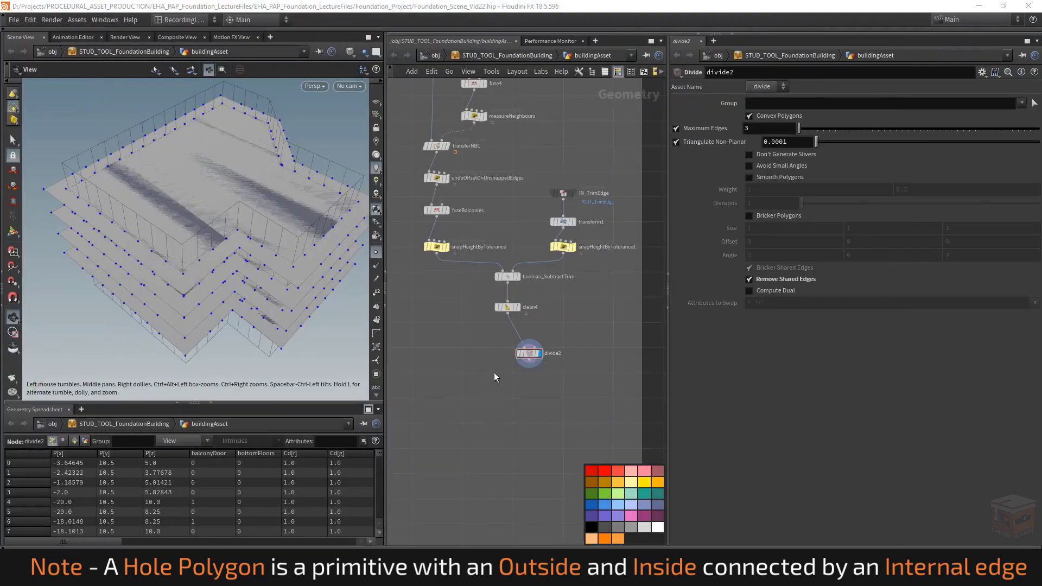
In the Foundation_Scene_Vid22 network, widen the network pane and collapse divide2 into a subnetwork.
middle_click_drag(576, 330, 546, 338)
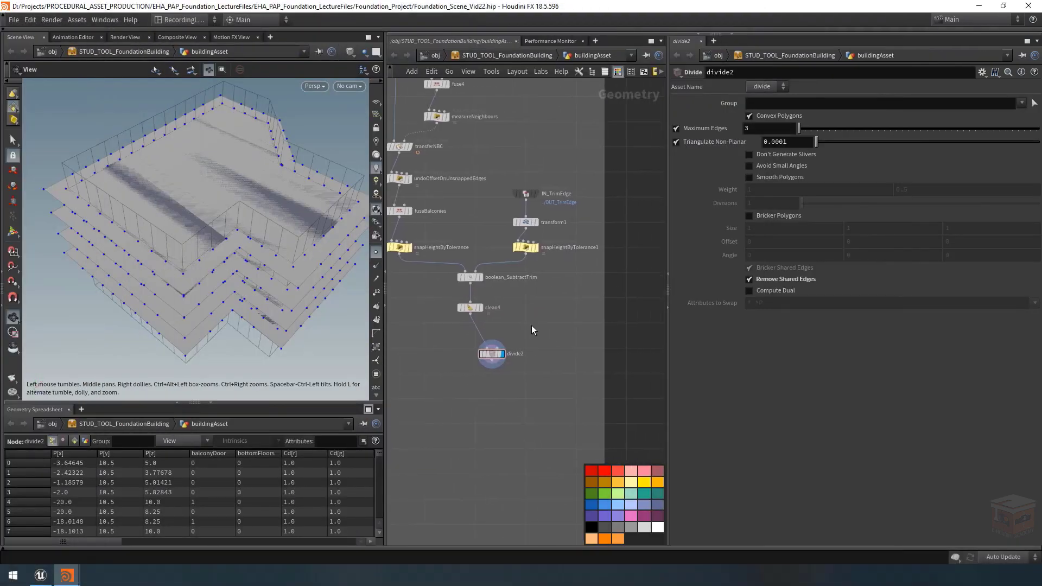
left_click_drag(541, 325, 464, 375)
scroll(496, 350, "up", 4)
left_click_drag(667, 304, 762, 299)
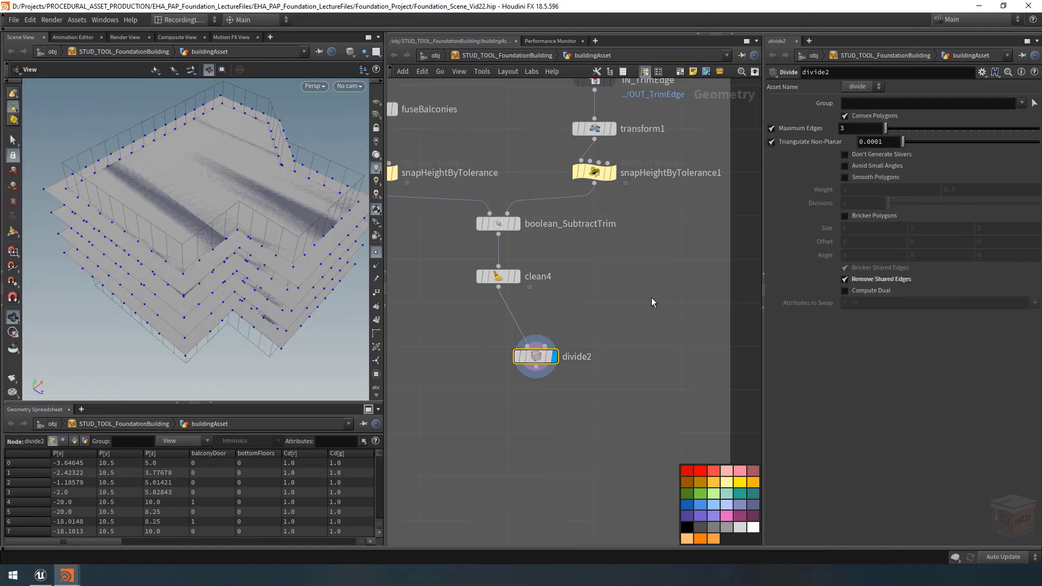
left_click(720, 73)
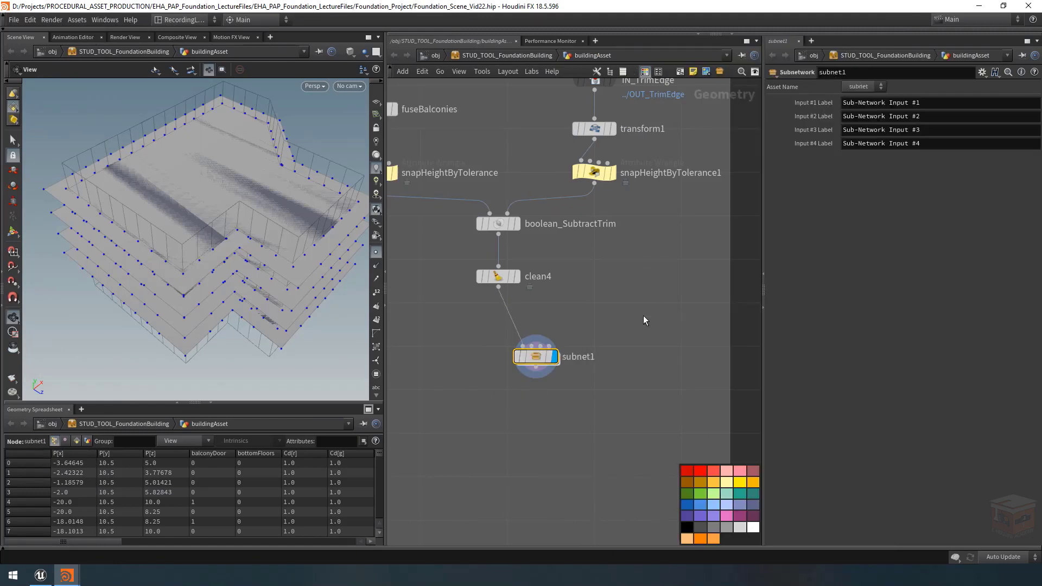
Rename the new subnetwork below clean4 as removeInternalEdges.
double_click(581, 357)
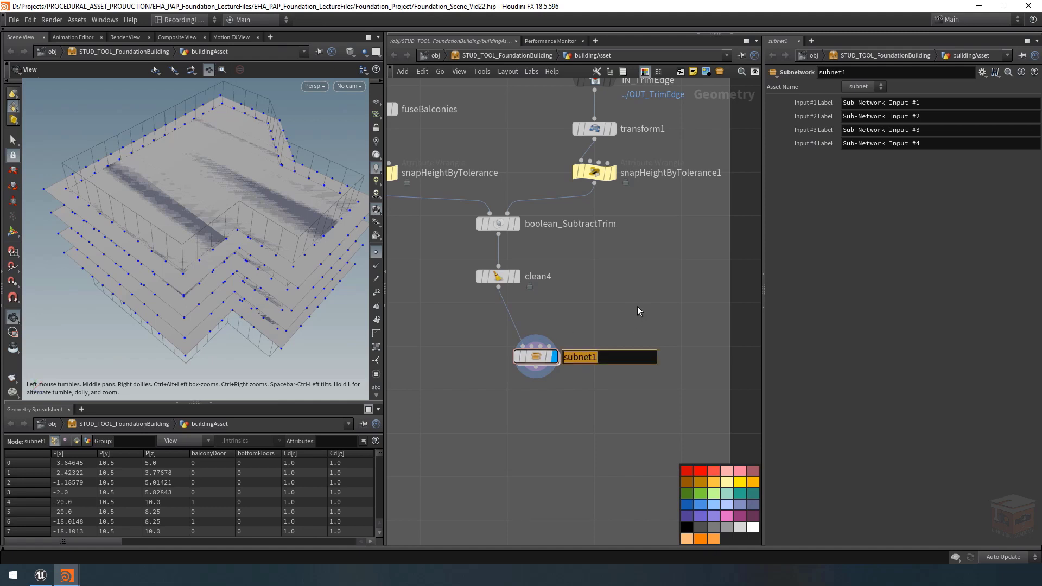
type("removeInterna")
key("BackSpace")
key("BackSpace")
key("BackSpace")
key("BackSpace")
type("ternalEdg")
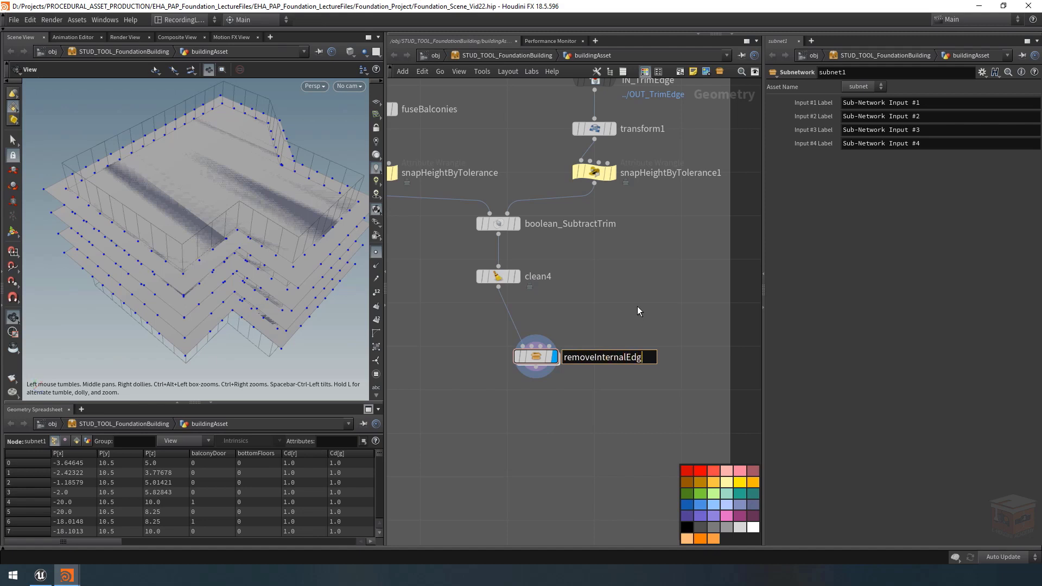
type("es")
key("Return")
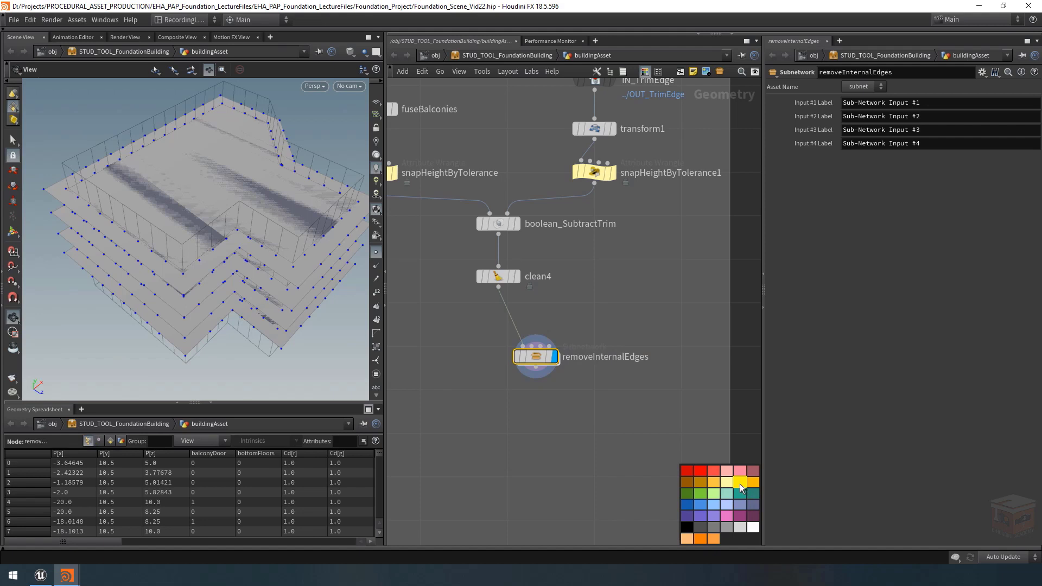
Enter the removeInternalEdges subnetwork, space divide2 further below its first input, and examine the merged balcony surfaces.
double_click(535, 356)
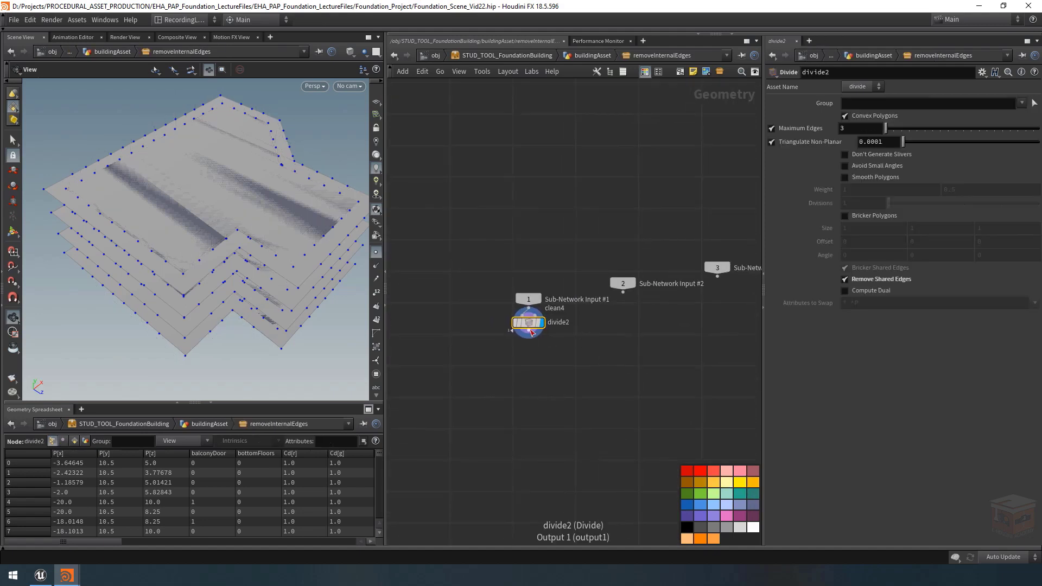
left_click_drag(529, 324, 528, 359)
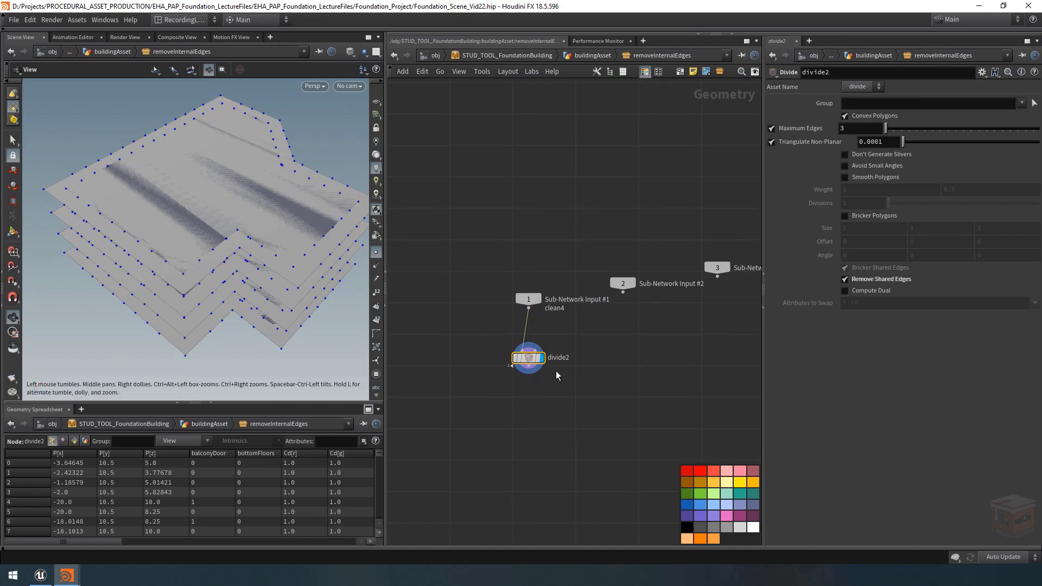
scroll(577, 378, "up", 1)
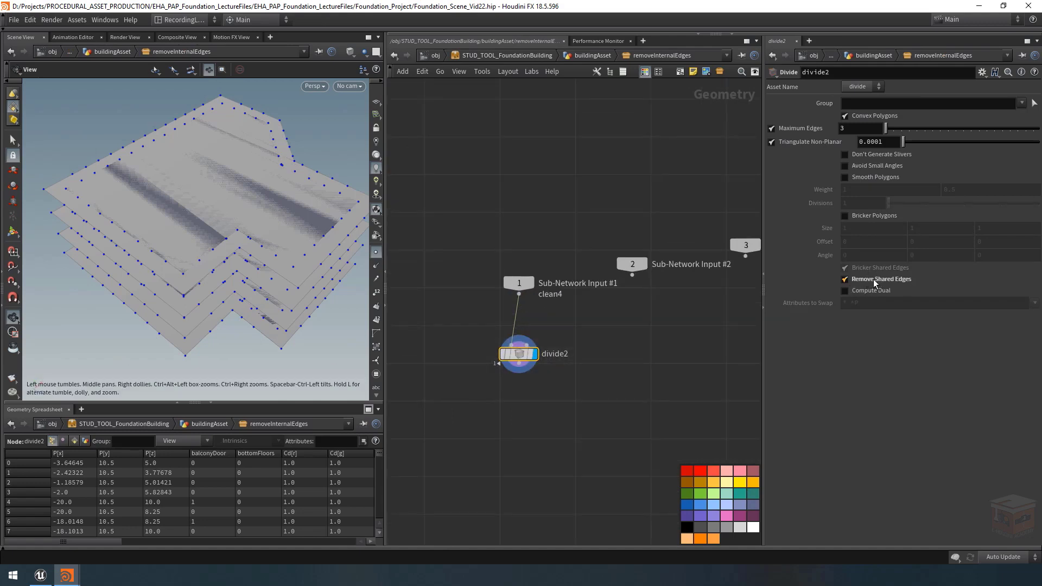
middle_click_drag(527, 407, 575, 353)
left_click_drag(157, 205, 224, 215)
right_click_drag(189, 221, 222, 220)
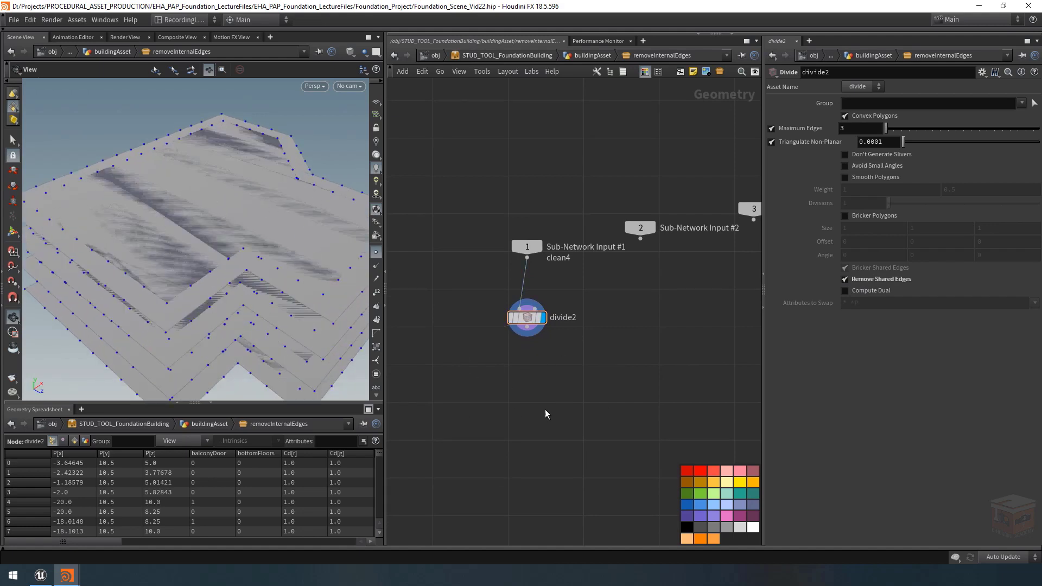
Add a Normal node below divide2, connect divide2's output to it, and display it.
middle_click_drag(546, 392, 565, 369)
key("Tab")
type("normal")
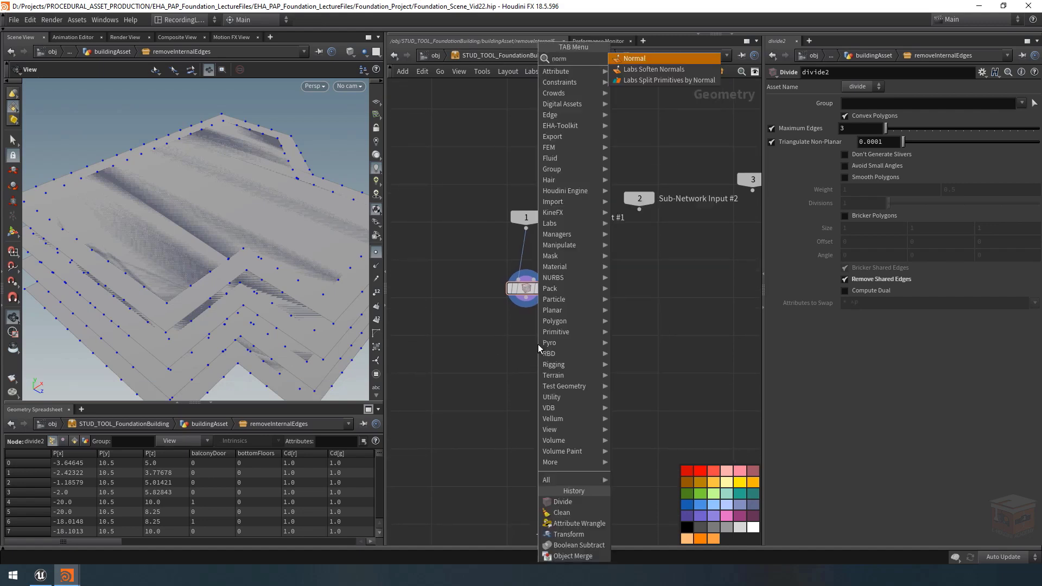
key("Return")
left_click(532, 339)
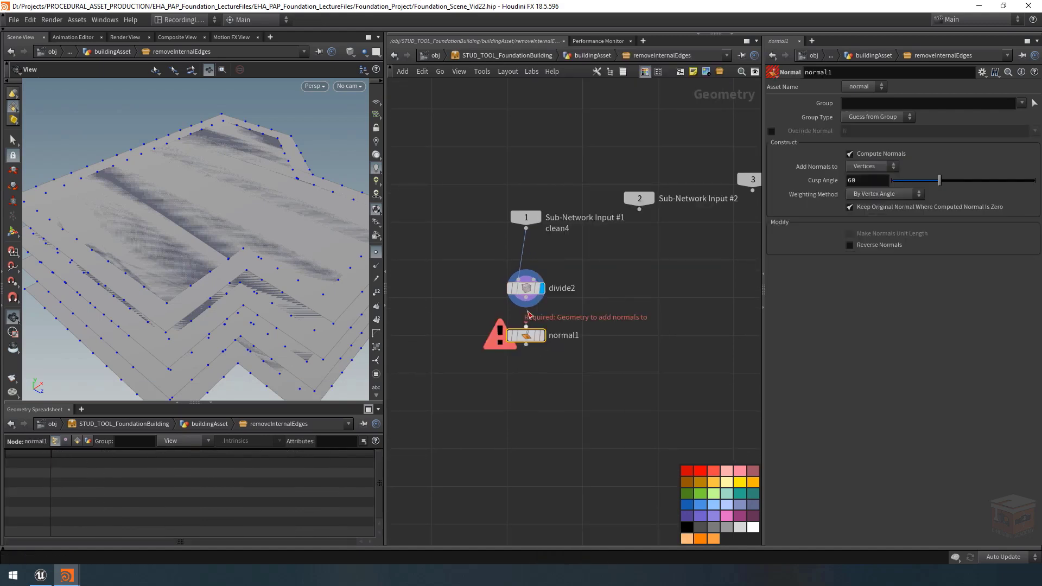
left_click(525, 307)
left_click(526, 327)
left_click(542, 335)
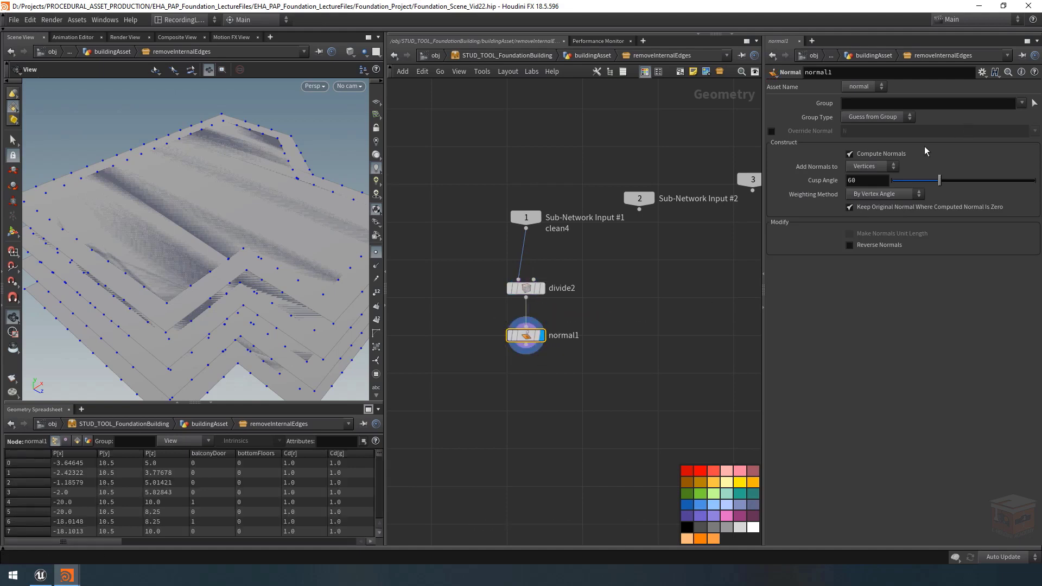
Set the Normal node to add normals to Primitives and show primitive normals on the balcony surfaces.
left_click(872, 167)
left_click(864, 200)
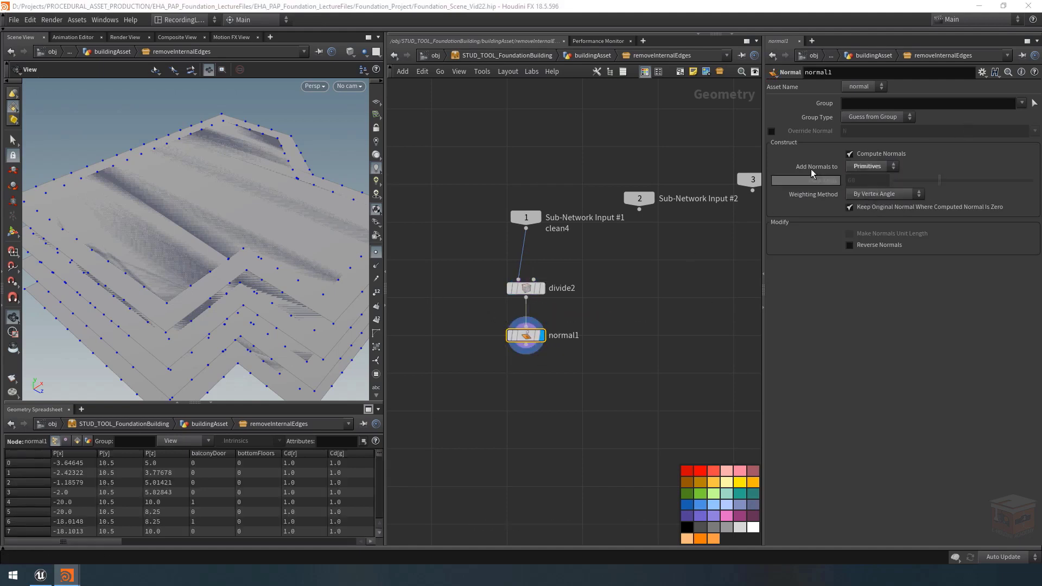
left_click(377, 307)
left_click_drag(197, 260, 179, 239)
Add a Group Expression node below normal1 and connect normal1's output to its first input.
left_click(563, 387)
middle_click_drag(563, 387, 562, 364)
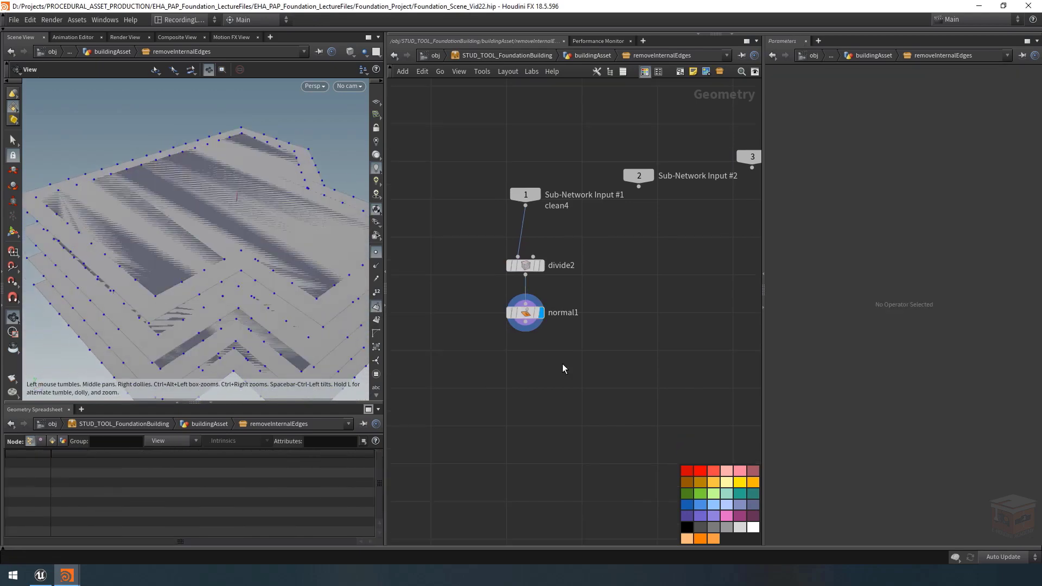
key("Tab")
type("groupex")
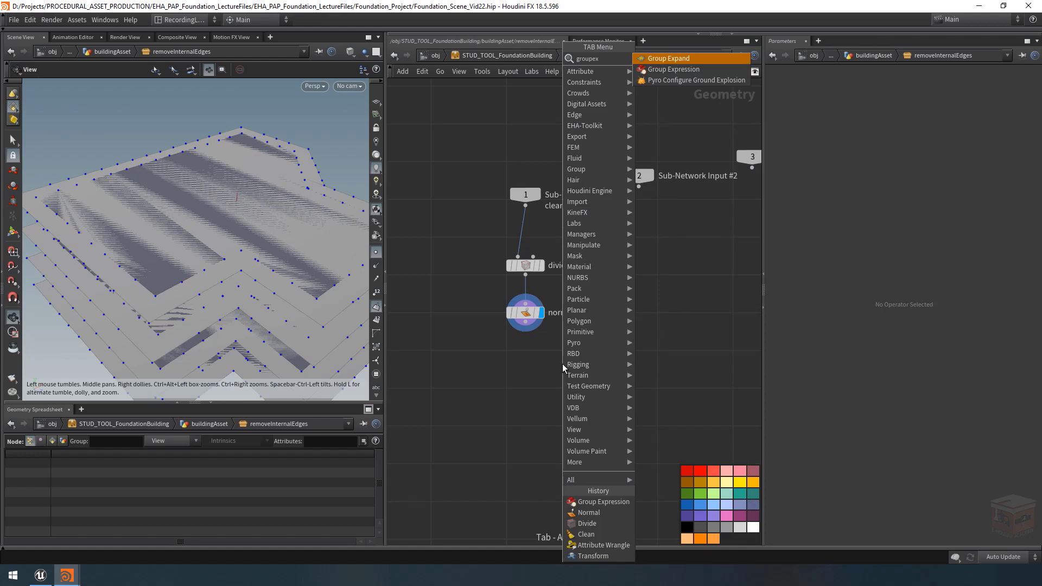
key("Return")
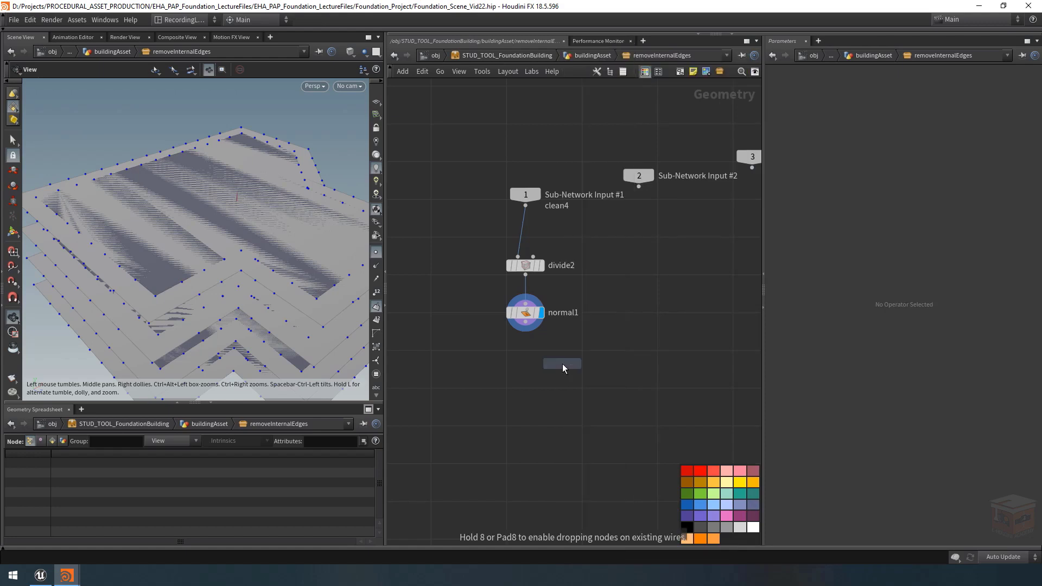
left_click(533, 358)
left_click(520, 353)
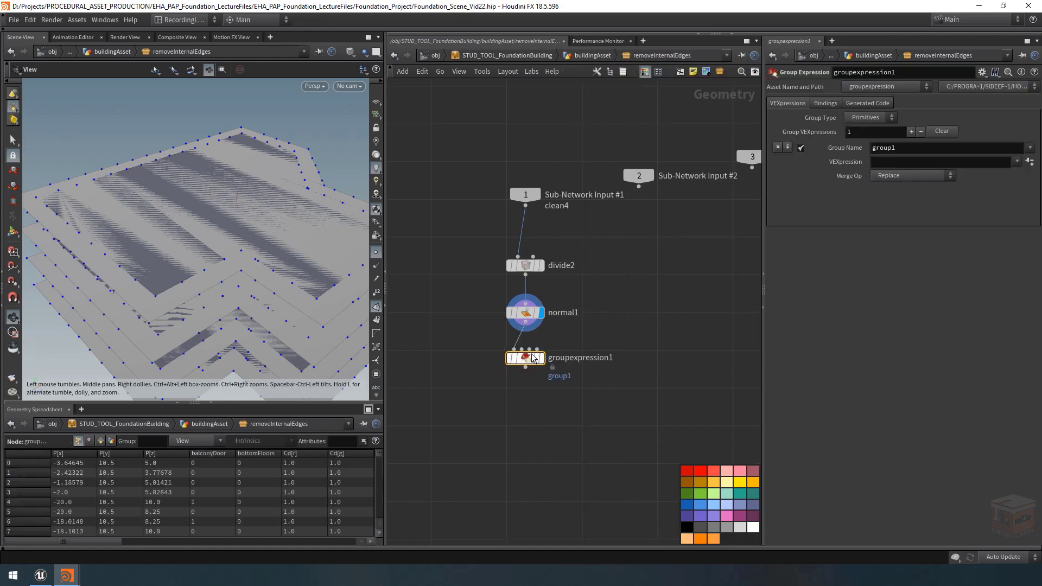
Rename the Group Expression node as groupInvertedPrims and display it.
double_click(580, 357)
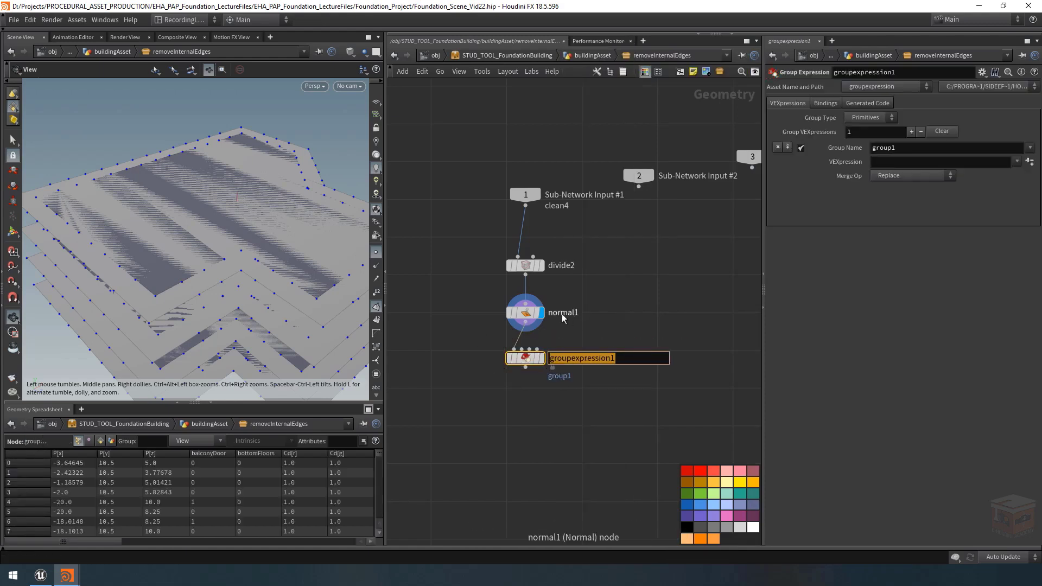
type("invertedPrims")
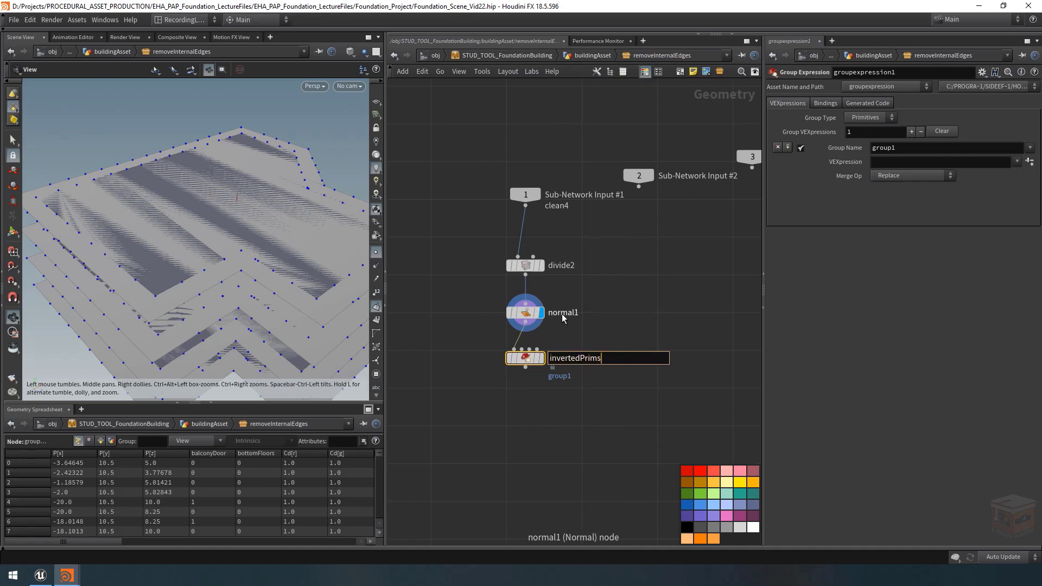
key("Home")
type("group")
key("Delete")
type("I")
key("Return")
left_click(542, 357)
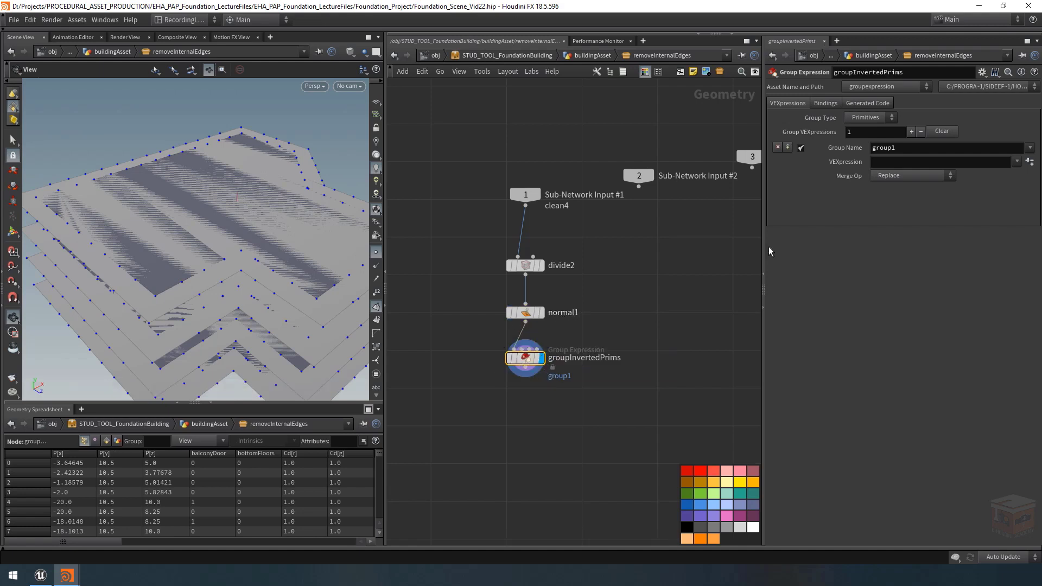
double_click(909, 147)
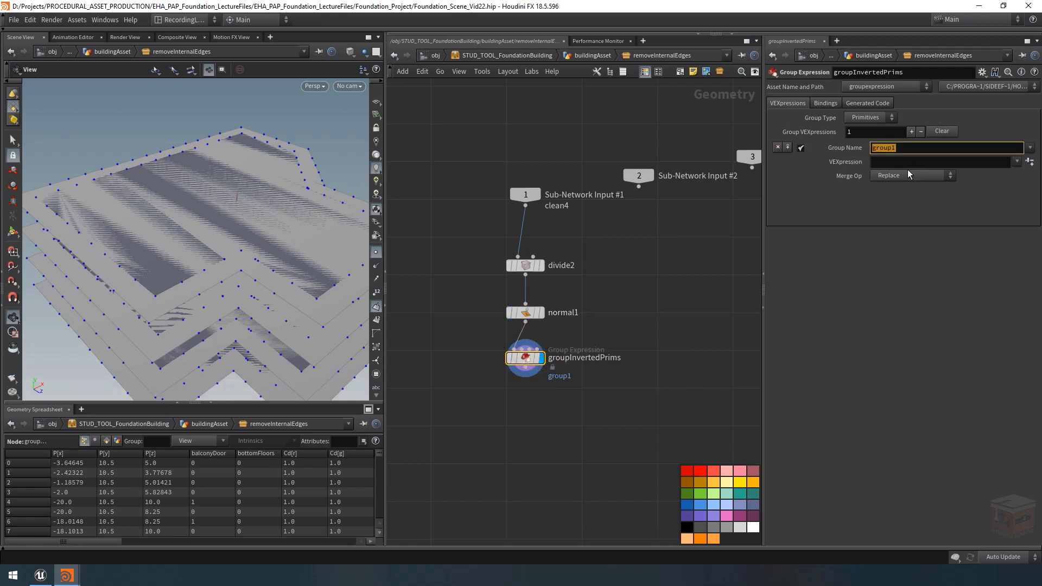
type("inverted")
key("Return")
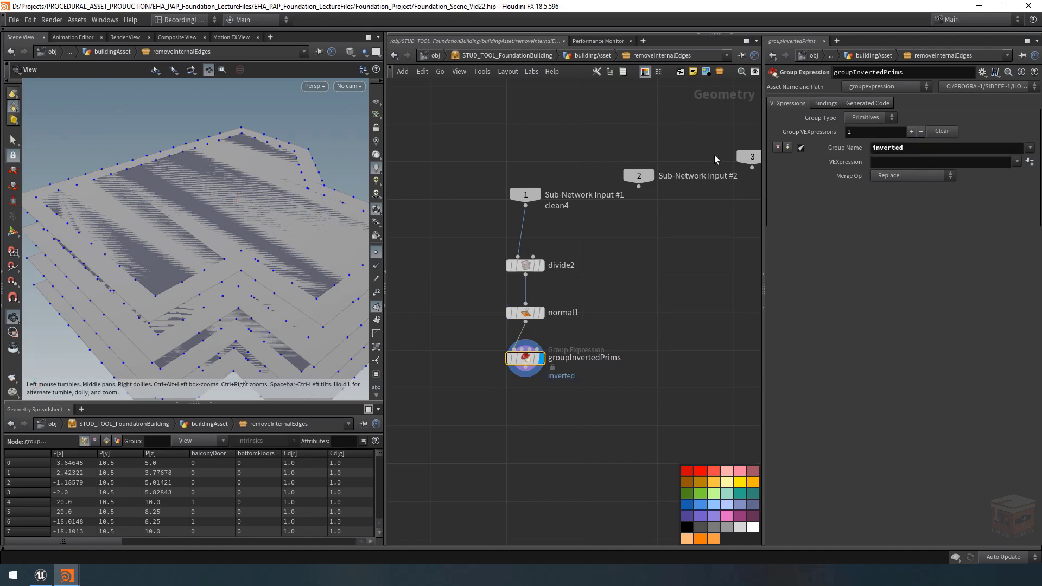
left_click(887, 163)
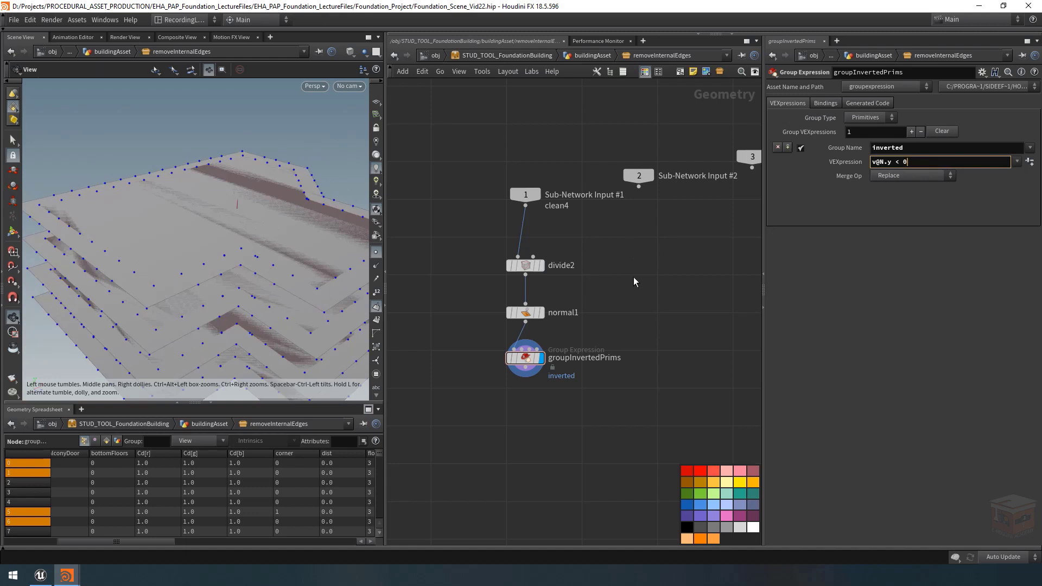
left_click(524, 320)
Add a Split node below groupInvertedPrims, connect groupInvertedPrims' output to it, and display it.
middle_click_drag(608, 426, 601, 408)
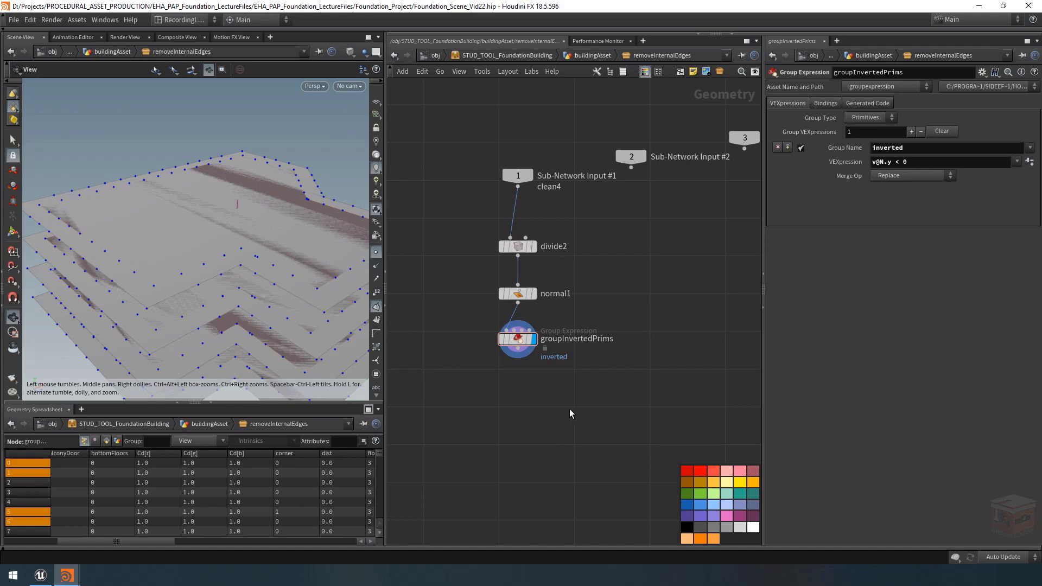
key("Tab")
type("split")
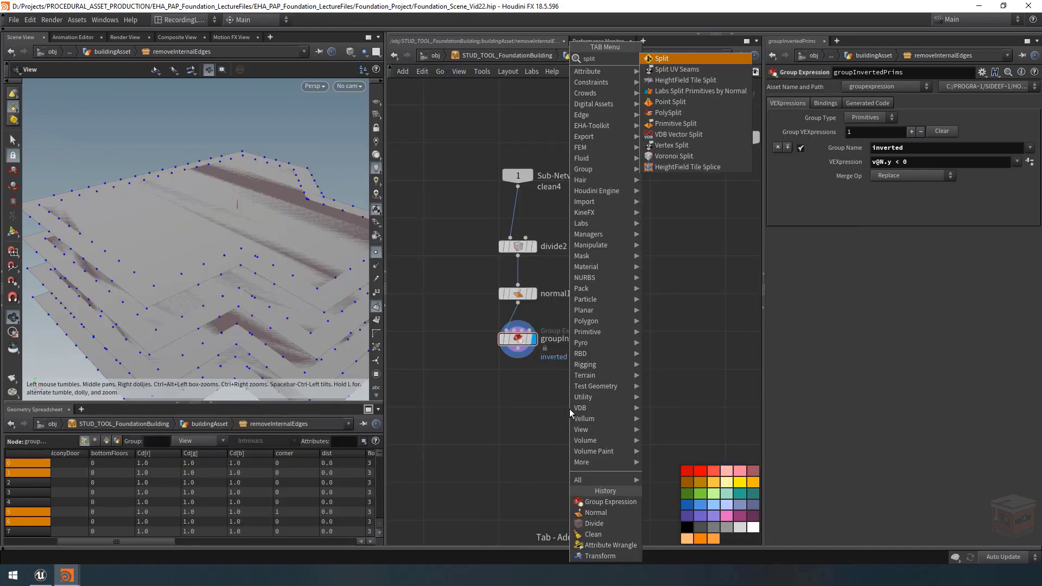
key("Return")
left_click(522, 392)
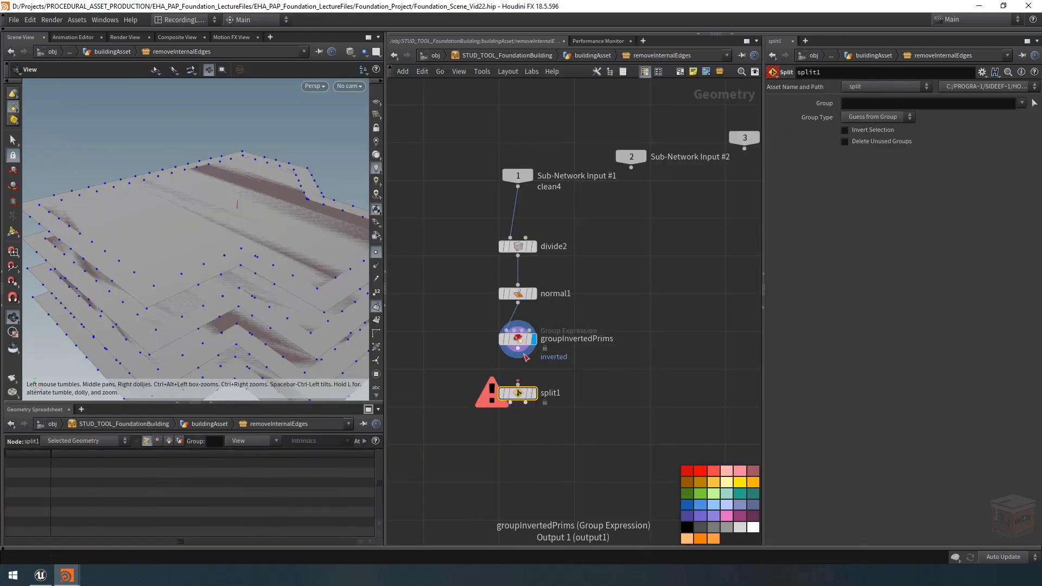
left_click(534, 393)
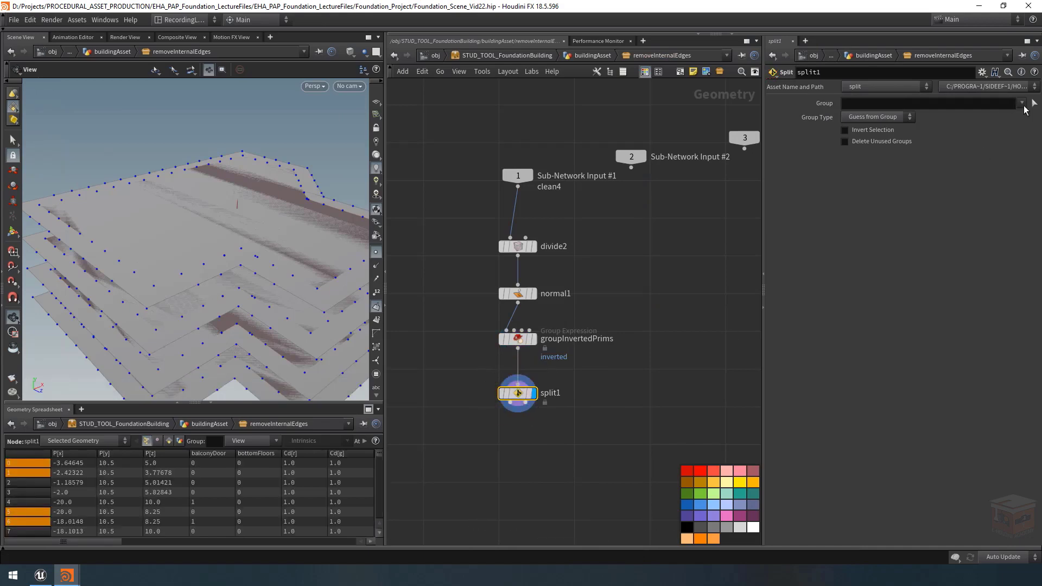
Set the Split node's group to inverted and enable Invert Selection.
left_click(1022, 104)
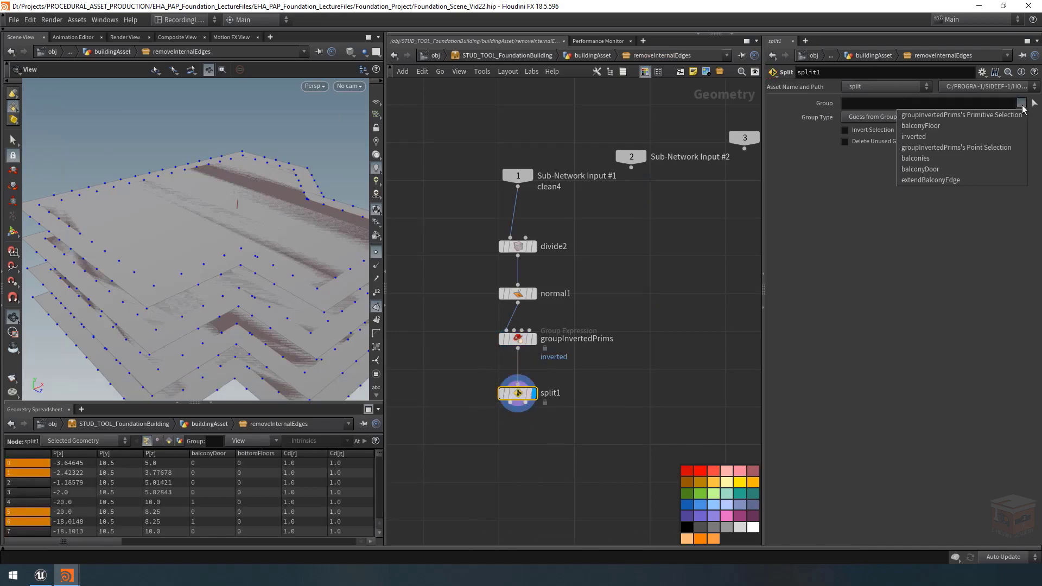
left_click(919, 137)
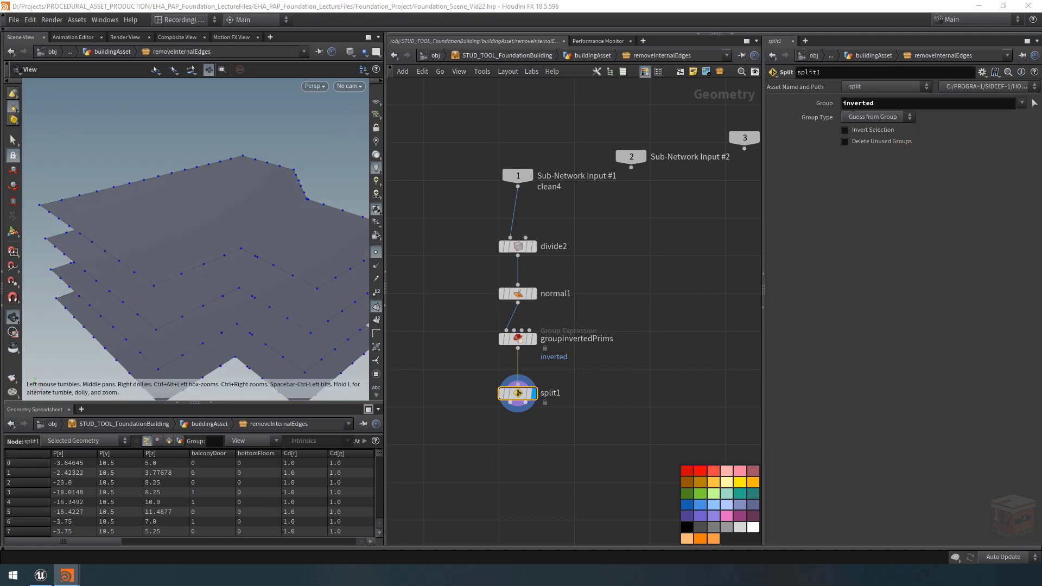
left_click(867, 130)
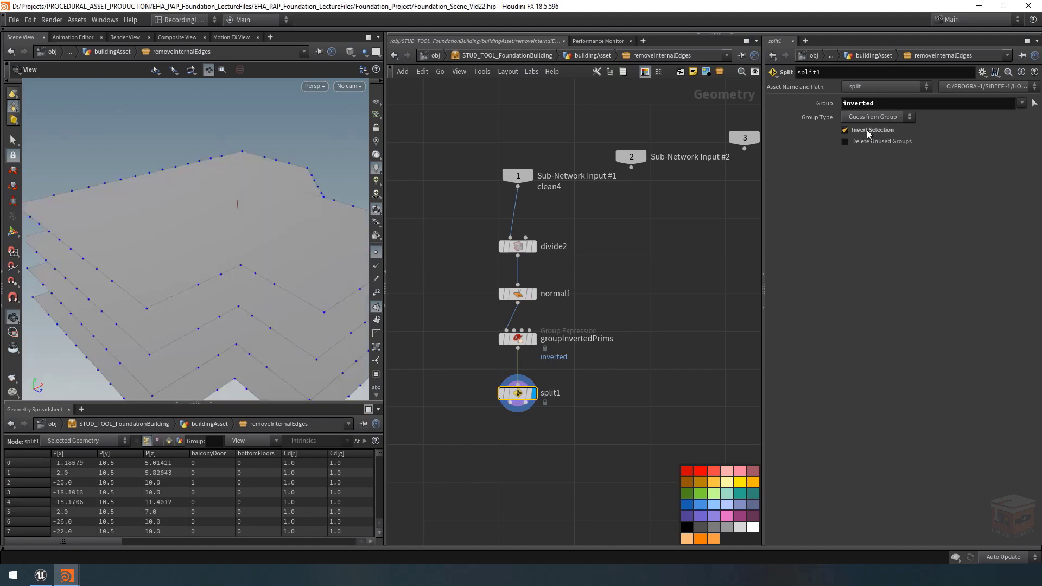
scroll(269, 232, "down", 5)
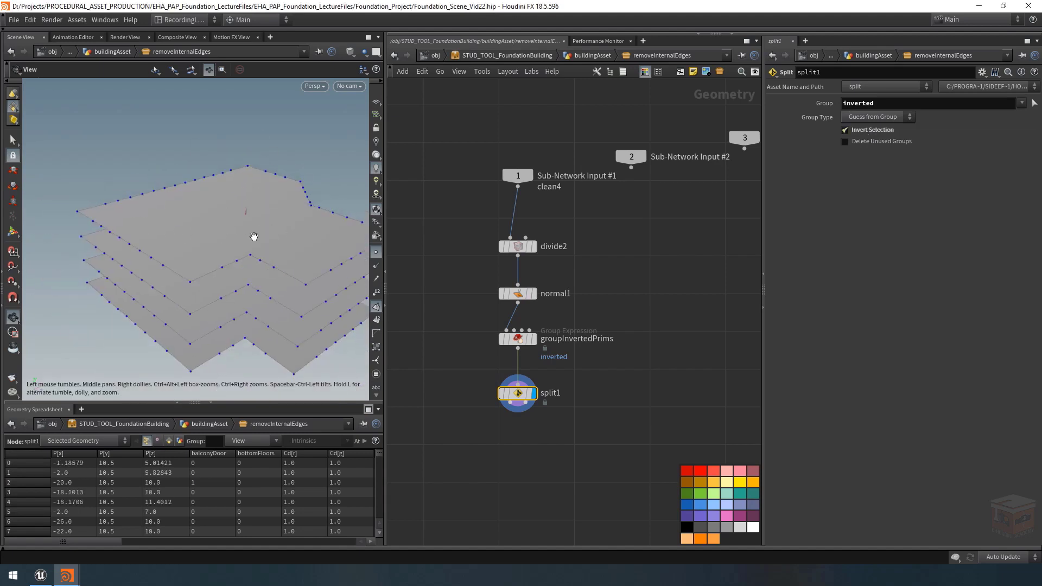
left_click_drag(172, 173, 288, 248)
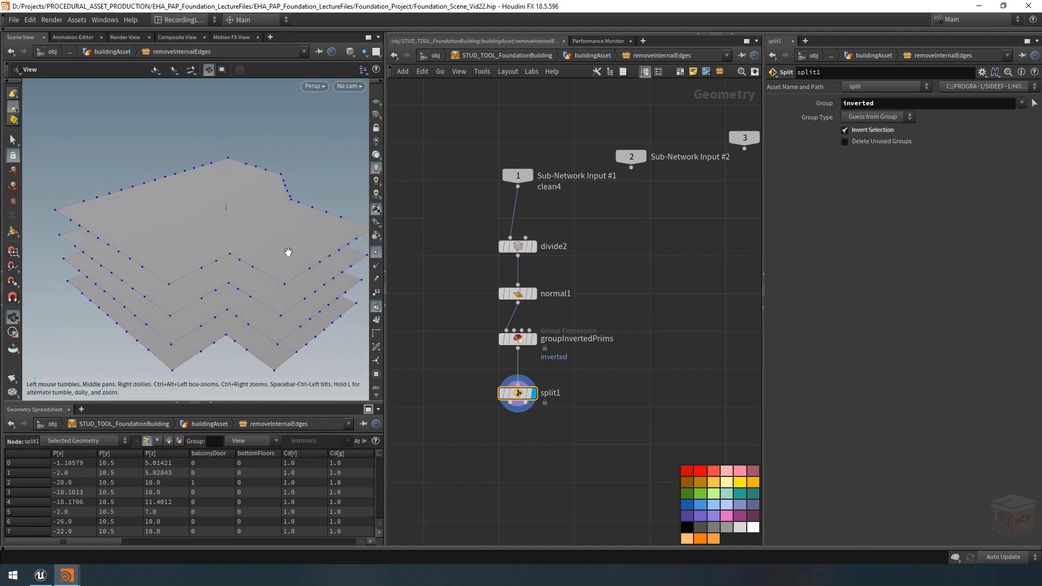
Add a Null node to split1's second output, display it, and rename it as holePoly.
left_click(565, 421)
type("null")
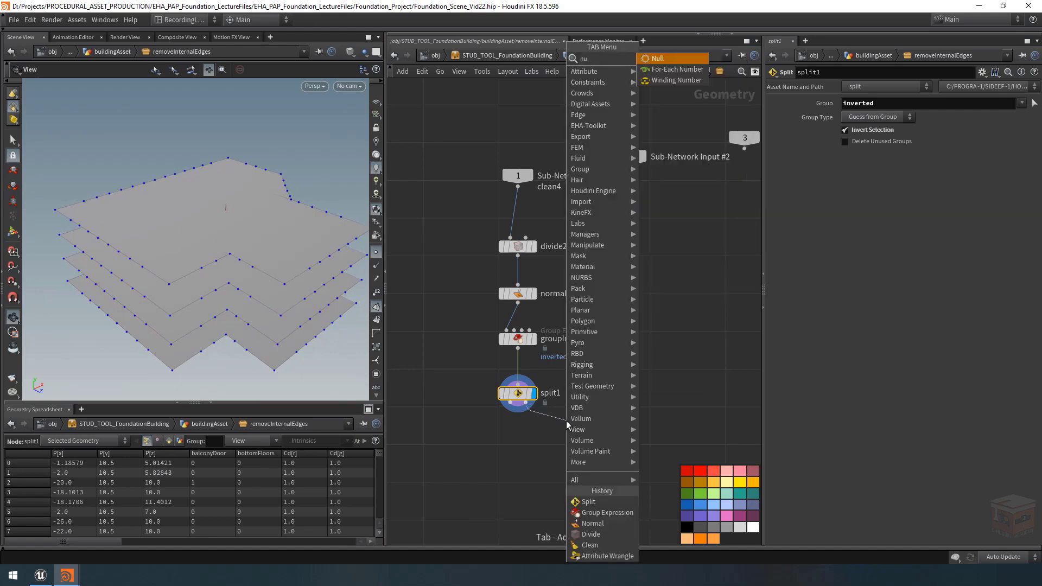
key("Return")
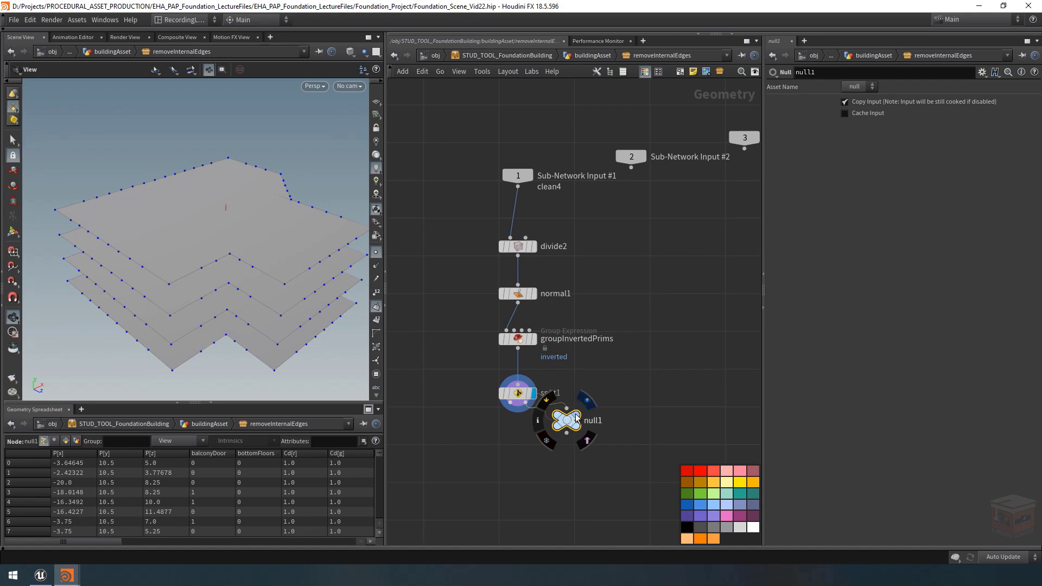
left_click_drag(567, 424, 565, 446)
key("F2")
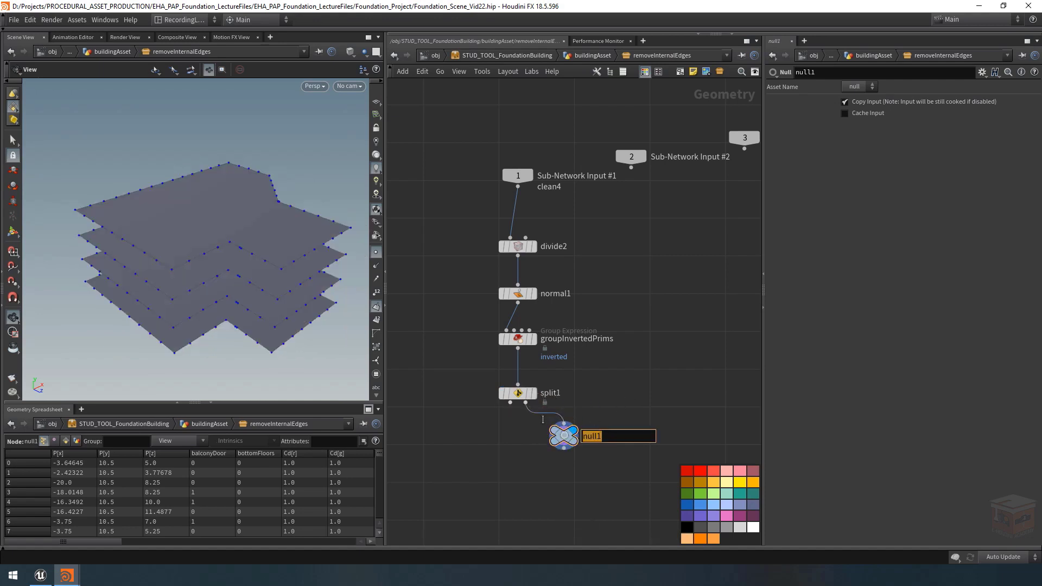
type("holePoly")
key("Return")
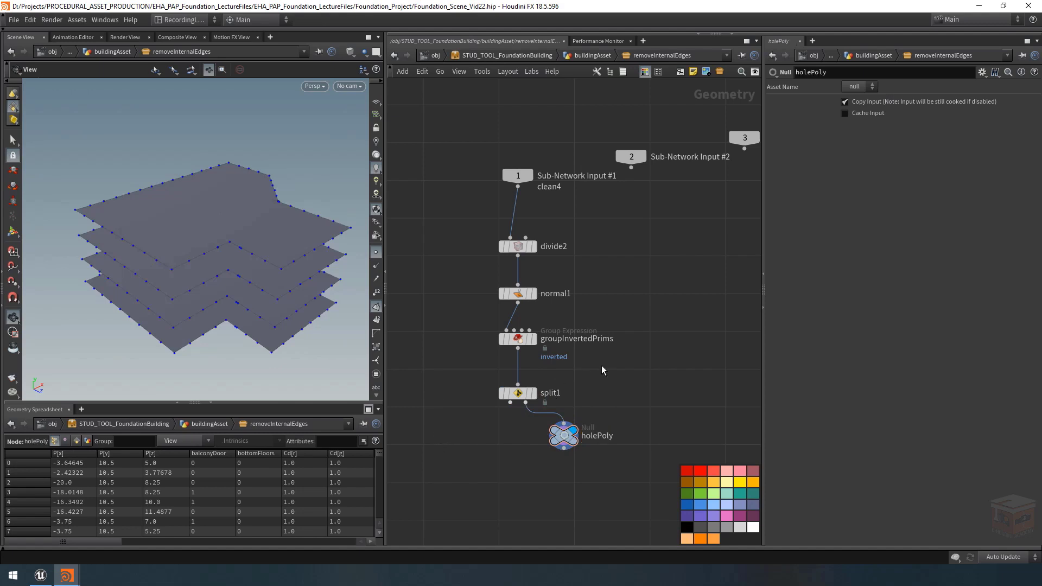
Add a Boolean Subtract node below split1 and holePoly.
middle_click_drag(602, 366, 661, 375)
middle_click_drag(546, 447, 561, 415)
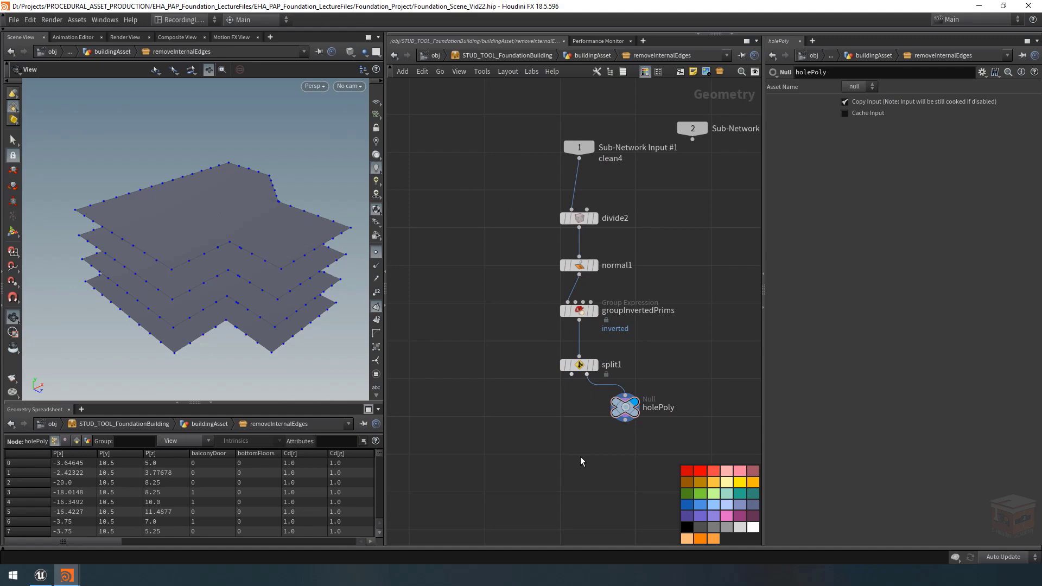
key("Tab")
type("boole")
key("Down")
key("Down")
key("Down")
key("Down")
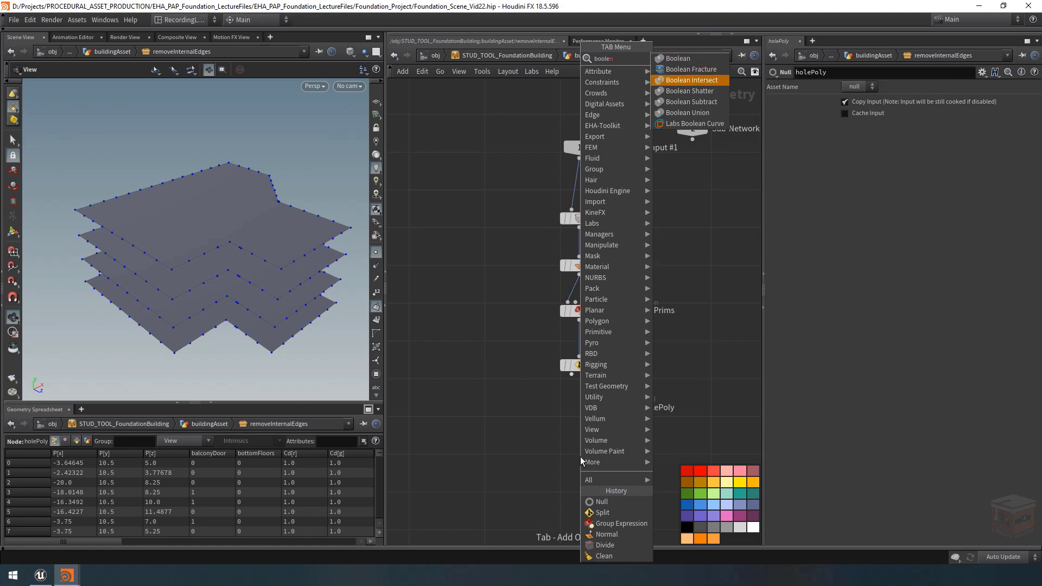
key("Return")
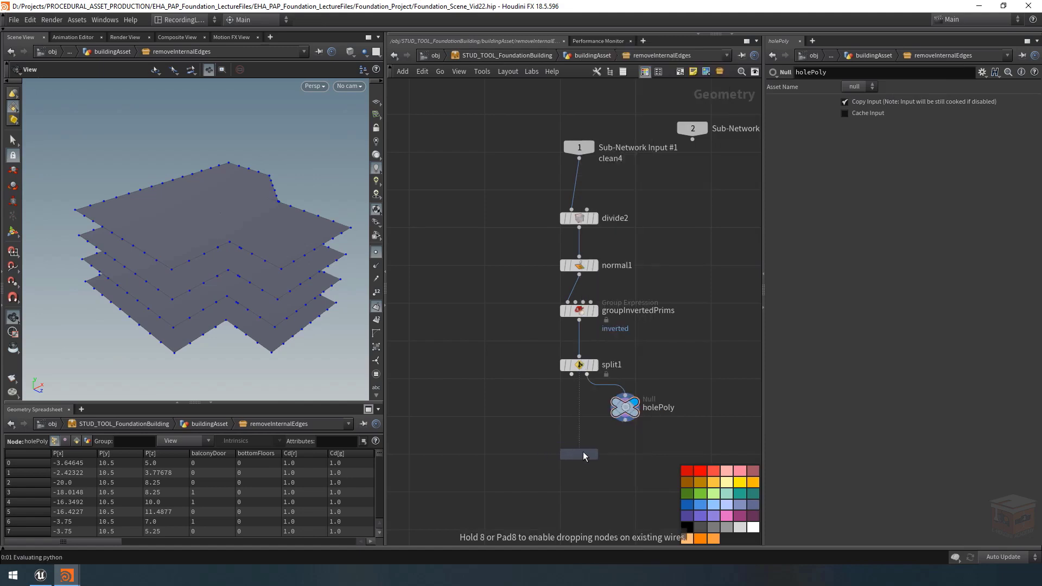
left_click(580, 453)
Connect split1's first output to the Boolean's first input and holePoly to its second input, and display the Boolean.
left_click(571, 445)
left_click(572, 374)
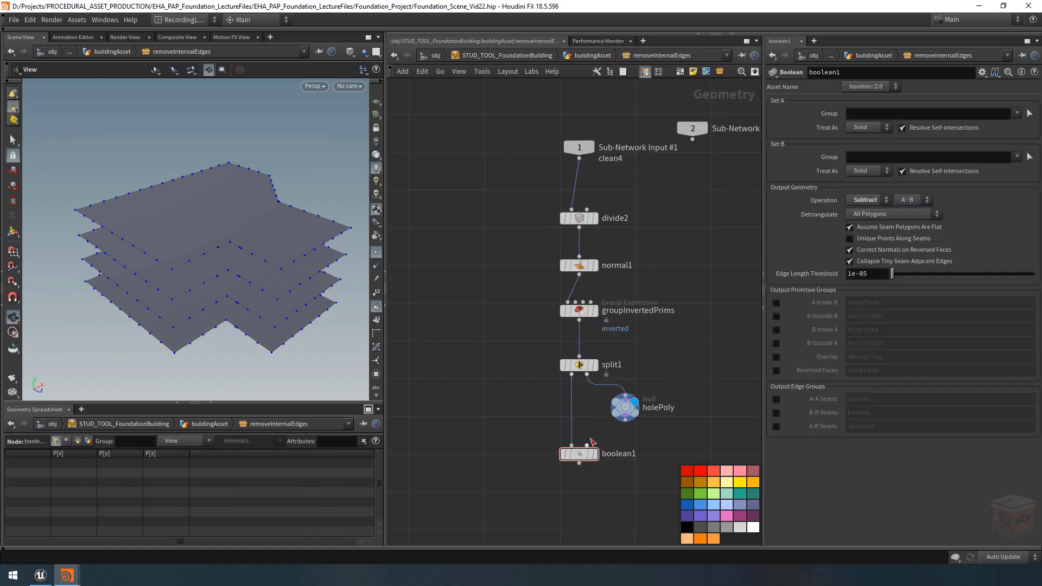
left_click(626, 419)
left_click(587, 445)
left_click(596, 454)
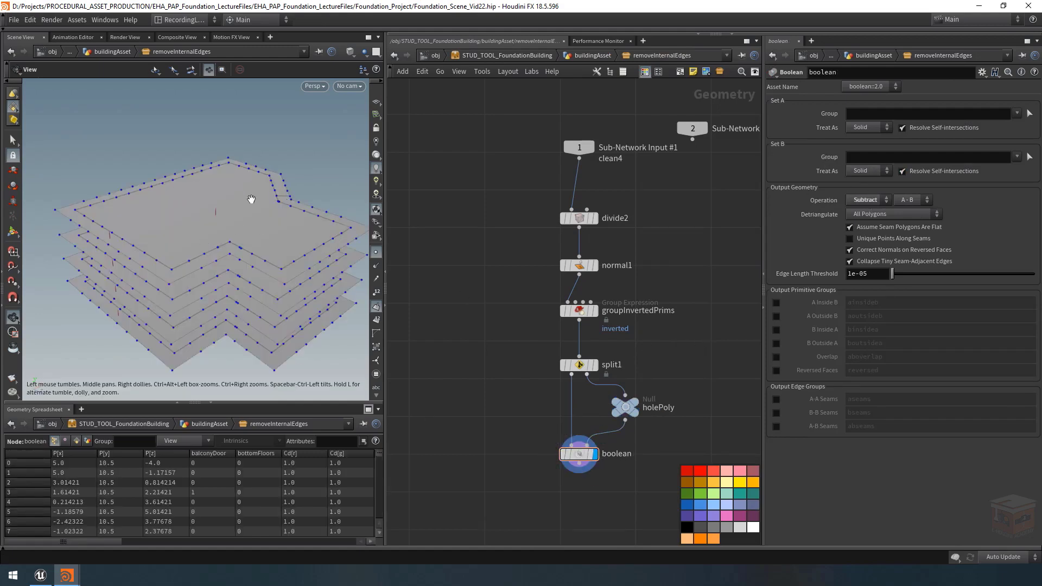
Set the Boolean node to treat both Set A and Set B as Surface.
left_click_drag(266, 187, 268, 216)
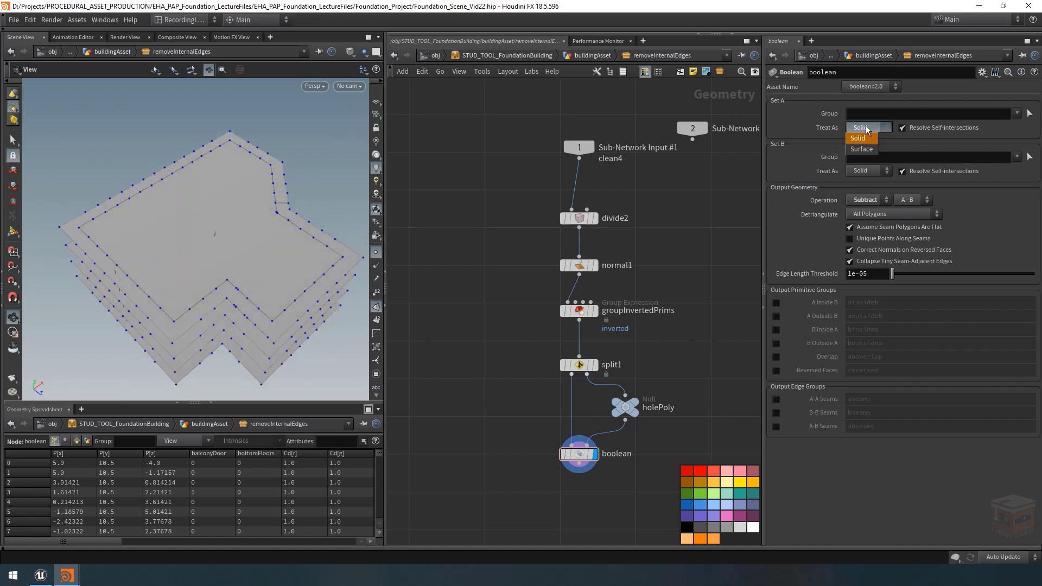
left_click(861, 149)
left_click(864, 170)
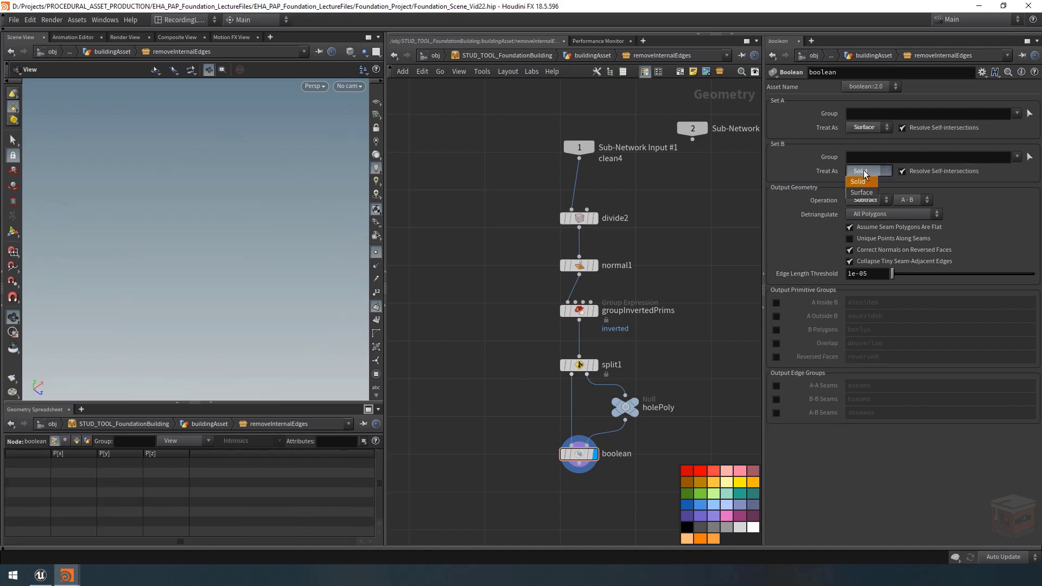
left_click(865, 189)
Examine the corners and seam edges of the cut balcony rings up close, and undo the last parameter change.
left_click_drag(174, 228, 197, 179)
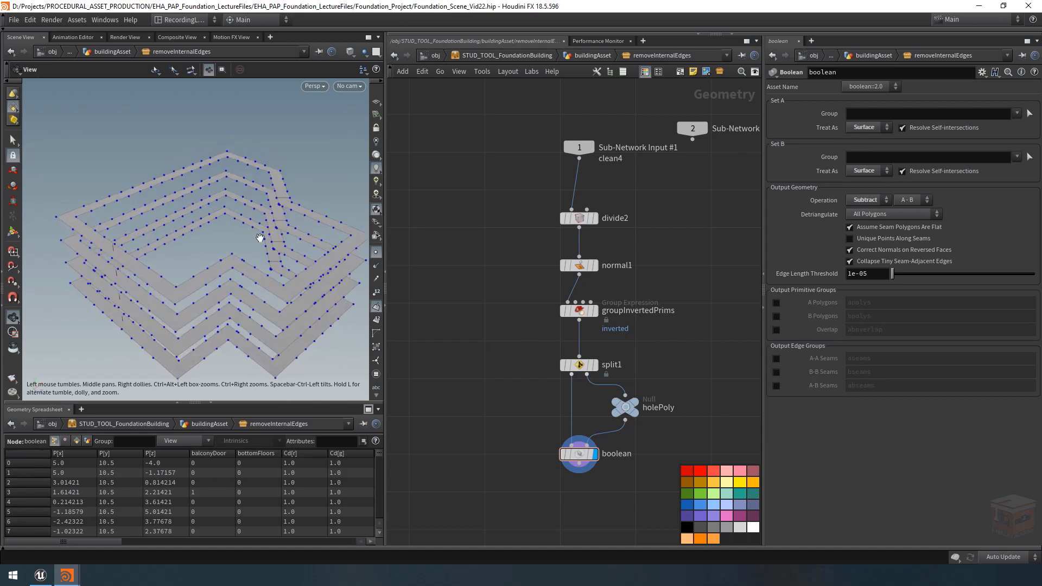
left_click_drag(198, 233, 211, 235)
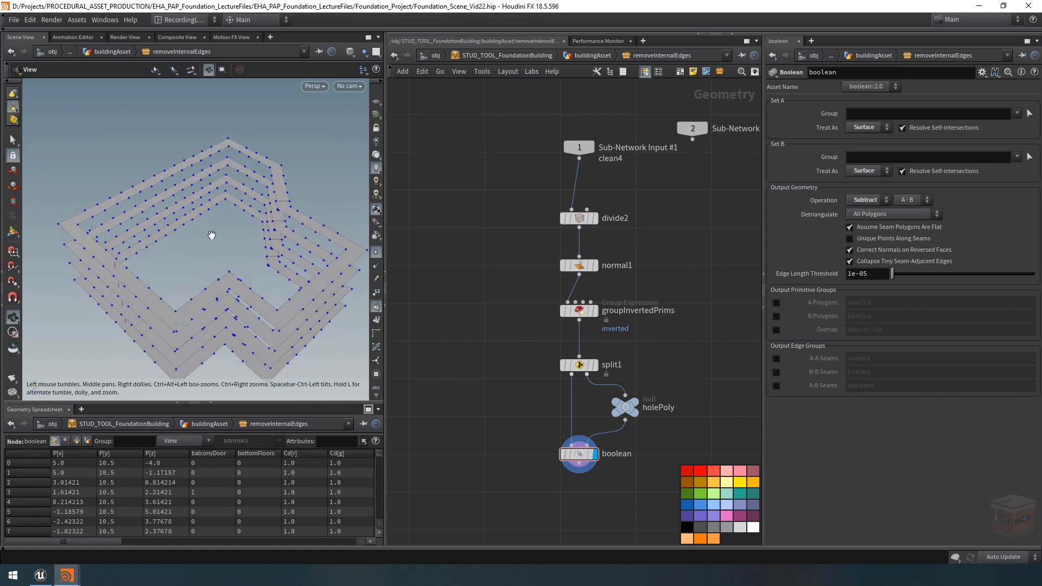
right_click_drag(285, 189, 499, 201)
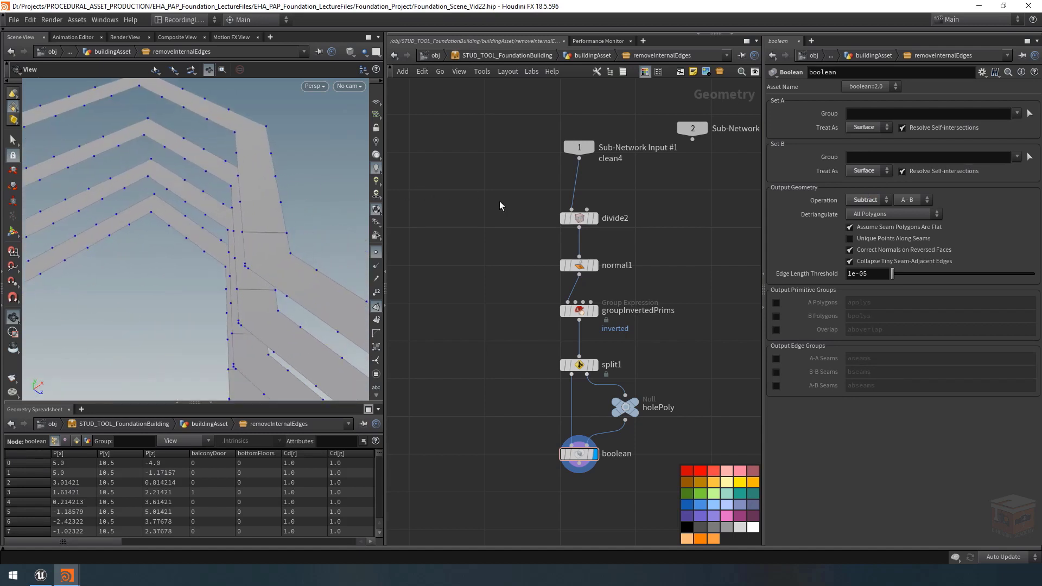
left_click_drag(251, 242, 287, 237)
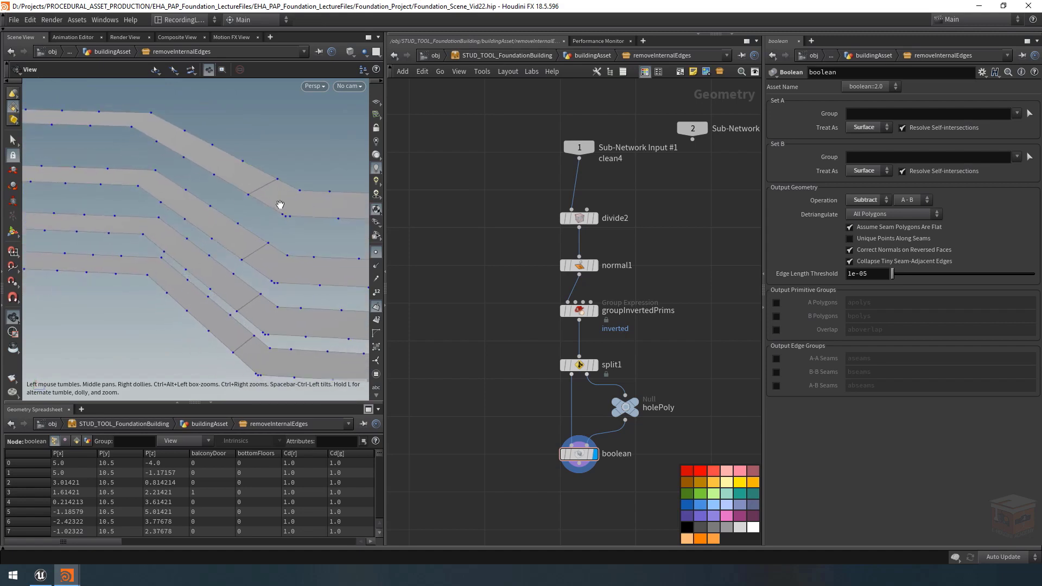
left_click_drag(255, 239, 280, 205)
right_click_drag(267, 195, 116, 209)
left_click_drag(128, 203, 230, 213)
key("ctrl+z")
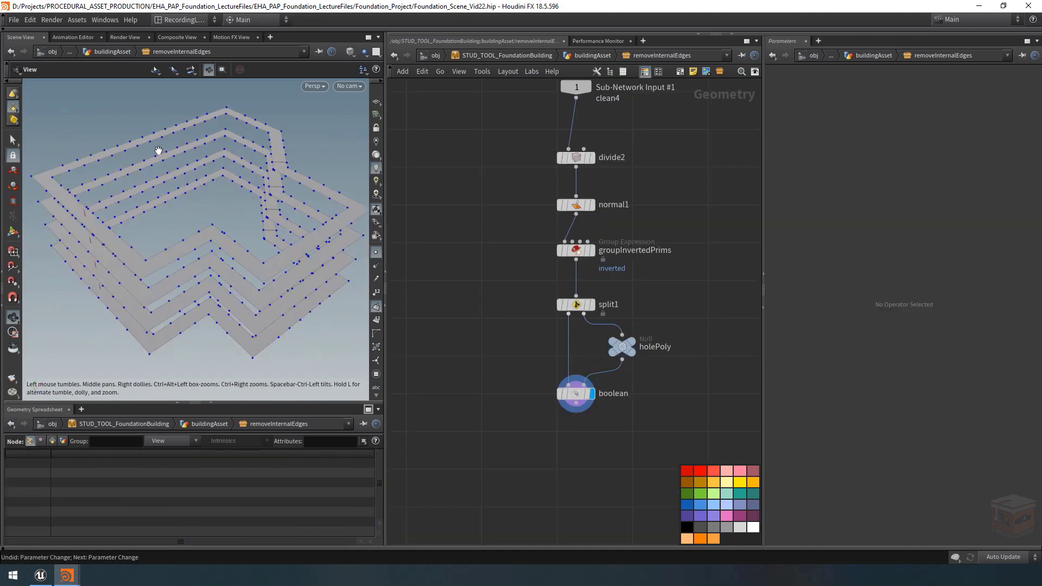
mouse_move(215, 211)
left_mouse_down()
mouse_move(235, 211)
mouse_move(166, 221)
mouse_move(195, 226)
mouse_move(228, 197)
mouse_move(196, 200)
mouse_move(211, 206)
left_mouse_up()
Insert a Facet node between split1's first output and the Boolean's first input, and enable Remove Inline Points.
middle_click_drag(550, 354, 511, 348)
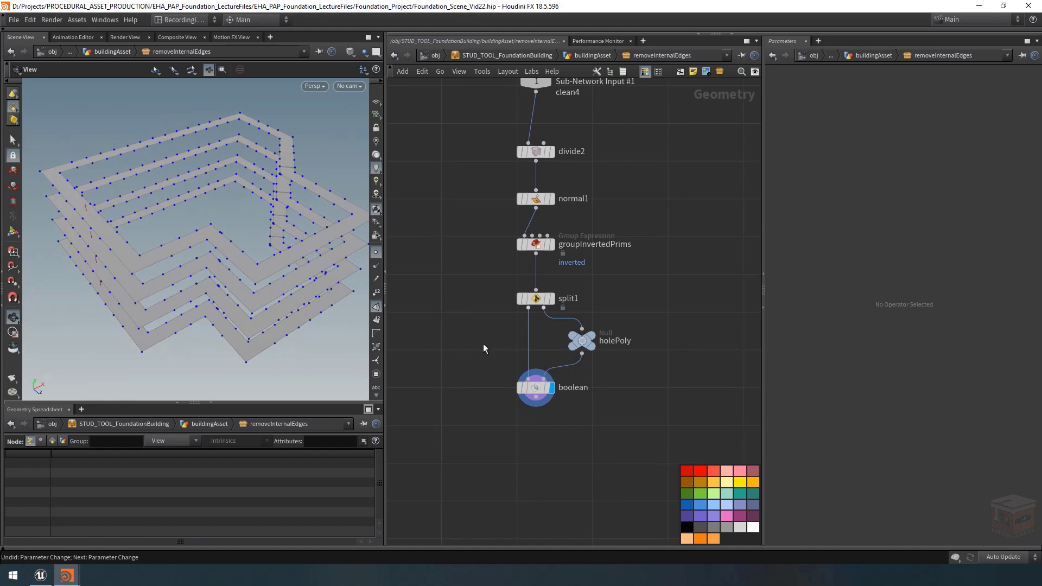
key("Tab")
type("fac")
key("Return")
left_click(486, 343)
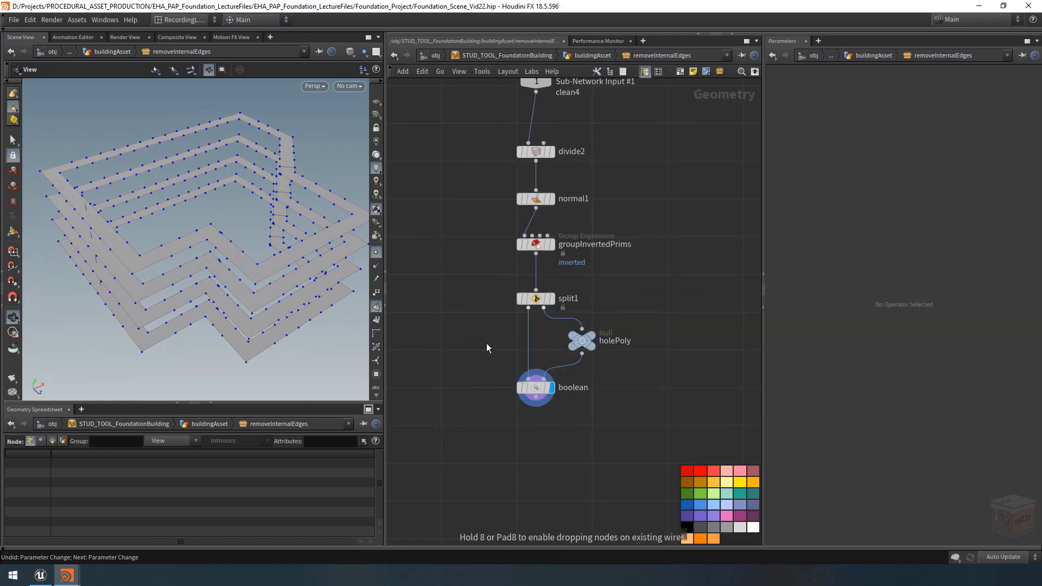
left_click_drag(529, 336, 486, 342)
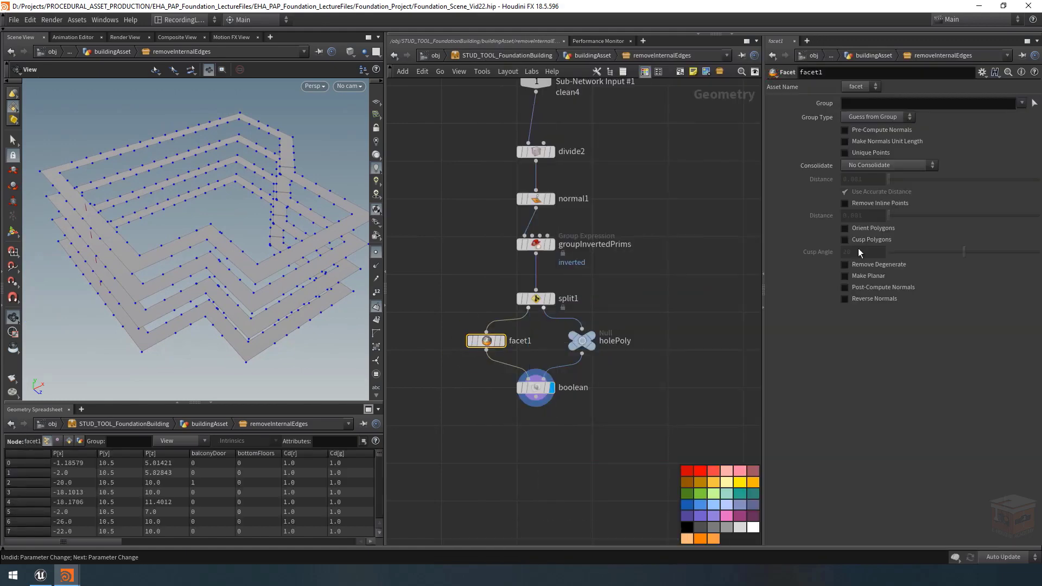
left_click(878, 204)
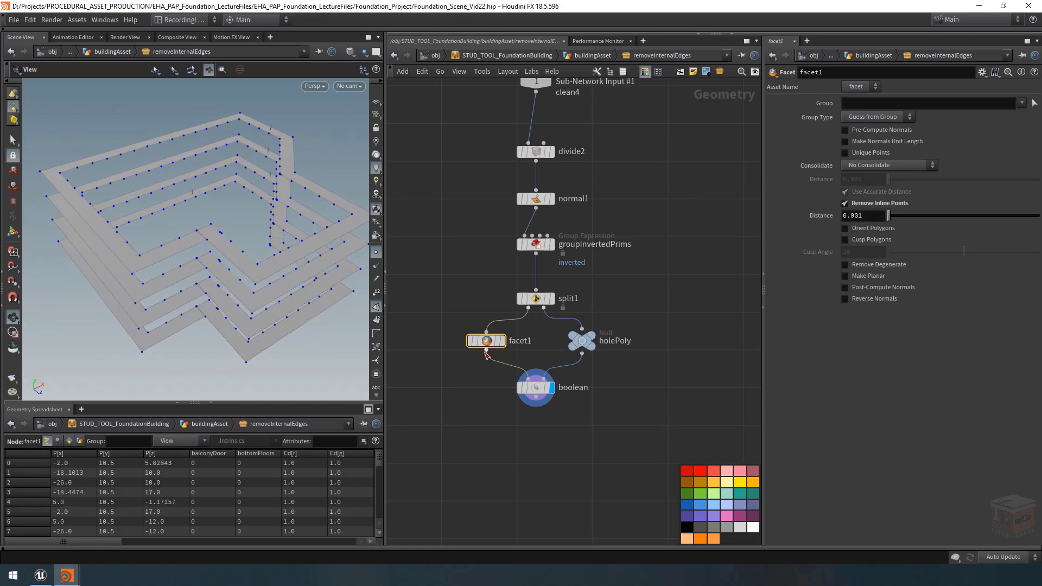
Rename the Facet node as facet_CleanInlinePoints and move it farther away from holePoly so its label is clear.
double_click(530, 342)
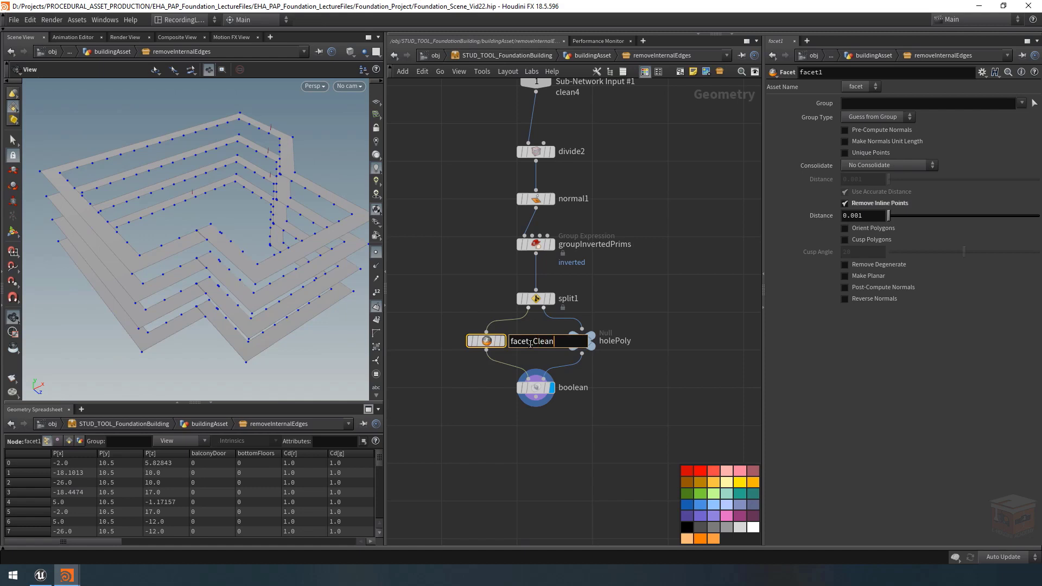
type("facet_CleanInlinePoints")
key("Return")
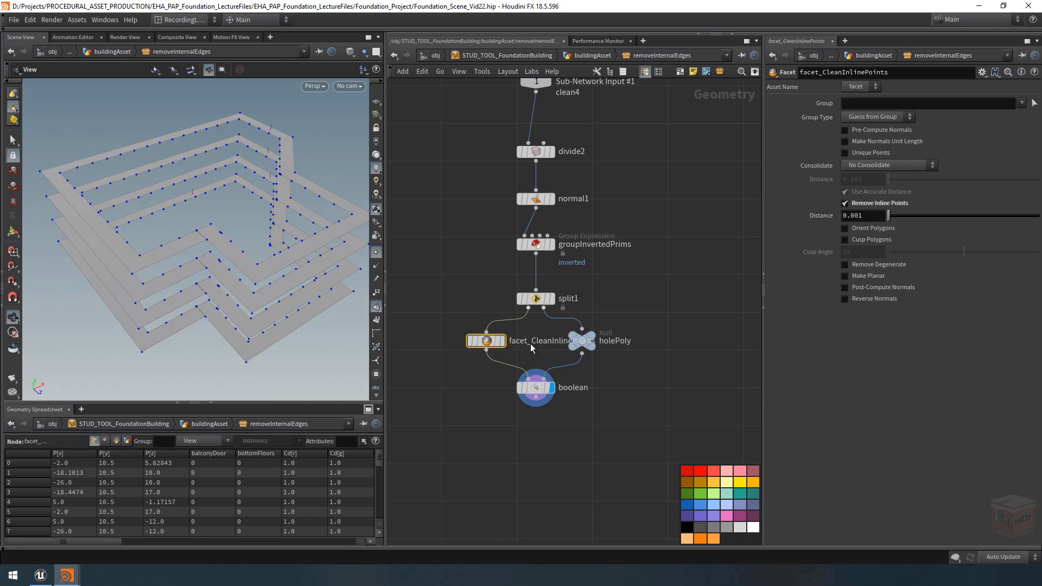
mouse_move(491, 345)
left_click_drag(491, 346, 437, 341)
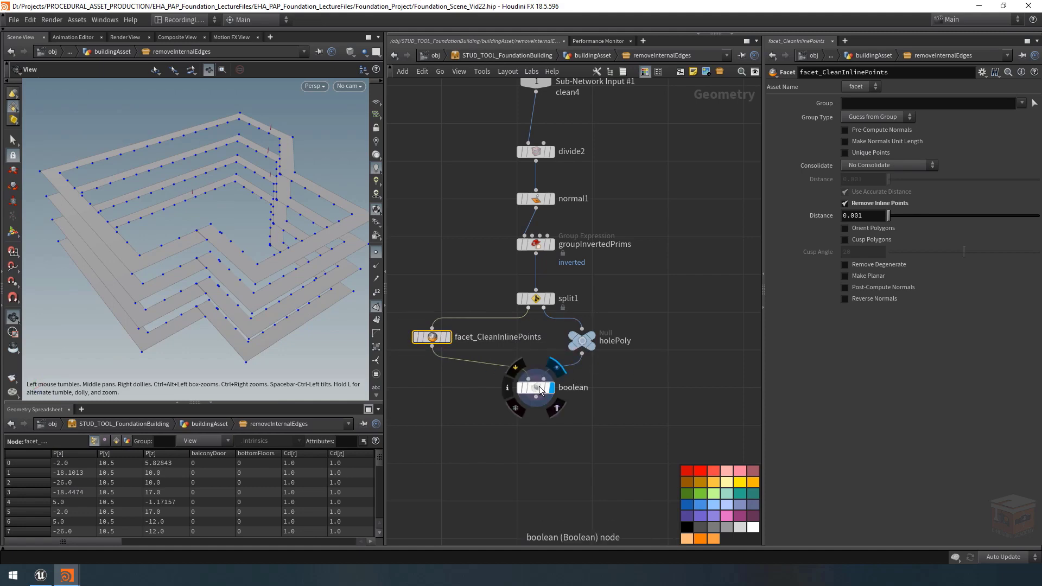
Duplicate facet_CleanInlinePoints, insert the copy between holePoly and the Boolean's second input, and align both Facets above the Boolean.
left_click_drag(539, 387, 541, 434)
left_click_drag(439, 336, 425, 393)
key("ctrl+c")
key("ctrl+v")
mouse_move(568, 380)
left_mouse_down()
mouse_move(678, 396)
mouse_move(583, 392)
left_mouse_up()
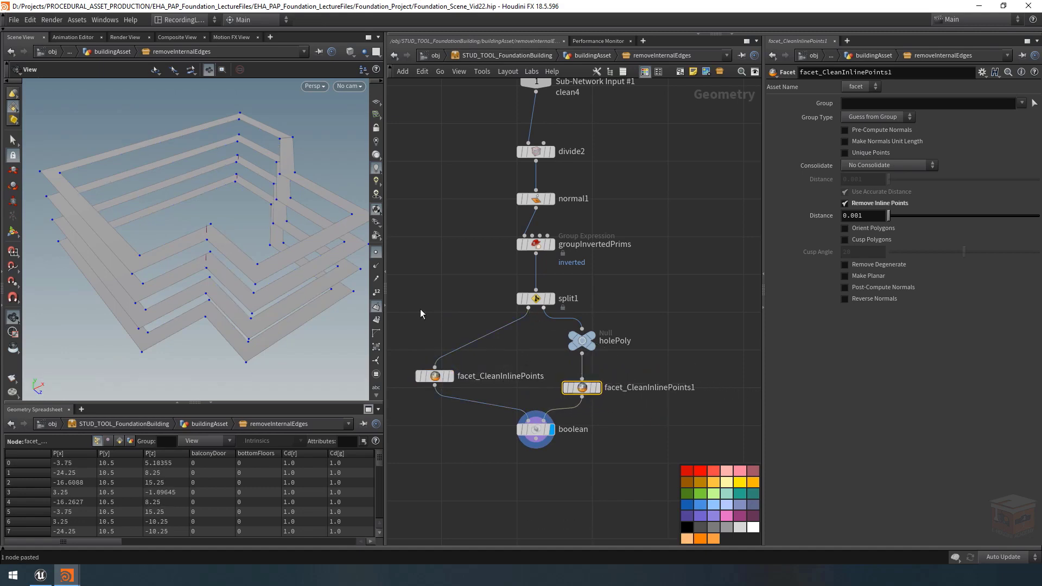
mouse_move(251, 199)
left_mouse_down()
mouse_move(206, 212)
mouse_move(179, 196)
mouse_move(244, 190)
left_mouse_up()
left_click(536, 439)
left_click_drag(437, 376, 447, 389)
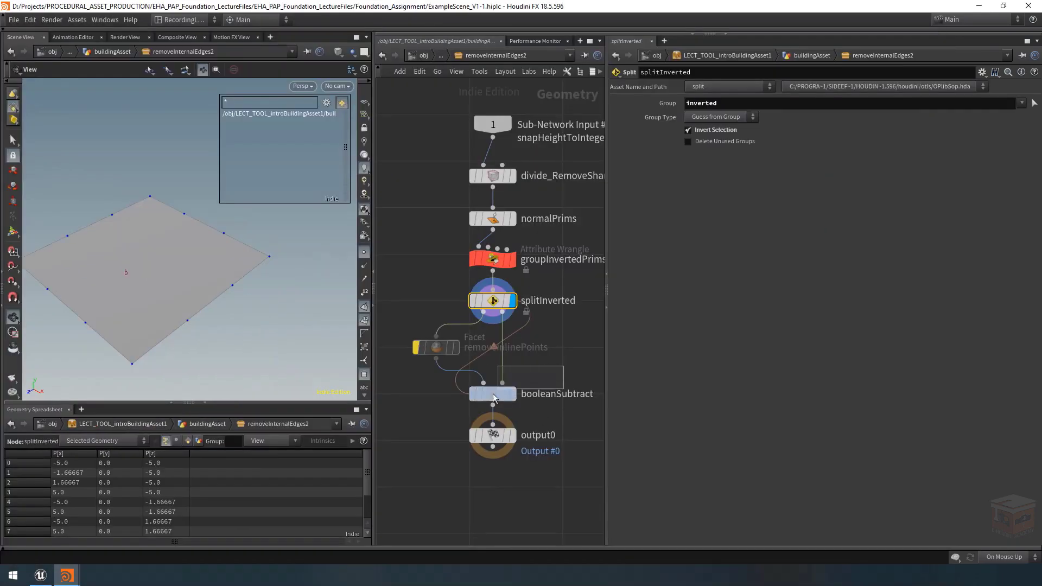
In the ExampleScene_V1-1 window, display and examine the booleanSubtract result, then toggle the bypass on the removeInlinePoints Facet.
left_click(494, 398)
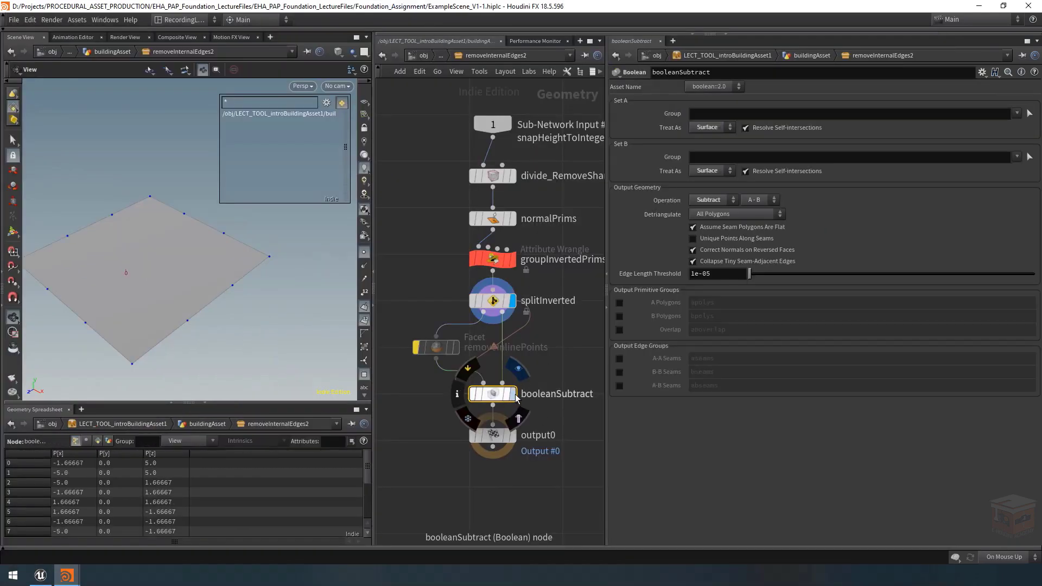
left_click(512, 394)
left_click_drag(144, 268, 176, 261)
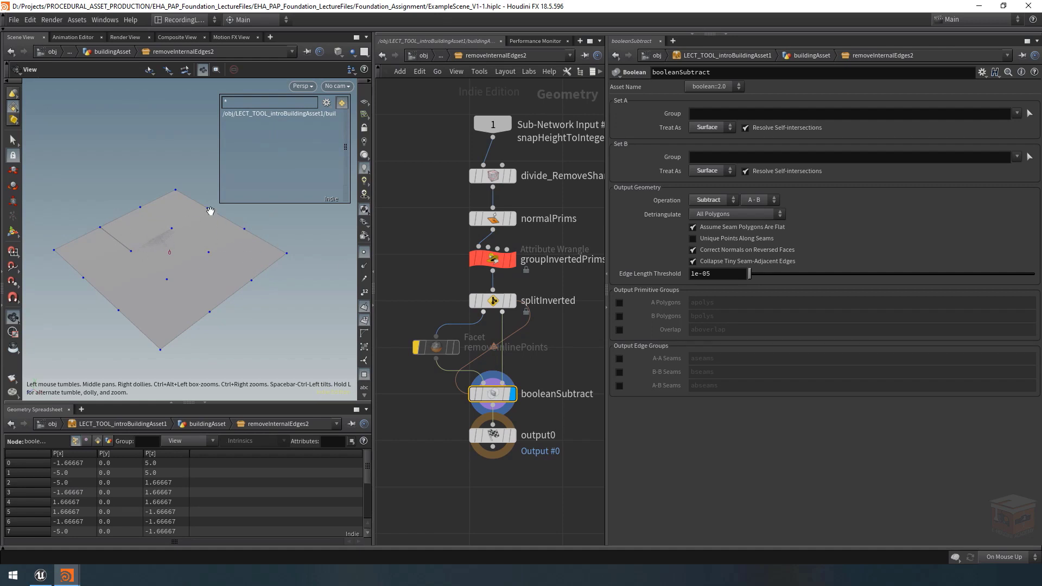
left_click(428, 347)
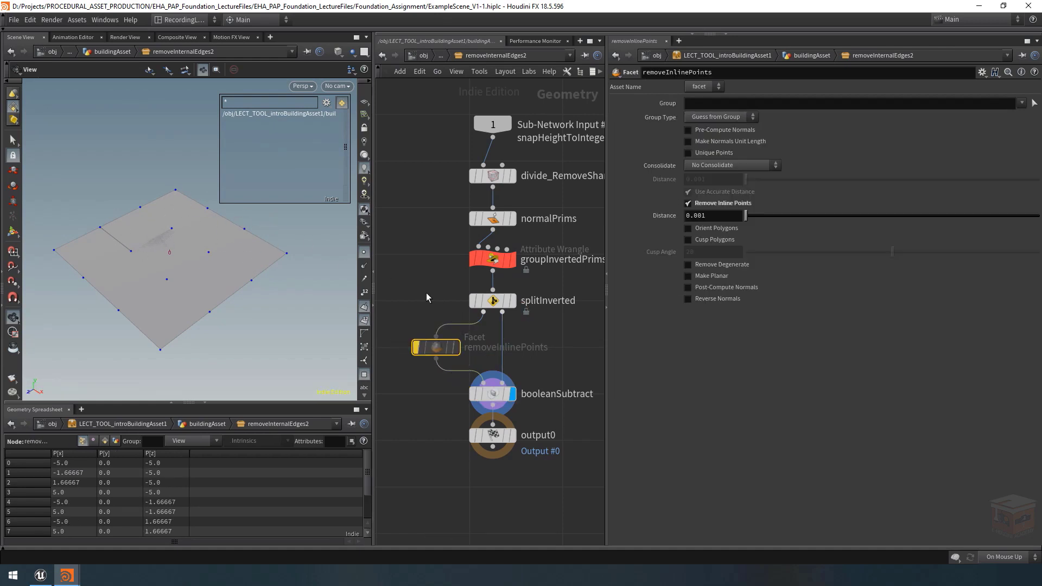
left_click(415, 350)
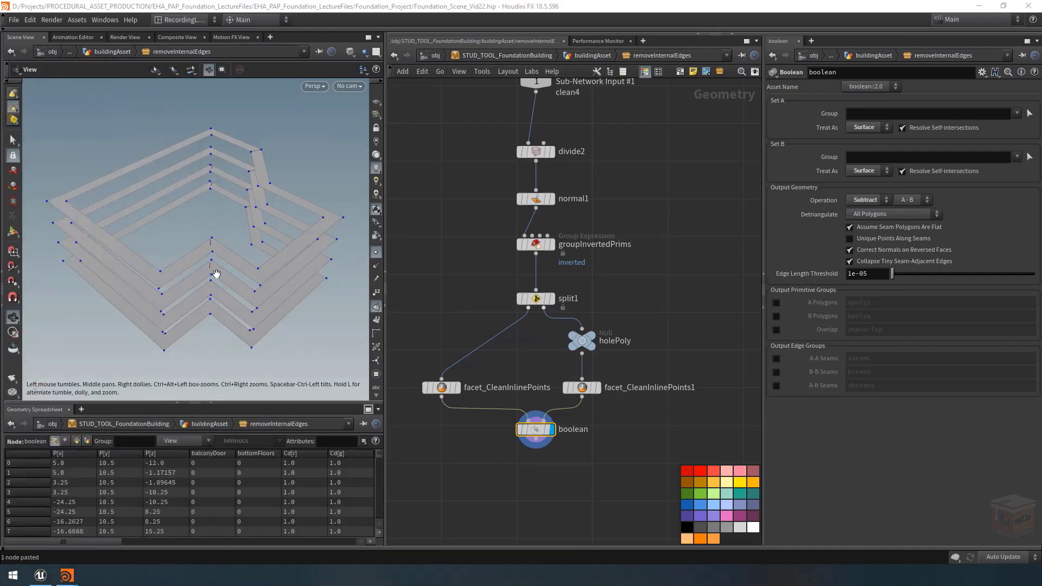
Add an Output node below the Boolean in removeInternalEdges and connect the Boolean's result to it.
scroll(629, 466, "down", 4)
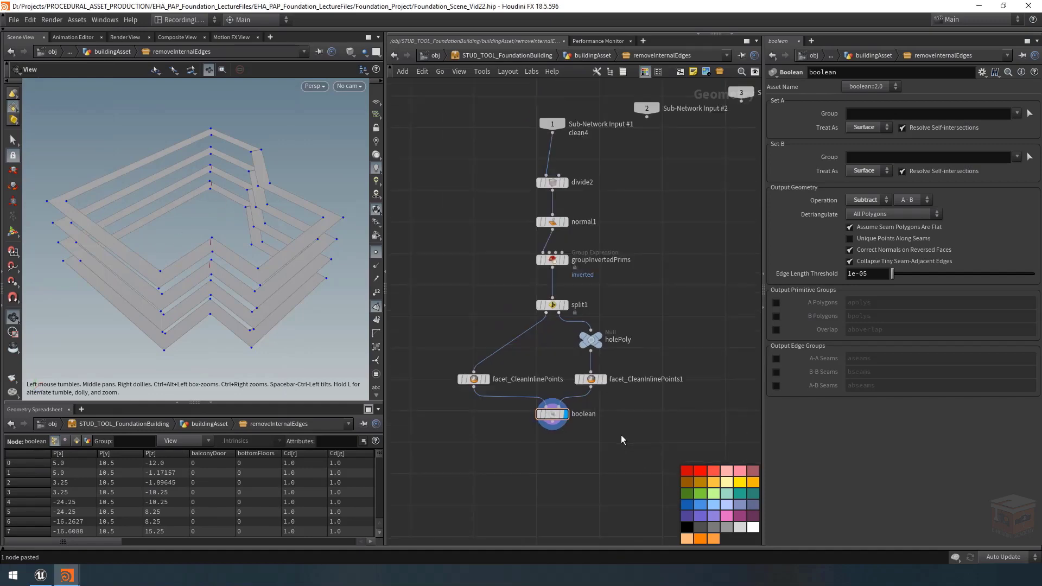
middle_click_drag(614, 435, 607, 426)
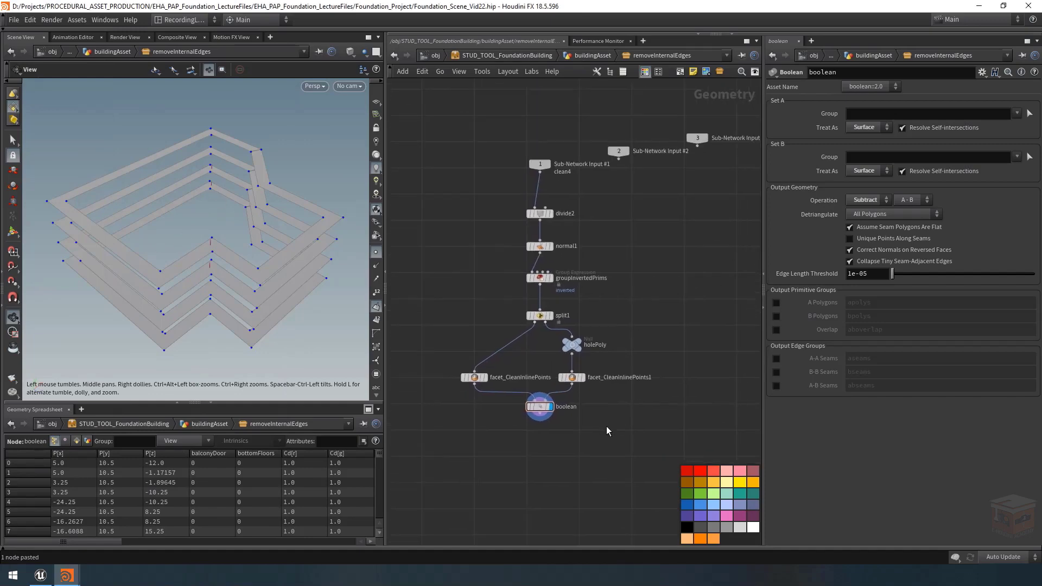
key("Tab")
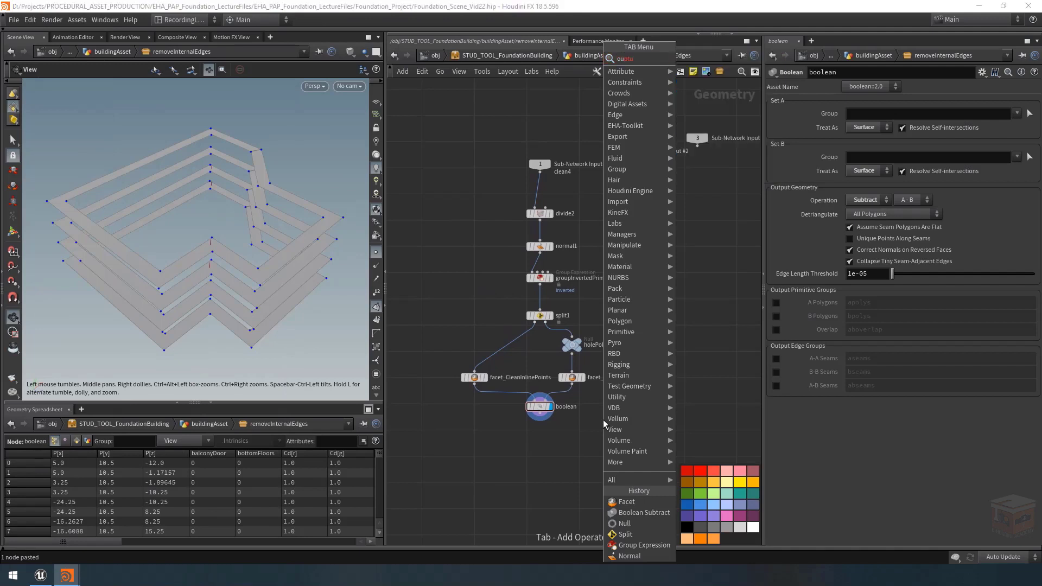
key("Return")
scroll(512, 447, "up", 3)
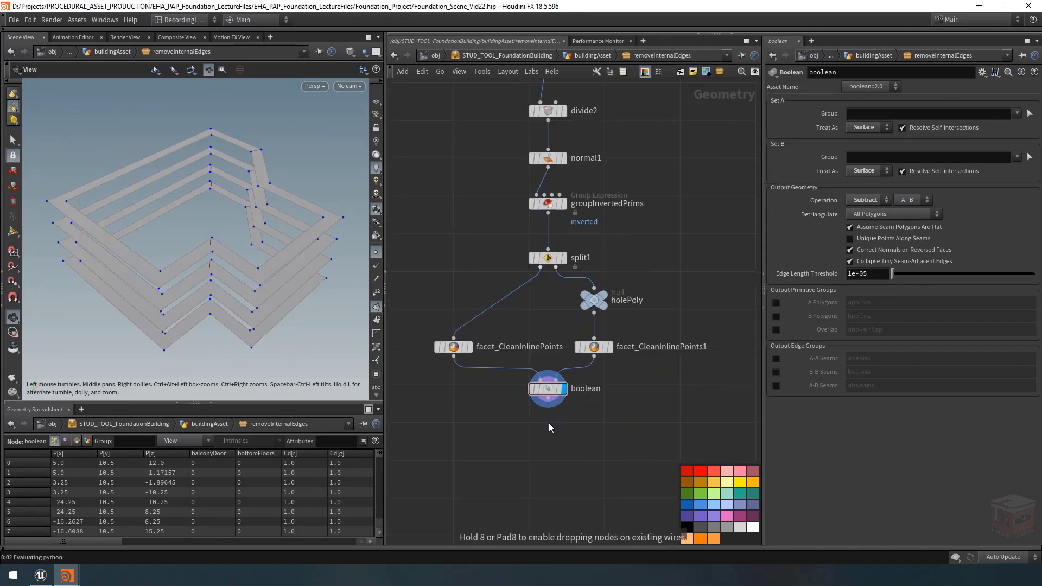
left_click(548, 422)
left_click_drag(549, 423, 551, 430)
scroll(552, 438, "down", 3)
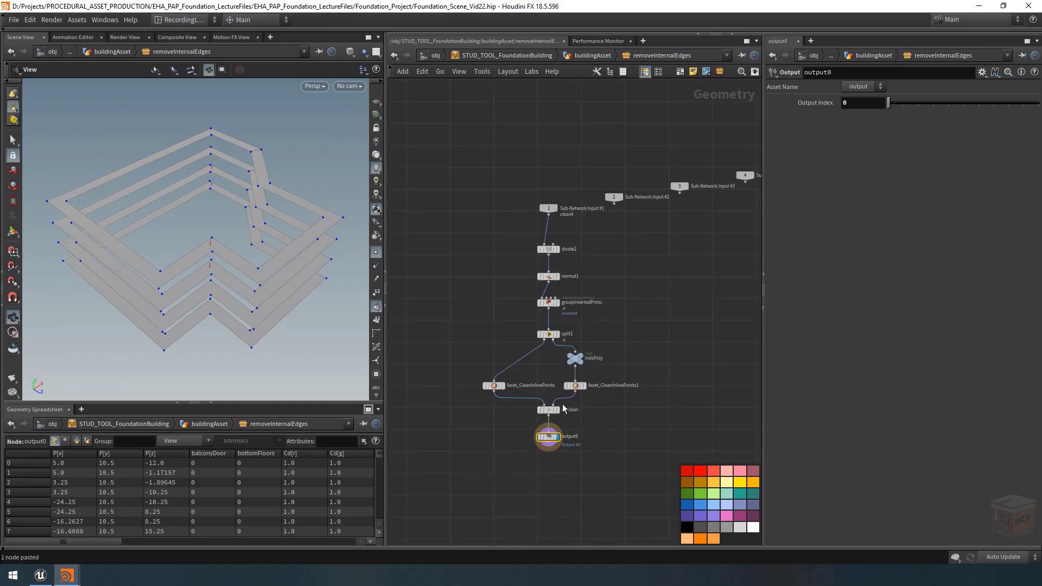
Return to the buildingAsset network and turn on point display to check the balcony rings' corners.
left_click(591, 56)
scroll(574, 364, "up", 3)
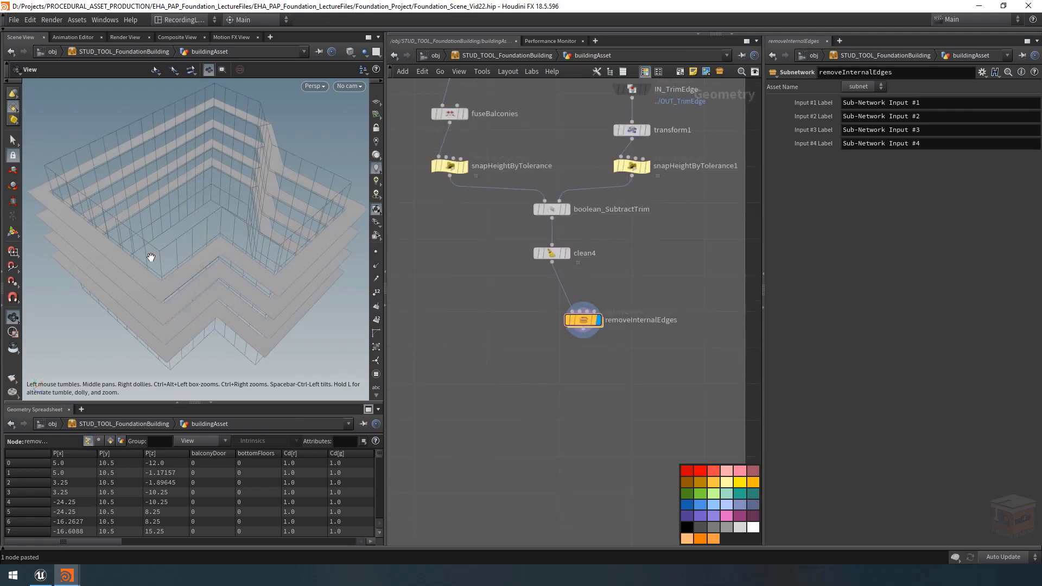
left_click_drag(151, 257, 233, 212)
left_click(376, 252)
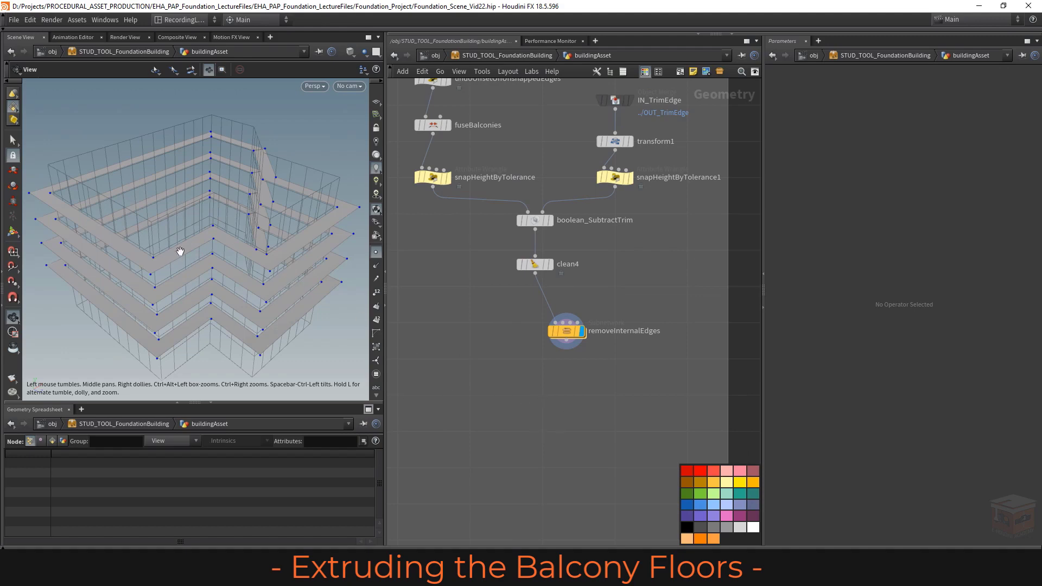
Copy the STUD_UTIL_ExtrudeAndTexture_Floors node from the Create Floors network box.
scroll(516, 395, "down", 10)
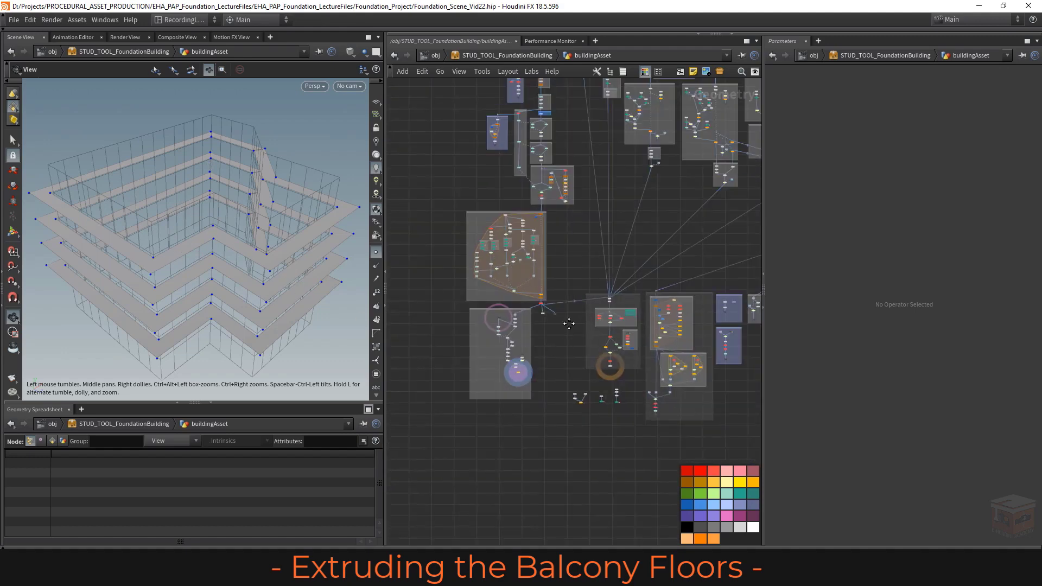
middle_click_drag(569, 324, 520, 482)
middle_click_drag(580, 361, 556, 432)
scroll(547, 273, "up", 6)
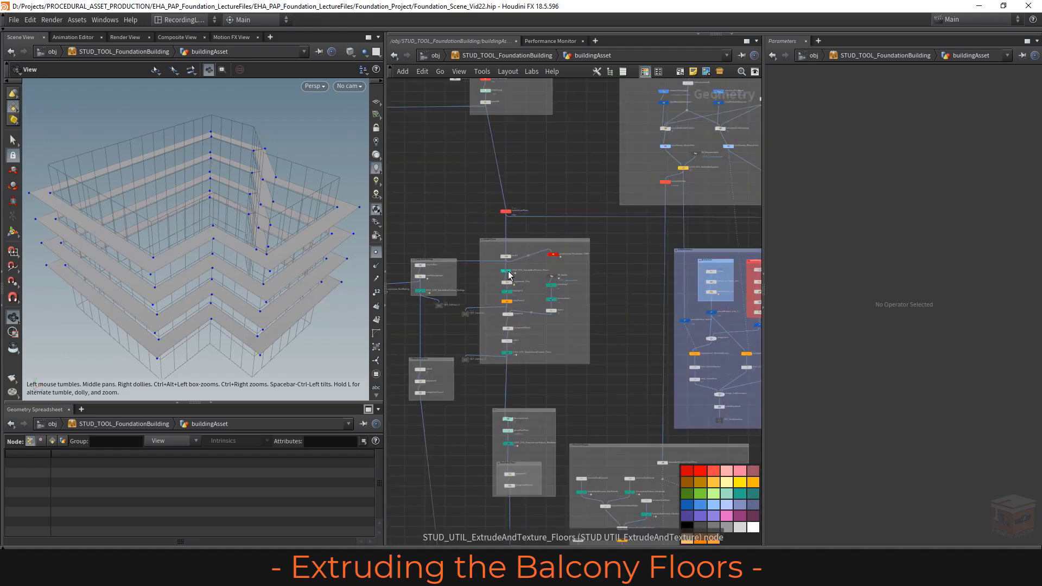
scroll(509, 274, "up", 4)
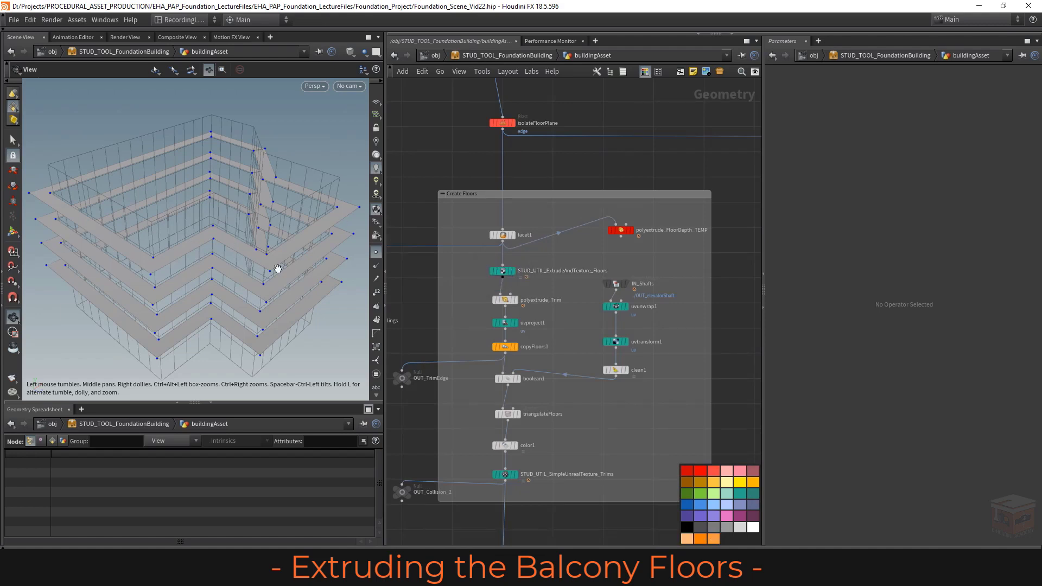
scroll(565, 259, "up", 3)
left_click(478, 276)
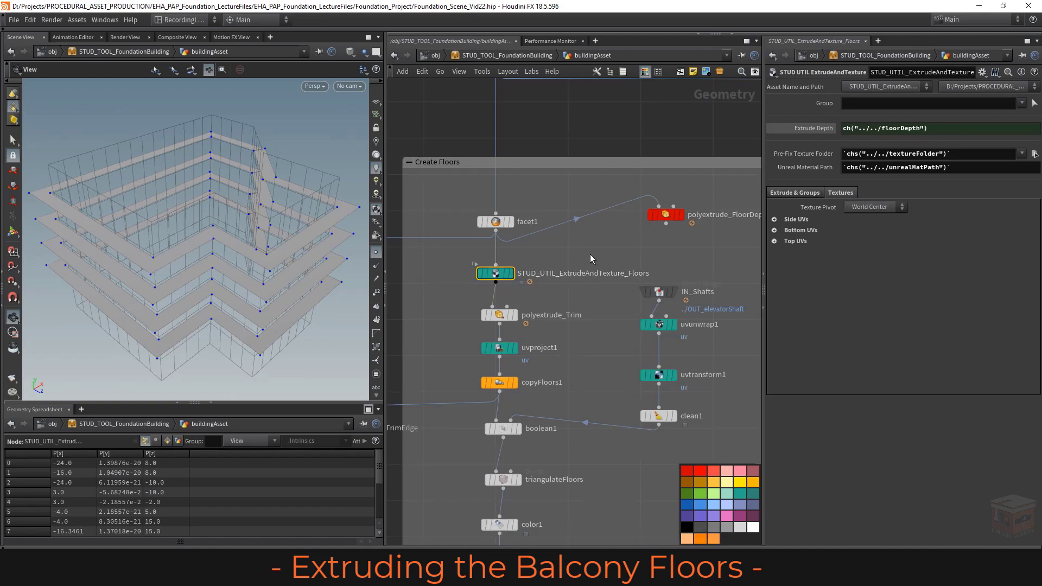
mouse_move(501, 275)
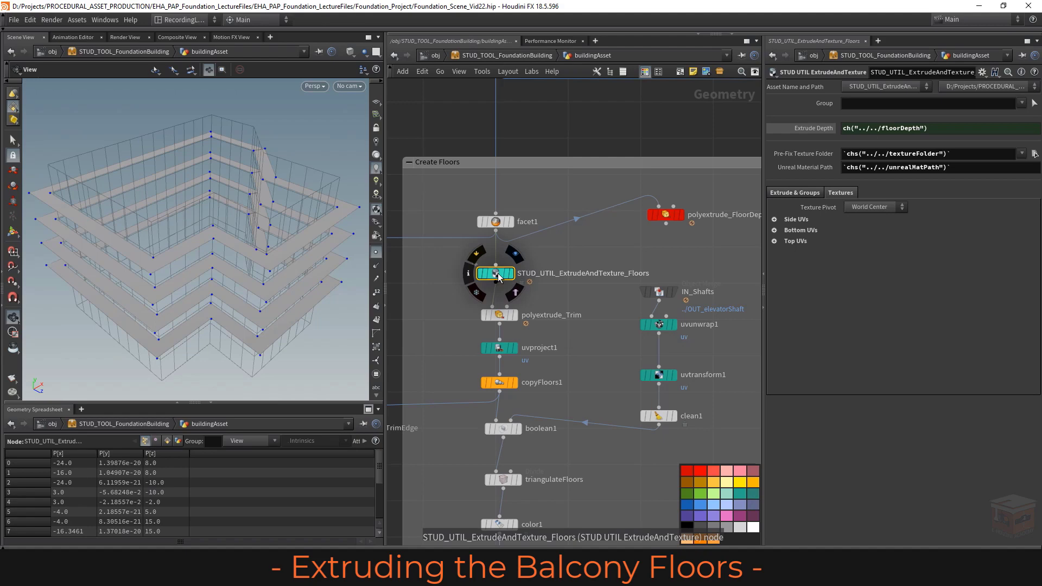
key("h")
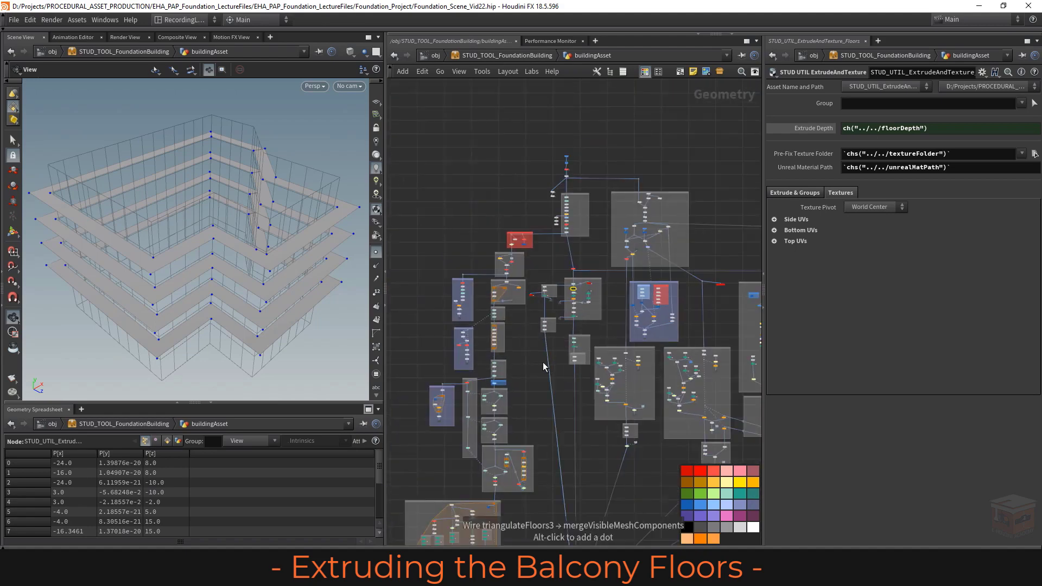
Paste the floor extrude-and-texture node below removeInternalEdges, connect it to the subnetwork's output, and display its result.
scroll(548, 380, "up", 10)
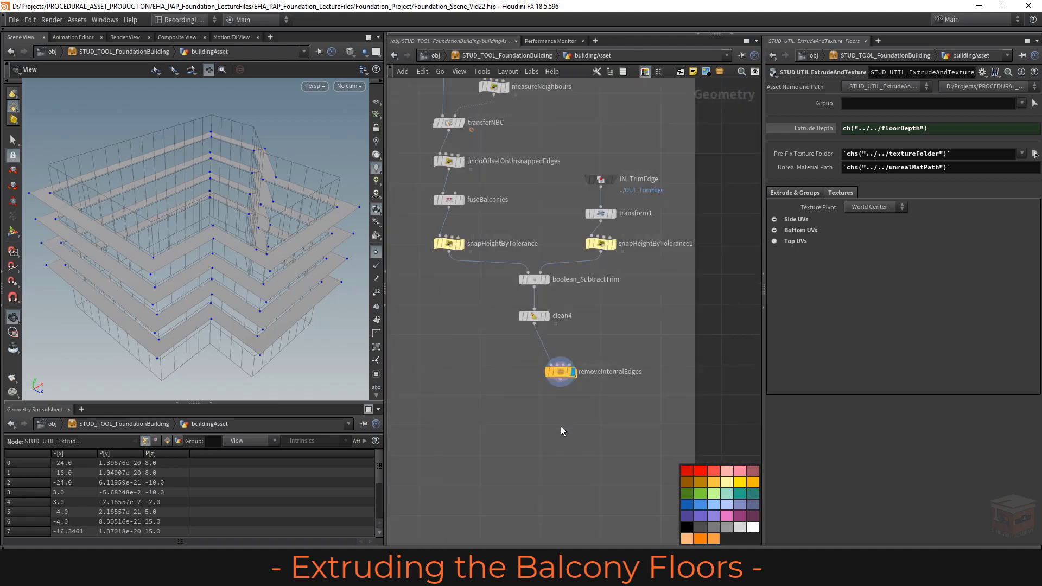
key("ctrl+v")
left_click_drag(561, 421, 561, 381)
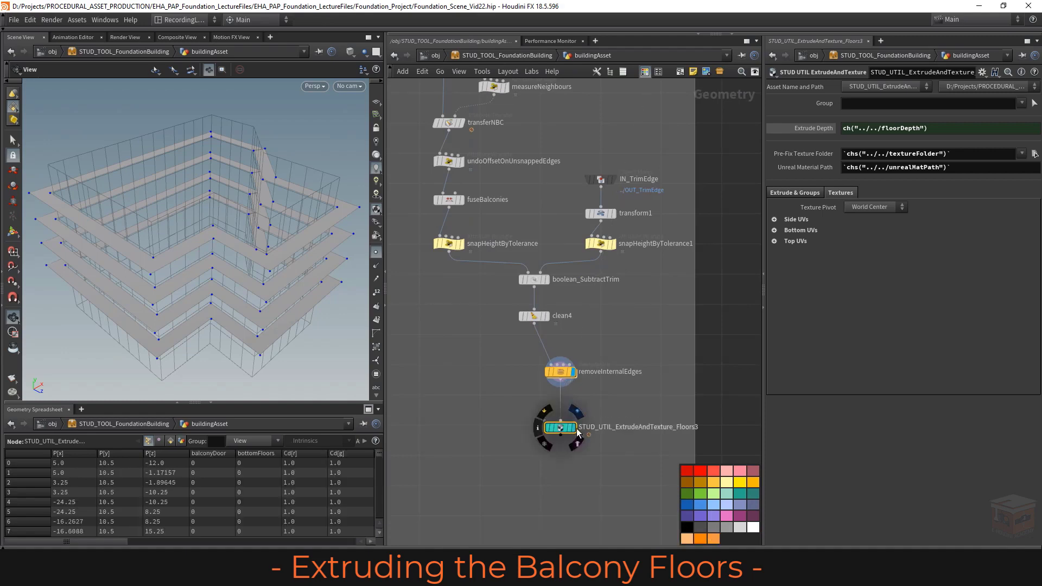
left_click(574, 428)
left_click_drag(565, 428, 564, 403)
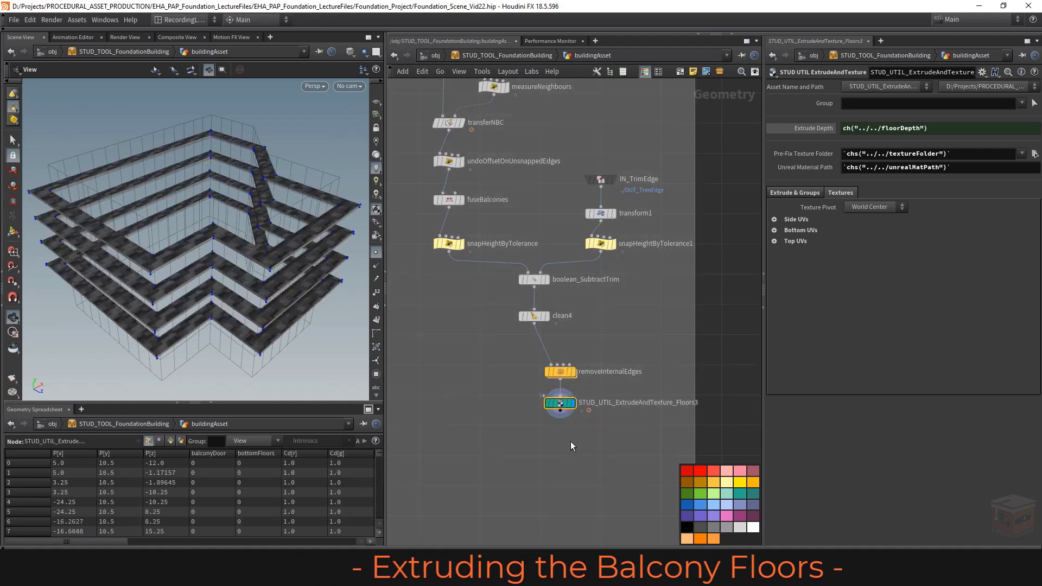
Examine the extruded, textured balcony floors up close and compare them with the flat removeInternalEdges output.
right_click_drag(226, 234, 310, 254)
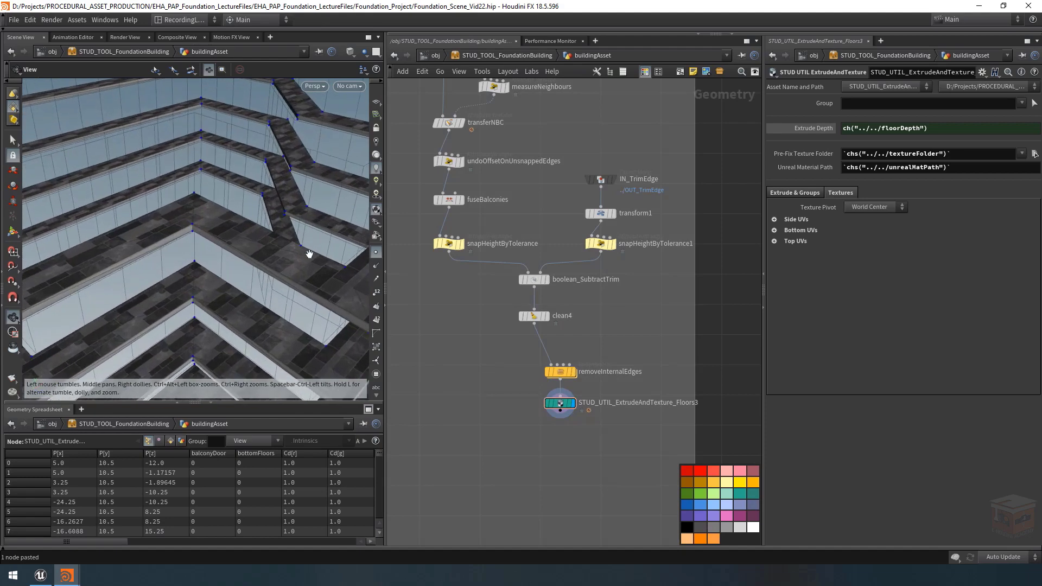
left_click_drag(309, 253, 156, 250)
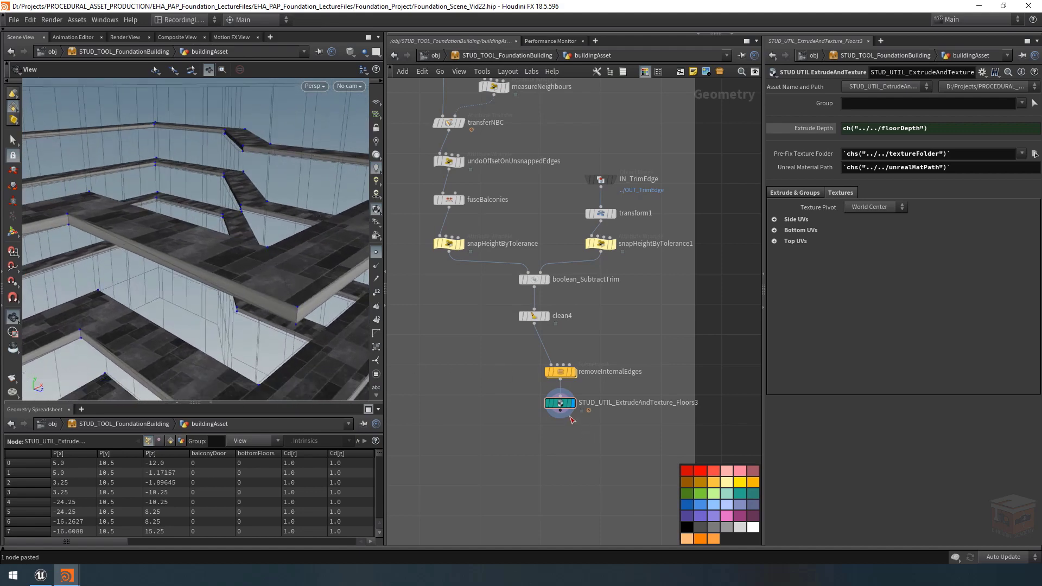
scroll(569, 402, "up", 3)
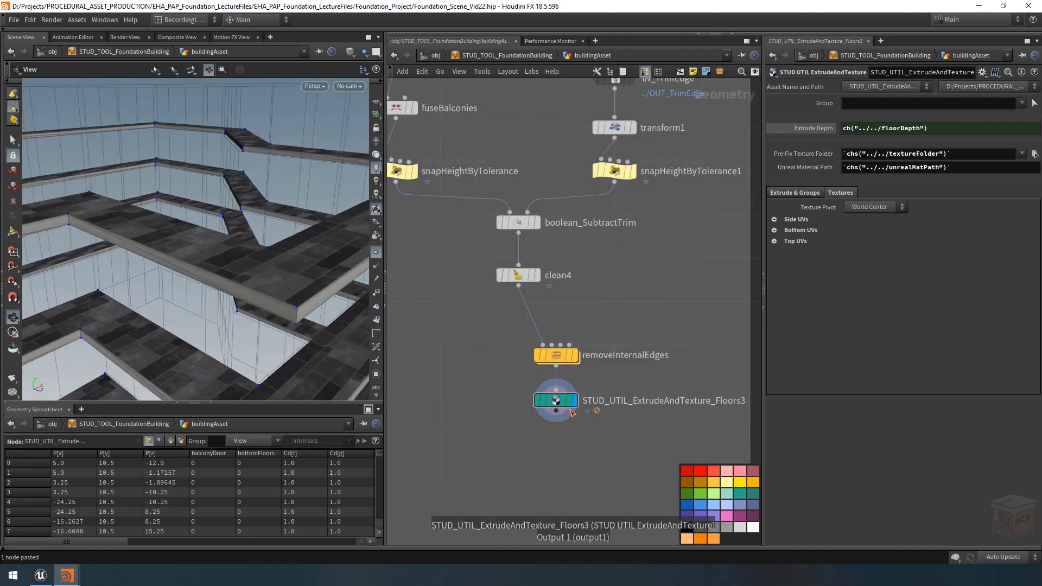
left_click(574, 357)
left_click(554, 358)
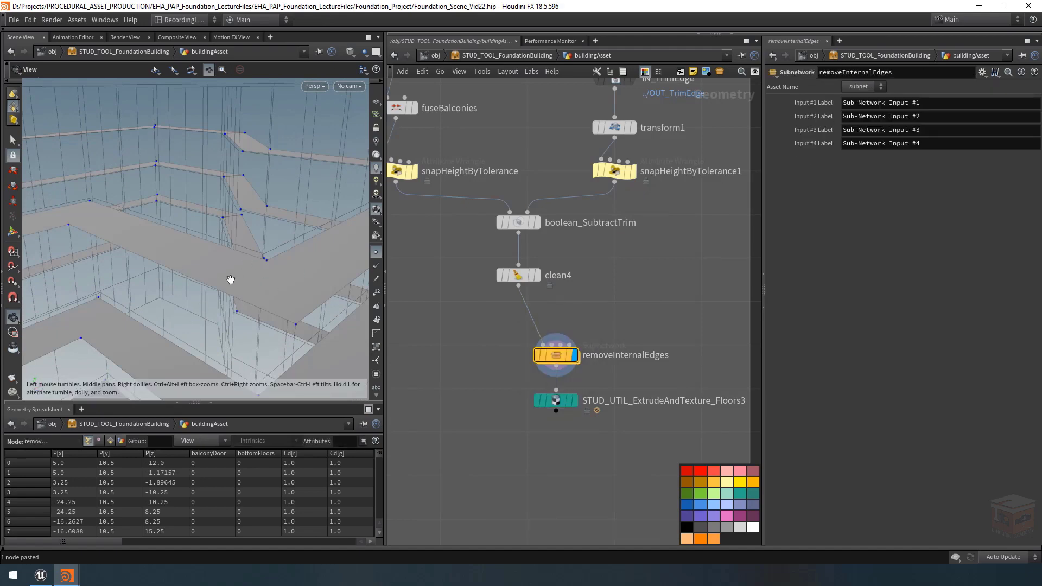
left_click_drag(279, 280, 277, 286)
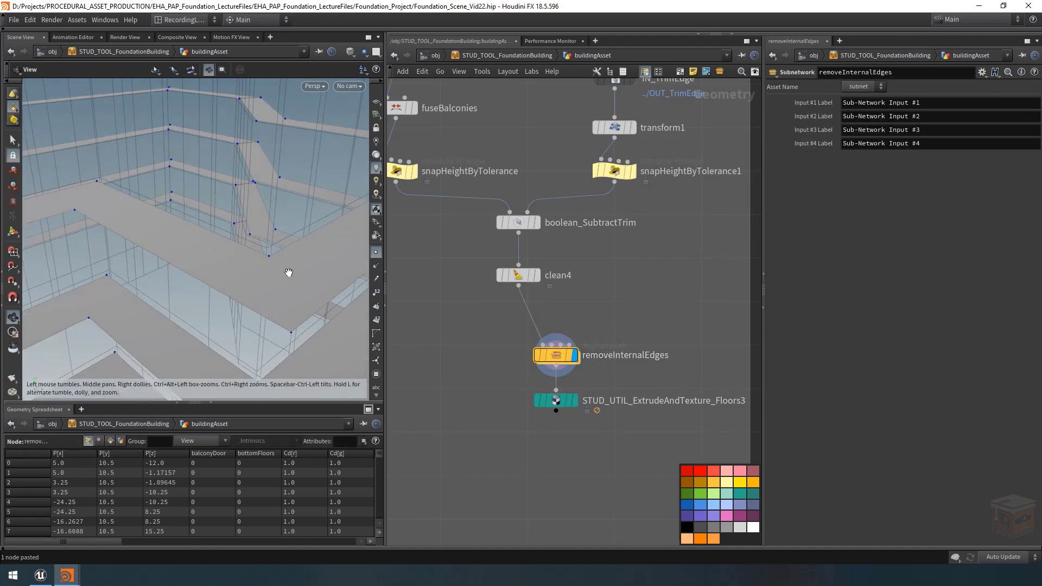
left_click(576, 401)
left_click(555, 400)
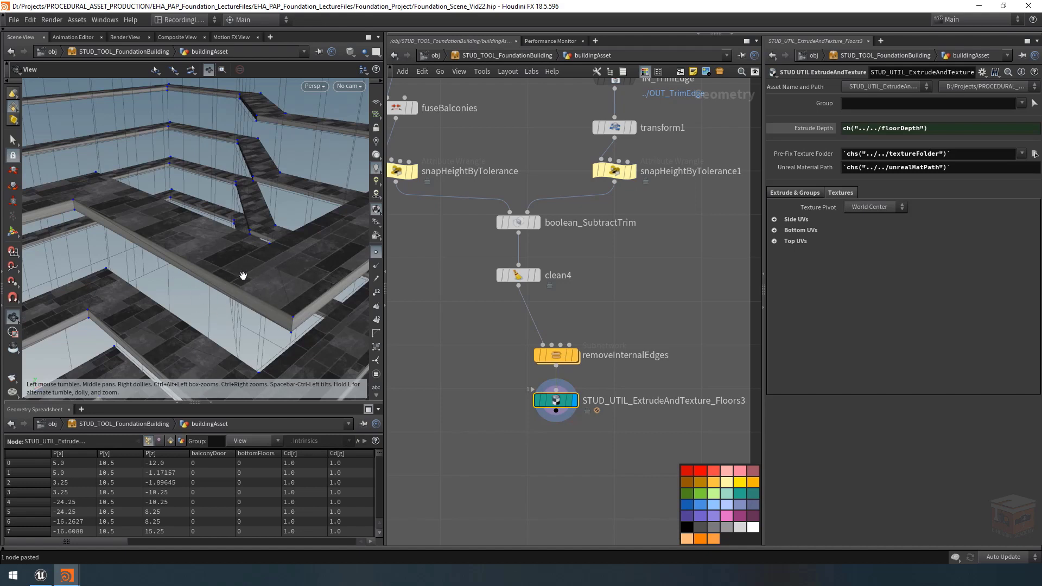
middle_click_drag(559, 433, 512, 428)
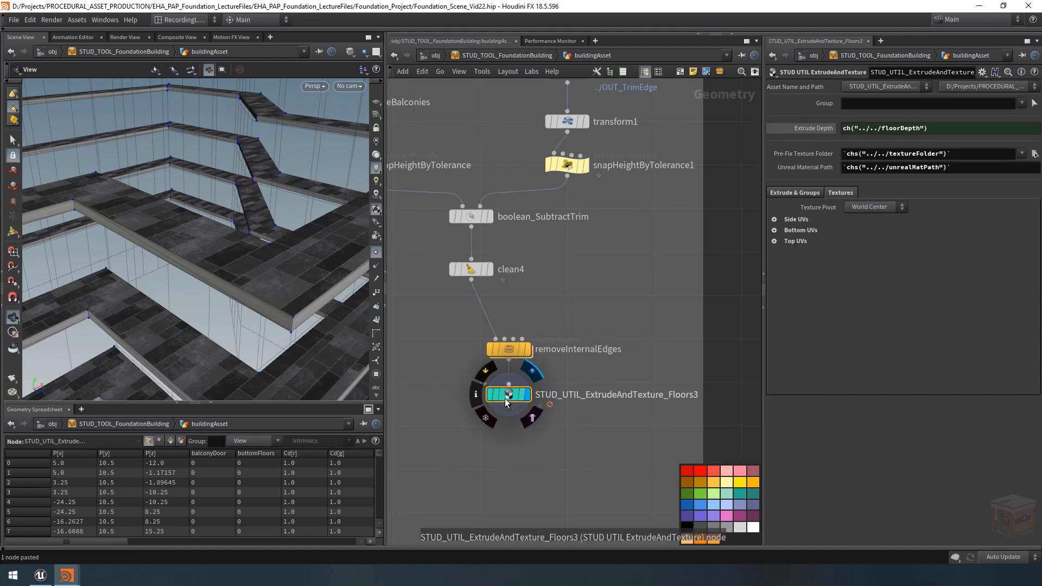
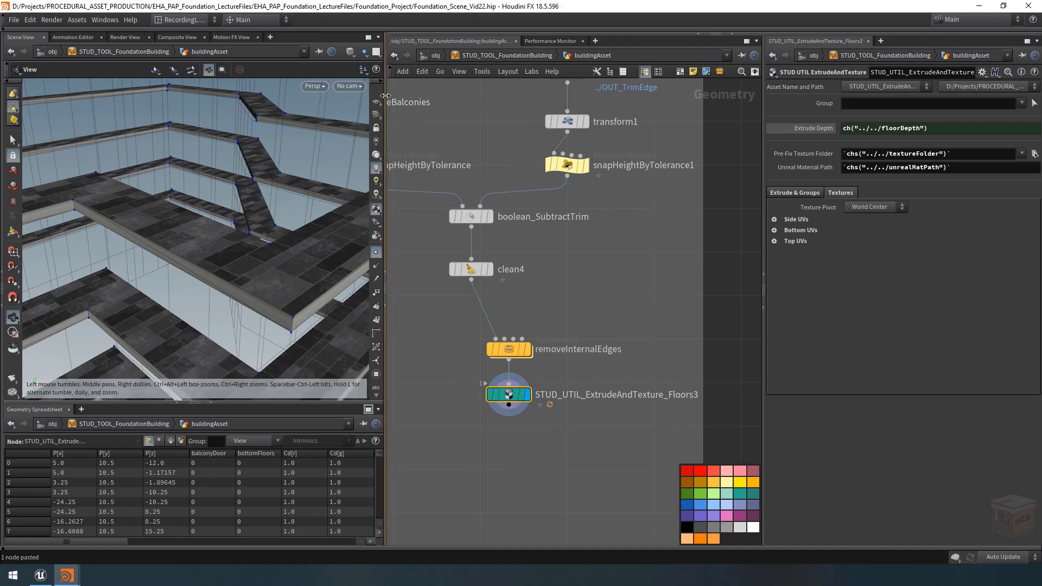
Widen the scene view and split it into two side-by-side views, one of them showing the UVs.
left_click_drag(386, 75, 520, 71)
left_click(513, 53)
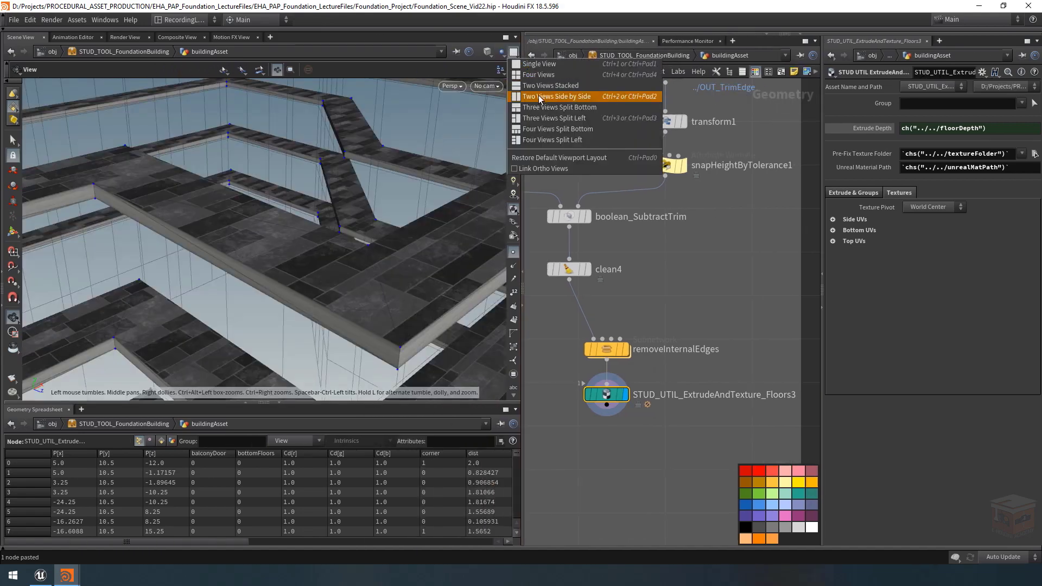
left_click(561, 101)
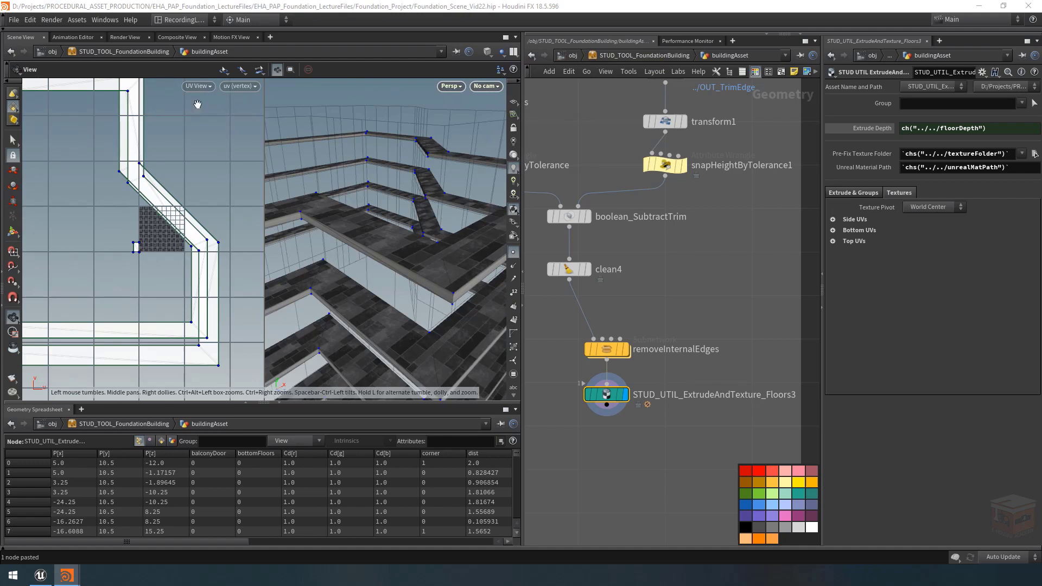
Compare the UVs of the extruded floors with those of the removeInternalEdges output in the UV view.
scroll(133, 244, "up", 10)
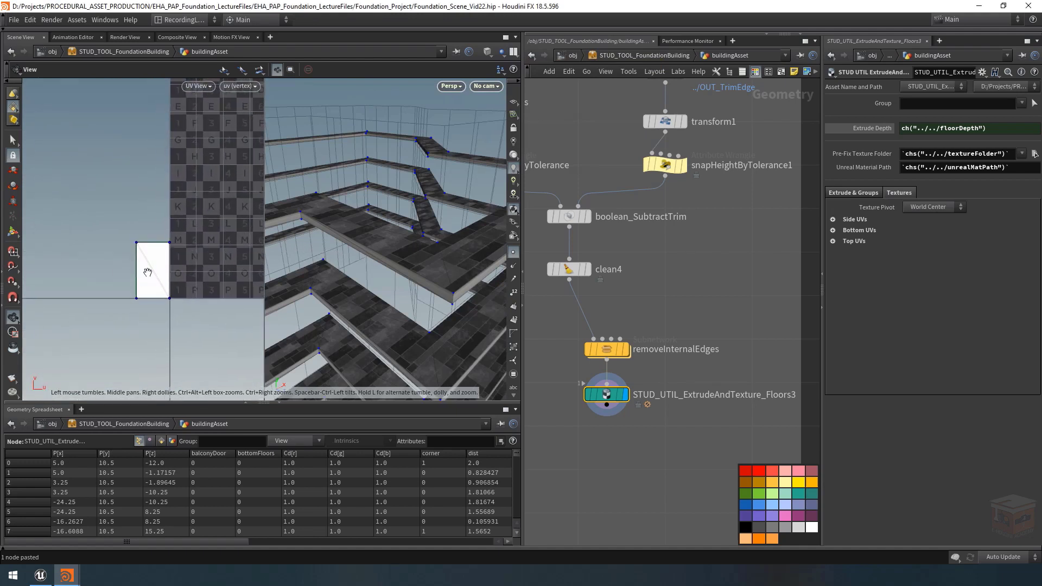
left_click(625, 349)
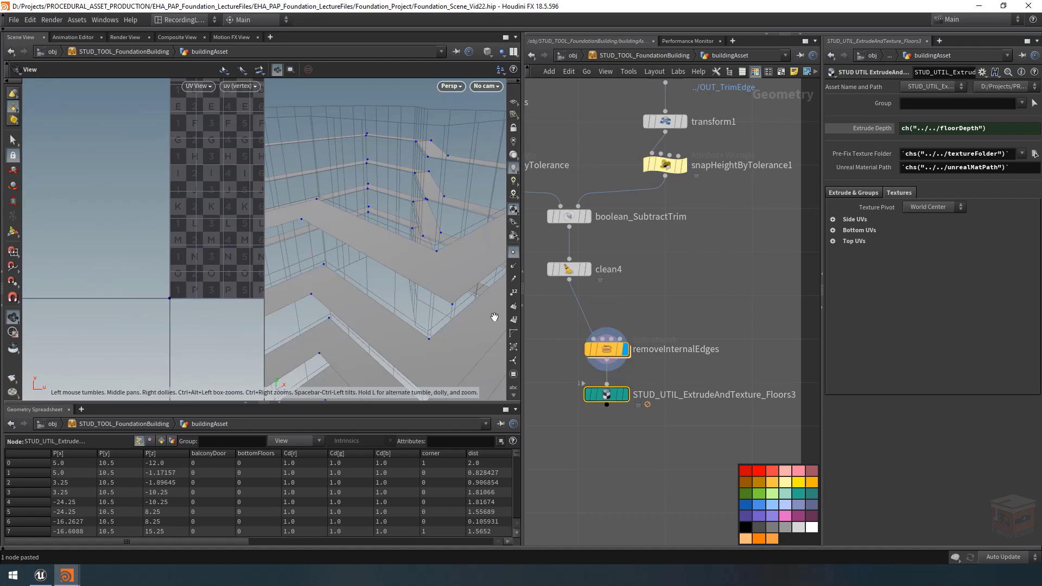
scroll(174, 298, "up", 4)
middle_click_drag(205, 261, 207, 255)
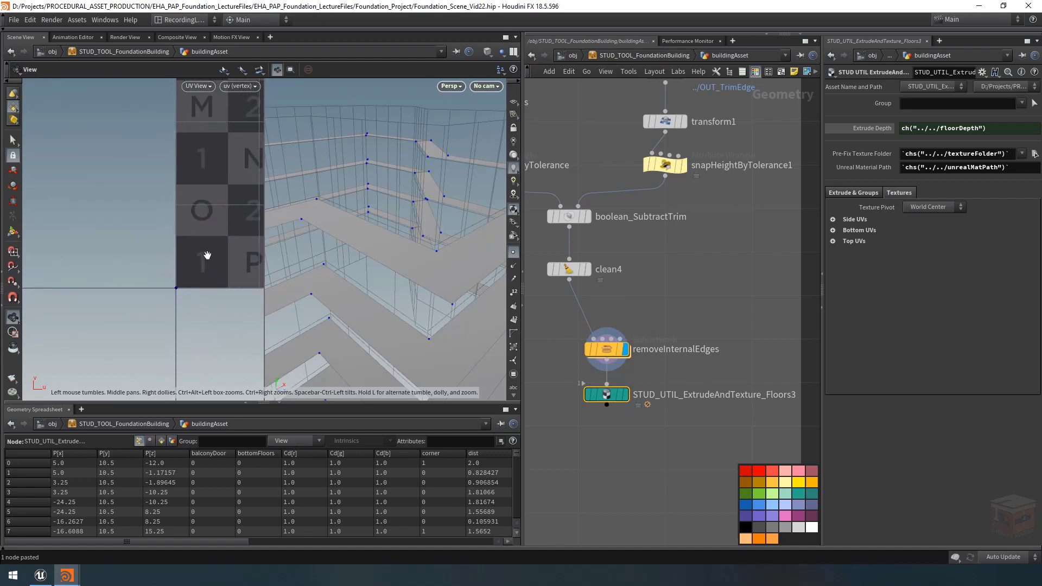
List the vertex attributes in the geometry spreadsheet and display the STUD_UTIL_ExtrudeAndTexture_Floors3 node's result.
left_click(150, 440)
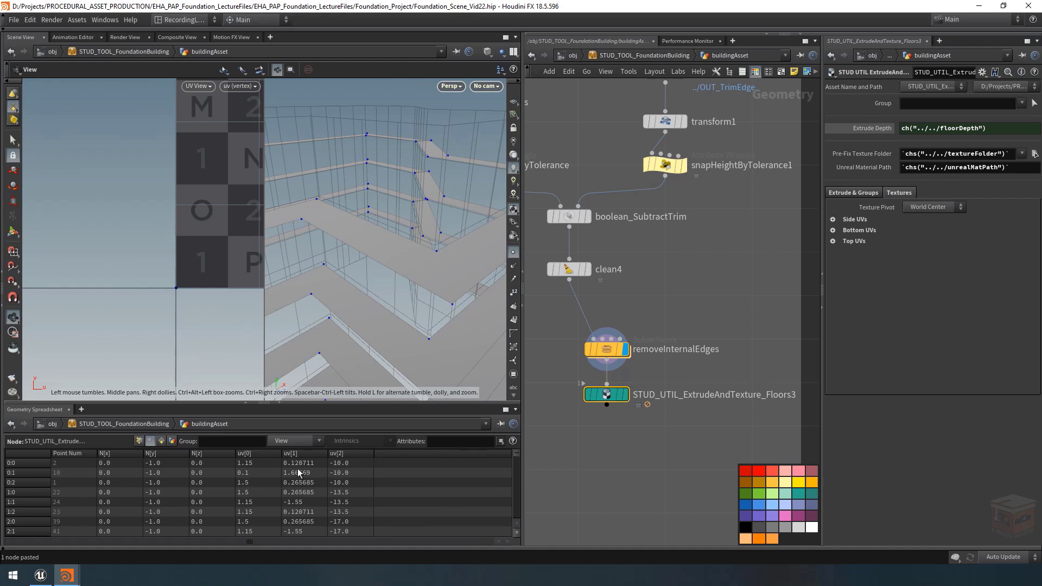
scroll(630, 415, "down", 5)
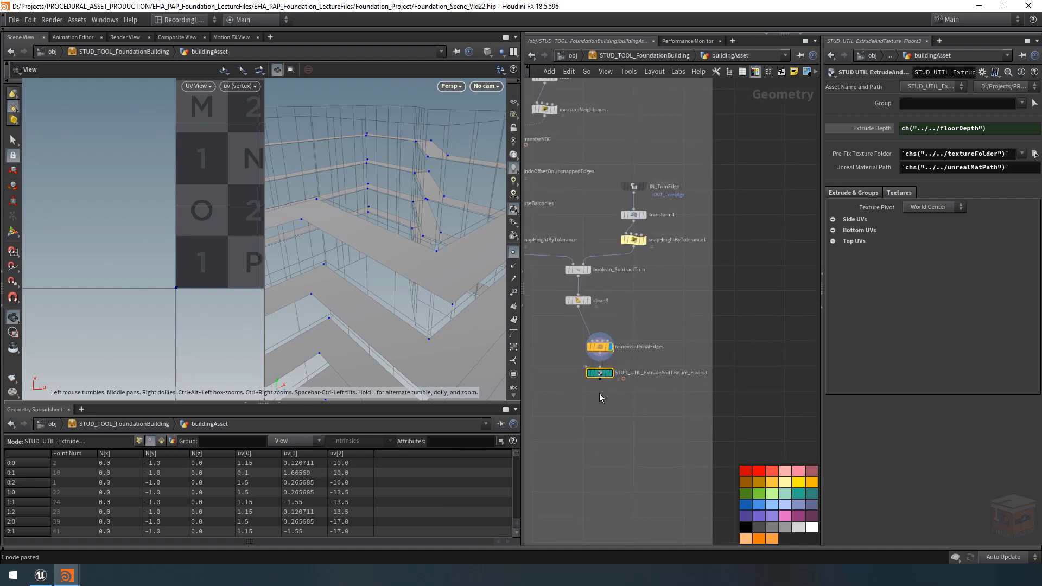
scroll(618, 382, "up", 3)
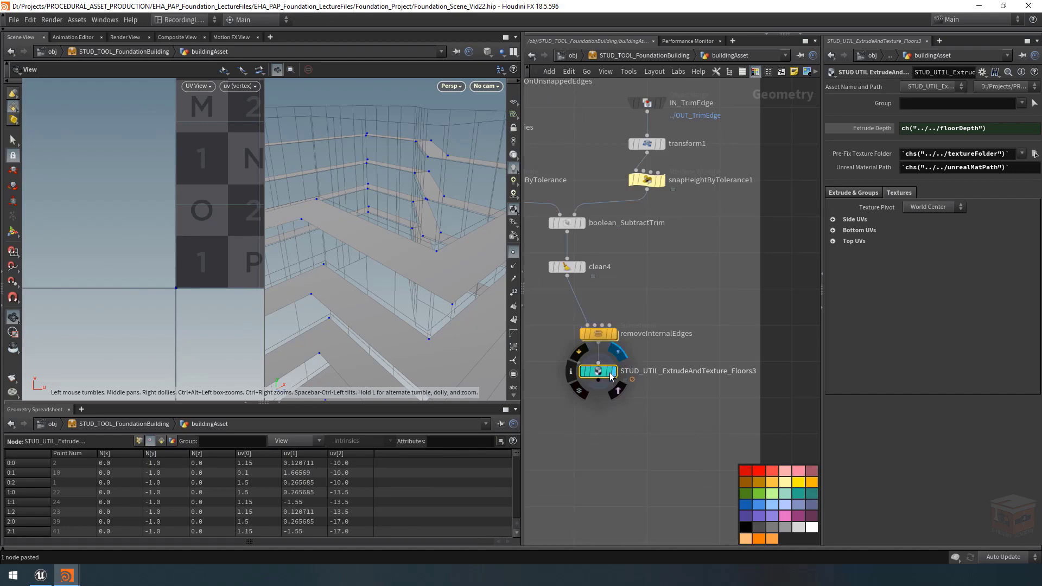
left_click(595, 387)
Allow editing of the STUD_UTIL_ExtrudeAndTexture_Floors3 node's contents and open its internal network.
right_click(595, 388)
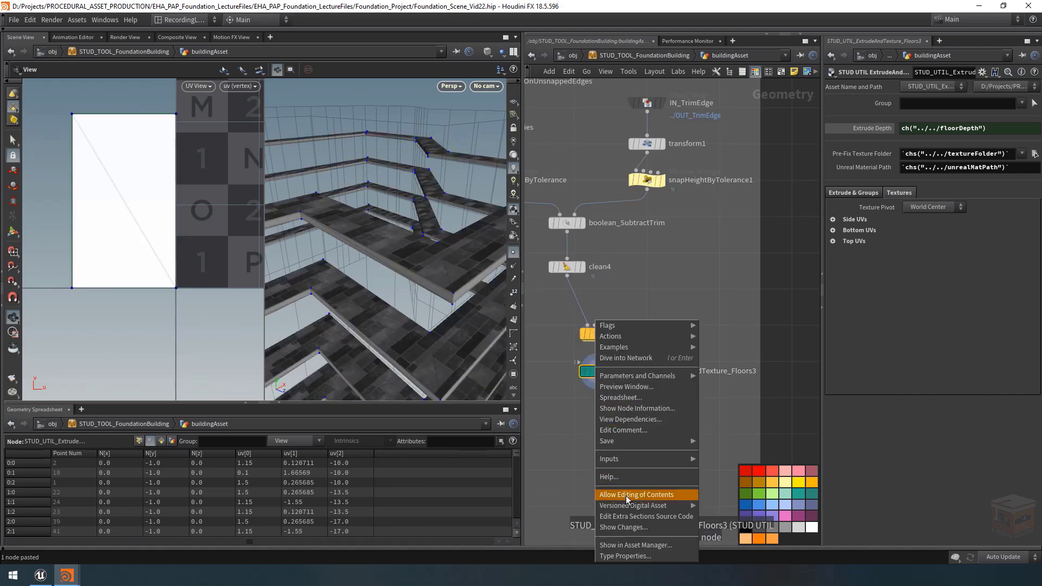
left_click(629, 495)
double_click(597, 375)
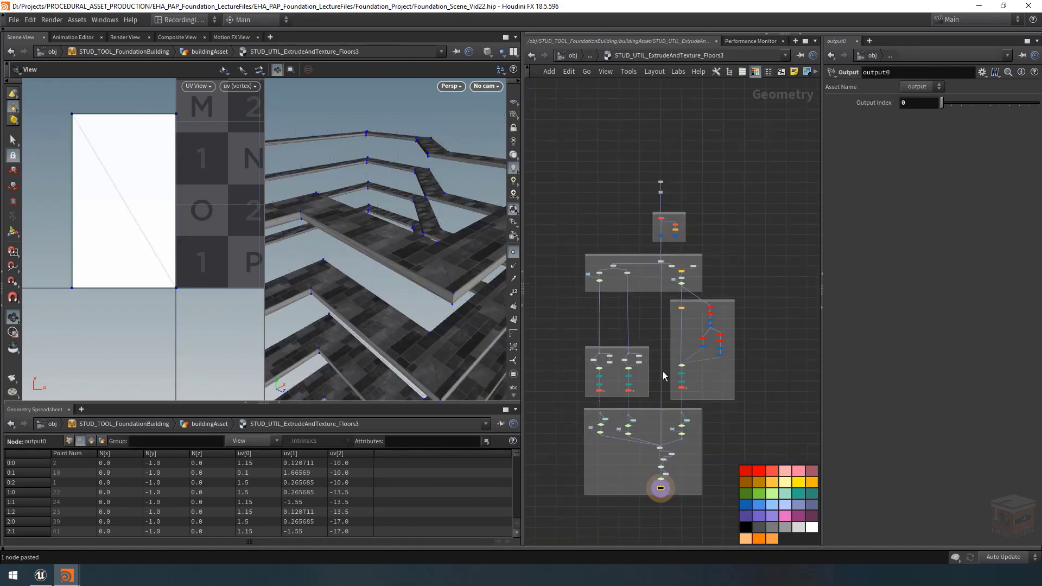
Display and inspect the result of the divide_RemoveSharedEdges node that feeds the side sweep.
scroll(689, 272, "up", 5)
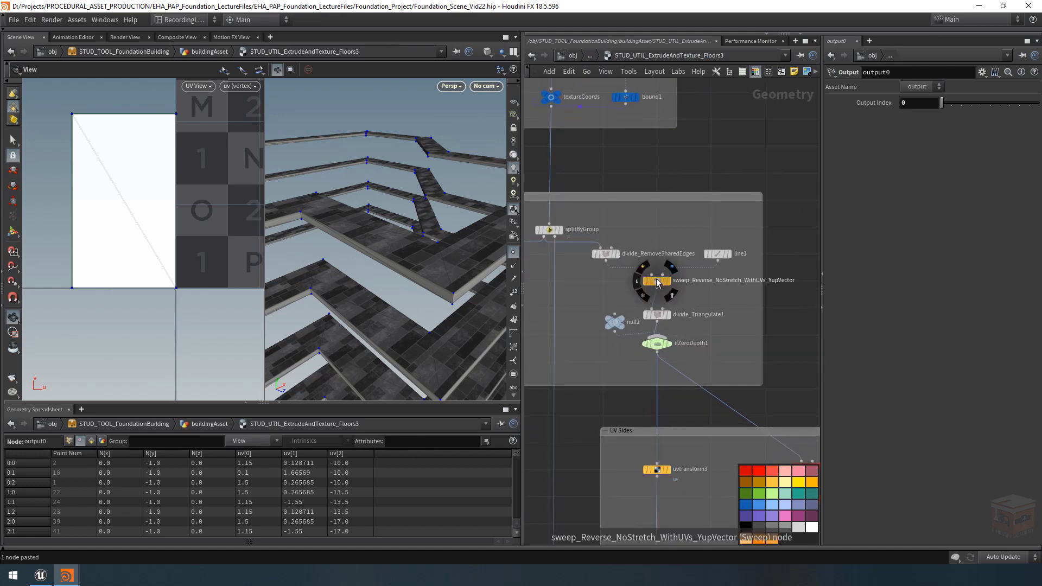
left_click(615, 254)
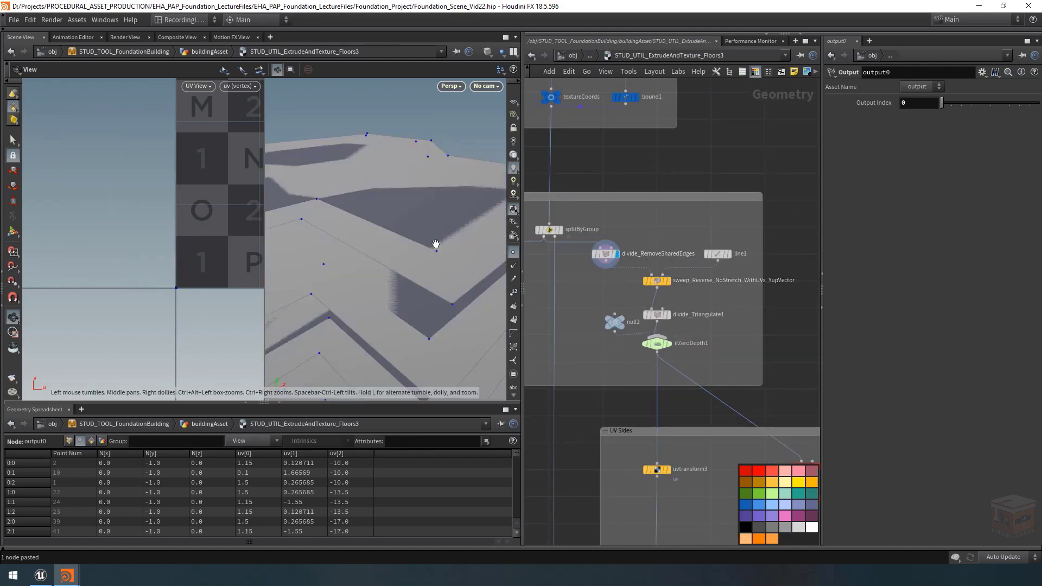
middle_click_drag(691, 226, 694, 217)
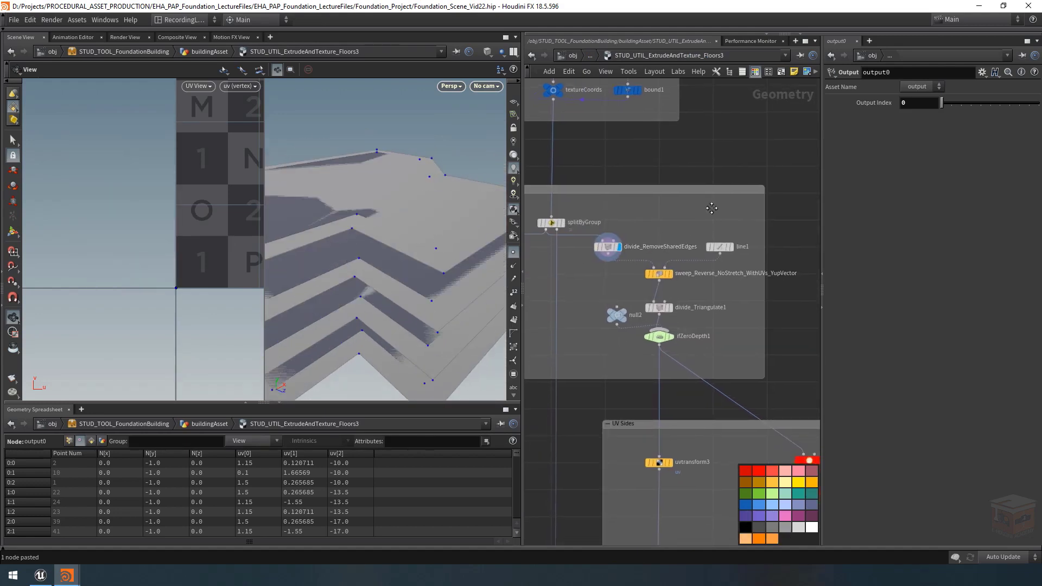
Shift line1, the sweep node and the nodes below it down to make room under divide_RemoveSharedEdges.
left_click_drag(721, 219, 623, 343)
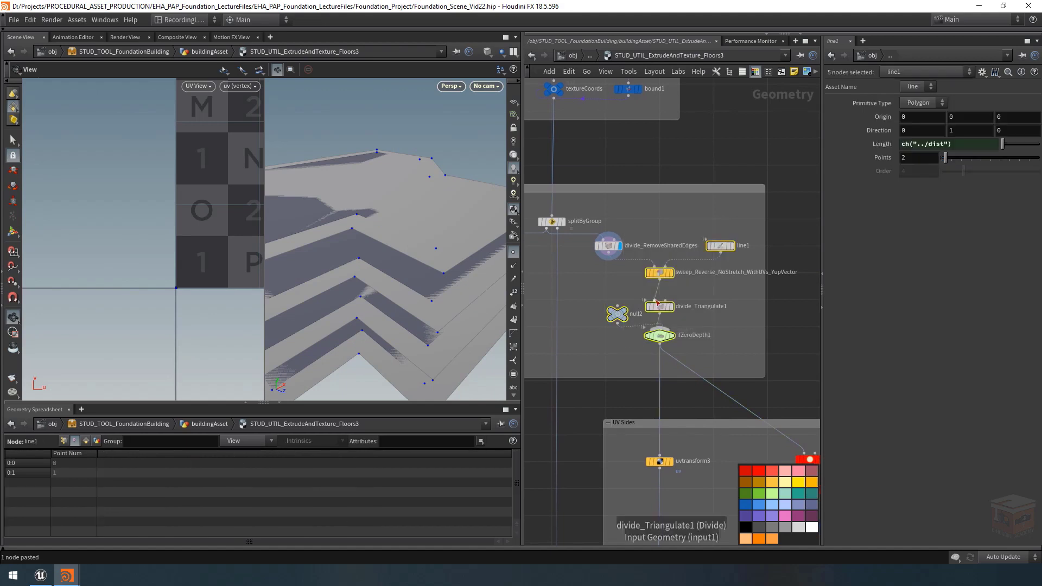
left_click_drag(661, 307, 661, 327)
left_click(677, 266)
scroll(674, 265, "down", 3)
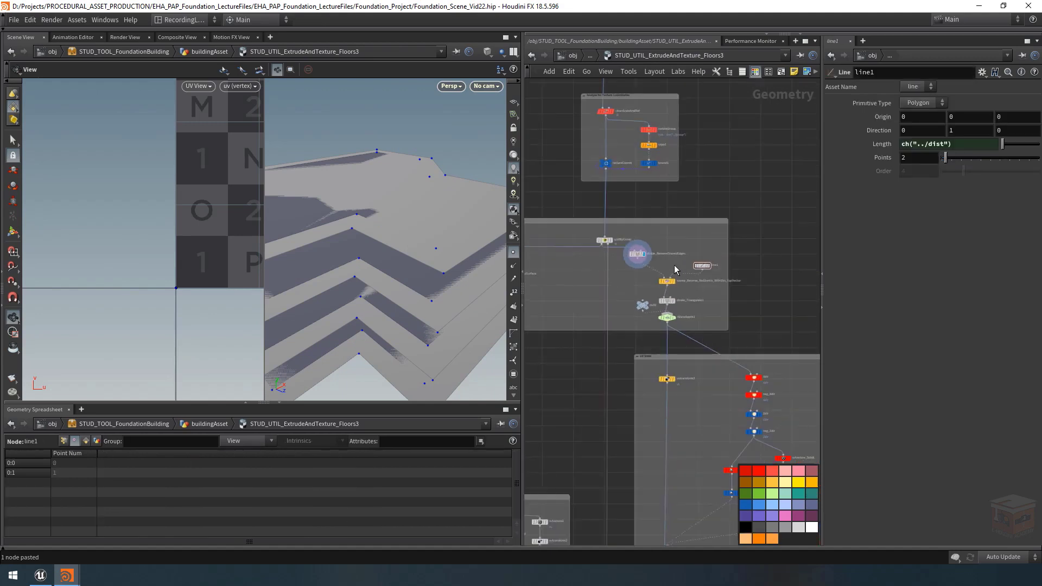
Insert an Attribute Delete node between divide_RemoveSharedEdges and the sweep node.
scroll(669, 263, "up", 3)
key("Tab")
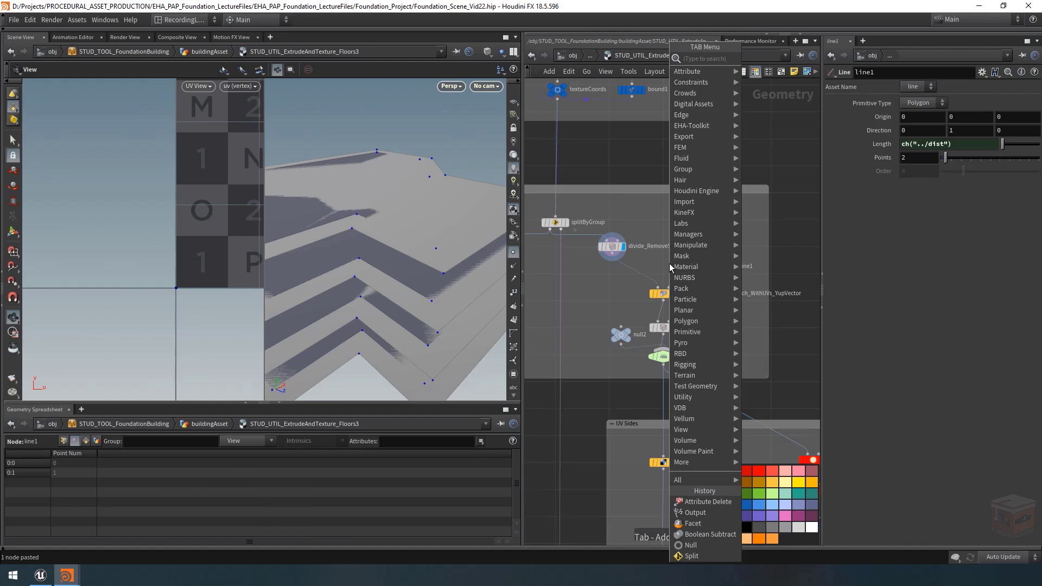
type("attribdelete")
key("Return")
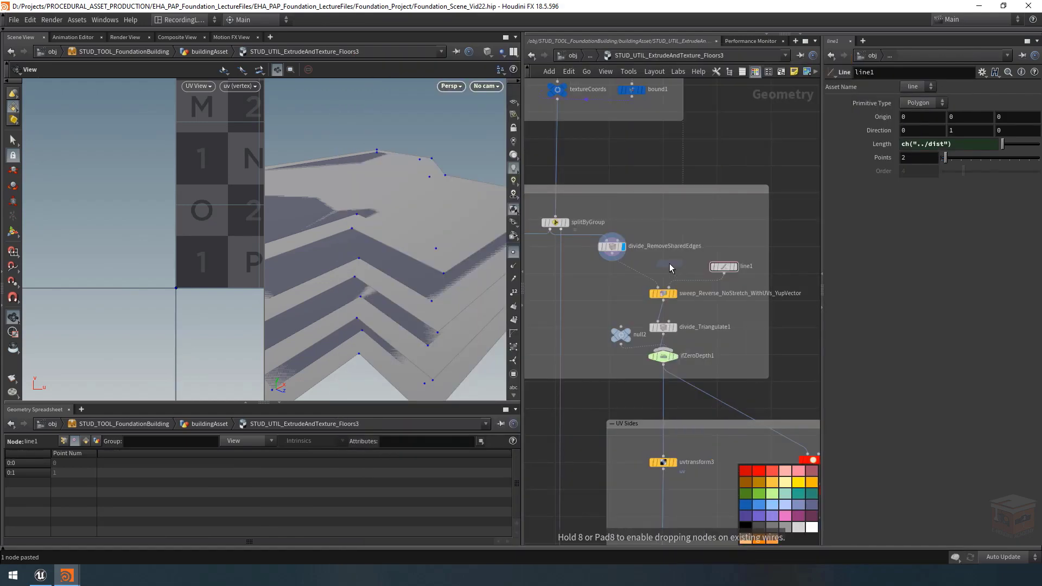
left_click(624, 271)
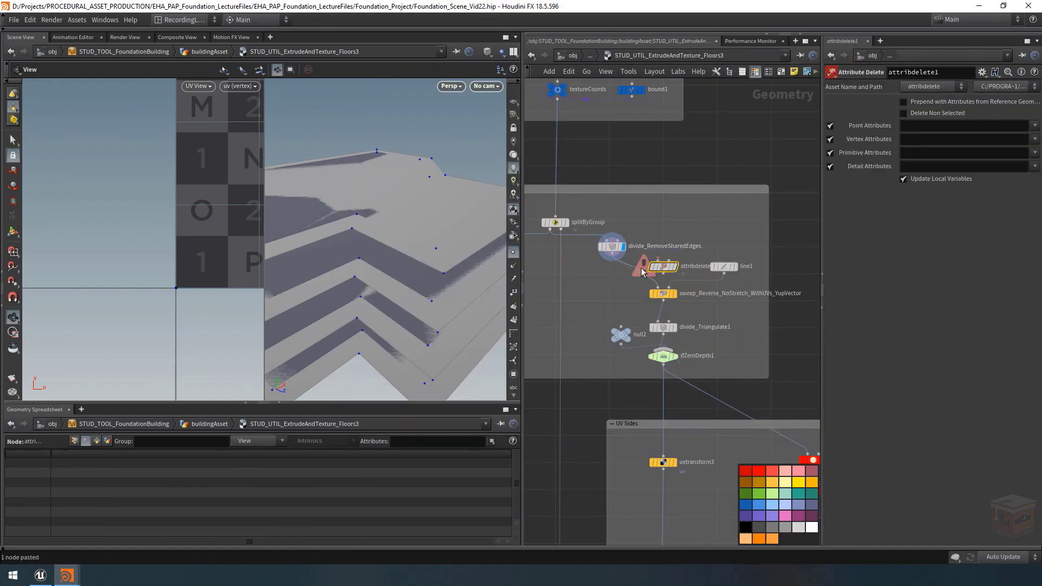
left_click_drag(619, 277, 612, 276)
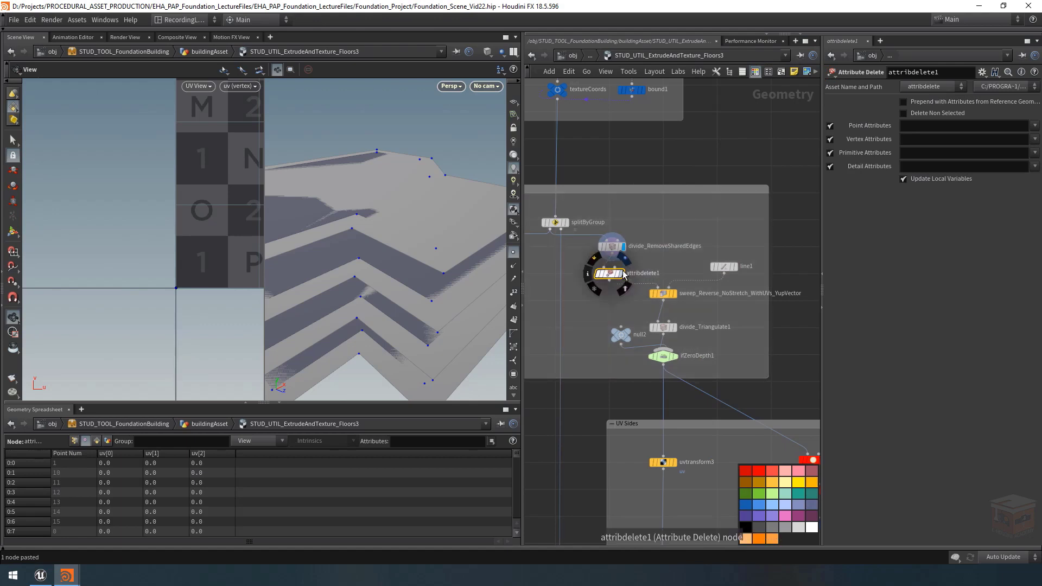
Display the new Attribute Delete node and set its vertex attributes to uv.
left_click(622, 273)
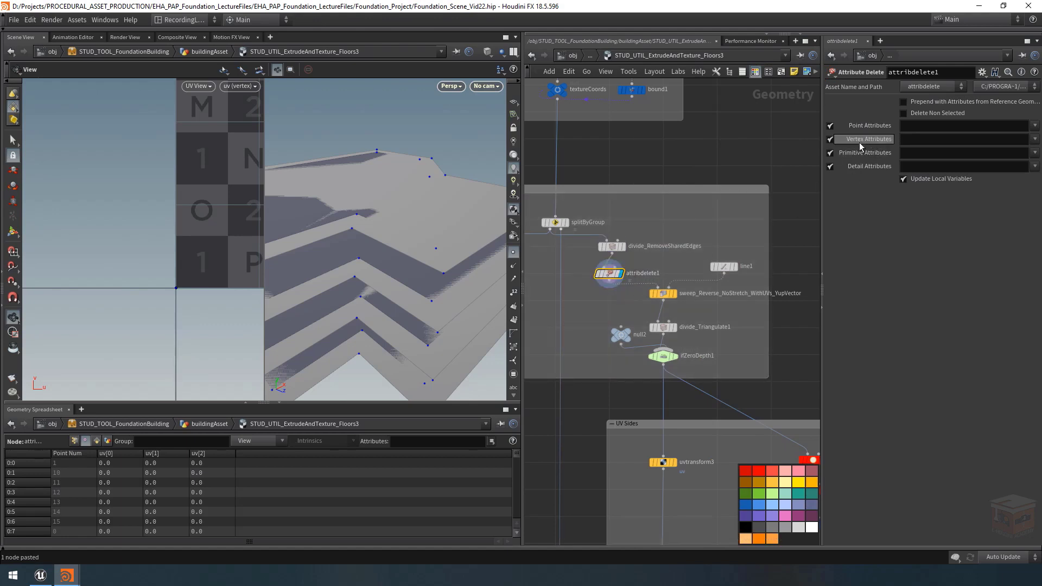
left_click(926, 141)
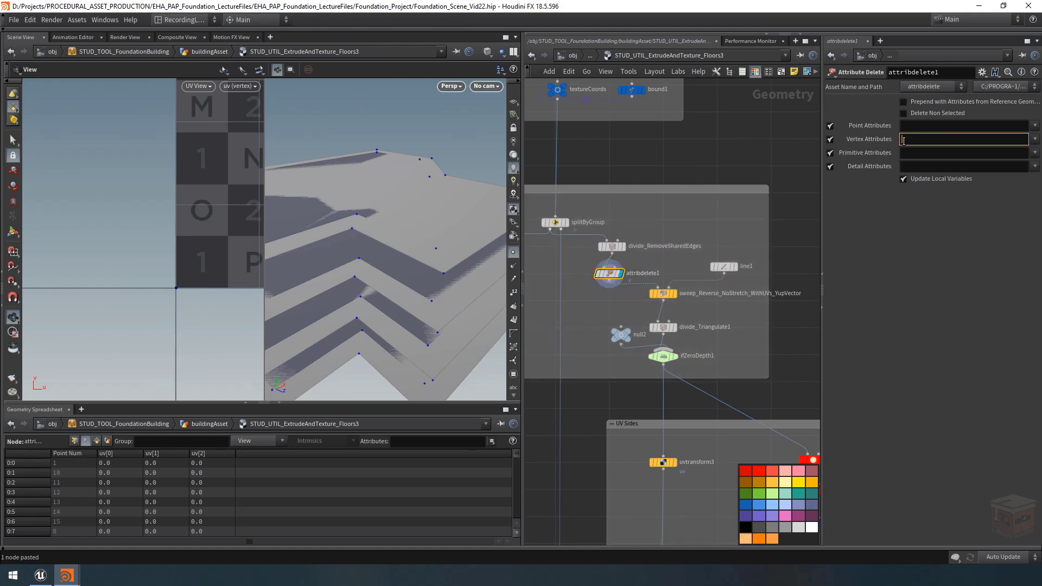
key("Return")
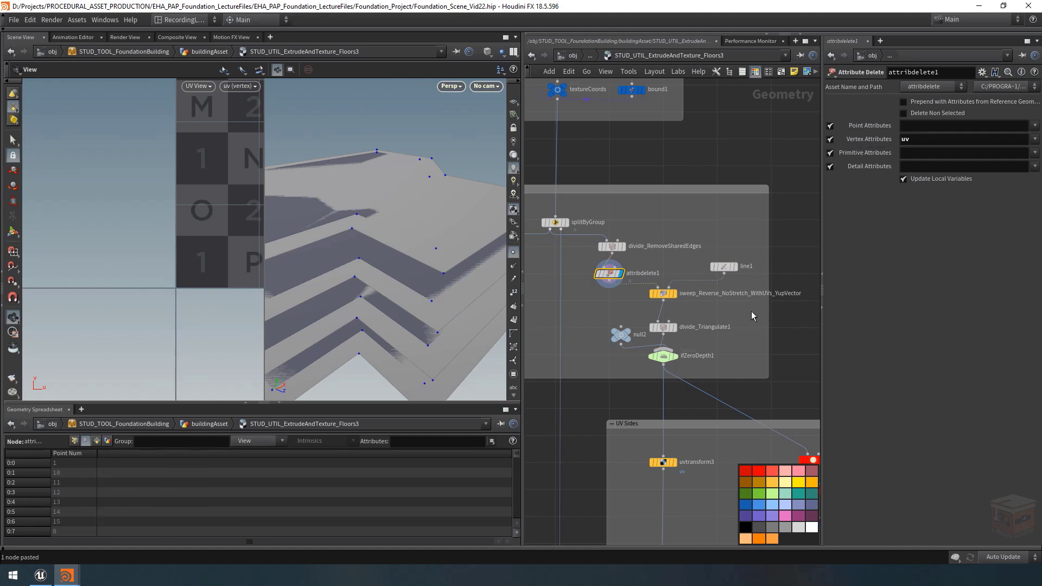
Rename the Attribute Delete node as cleanUVs and colour it red.
double_click(632, 271)
scroll(632, 268, "up", 1)
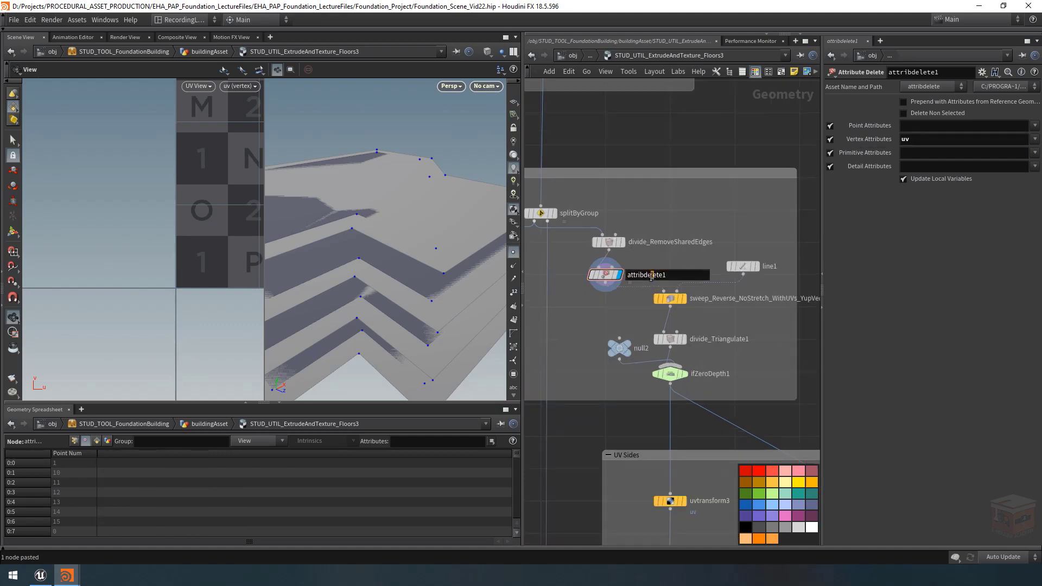
key("ctrl+a")
type("cleanUVs")
key("Return")
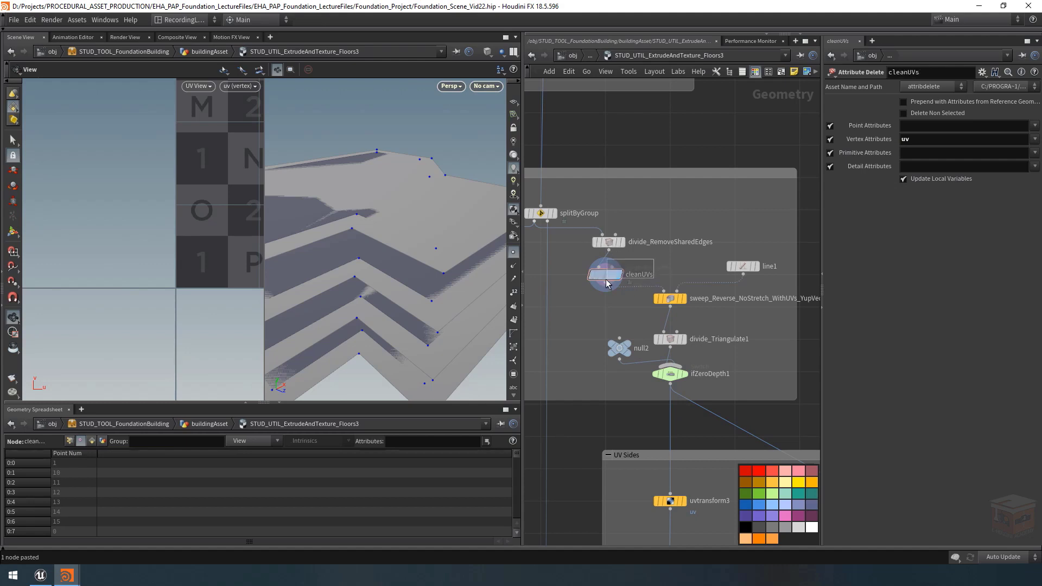
left_click(773, 472)
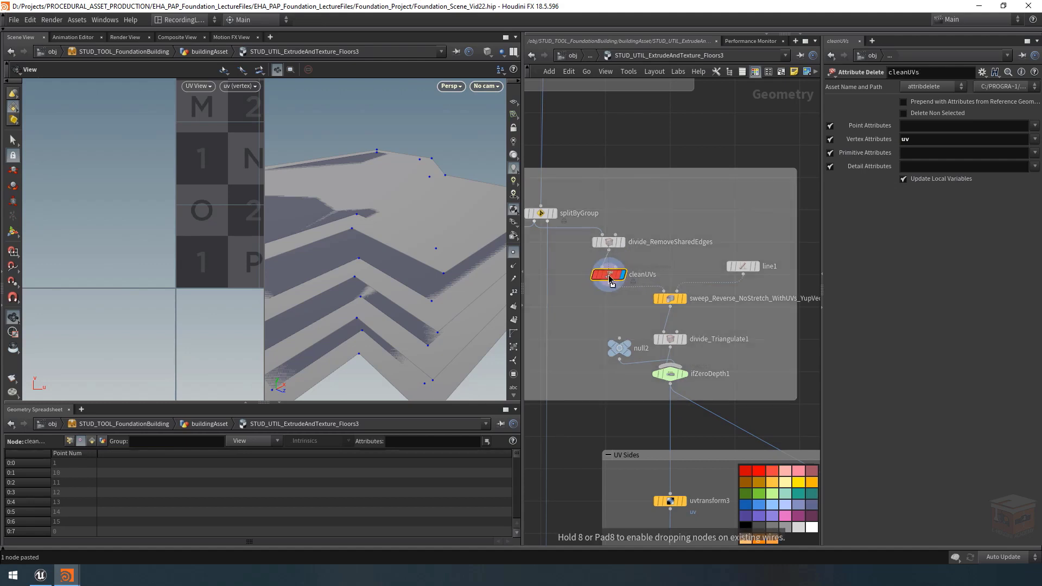
Display the final output0 node's result and inspect the side faces of the extruded floors.
scroll(611, 329, "down", 5)
scroll(611, 329, "down", 3)
middle_click_drag(693, 319, 776, 98)
scroll(685, 340, "up", 9)
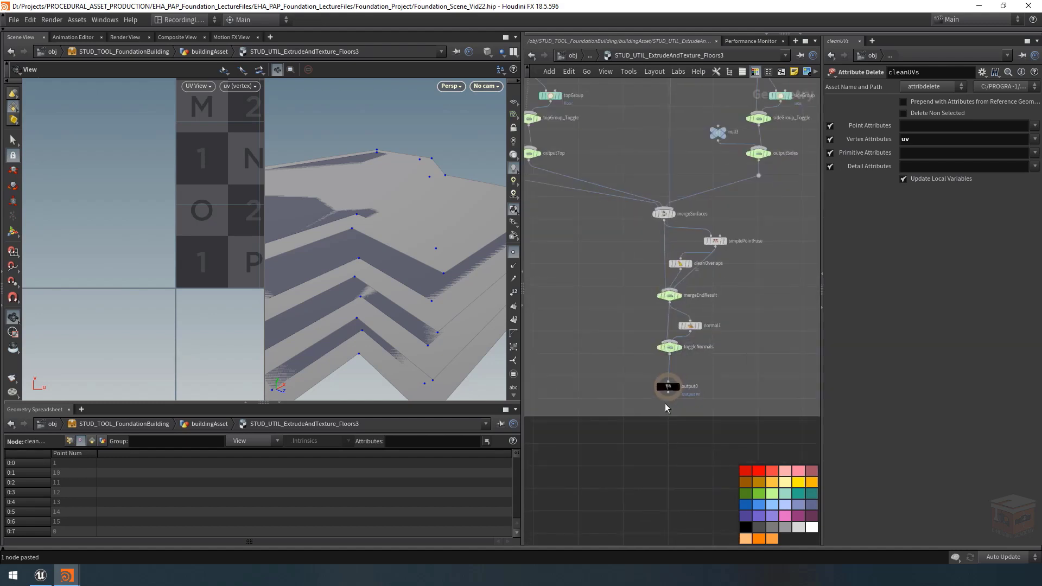
left_click(689, 373)
left_click(677, 369)
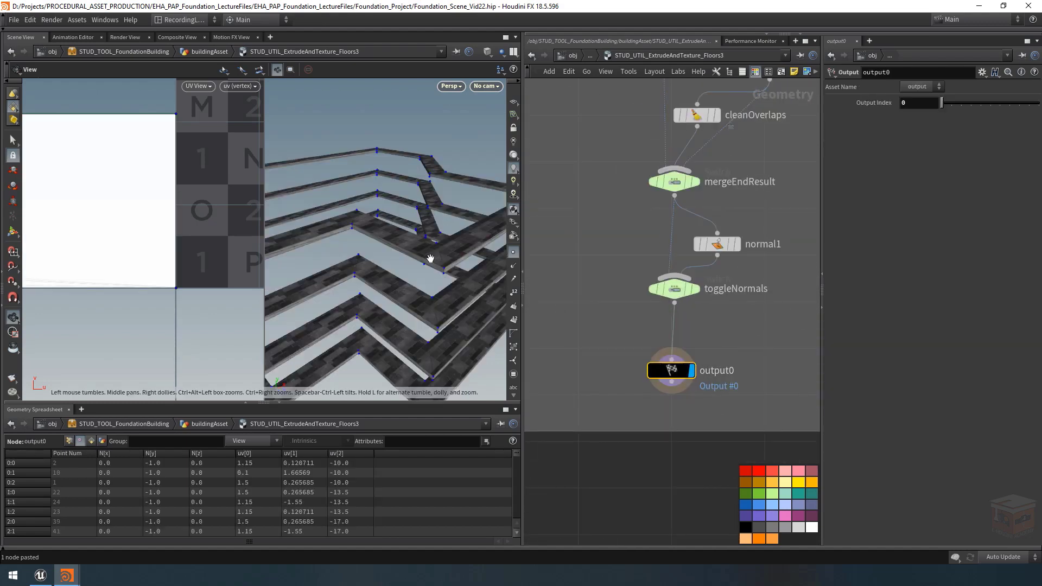
left_click_drag(430, 258, 613, 286)
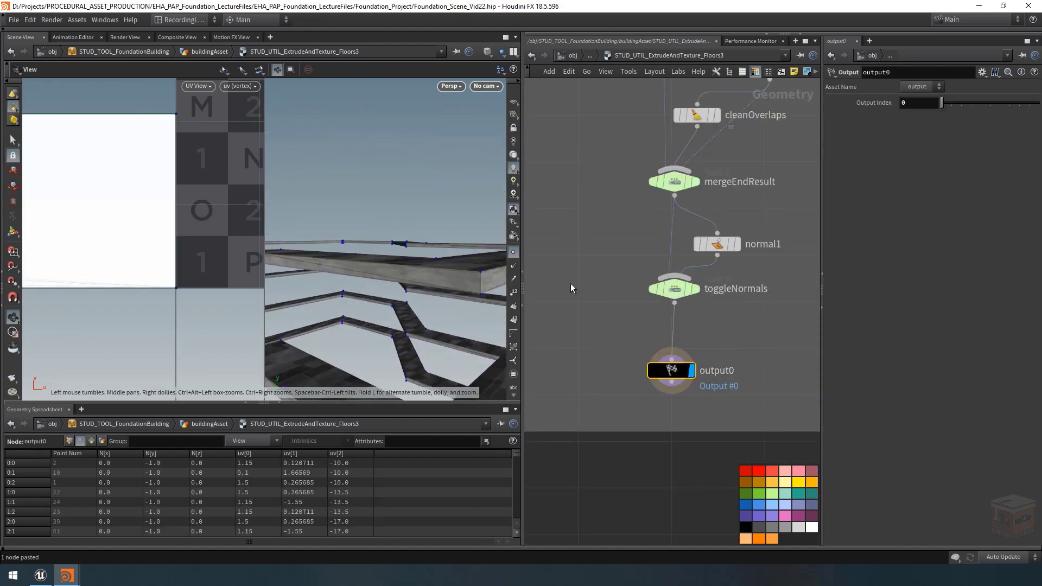
Switch the scene view back to a single perspective view and inspect the floor's side texture.
left_click(513, 51)
left_click(537, 67)
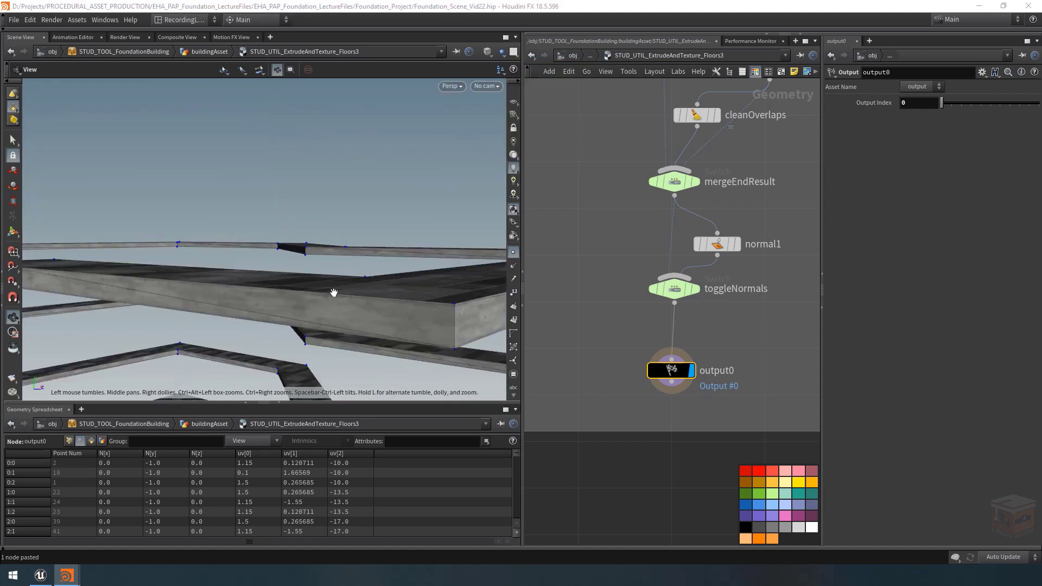
middle_click_drag(330, 311, 284, 309)
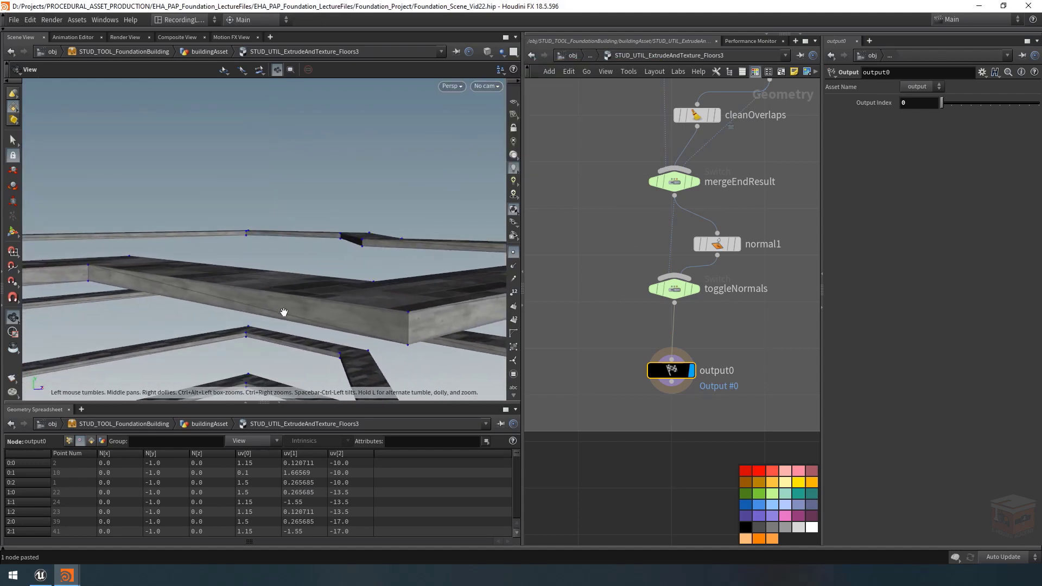
Return to the buildingAsset network and save the node type of STUD_UTIL_ExtrudeAndTexture_Floors3.
left_click(591, 56)
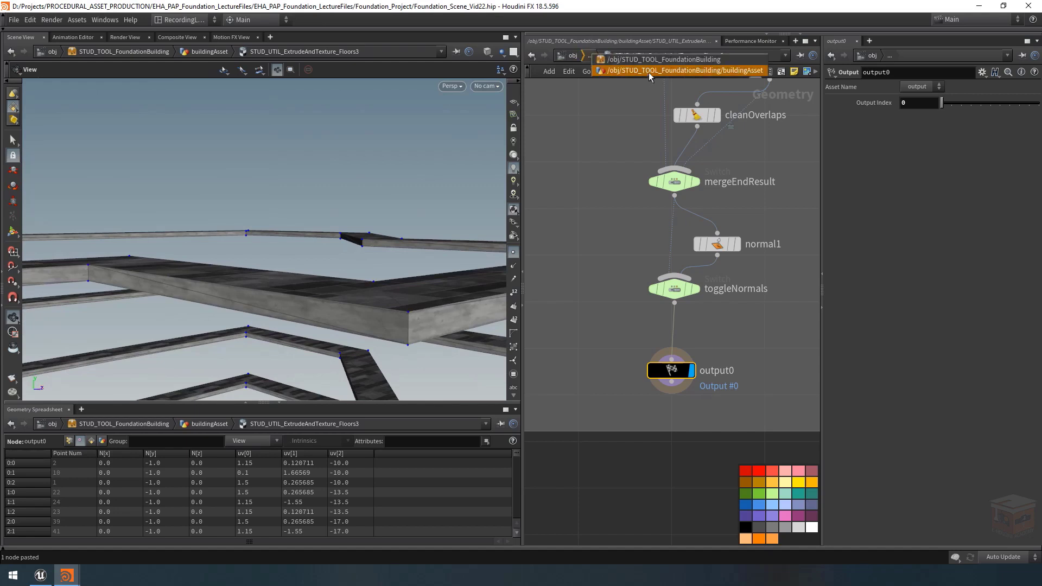
left_click(647, 73)
middle_click_drag(629, 340, 717, 284)
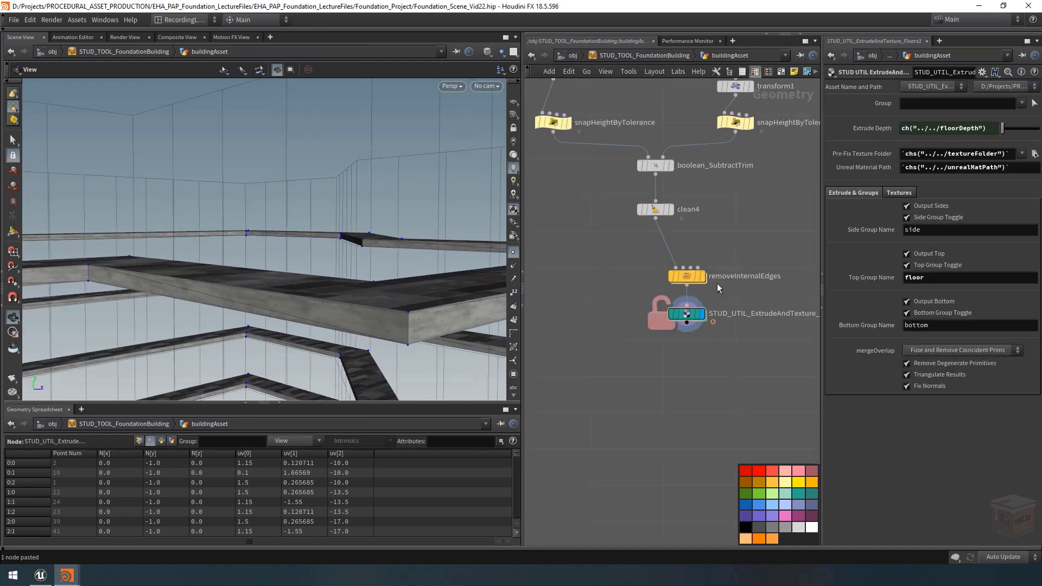
right_click(687, 314)
left_click(718, 529)
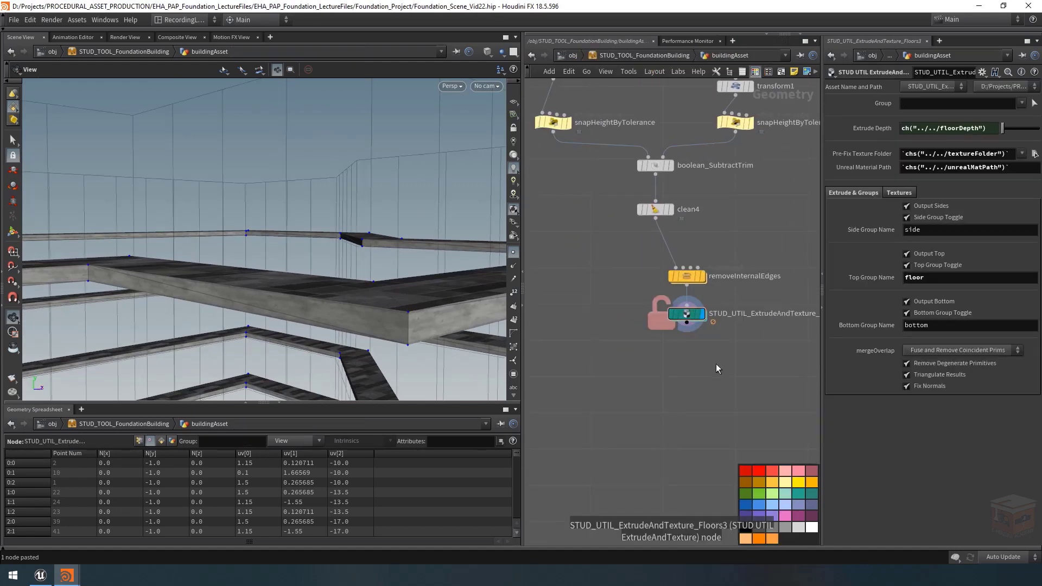
middle_click_drag(707, 368, 696, 367)
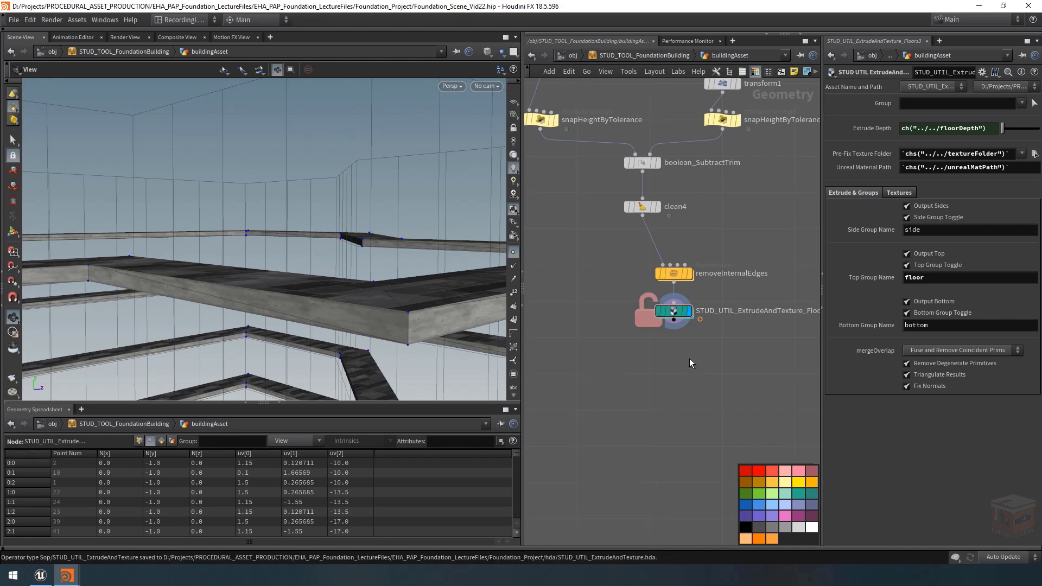
Lock STUD_UTIL_ExtrudeAndTexture_Floors3 again by matching it to the current definition.
right_click(673, 313)
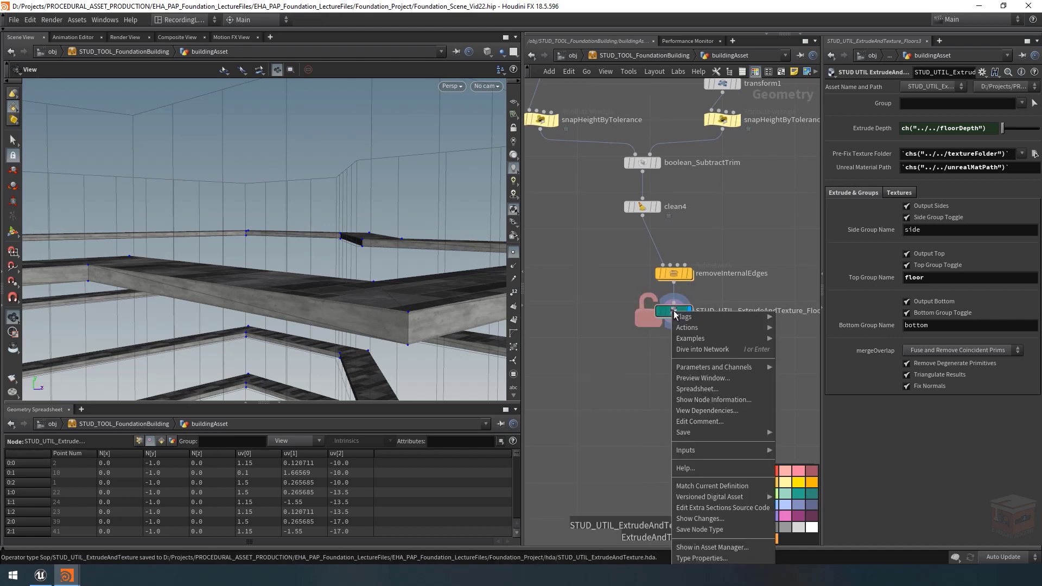
left_click(713, 486)
scroll(708, 362, "down", 1)
middle_click_drag(709, 361, 668, 366)
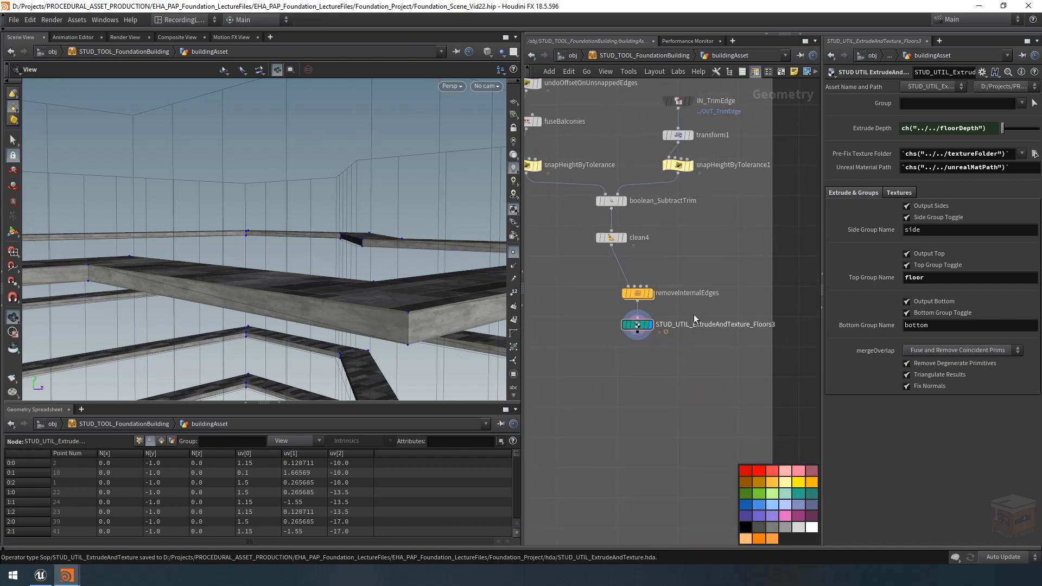
Examine the textured balcony floors and their sides up close and across the whole building.
left_click_drag(318, 277, 344, 286)
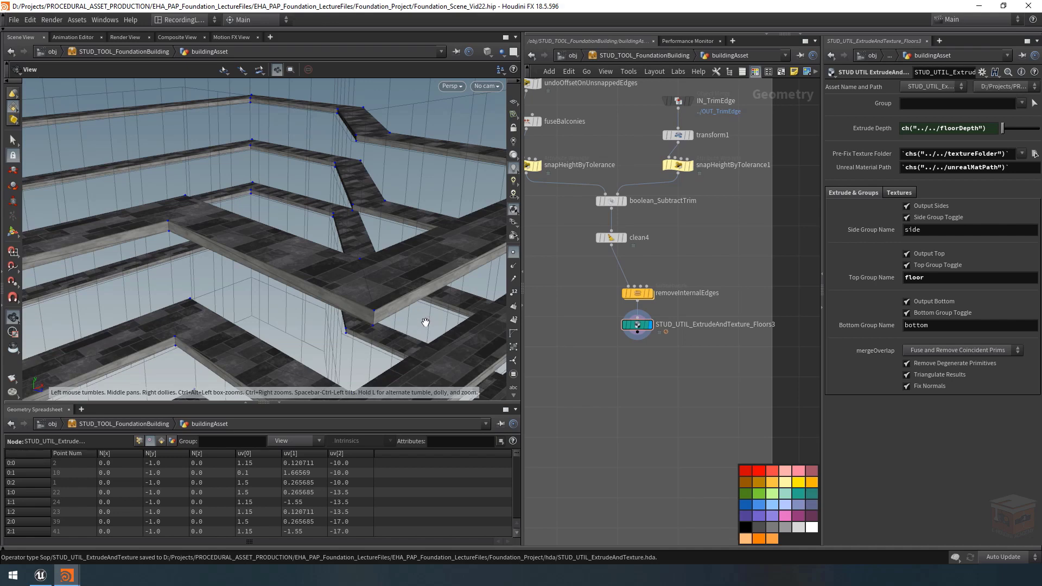
scroll(636, 410, "down", 2)
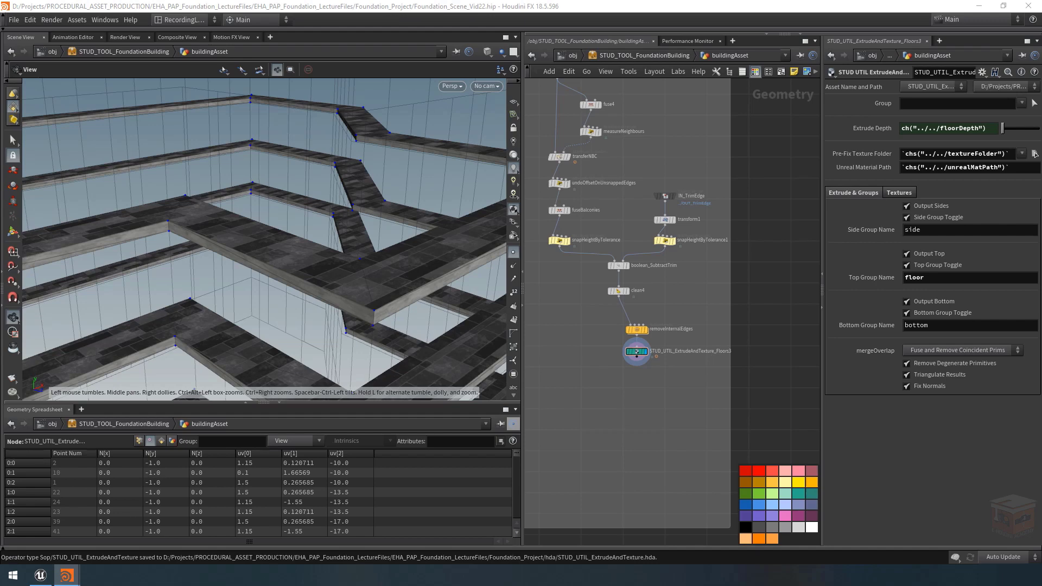
right_click_drag(326, 268, 253, 211)
left_click_drag(254, 211, 313, 251)
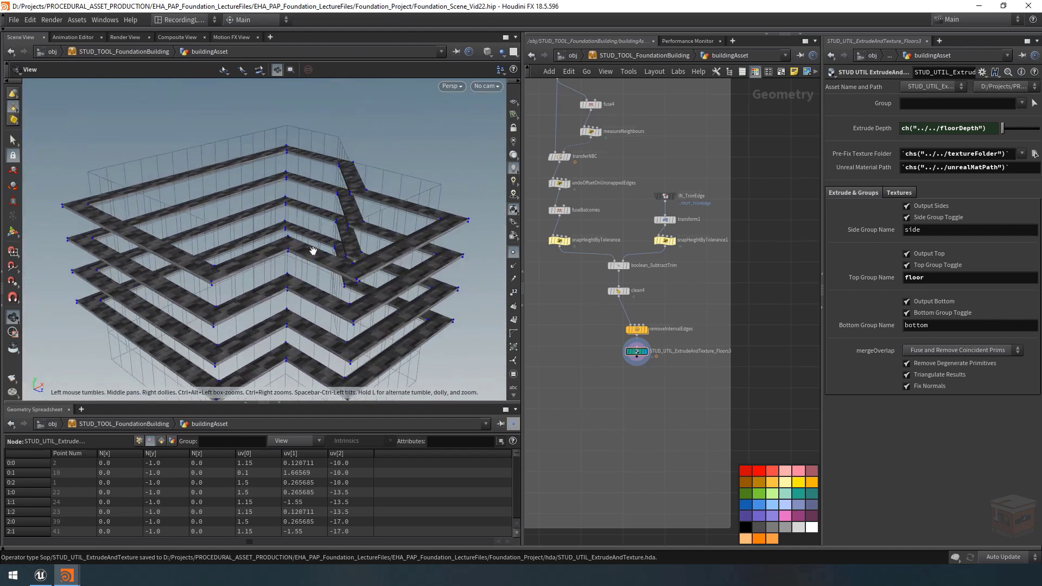
right_click_drag(310, 255, 379, 266)
Set the floors' top preview texture and Unreal top material to Balcony Tiles in STUD_UTIL_ExtrudeAndTexture_Floors3.
left_click_drag(824, 249, 710, 249)
left_click(790, 196)
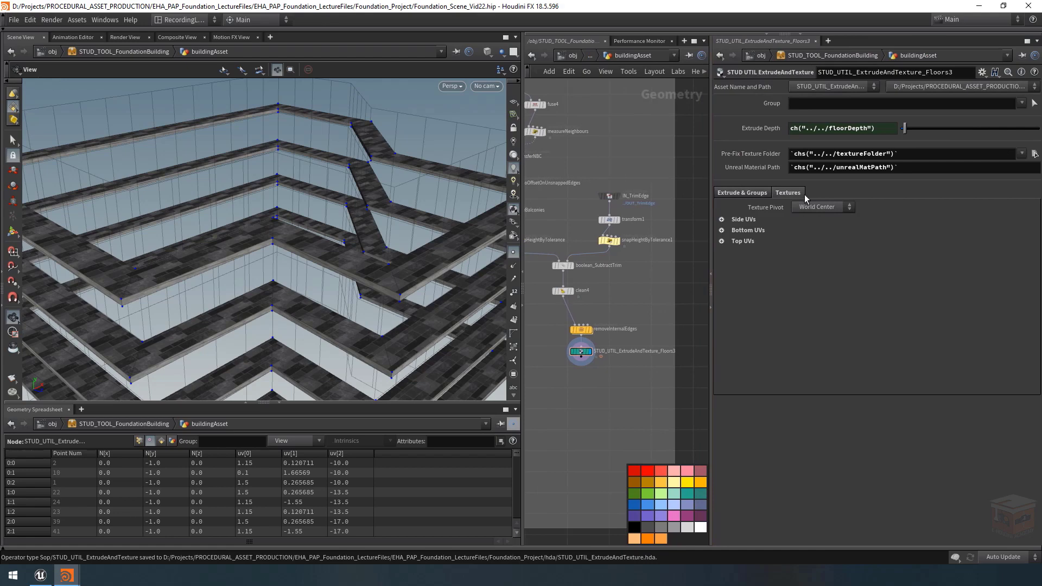
left_click(721, 242)
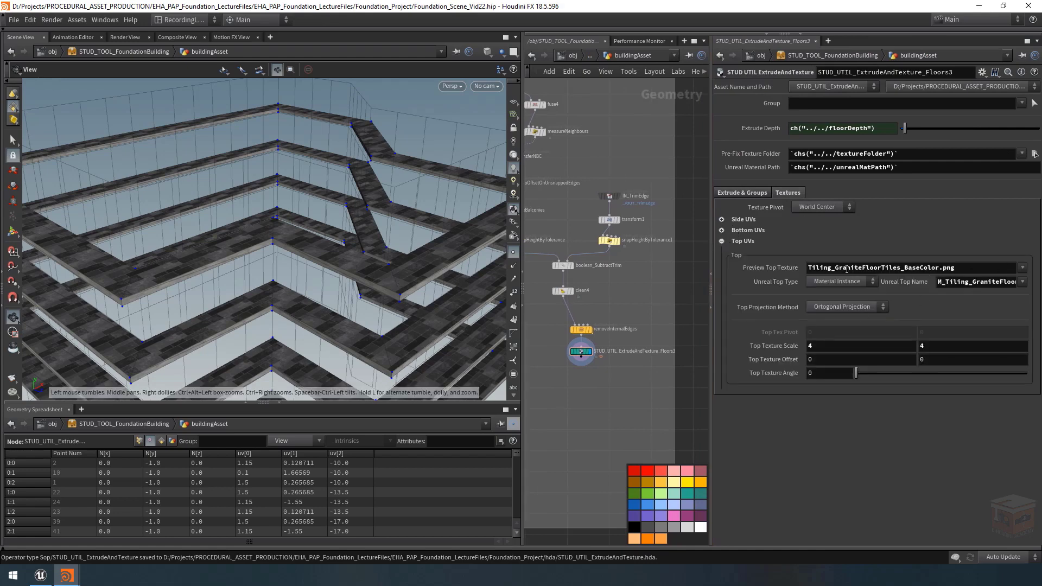
left_click(1023, 268)
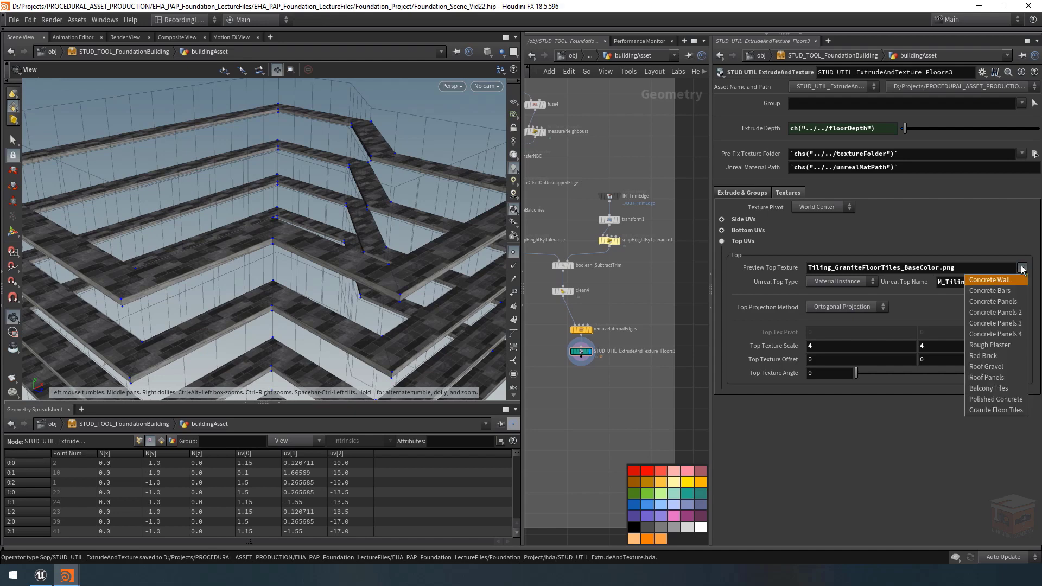
left_click(989, 389)
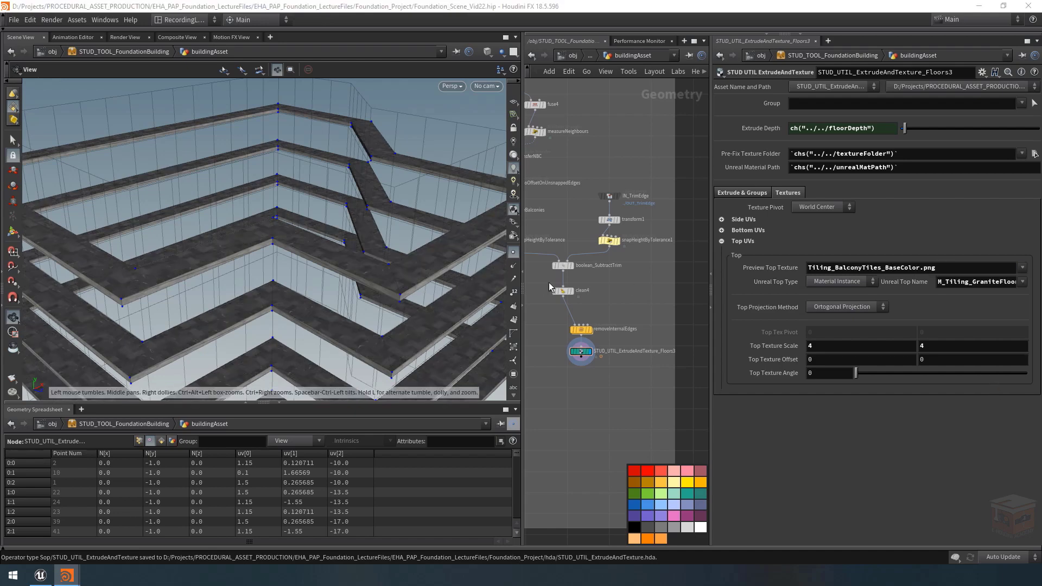
left_click(1023, 283)
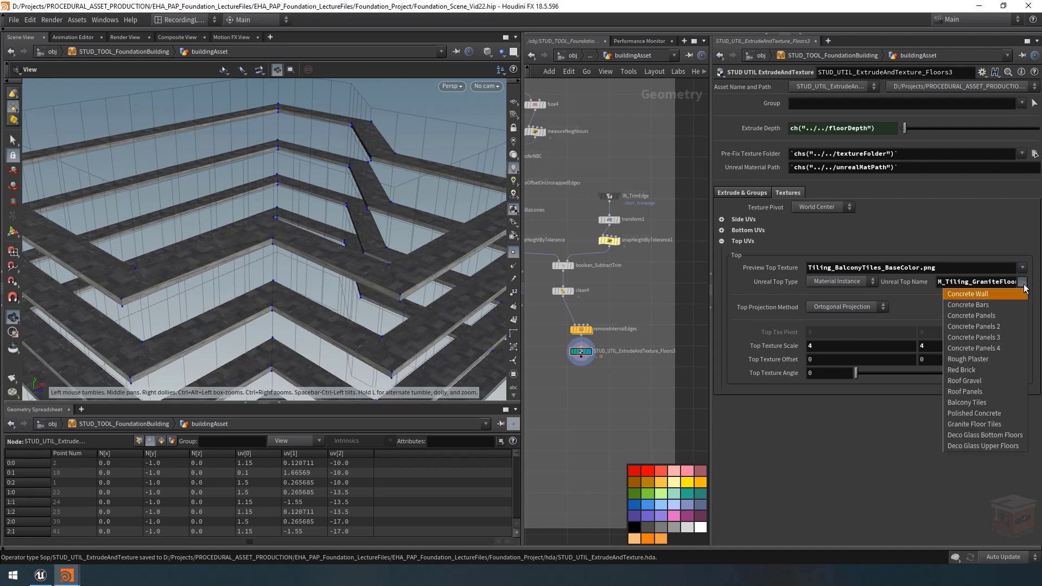
left_click(968, 402)
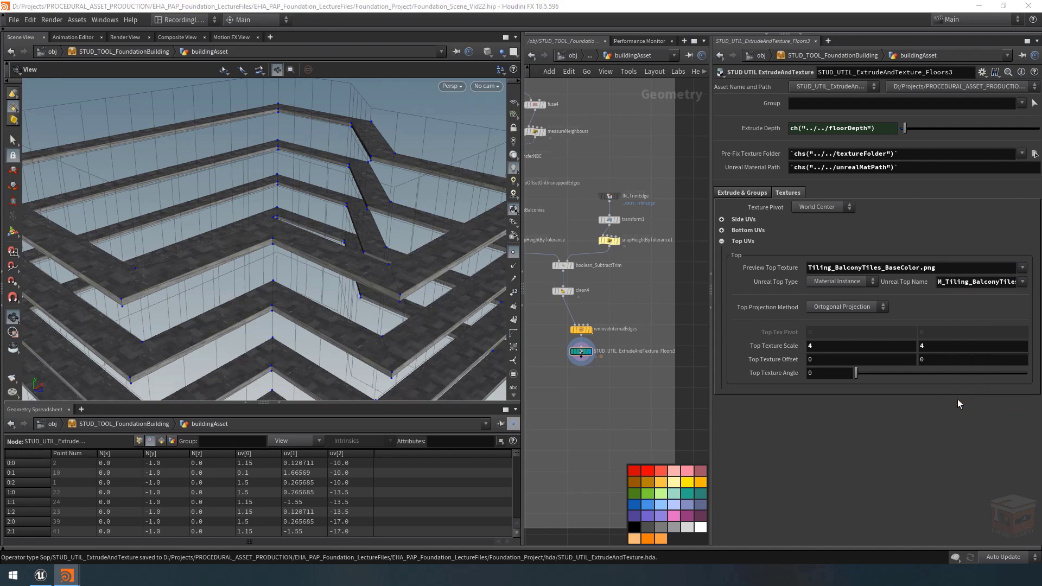
scroll(328, 253, "up", 10)
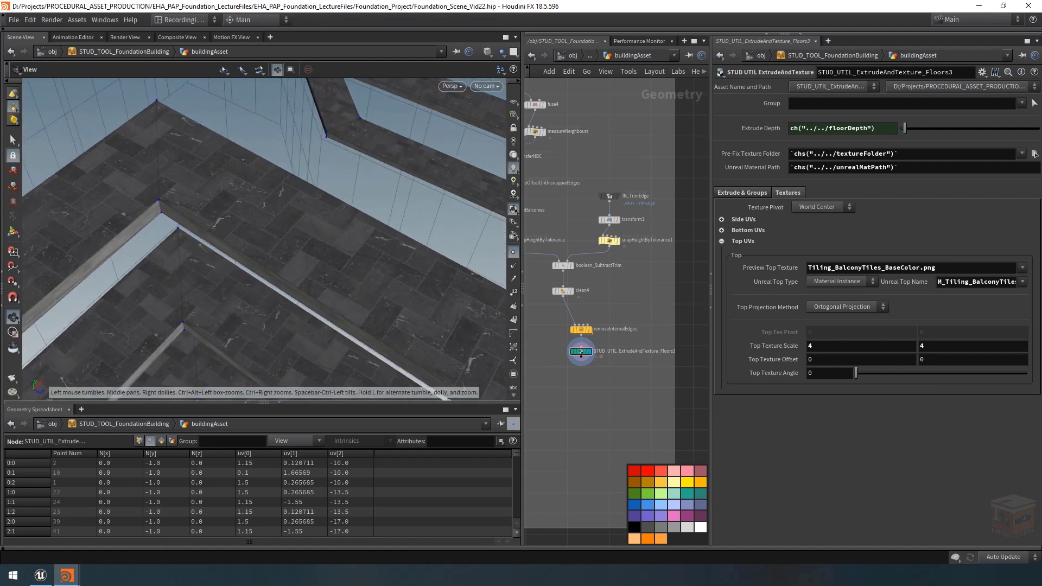
Check the floors' bottom texture settings, then collapse the Bottom UVs and Top UVs parameter groups.
left_click(722, 230)
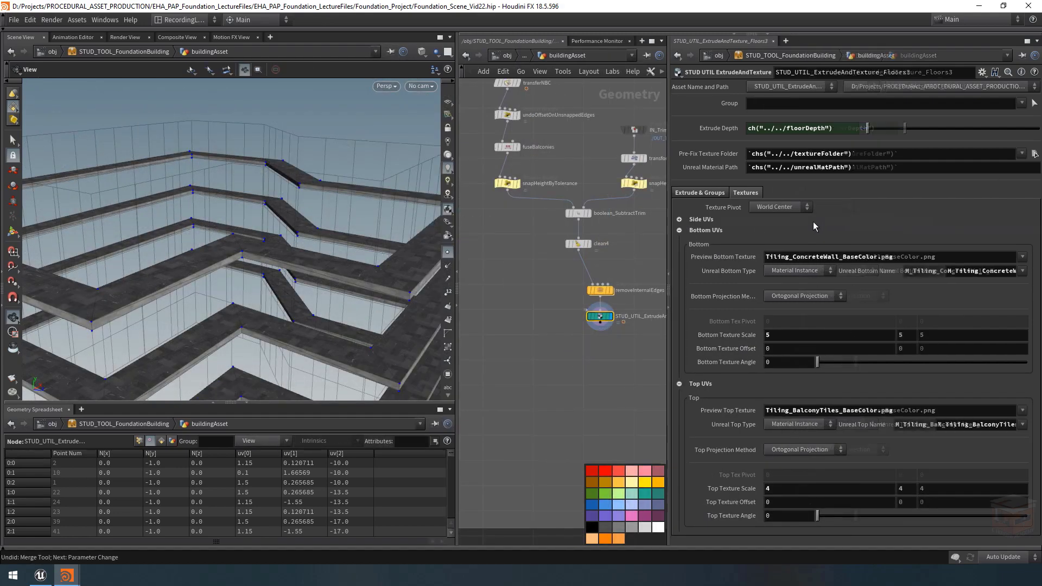
left_click(679, 230)
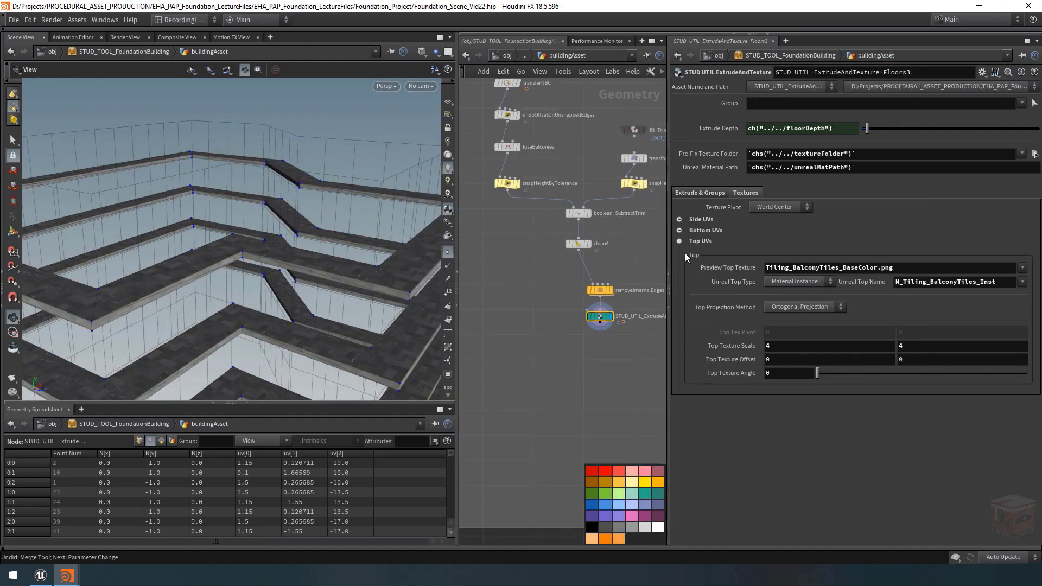
left_click(679, 241)
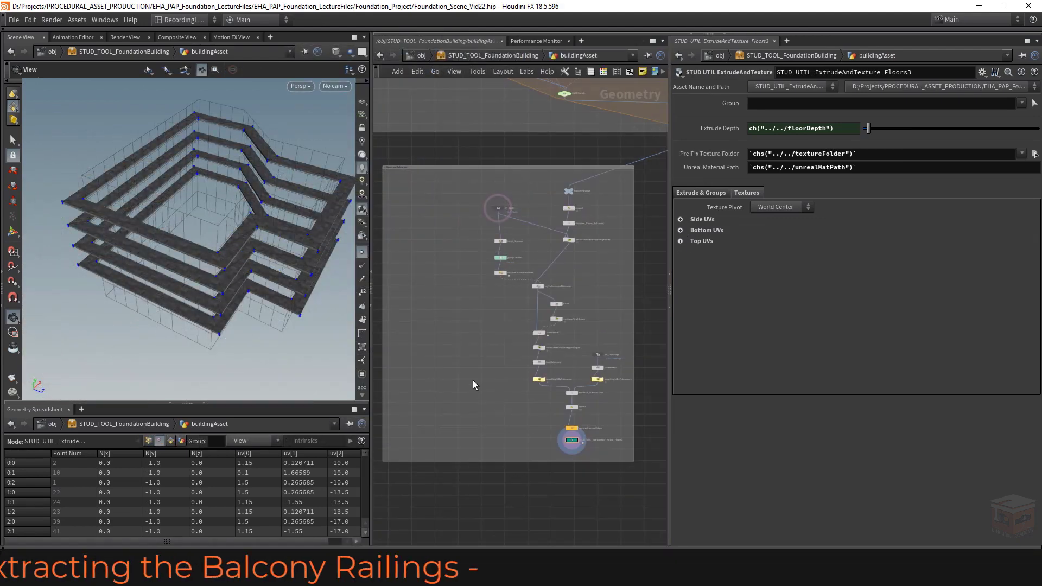
left_click_drag(217, 228, 219, 215)
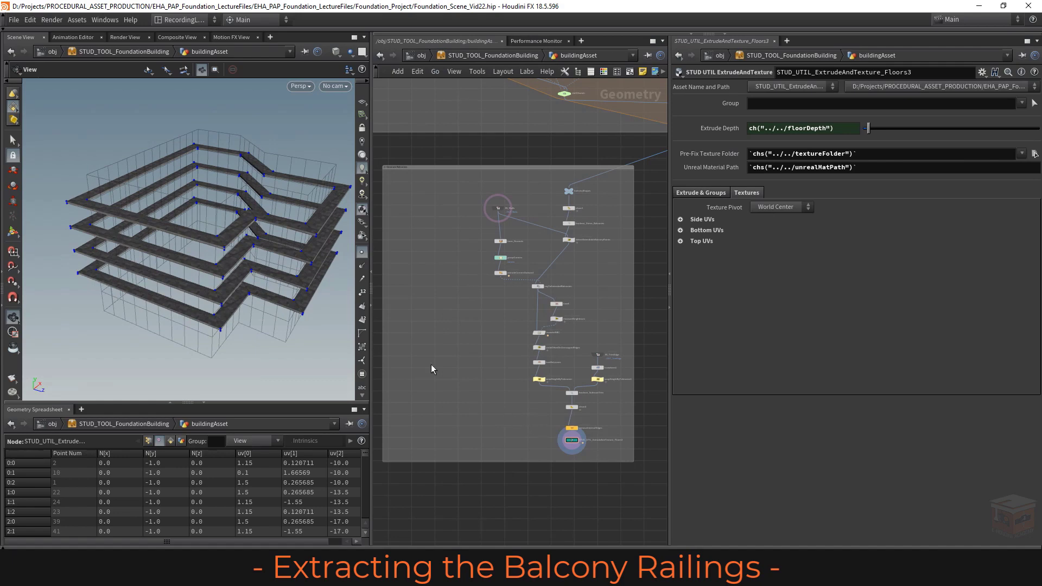
scroll(467, 367, "down", 5)
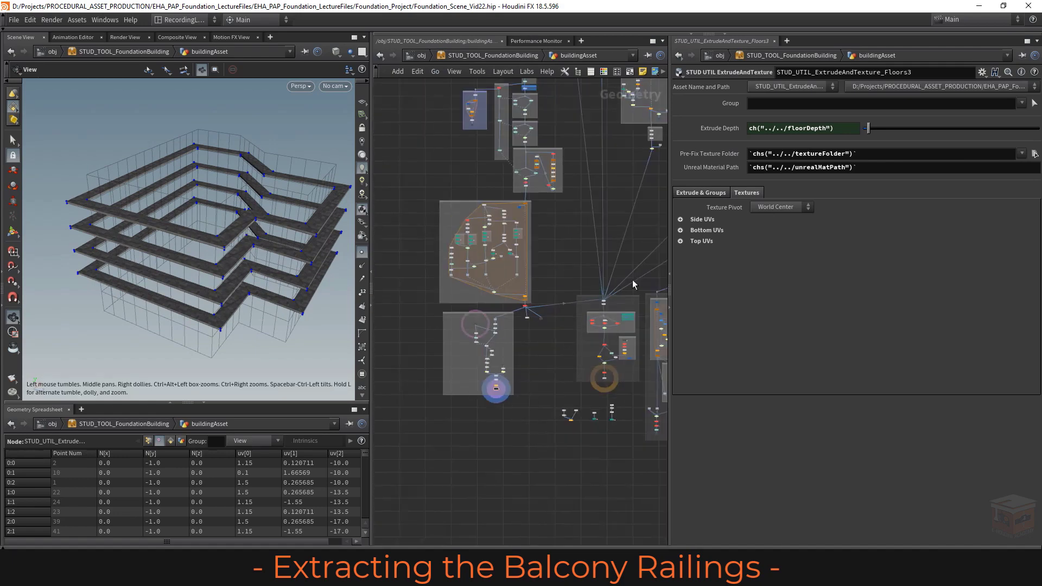
scroll(477, 369, "up", 5)
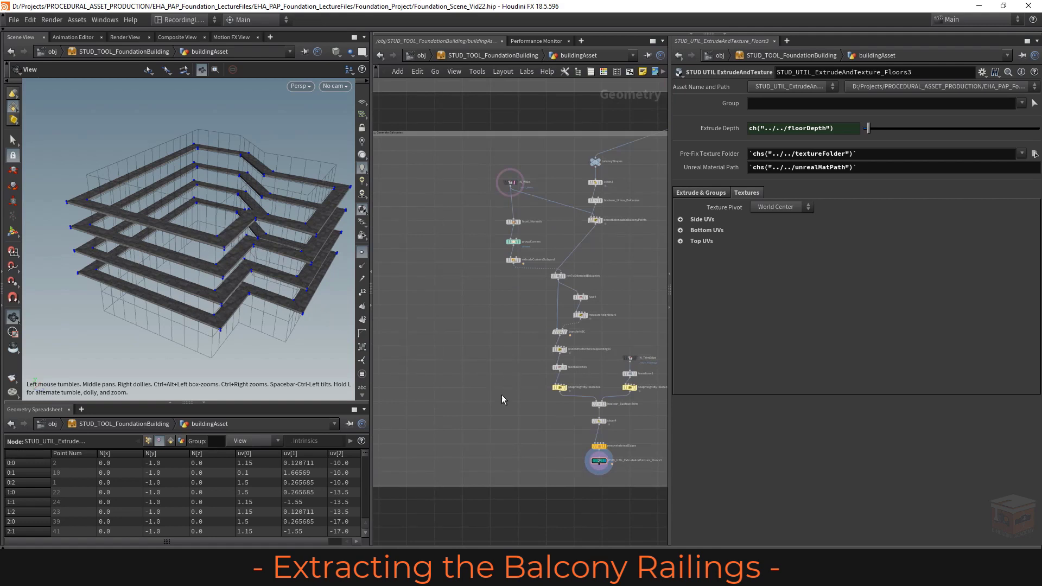
middle_click_drag(499, 399, 500, 393)
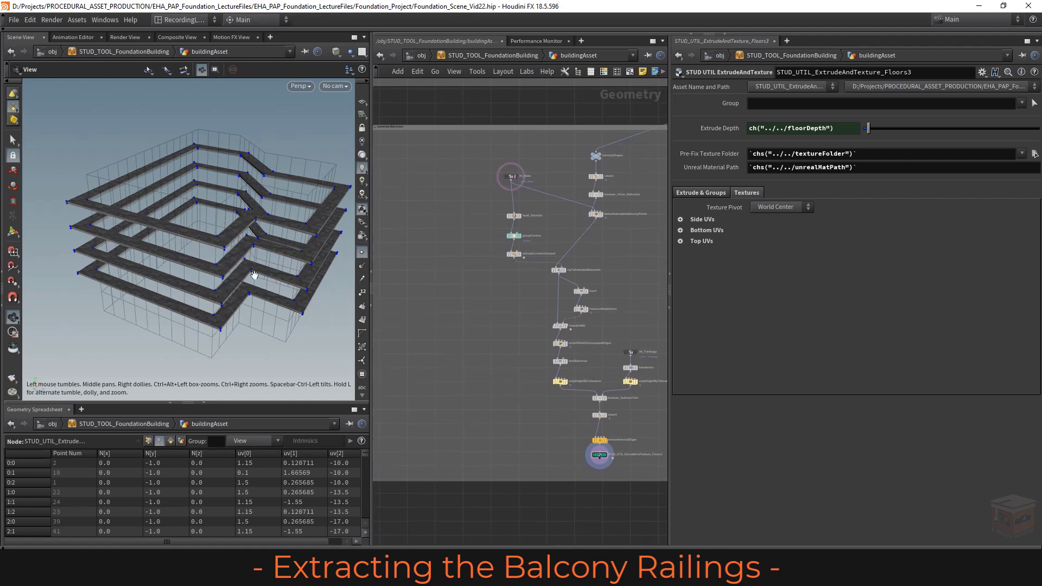
mouse_move(259, 231)
left_mouse_down()
mouse_move(239, 233)
mouse_move(261, 238)
left_mouse_up()
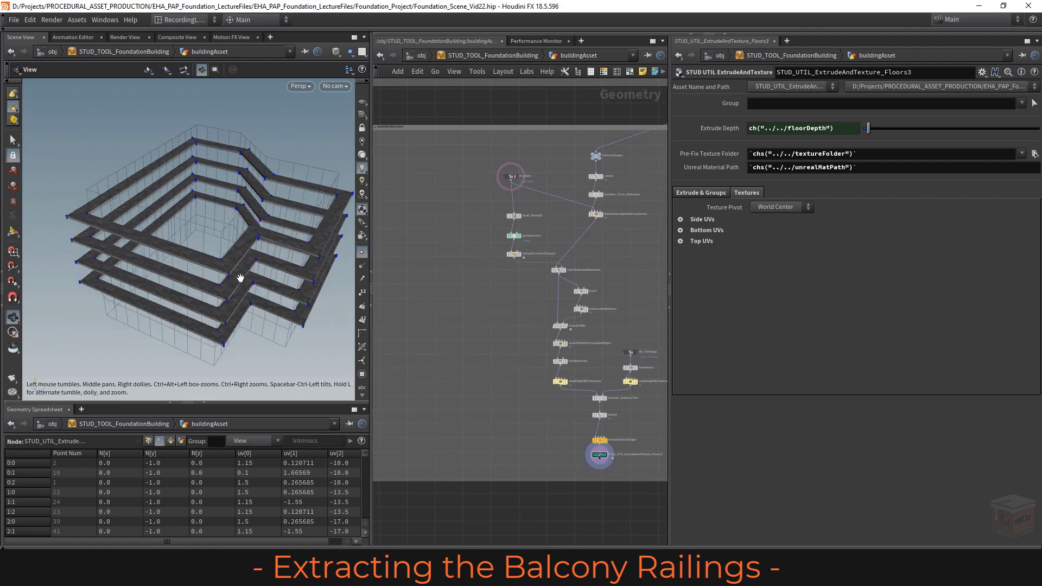
Display the removeInternalEdges node's output and examine the balcony floor surfaces and their corners.
scroll(627, 457, "up", 3)
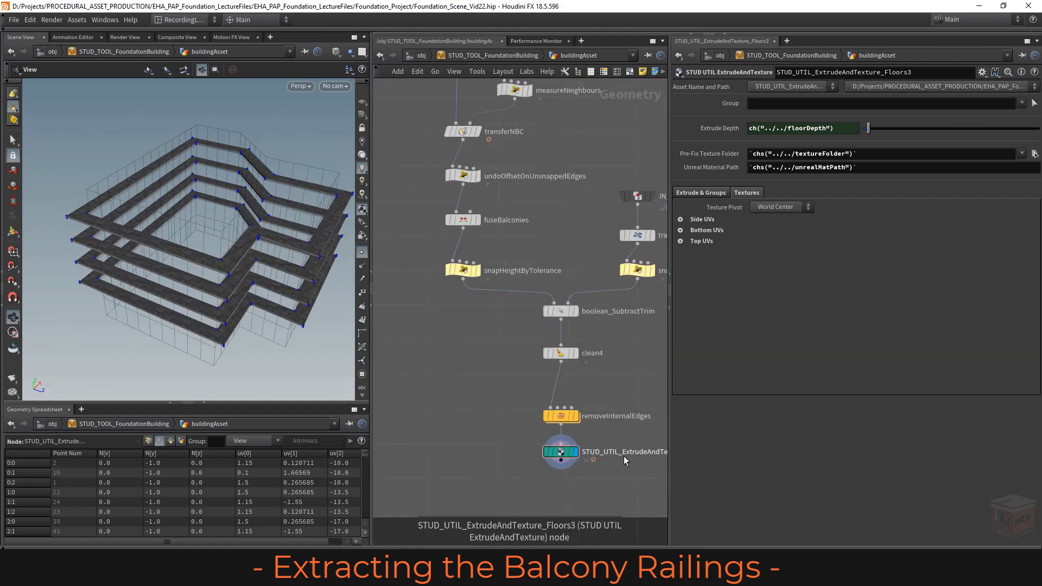
left_click(576, 416)
left_click(563, 416)
right_click_drag(254, 276, 131, 220)
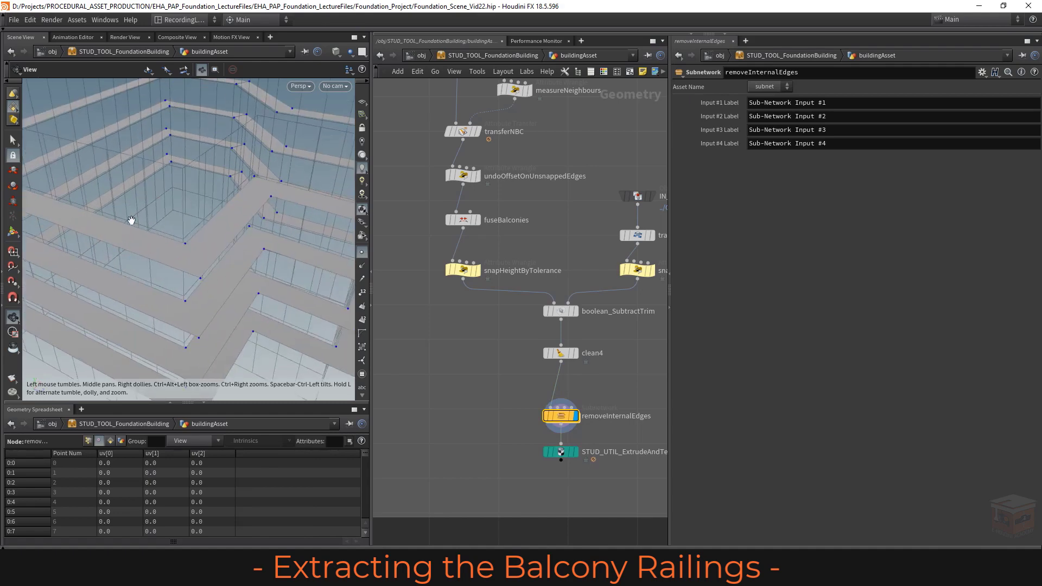
middle_click_drag(207, 230, 157, 257)
right_click_drag(203, 208, 258, 261)
middle_click_drag(197, 269, 185, 218)
left_click_drag(250, 225, 165, 232)
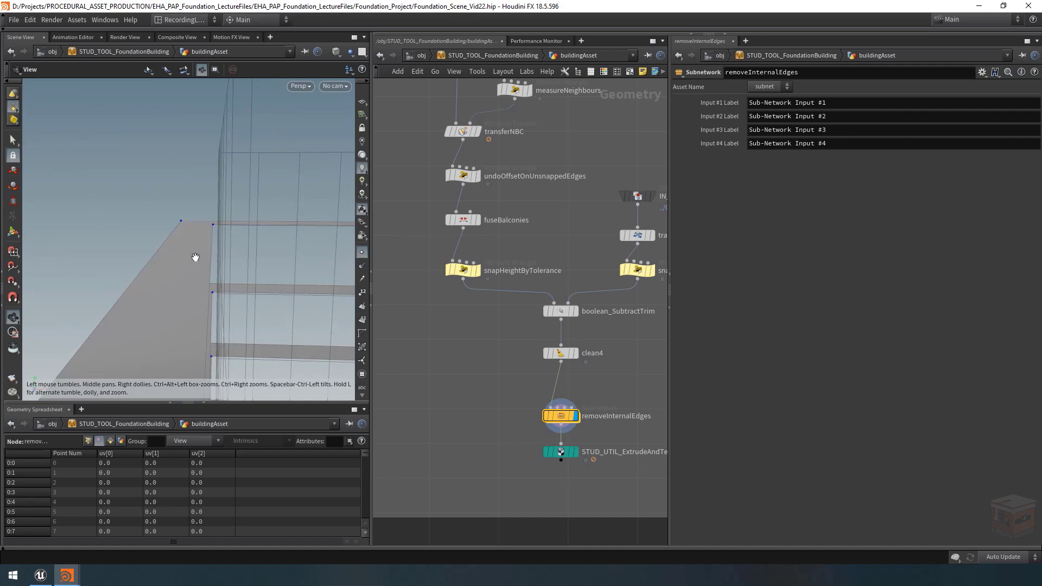
left_click_drag(193, 258, 244, 275)
Display the fuseBalconies node's output and examine the segmented balcony floors from several angles.
scroll(552, 386, "down", 5)
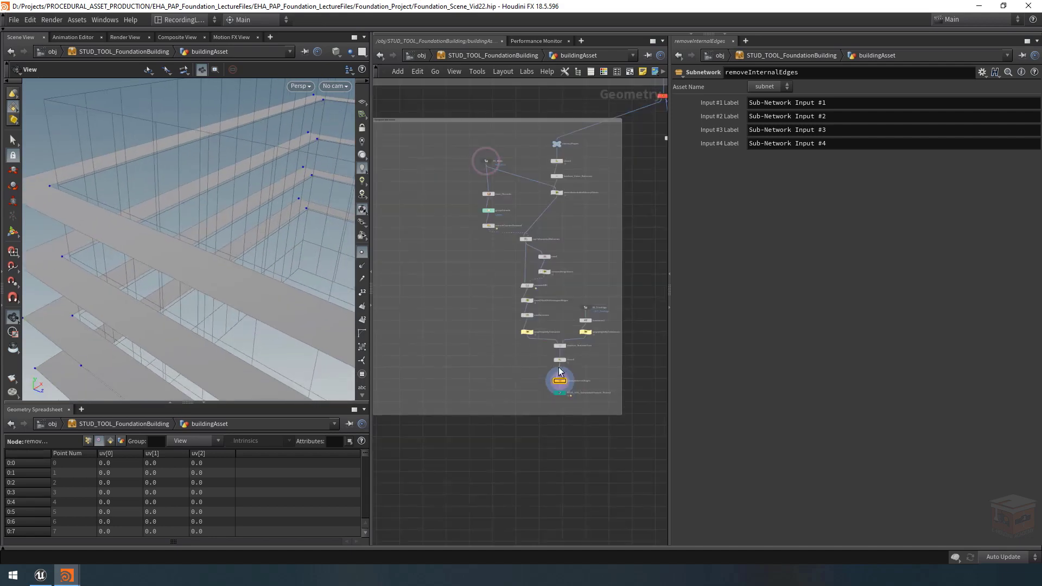
scroll(552, 386, "up", 5)
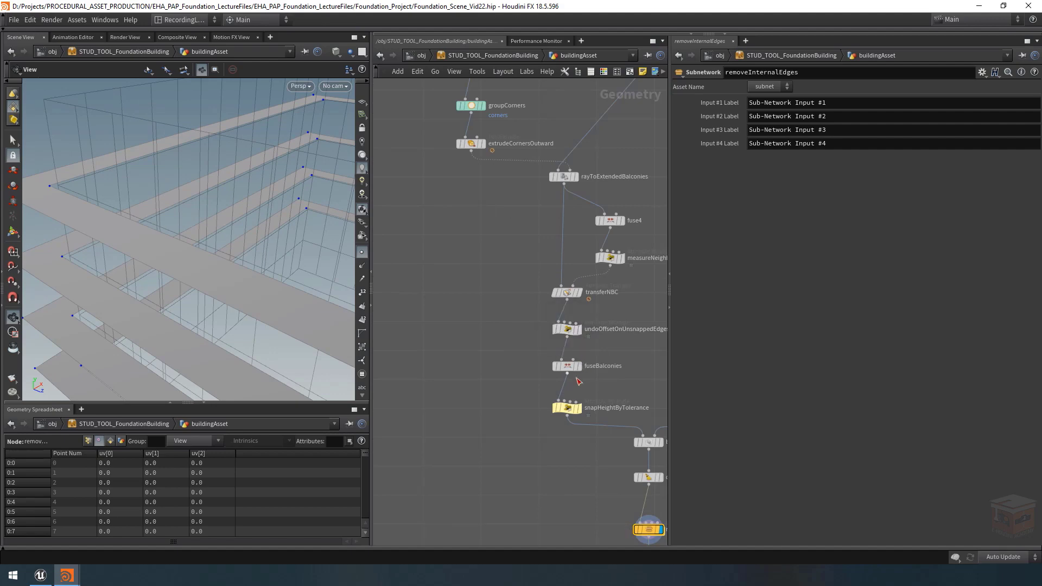
mouse_move(581, 368)
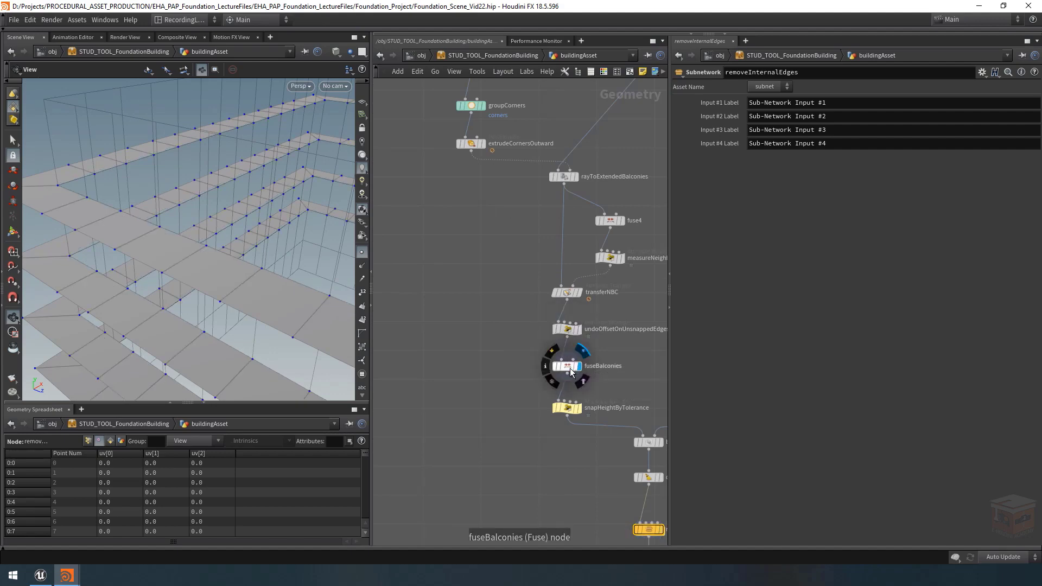
left_click(581, 368)
scroll(129, 225, "down", 5)
left_click_drag(204, 249, 167, 232)
right_click_drag(193, 212, 467, 259)
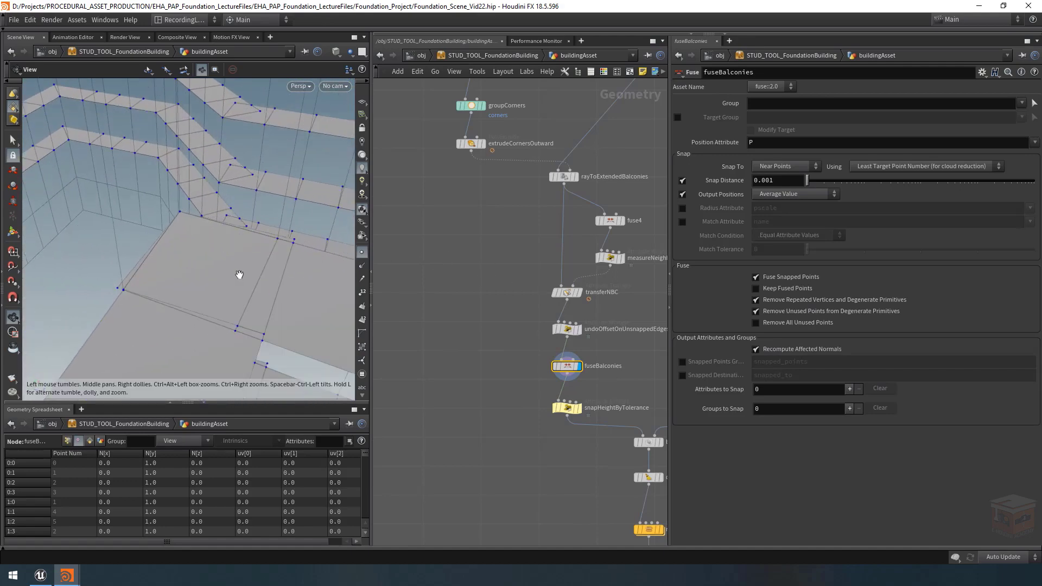
left_click_drag(239, 275, 239, 274)
middle_click_drag(239, 274, 171, 278)
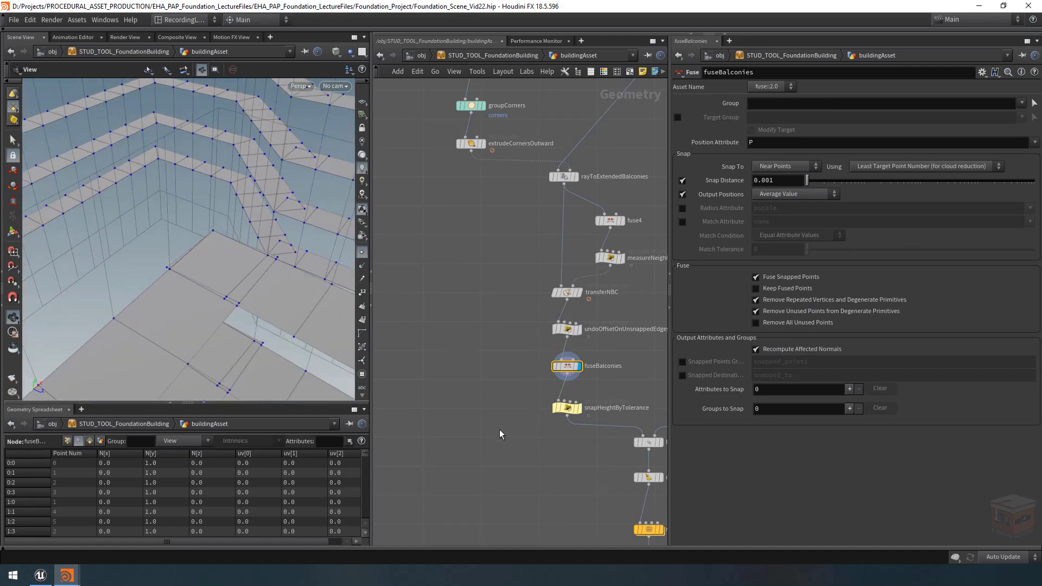
Add a PolyExtrude node beside snapHeightByTolerance, connect it to the output of fuseBalconies and display it.
scroll(499, 429, "down", 2)
mouse_move(501, 400)
middle_mouse_down()
mouse_move(502, 384)
mouse_move(487, 384)
middle_mouse_up()
key("Tab")
type("p")
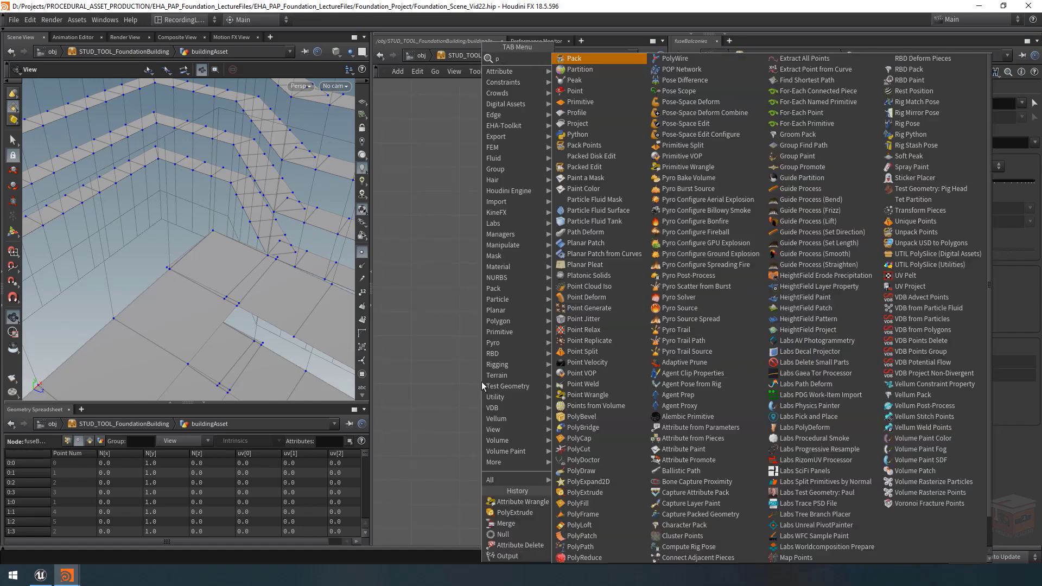
type("olyex")
key("Return")
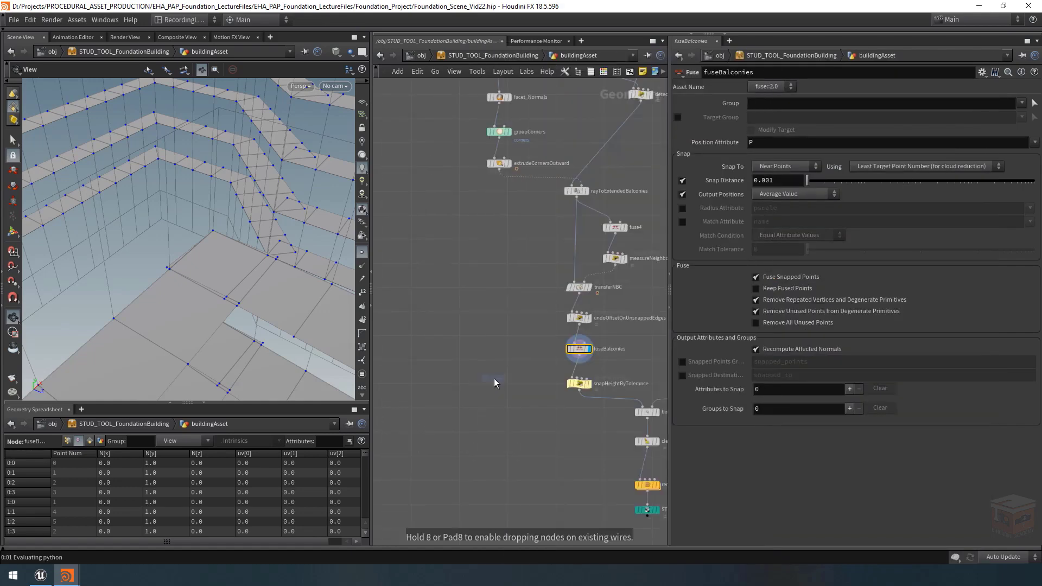
left_click(479, 382)
scroll(500, 371, "up", 3)
left_click(466, 378)
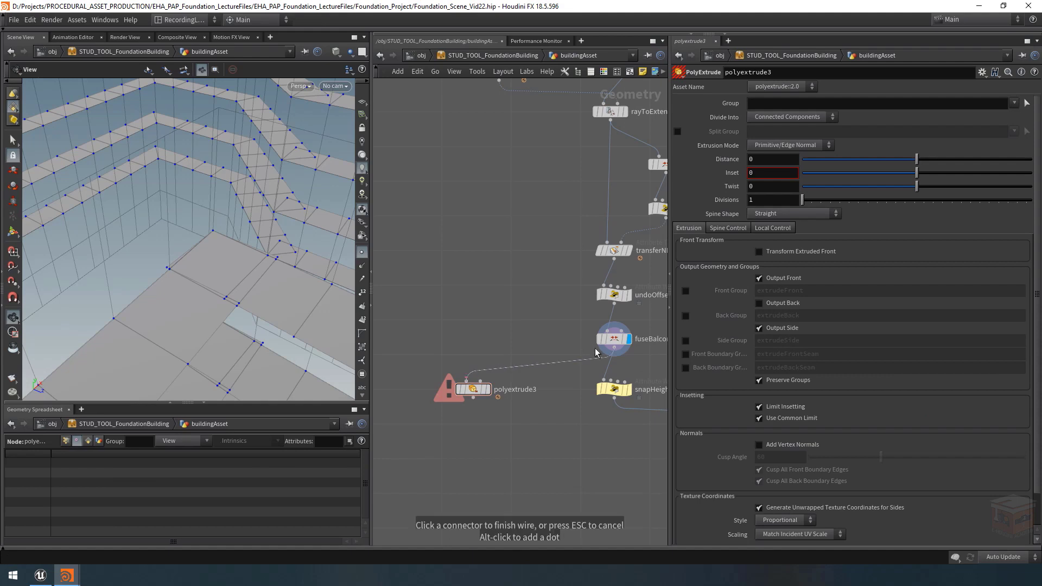
left_click(612, 350)
left_click(487, 389)
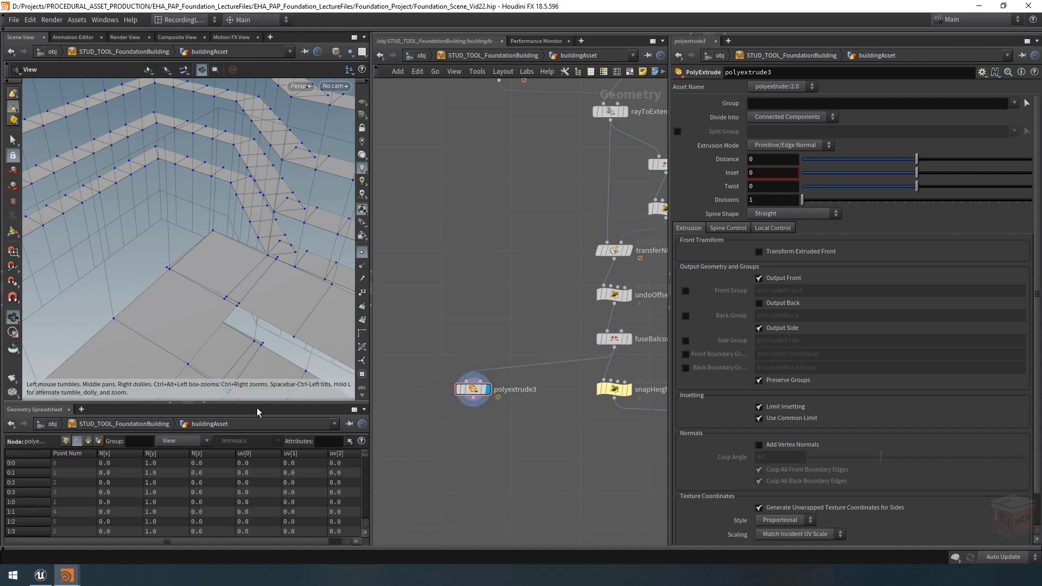
Rename the new PolyExtrude node as polyextrude_Inset3.
double_click(533, 390)
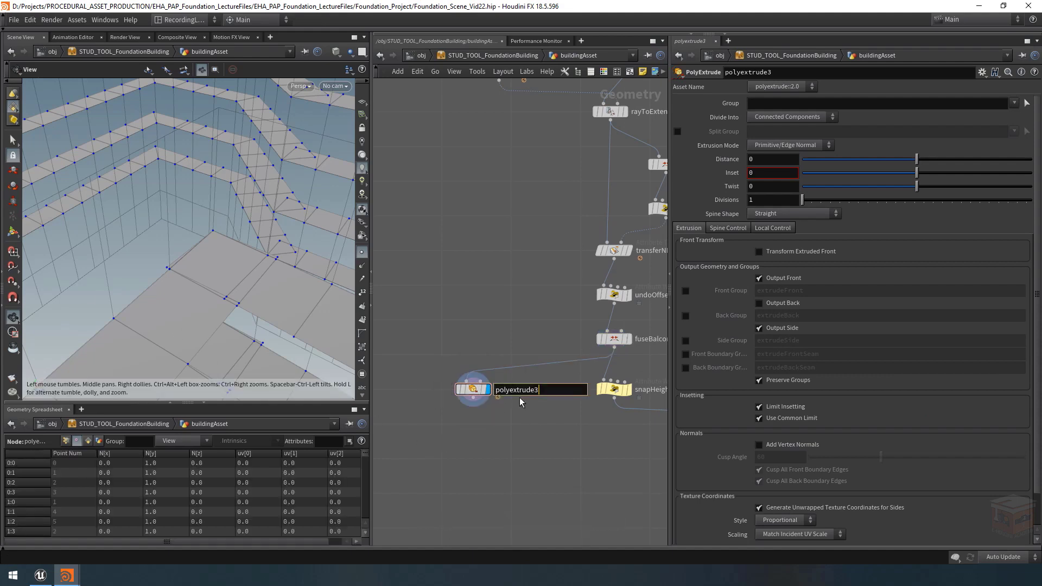
type("_Inset3")
key("Return")
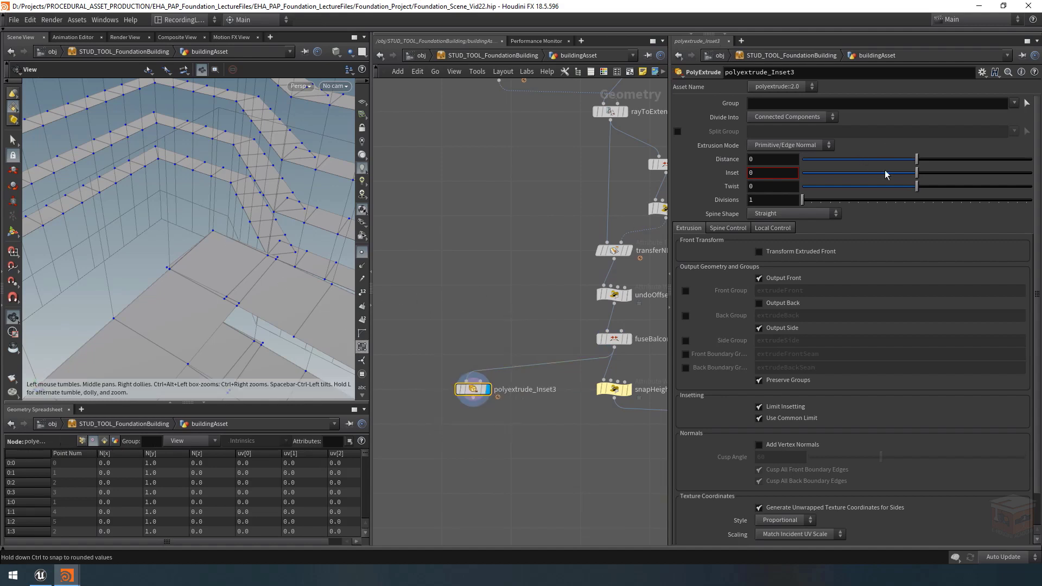
Set the inset of polyextrude_Inset3 to about 0.332 and turn off Output Front, keeping only the side strips.
left_click_drag(917, 175, 956, 181)
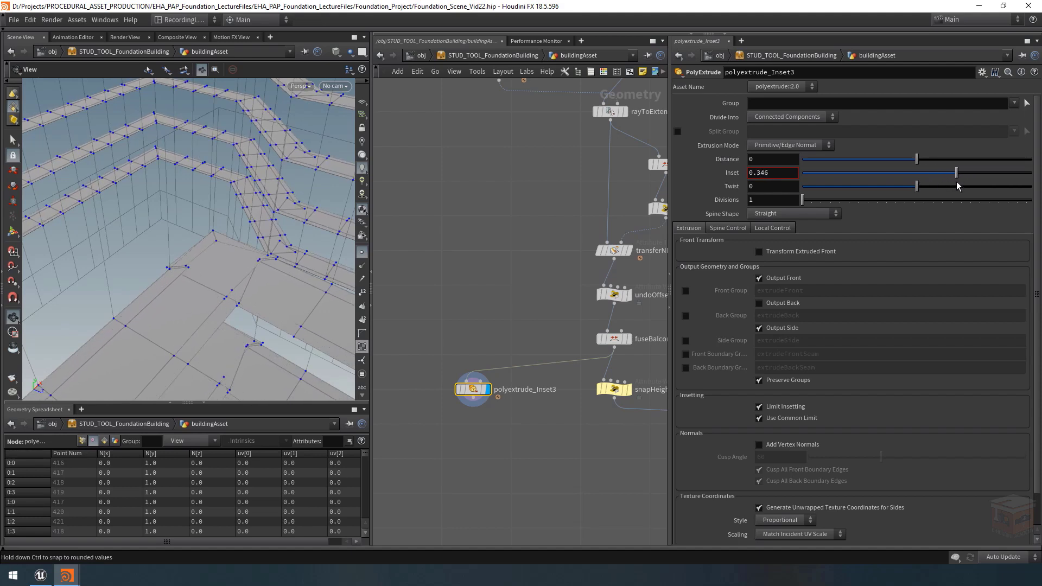
mouse_move(242, 286)
left_mouse_down()
mouse_move(255, 287)
mouse_move(239, 266)
left_mouse_up()
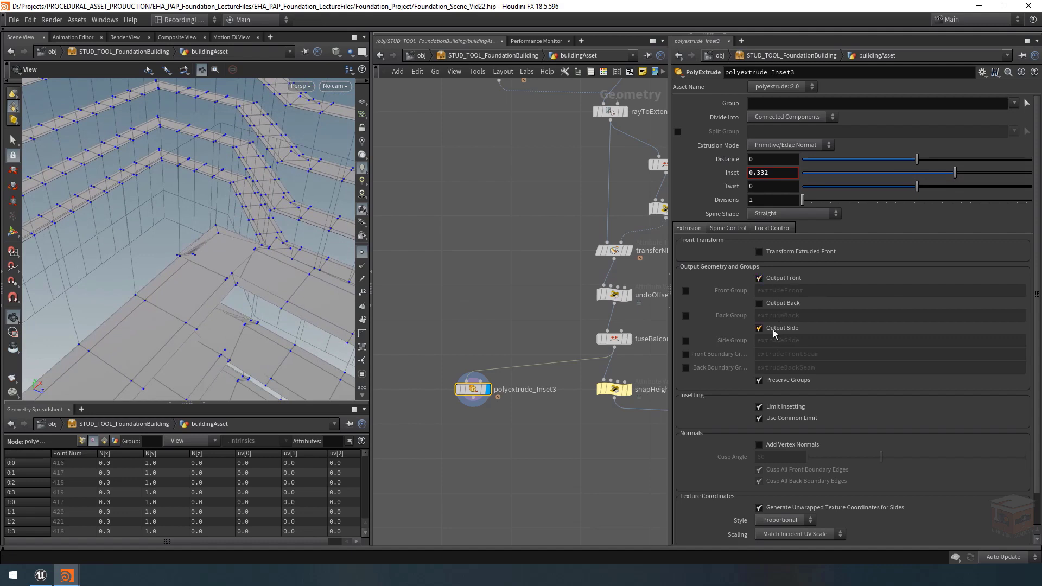
left_click(779, 279)
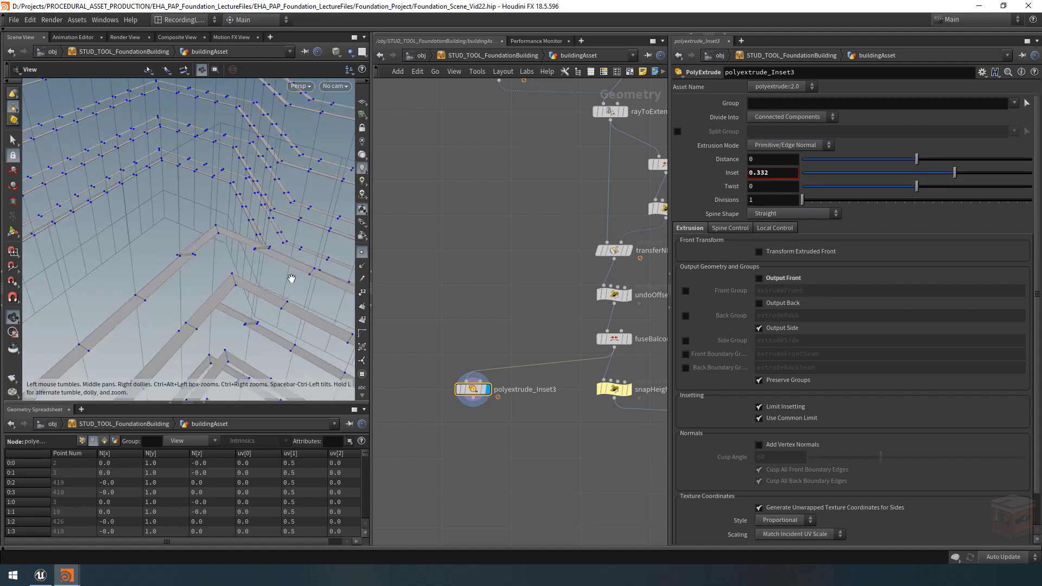
left_click_drag(291, 279, 221, 239)
scroll(522, 341, "up", 2)
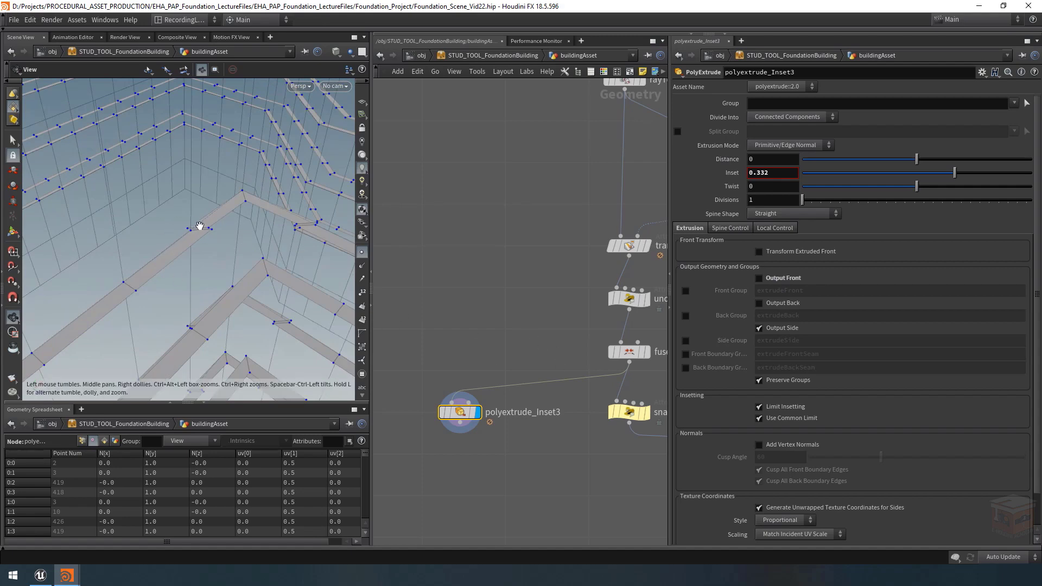
left_click_drag(254, 285, 325, 302)
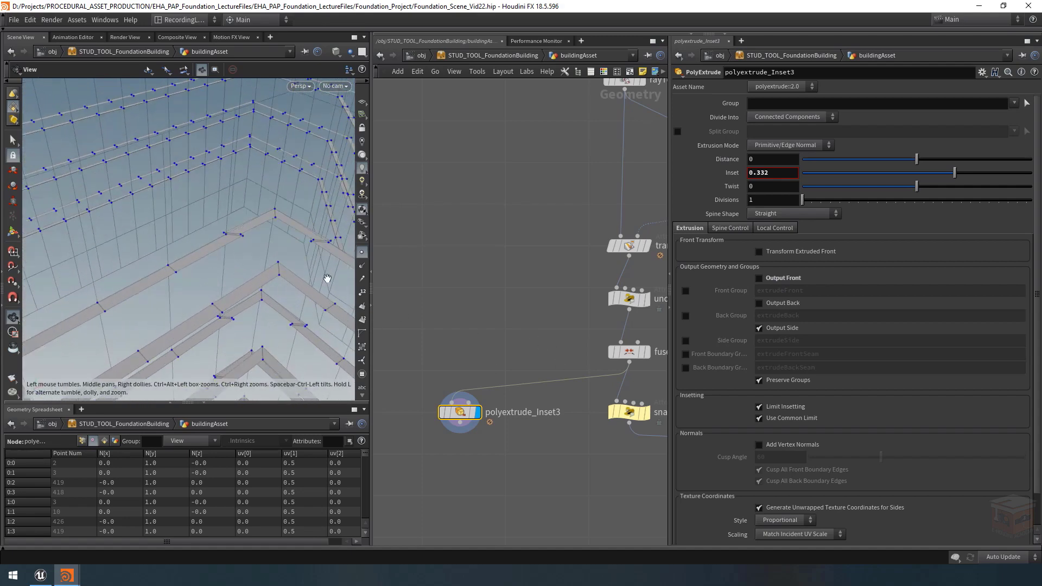
middle_click_drag(507, 464, 514, 416)
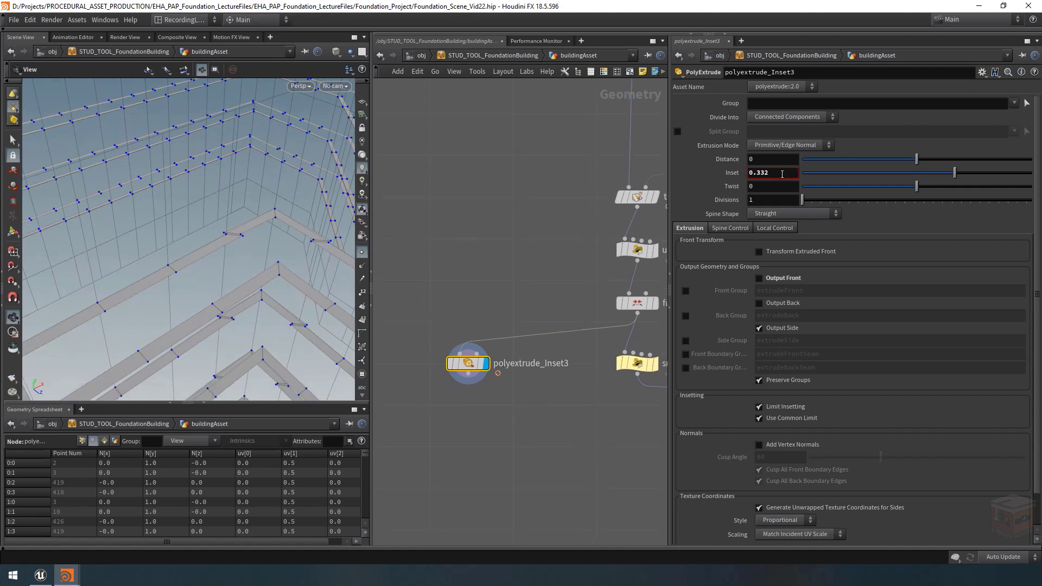
scroll(233, 232, "up", 5)
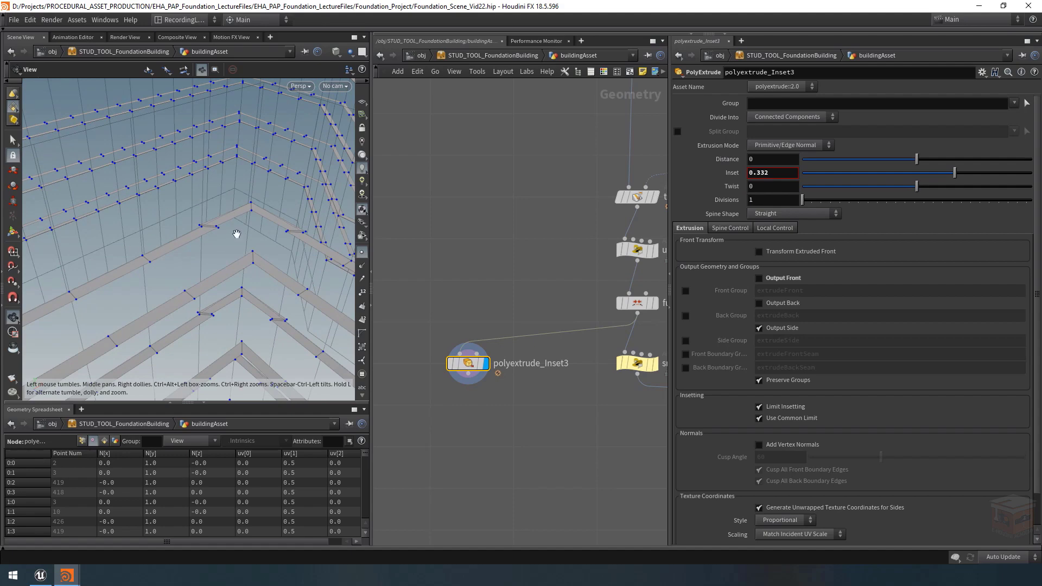
Open the type properties of STUD_TOOL_FoundationBuilding and collapse the Building Settings and Doors And Windows parameter folders.
right_click(118, 57)
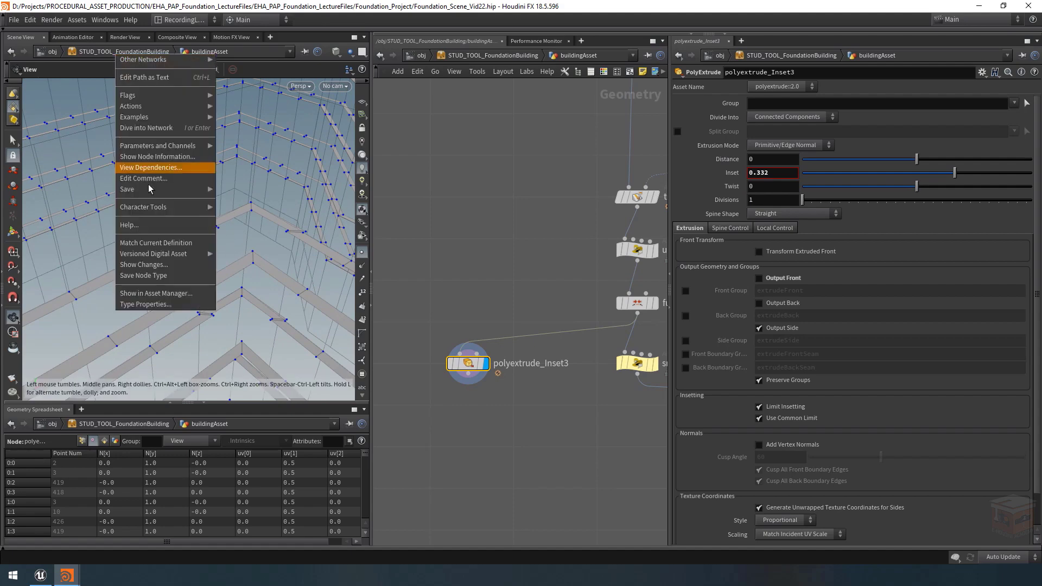
left_click(168, 304)
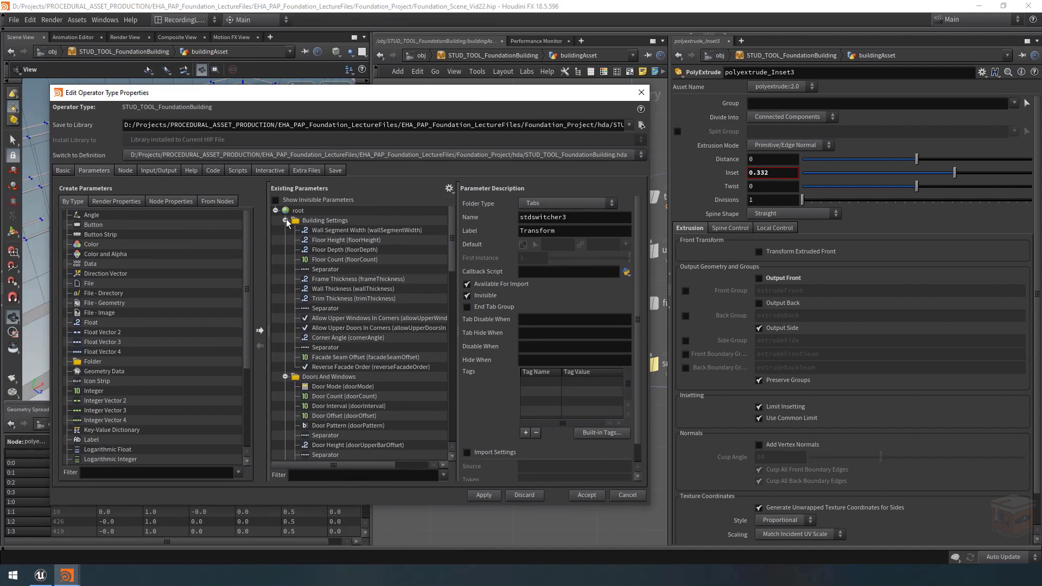
left_click(285, 220)
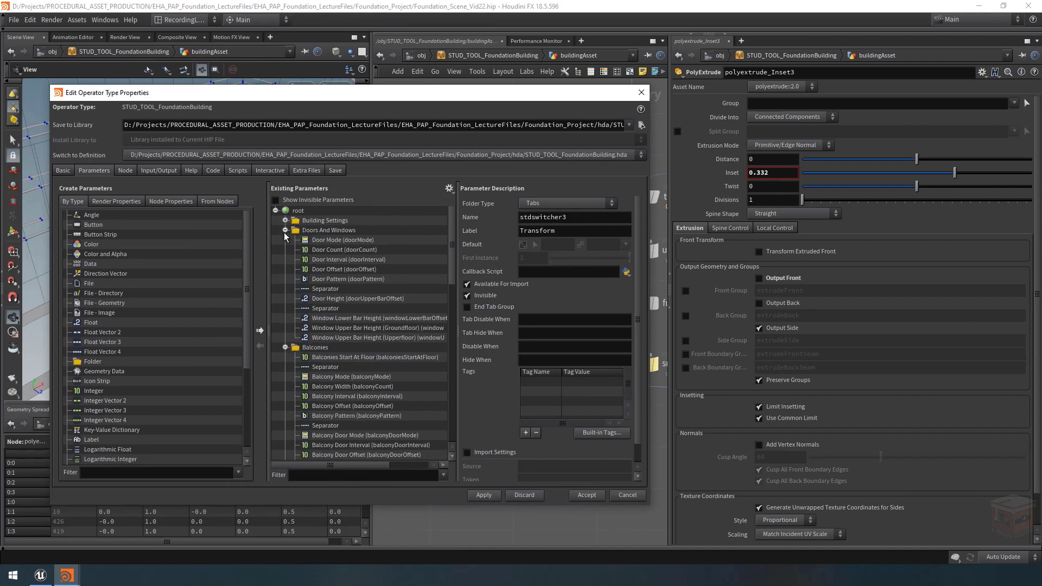
left_click(285, 230)
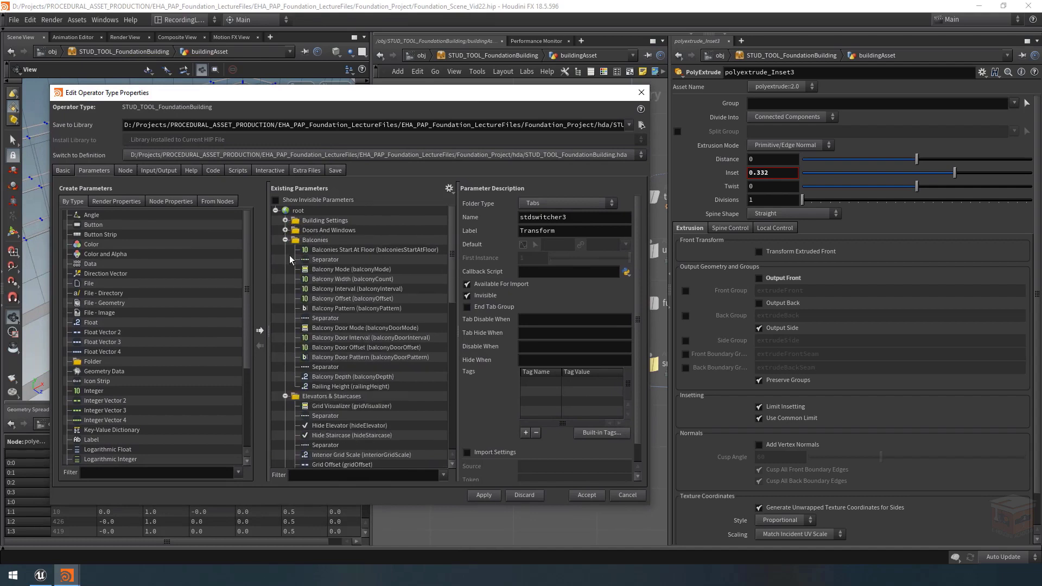
Duplicate the Railing Height parameter in the Balconies folder, placing the copy directly below Balcony Depth.
left_click(333, 377)
left_click(354, 357)
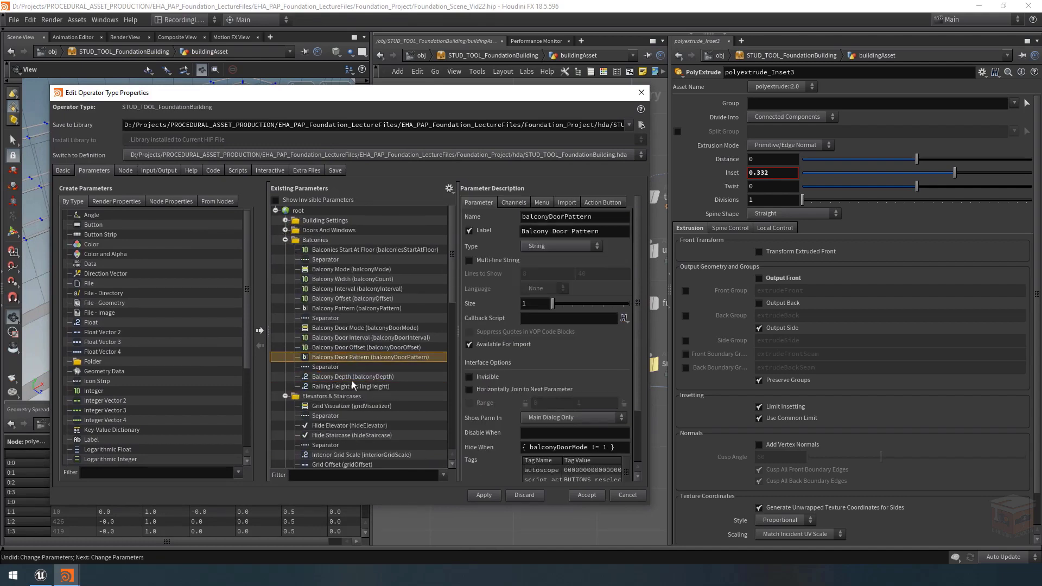
left_click(336, 387)
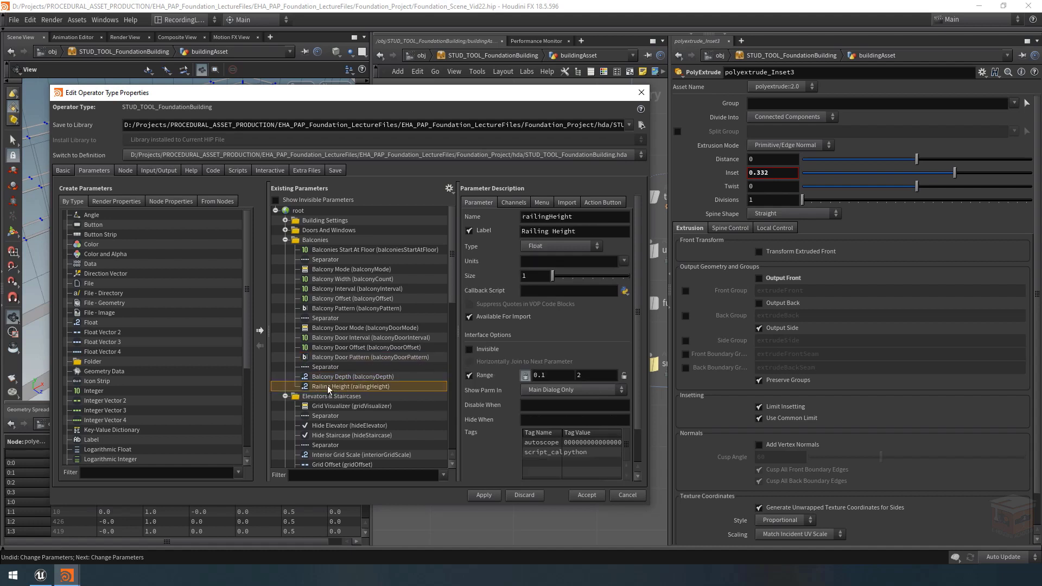
left_click(332, 377)
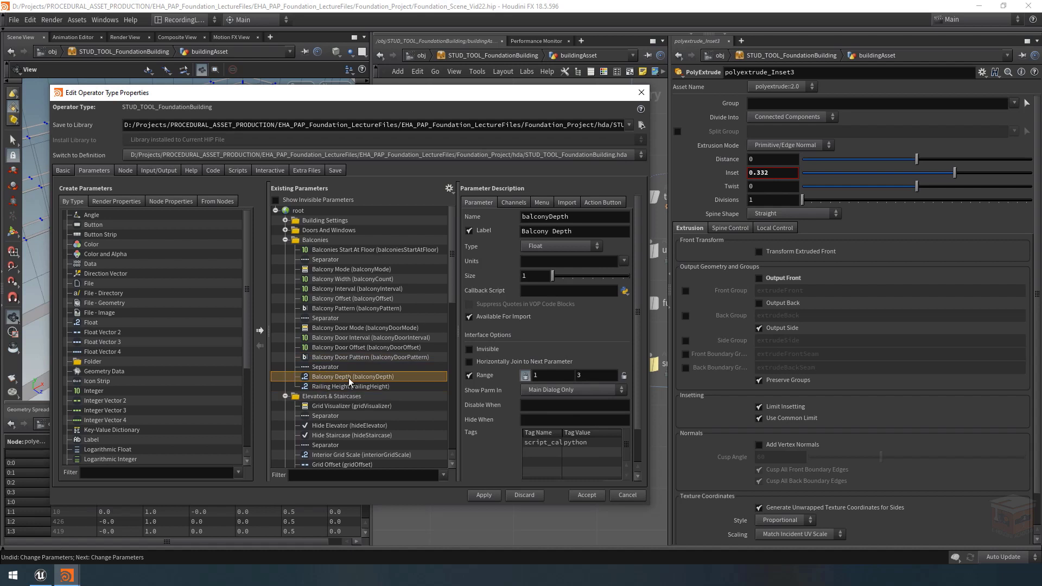
key("ctrl+v")
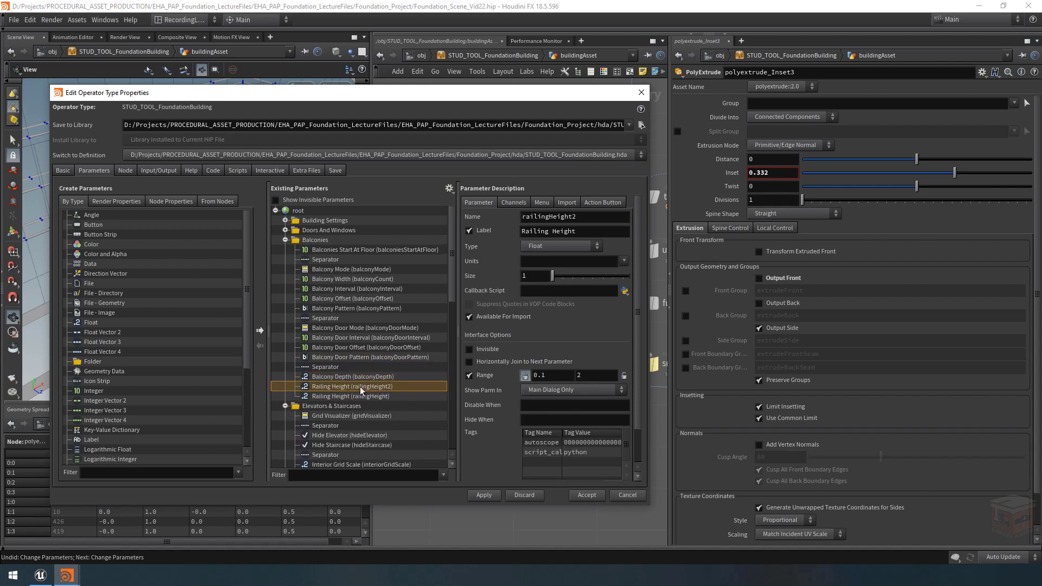
Name the copied parameter railingThickness and label it Railing Thickness.
double_click(591, 216)
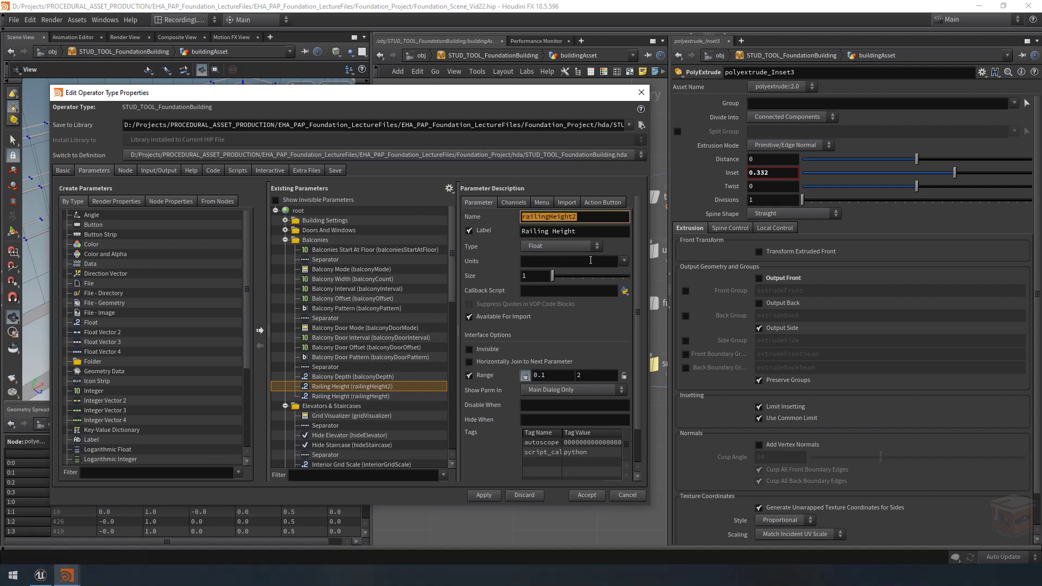
left_click(604, 218)
key("BackSpace")
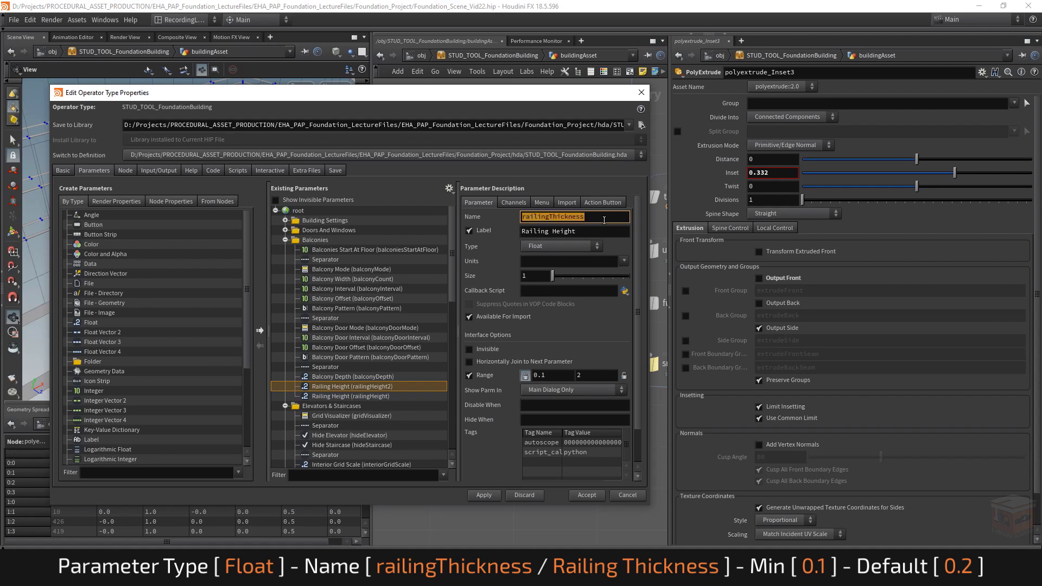
key("Return")
left_click_drag(610, 231, 549, 233)
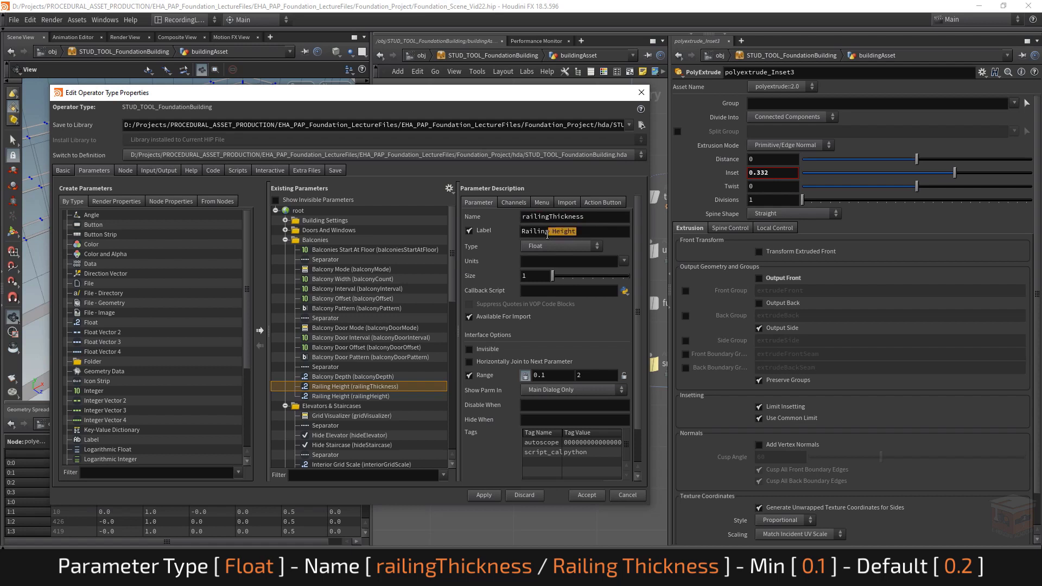
type("Thickness")
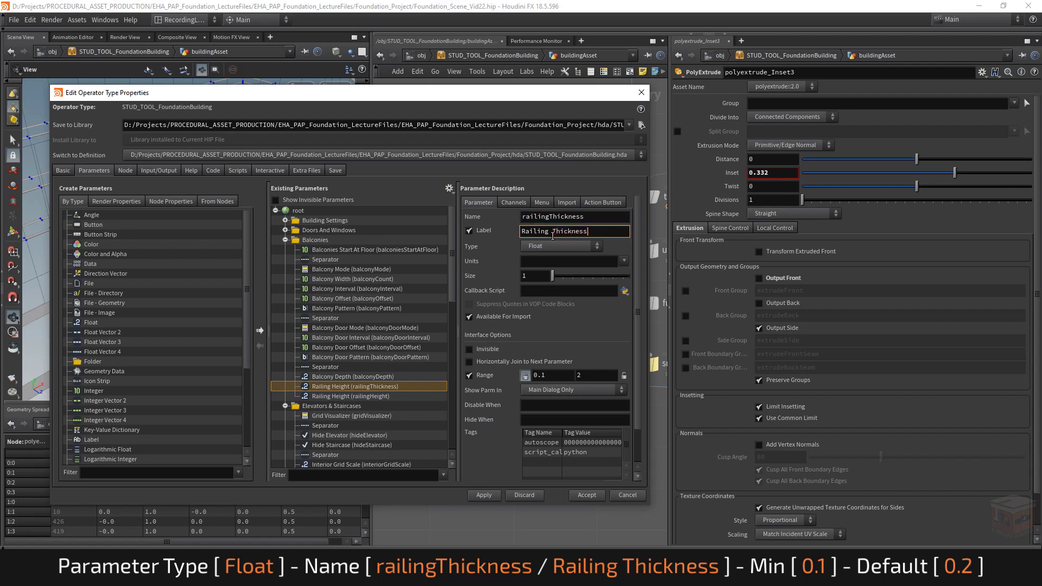
key("Return")
Set the upper limit of the Railing Thickness parameter's range to 1.
left_click(542, 376)
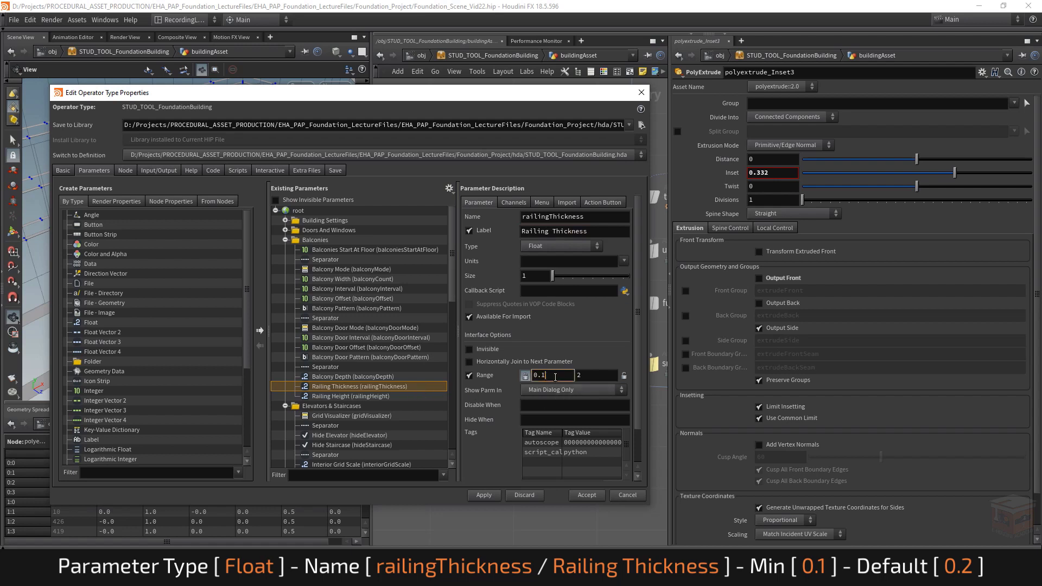
double_click(581, 376)
type("1")
key("Return")
Set the Railing Thickness parameter's default value to 0.2 and accept the type properties.
left_click(514, 203)
left_click_drag(546, 255, 511, 254)
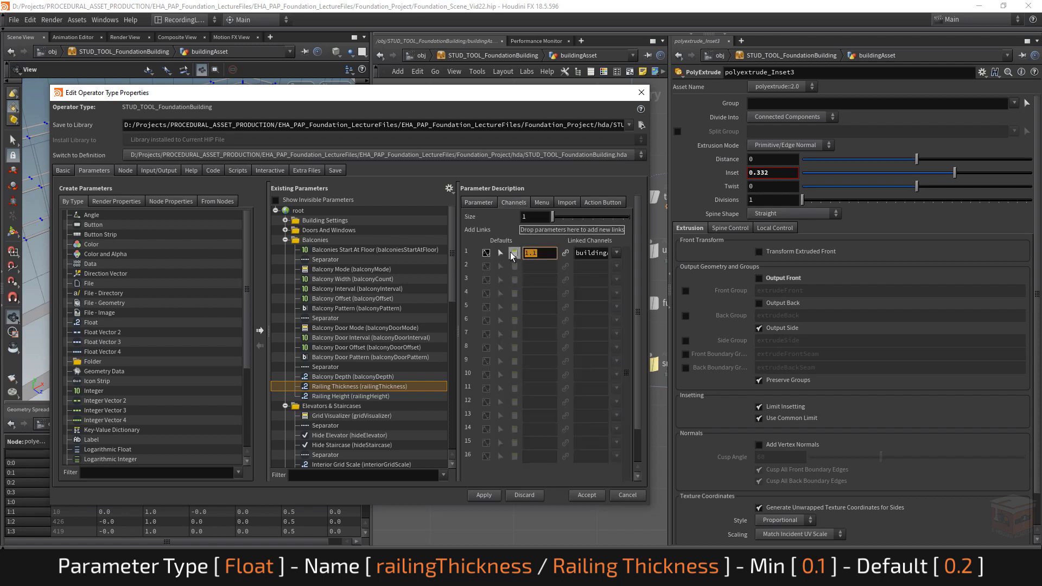
type("0.2")
key("Return")
left_click(473, 203)
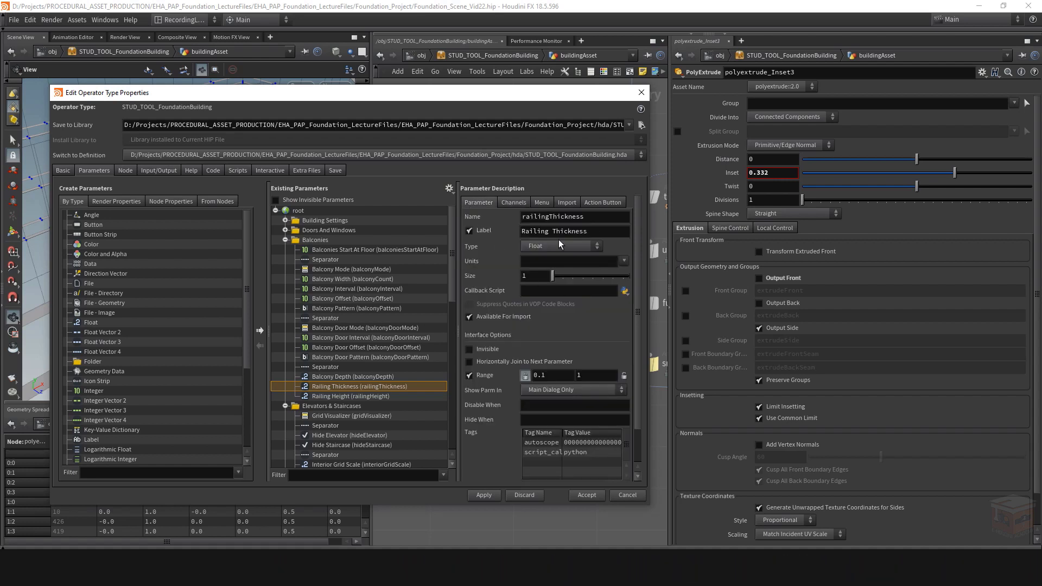
left_click(593, 499)
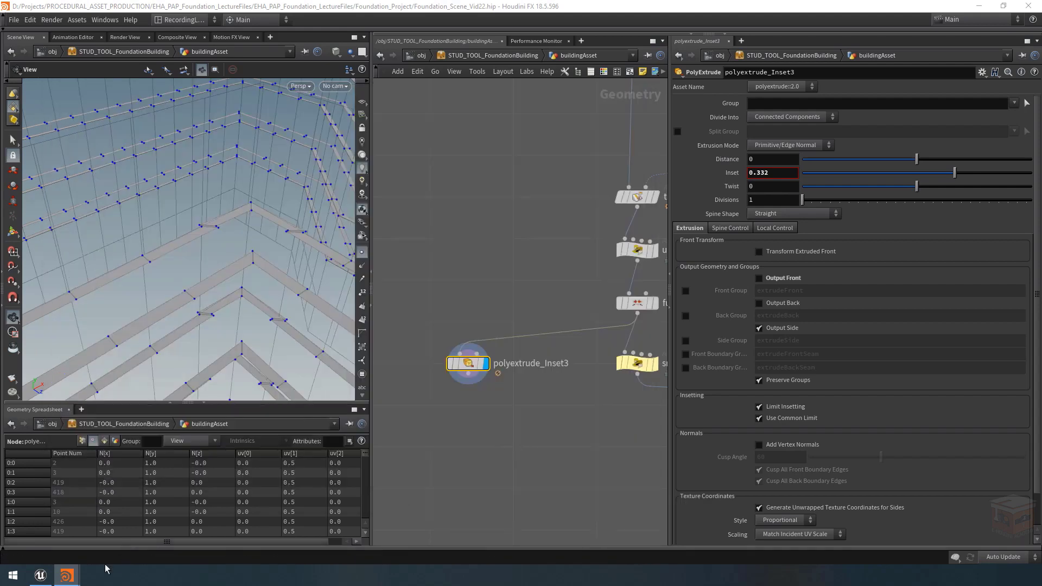
Link the Inset of polyextrude_Inset3 to the asset's Railing Thickness parameter as a relative channel reference.
mouse_move(66, 574)
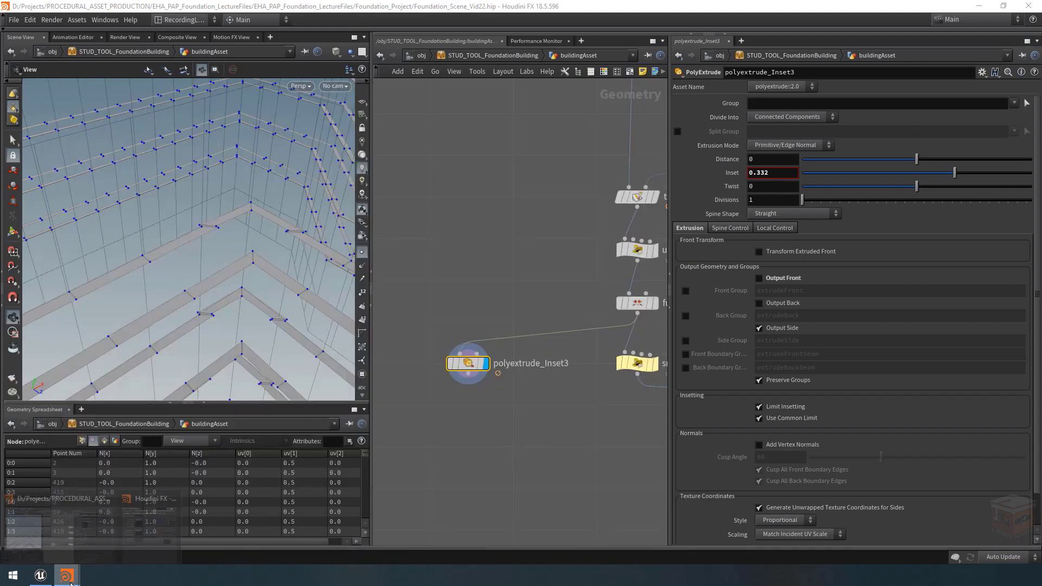
left_click(156, 528)
left_click_drag(588, 49, 289, 57)
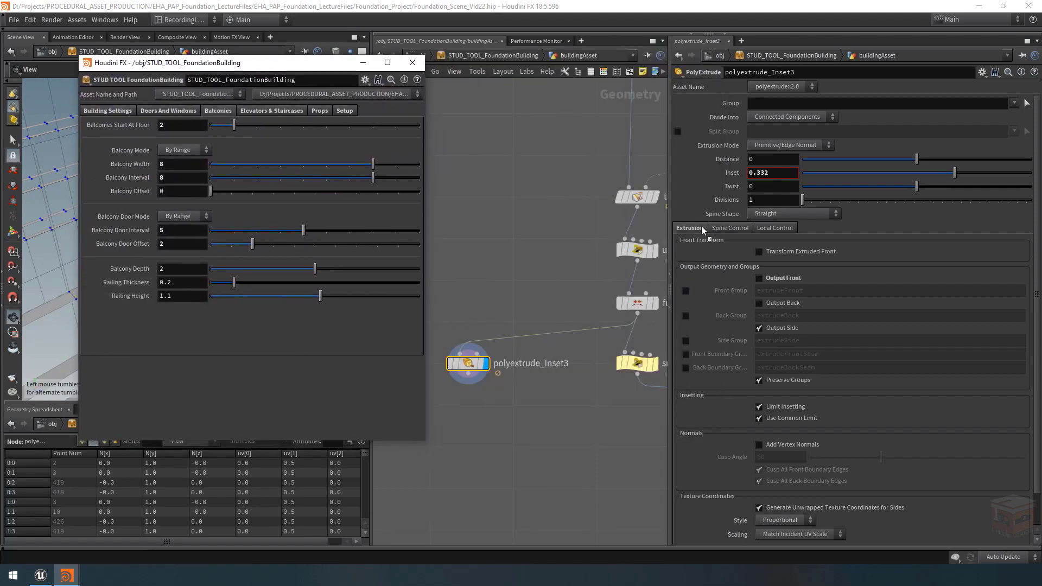
right_click(765, 173)
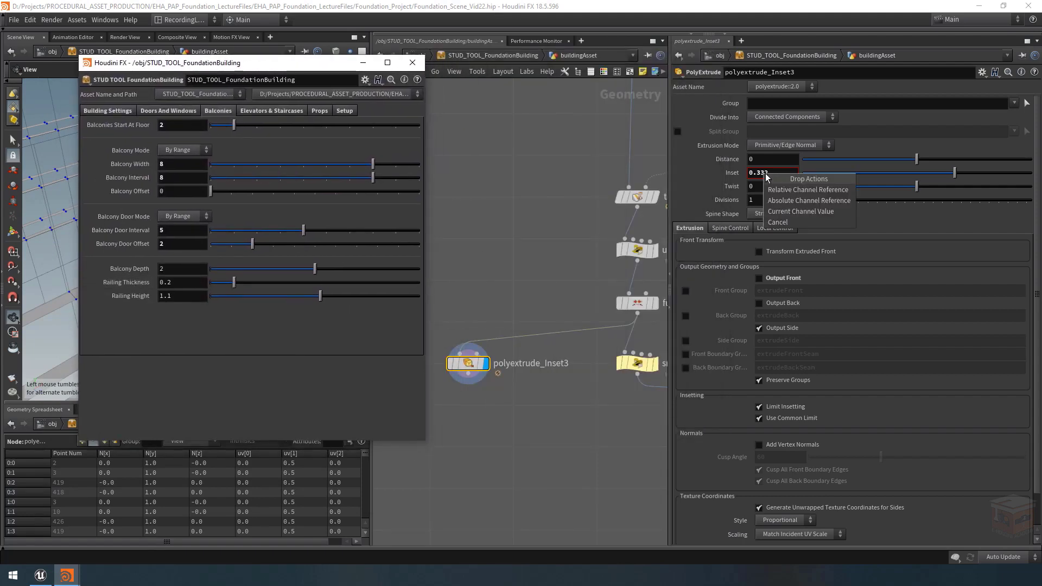
left_click(790, 190)
Test the railing inset with Railing Thickness values of 0.1 and 1.3, restore 0.2, and minimise the asset's parameter window.
left_click_drag(356, 69, 773, 88)
scroll(195, 258, "up", 3)
left_click_drag(195, 258, 211, 263)
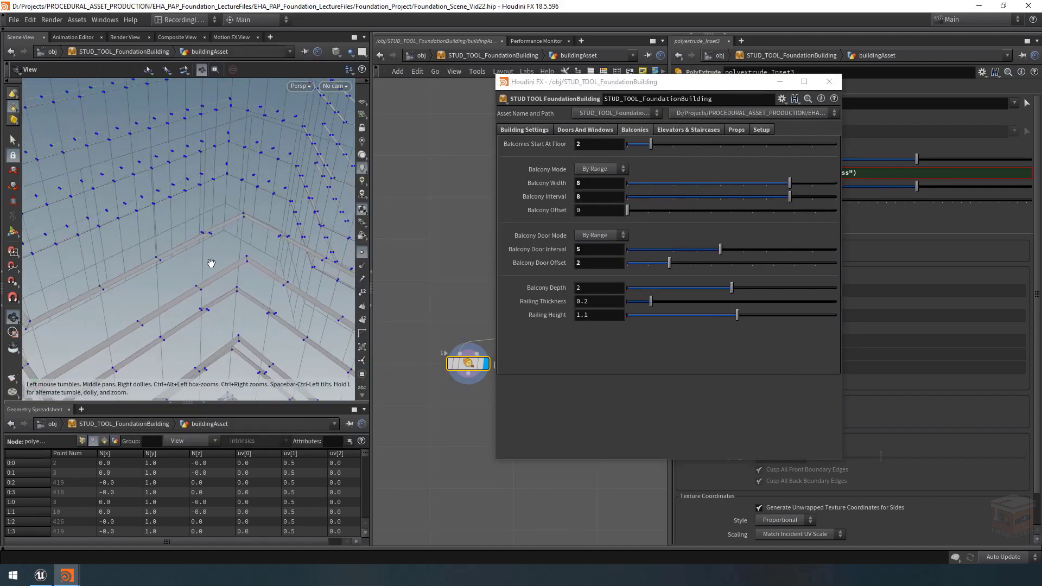
left_click_drag(650, 301, 609, 301)
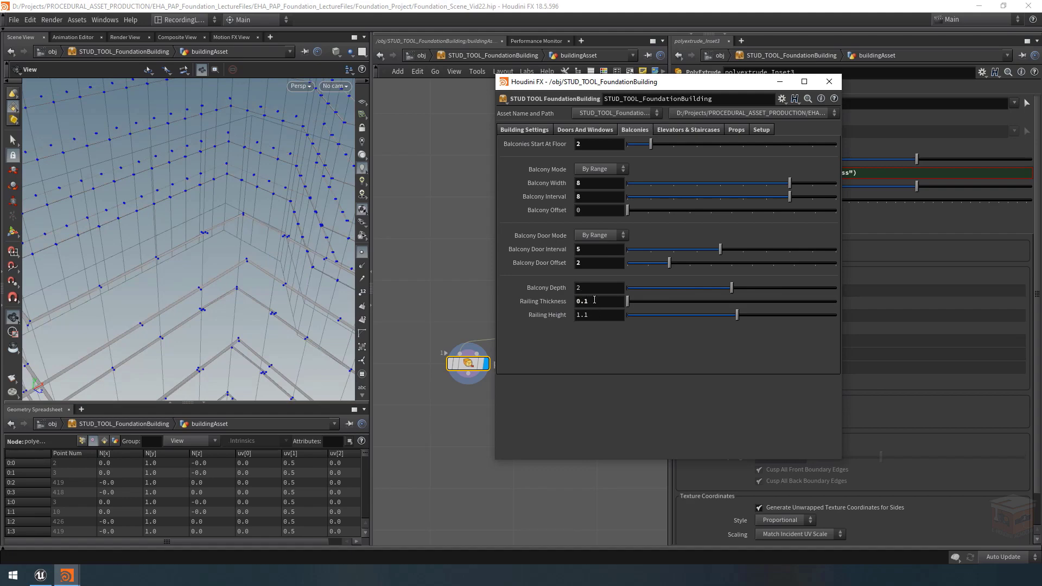
middle_click_drag(594, 300, 659, 304)
left_click_drag(235, 220, 315, 272)
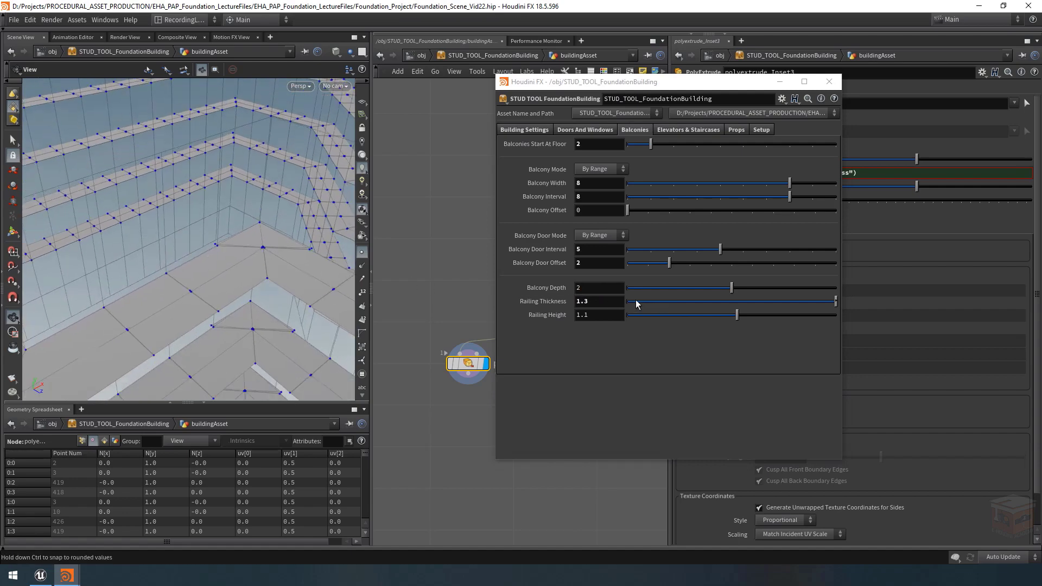
middle_click_drag(602, 301, 550, 307)
left_click(780, 83)
Examine the inset railing outlines on the balcony floors around the whole building.
right_click_drag(261, 273, 147, 270)
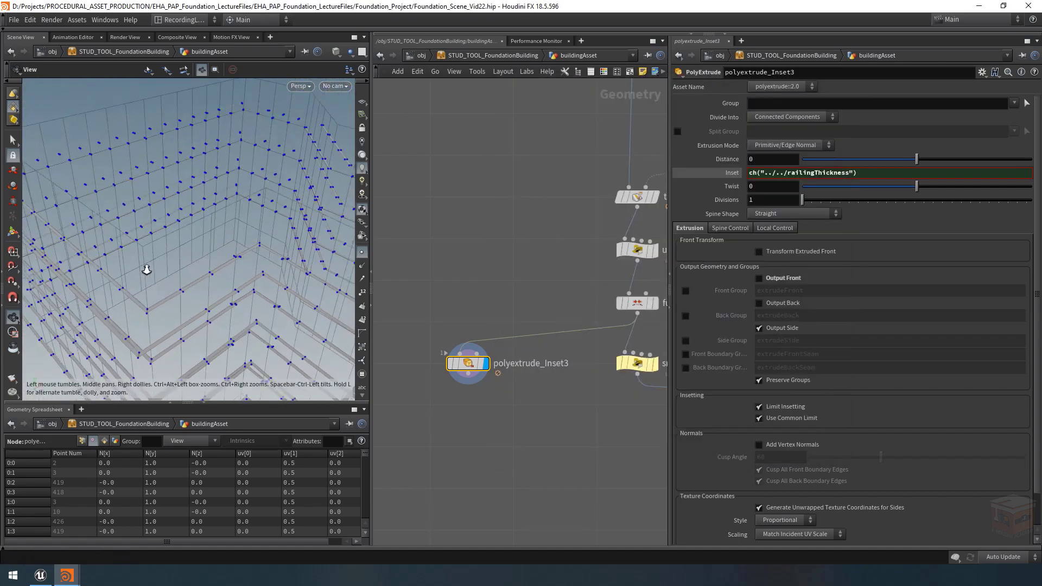
mouse_move(146, 269)
left_mouse_down()
mouse_move(200, 268)
mouse_move(216, 288)
mouse_move(161, 284)
left_mouse_up()
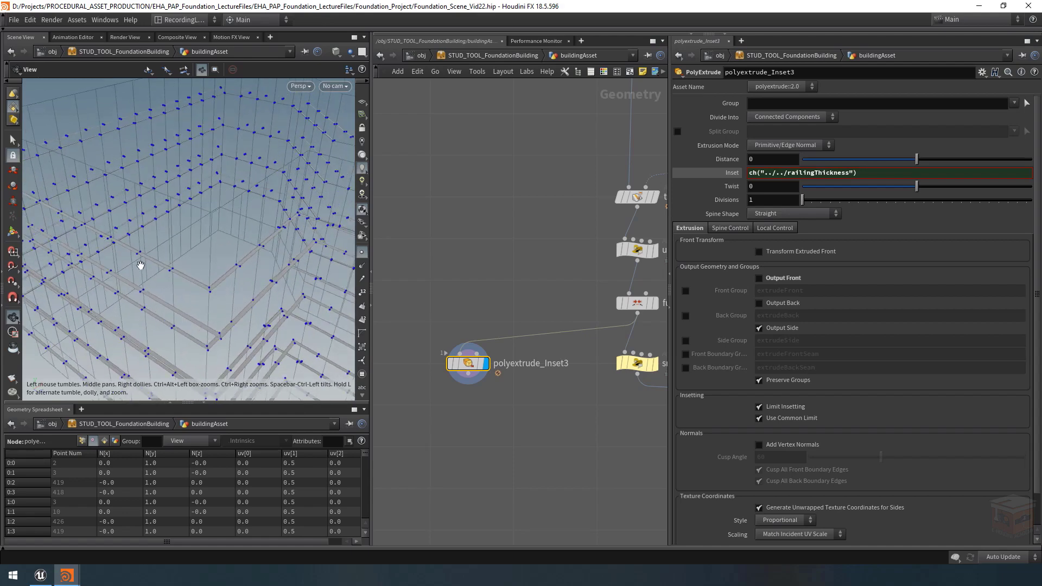
left_click_drag(233, 254, 200, 242)
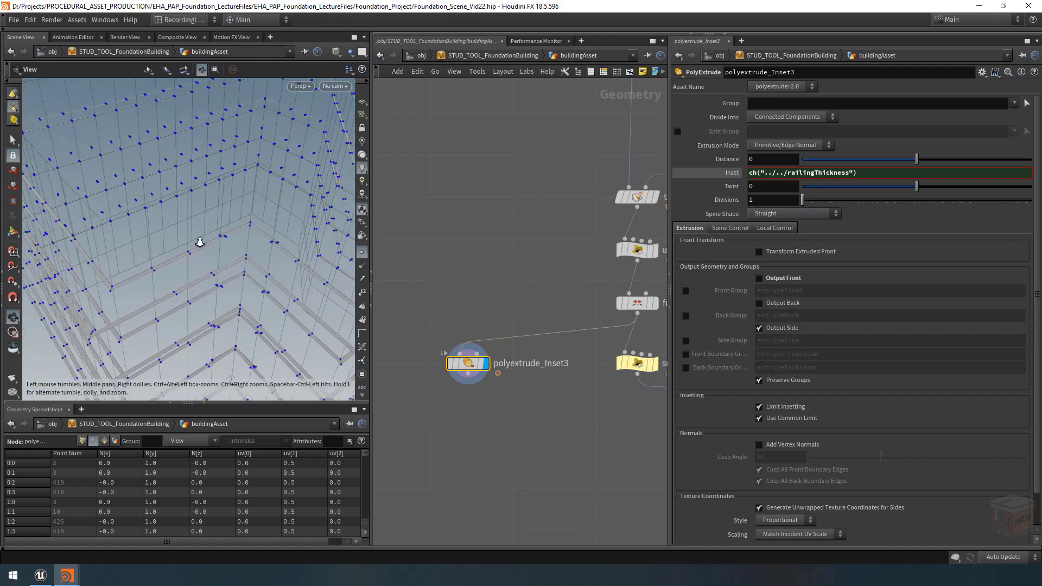
mouse_move(200, 242)
right_mouse_down()
mouse_move(222, 248)
mouse_move(198, 246)
right_mouse_up()
middle_click_drag(198, 247, 205, 252)
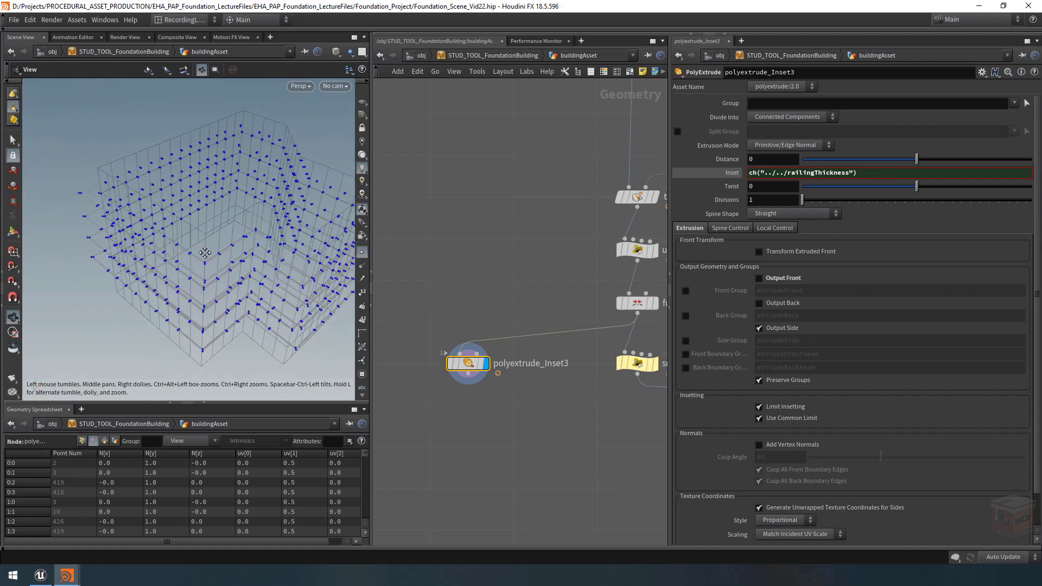
right_click_drag(223, 241, 265, 253)
left_click_drag(265, 253, 252, 254)
Set the asset's Balcony Width to 5, check the resulting balcony outlines, and minimise the parameter window.
left_click(66, 576)
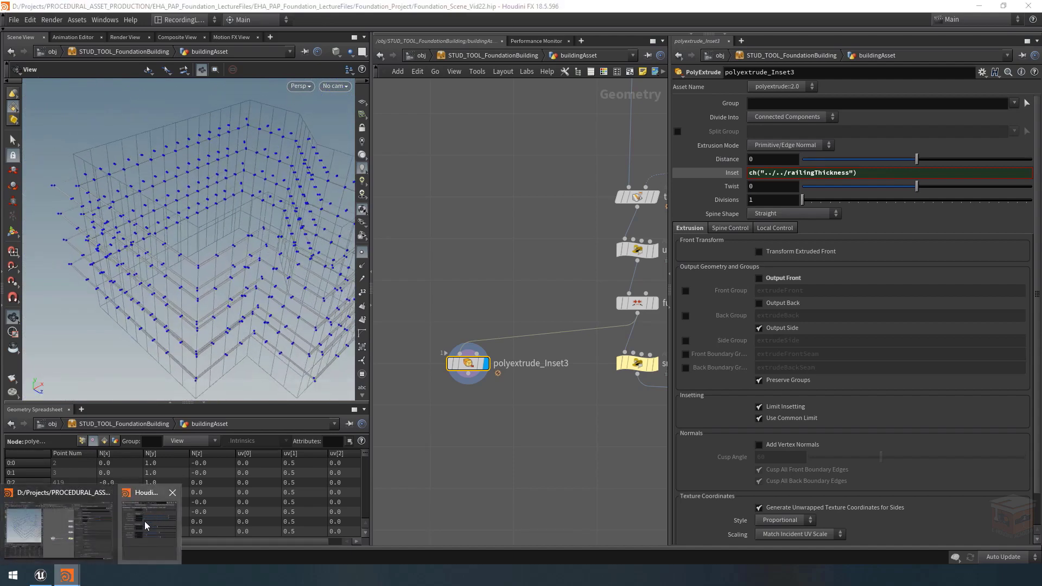
left_click(145, 520)
left_click(600, 185)
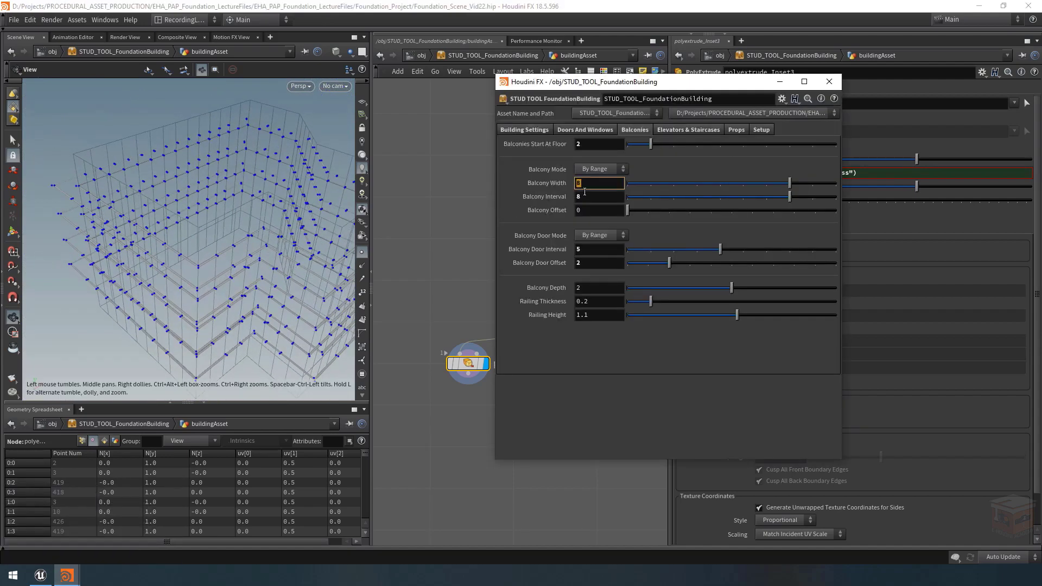
type("5")
key("Return")
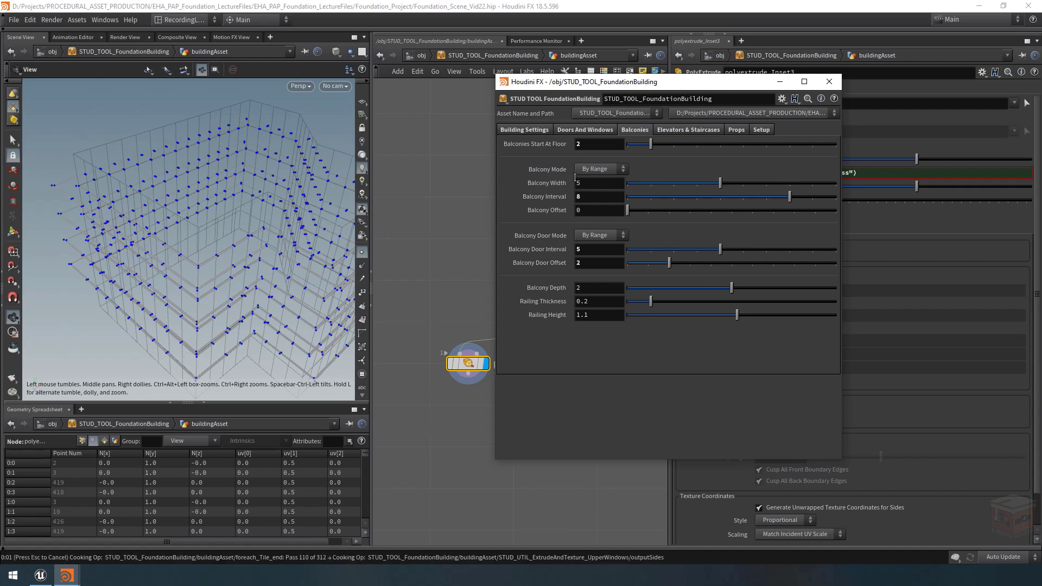
left_click_drag(149, 243, 168, 250)
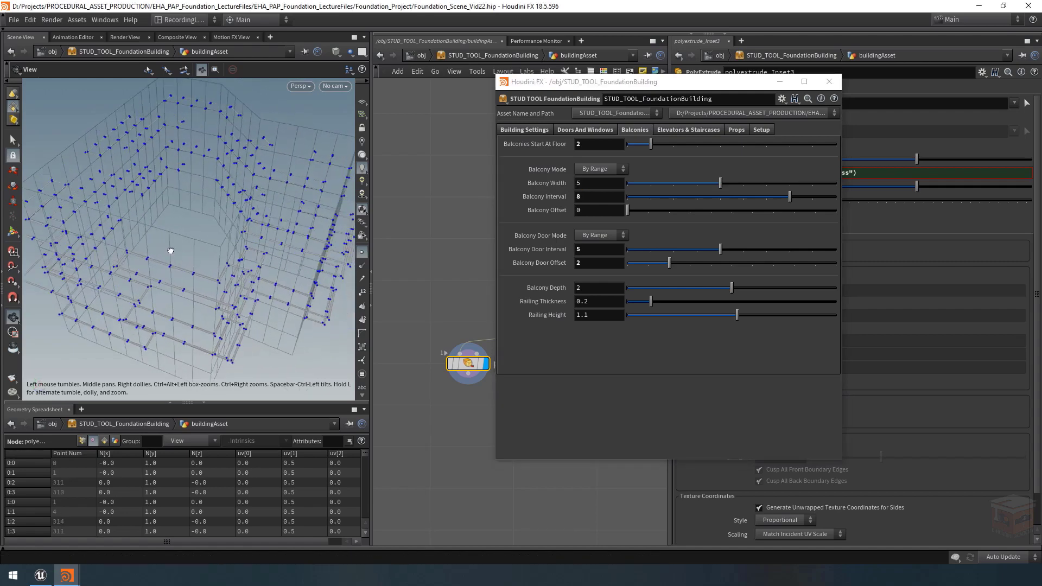
right_click_drag(168, 250, 189, 258)
left_click_drag(188, 259, 167, 324)
left_click_drag(160, 277, 223, 260)
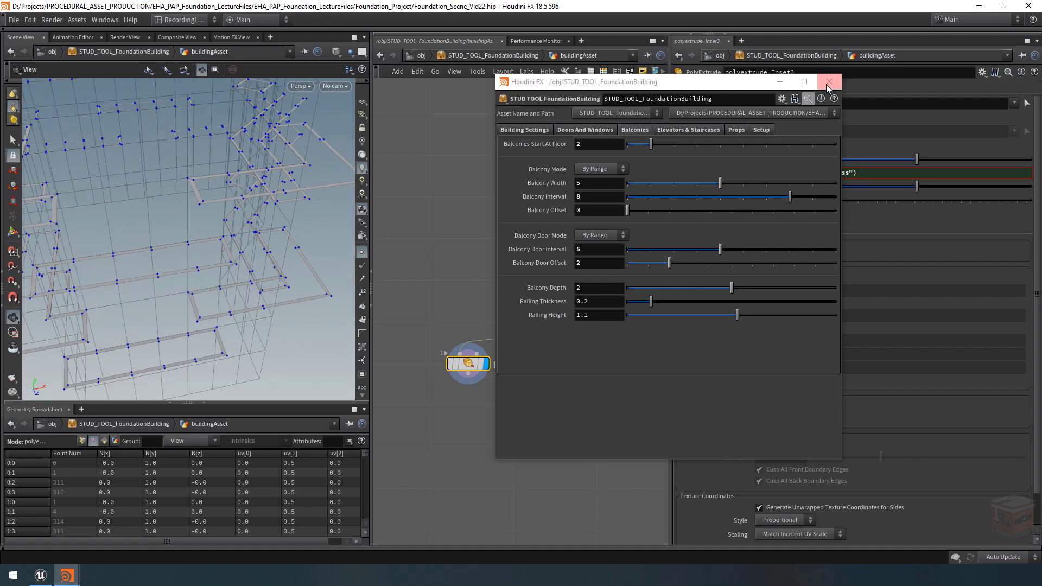
left_click(785, 82)
Compare the fused balcony floors with the polyextrude_Inset3 result in the viewport.
left_click(643, 307)
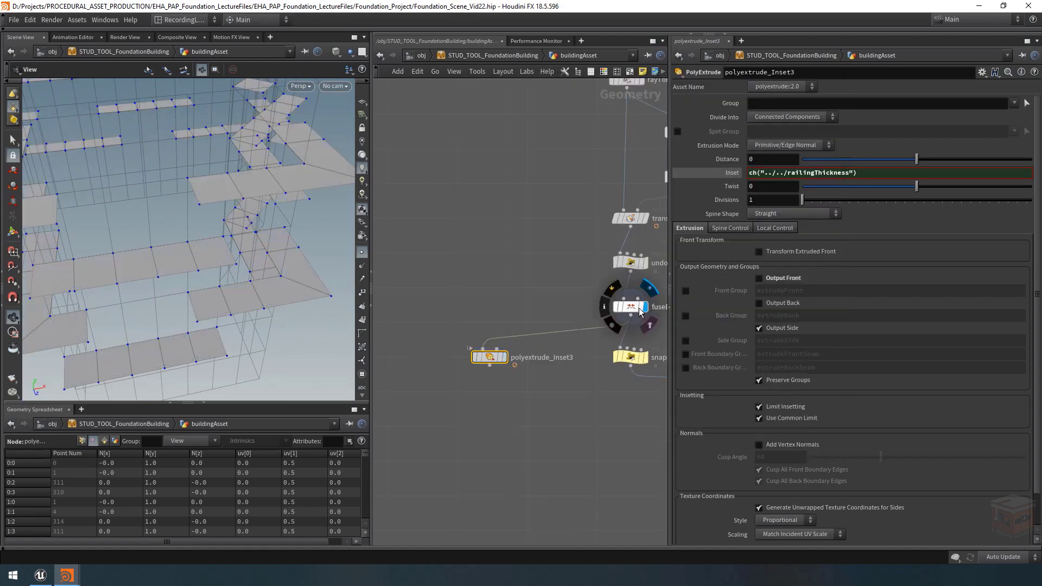
left_click_drag(233, 217, 217, 200)
middle_click_drag(225, 279, 200, 219)
mouse_move(200, 219)
right_mouse_down()
mouse_move(307, 254)
mouse_move(169, 273)
right_mouse_up()
middle_click_drag(169, 273, 184, 270)
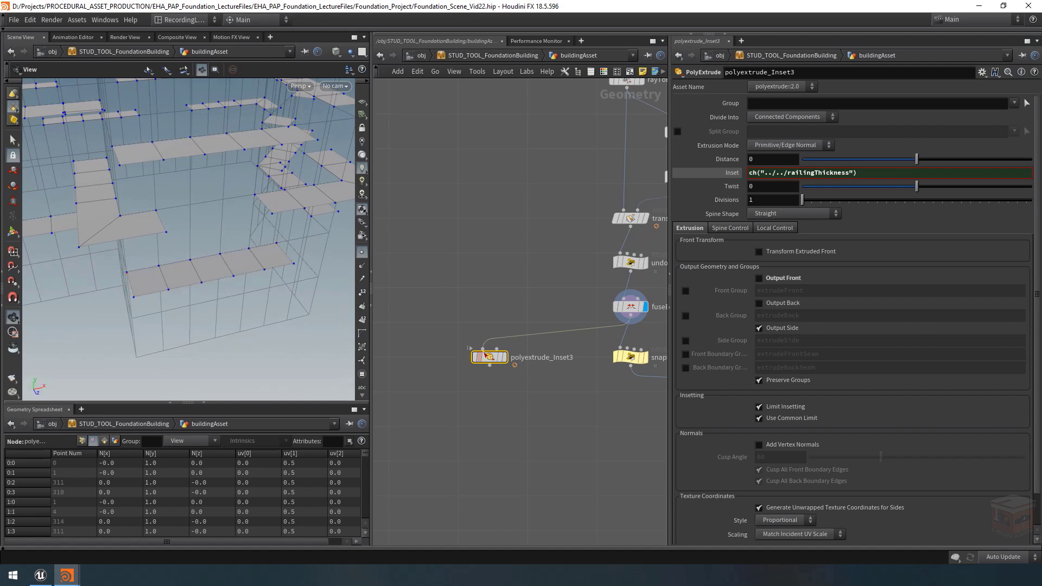
left_click(503, 357)
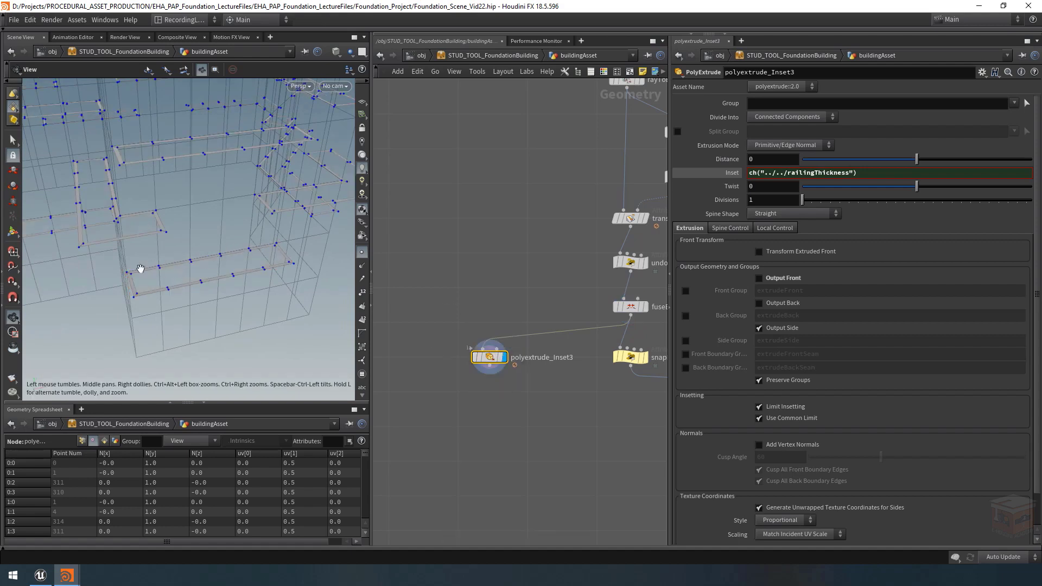
middle_click_drag(507, 416, 499, 411)
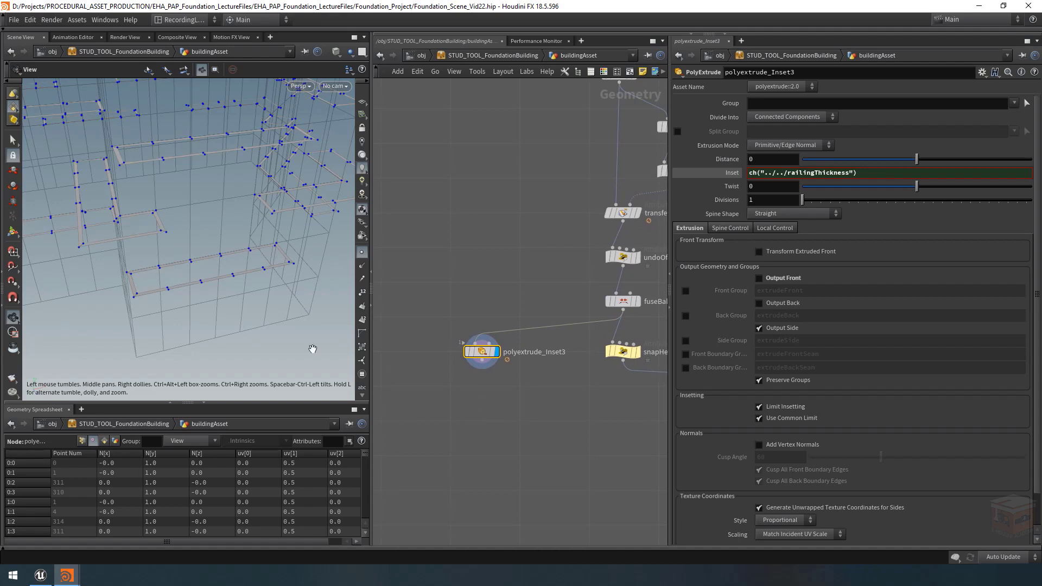
right_click_drag(165, 256, 260, 258)
left_click_drag(261, 259, 186, 268)
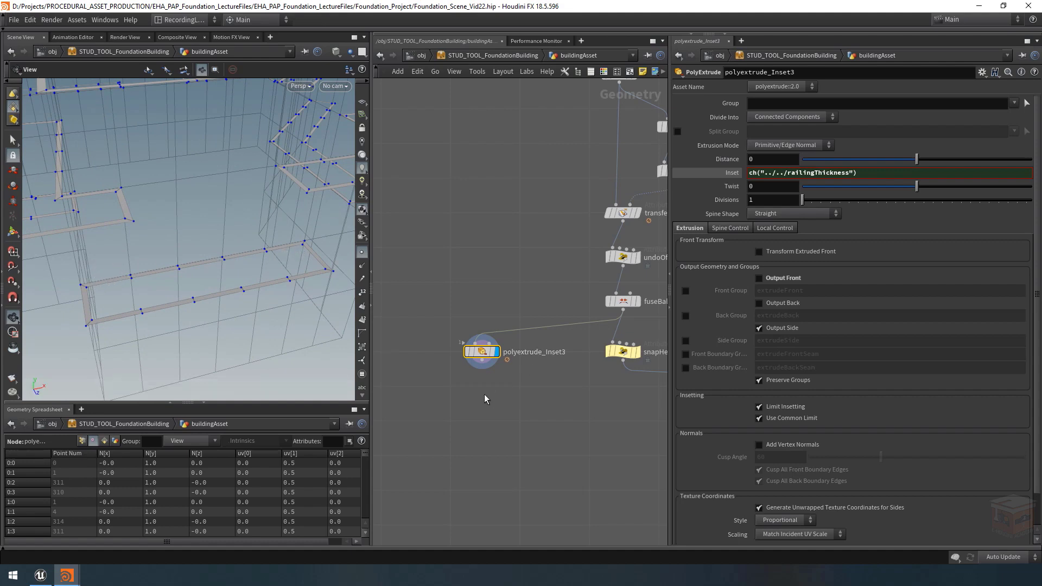
Run a wire from the IN_Walls node down to a new dot placed beside polyextrude_Inset3.
scroll(485, 396, "down", 6)
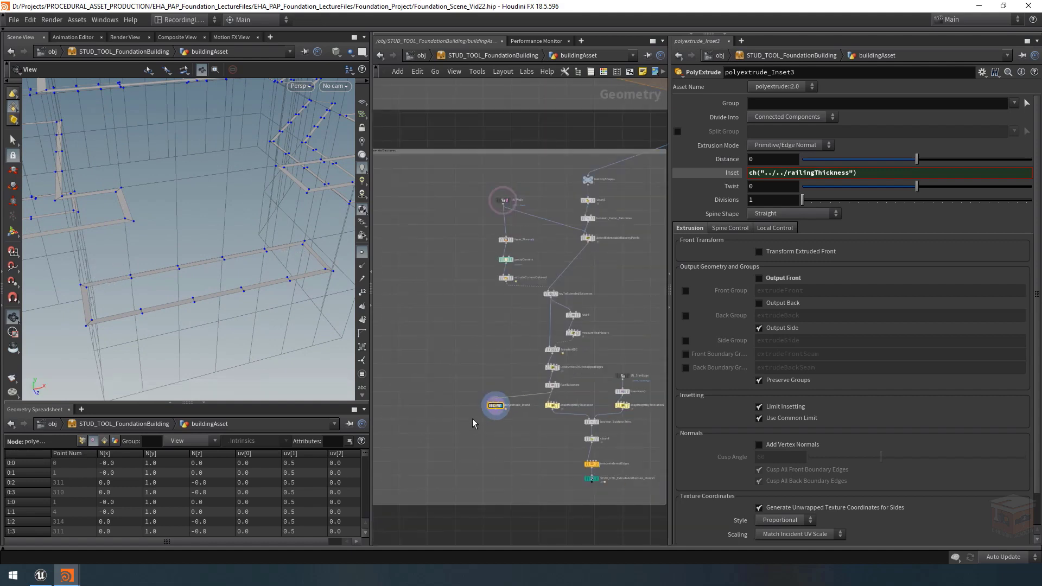
scroll(493, 202, "up", 5)
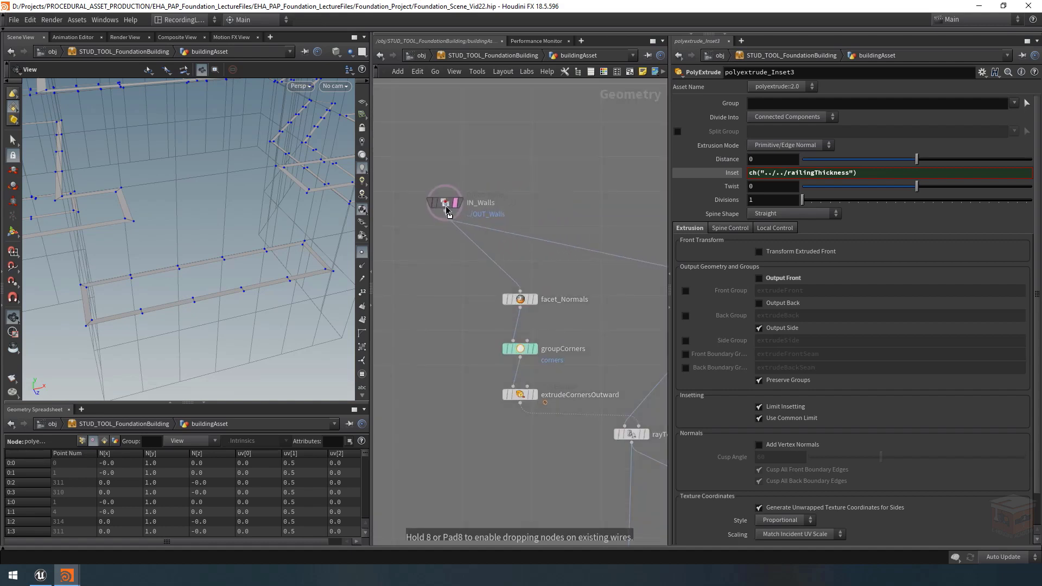
left_click_drag(445, 211, 458, 336)
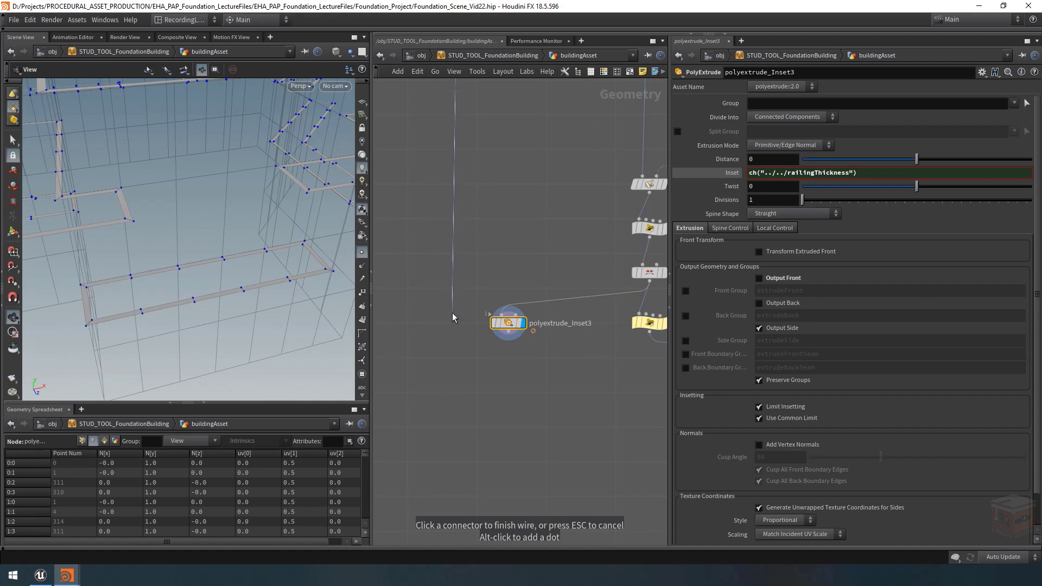
key("alt")
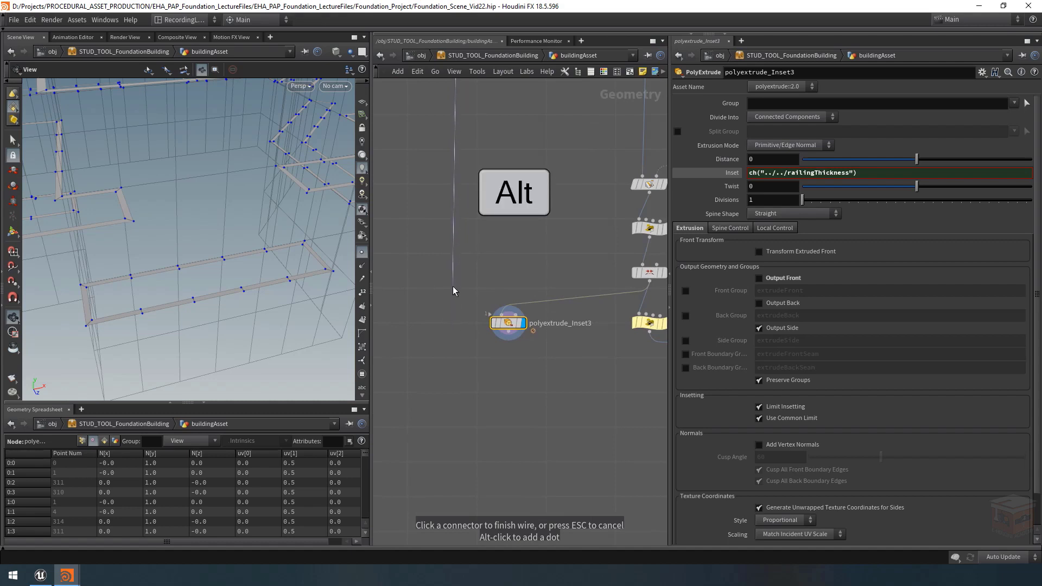
left_click(453, 285, "alt")
key("Return")
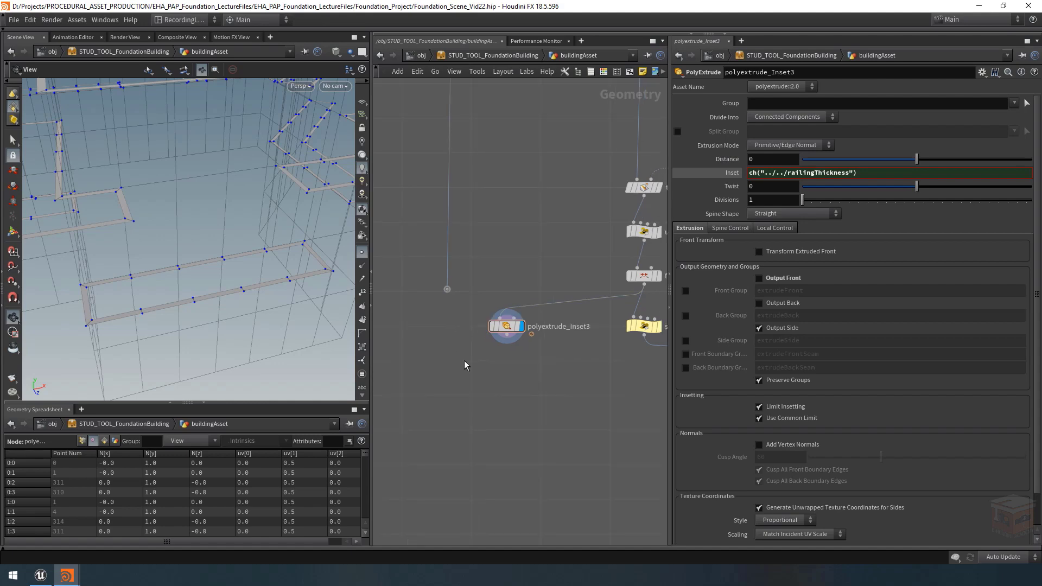
Add an Attribute Wrangle below polyextrude_Inset3, with the polyextrude output feeding its first input.
key("Tab")
type("attribwran")
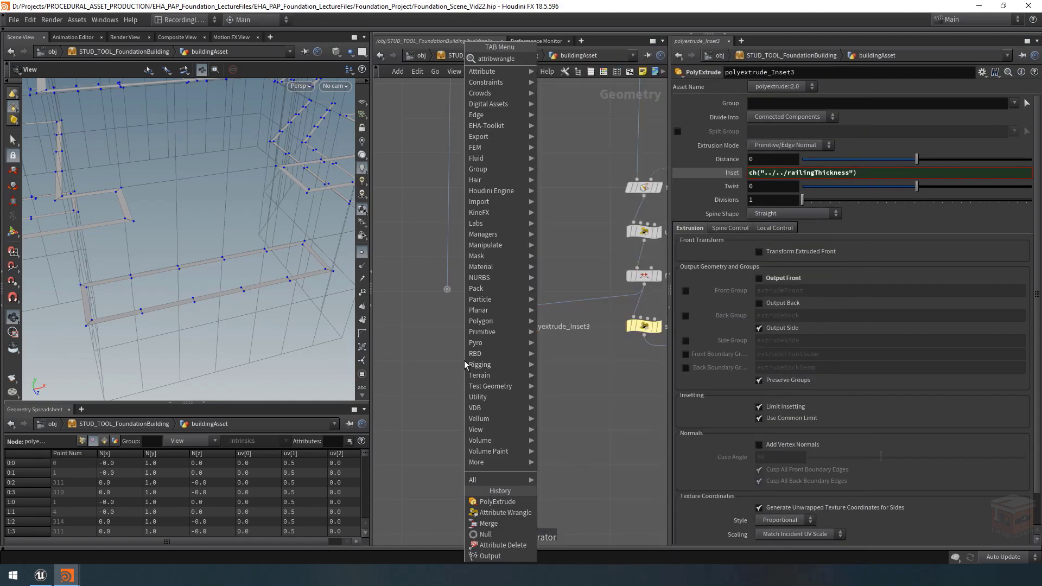
key("Return")
left_click(472, 374)
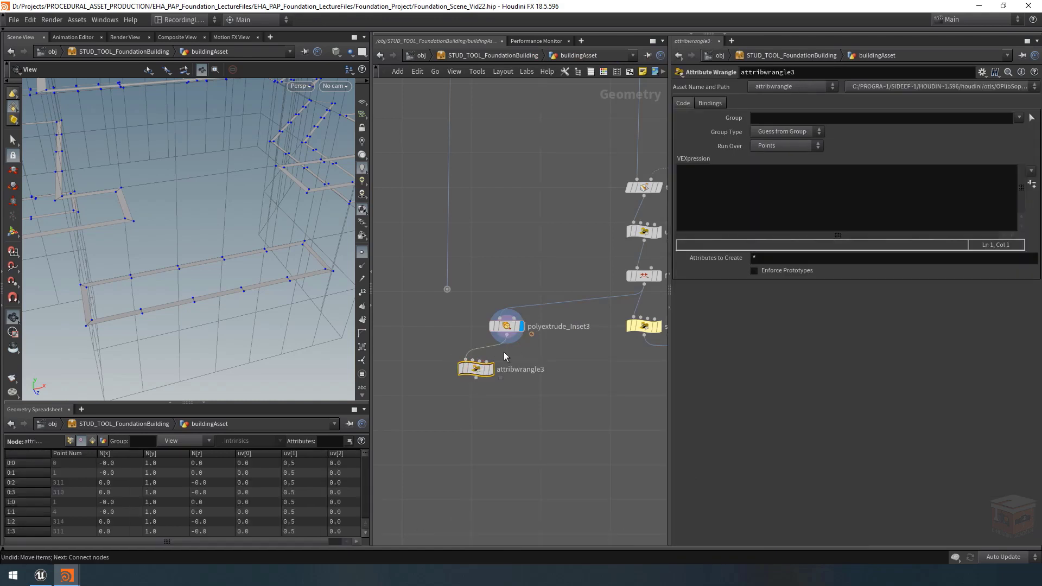
left_click_drag(473, 369, 476, 376)
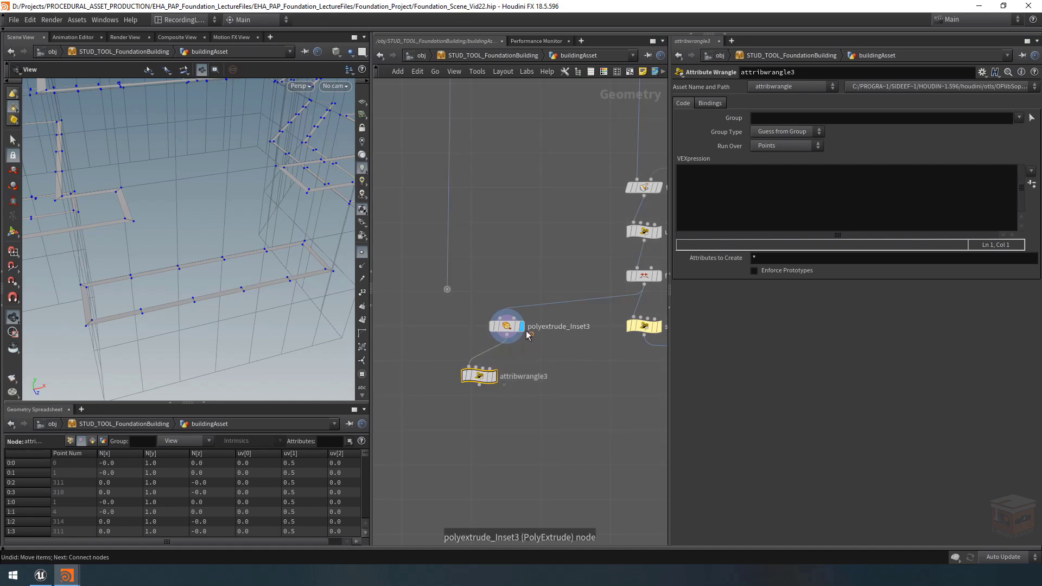
Connect the wire dot from IN_Walls to the Attribute Wrangle's second input and display the wrangle.
left_click(470, 366)
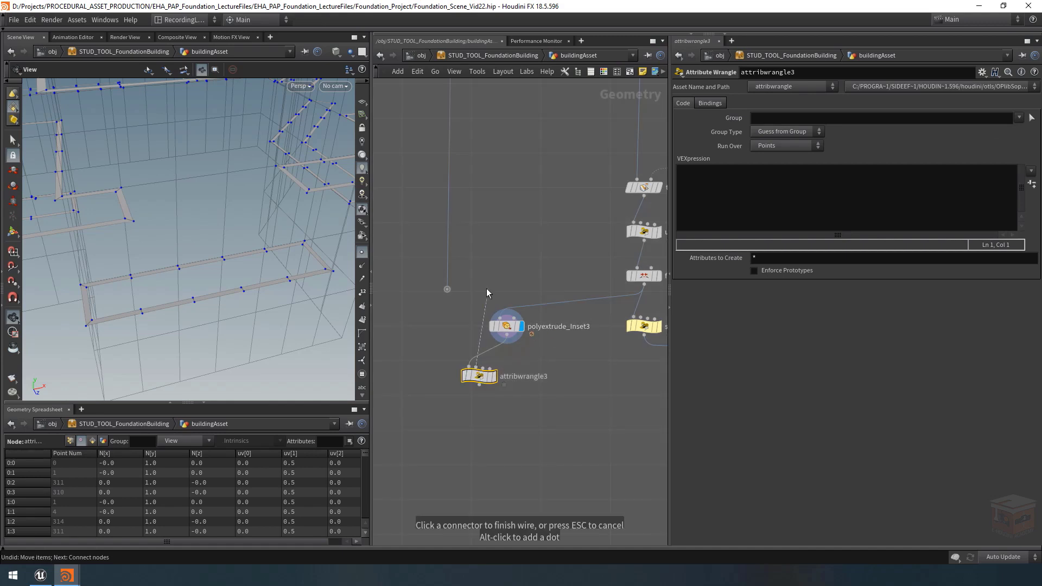
left_click(445, 288)
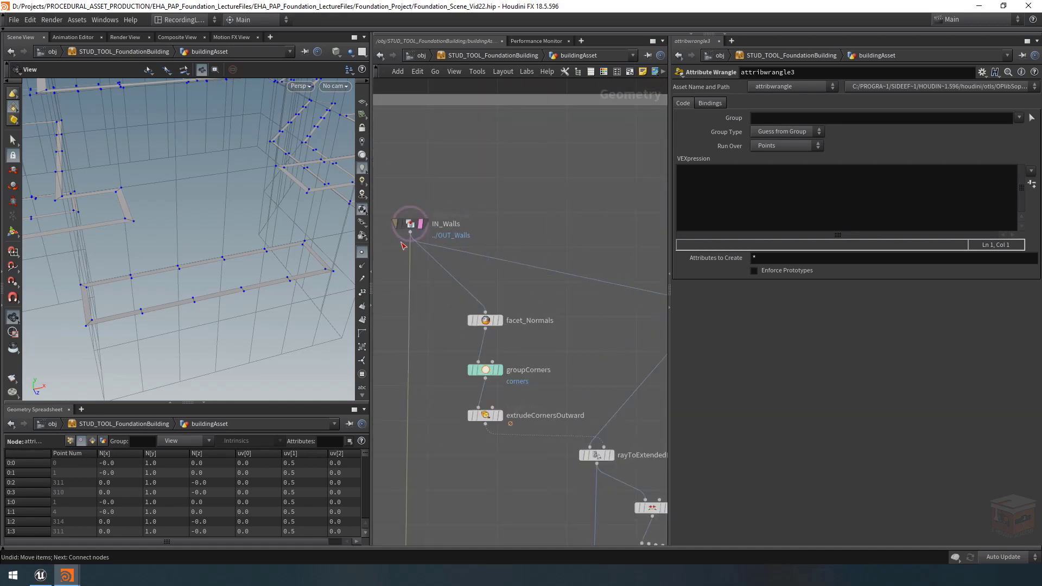
left_click(434, 216)
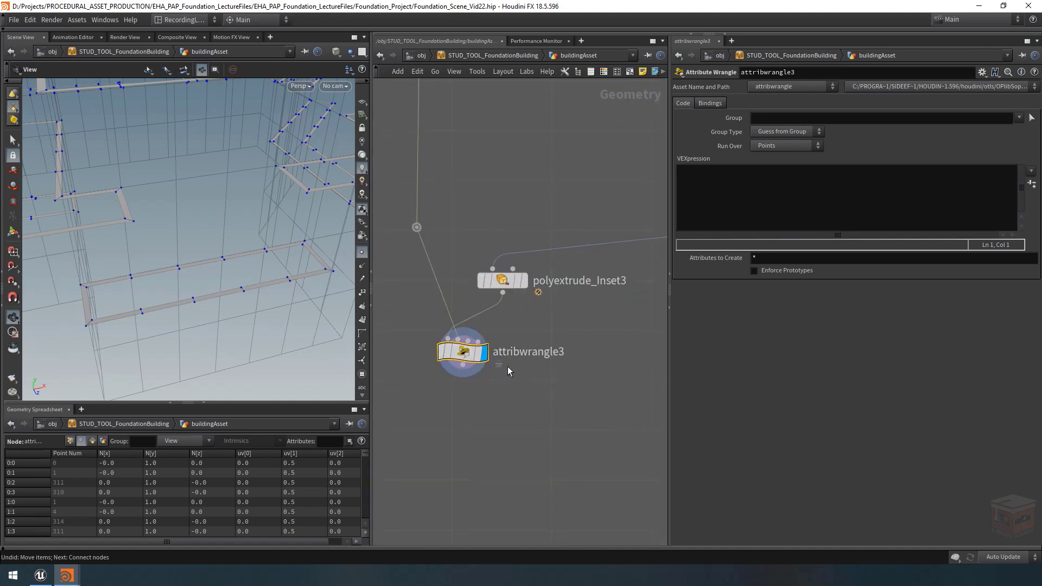
Rename the new Attribute Wrangle as removeSegmentsOnWalls and set it to run over Primitives.
double_click(512, 358)
type("re")
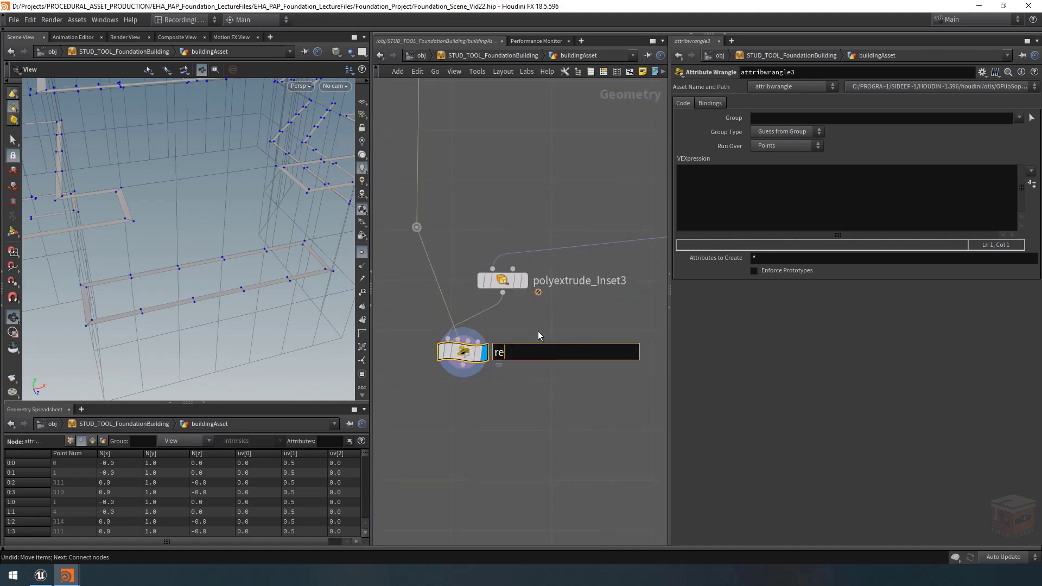
type("moveSegmentsOnWalls")
key("Return")
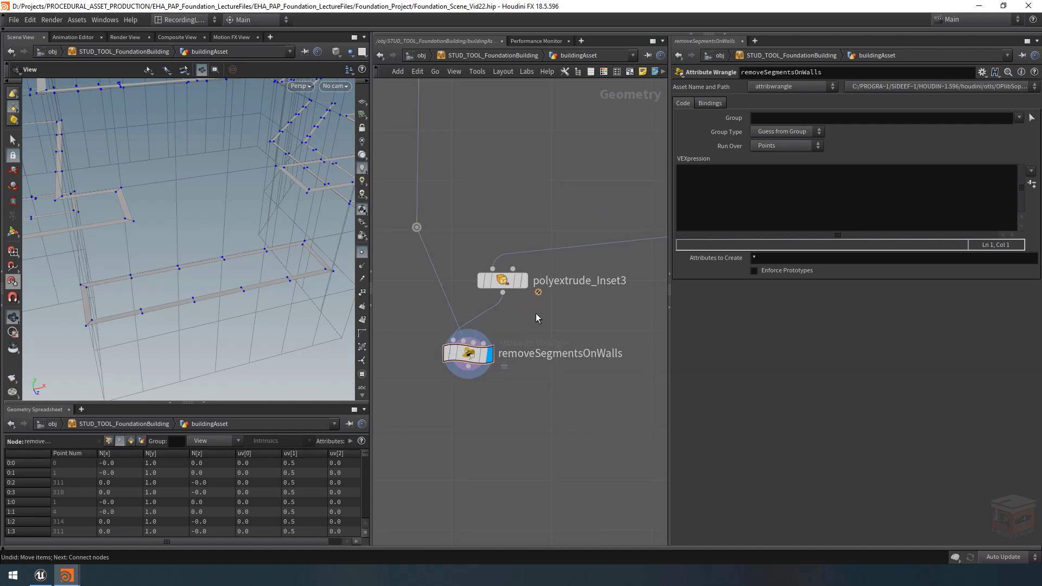
left_click(467, 355)
left_click(791, 144)
left_click(765, 168)
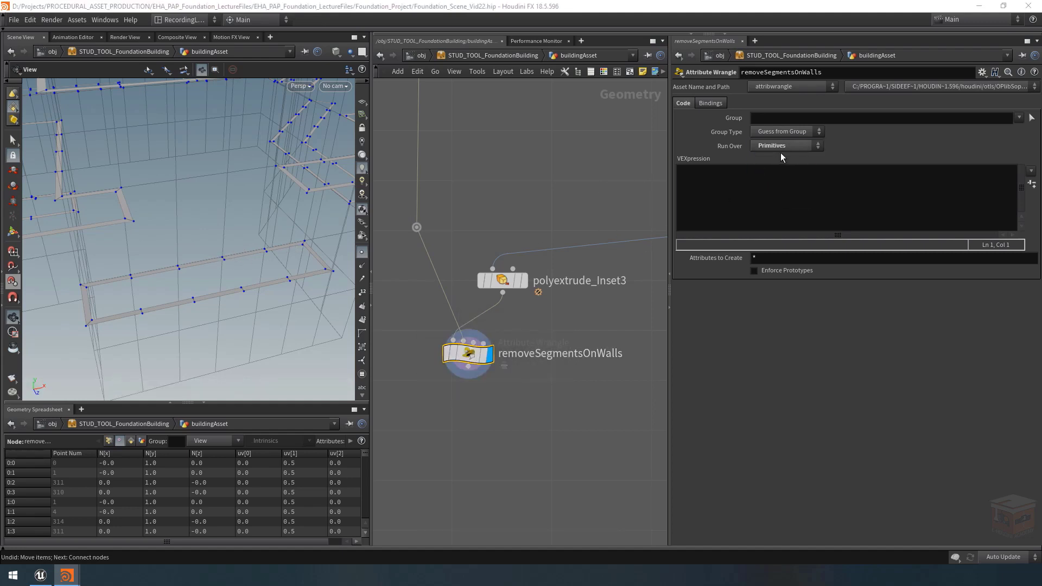
Write the wrangle's condition if( xyzdist(1,v@P) < chf("railingThickness") ) in the VEXpression.
left_click(734, 181)
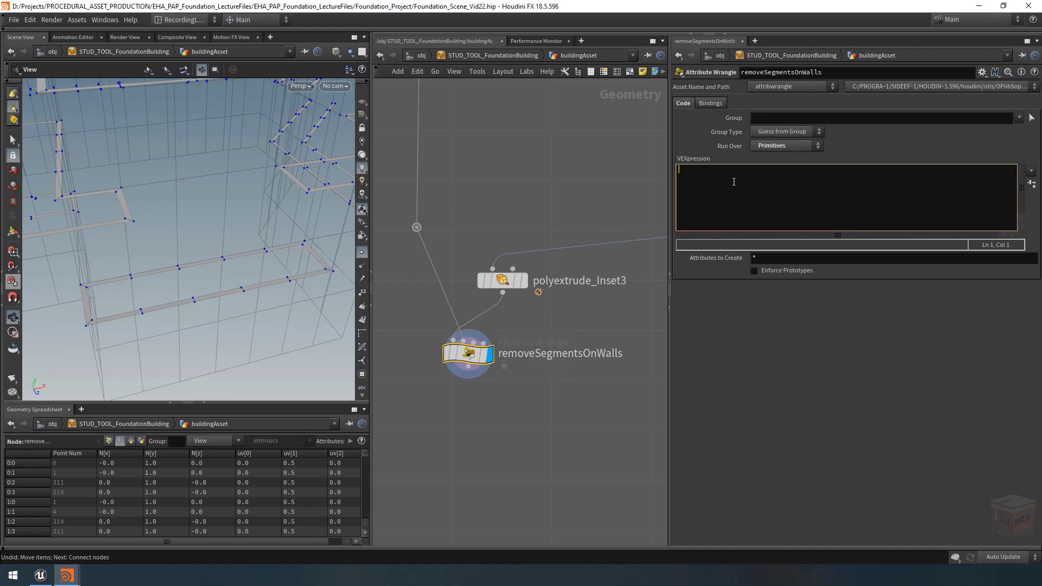
type("if( xyzdist()")
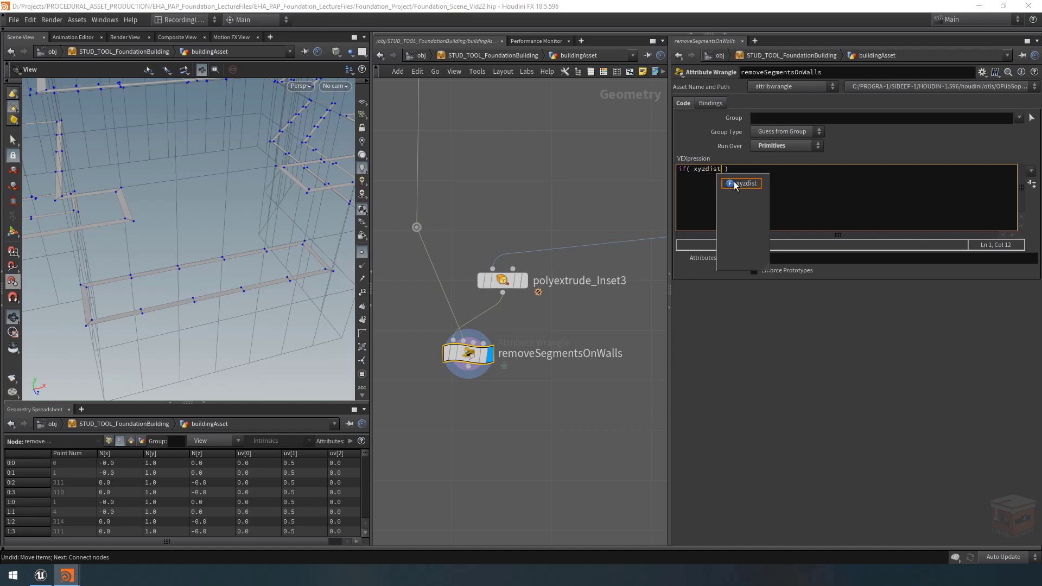
key("Left")
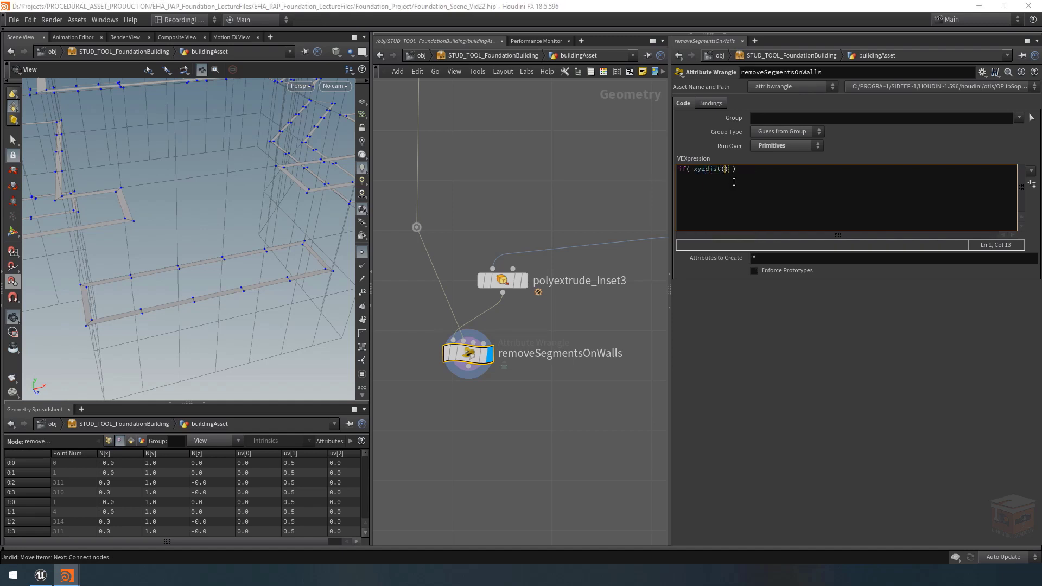
type("1,v@P")
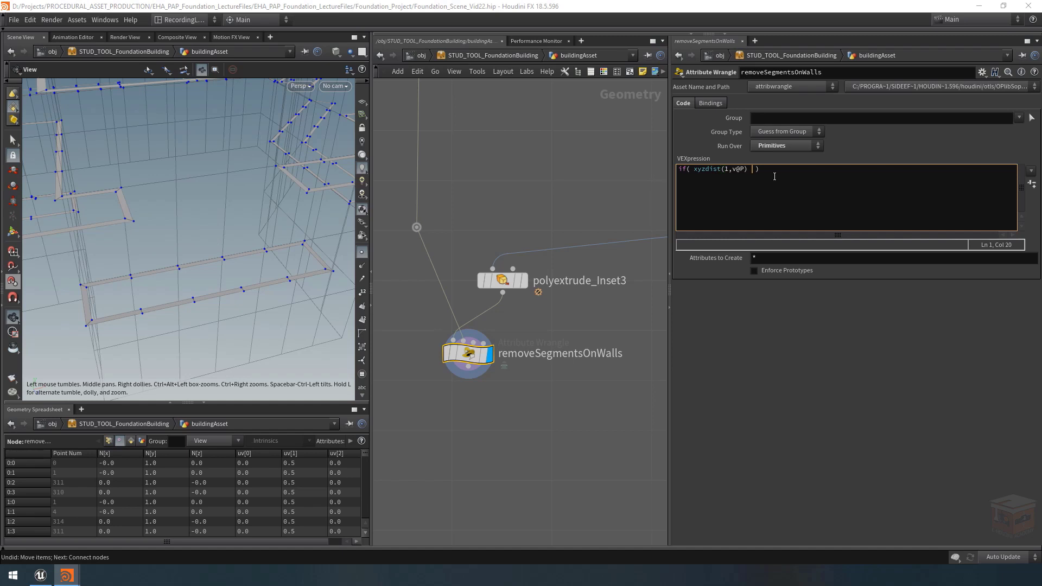
type("<")
type("railingThcik")
key("BackSpace")
key("BackSpace")
key("BackSpace")
type("ickness")
key("End")
key("Return")
key("Return")
type("{}")
key("Left")
key("Return")
key("Return")
key("Up")
key("Up")
key("BackSpace")
key("Down")
key("Tab")
type("removeprim()")
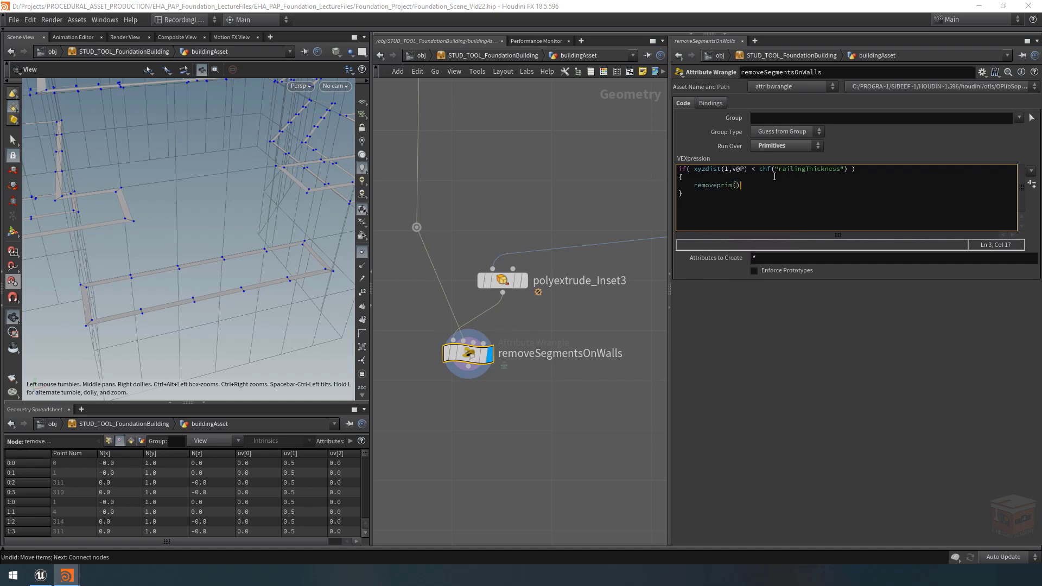
key("Left")
type("0,@primnum,")
type("1);")
Create the Railingthickness parameter from the wrangle code and test it at about 0.279.
left_click(1032, 184)
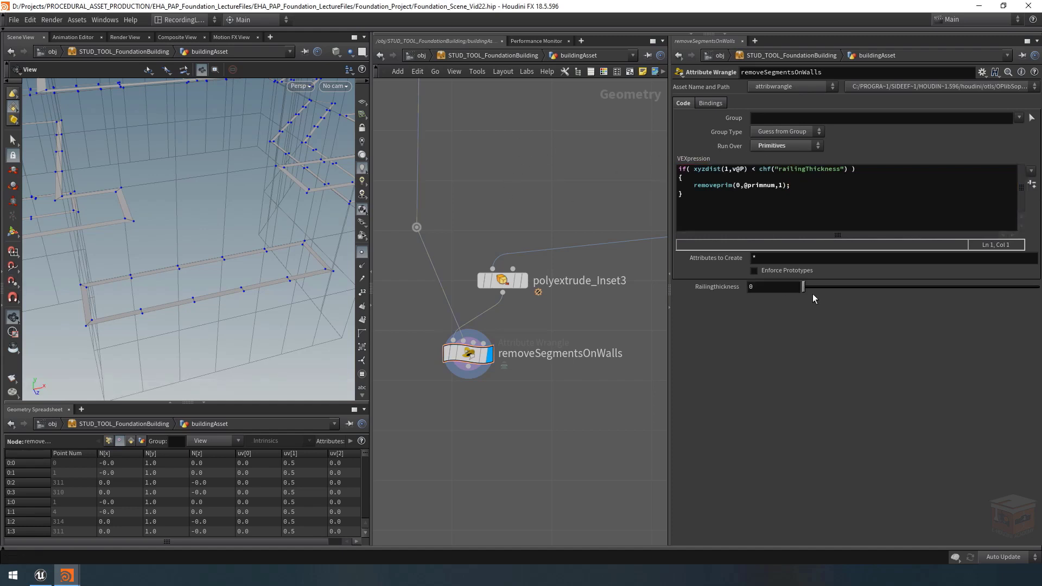
left_click_drag(803, 288, 864, 291)
left_click_drag(90, 286, 170, 238)
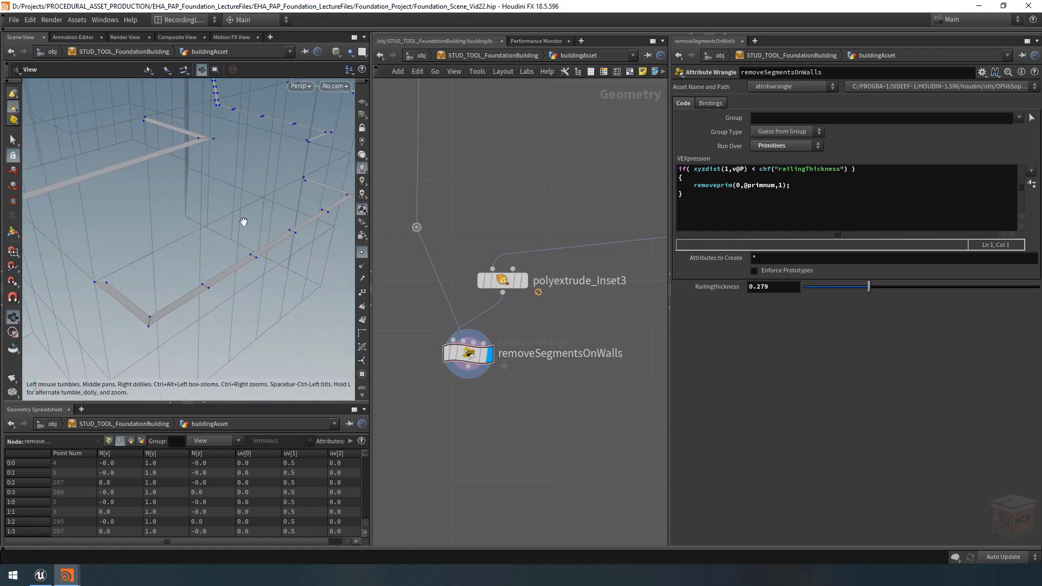
mouse_move(717, 288)
middle_mouse_down()
mouse_move(799, 285)
mouse_move(705, 295)
middle_mouse_up()
Copy the building asset's Railing Thickness parameter and paste it as a relative reference into the wrangle's Railingthickness.
mouse_move(67, 576)
left_click(142, 556)
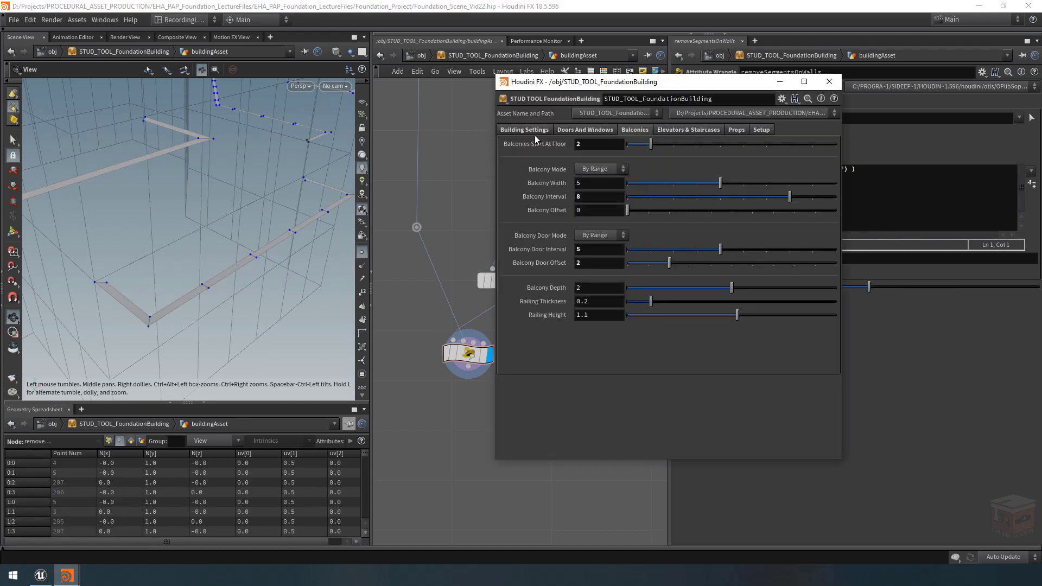
right_click(544, 305)
left_click(569, 372)
left_click(780, 82)
right_click(768, 284)
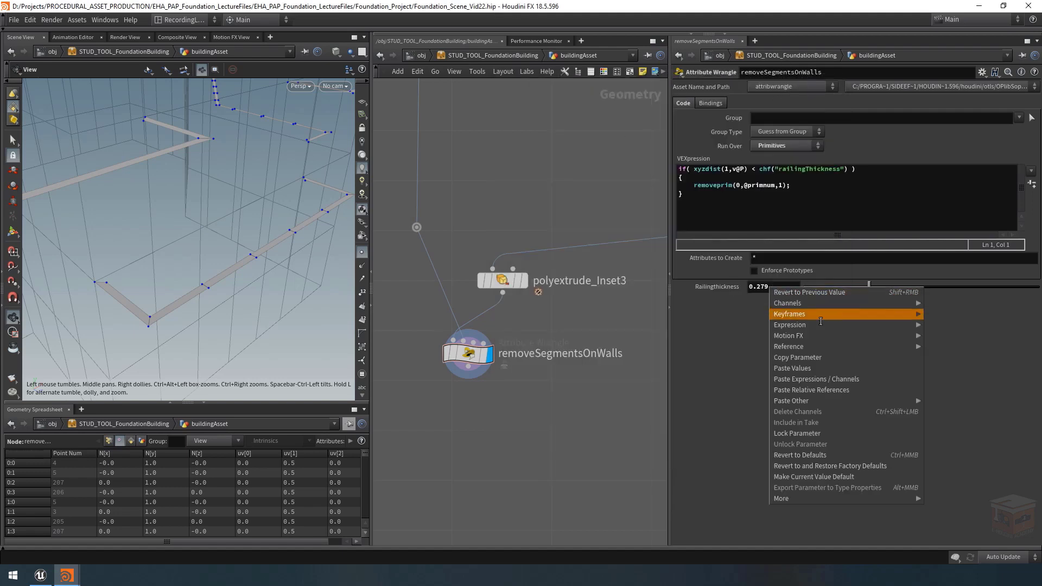
left_click(857, 399)
Multiply the wrangle's Railingthickness reference by 0.51.
left_click(877, 287)
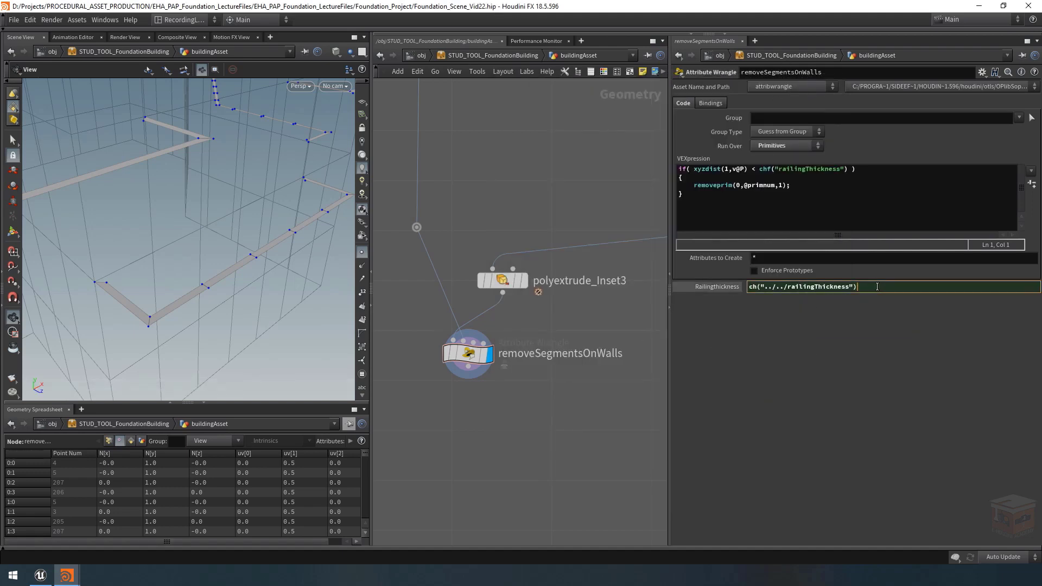
type("*0.51")
key("Left")
key("Left")
key("Left")
key("Right")
key("Return")
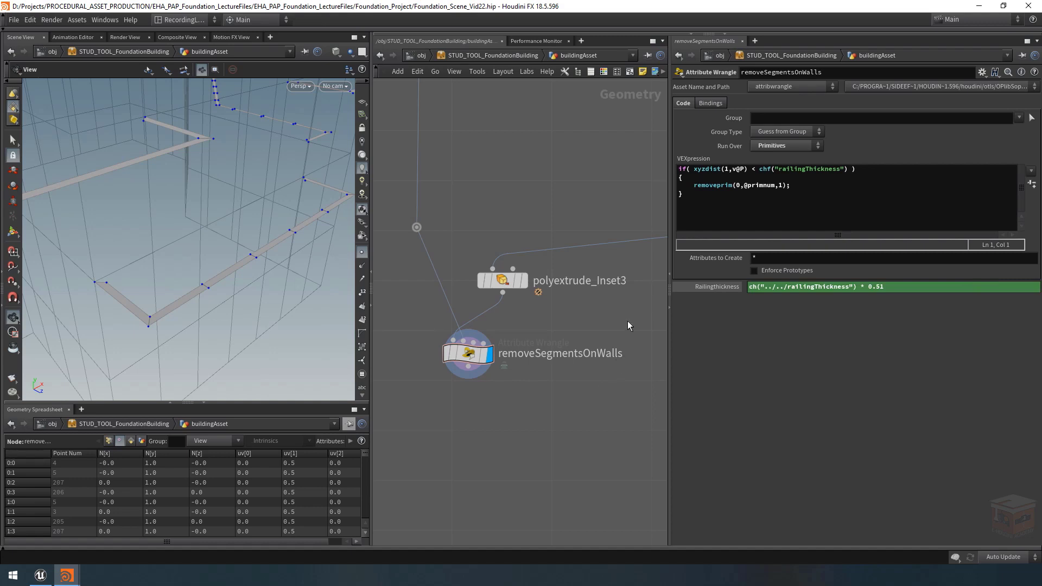
Compare the polyextrude_Inset3 and removeSegmentsOnWalls results in the viewport, examining the railing ends near the walls.
left_click(524, 281)
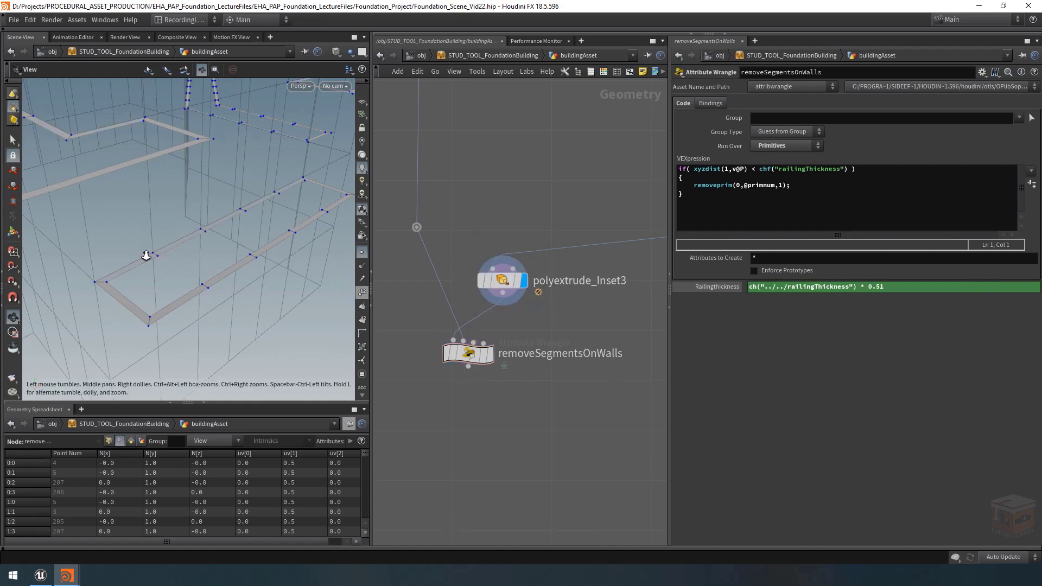
right_click_drag(144, 256, 293, 240)
left_click_drag(293, 239, 183, 277)
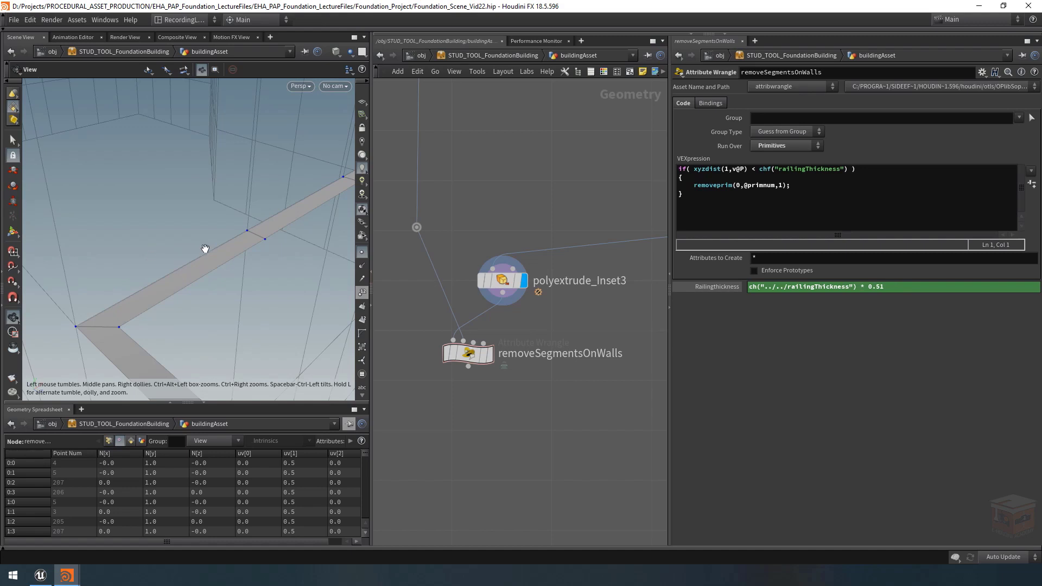
left_click(490, 354)
scroll(191, 294, "down", 6)
mouse_move(220, 242)
left_mouse_down()
mouse_move(168, 268)
mouse_move(222, 254)
left_mouse_up()
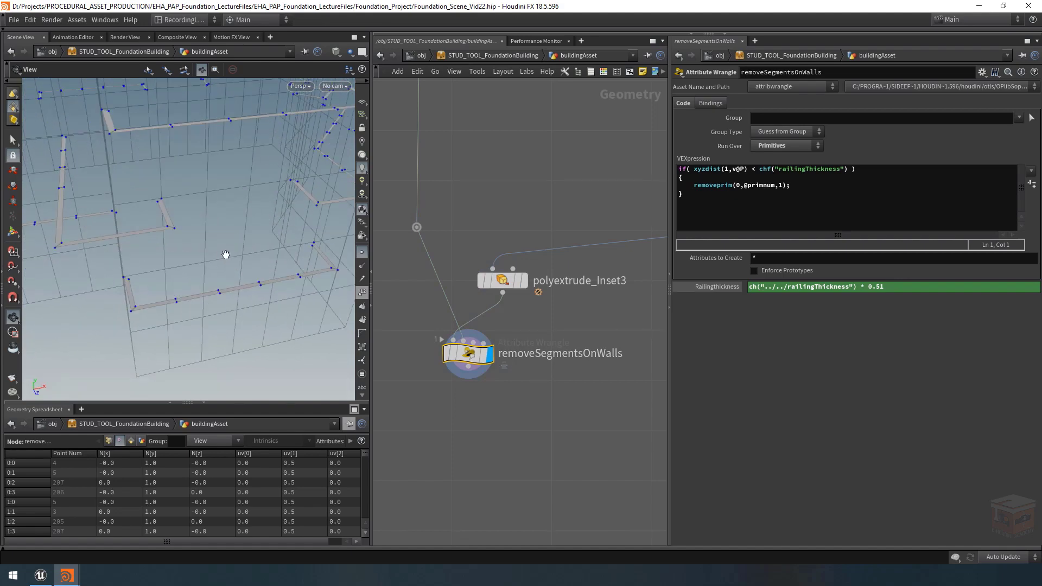
scroll(116, 272, "up", 8)
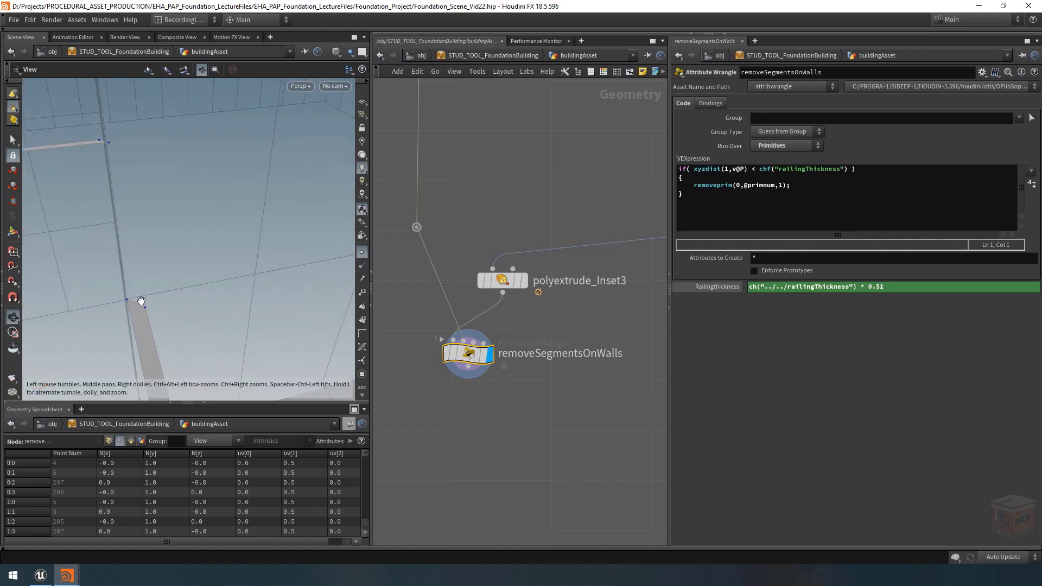
Add another Attribute Wrangle below removeSegmentsOnWalls and feed that node's output into its first input.
middle_click_drag(547, 401, 582, 380)
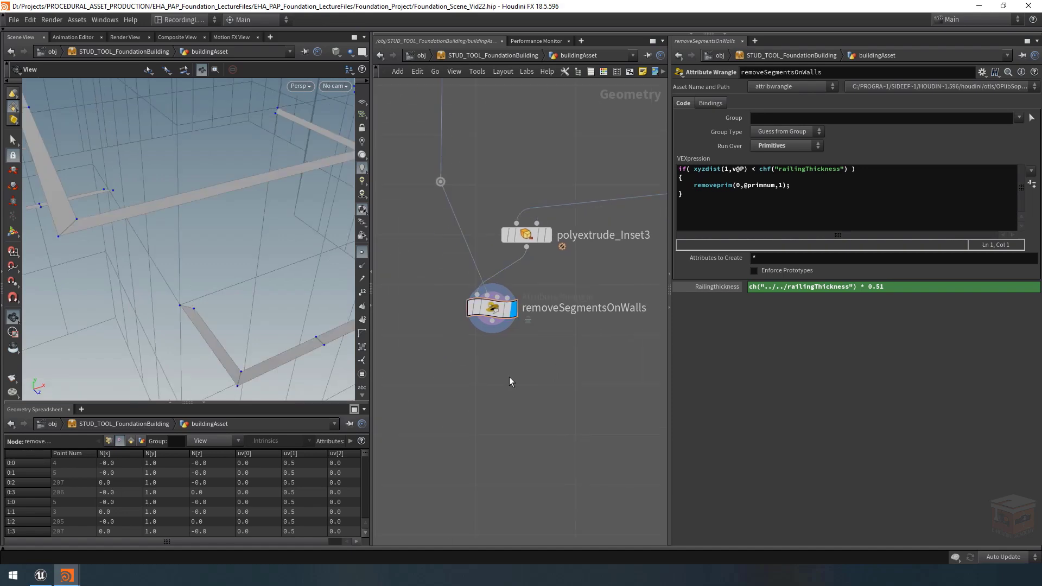
key("Tab")
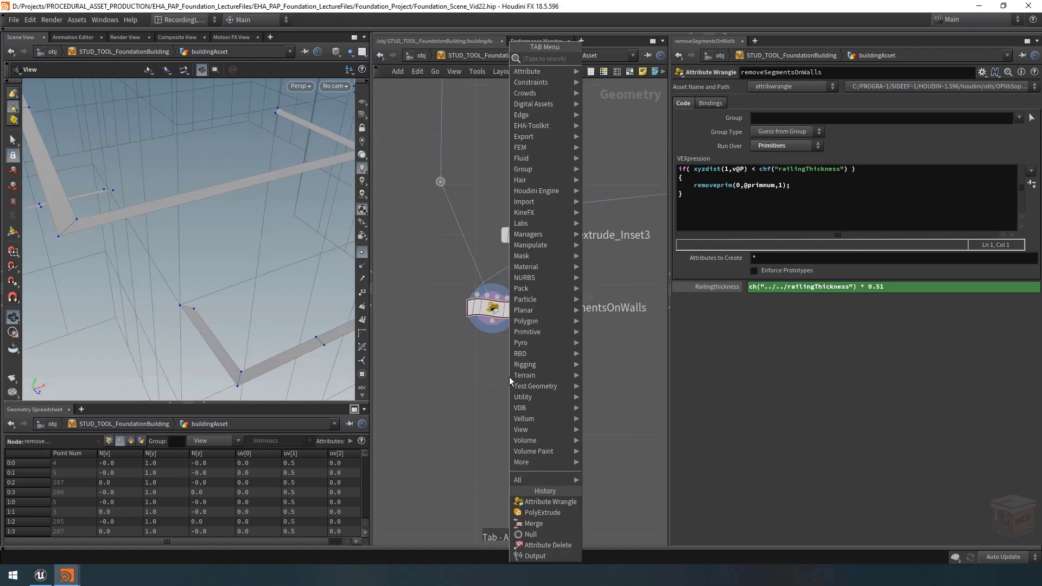
type("attribwrang")
key("Return")
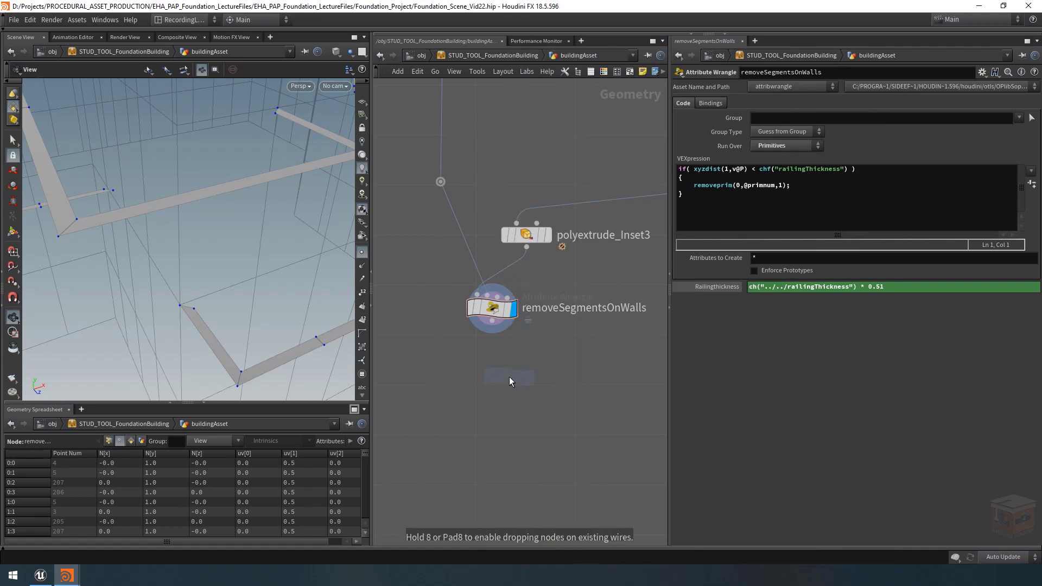
left_click(454, 363)
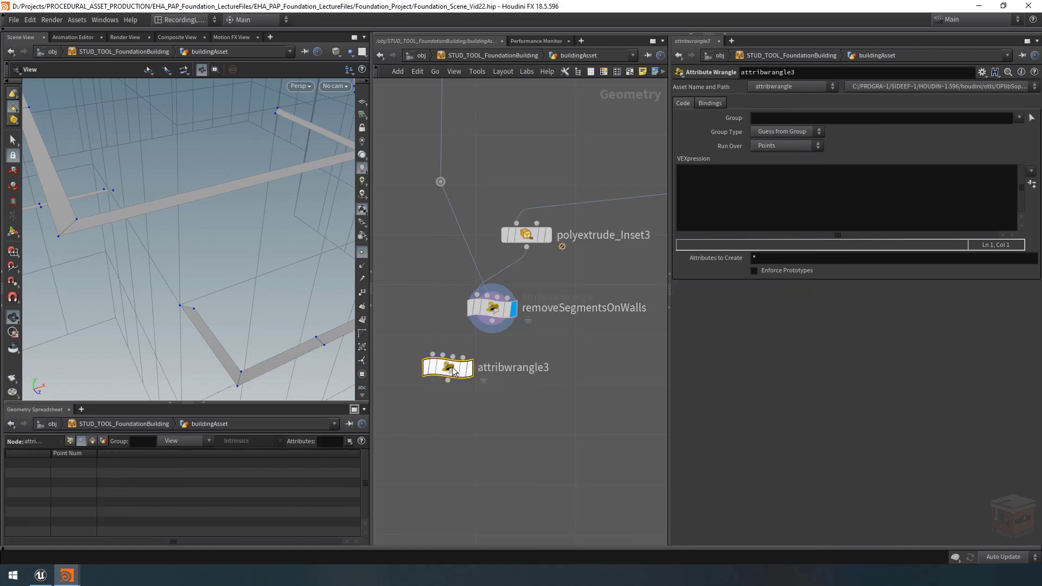
left_click(492, 322)
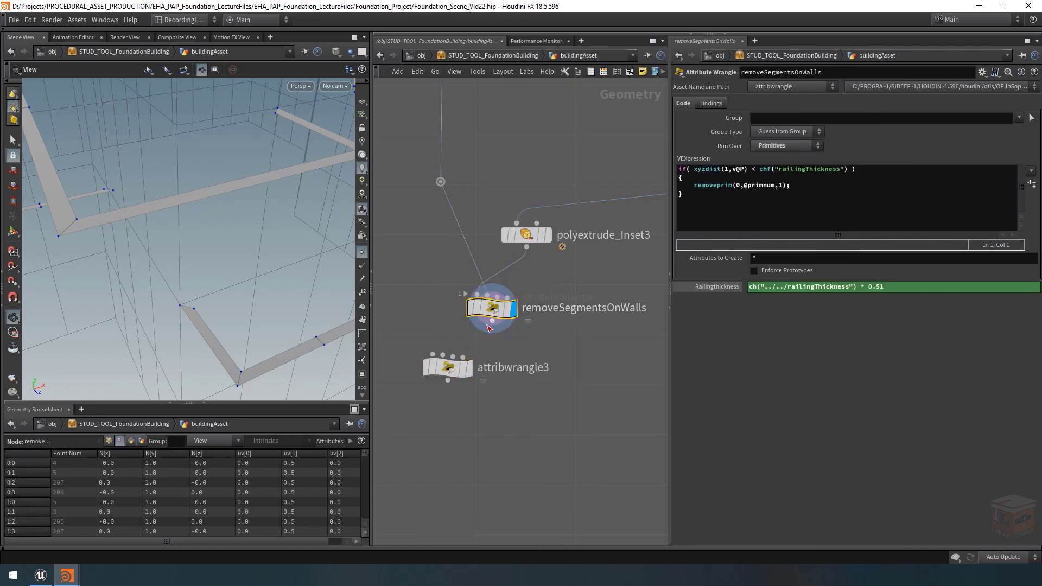
left_click(429, 354)
Connect the walls wire dot to the new wrangle's second input, move the dot lower, and display the wrangle.
left_click(440, 190)
left_click_drag(441, 183, 442, 236)
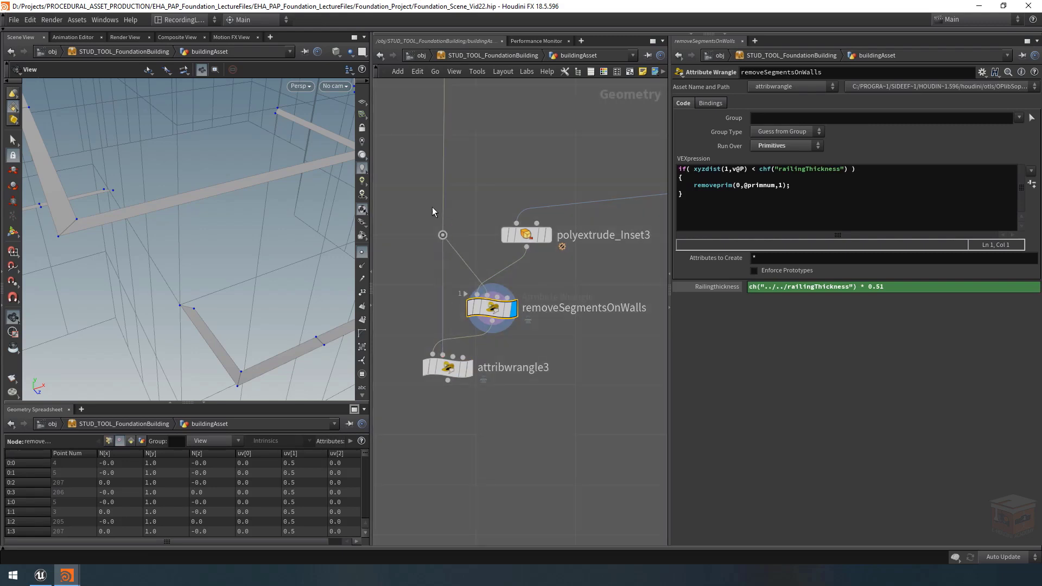
left_click(469, 369)
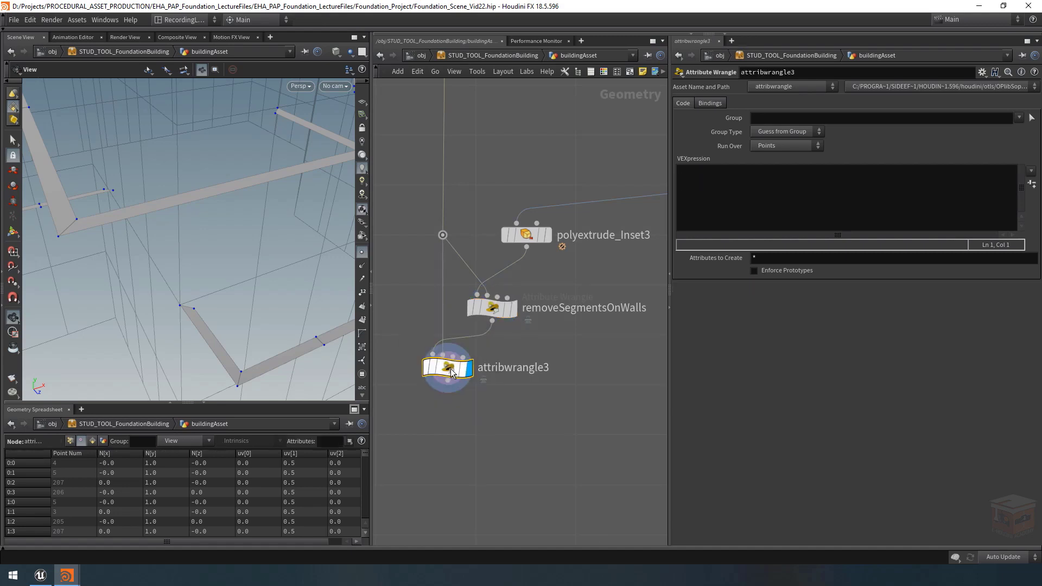
Rename the new wrangle as snapRailingsToBuilding.
double_click(516, 368)
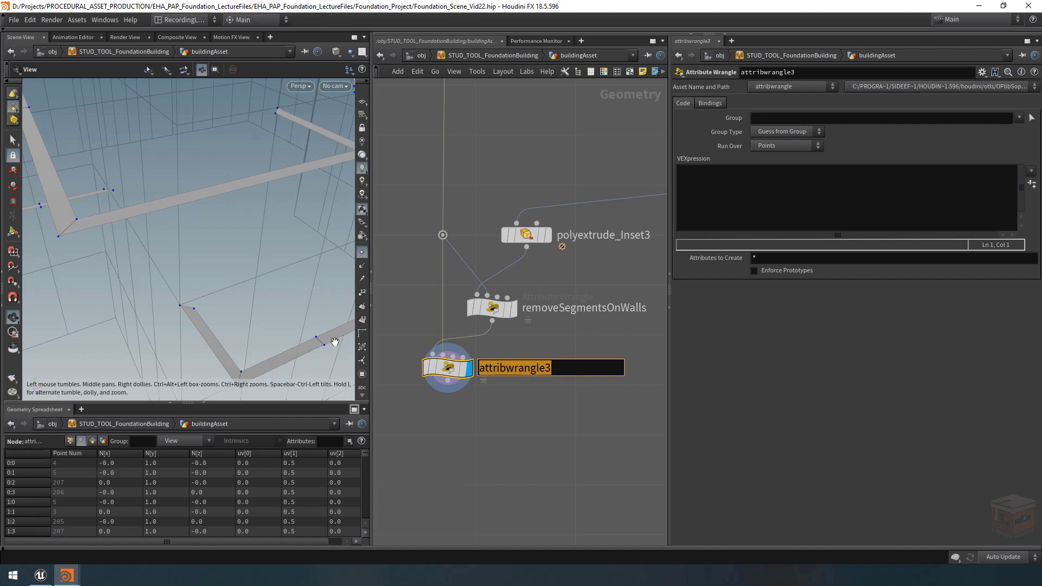
type("snapRail")
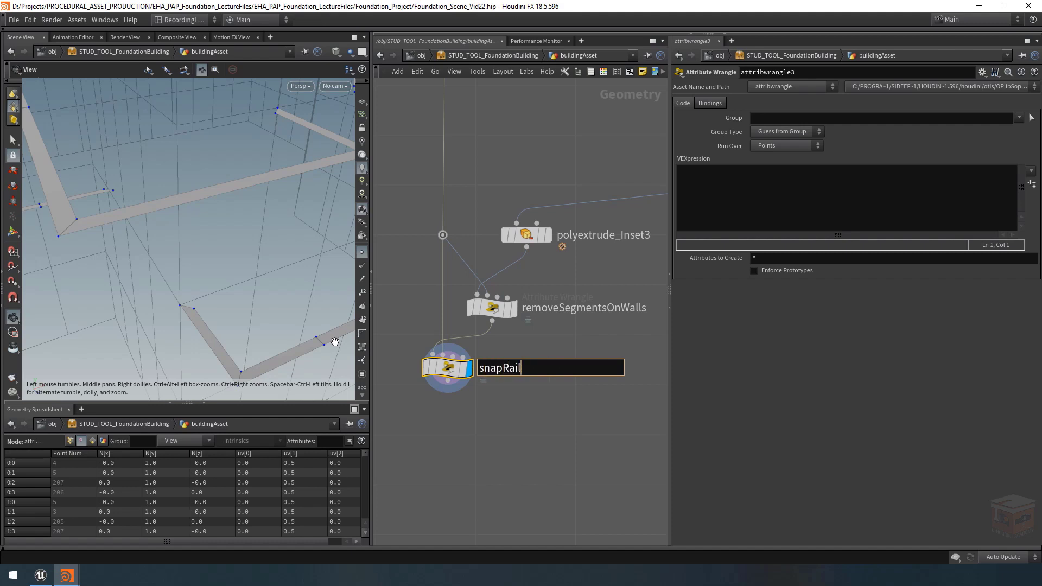
type("ingsToBuilding")
key("Return")
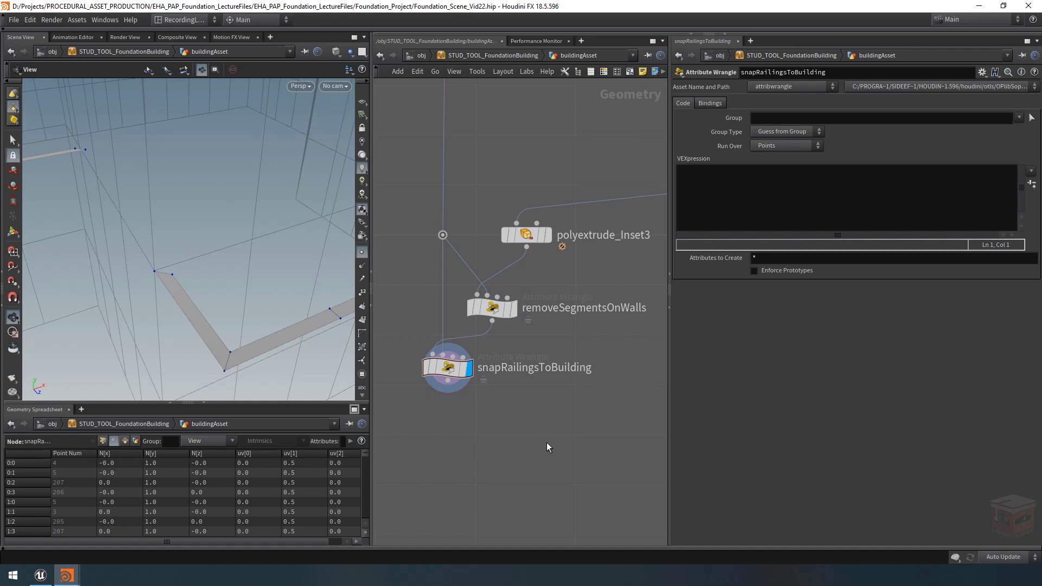
Add a Ray node fed by removeSegmentsOnWalls, connect the walls wire dot to its second input, and display it.
key("Tab")
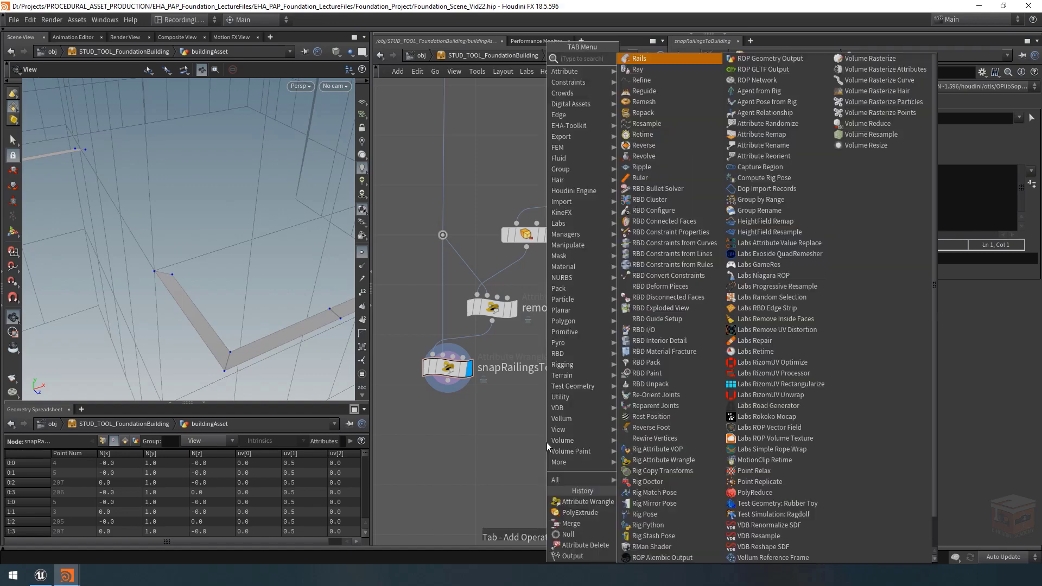
type("ray")
key("Return")
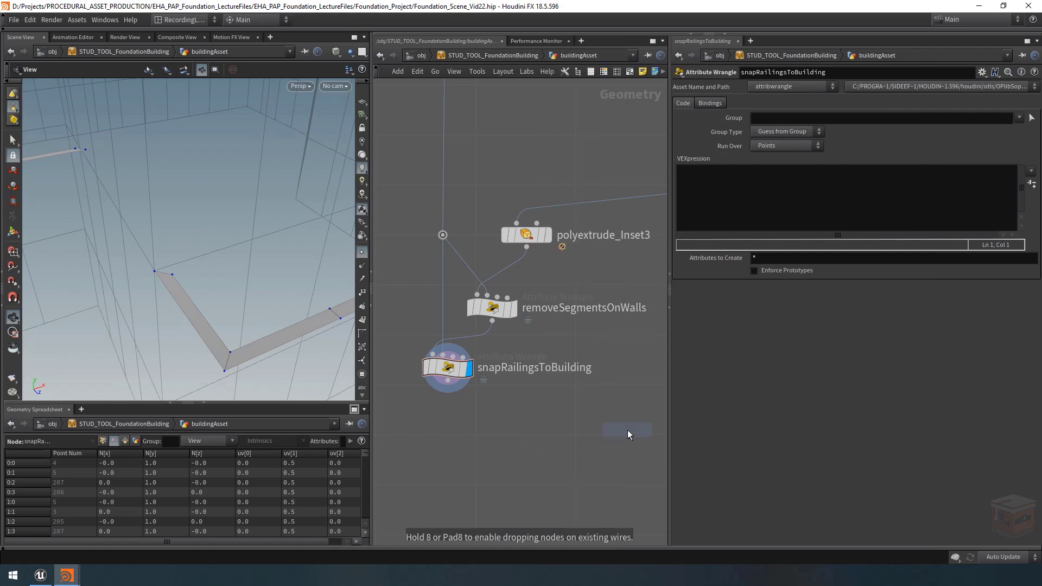
left_click(507, 428)
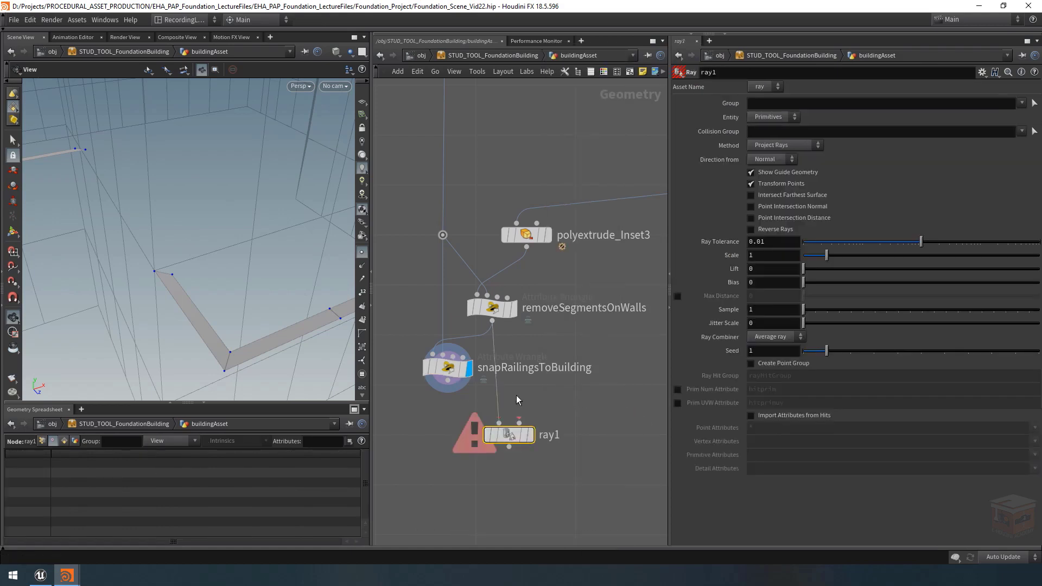
left_click(519, 423)
left_click(443, 234)
key("r")
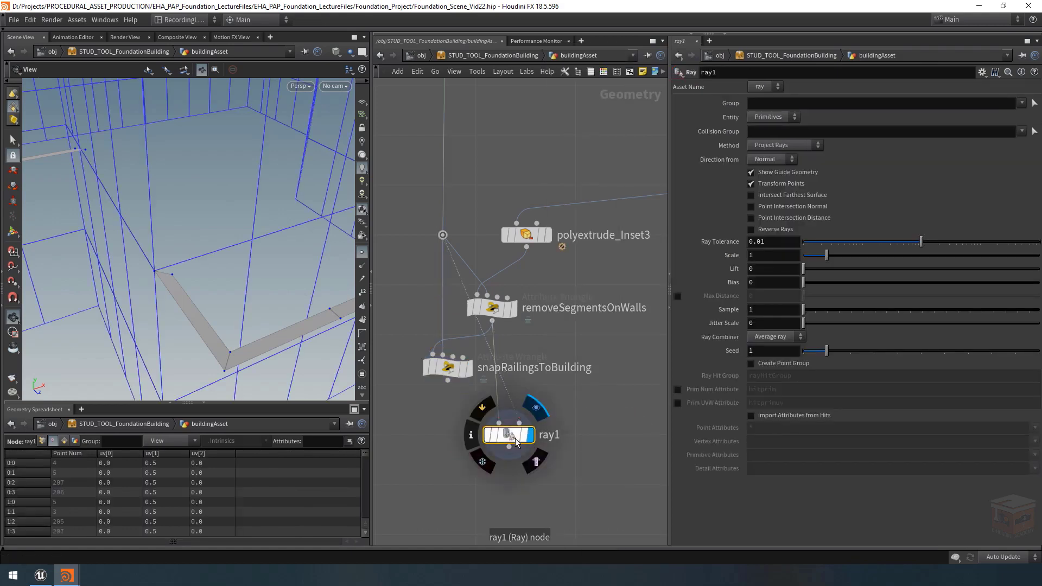
Set the Ray node's method to Minimum Distance and enable its Max Distance.
left_click(776, 145)
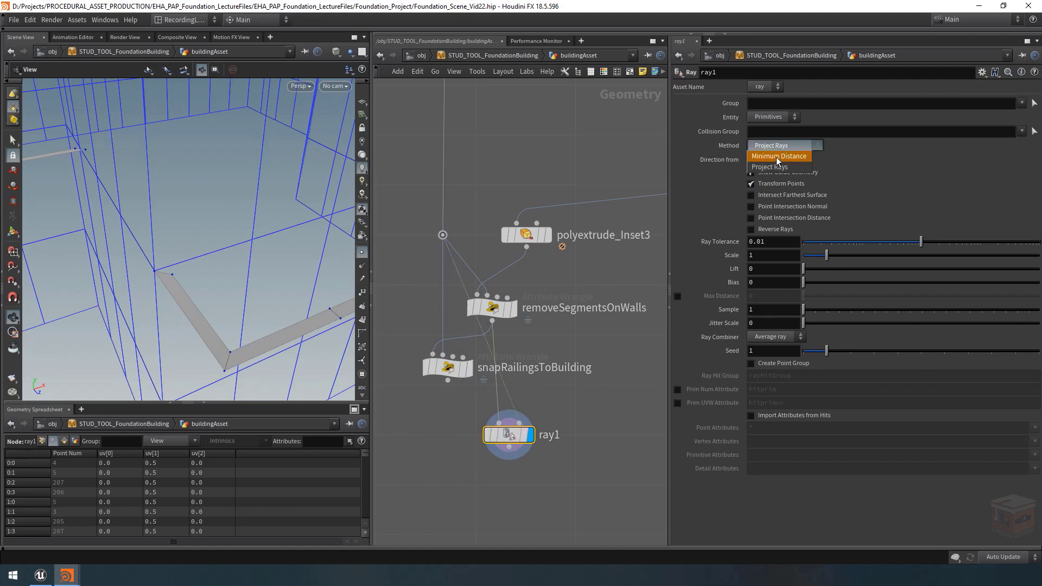
left_click(778, 157)
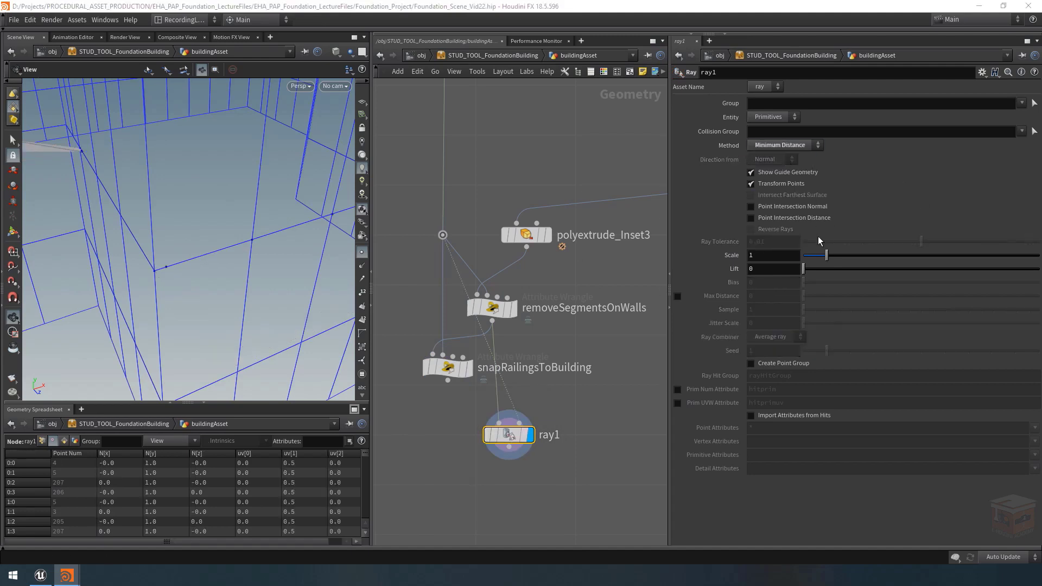
left_click(677, 296)
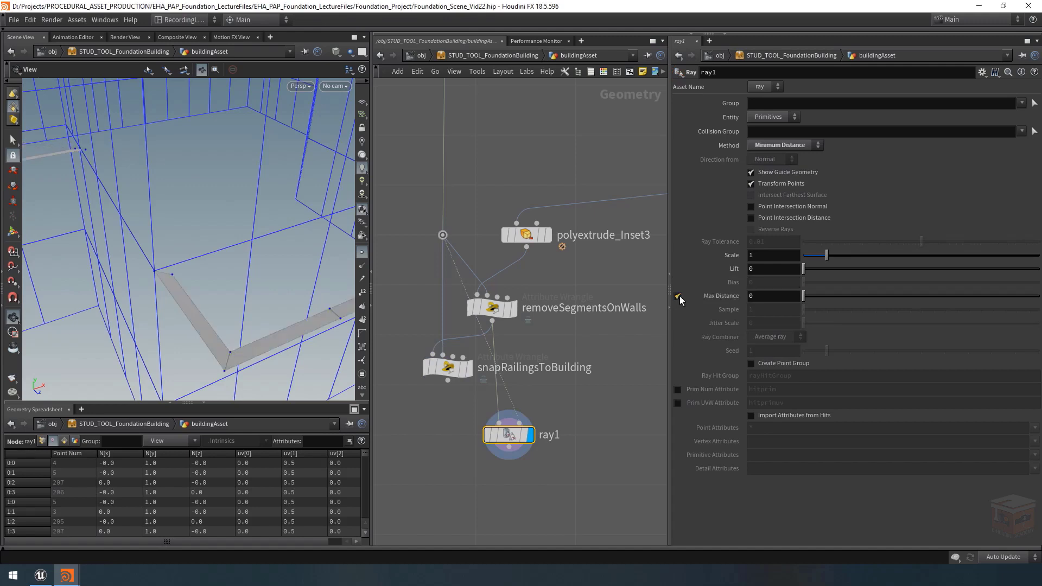
Set the Ray node's Max Distance to 0.28 and park the node beside removeSegmentsOnWalls.
left_click_drag(804, 297, 809, 299)
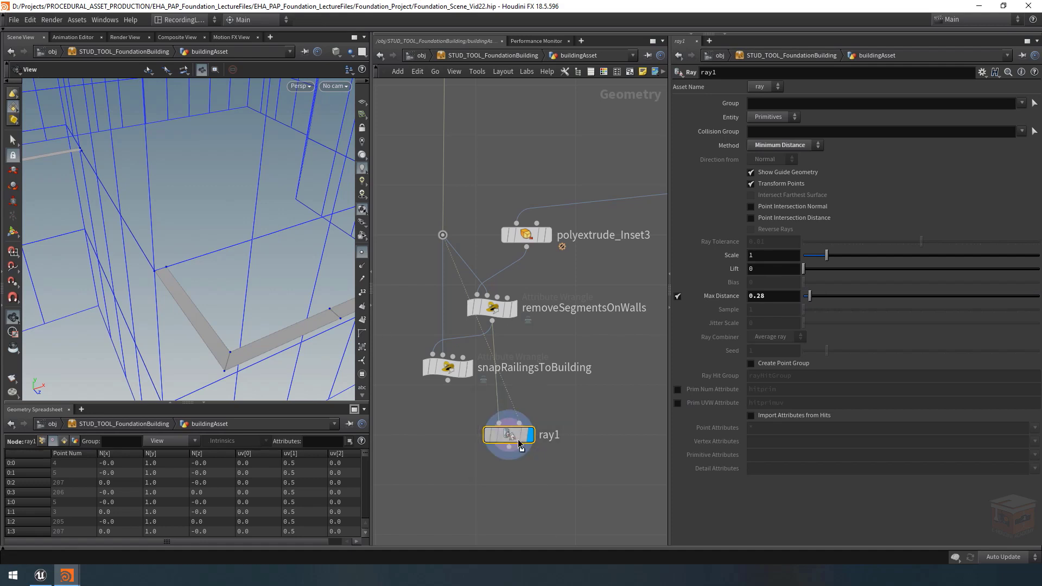
left_click_drag(519, 440, 395, 313)
middle_click_drag(540, 416, 580, 414)
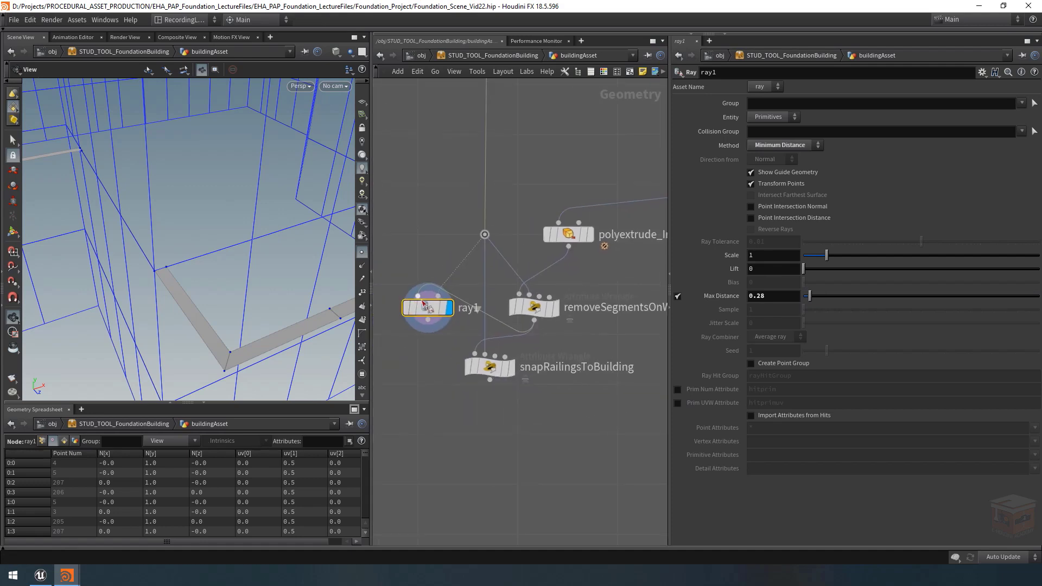
left_click_drag(434, 310, 410, 321)
Display the snapRailingsToBuilding wrangle and enter the VEX line float dist = xyzdist(1,v@P,prim,uvw); with blank lines above it.
left_click(509, 367)
scroll(535, 450, "down", 2)
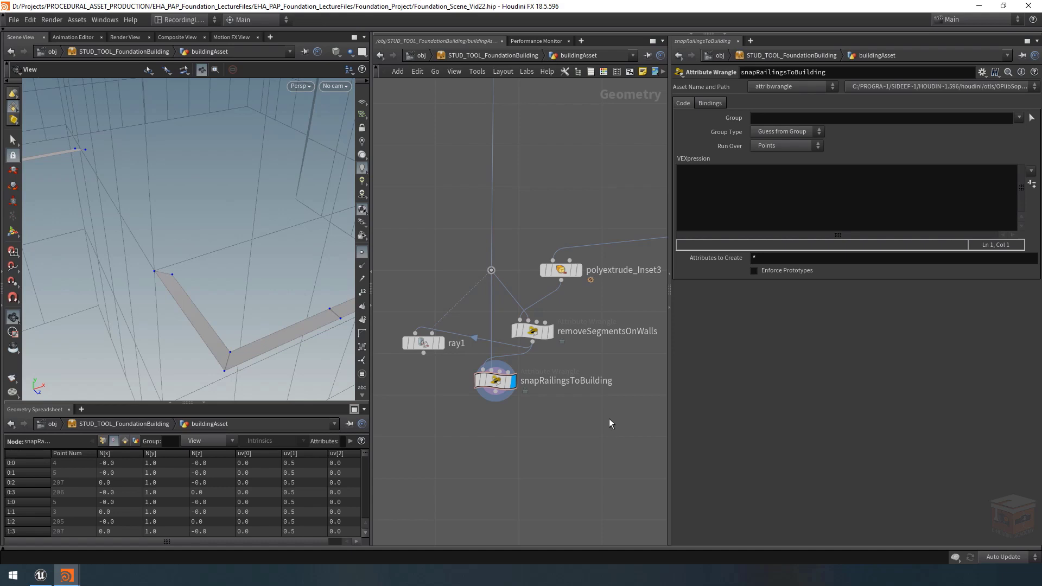
left_click(724, 186)
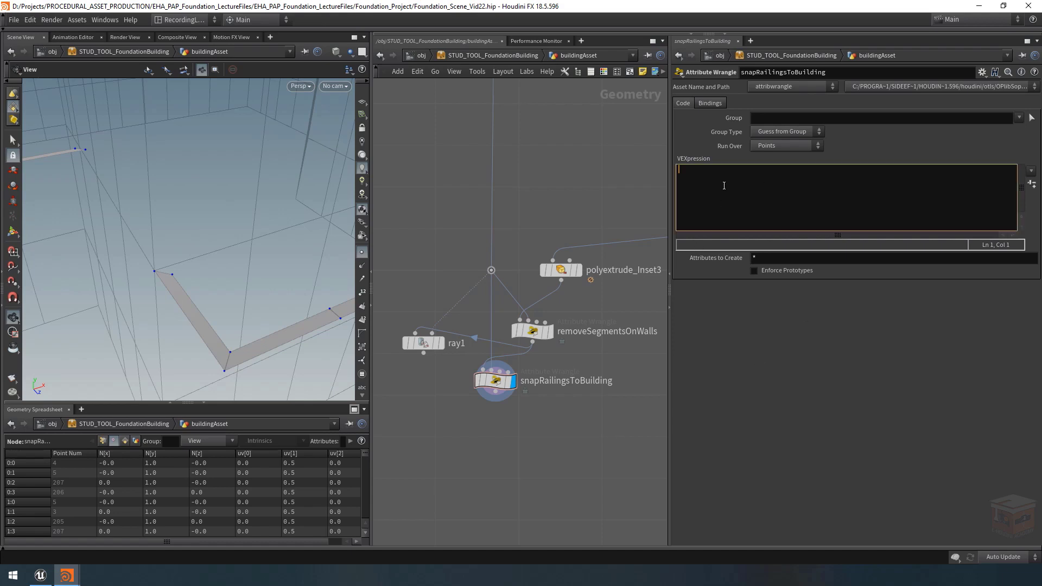
type("xyzdist()")
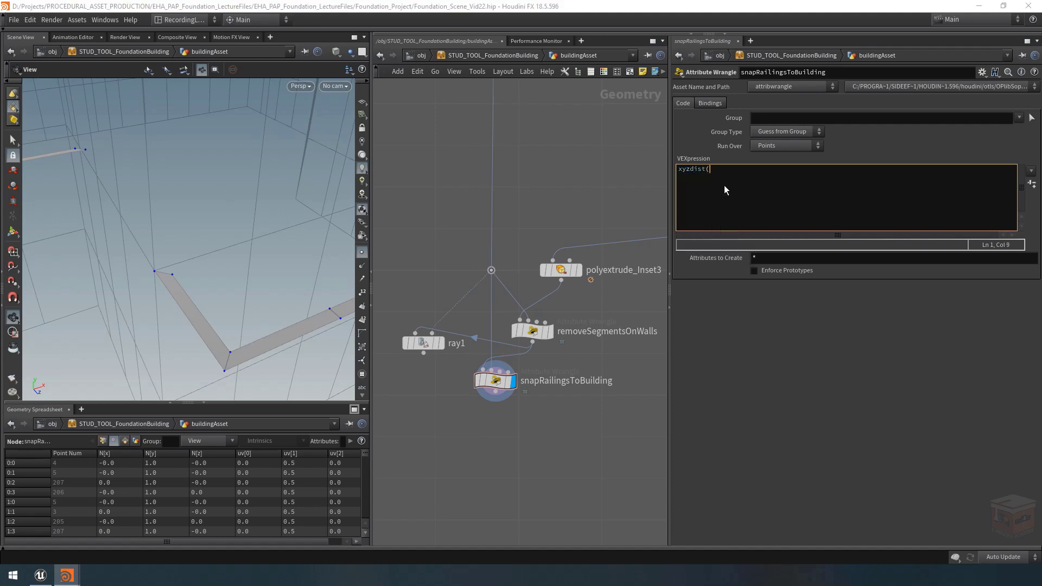
key("Home")
key("Return")
key("Return")
type("float dist =")
key("End")
key("Left")
type("1,v@P,")
type("prim,uvw)")
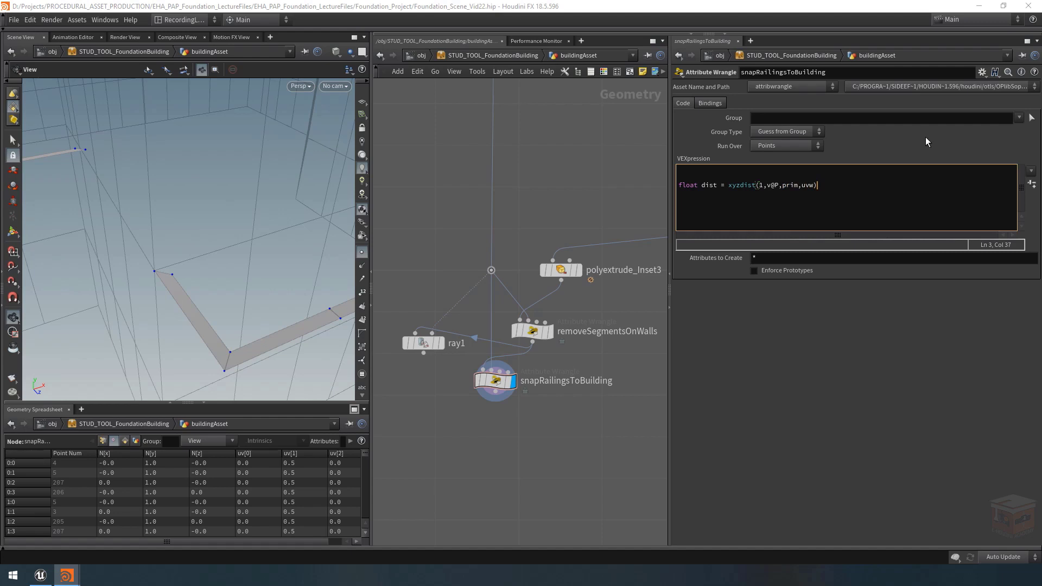
type(";")
Declare the variables int prim; and vector uvw; above the xyzdist line.
key("Up")
key("Up")
type("int")
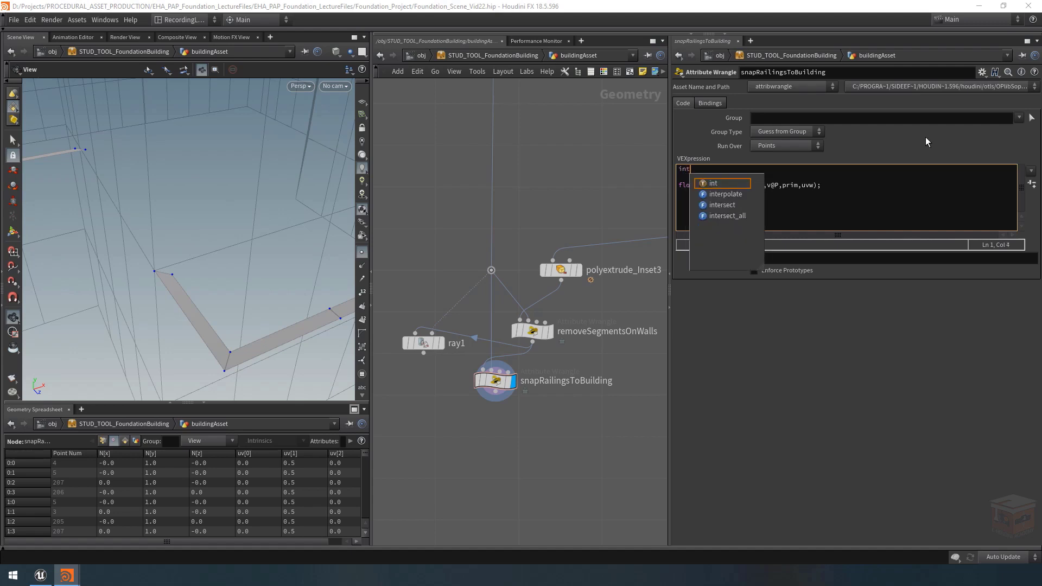
type(" prim;")
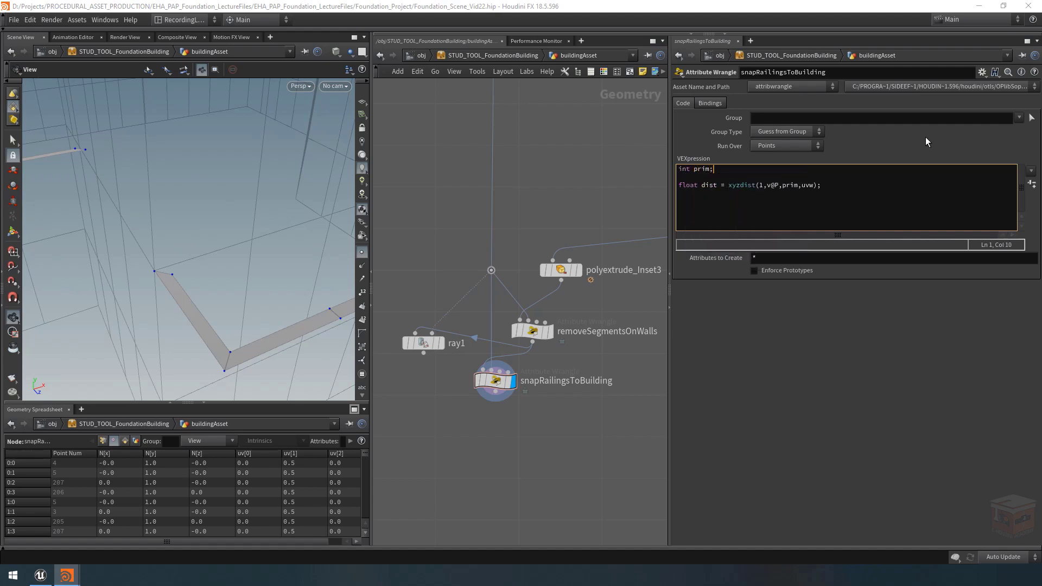
key("Return")
type("vector ")
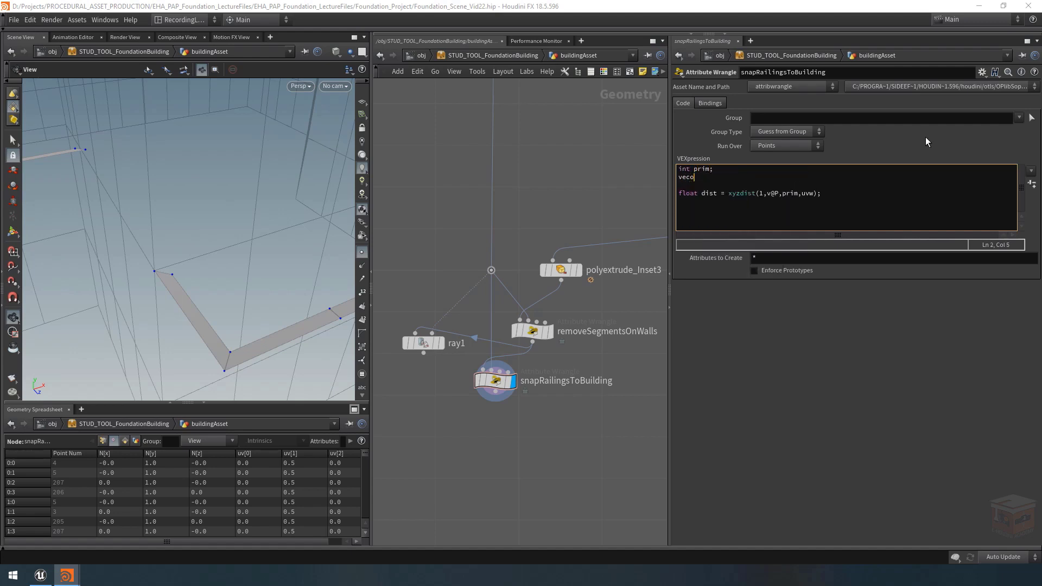
type("uvw;")
Add the condition if( dist < chf("railingThickness") * 1.1 ) below the xyzdist line.
key("Down")
key("Down")
key("Return")
key("Return")
type("if( dist < chf(\"")
type("railingThickness\") ")
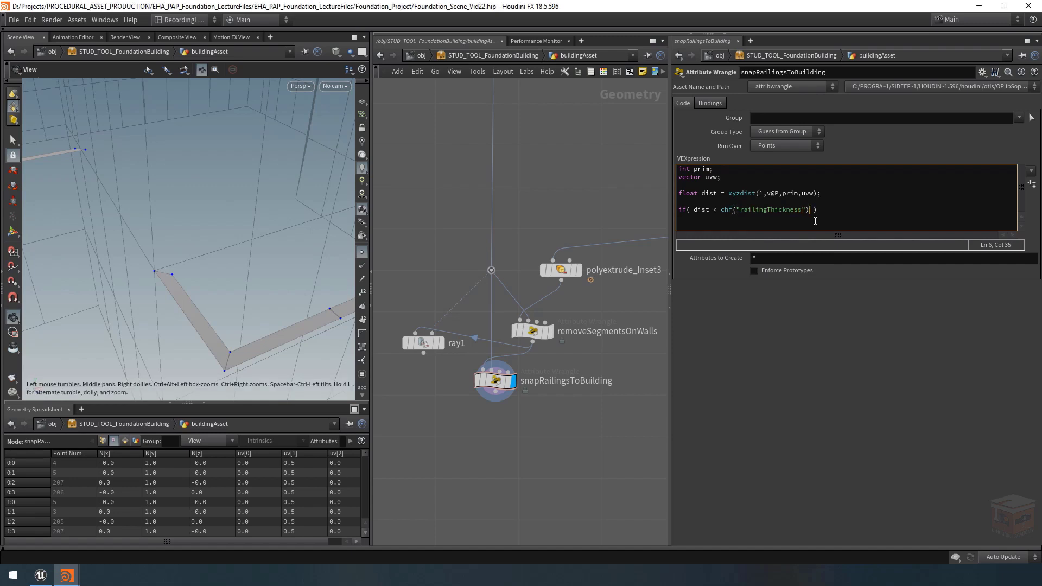
type("* 1.1")
left_click(848, 210)
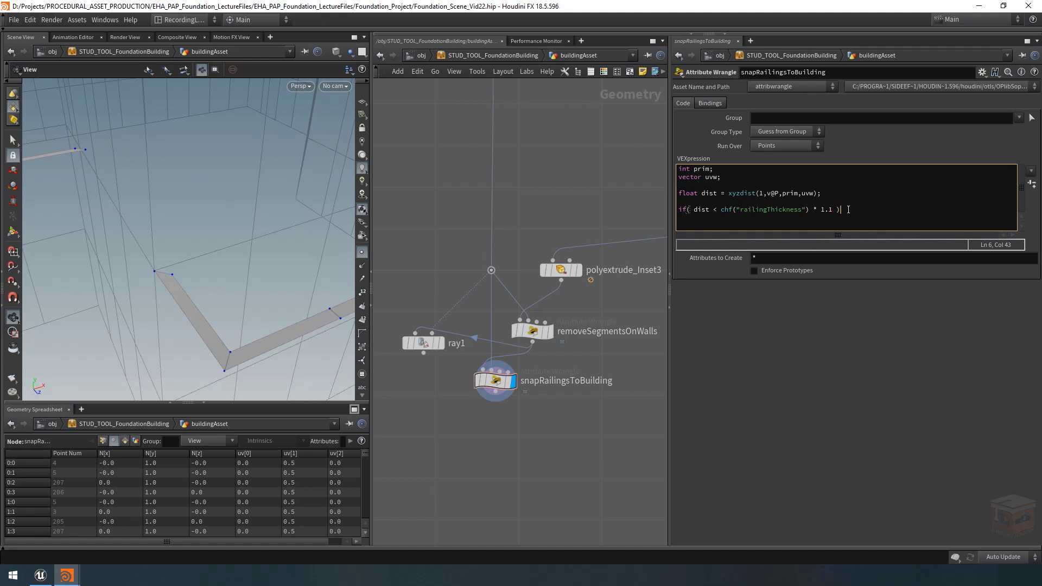
Give the condition a braced body containing v@P = primuv(1,"P",prim,uvw);.
key("Return")
type("{")
key("Return")
key("Return")
key("Up")
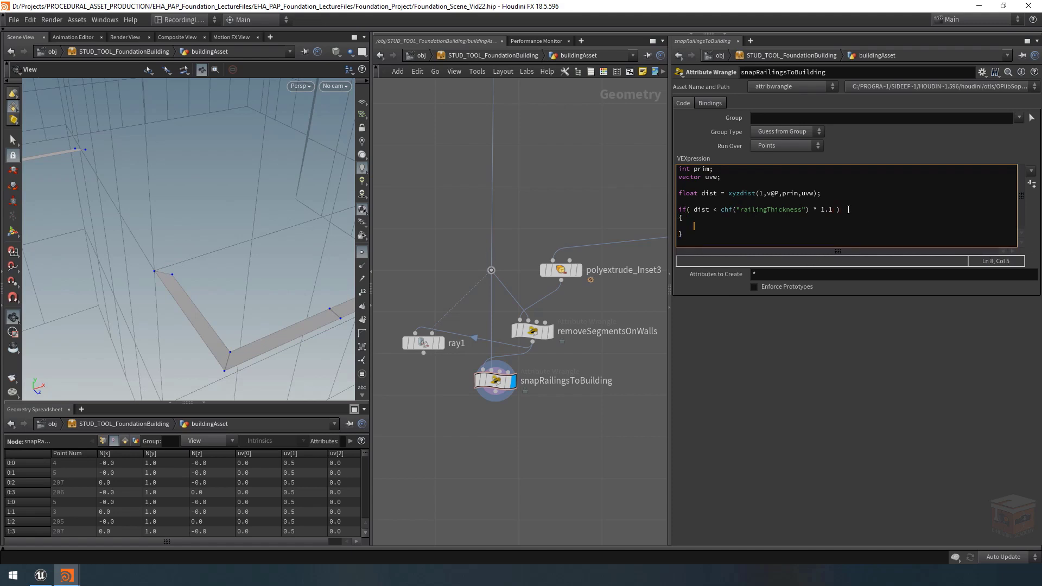
type("v@P = primuv")
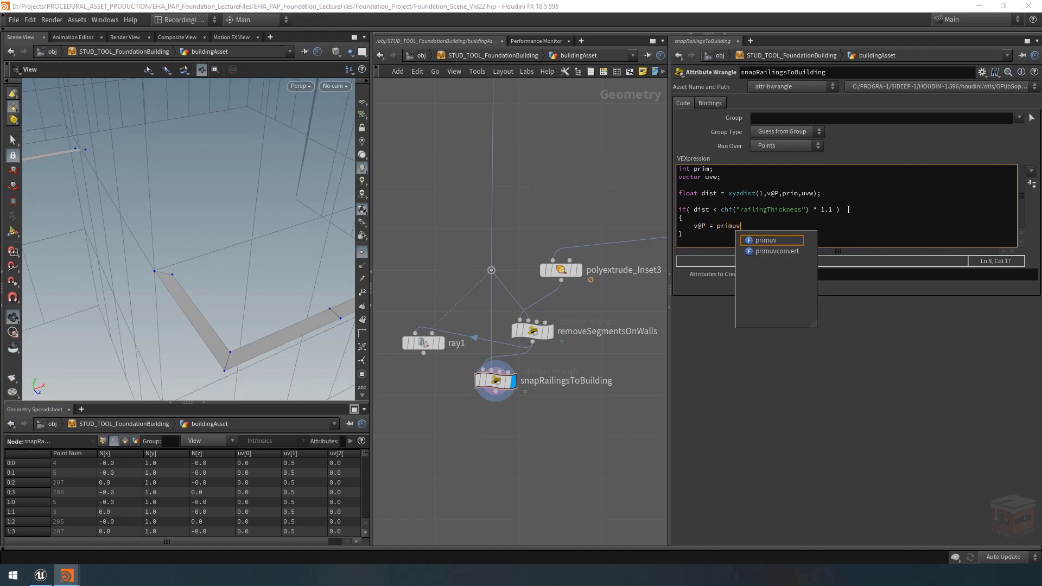
type("()")
key("Left")
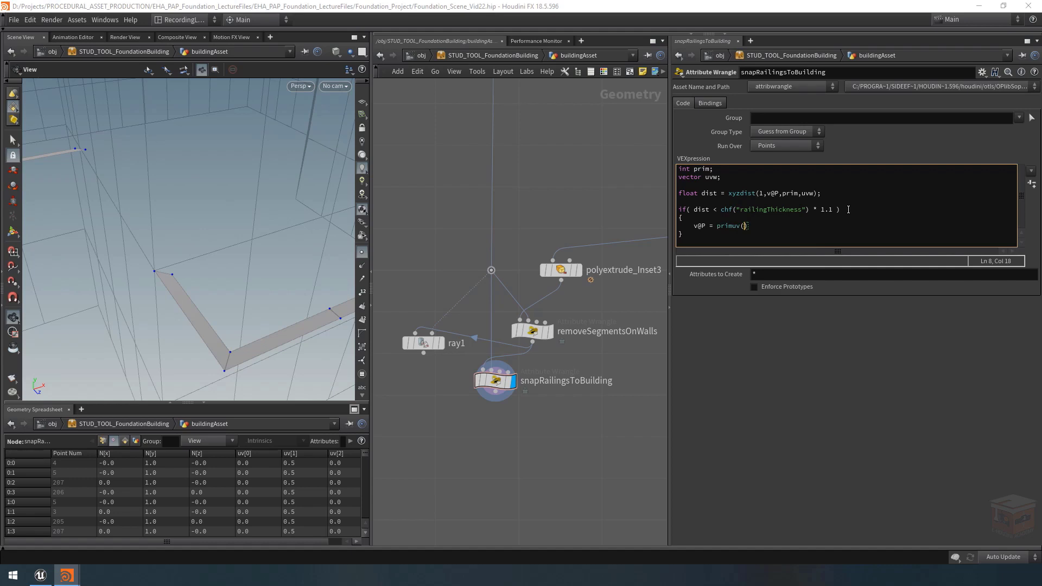
type("1,")
type("\"")
type("P\",")
type("prim,uvw)")
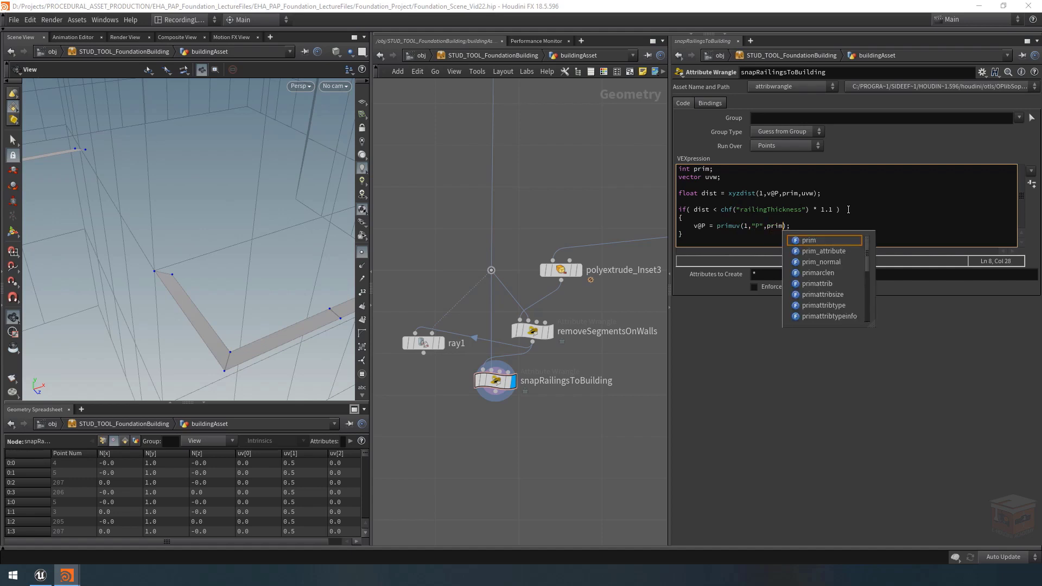
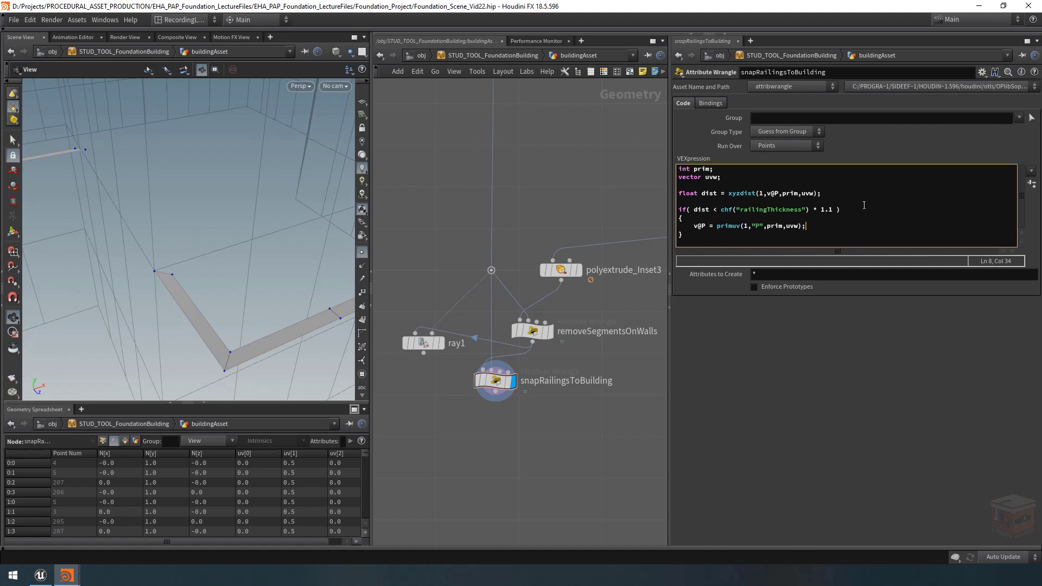
Create the wrangle's railingThickness parameter and link it to the building tool's Railing Thickness by relative reference, ch("../../railingThickness").
left_click(1031, 184)
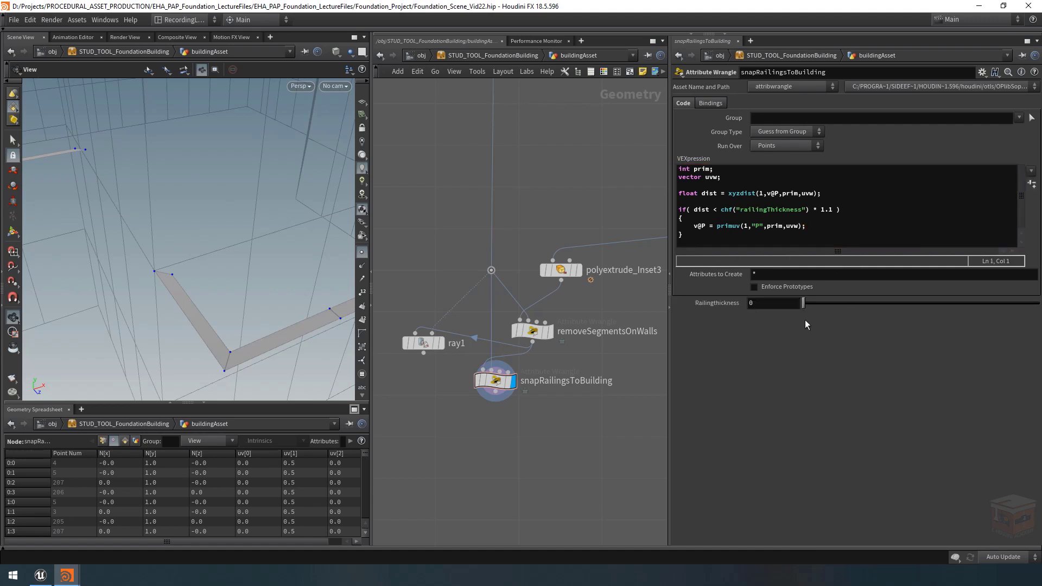
mouse_move(809, 304)
left_mouse_down()
mouse_move(859, 295)
mouse_move(856, 307)
mouse_move(811, 305)
mouse_move(892, 303)
mouse_move(820, 304)
left_mouse_up()
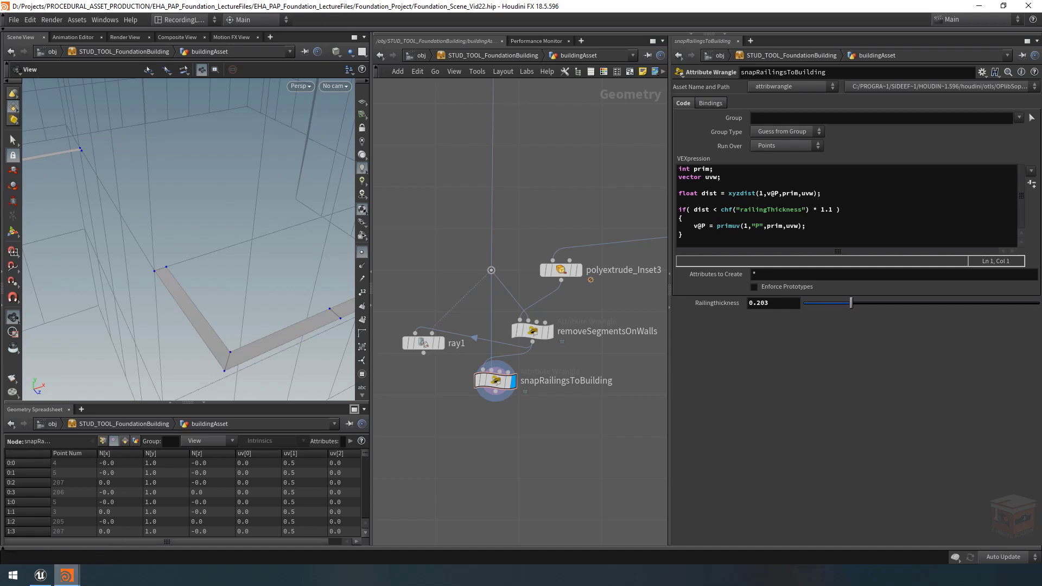
mouse_move(66, 581)
left_click(149, 524)
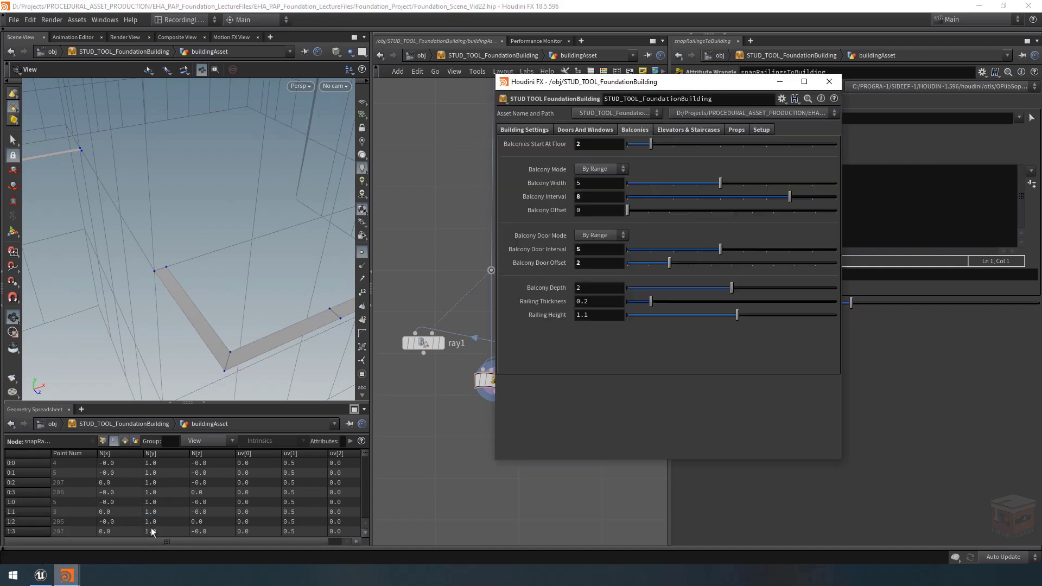
right_click(537, 304)
left_click(592, 373)
left_click(780, 83)
right_click(774, 302)
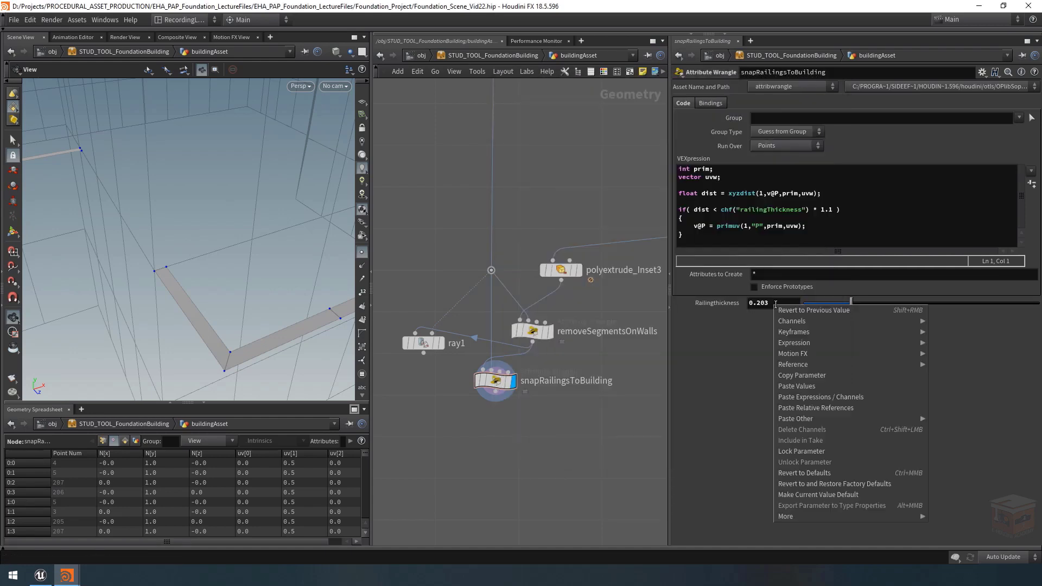
left_click(856, 402)
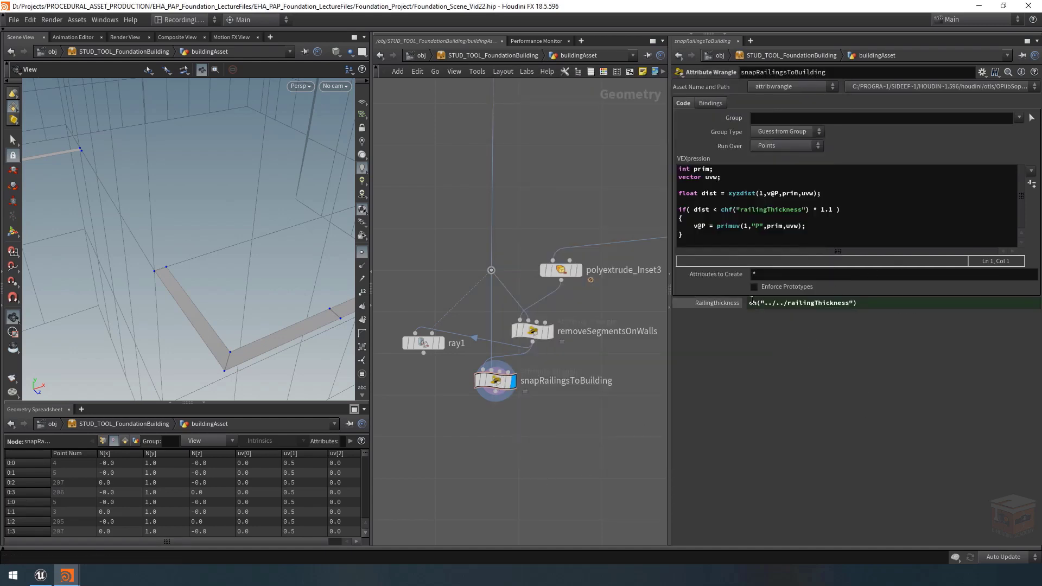
Show STUD_UTIL_ExtrudeAndTexture_Floors3 as a template against the railings and open its parameters.
left_click_drag(212, 242, 186, 221)
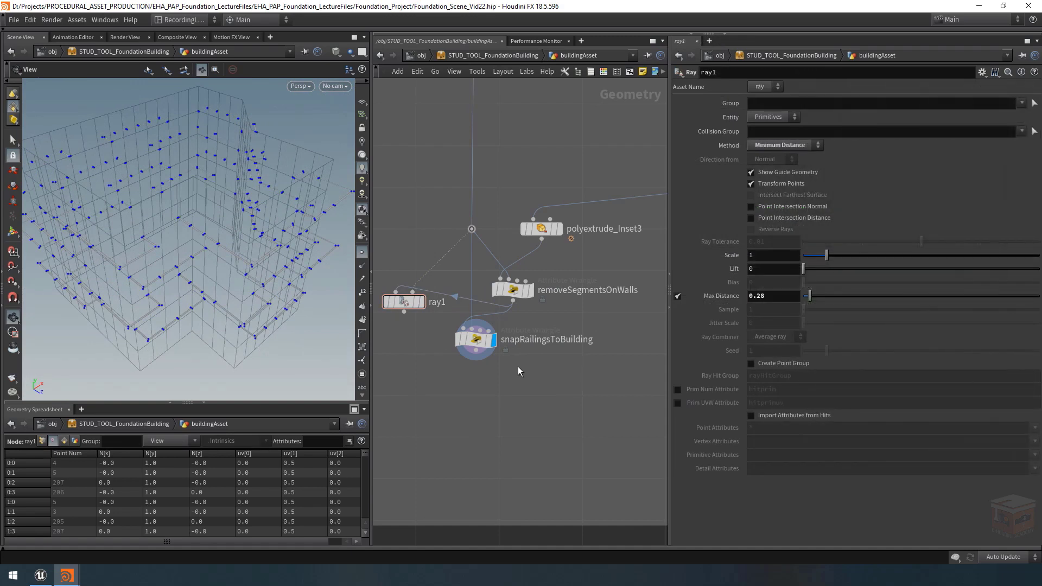
middle_click_drag(516, 384, 513, 371)
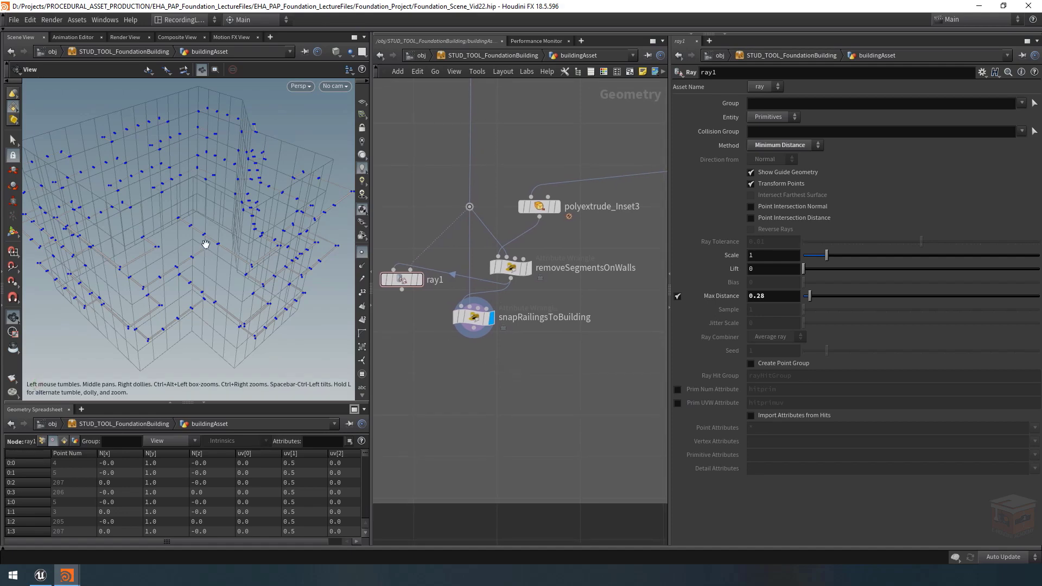
scroll(608, 352, "down", 6)
middle_click_drag(596, 359, 430, 365)
scroll(505, 363, "up", 7)
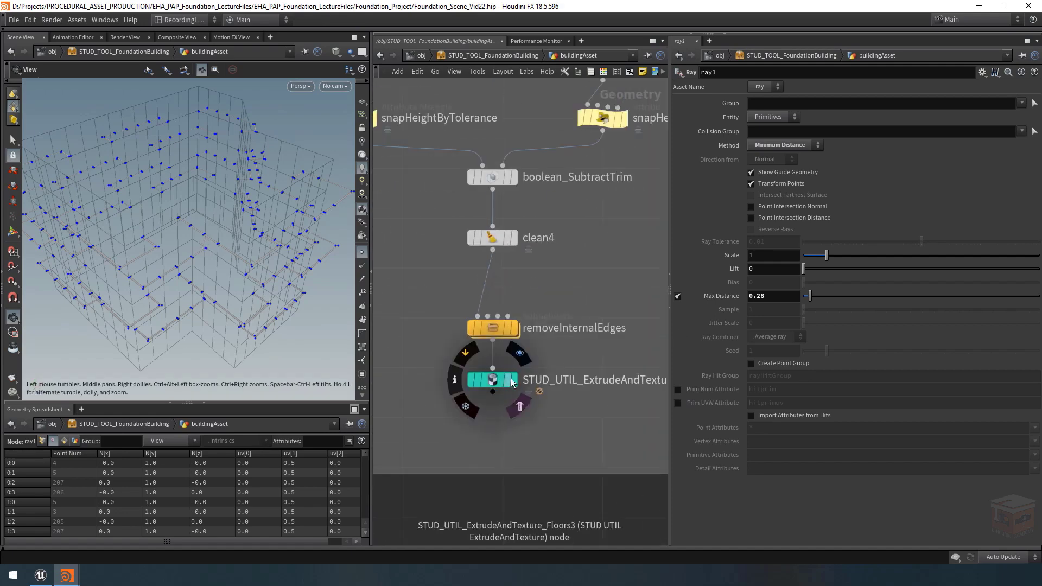
left_click(516, 401)
scroll(288, 261, "up", 6)
mouse_move(251, 247)
left_mouse_down()
mouse_move(254, 214)
mouse_move(266, 222)
mouse_move(257, 263)
left_mouse_up()
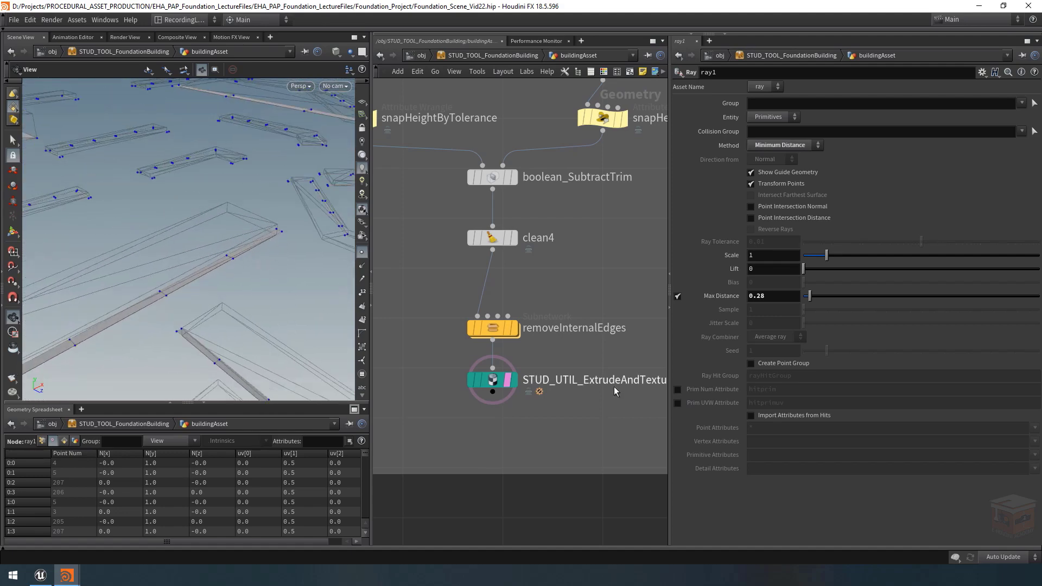
left_click_drag(471, 419, 472, 419)
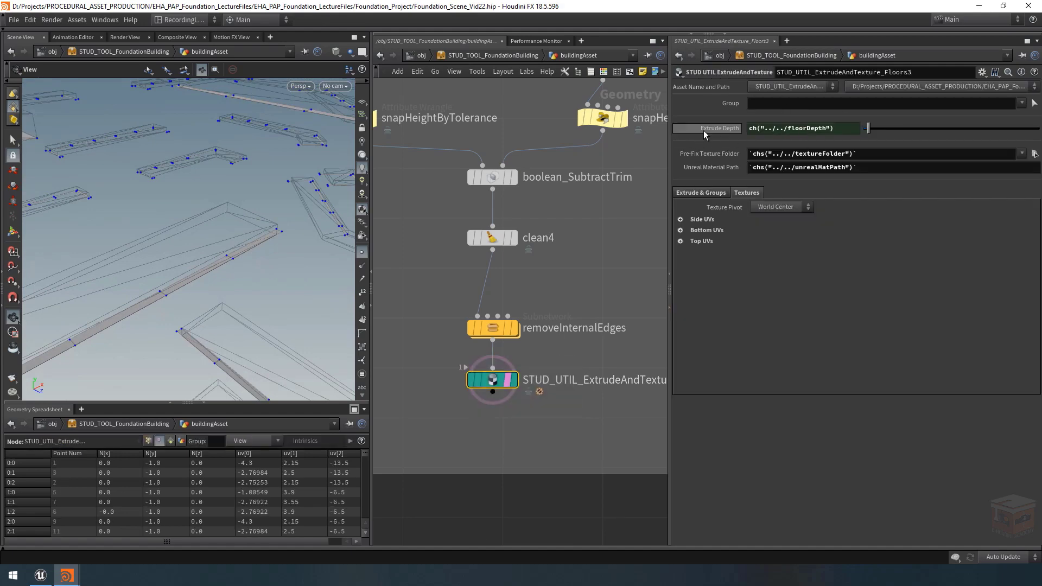
Add a Transform node below snapRailingsToBuilding and rename it raiseOntopOfBalconyFloor.
scroll(504, 315, "down", 4)
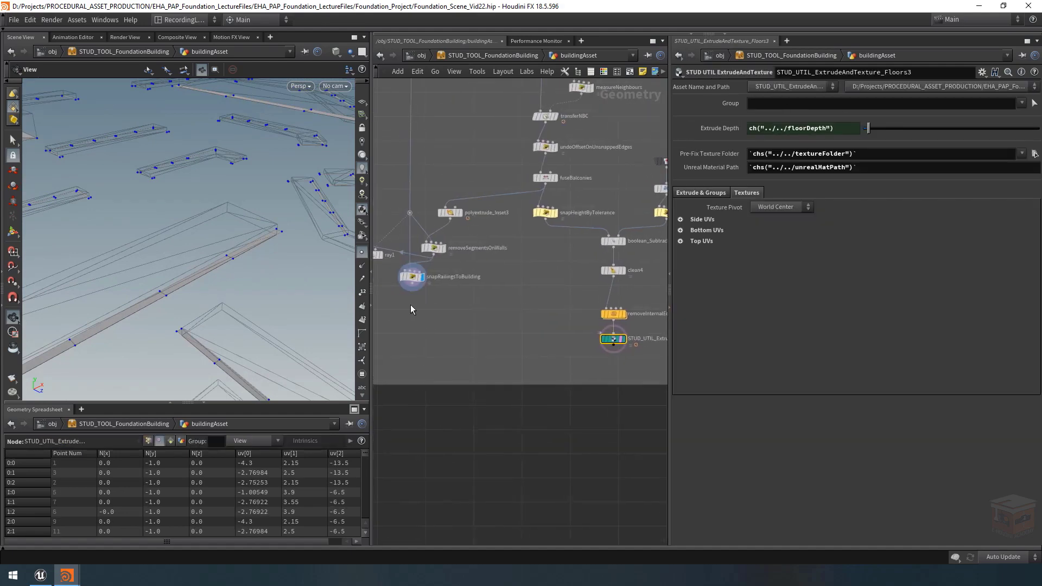
key("Tab")
type("trans")
key("Return")
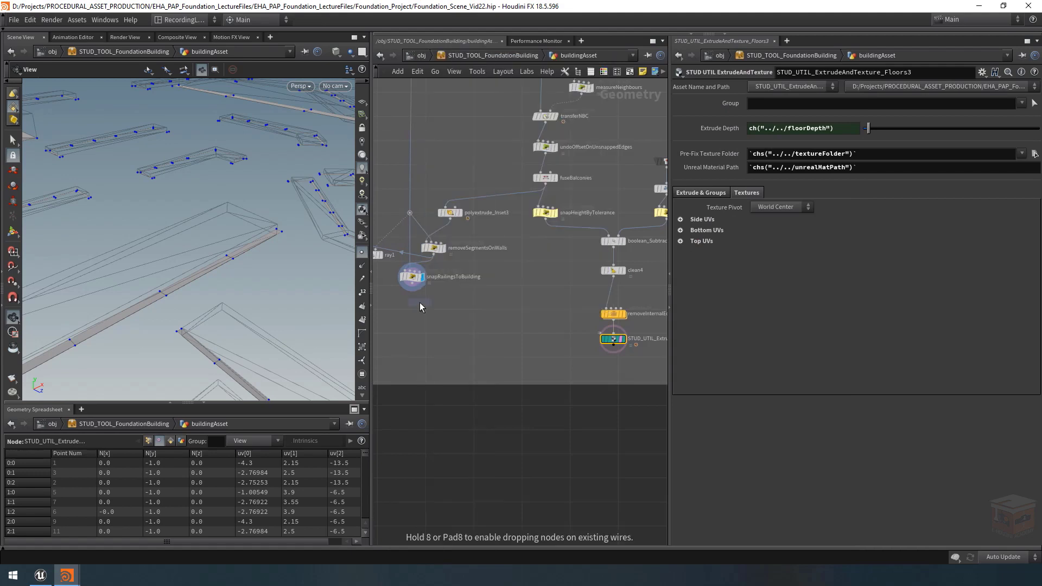
scroll(419, 302, "up", 3)
left_click(412, 307)
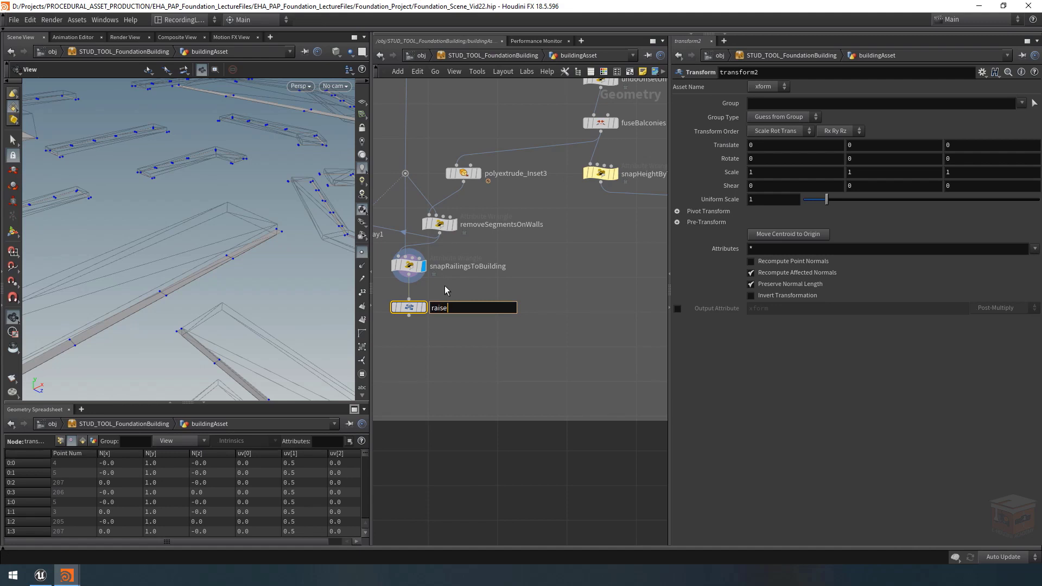
type("raiseOntopOfBalconyFloor")
key("Return")
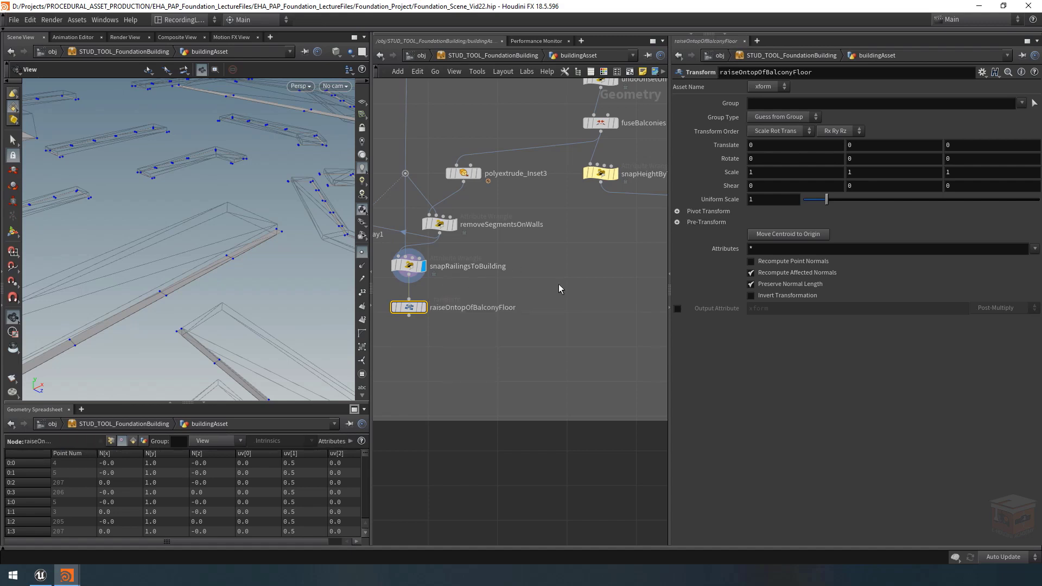
Copy the floor node's Extrude Depth expression ch("../../floorDepth") into the Y translate of raiseOntopOfBalconyFloor and display that node.
scroll(558, 284, "down", 3)
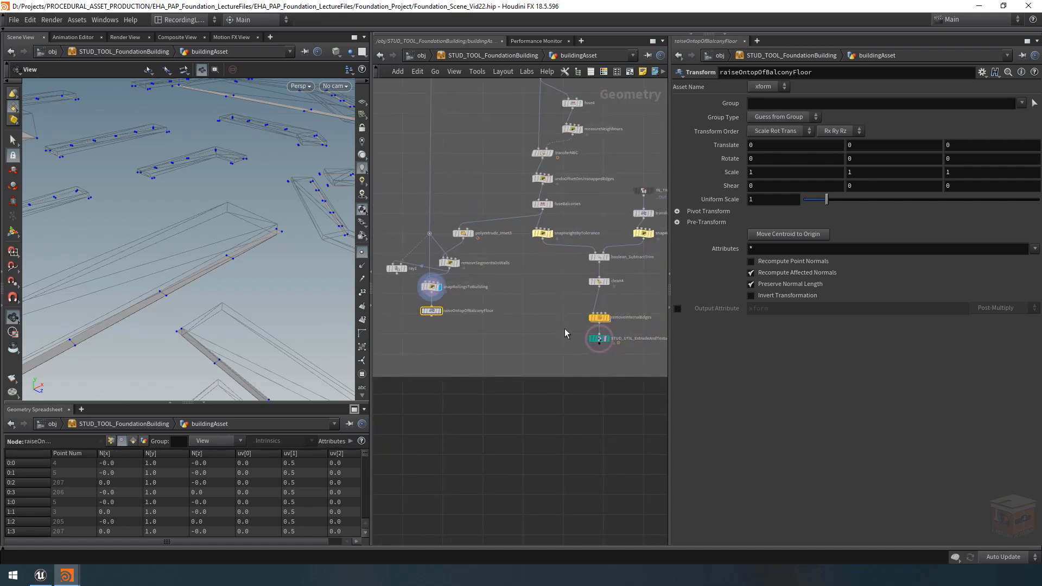
left_click(599, 339)
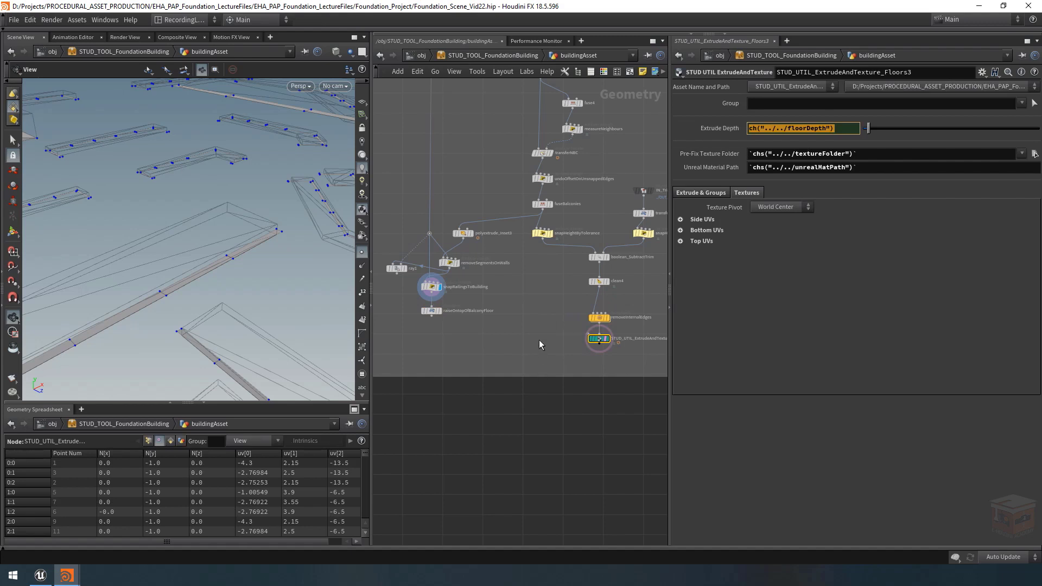
middle_click_drag(465, 326, 587, 328)
scroll(588, 329, "up", 3)
left_click(537, 308)
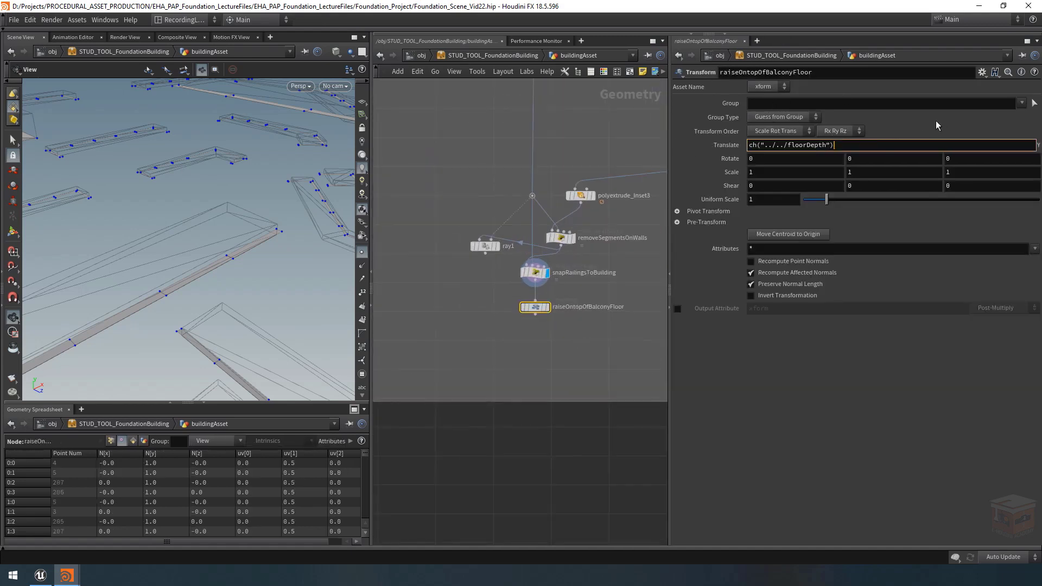
key("Return")
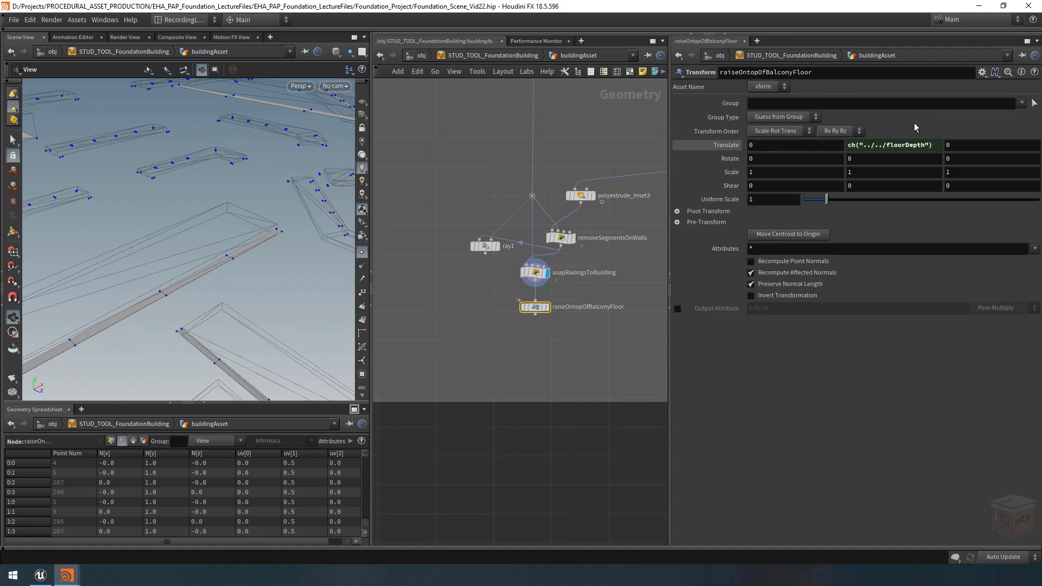
left_click(551, 312)
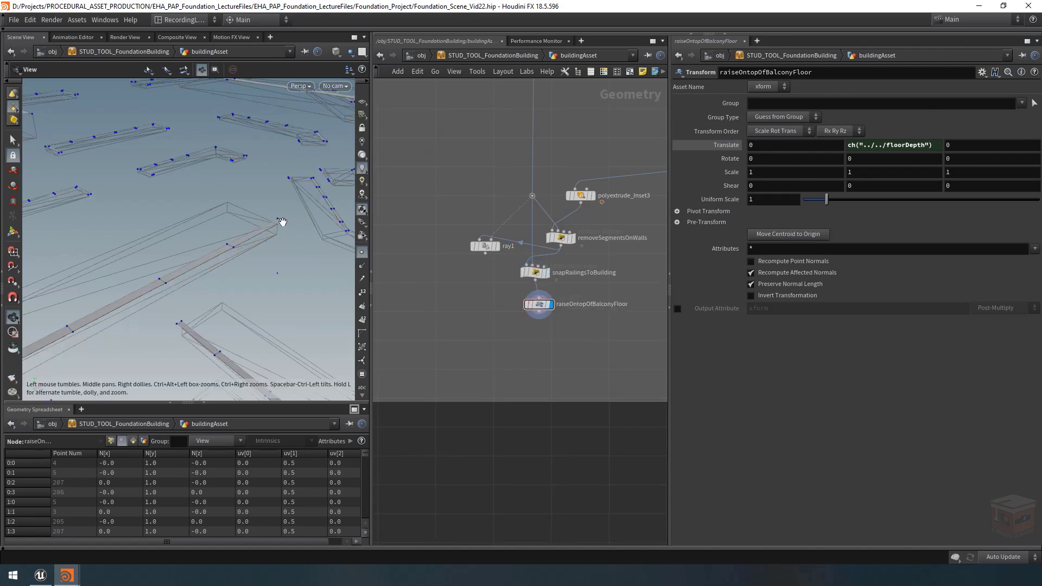
Examine the raised railings against the floor template and the building wireframe.
left_click_drag(282, 223, 278, 245)
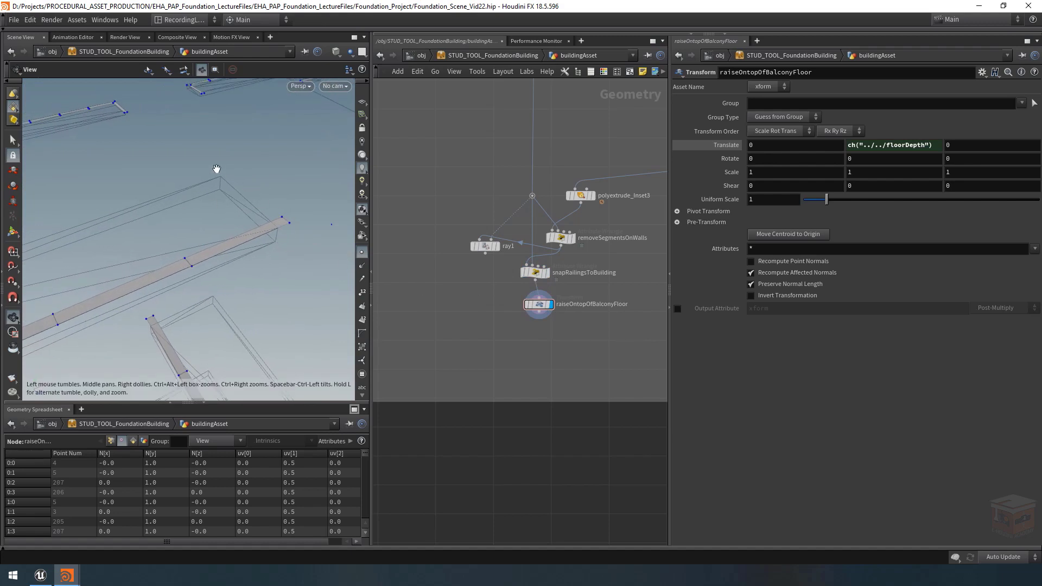
scroll(522, 370, "down", 8)
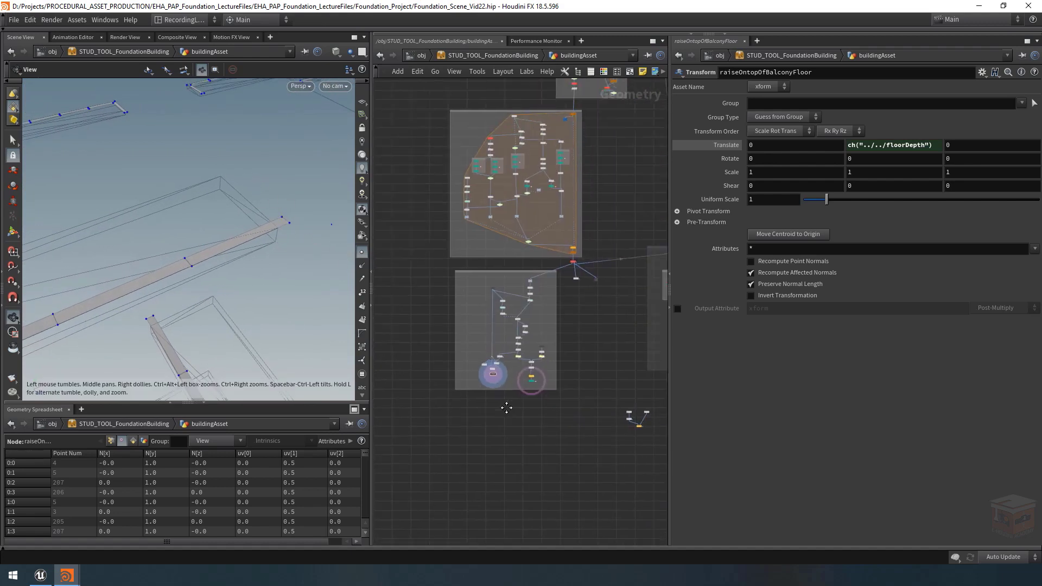
scroll(575, 325, "up", 10)
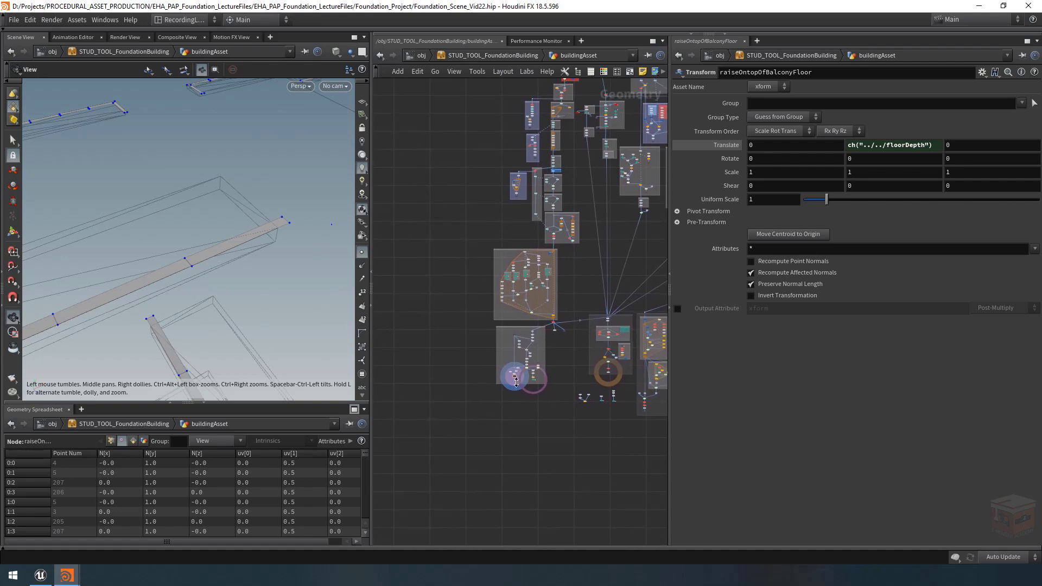
scroll(570, 333, "up", 3)
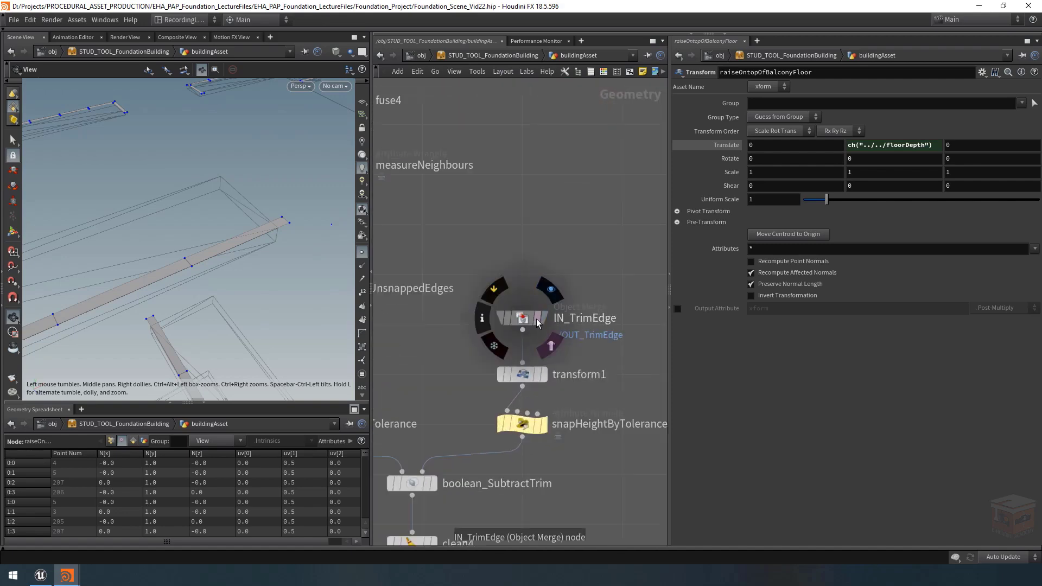
left_click(537, 323)
left_click_drag(228, 240, 304, 212)
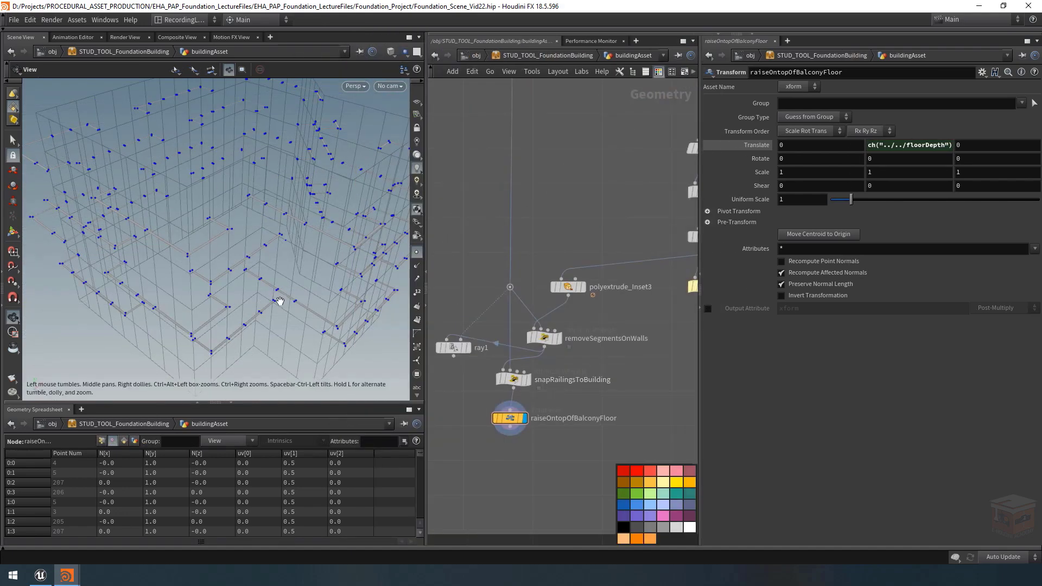
Make the balconies continuous in the building tool's Balconies parameters, with Balcony Width 8 matching Balcony Interval 8.
mouse_move(68, 577)
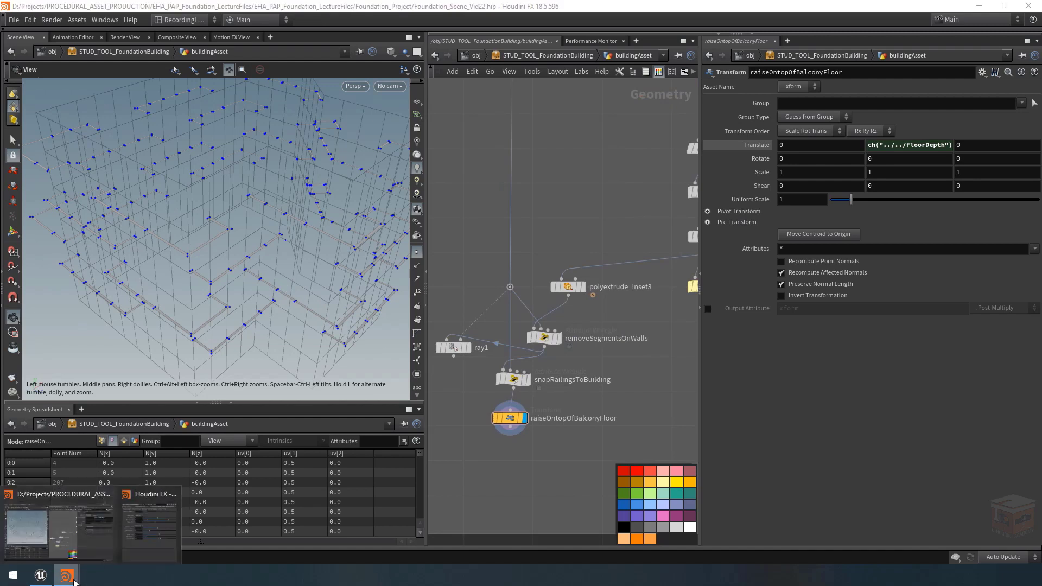
left_click(147, 537)
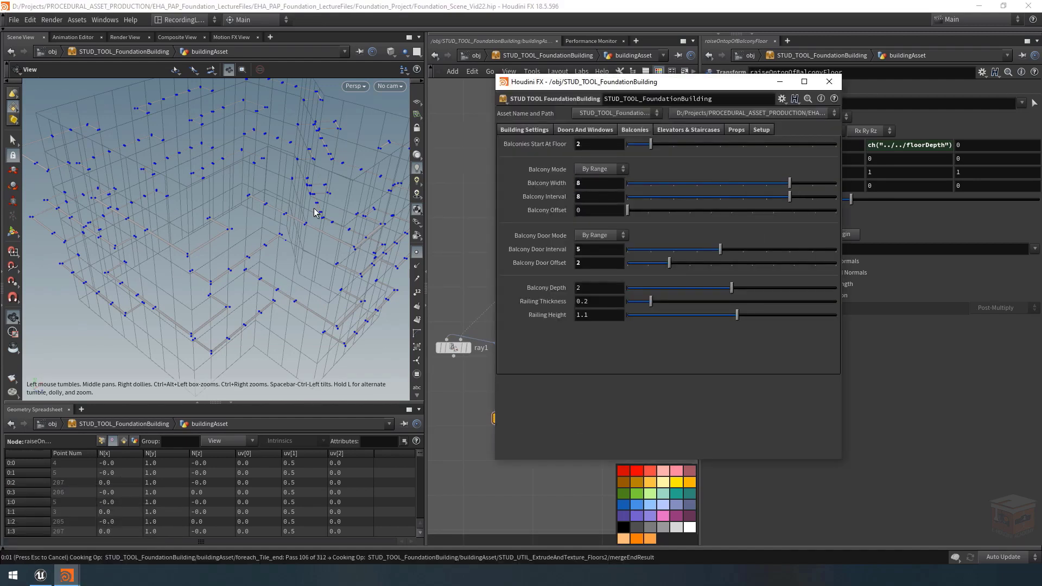
left_click(778, 82)
left_click_drag(197, 238, 221, 251)
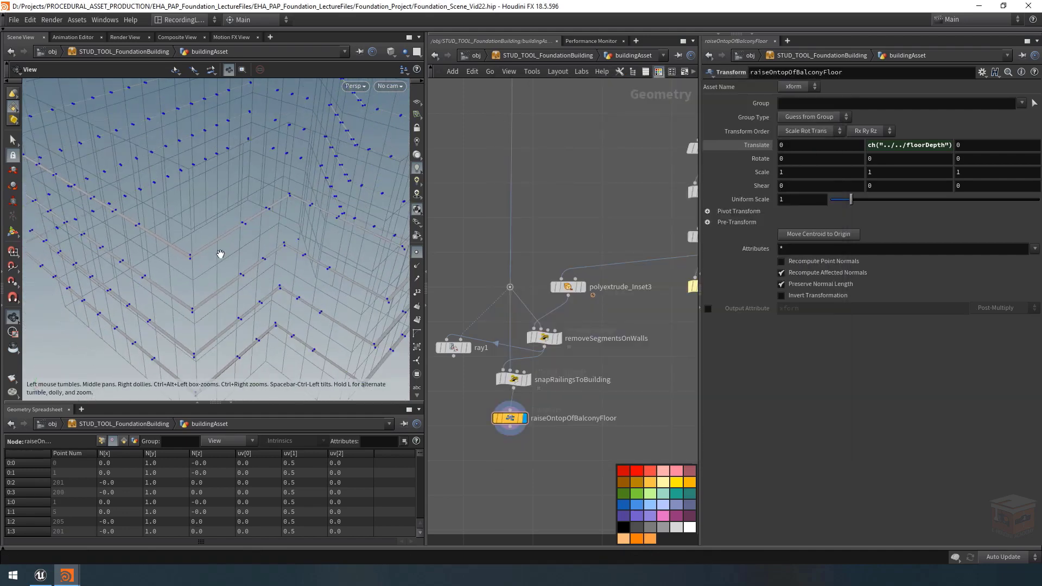
Duplicate the removeInternalEdges subnetwork from the floor branch and connect the copy below raiseOntopOfBalconyFloor.
scroll(515, 376, "down", 5)
scroll(605, 378, "up", 5)
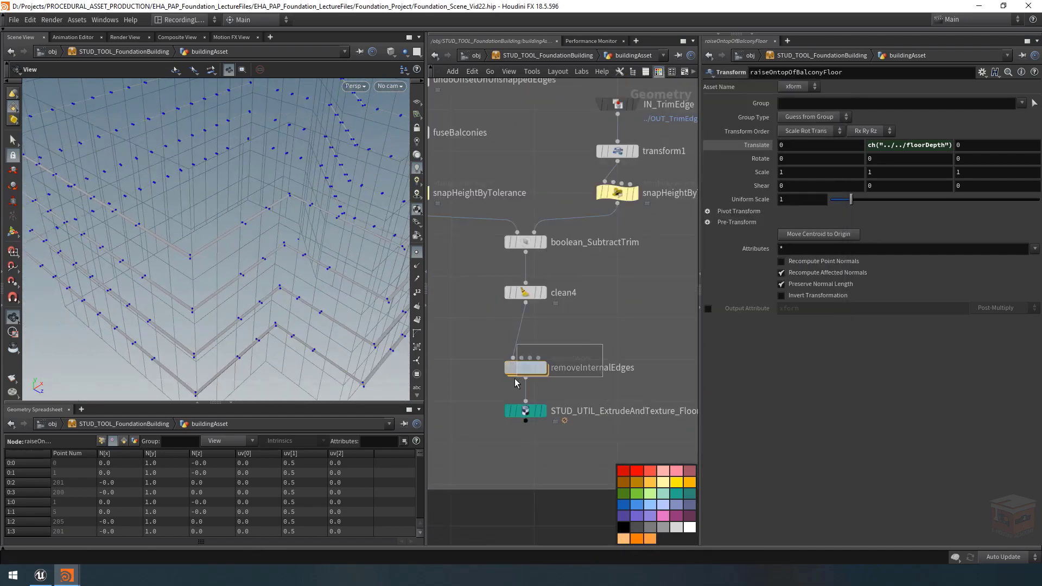
left_click(519, 372)
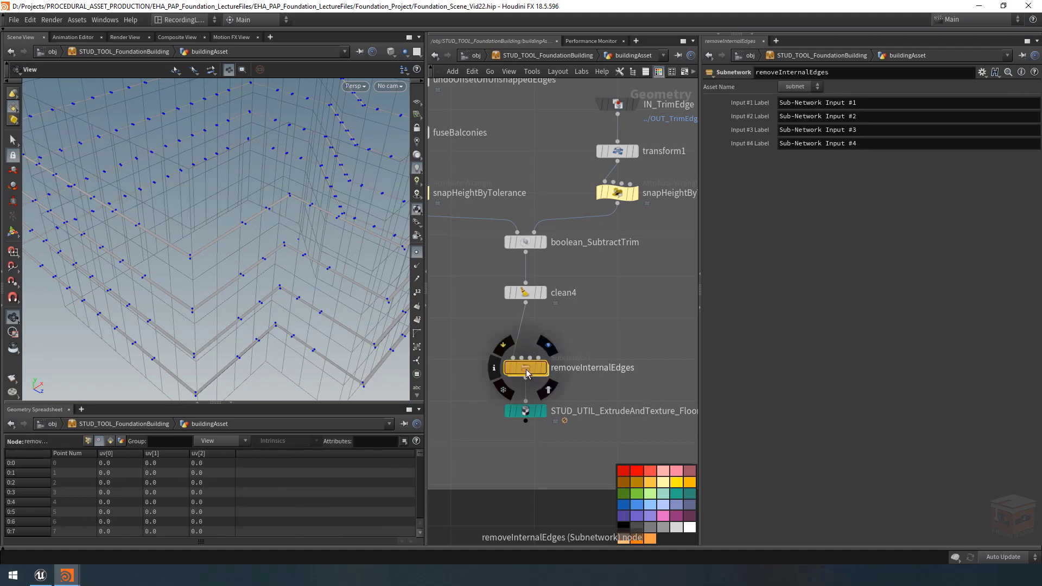
key("ctrl+c")
scroll(526, 369, "down", 5)
scroll(545, 394, "up", 5)
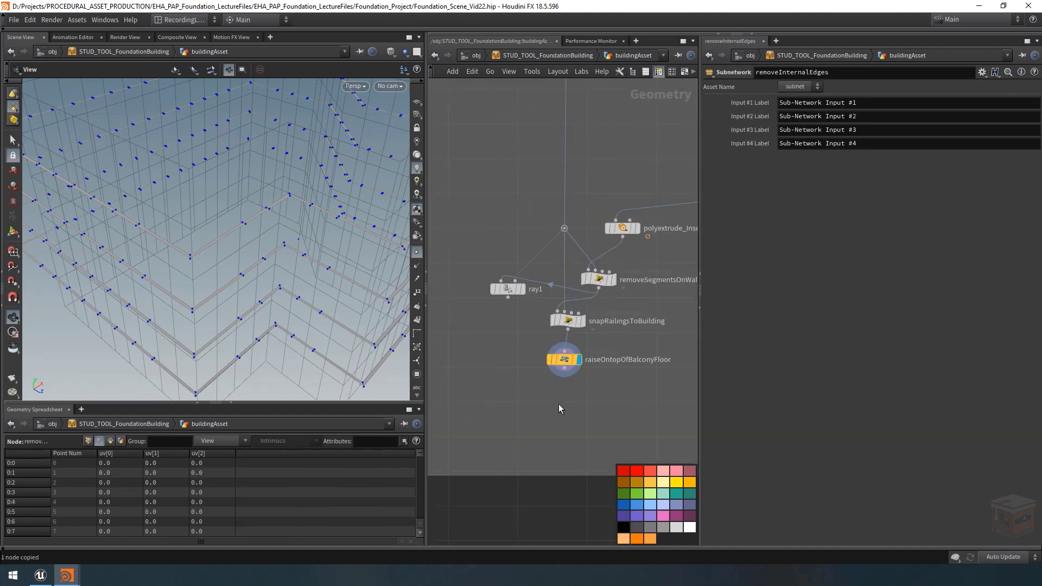
key("ctrl+v")
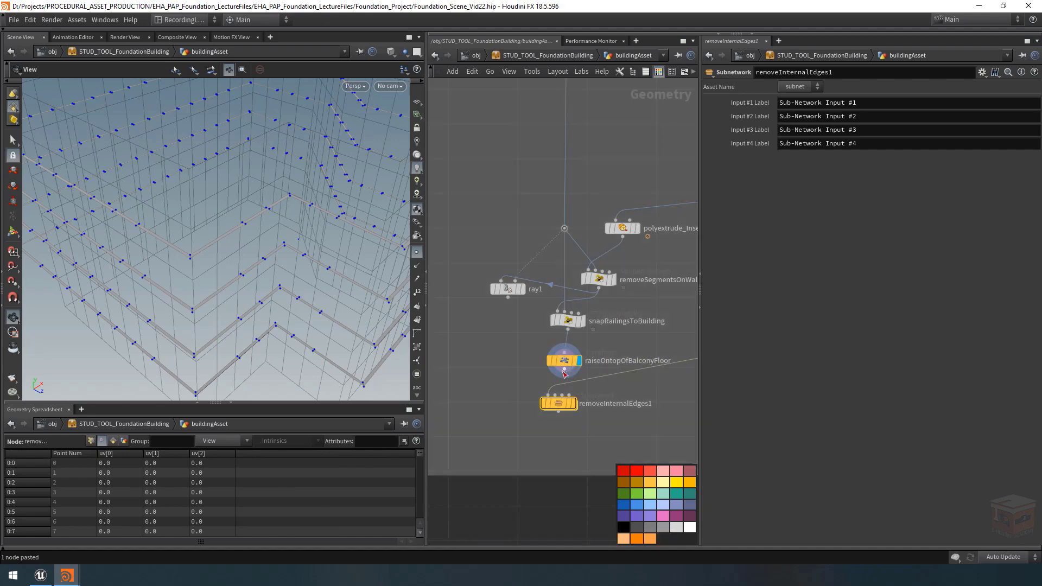
left_click_drag(564, 370, 548, 395)
Color the raiseOntopOfBalconyFloor node light yellow, then align removeInternalEdges1 beneath it and display its result.
left_click(564, 361)
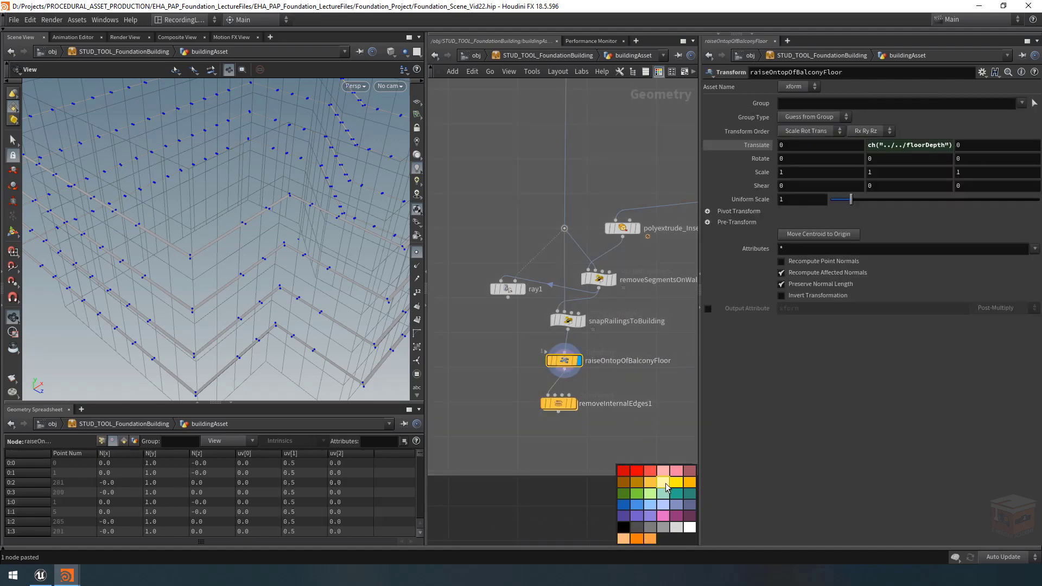
left_click(574, 402)
left_click_drag(558, 405, 564, 397)
left_click_drag(378, 294, 254, 262)
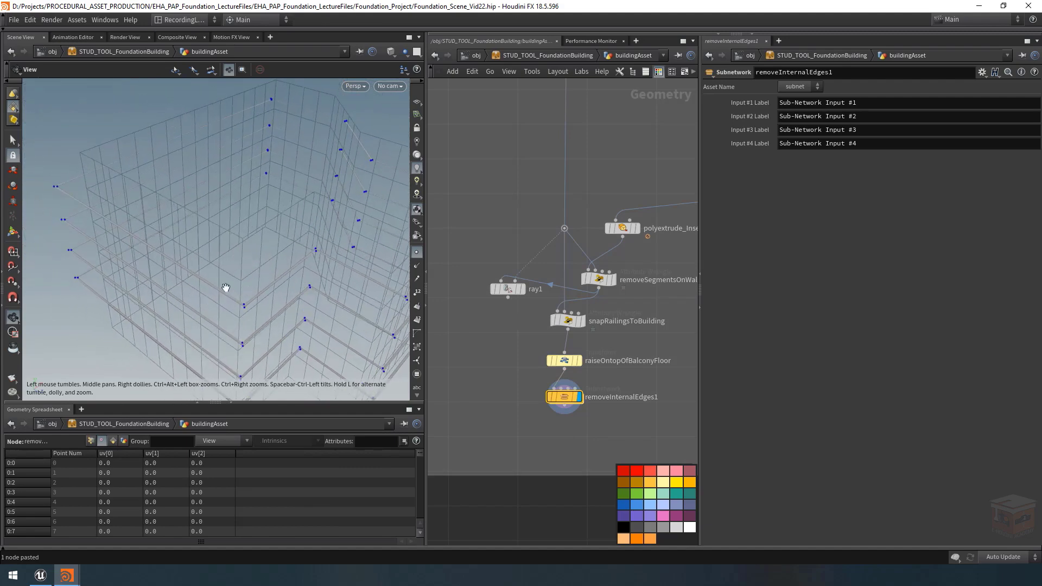
middle_click_drag(226, 288, 230, 267)
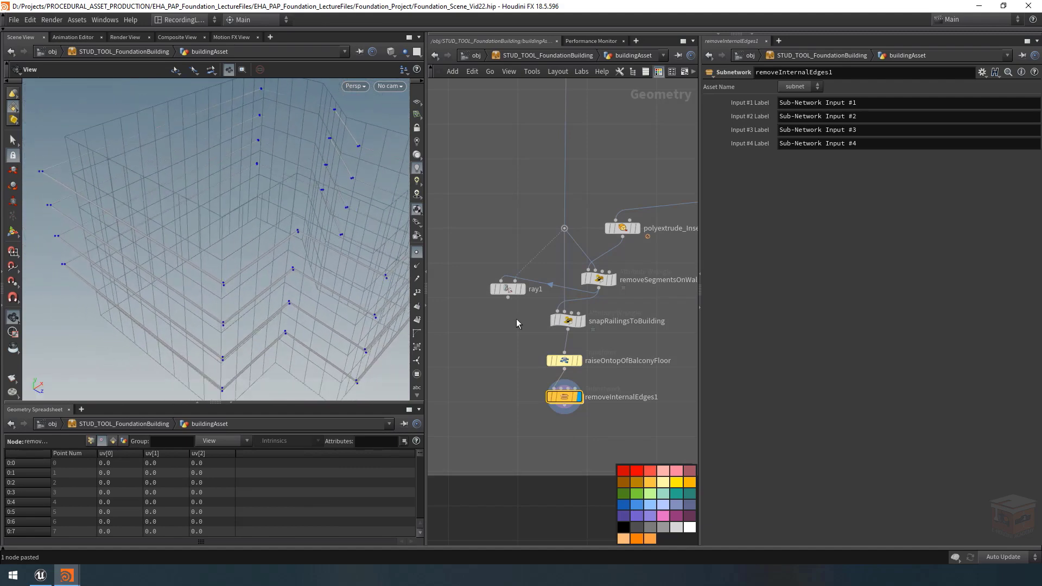
scroll(543, 325, "down", 5)
middle_click_drag(604, 344, 555, 364)
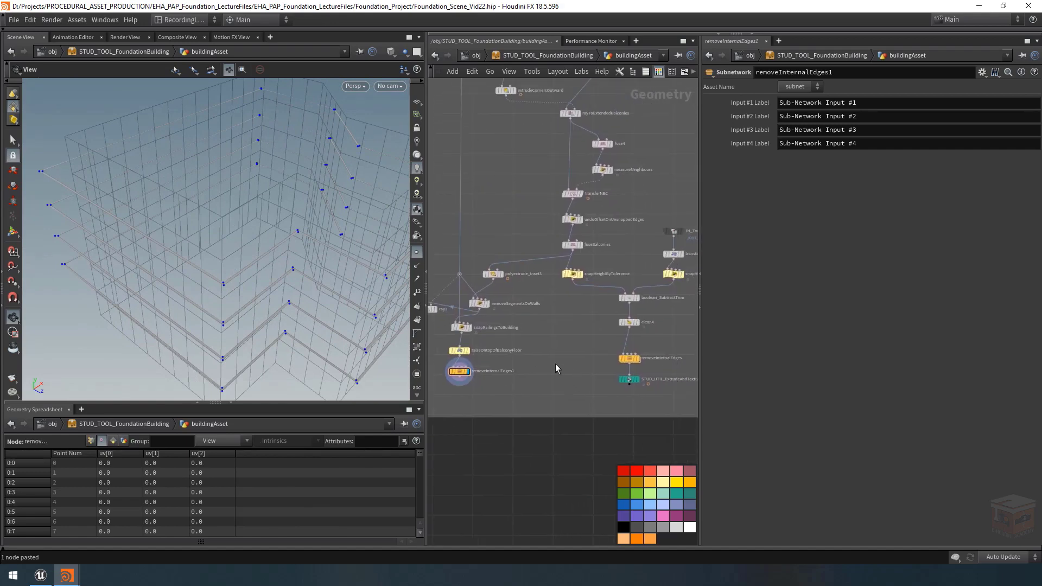
left_click_drag(235, 258, 236, 263)
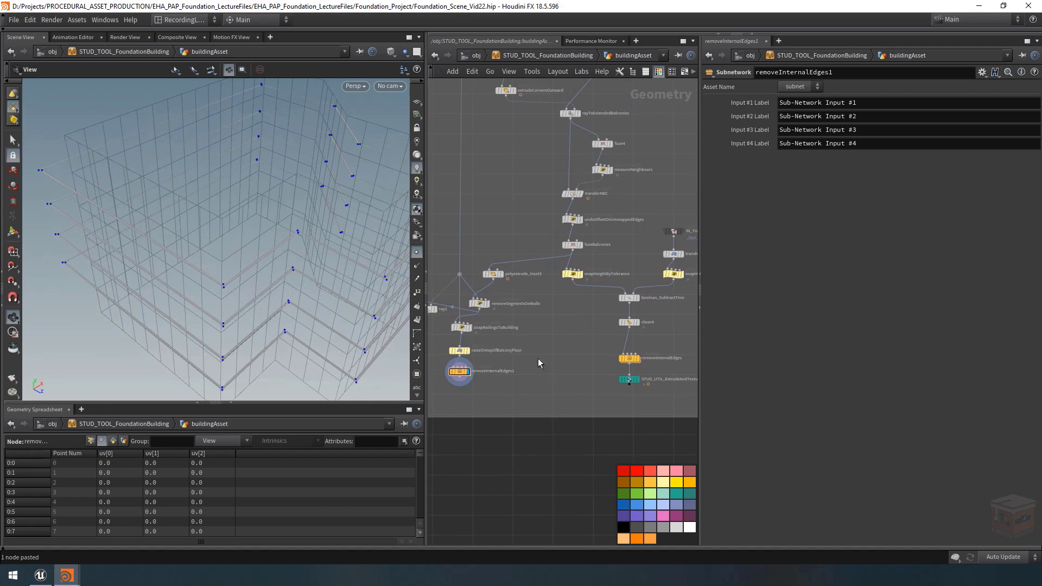
Copy the STUD_UTIL_ExtrudeAndTexture_Railings node from the Create Roof Railing network box.
scroll(540, 353, "down", 8)
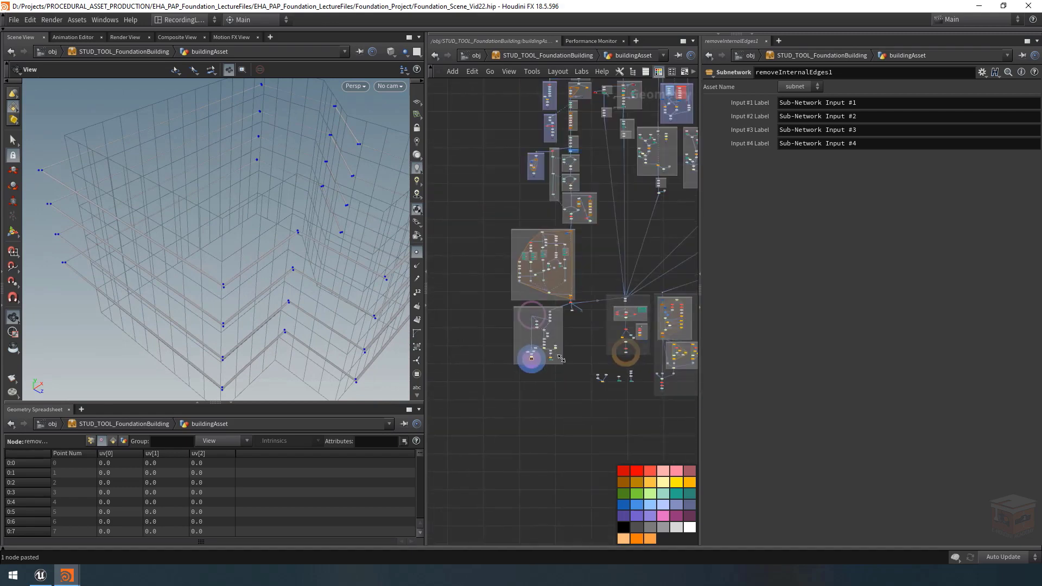
middle_click_drag(597, 257, 542, 423)
scroll(514, 231, "up", 10)
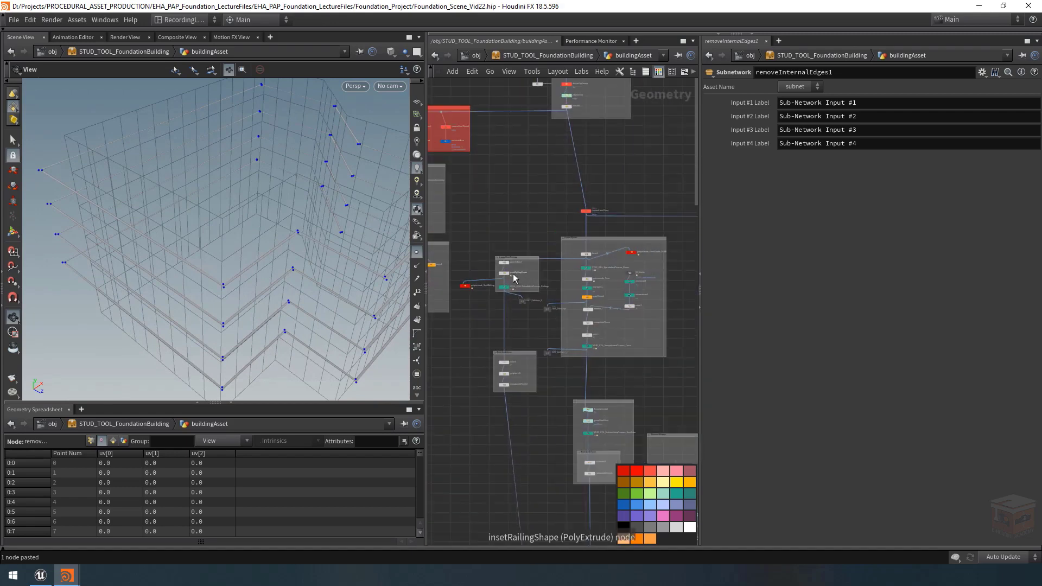
scroll(514, 231, "up", 1)
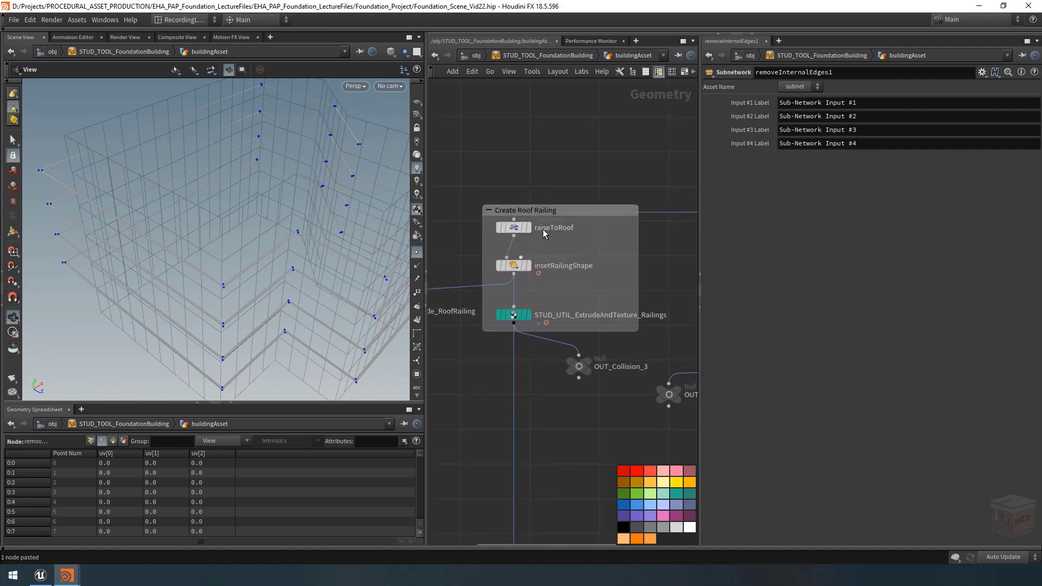
left_click(511, 317)
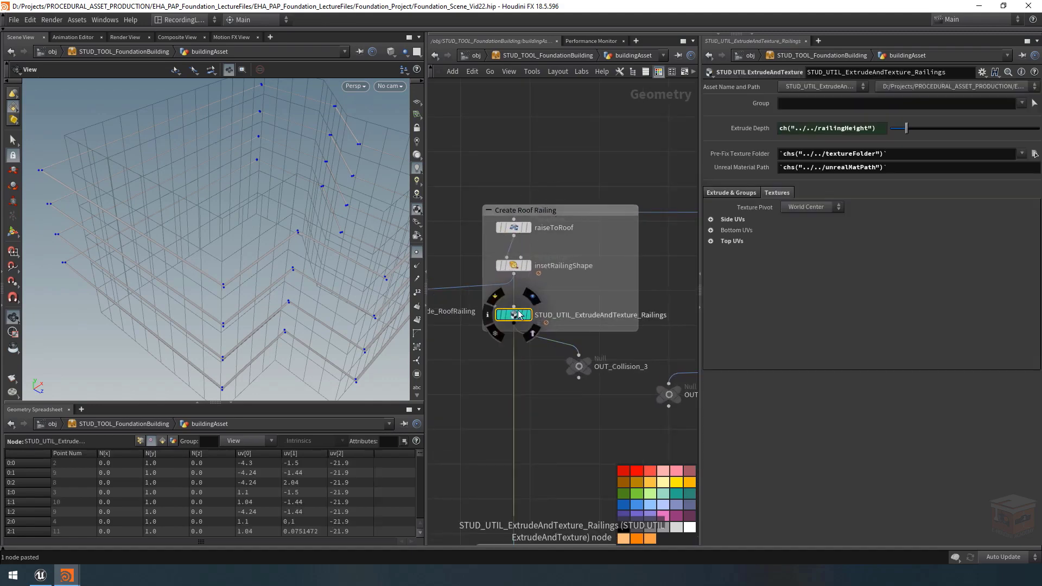
scroll(562, 426, "down", 9)
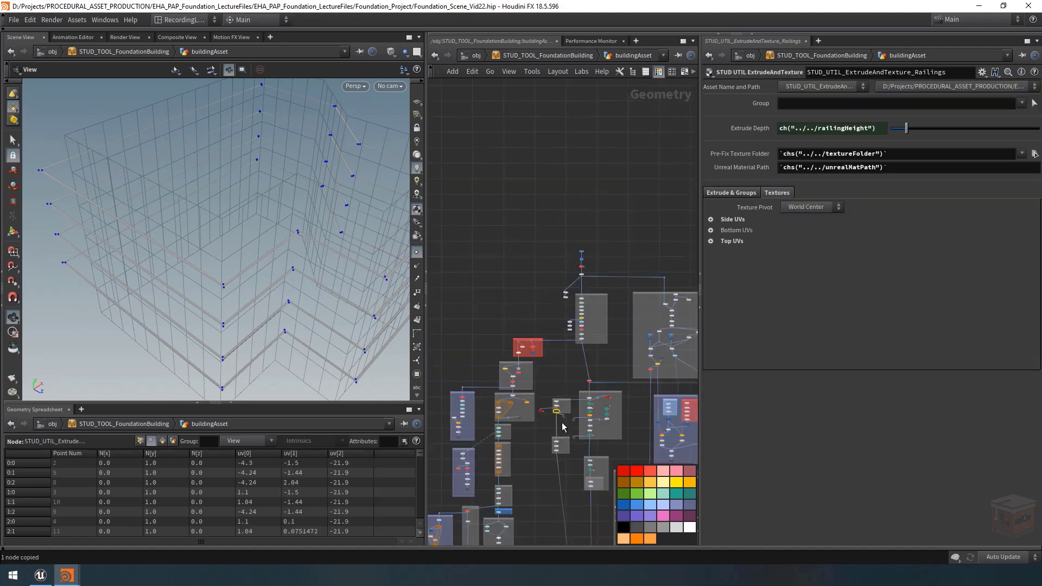
Paste the railing extrude node below removeInternalEdges1, connect and align it, and display the extruded balcony railings.
middle_click_drag(534, 448, 599, 77)
middle_click_drag(612, 357, 630, 215)
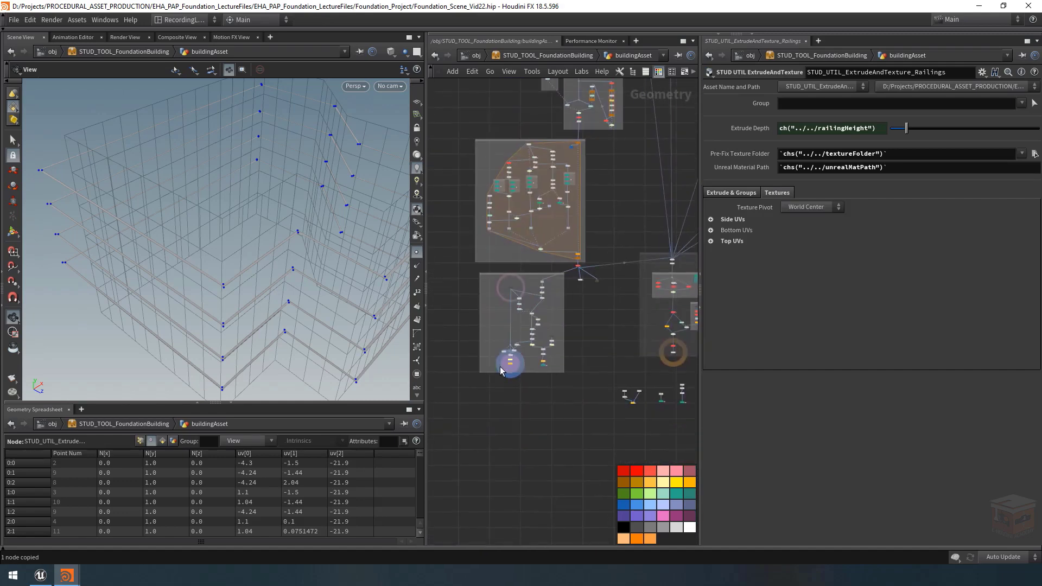
scroll(499, 367, "up", 9)
key("ctrl+v")
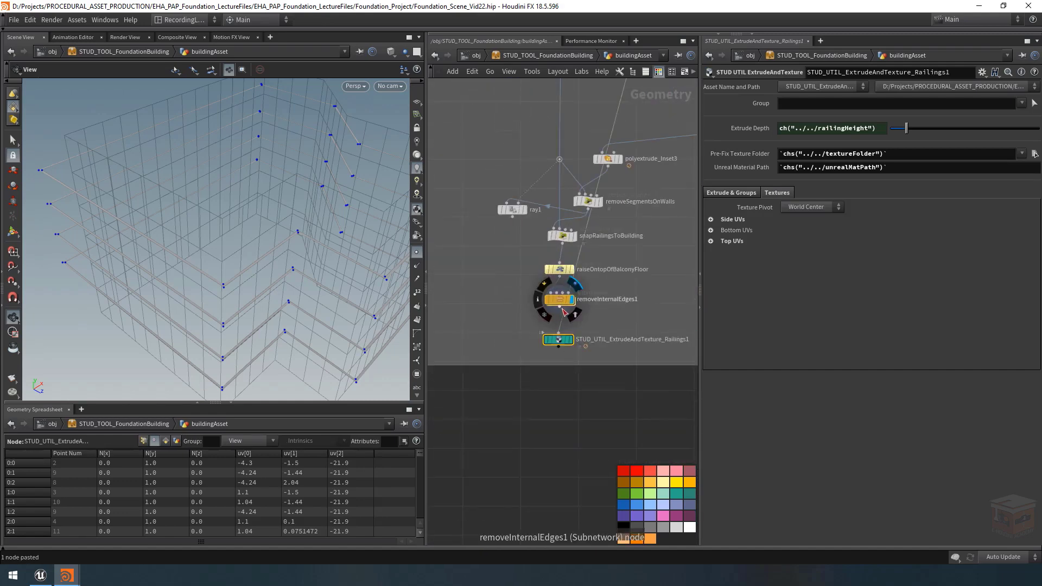
left_click(559, 309)
left_click(569, 340)
left_click(572, 341)
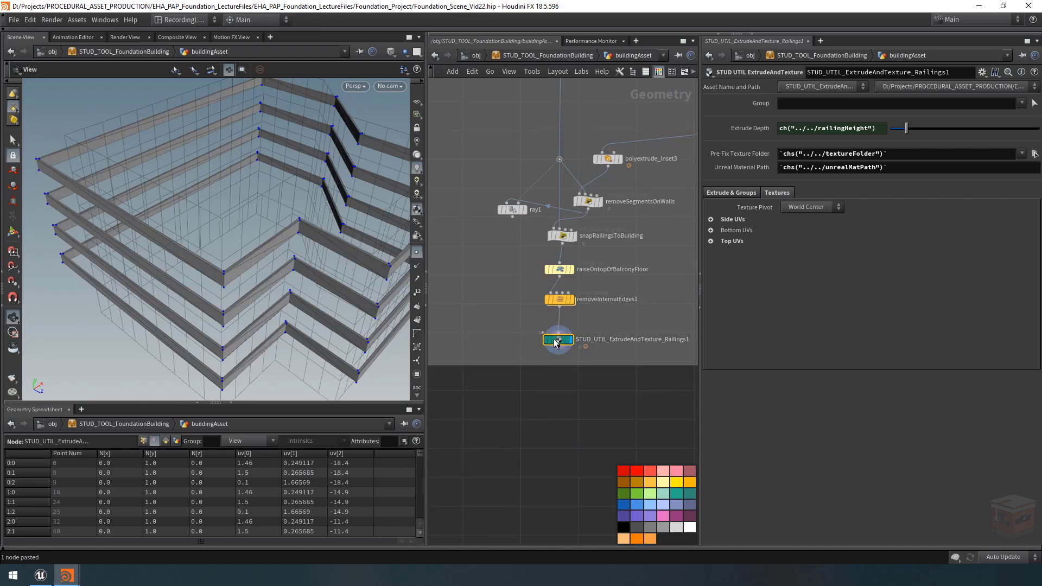
left_click_drag(559, 344, 558, 336)
Examine the extruded balcony railings' corners, thickness and texture from several angles.
scroll(218, 285, "up", 5)
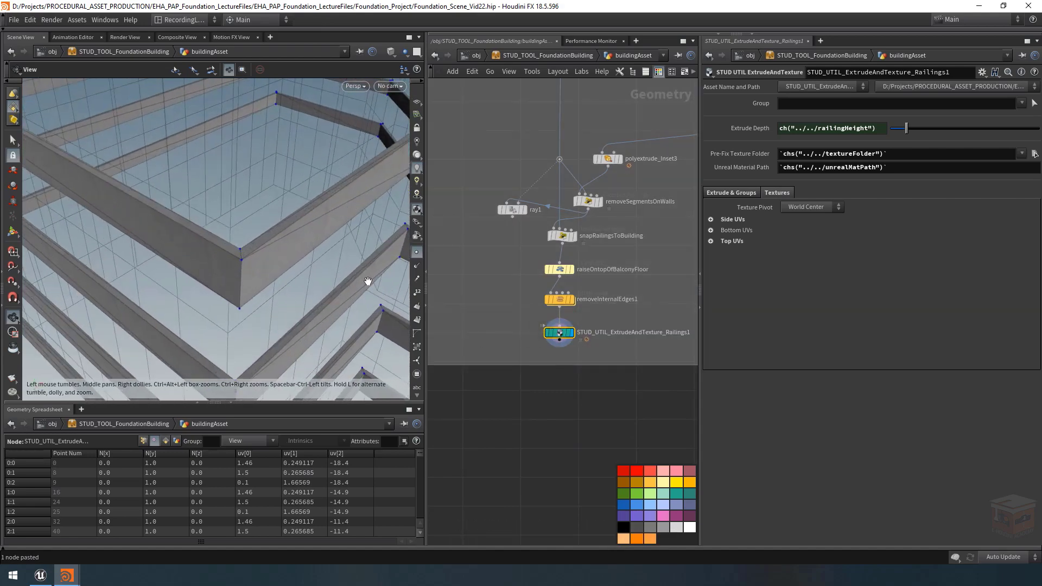
scroll(293, 262, "up", 4)
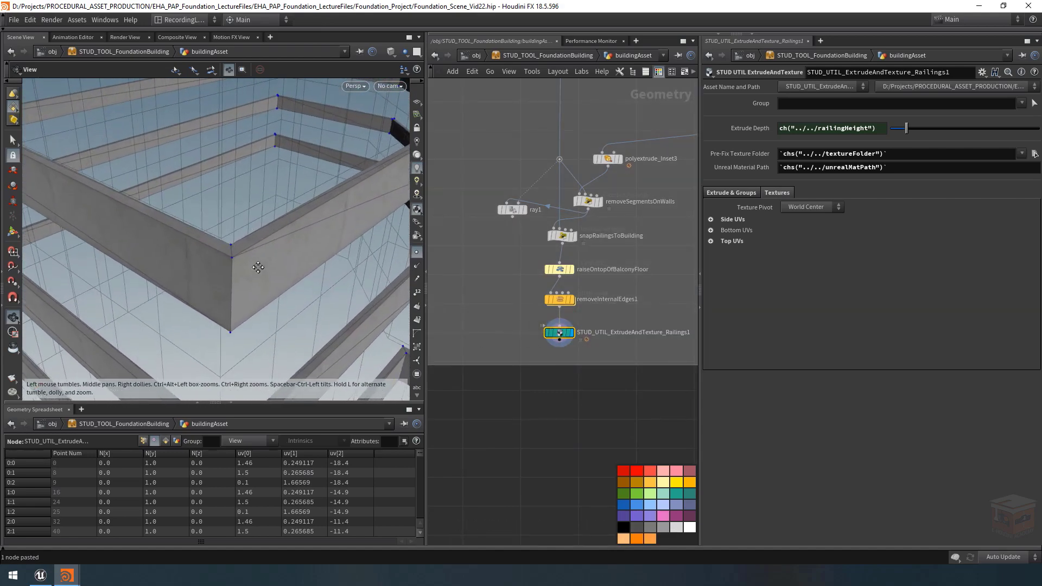
left_click_drag(271, 260, 174, 279)
left_click_drag(238, 279, 303, 249)
scroll(278, 274, "down", 4)
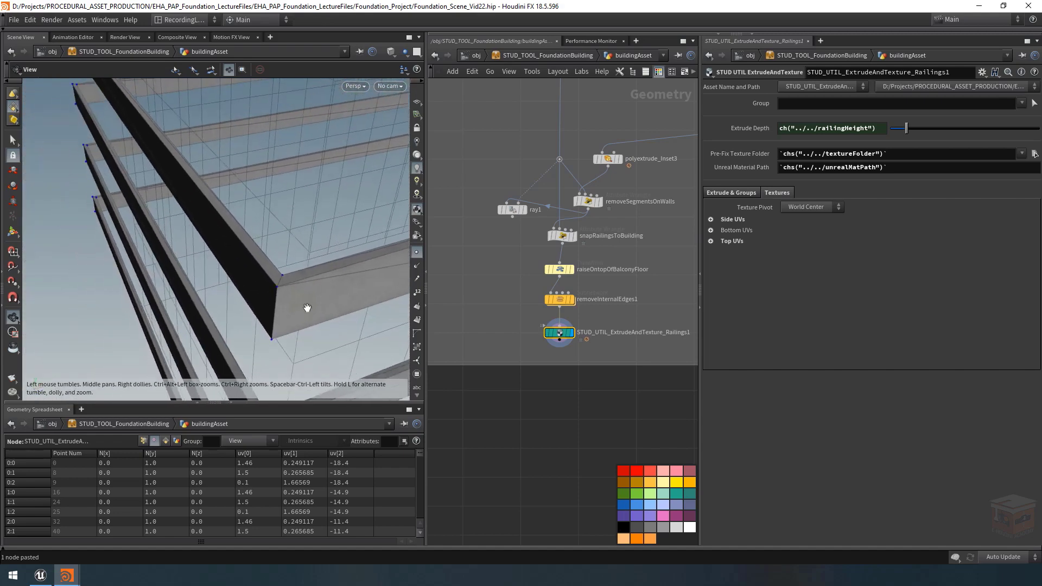
left_click_drag(304, 307, 328, 285)
middle_click_drag(328, 284, 309, 253)
scroll(263, 240, "down", 5)
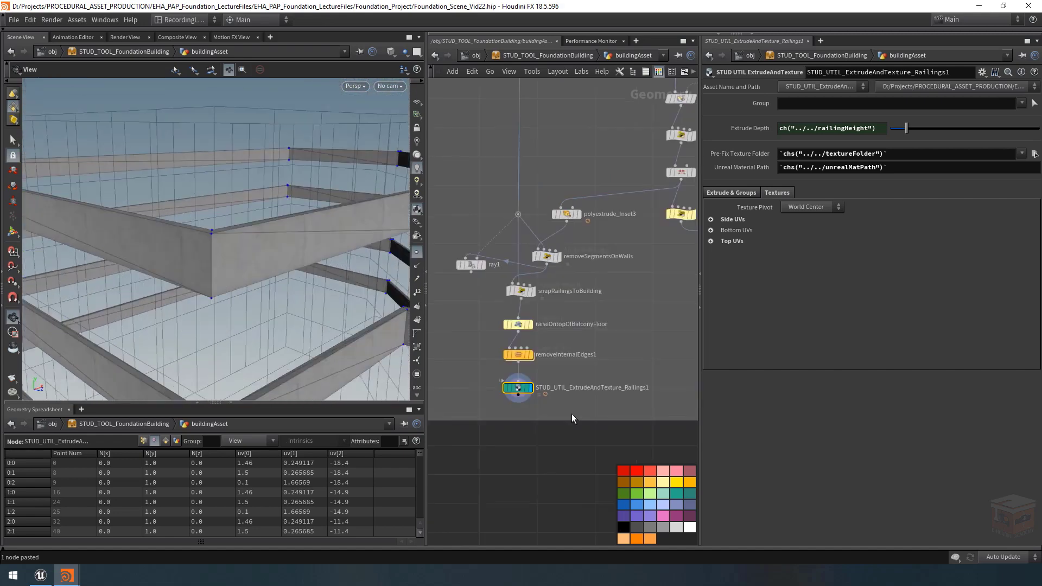
scroll(633, 407, "up", 5)
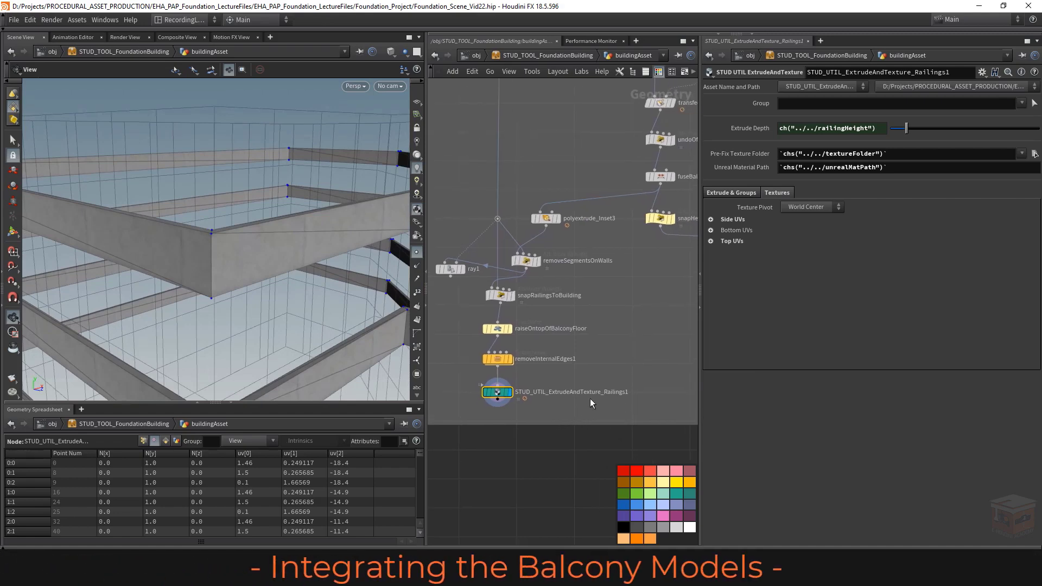
left_click_drag(239, 266, 206, 229)
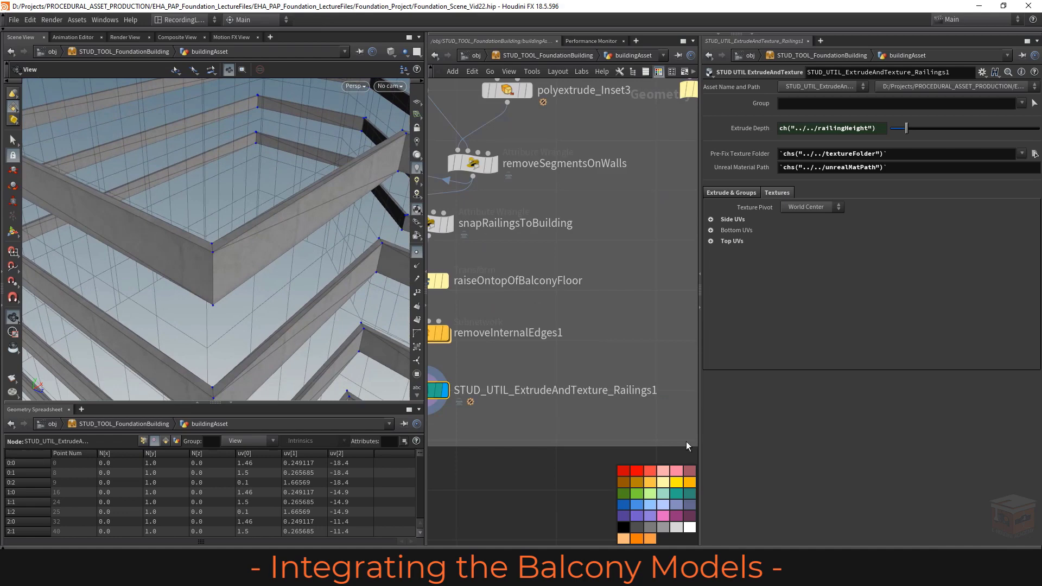
Rename the pasted railing extrude node STUD_UTIL_ExtrudeAndTexture_BalconyRailing.
scroll(612, 397, "down", 4)
double_click(609, 390)
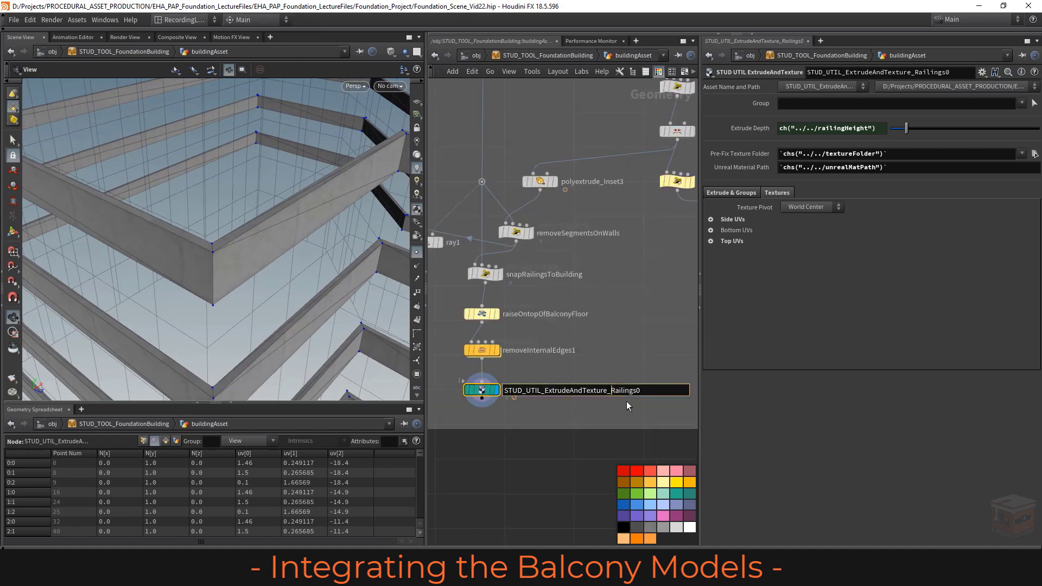
type("Balcony")
key("End")
key("BackSpace")
key("BackSpace")
key("Return")
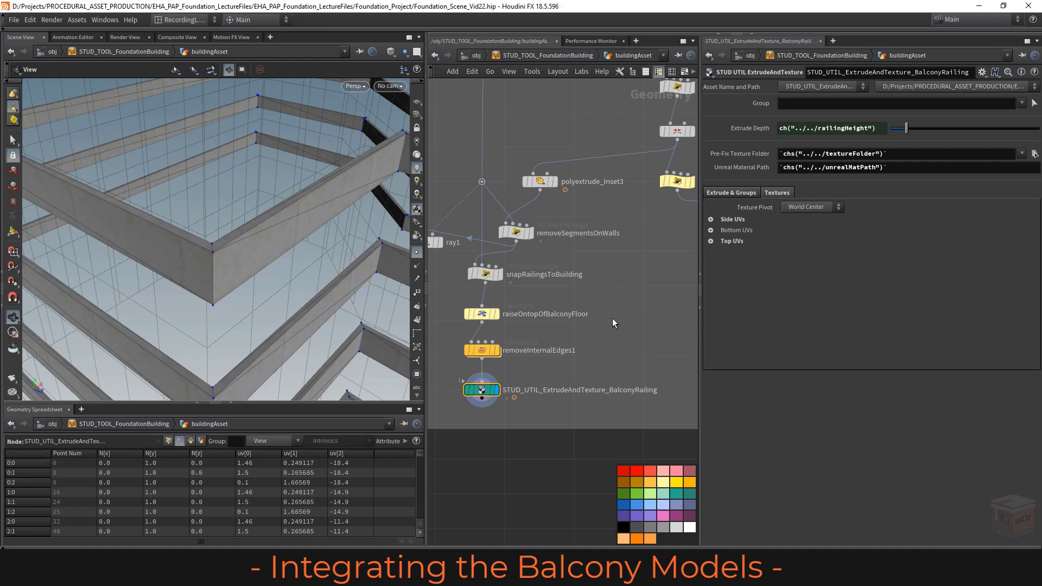
Extend the balcony network box downward to leave more room beneath the railing and floor extrude nodes.
scroll(624, 322, "down", 5)
middle_click_drag(631, 323, 514, 319)
scroll(553, 344, "down", 2)
left_click_drag(556, 354, 558, 386)
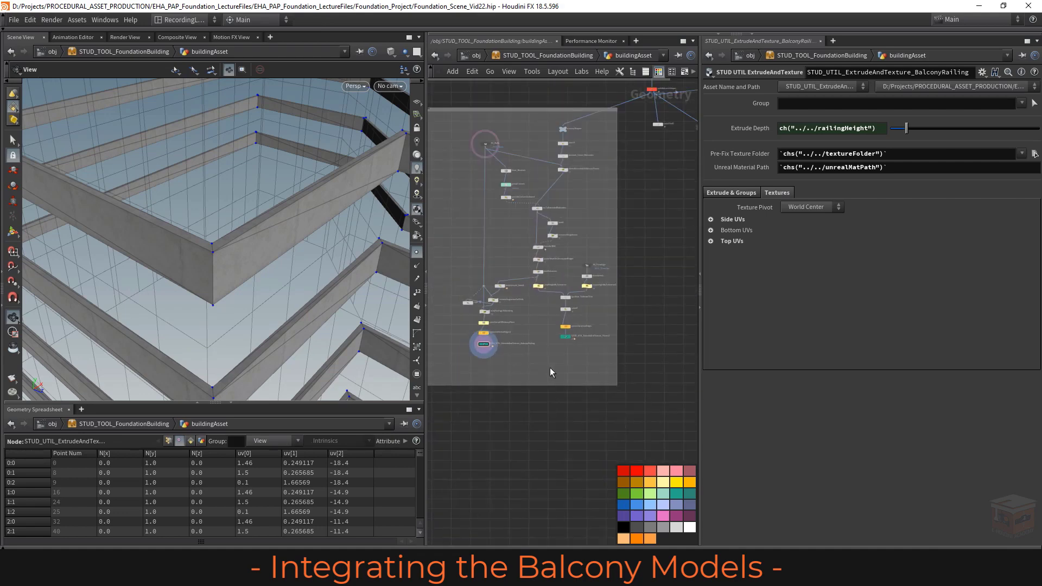
scroll(319, 249, "down", 5)
scroll(513, 336, "up", 3)
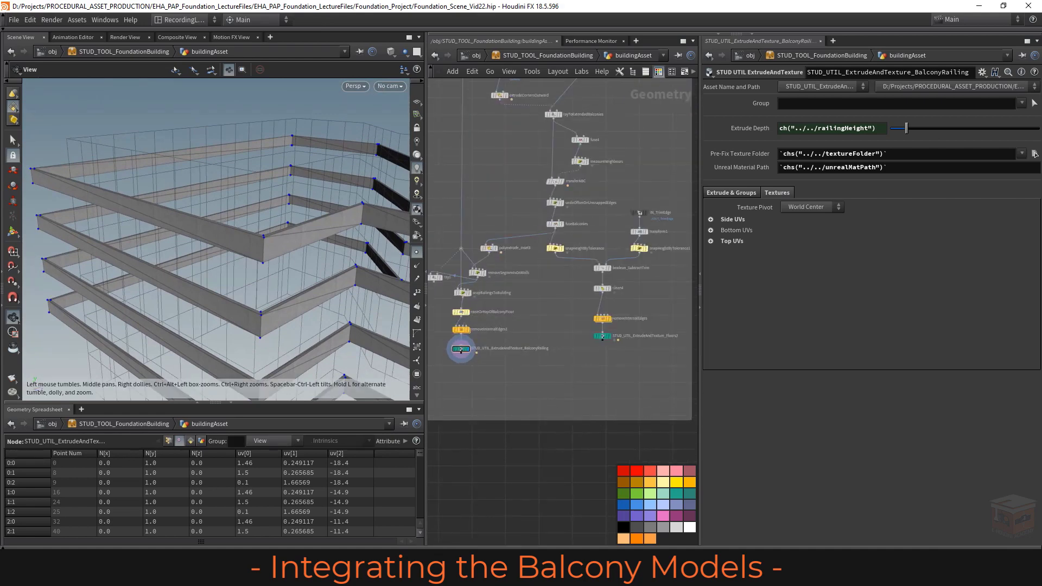
Add a Merge node below the balcony railing and floor extrude nodes, connect both to it, and display the merged balconies.
scroll(539, 369, "up", 2)
key("Tab")
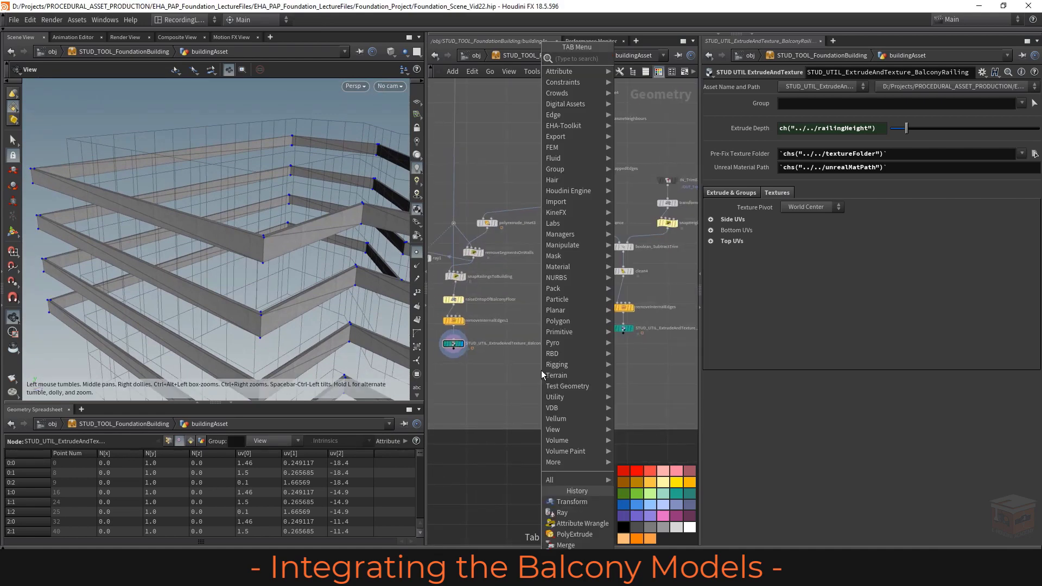
type("merge")
key("Return")
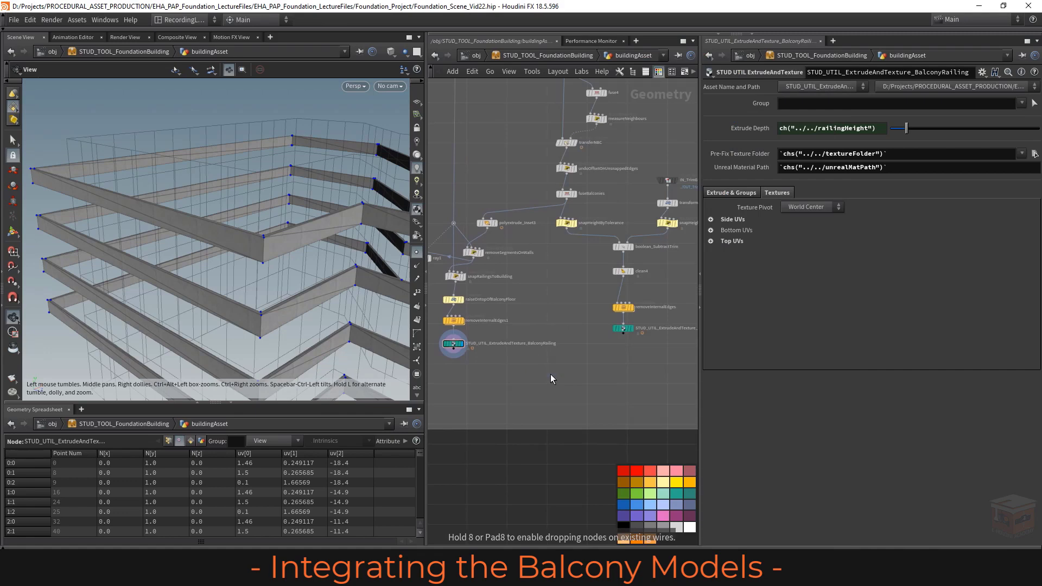
left_click(552, 379)
left_click(623, 332)
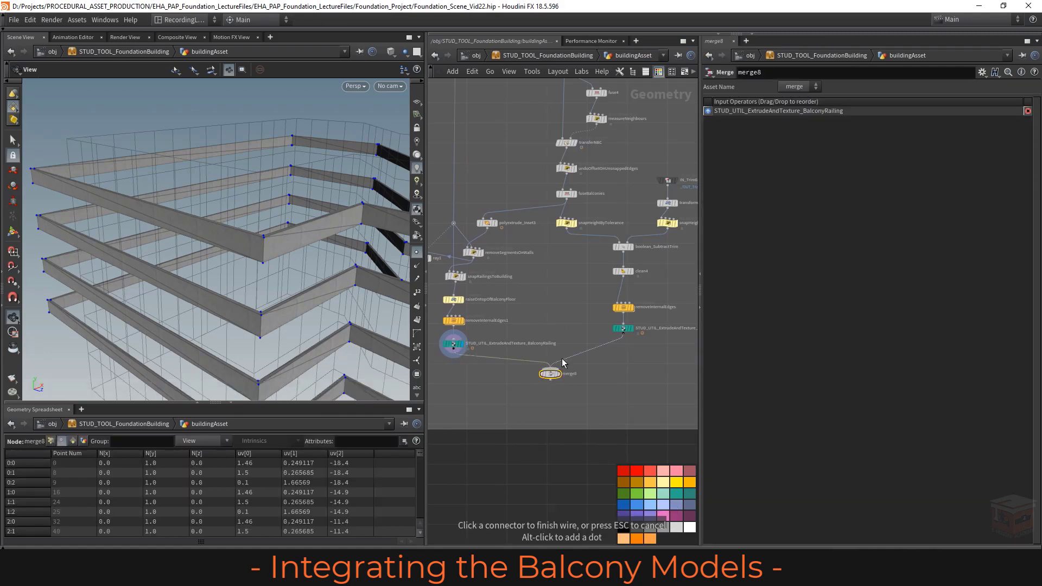
left_click(562, 372)
scroll(562, 389, "up", 4)
left_click(562, 339)
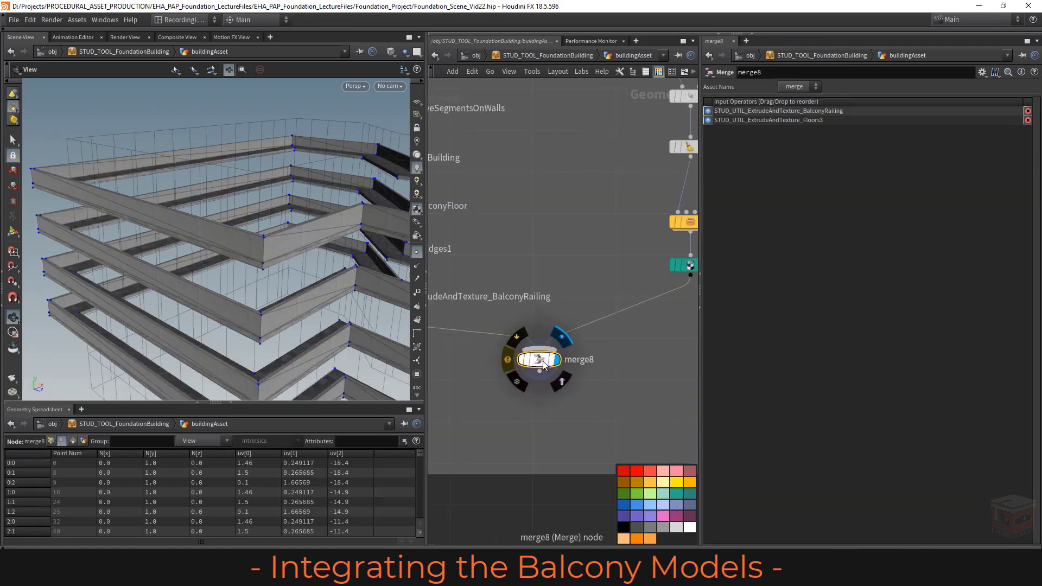
Set the foundation building tool's Balcony Width to 5.
left_click_drag(272, 238, 229, 251)
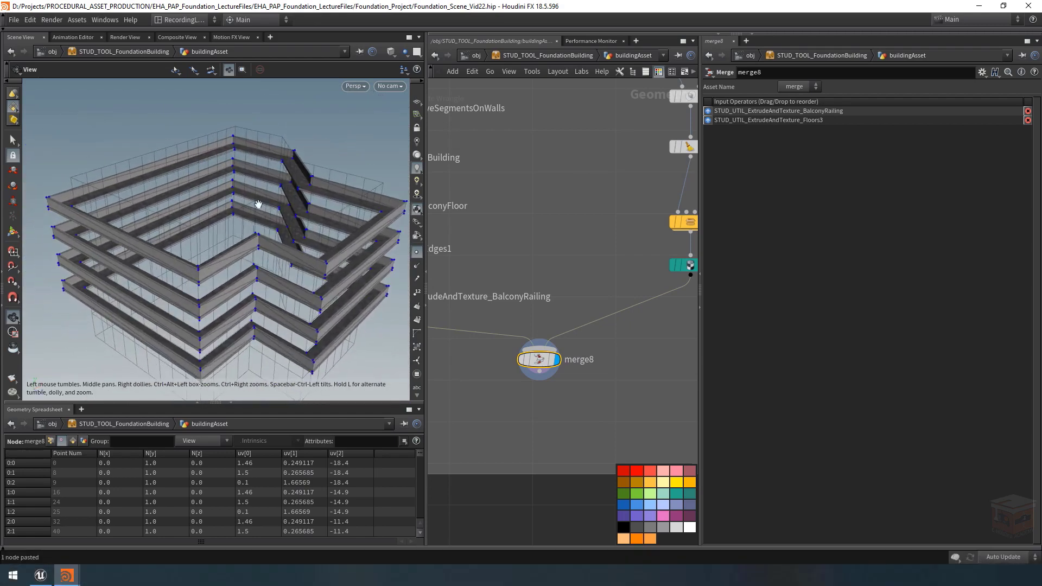
right_click_drag(188, 293, 255, 282)
key("h")
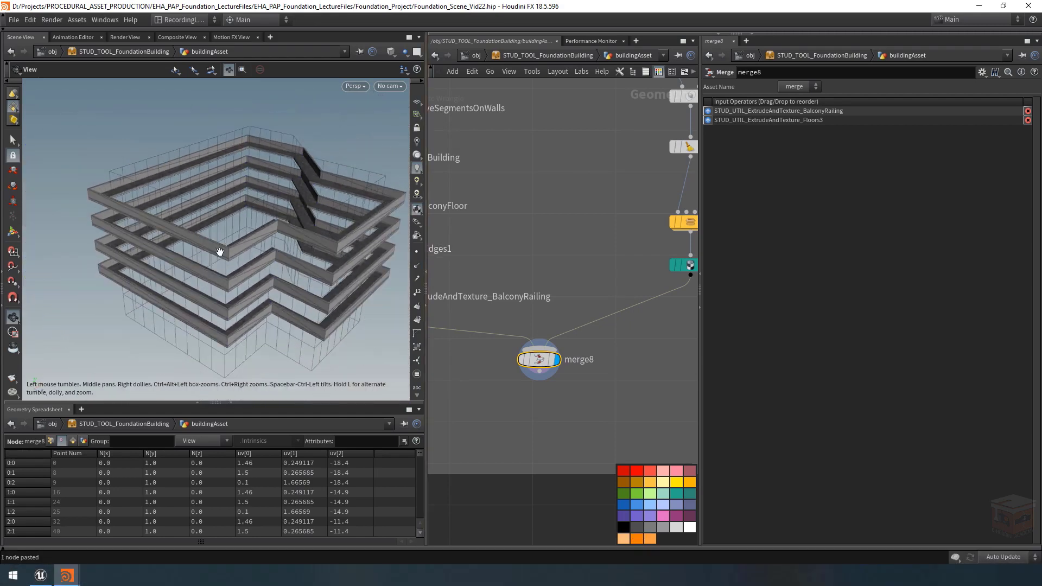
mouse_move(68, 577)
left_click(164, 508)
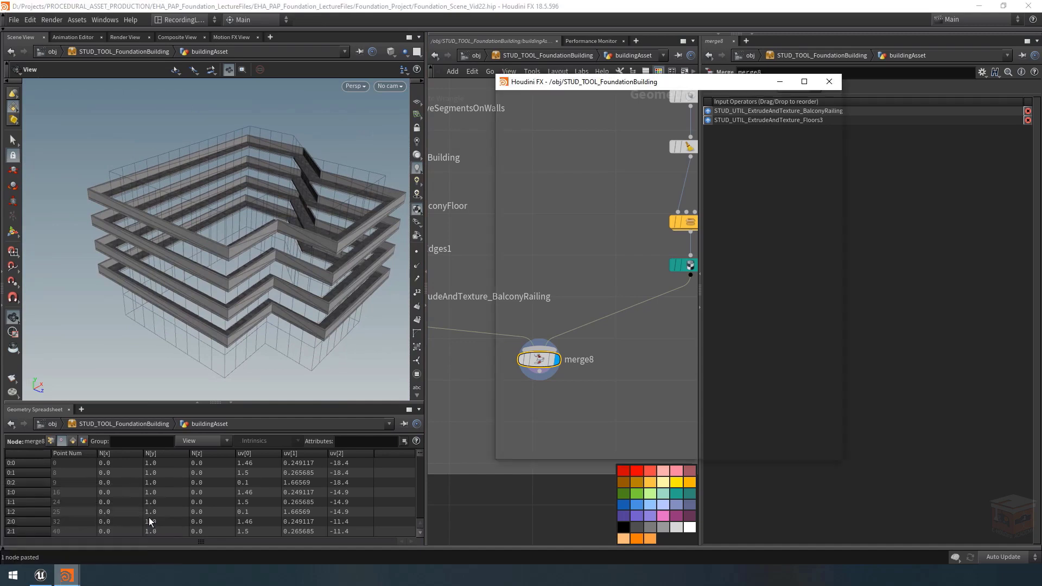
type("5")
key("Return")
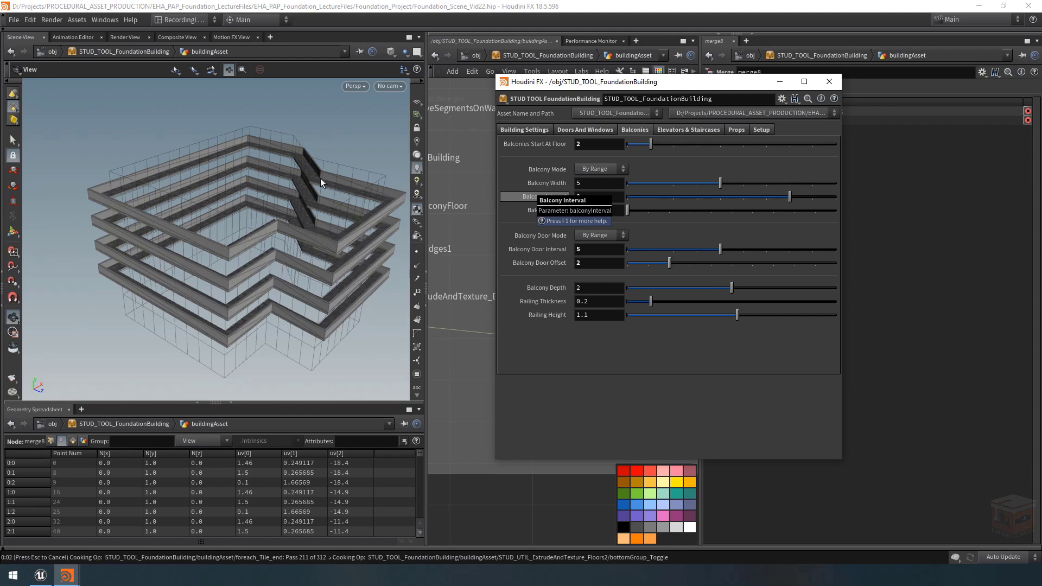
left_click(780, 82)
Examine the separated balconies' railings and floors from above and up close.
left_click_drag(206, 231, 272, 239)
scroll(268, 258, "up", 3)
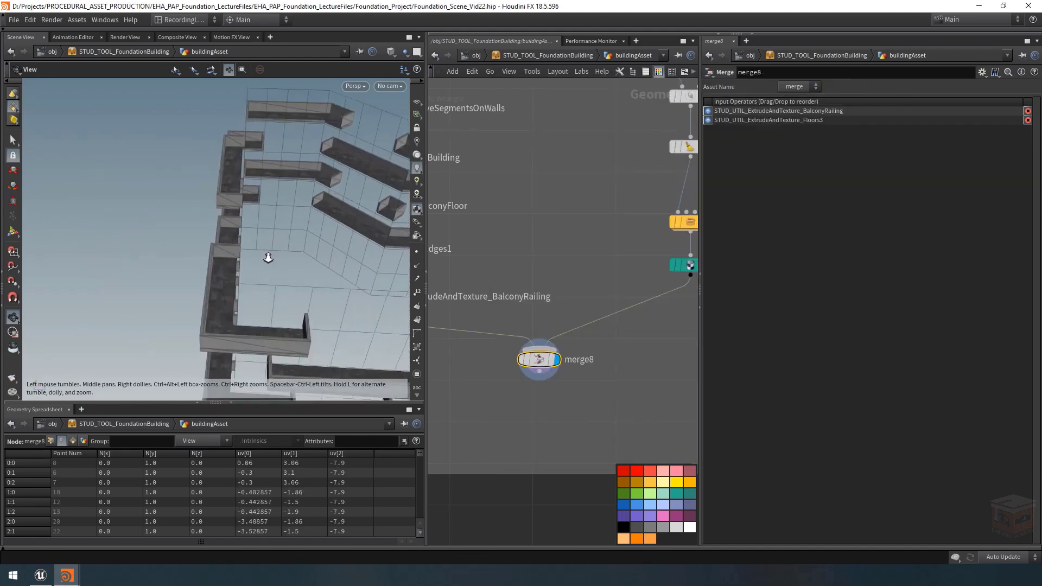
middle_click_drag(268, 257, 341, 265)
left_click_drag(205, 269, 284, 214)
scroll(222, 197, "up", 5)
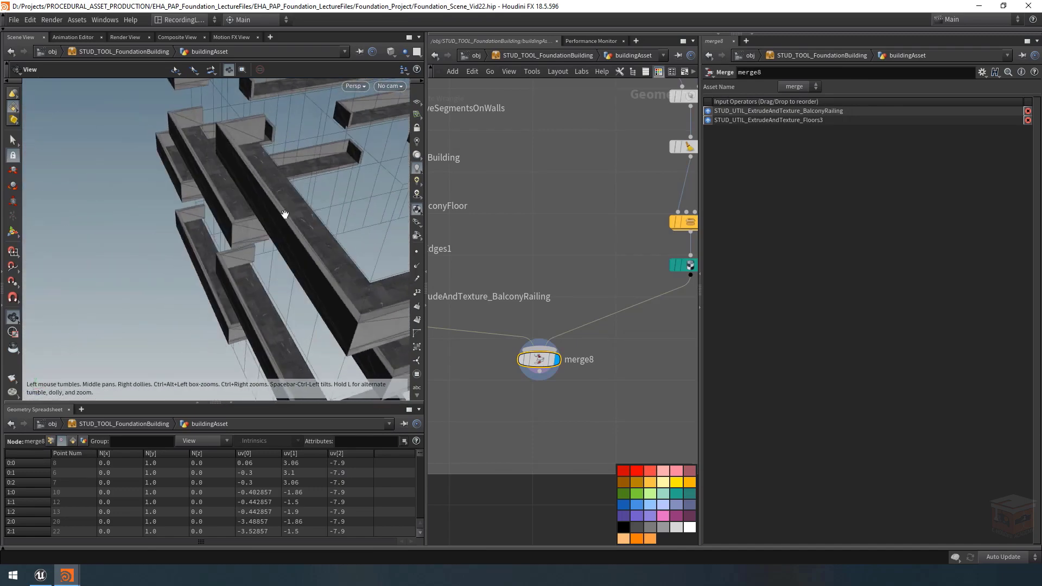
right_click_drag(283, 213, 226, 217)
middle_click_drag(226, 217, 239, 229)
scroll(238, 229, "down", 5)
Copy an existing Bevel And Clean network box with its color, polybevel and triangulate nodes.
scroll(624, 361, "down", 5)
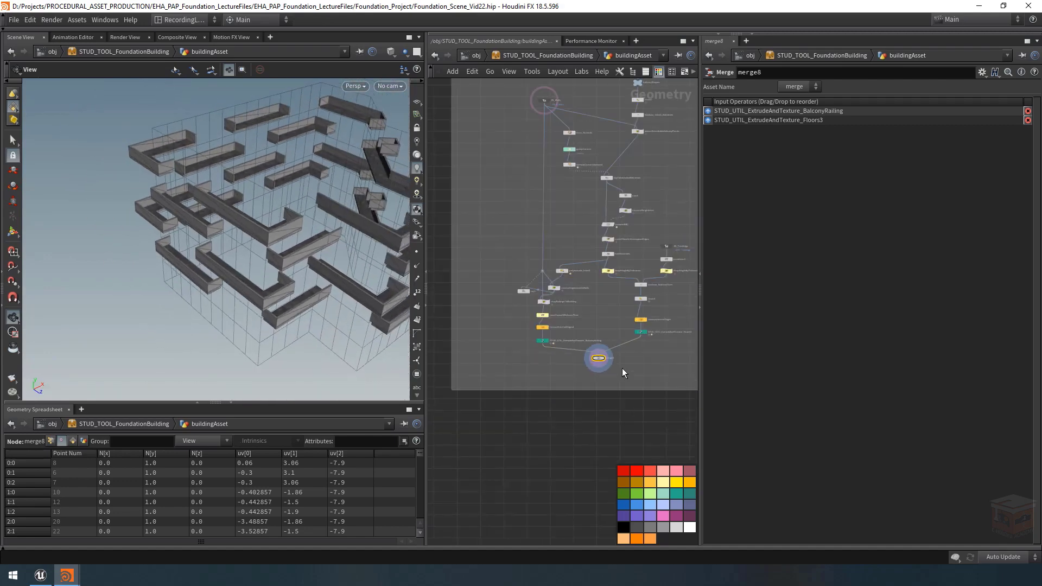
middle_click_drag(622, 368, 565, 370)
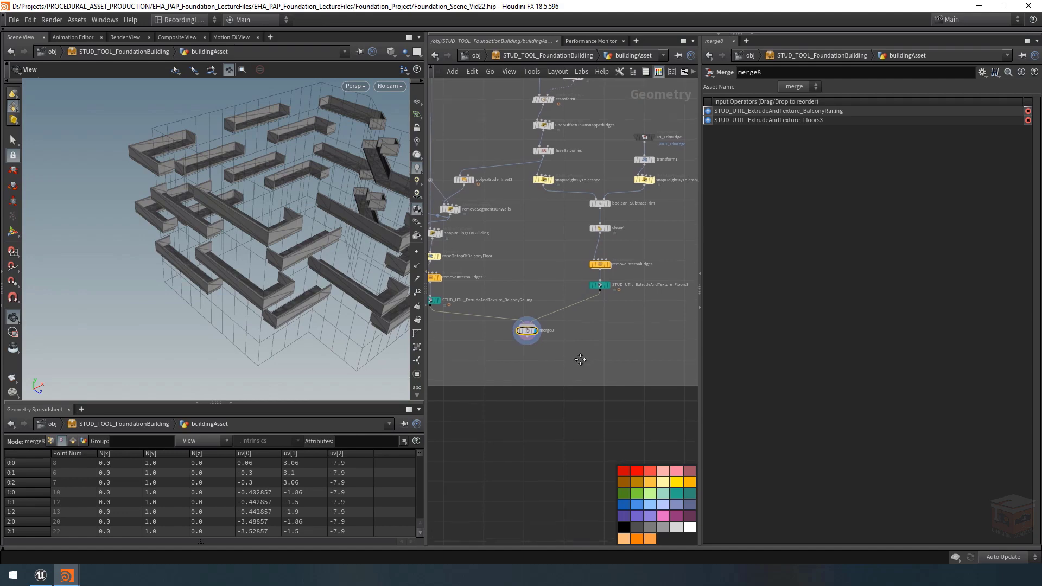
scroll(587, 375, "down", 4)
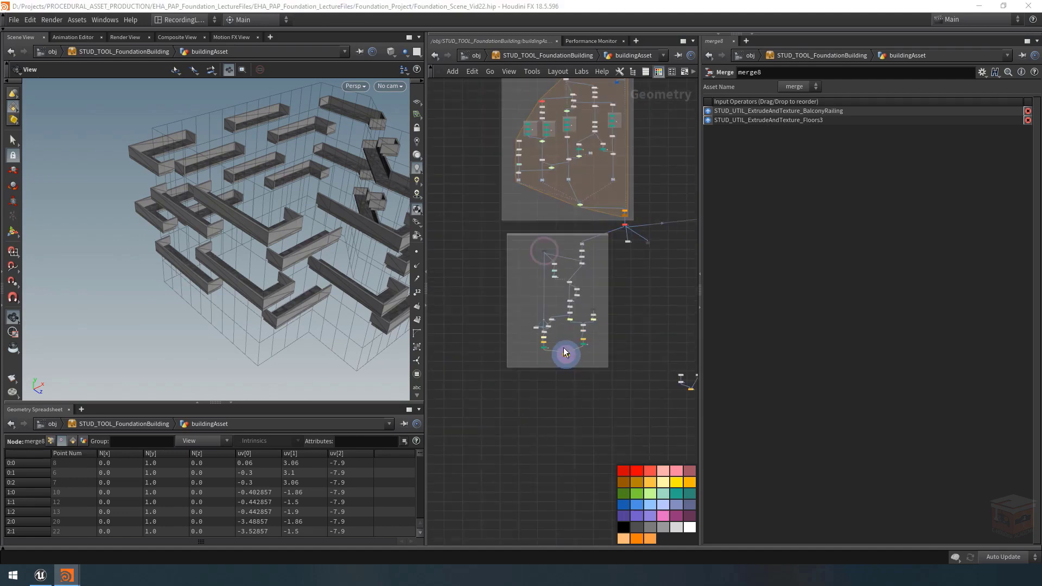
scroll(564, 352, "down", 4)
middle_click_drag(623, 319, 504, 444)
scroll(526, 171, "up", 6)
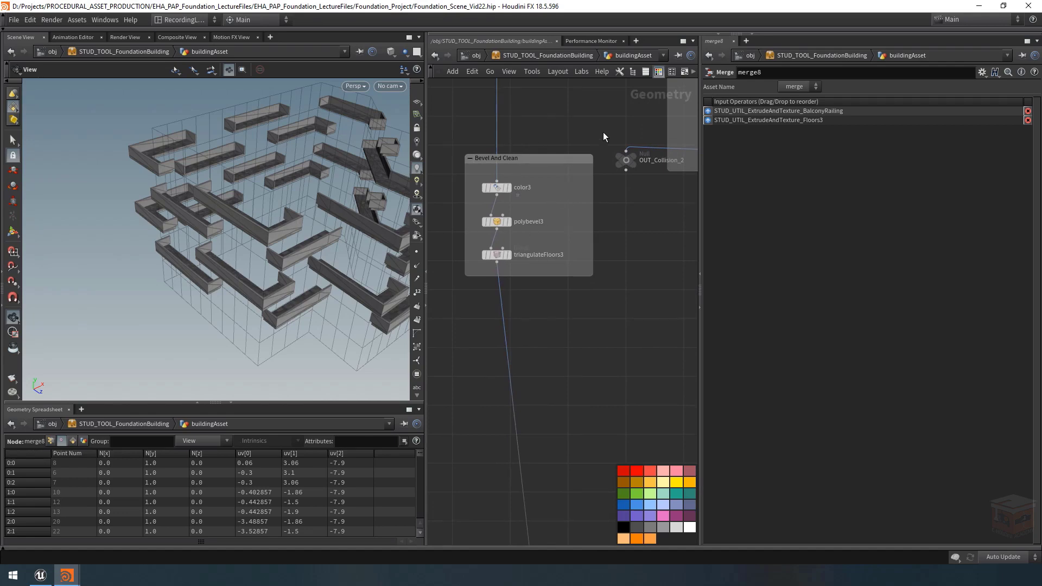
left_click_drag(604, 136, 447, 307)
key("ctrl+c")
Paste the Bevel And Clean box below the balcony merge node, connect and align it, and display its triangulate node.
scroll(571, 327, "down", 2)
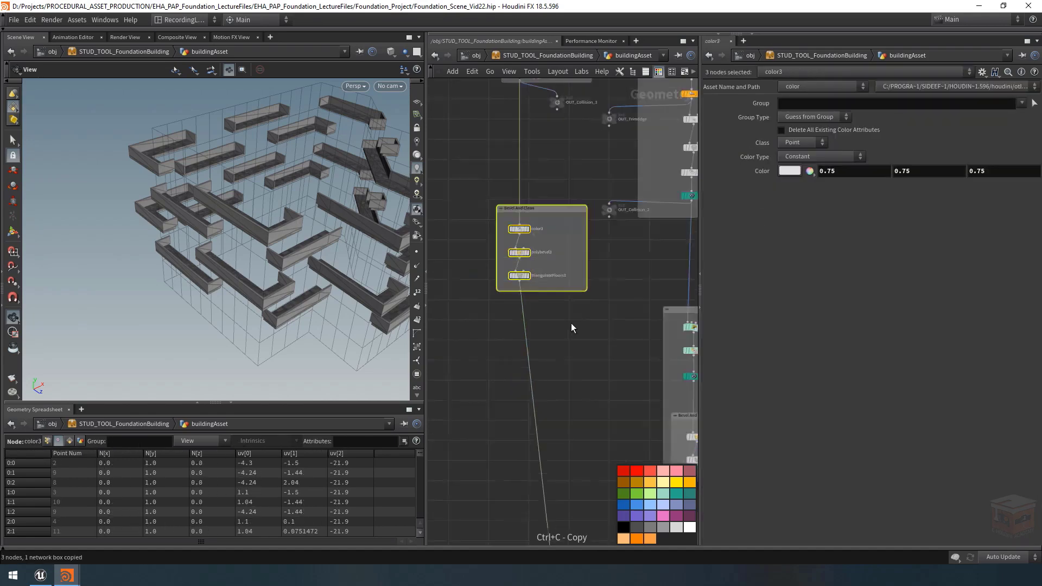
scroll(572, 327, "down", 6)
middle_click_drag(513, 510, 595, 279)
scroll(582, 387, "up", 5)
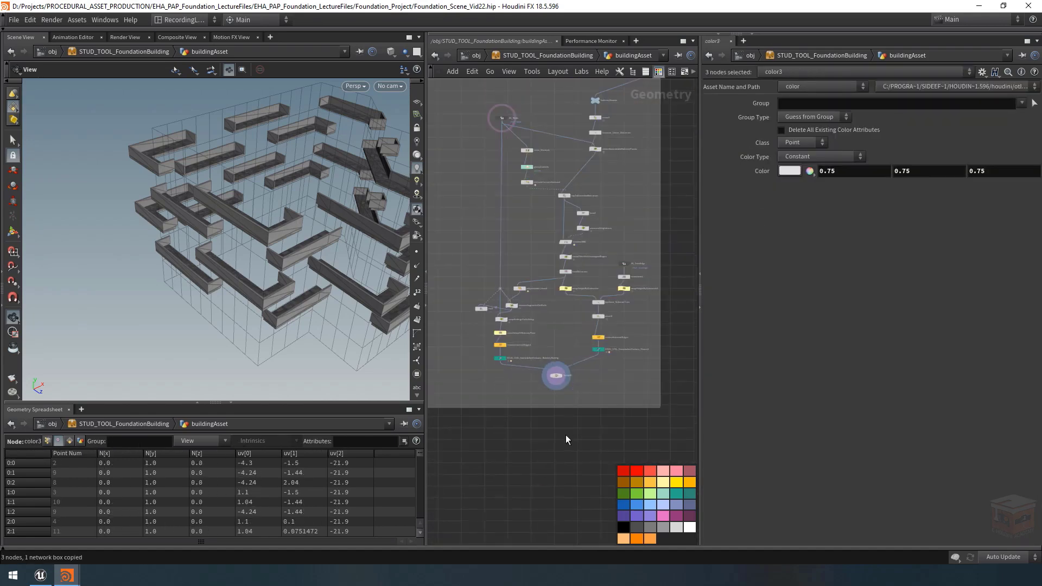
scroll(559, 423, "up", 3)
key("ctrl+v")
scroll(513, 379, "up", 2)
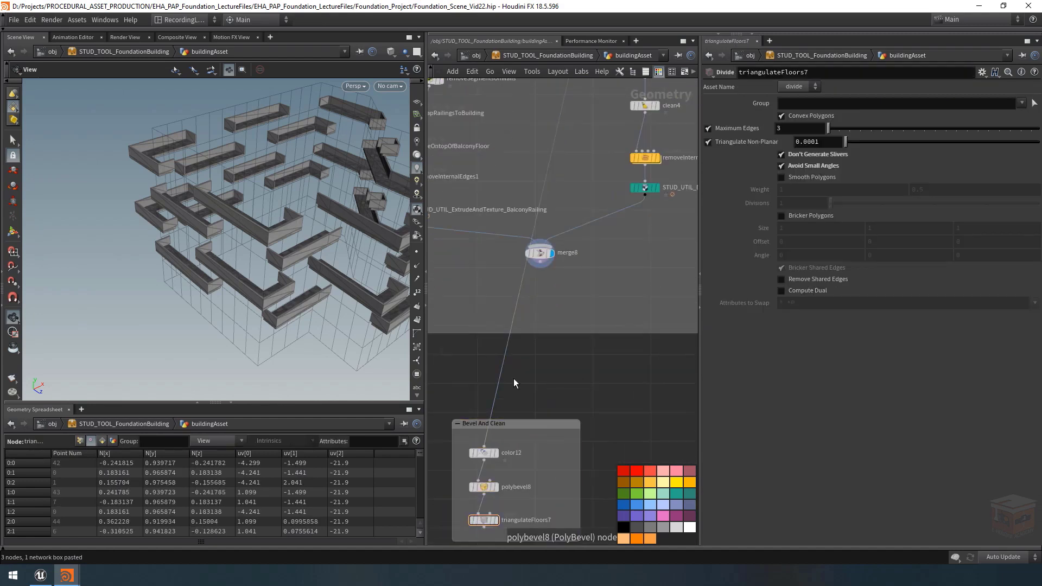
left_click_drag(503, 366, 552, 263)
left_click_drag(547, 423, 619, 342)
left_click(552, 455)
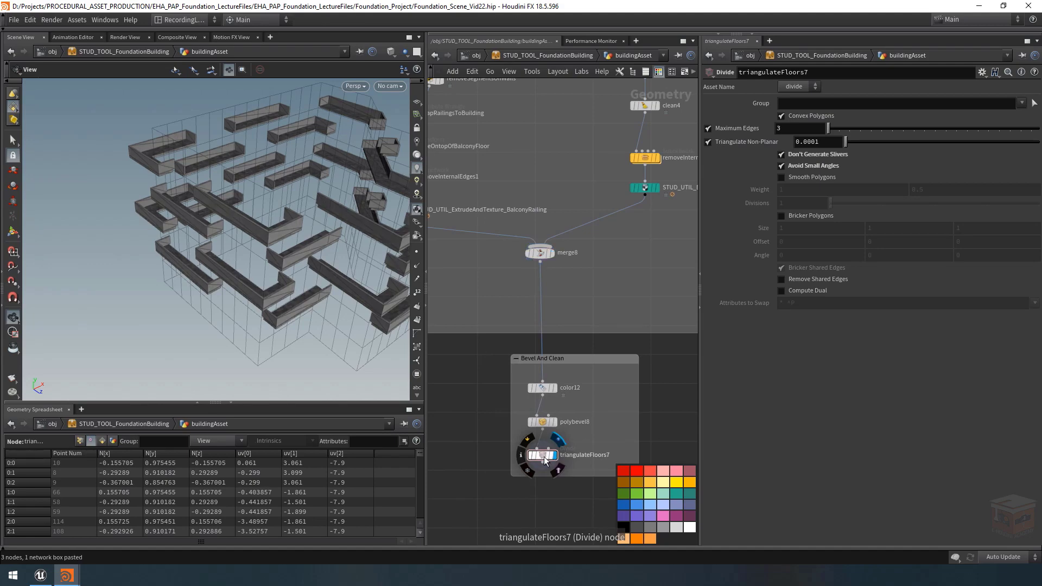
Set the constant color of the balconies' pasted Color node to 0.2, 0.2, 0.2.
scroll(360, 227, "up", 10)
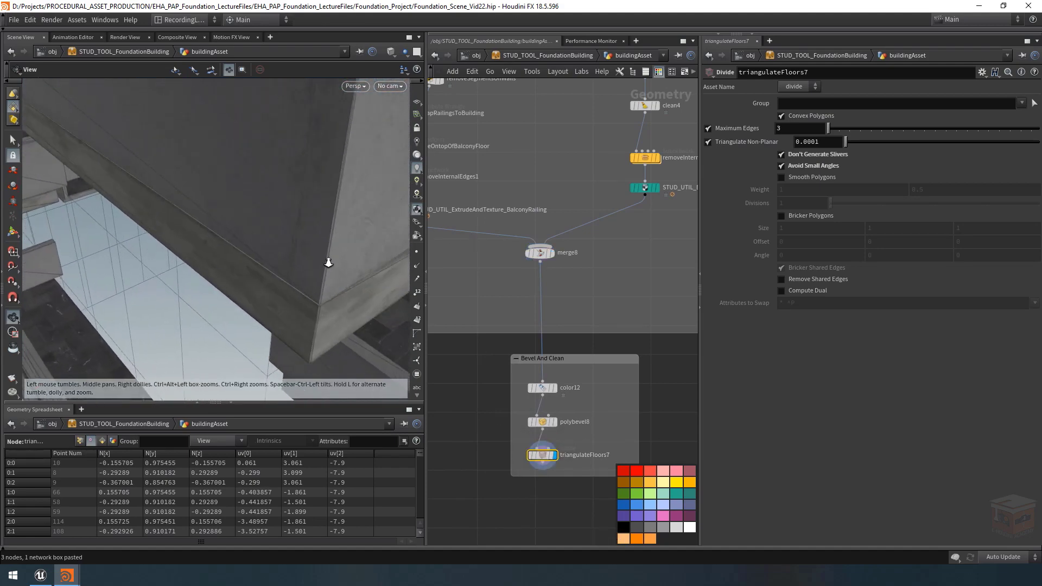
left_click_drag(328, 263, 271, 275)
left_click(542, 387)
middle_click_drag(536, 410, 502, 410)
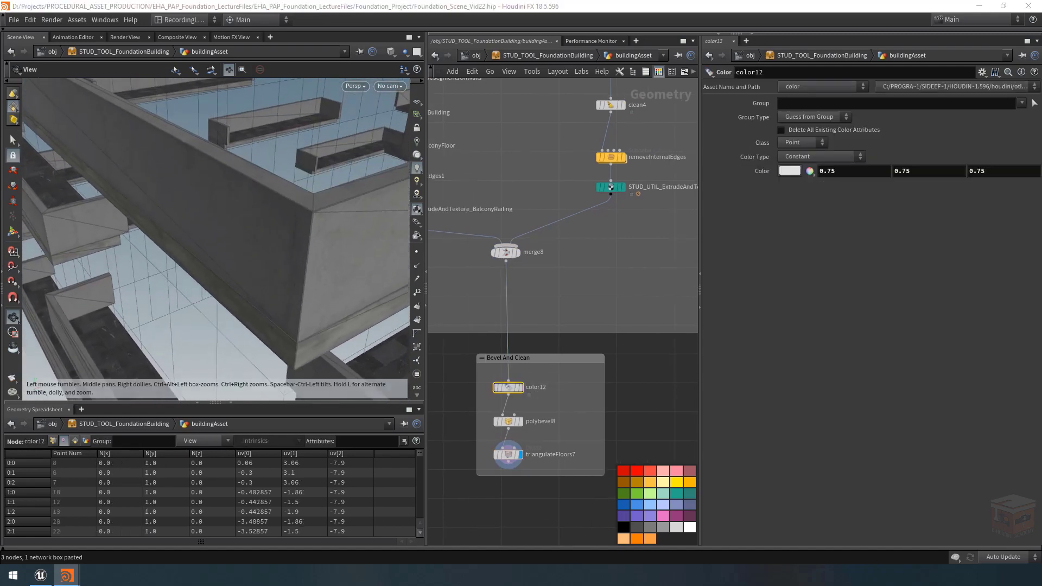
left_click_drag(838, 172, 787, 172)
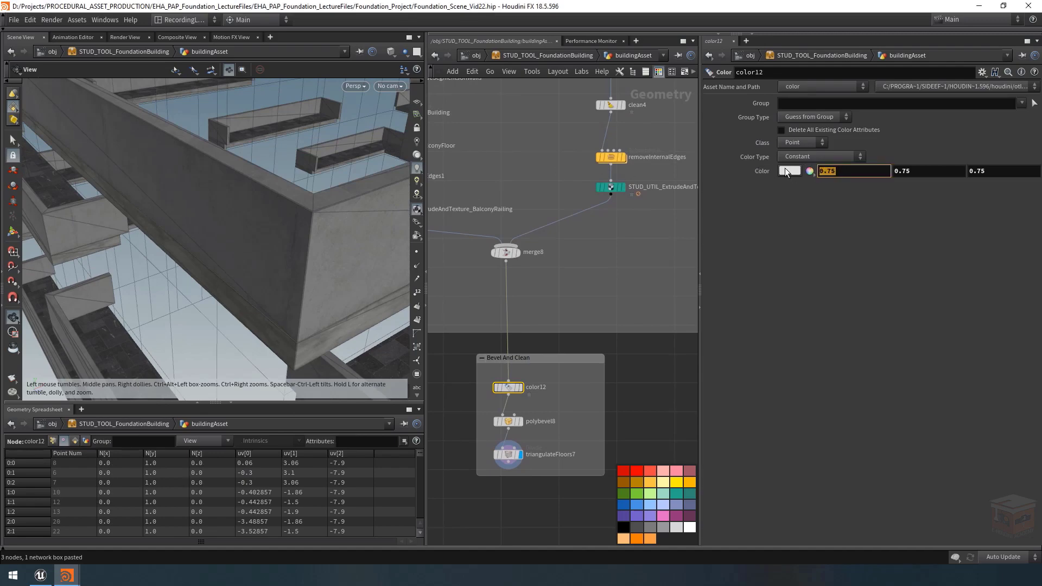
type("0.2")
key("Tab")
type("0.2")
key("Tab")
type("0.")
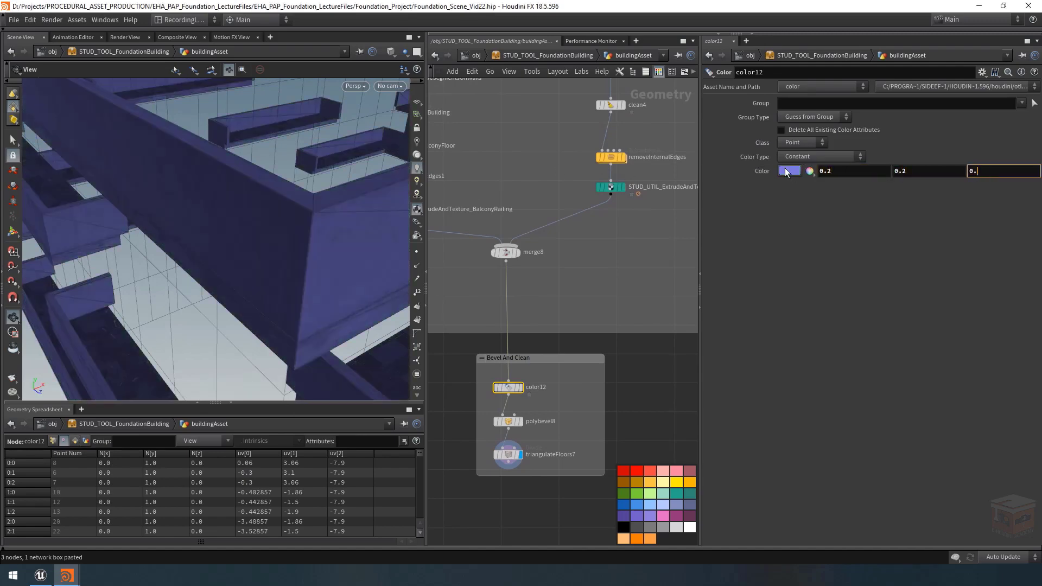
type("2")
key("Return")
left_click_drag(179, 185, 196, 170)
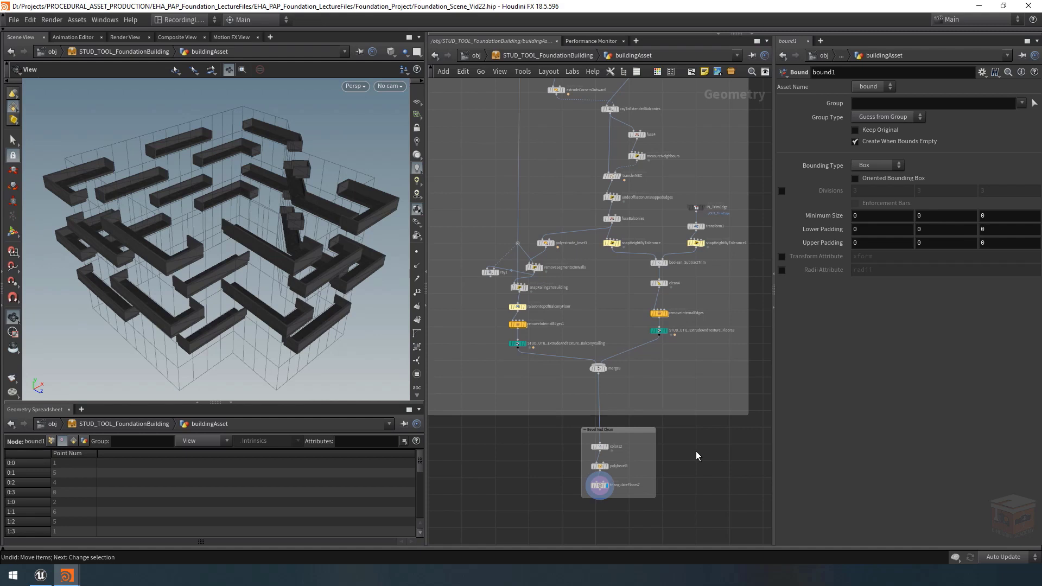
Examine the balcony door grouping nodes and their place in the overall building network.
scroll(682, 479, "down", 5)
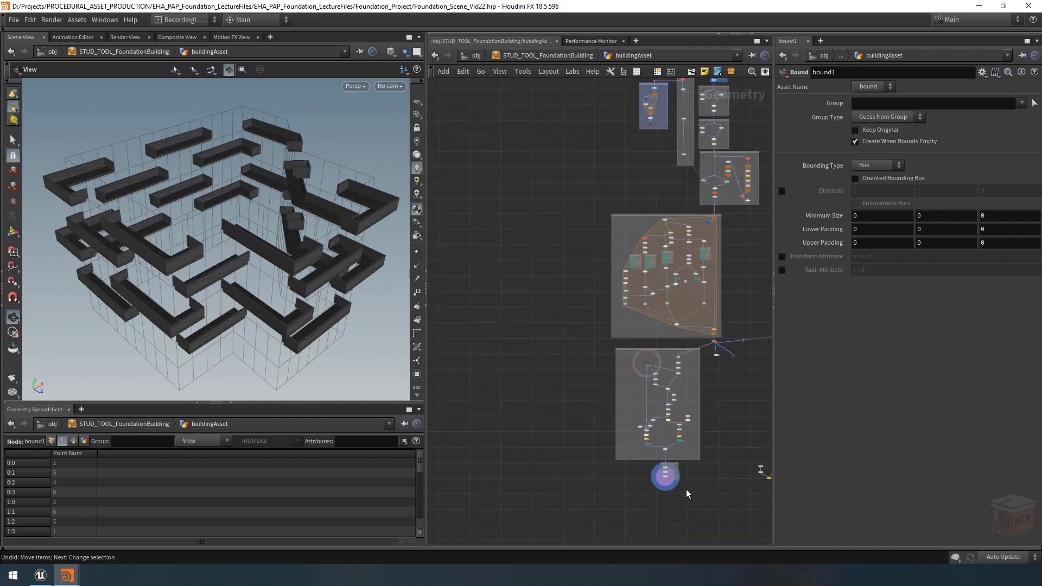
scroll(683, 430, "up", 2)
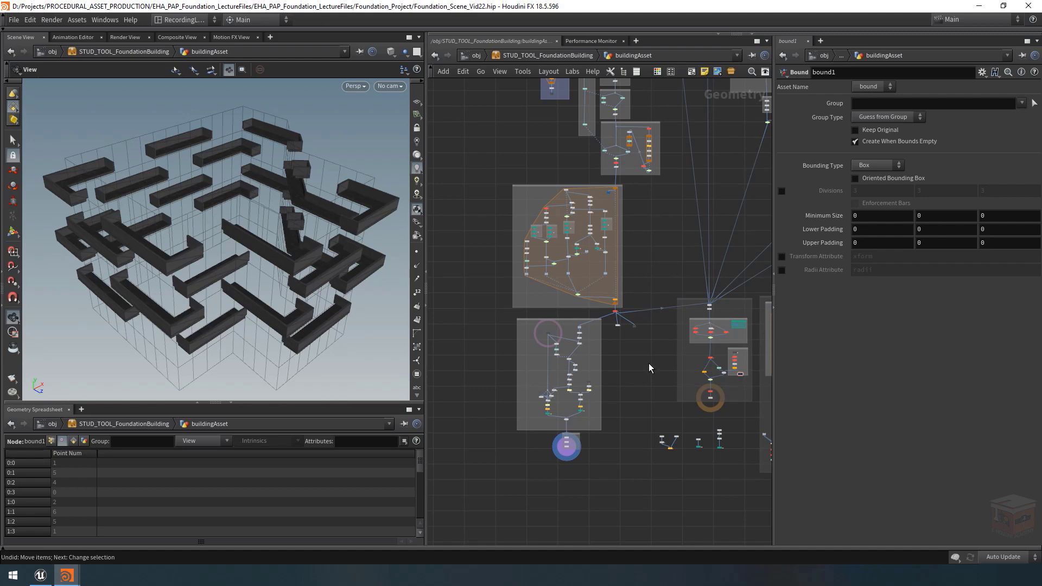
scroll(653, 317, "up", 10)
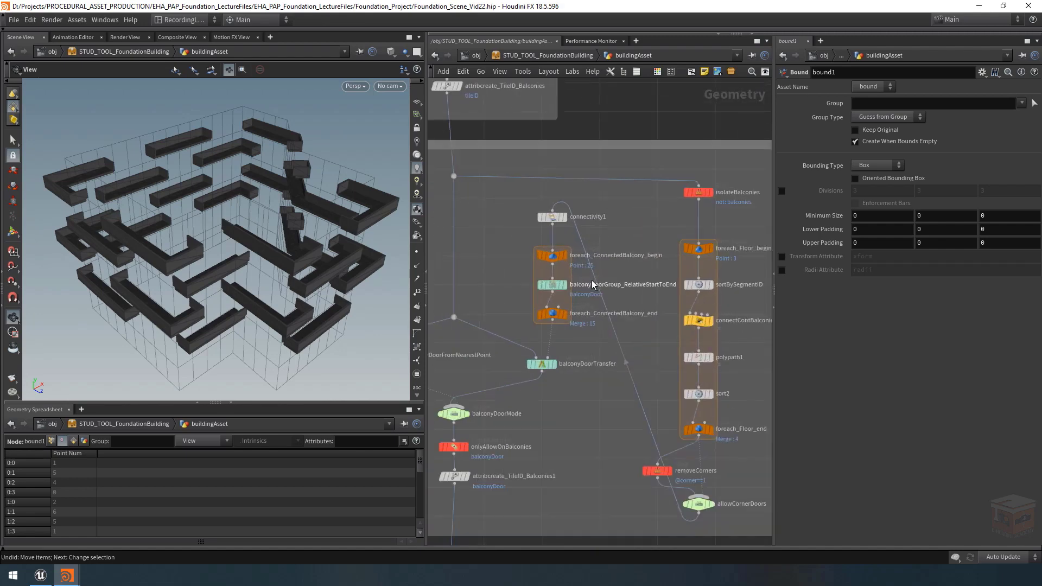
mouse_move(556, 288)
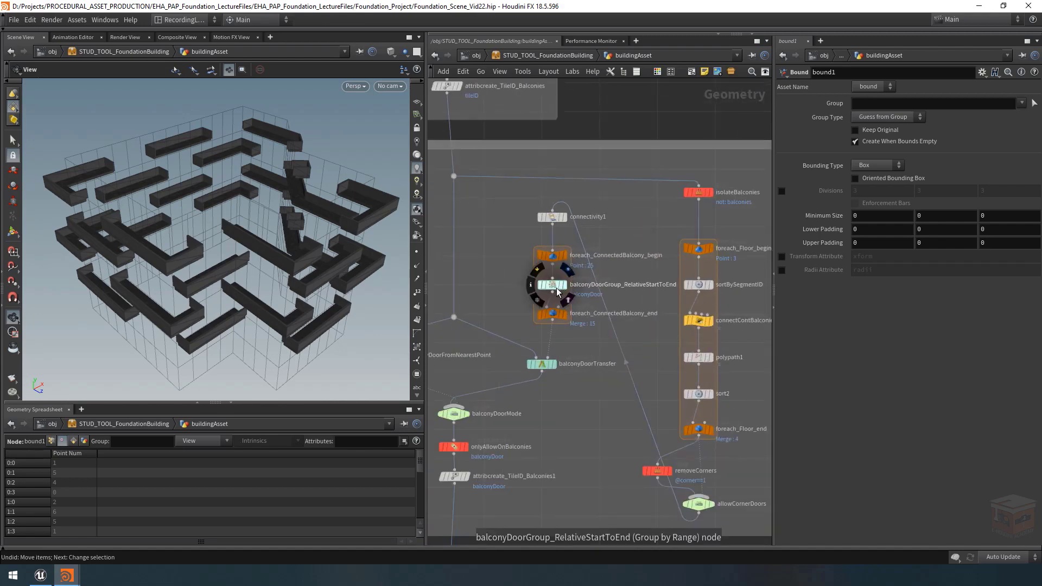
scroll(585, 447, "down", 2)
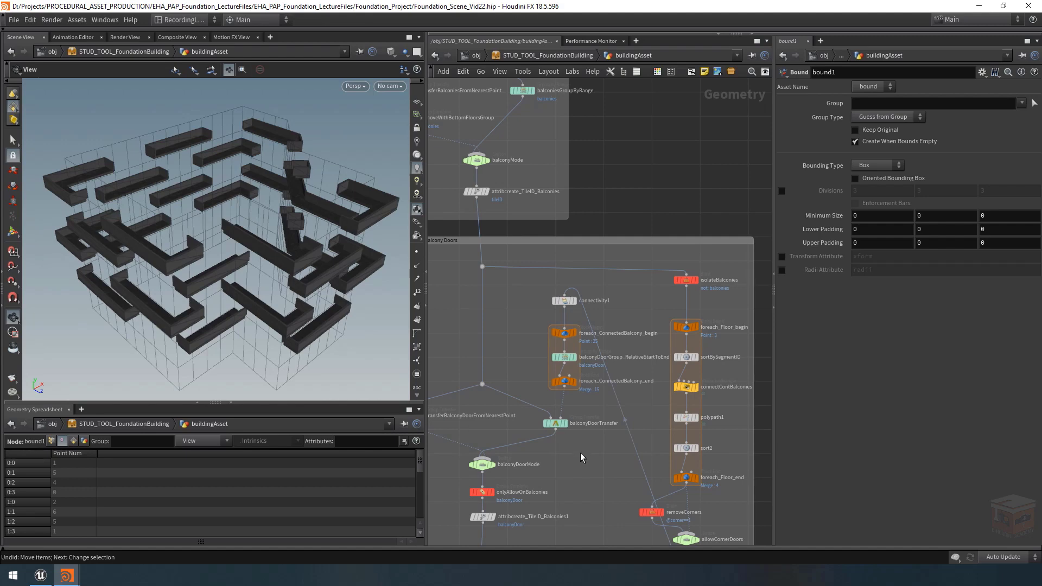
scroll(580, 455, "down", 8)
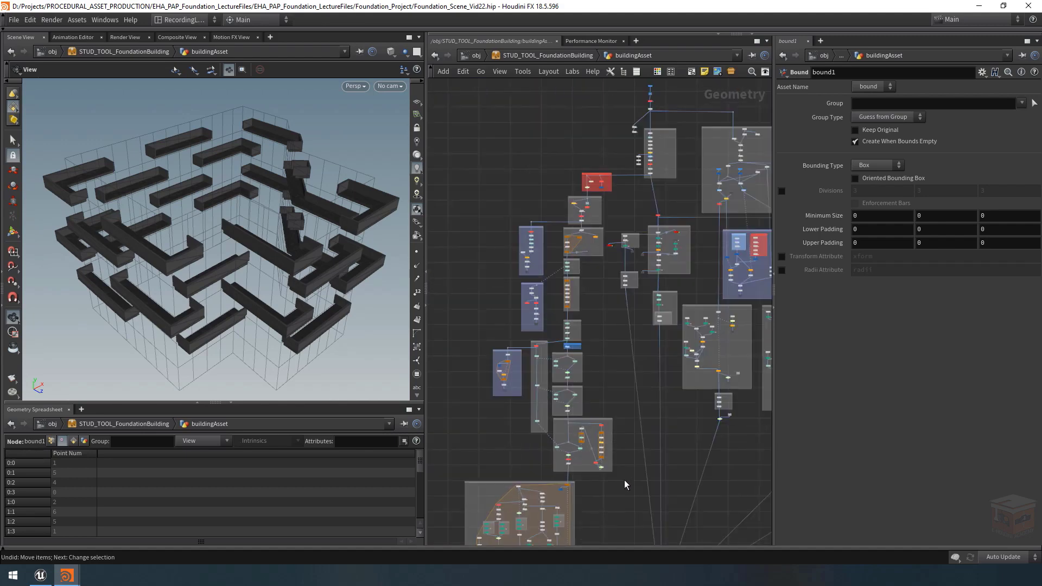
scroll(558, 431, "up", 10)
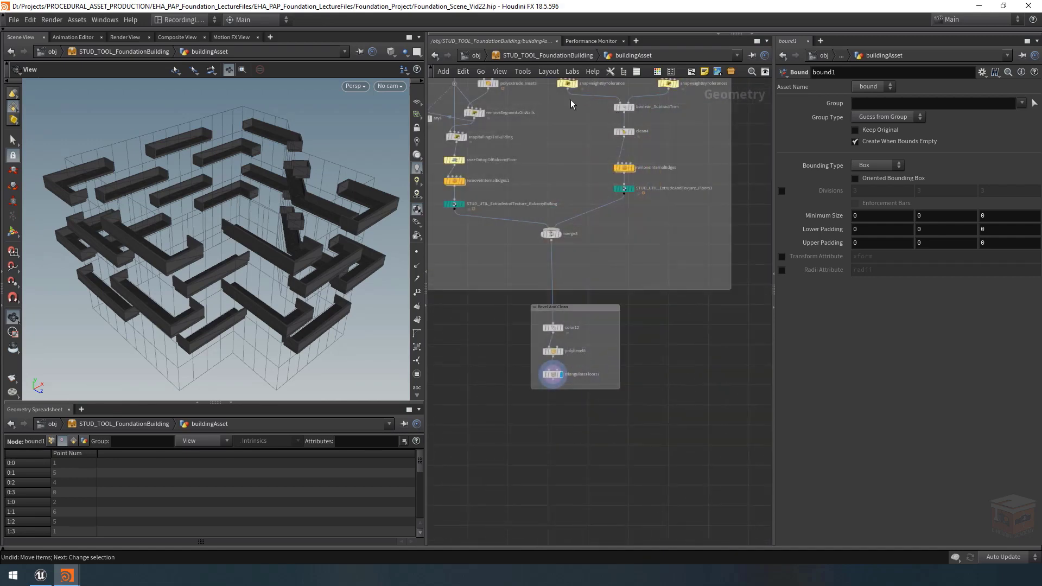
Open the FoundationBuilding asset's type properties and add a separator and a toggle below Balconies Start At Floor in the Balconies folder.
right_click(524, 56)
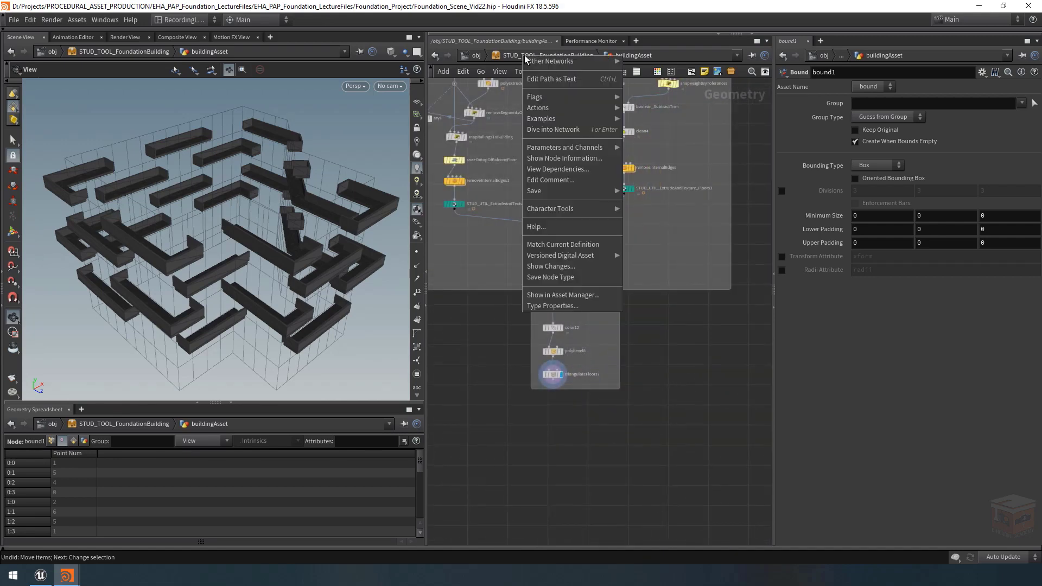
left_click(571, 305)
left_click_drag(452, 250, 442, 317)
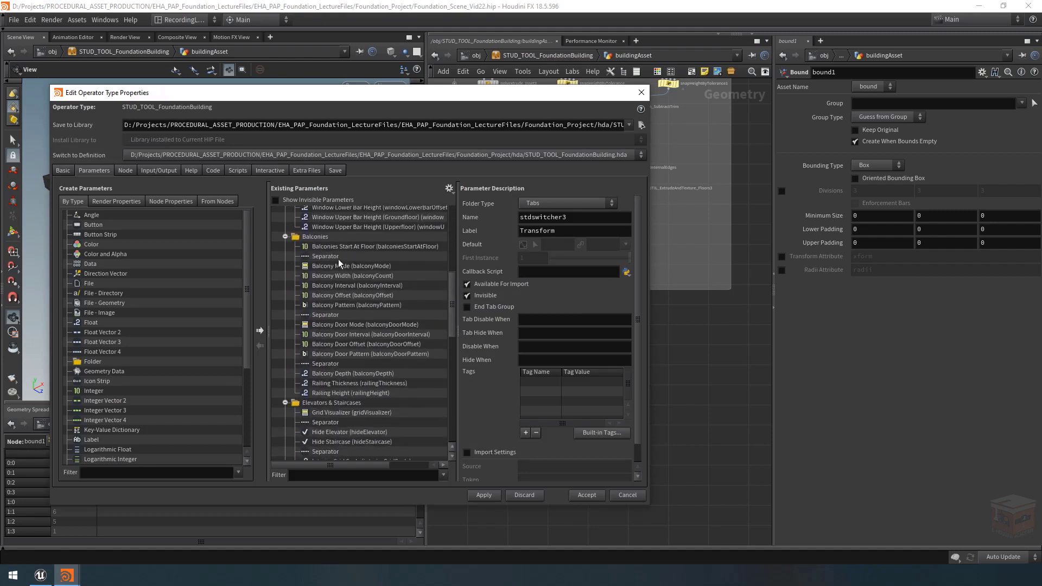
scroll(117, 391, "down", 4)
left_click_drag(89, 423, 328, 261)
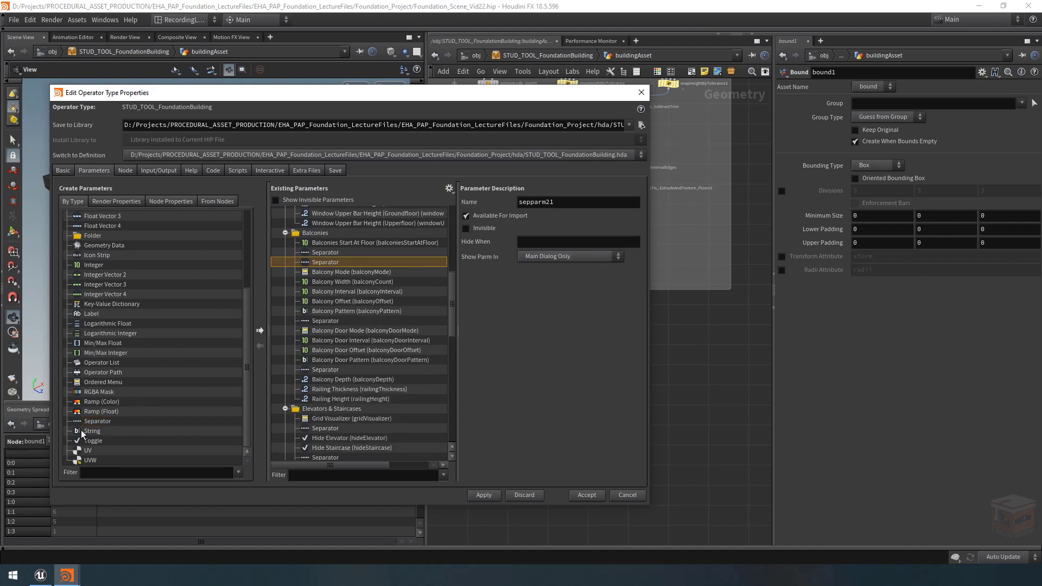
left_click_drag(89, 446, 317, 259)
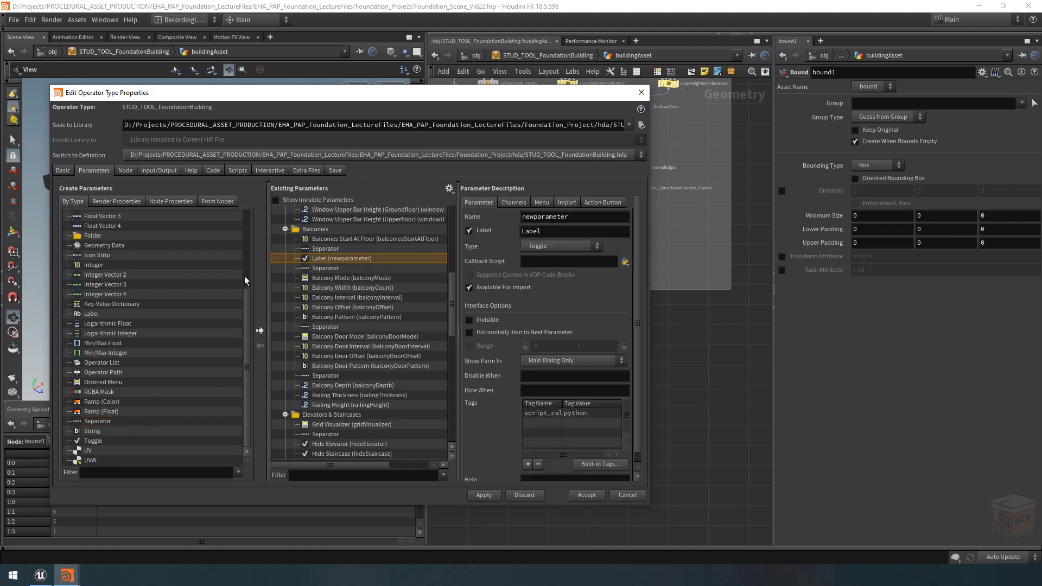
Name the new toggle parameter spawnBalconies and label it Spawn Balconies.
double_click(603, 216)
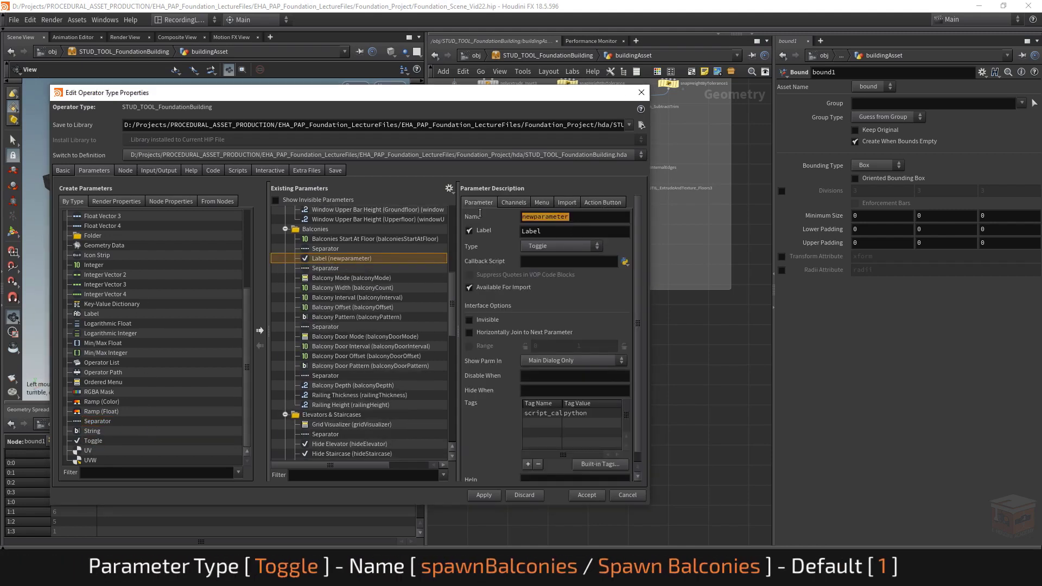
type("spawnB")
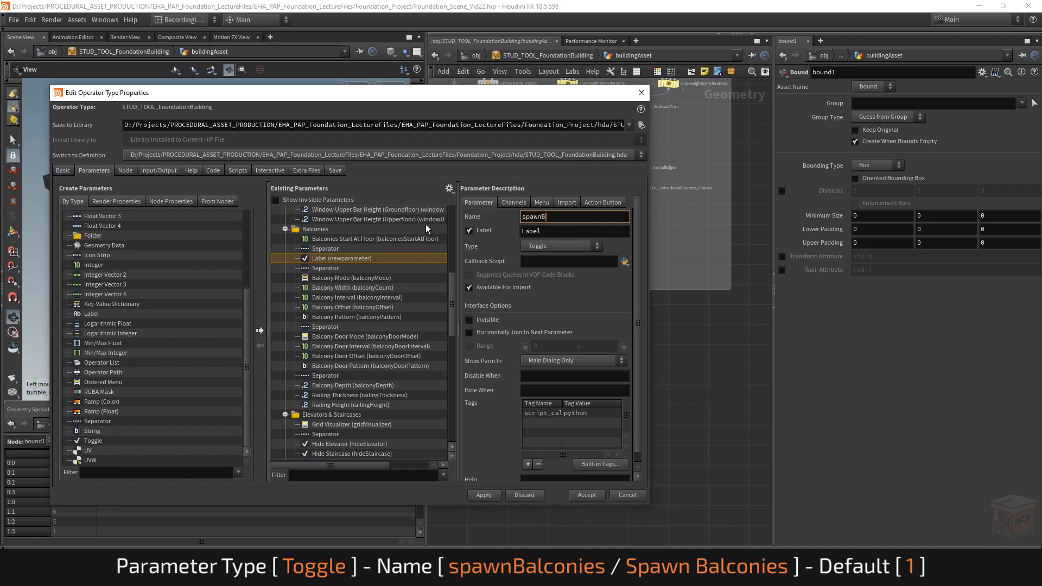
type("alconies")
key("Tab")
type("Spawn")
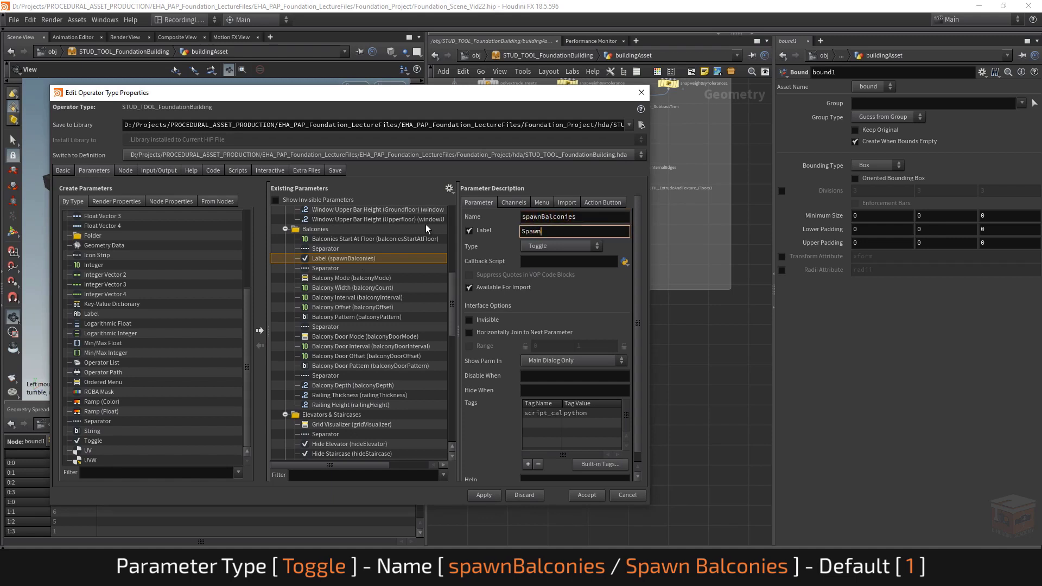
type(" Balconies")
key("Return")
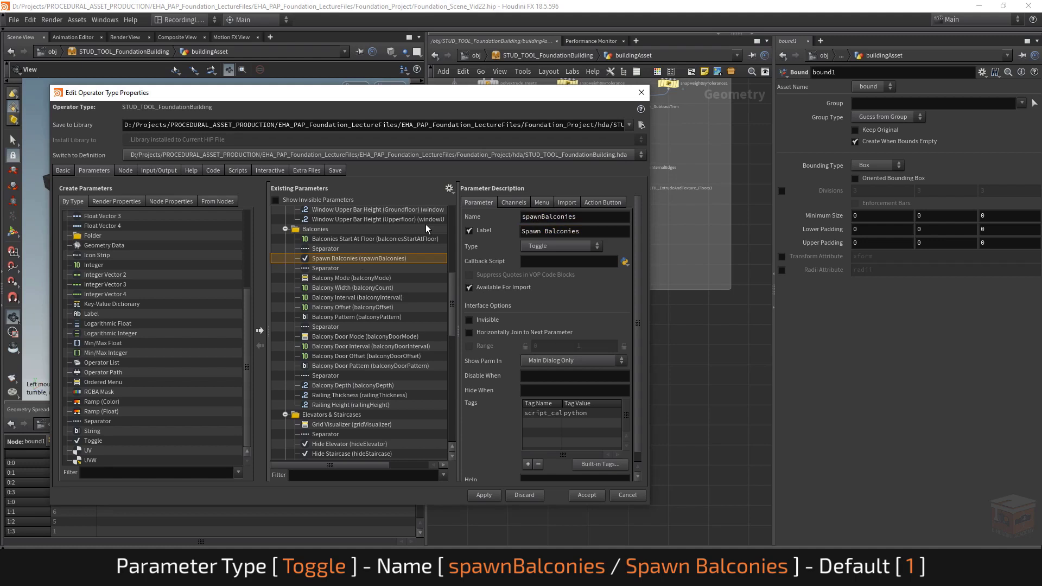
Open the toggle's channel defaults, then apply the parameter changes and bring up the asset's floating parameter window.
left_click(510, 202)
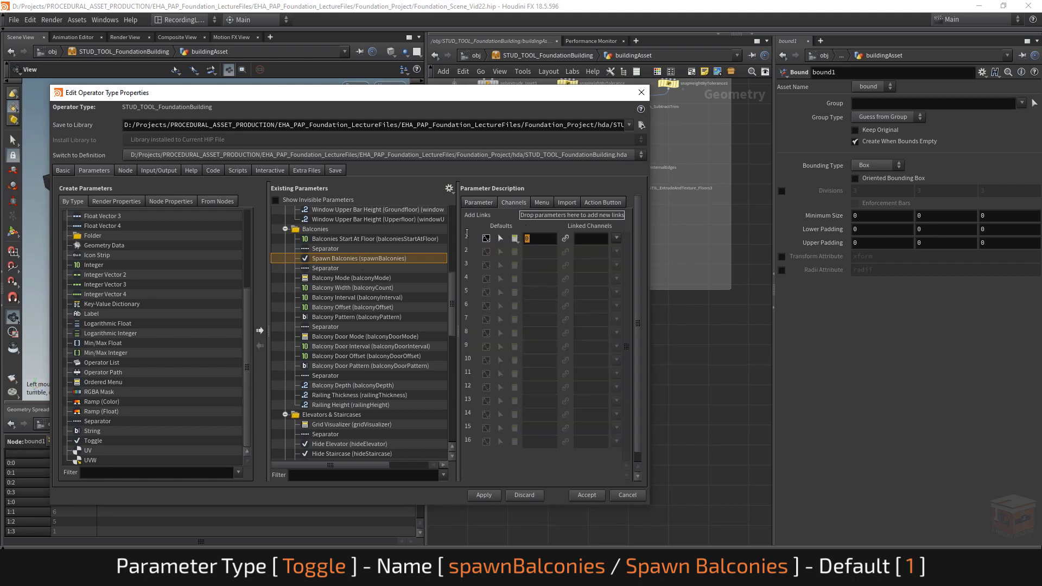
left_click(375, 259)
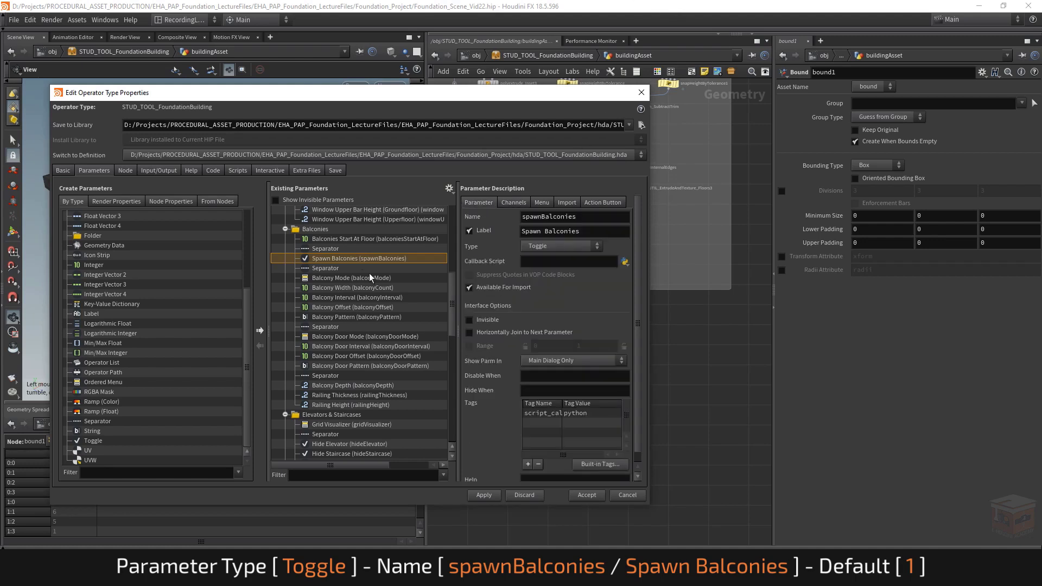
left_click(483, 495)
left_click(90, 576)
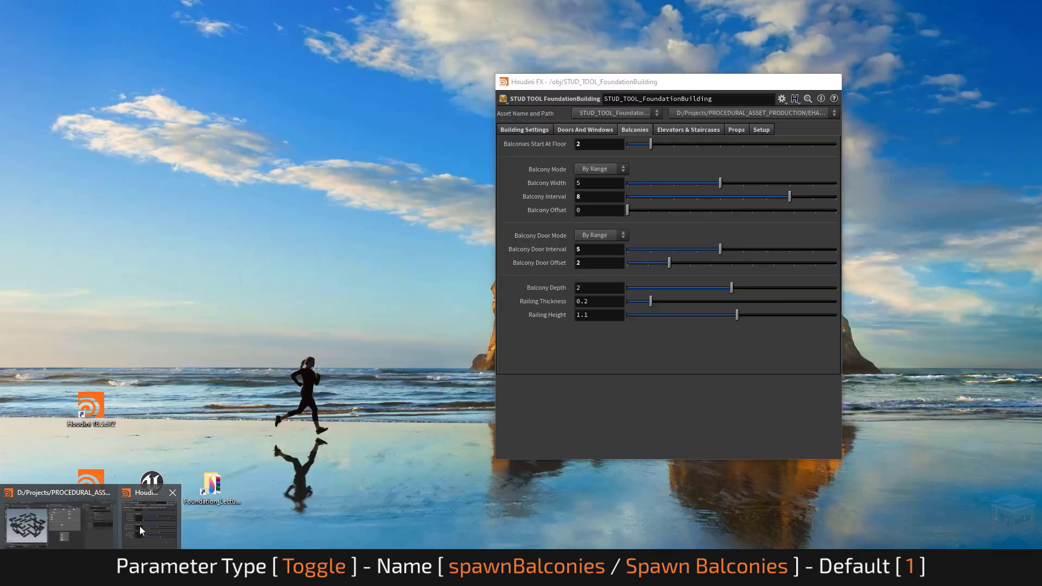
left_click(139, 526)
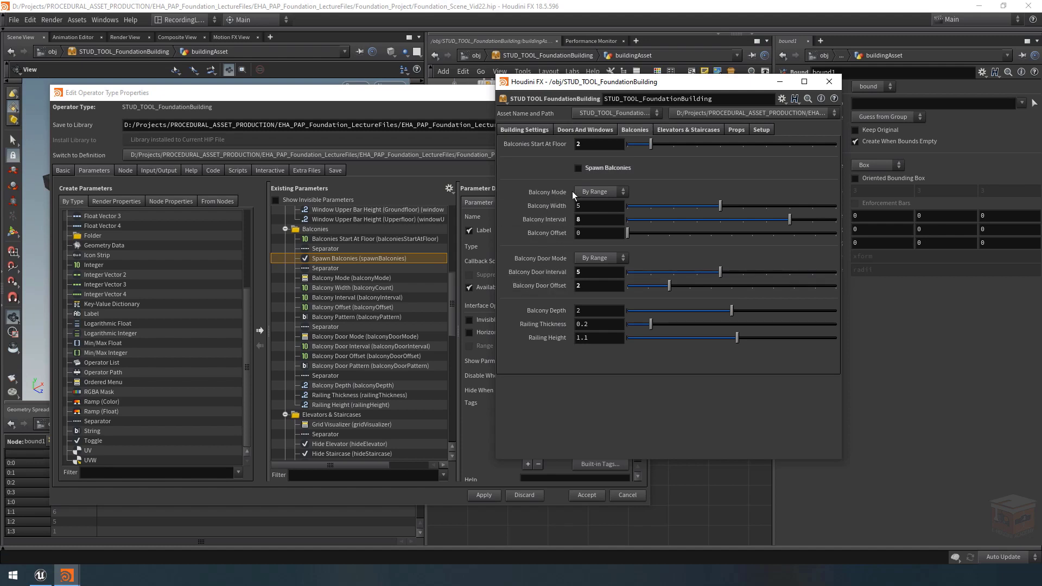
Set the Balcony Mode parameter's Disable When condition to { spawnBalconies == 0 }.
left_click(430, 99)
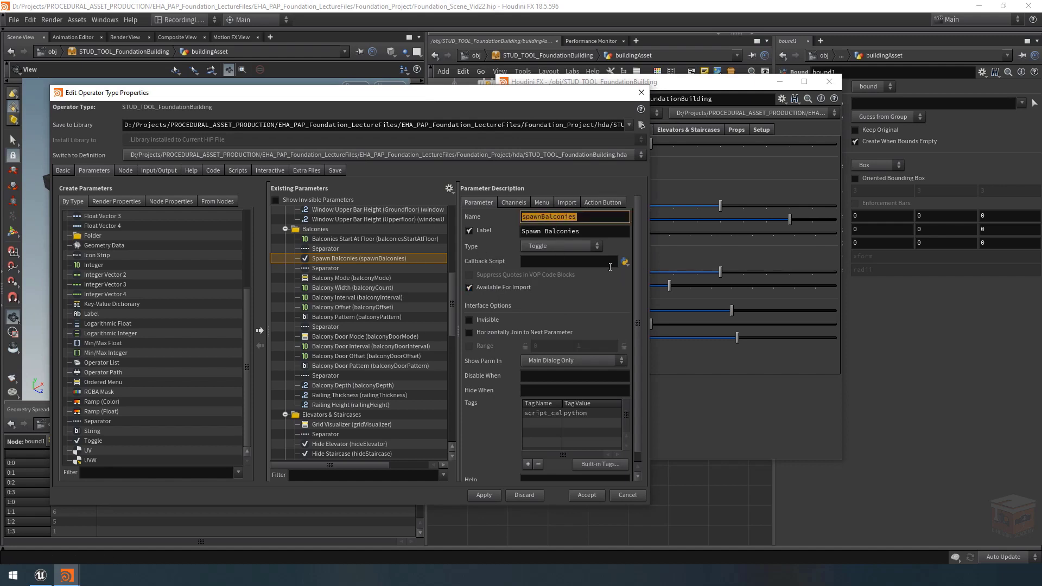
left_click(351, 278)
left_click(542, 376)
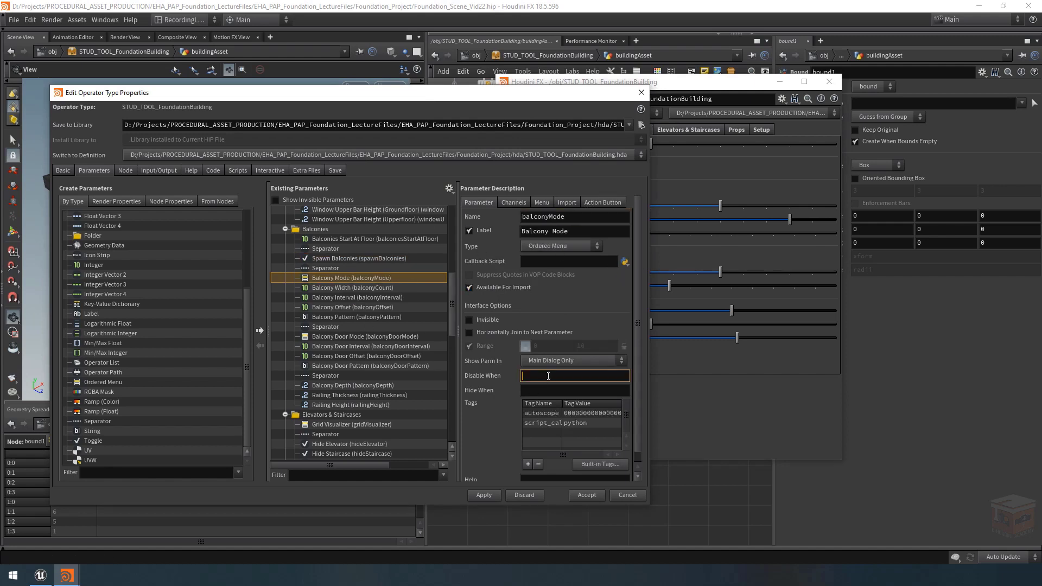
type("{ }")
key("Left")
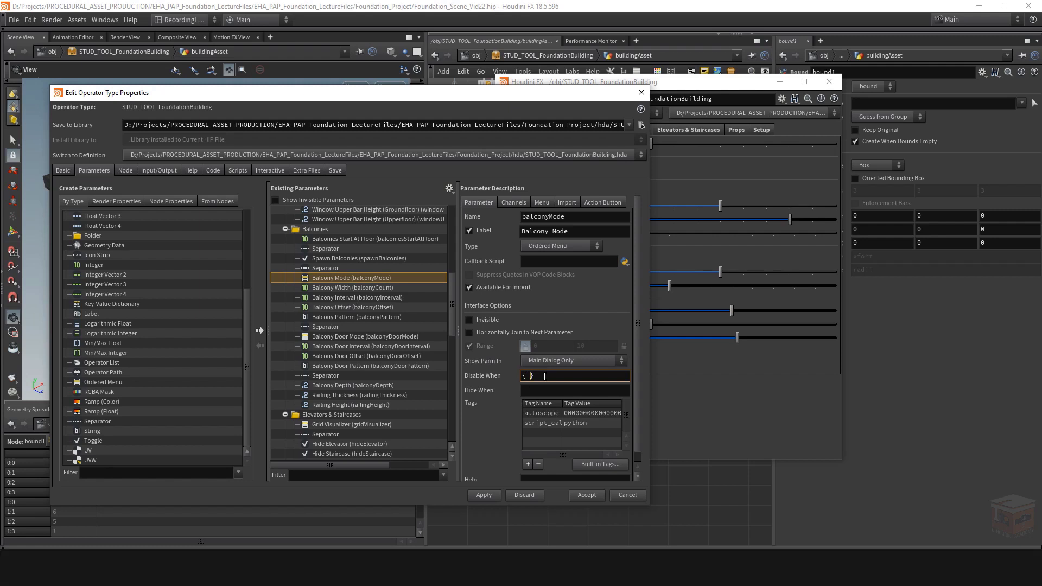
type("spawnBalconies ")
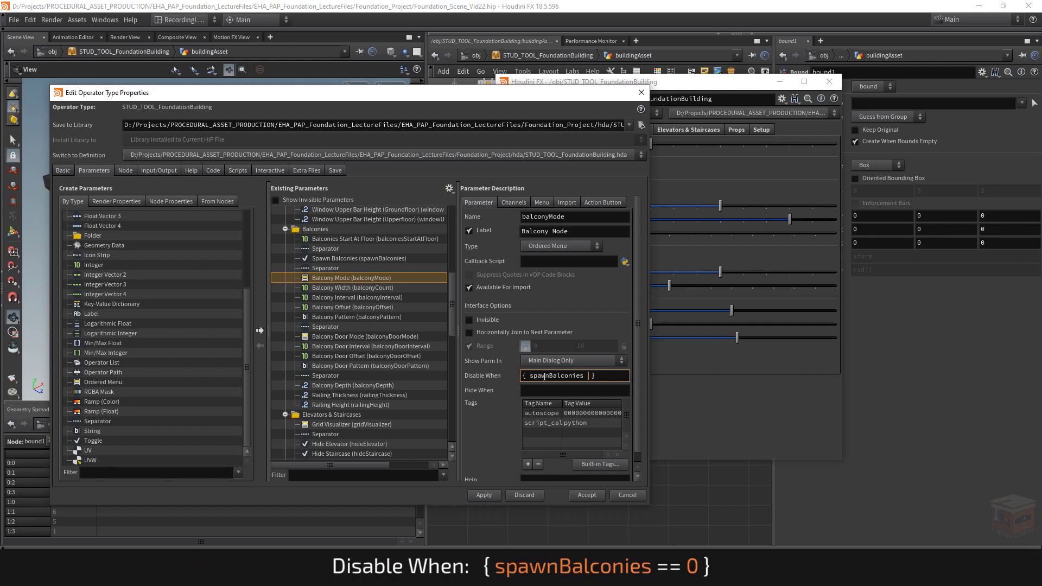
type("== 0")
key("Return")
Give Balcony Width and Balcony Interval the Disable When condition { spawnBalconies == 0 }.
left_click(368, 289)
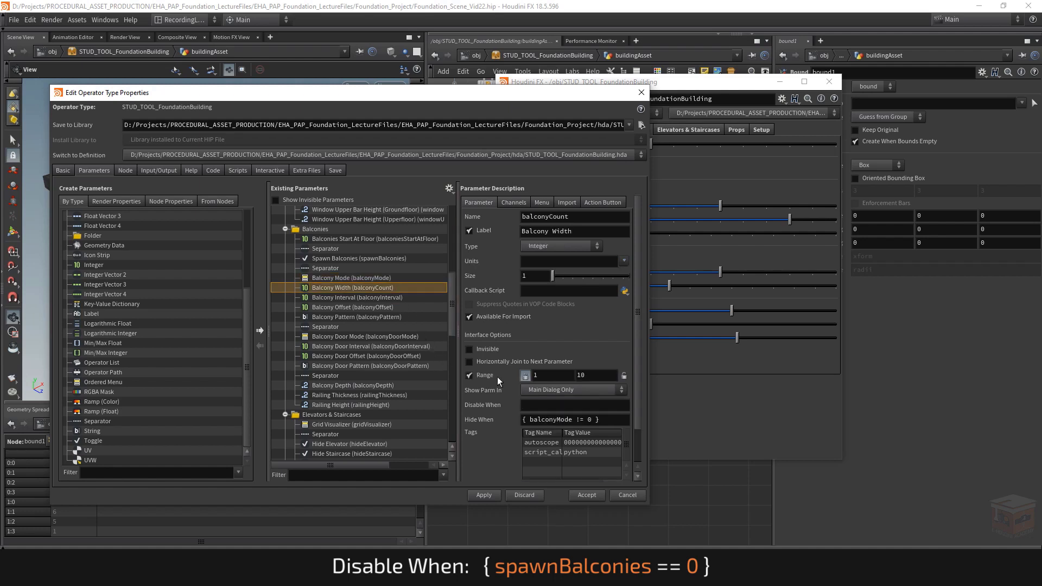
left_click(554, 403)
type("{ spawnBalconies == 0 }")
key("Return")
left_click(374, 297)
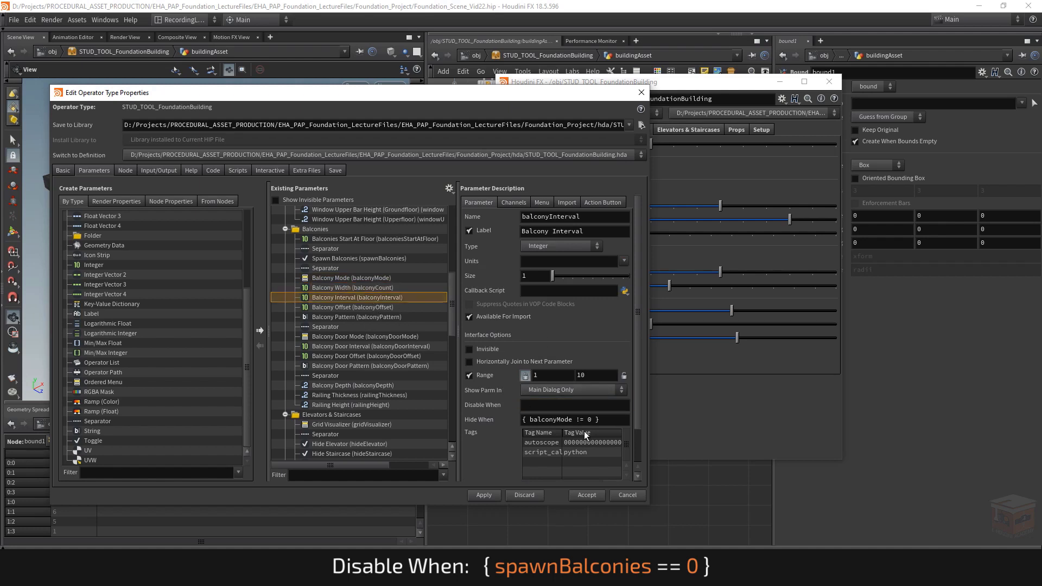
left_click(554, 406)
type("{ spawnBalconies == 0 }")
key("Return")
Give Balcony Offset and Balcony Pattern the Disable When condition { spawnBalconies == 0 }.
left_click(344, 307)
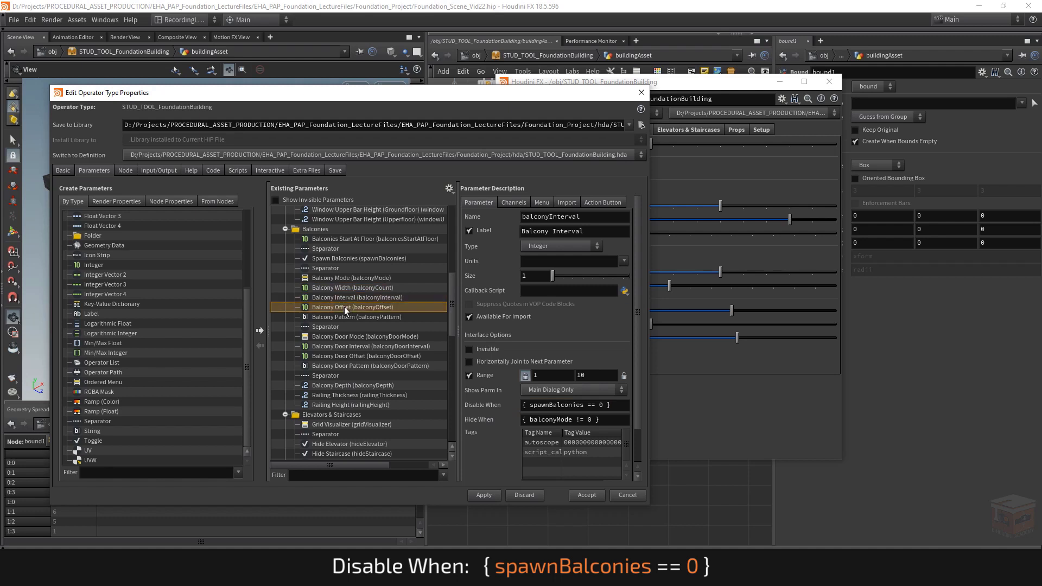
left_click(580, 406)
type("{ spawnBalconies == 0 }")
key("Return")
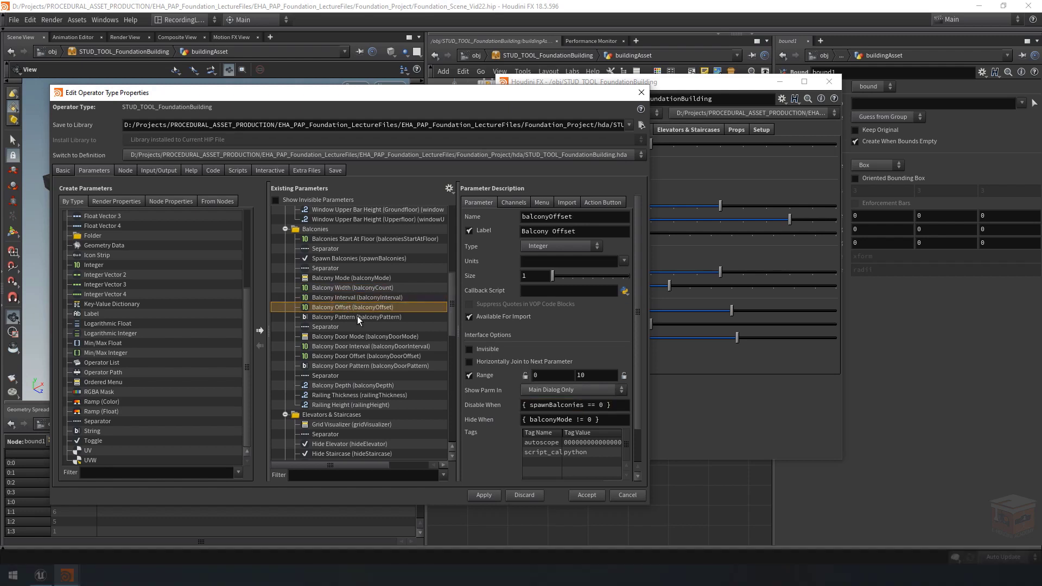
left_click(357, 317)
left_click(552, 433)
type("{ spawnBalconies == 0 }")
key("Return")
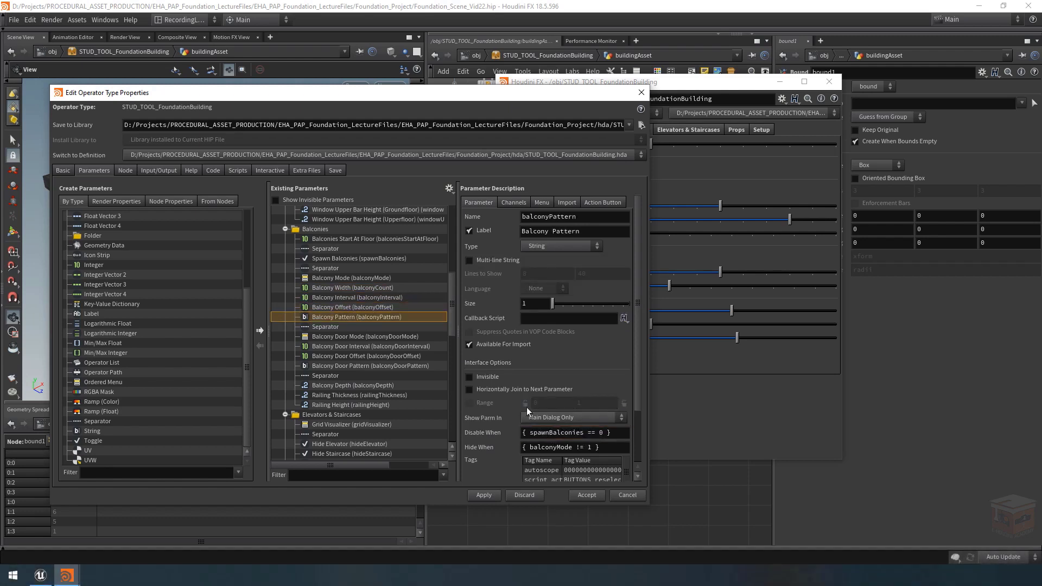
Give Balcony Door Mode and Balcony Door Interval the Disable When condition { spawnBalconies == 0 }.
left_click(361, 327)
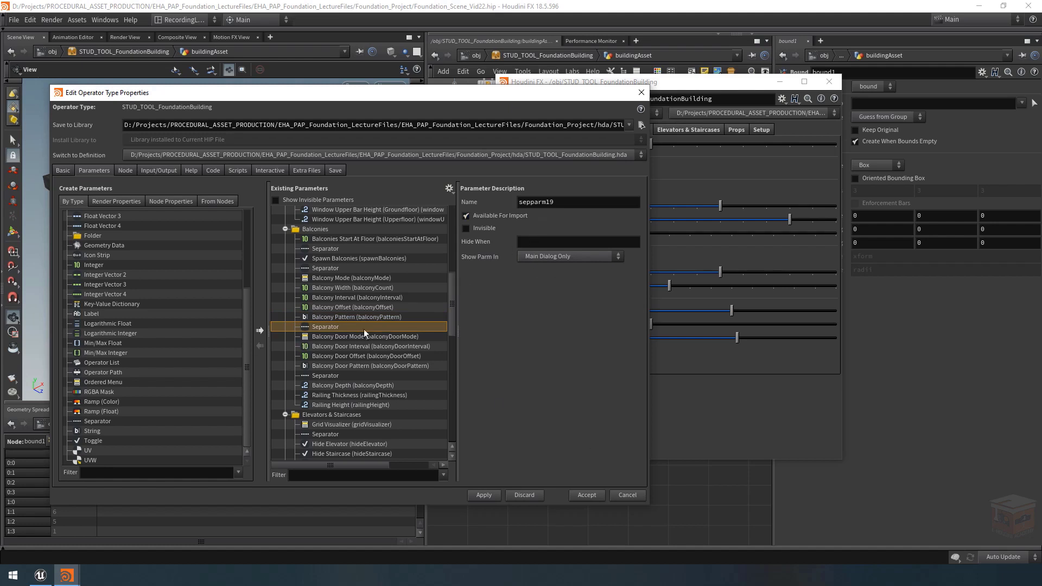
left_click(335, 337)
left_click(561, 378)
type("{ spawnBalconies == 0 }")
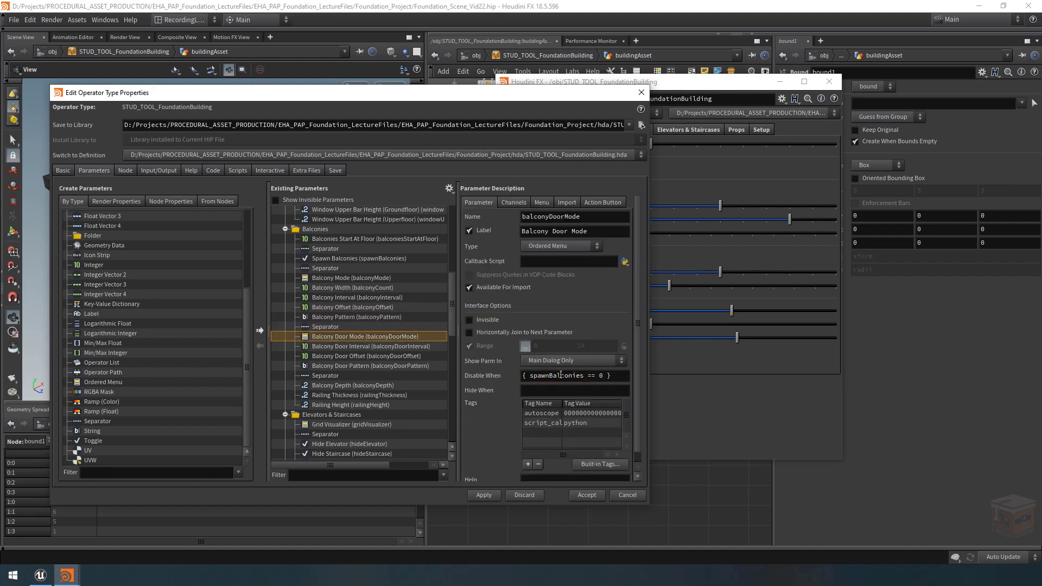
left_click(345, 344)
left_click(567, 407)
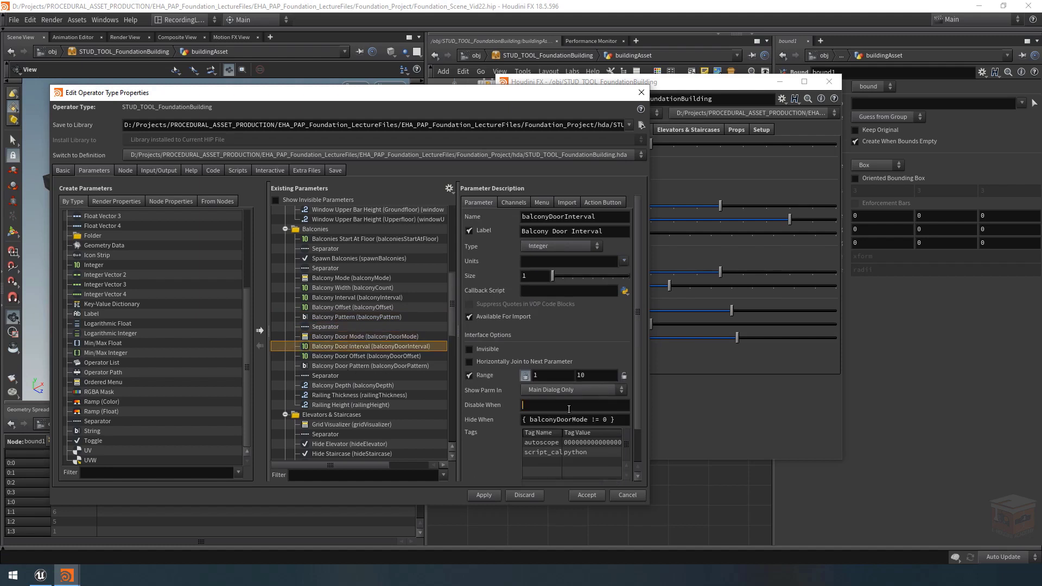
type("{ spawnBalconies == 0 }")
Give Balcony Door Offset and Balcony Door Pattern the Disable When condition { spawnBalconies == 0 }.
left_click(343, 356)
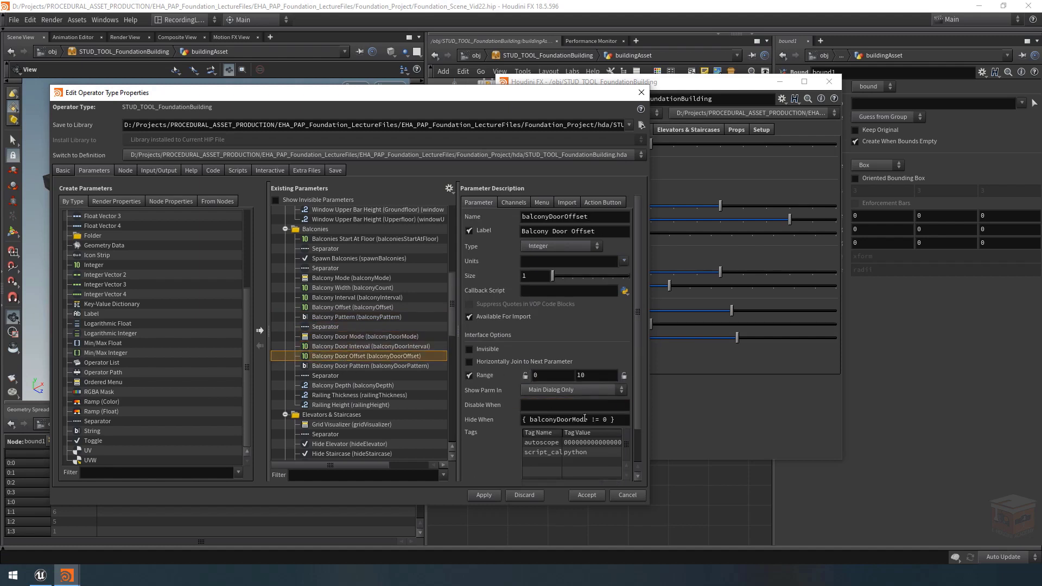
left_click(572, 404)
type("{ spawnBalconies == 0 }")
left_click(355, 364)
left_click(563, 435)
type("{ spawnBalconies == 0 }")
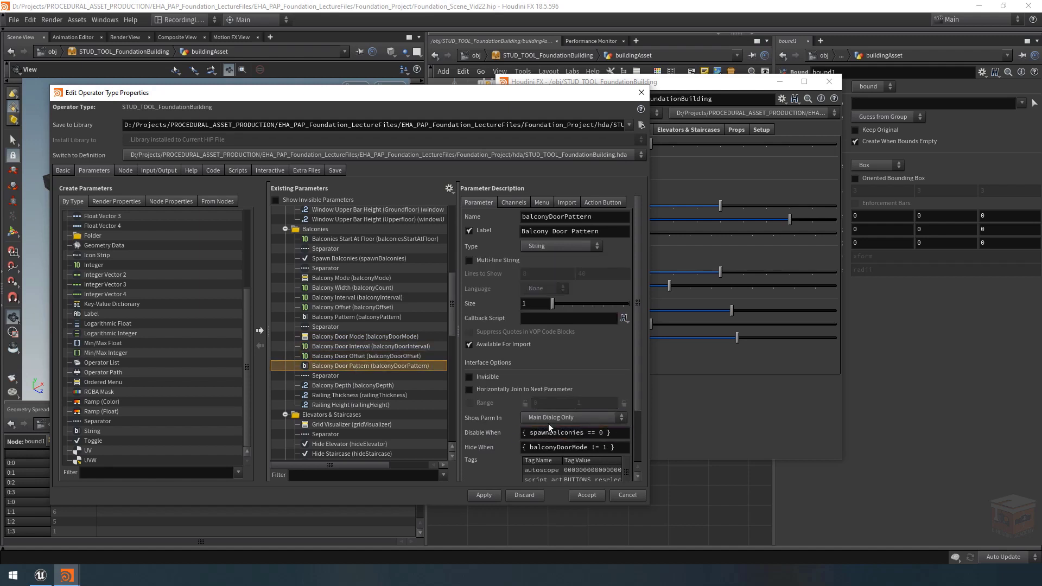
Set the Railing Thickness parameter's Disable When condition to { spawnBalconies == 0 }.
left_click(338, 397)
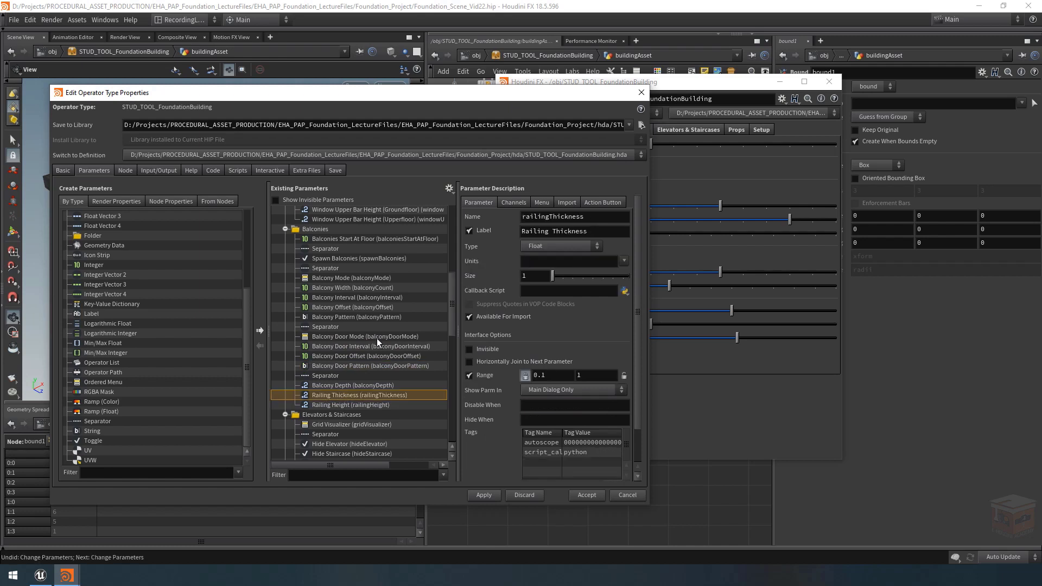
left_click(535, 406)
type("{ spawnBalconies == 0 }")
key("Return")
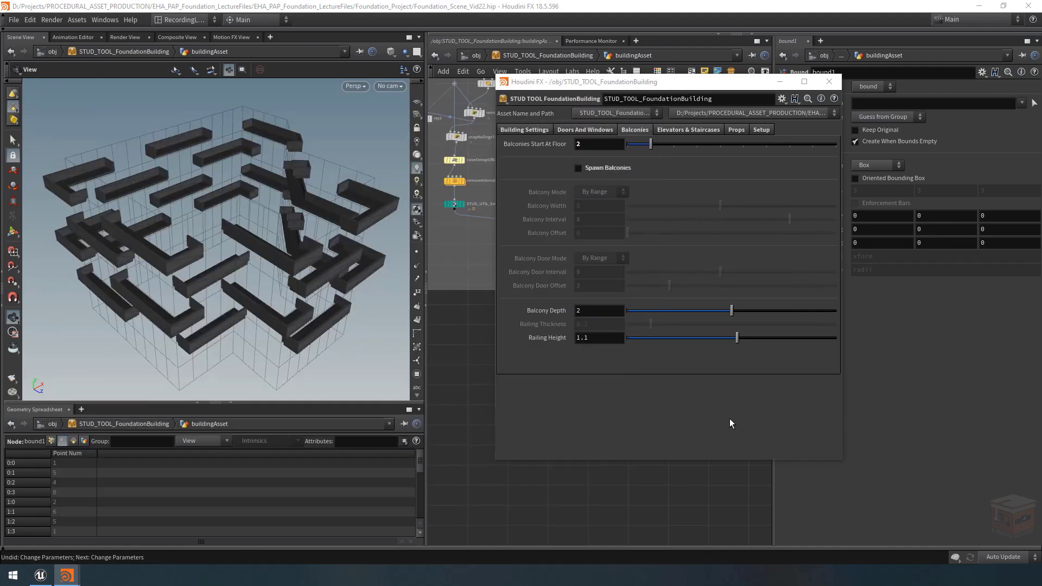
Test the Spawn Balconies toggle by switching it on and off, and leave it enabled.
left_click(577, 168)
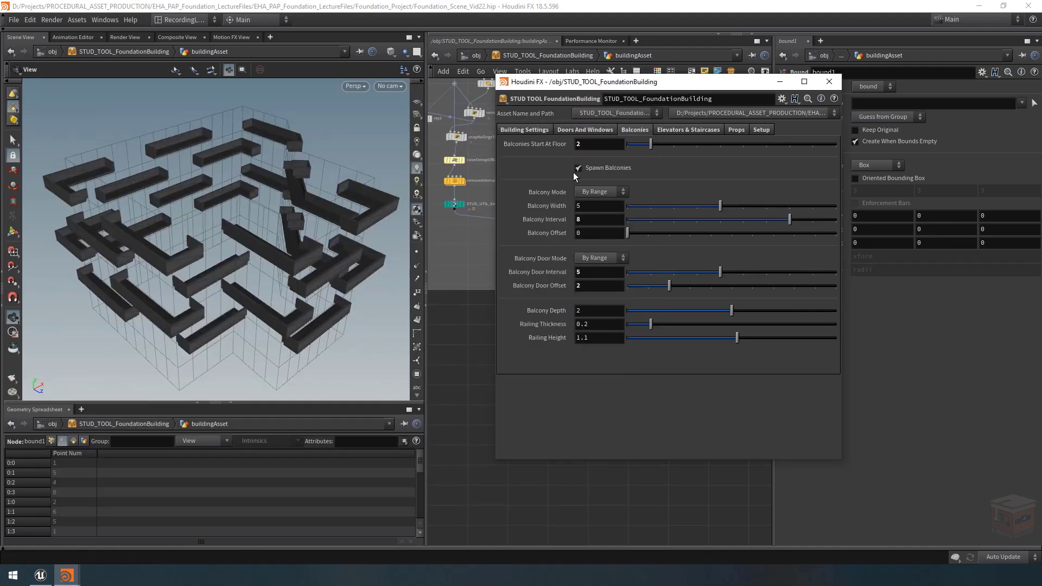
left_click(582, 168)
left_click(578, 170)
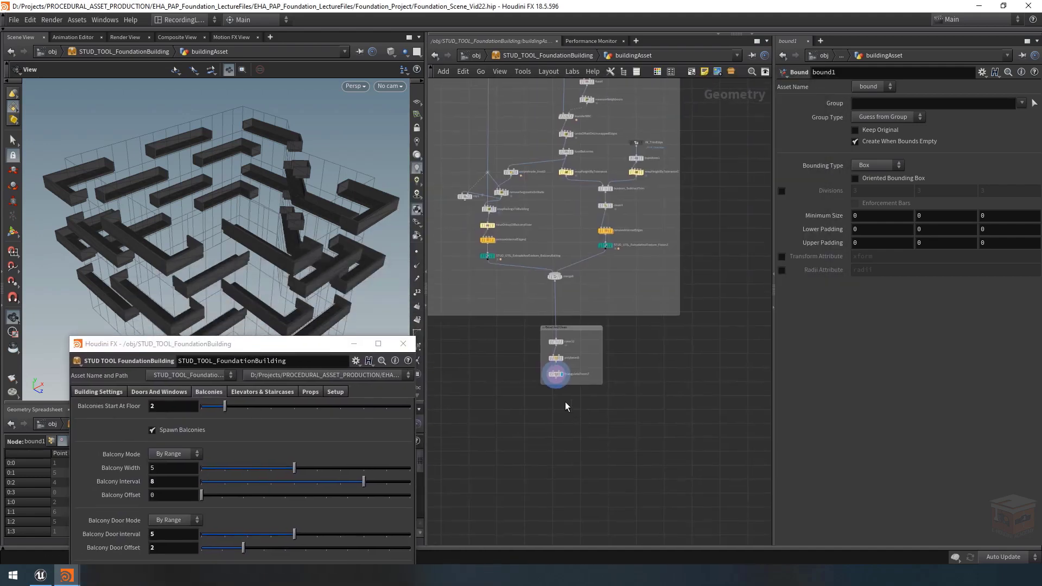
Add a Switch node below the balconies' Bevel And Clean box and name it enableBalconies.
scroll(565, 406, "up", 3)
key("Tab")
type("switc")
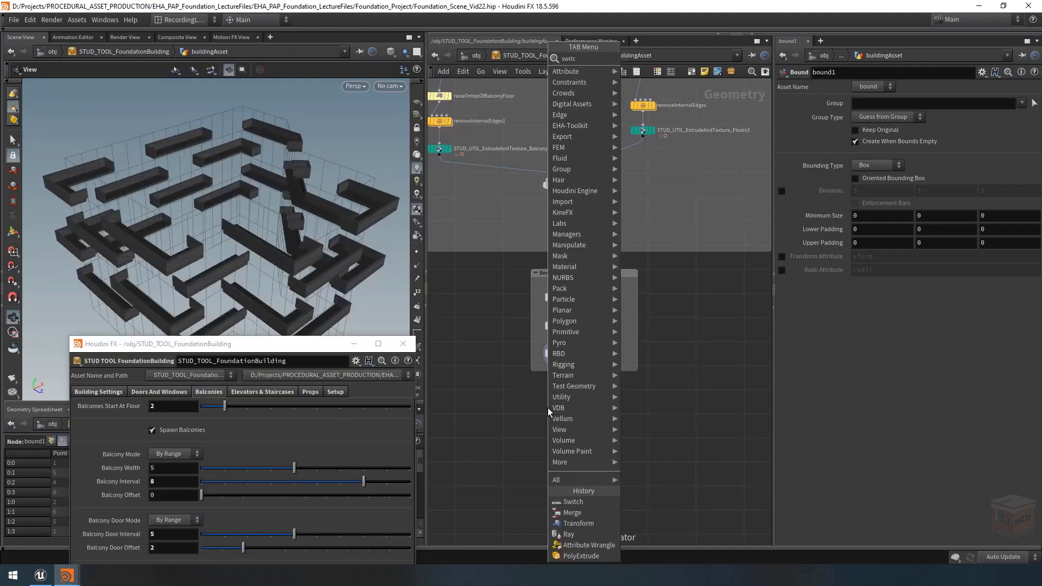
key("Return")
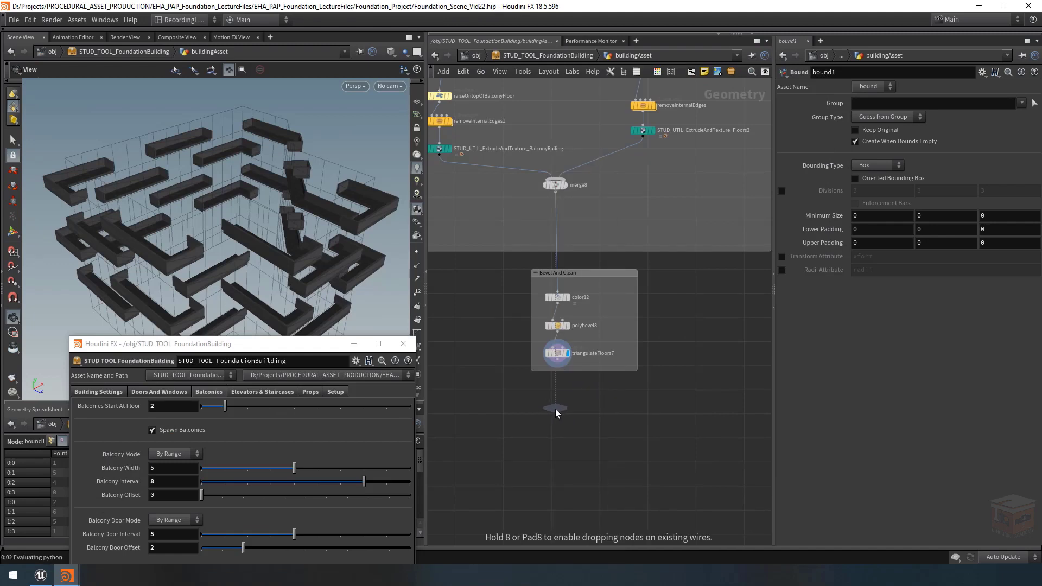
left_click(555, 409)
scroll(555, 409, "up", 2)
type("e")
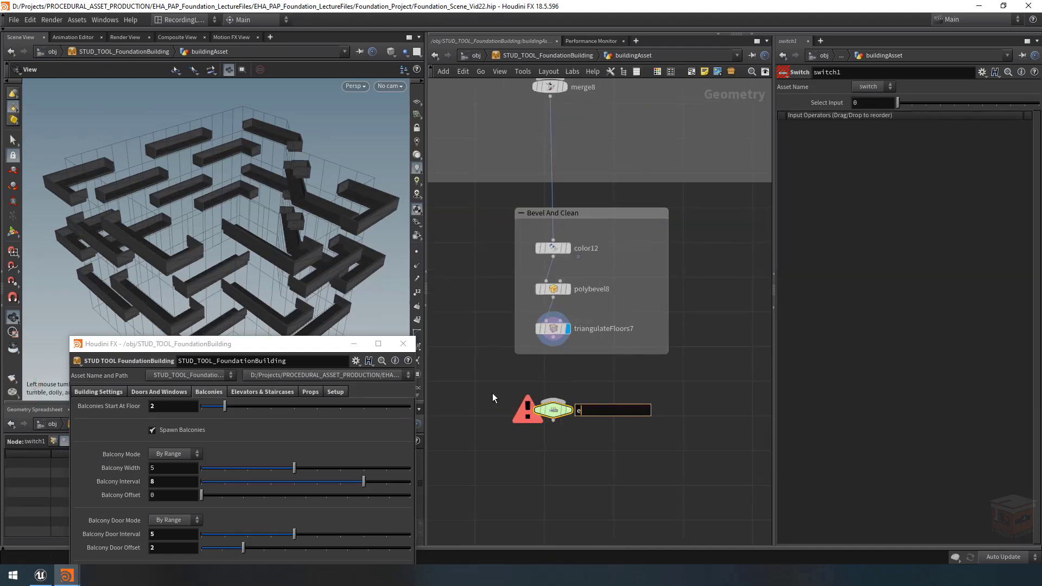
type("nableBalconies")
key("Return")
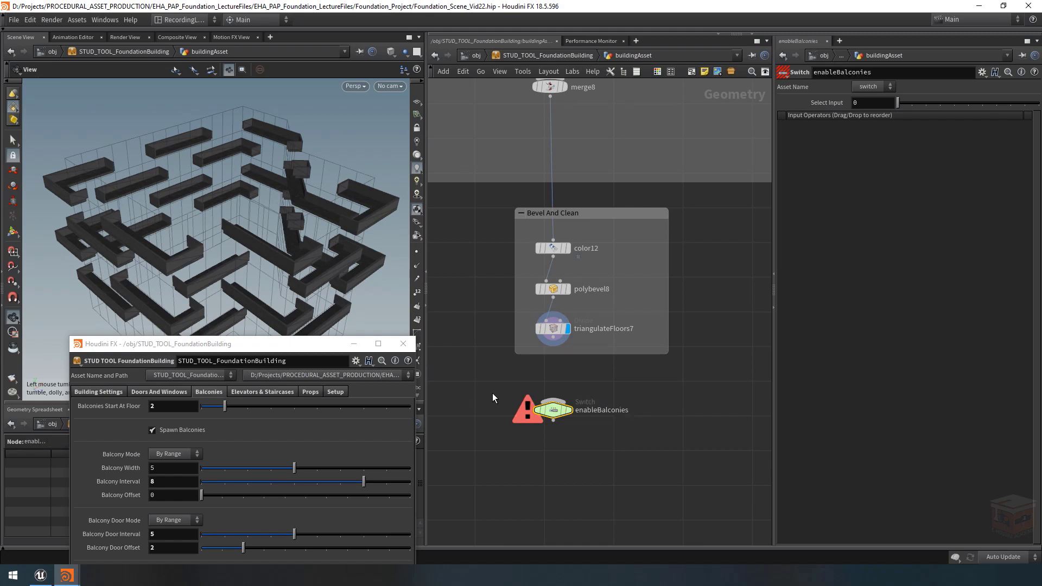
Connect the balconies' triangulateFloors7 output to the enableBalconies switch as its first input.
left_click(553, 346)
left_click(553, 401)
middle_click_drag(581, 383, 633, 369)
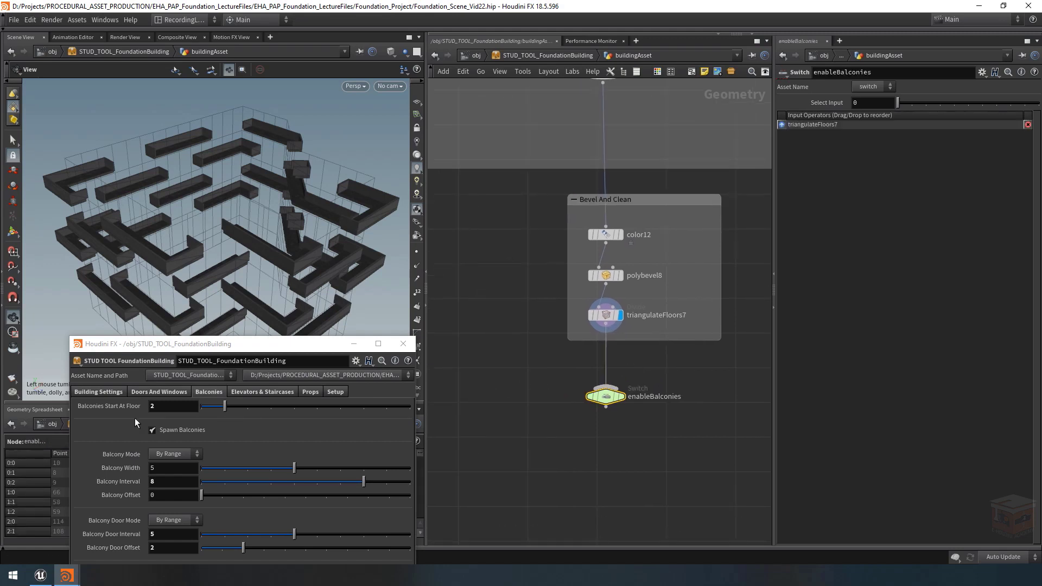
Link the enableBalconies switch's Select Input to spawnBalconies with a relative channel reference and wire a new Null in as its first input.
right_click(866, 106)
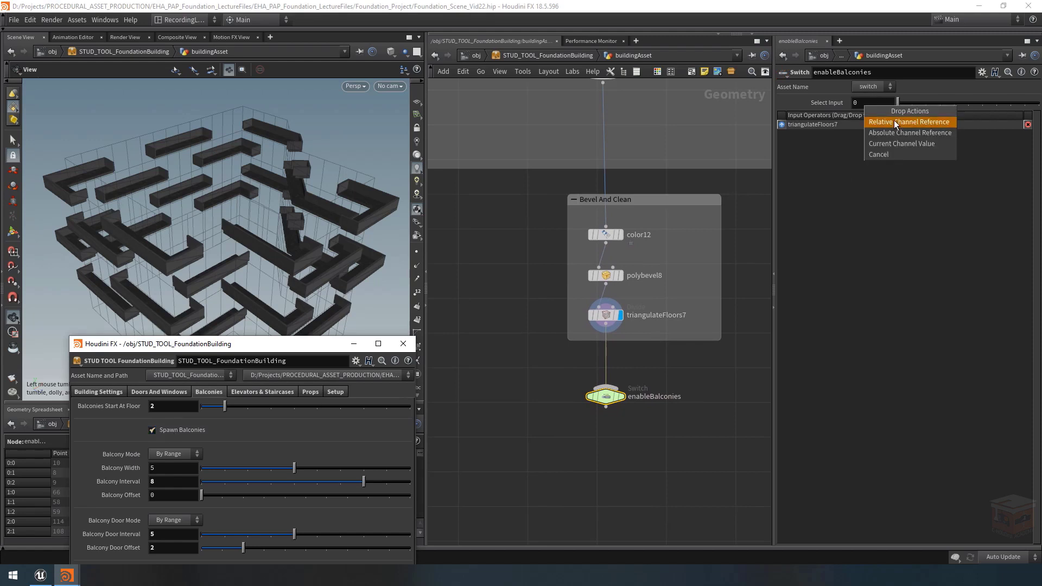
left_click(894, 119)
key("Tab")
type("null")
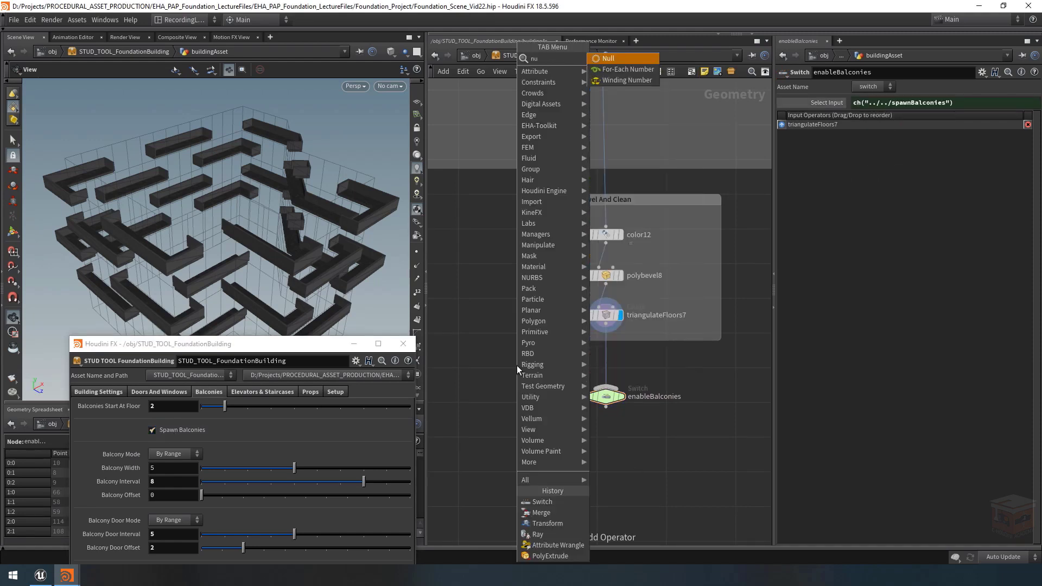
key("Return")
left_click(517, 343)
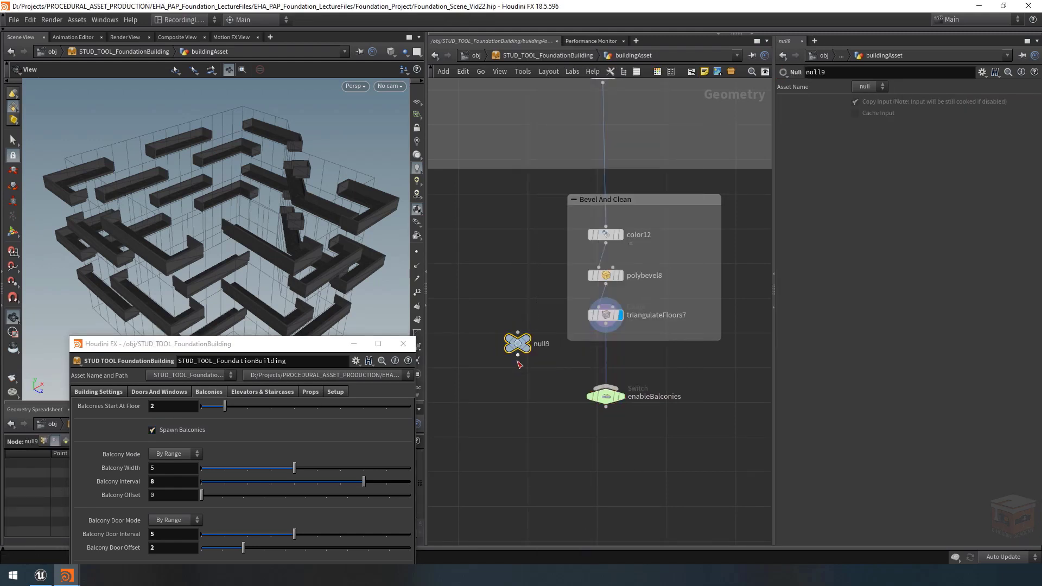
left_click(518, 355)
left_click(577, 437)
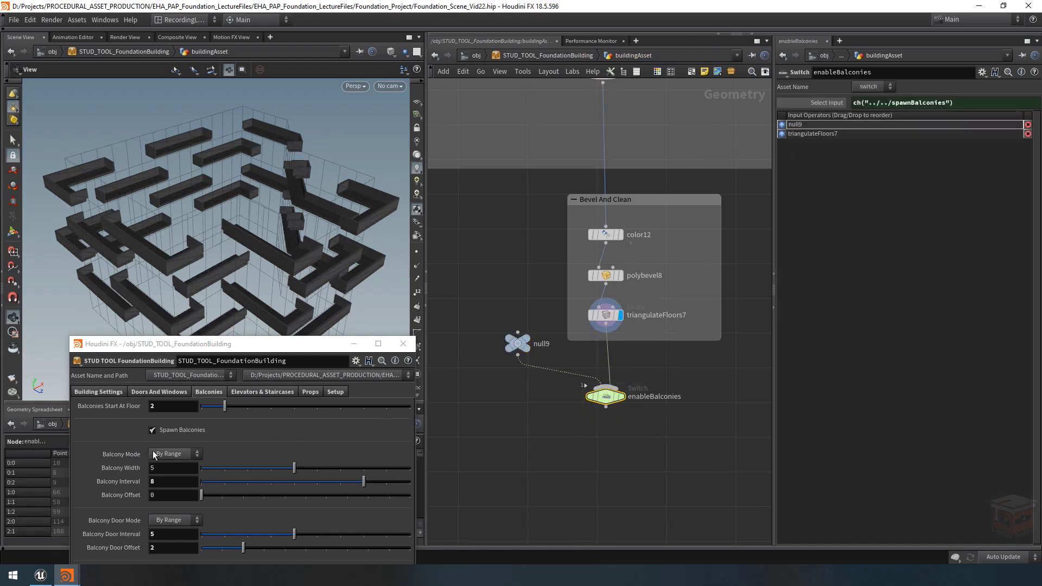
Display the enableBalconies switch and test it by toggling Spawn Balconies, leaving the option enabled.
left_click(623, 401)
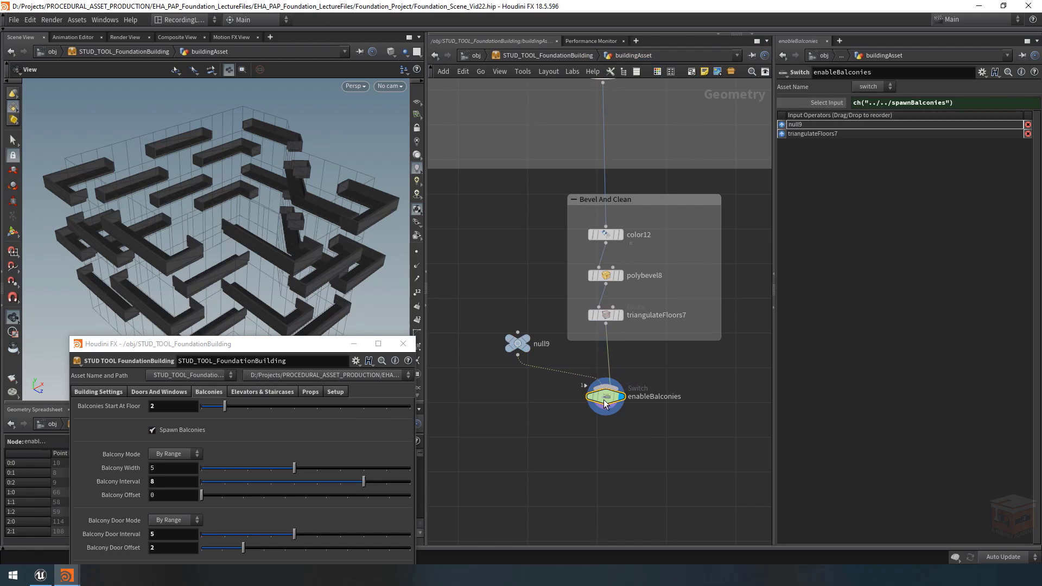
left_click(171, 431)
left_click(171, 431)
left_click(172, 431)
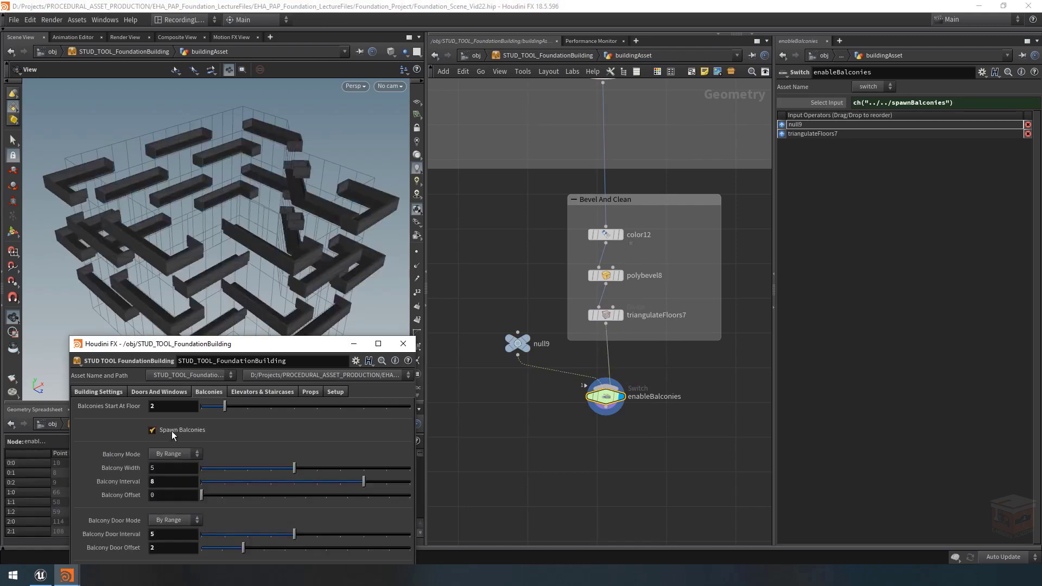
Connect the enableBalconies switch's output to the merge node at the start of the building's final output network.
scroll(650, 406, "down", 5)
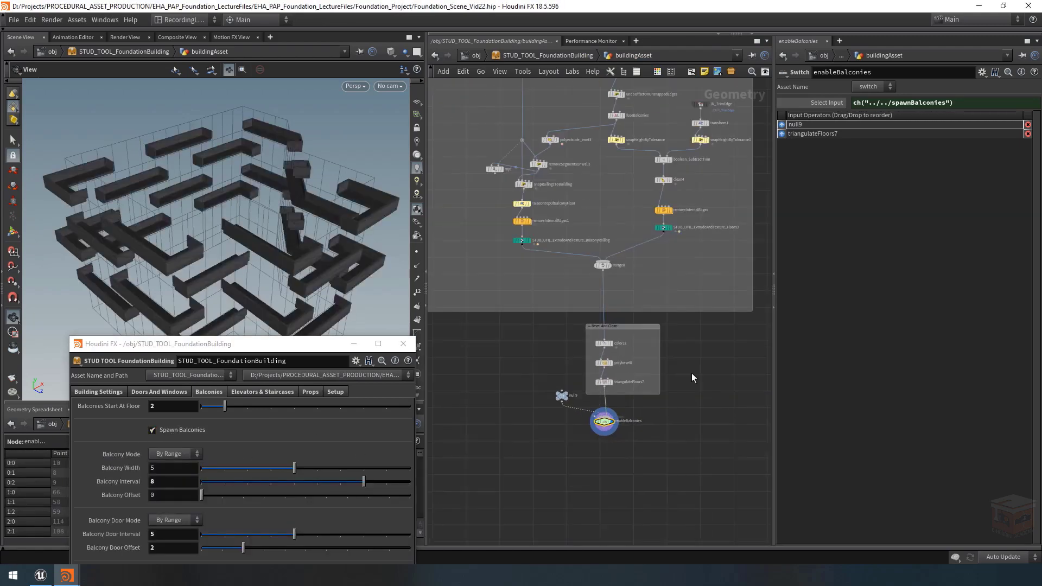
scroll(617, 435, "down", 6)
middle_click_drag(670, 419, 523, 432)
middle_click_drag(449, 448, 529, 398)
scroll(532, 402, "up", 6)
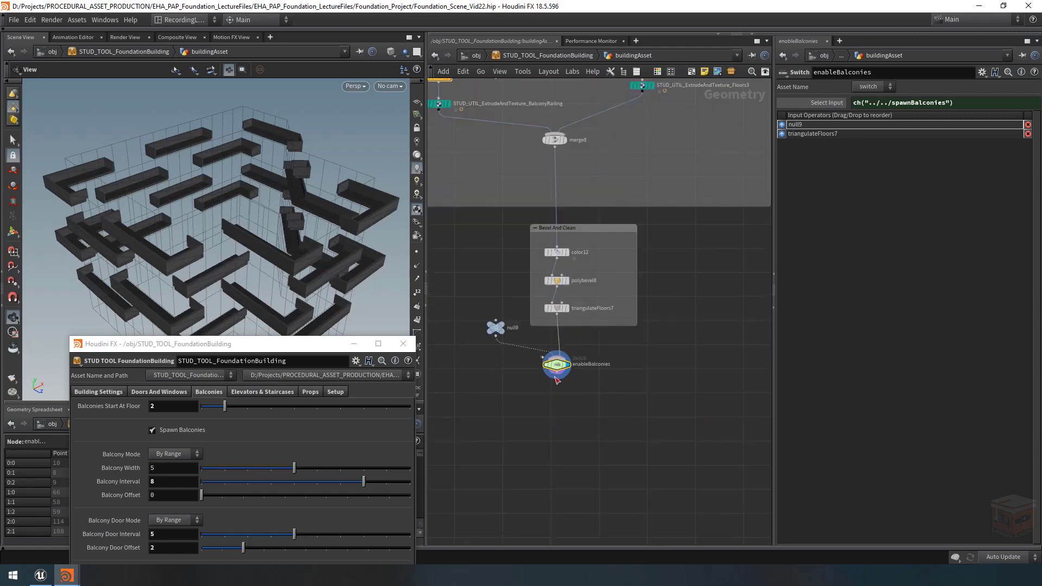
left_click(556, 375)
scroll(615, 415, "down", 6)
scroll(621, 423, "down", 4)
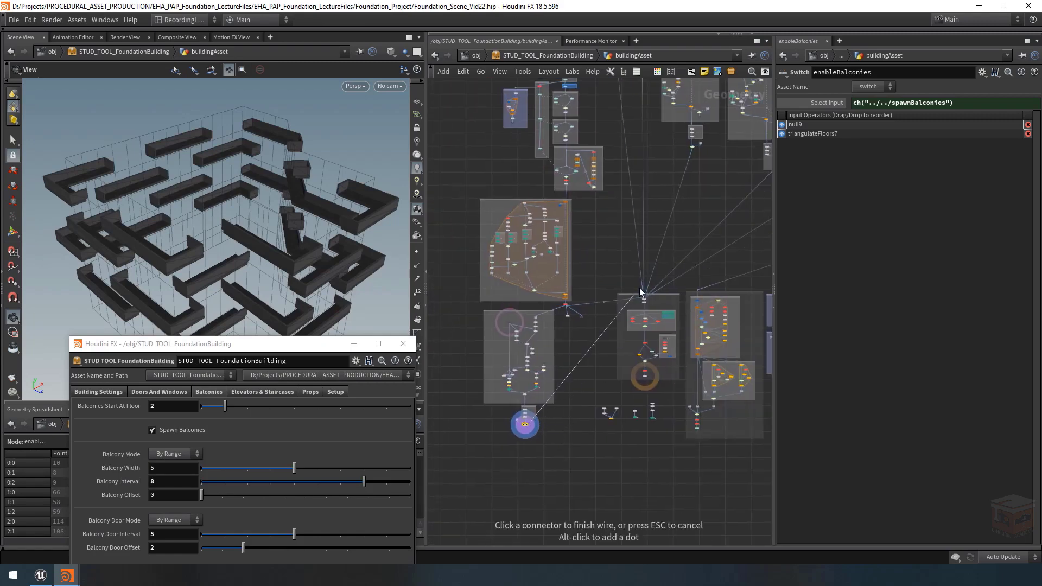
scroll(646, 284, "up", 8)
left_click(631, 359)
Select the final output network boxes with their neighbouring nodes and move them further down, below the balconies network.
scroll(674, 364, "down", 8)
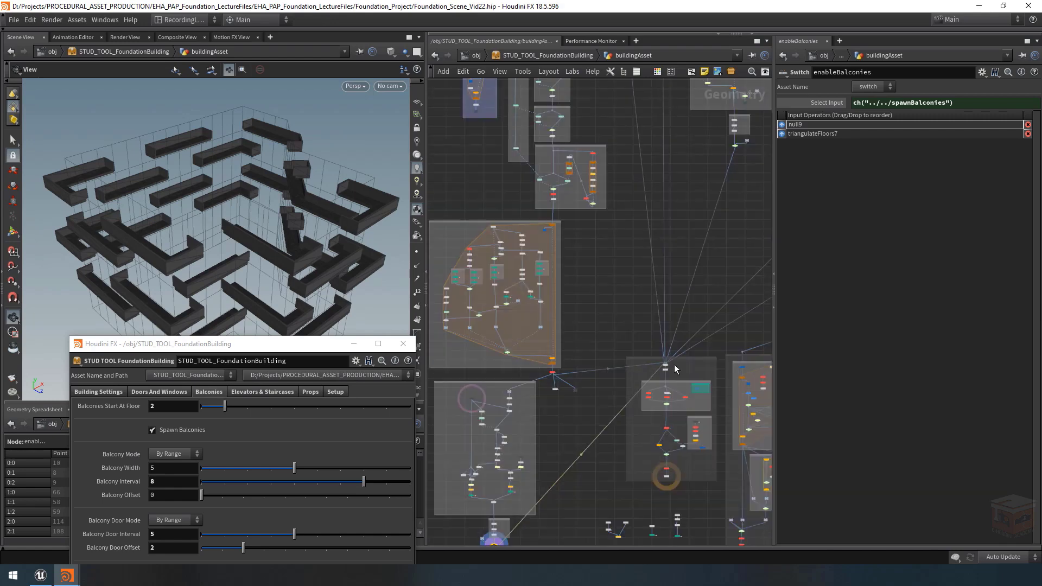
left_click_drag(731, 456, 592, 332)
scroll(592, 335, "up", 3)
left_click_drag(593, 441, 598, 447)
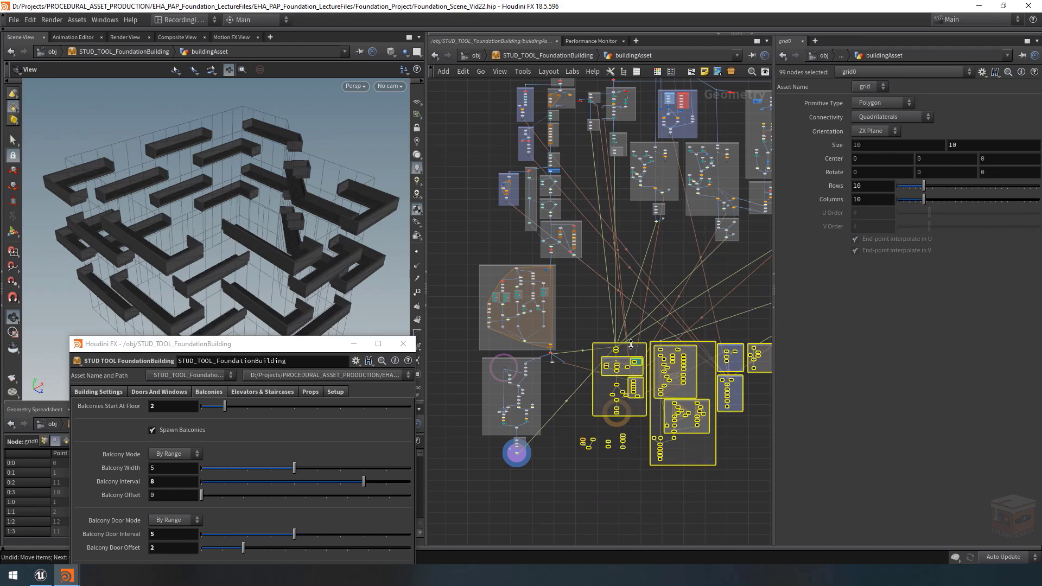
left_click_drag(631, 345, 631, 455)
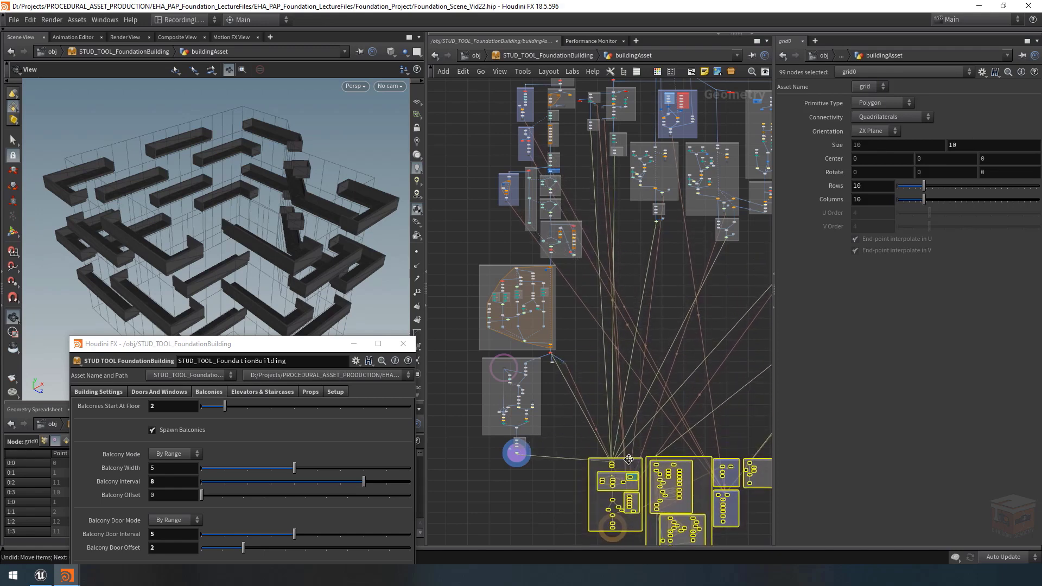
left_click(597, 375)
Display the balconies' merge8 node to inspect the combined railing and floor geometry before the Bevel And Clean box.
scroll(597, 375, "down", 5)
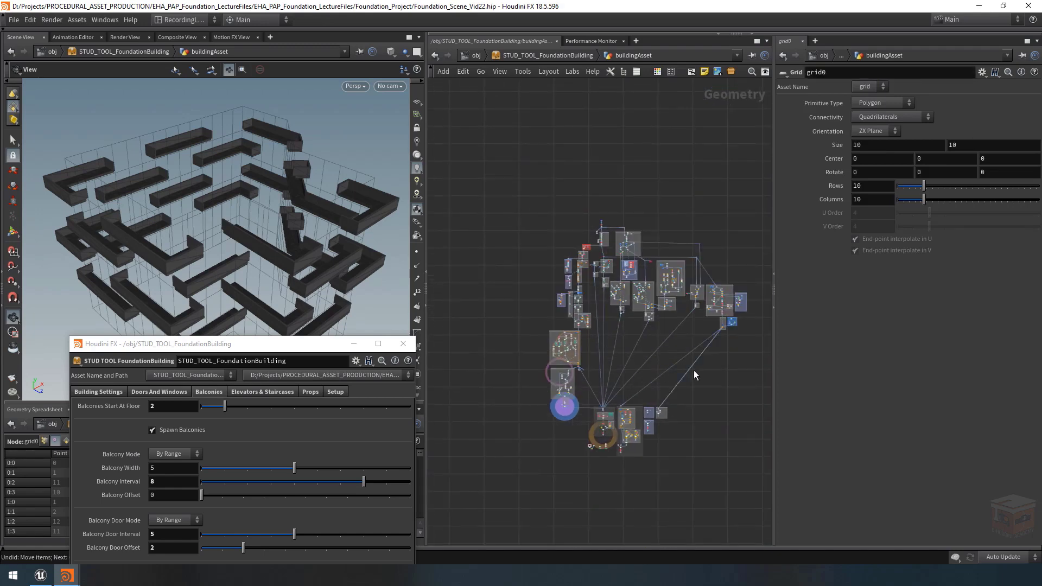
mouse_move(578, 431)
middle_click_drag(631, 484, 675, 464)
scroll(562, 391, "up", 5)
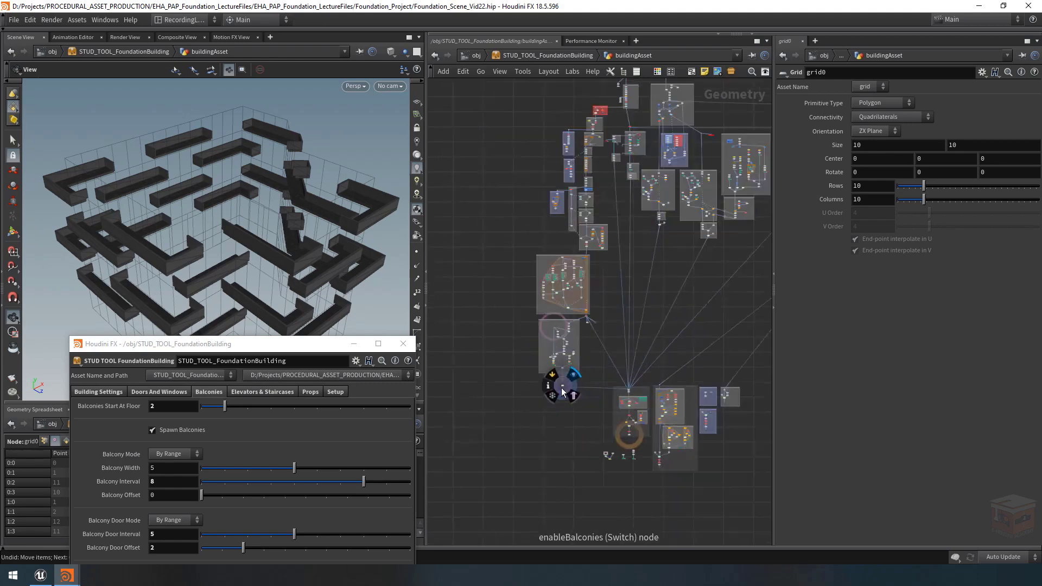
left_click(563, 383)
scroll(654, 428, "down", 2)
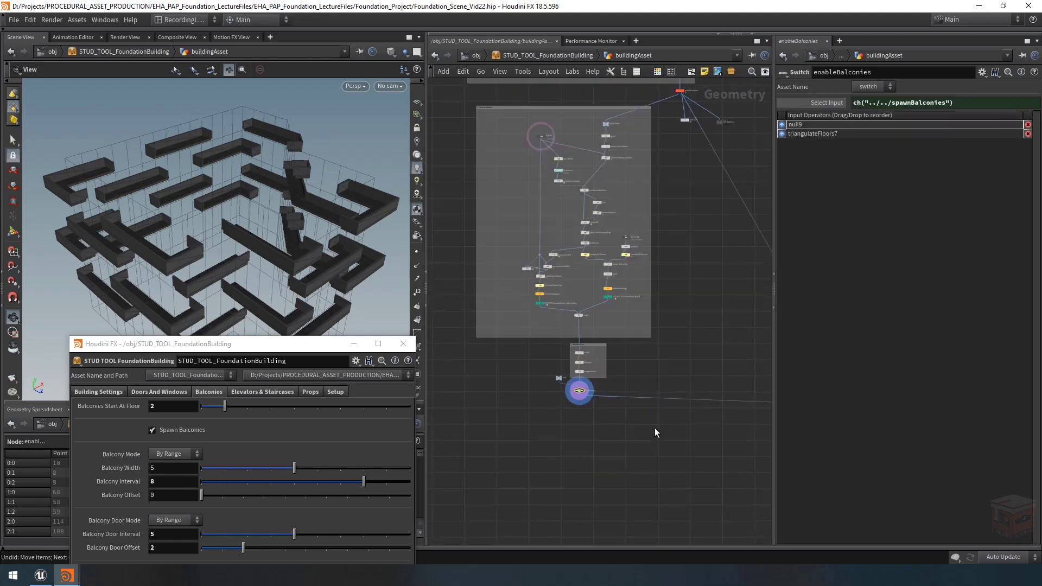
scroll(589, 320, "up", 5)
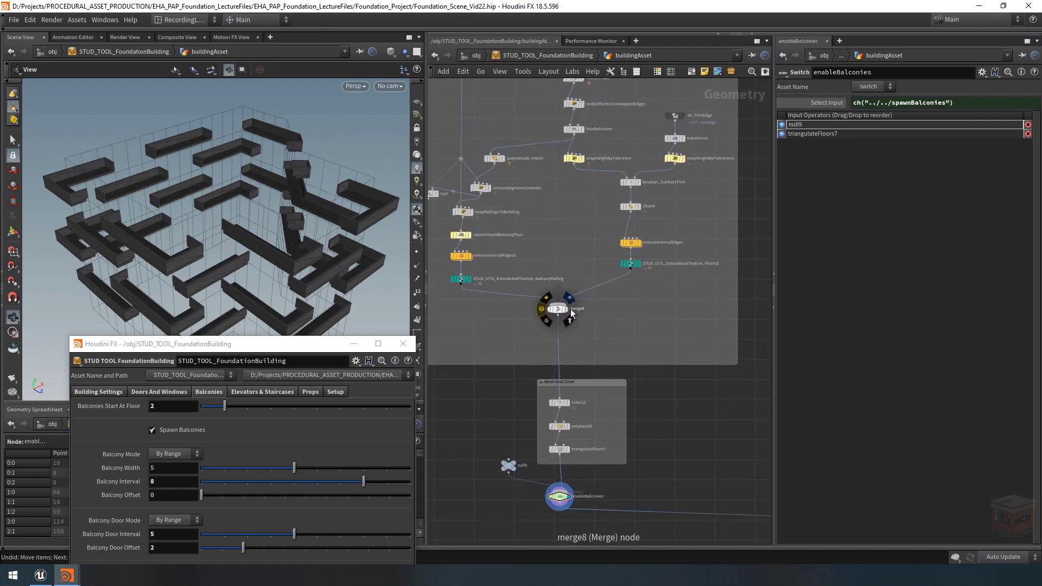
left_click(566, 310)
left_click(559, 311)
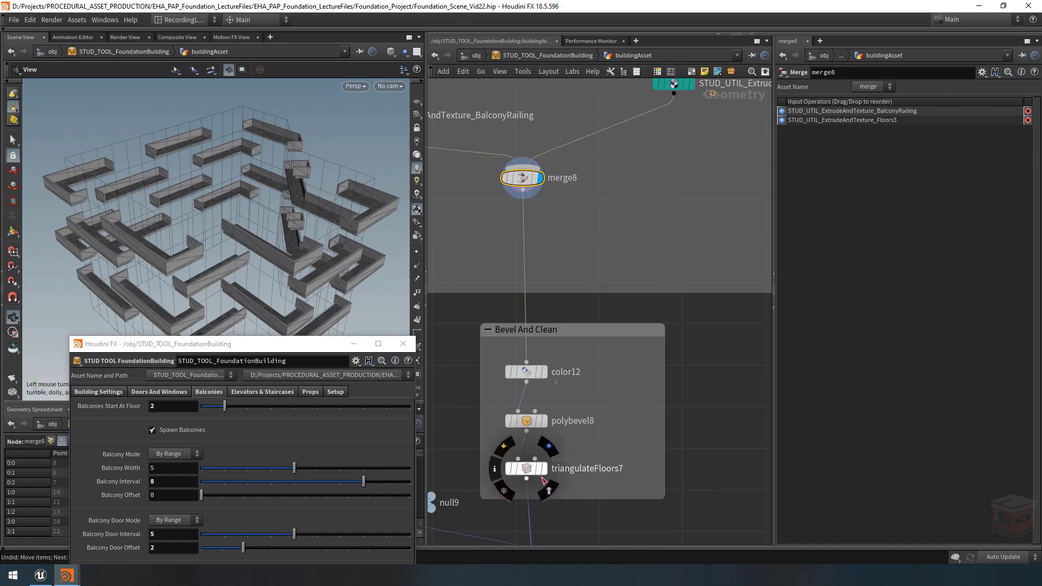
Duplicate the OUT_Collision_3 null into the balconies network and connect it to the merge8 output.
scroll(630, 235, "down", 3)
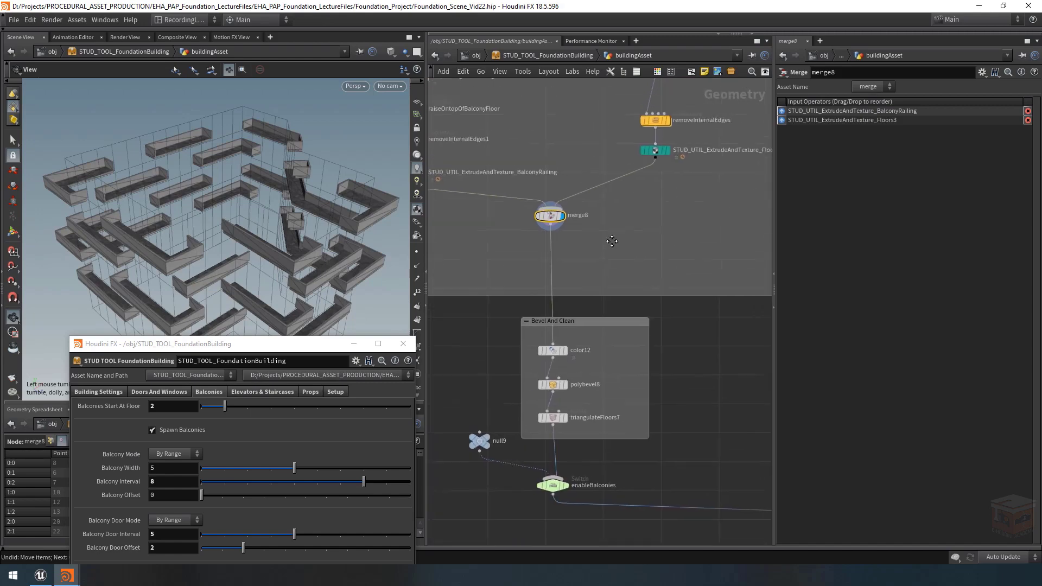
scroll(685, 239, "down", 4)
scroll(652, 253, "down", 6)
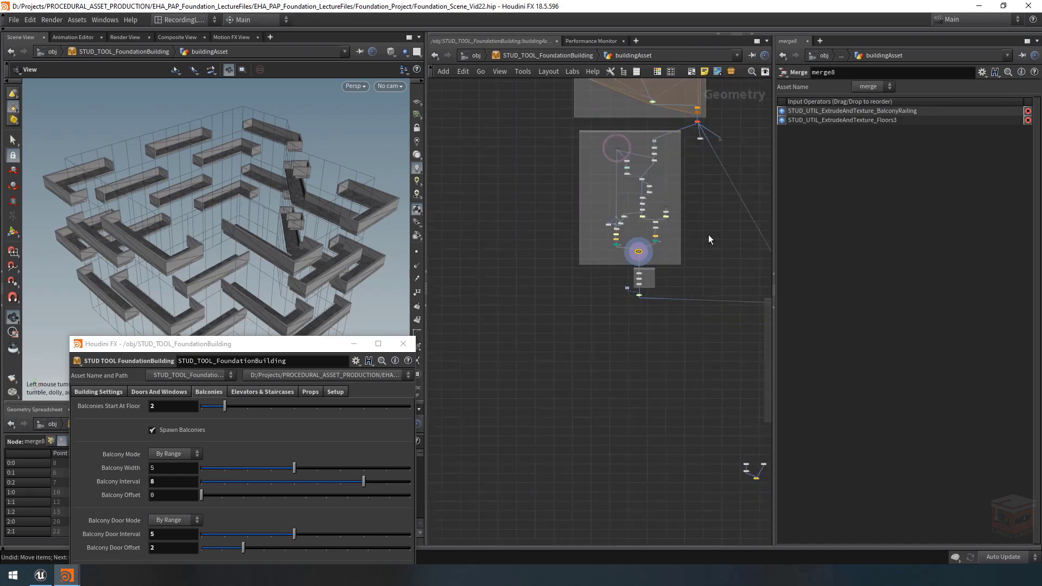
scroll(590, 194, "up", 8)
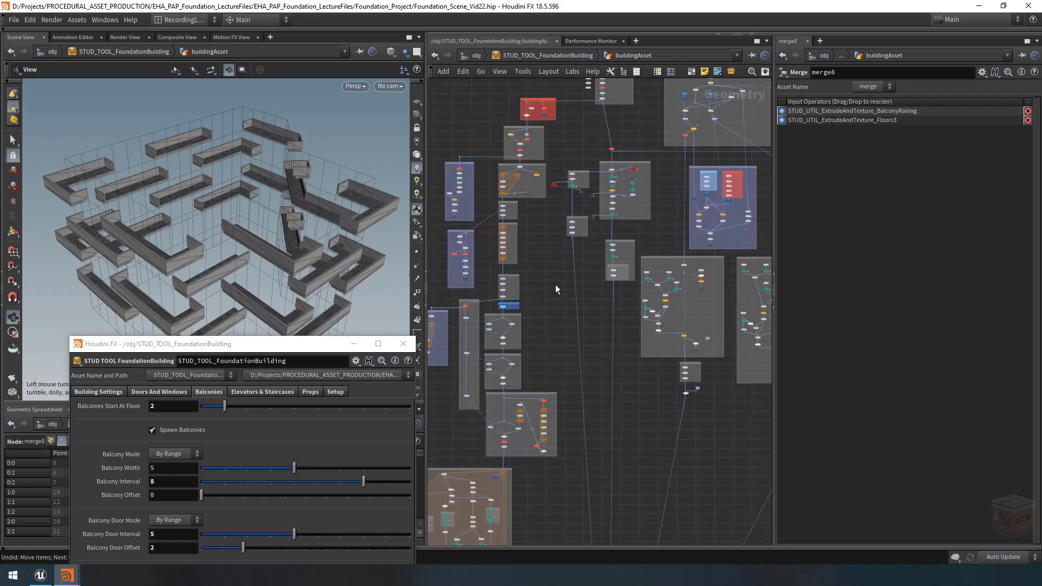
left_click(528, 177)
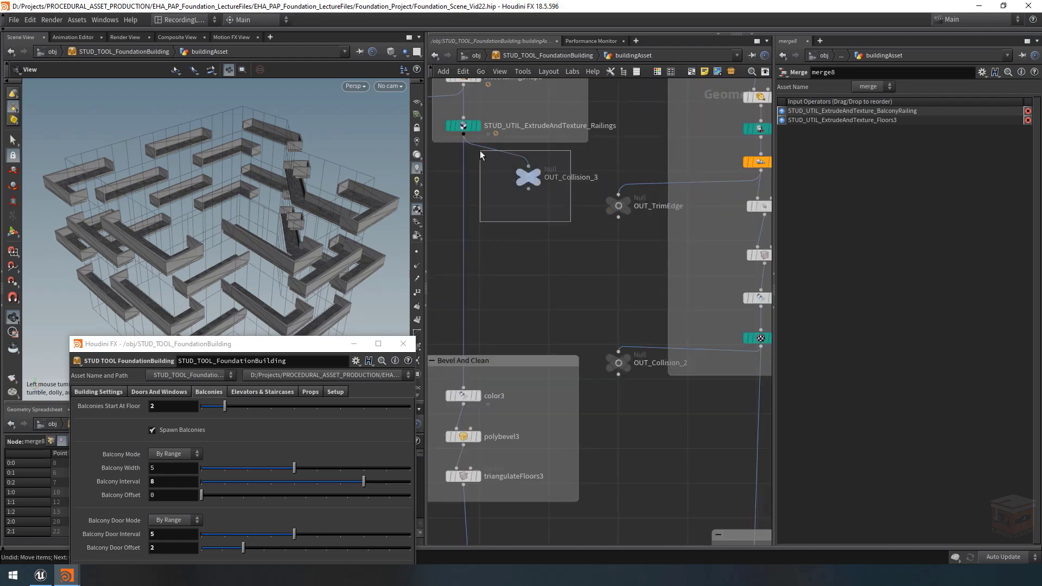
key("ctrl+c")
scroll(529, 243, "down", 8)
scroll(515, 350, "up", 8)
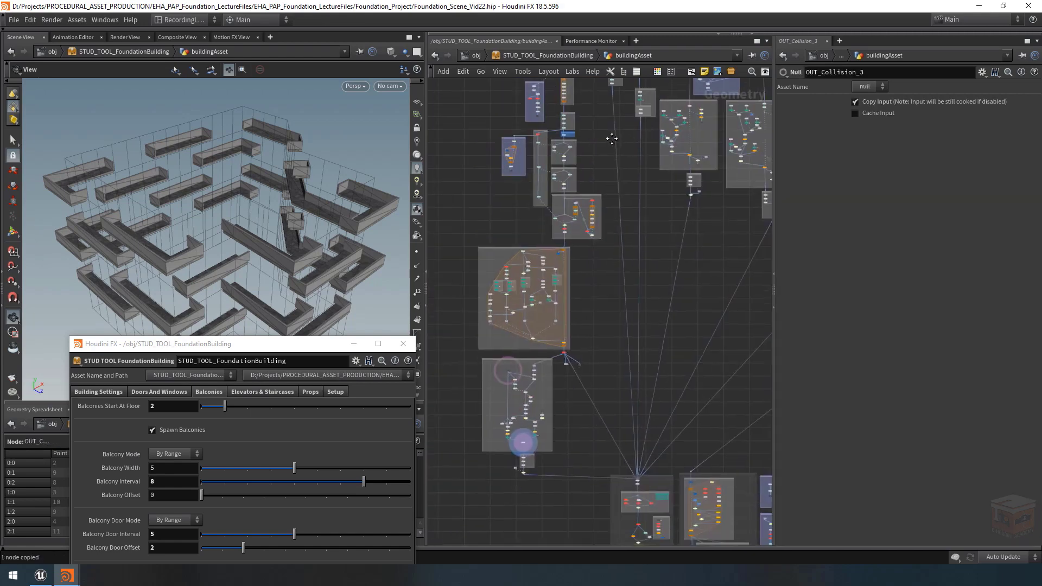
key("ctrl+v")
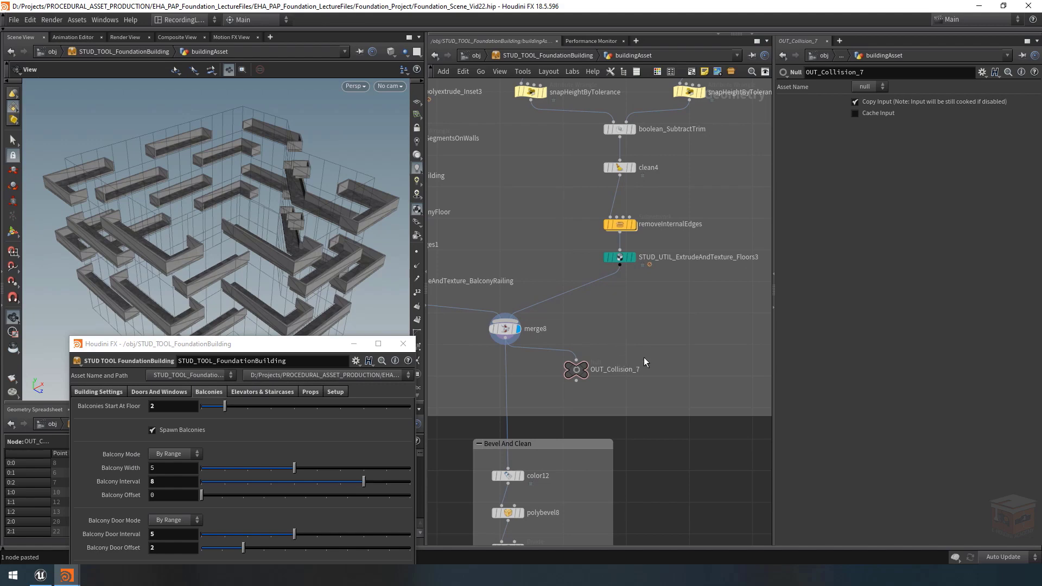
Add a seventh object to the IN_Collision object merge in the Collision Mesh box and set its path to ../OUT_Collision_7.
double_click(635, 369)
double_click(625, 370)
left_click(657, 311)
scroll(657, 311, "down", 7)
middle_click_drag(660, 358, 429, 372)
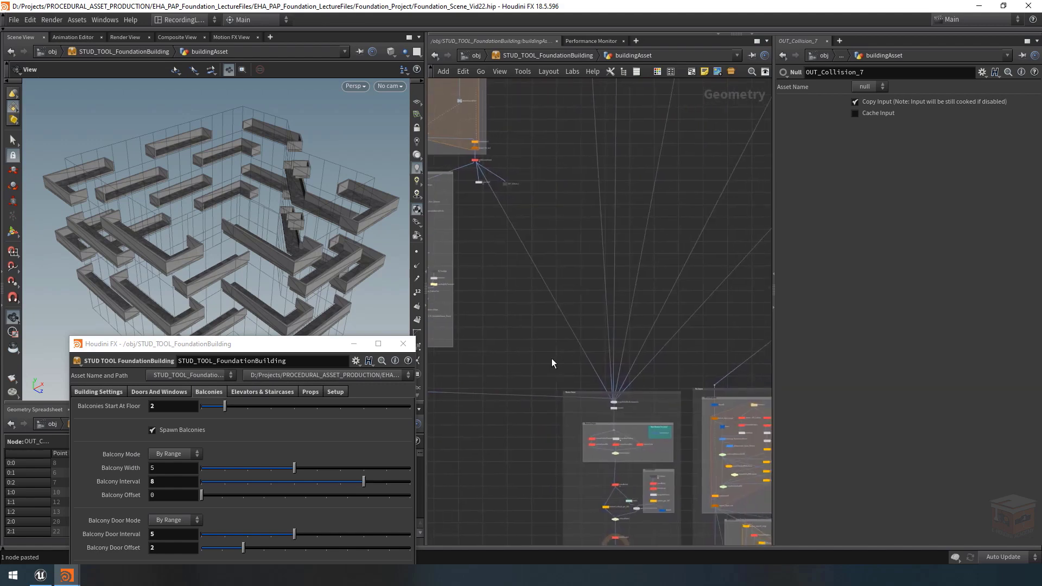
middle_click_drag(675, 490, 641, 373)
scroll(642, 356, "up", 7)
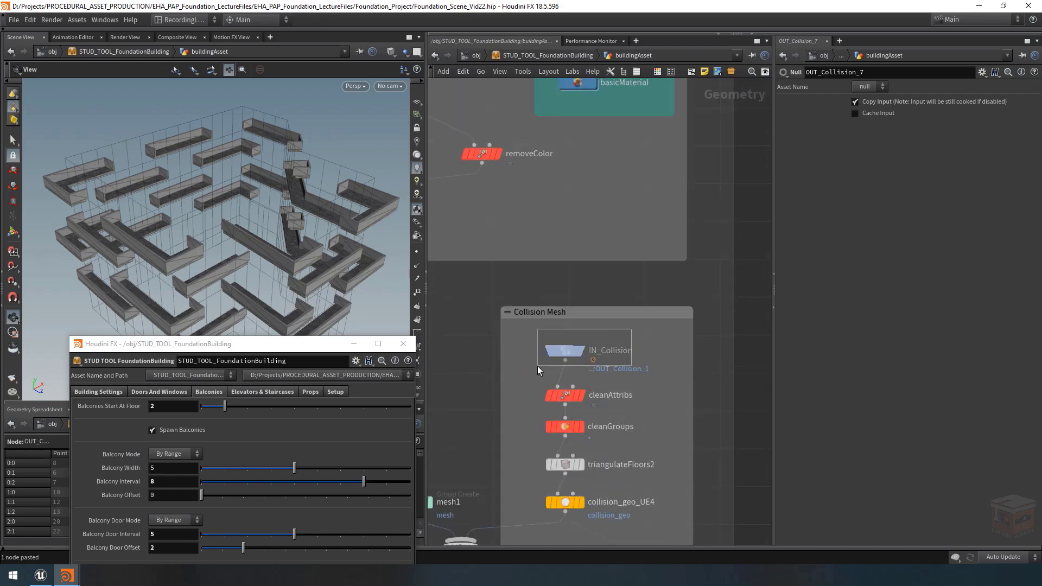
left_click(565, 351)
left_click(914, 103)
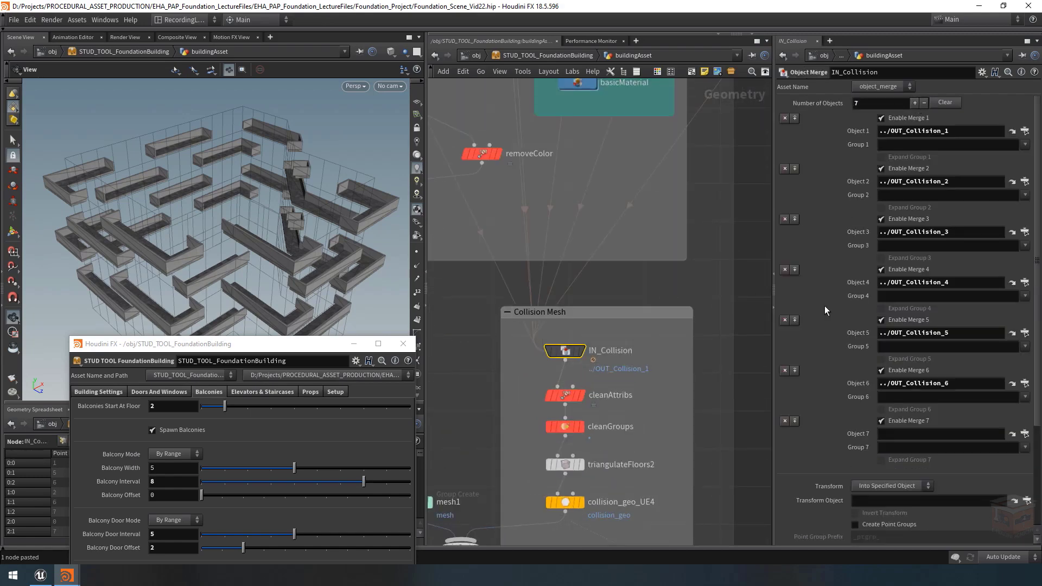
left_click(923, 433)
type("../")
key("ctrl+v")
key("Return")
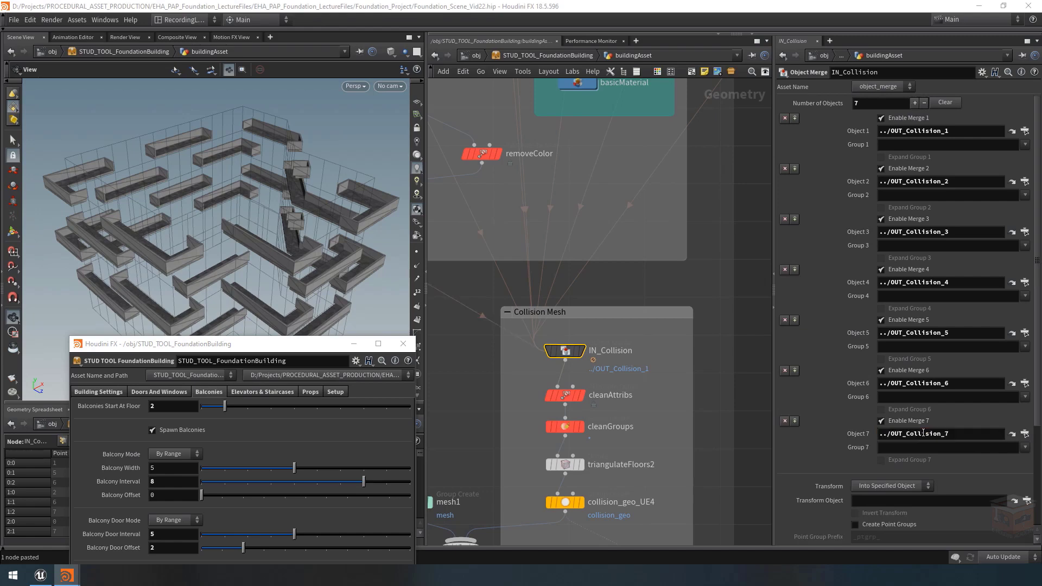
Inspect the building with balconies in the viewport by displaying IN_Collision, collision_geo_UE4 and IN_Collision again.
left_click(583, 351)
left_click_drag(242, 230, 331, 237)
left_click_drag(204, 228, 257, 211)
left_click(581, 502)
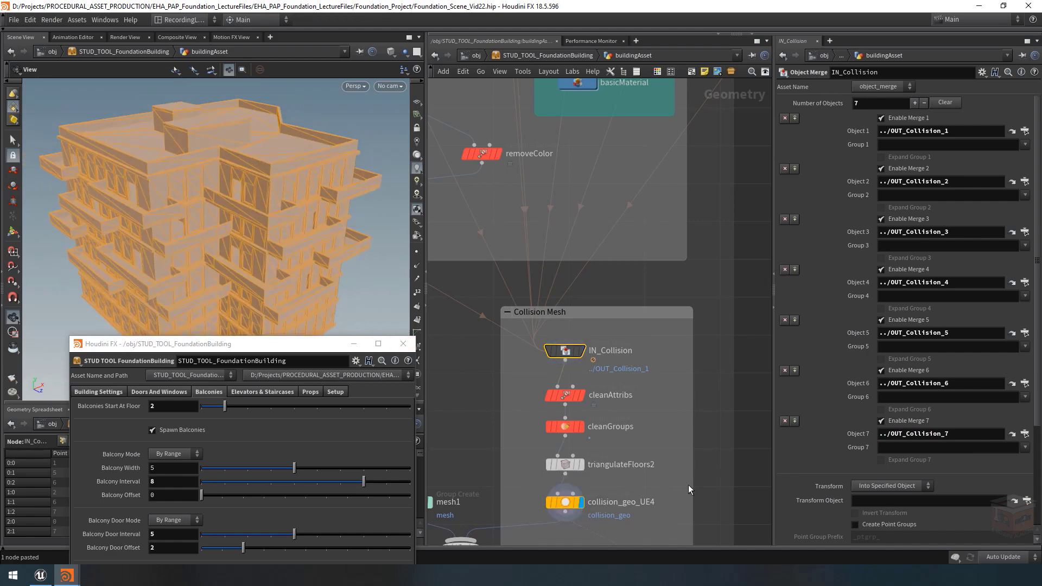
left_click(581, 350)
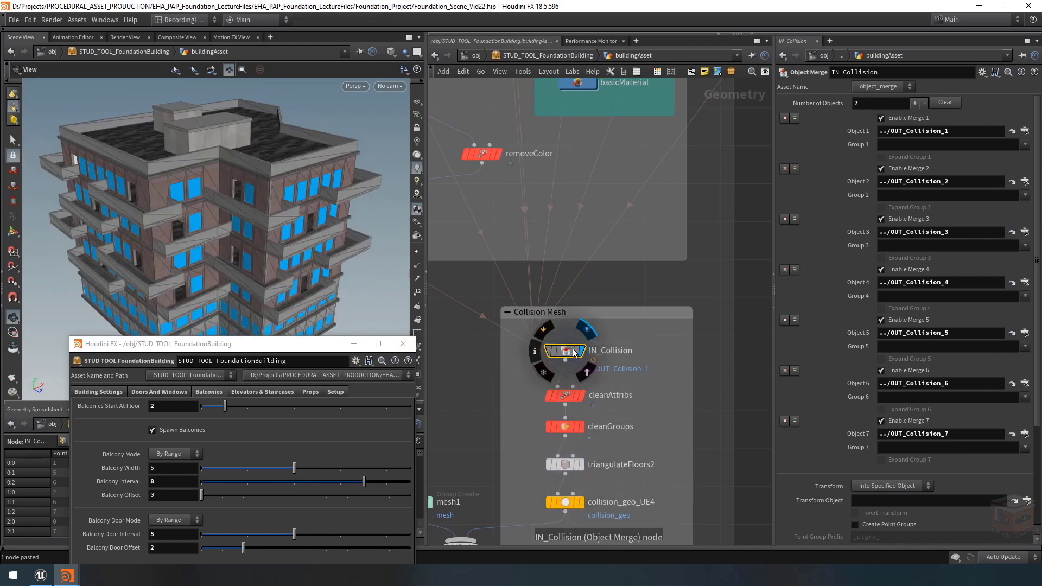
left_click_drag(286, 244, 213, 350)
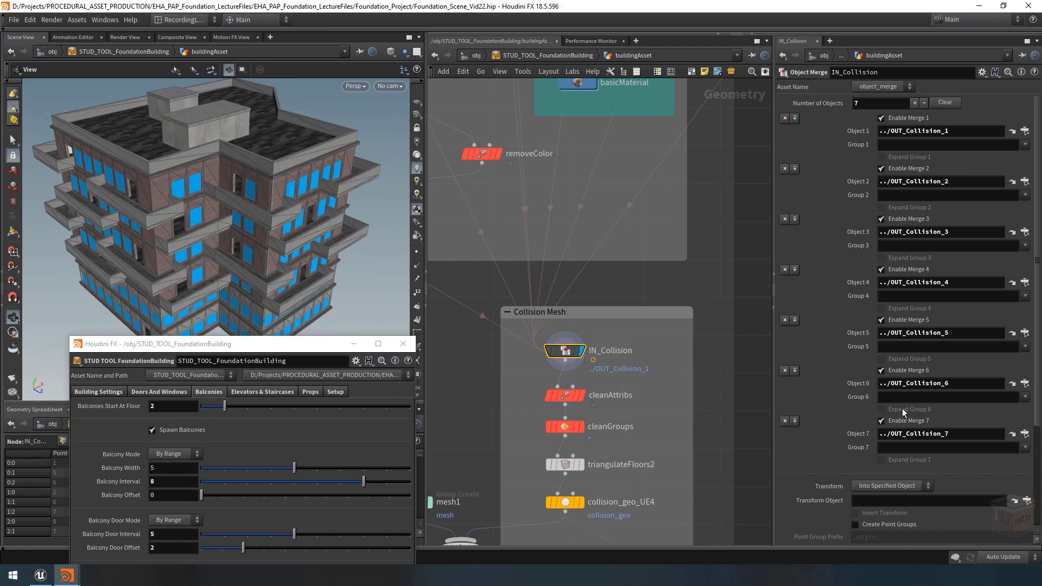
Copy the Spawn Balconies parameter and paste it as a relative reference into IN_Collision's Enable Merge 7 option.
left_click(169, 433)
left_click(168, 431)
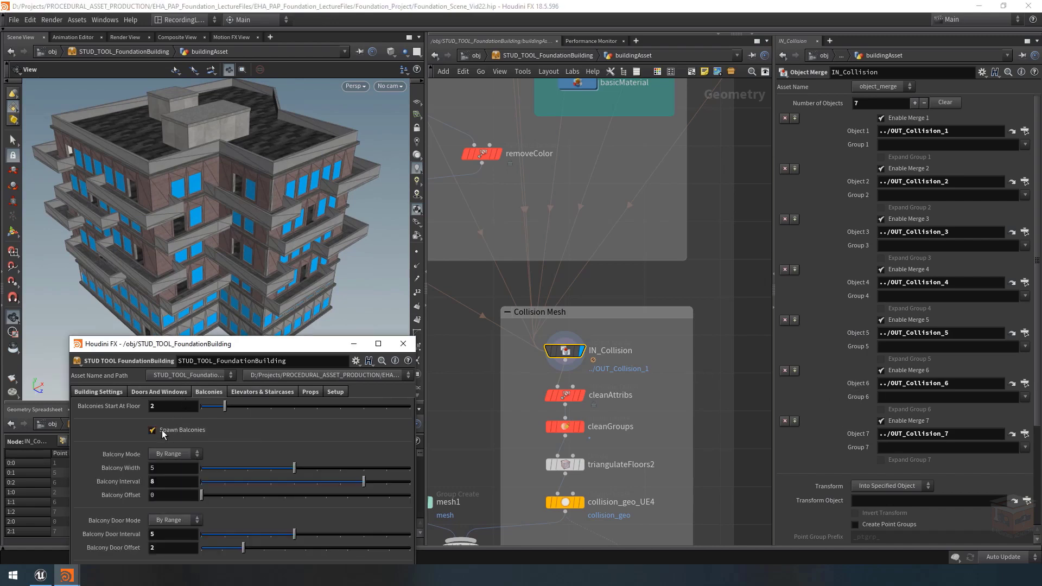
right_click(162, 430)
left_click(201, 415)
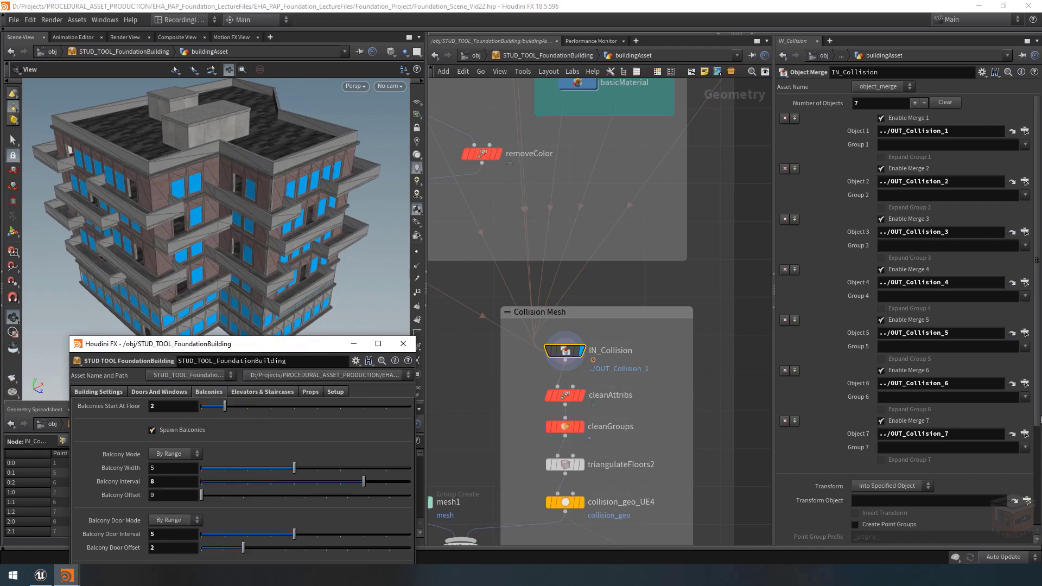
right_click(882, 426)
left_click(931, 448)
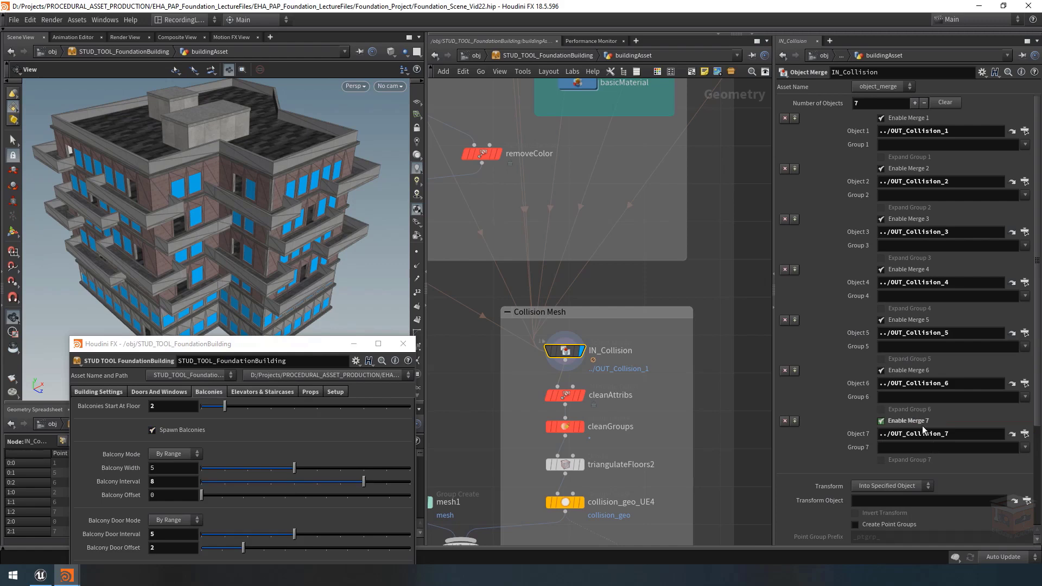
Test that Spawn Balconies drives the merged collision by toggling it off and on, leaving it enabled.
left_click(171, 431)
left_click(171, 431)
left_click(171, 431)
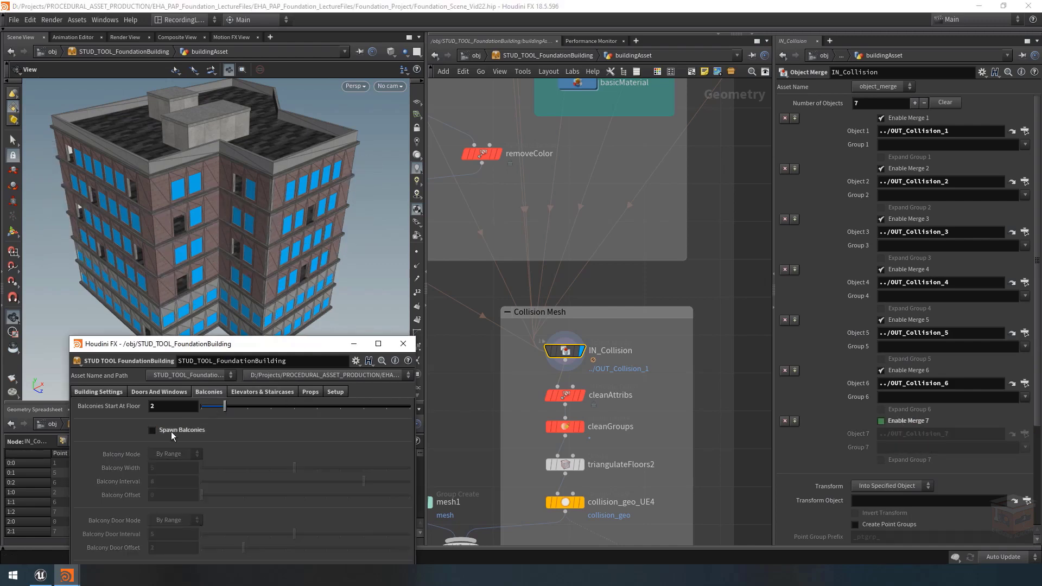
left_click(171, 431)
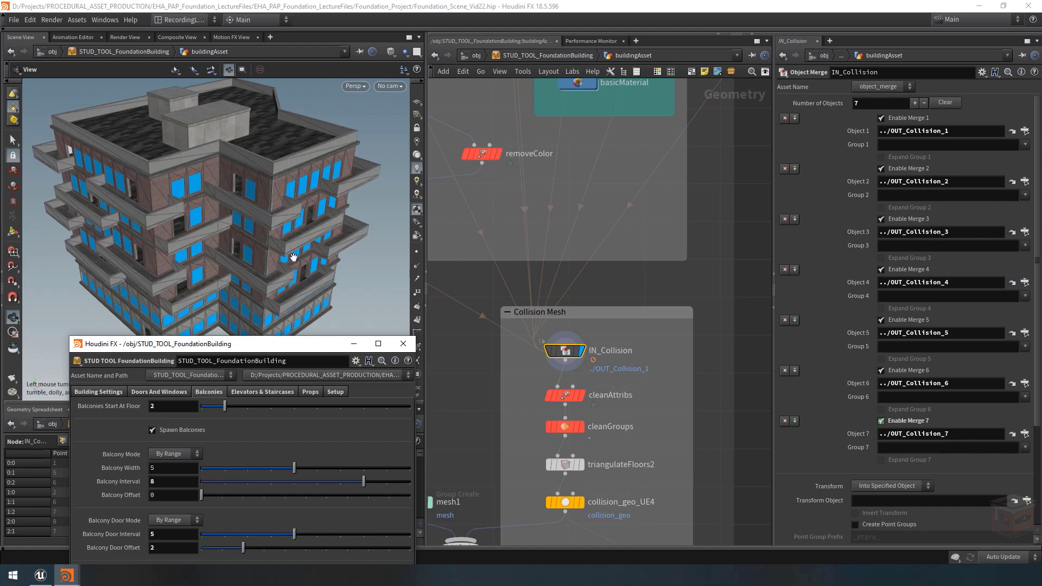
Turn off Spawn Balconies and examine the balcony door openings on the building's upper floors.
scroll(653, 384, "down", 8)
middle_click_drag(555, 385, 597, 436)
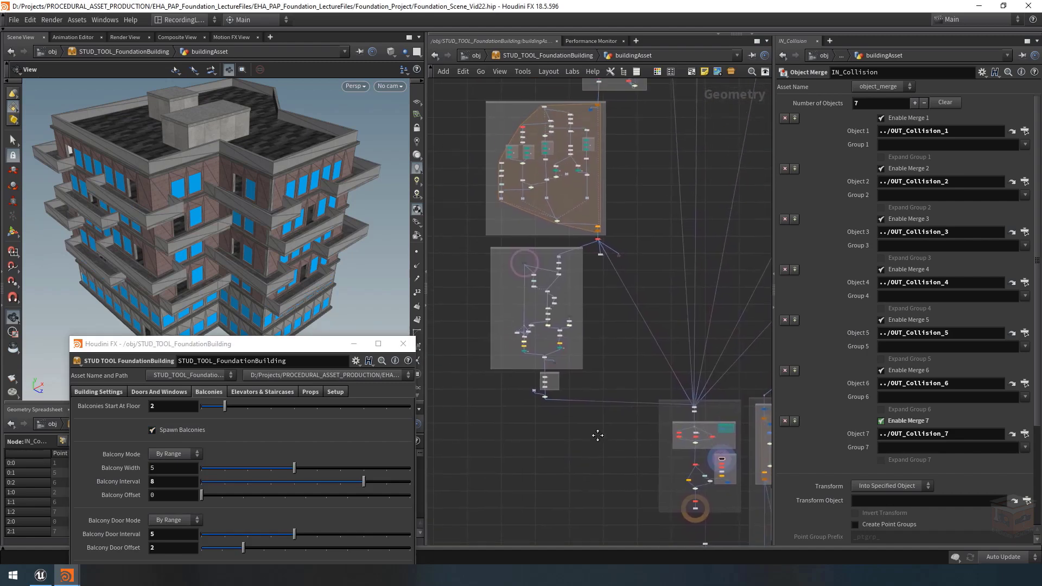
left_click(174, 429)
scroll(266, 201, "up", 10)
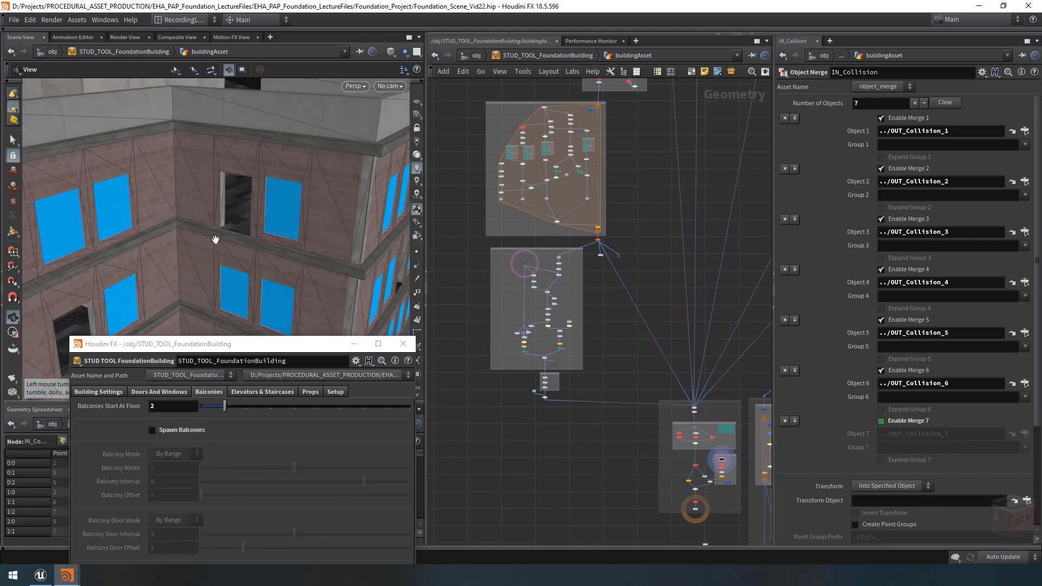
Paste the copied Spawn Balconies parameter as a relative reference into the balconyDoor group's enable option on balconyDoorGroup_RelativeStartToEnd.
middle_click_drag(661, 194, 647, 396)
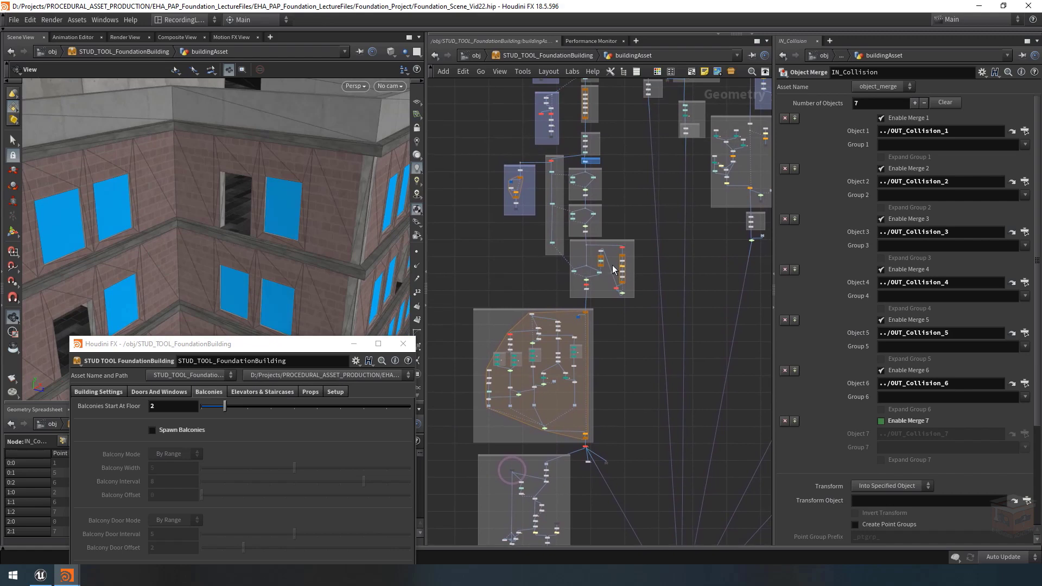
scroll(614, 269, "up", 8)
left_click(528, 250)
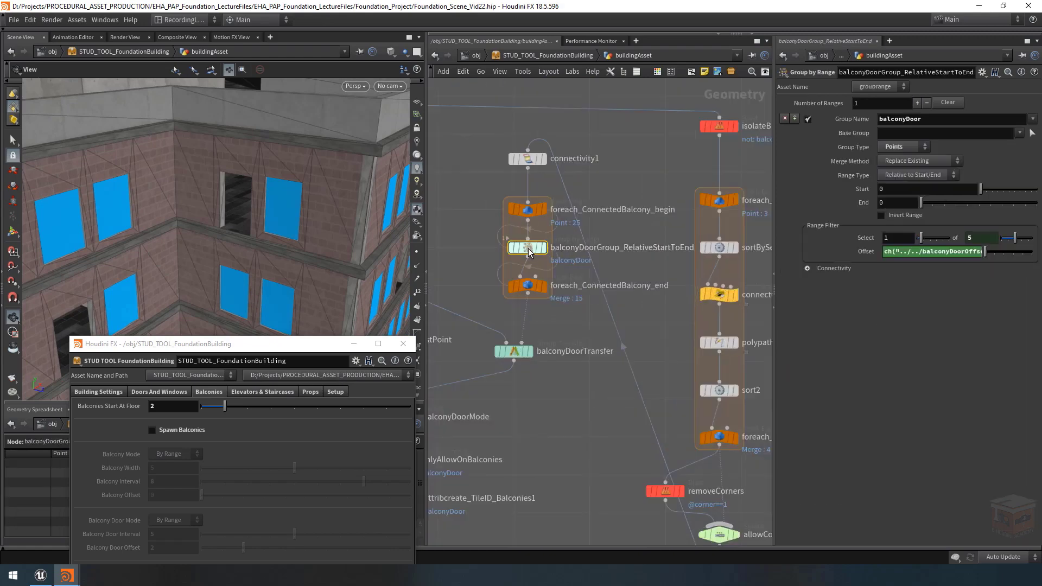
mouse_move(527, 251)
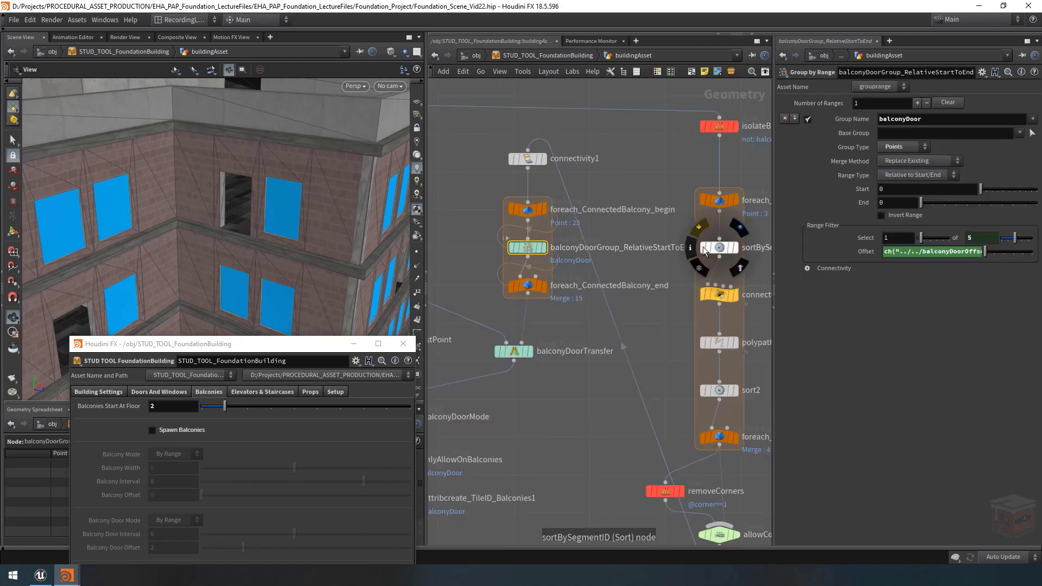
left_click(807, 119)
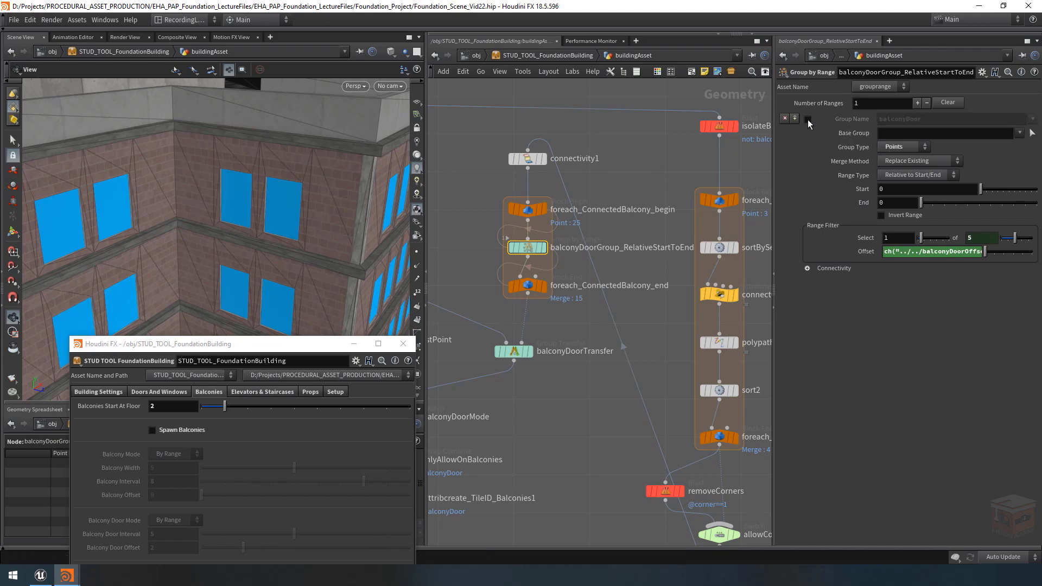
right_click(807, 123)
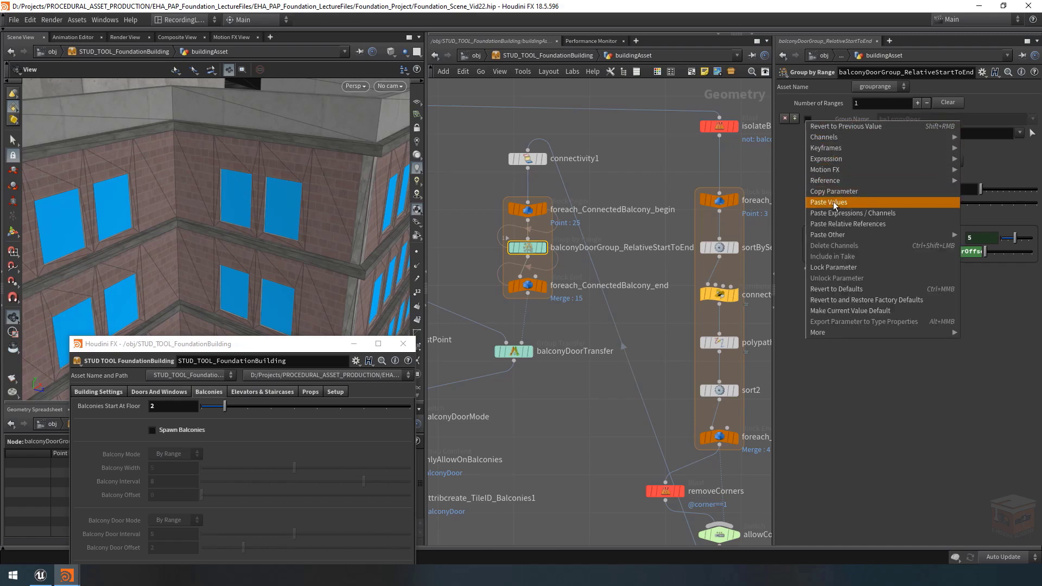
left_click(834, 227)
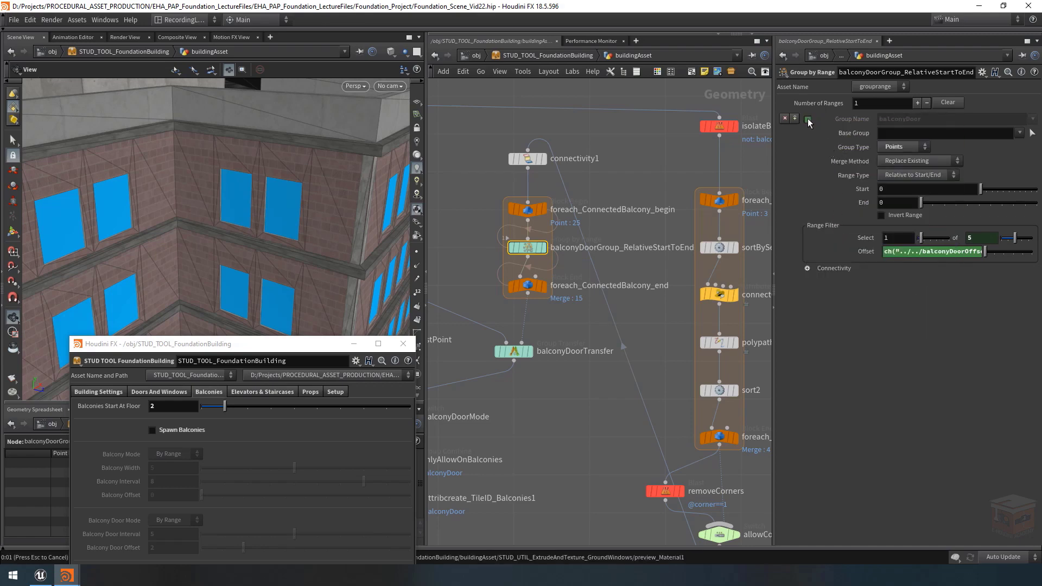
Turn Spawn Balconies back on and inspect the doors and balconies around the building.
left_click(173, 430)
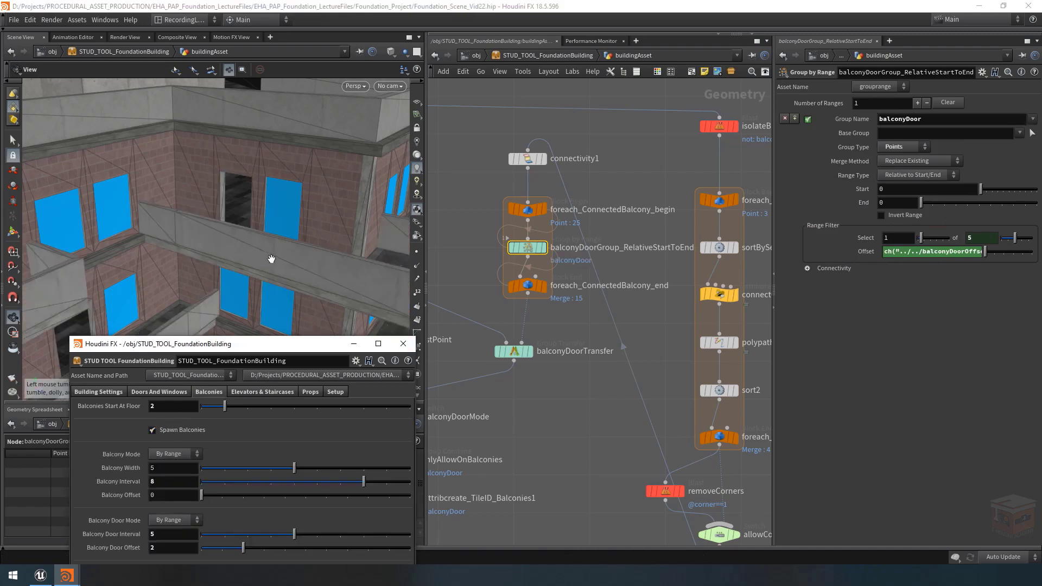
right_click_drag(306, 263, 181, 236)
left_click_drag(356, 279, 255, 206)
mouse_move(255, 206)
middle_mouse_down()
mouse_move(237, 172)
mouse_move(251, 209)
middle_mouse_up()
left_click_drag(252, 209, 236, 211)
Display the final output0 node and inspect the balconies and their railings up close.
scroll(572, 424, "down", 10)
middle_click_drag(597, 461, 606, 275)
middle_click_drag(587, 414, 567, 356)
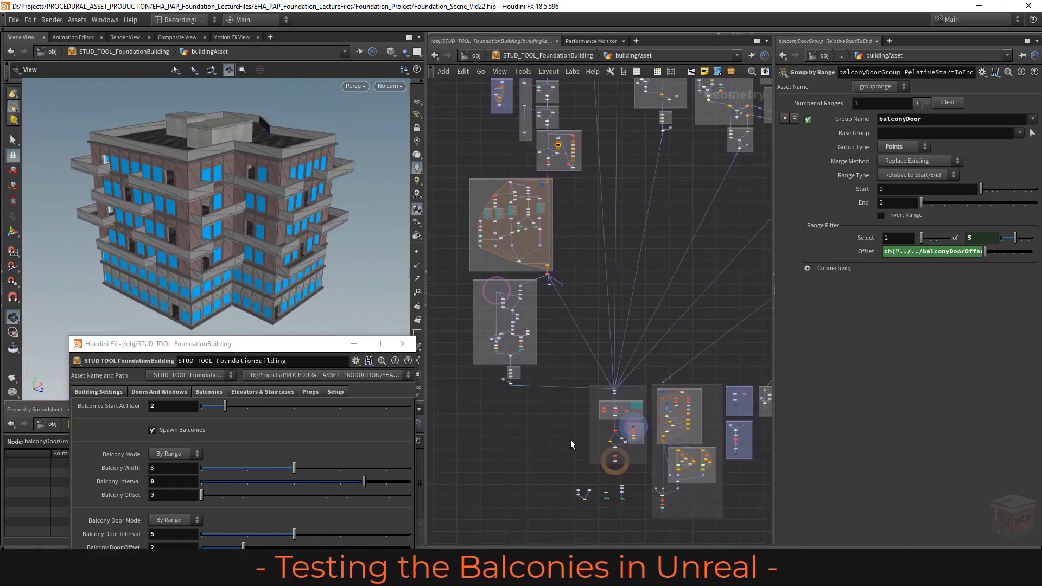
middle_click_drag(528, 439, 510, 424)
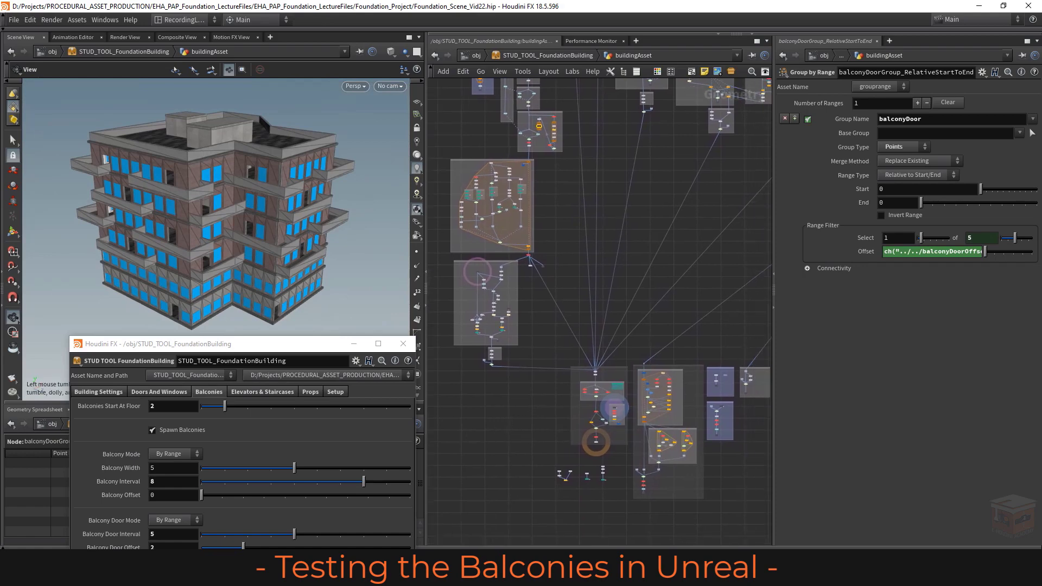
scroll(578, 434, "up", 5)
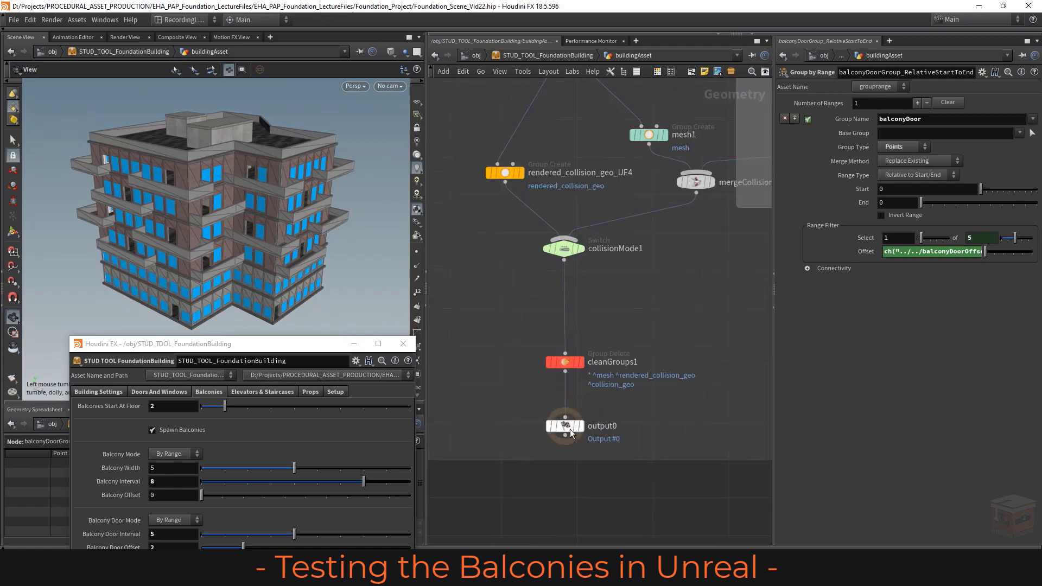
left_click(579, 429)
left_click(574, 428)
scroll(263, 187, "up", 6)
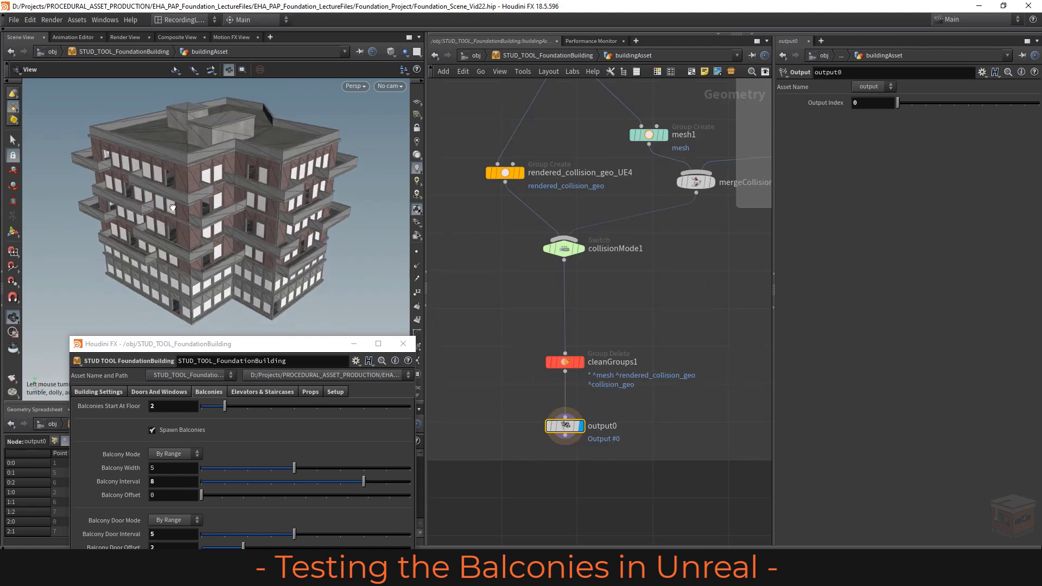
scroll(263, 187, "up", 10)
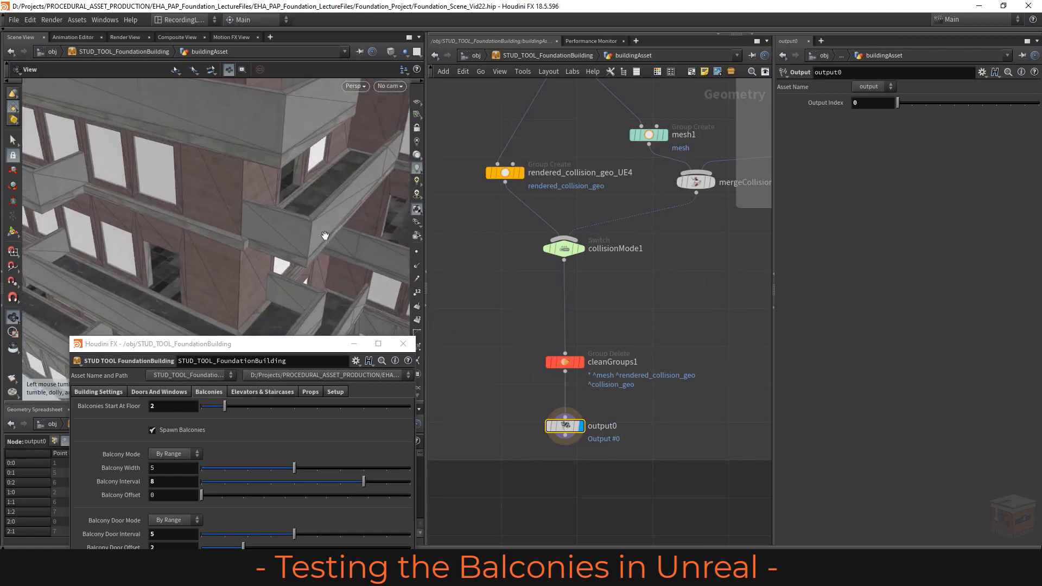
left_click_drag(240, 248, 204, 265)
scroll(204, 266, "down", 8)
left_click_drag(223, 228, 182, 234)
Set the building's Trim Thickness to 0.5 and check the trims and balcony floor up close.
left_click_drag(271, 345, 647, 118)
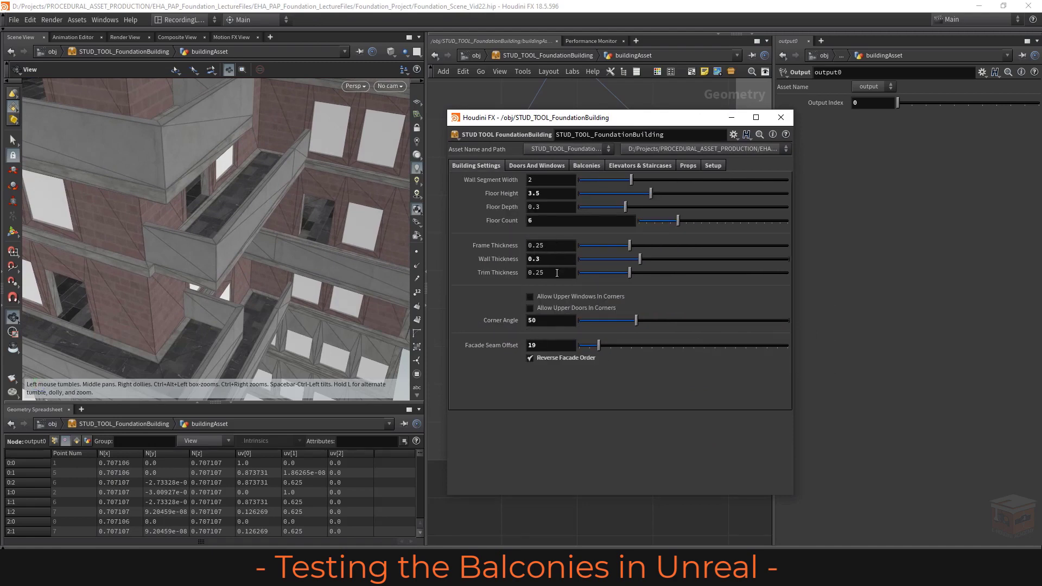
type("0.5")
key("Return")
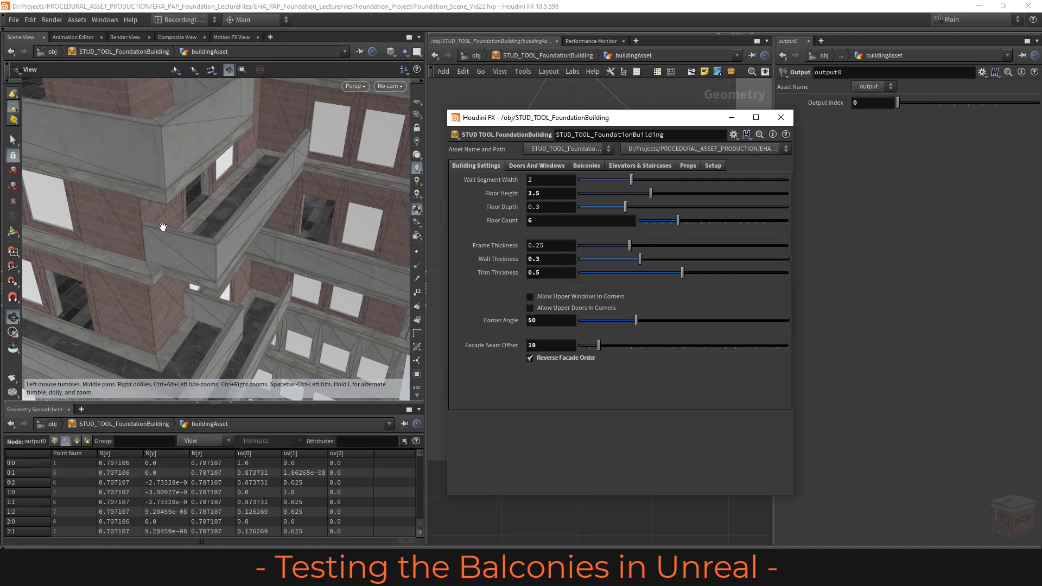
scroll(245, 209, "up", 10)
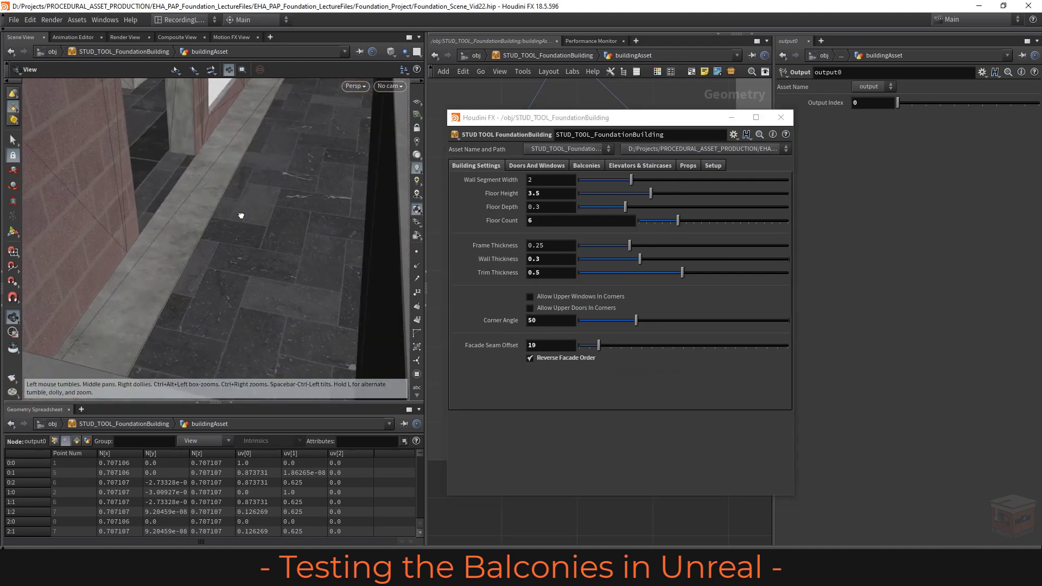
scroll(221, 205, "down", 8)
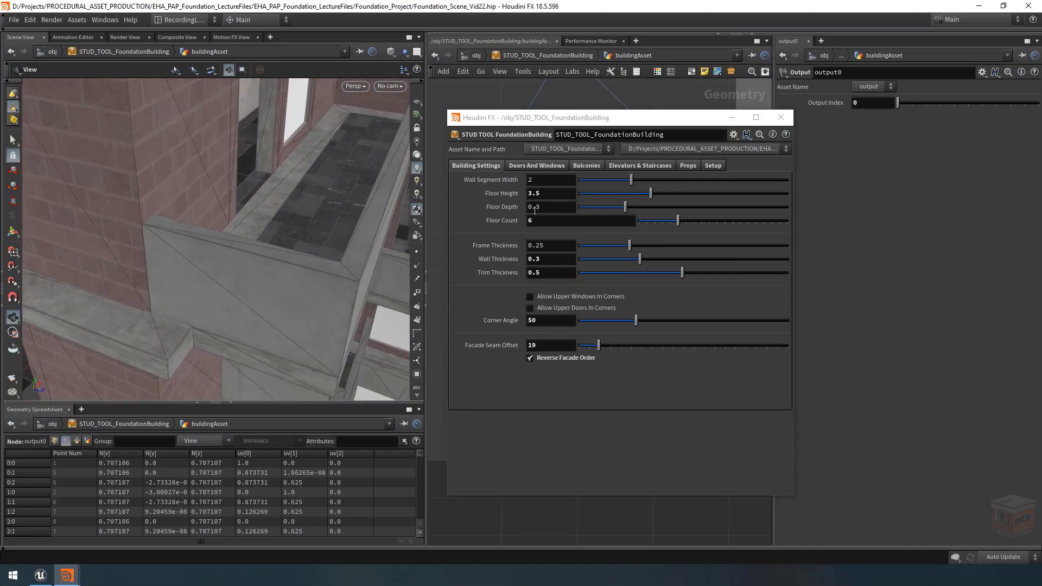
Try a Balcony Depth of 4 and inspect the balconies around the building's corner.
left_click(585, 166)
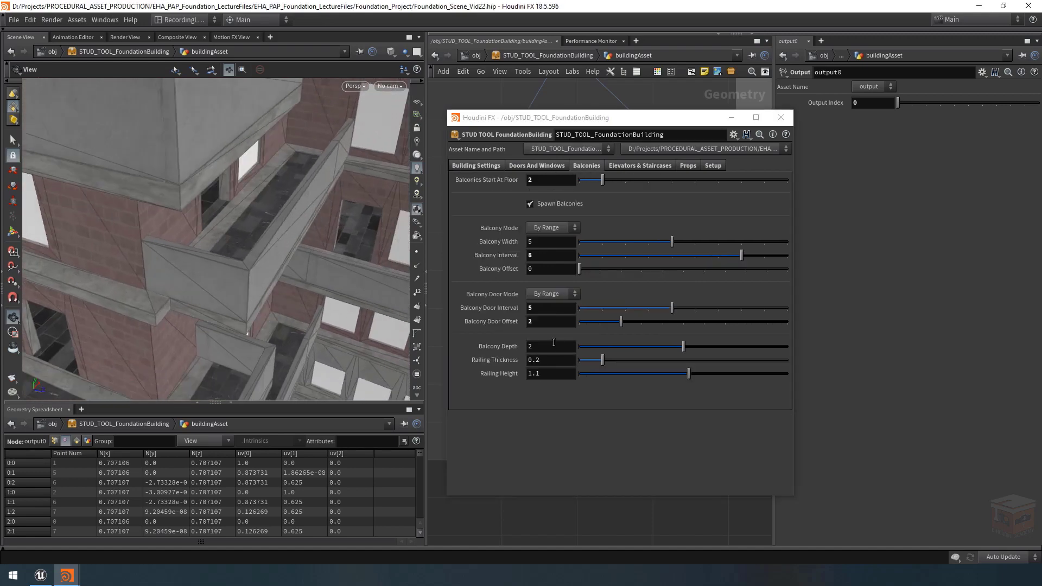
left_click(553, 346)
type("4")
key("Return")
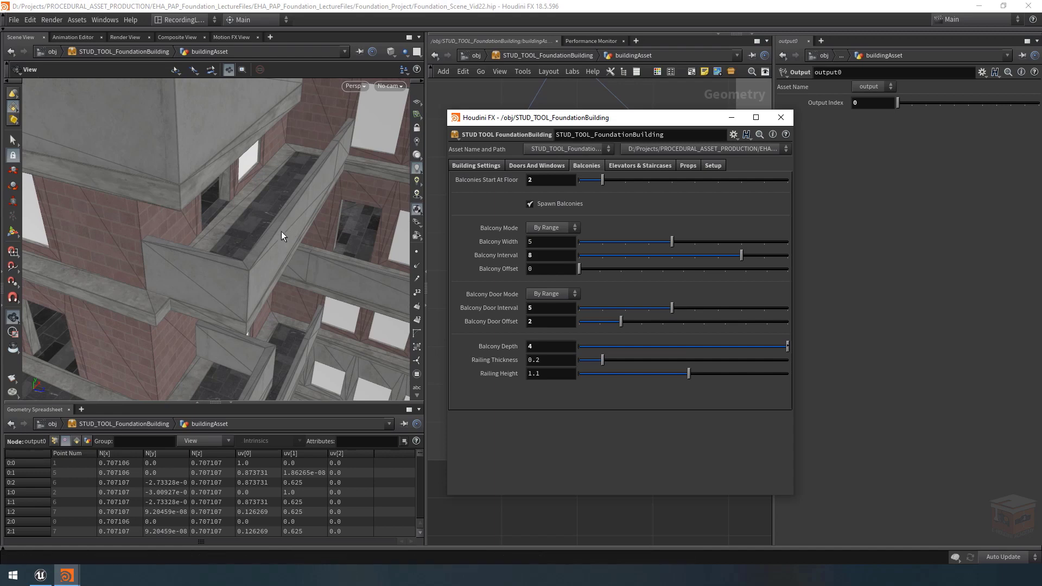
left_click_drag(281, 231, 258, 226)
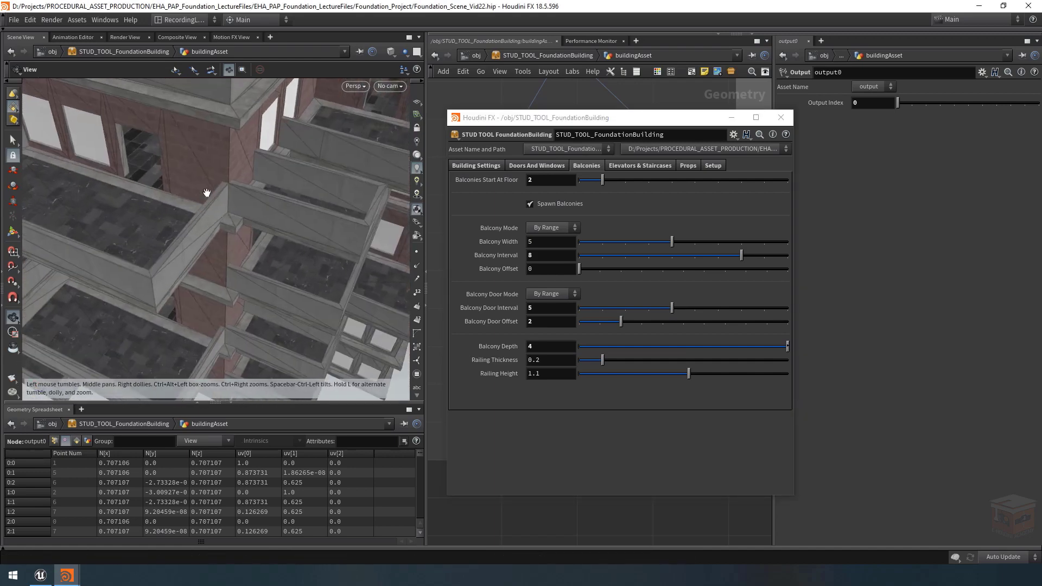
left_click_drag(217, 258, 247, 249)
Try a Balcony Depth of 3 and orbit the building to inspect the overlapping corner balconies.
left_click_drag(537, 347, 509, 340)
type("3")
key("Return")
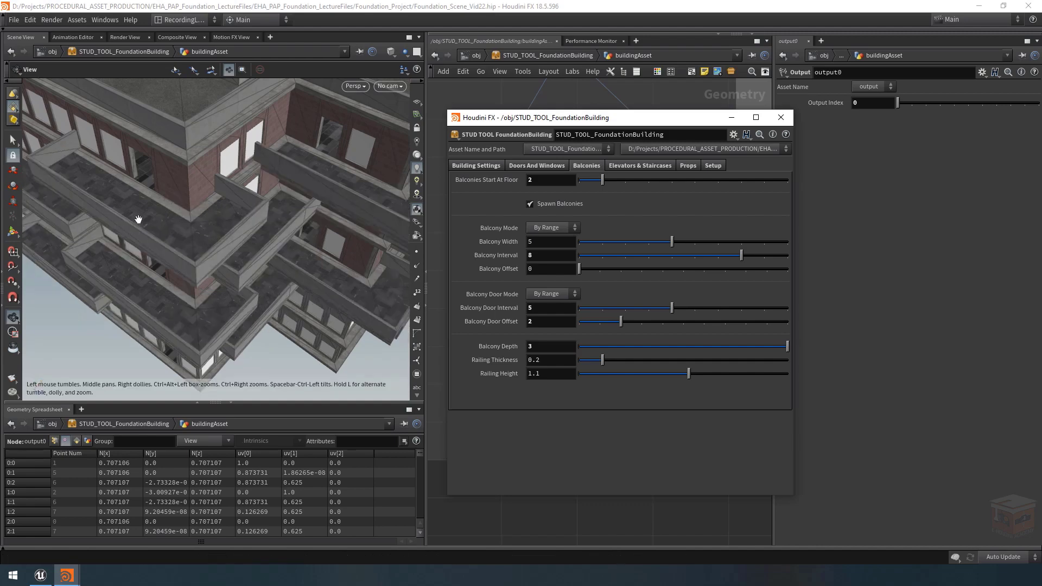
mouse_move(218, 243)
left_mouse_down()
mouse_move(163, 223)
mouse_move(240, 232)
mouse_move(206, 253)
left_mouse_up()
right_click_drag(206, 252, 284, 249)
left_click_drag(284, 249, 295, 251)
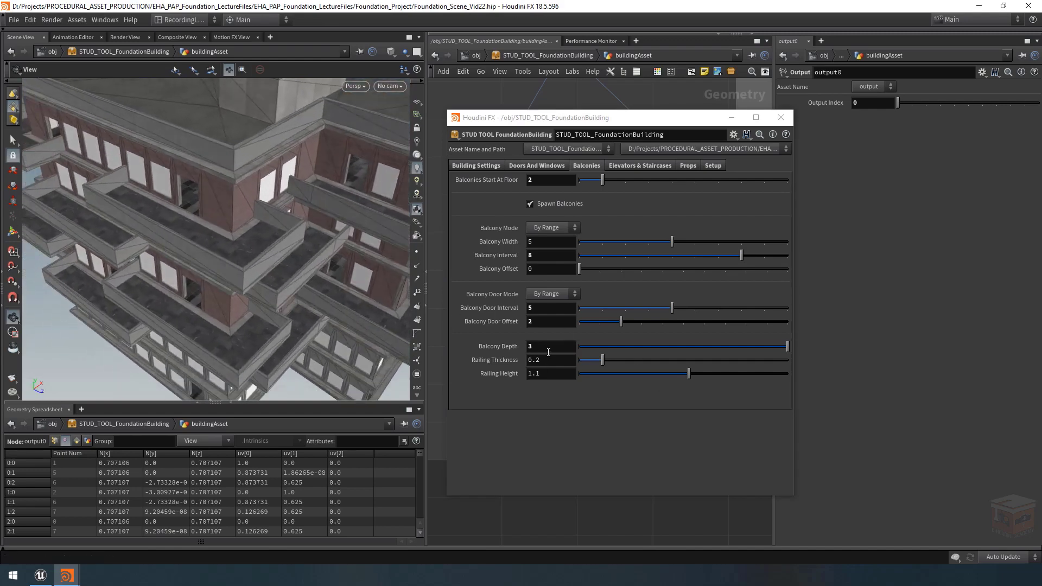
Try a Railing Thickness of 0.5 and inspect the railings from above.
left_click_drag(551, 359, 481, 360)
type("0.5")
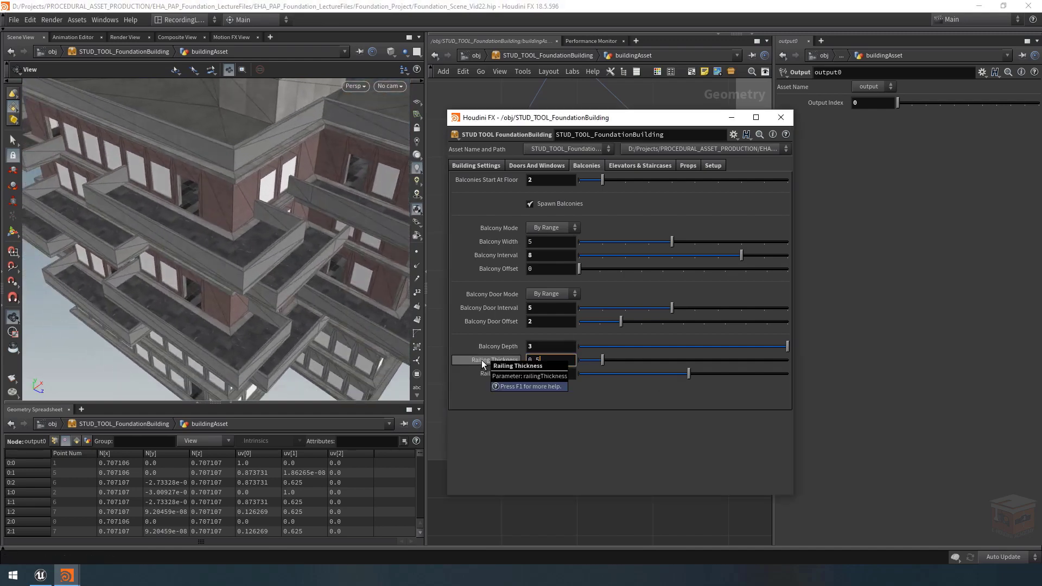
key("Return")
right_click_drag(266, 274, 291, 205)
left_click_drag(291, 205, 239, 211)
right_click_drag(239, 211, 174, 234)
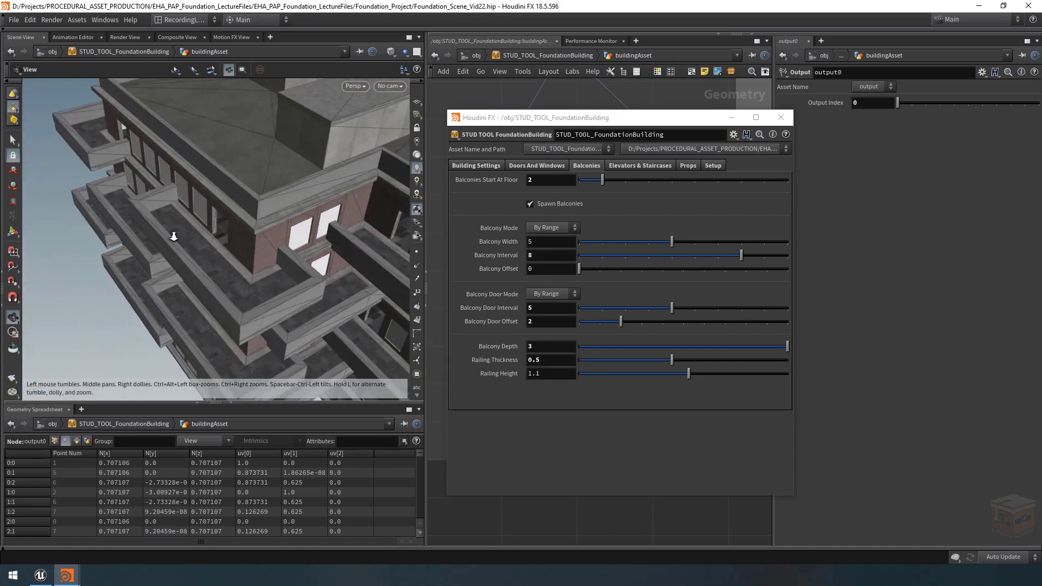
left_click_drag(173, 235, 257, 270)
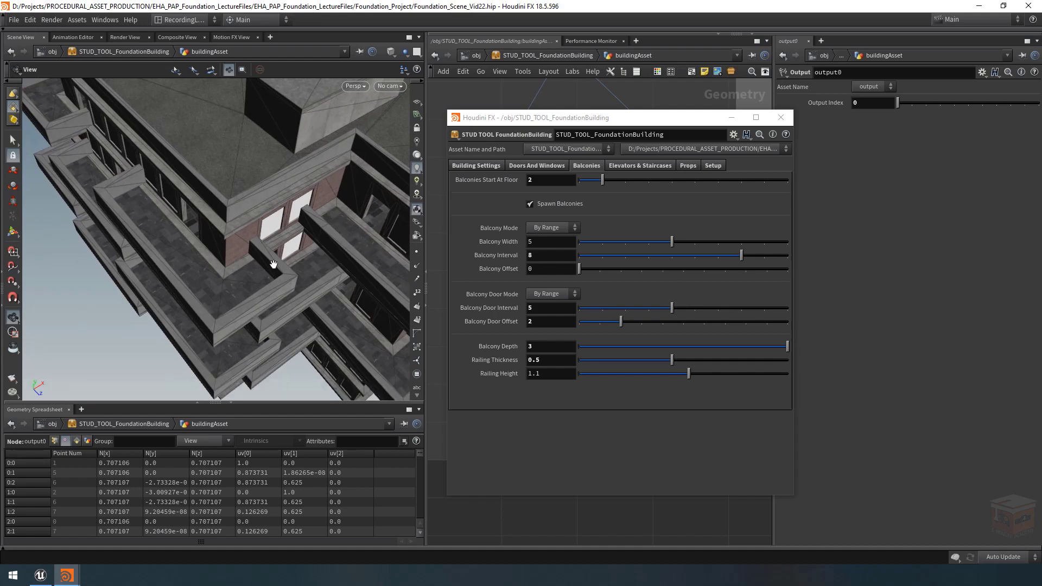
Set the Balcony Depth to 2 and the Railing Thickness to 0.25, and review the whole building.
left_click_drag(533, 119, 828, 169)
scroll(588, 286, "down", 8)
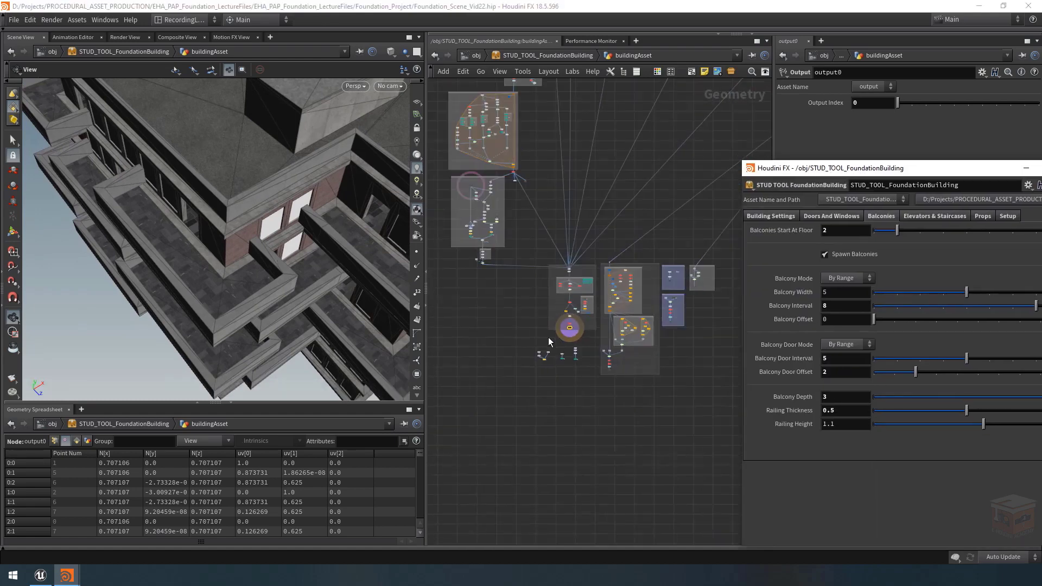
middle_click_drag(504, 261, 516, 440)
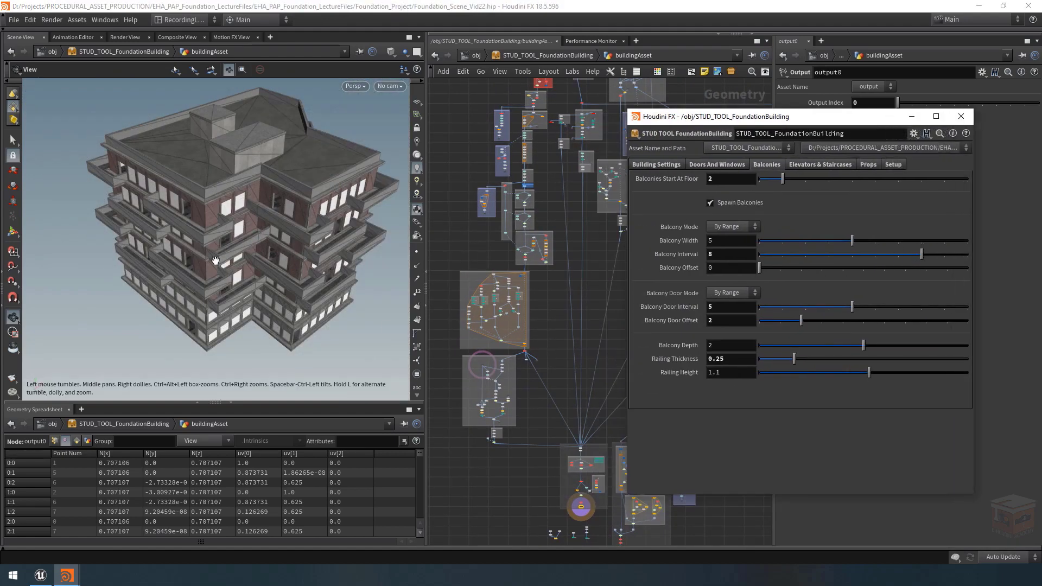
left_click_drag(216, 260, 285, 233)
scroll(591, 324, "down", 2)
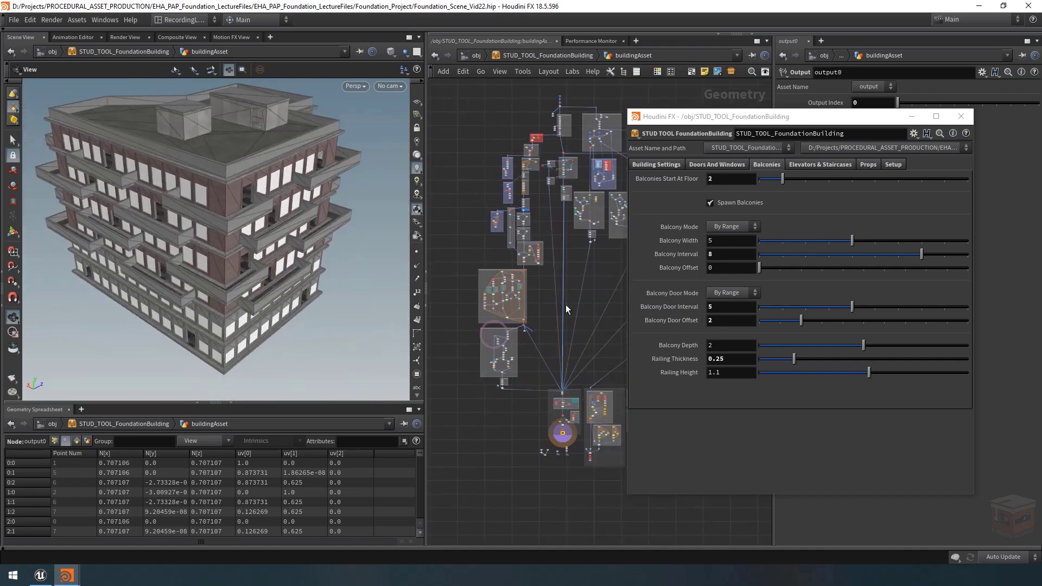
Save the STUD_TOOL_FoundationBuilding node type with Reverse Facade Order turned off, and save the scene.
left_click(635, 135)
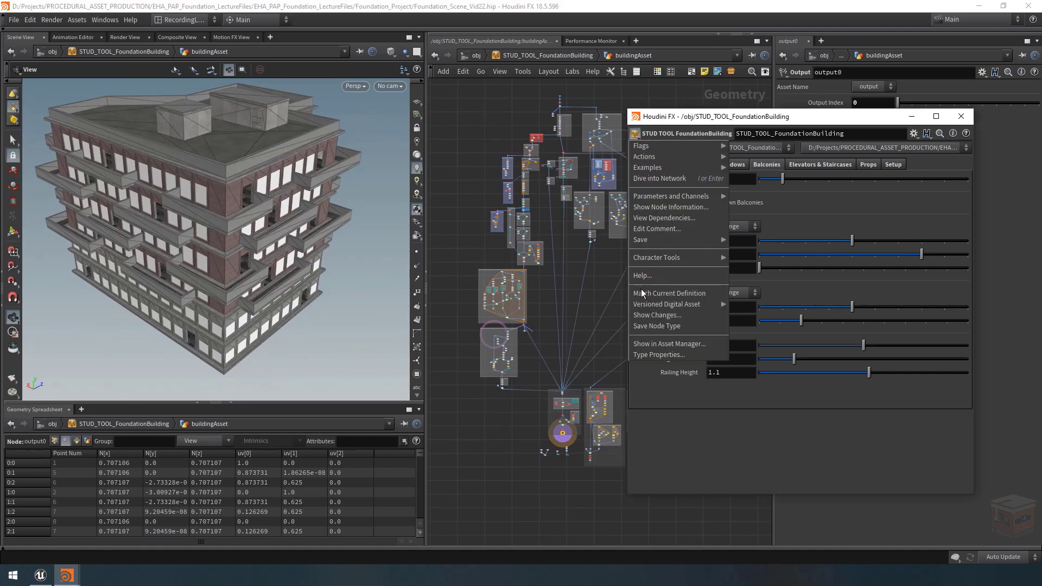
left_click(644, 327)
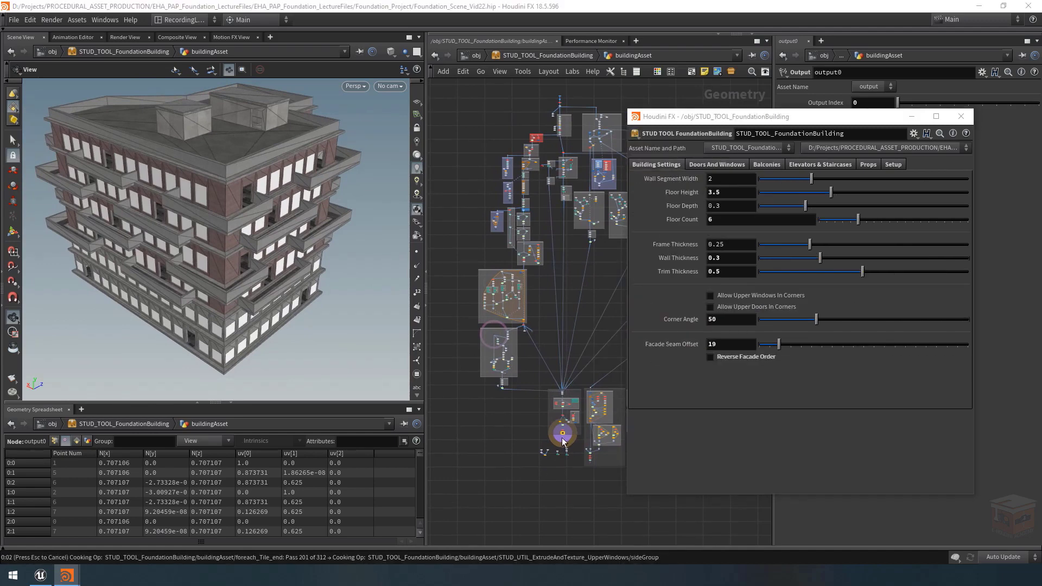
key("ctrl+s")
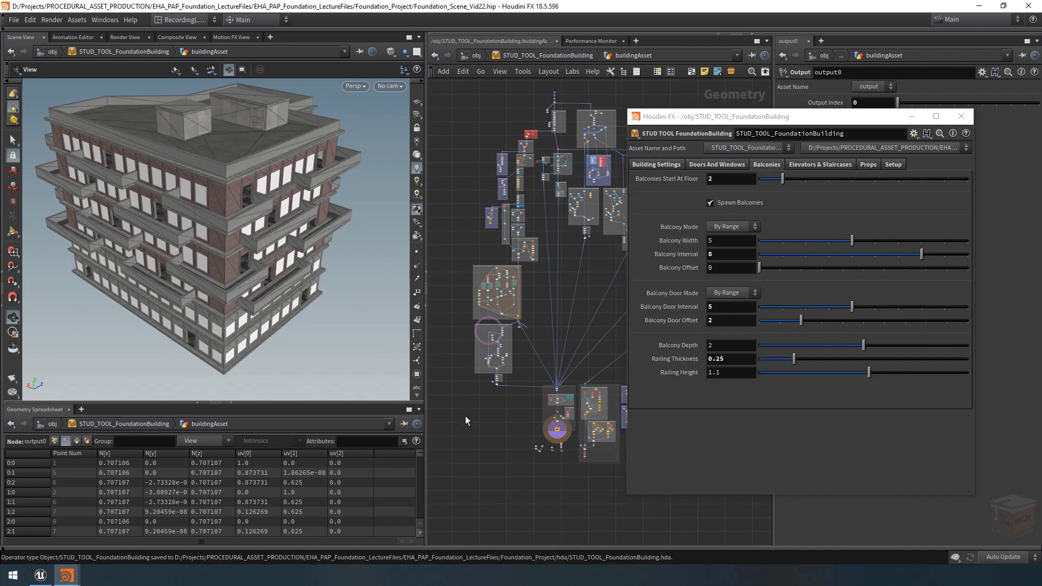
Switch to Unreal and rebuild all instances of the STUD_TOOL_FoundationBuilding, STUD_UTIL_DeleteByDistance, STUD_UTIL_ExtrudeAndTexture and STUD_UTIL_SimpleUnrealTexture assets.
left_click(41, 576)
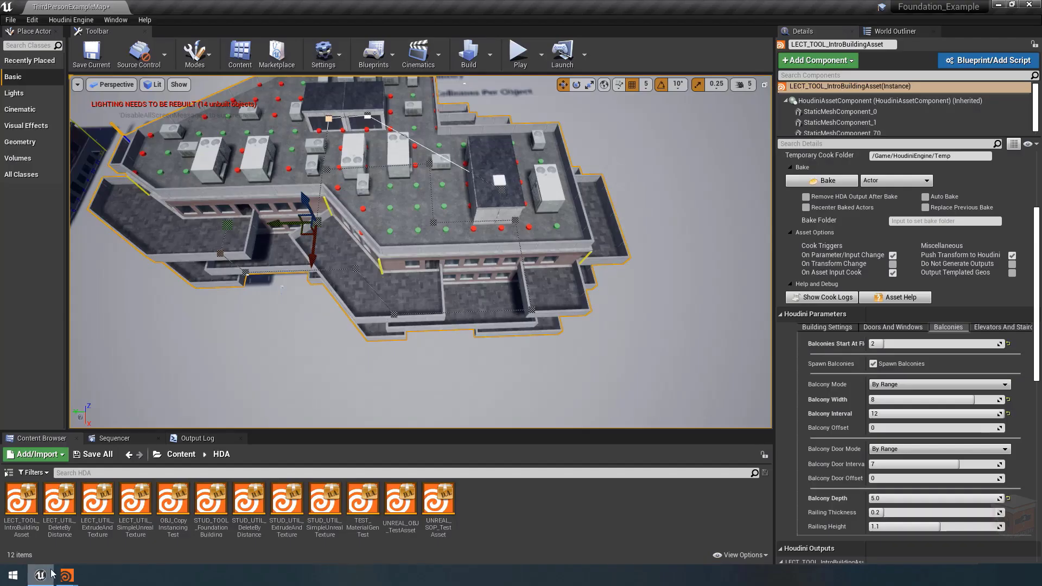
mouse_move(475, 341)
right_mouse_down()
mouse_move(451, 337)
mouse_move(475, 340)
right_mouse_up()
key("w")
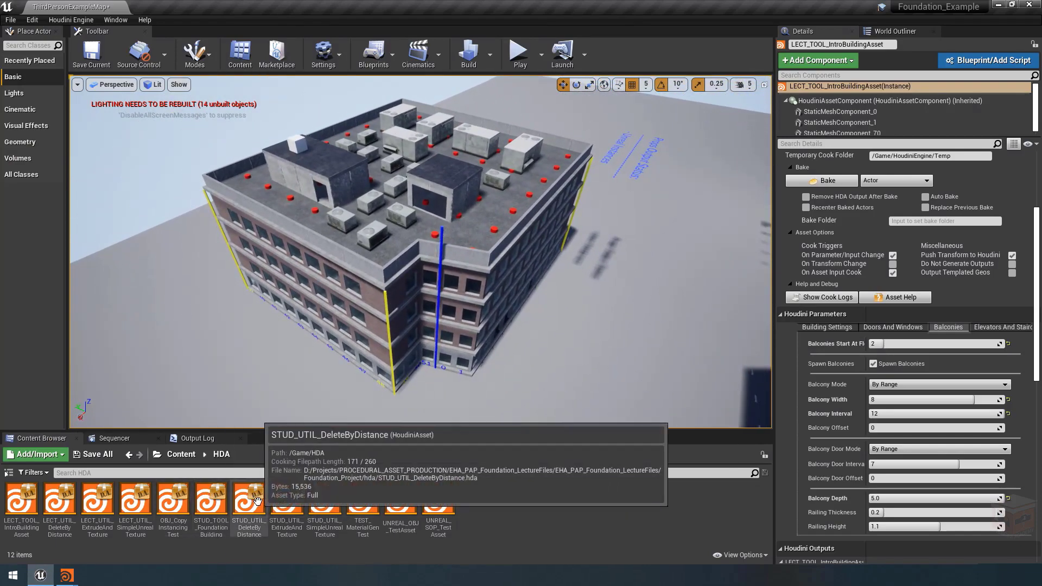
left_click(291, 504)
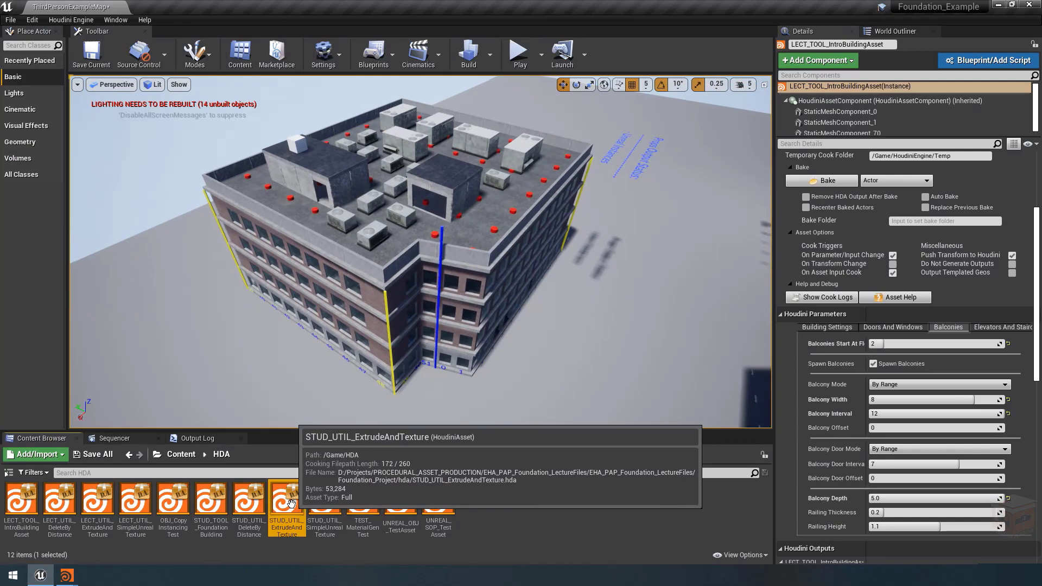
left_click(322, 502, "ctrl")
left_click(207, 499, "shift")
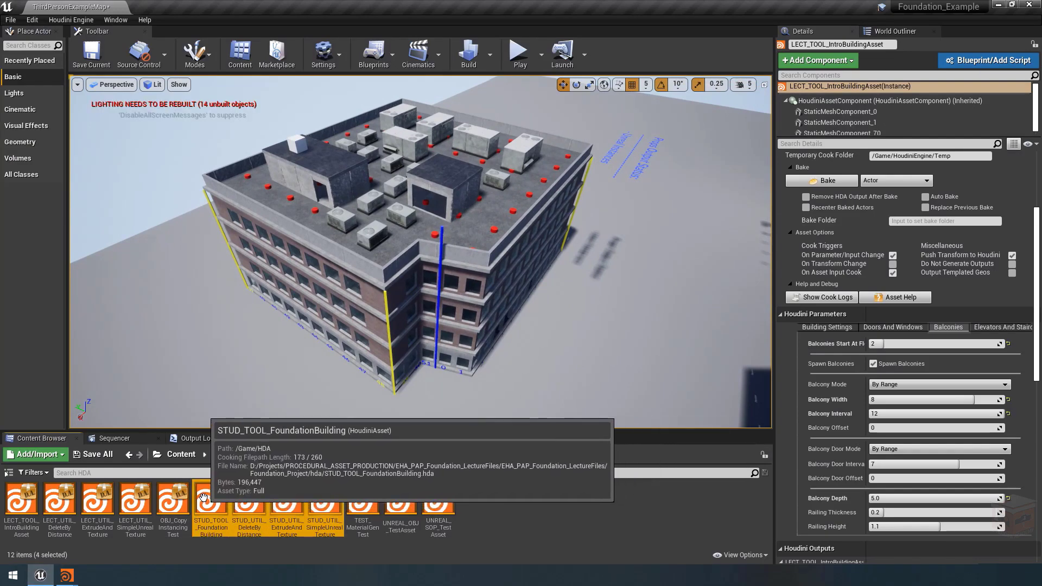
right_click(204, 497)
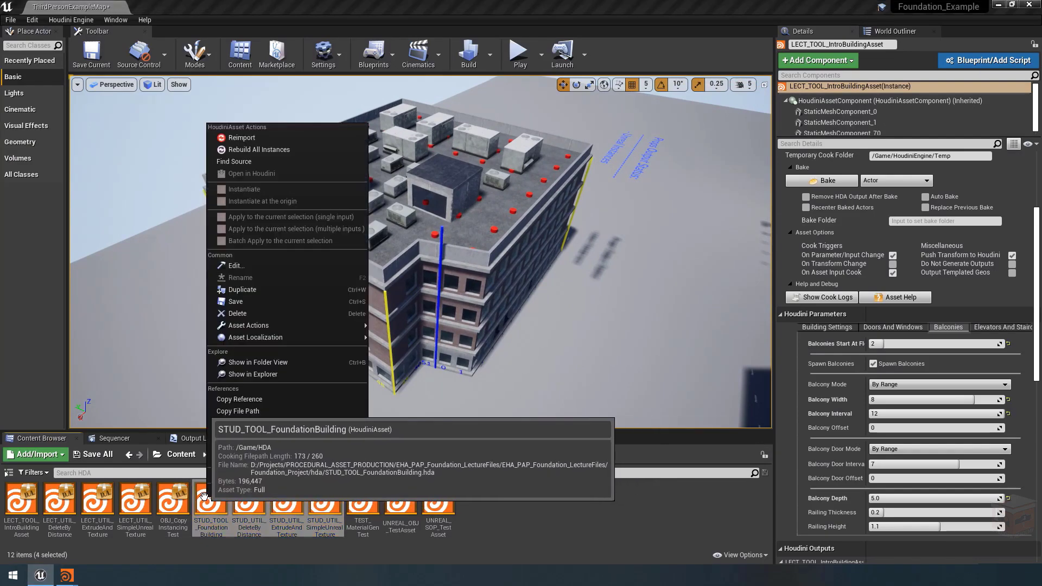
left_click(244, 150)
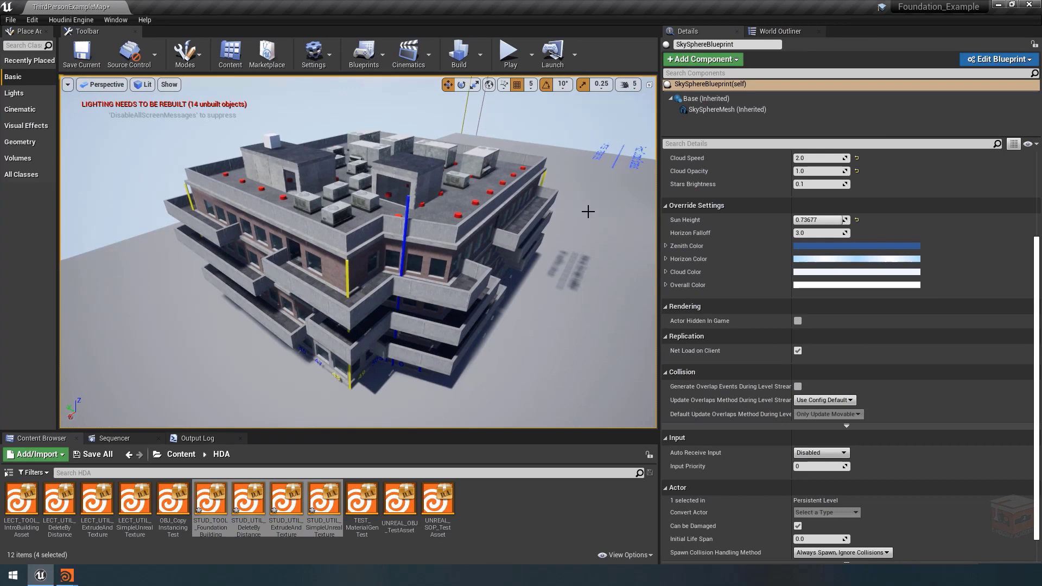
Inspect the rebuilt building's balconies, railings and corners up close from several sides.
right_click_drag(481, 186, 486, 225)
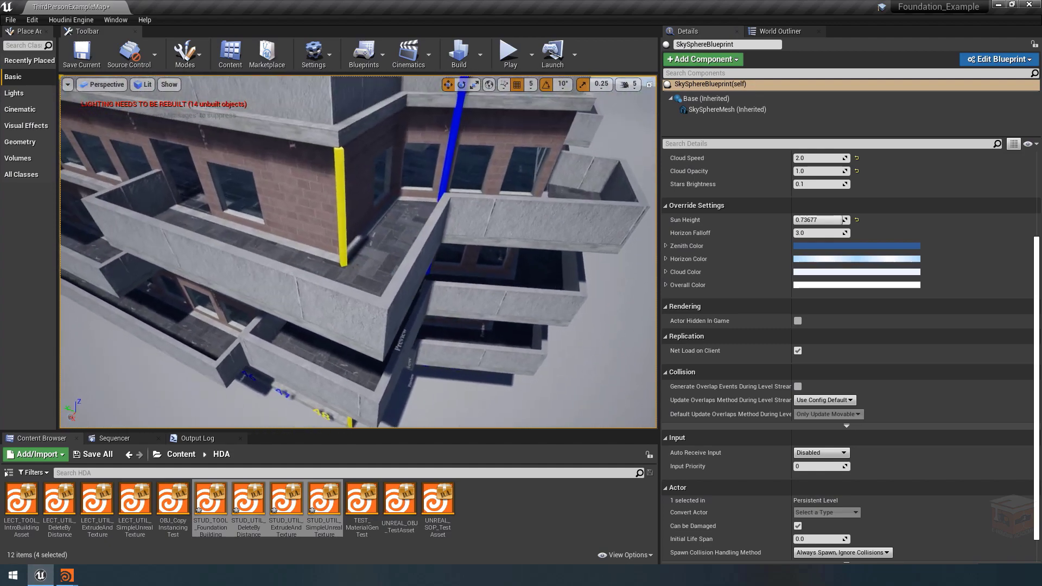
right_click_drag(358, 252, 409, 249)
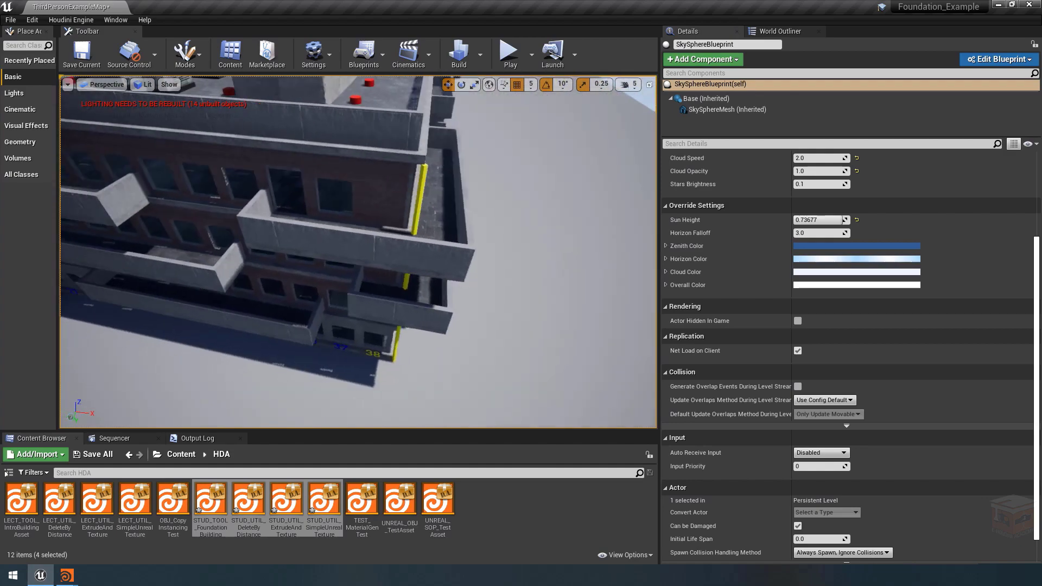
right_click_drag(358, 252, 344, 252)
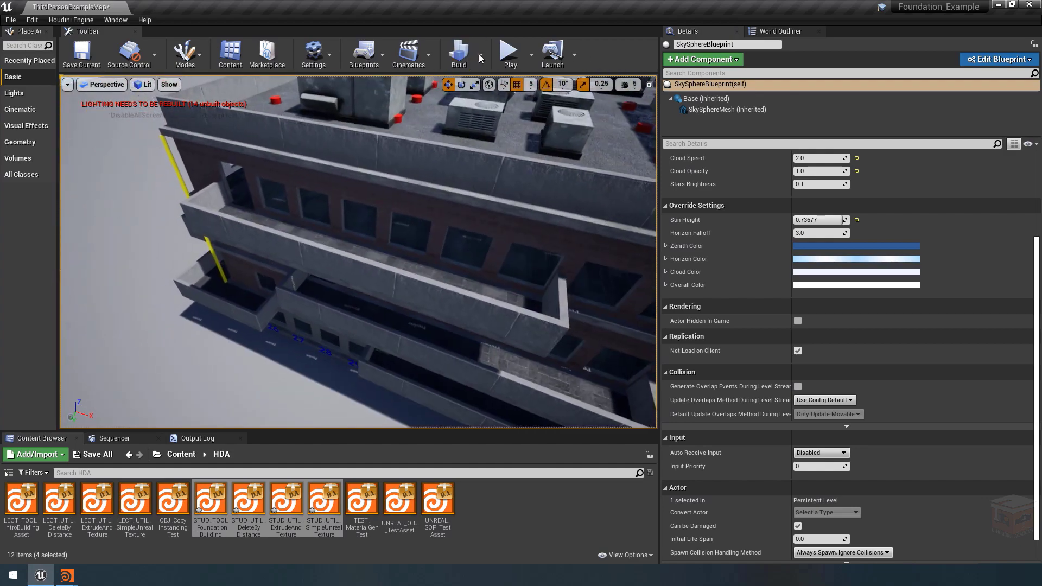
Play the level and run the character along the balconies and into the building to test doors and collision.
left_click(508, 55)
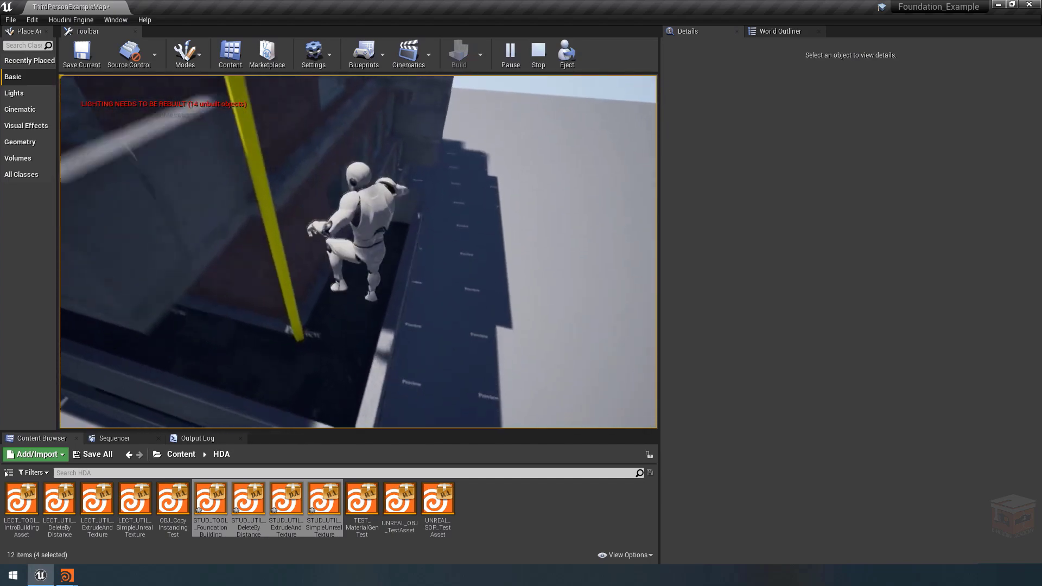
key("w")
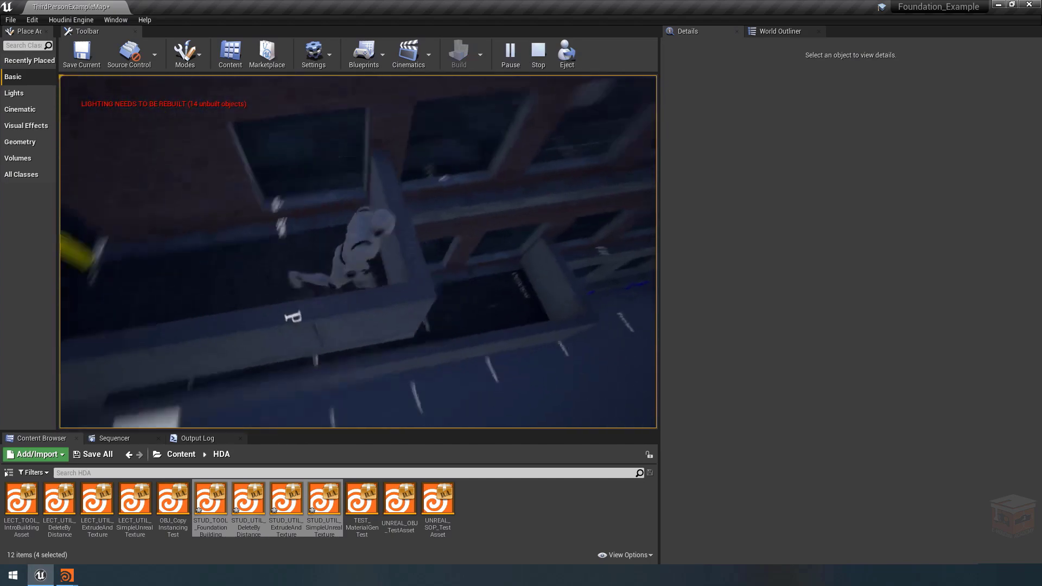
key("space")
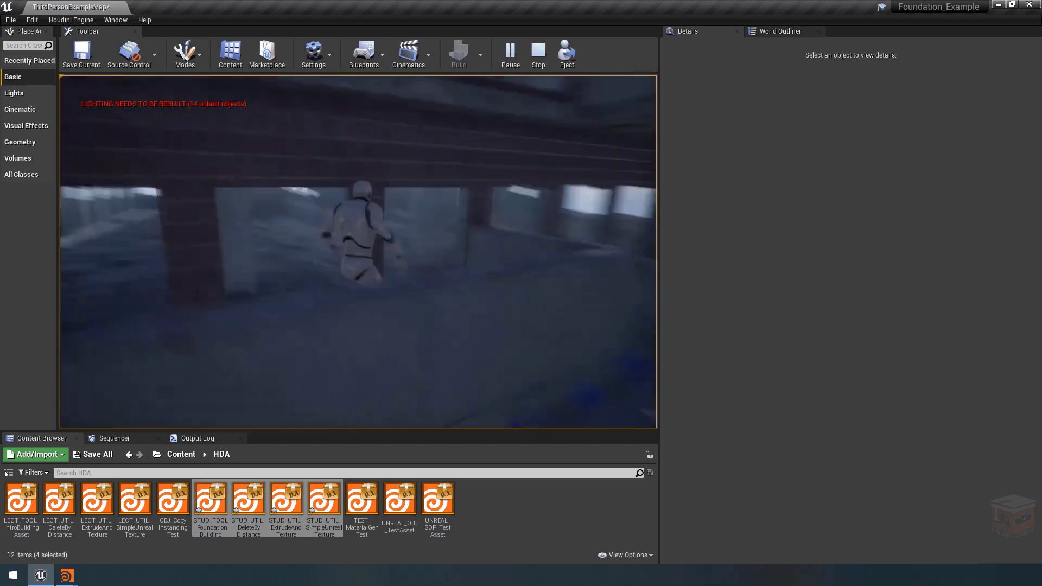
key("w")
key("w")
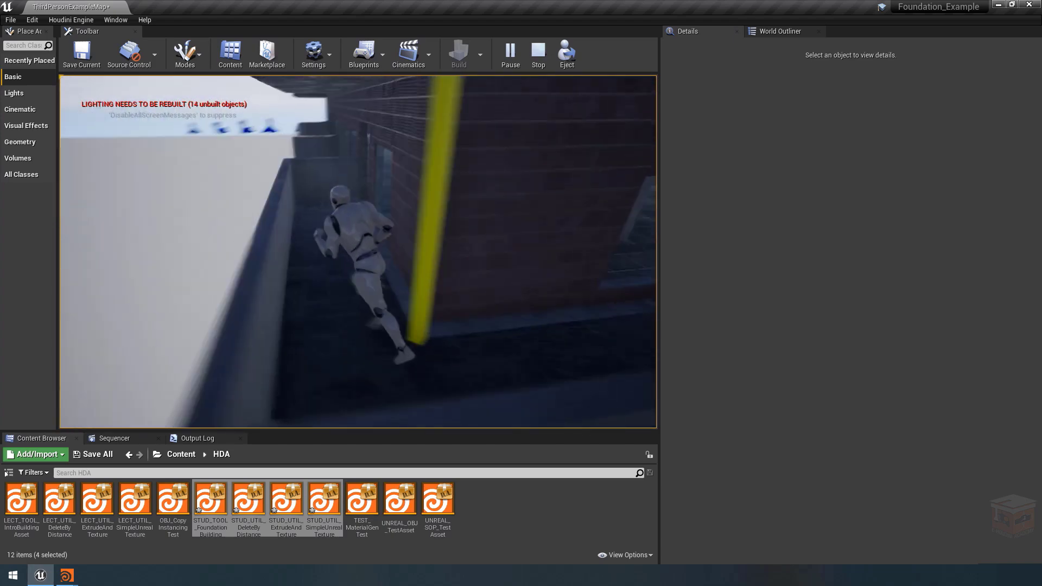
key("w")
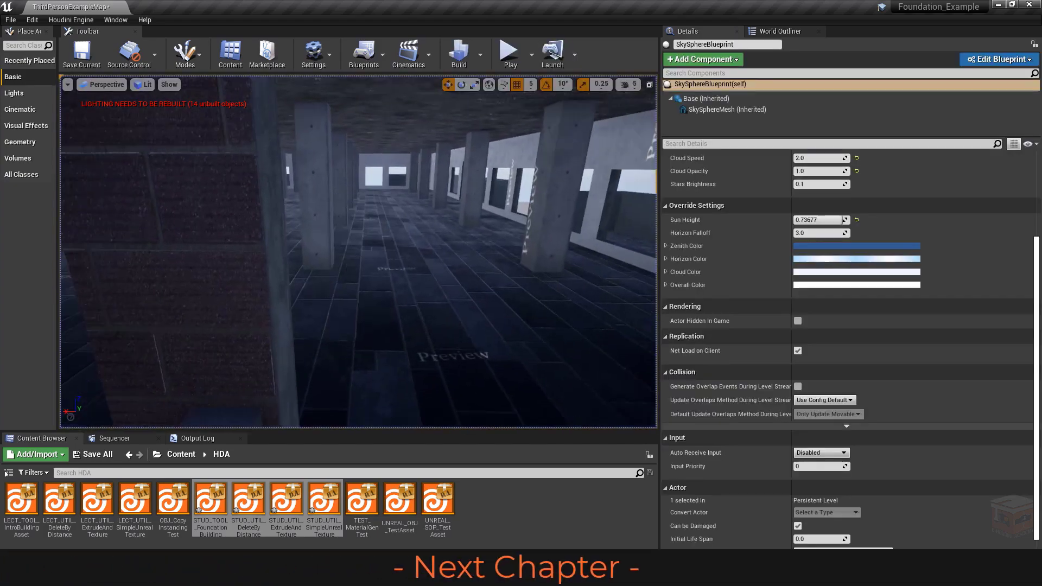
Compare the LECT_TOOL_IntroBuildingAsset and STUD_TOOL_FoundationBuilding instances by selecting each, and examine the student building from outside.
key("s")
right_click_drag(359, 252, 383, 272)
key("a")
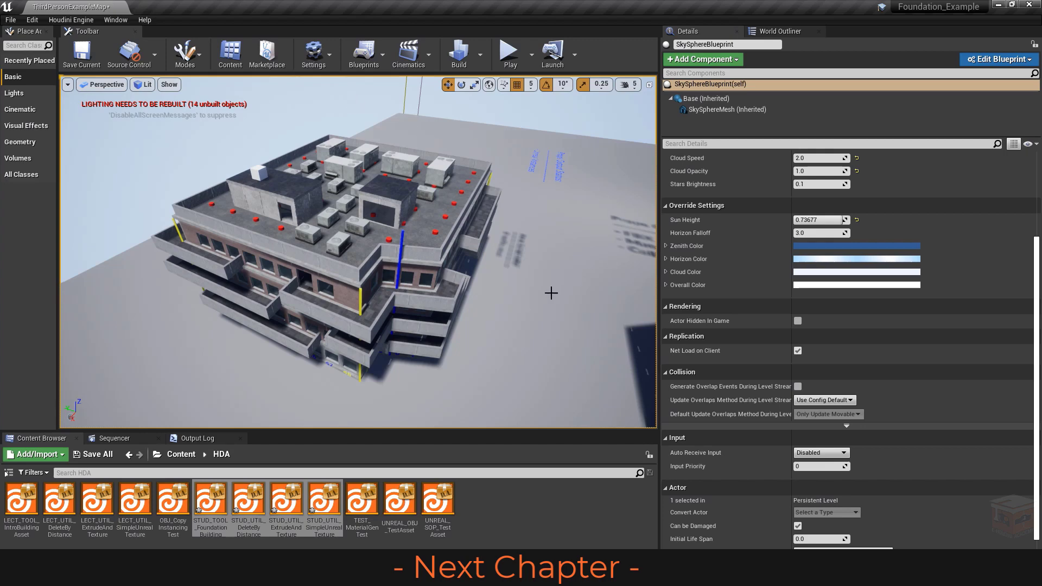
right_click_drag(547, 267, 617, 265)
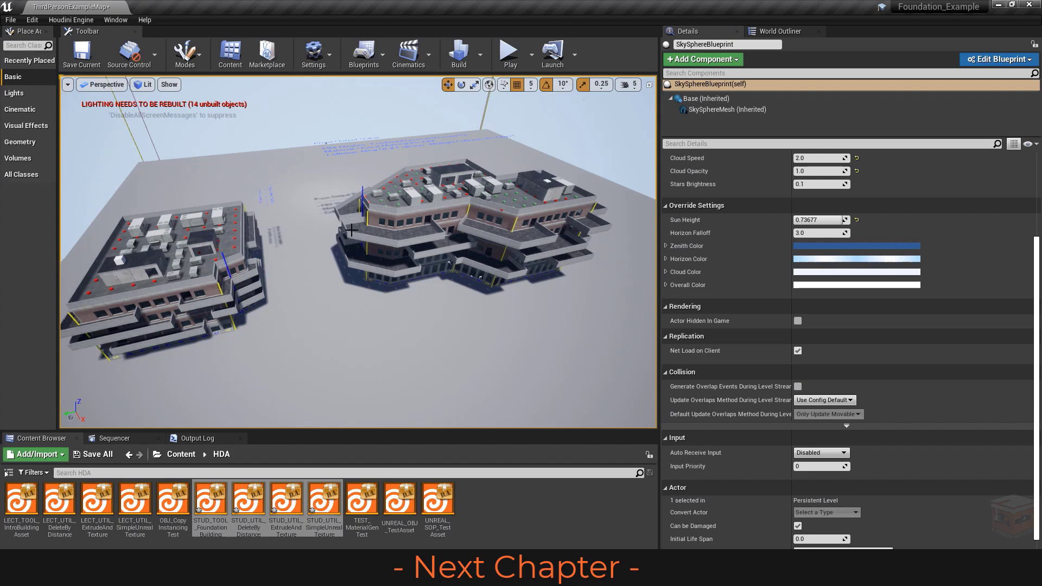
left_click(444, 217)
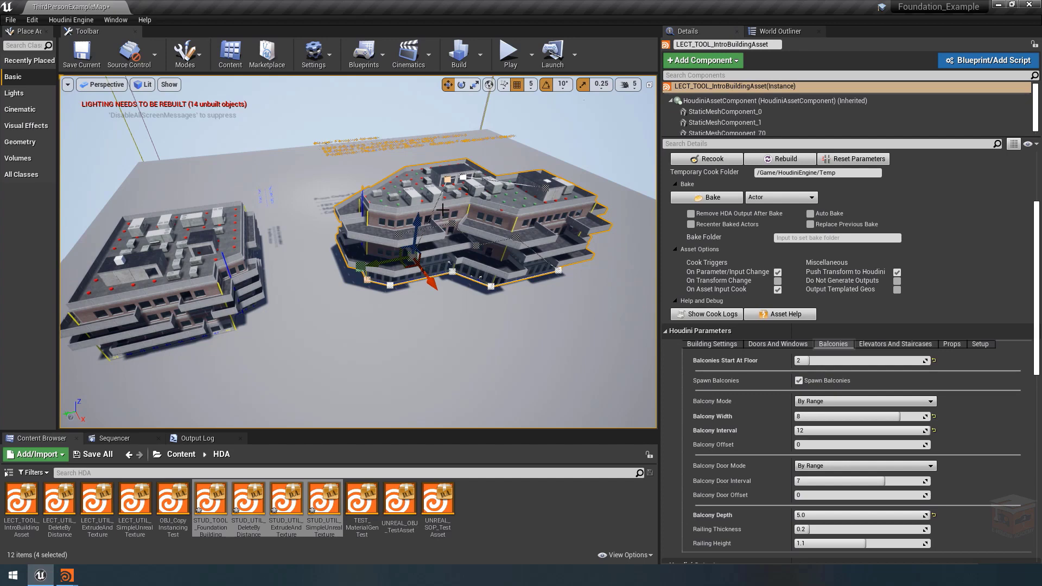
left_click(204, 245)
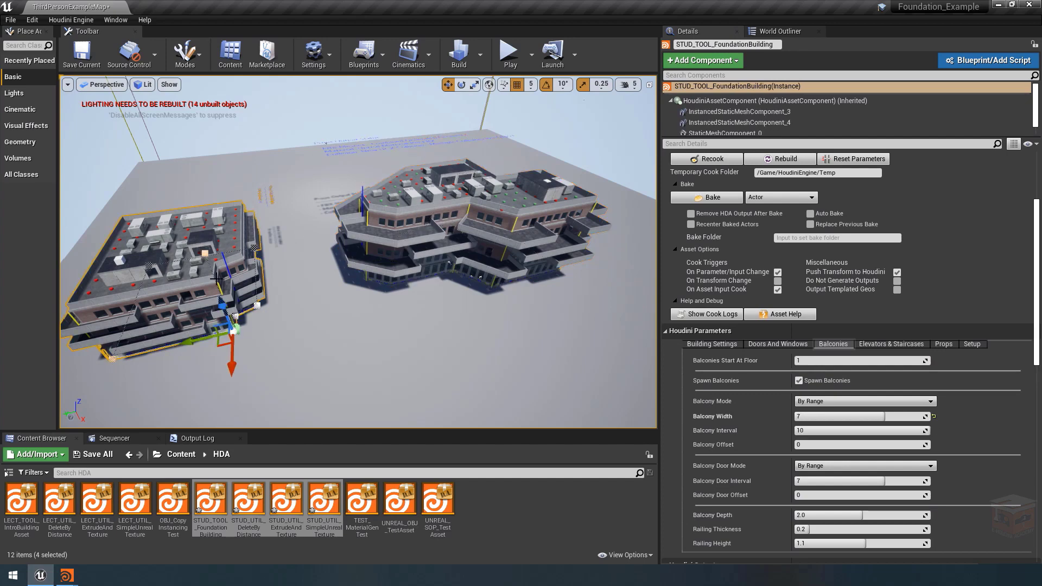
key("f")
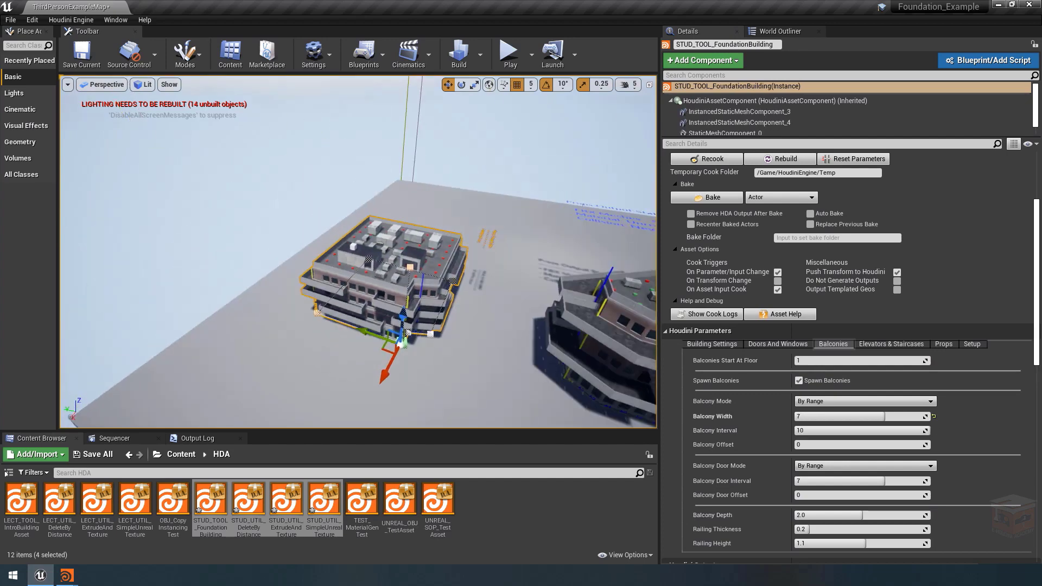
key("w")
right_click_drag(204, 246, 291, 139)
left_click(305, 113)
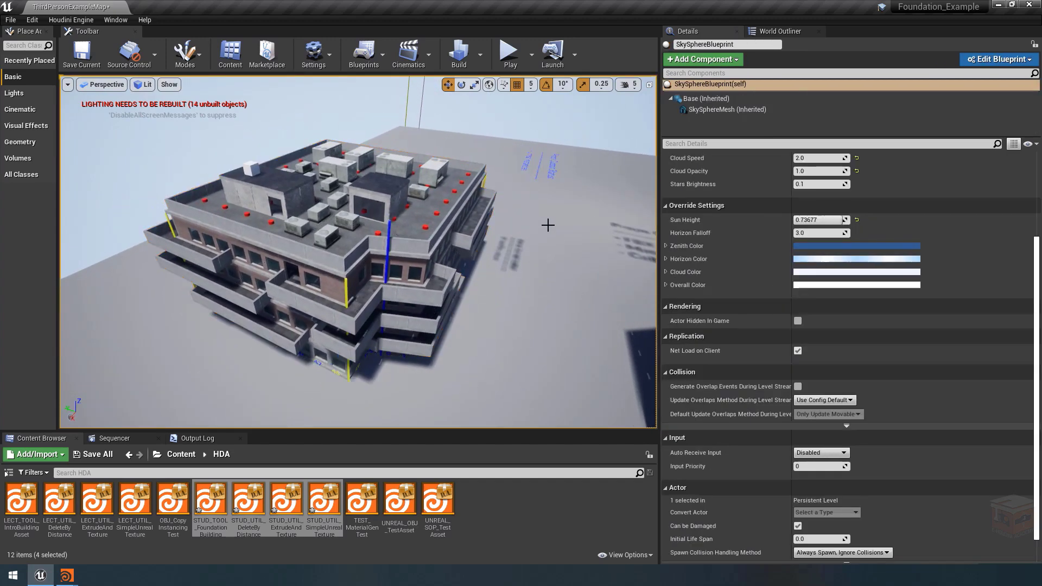
right_click_drag(554, 261, 552, 262)
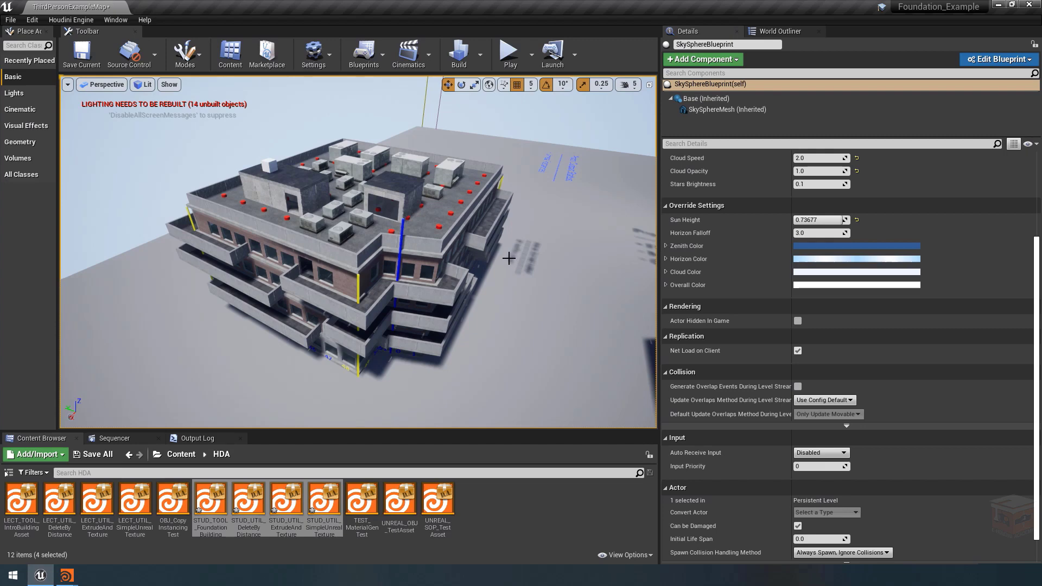
left_click_drag(510, 255, 506, 292, "alt")
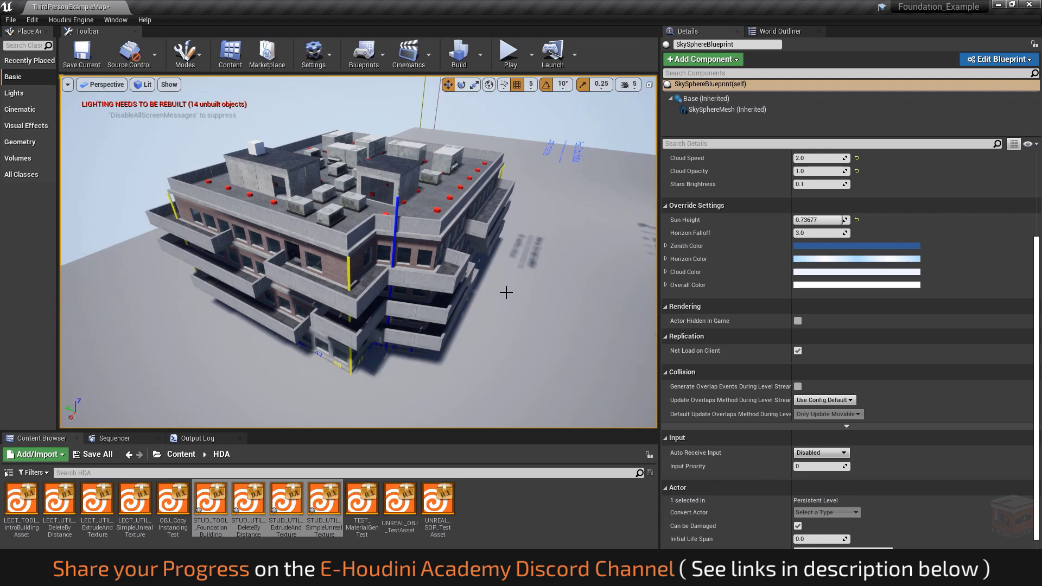
right_click_drag(503, 290, 524, 302)
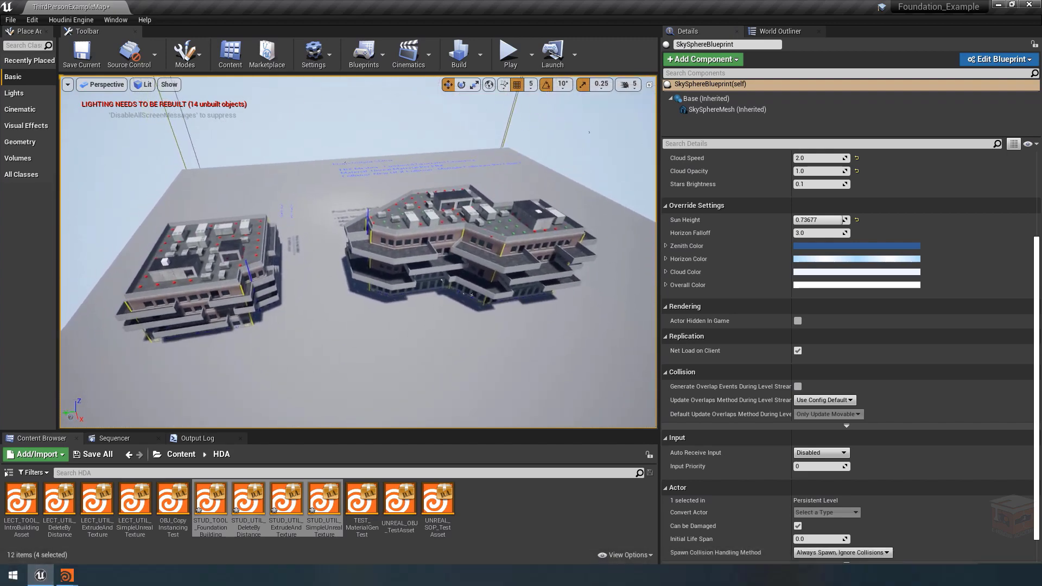